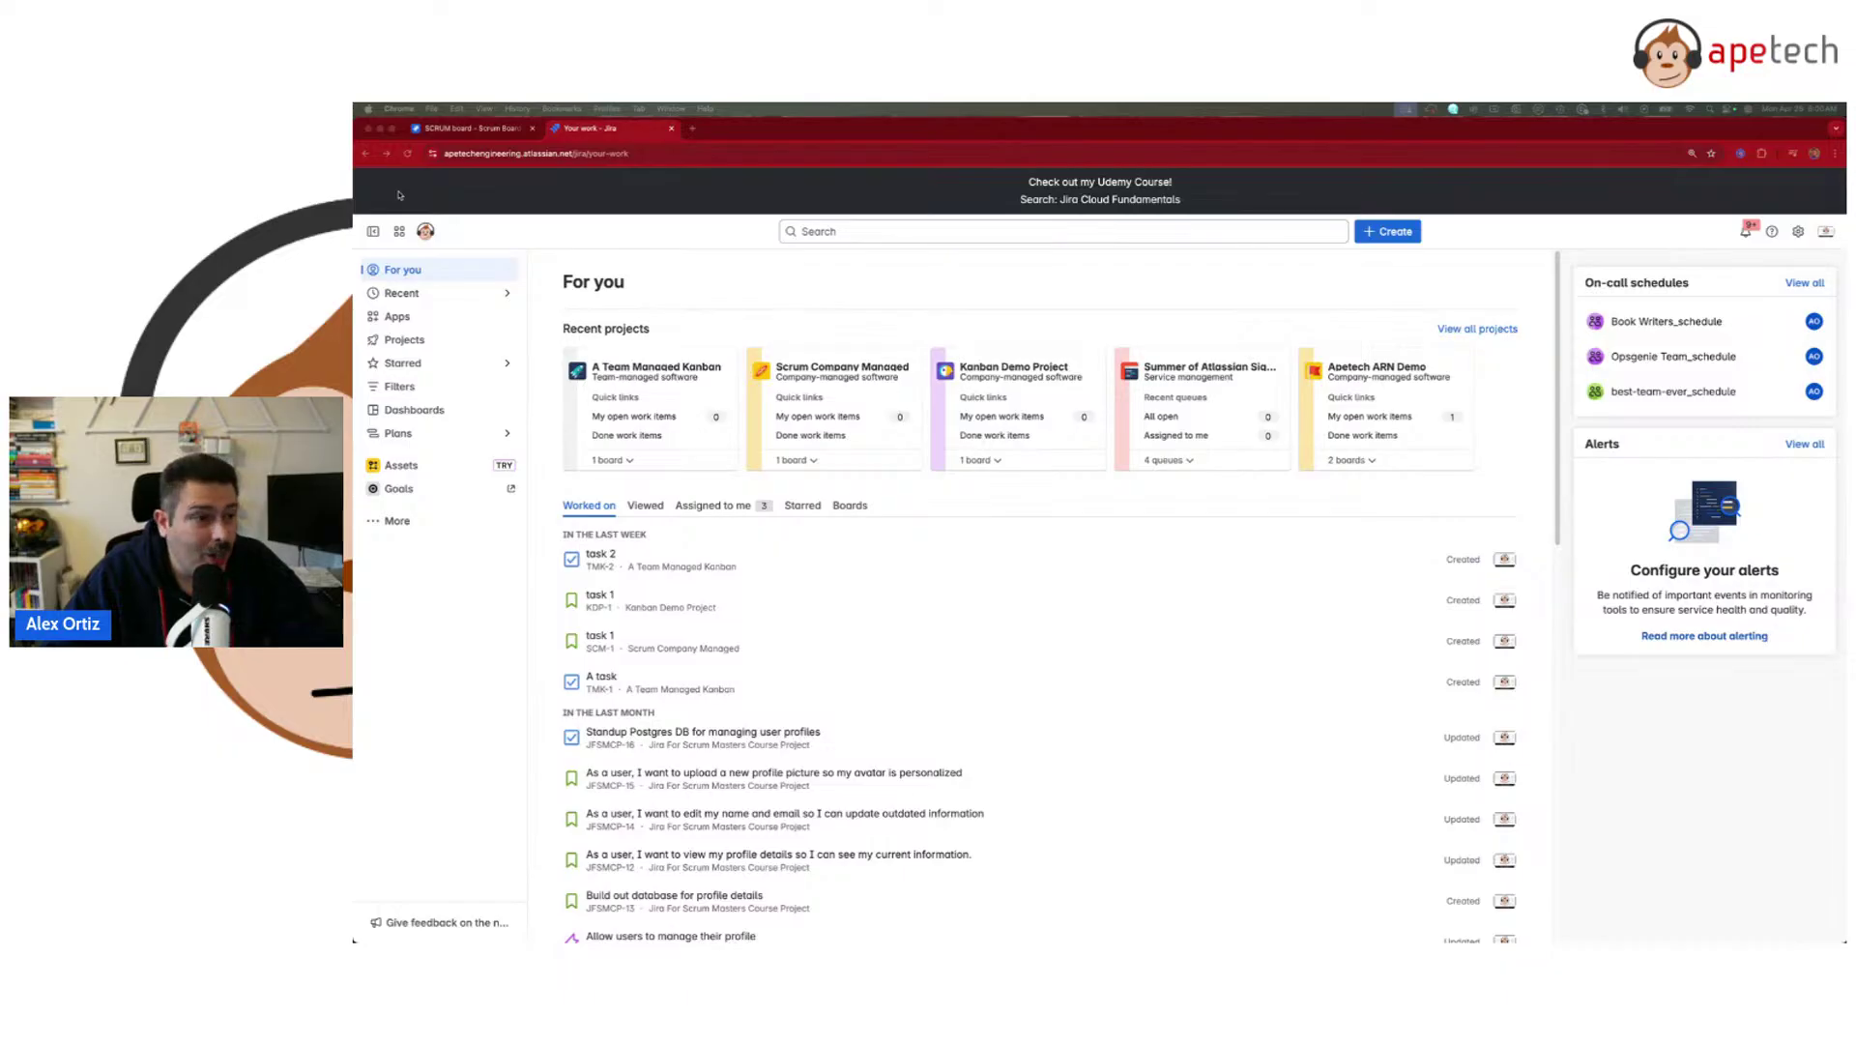
# - Switch to the jiraforbeginners1 site with the old navigation and view its Your work page
pyautogui.click(472, 127)
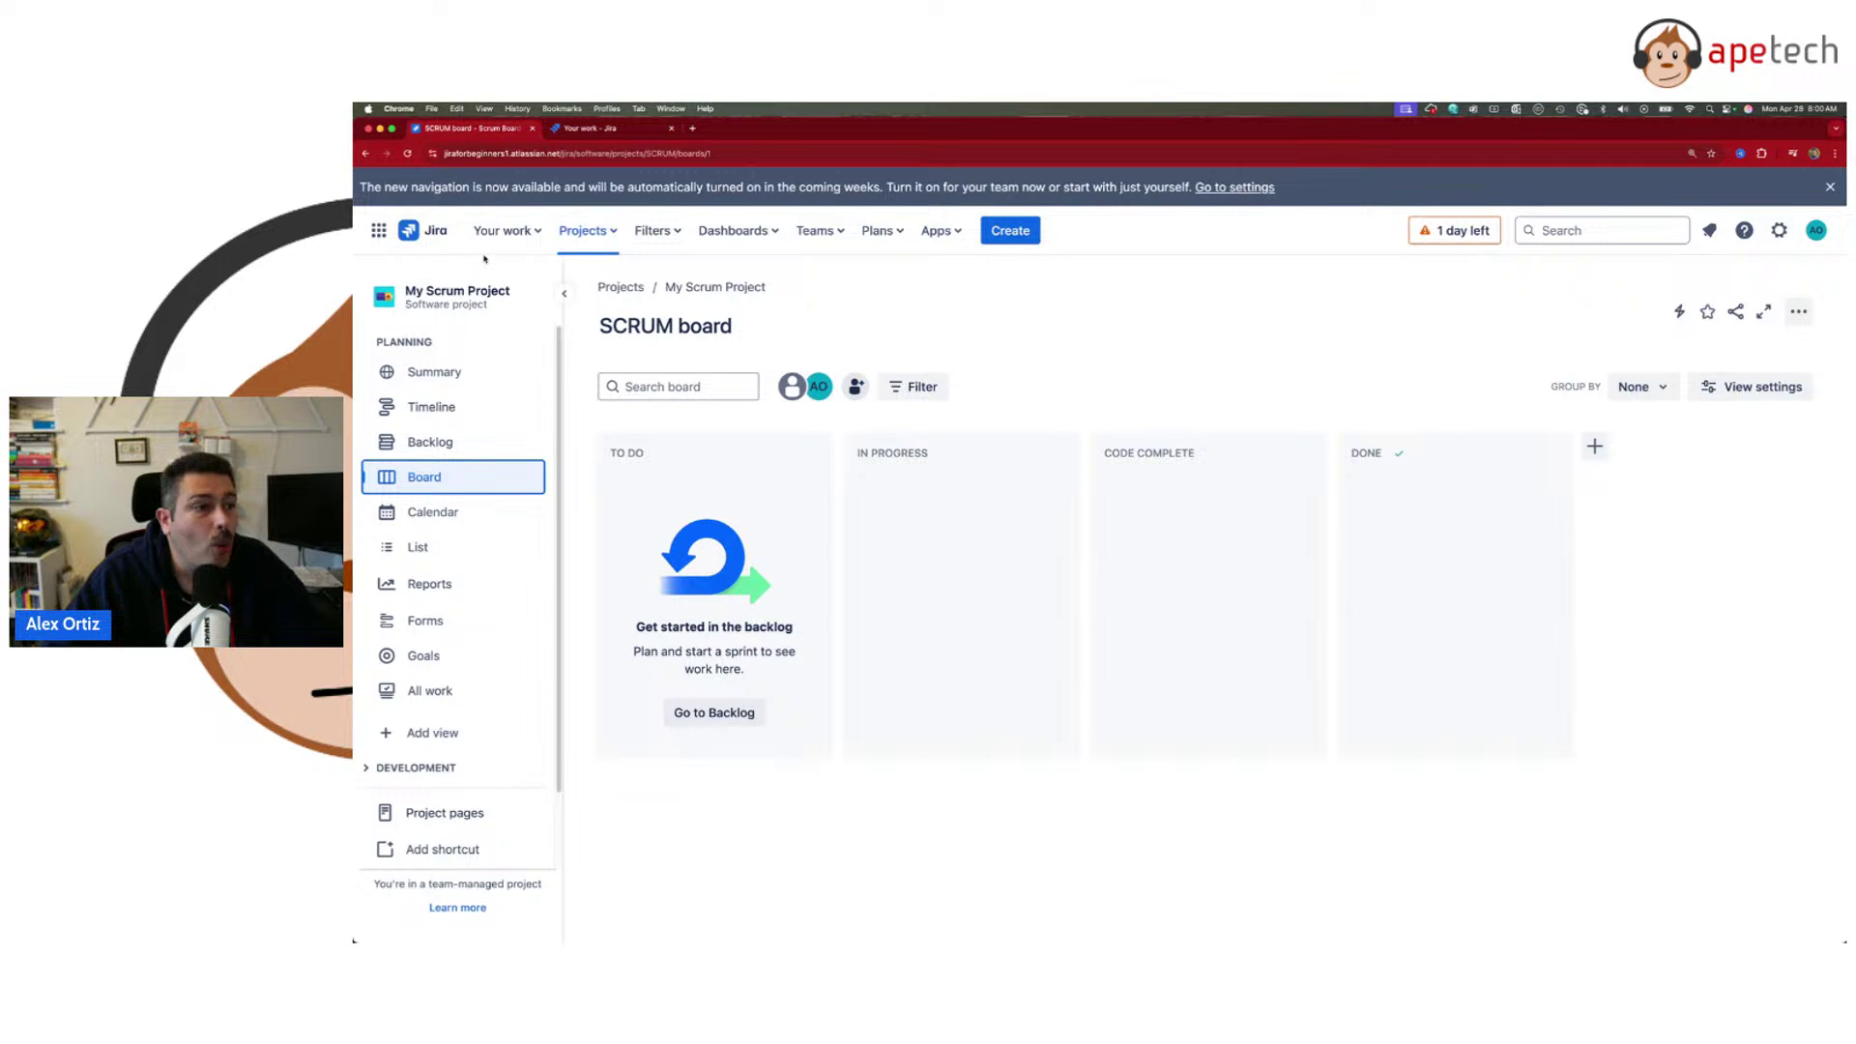
pyautogui.click(506, 231)
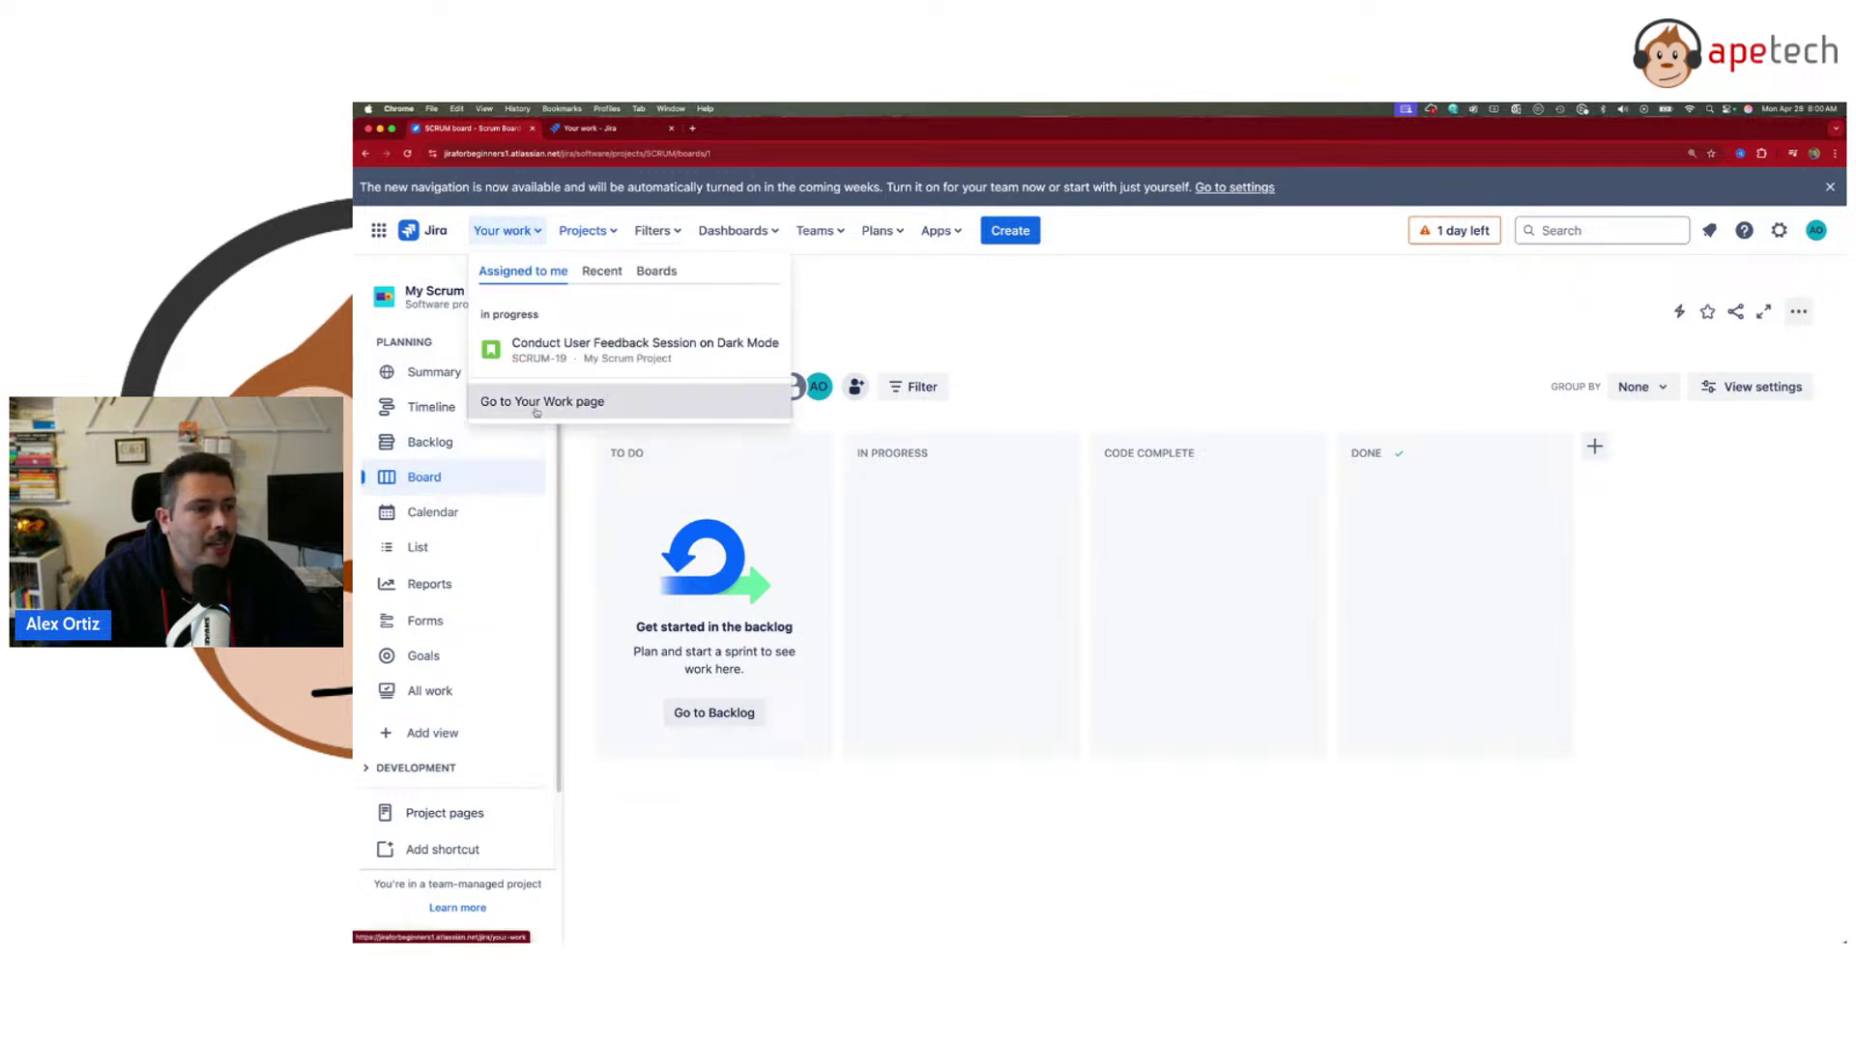
pyautogui.click(556, 402)
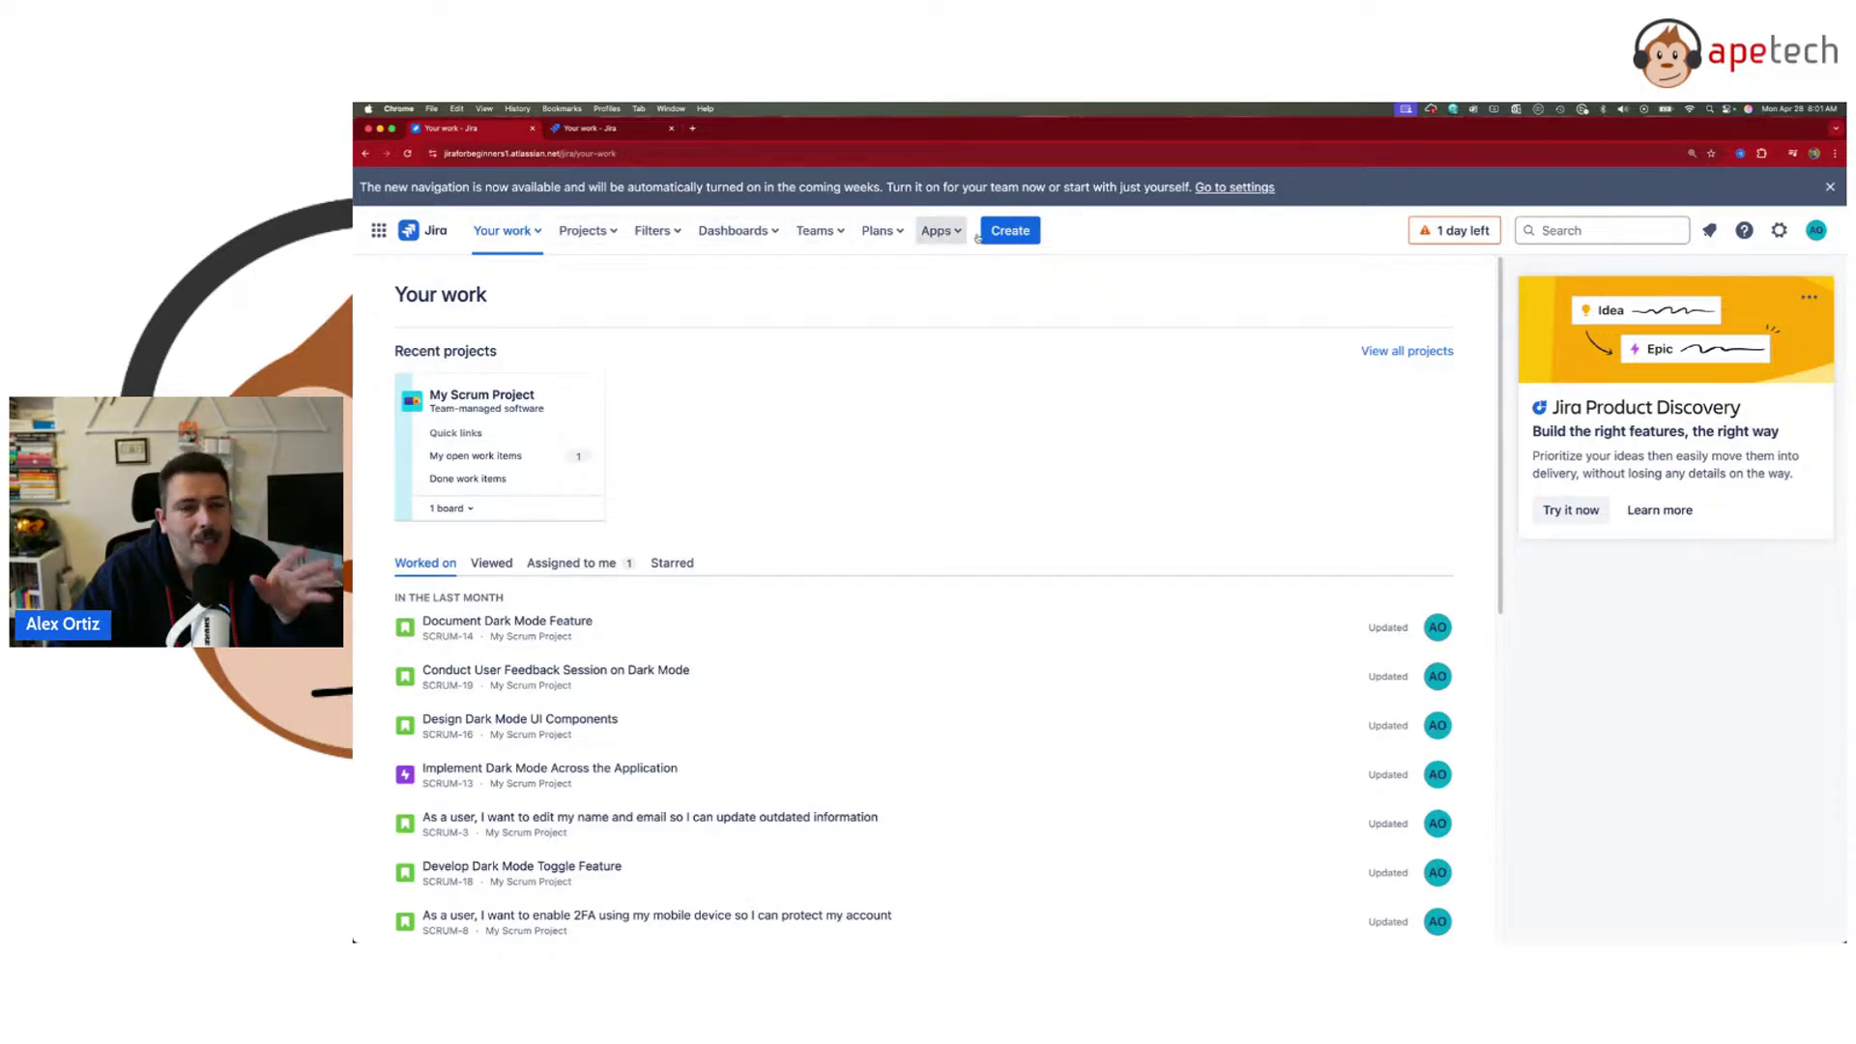
pyautogui.click(589, 129)
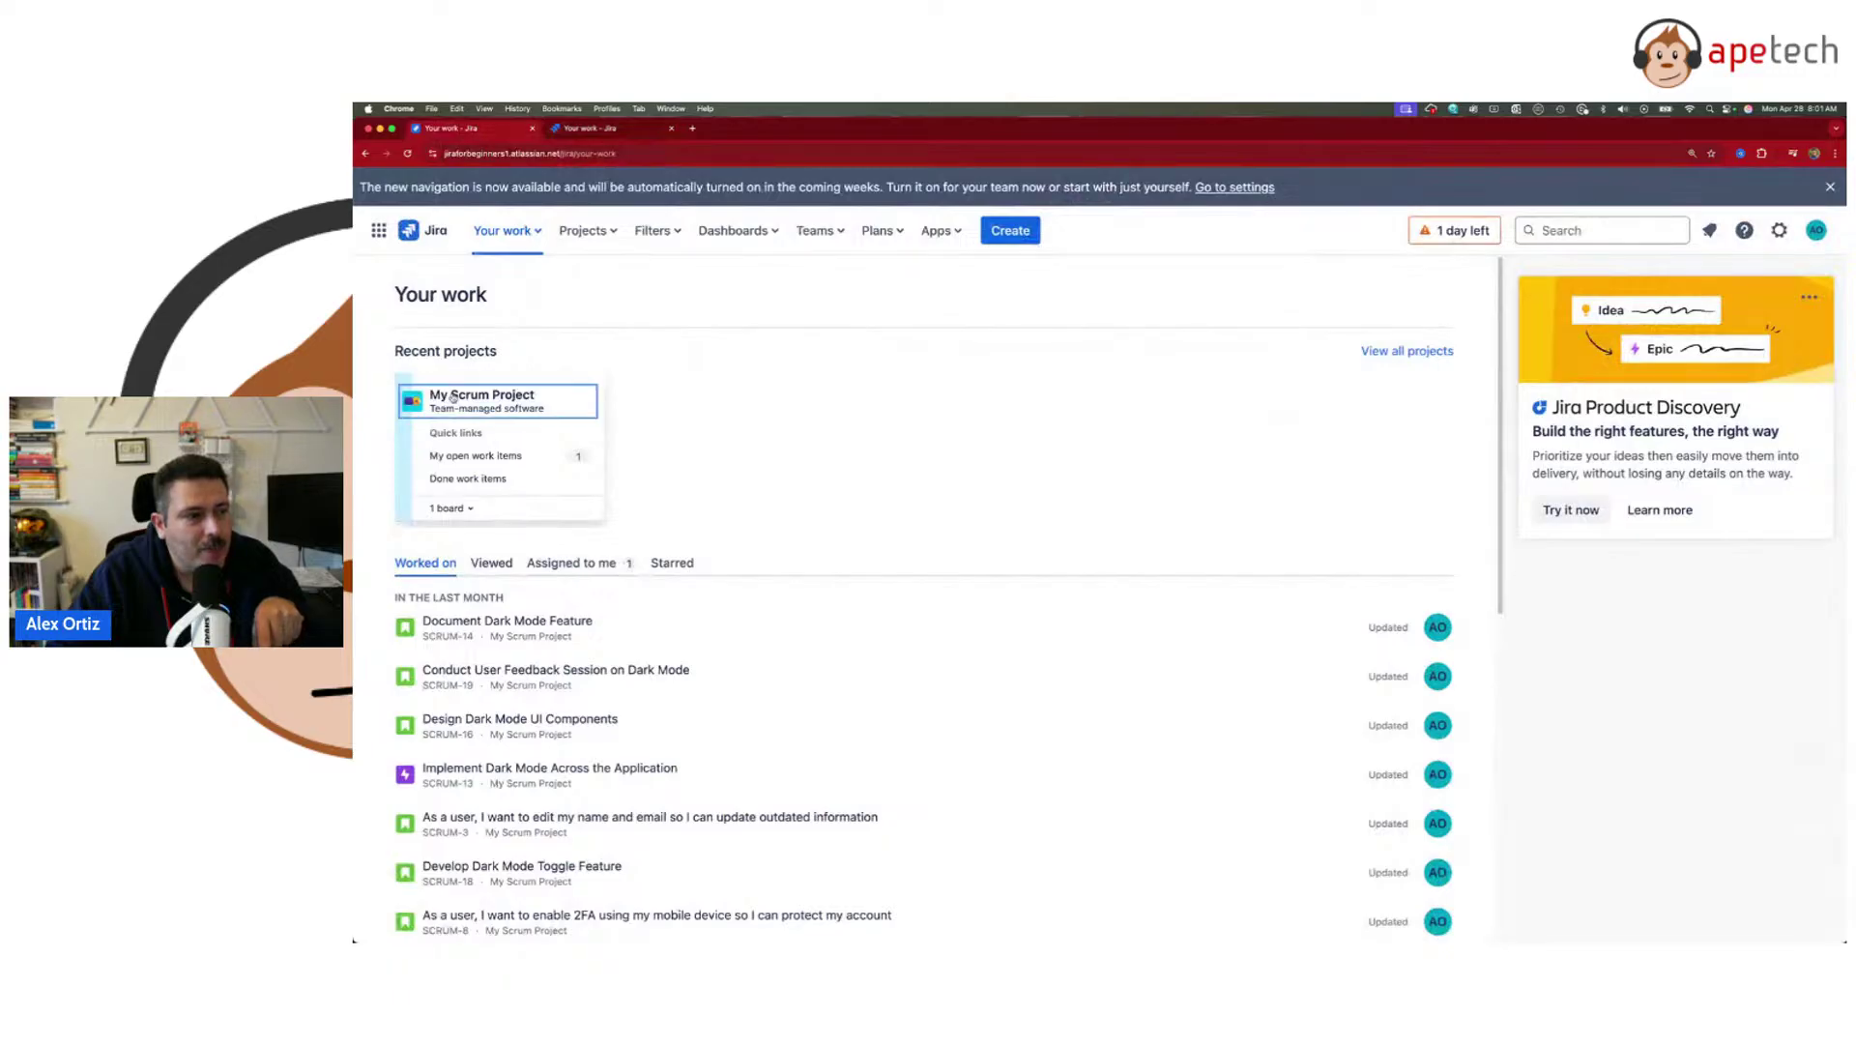
# - View the My Scrum Project board in the old navigation and the A Team Managed Kanban board on the new-navigation site, returning to For you
pyautogui.click(449, 395)
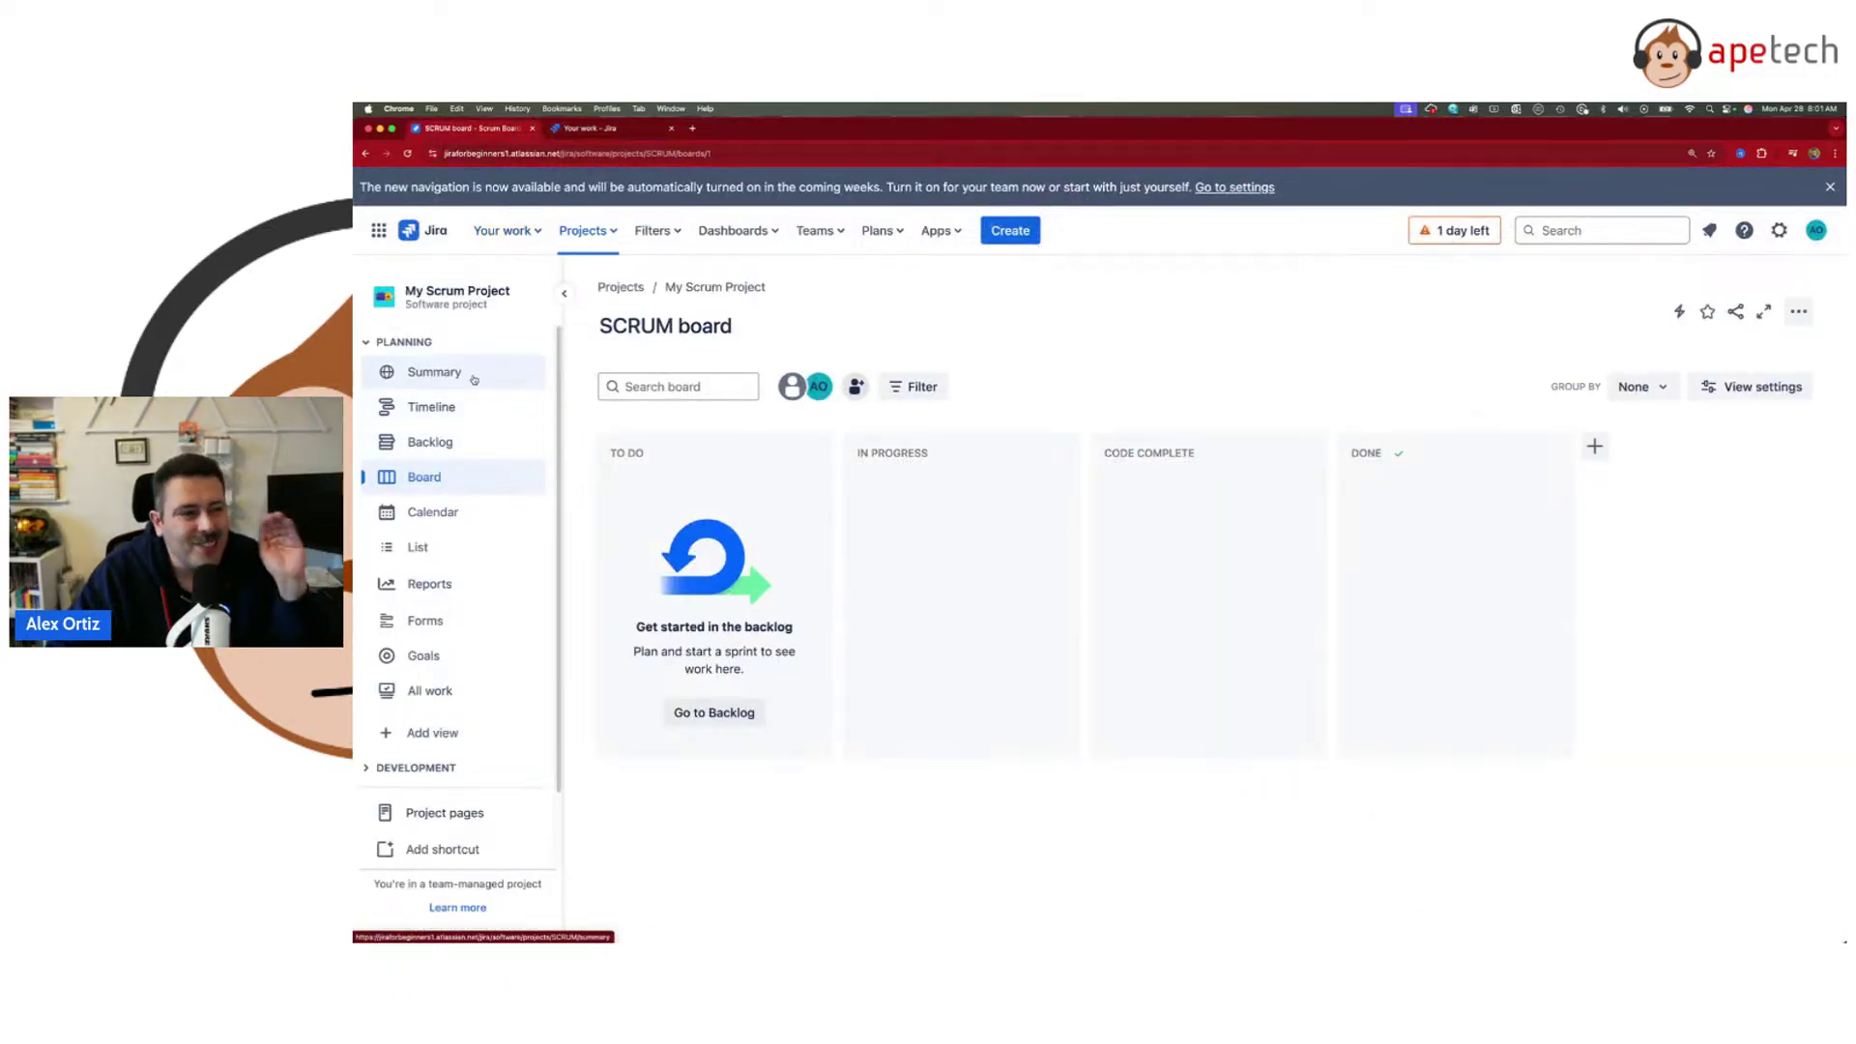
pyautogui.click(612, 125)
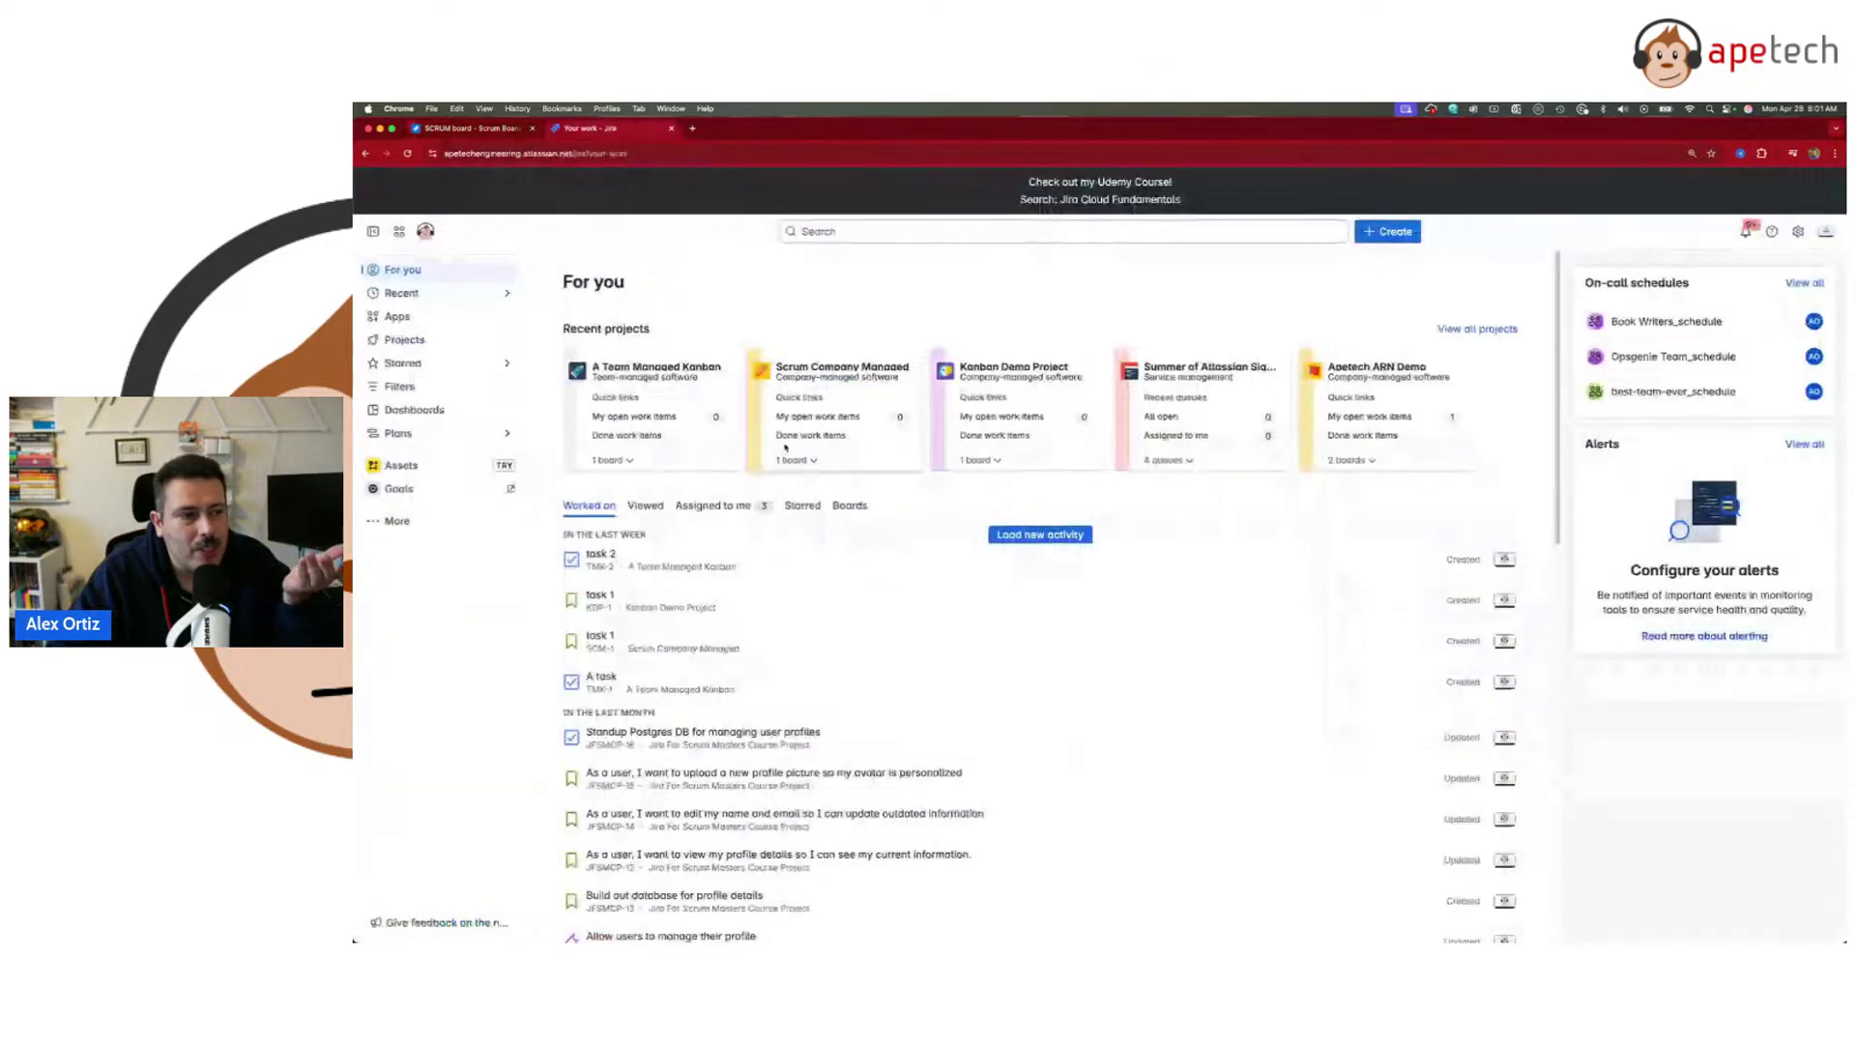
pyautogui.click(667, 368)
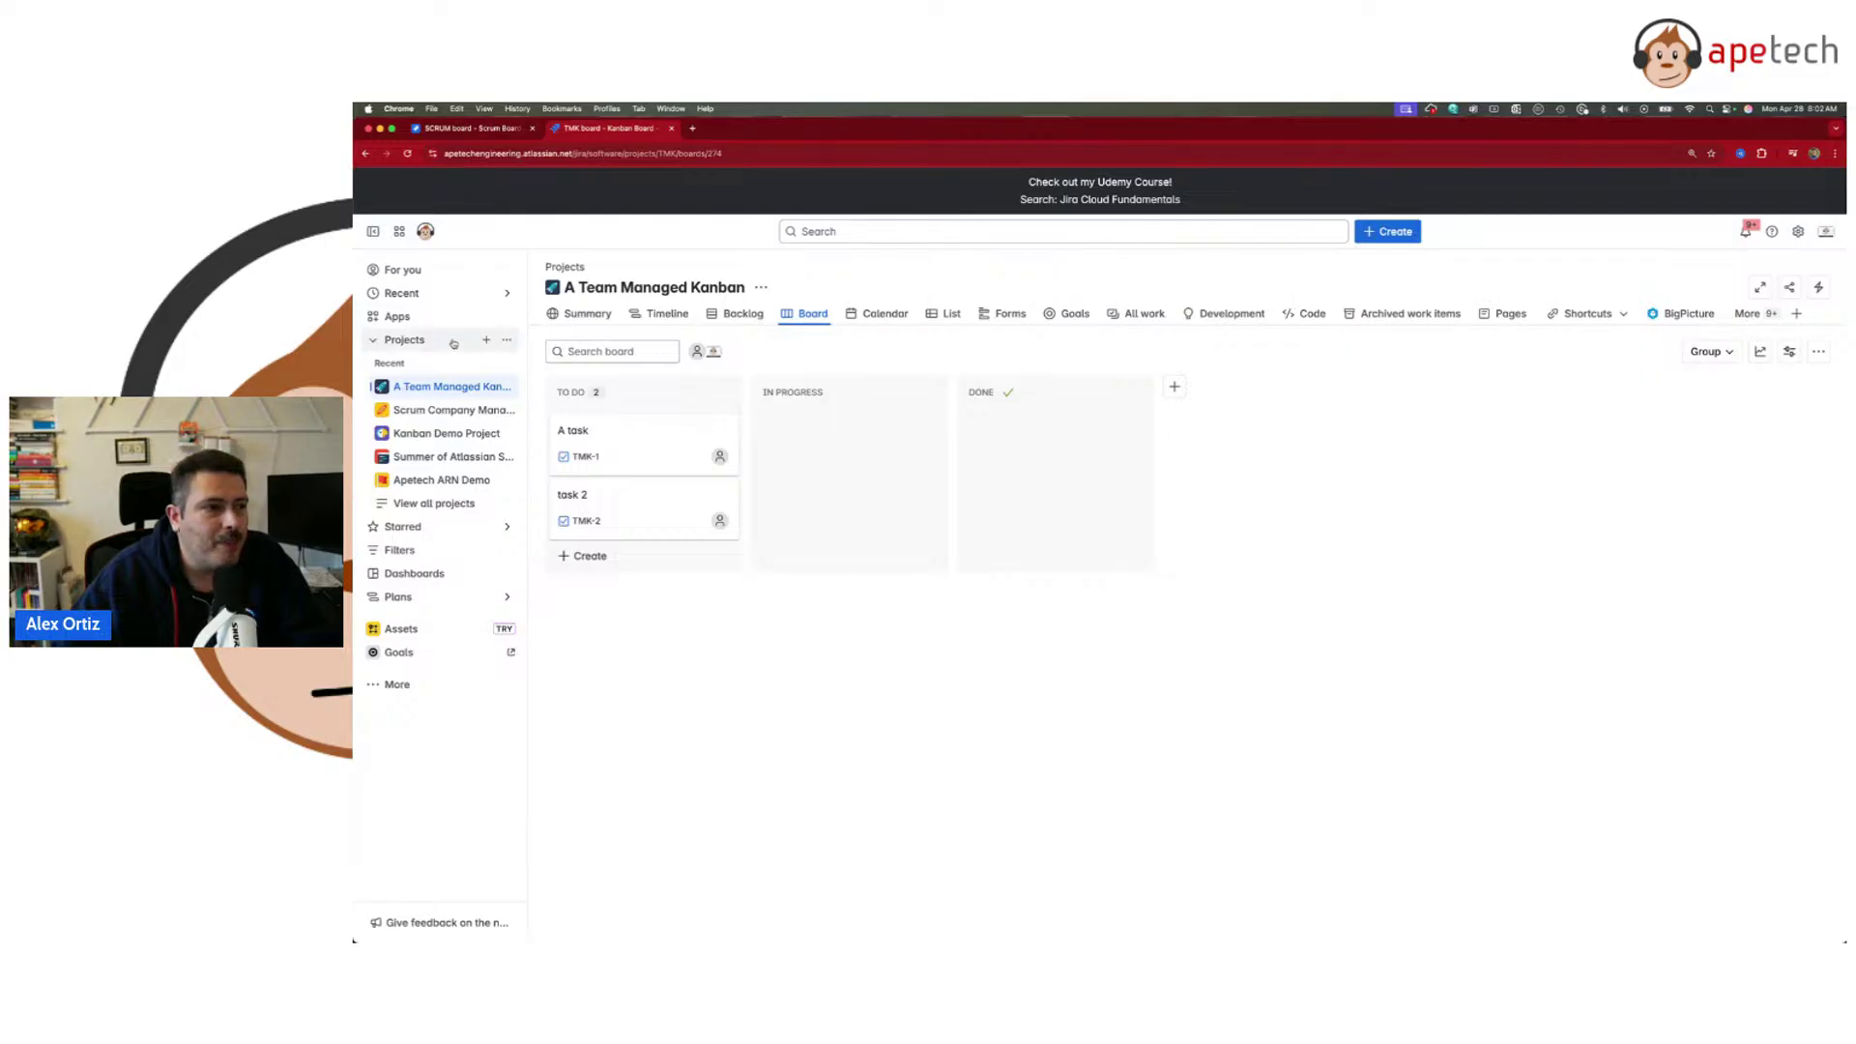
pyautogui.click(404, 271)
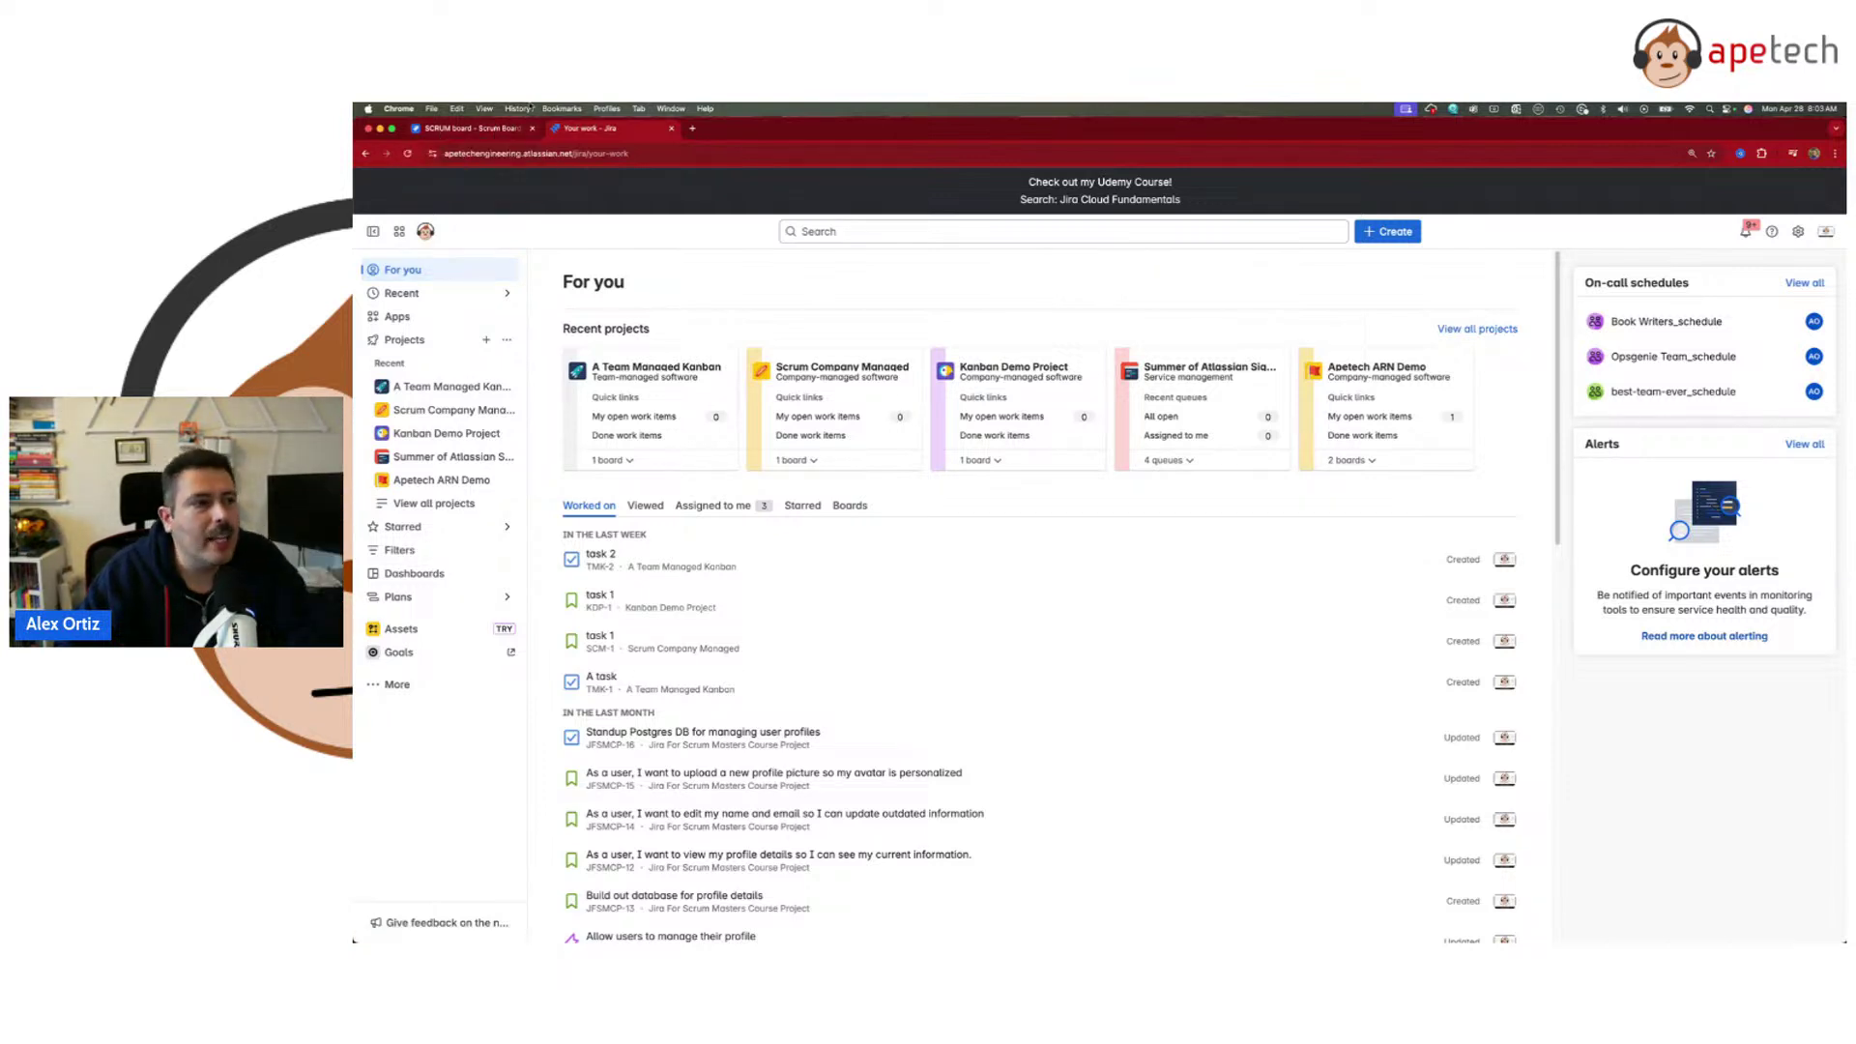
# - On the old-navigation site, review the Assigned to me, Recent and Boards quick lists under Your work
pyautogui.click(472, 130)
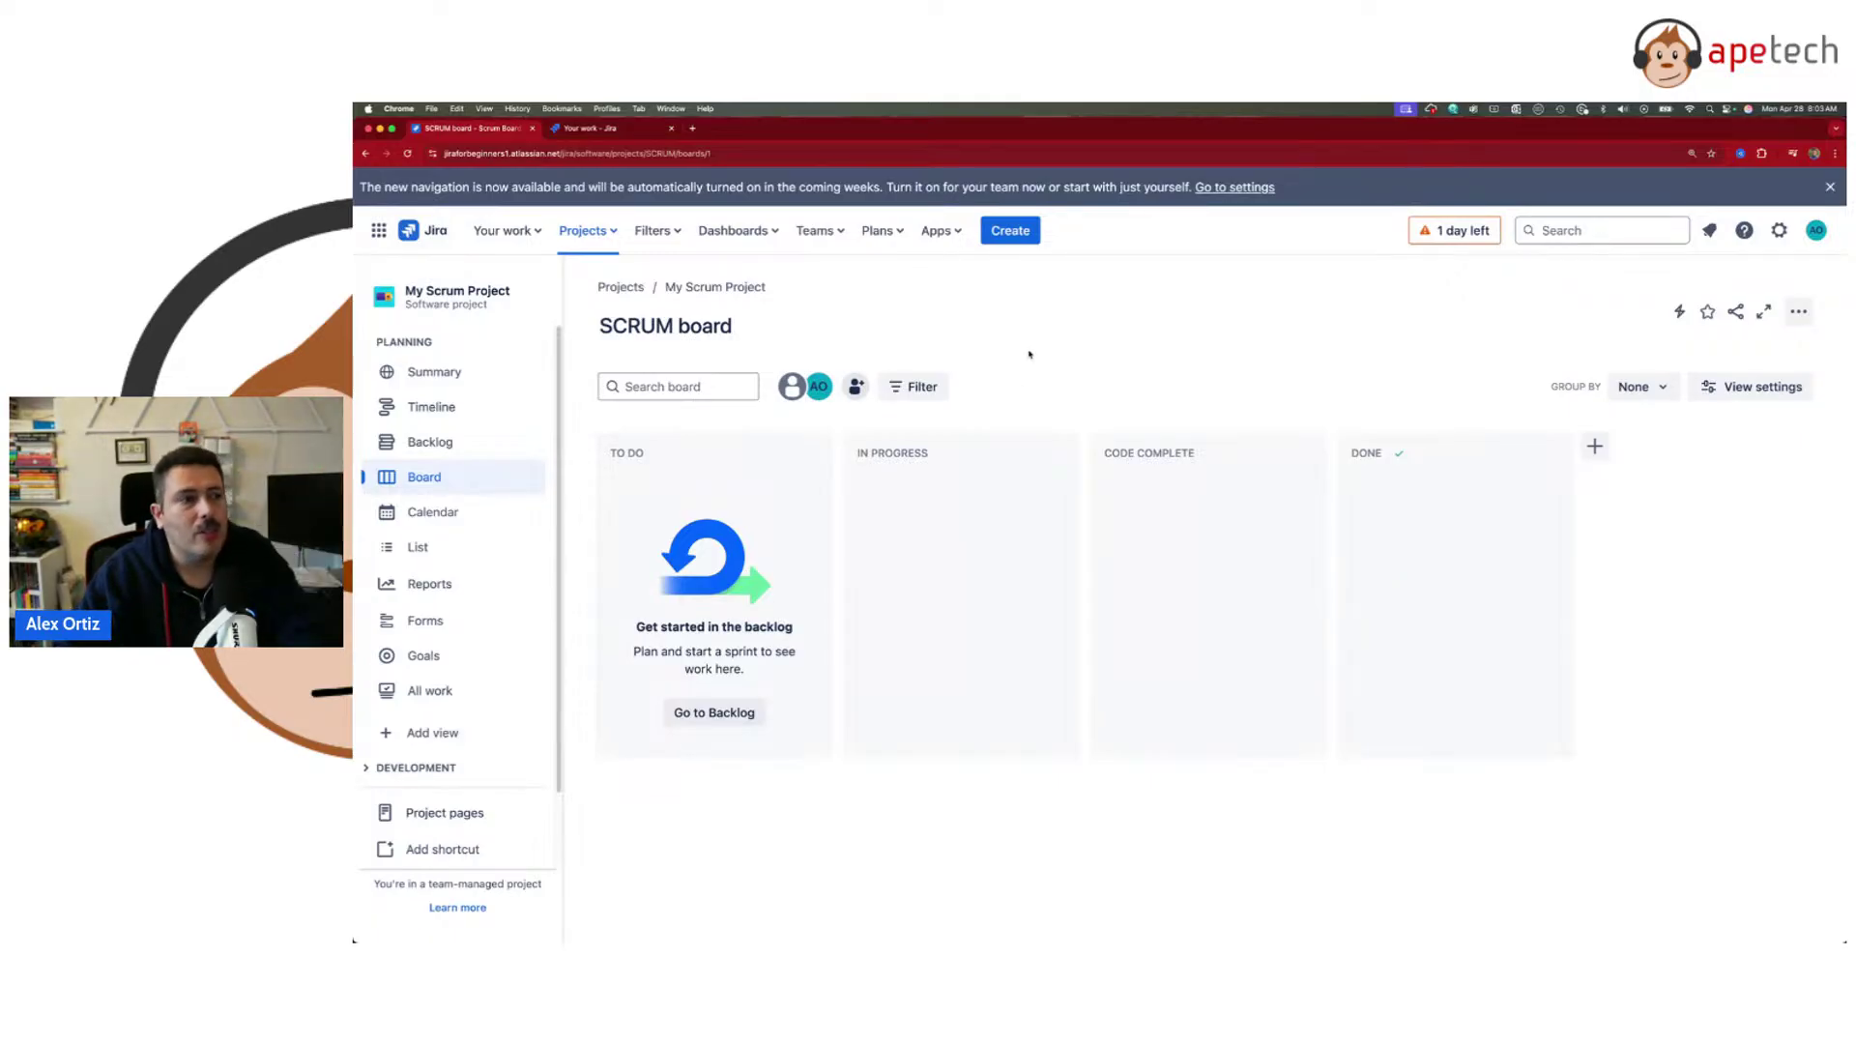
pyautogui.click(490, 240)
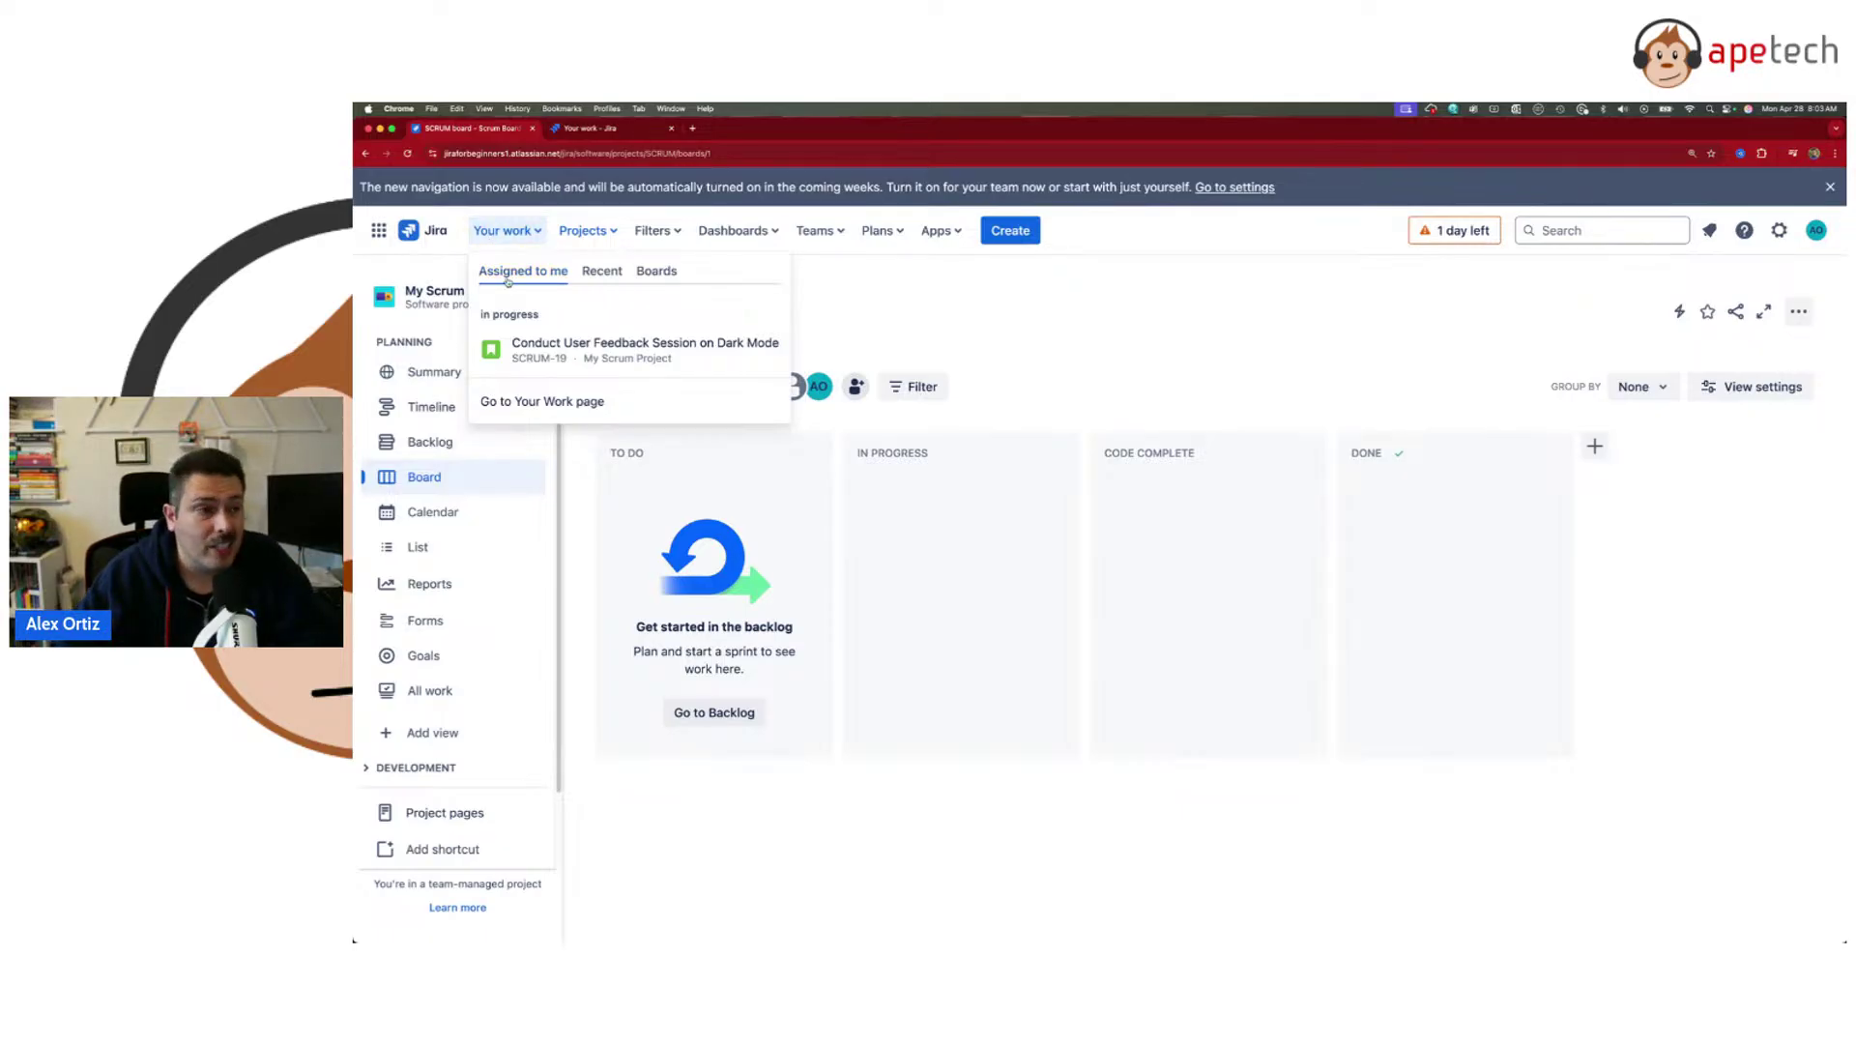
pyautogui.click(606, 272)
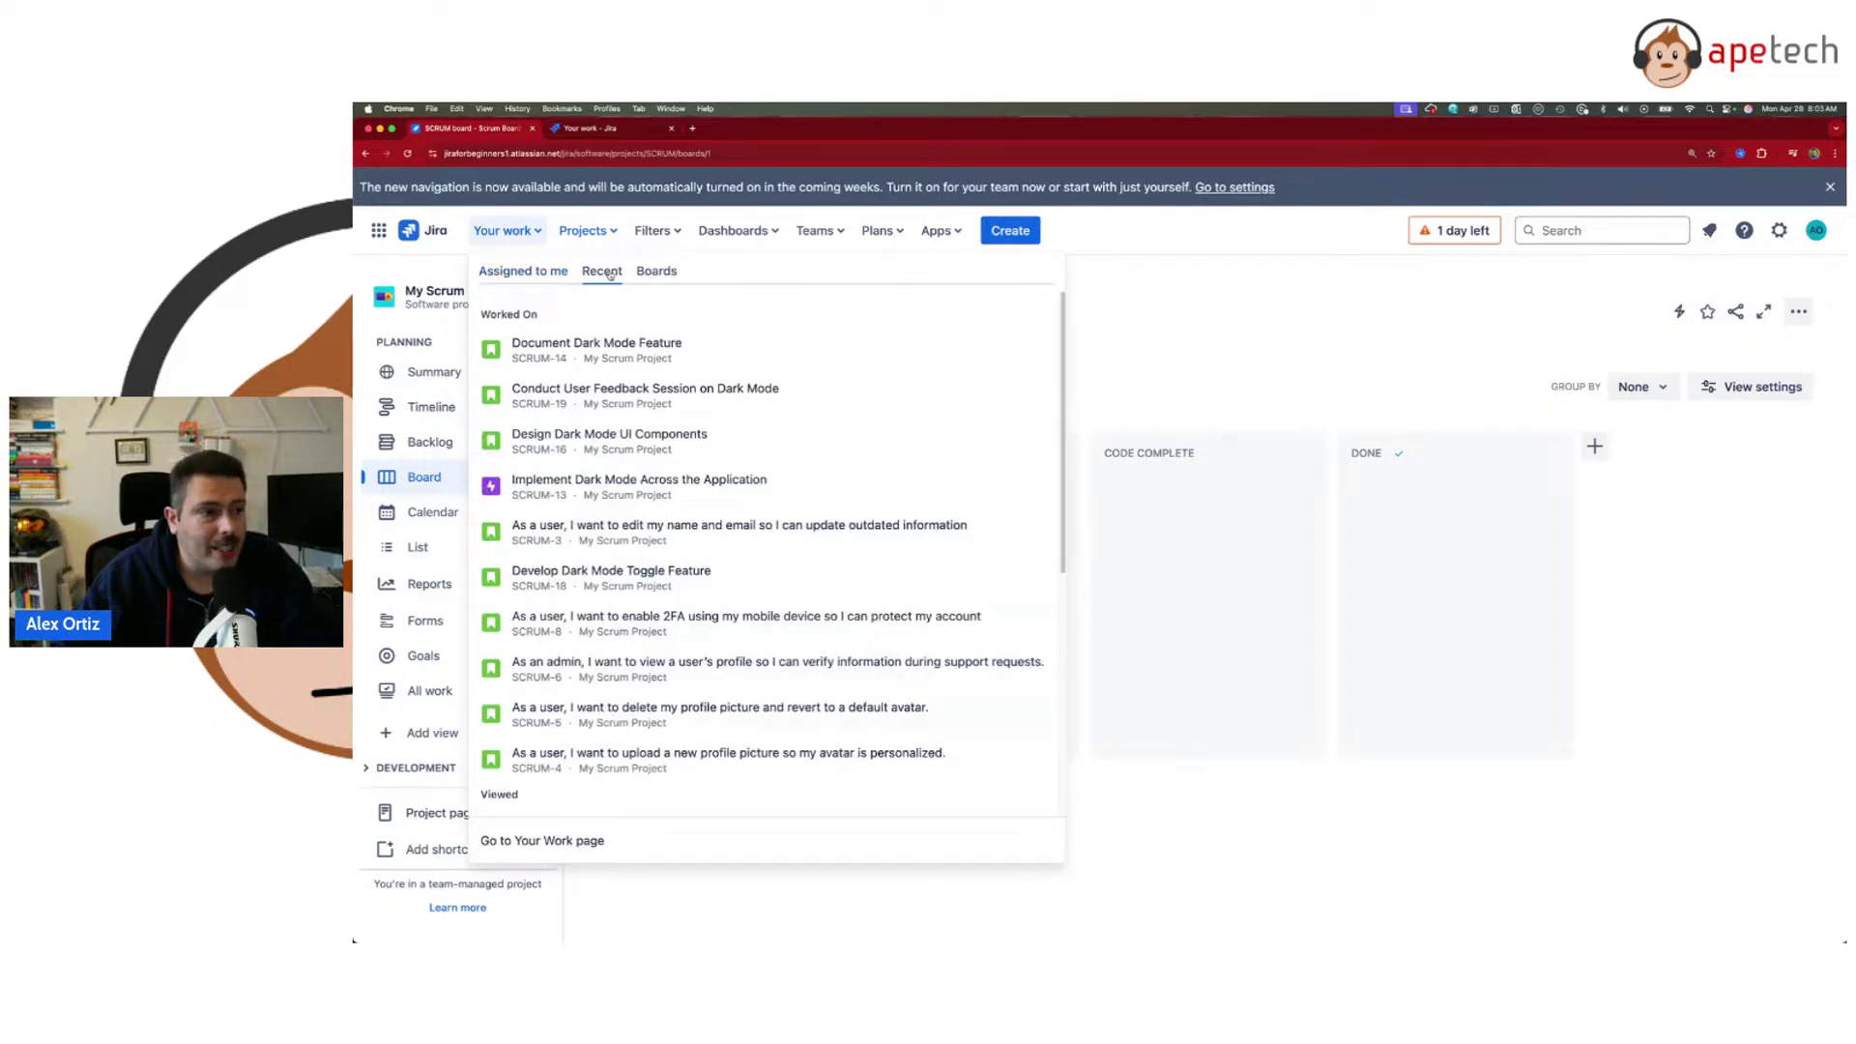
pyautogui.click(652, 275)
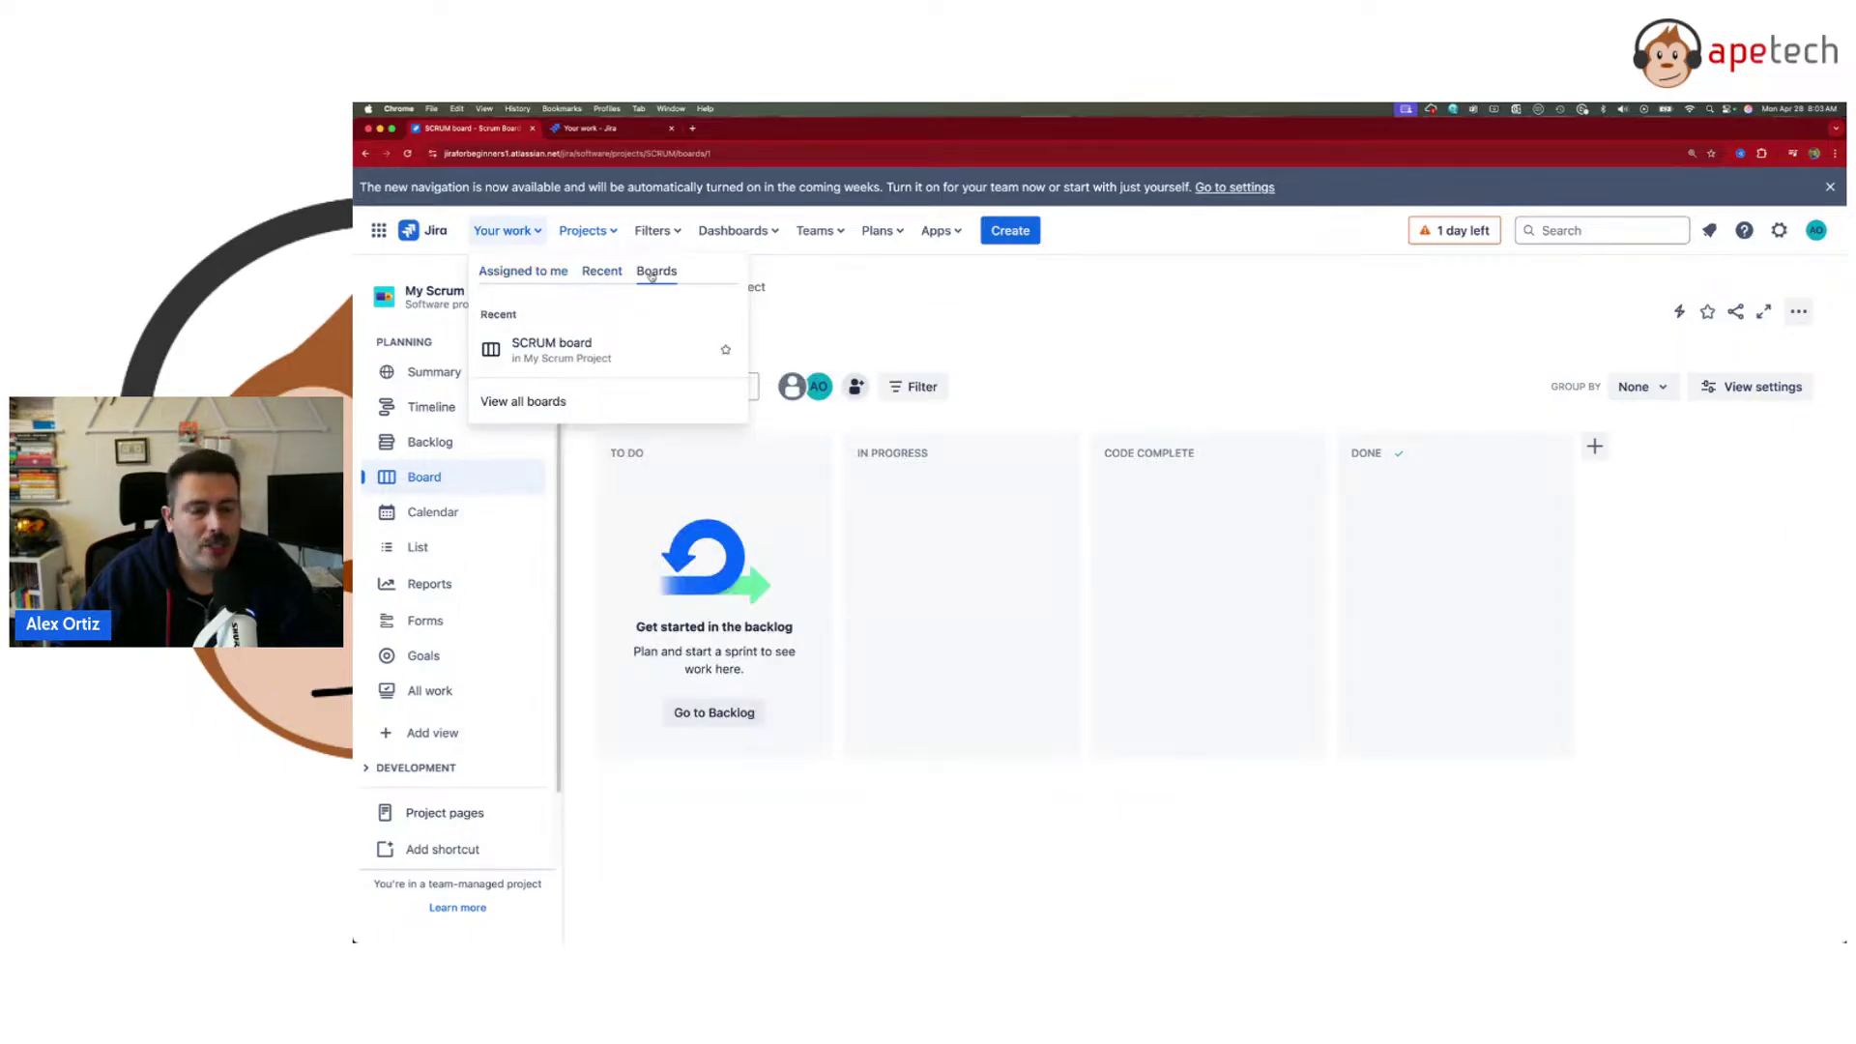
pyautogui.click(499, 273)
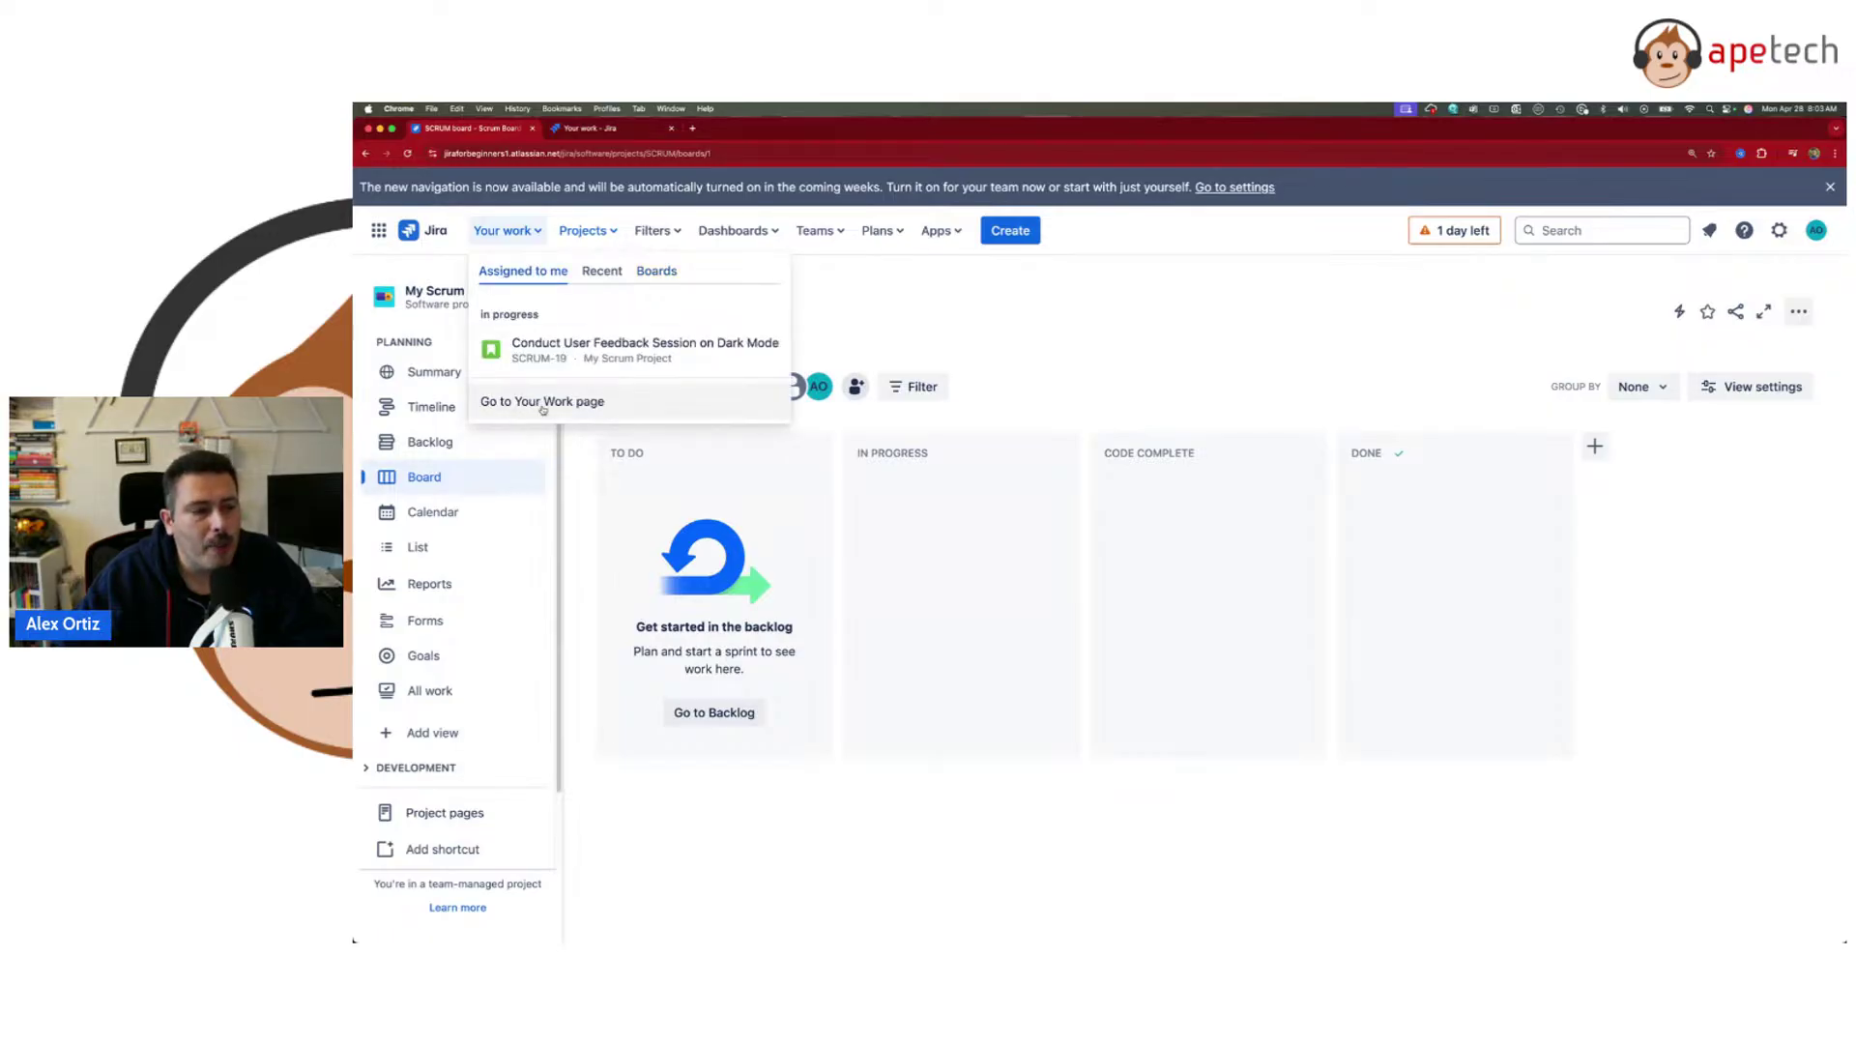
# - Go to the full Your work page and review its Viewed, Assigned to me and Starred lists
pyautogui.click(511, 402)
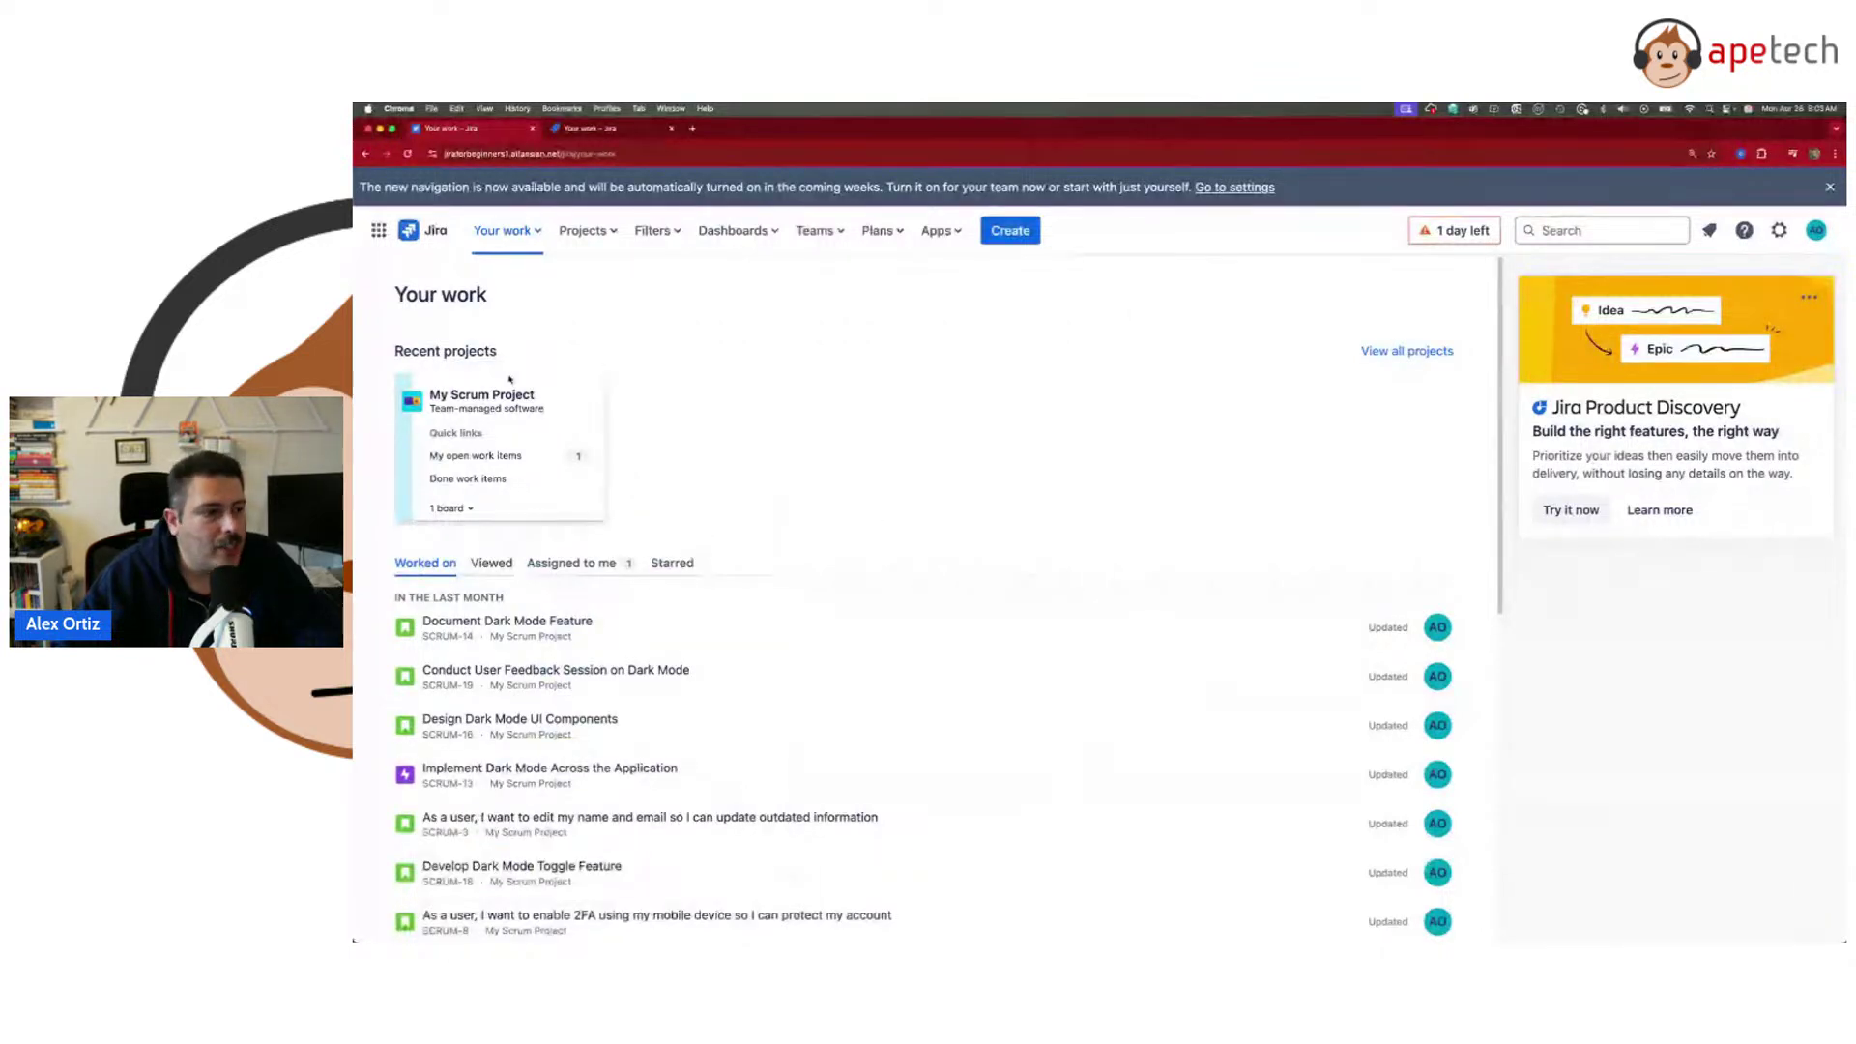
pyautogui.click(493, 563)
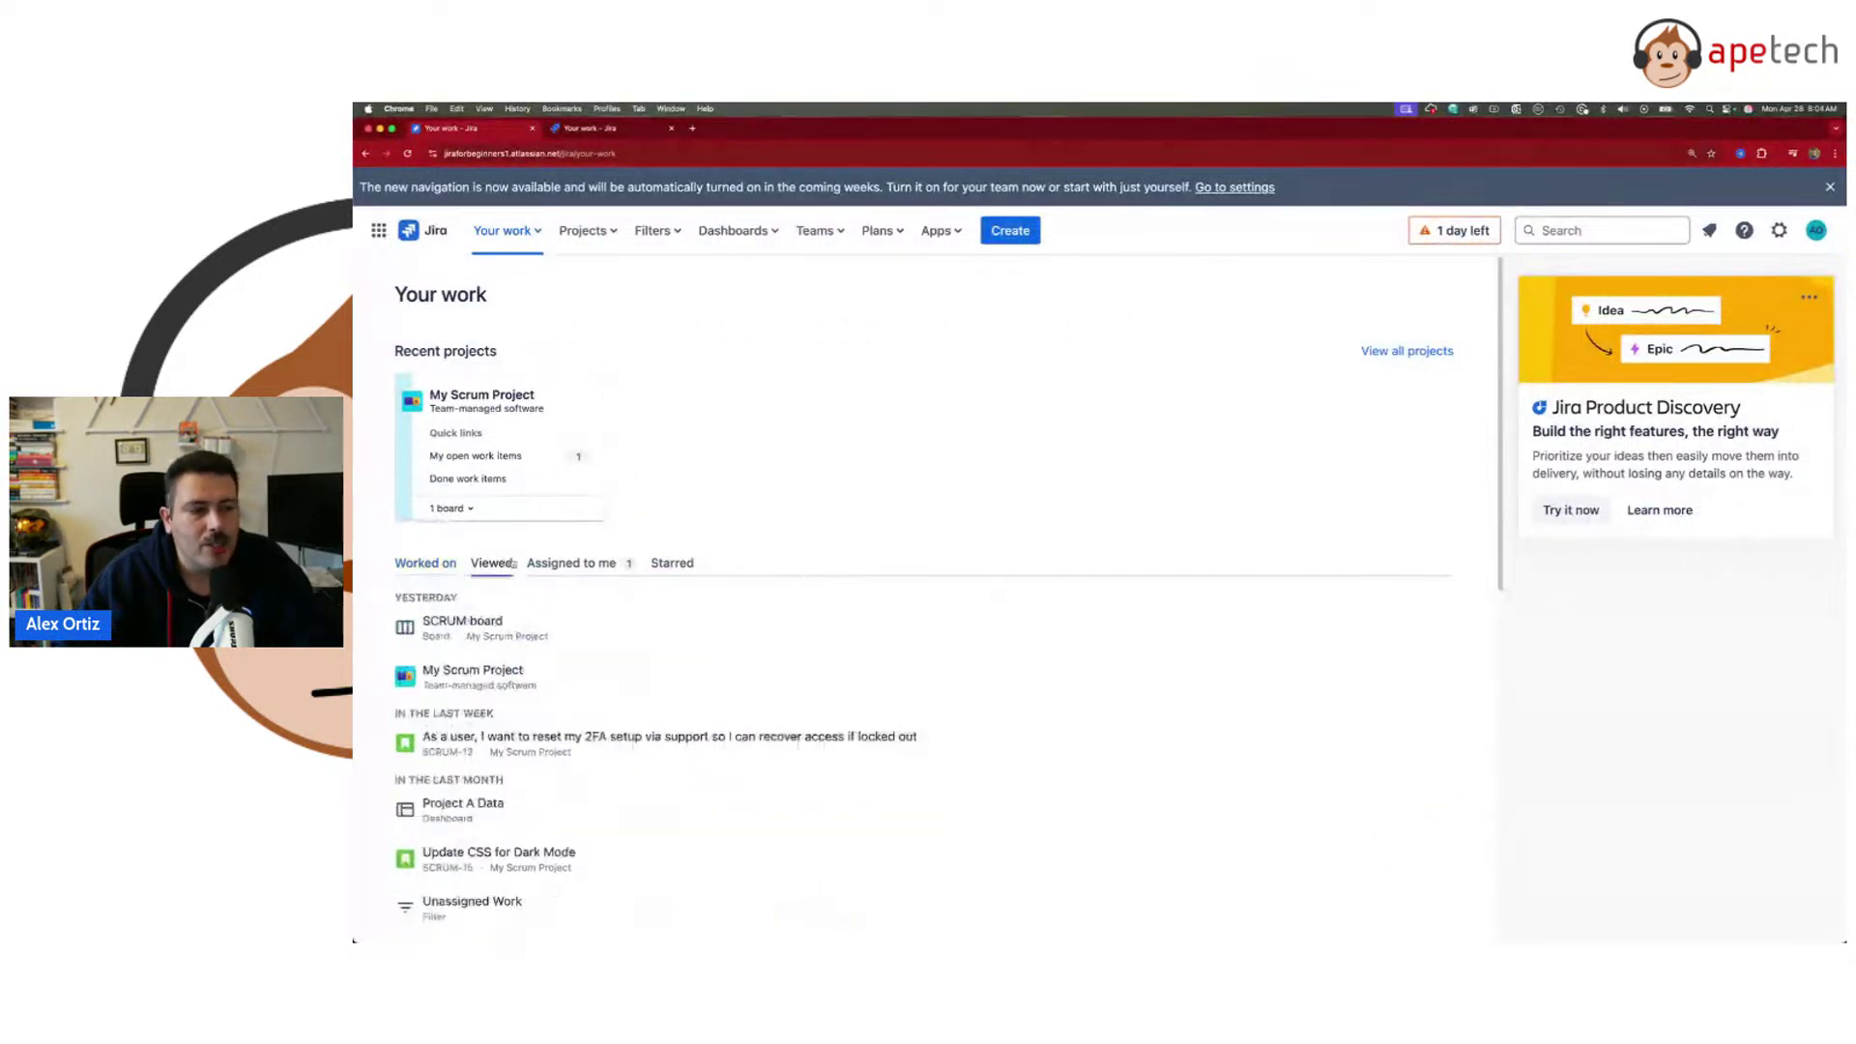
pyautogui.click(569, 565)
pyautogui.click(691, 568)
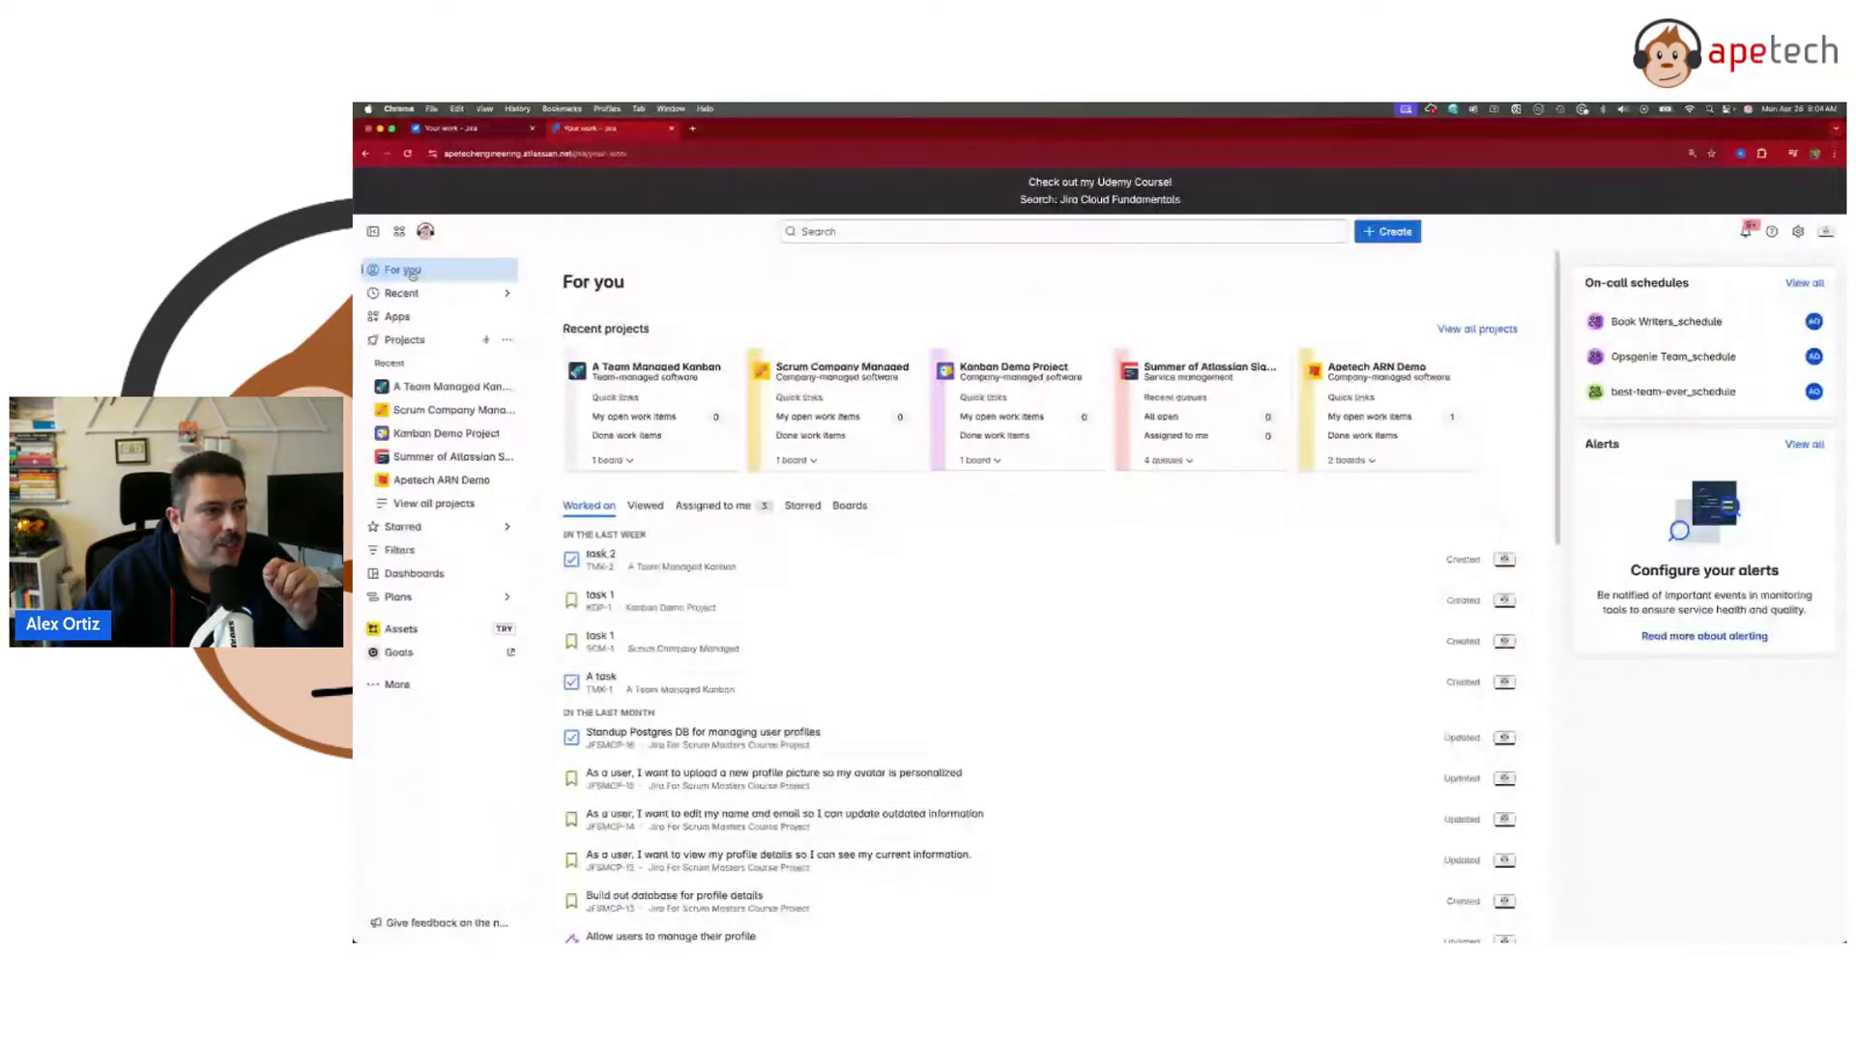
# - On the new-navigation site, expand Scrum Company Managed, open its SCM board, and return to the For you page
pyautogui.click(382, 410)
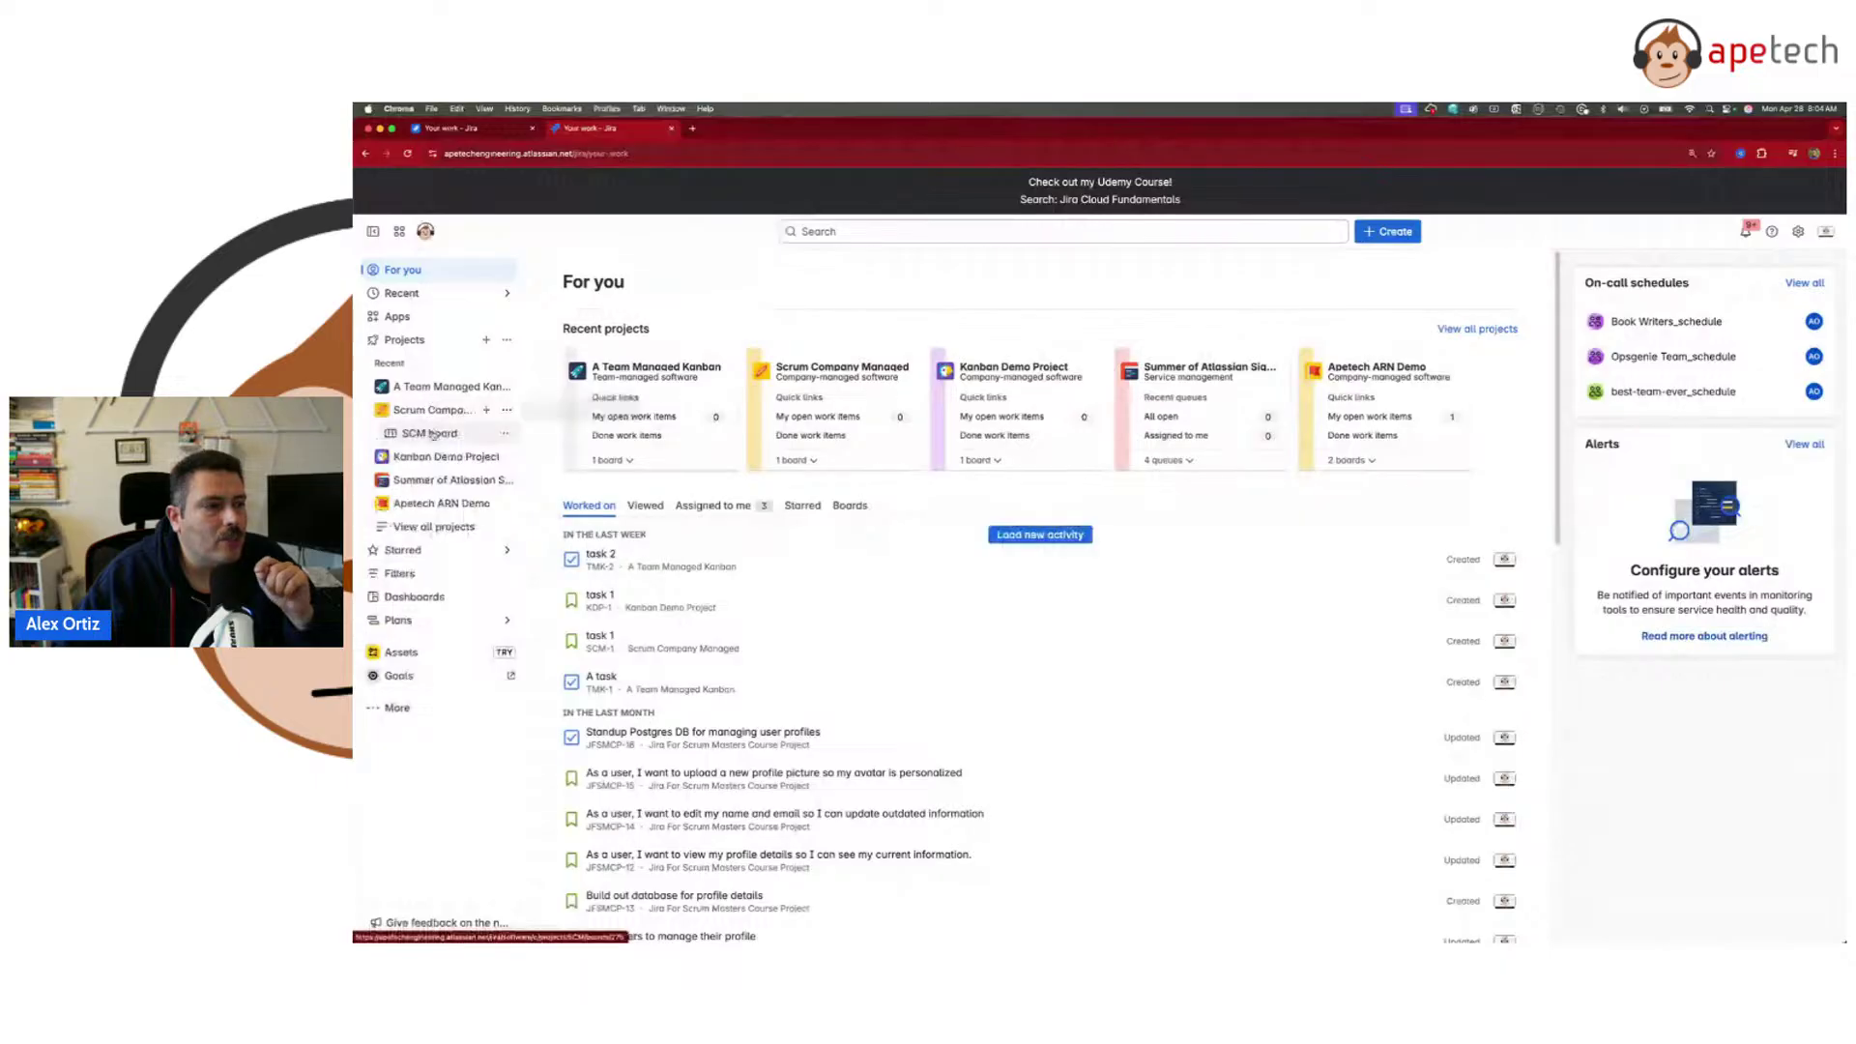
pyautogui.click(433, 435)
pyautogui.click(402, 271)
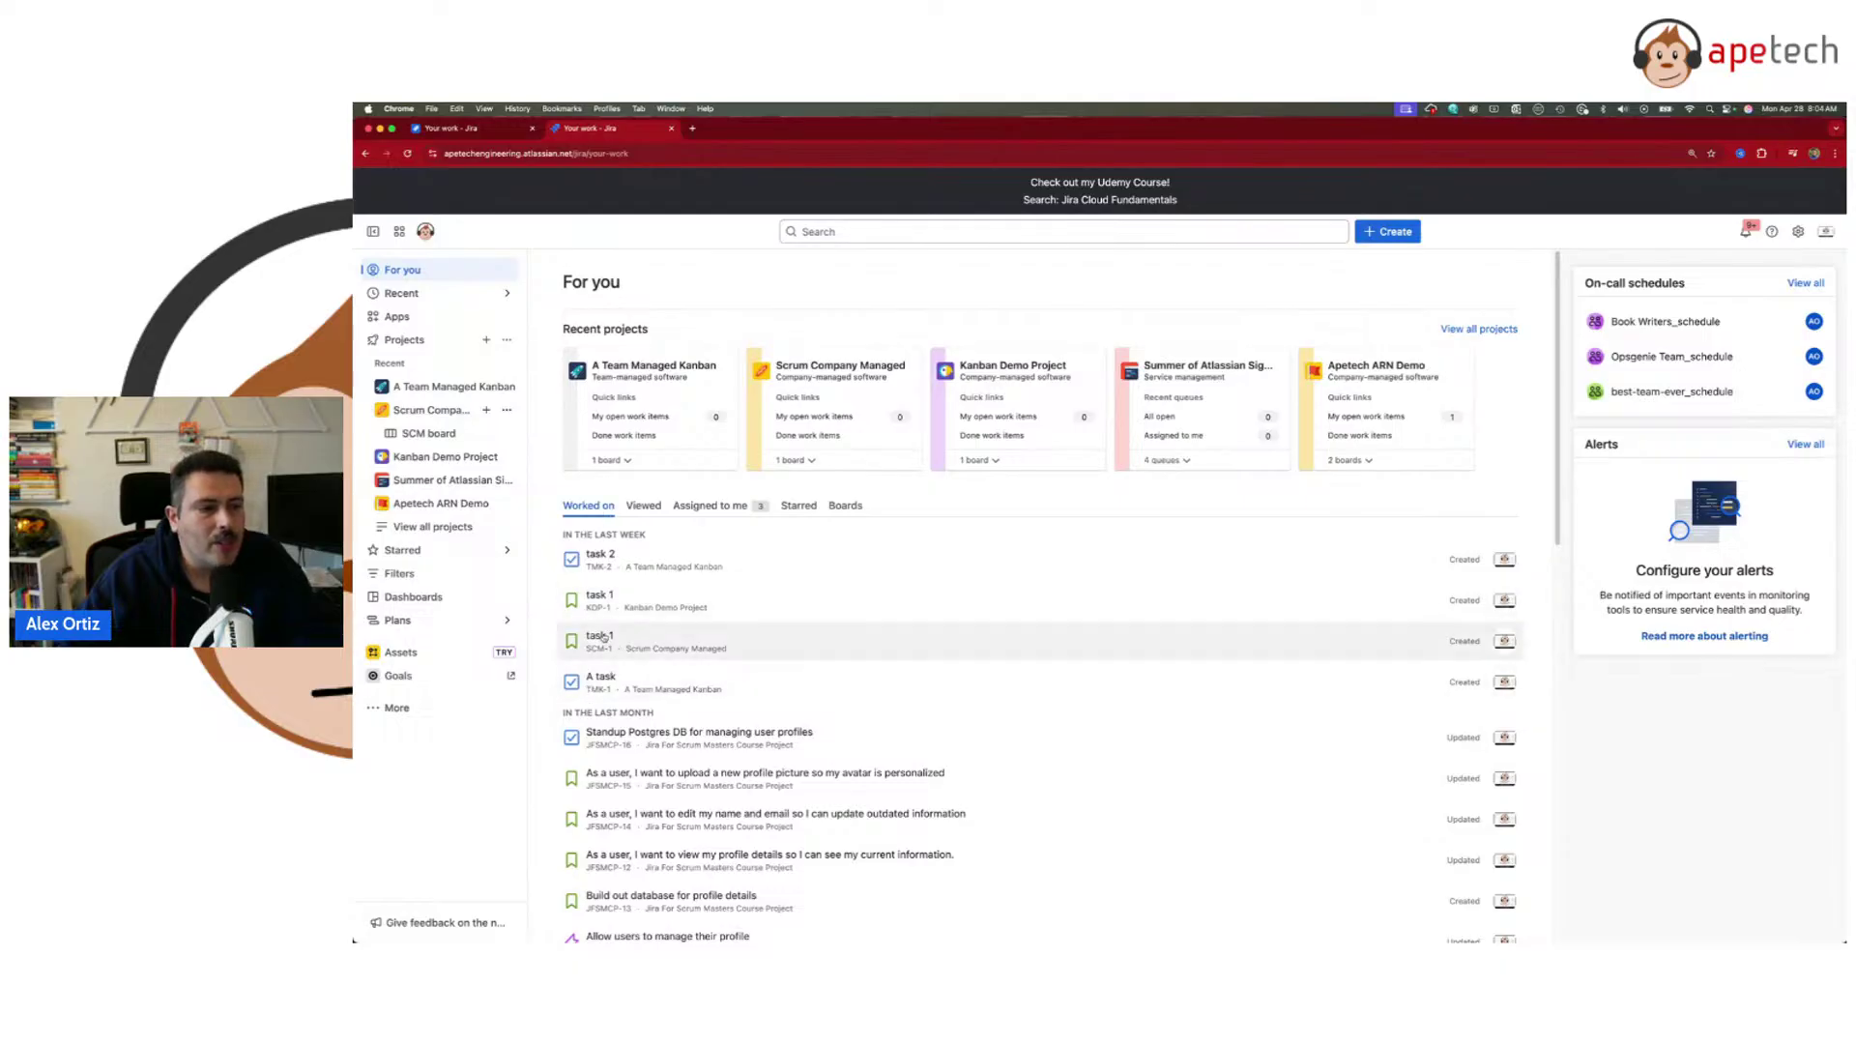
# - Review the Viewed, Assigned to me, Starred and Boards lists on the For you page
pyautogui.click(643, 506)
pyautogui.click(720, 505)
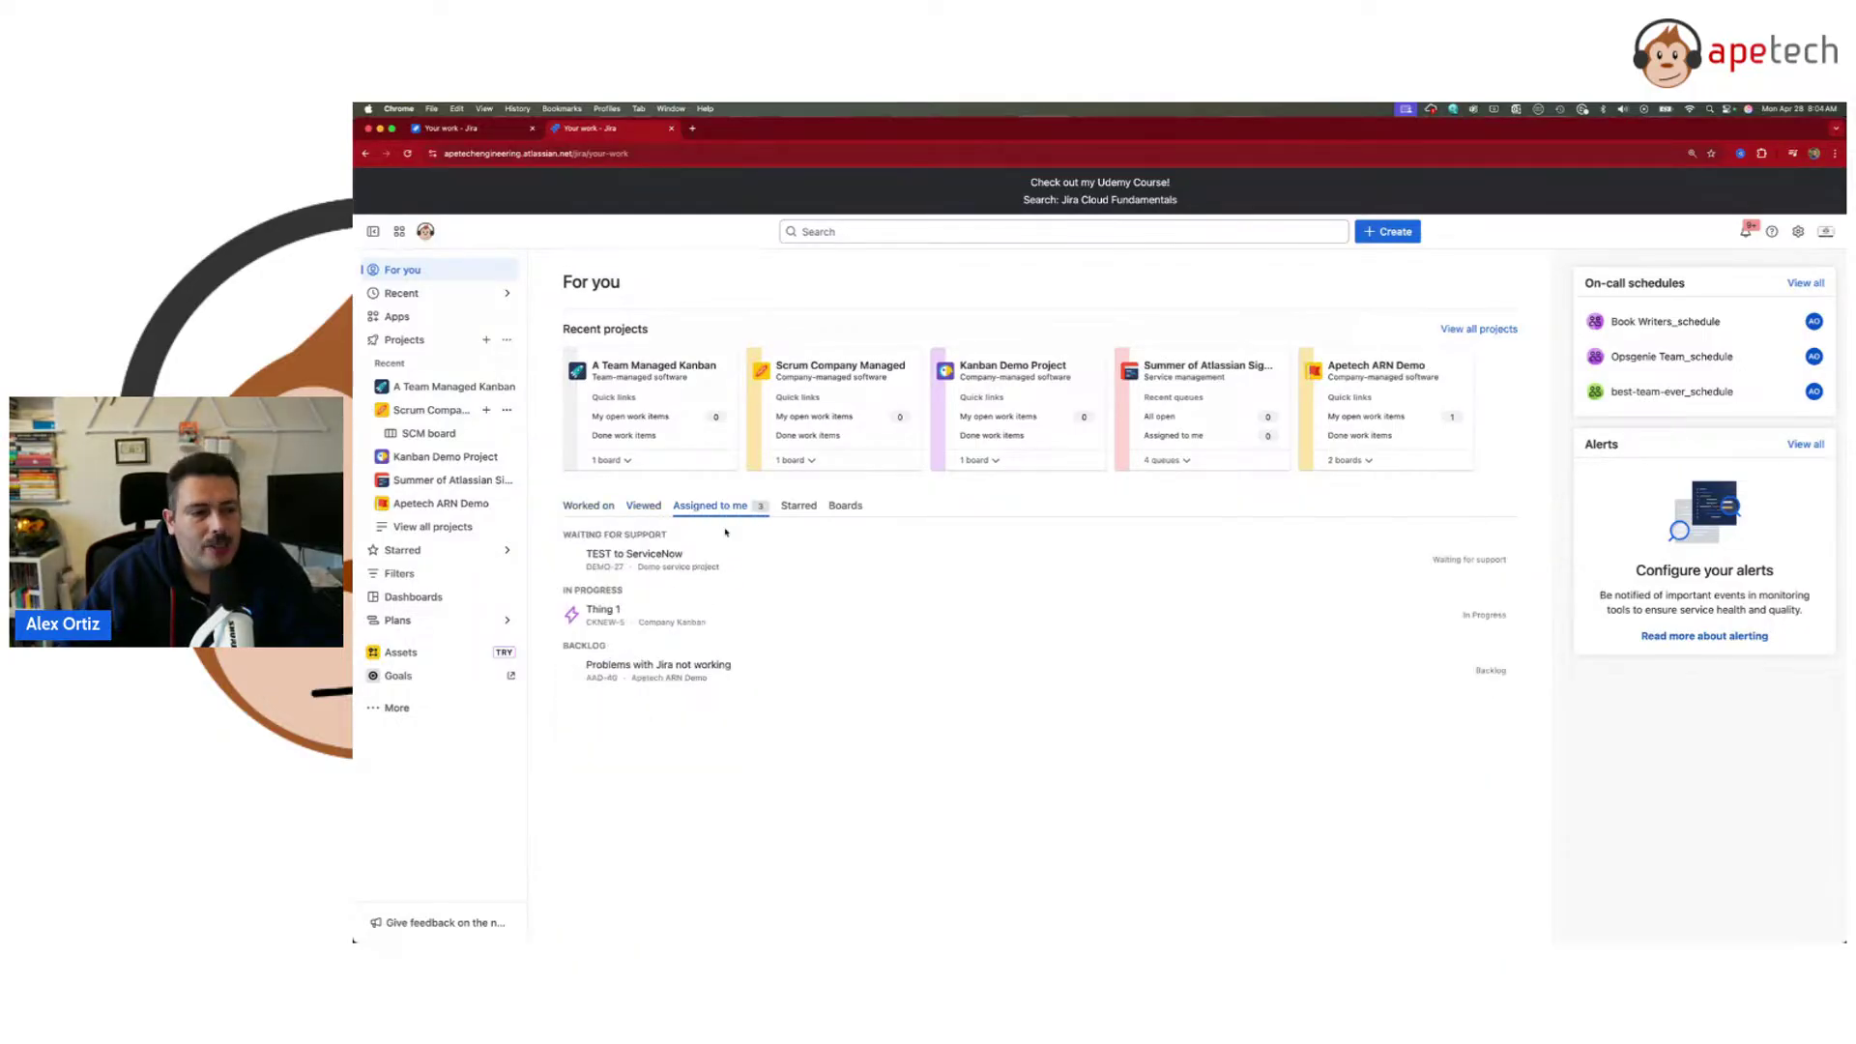
pyautogui.click(802, 505)
pyautogui.click(844, 506)
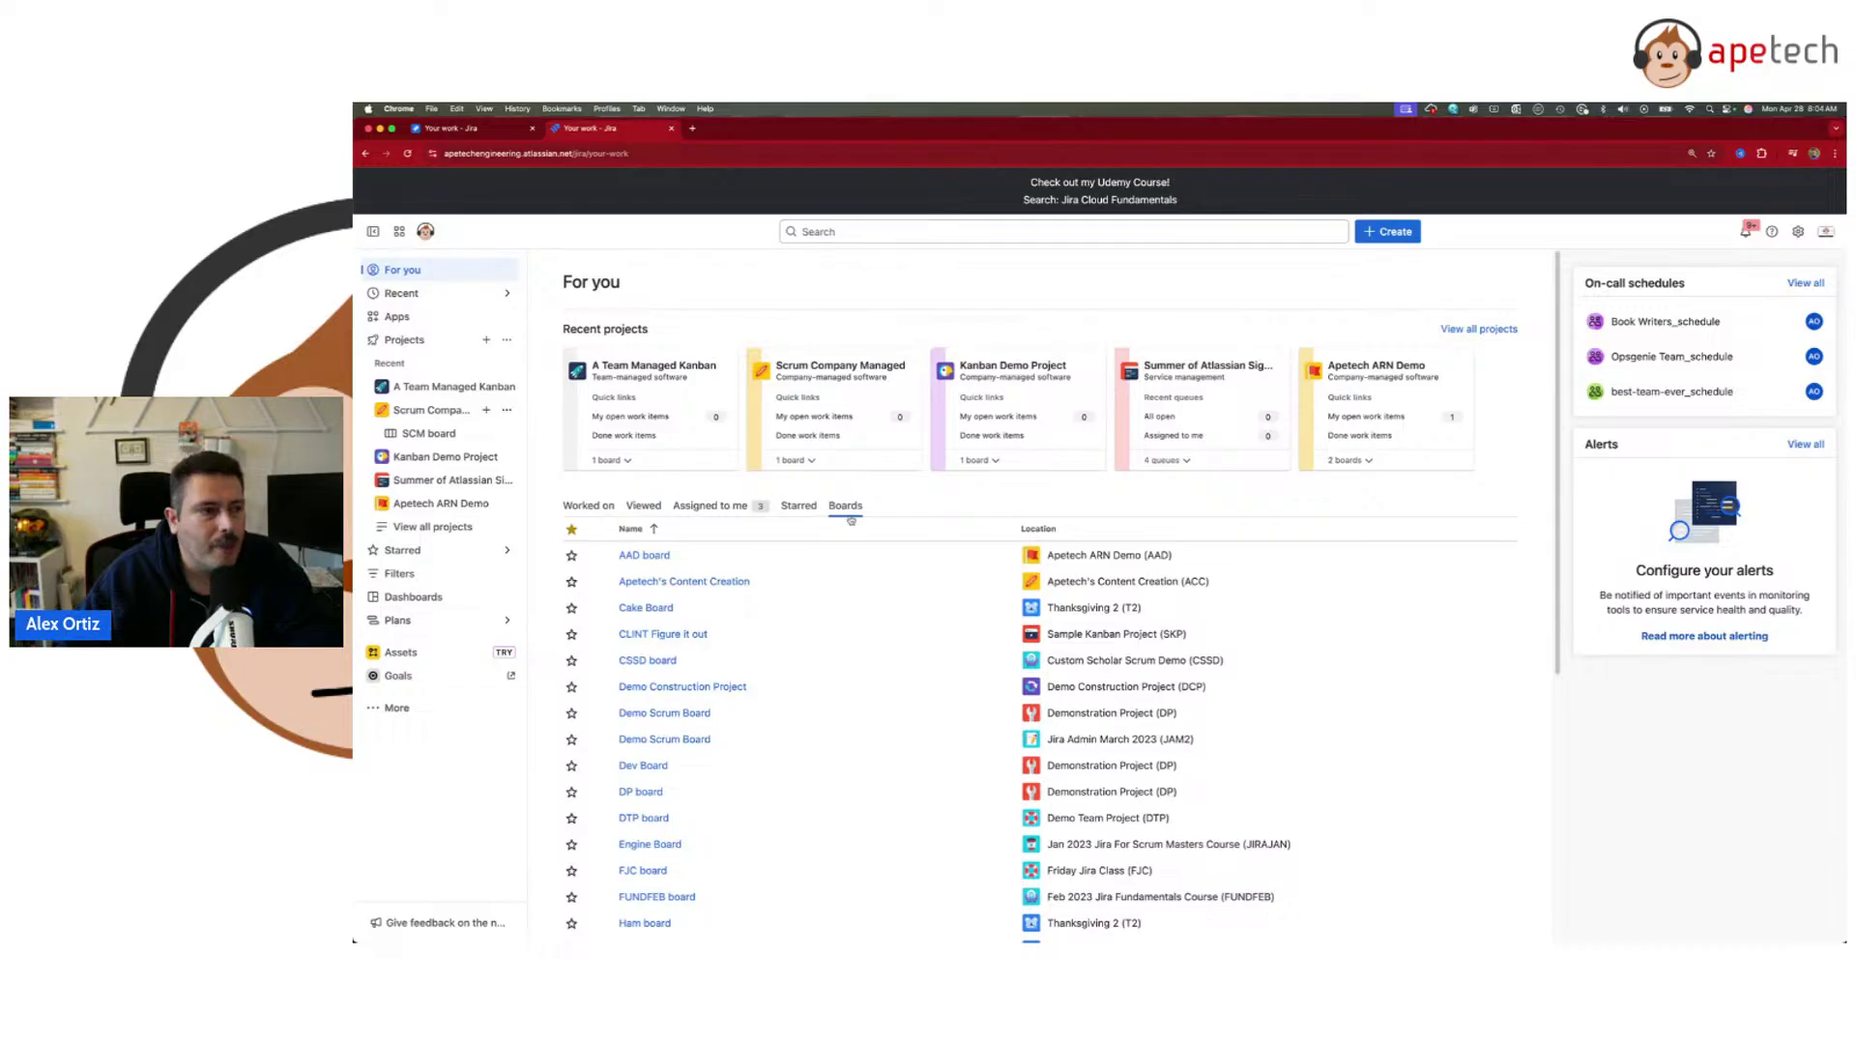
# - Return to the old-navigation site and recheck the Recent and Boards quick lists under Your work against the For you page
pyautogui.click(483, 128)
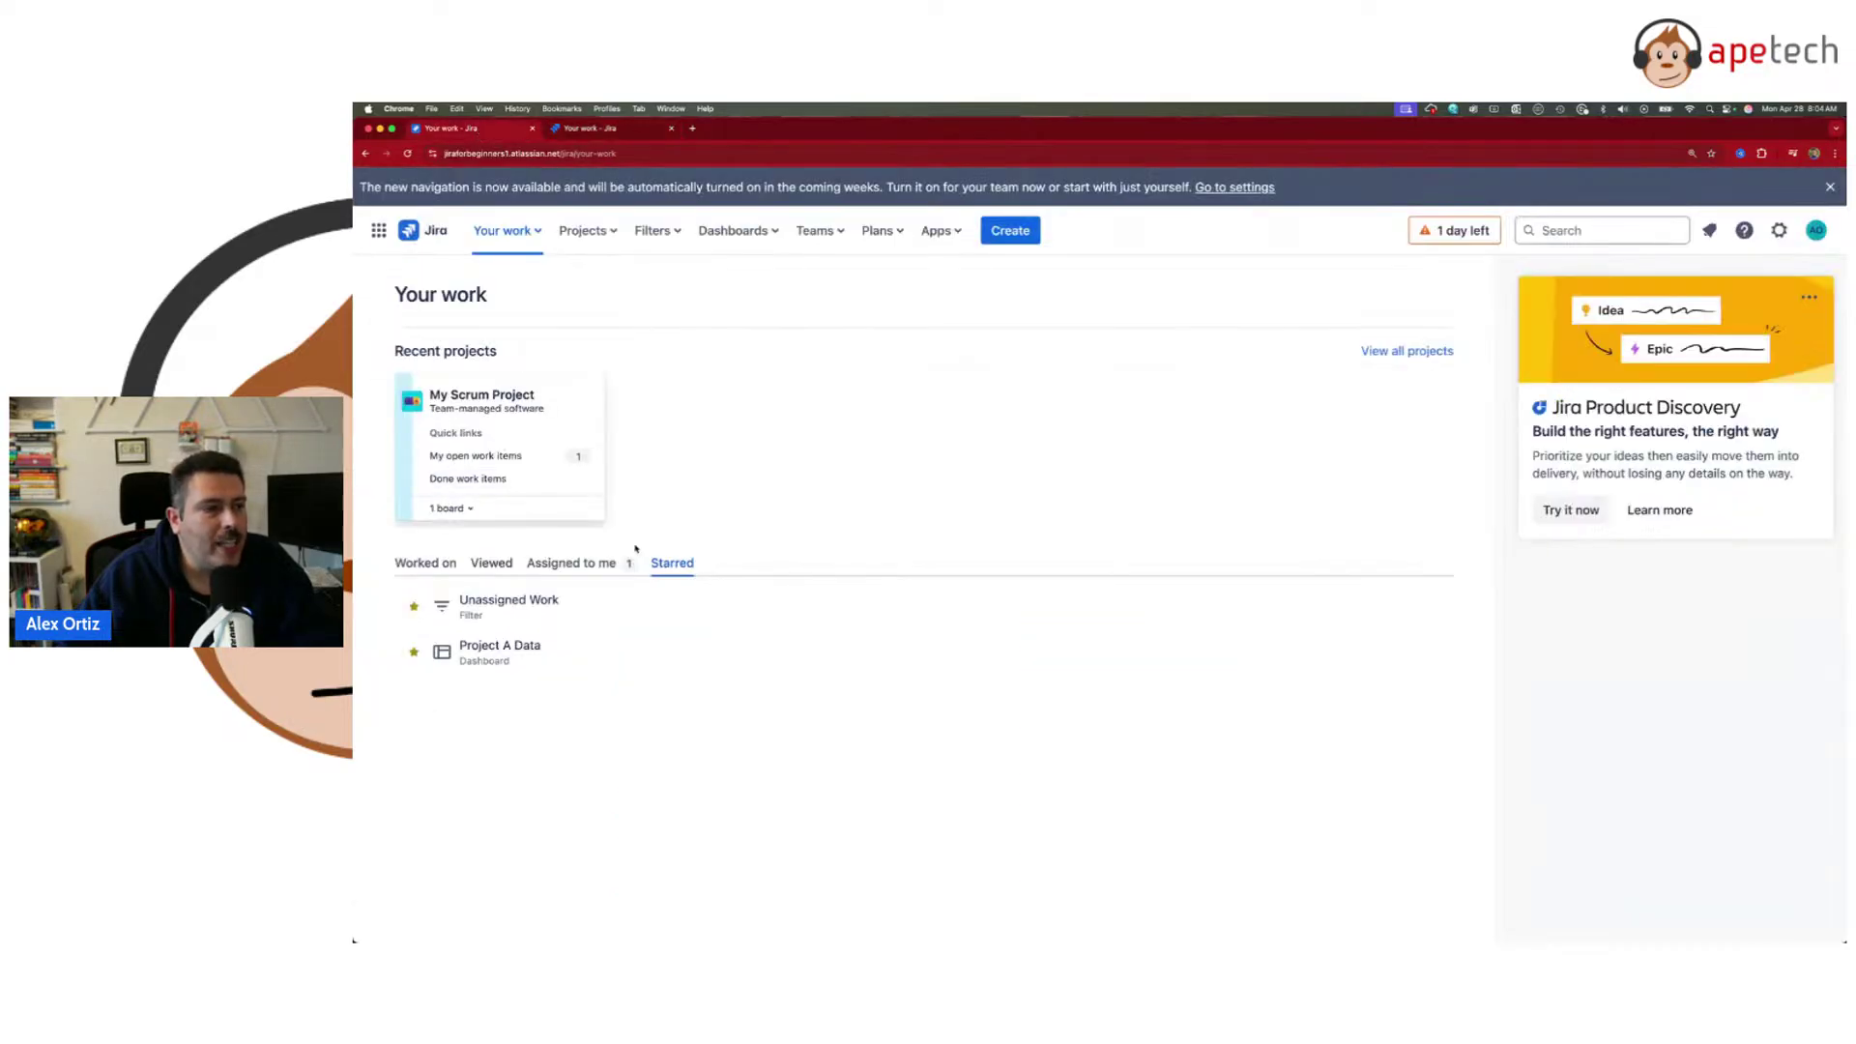
pyautogui.click(516, 237)
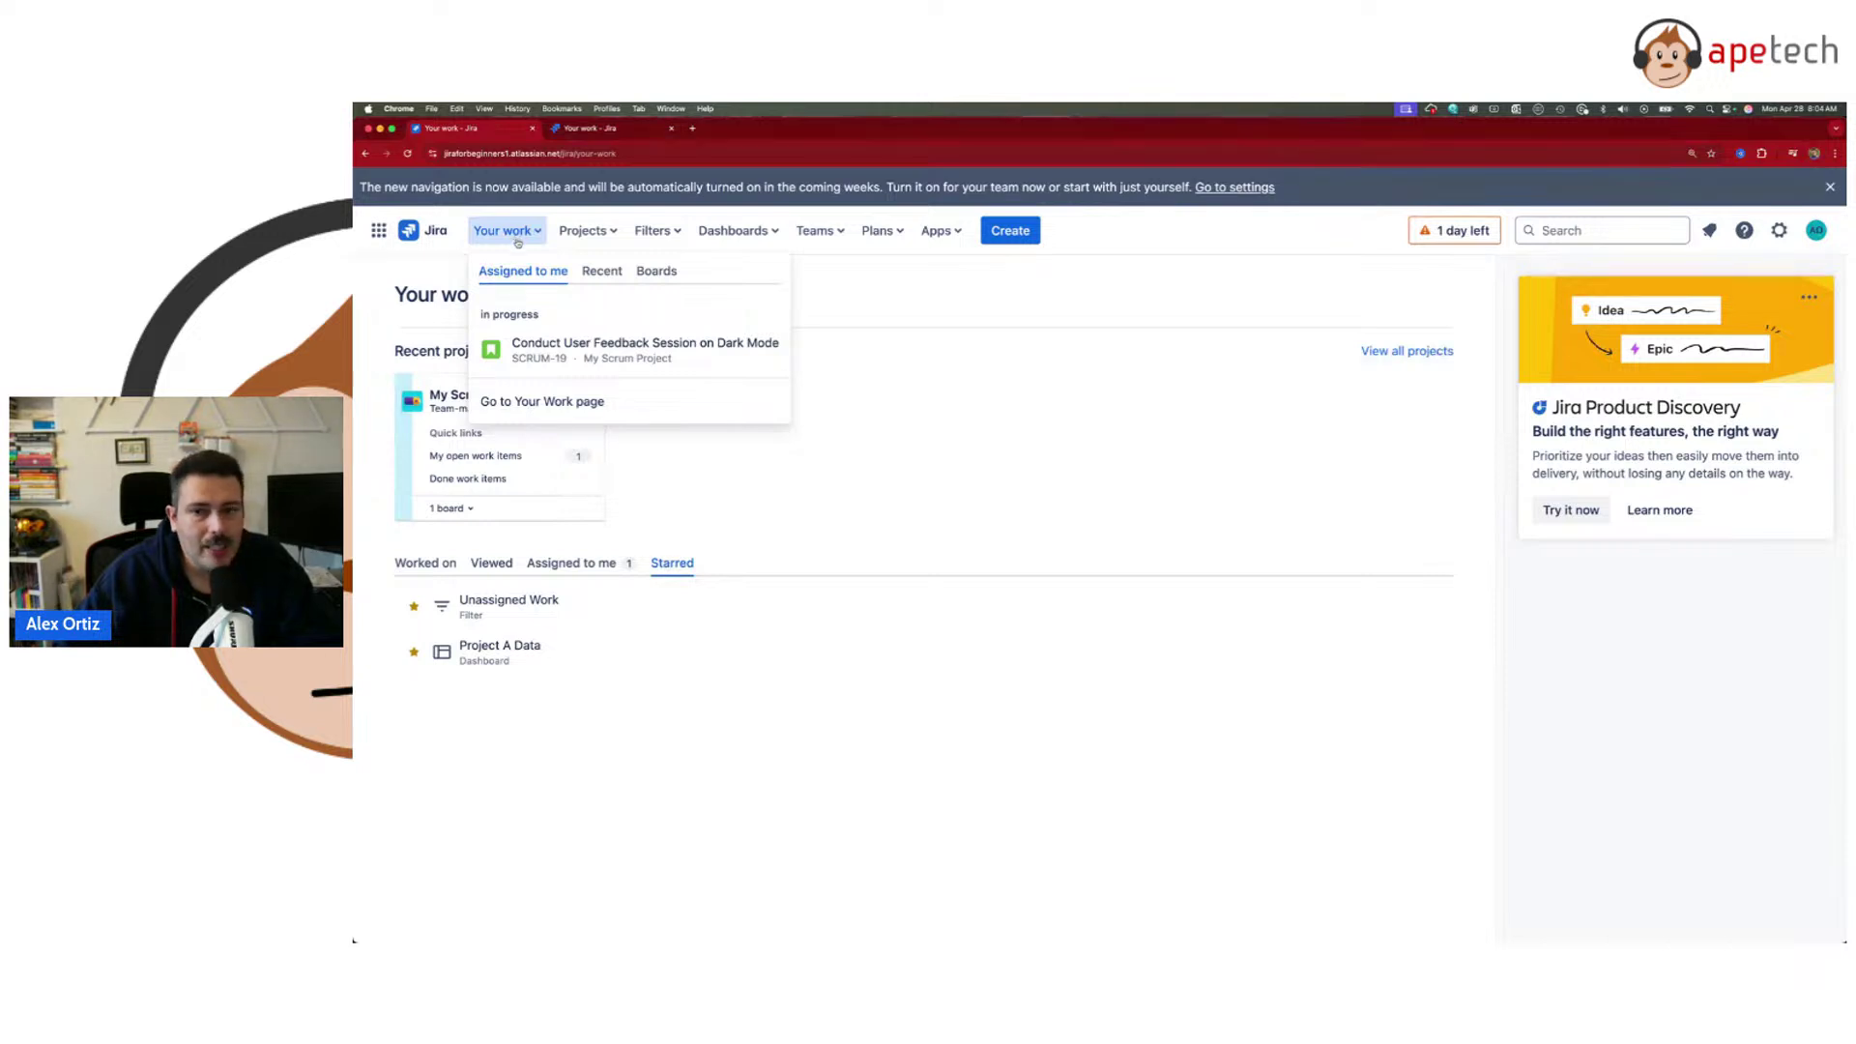
pyautogui.click(813, 488)
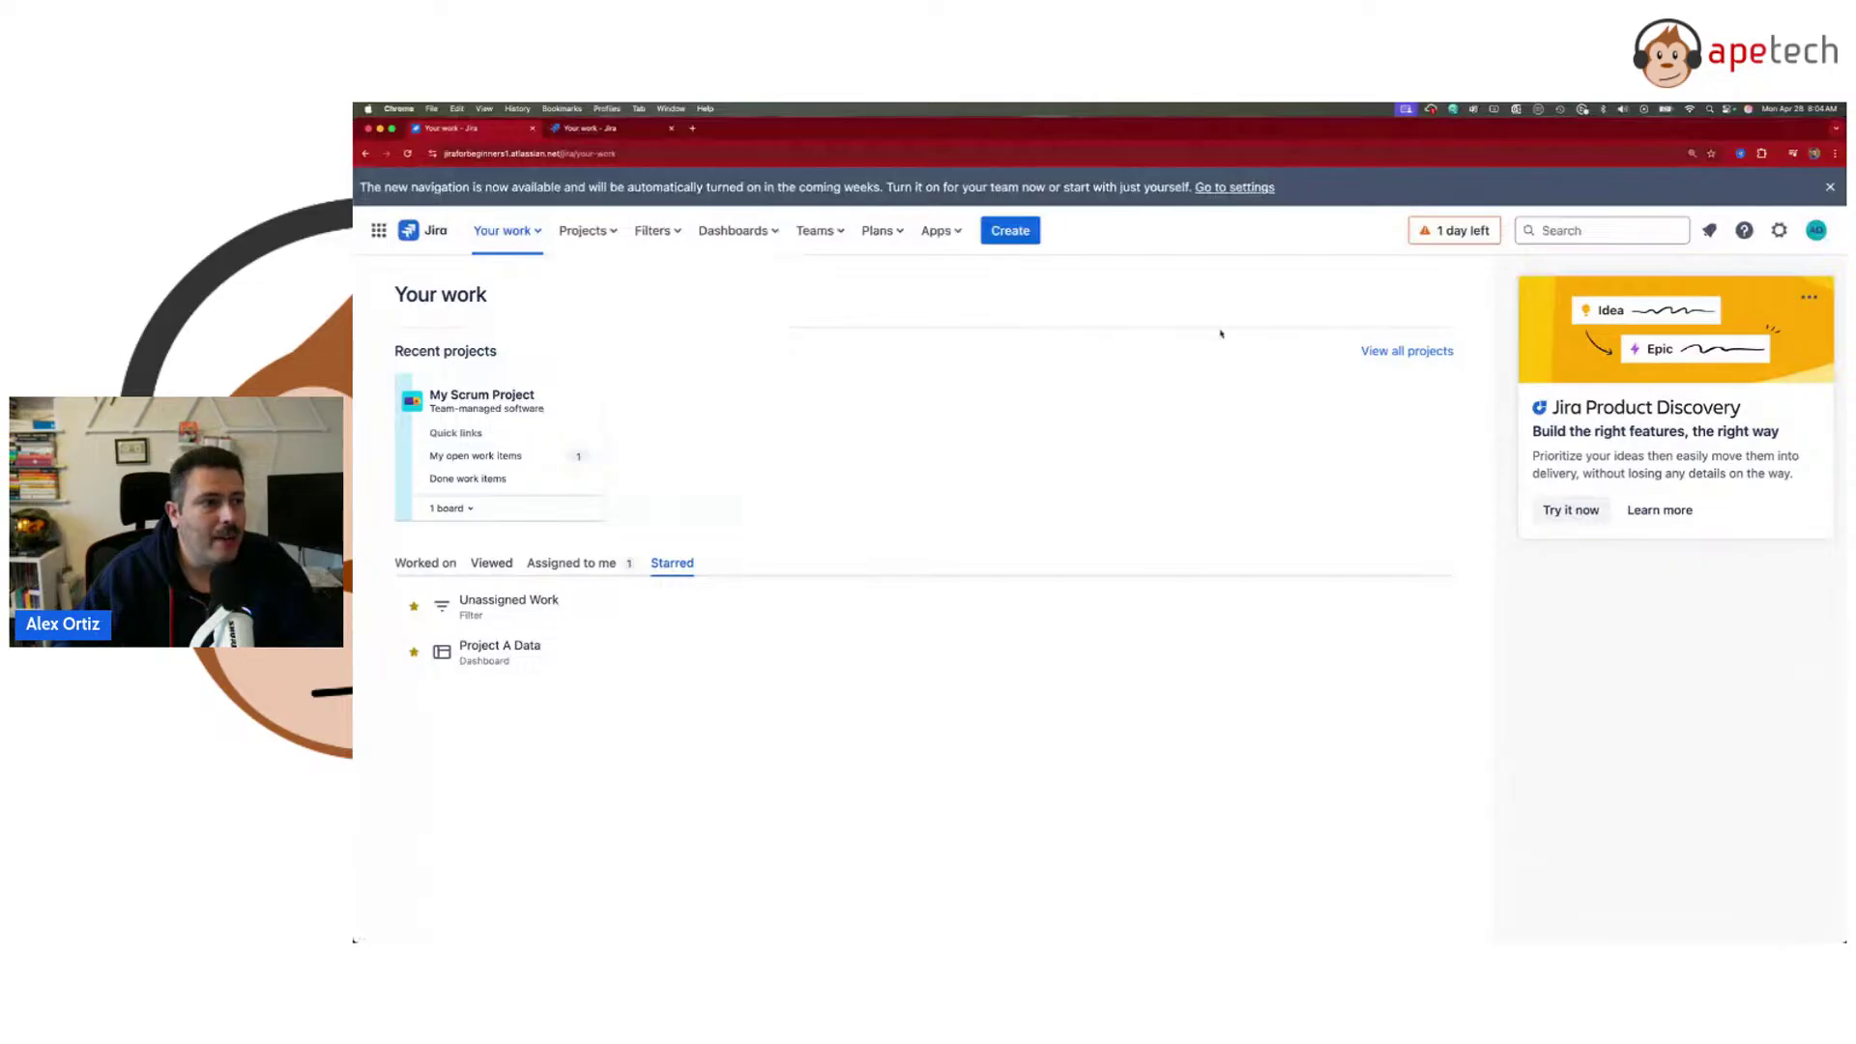
pyautogui.click(520, 239)
pyautogui.click(594, 274)
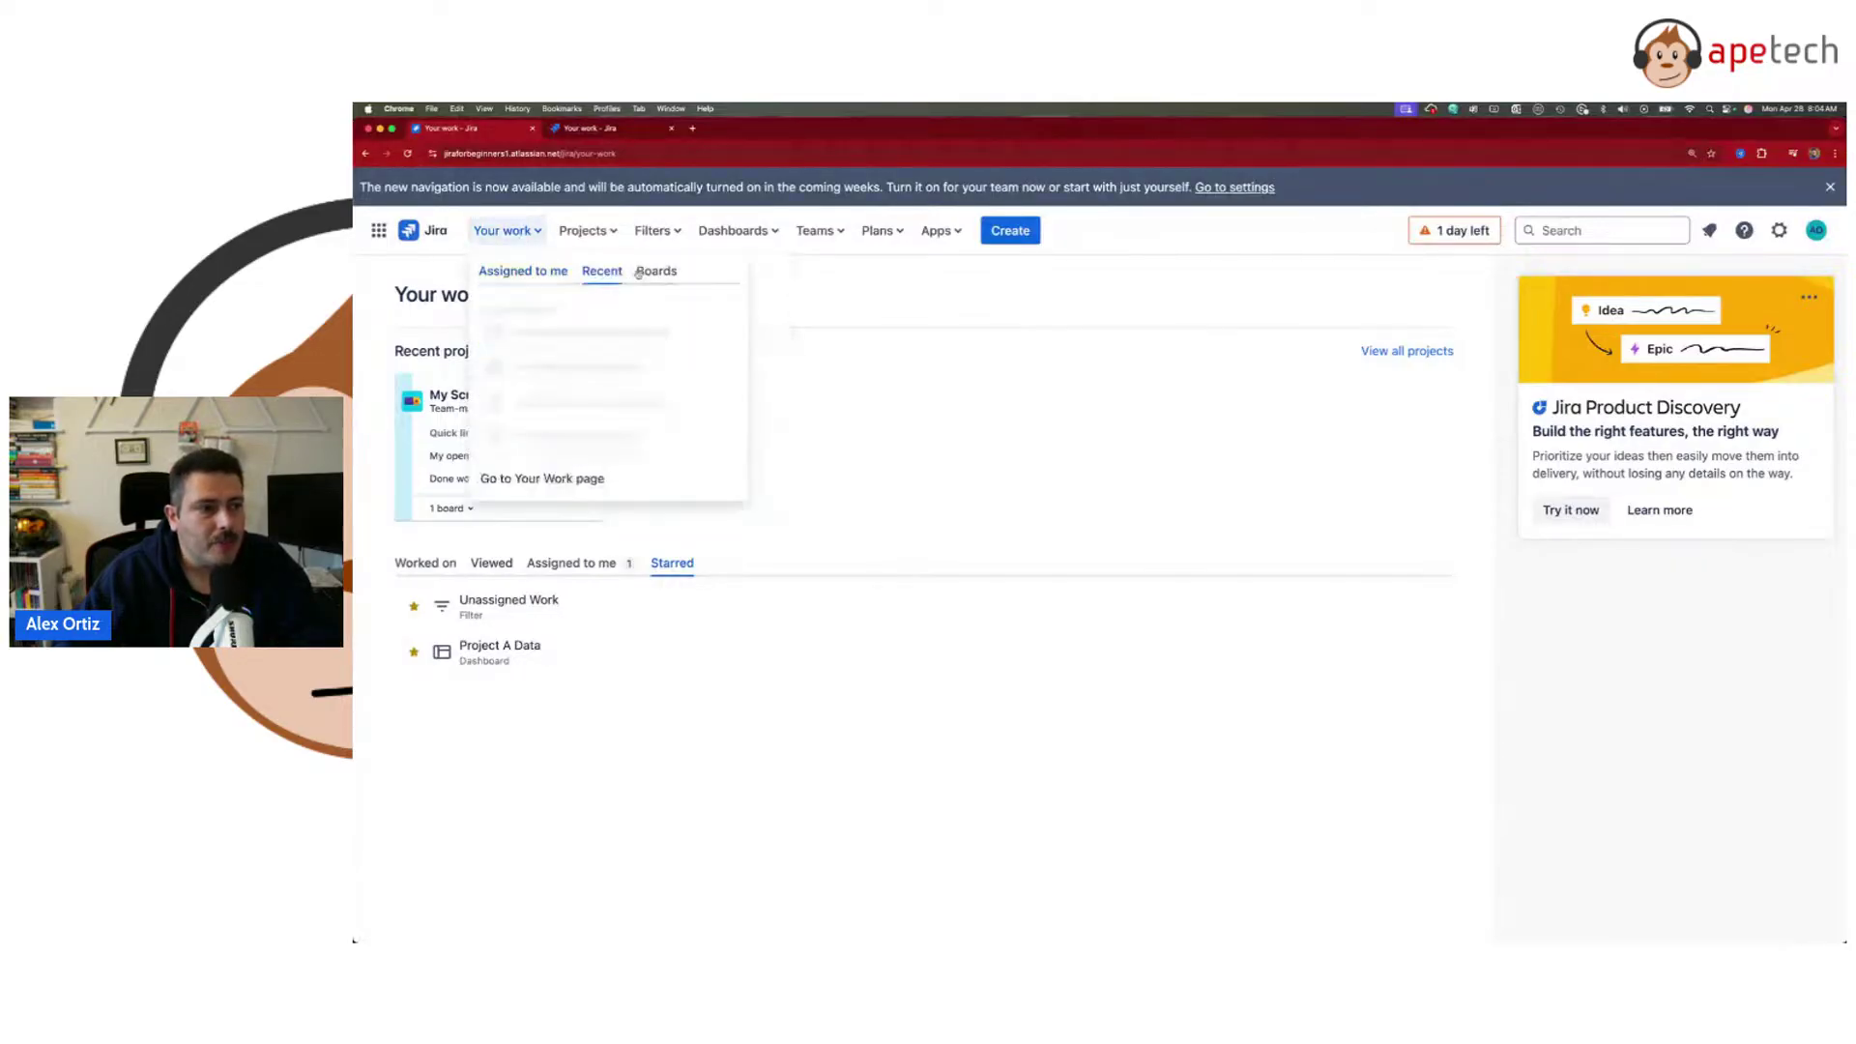
pyautogui.click(667, 274)
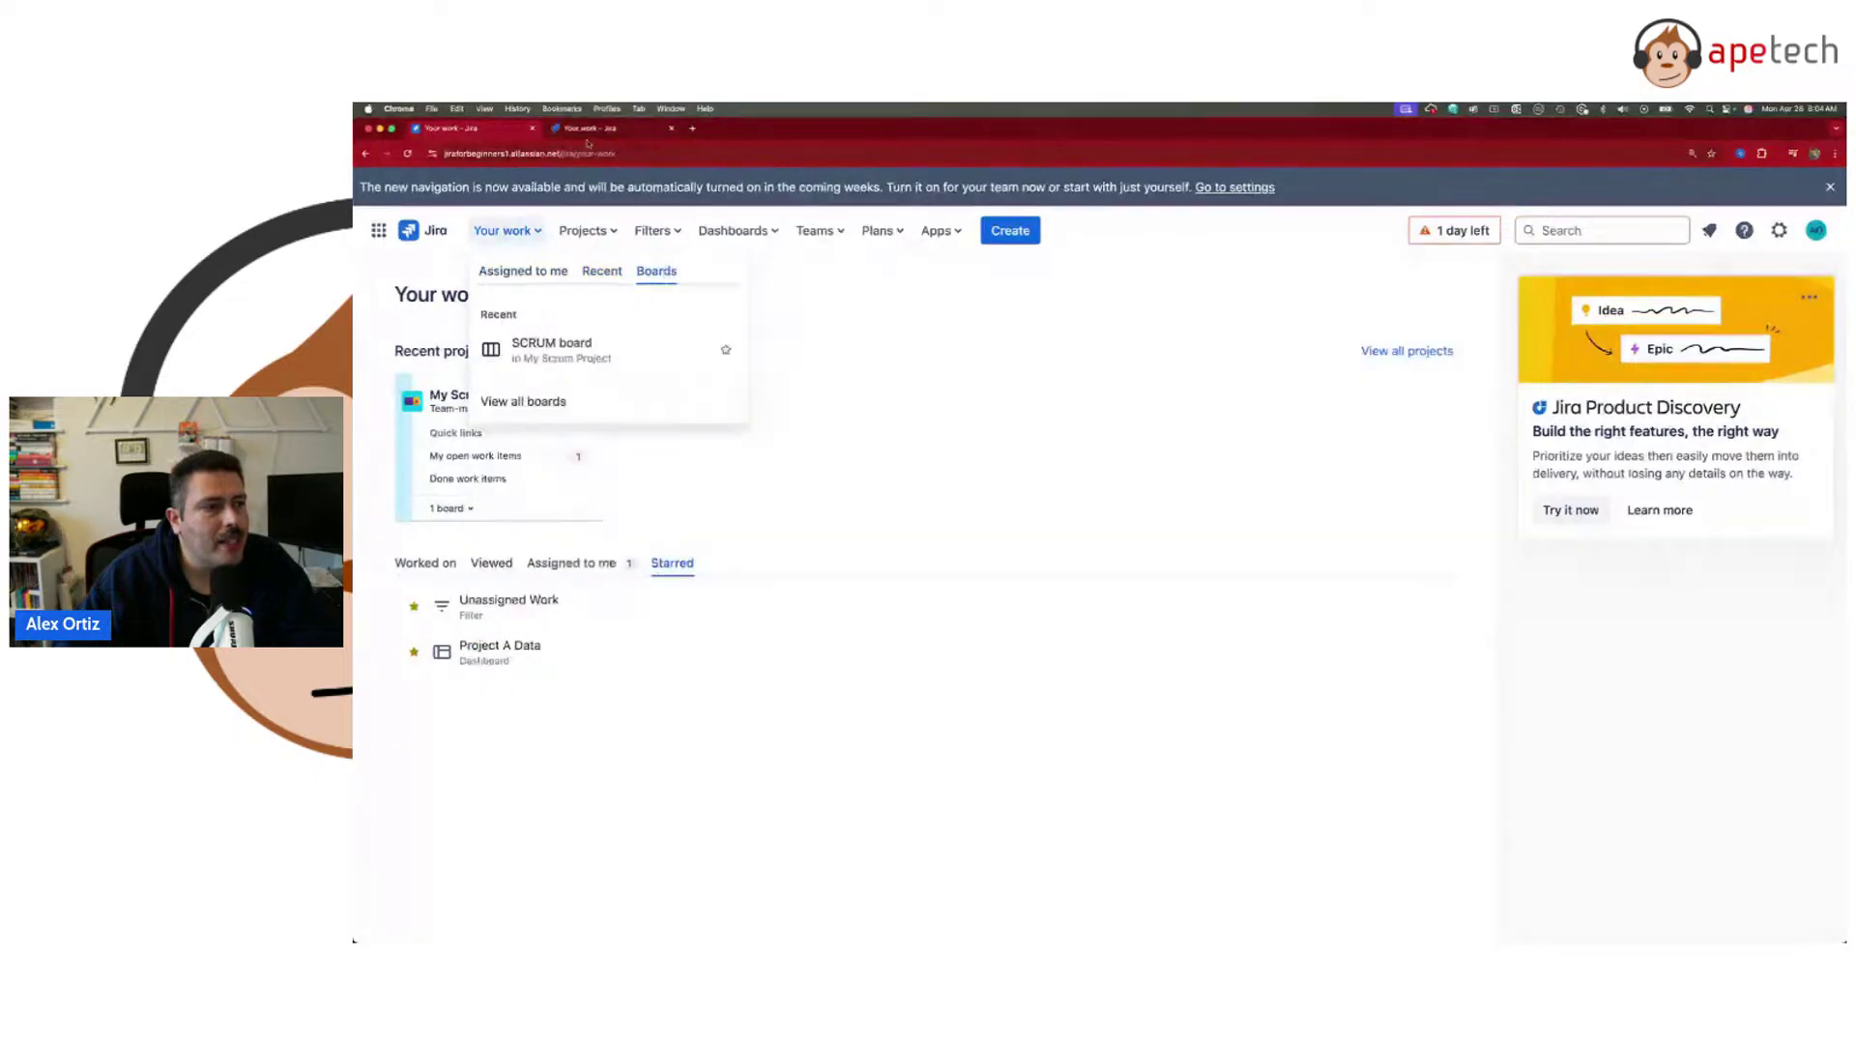
pyautogui.click(588, 135)
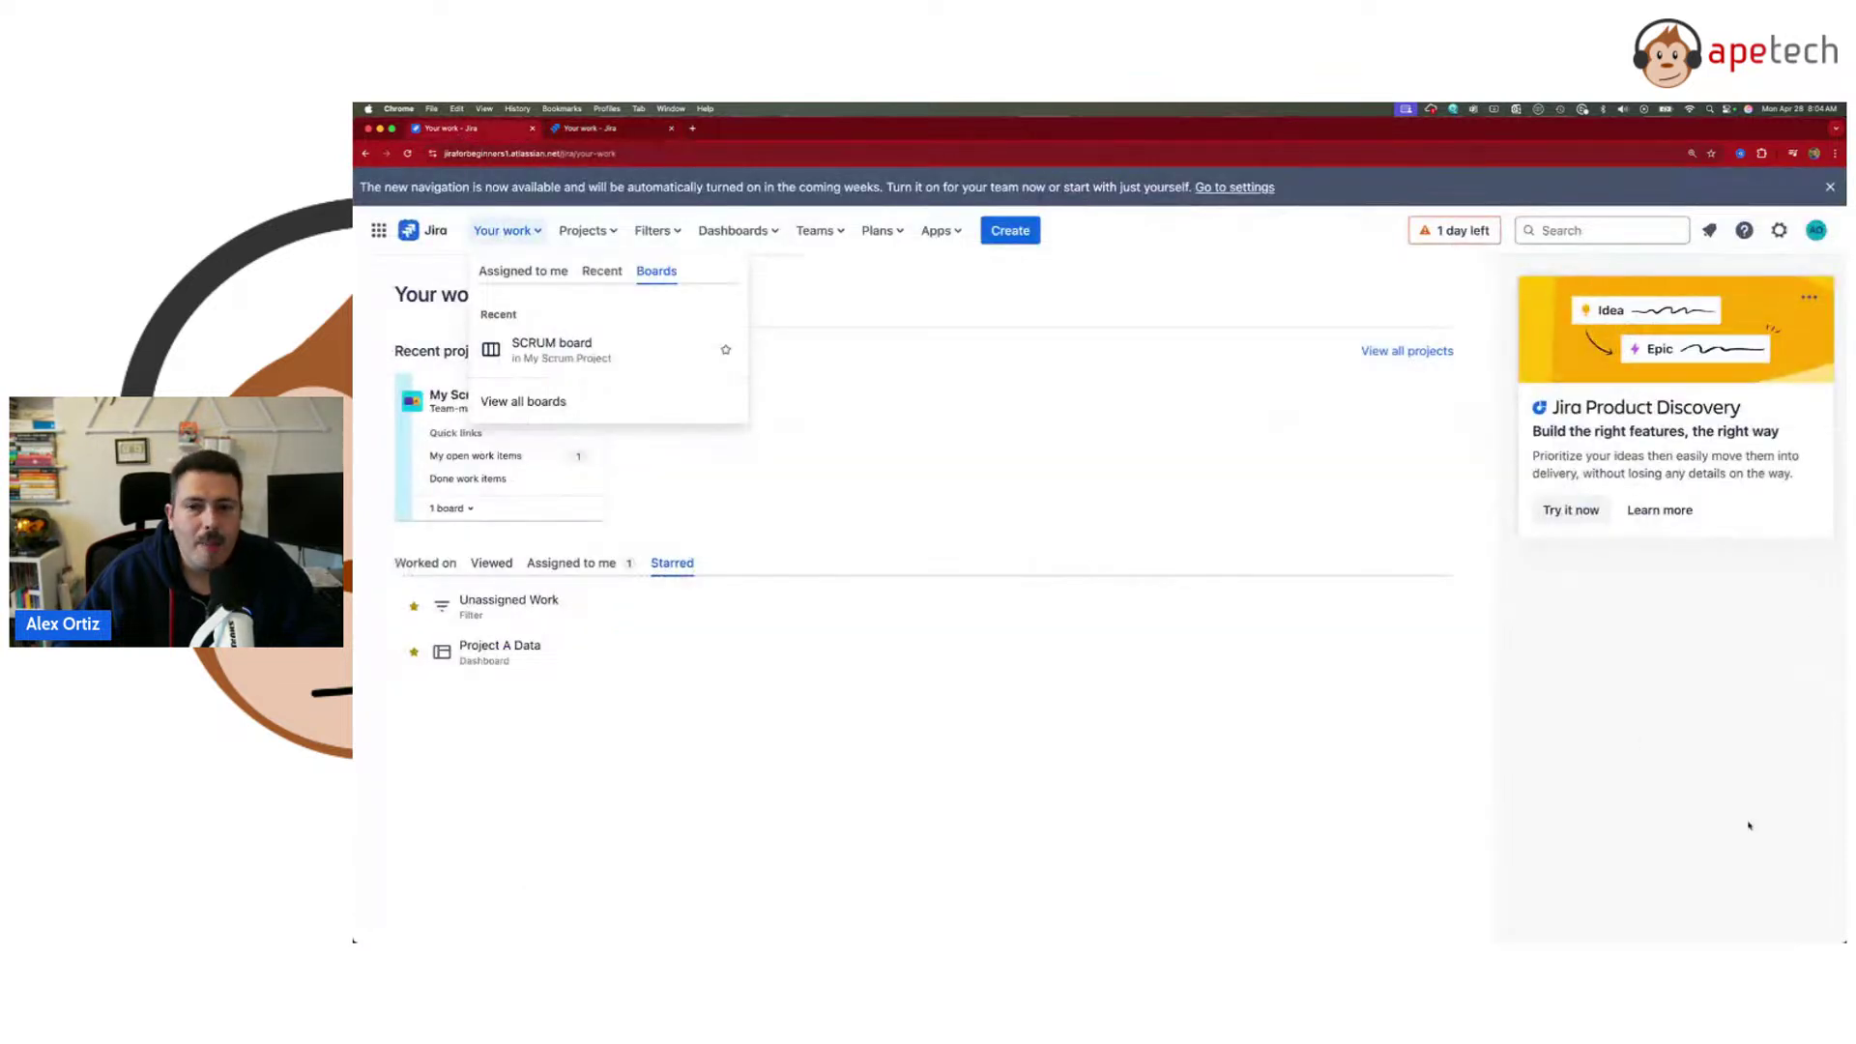
# - Dismiss the Jira Product Discovery advert on the Your work page as not interested and compare the page with For you
pyautogui.click(1809, 296)
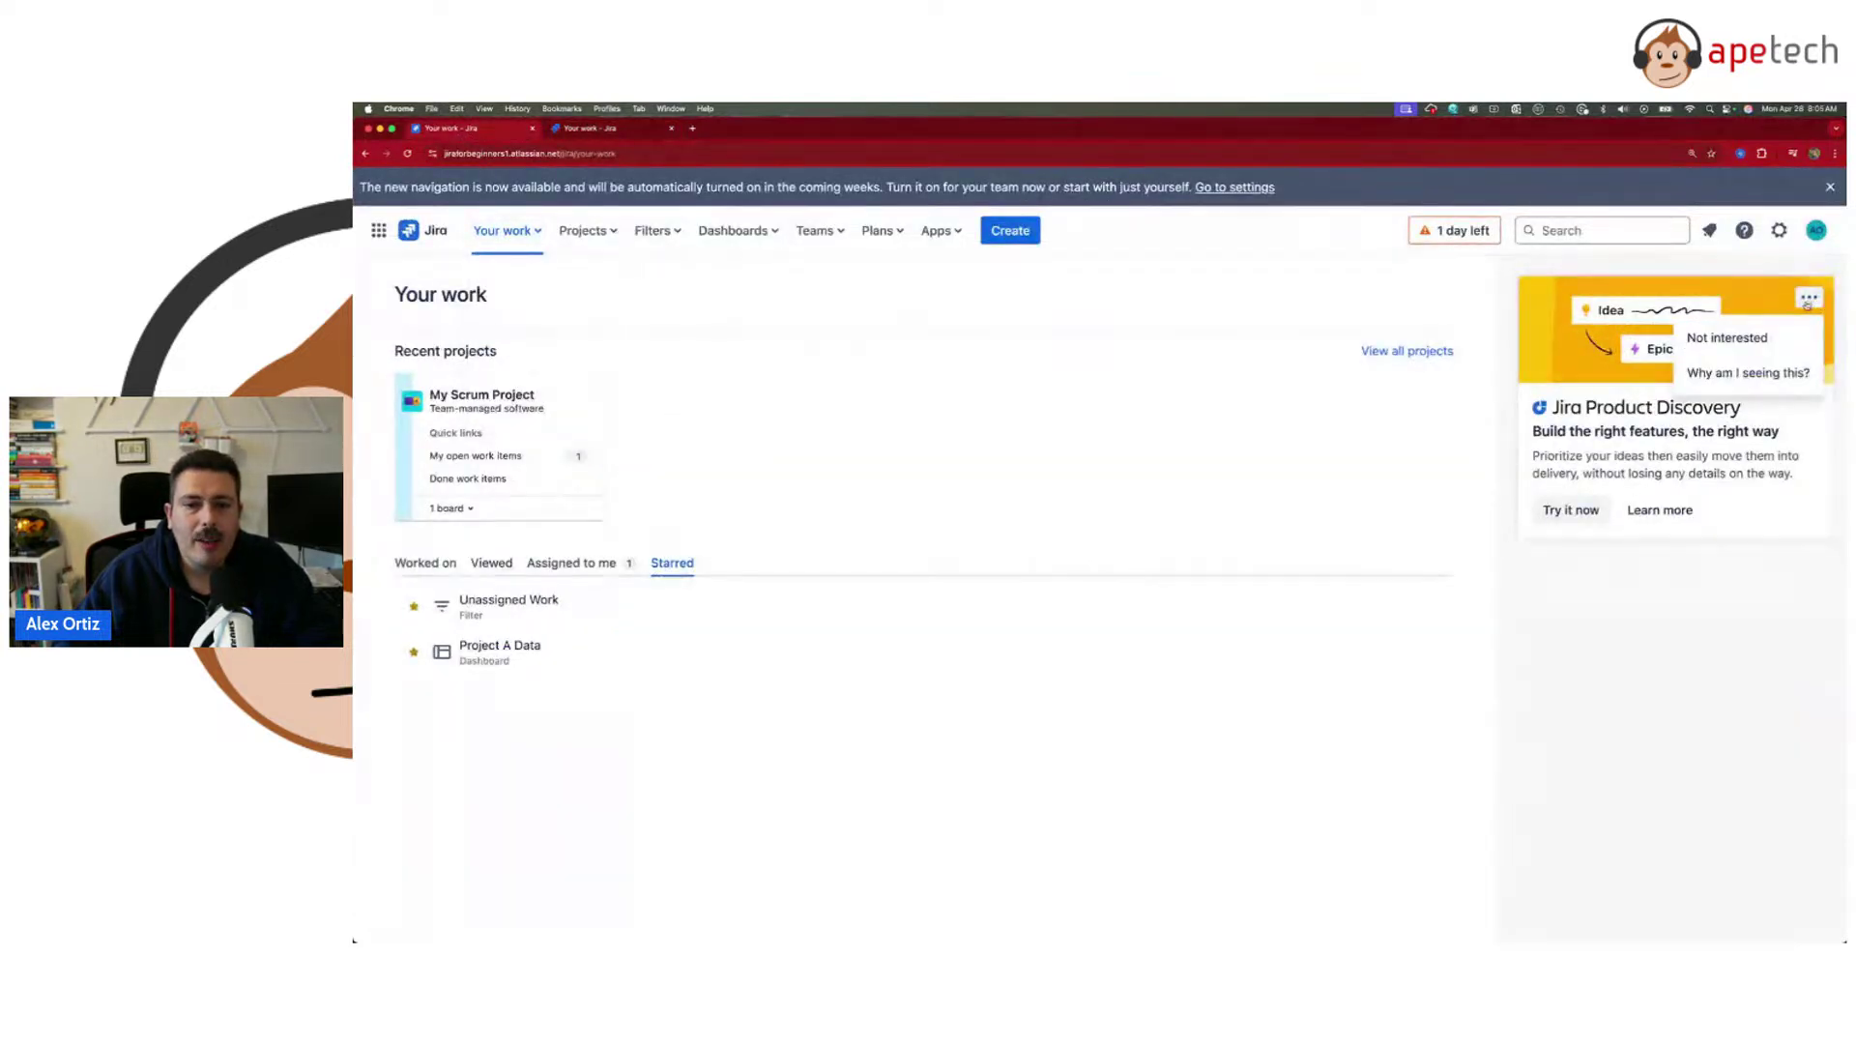
pyautogui.click(1746, 340)
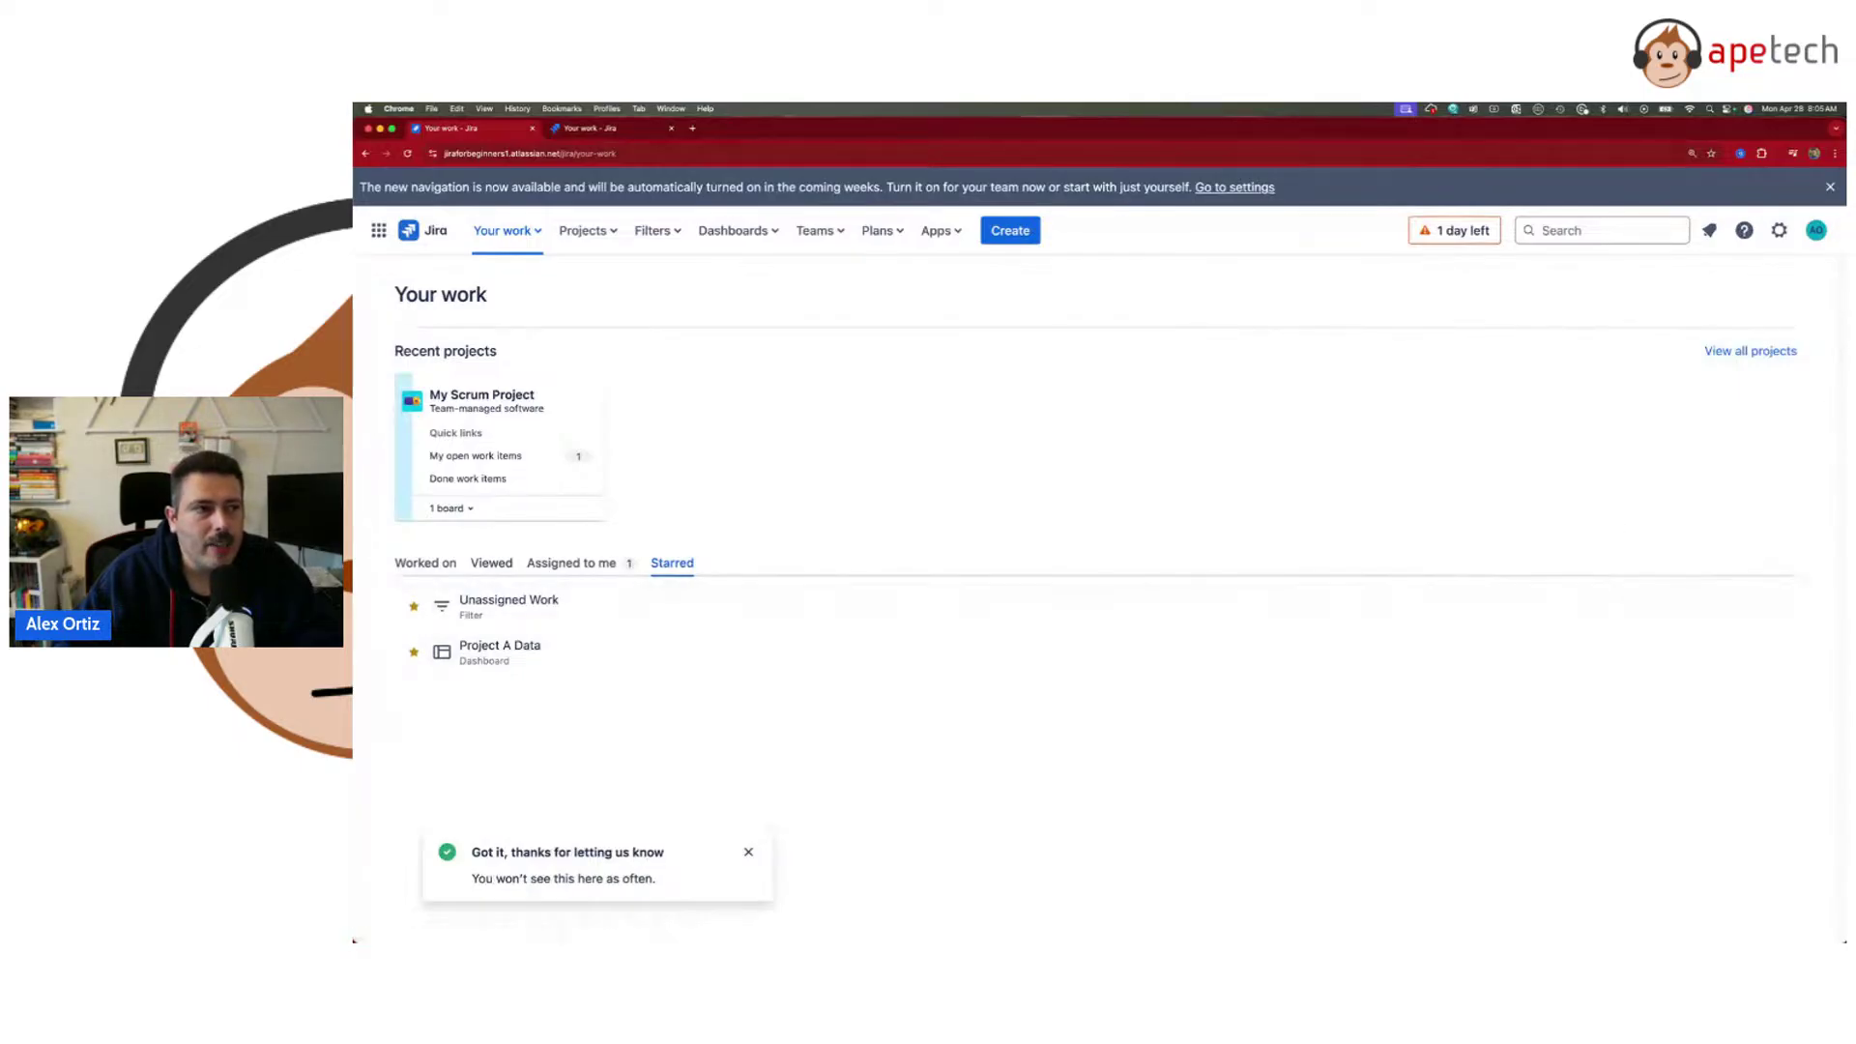
pyautogui.click(629, 132)
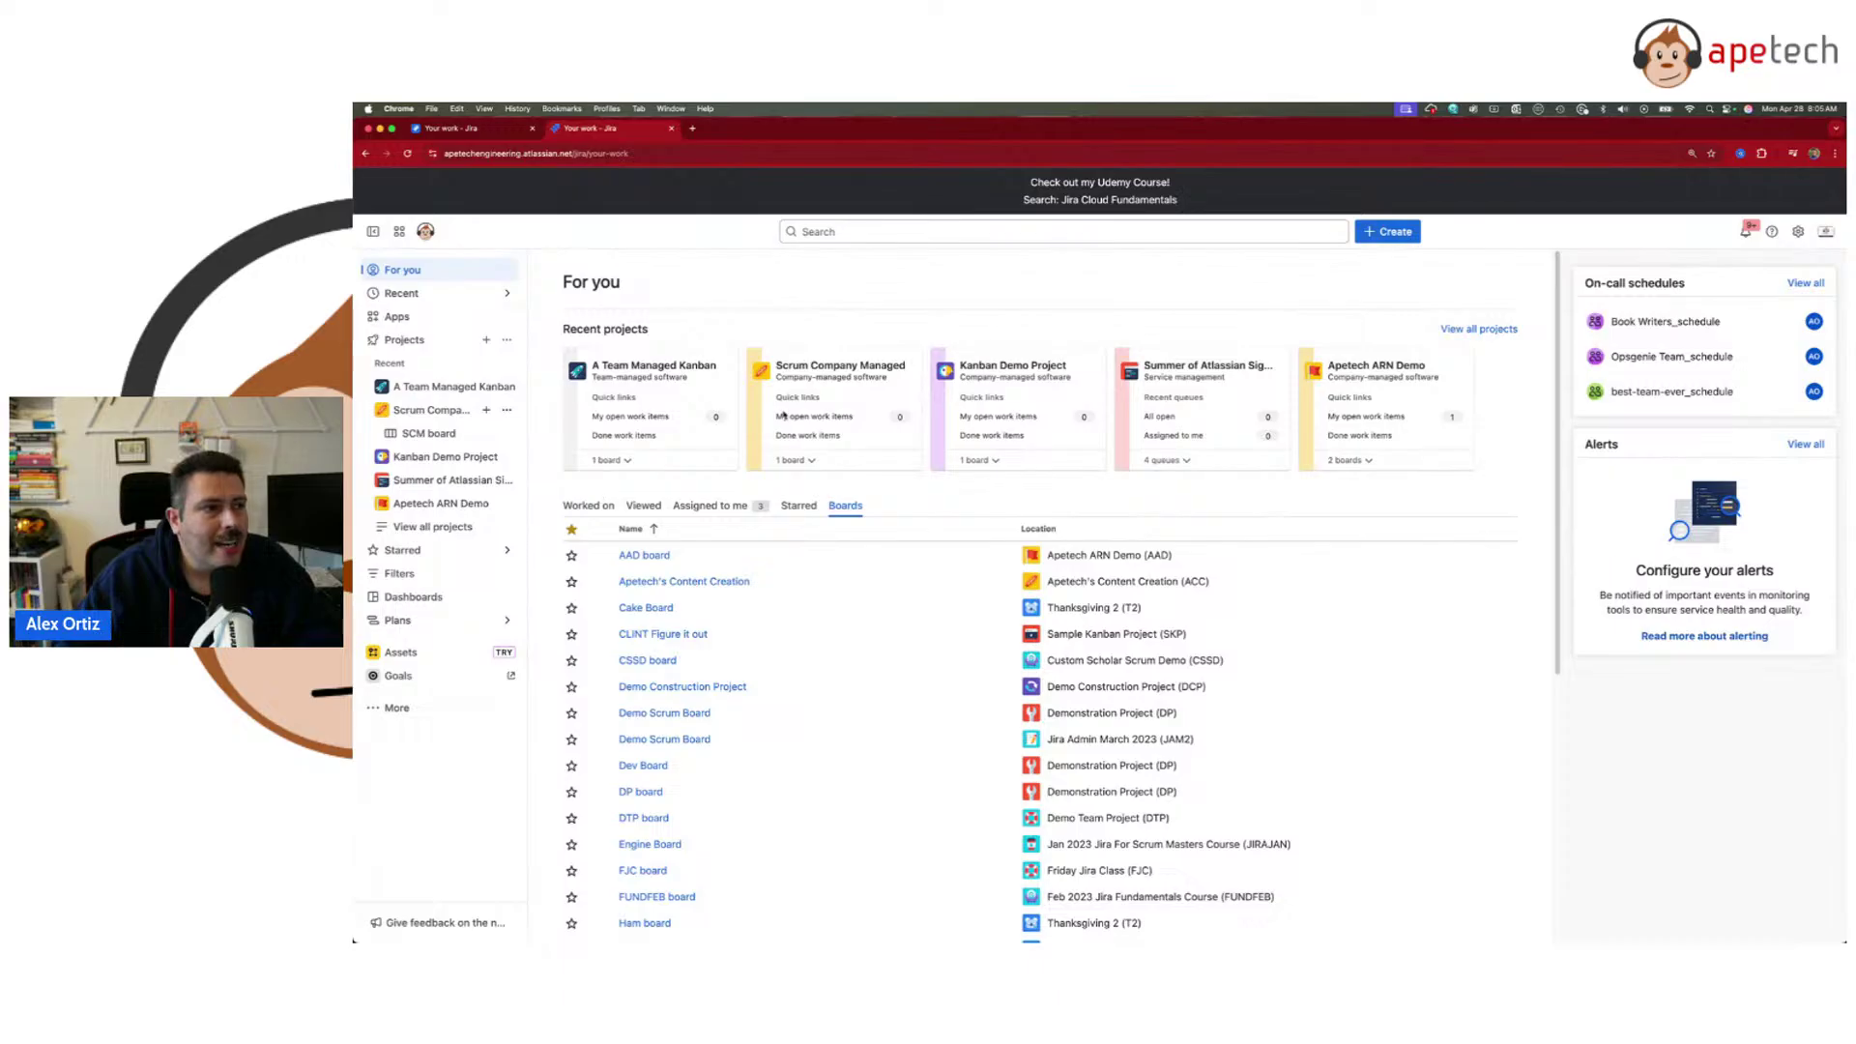
pyautogui.click(466, 136)
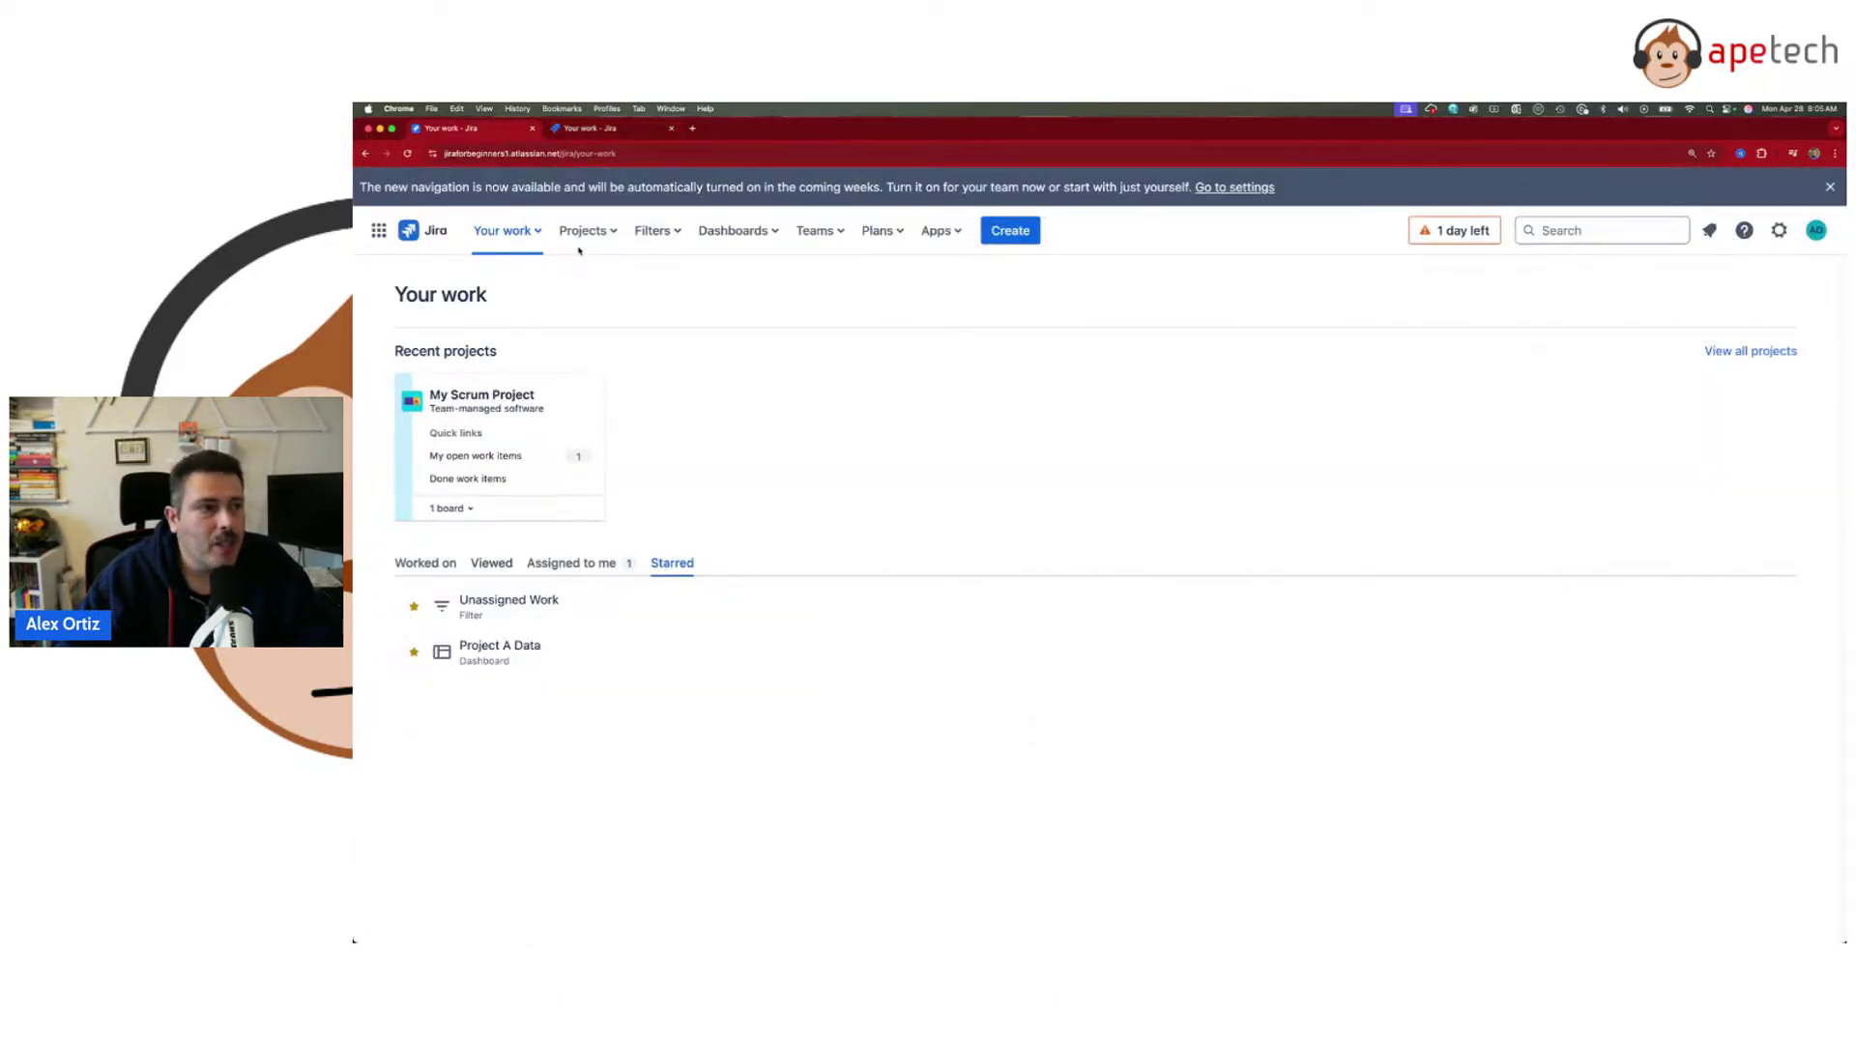
# - Examine the search suggestions and filters on the old-navigation site without running a search, and close them
pyautogui.click(1606, 232)
pyautogui.click(942, 268)
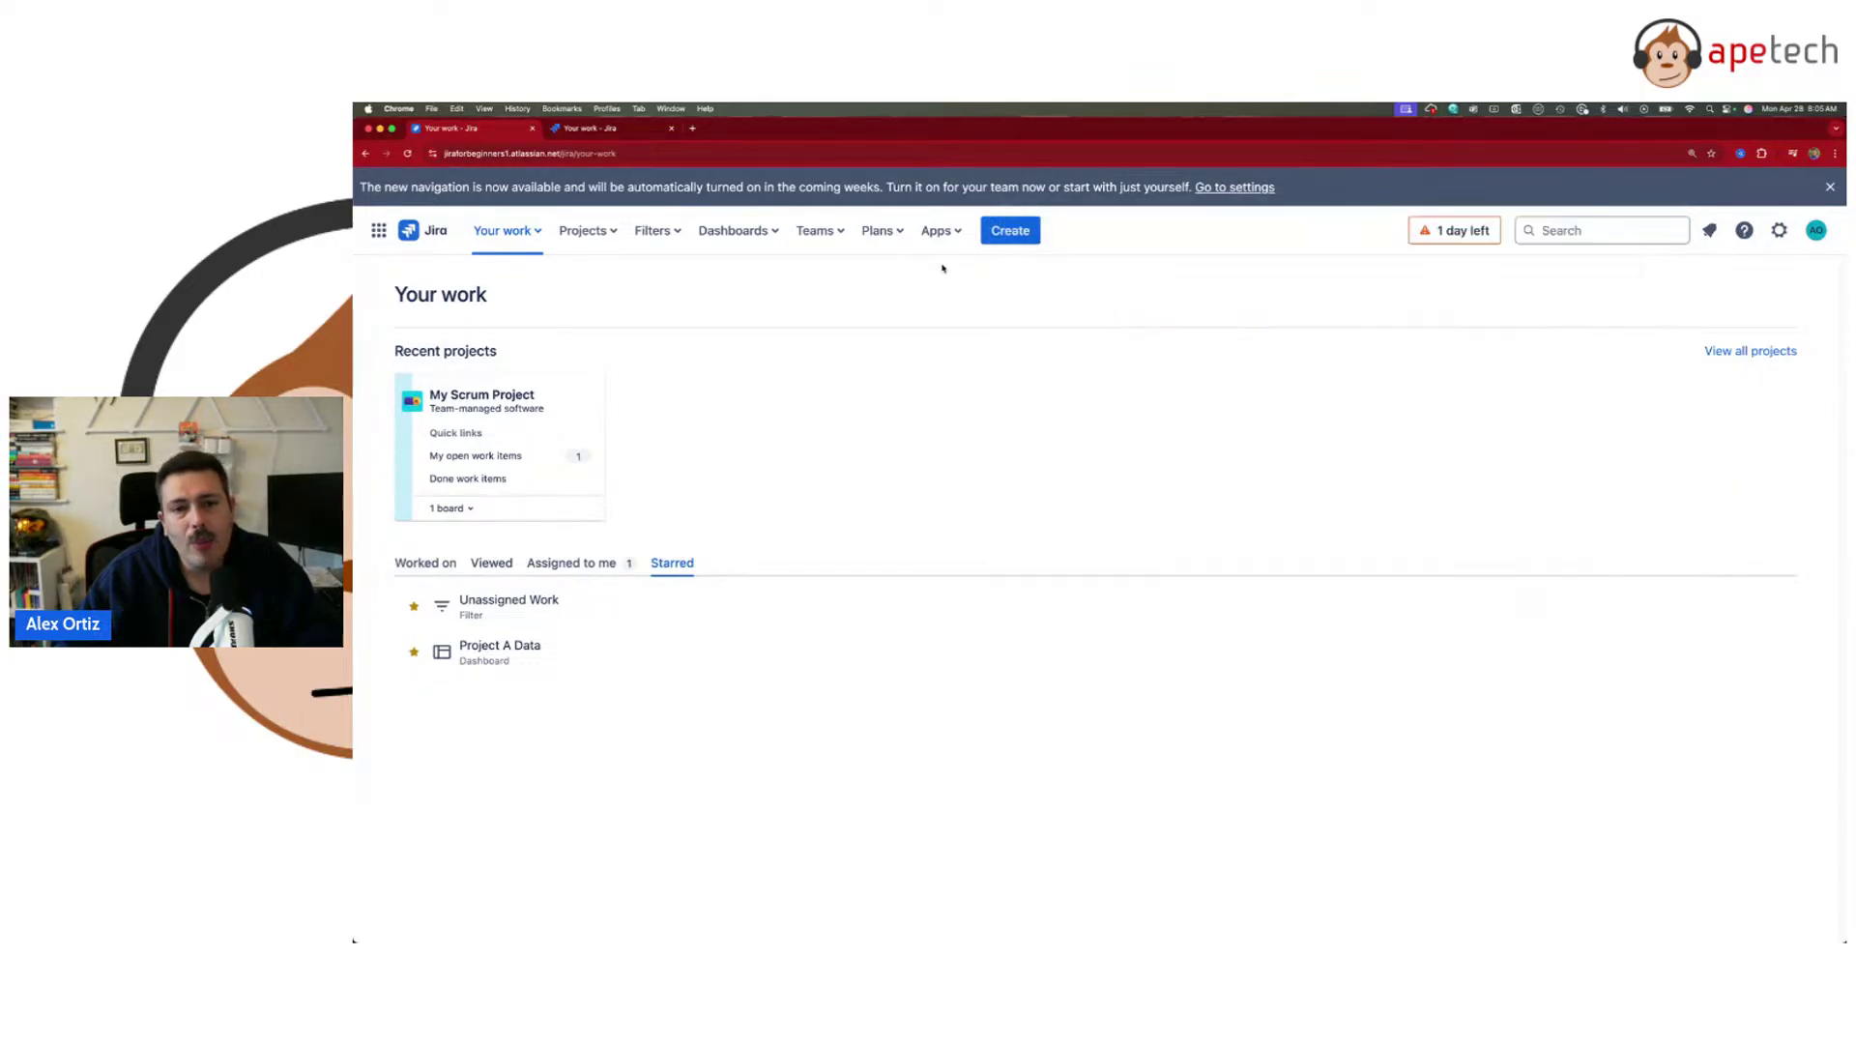
pyautogui.click(1582, 232)
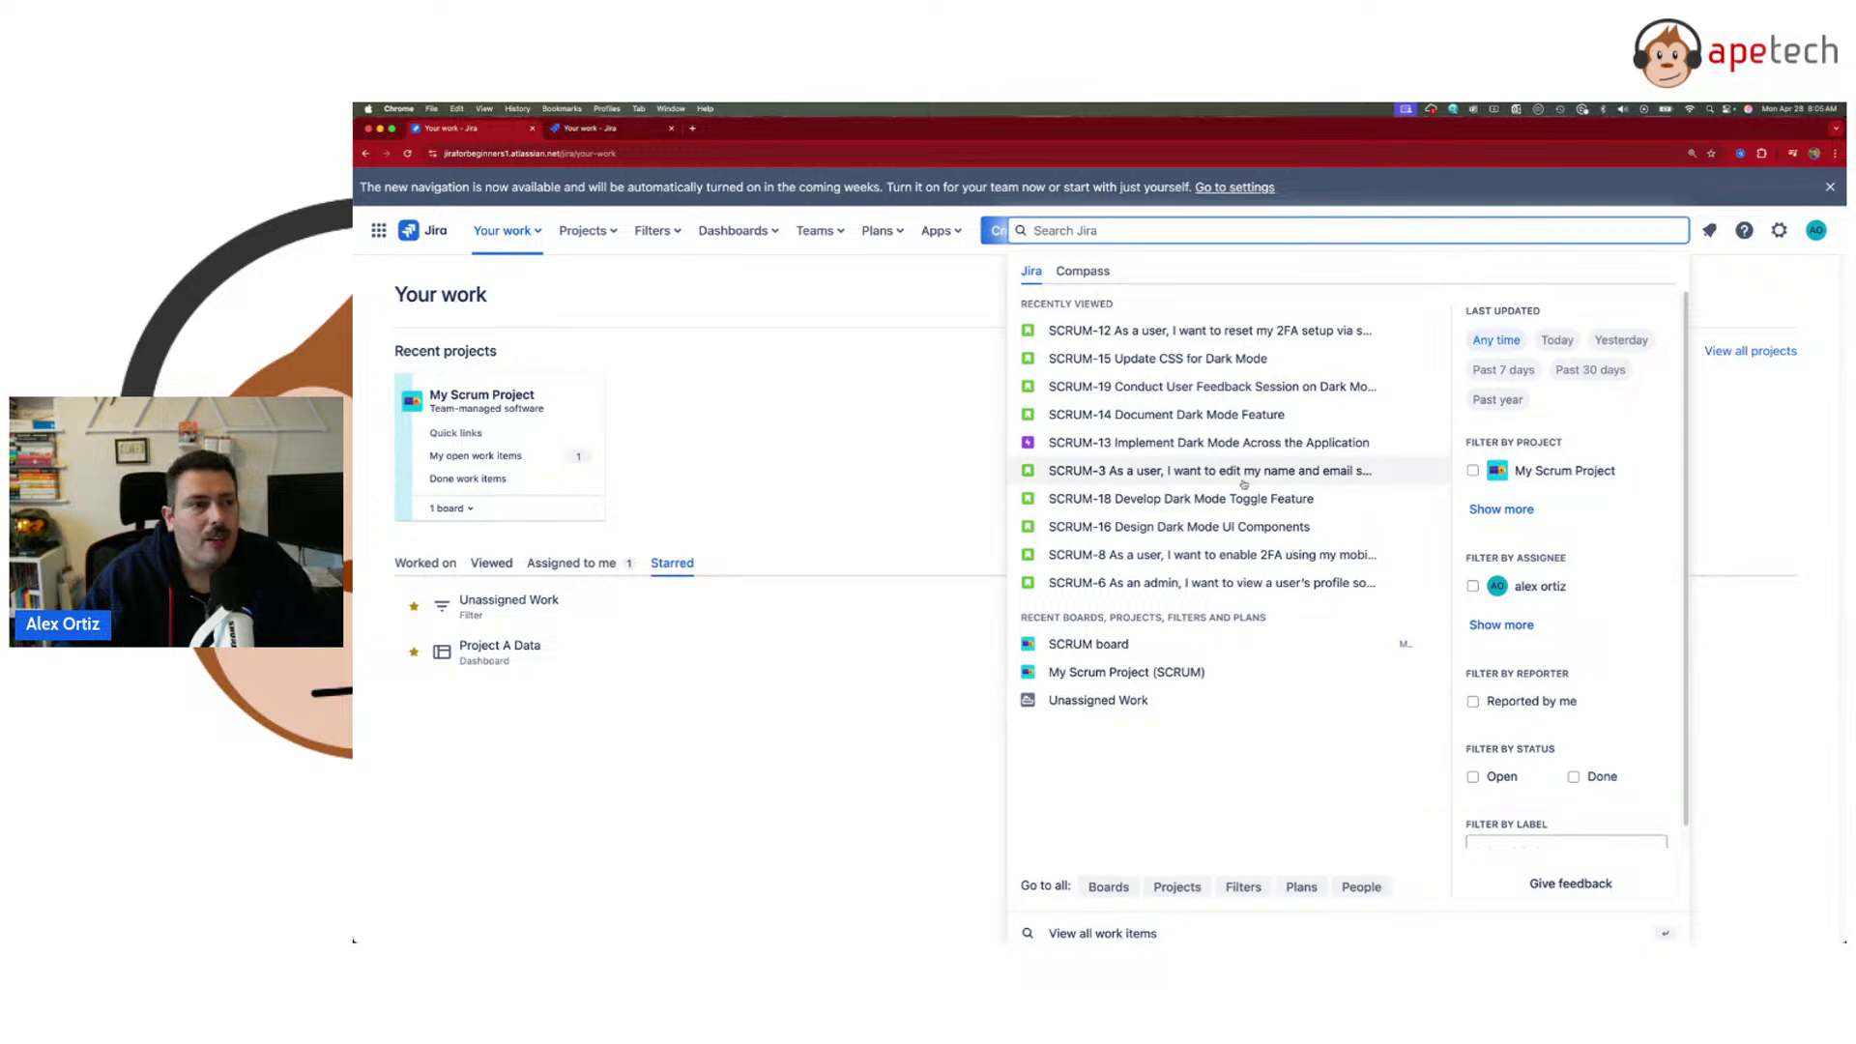
pyautogui.click(929, 290)
# - Examine the search suggestions and filters on the new-navigation site and close them
pyautogui.click(602, 130)
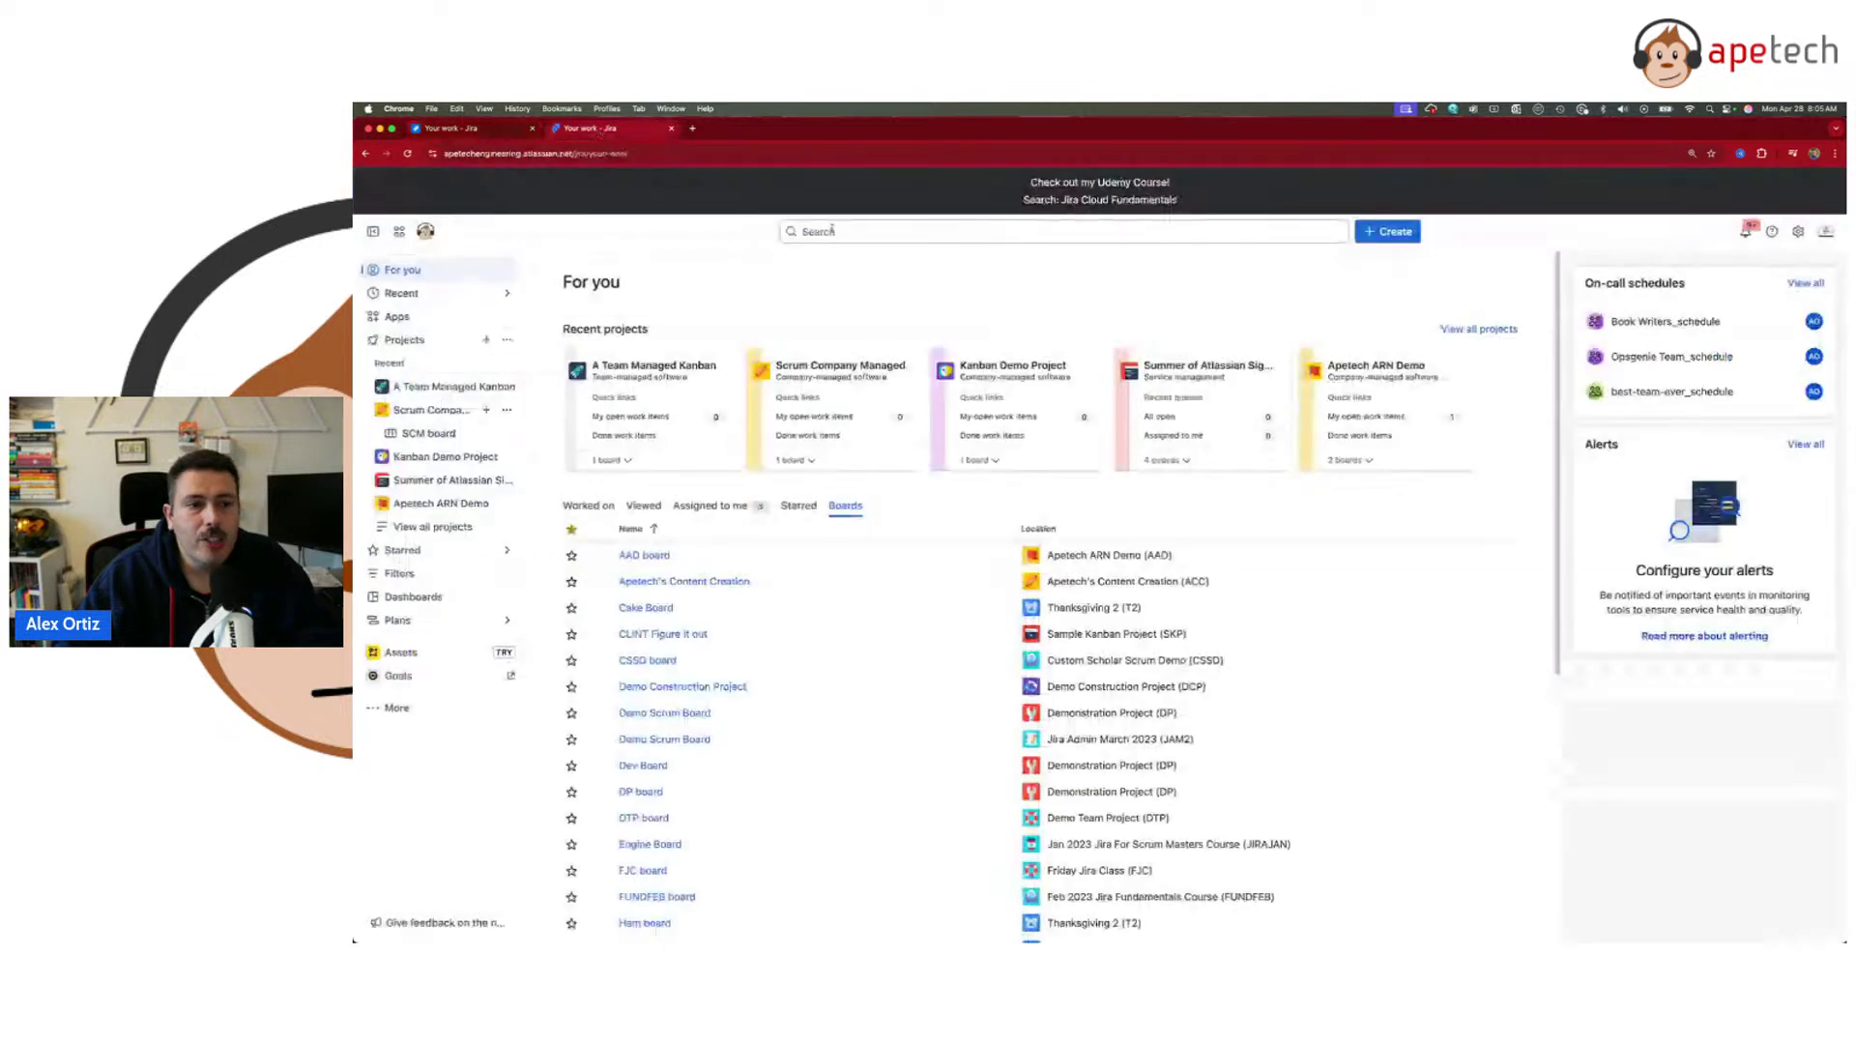
pyautogui.click(876, 233)
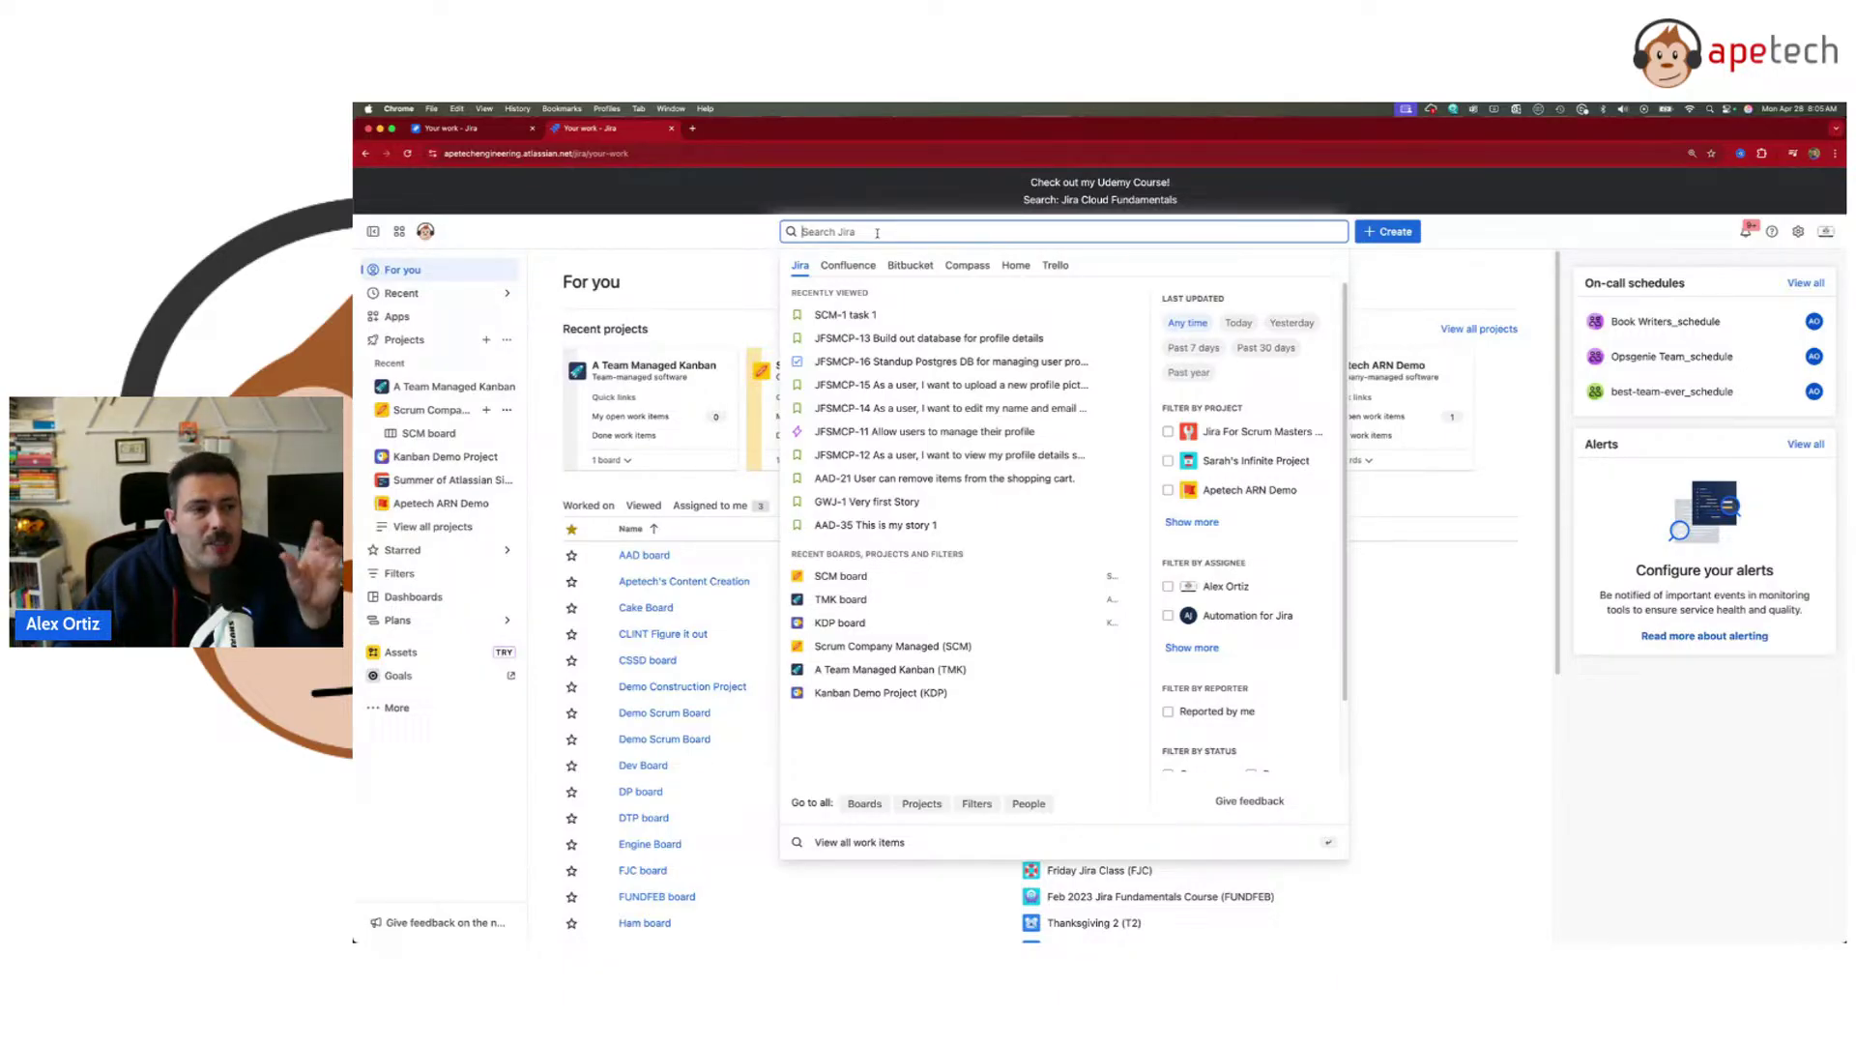
pyautogui.click(677, 236)
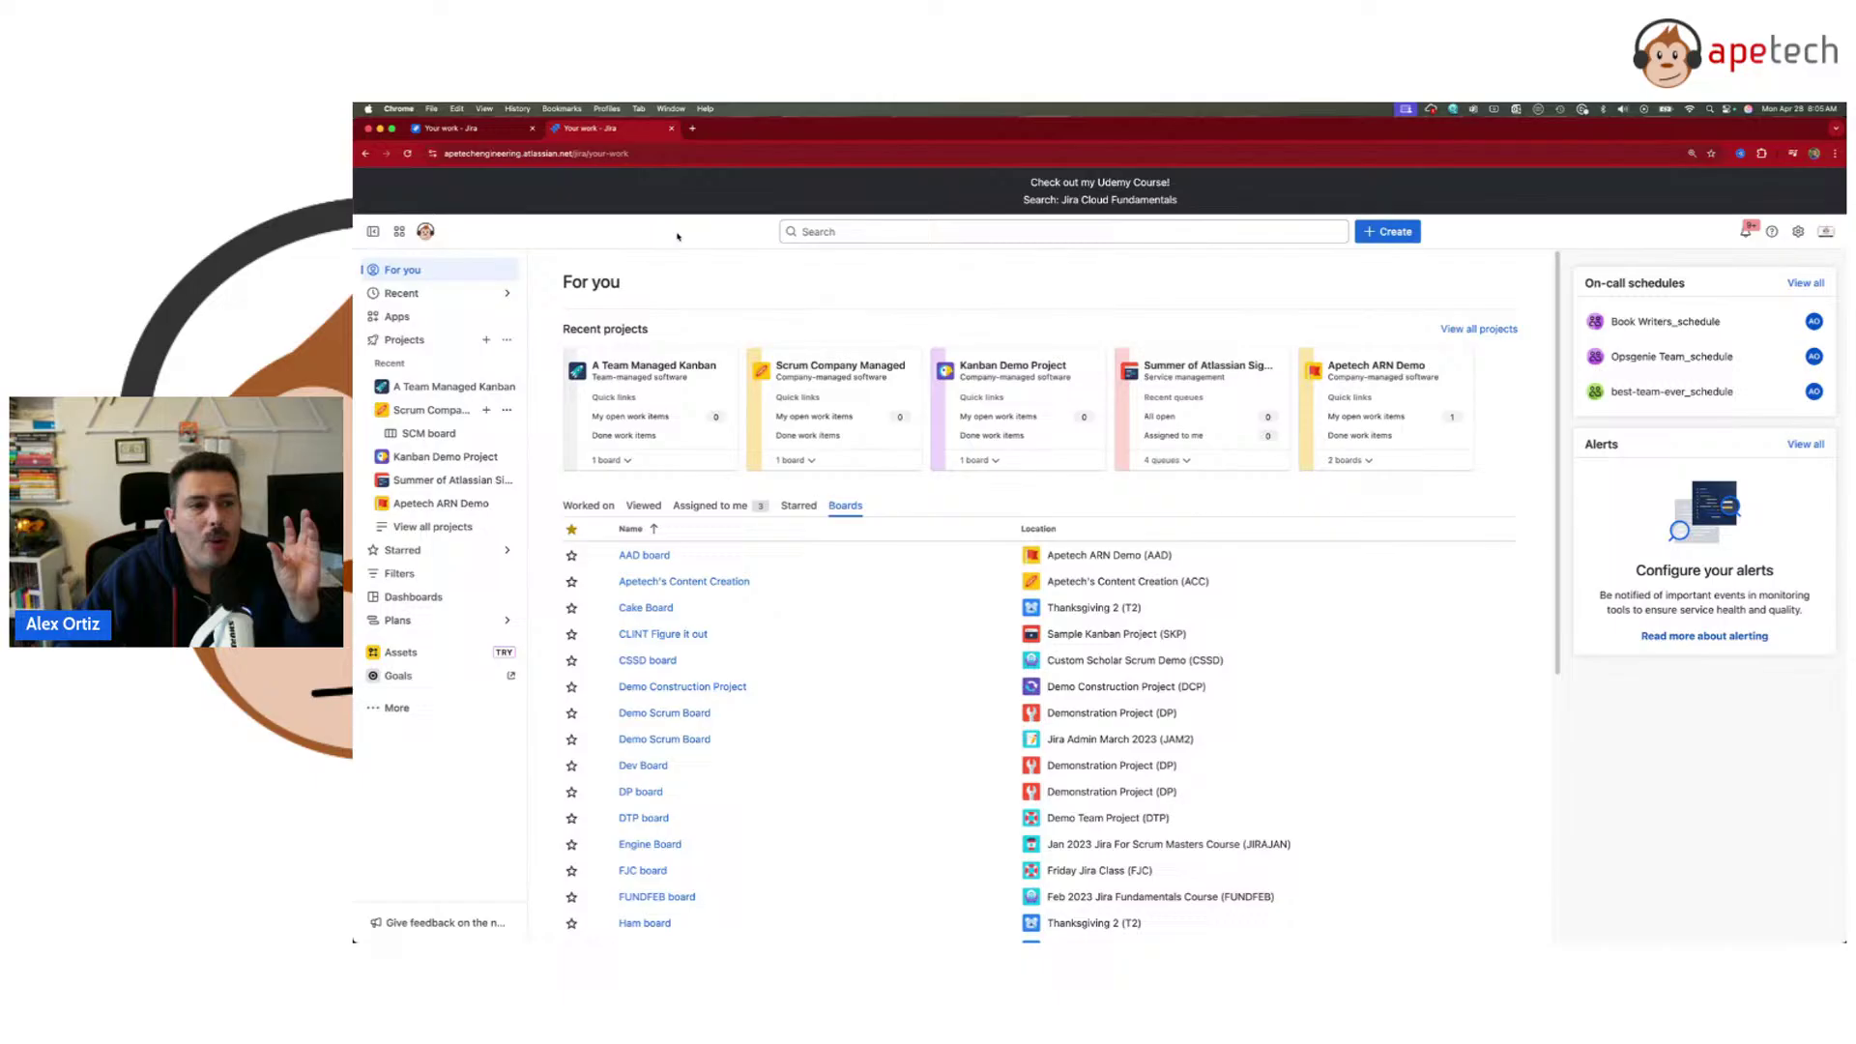
# - Compare the search suggestions and the placement of search and Create on the new- and old-navigation sites
pyautogui.click(904, 233)
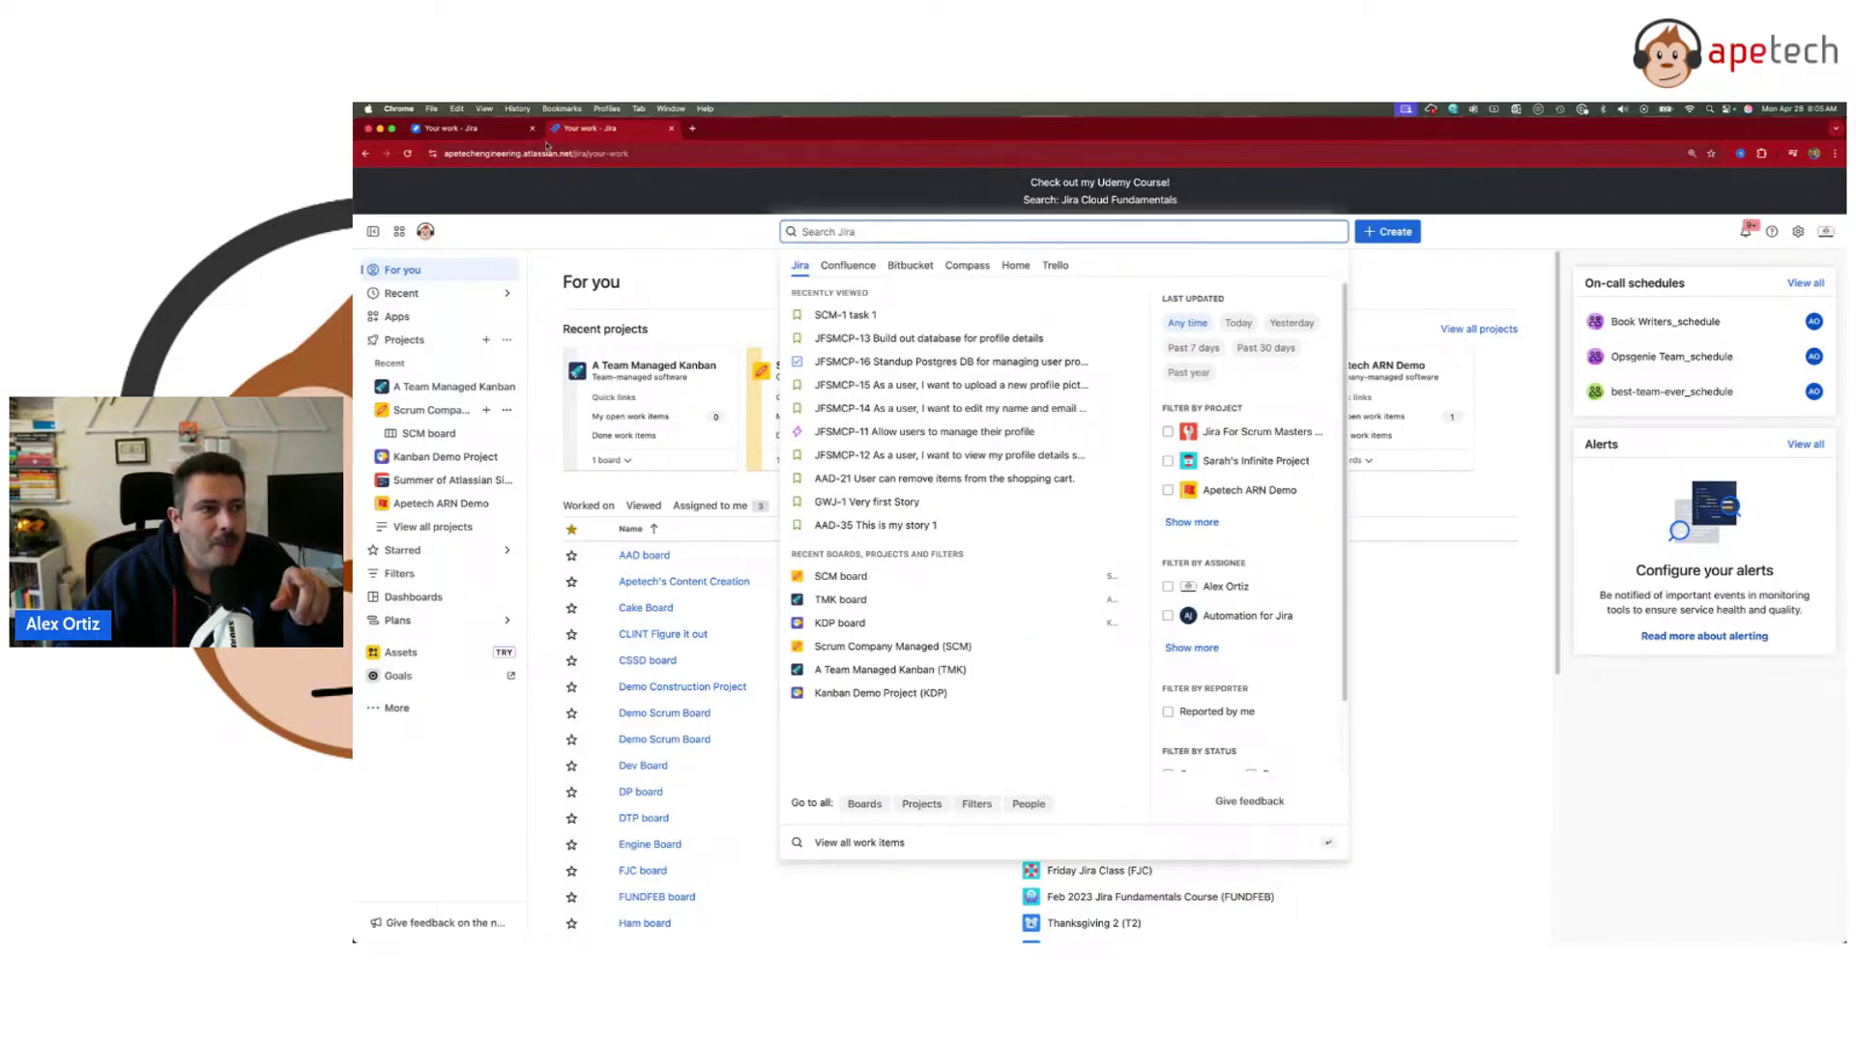
pyautogui.click(458, 132)
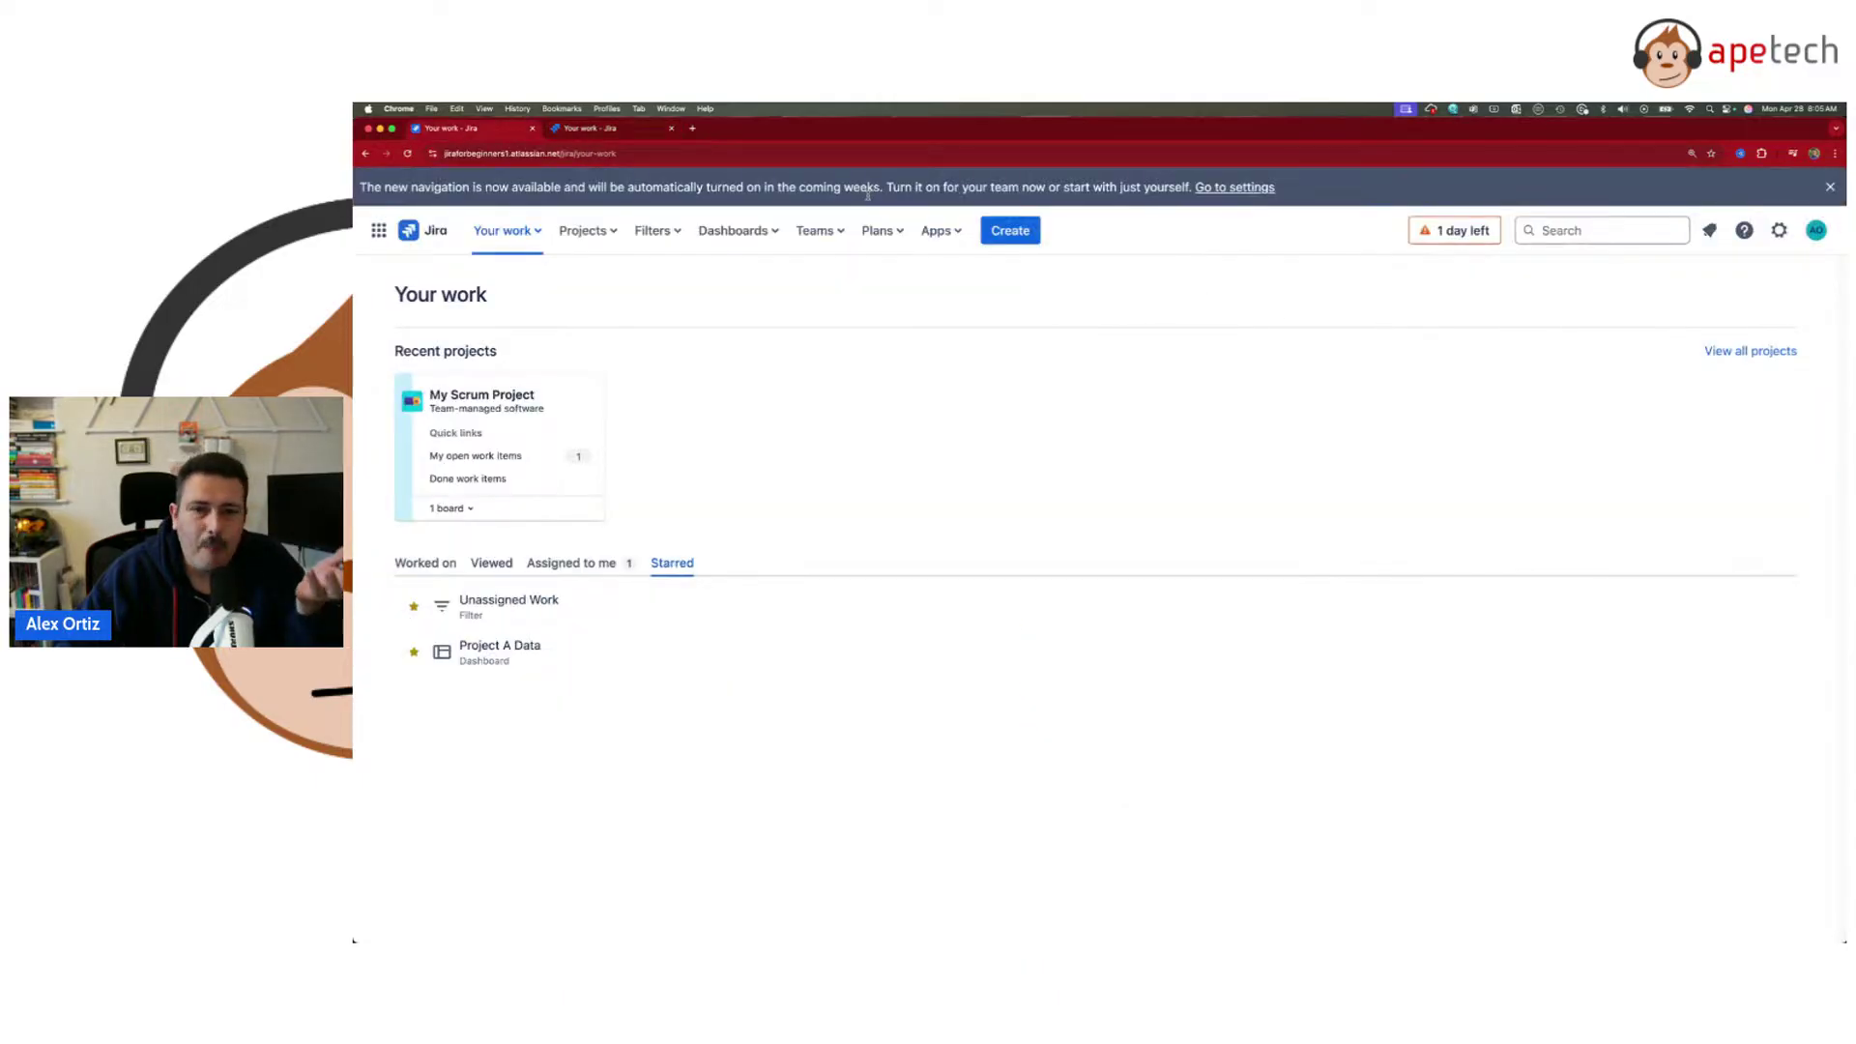
pyautogui.click(1562, 233)
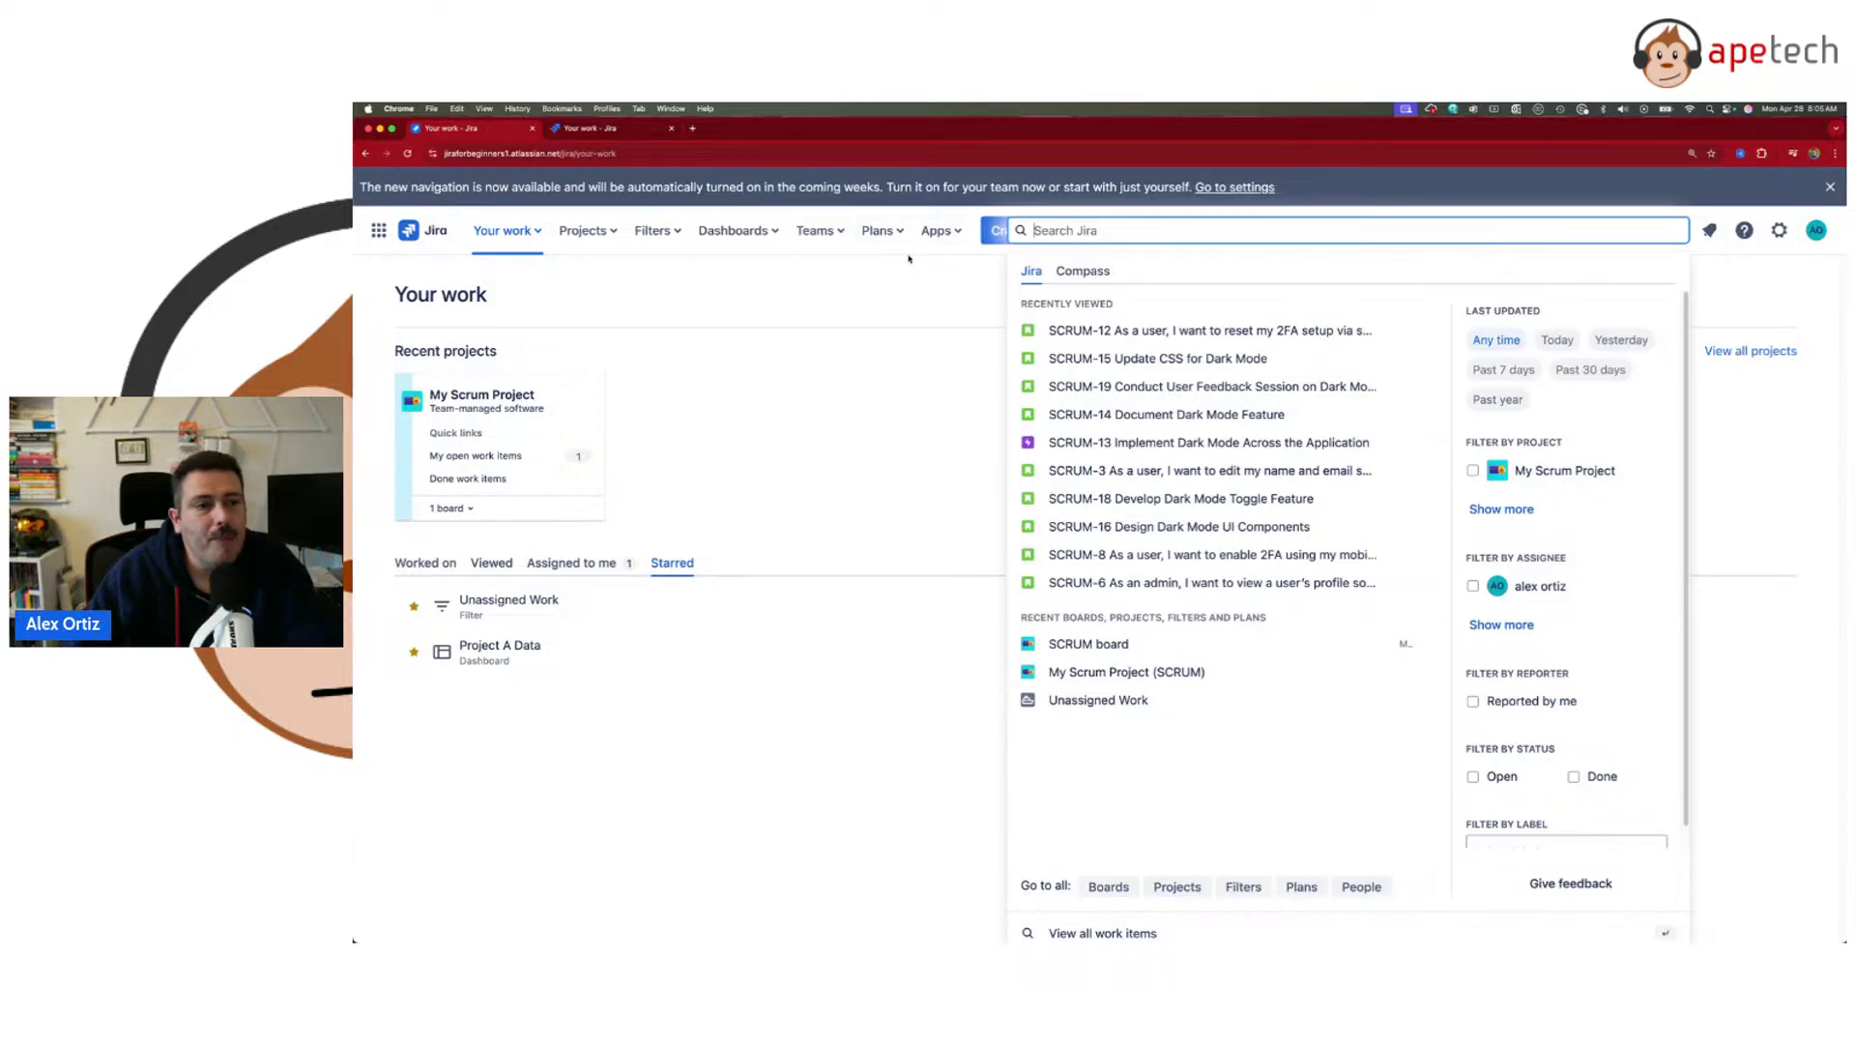
pyautogui.press('Escape')
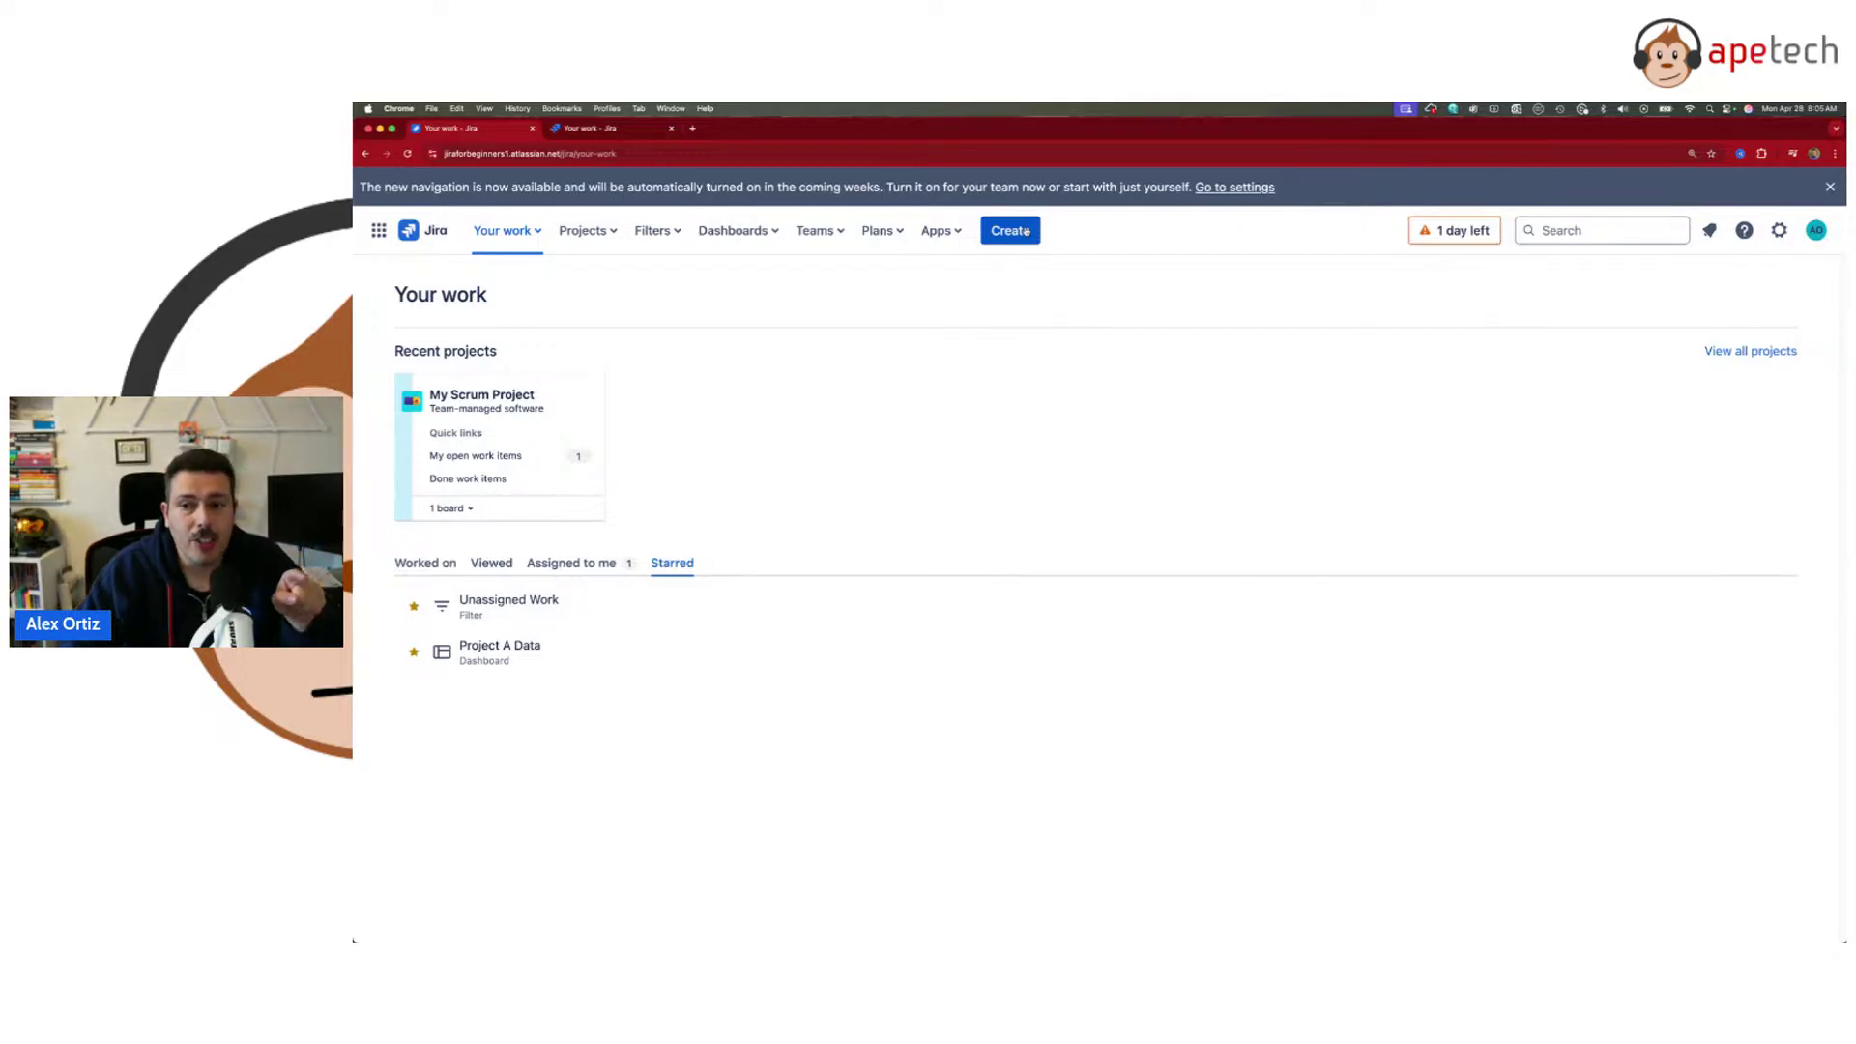
pyautogui.click(647, 130)
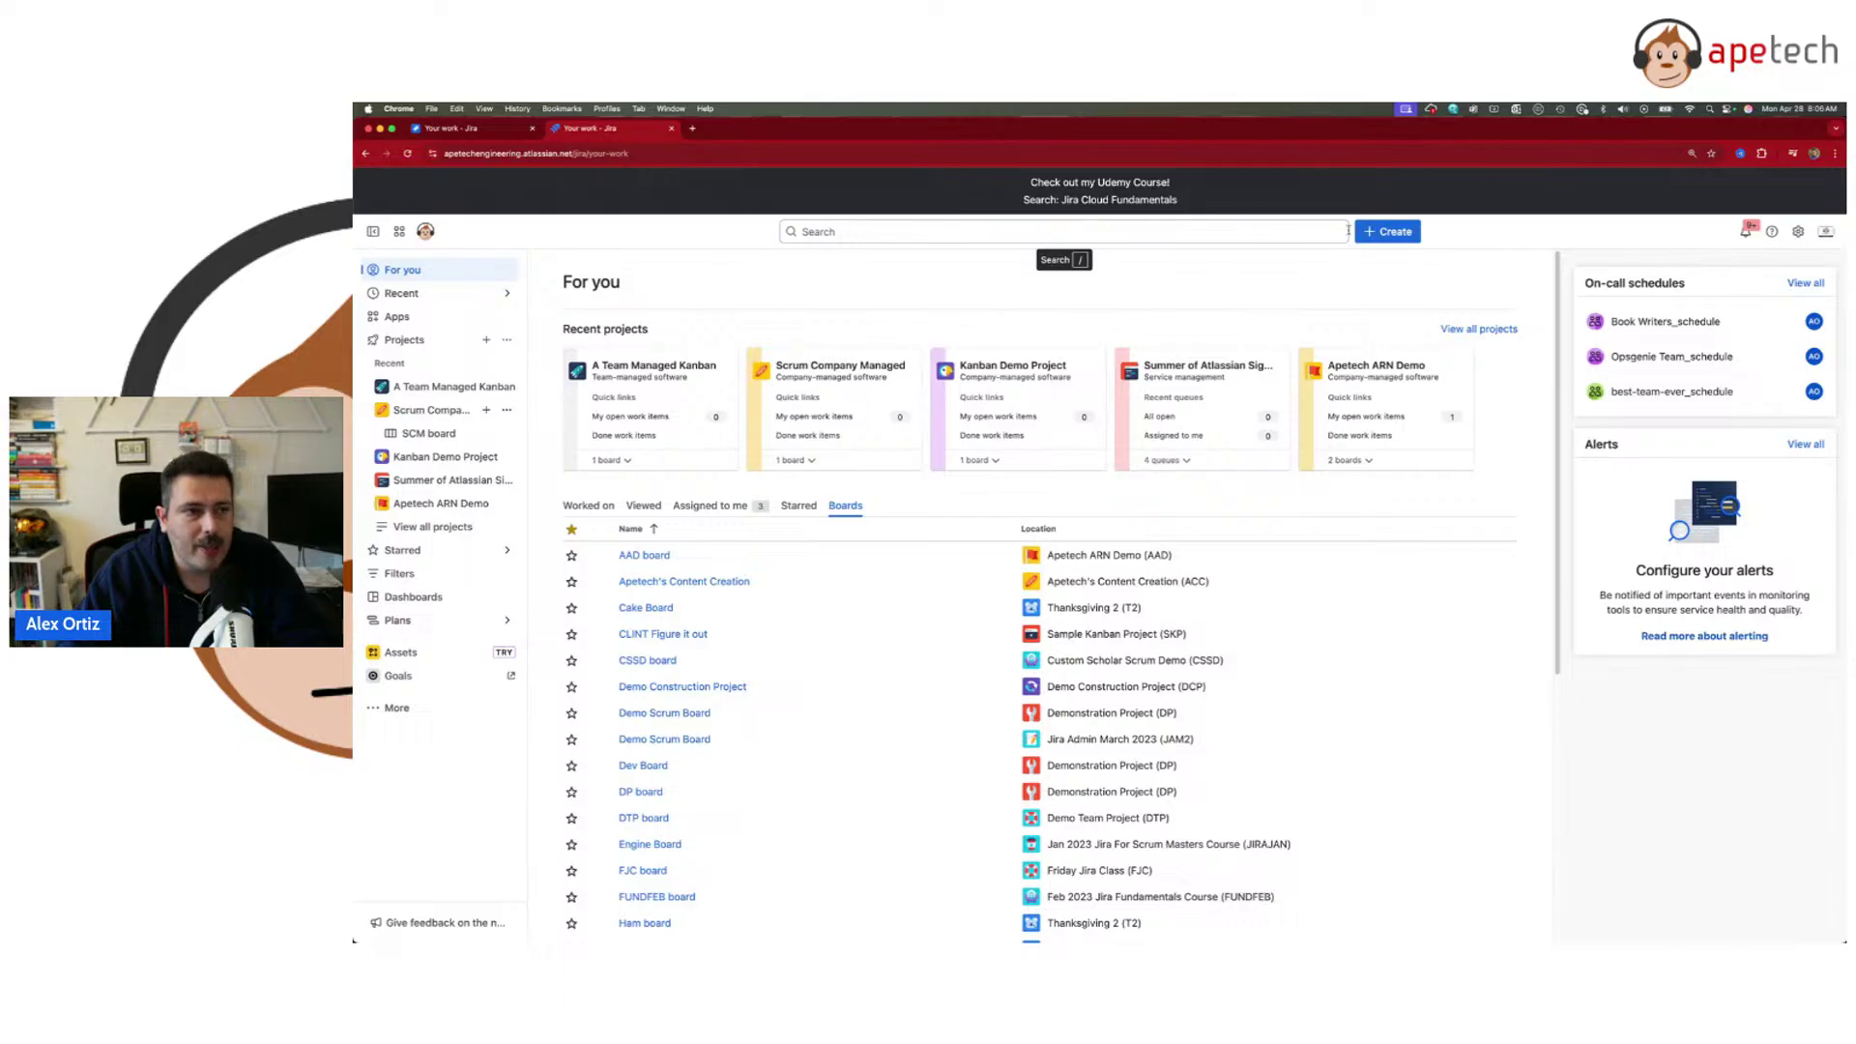
pyautogui.click(464, 130)
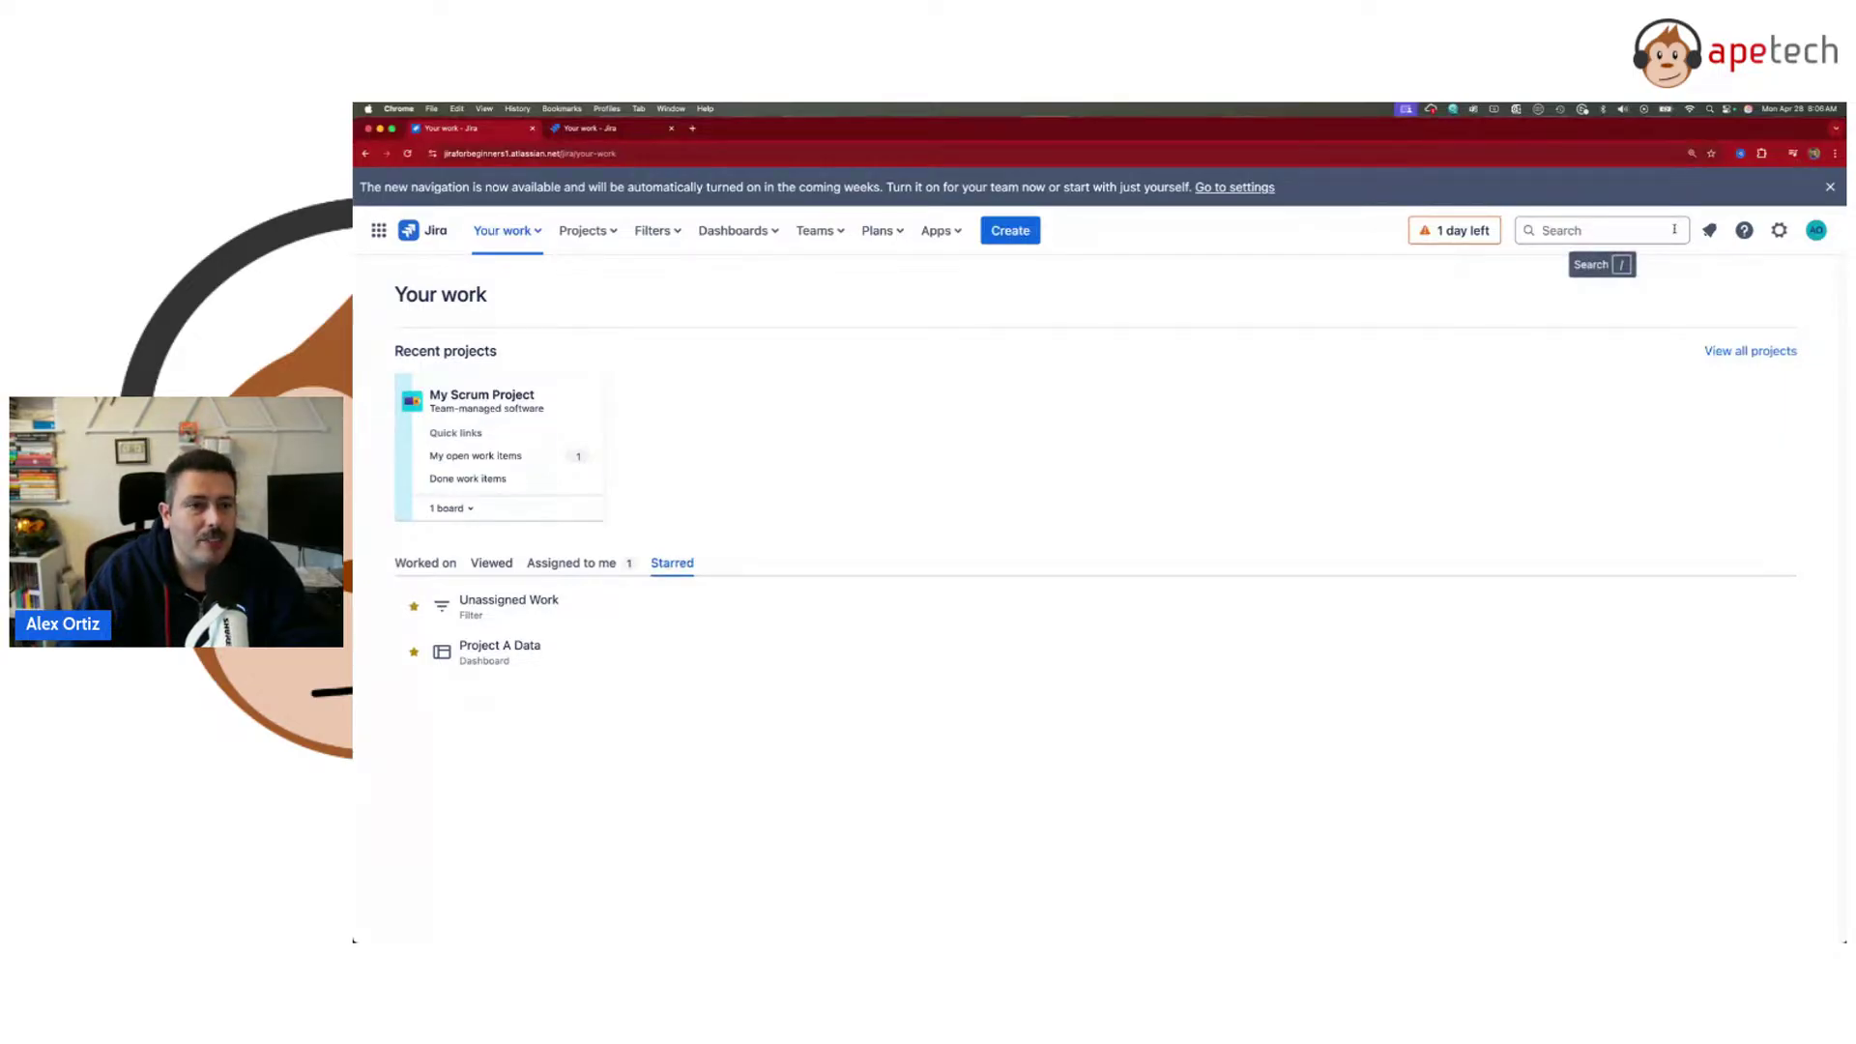
pyautogui.click(595, 129)
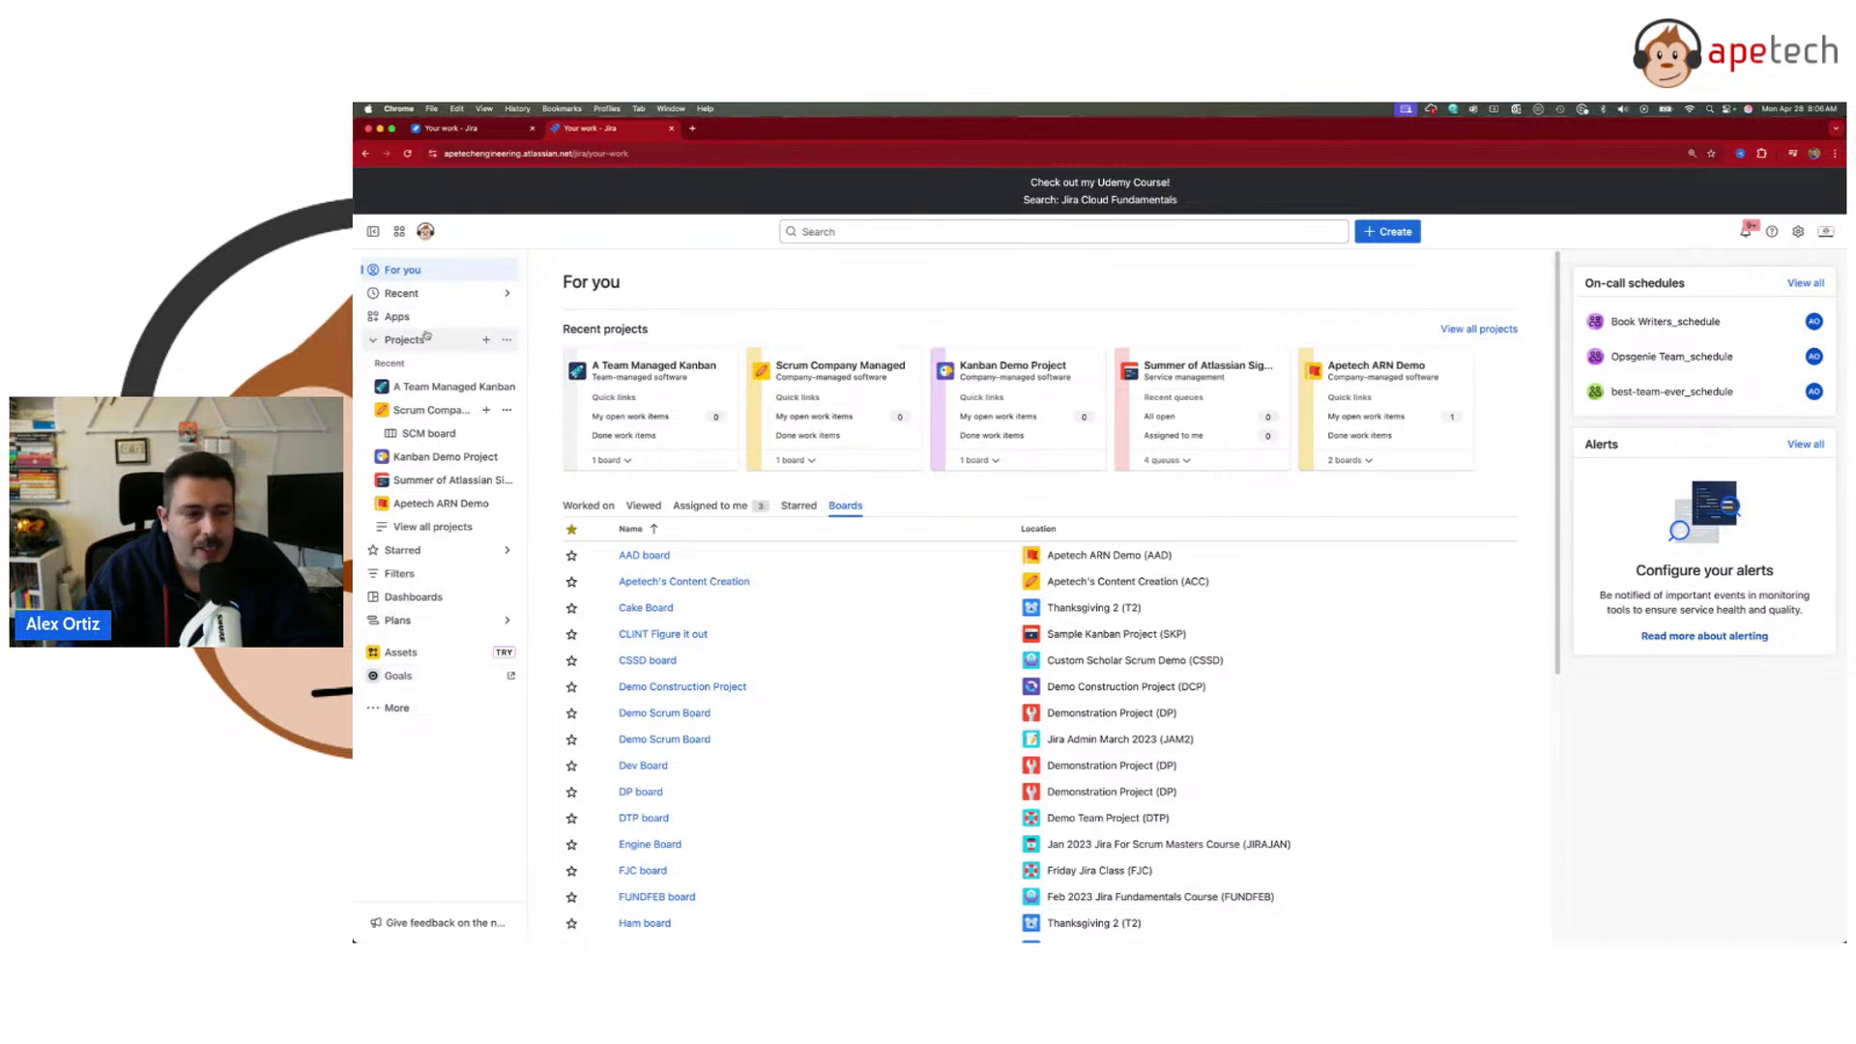
# - Collapse and re-expand Projects in the new navigation, and compare it with the old-navigation site's Projects list
pyautogui.click(387, 340)
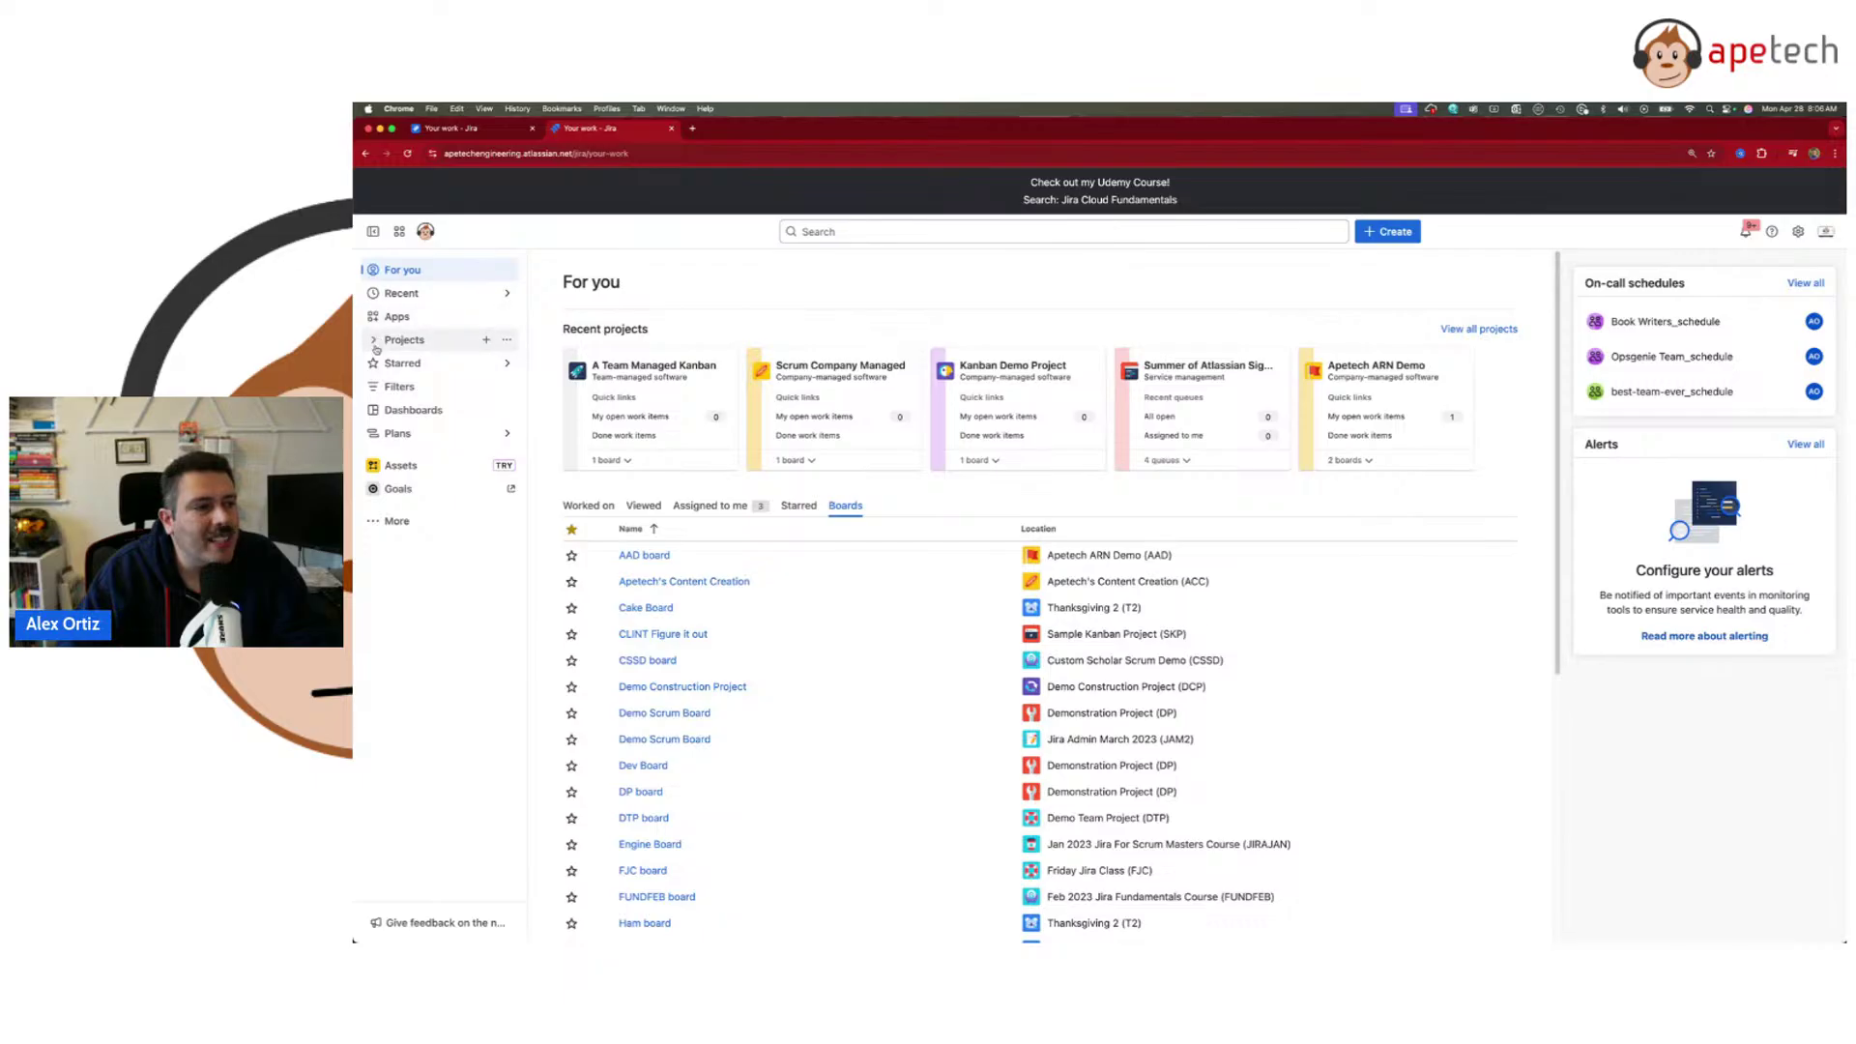
pyautogui.click(373, 342)
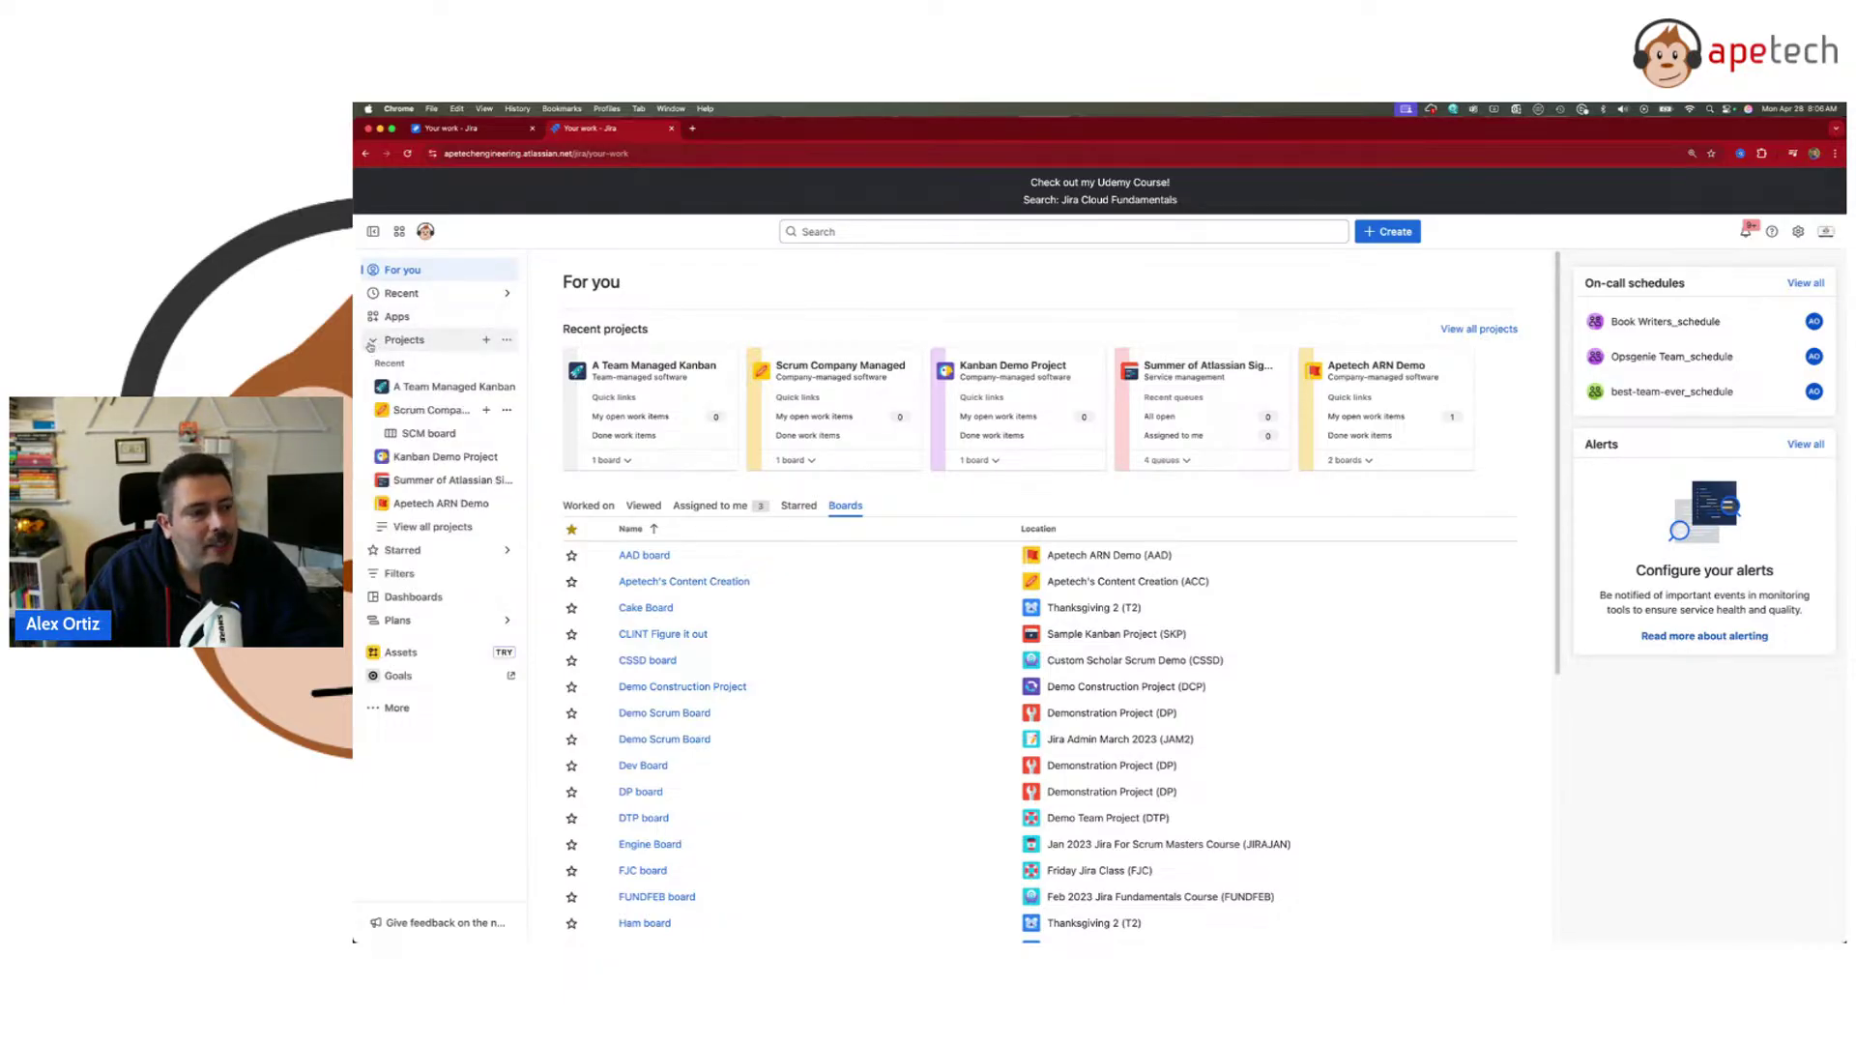
pyautogui.click(417, 342)
pyautogui.click(375, 344)
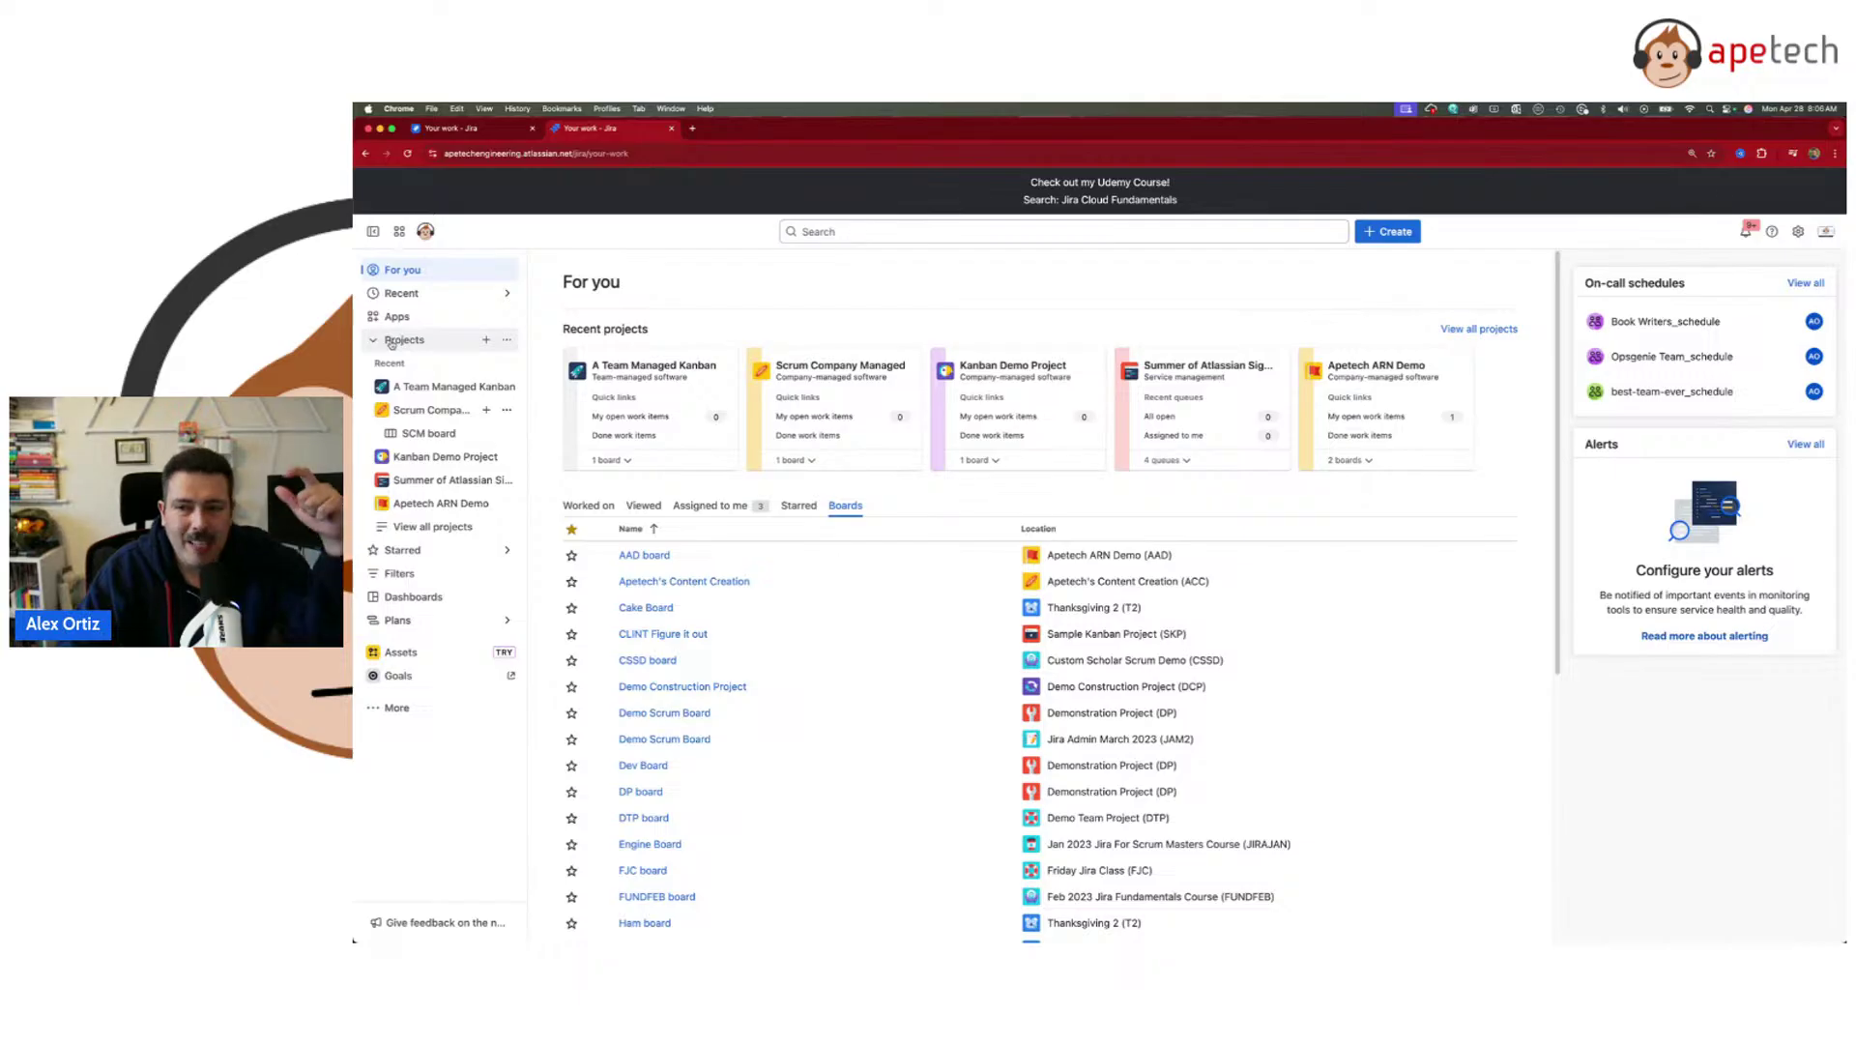
pyautogui.click(469, 137)
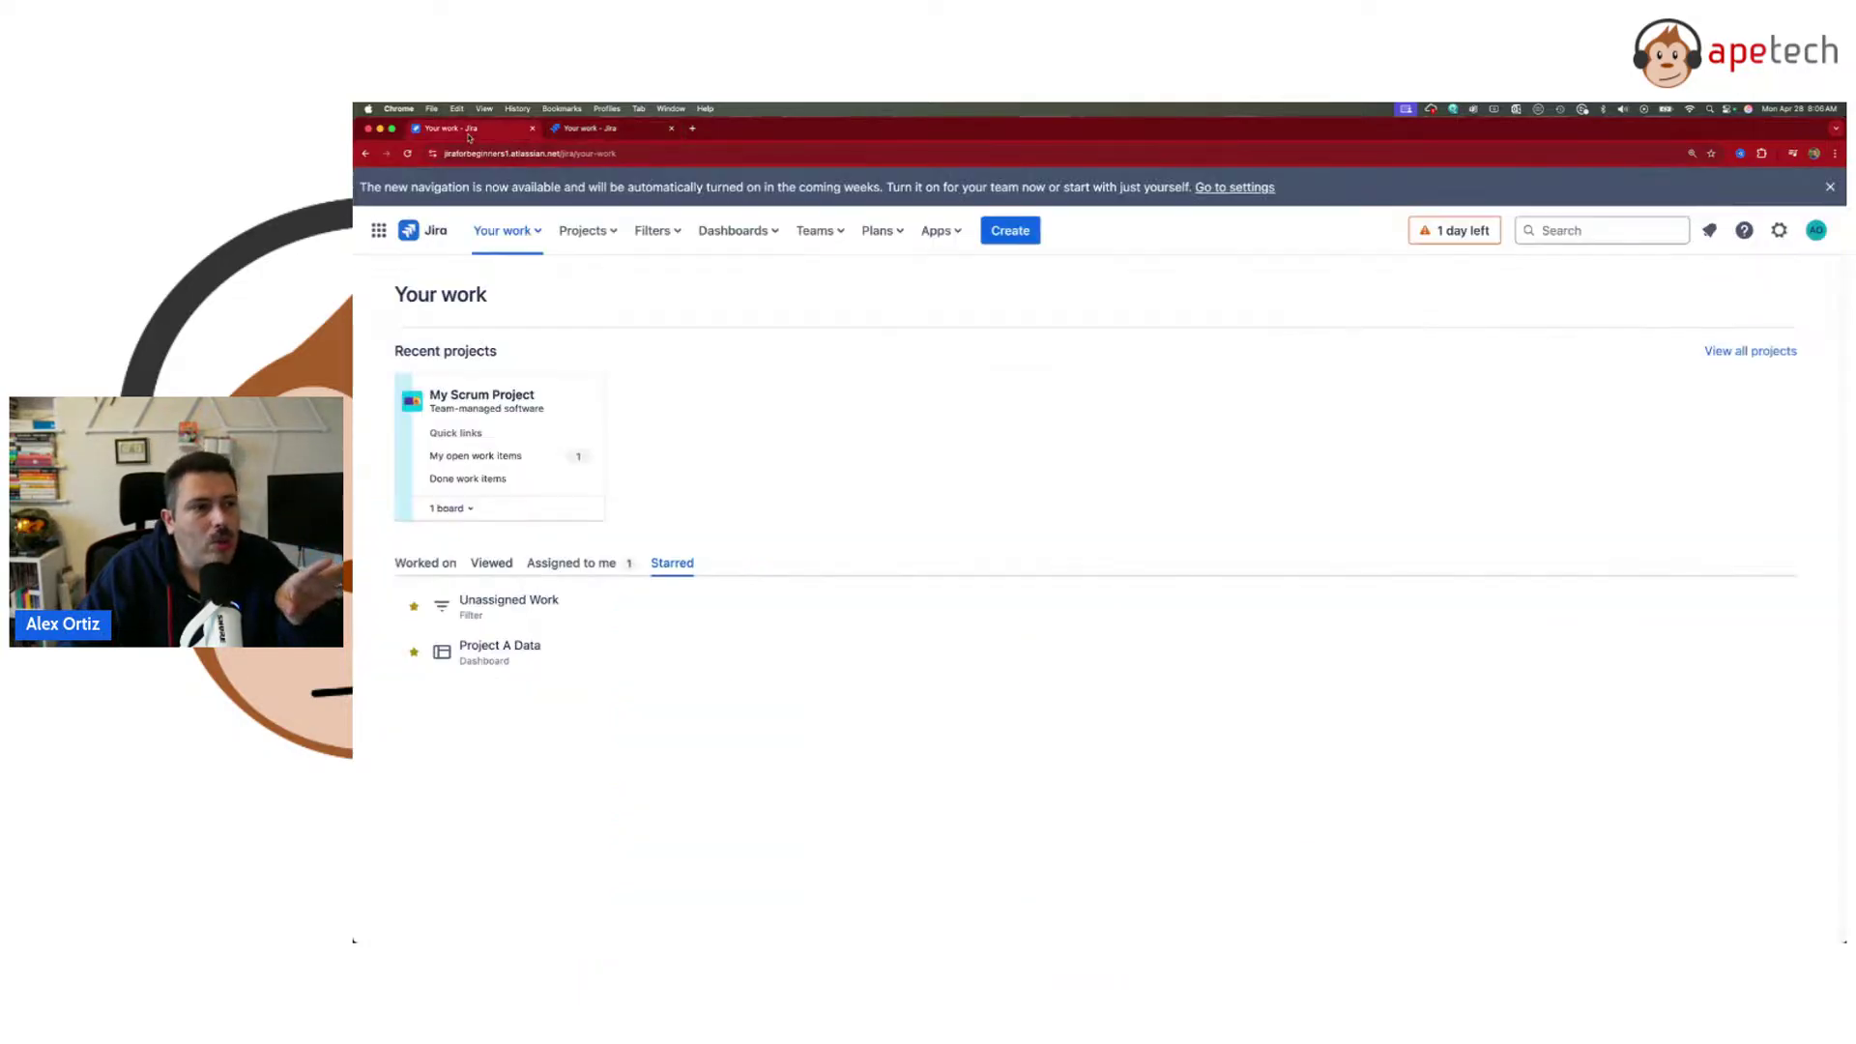
pyautogui.click(590, 233)
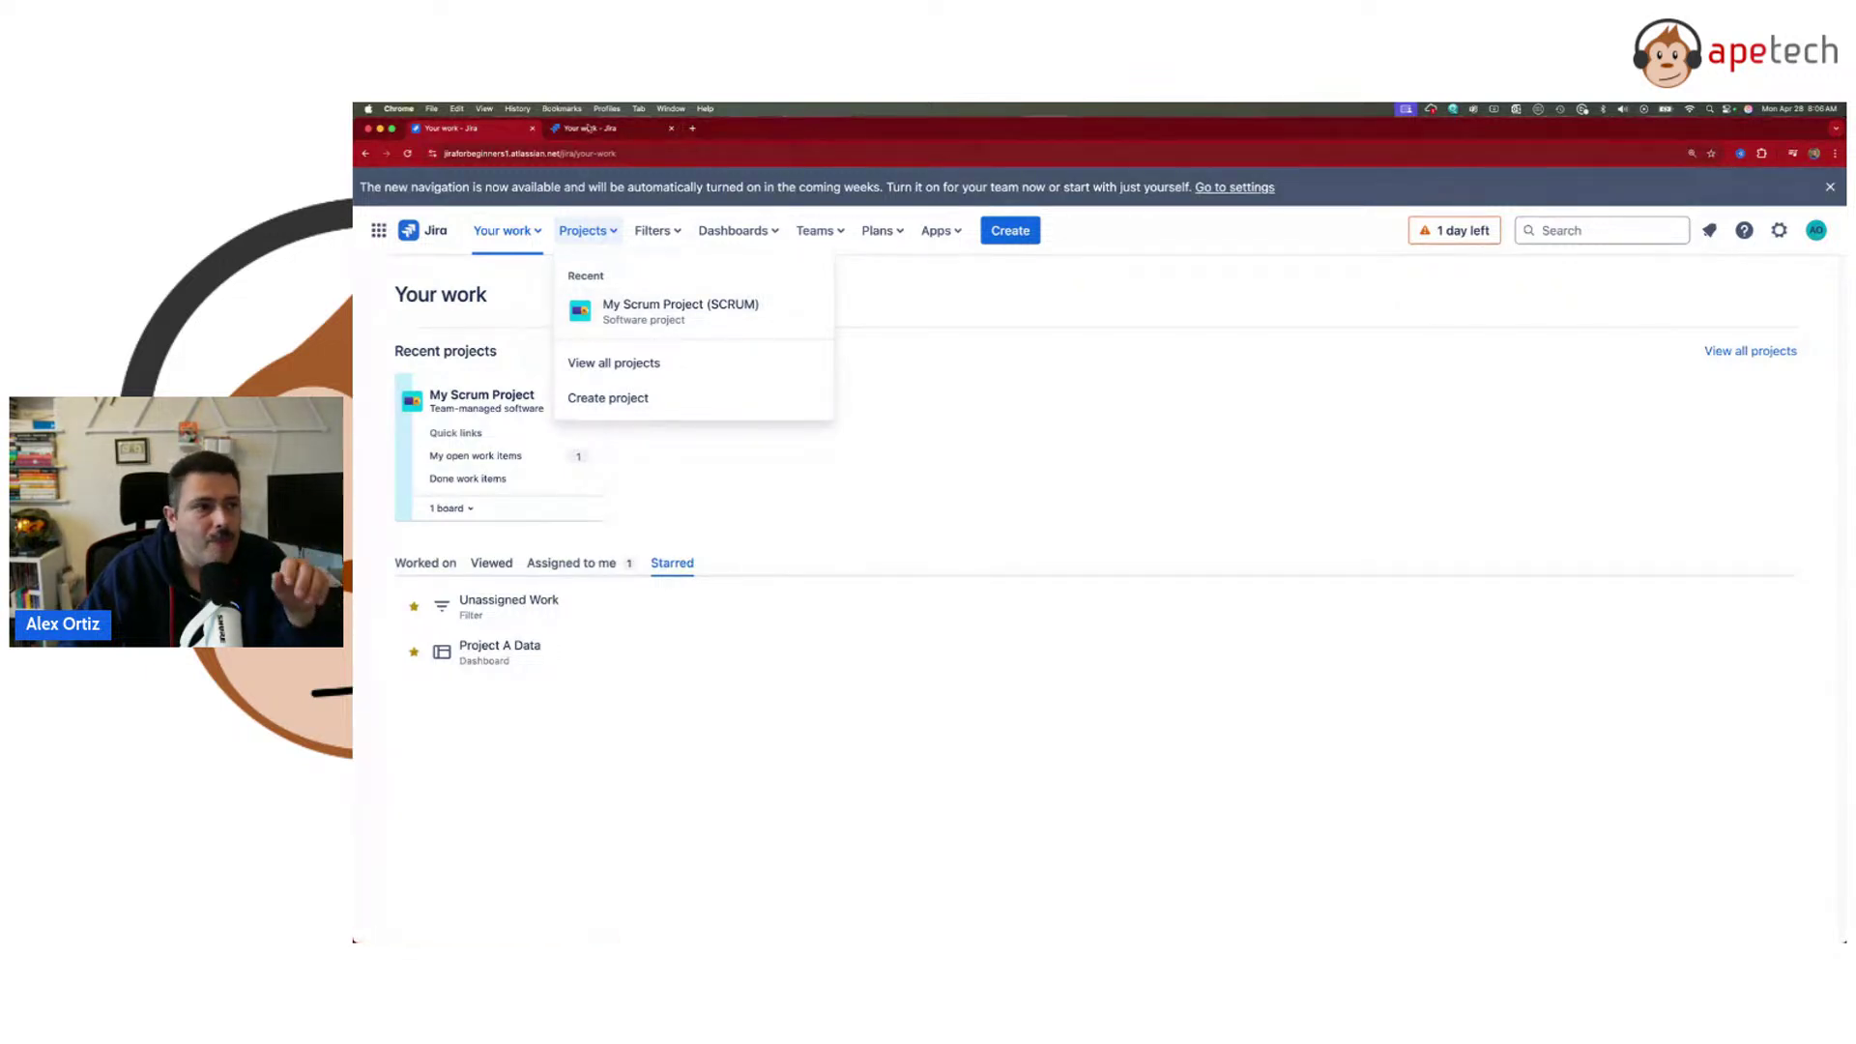
# - Enlarge the new-navigation page and compare its navigation with the Projects section collapsed and expanded
pyautogui.click(607, 132)
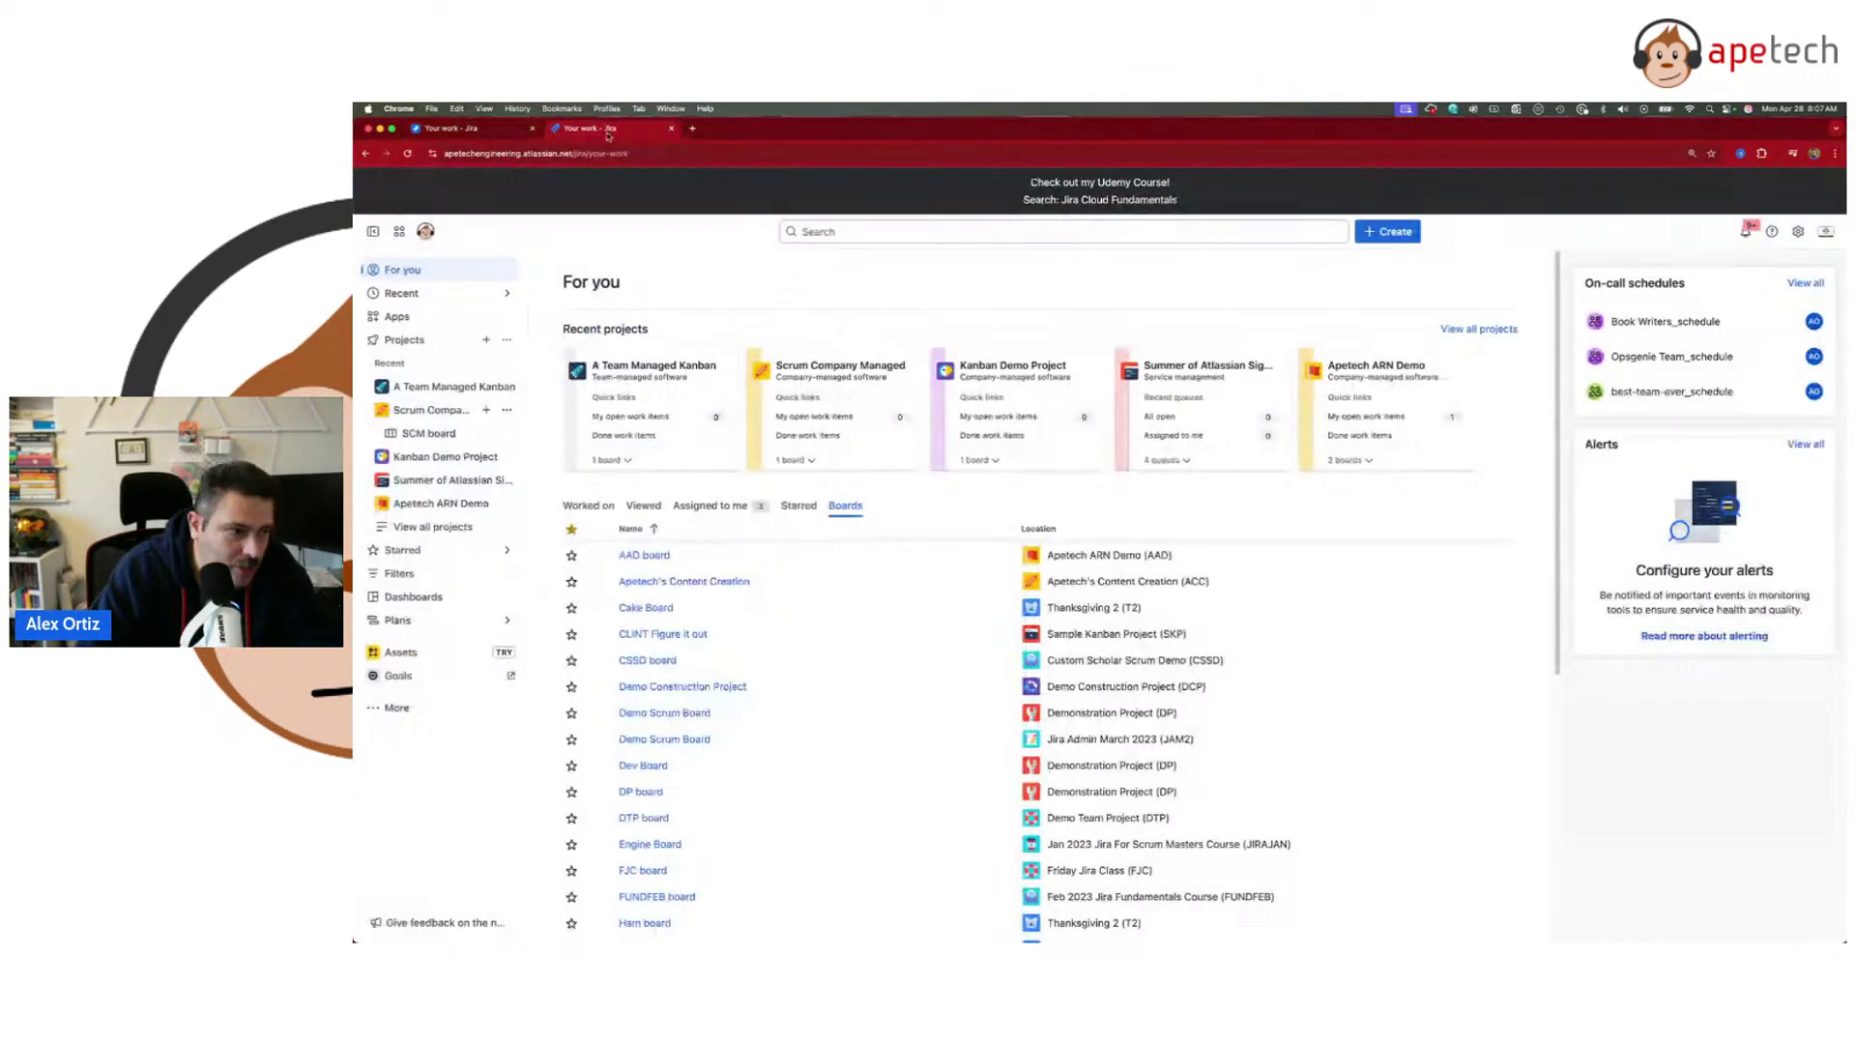
pyautogui.press('super+equal')
pyautogui.press('super+equal')
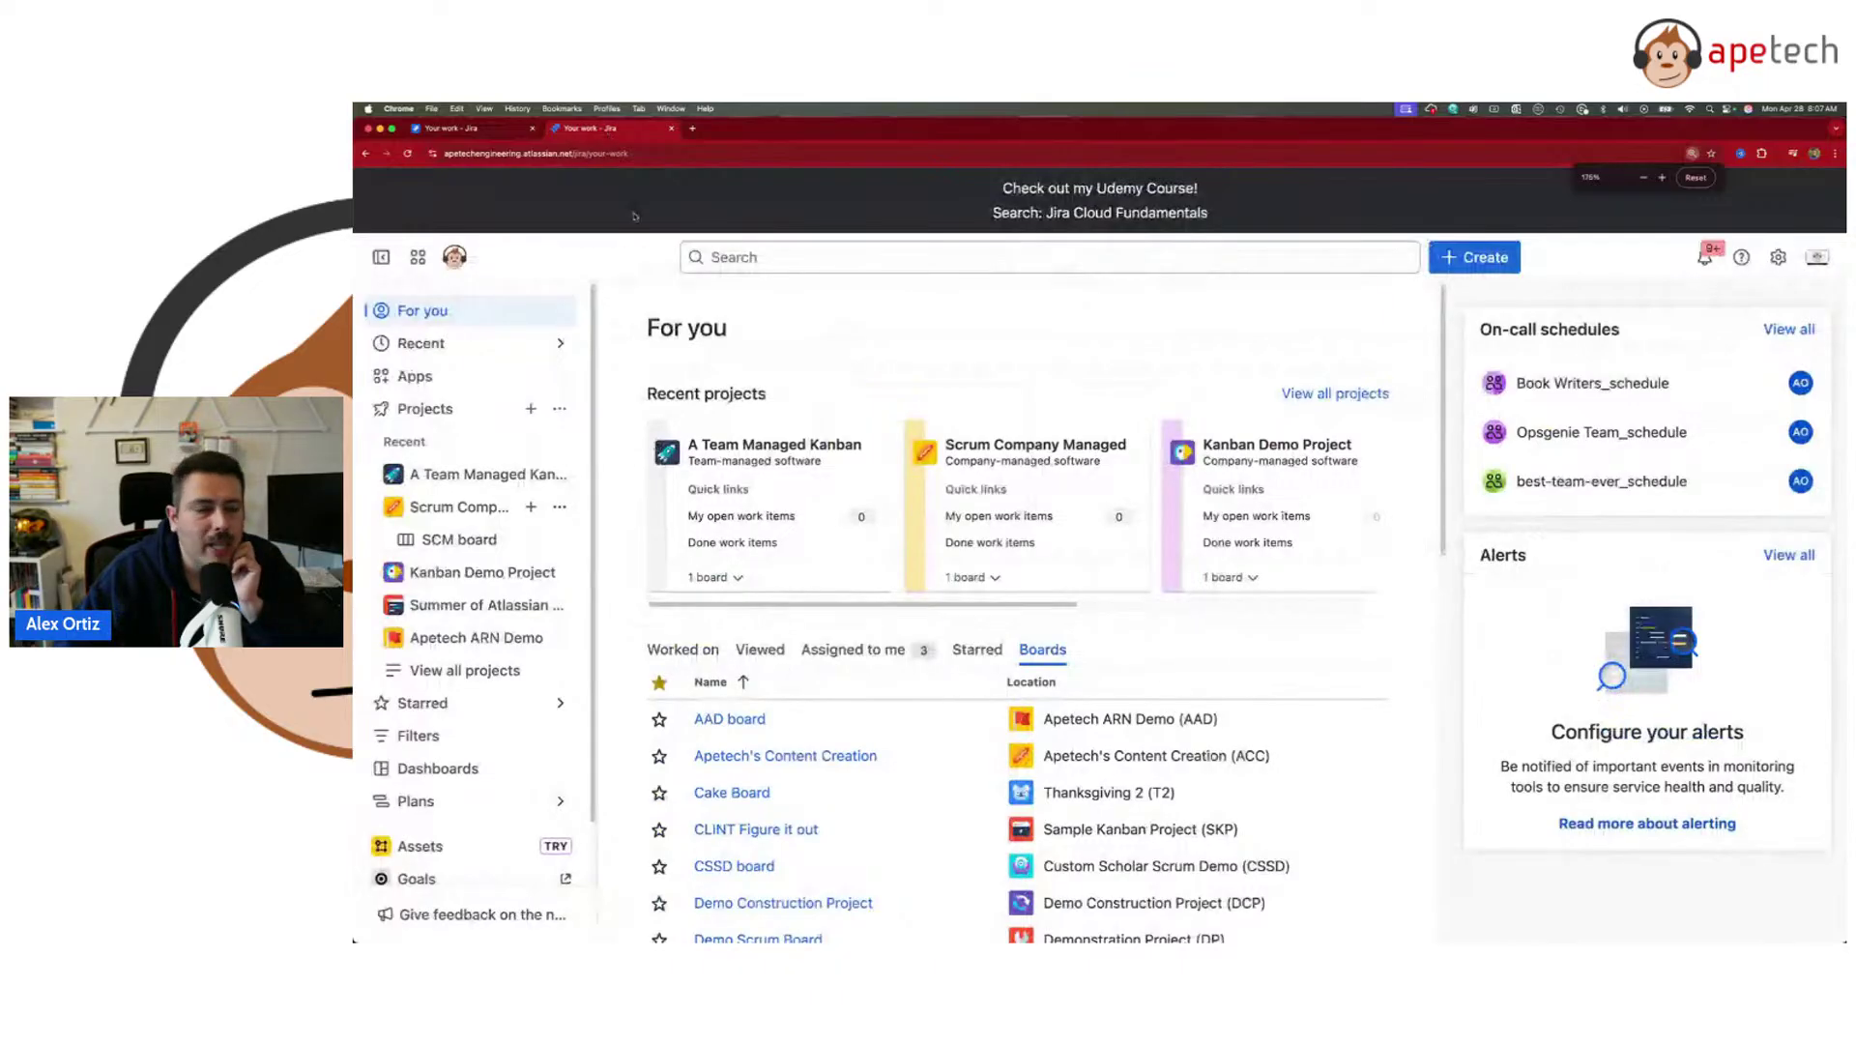
pyautogui.click(381, 411)
pyautogui.click(381, 411)
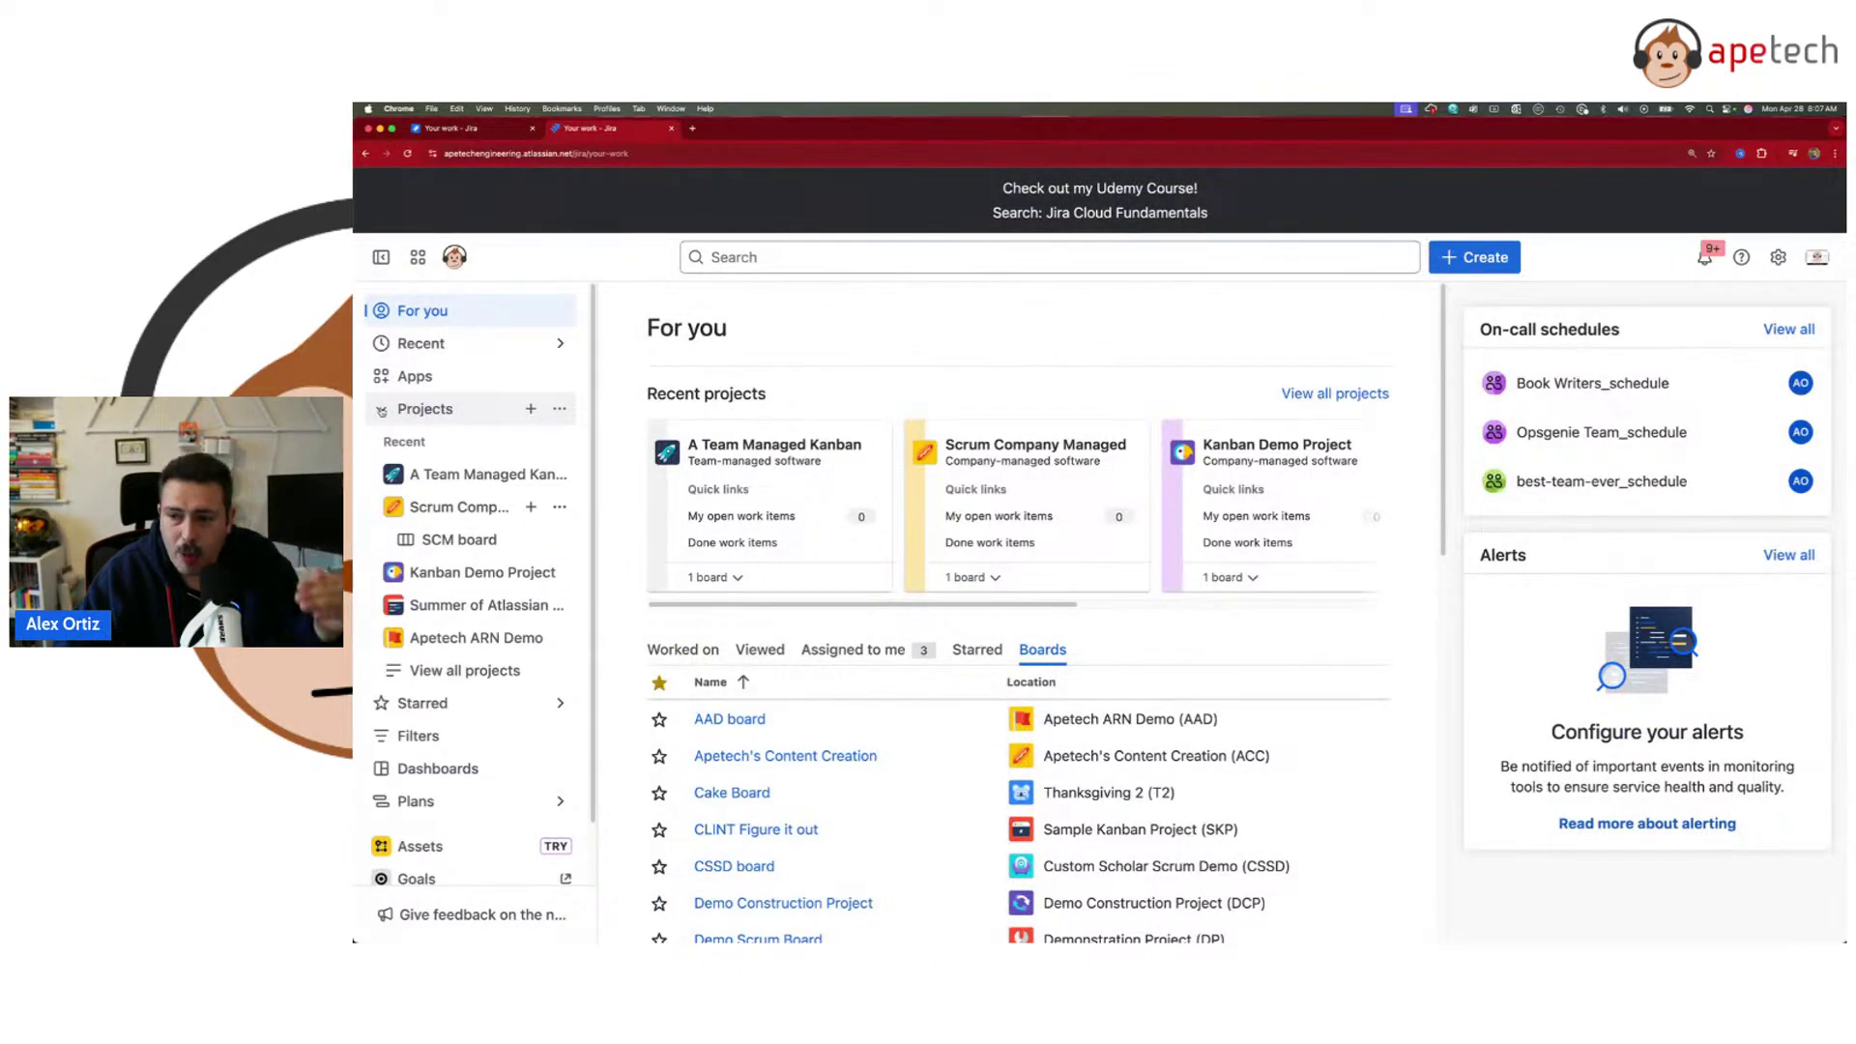
pyautogui.click(381, 411)
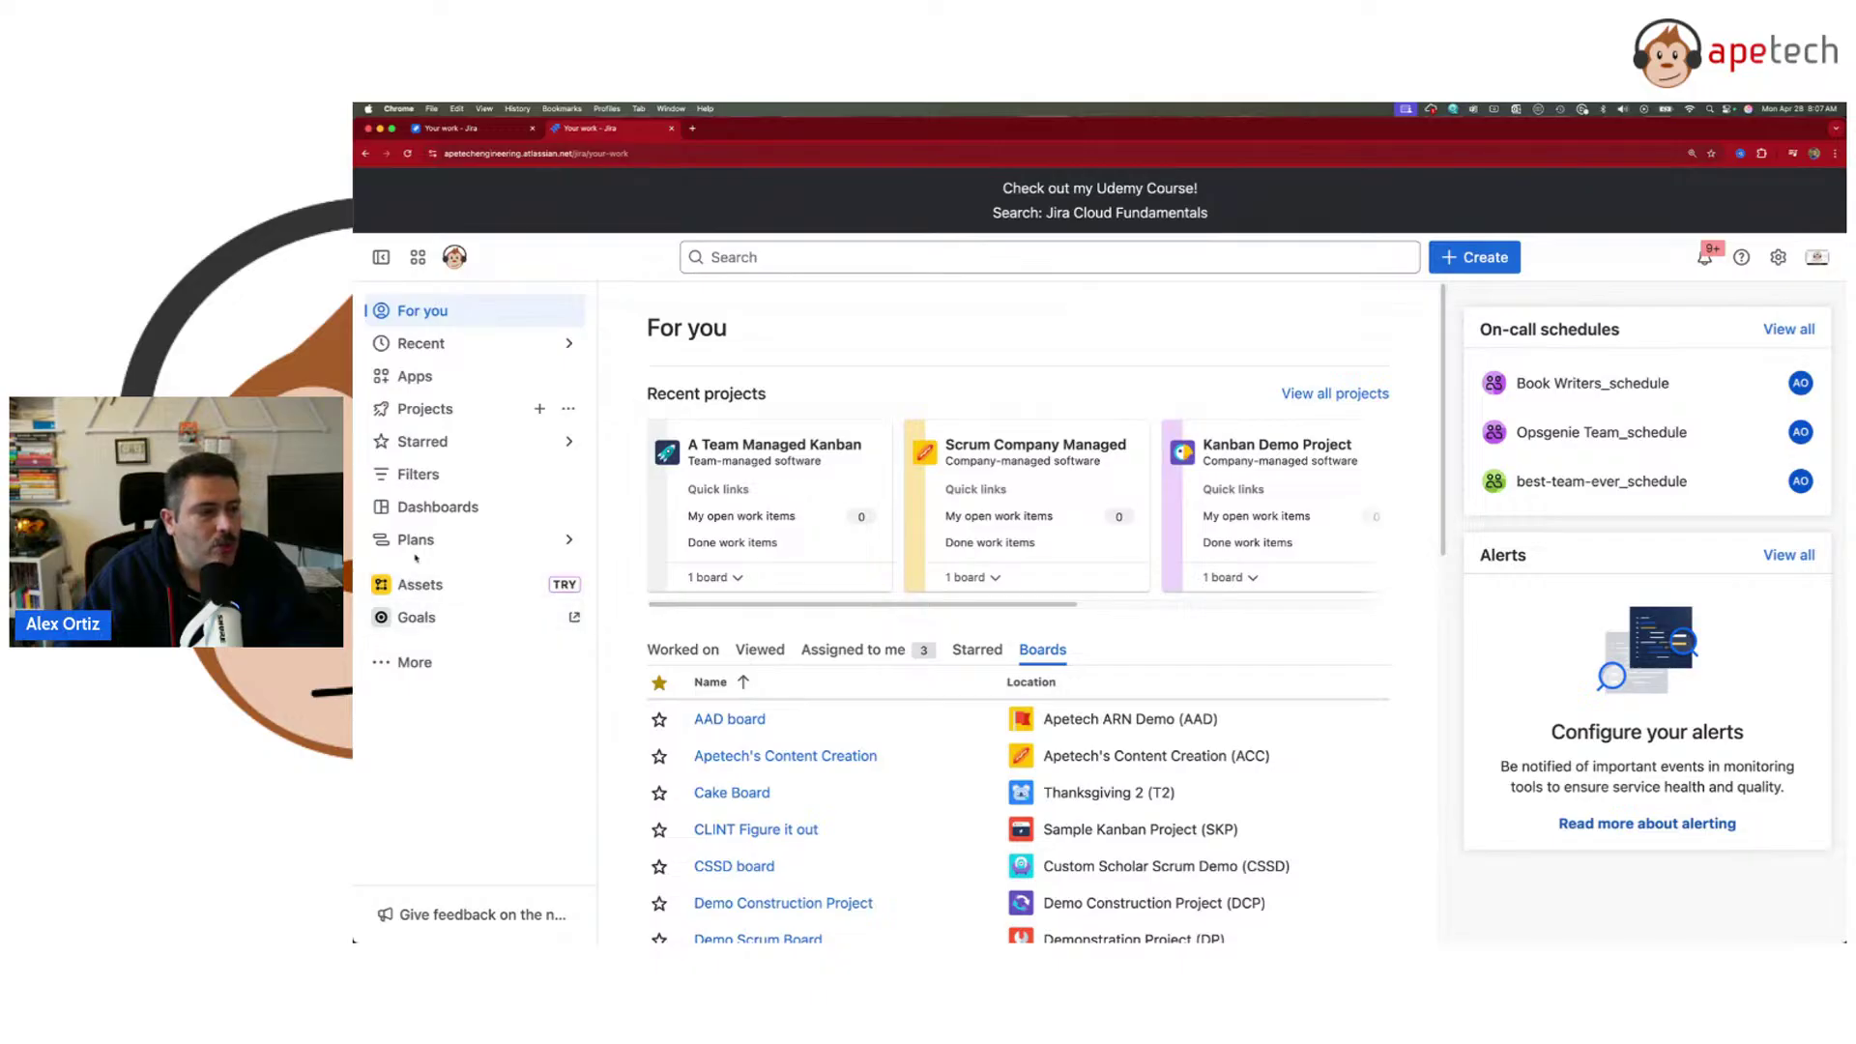
pyautogui.click(381, 409)
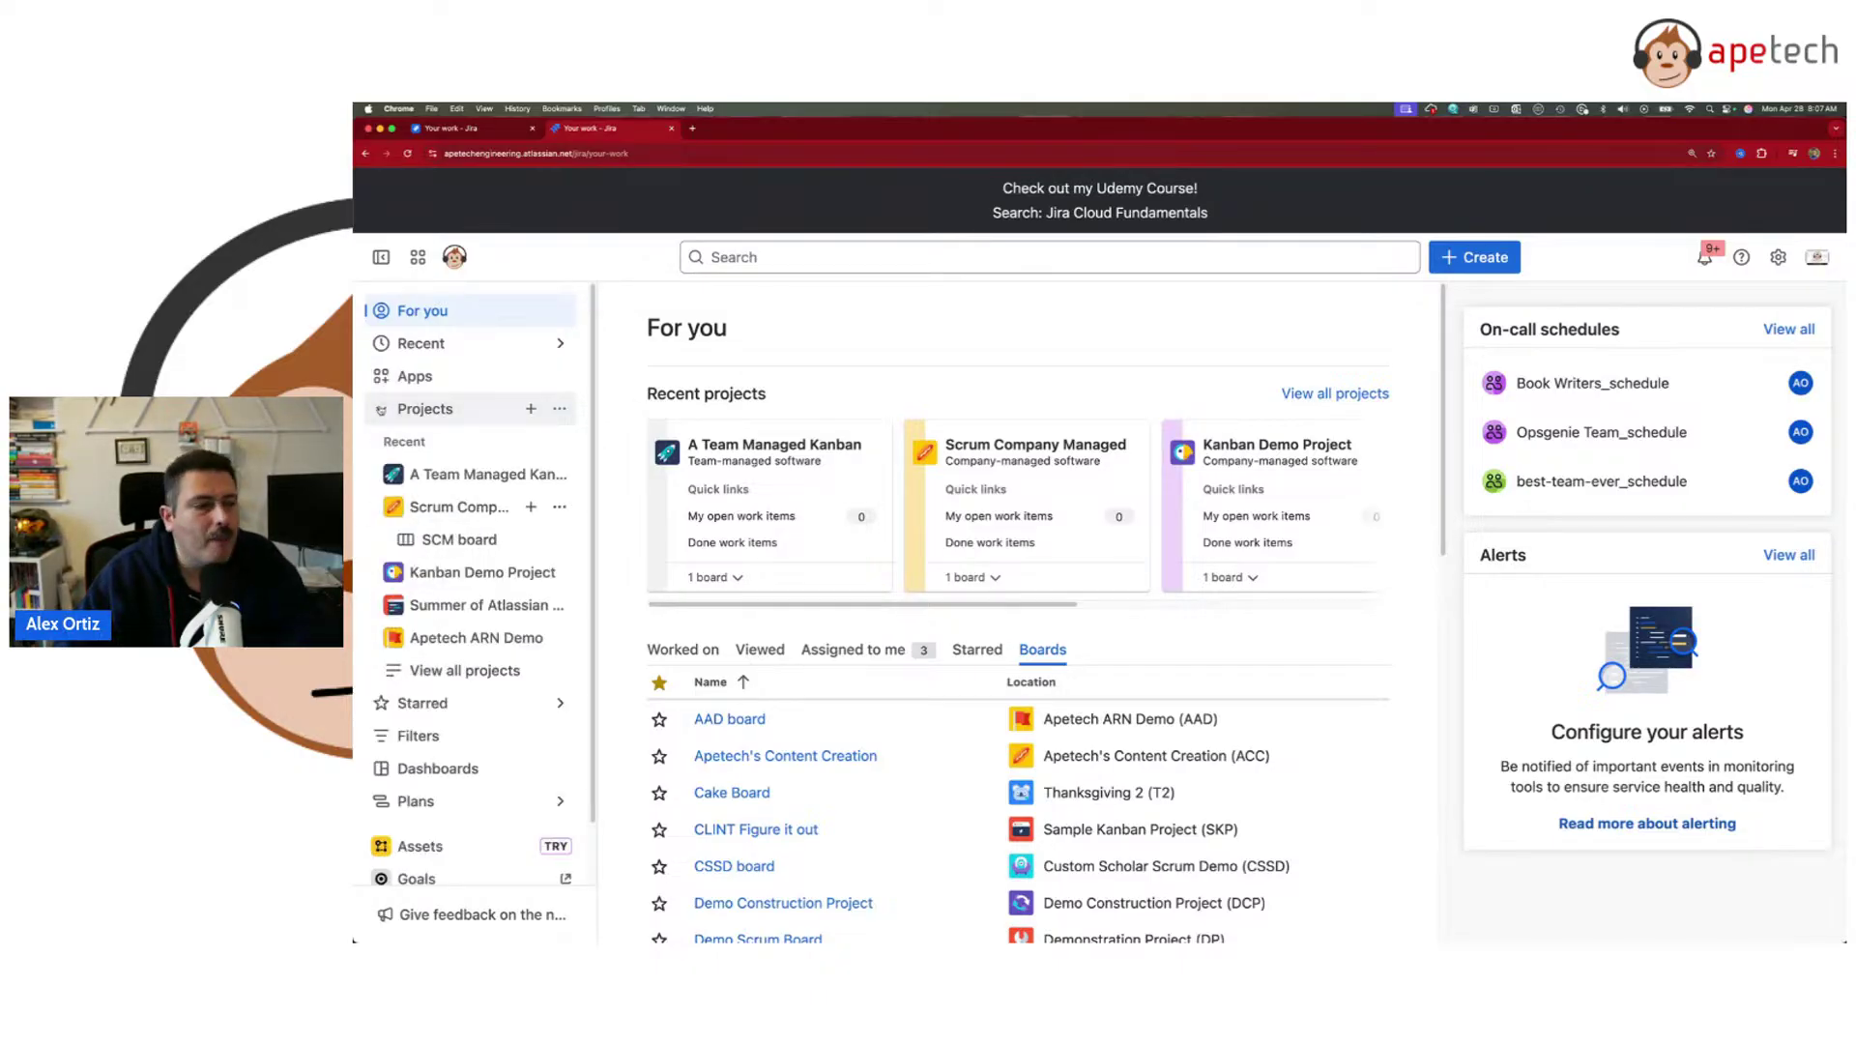
# - Expand the Apps section on the new-navigation site and compare it with the old-navigation site's Apps list
pyautogui.click(381, 377)
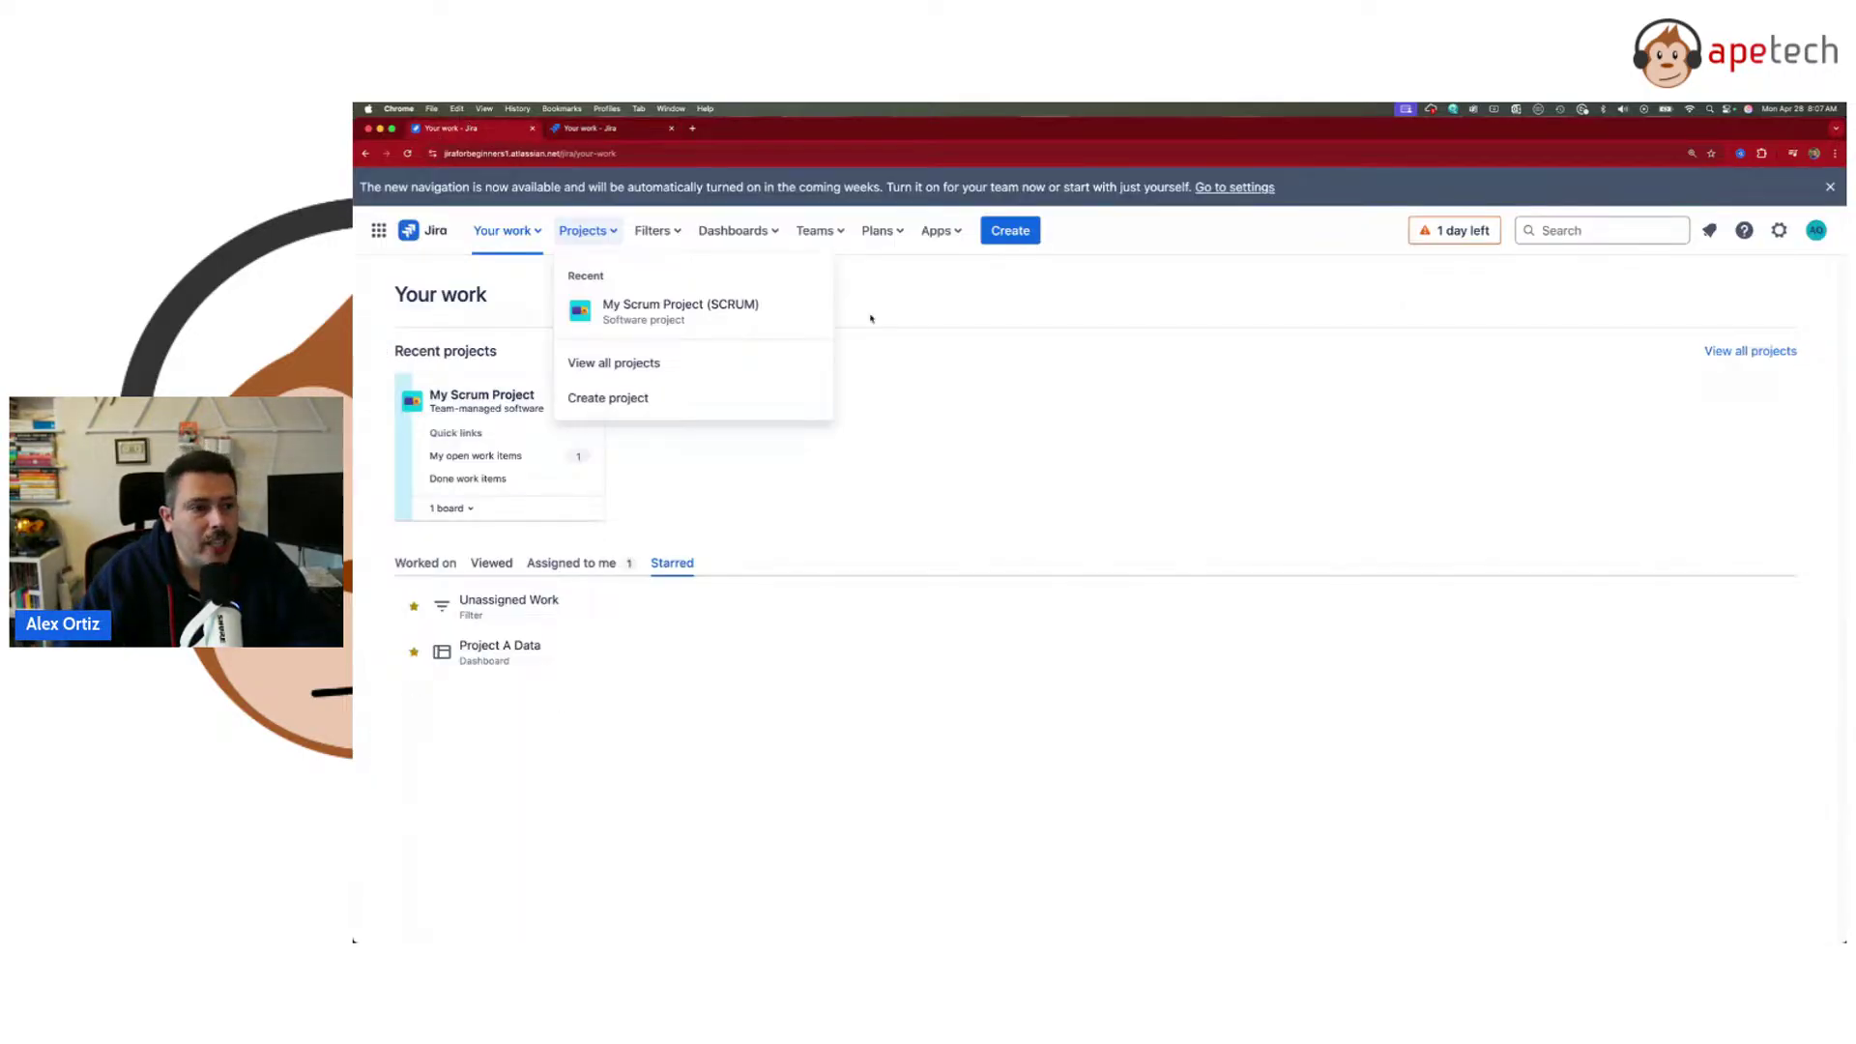
pyautogui.click(949, 232)
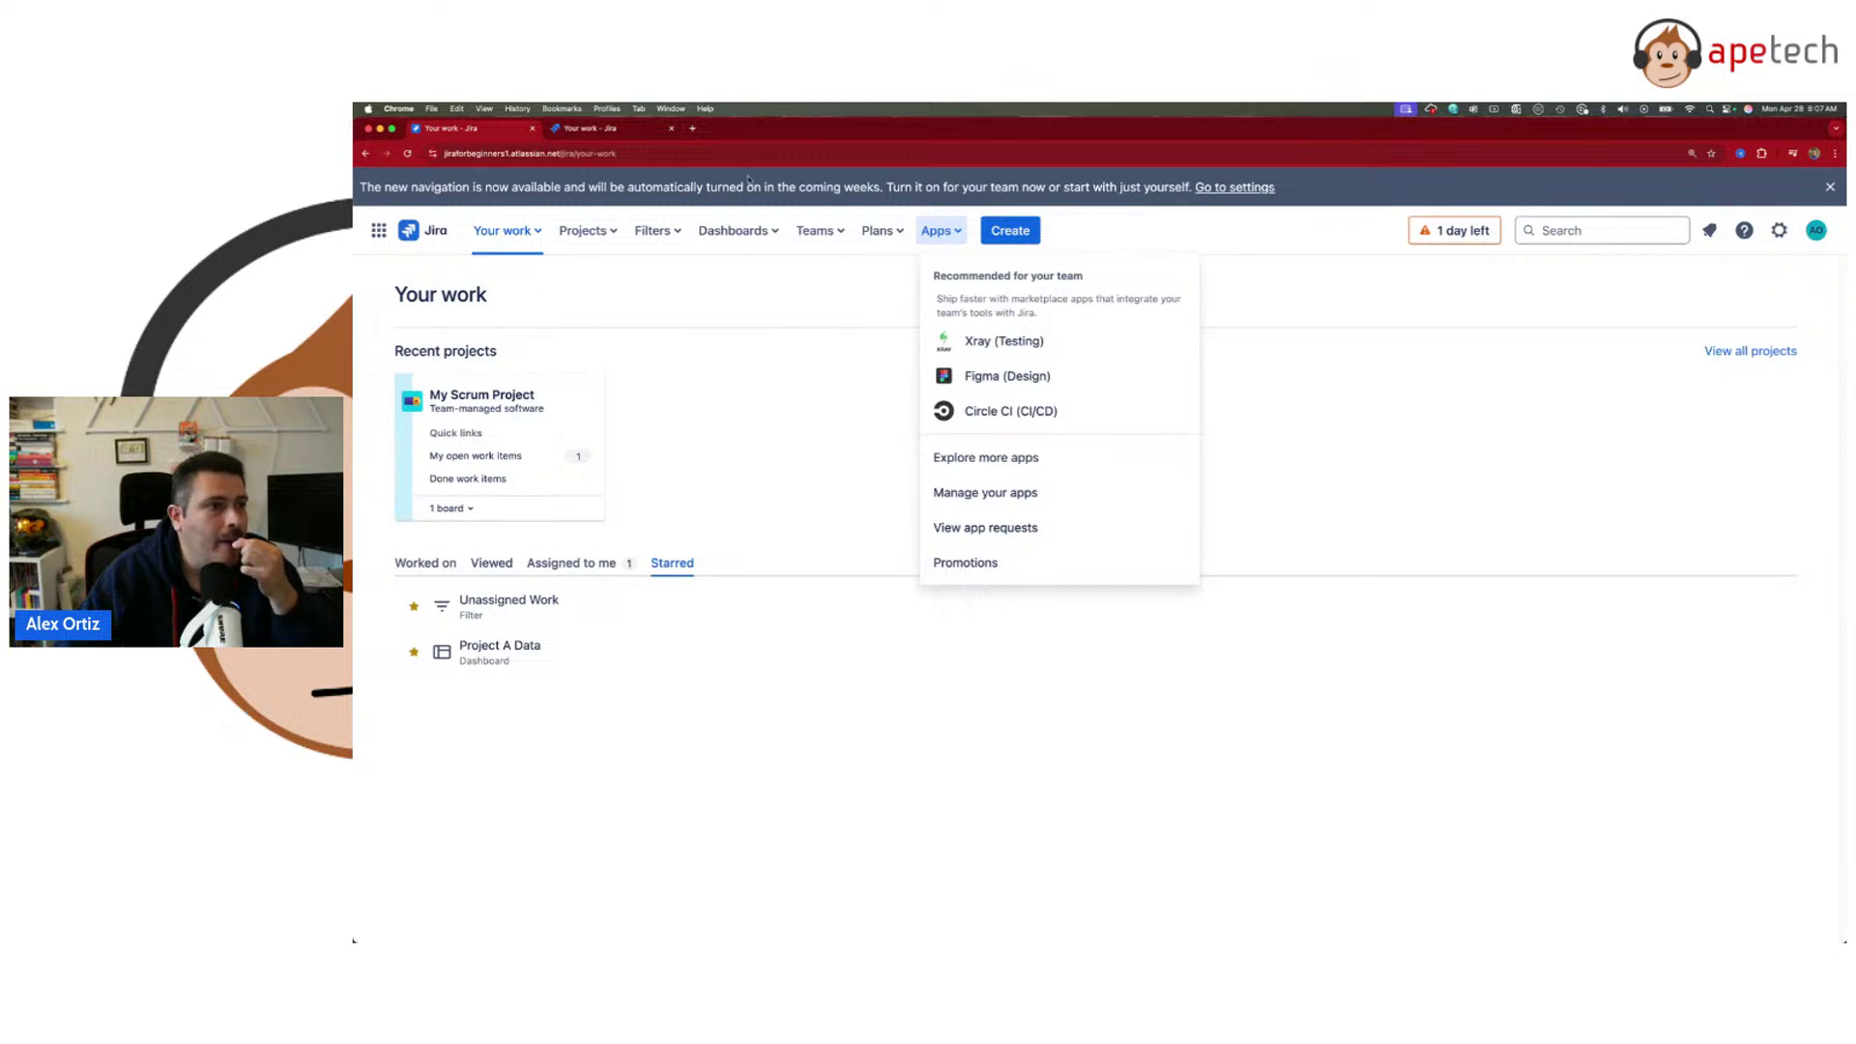
pyautogui.click(619, 127)
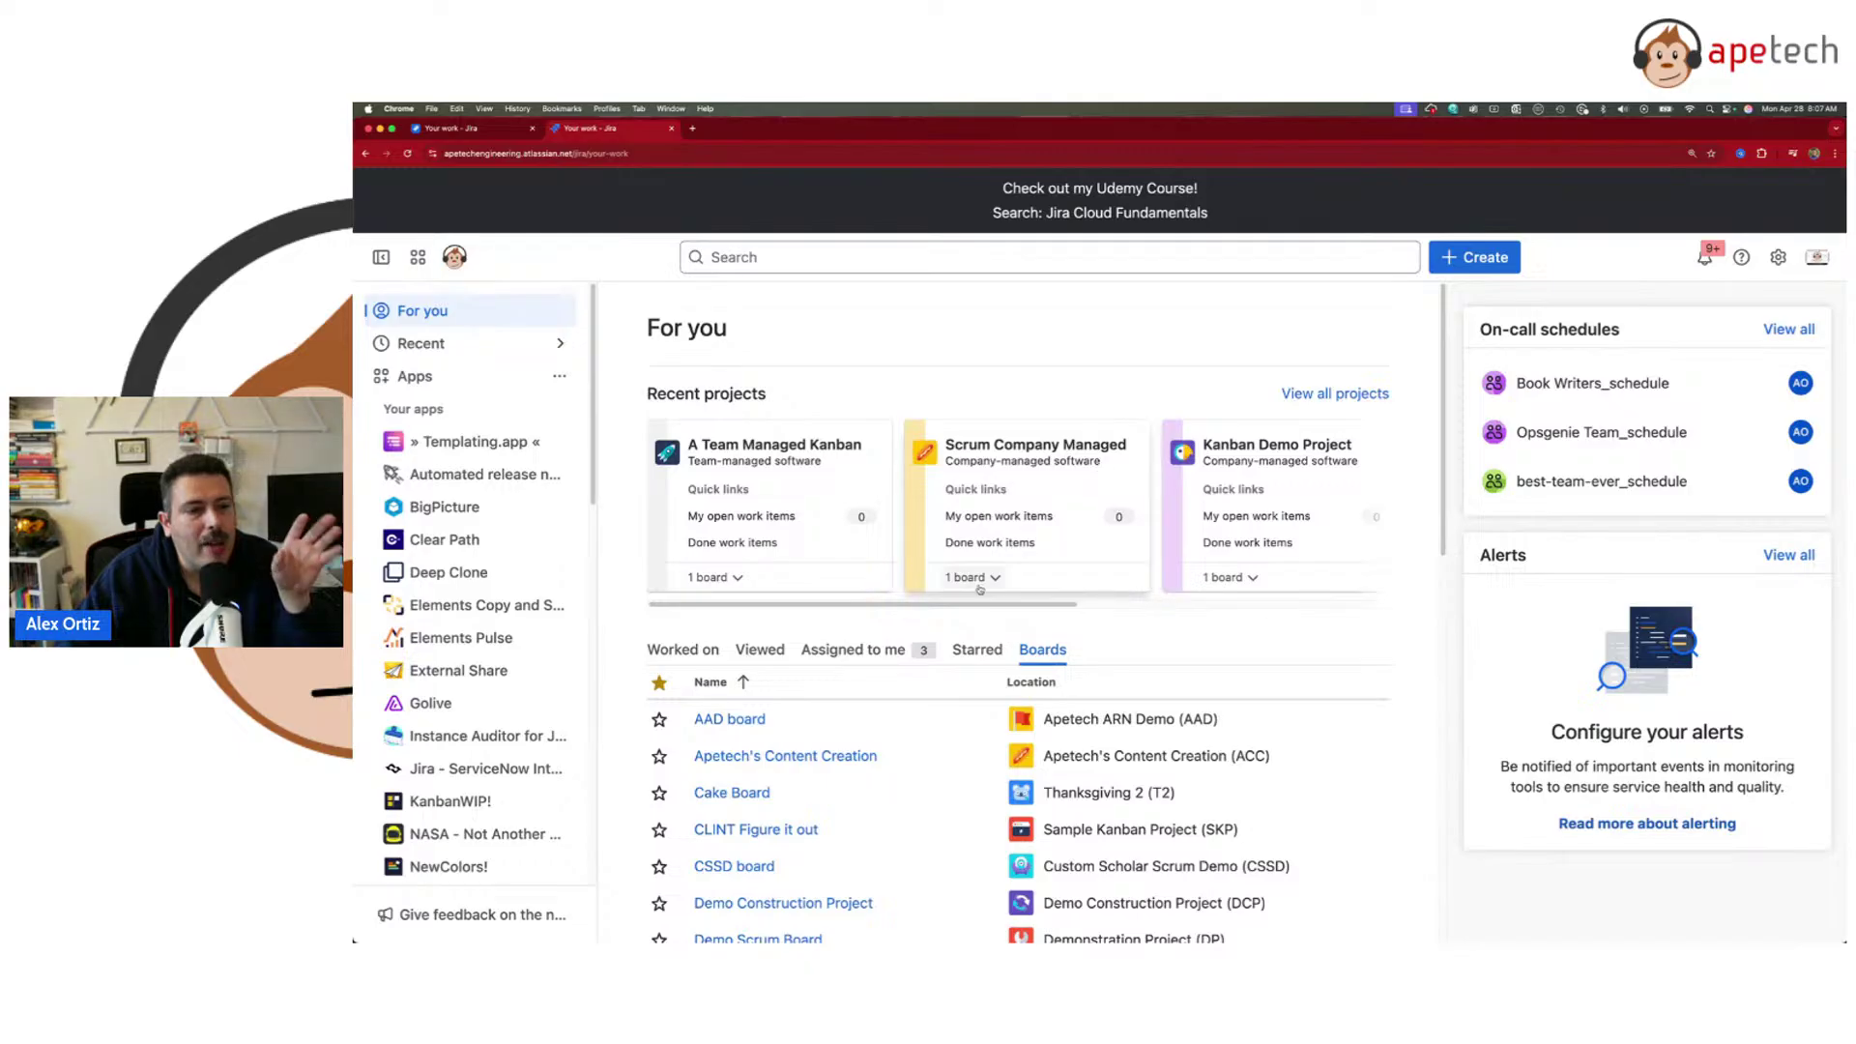
# - Open the Scrum Company Managed project's SCM board and look over the expanded Apps and Projects sections
pyautogui.click(1025, 446)
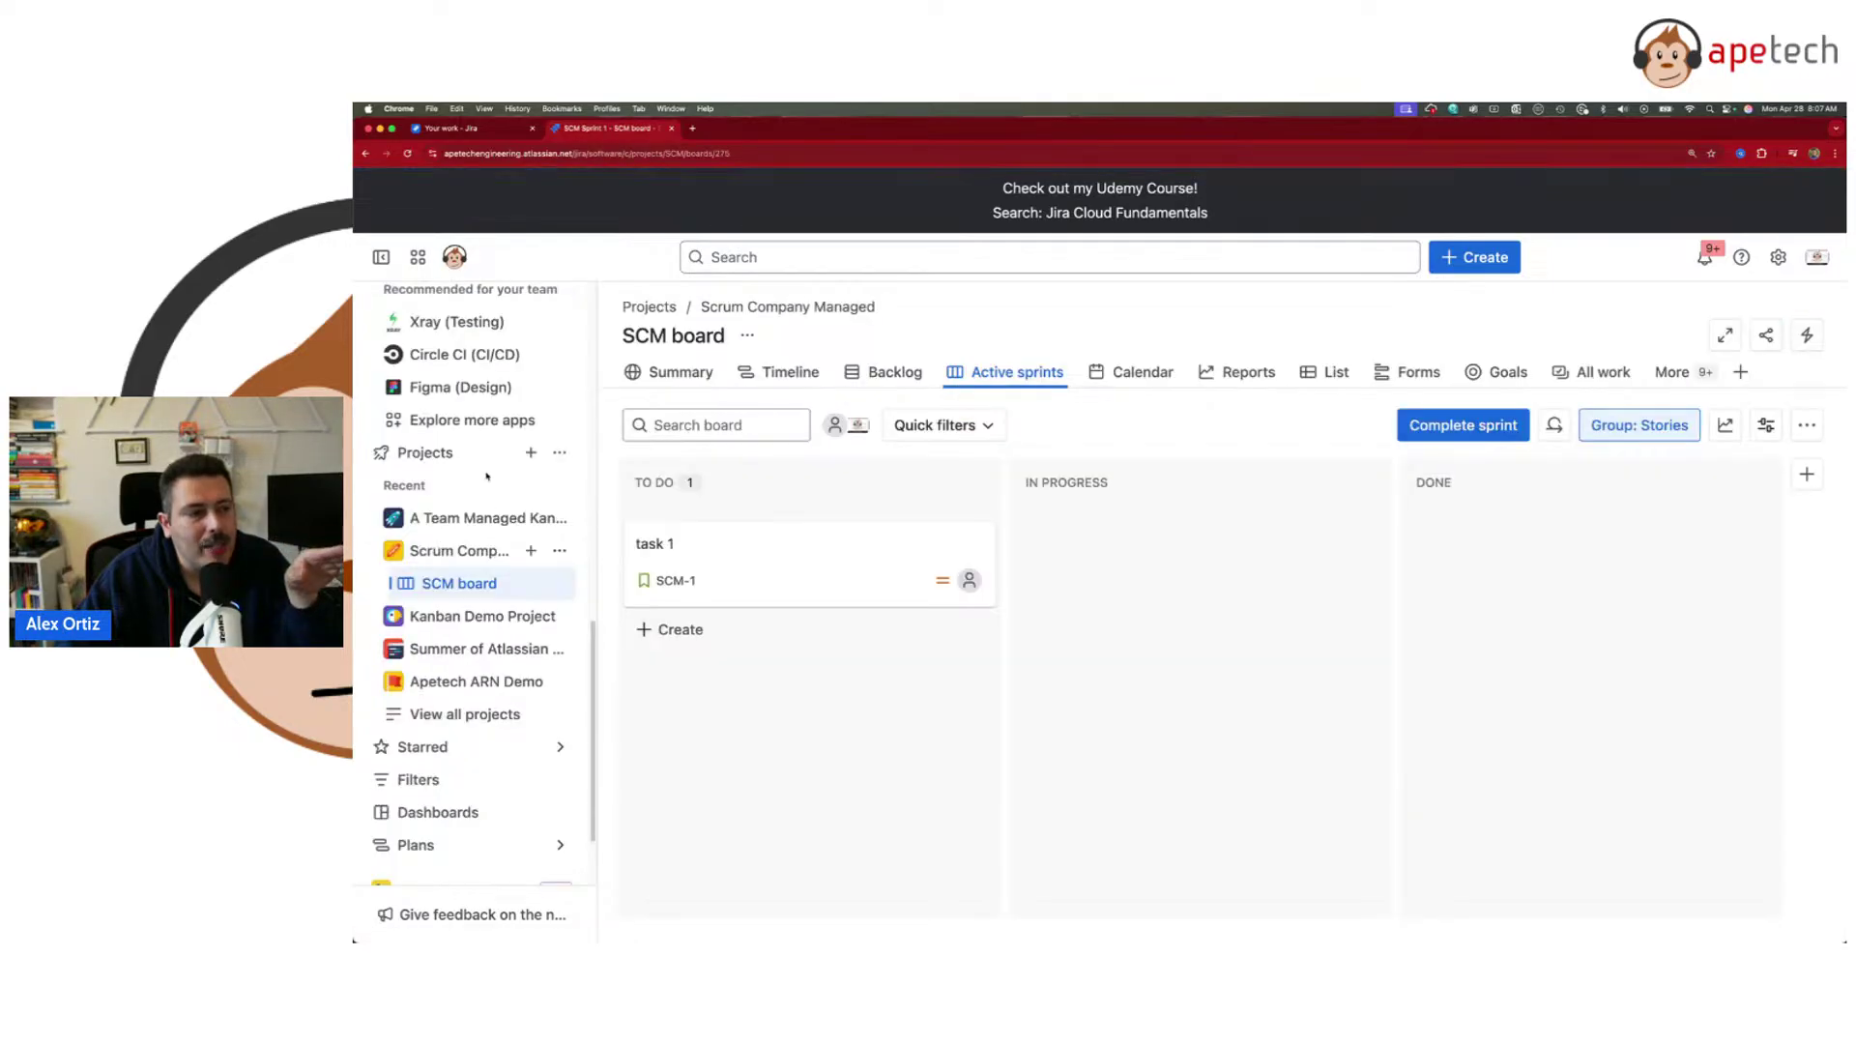
pyautogui.scroll(10, 486, 475)
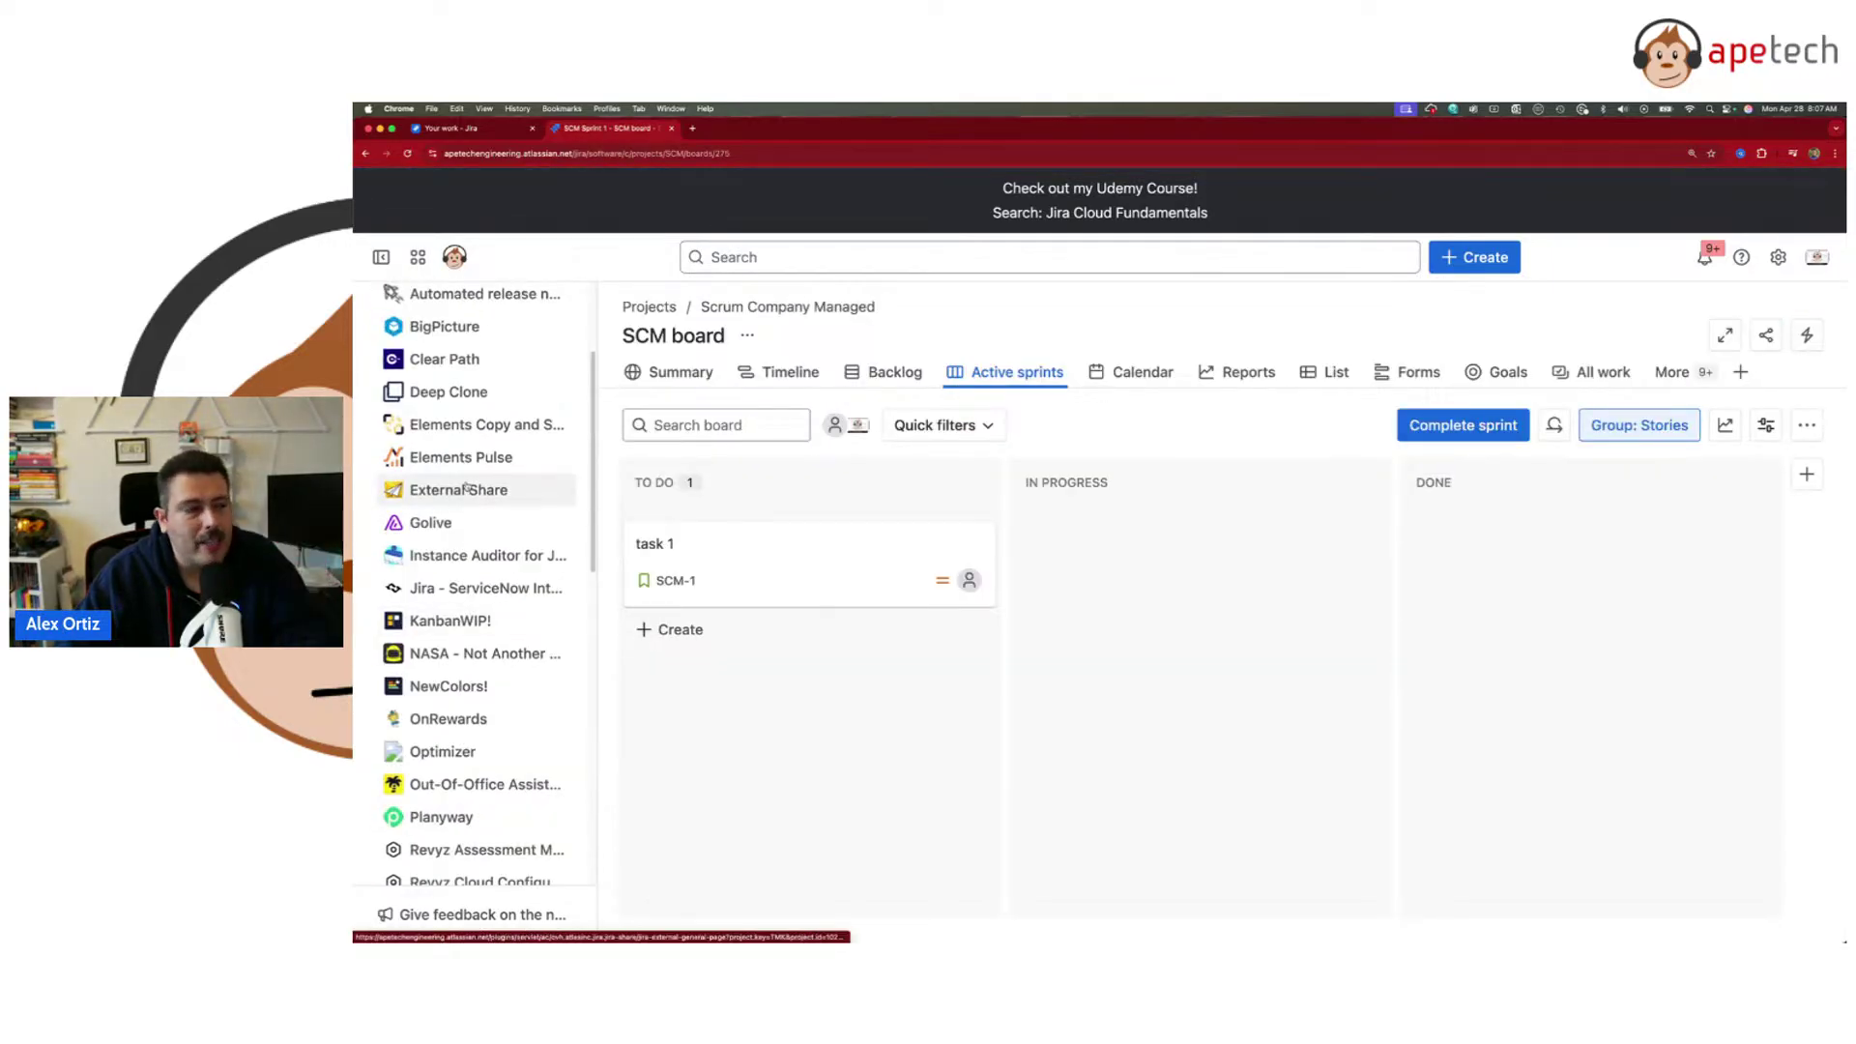
pyautogui.scroll(3, 466, 488)
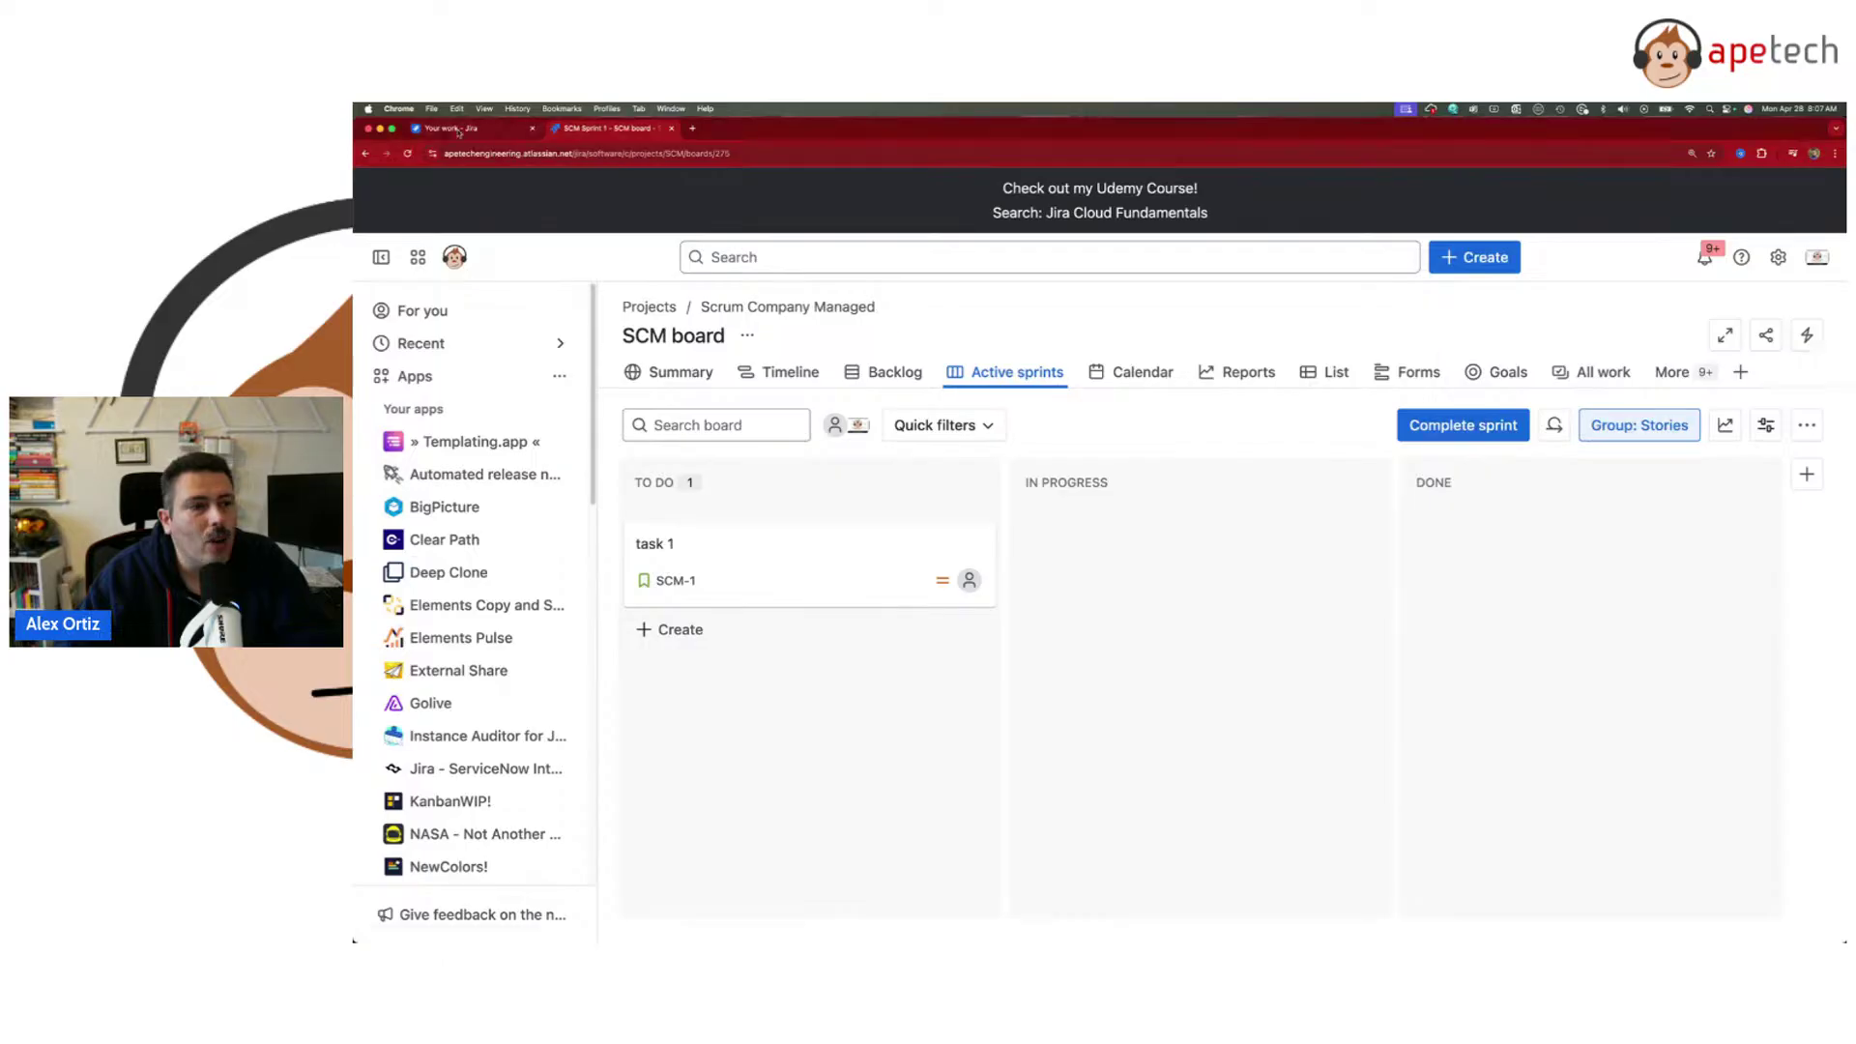
# - Open the Project A Data dashboard on the old-navigation site
pyautogui.click(459, 129)
pyautogui.click(775, 307)
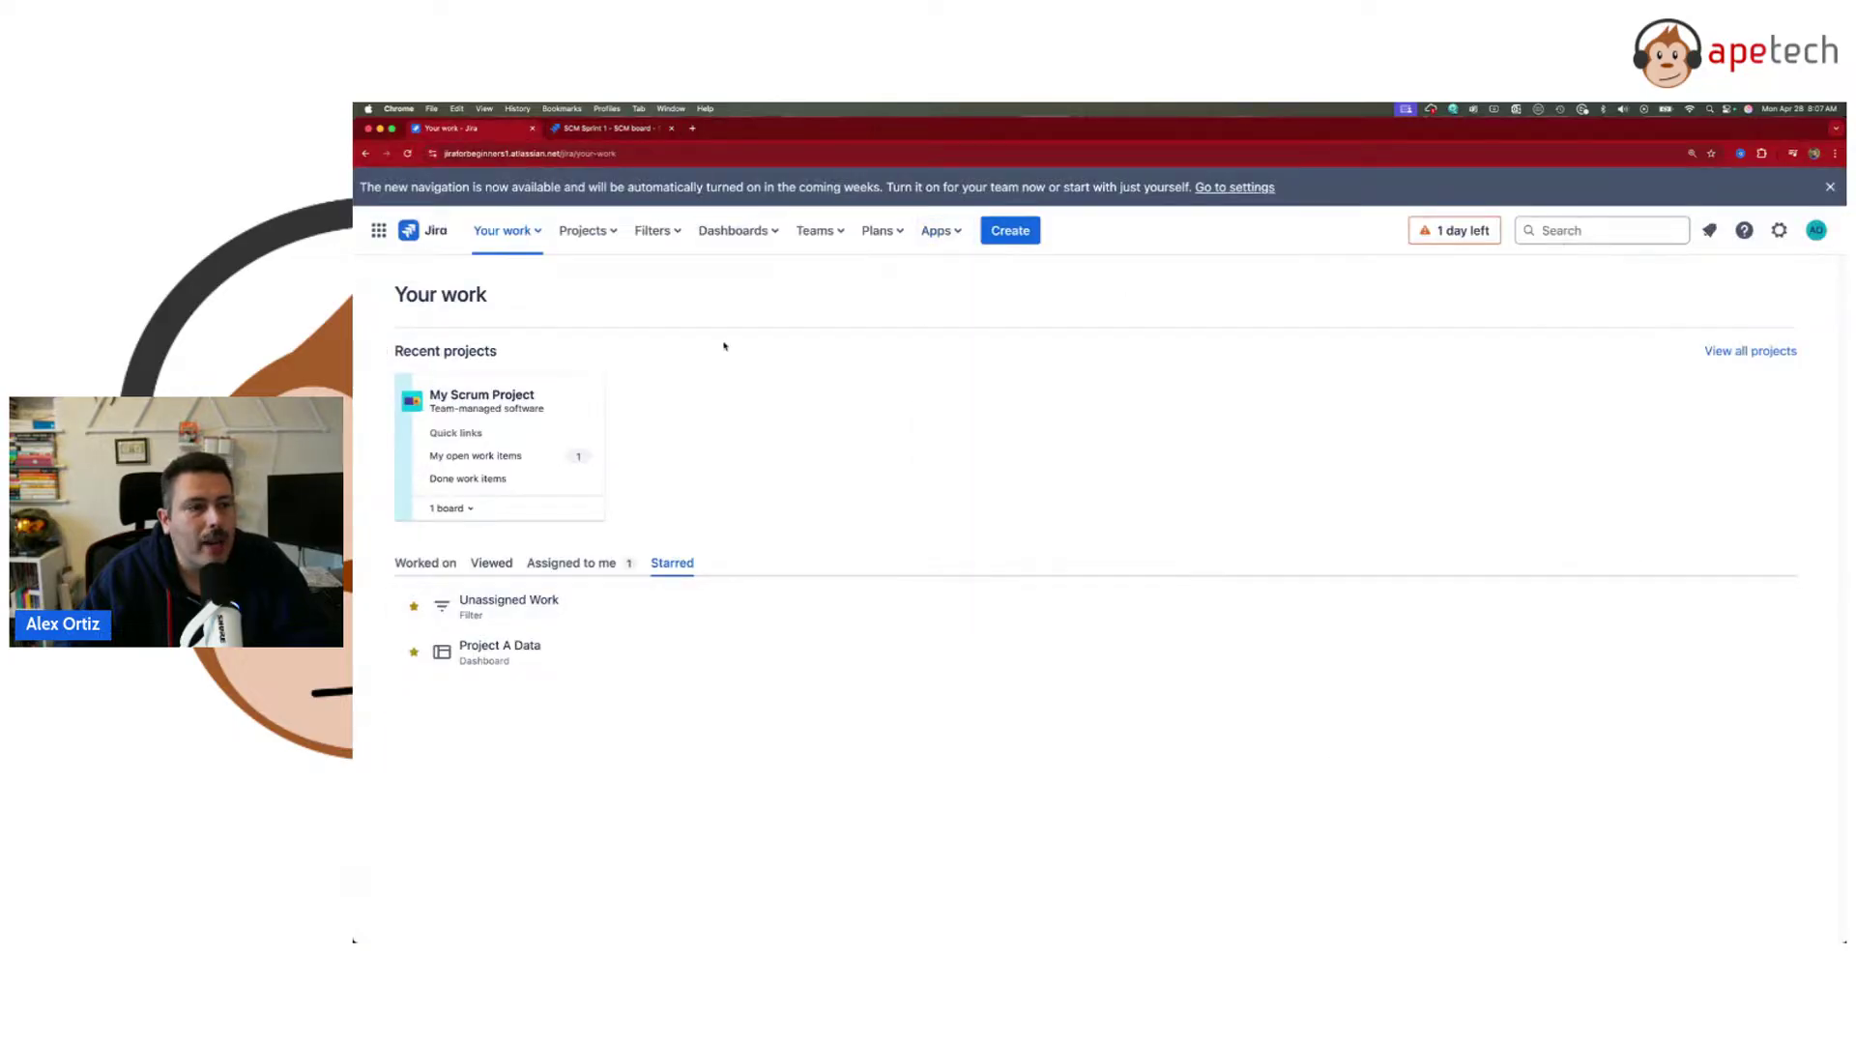
pyautogui.click(737, 230)
pyautogui.click(1268, 675)
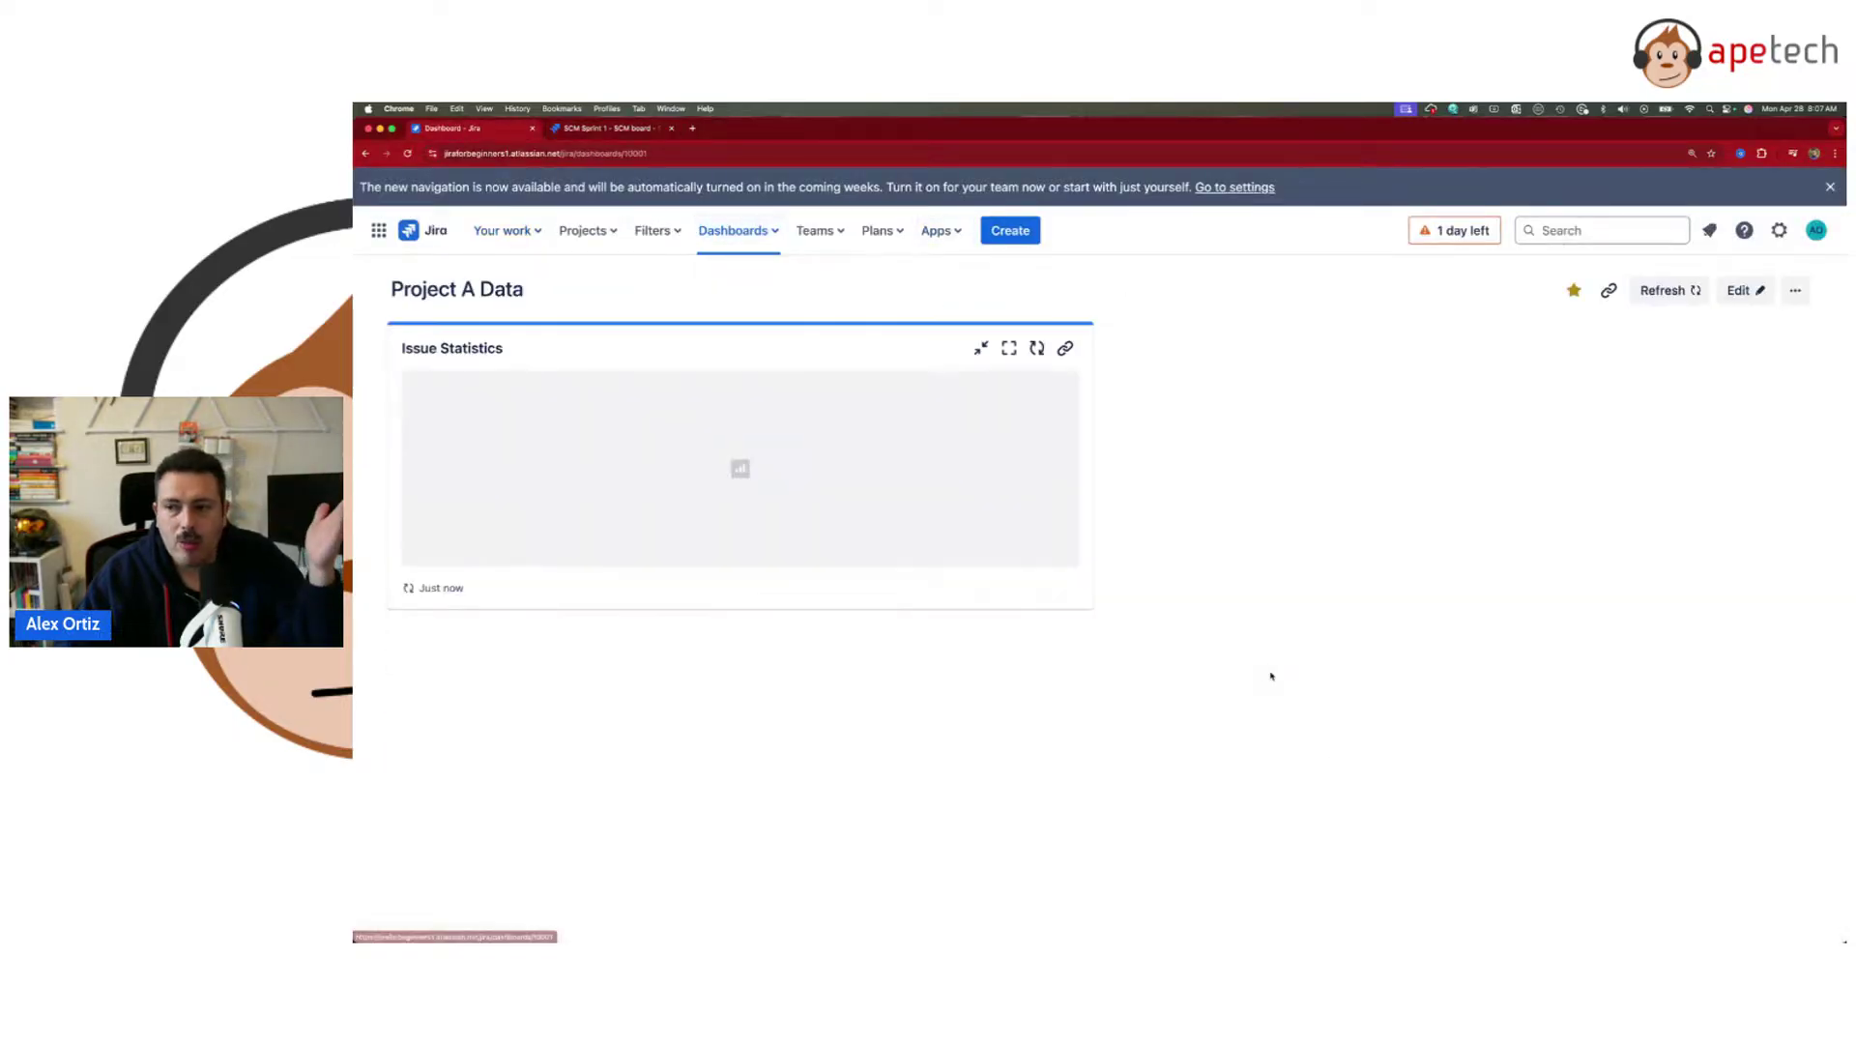
# - Return to the new-navigation site and expand its Filters, Apps and Projects sections
pyautogui.click(625, 133)
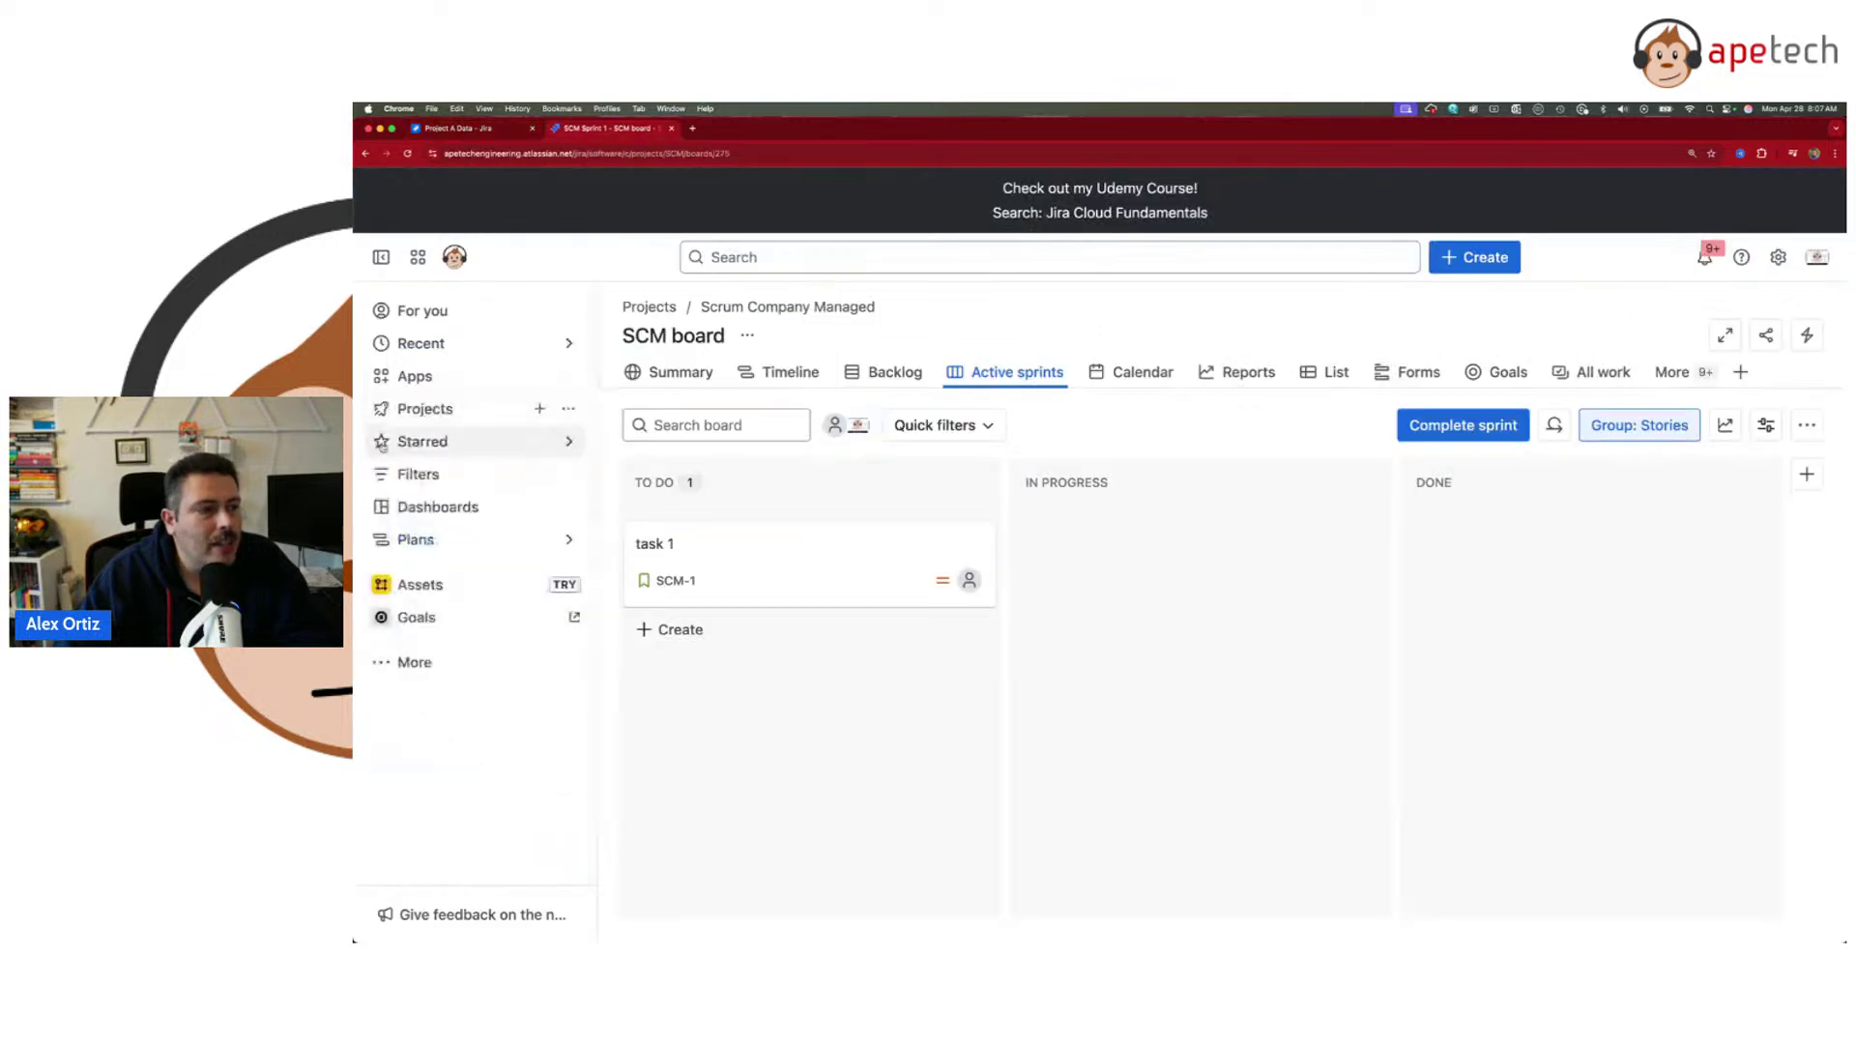
pyautogui.click(388, 479)
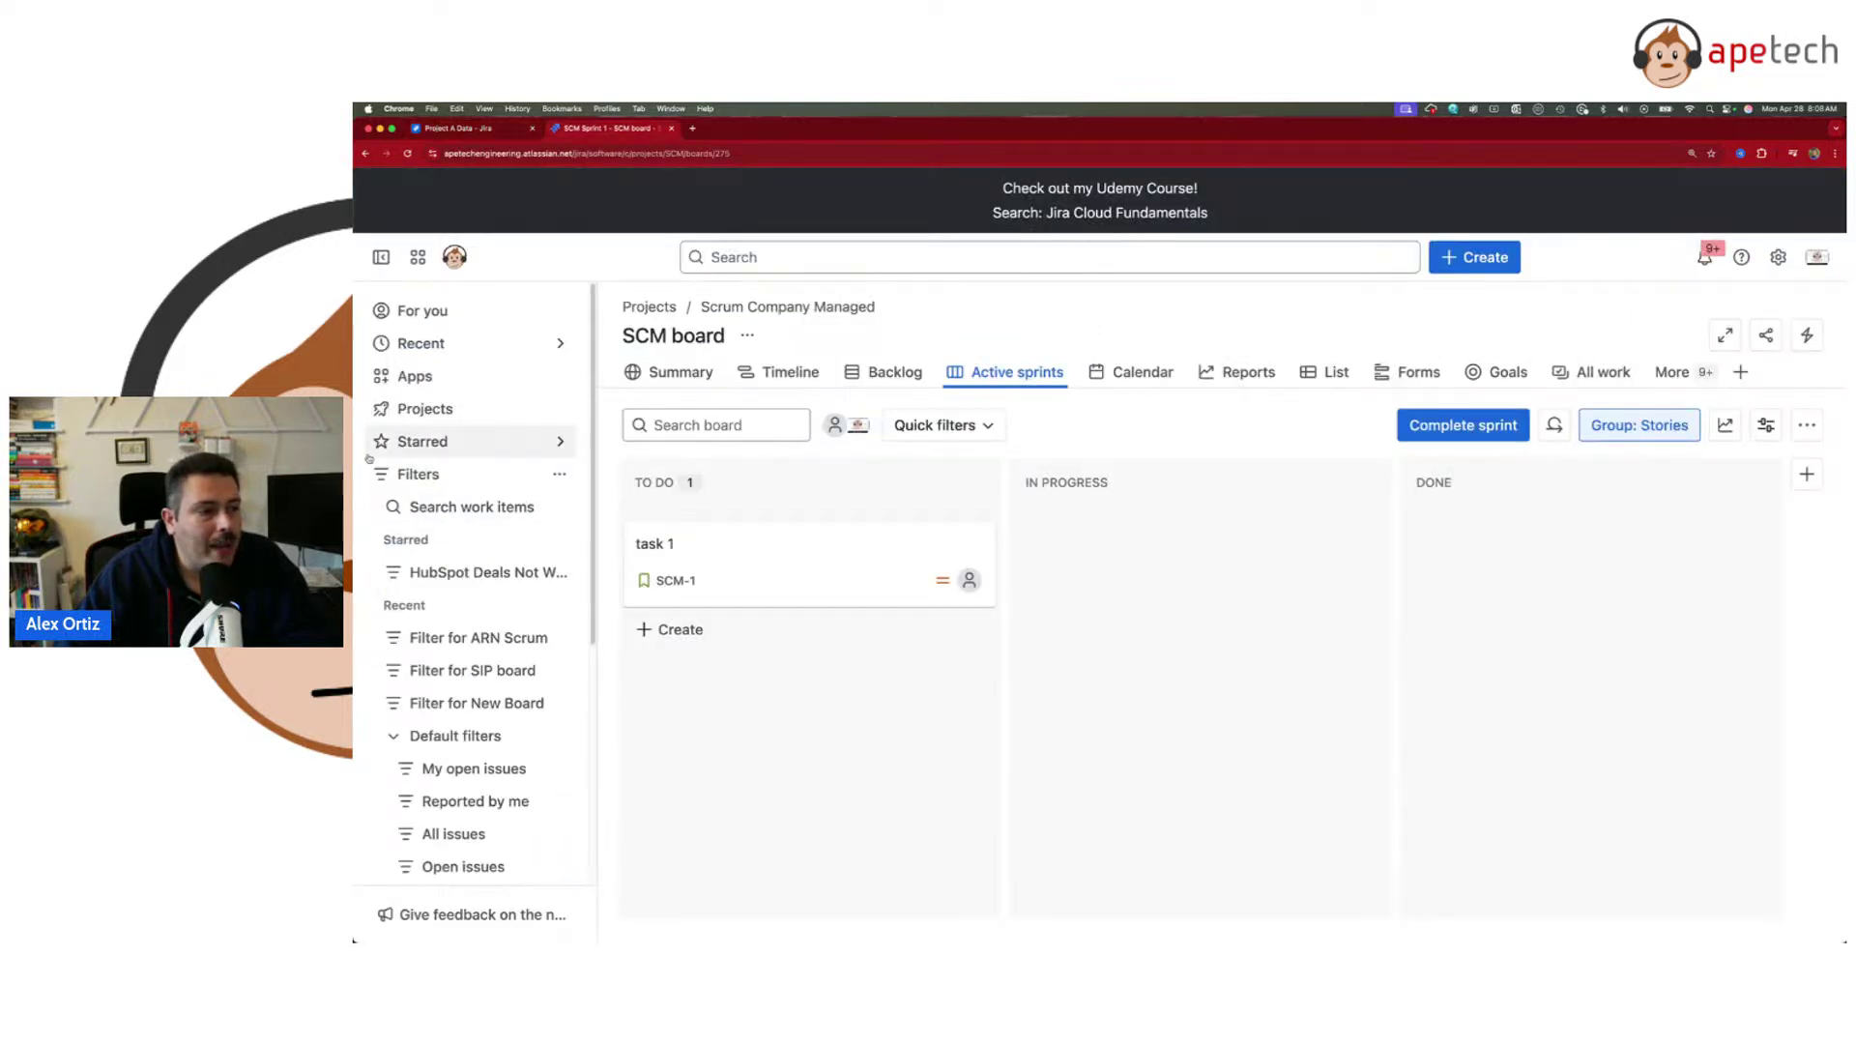
pyautogui.click(415, 376)
pyautogui.scroll(-15, 379, 441)
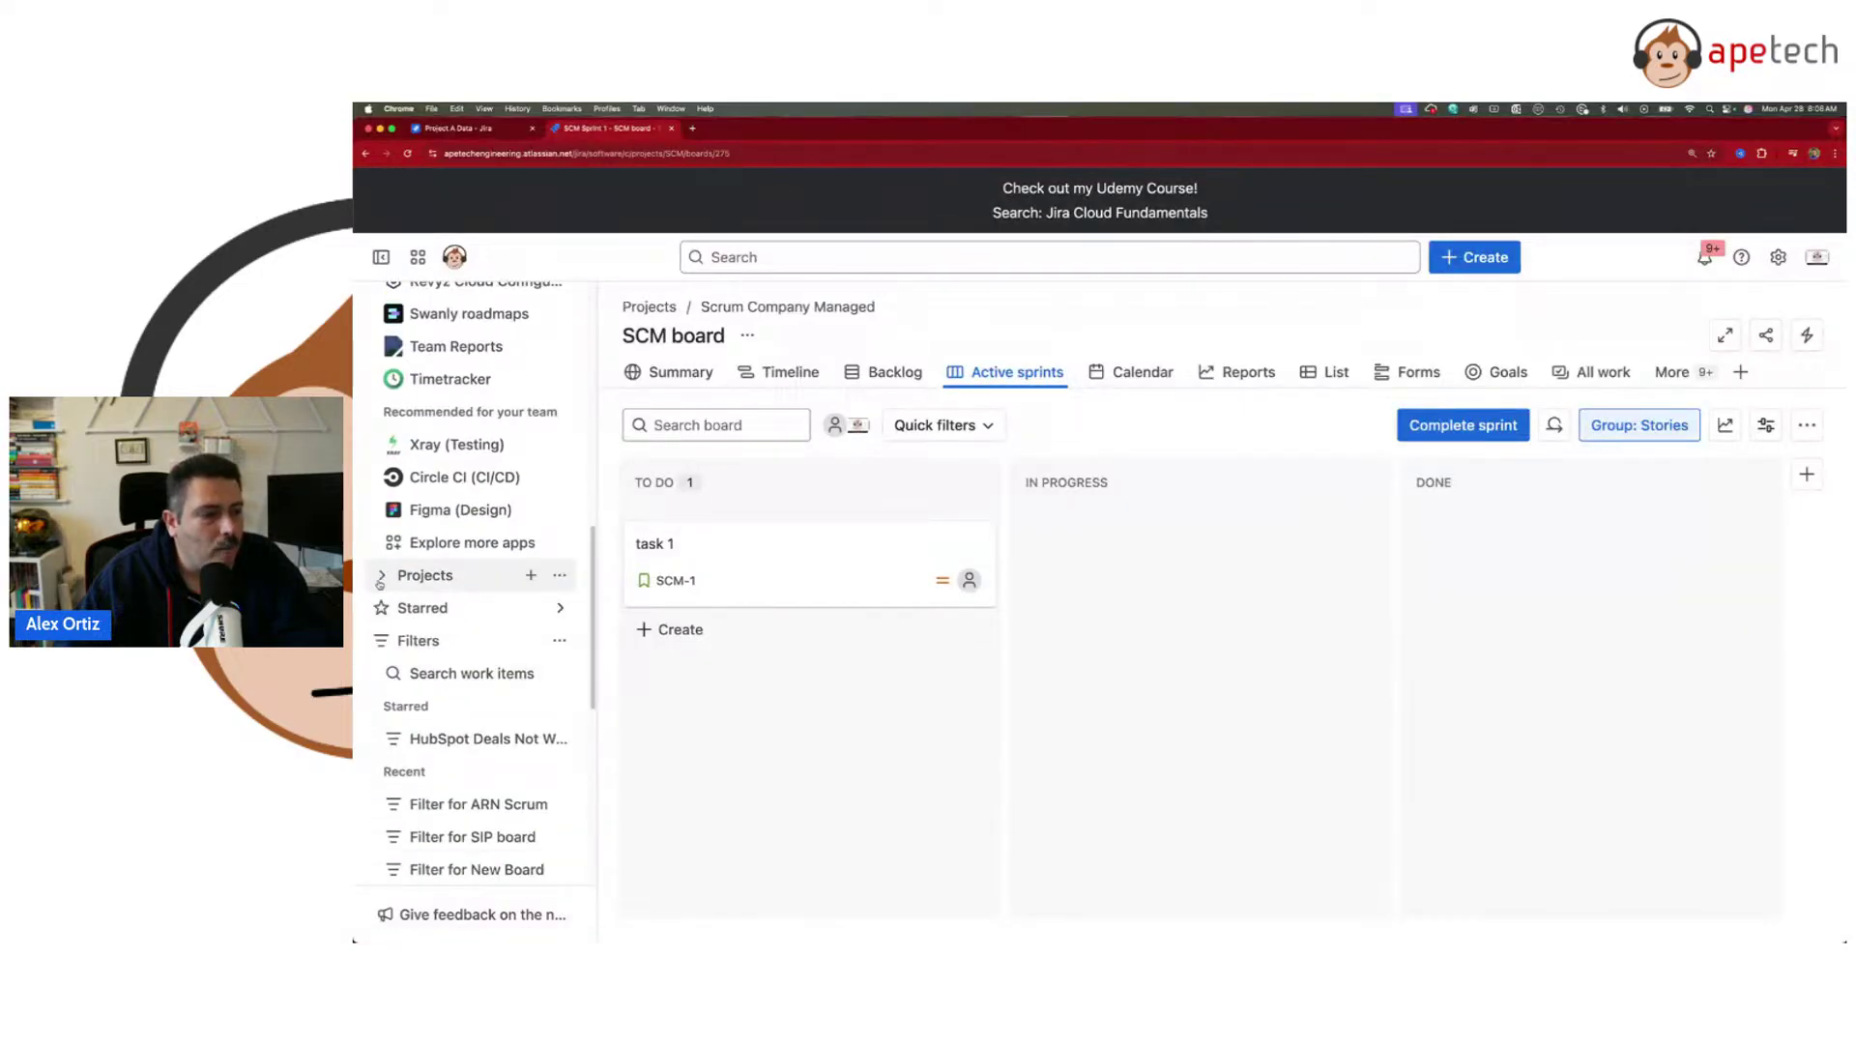
pyautogui.click(426, 576)
pyautogui.scroll(-8, 416, 580)
pyautogui.scroll(-5, 415, 584)
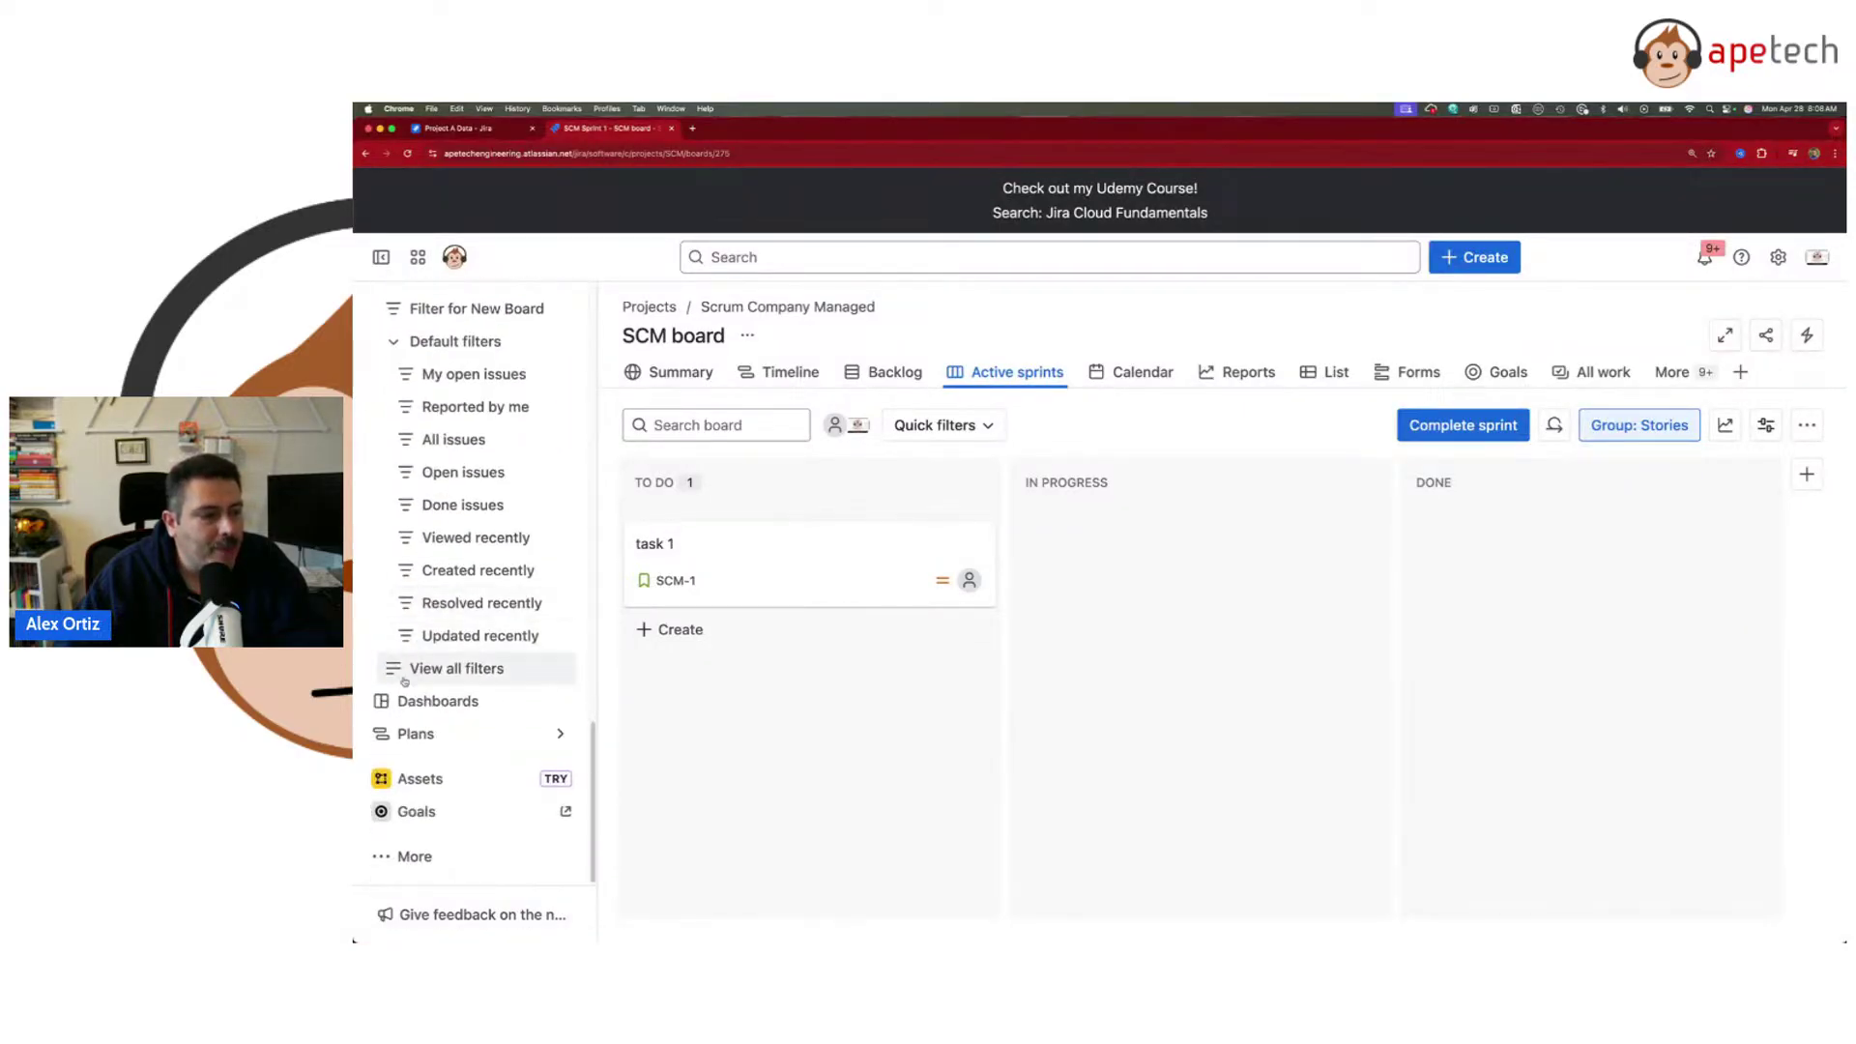
# - Expand the Dashboards section, open the starred HubSpot Data dashboard and return to the start of the navigation list
pyautogui.click(430, 697)
pyautogui.scroll(-3, 435, 701)
pyautogui.scroll(1, 430, 715)
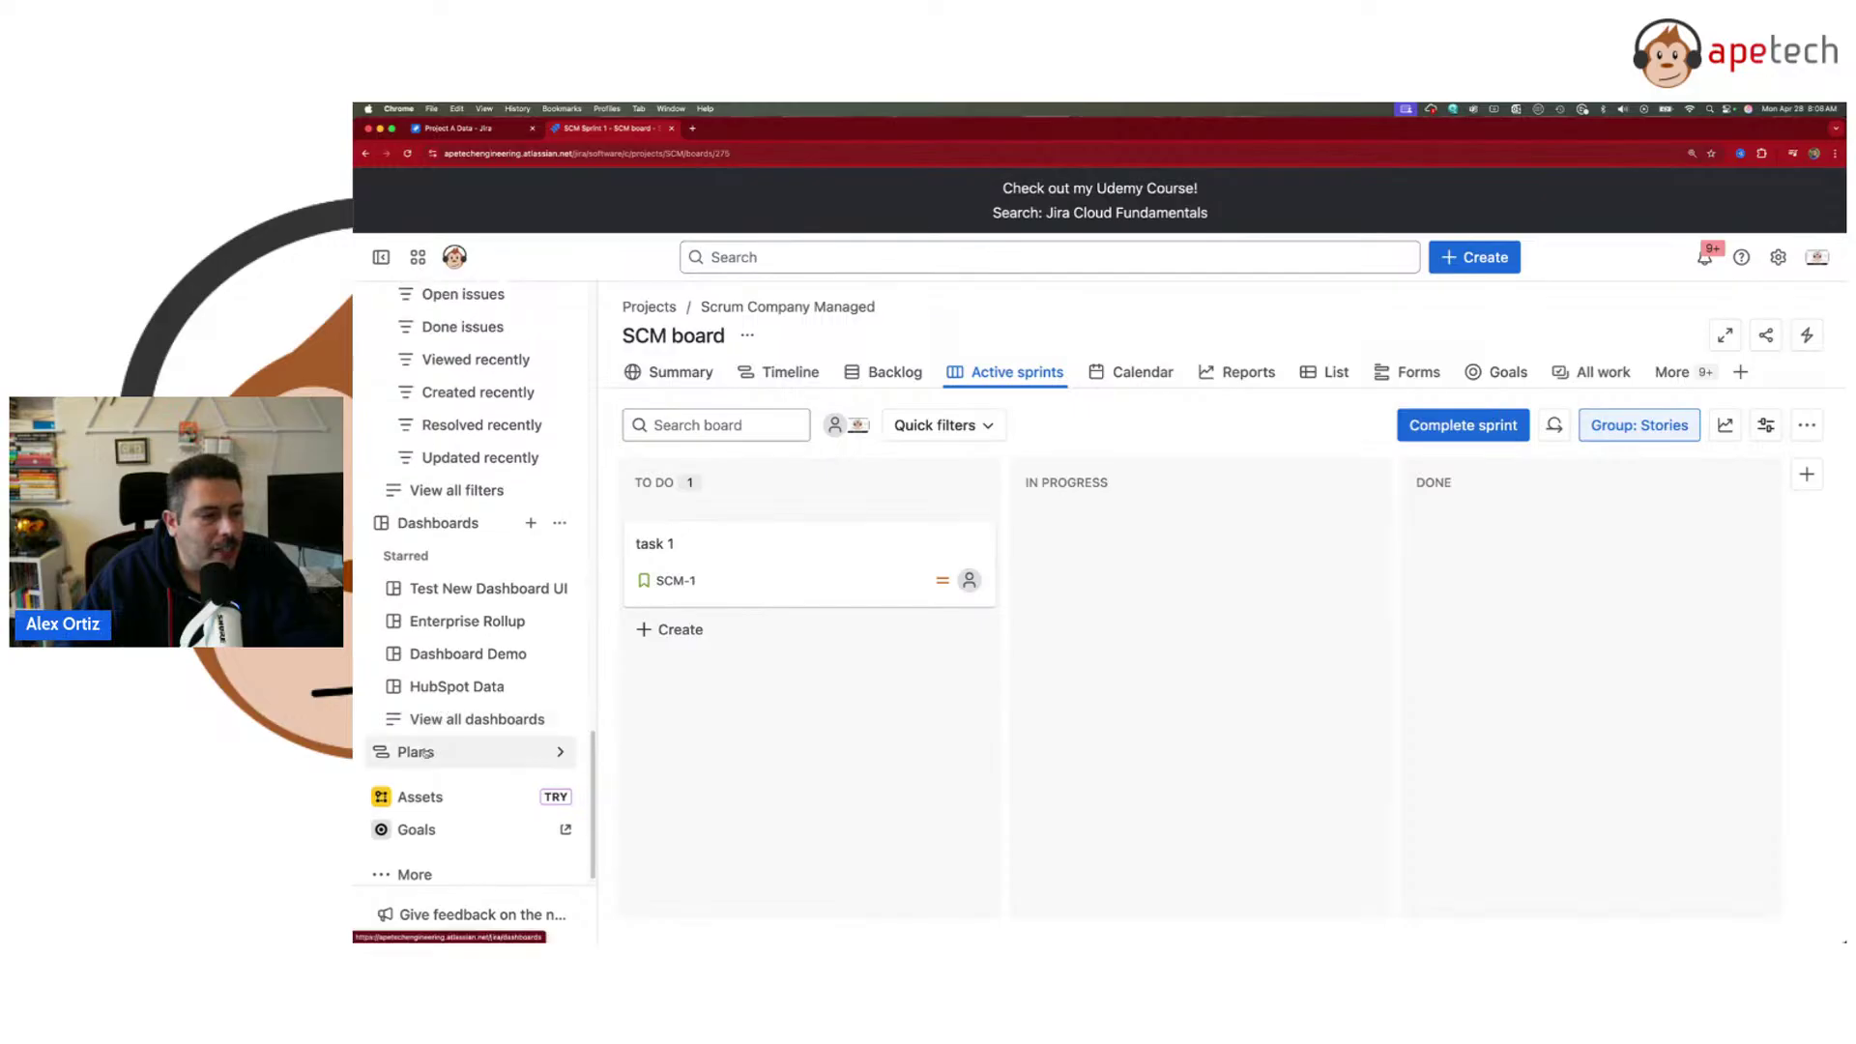
pyautogui.click(440, 688)
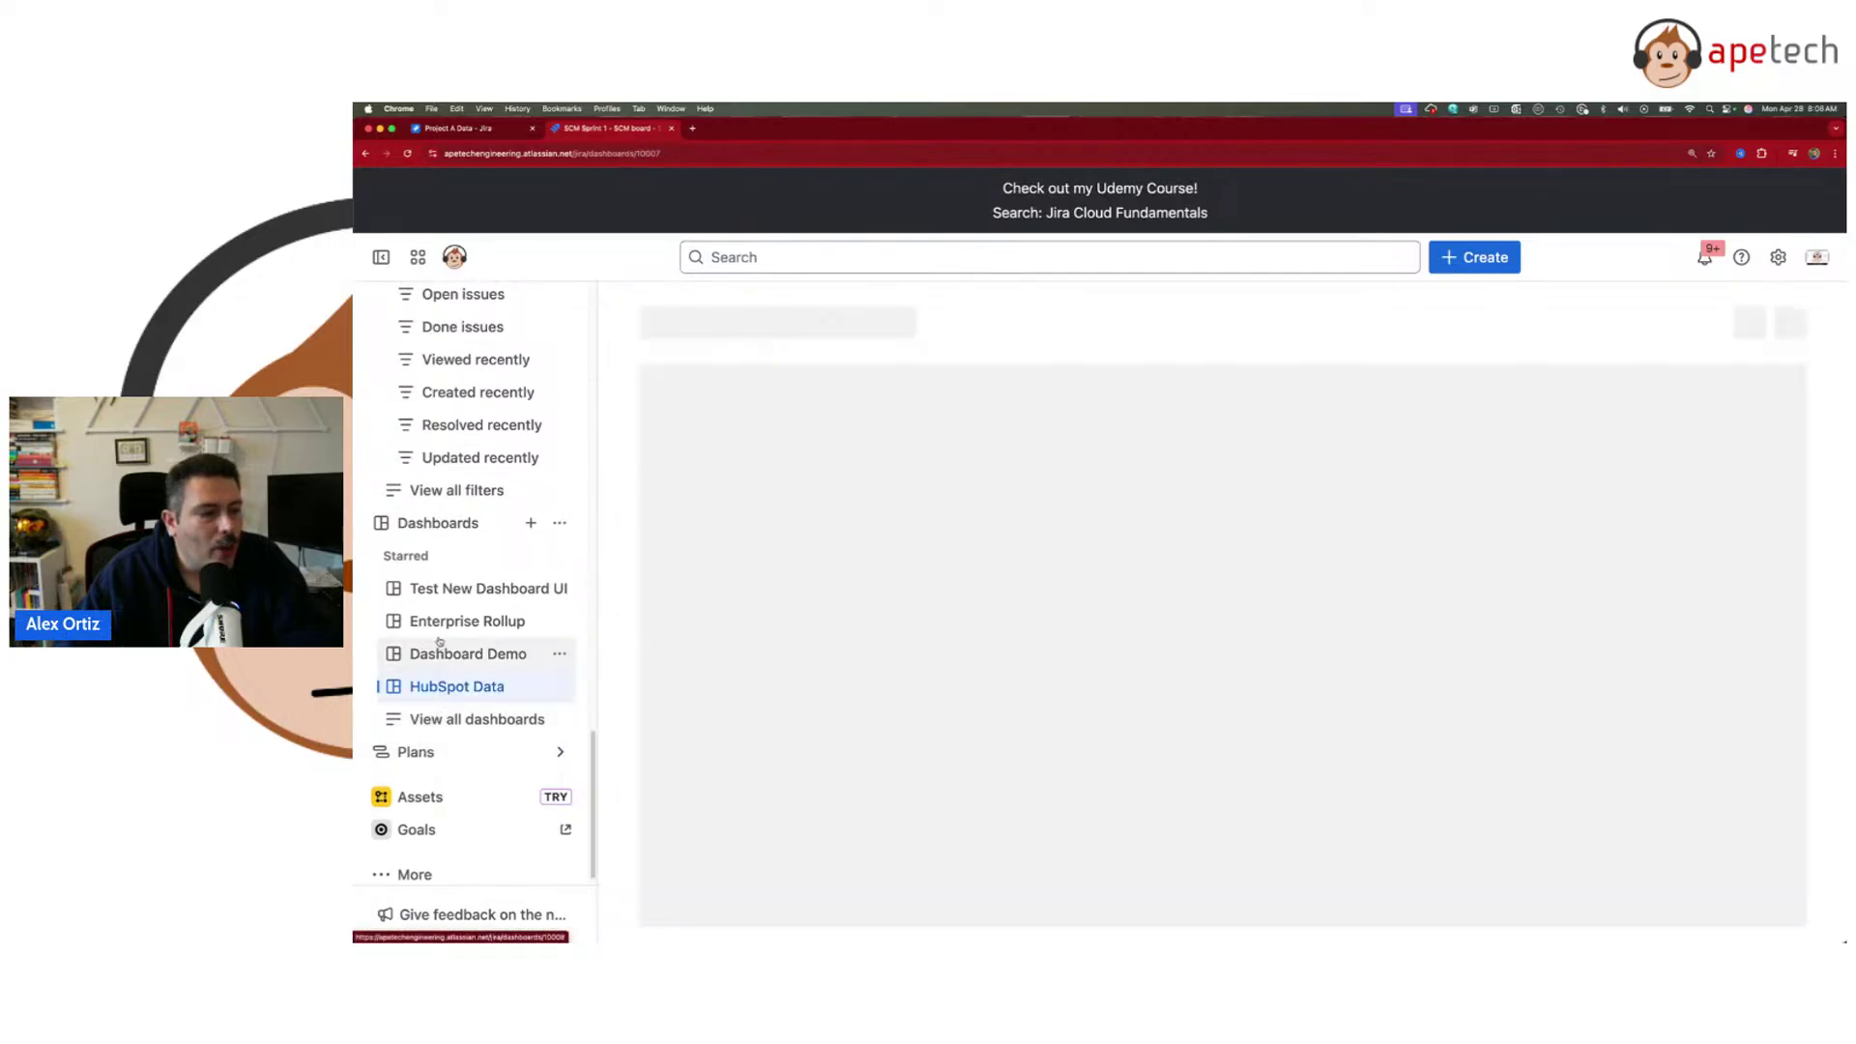
pyautogui.scroll(10, 440, 628)
pyautogui.scroll(10, 439, 607)
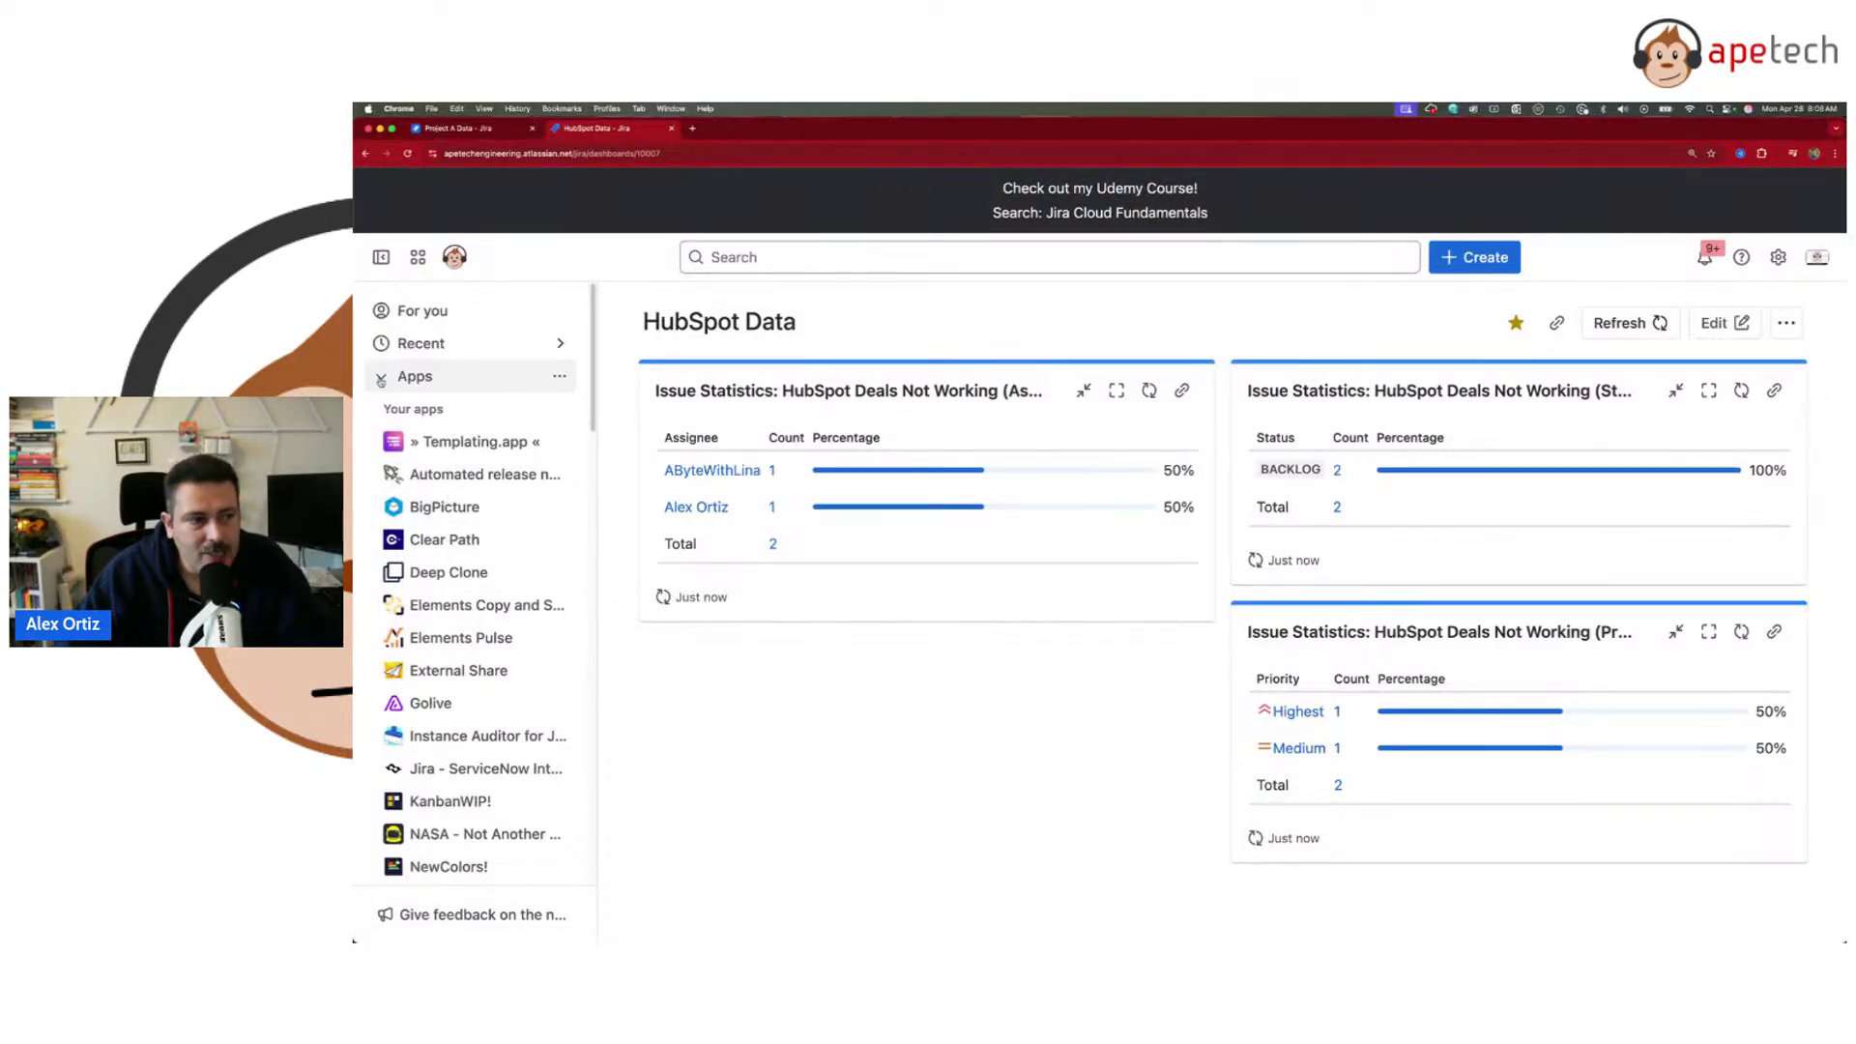
# - Recheck the Apps list on the old-navigation site against the expanded Apps section on the new-navigation site
pyautogui.click(454, 128)
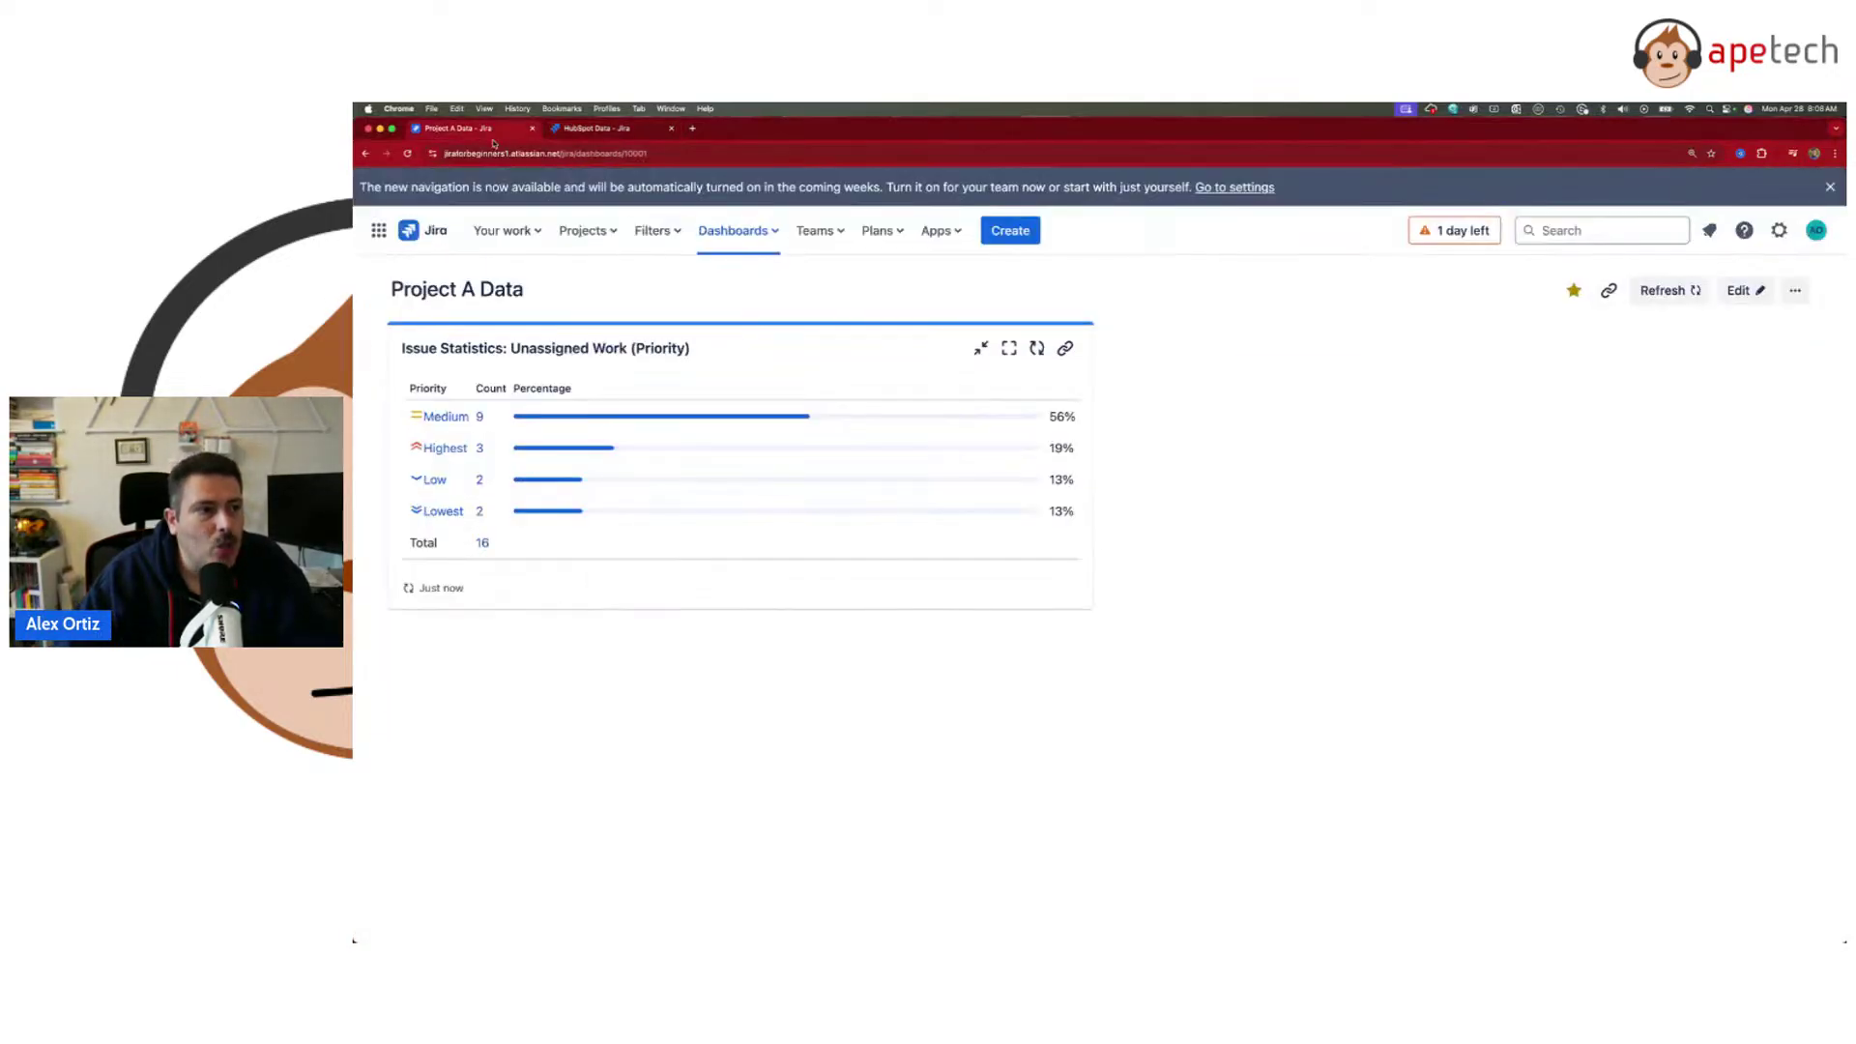
pyautogui.click(954, 231)
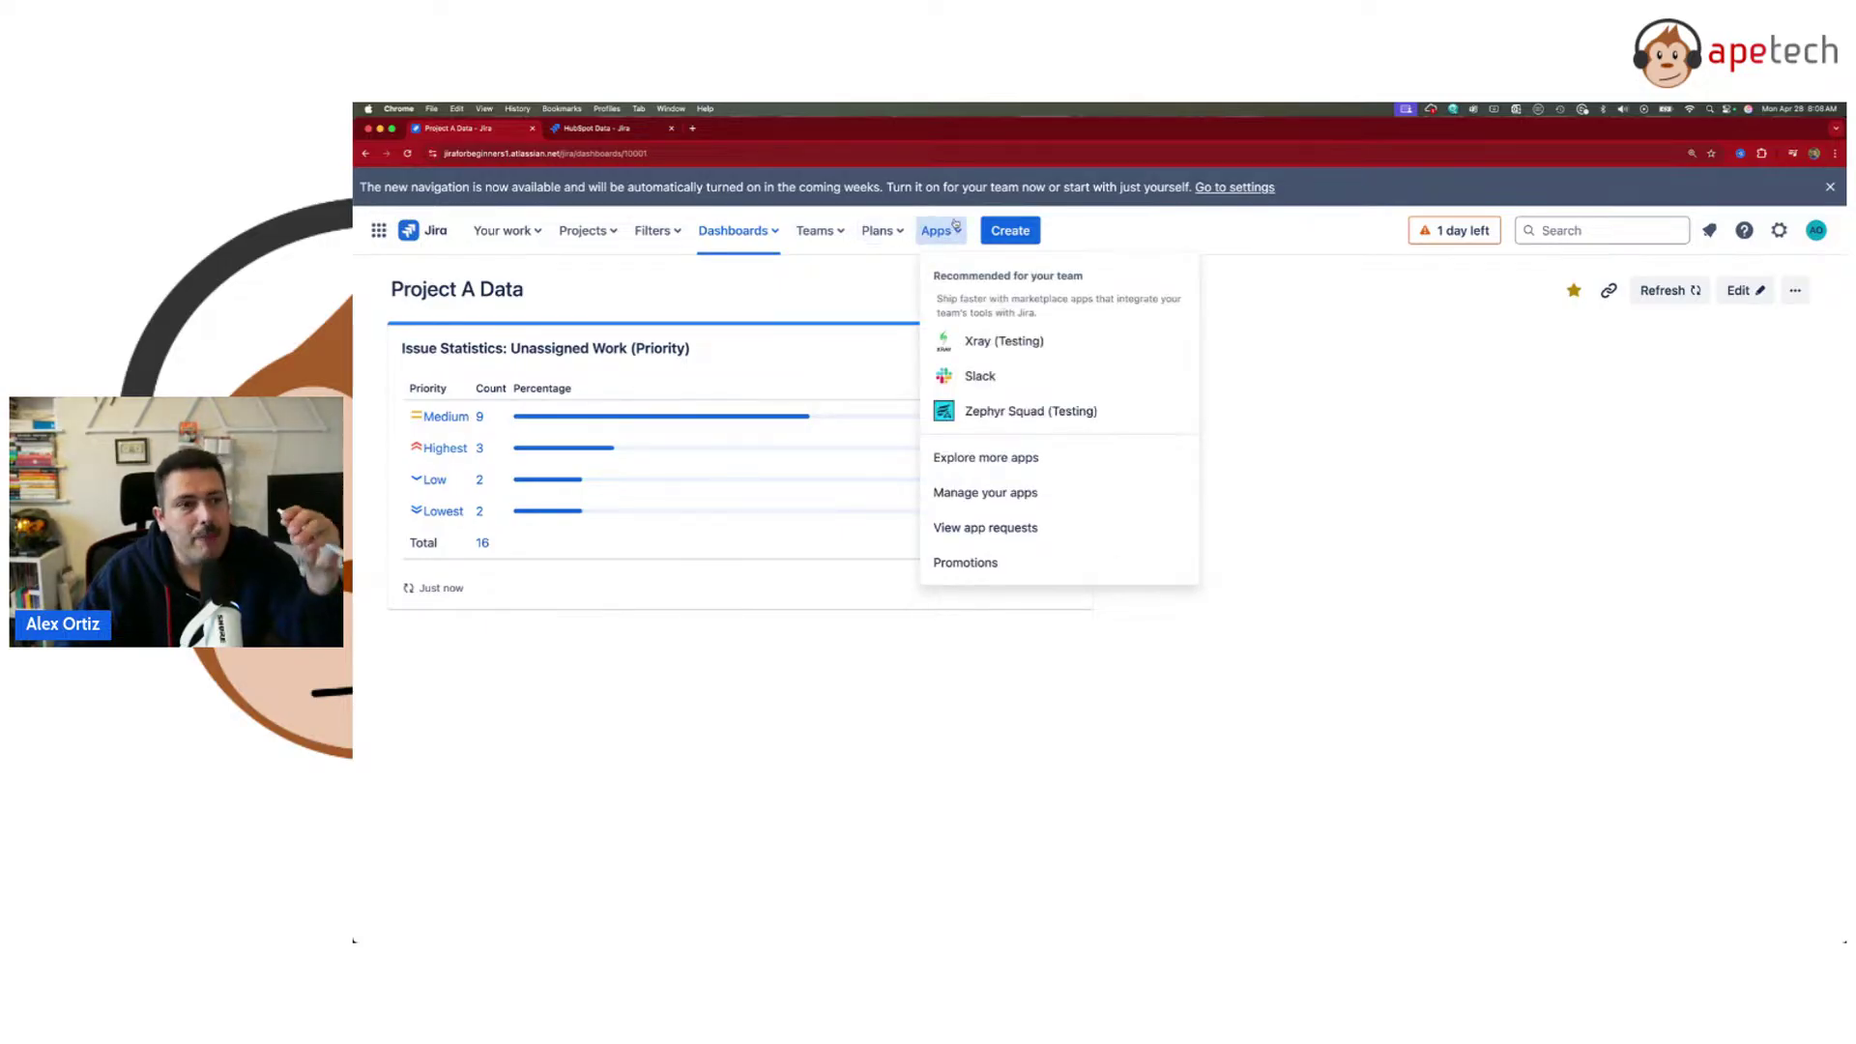
pyautogui.click(601, 132)
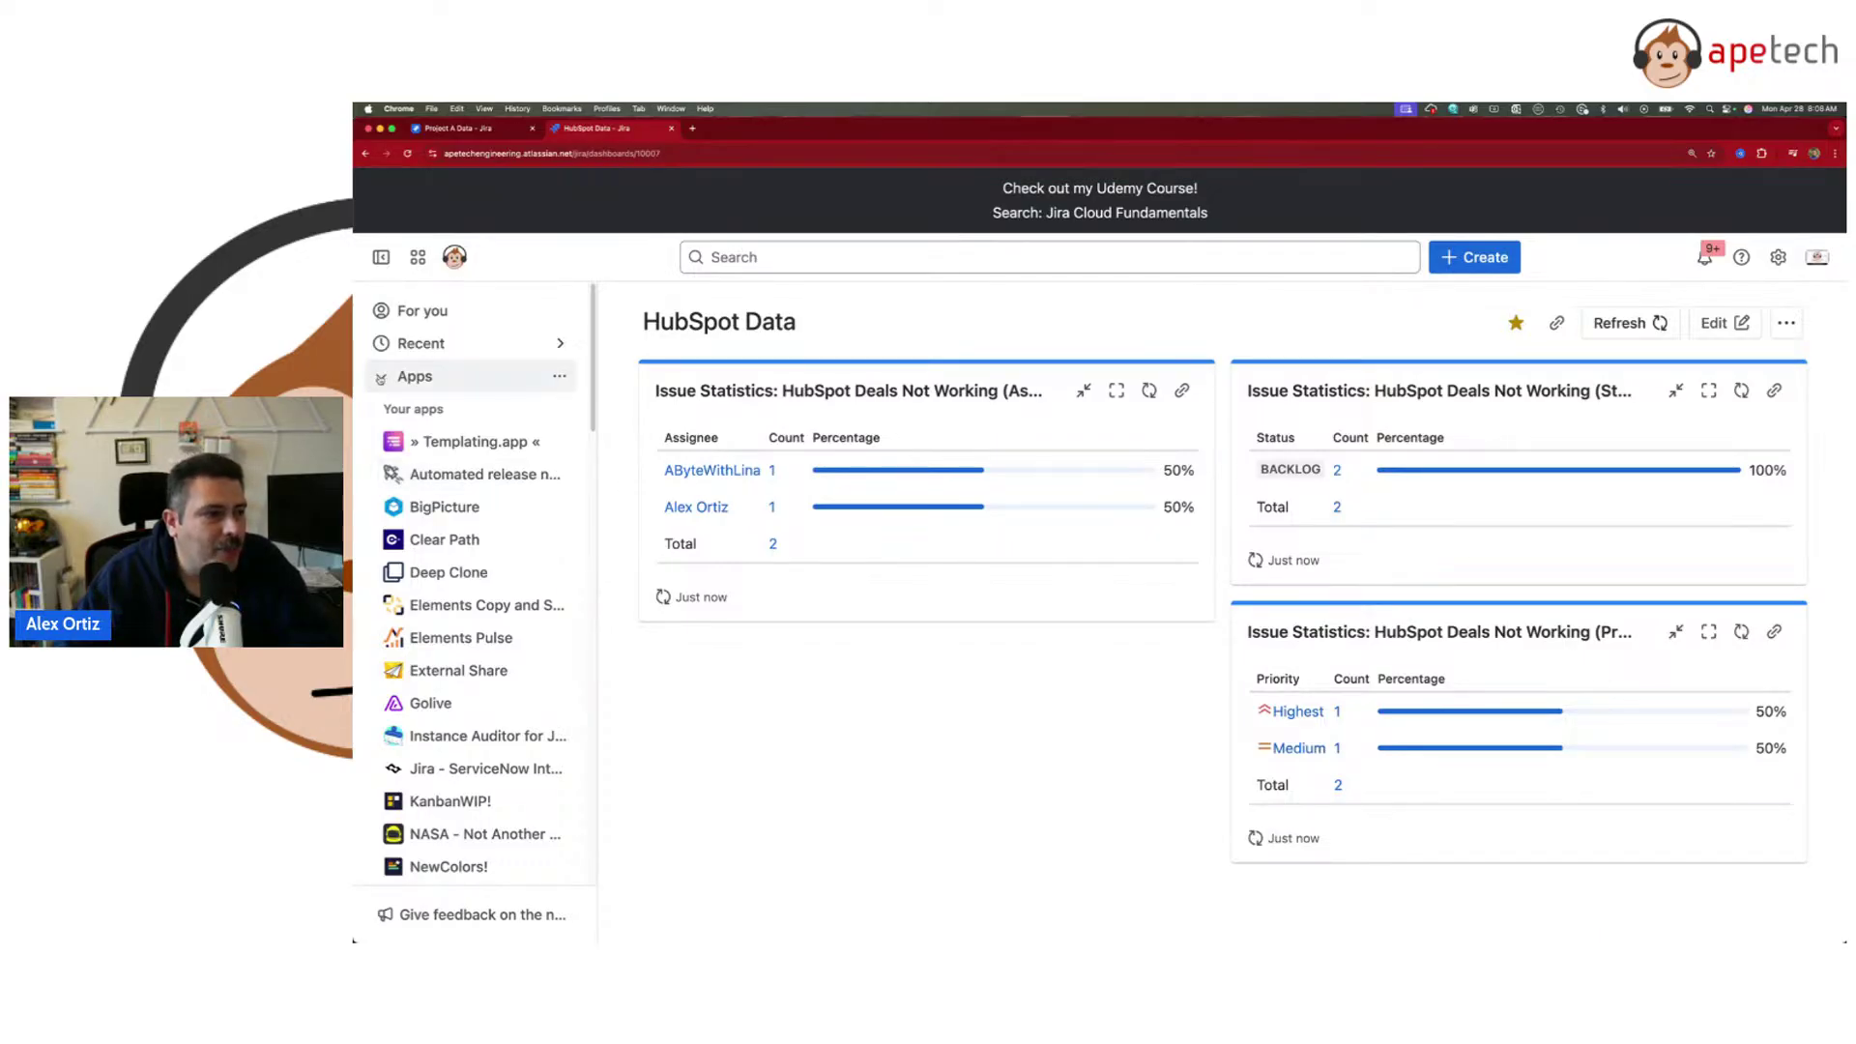
# - Collapse the Apps section and compare the old-navigation site's Projects list with the Projects section in the new sidebar
pyautogui.click(379, 378)
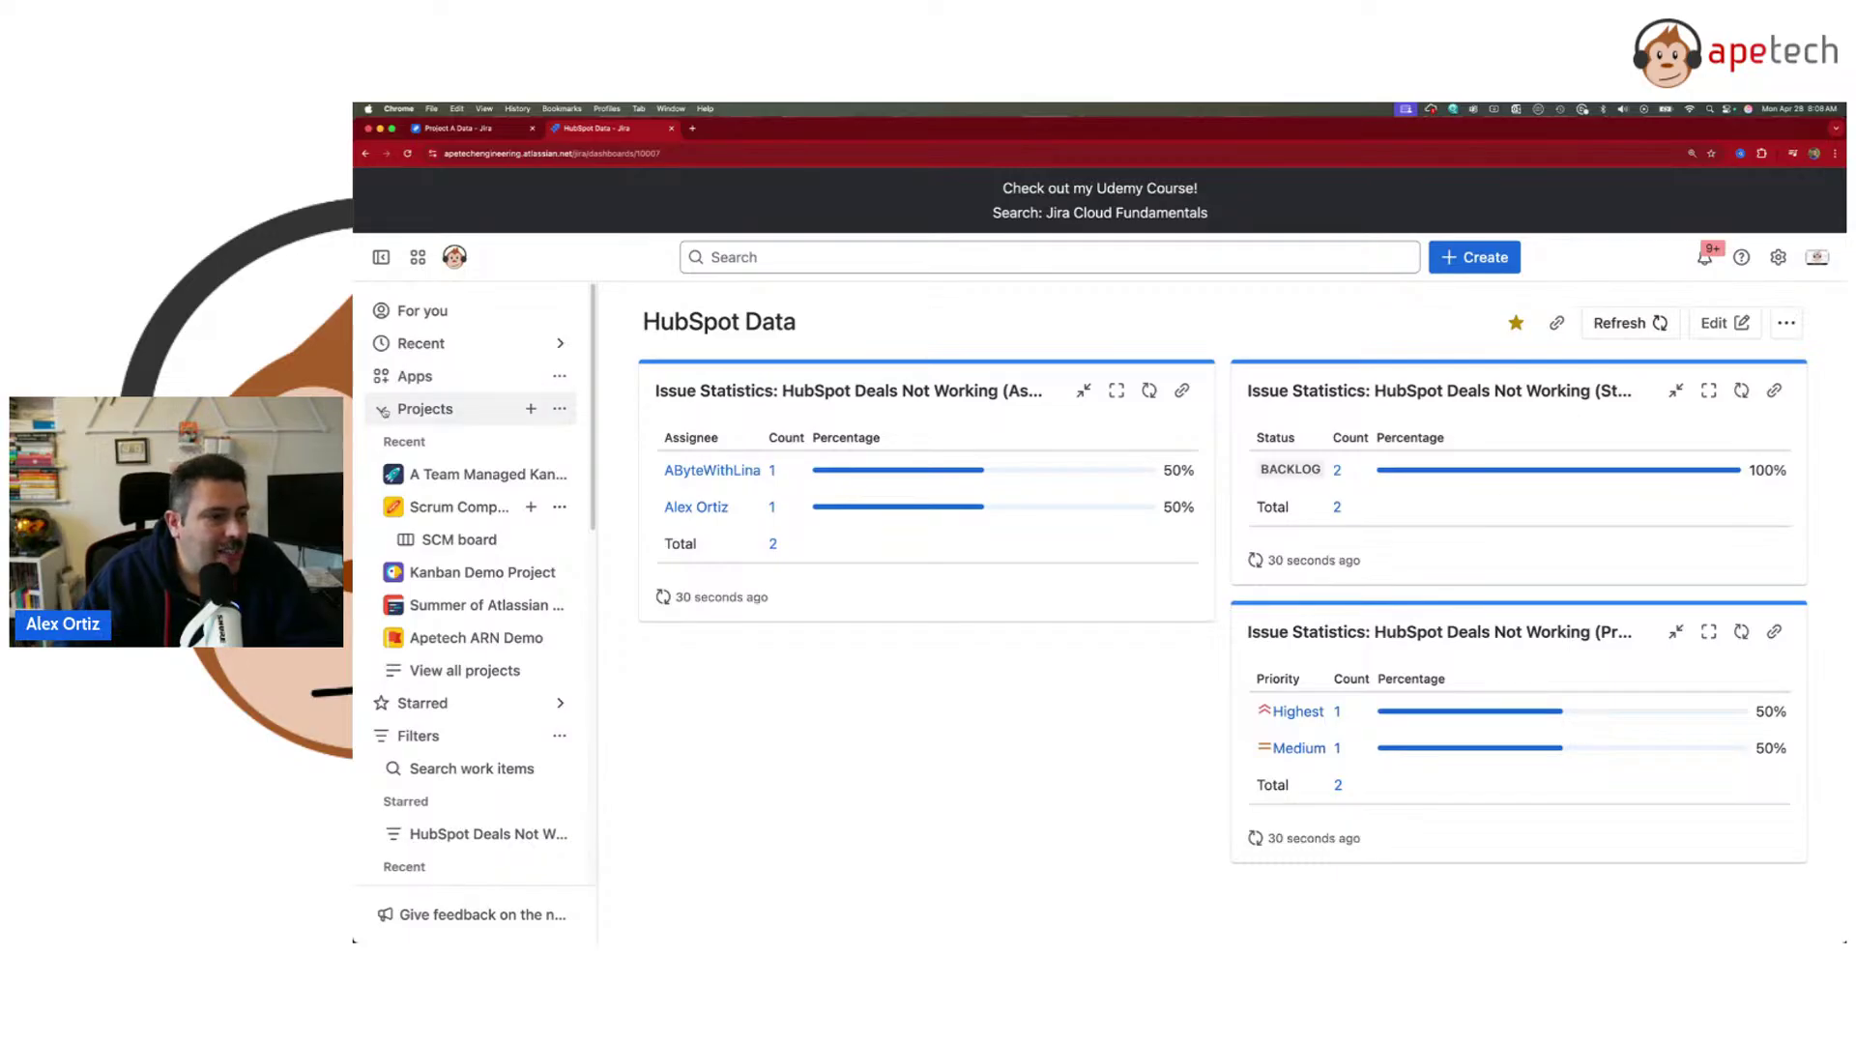
pyautogui.click(490, 134)
pyautogui.click(568, 230)
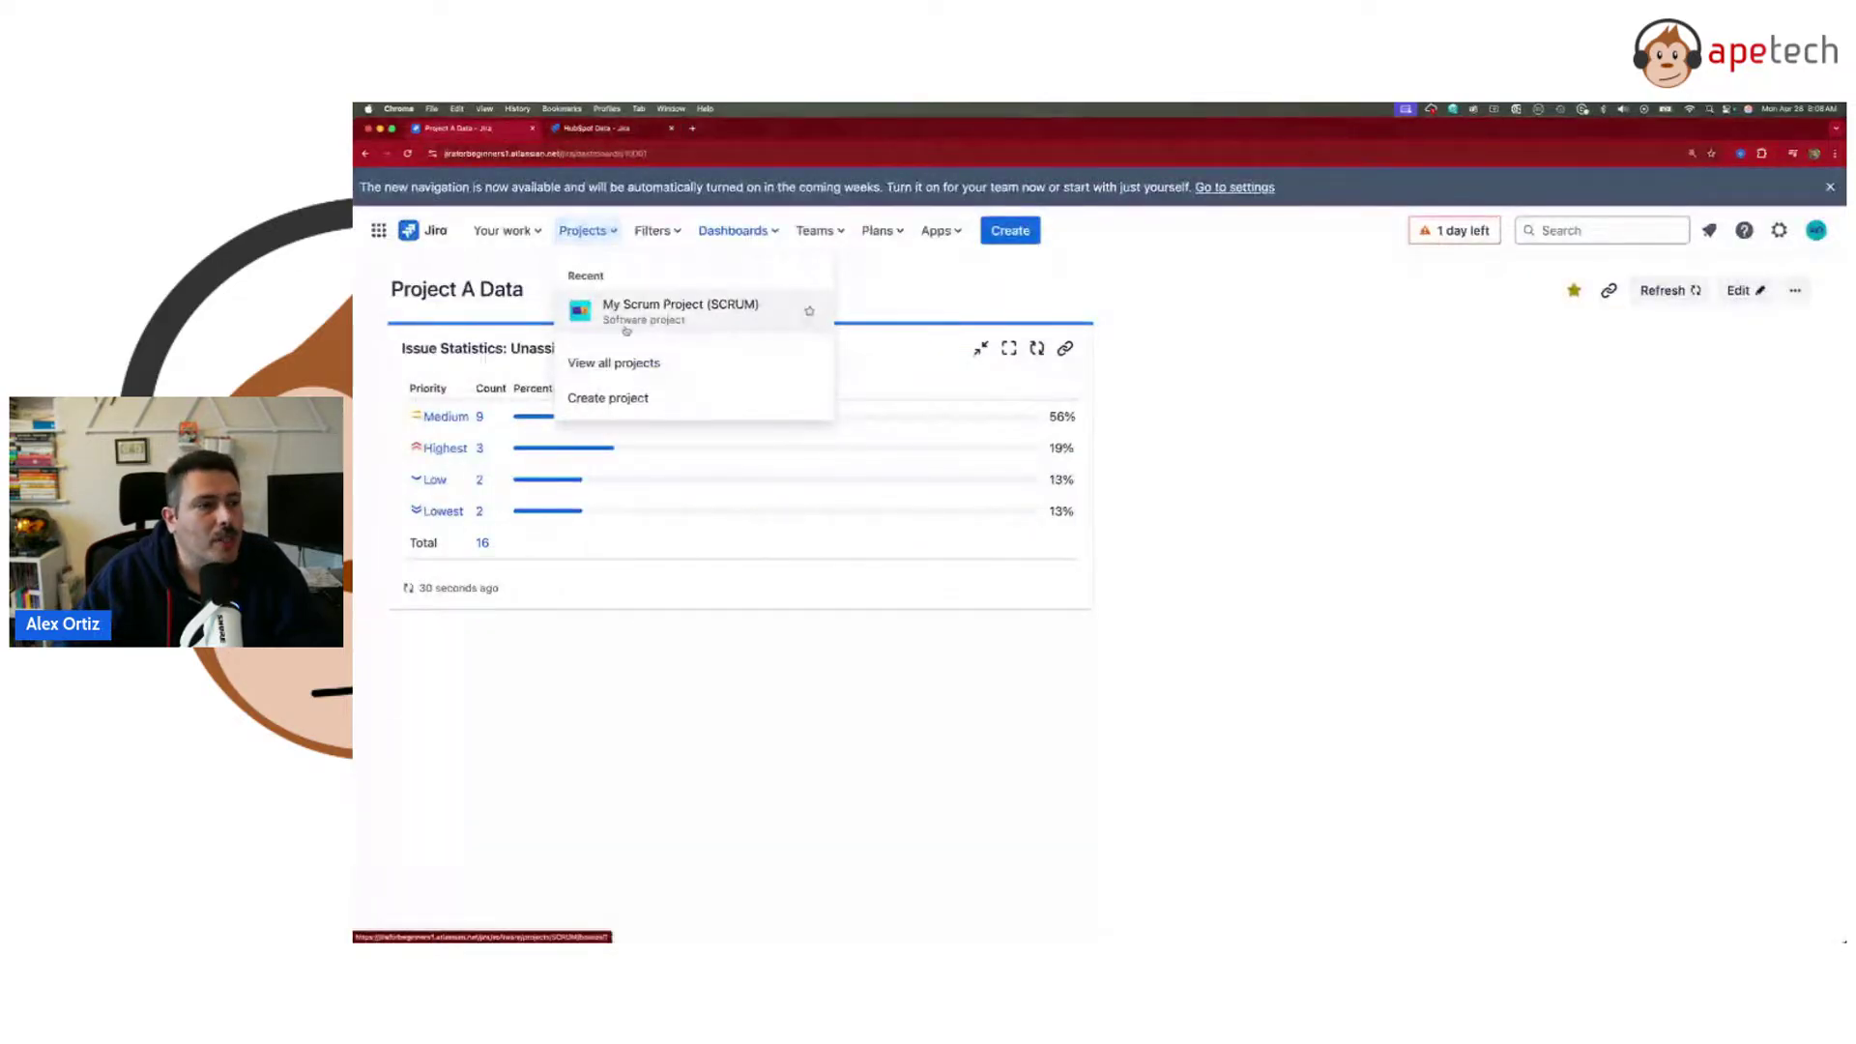
pyautogui.click(620, 135)
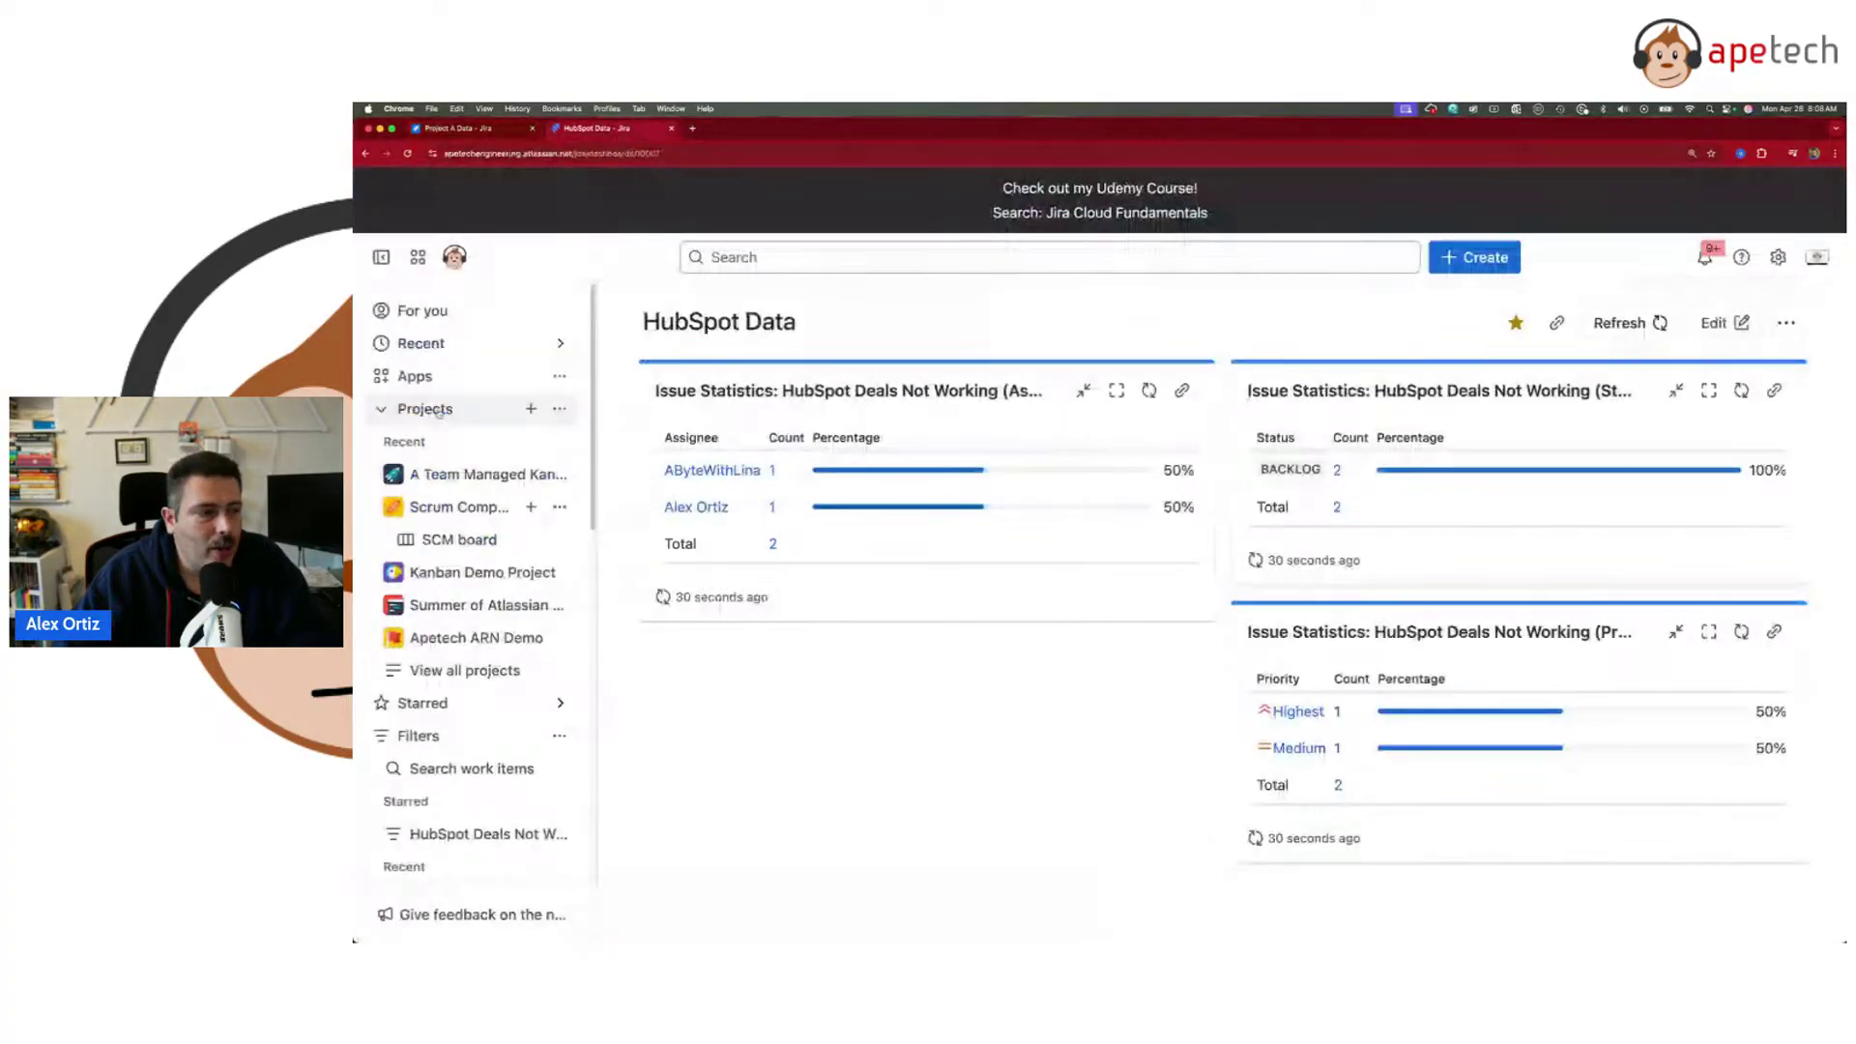
# - Compare the option for creating a project on the old-navigation site with the one beside Projects in the new sidebar
pyautogui.click(453, 129)
pyautogui.click(585, 230)
pyautogui.click(609, 397)
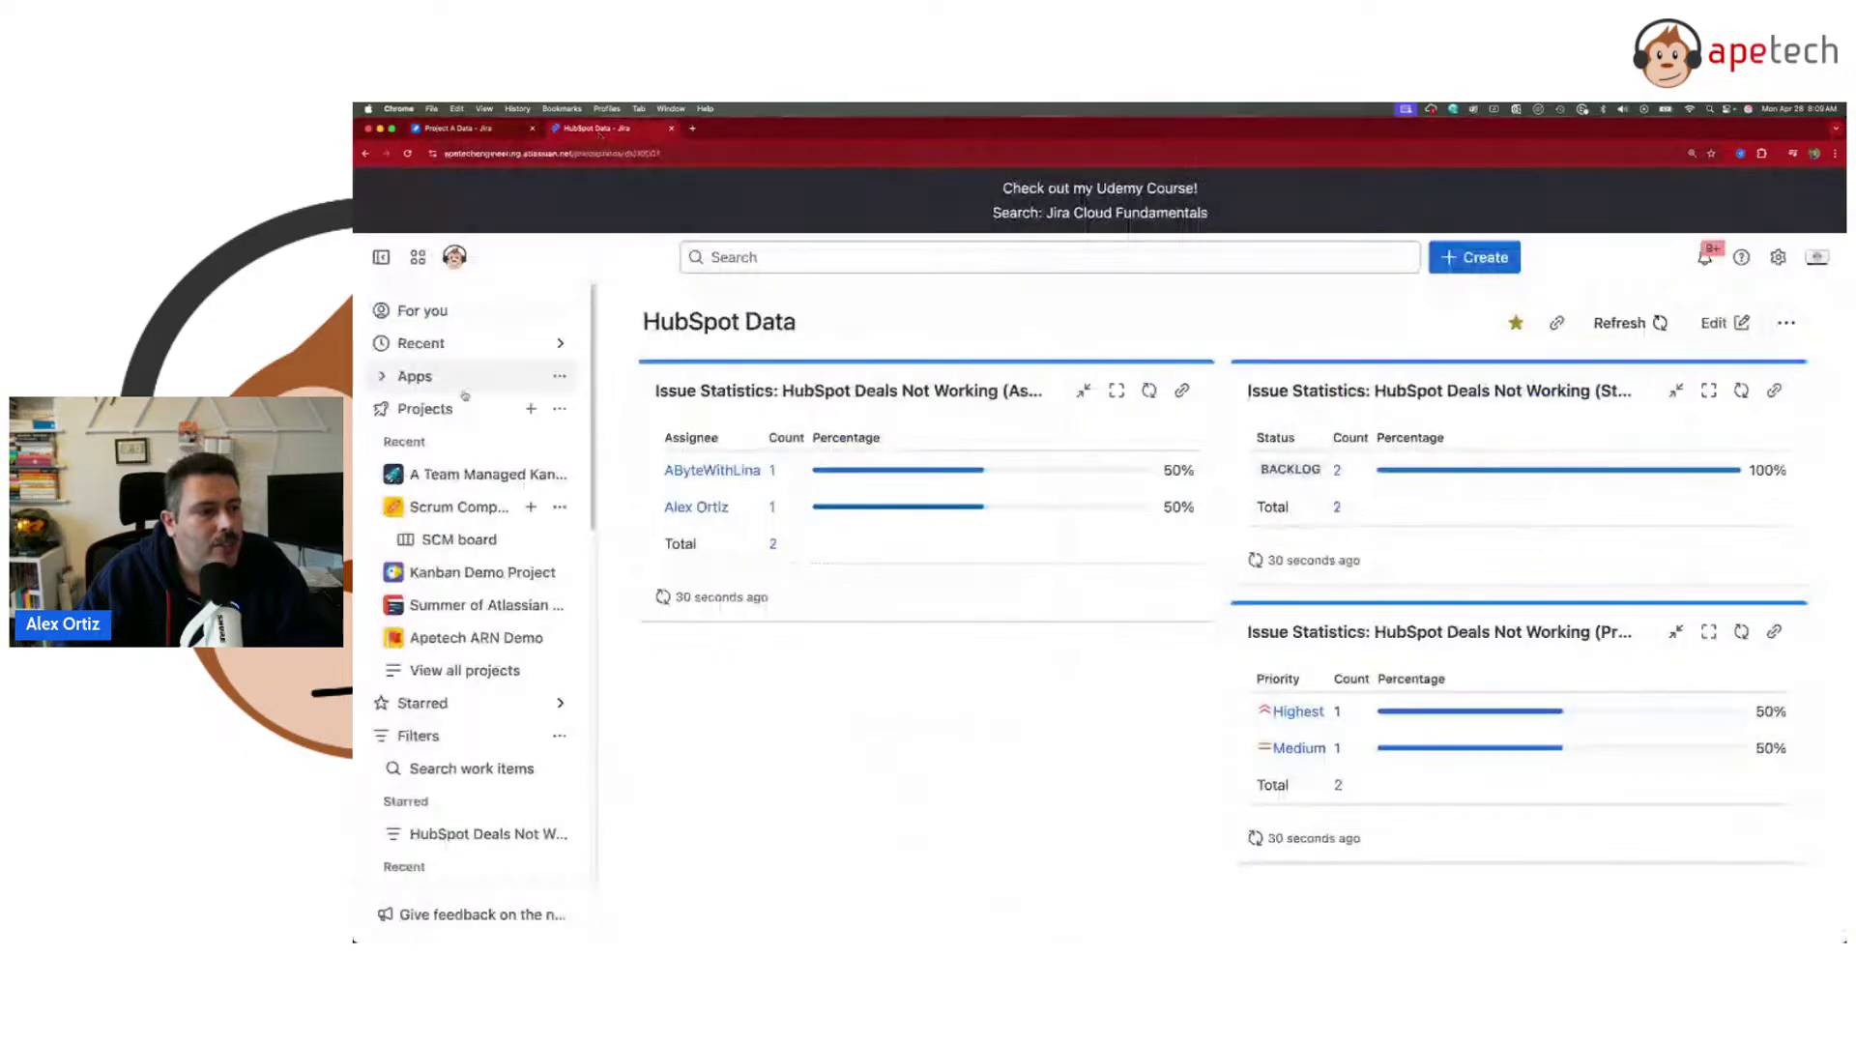
pyautogui.click(523, 409)
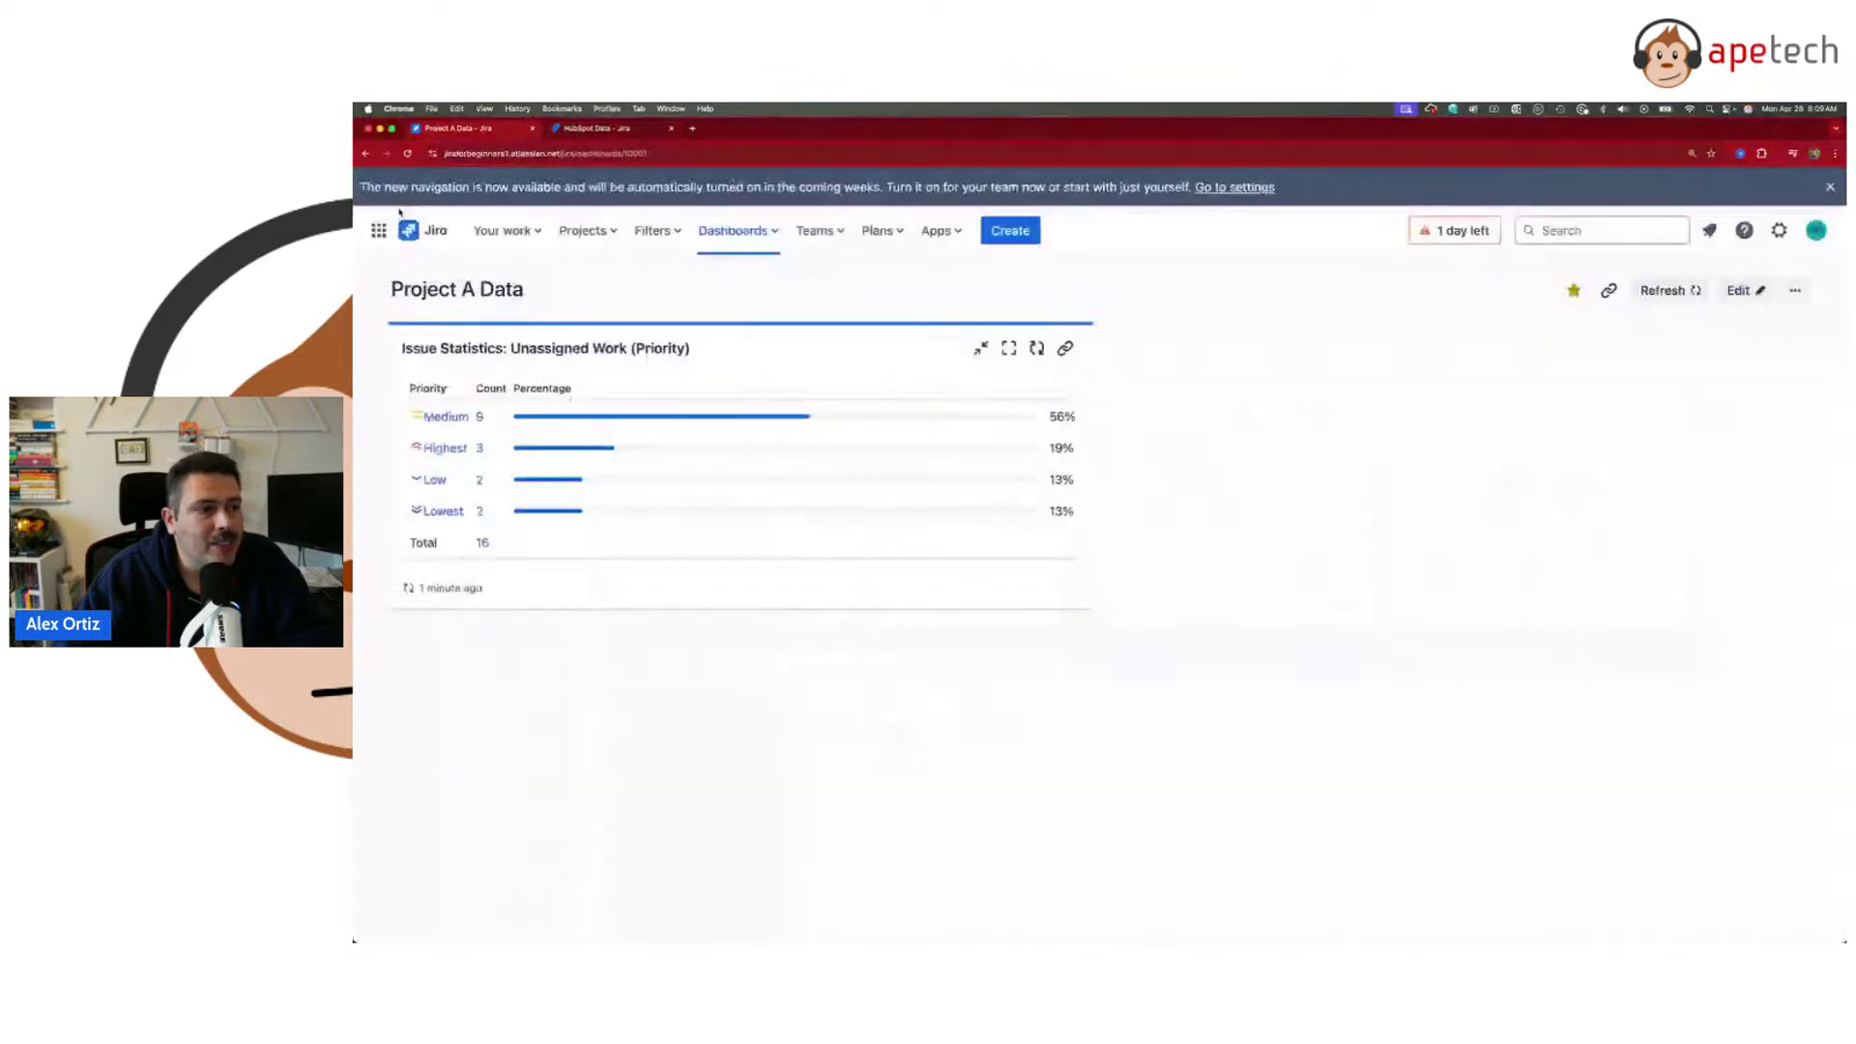
pyautogui.click(593, 230)
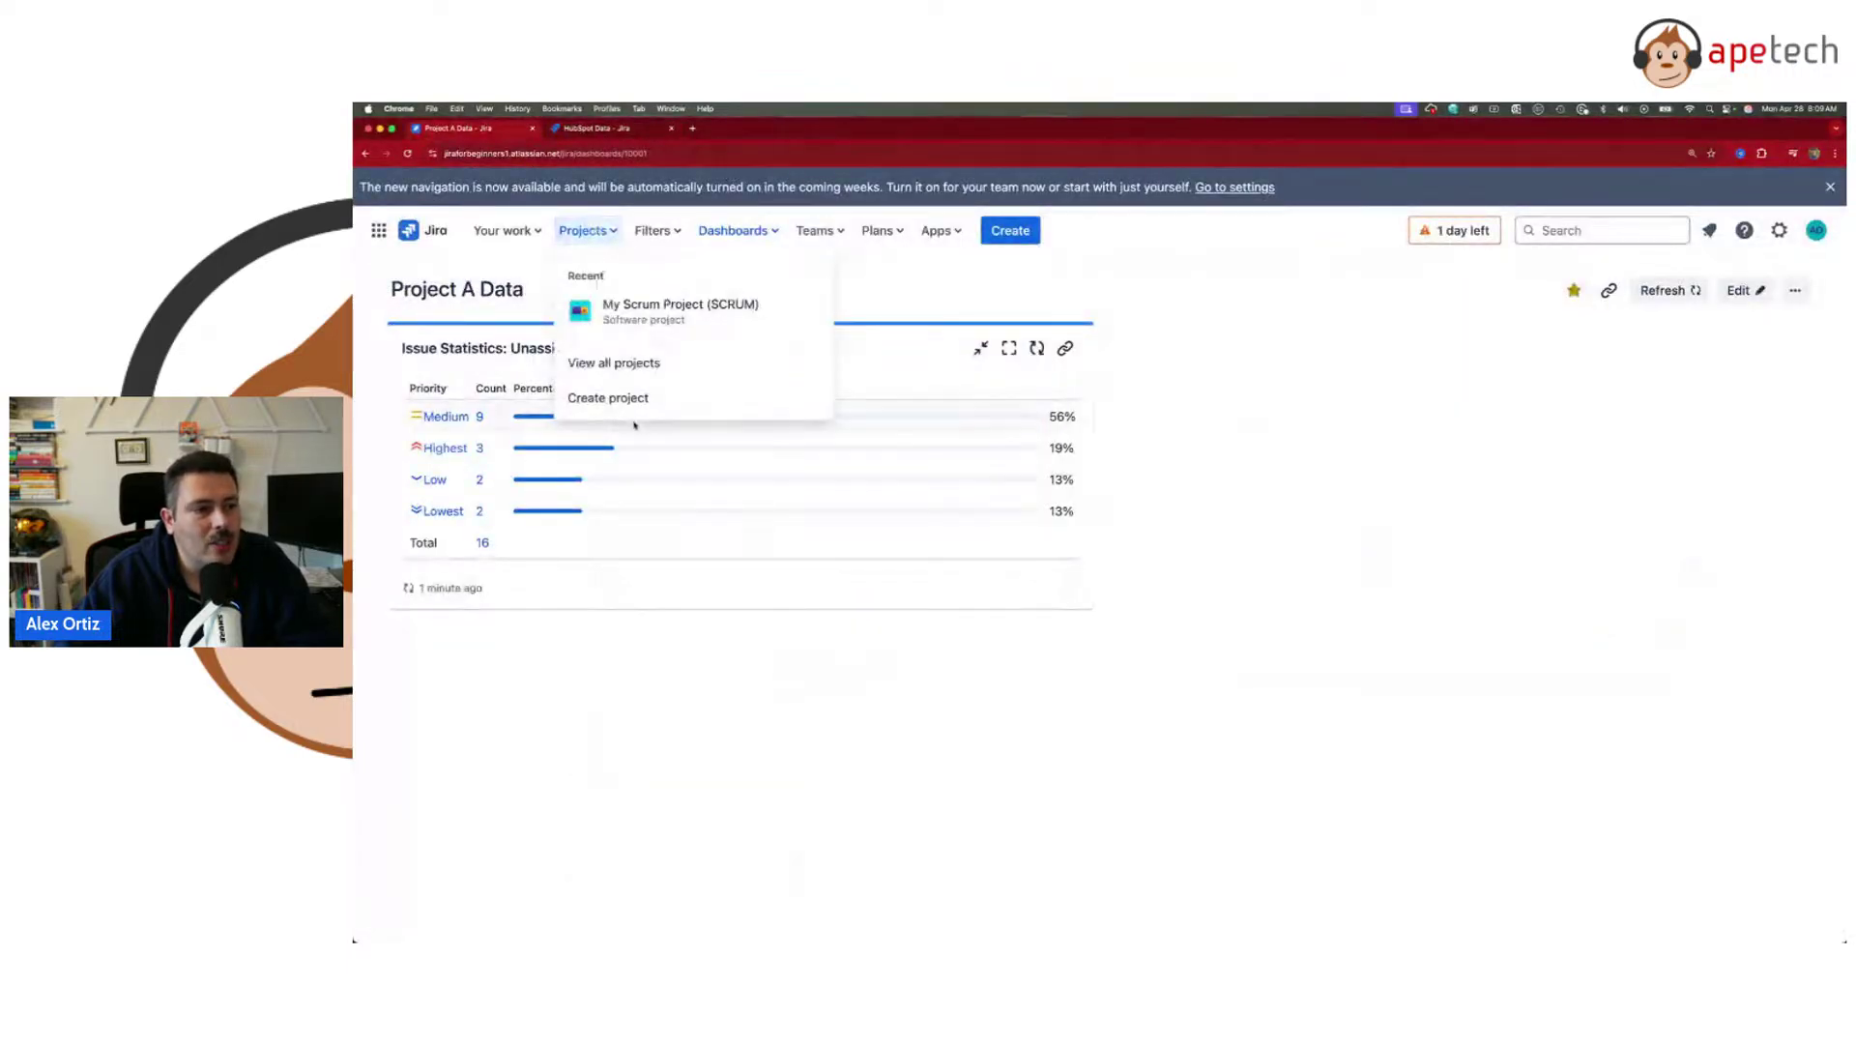
pyautogui.click(601, 137)
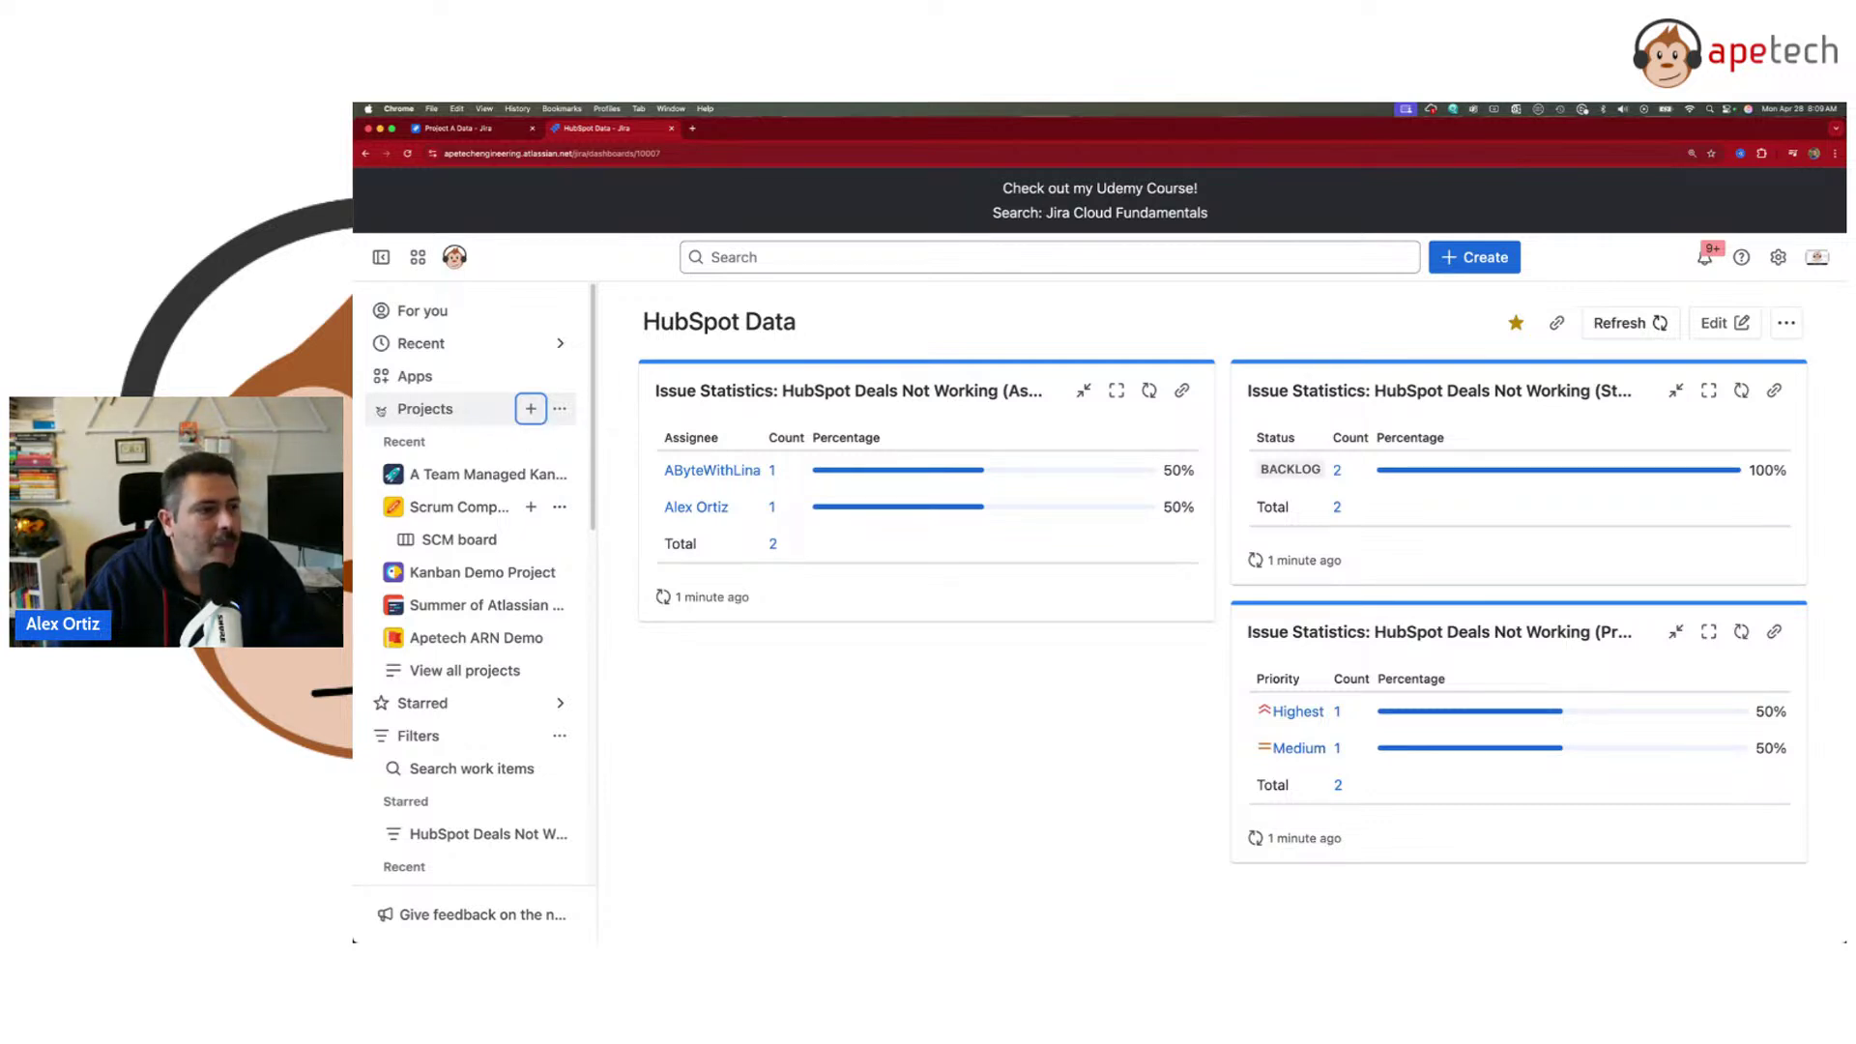
# - Collapse the Projects, Filters and Dashboards sections in the new-navigation sidebar, glancing back at the old-navigation site
pyautogui.click(381, 409)
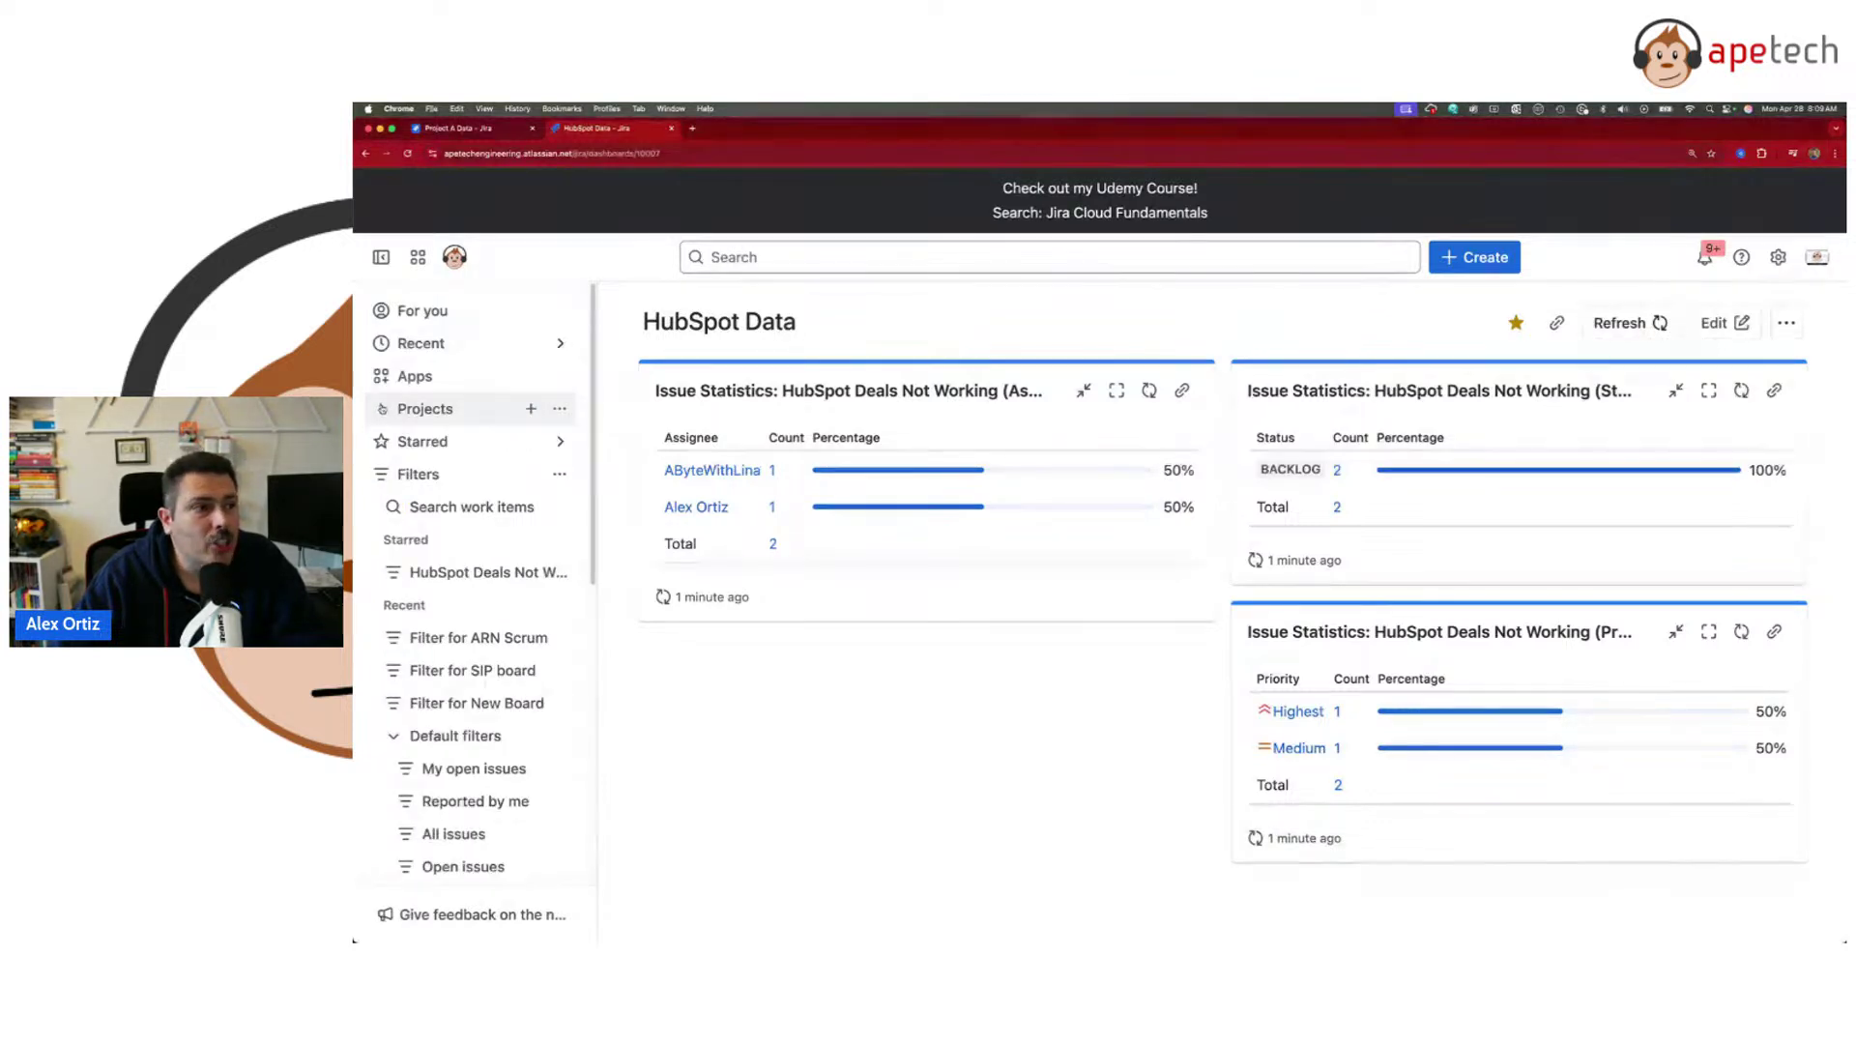
pyautogui.click(465, 128)
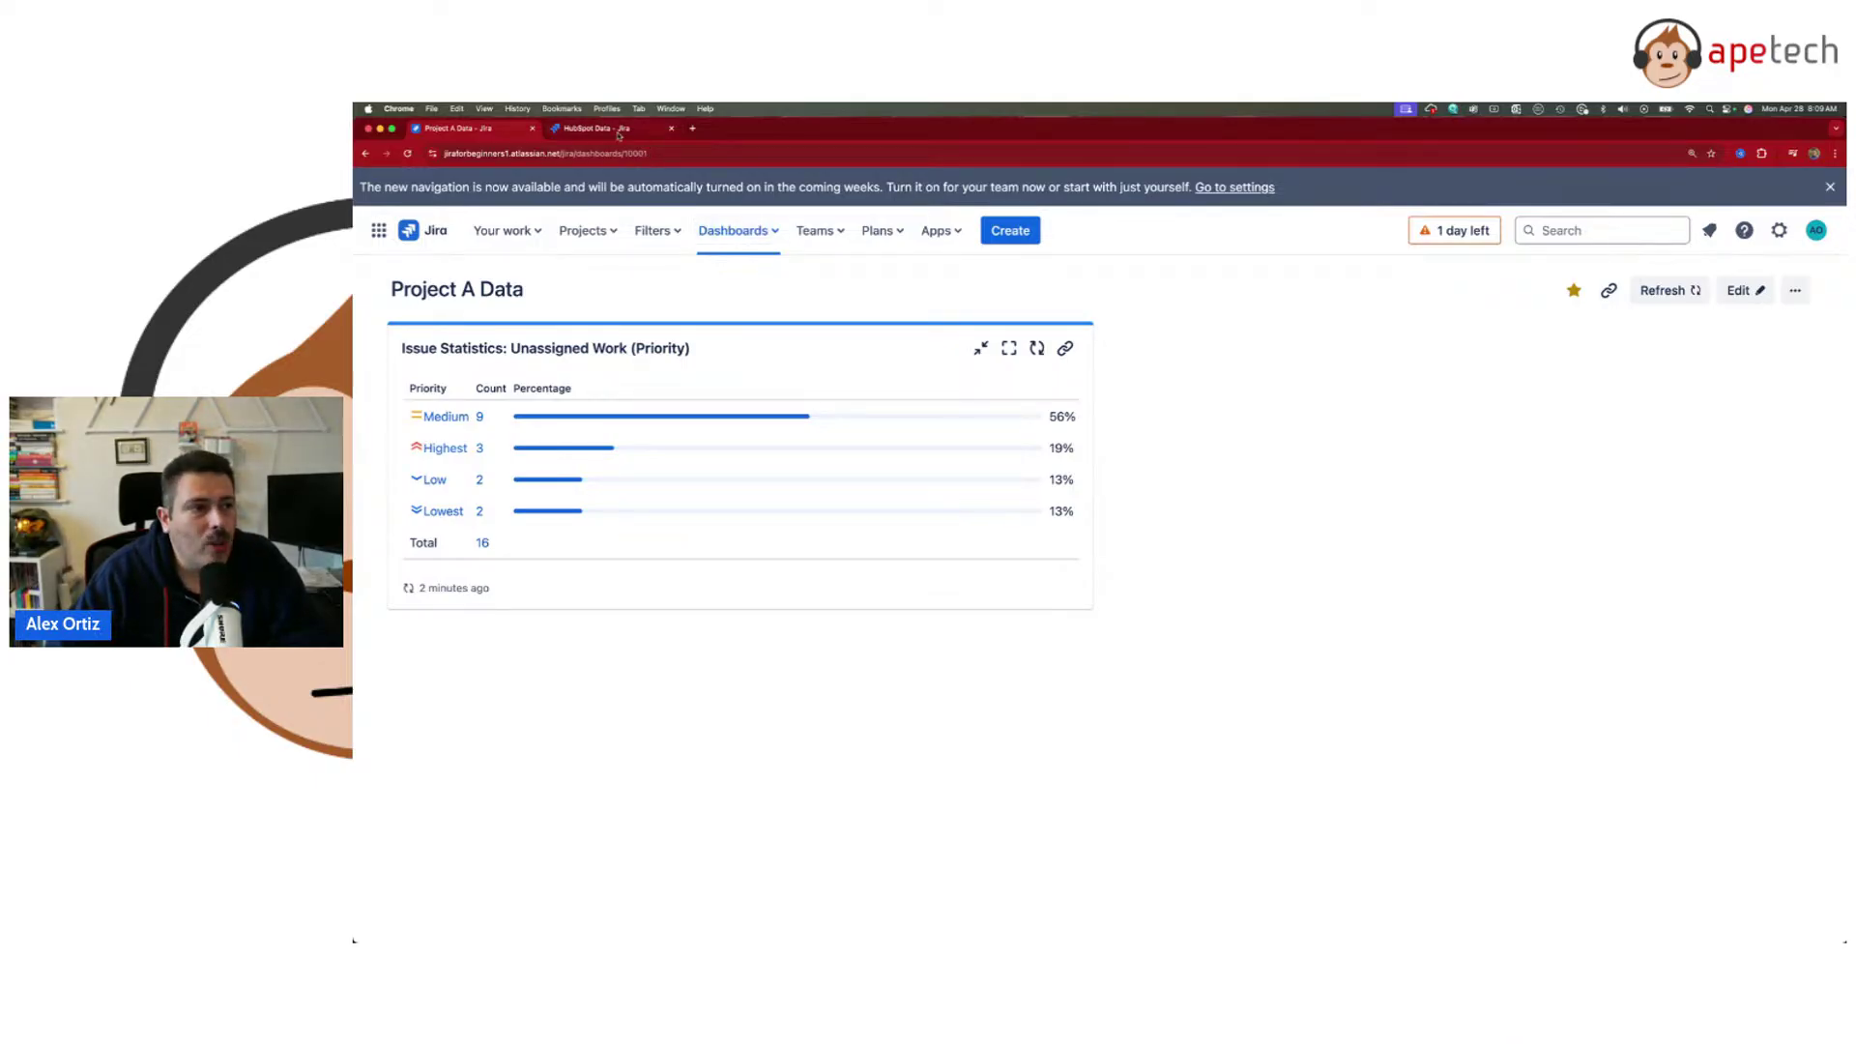
pyautogui.click(619, 135)
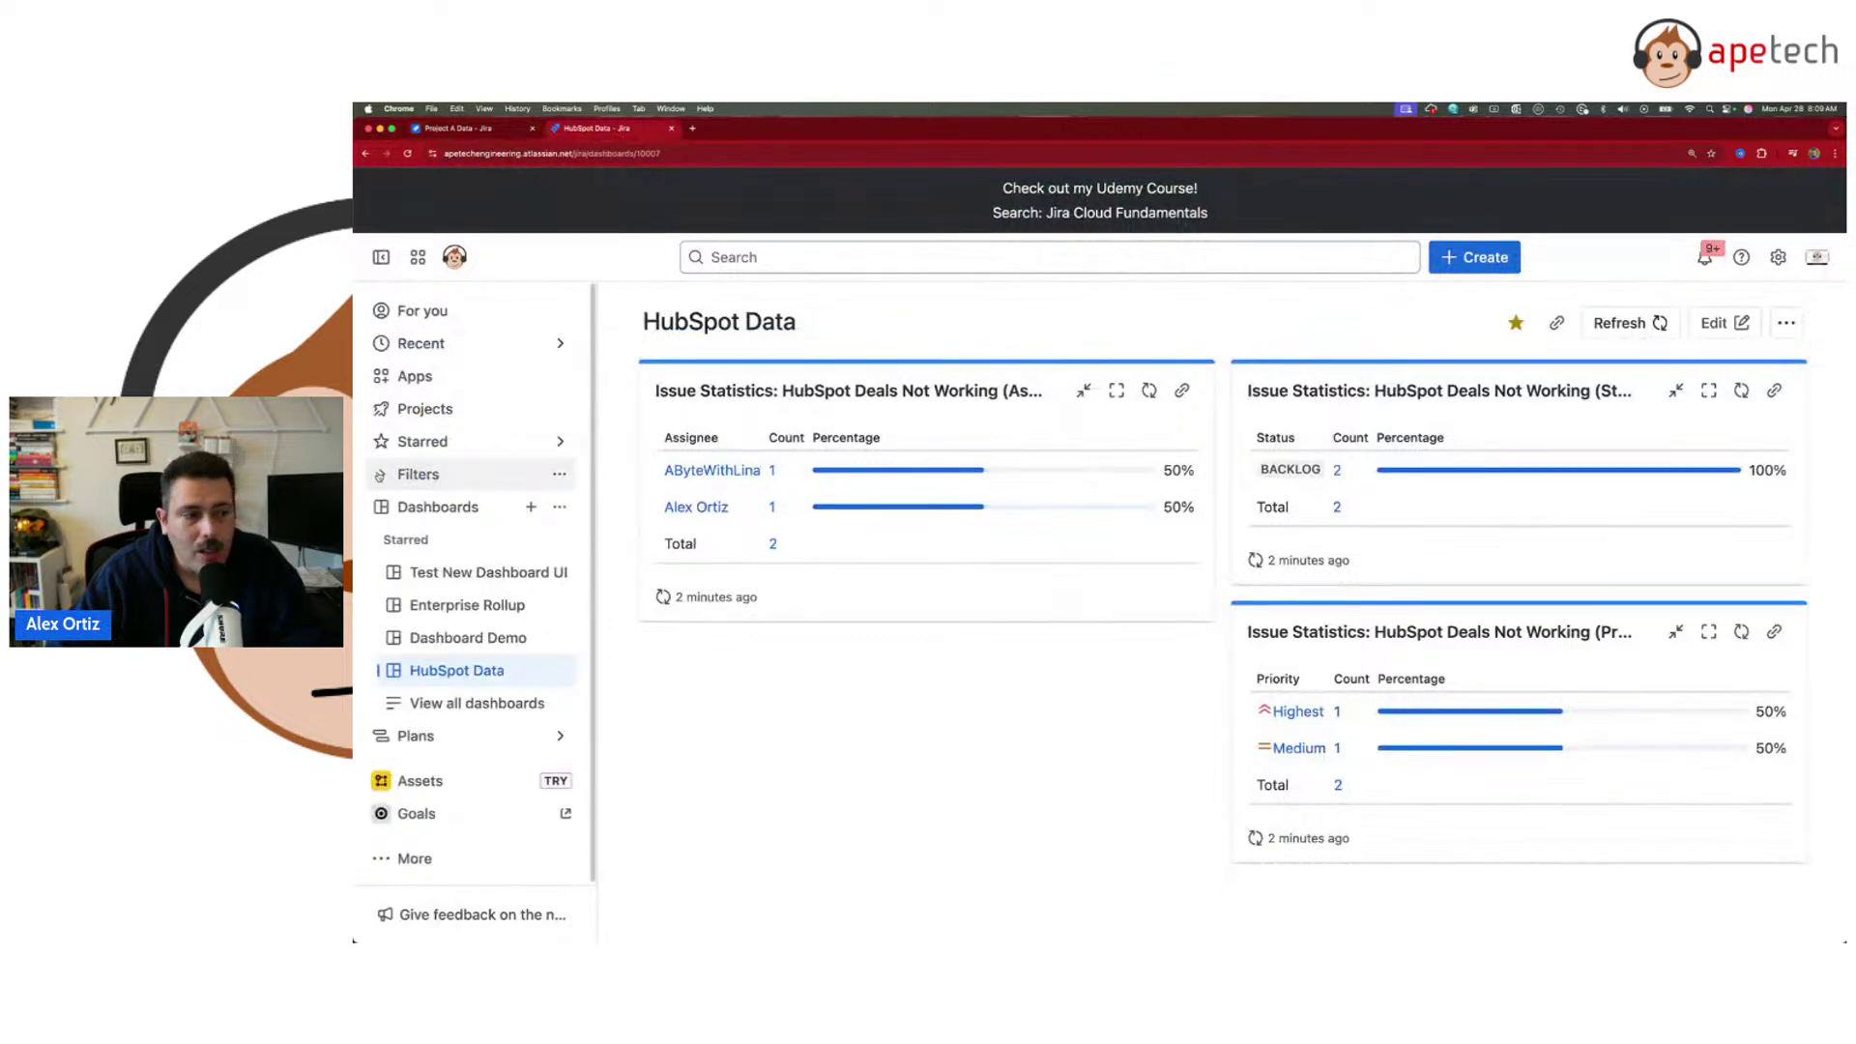
pyautogui.click(380, 507)
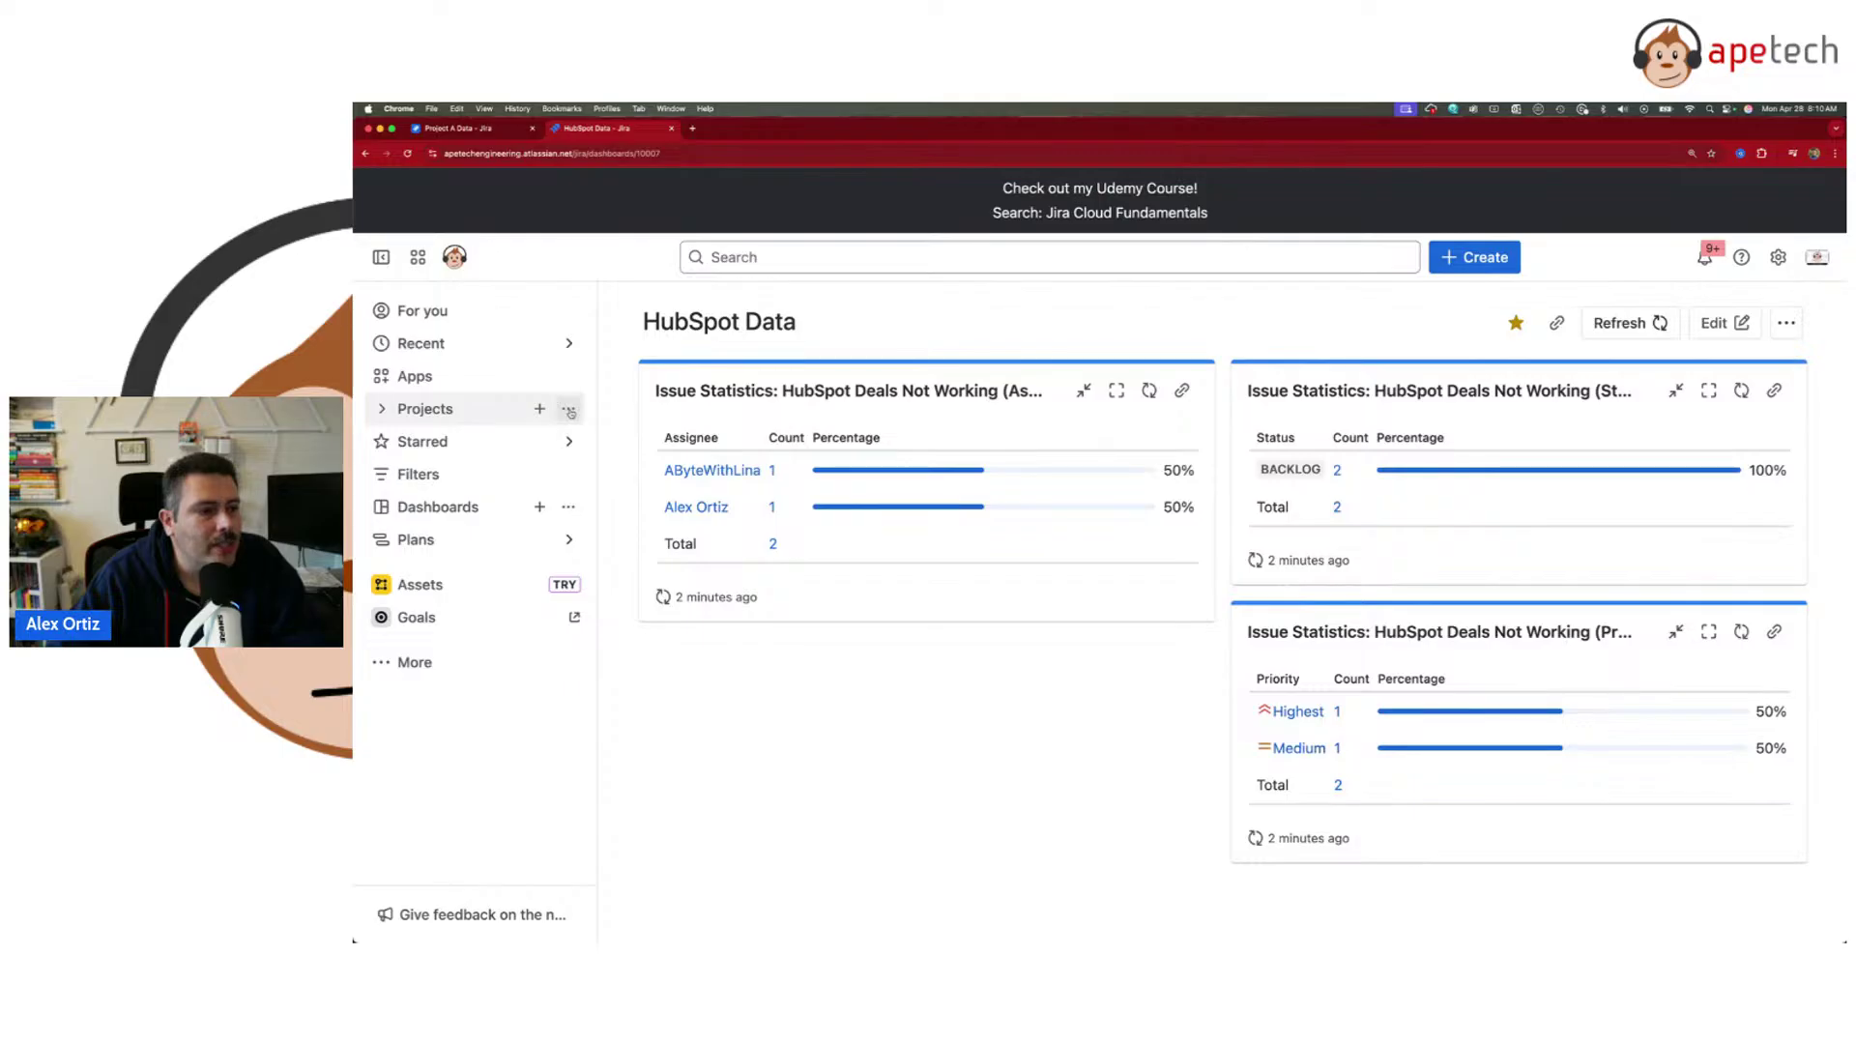
# - Hide Projects from the sidebar using its own section options
pyautogui.click(569, 409)
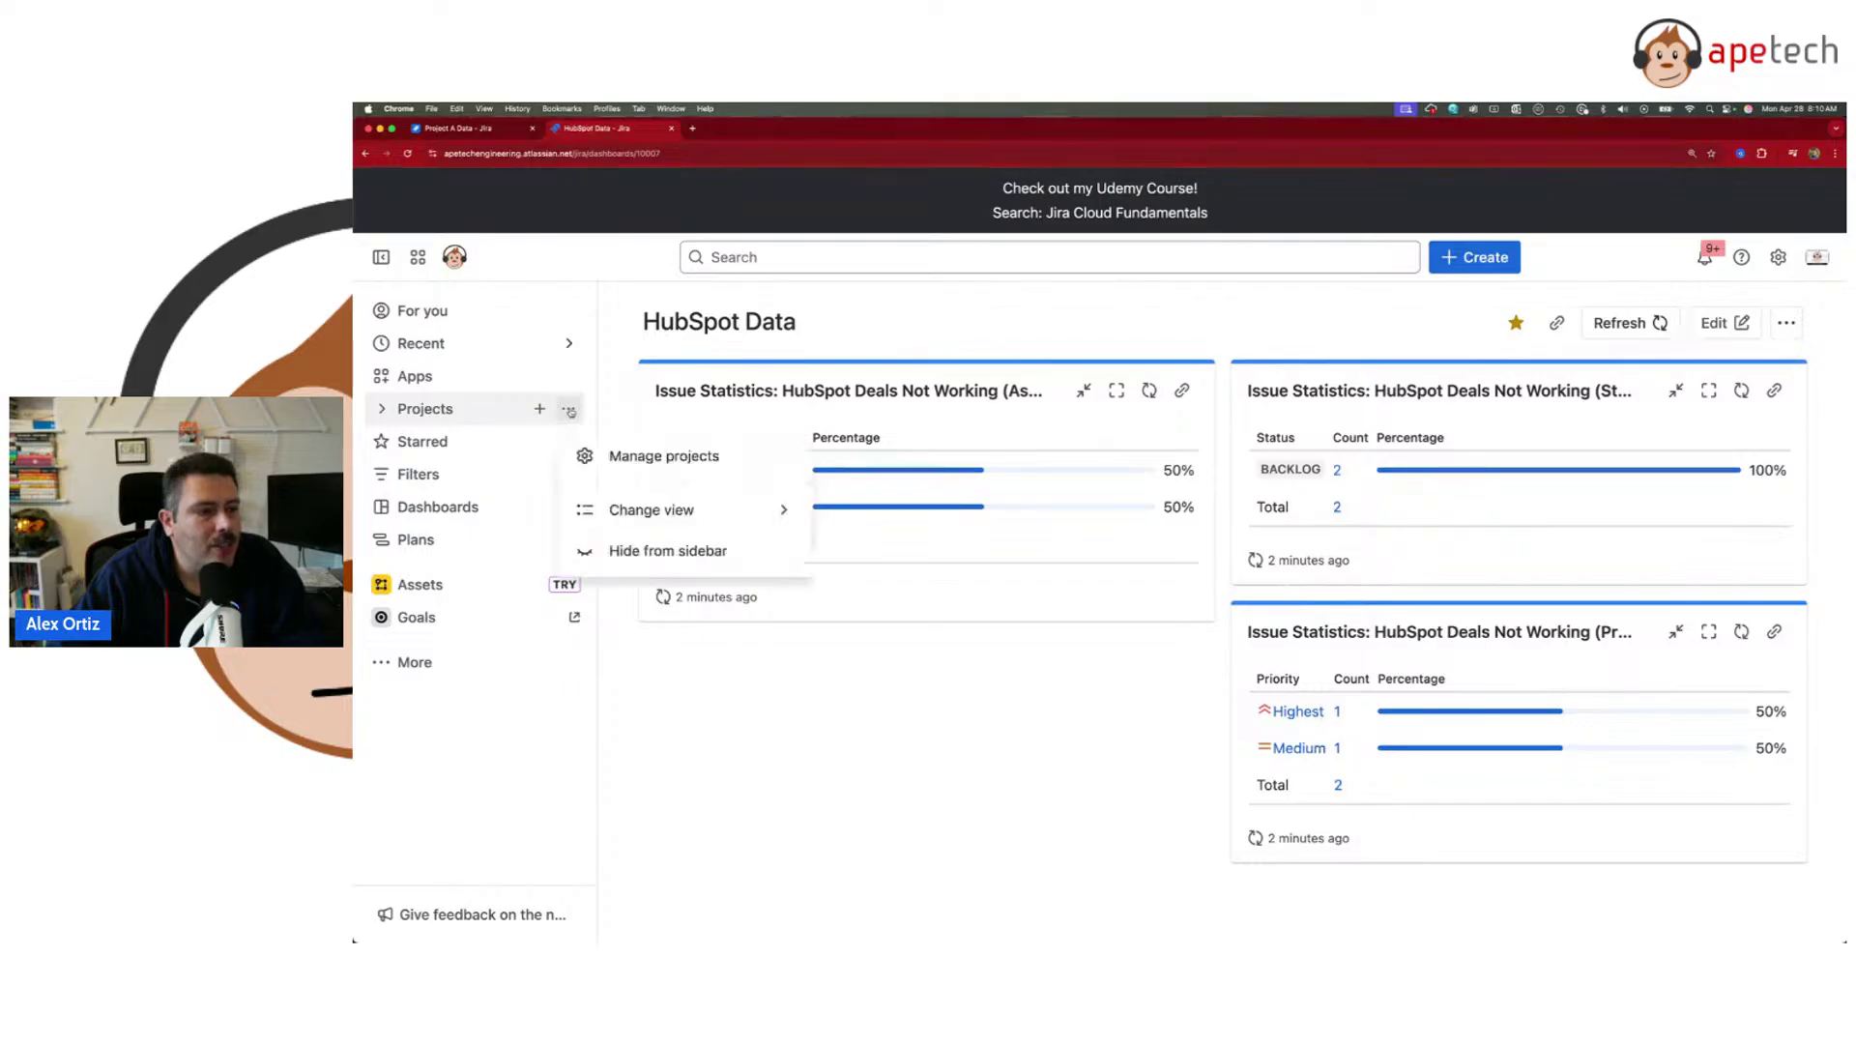
pyautogui.click(637, 512)
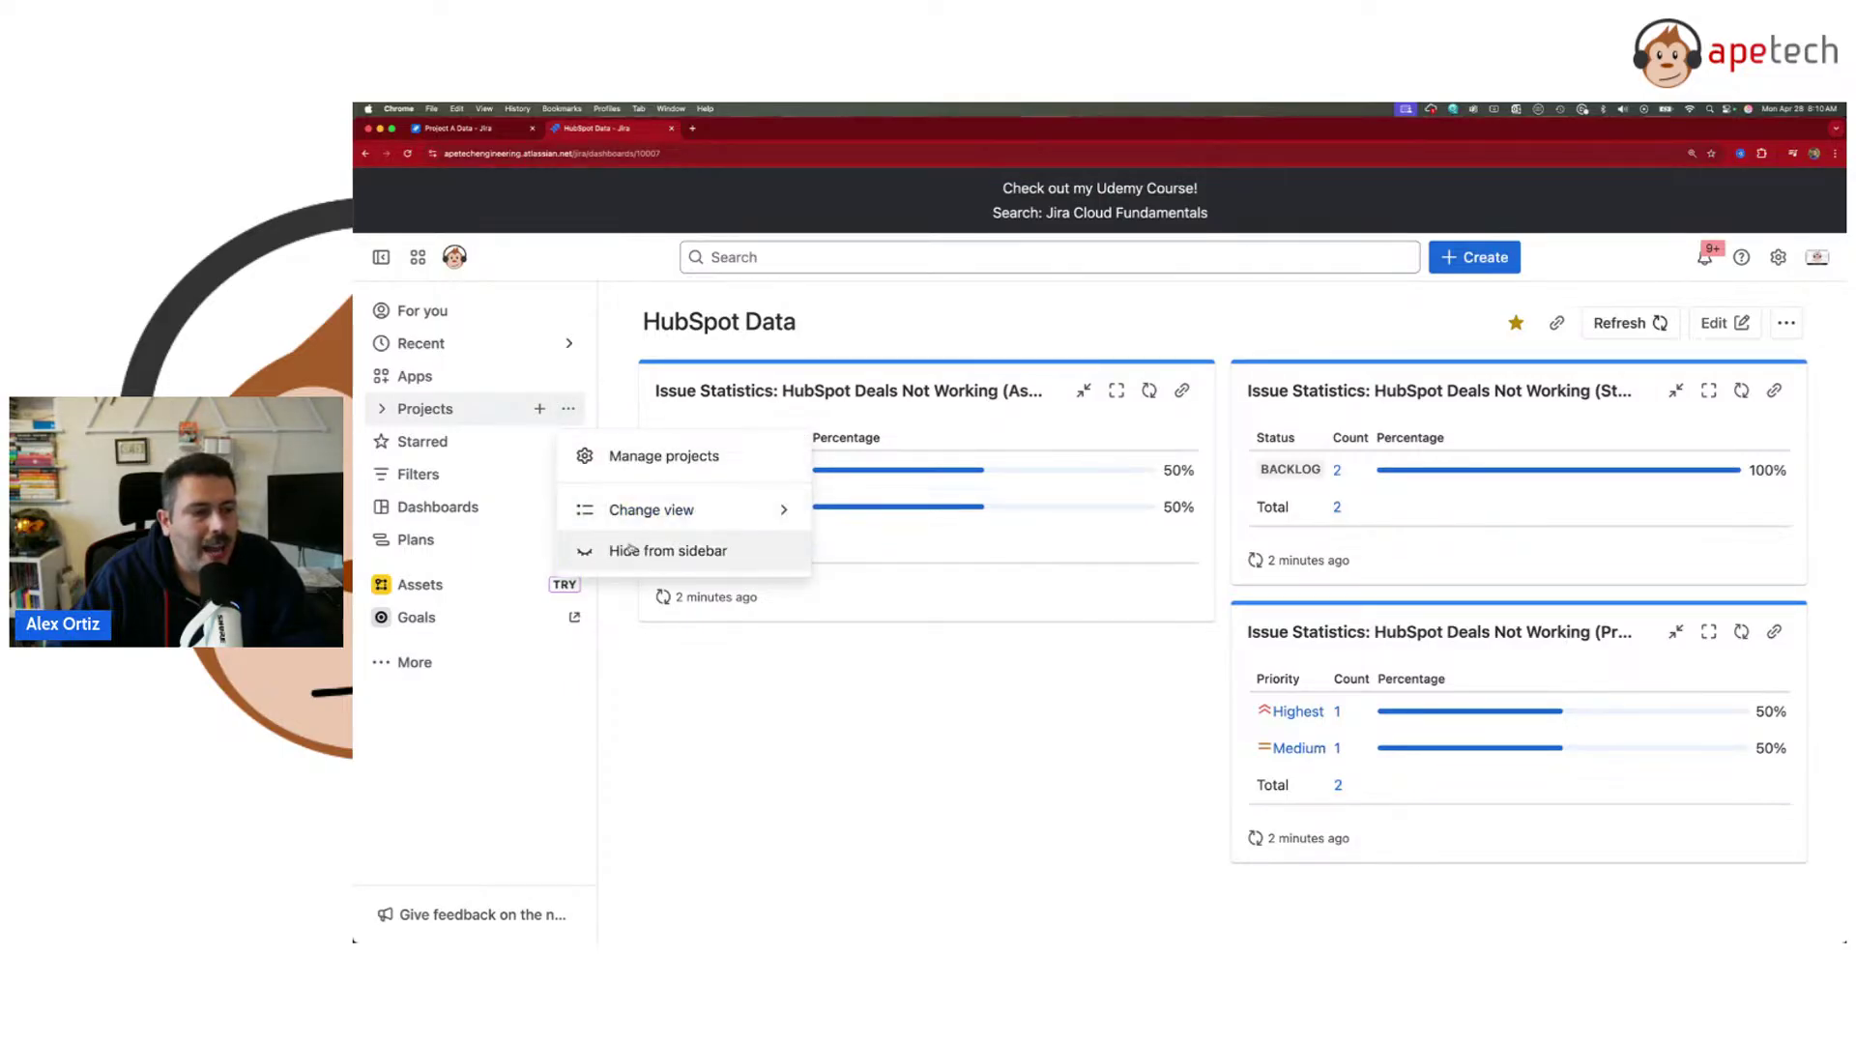
pyautogui.click(640, 552)
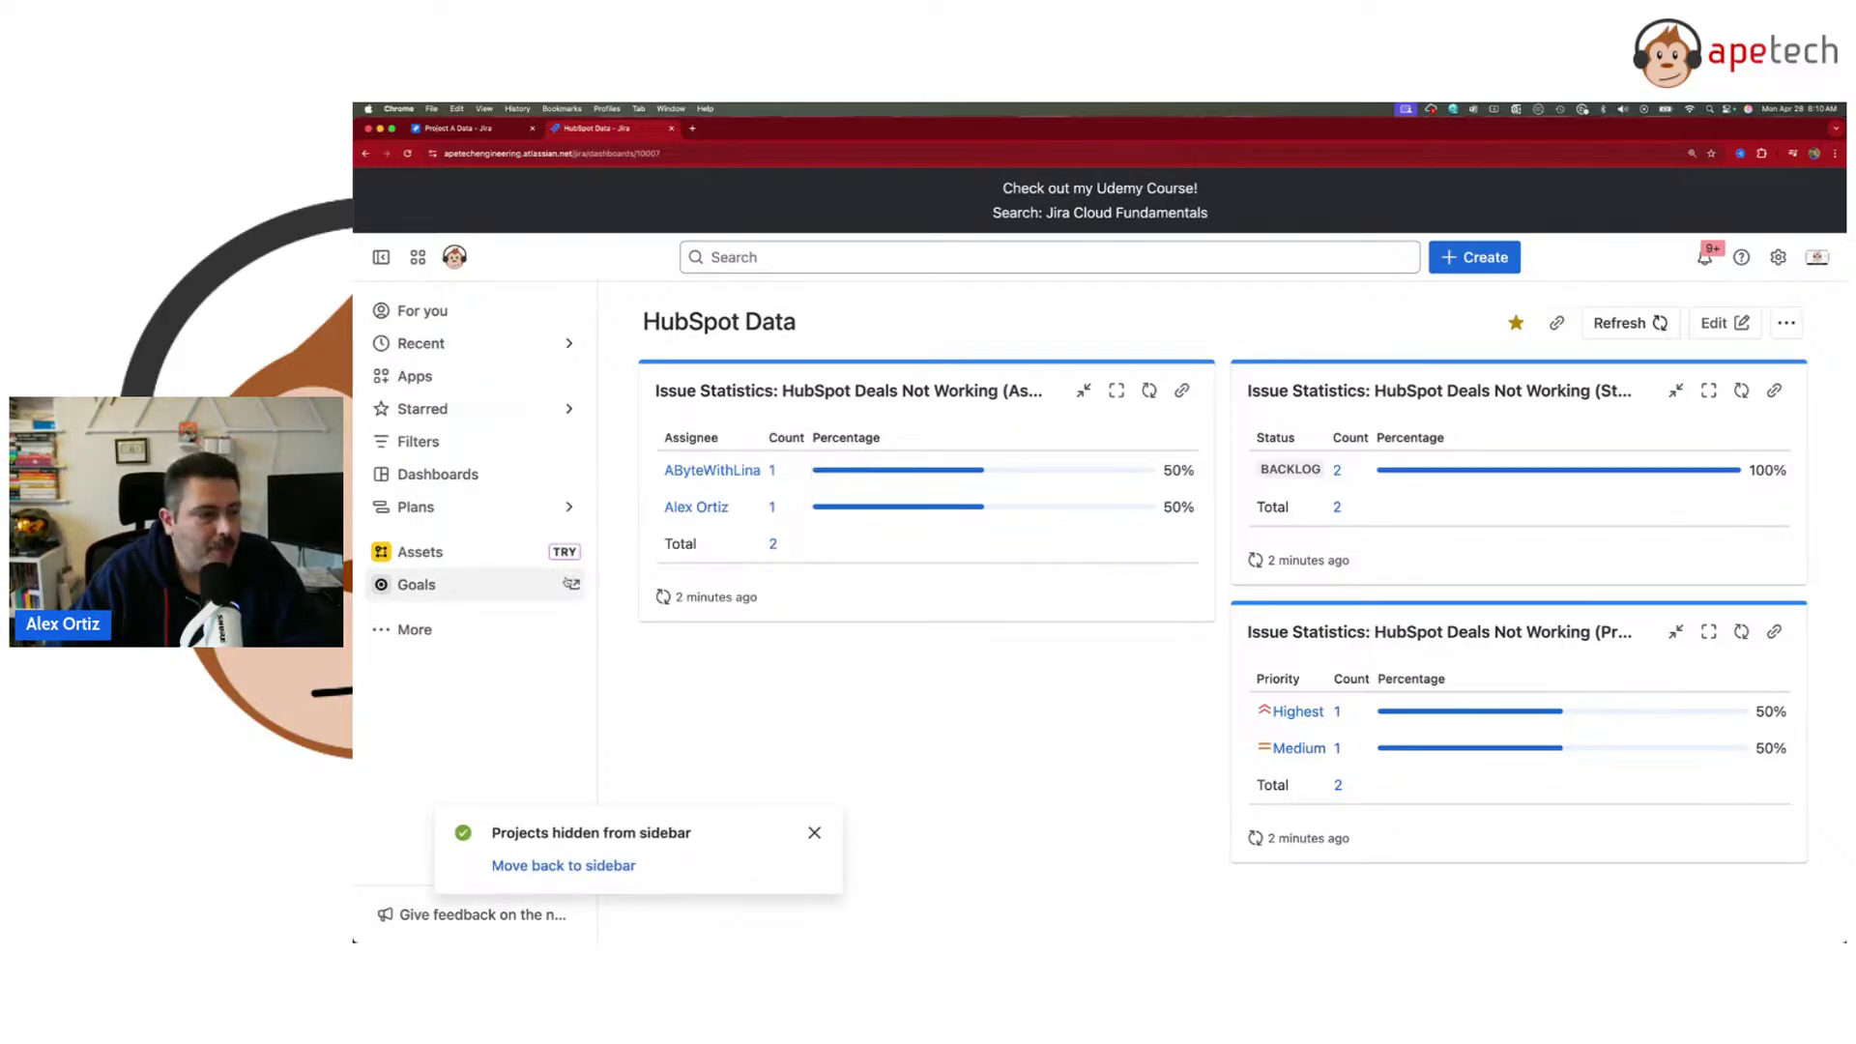
# - Bring up the hidden Projects section from the additional sidebar items, view its recent projects and collapse it
pyautogui.click(384, 631)
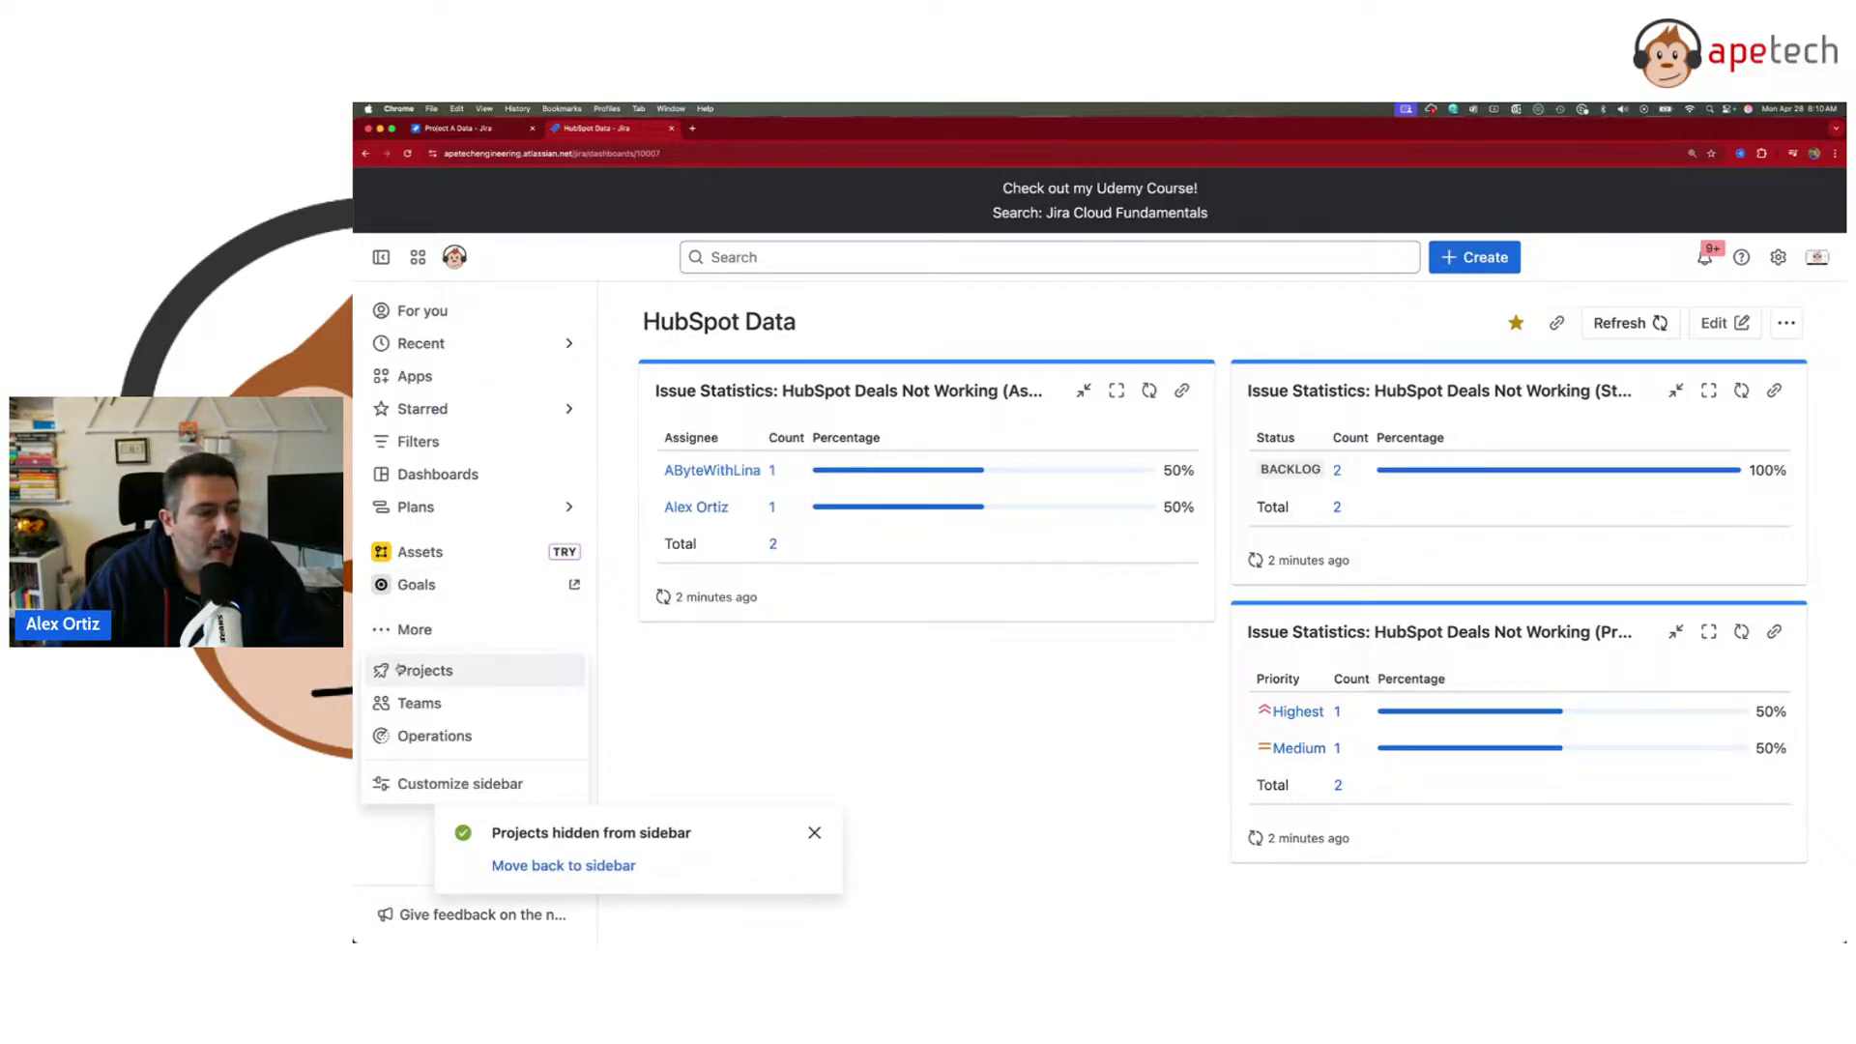
pyautogui.click(428, 674)
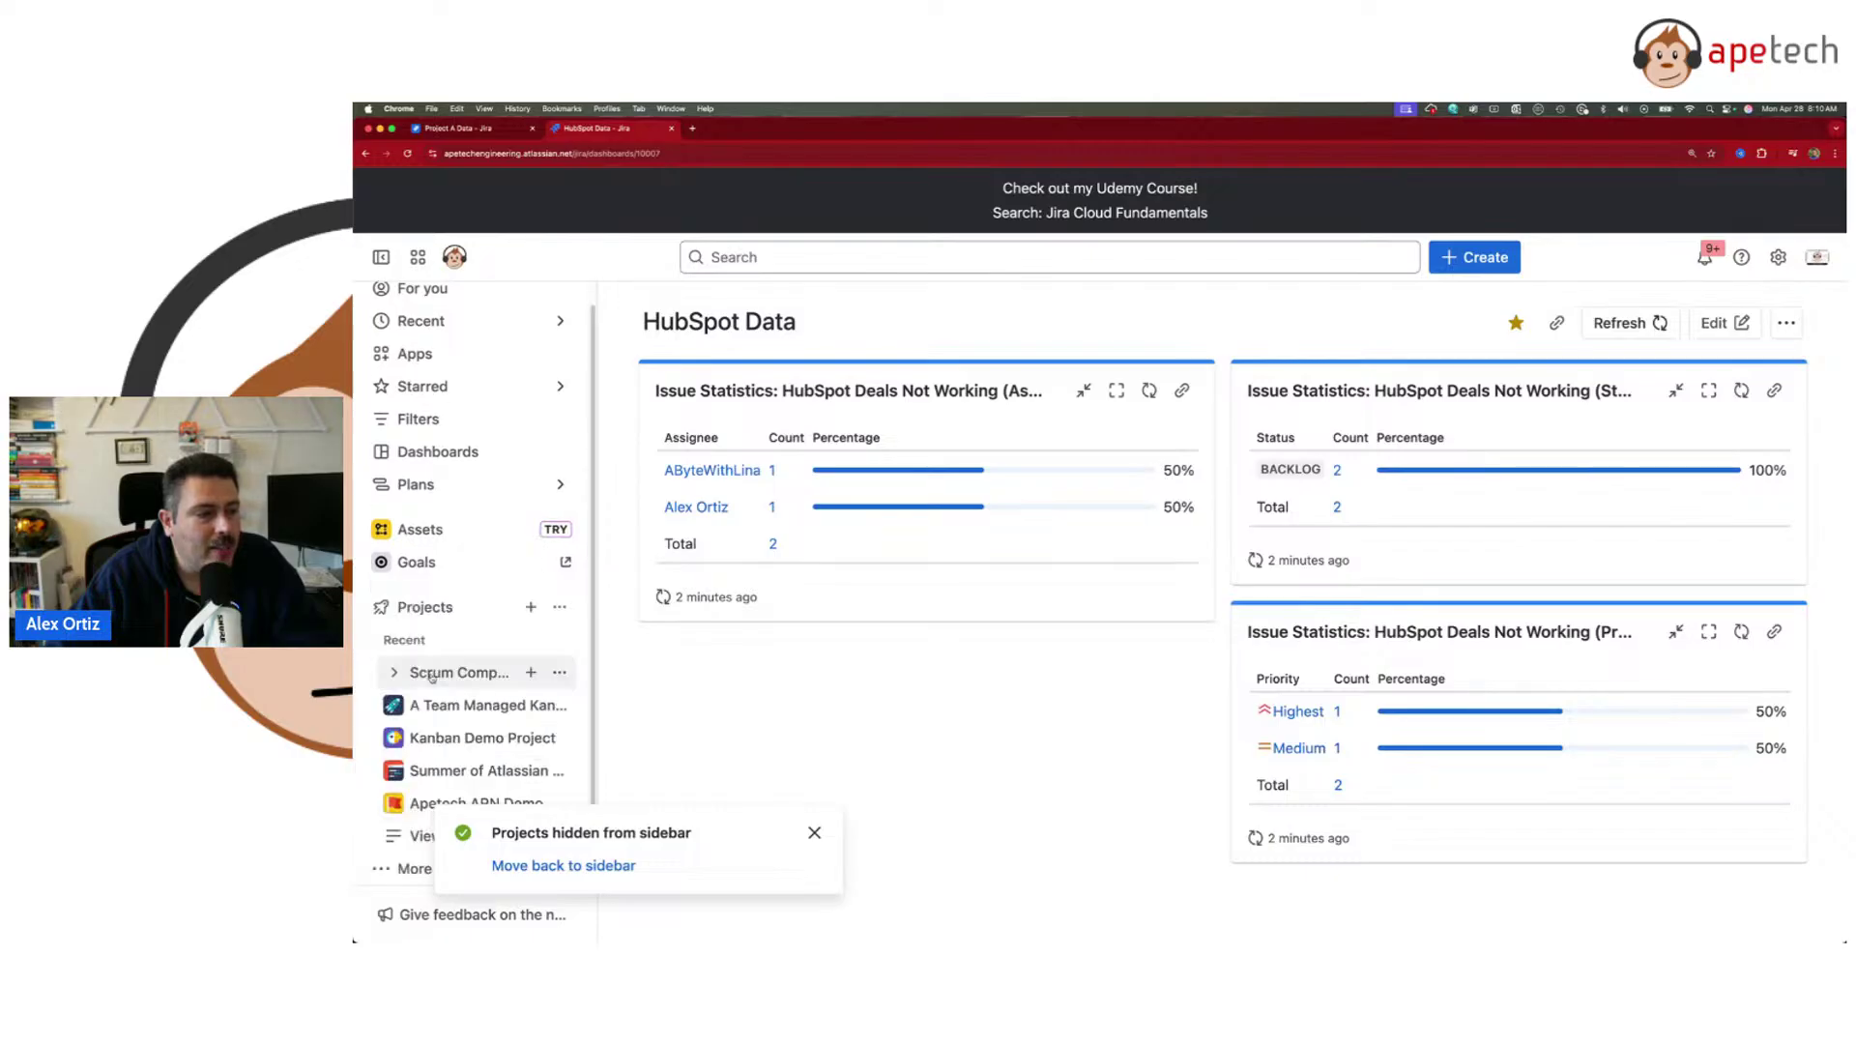
pyautogui.click(380, 606)
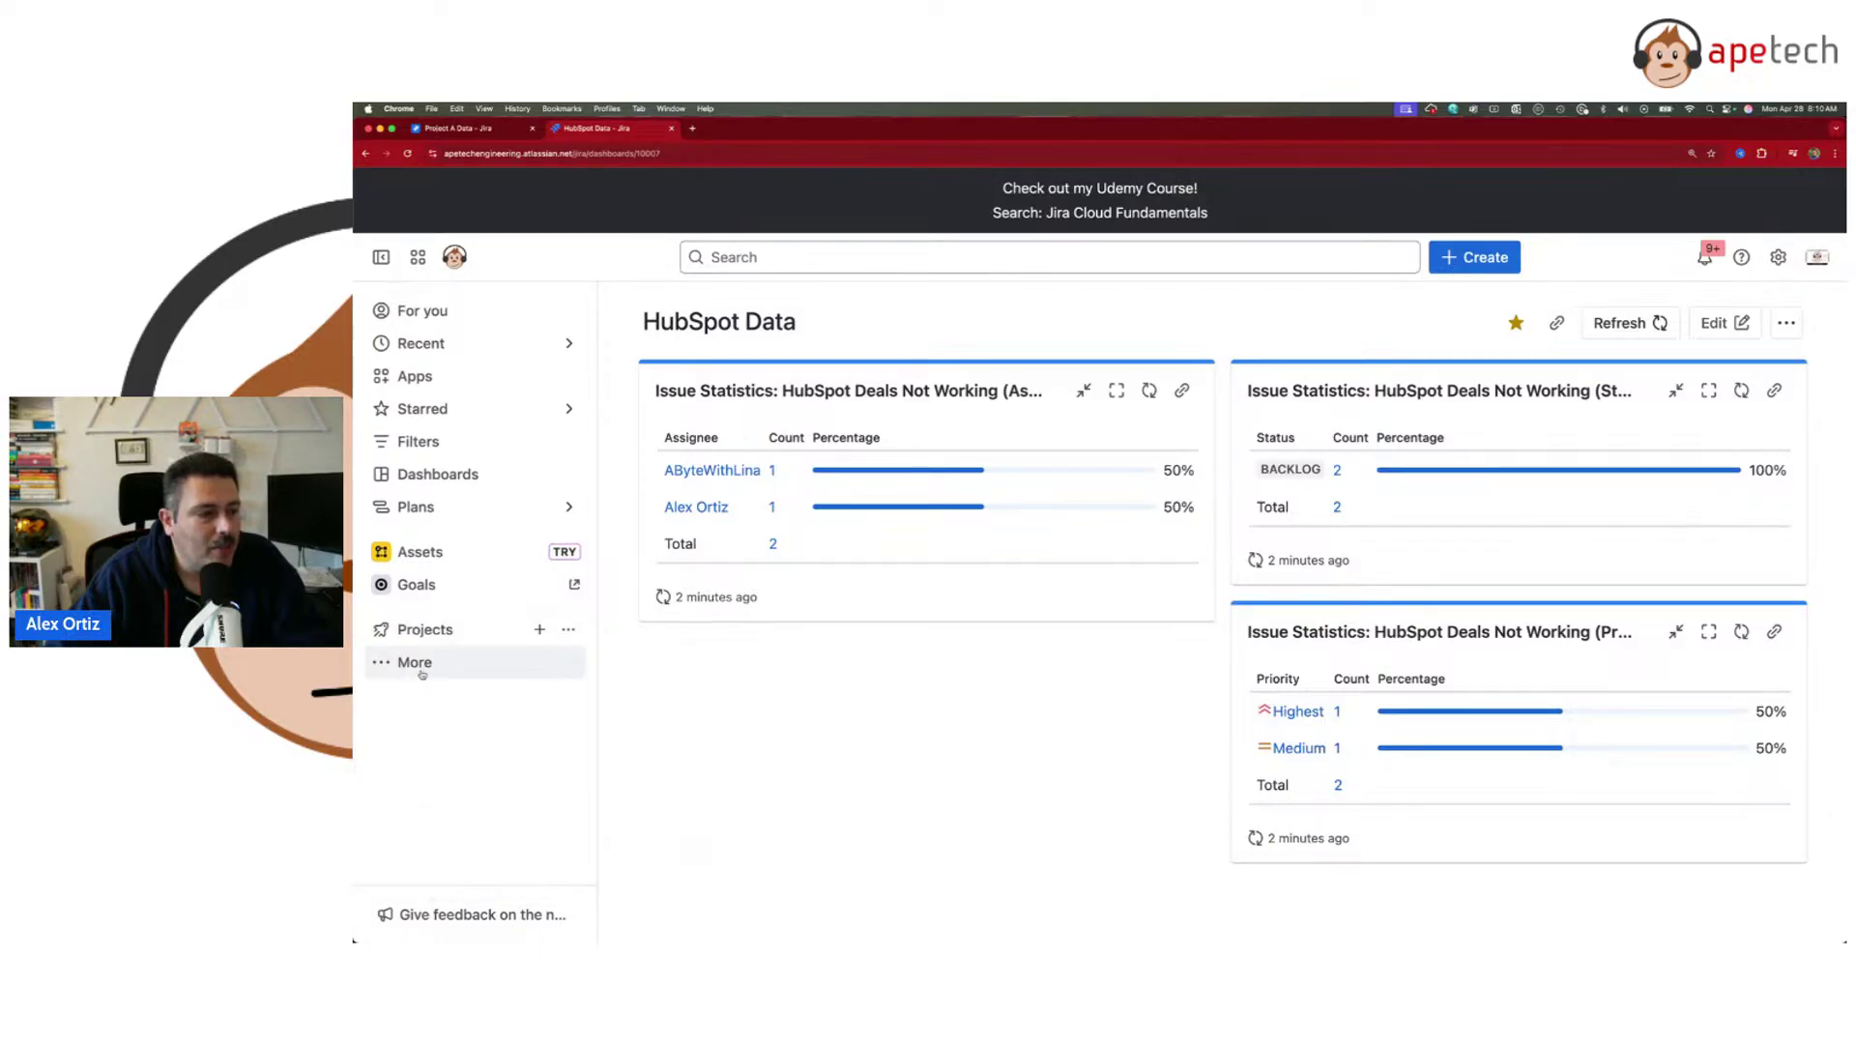
# - Customize the sidebar to show Projects and Dashboards directly after For you, with Apps moved below Plans, and save the changes
pyautogui.click(420, 669)
pyautogui.click(387, 783)
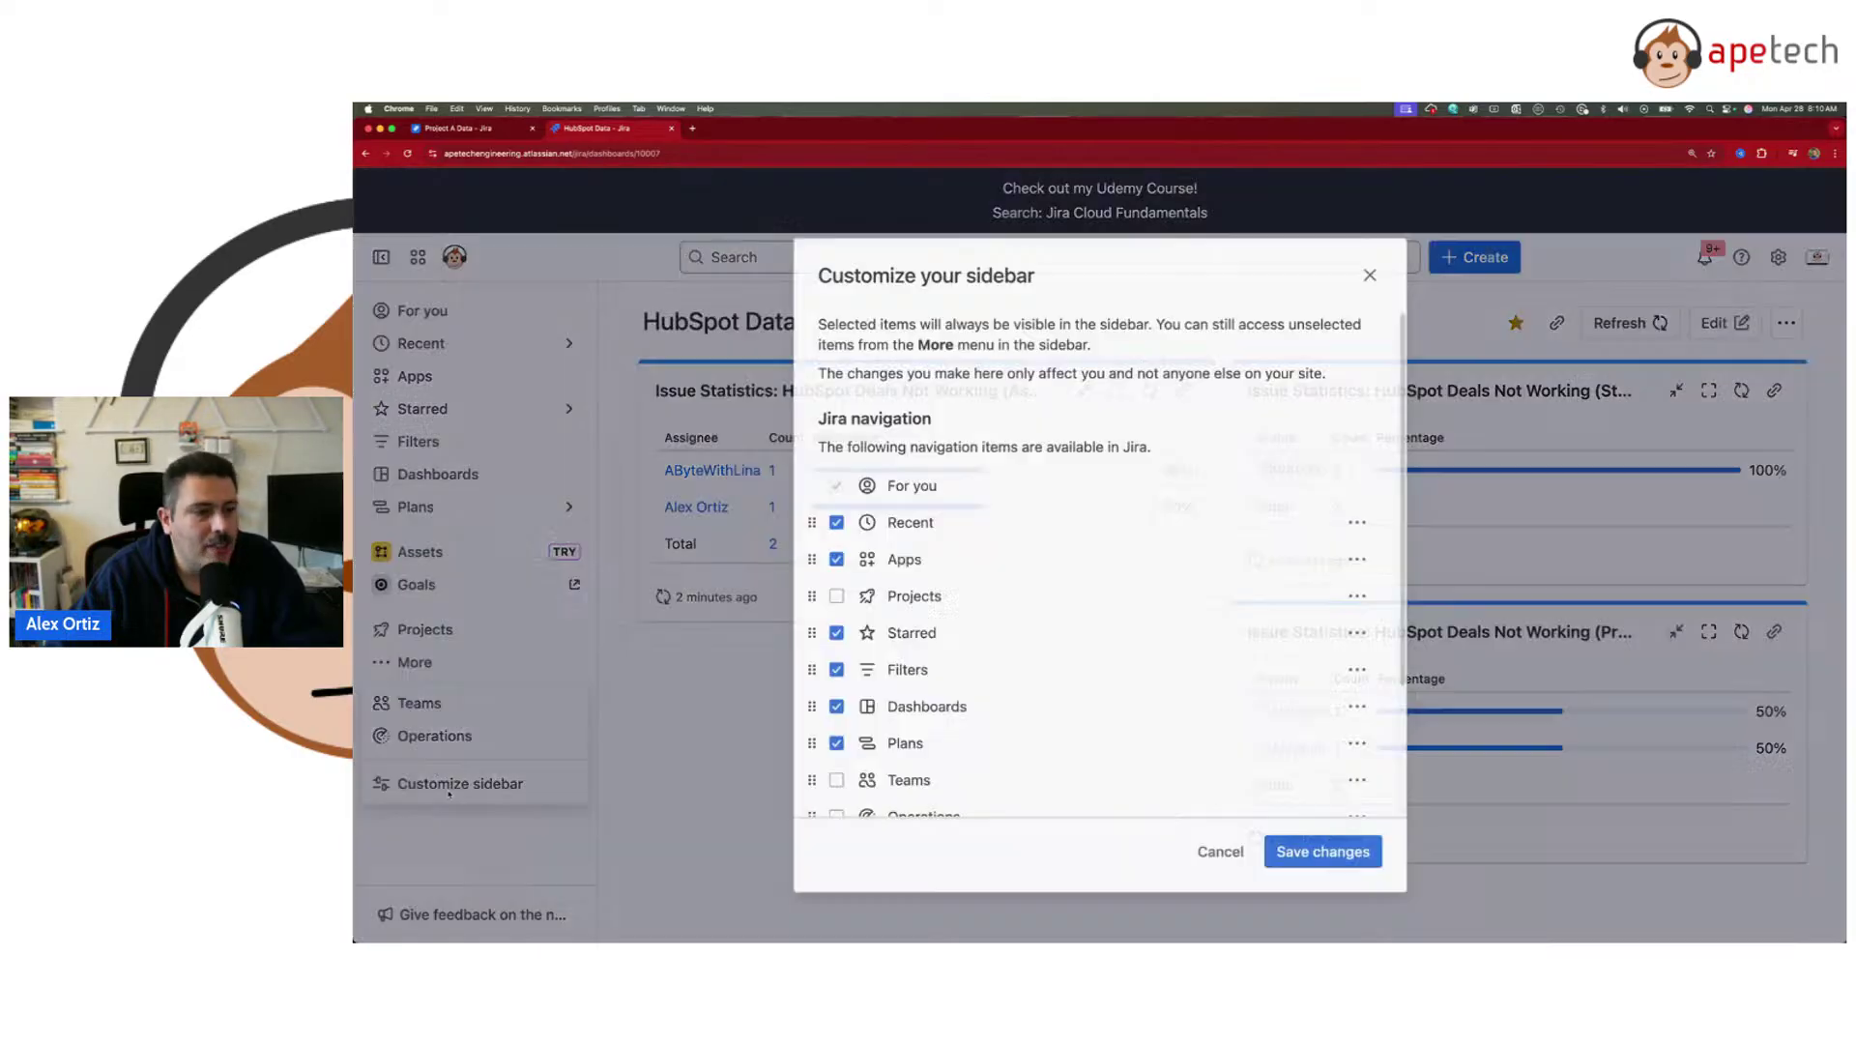
pyautogui.click(837, 587)
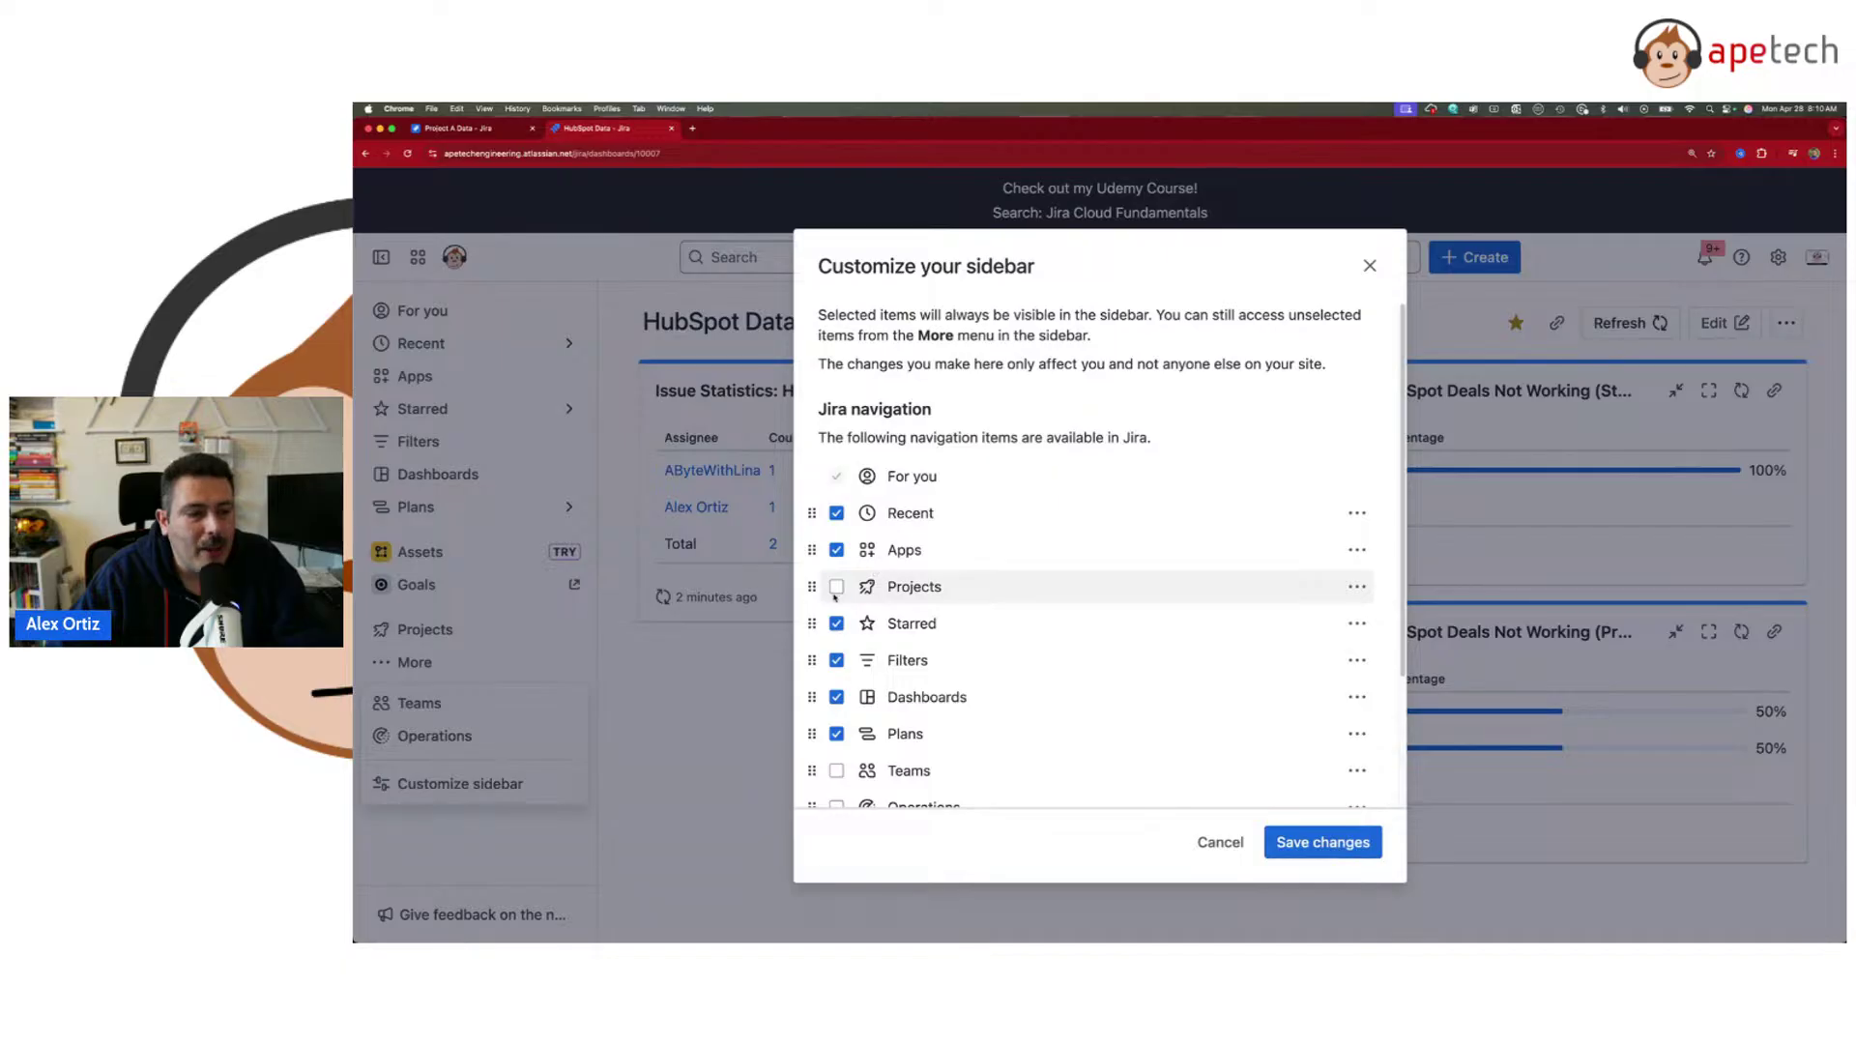
pyautogui.moveTo(812, 587); pyautogui.dragTo(820, 503)
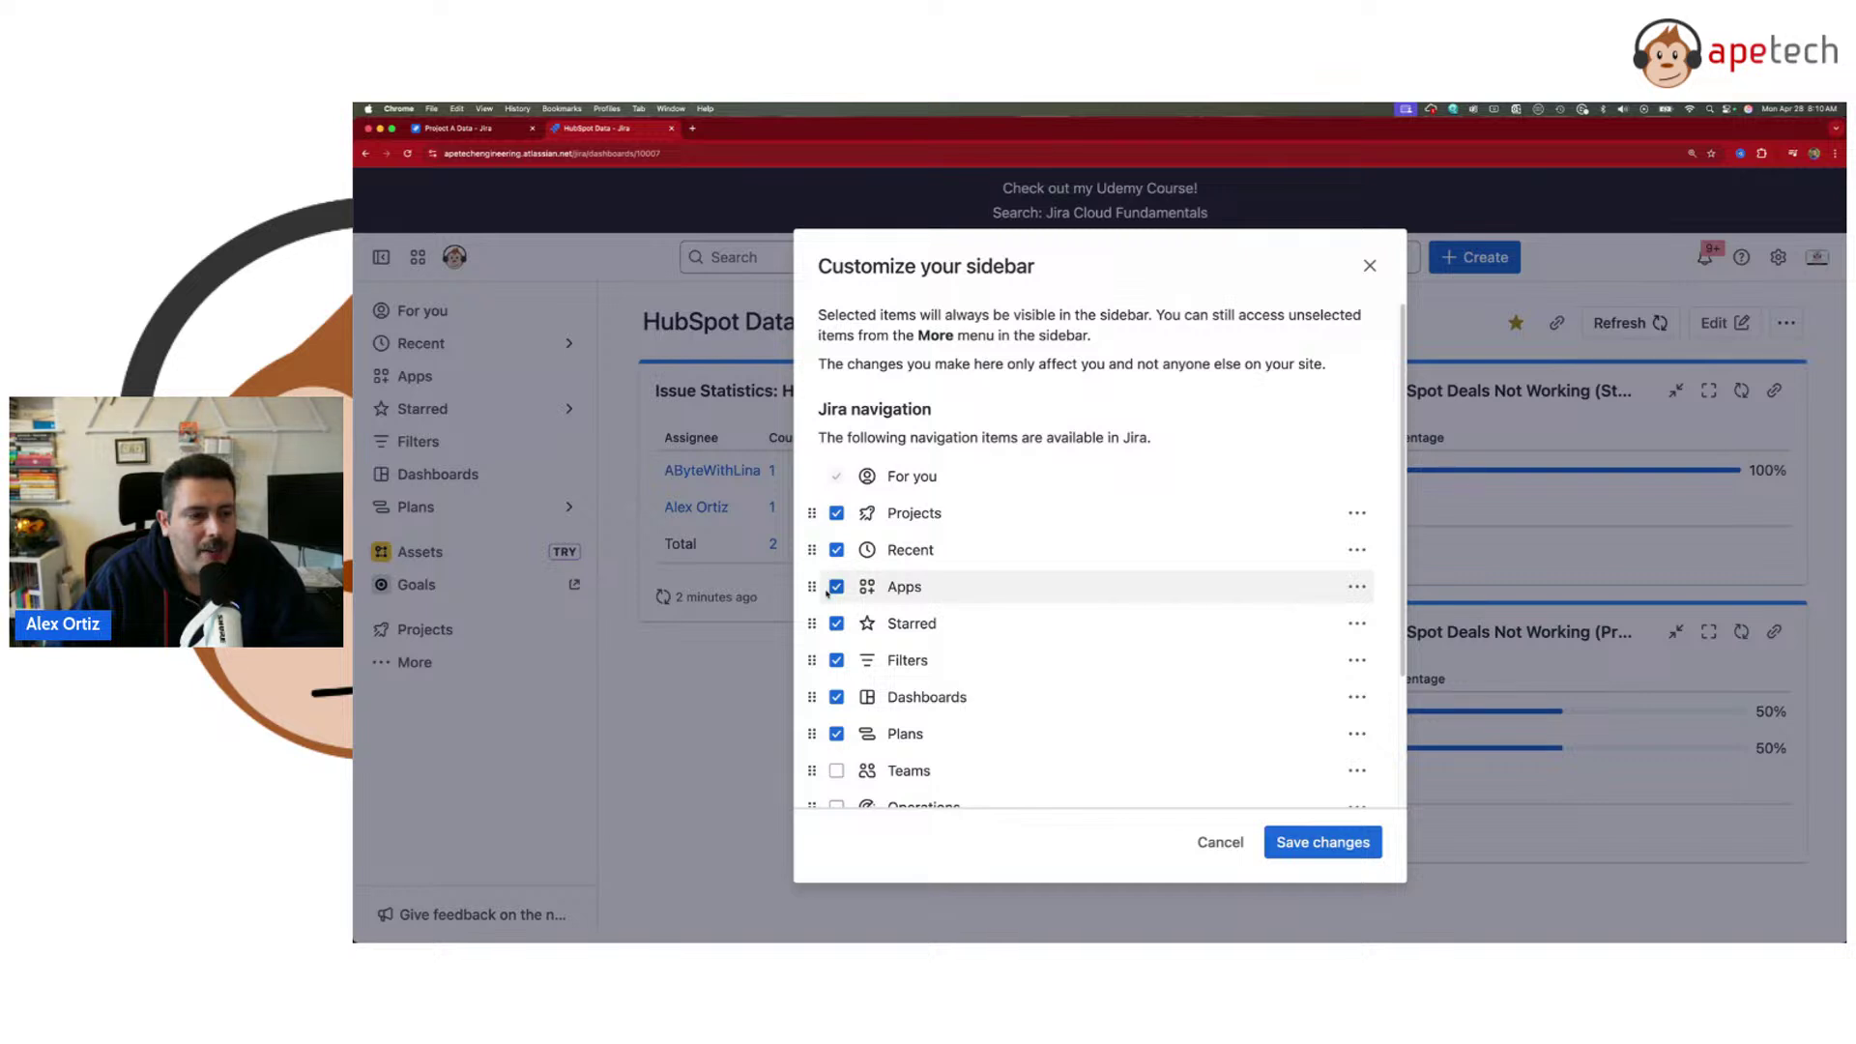
pyautogui.moveTo(812, 586)
pyautogui.mouseDown()
pyautogui.moveTo(821, 750)
pyautogui.moveTo(815, 557)
pyautogui.mouseUp()
pyautogui.moveTo(812, 624); pyautogui.dragTo(829, 752)
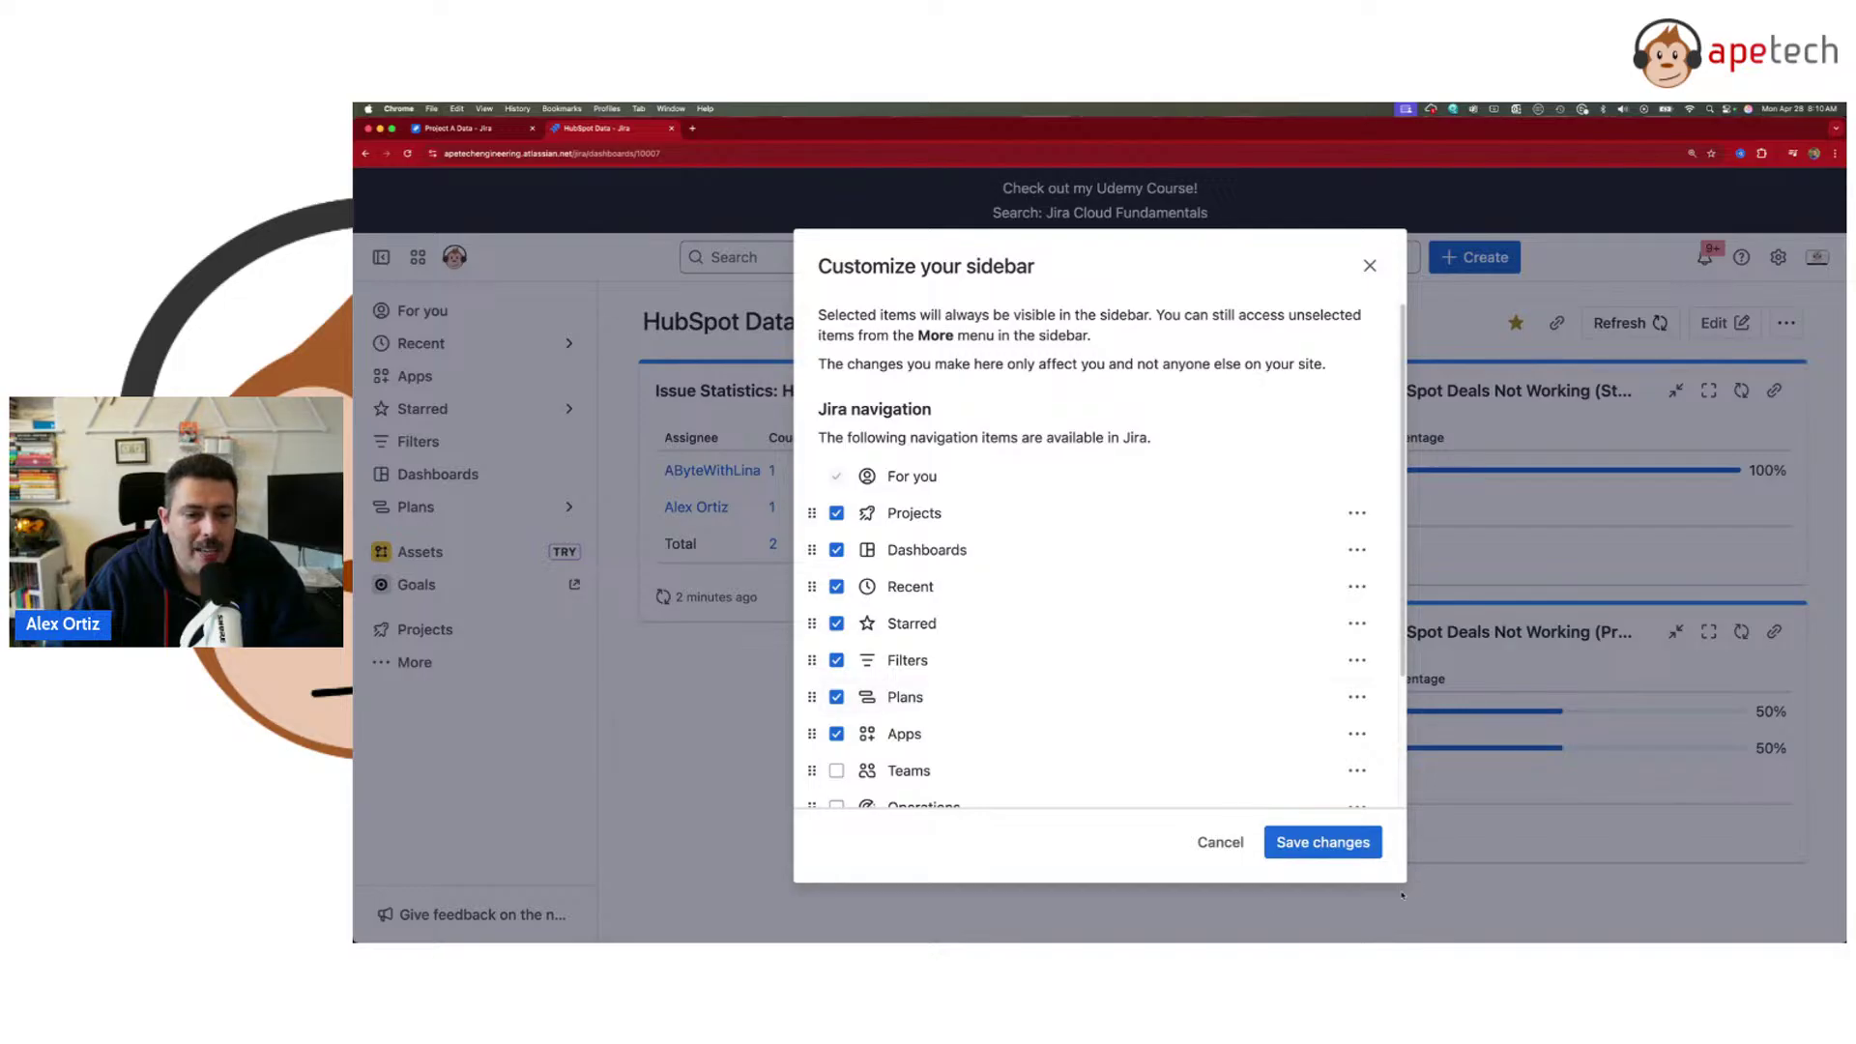
pyautogui.click(1324, 841)
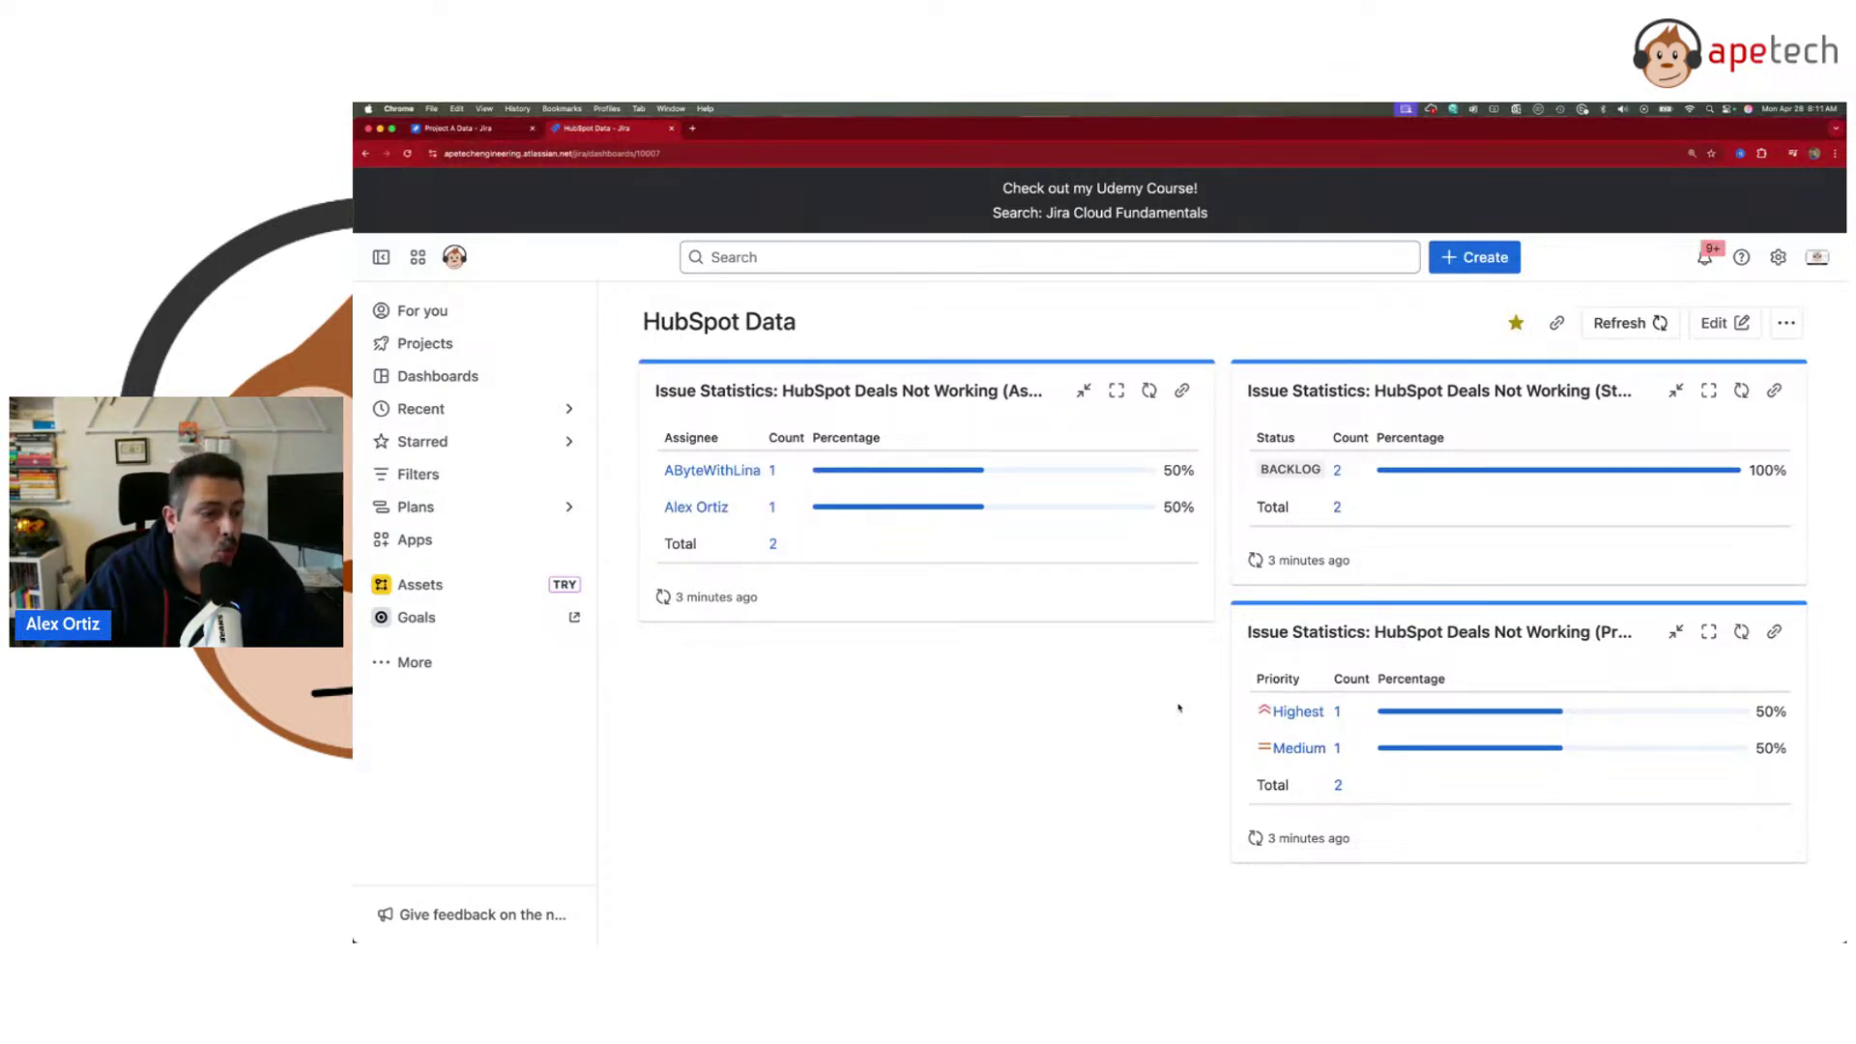
# - Customize the sidebar to also show Teams and Operations, review the App shortcuts, and save the changes
pyautogui.click(381, 661)
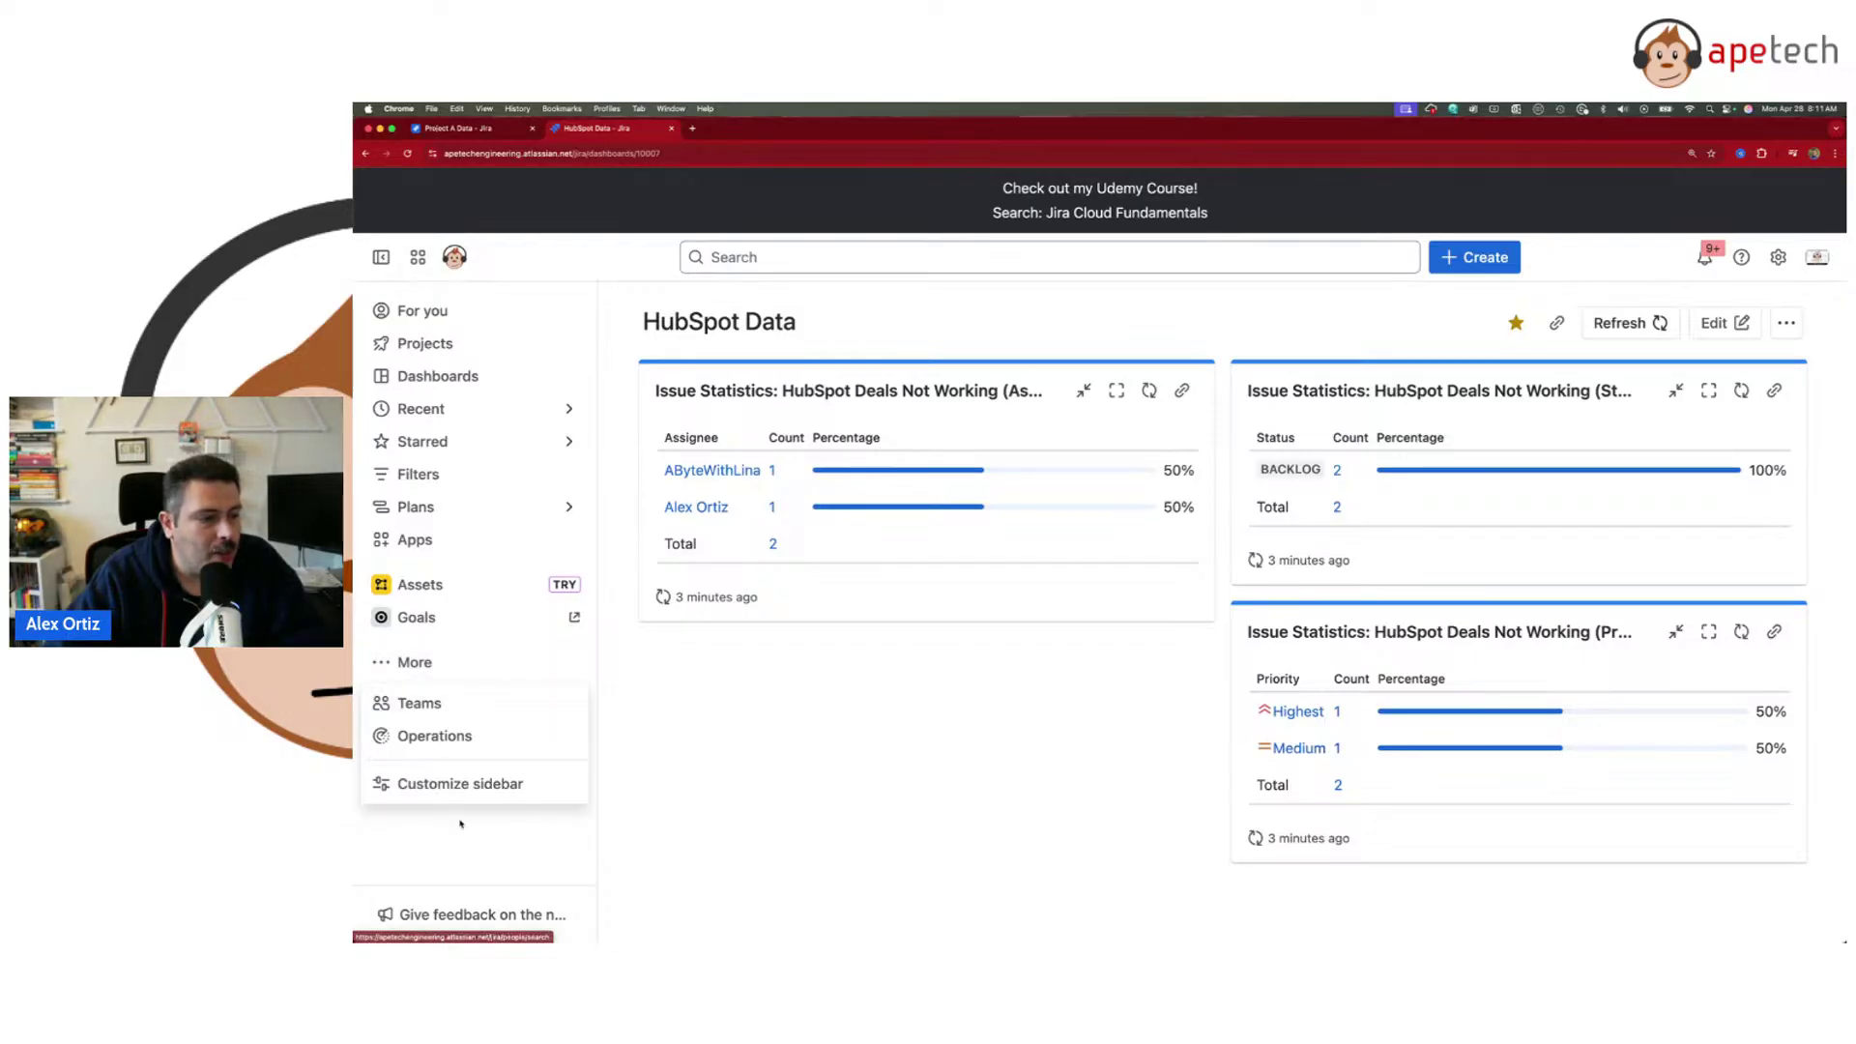
pyautogui.click(460, 783)
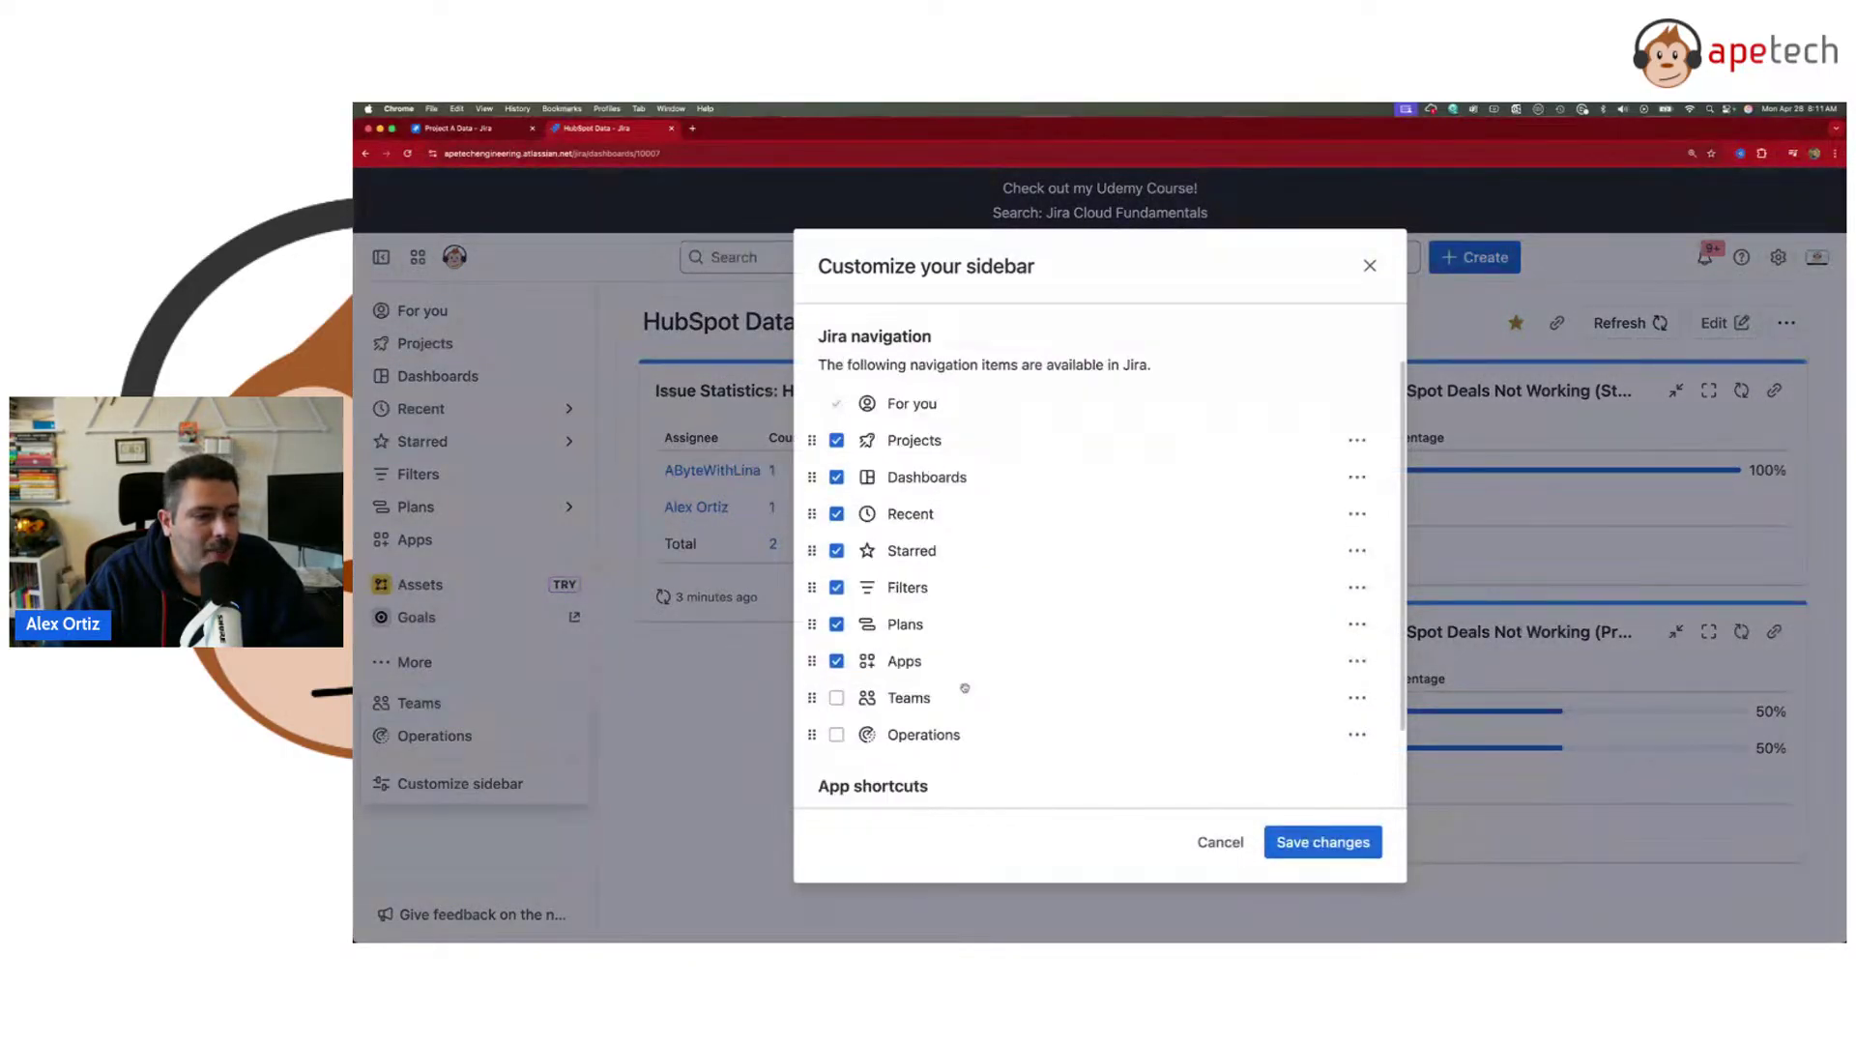
pyautogui.scroll(-1, 965, 689)
pyautogui.click(836, 672)
pyautogui.click(836, 709)
pyautogui.click(1357, 709)
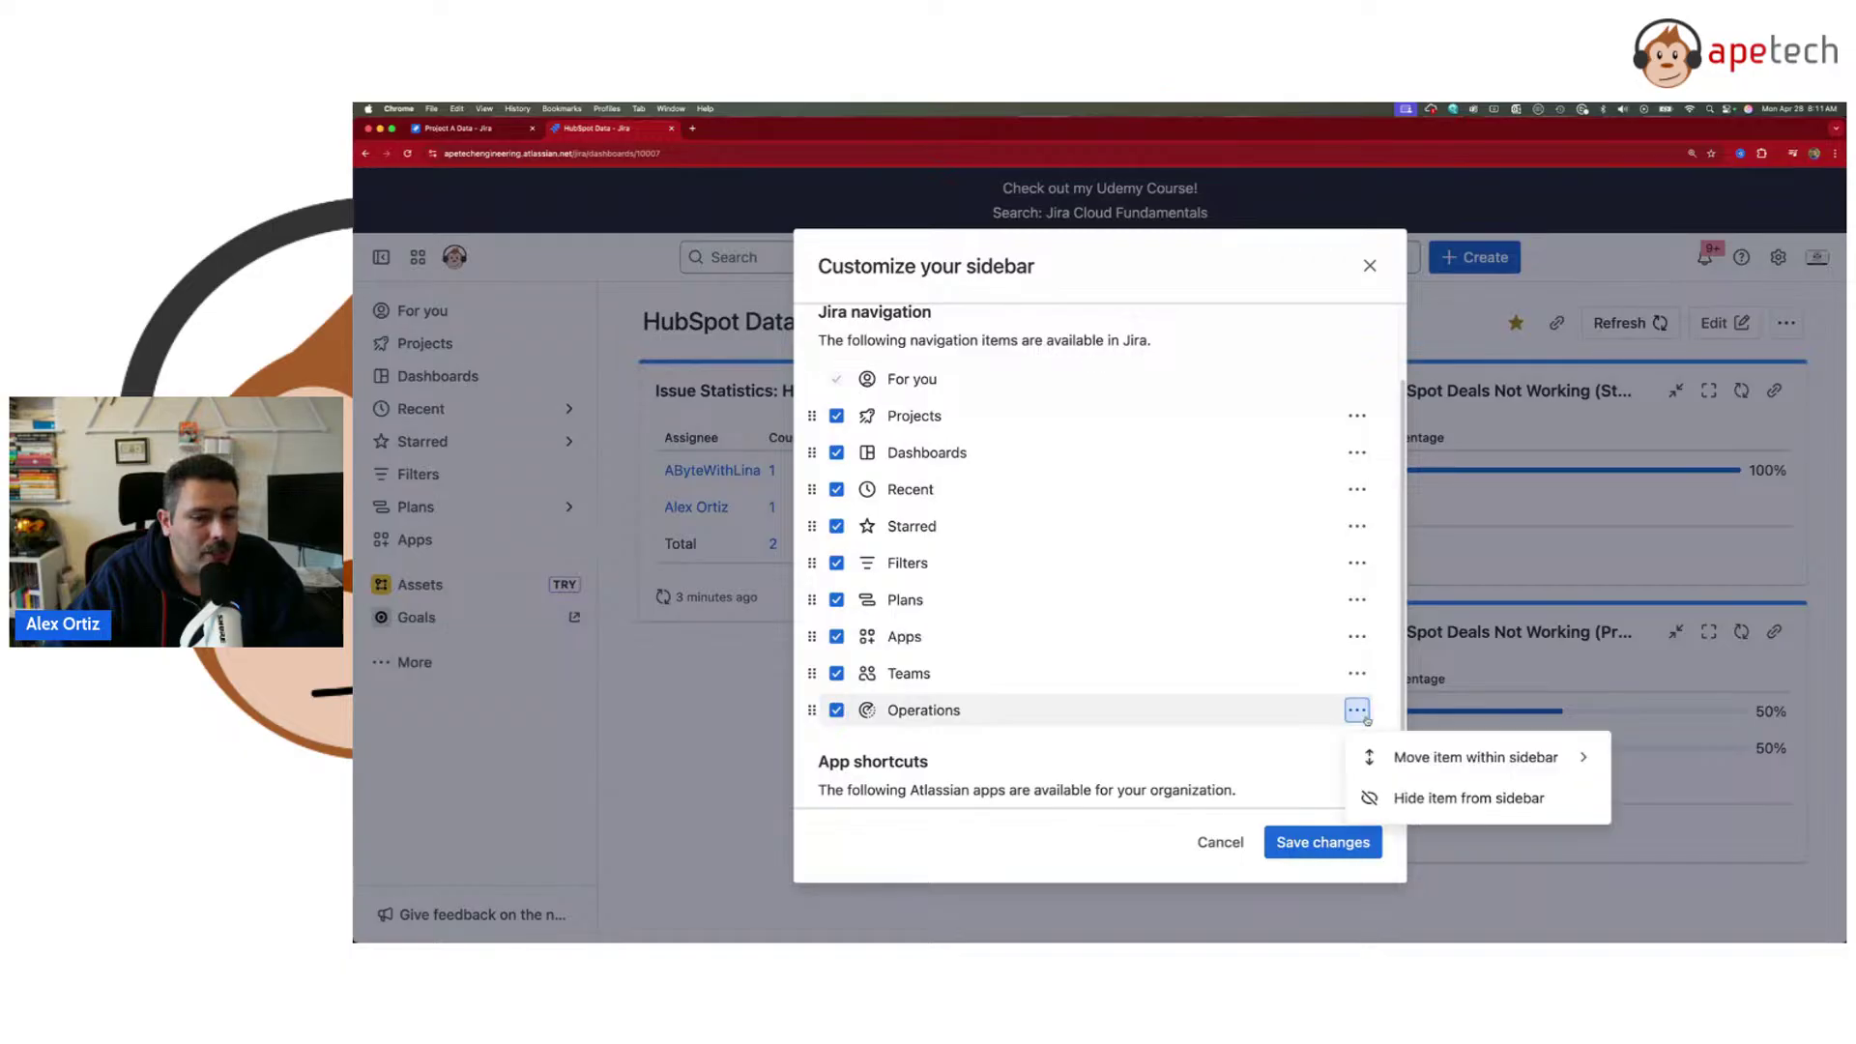
pyautogui.click(1357, 710)
pyautogui.scroll(3, 1349, 541)
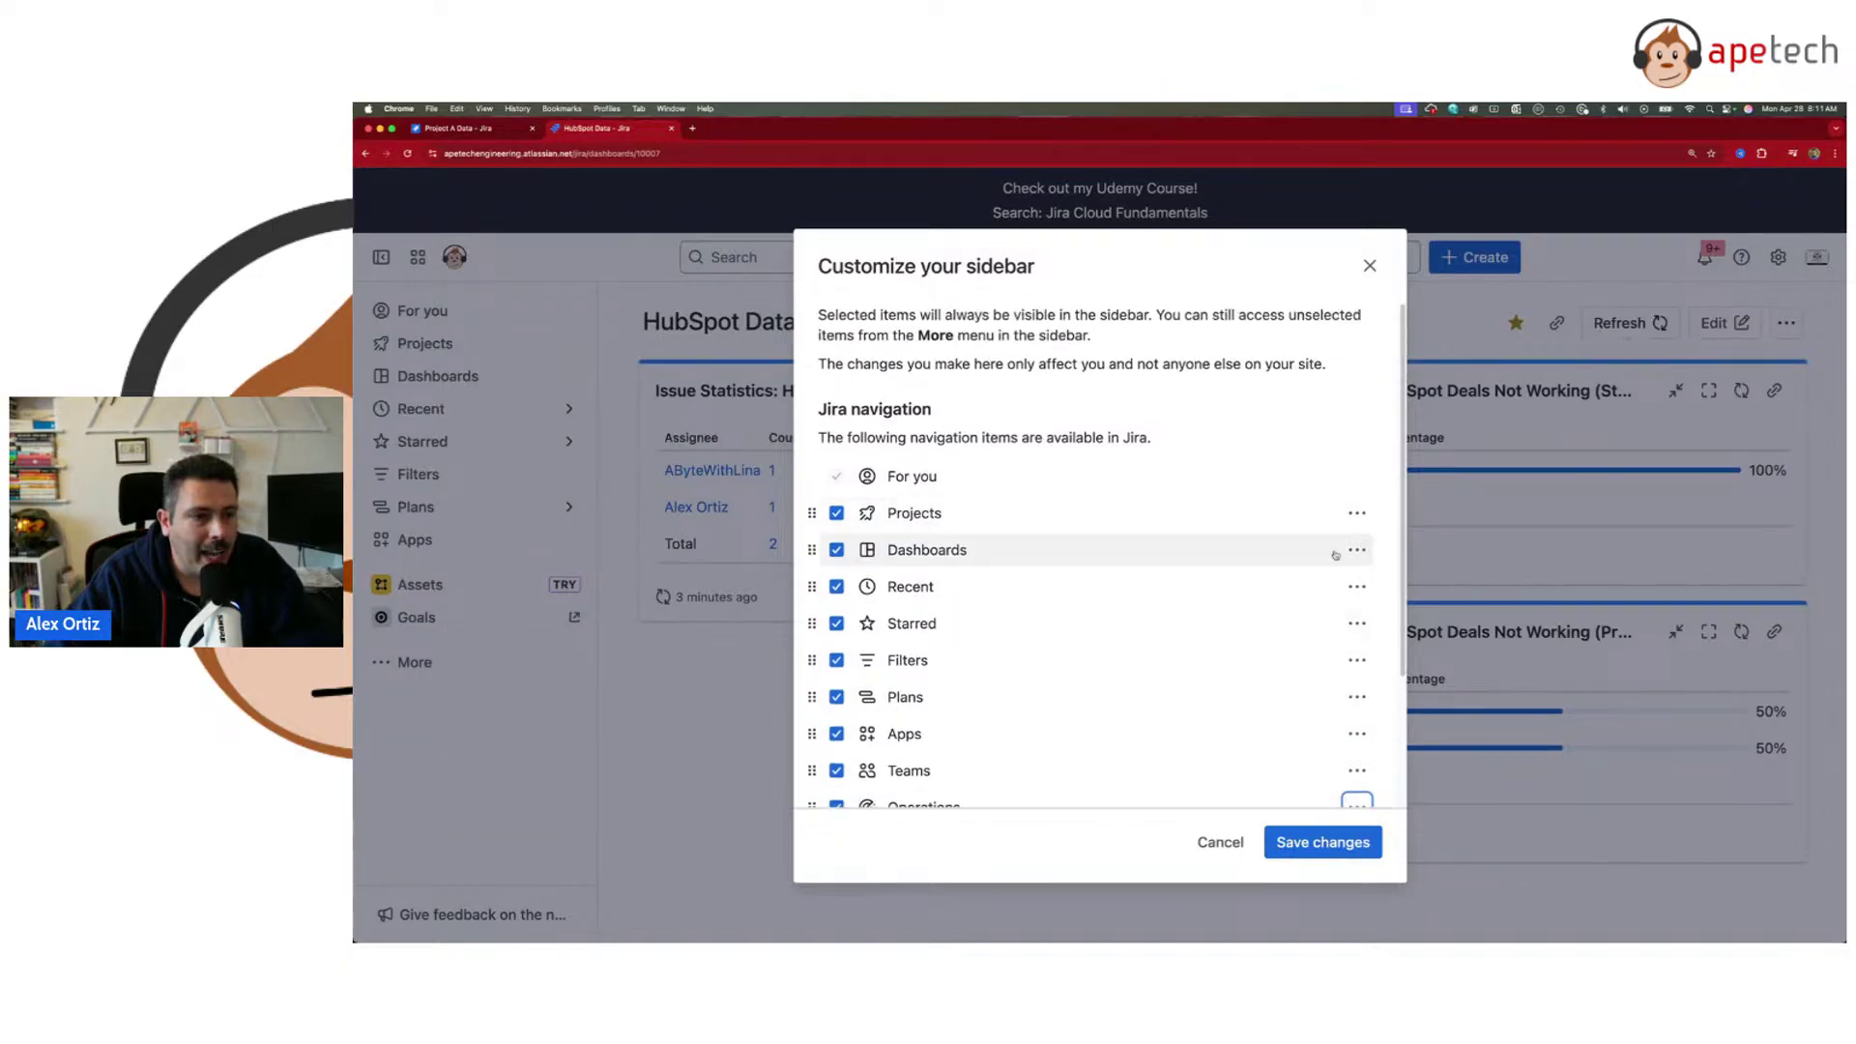
pyautogui.scroll(-4, 1341, 536)
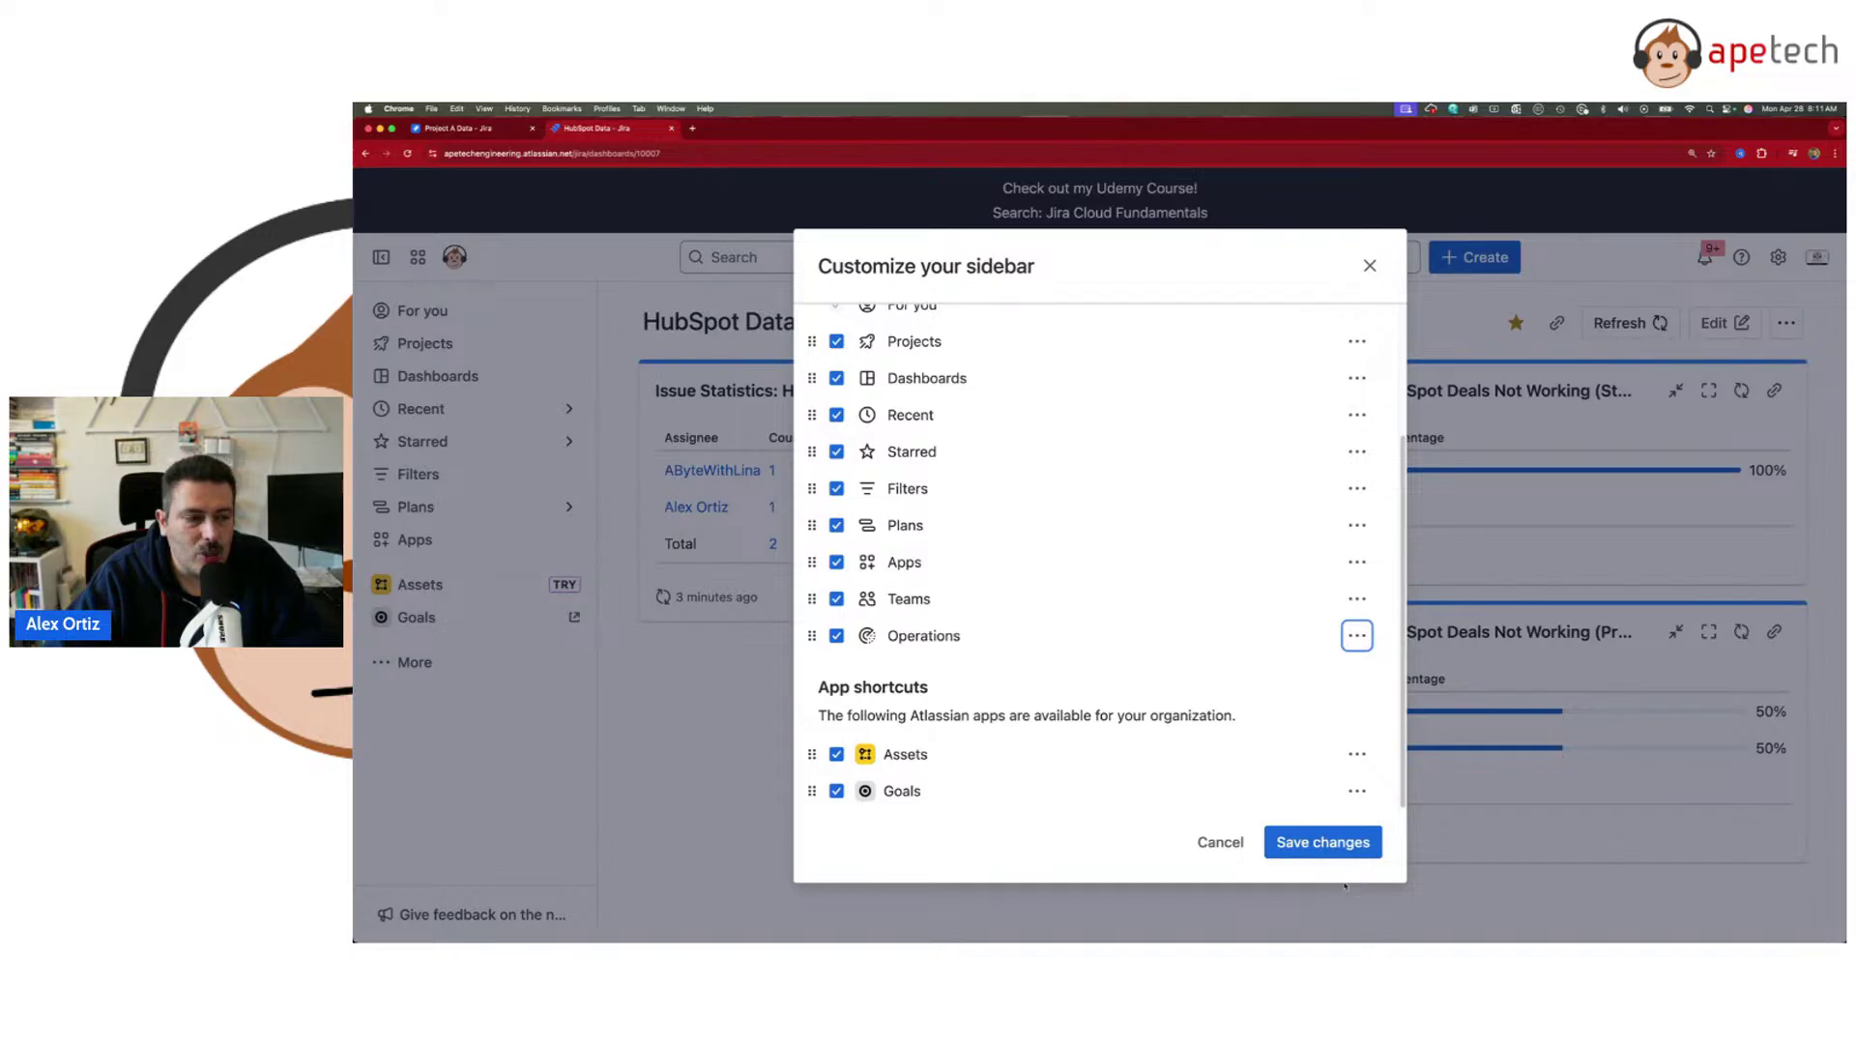
pyautogui.click(1322, 842)
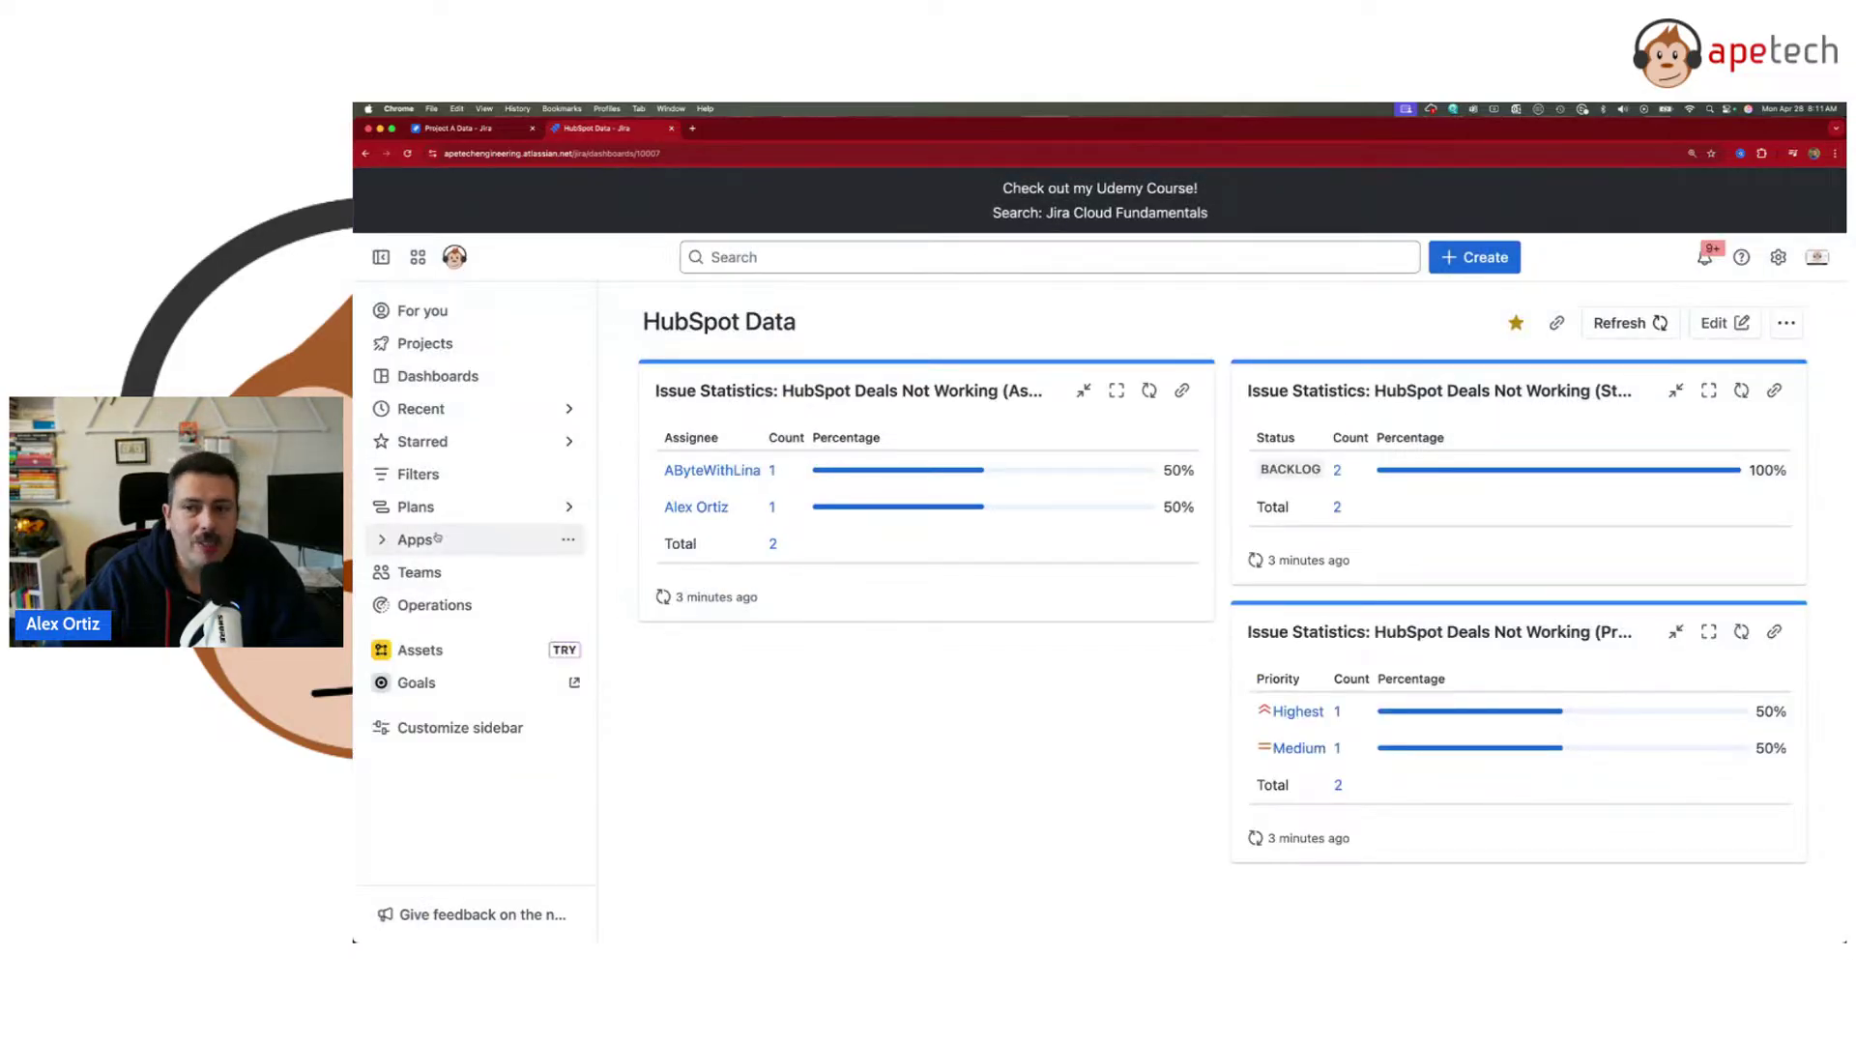
# - Compare the old site's top bar with the customized sidebar, and view the dashboard creation form without saving a dashboard
pyautogui.click(460, 128)
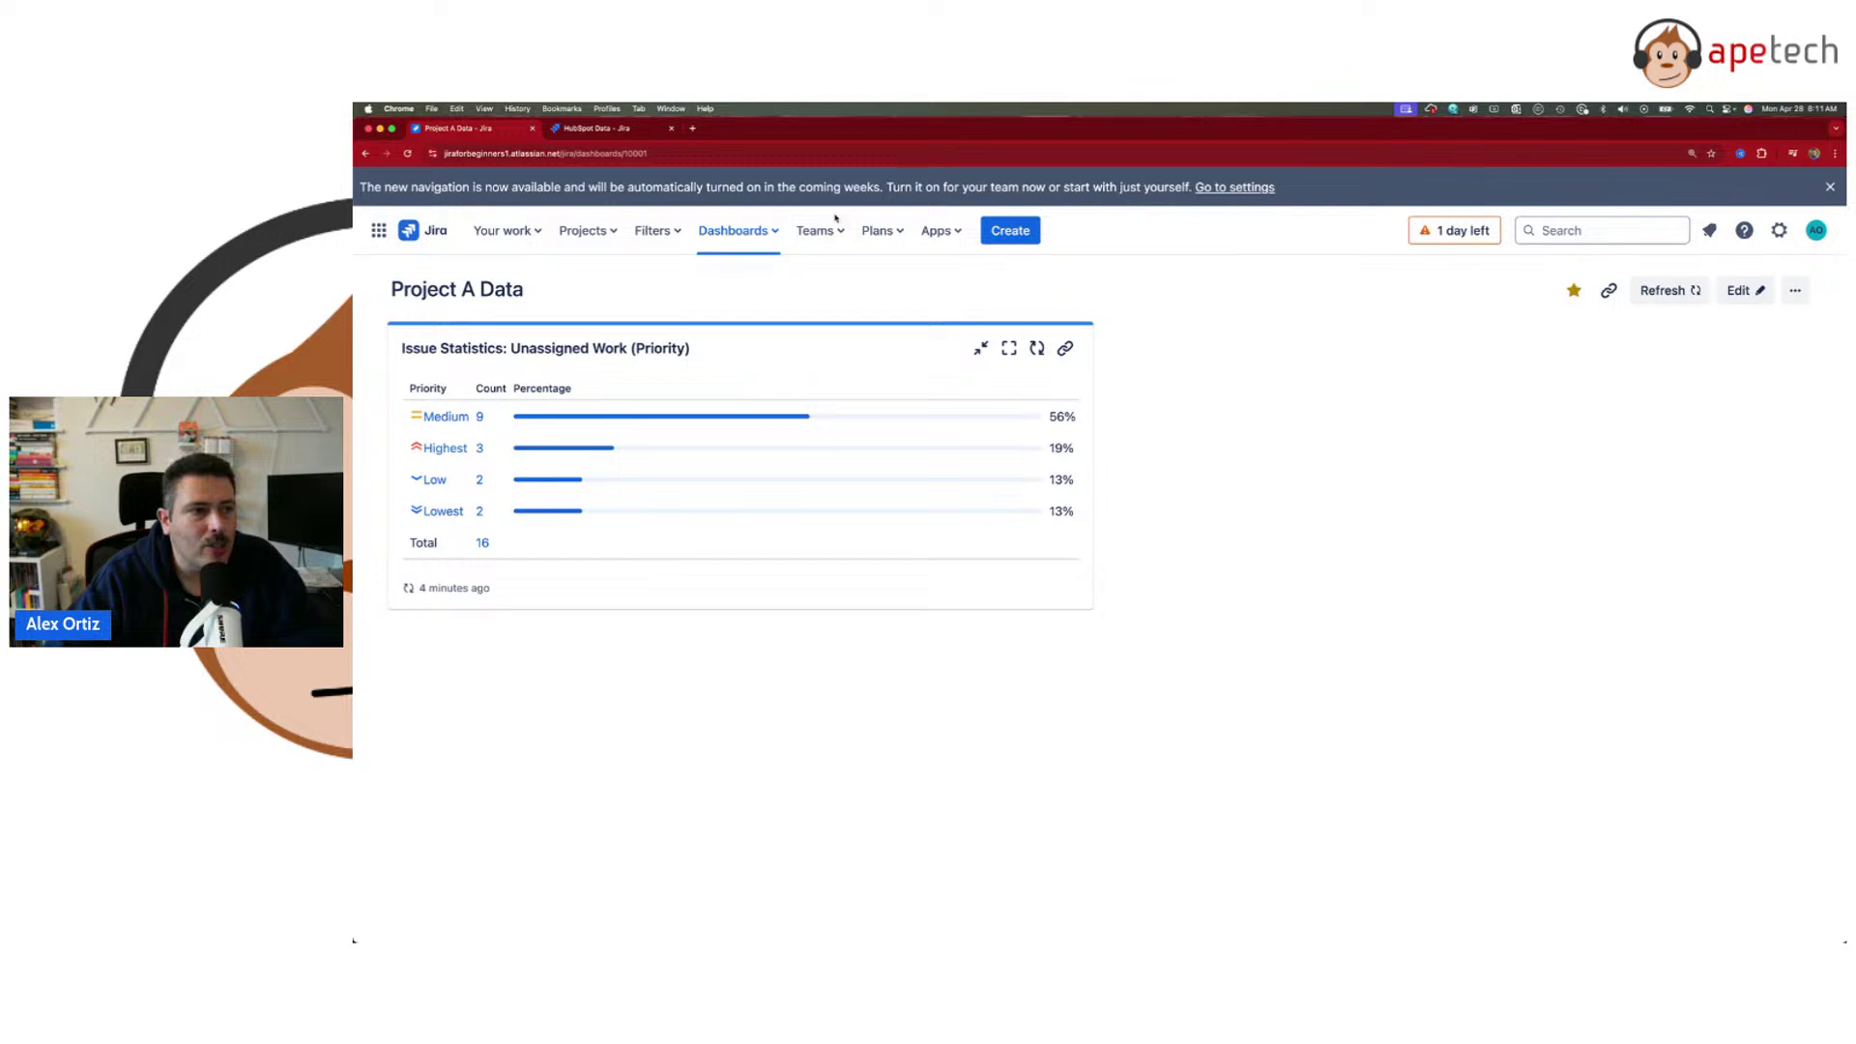
pyautogui.click(633, 133)
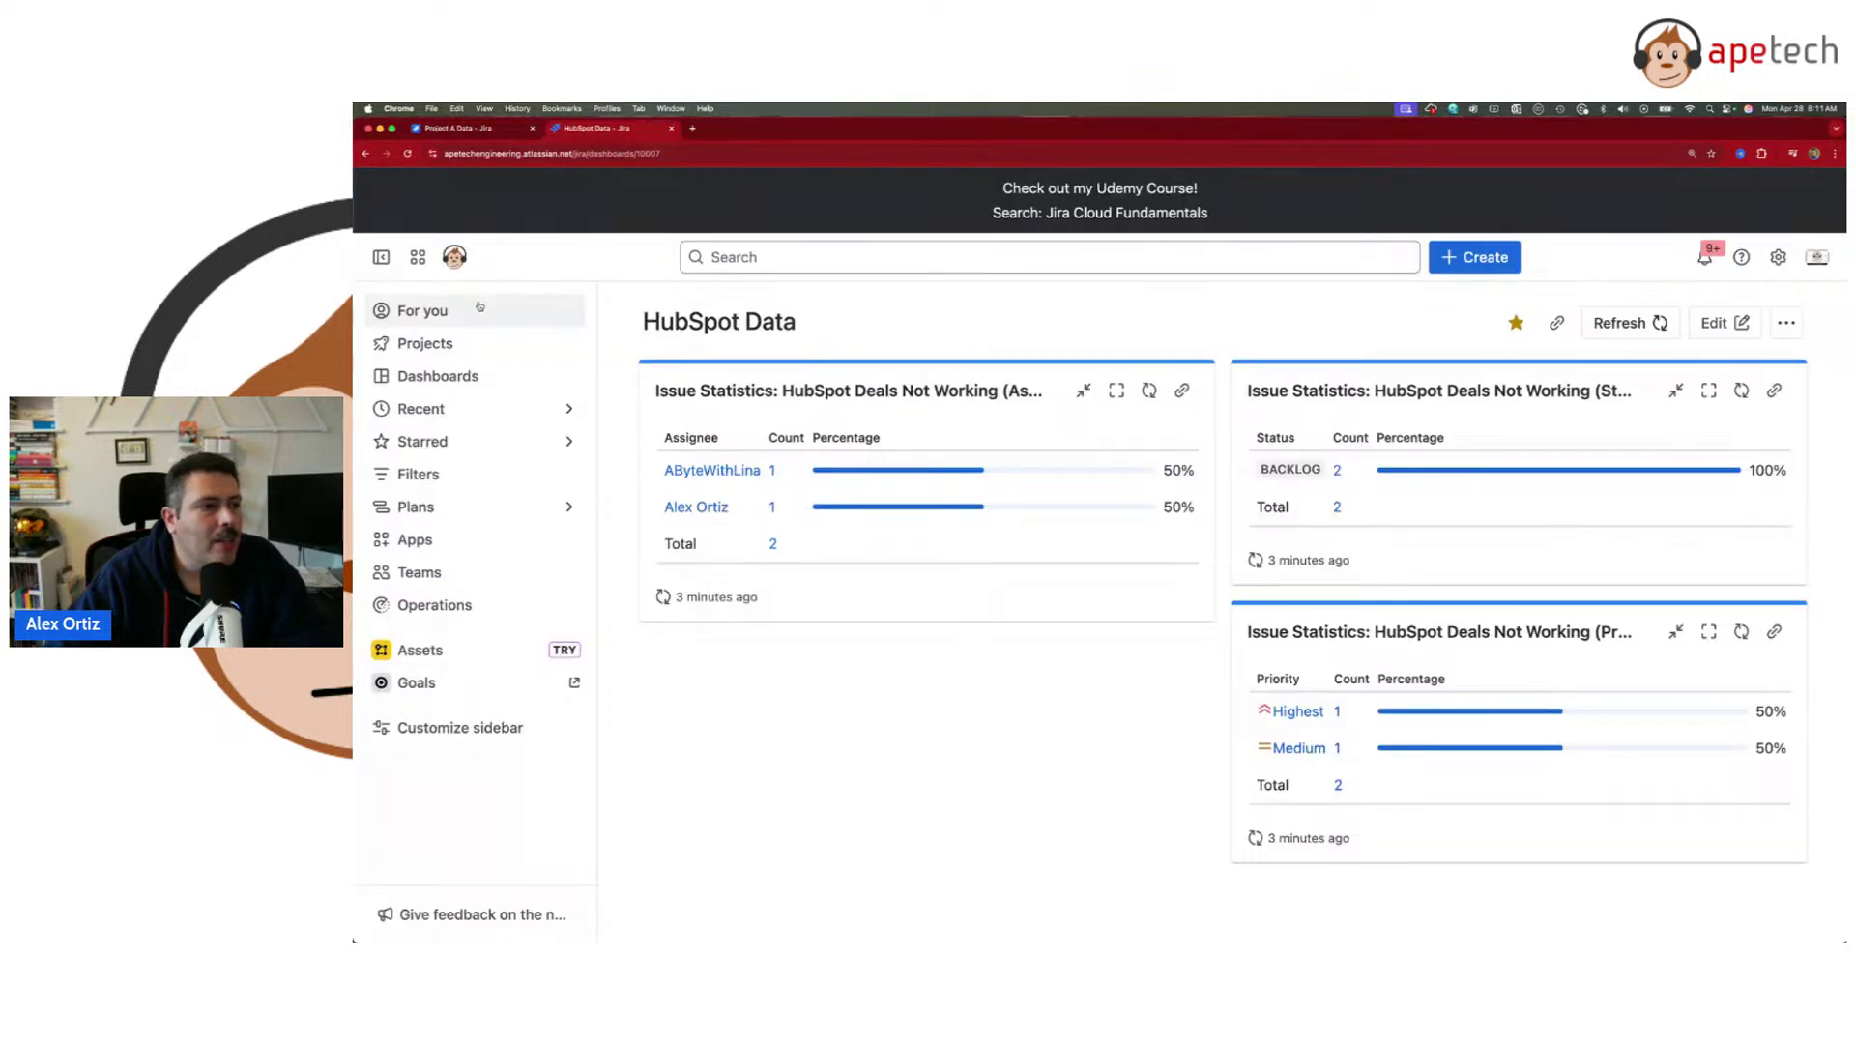
pyautogui.click(427, 377)
pyautogui.click(427, 377)
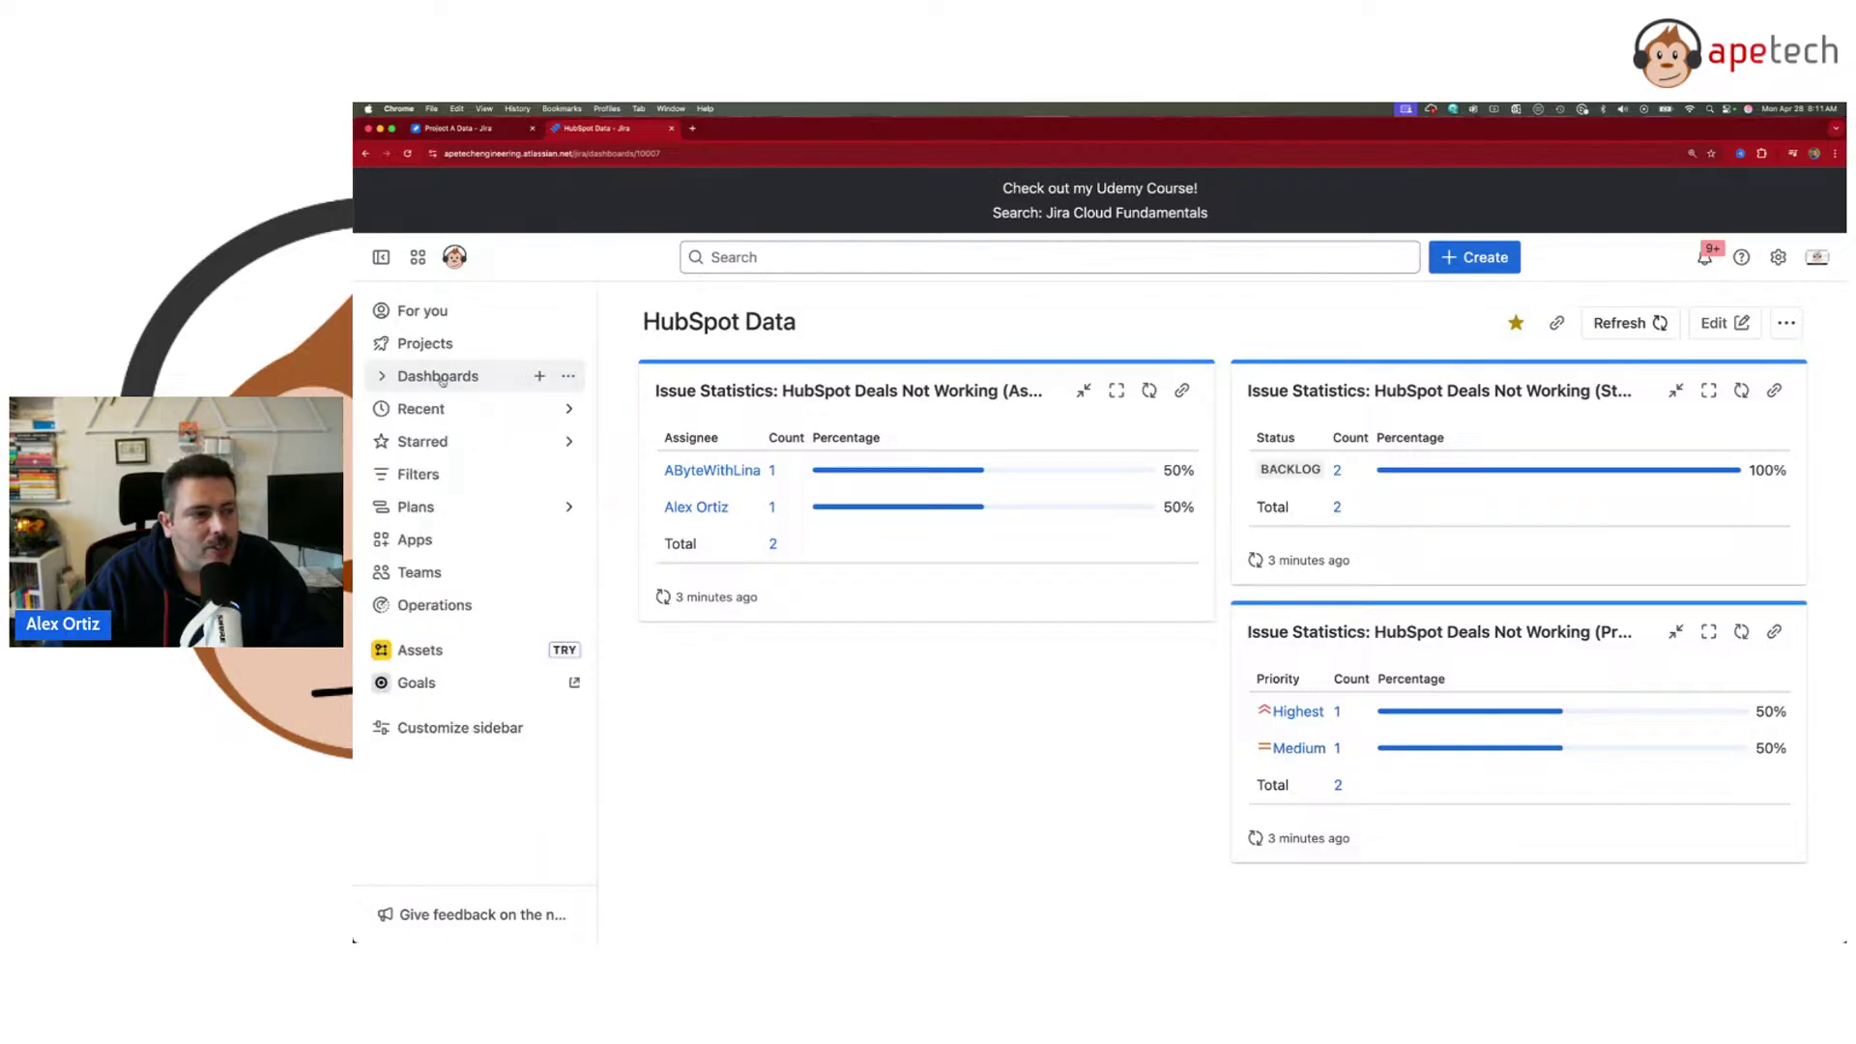
pyautogui.click(543, 384)
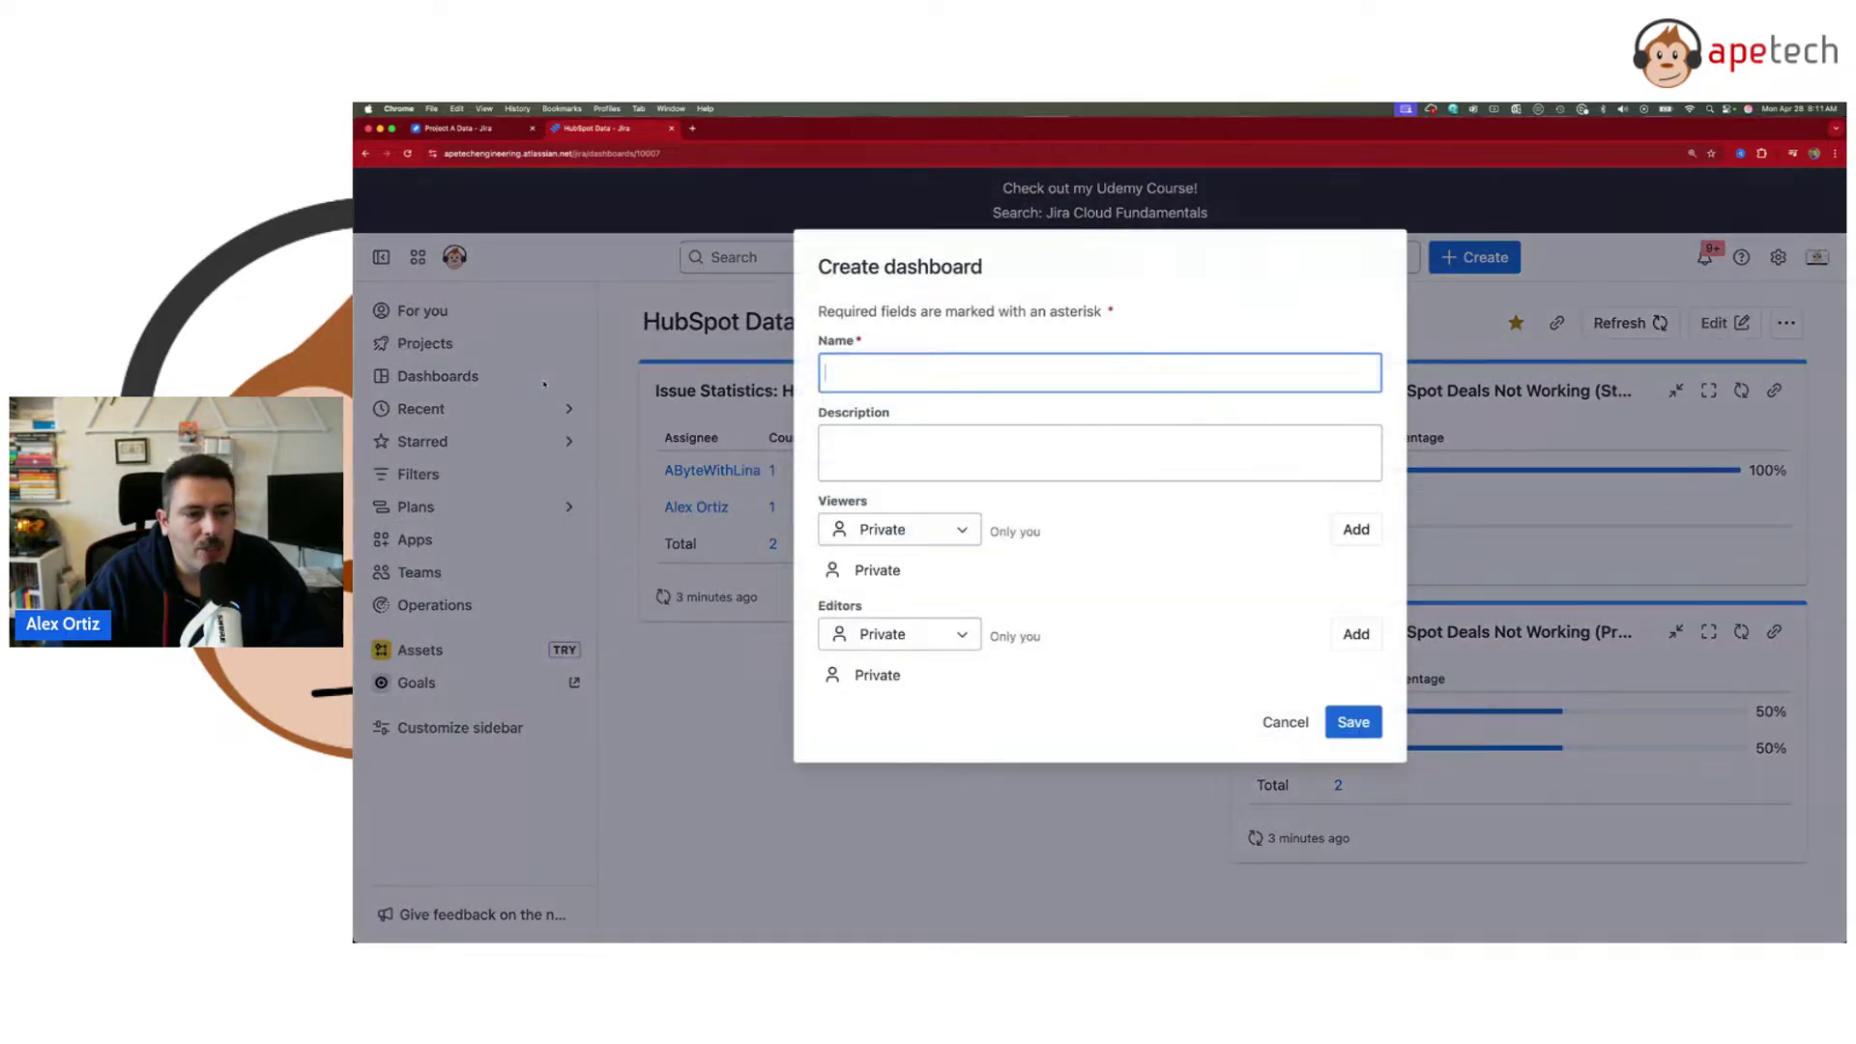
pyautogui.click(1274, 723)
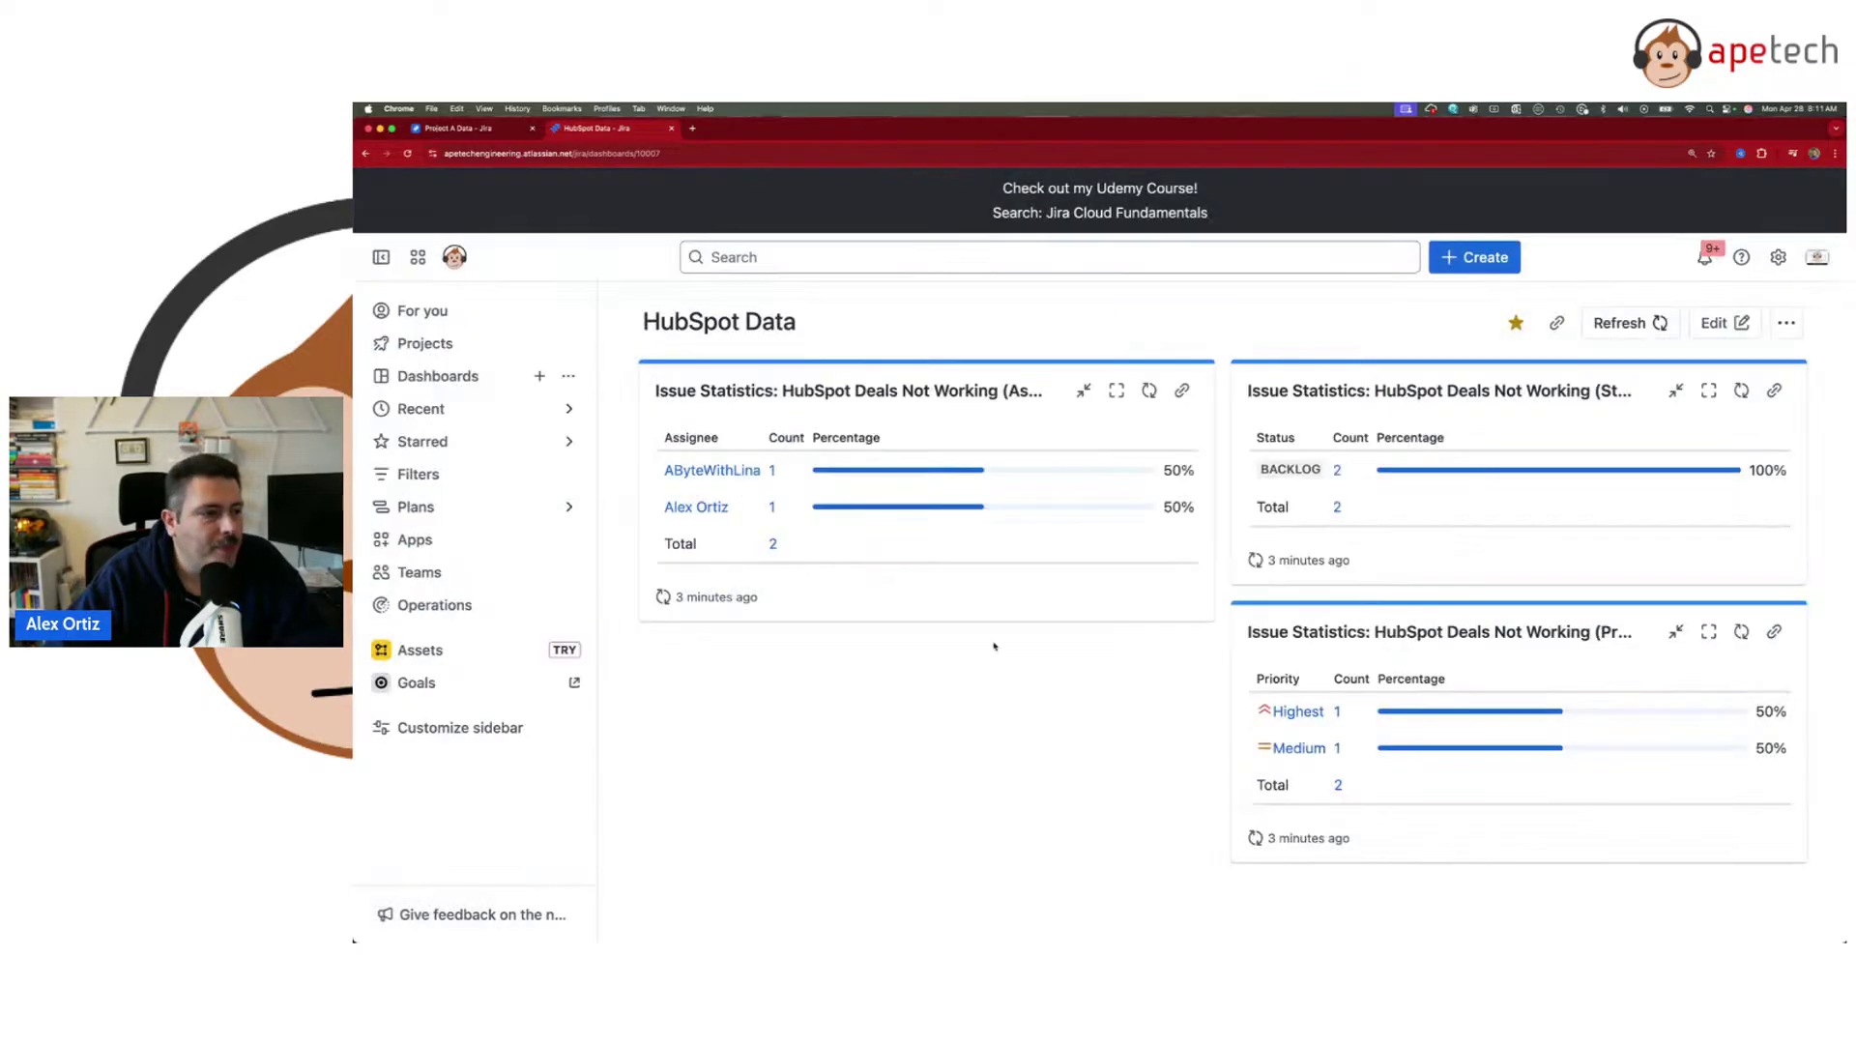
# - Open the Recent list in the sidebar and look through the recently visited boards, projects and dashboards
pyautogui.click(423, 412)
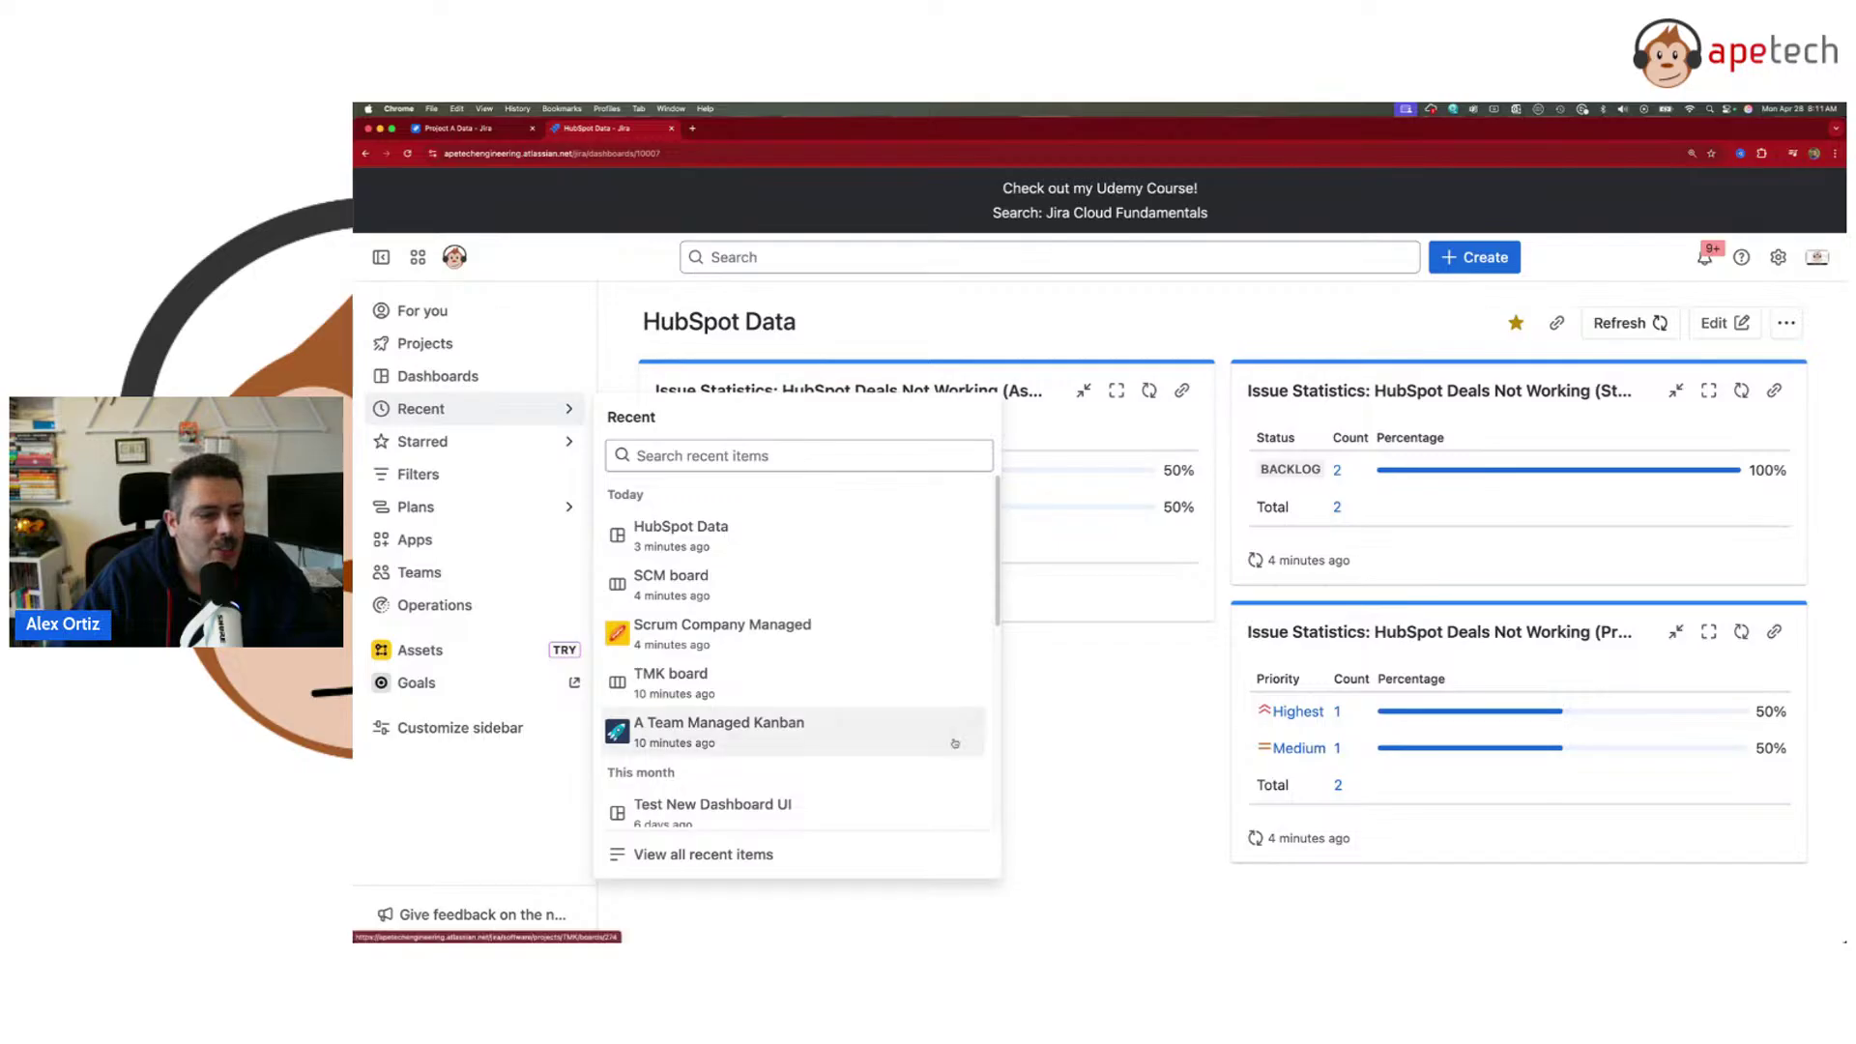
pyautogui.scroll(-3, 891, 705)
pyautogui.scroll(-3, 890, 705)
pyautogui.scroll(10, 891, 705)
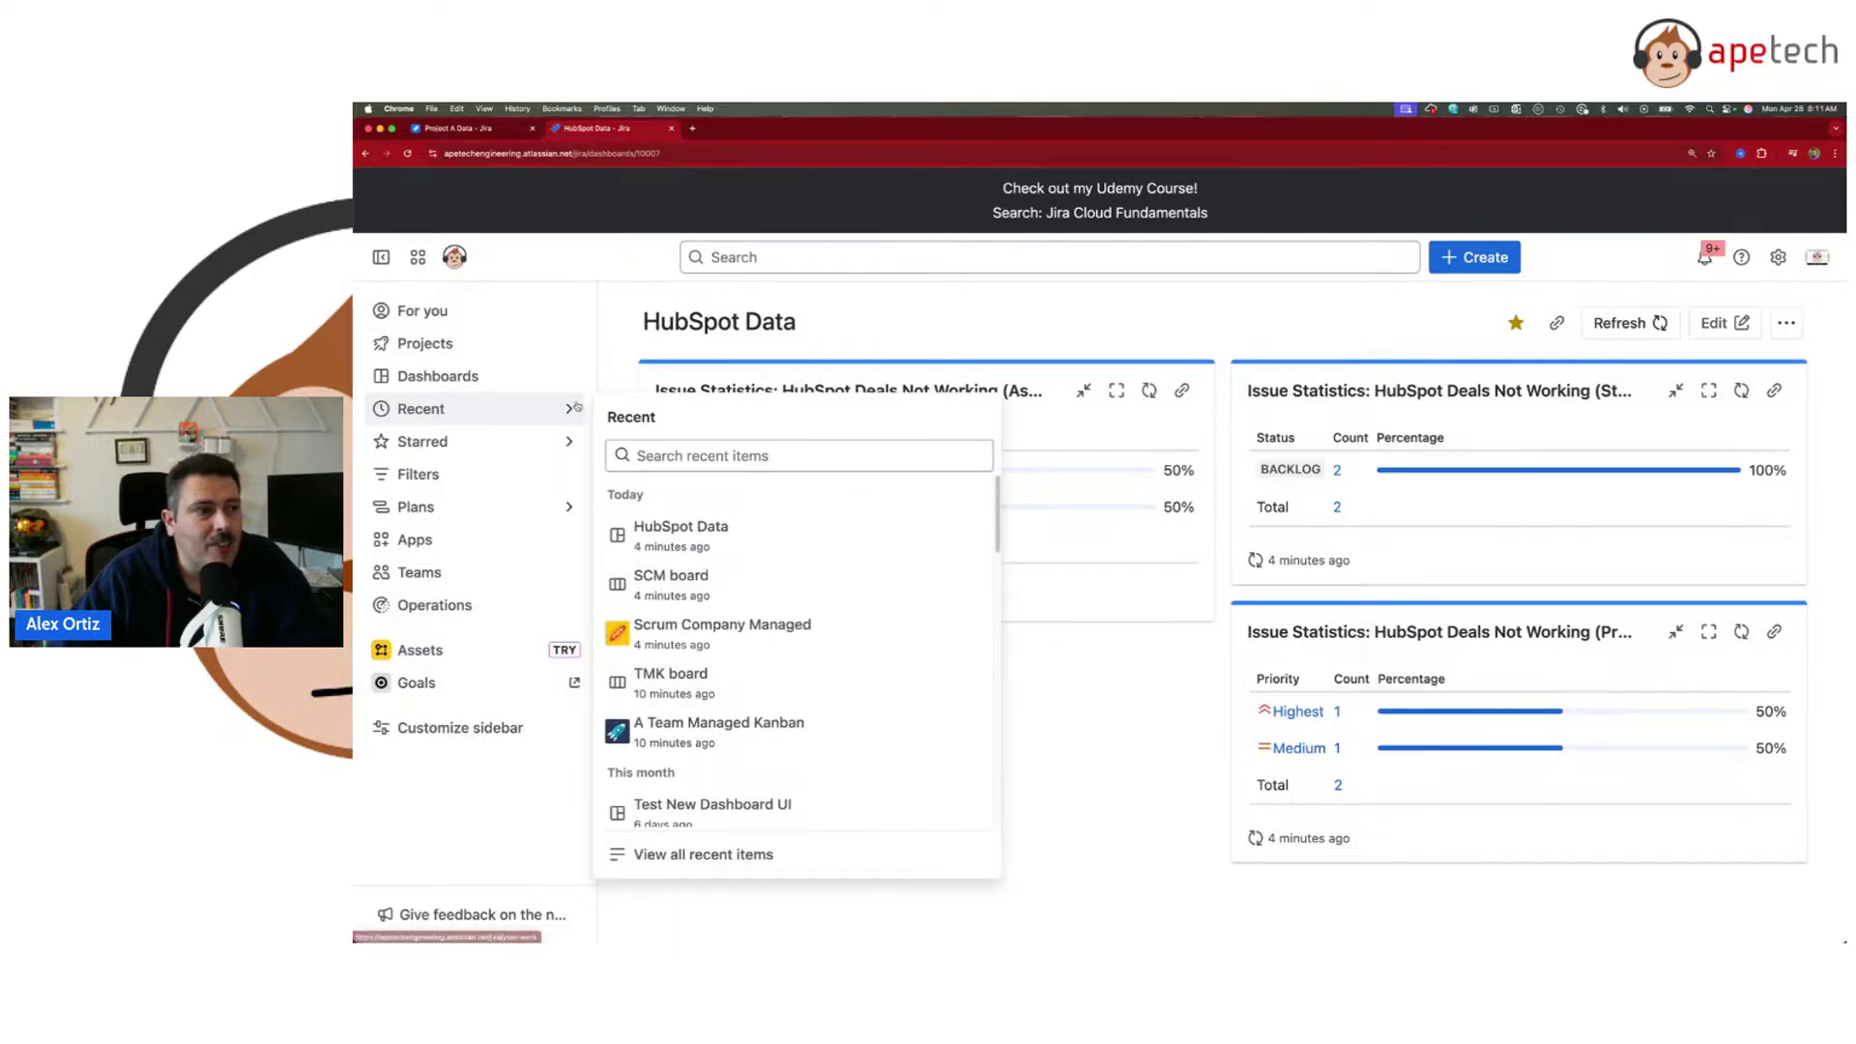
# - Switch to the old site and view the recent work items under Your work
pyautogui.click(493, 132)
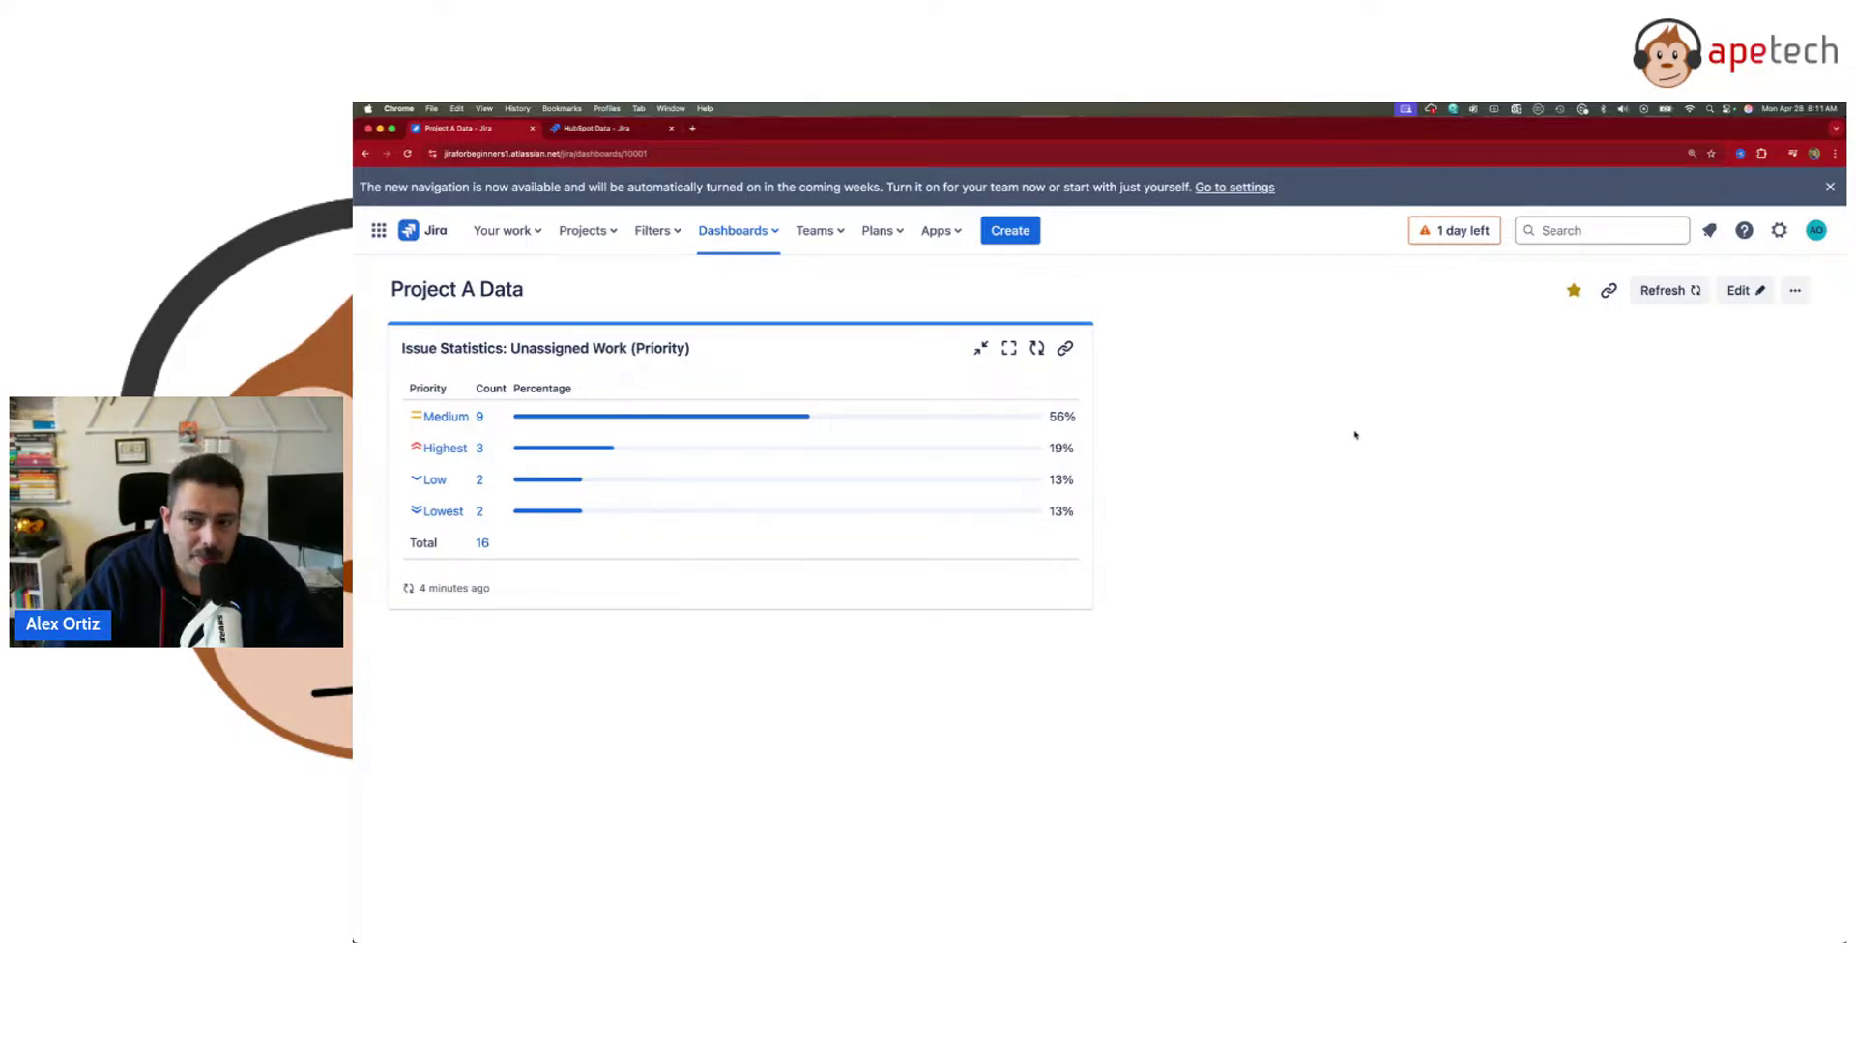
pyautogui.click(520, 232)
pyautogui.click(604, 275)
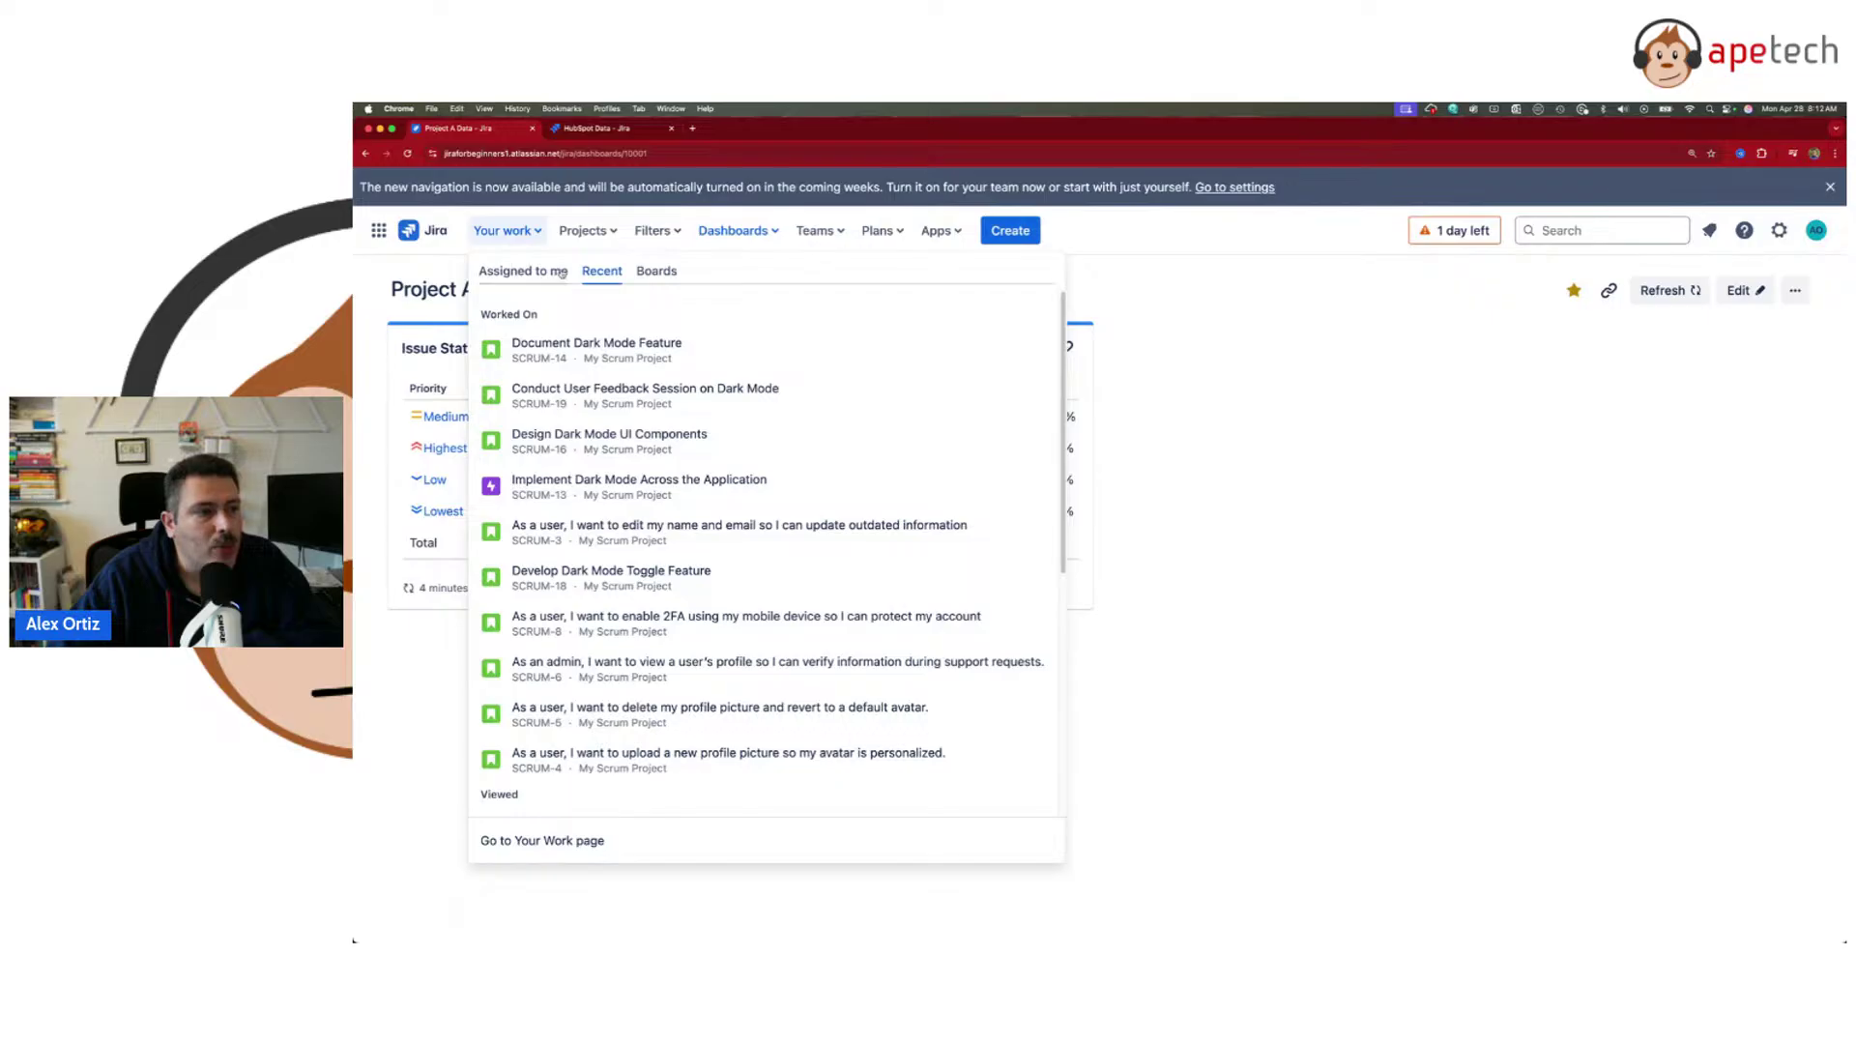
# - Return to the new site, open the For you page, and look through the sidebar's Recent list
pyautogui.click(612, 128)
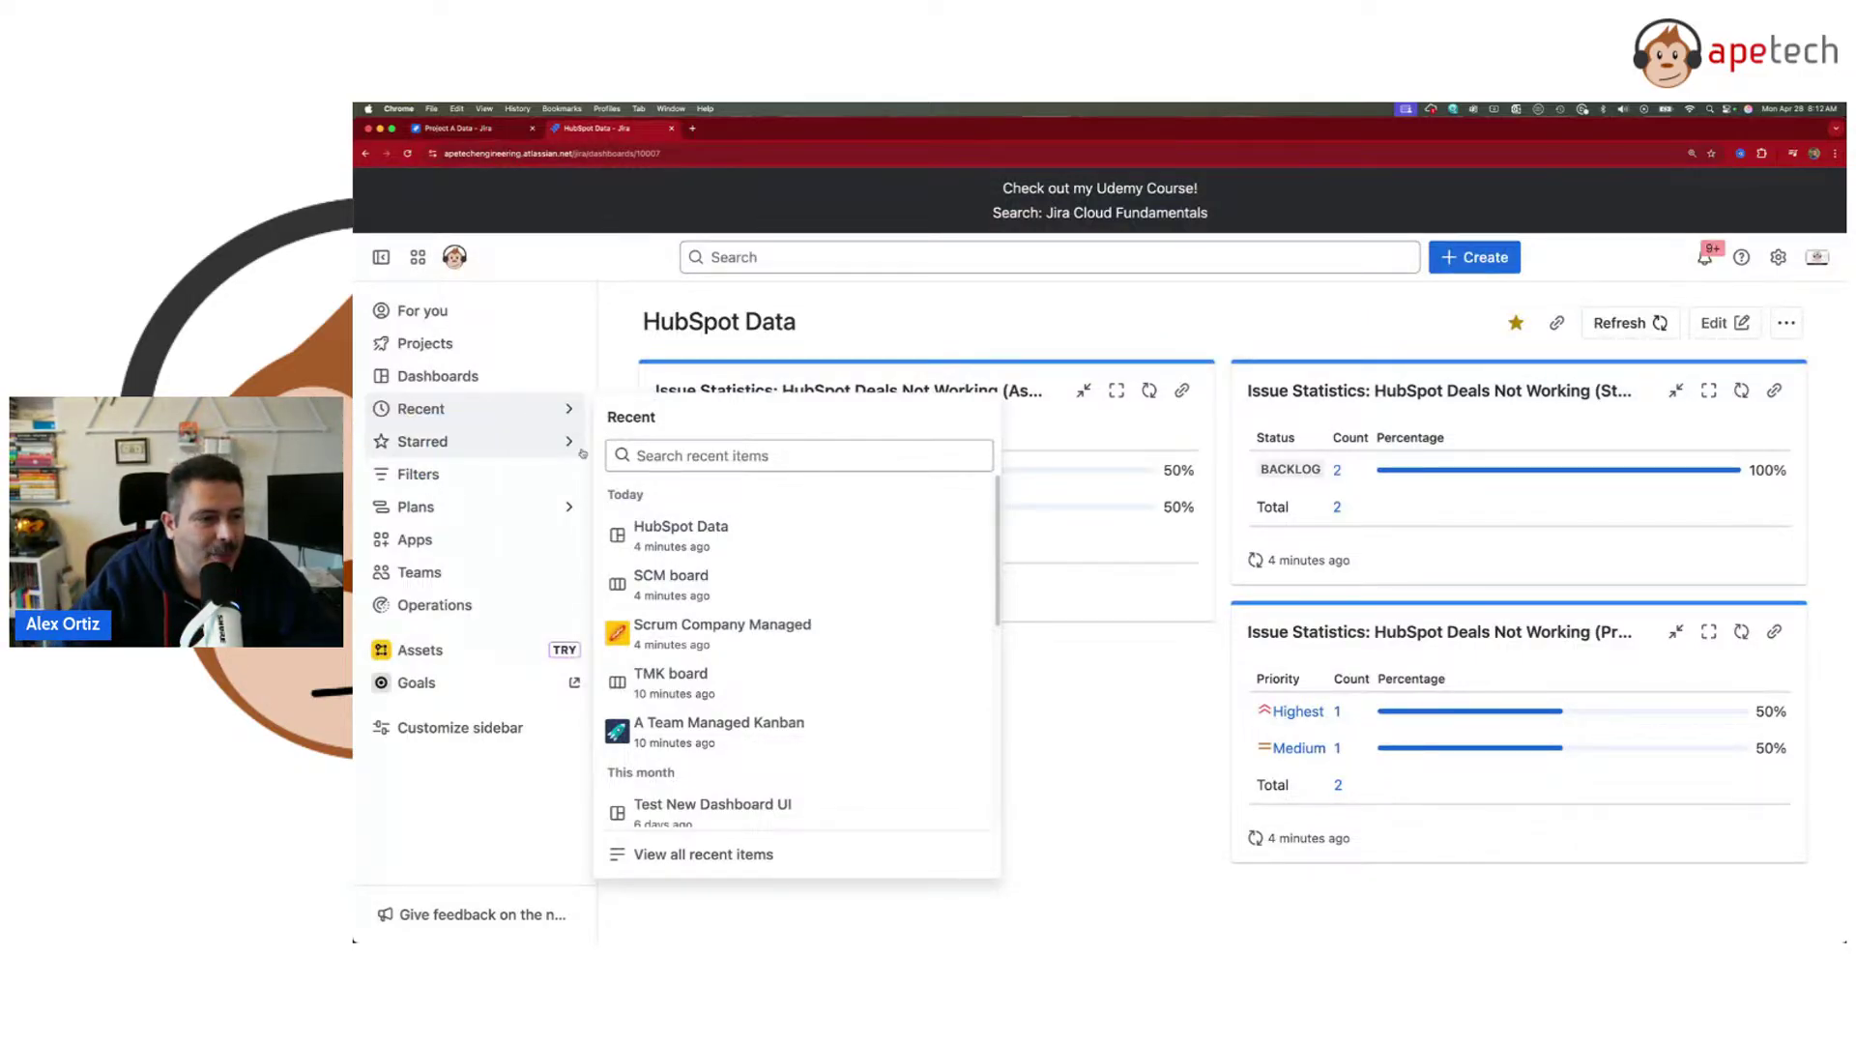
pyautogui.click(463, 311)
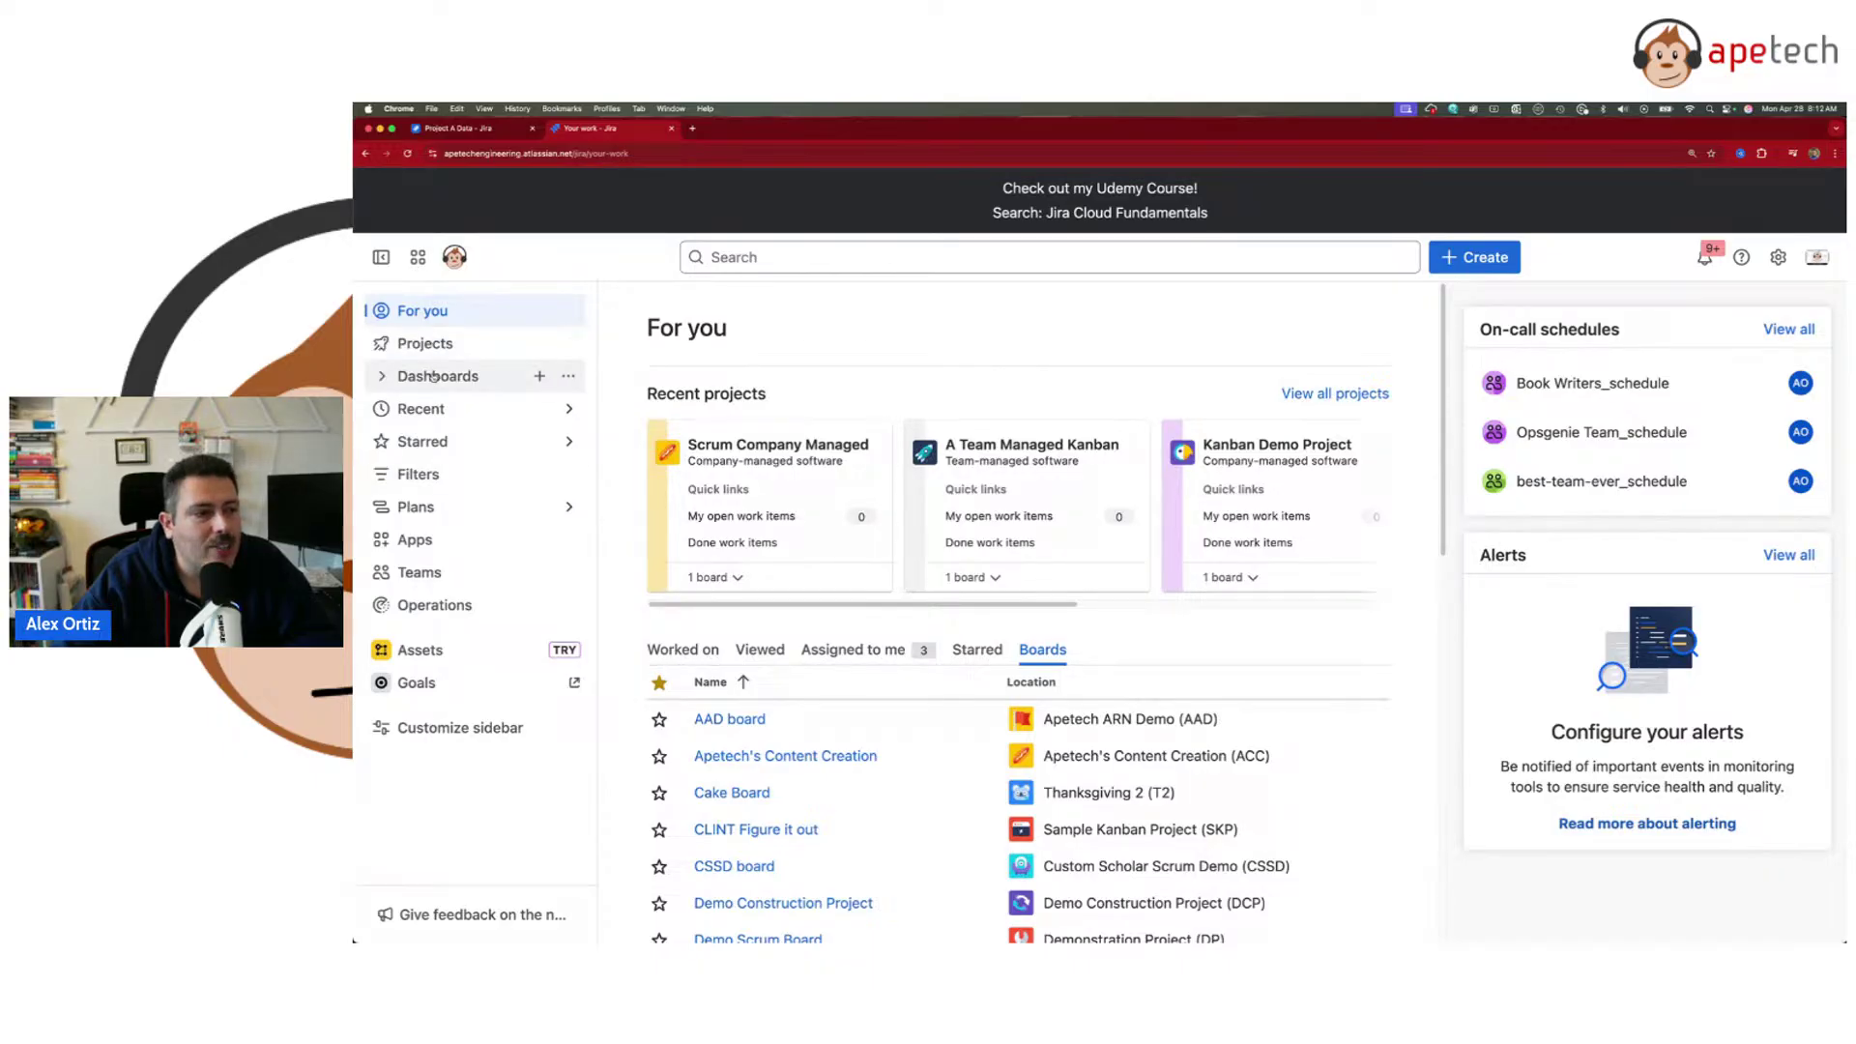
pyautogui.click(424, 410)
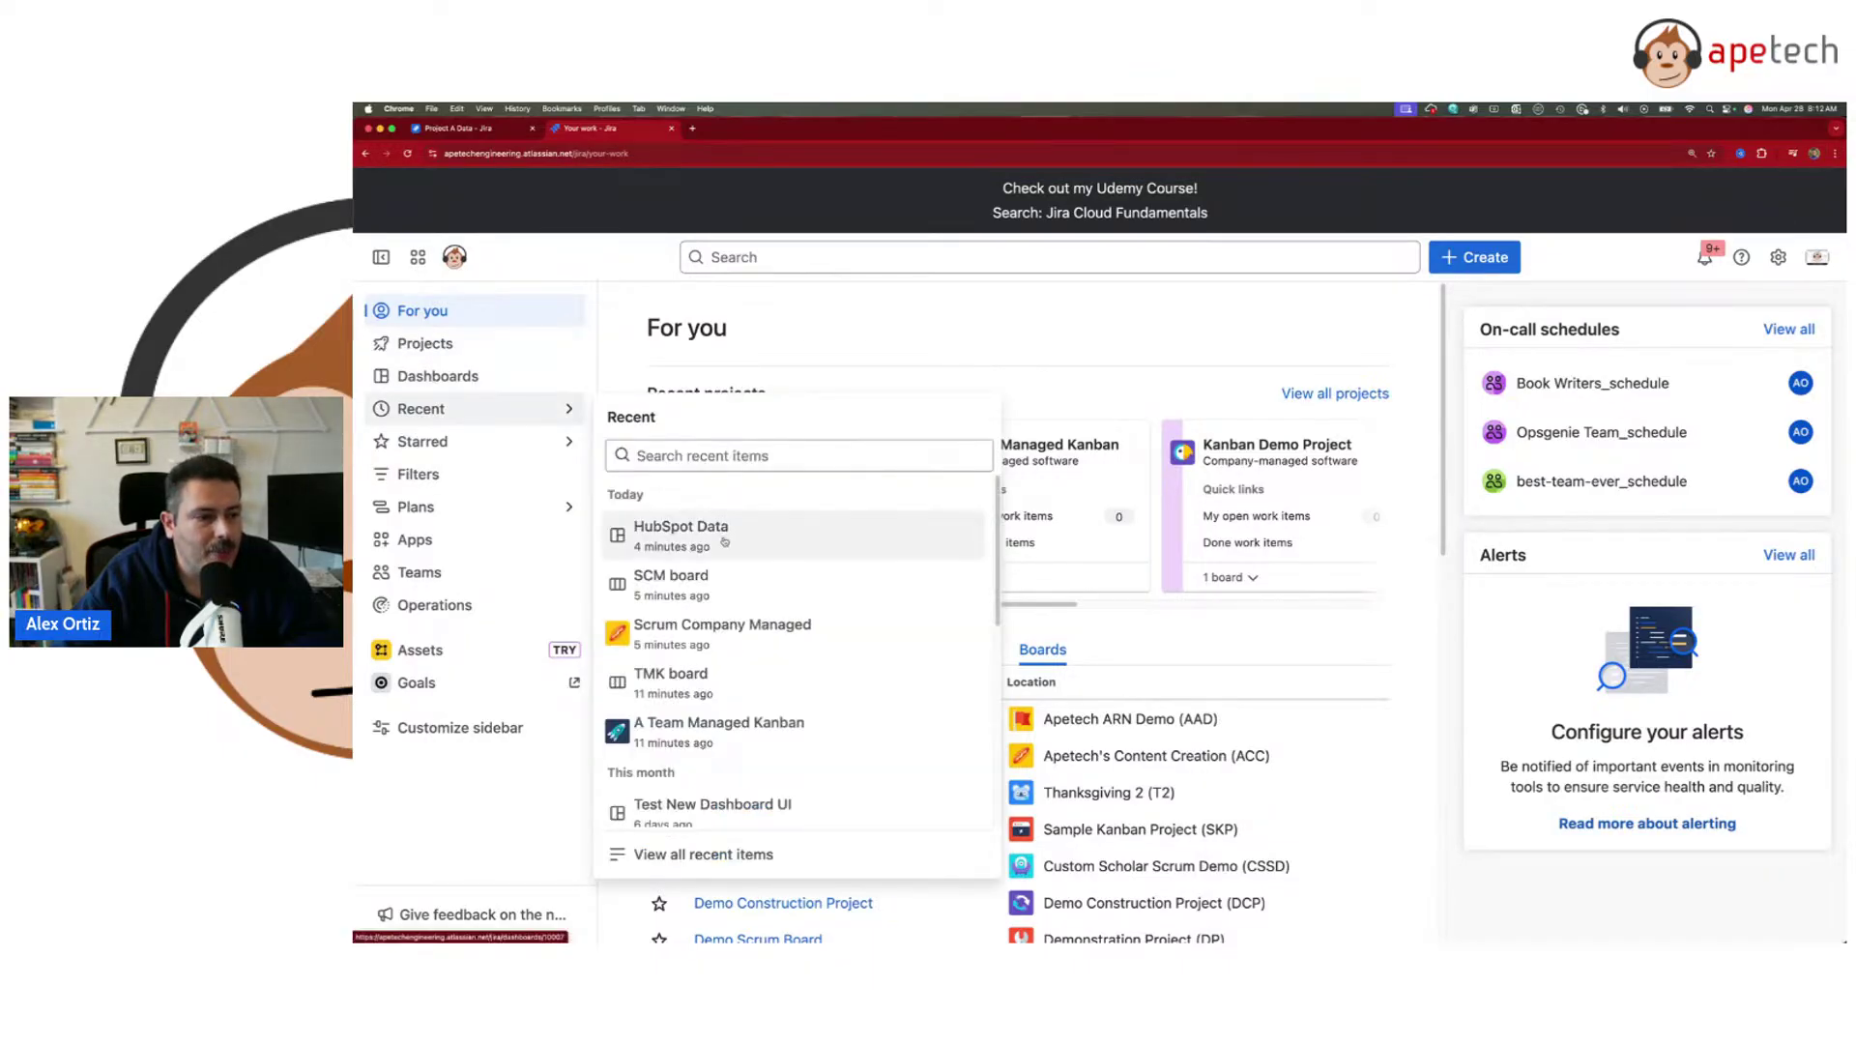
pyautogui.scroll(-3, 724, 542)
pyautogui.scroll(-3, 724, 542)
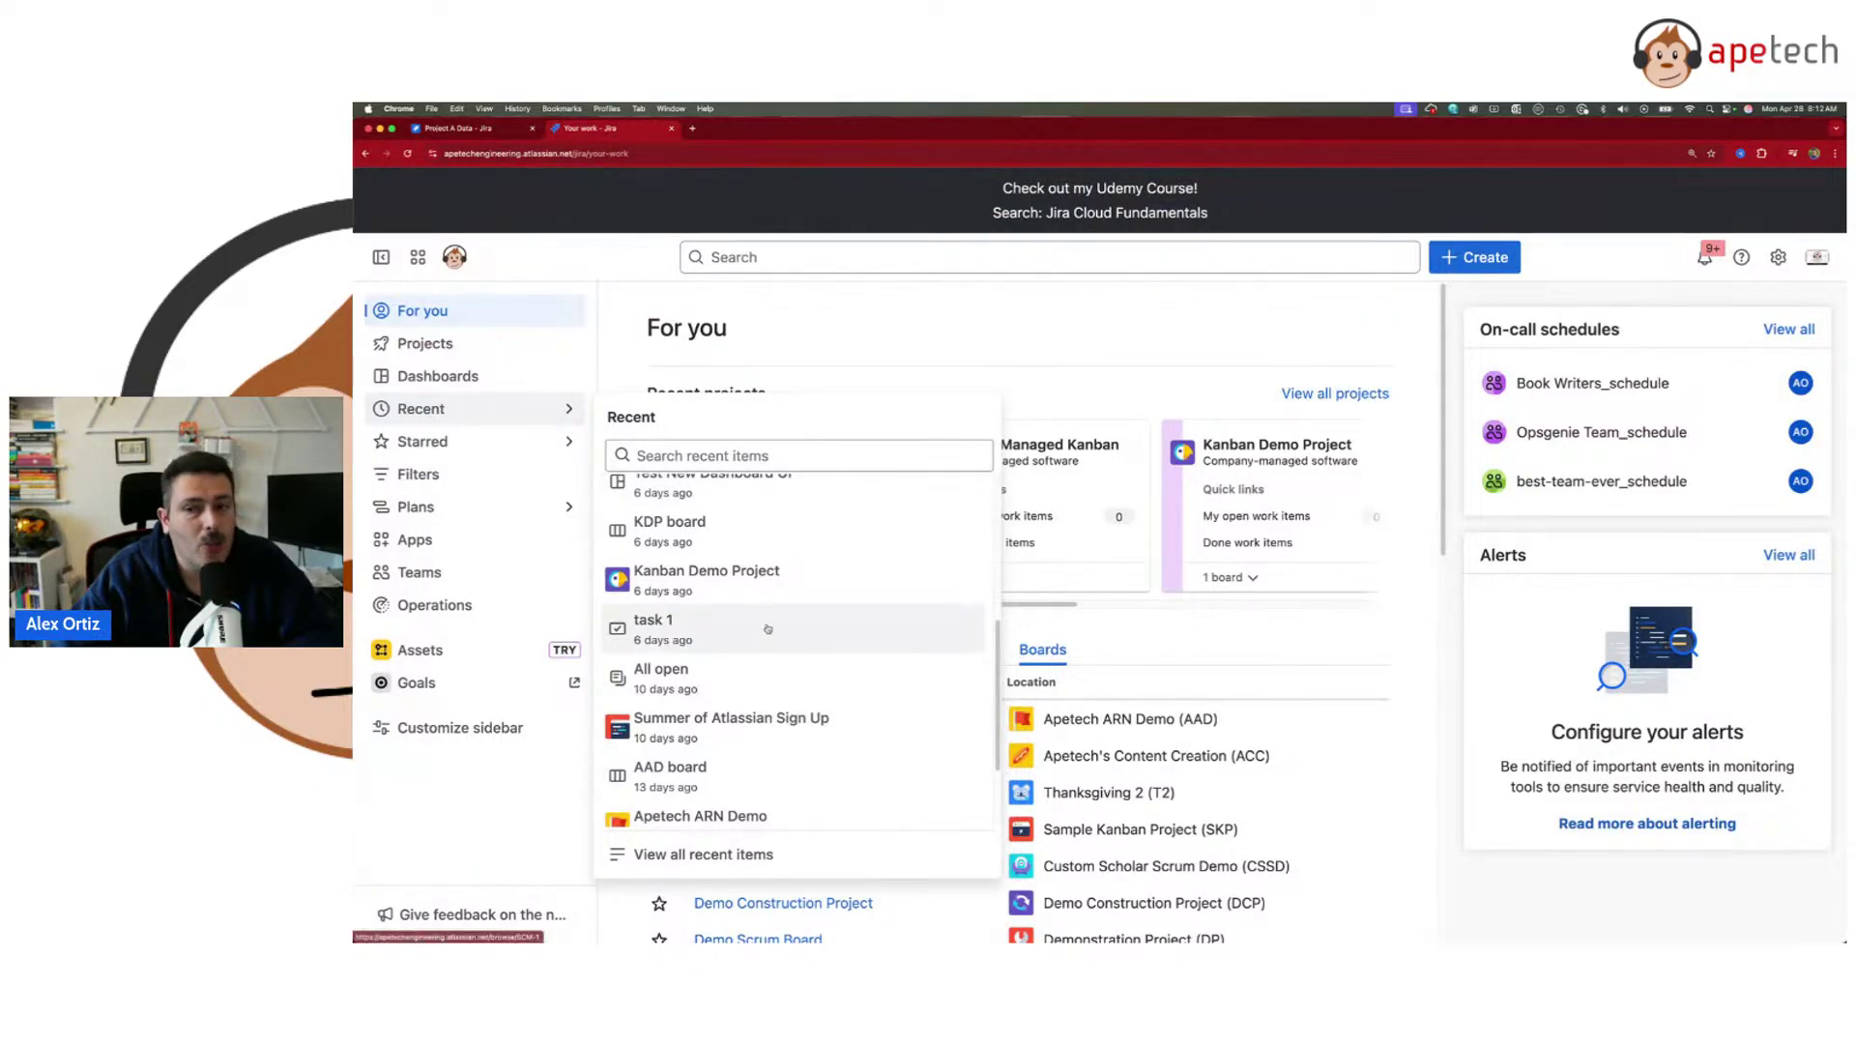
pyautogui.scroll(5, 768, 630)
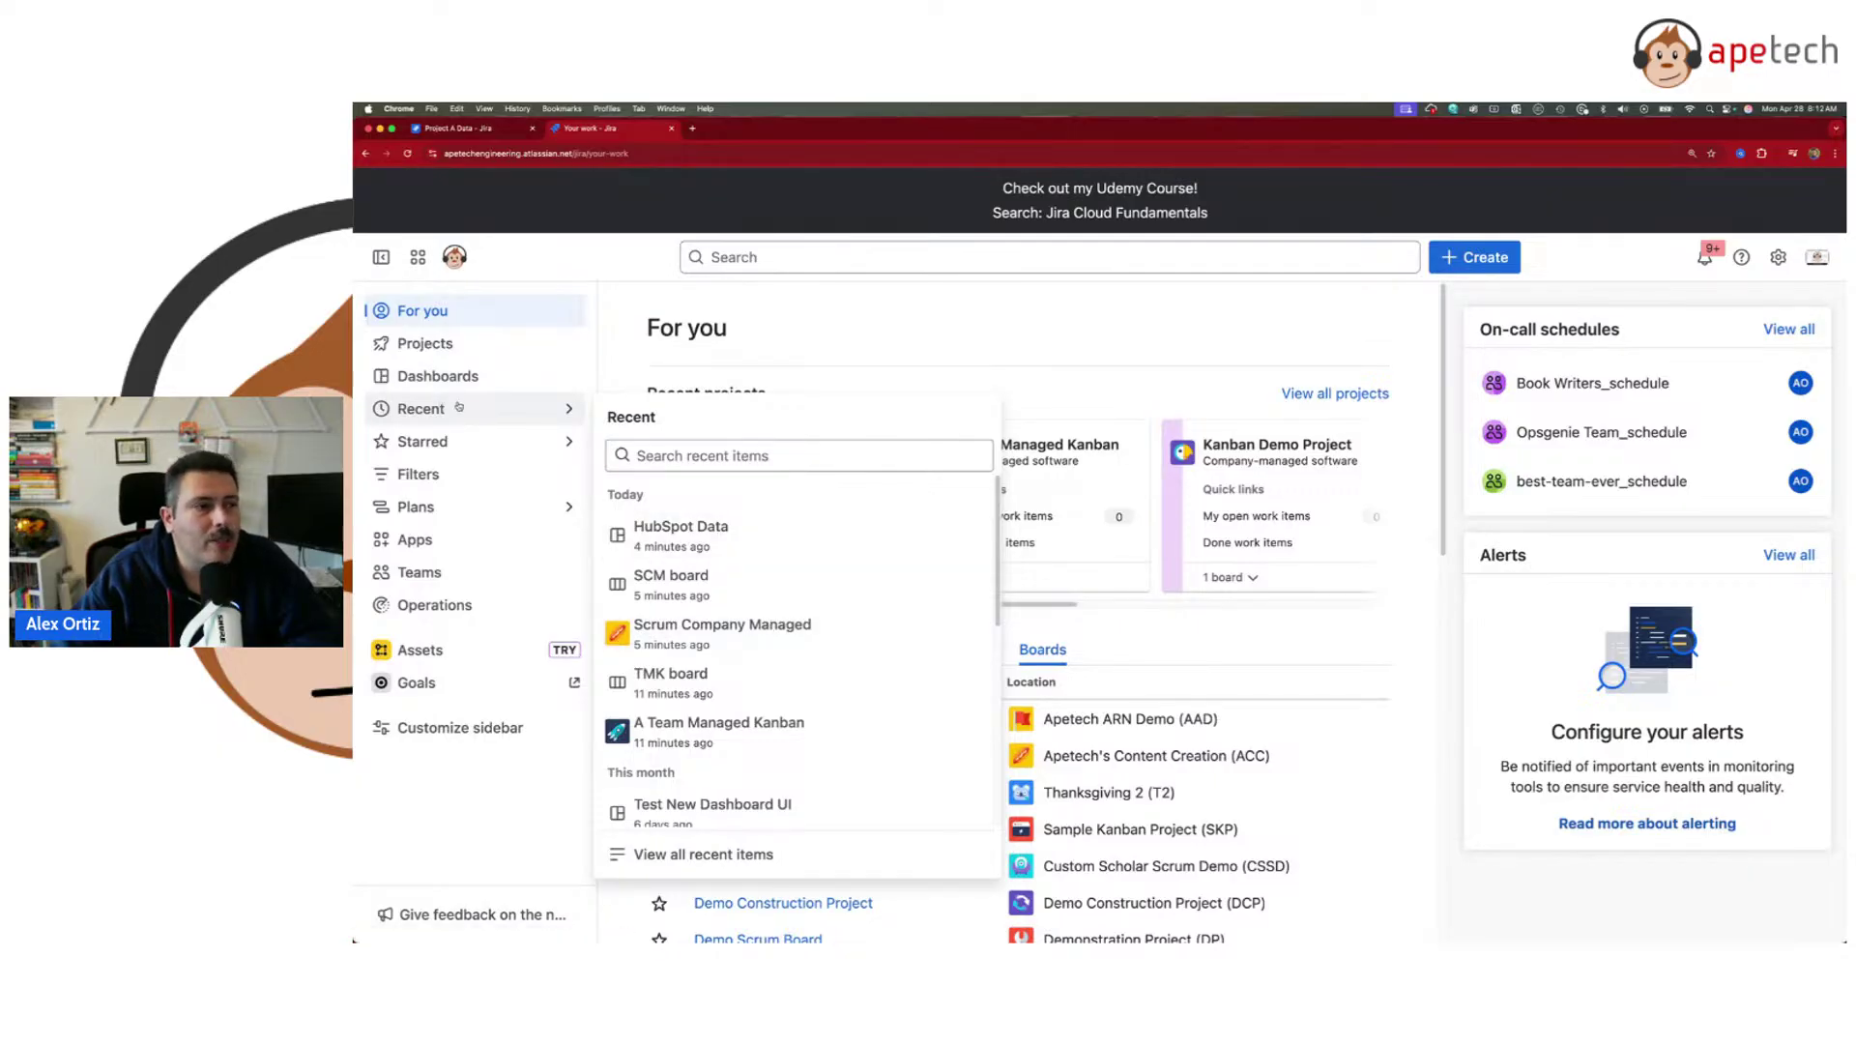
# - View the work items assigned to me under Your work on the old site, and return to the new site
pyautogui.click(469, 128)
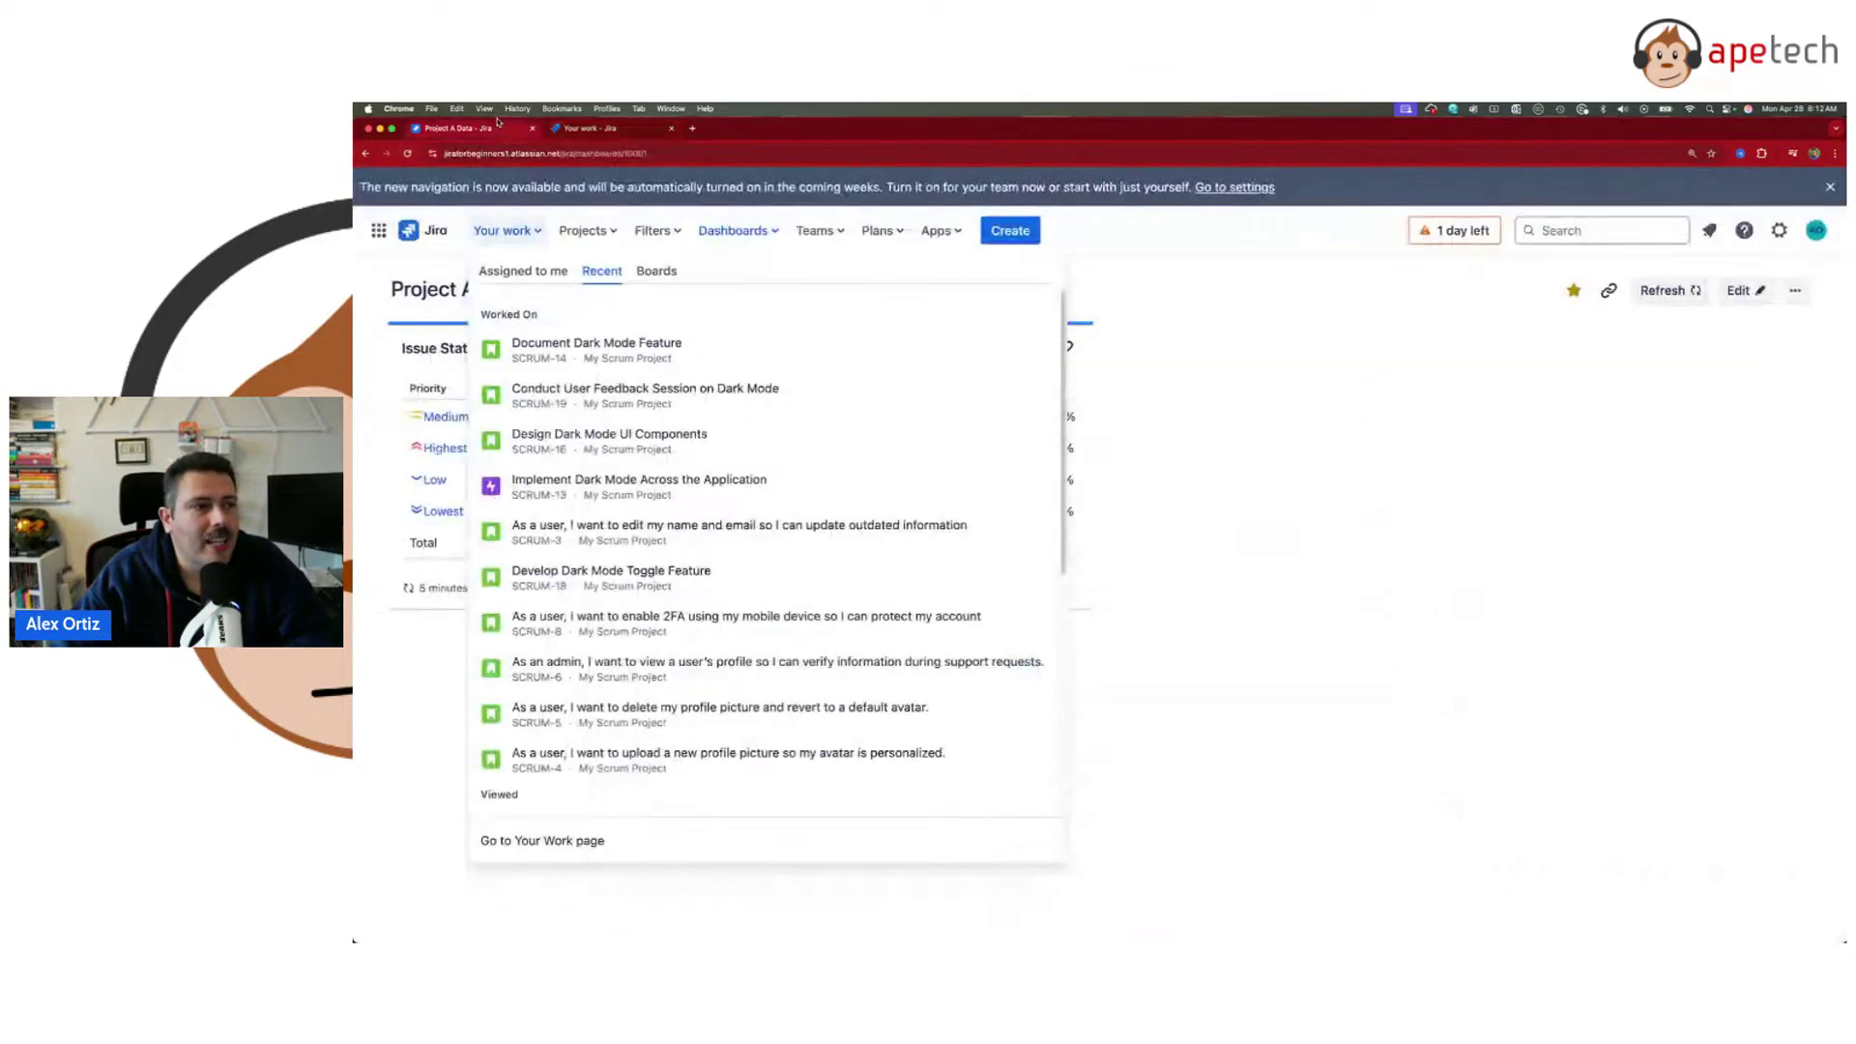
pyautogui.click(522, 270)
pyautogui.moveTo(1405, 583); pyautogui.dragTo(1050, 557)
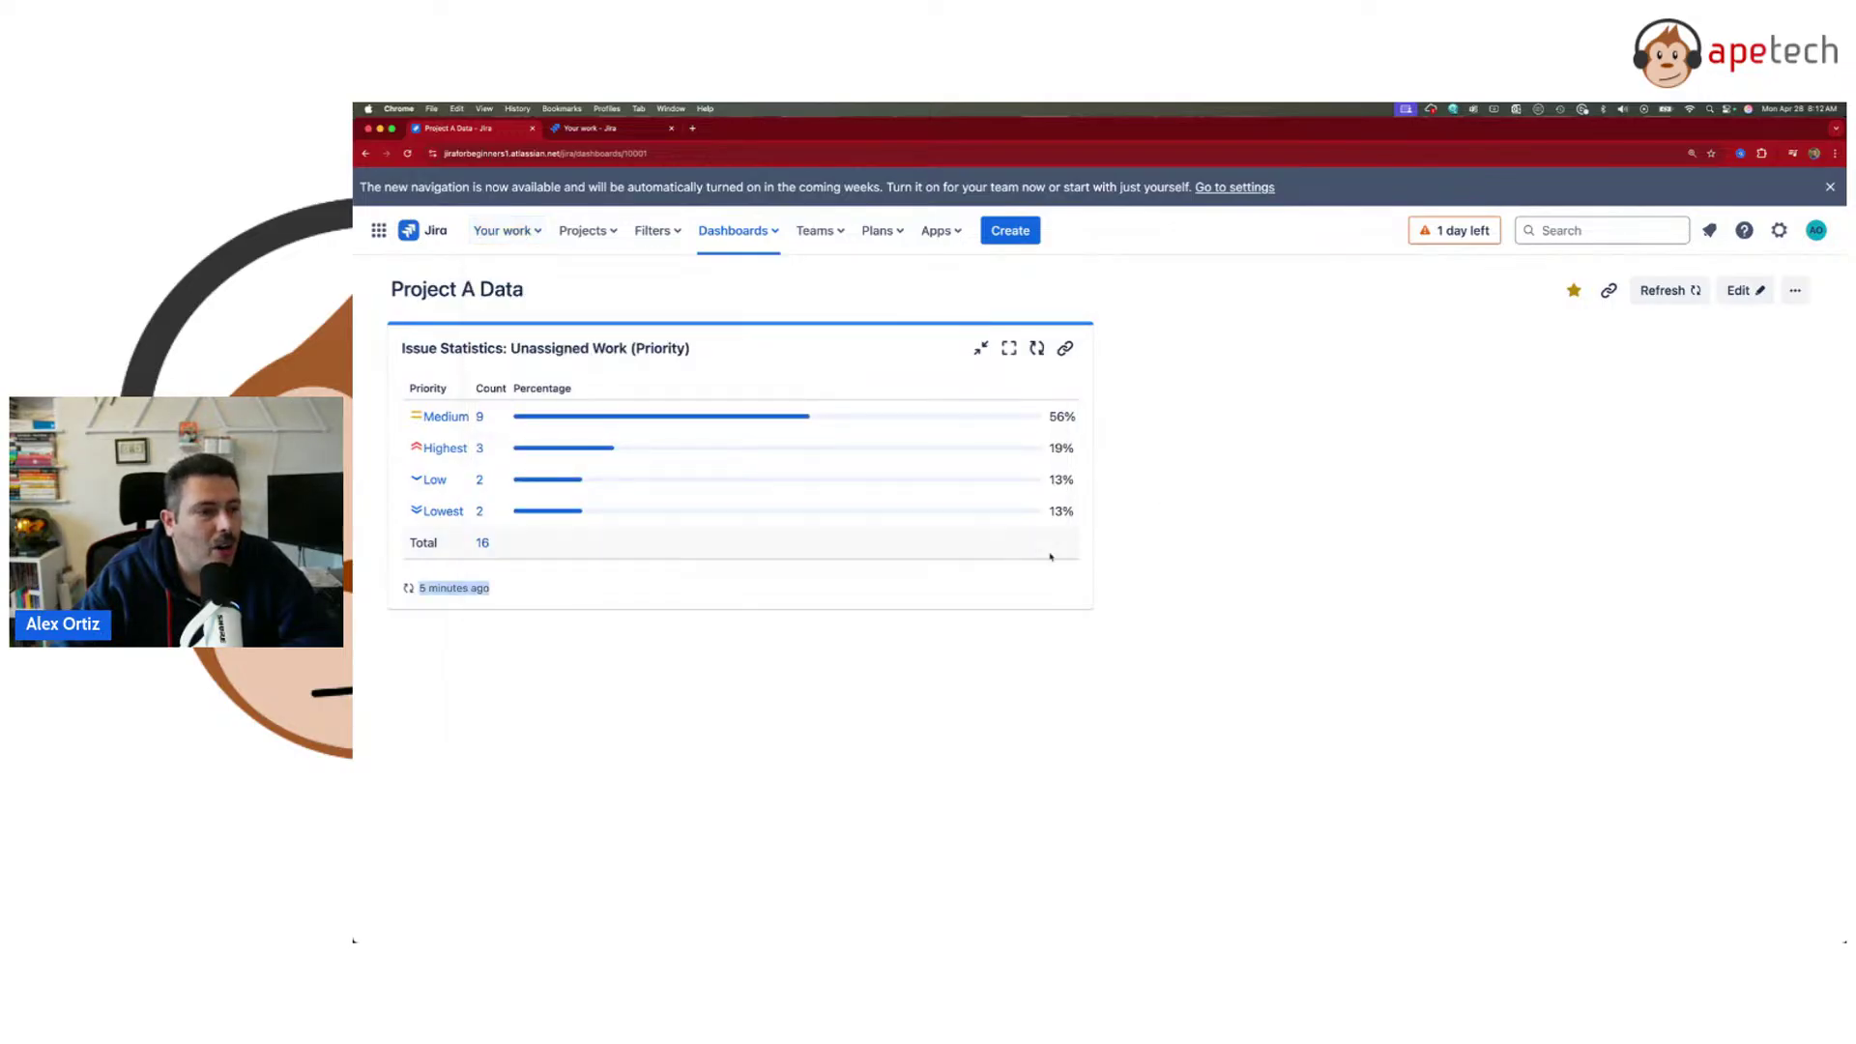
pyautogui.click(611, 129)
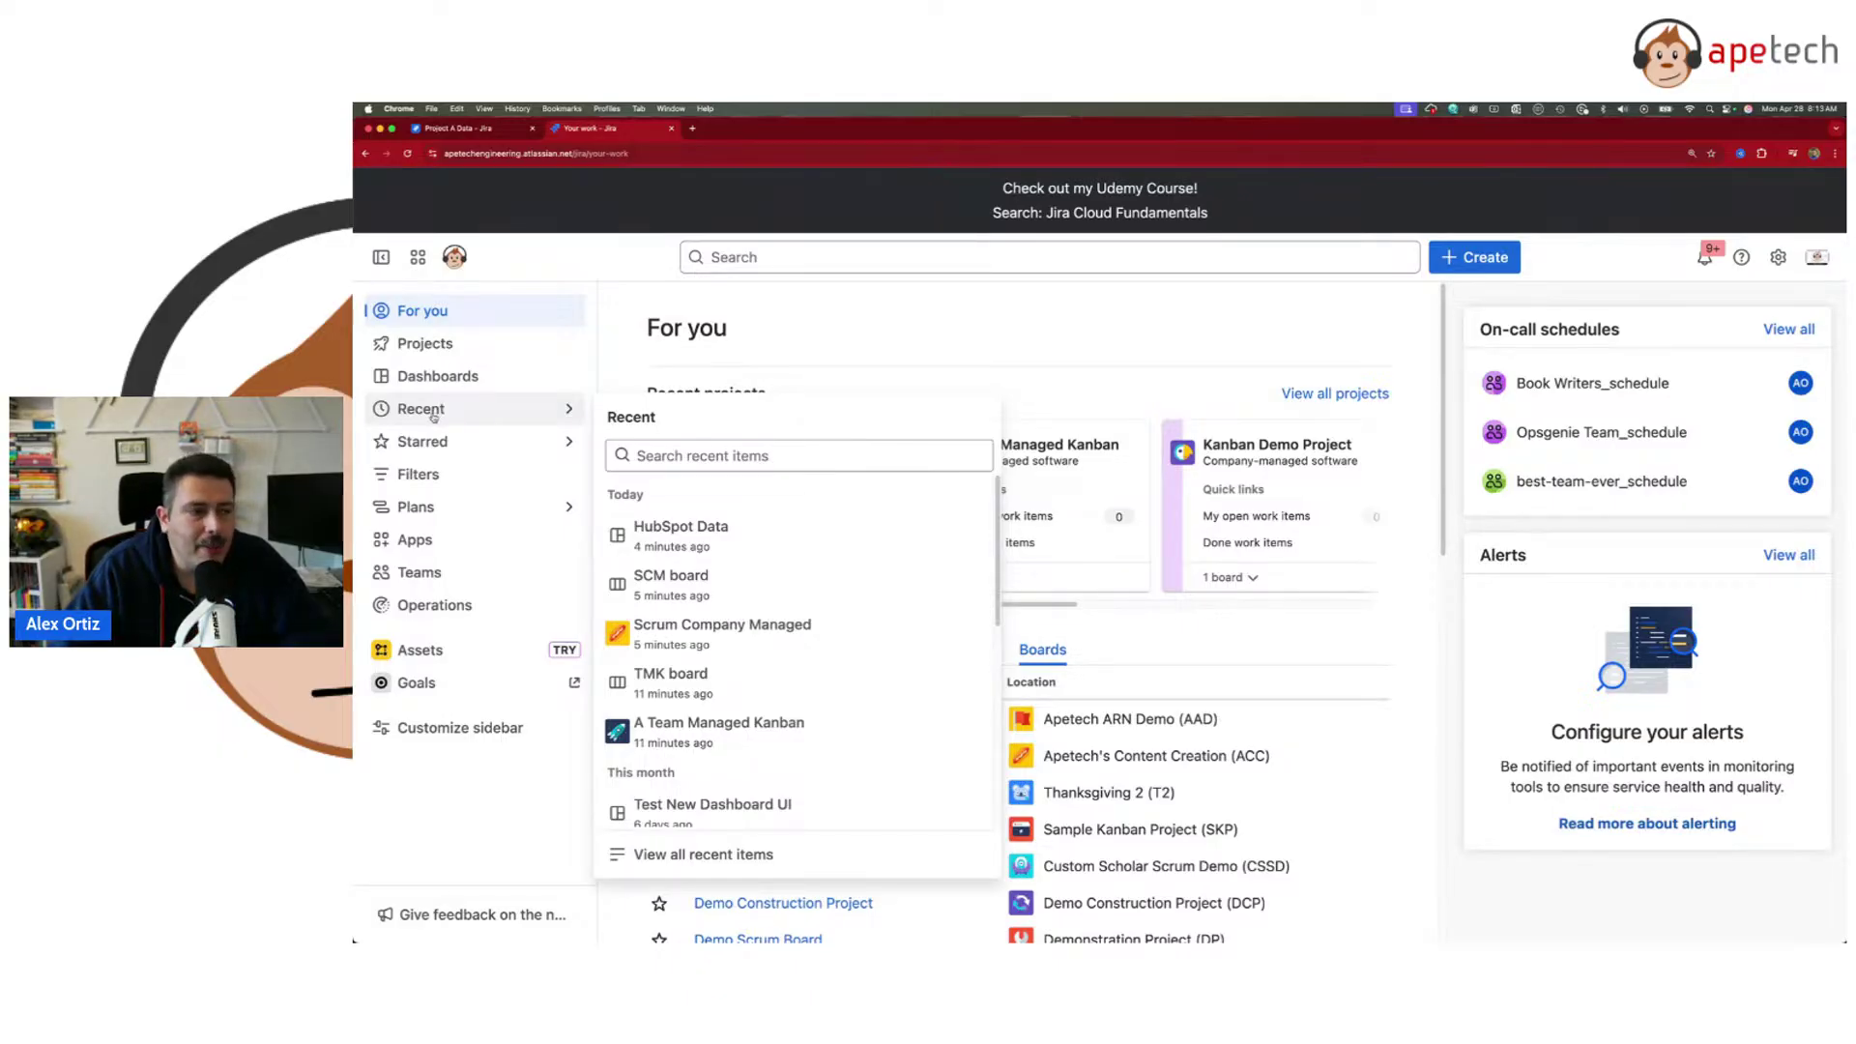
# - Compare the old site's Your work options with the Starred list in the new site's sidebar
pyautogui.click(454, 127)
pyautogui.click(501, 231)
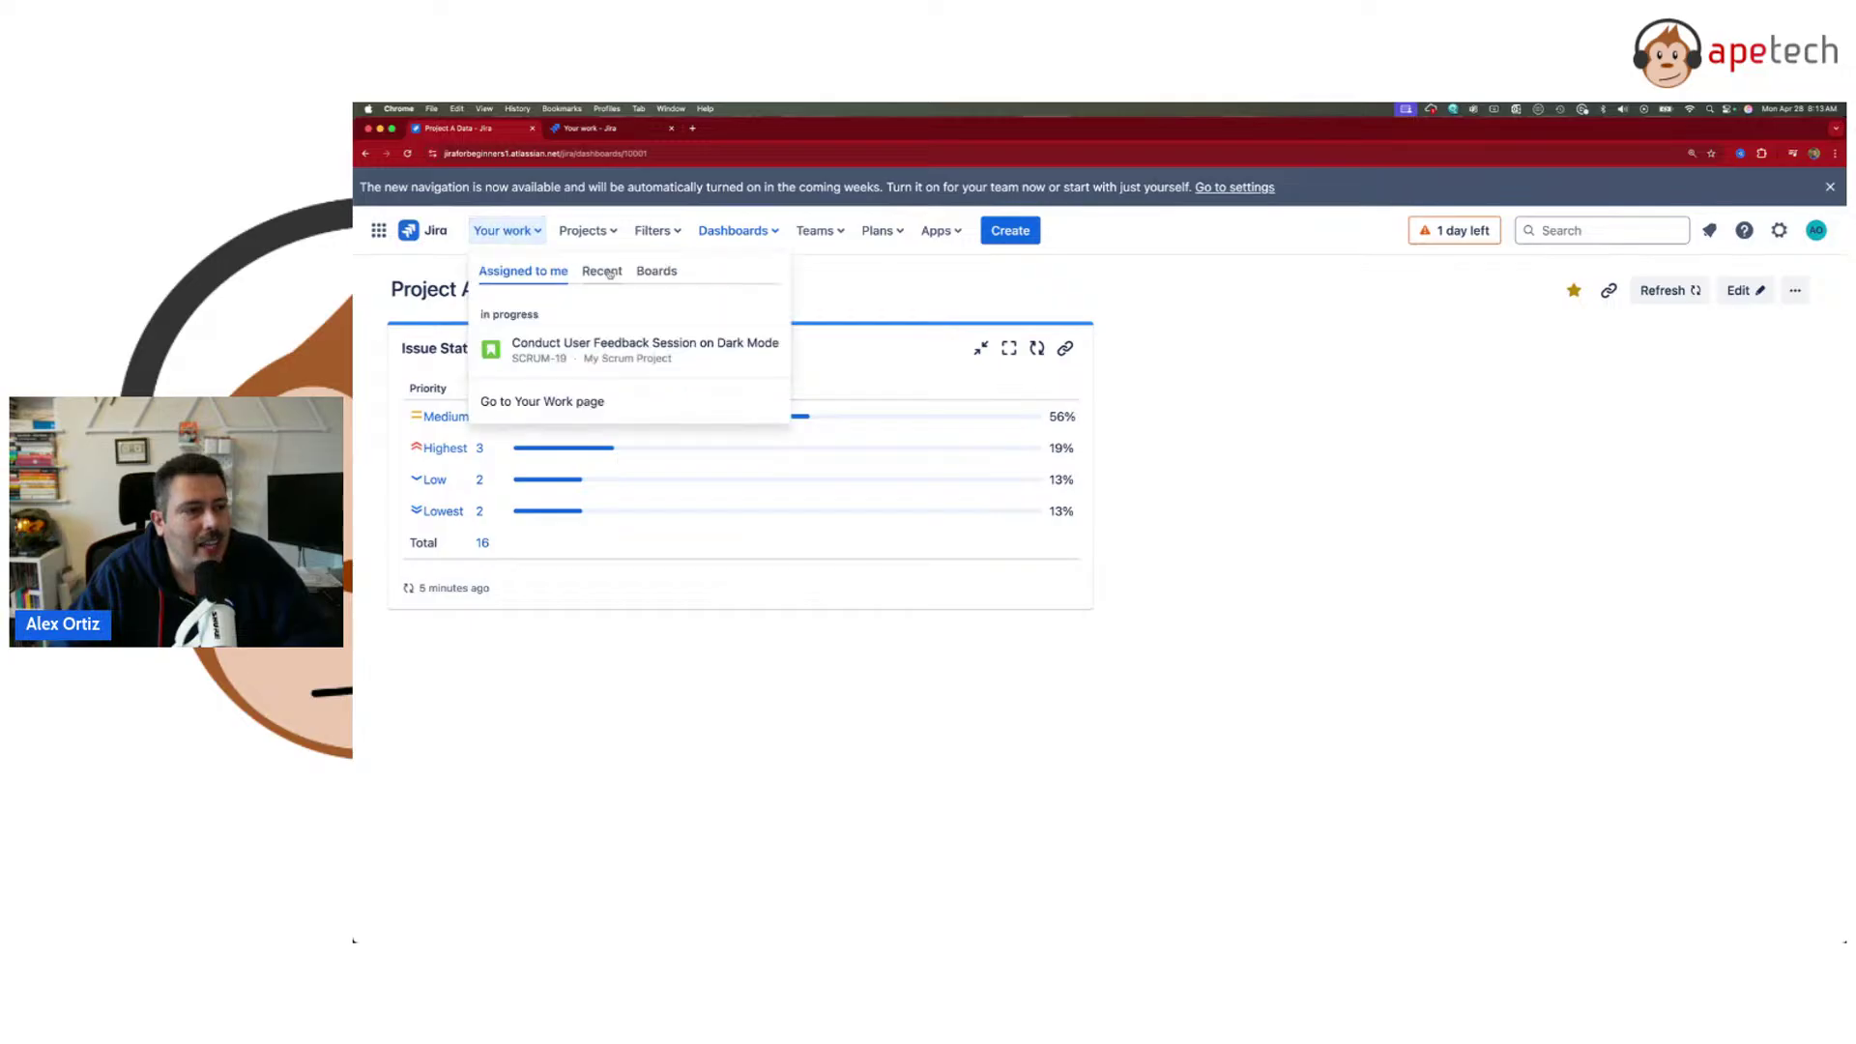
pyautogui.click(584, 131)
pyautogui.click(432, 442)
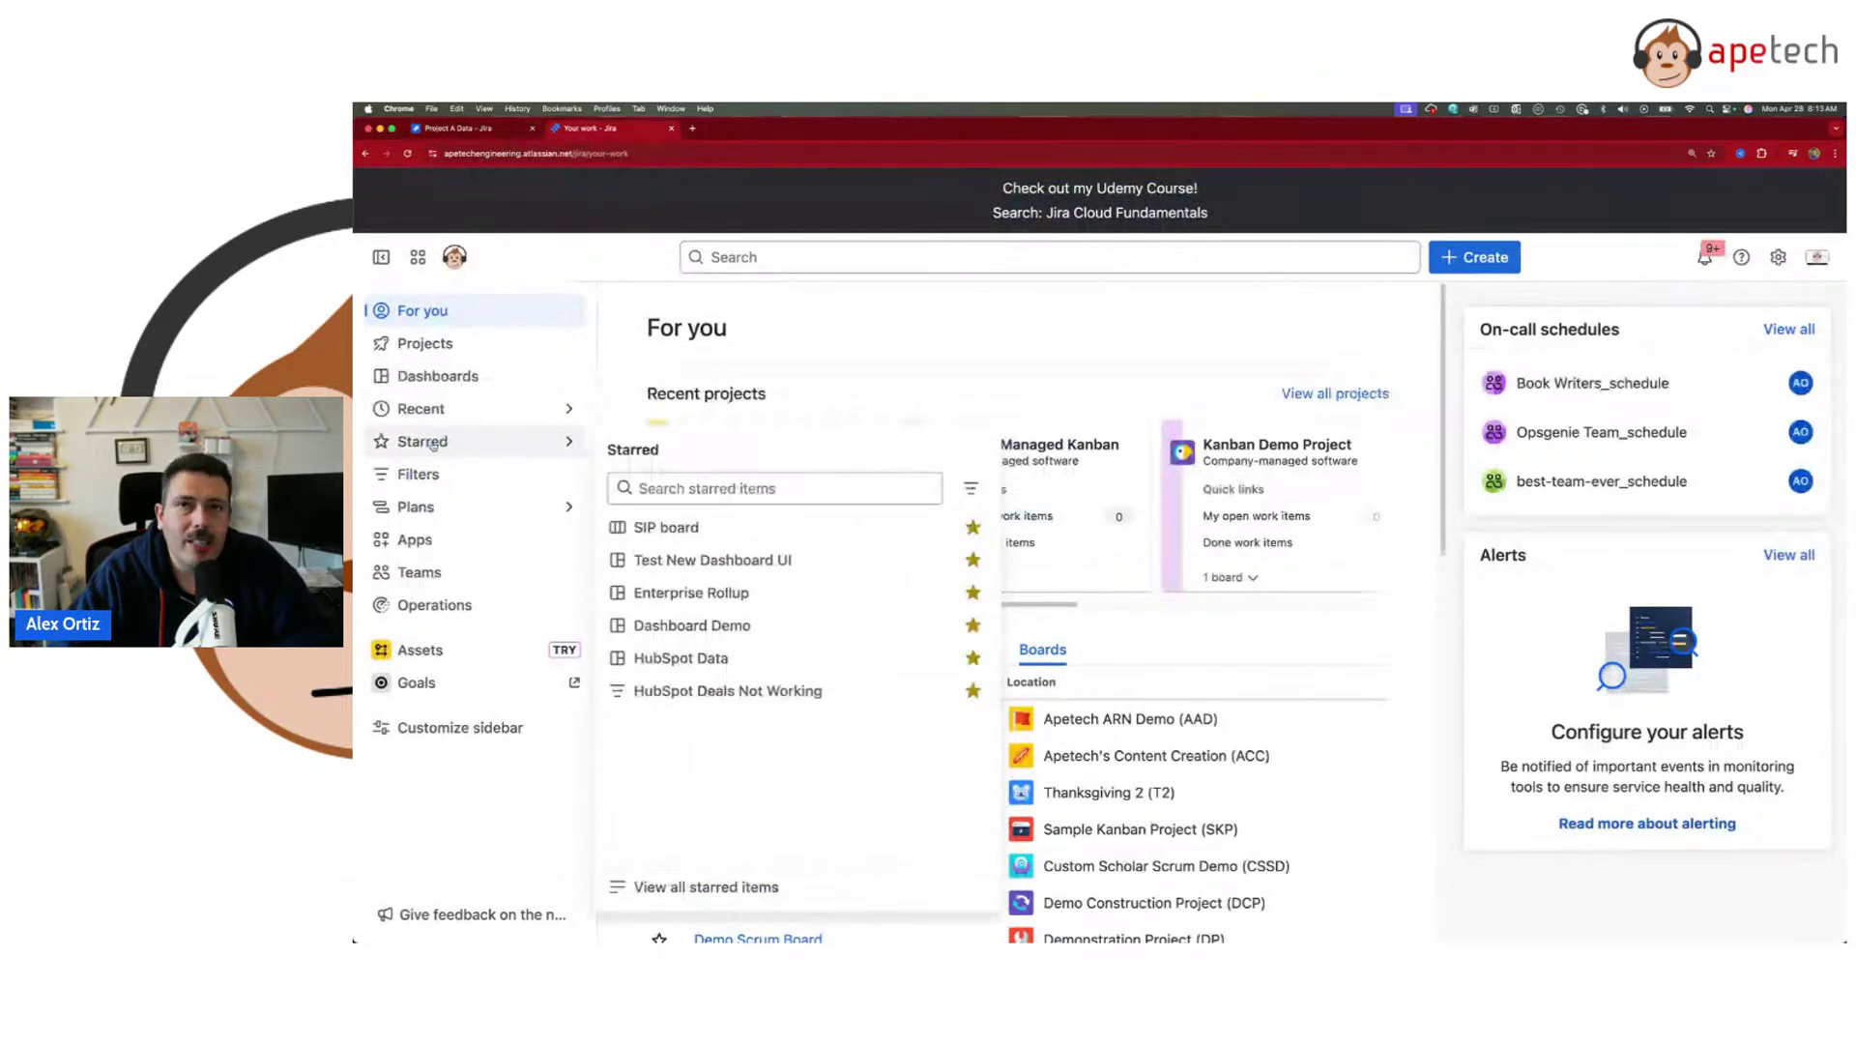
# - Star My Scrum Project (SCRUM) on the old site and view its starred filters and dashboards
pyautogui.click(466, 130)
pyautogui.click(585, 230)
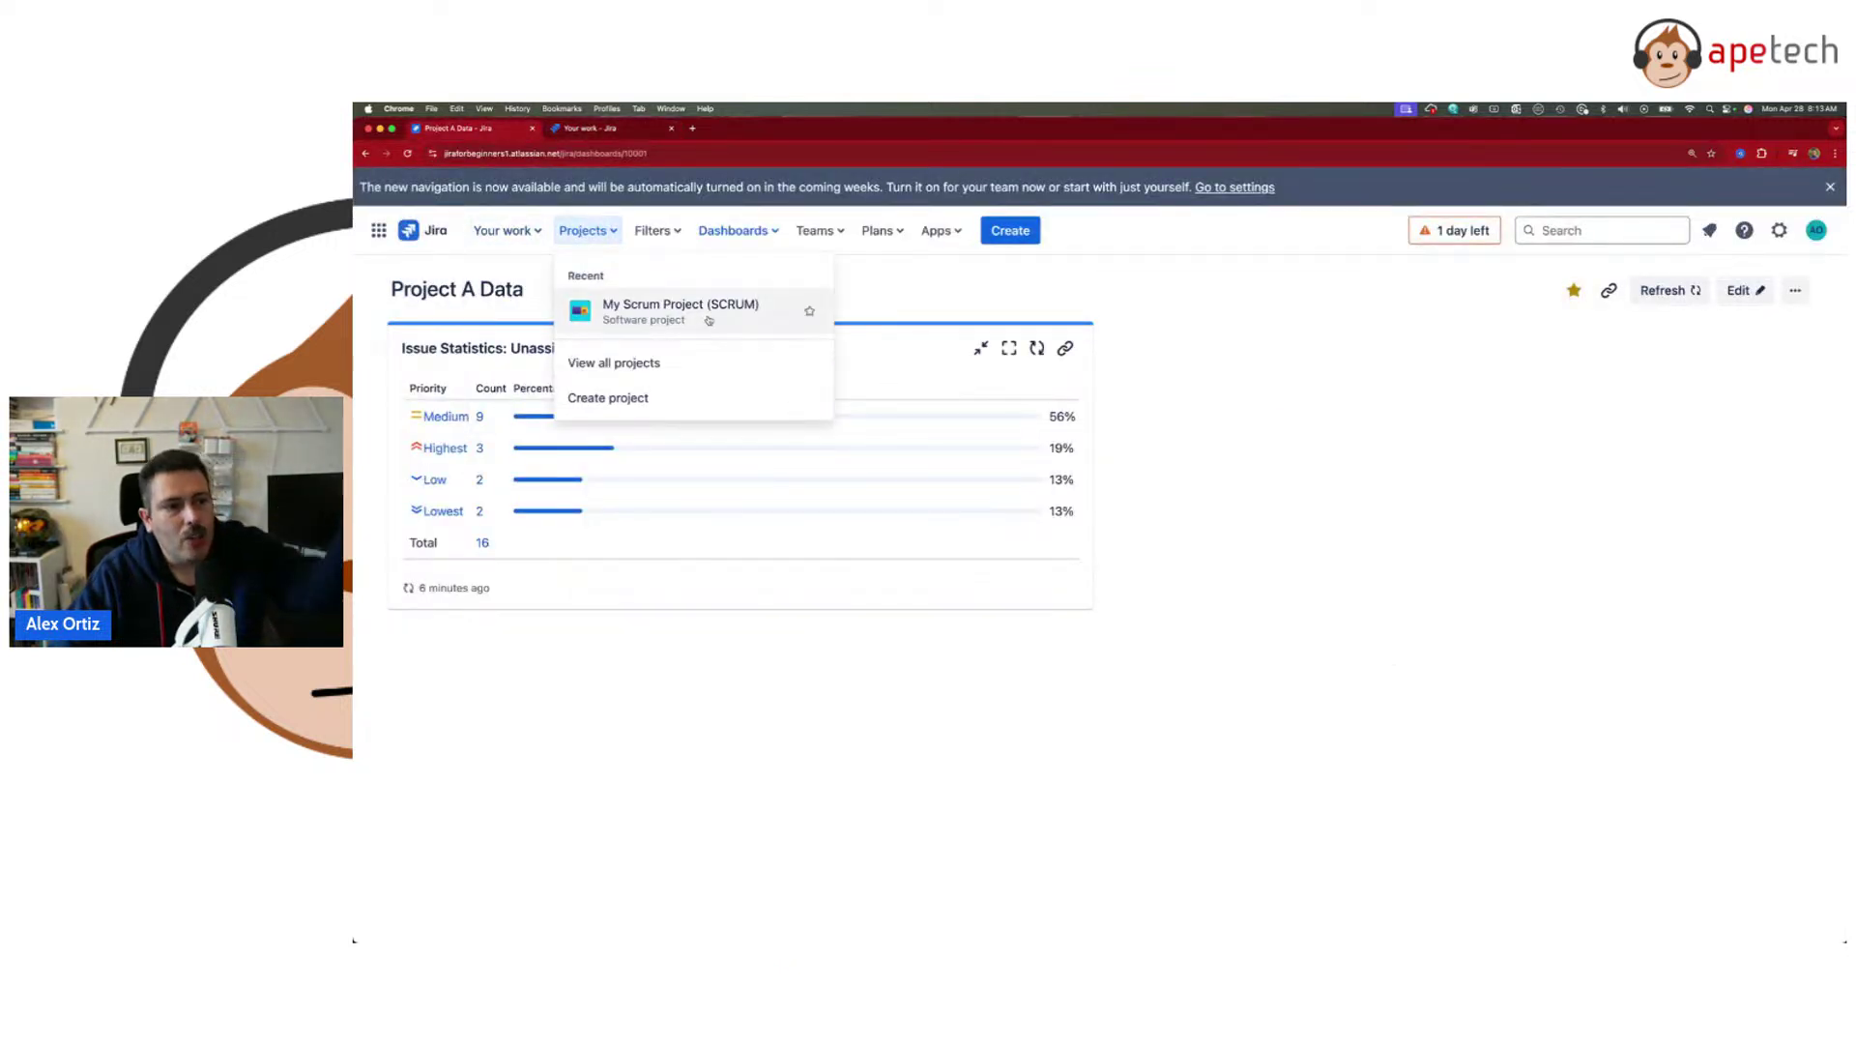
pyautogui.click(808, 309)
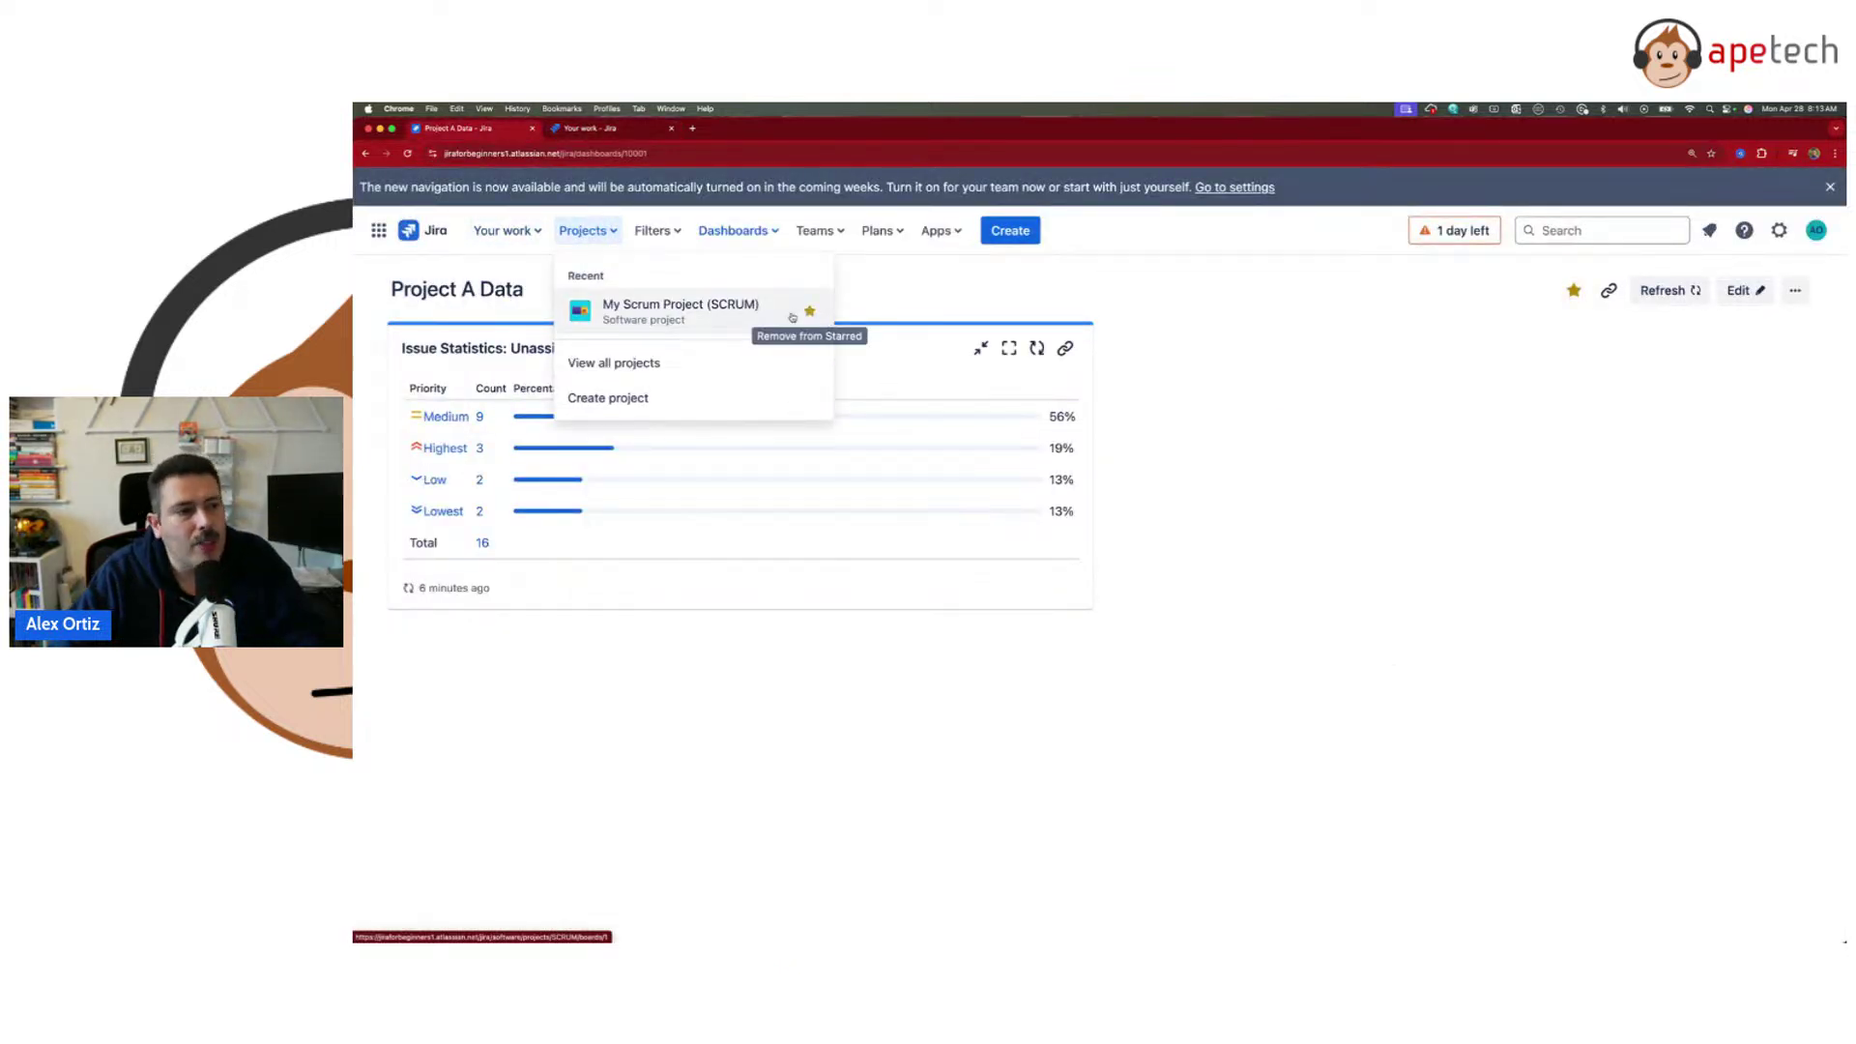
pyautogui.click(650, 231)
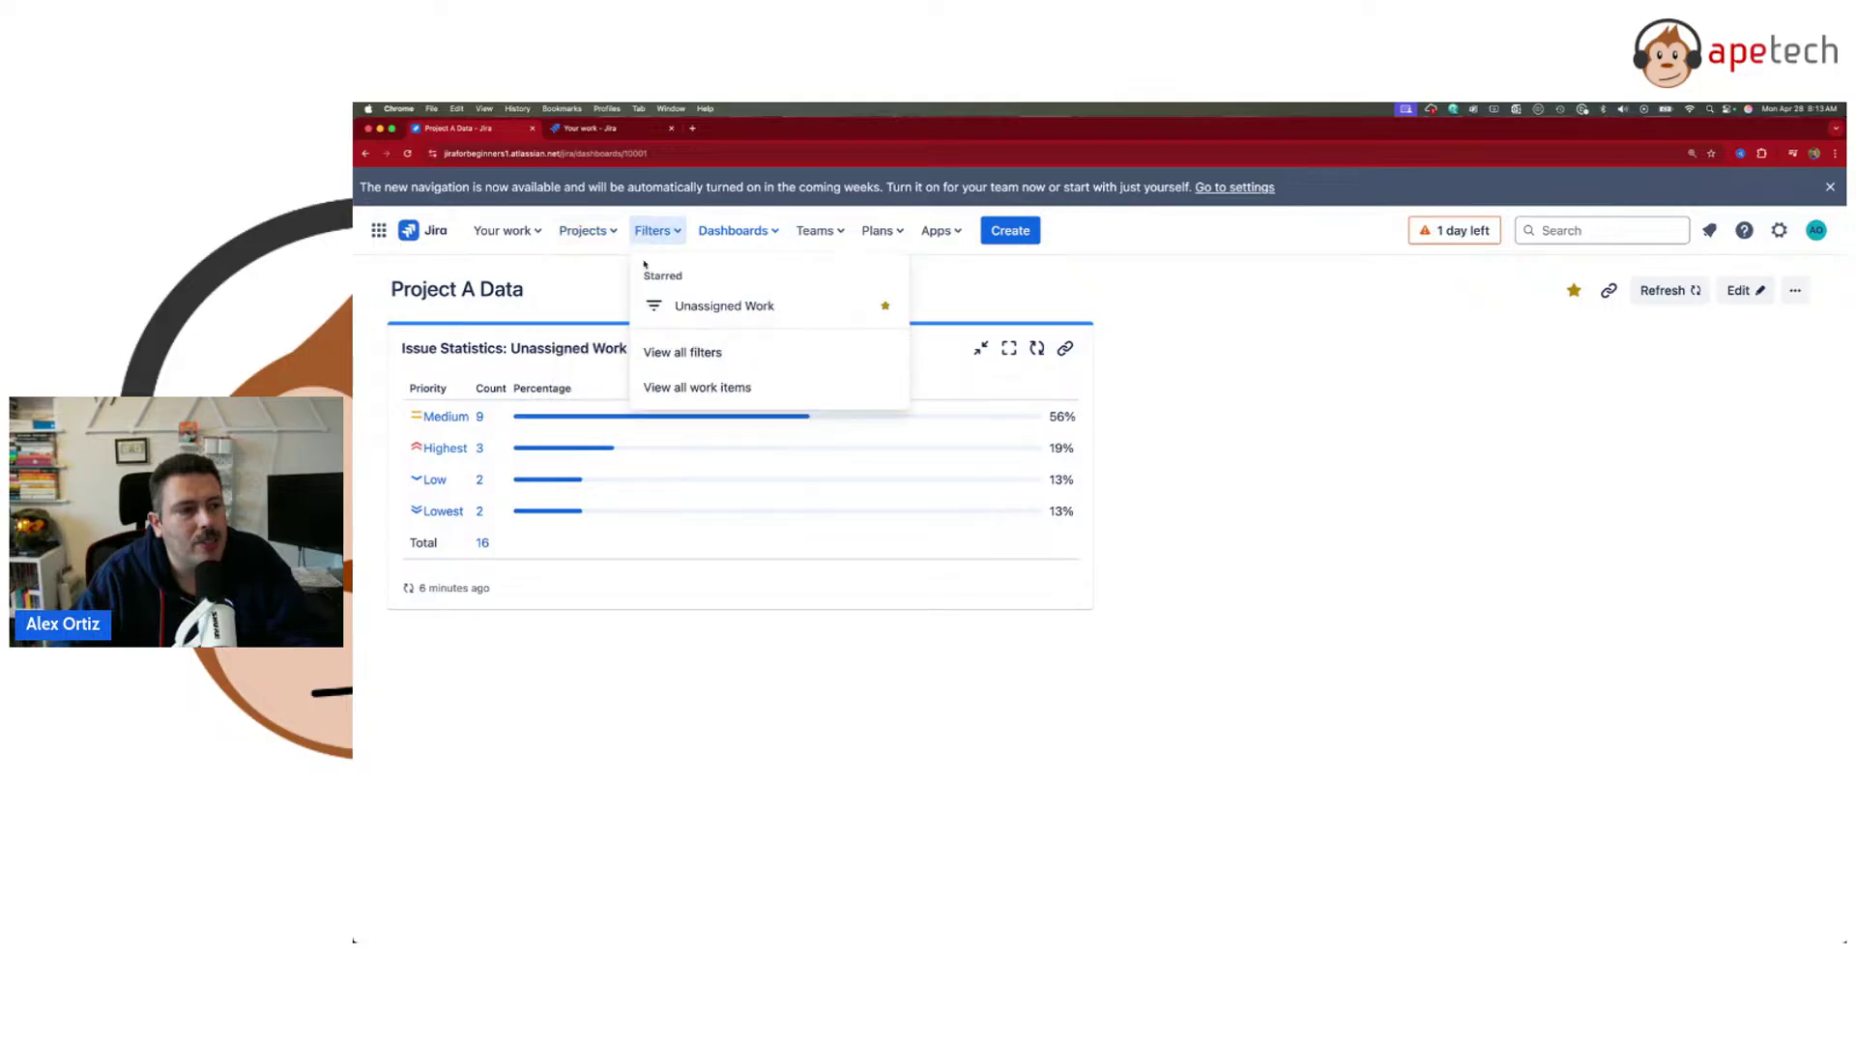
pyautogui.click(733, 230)
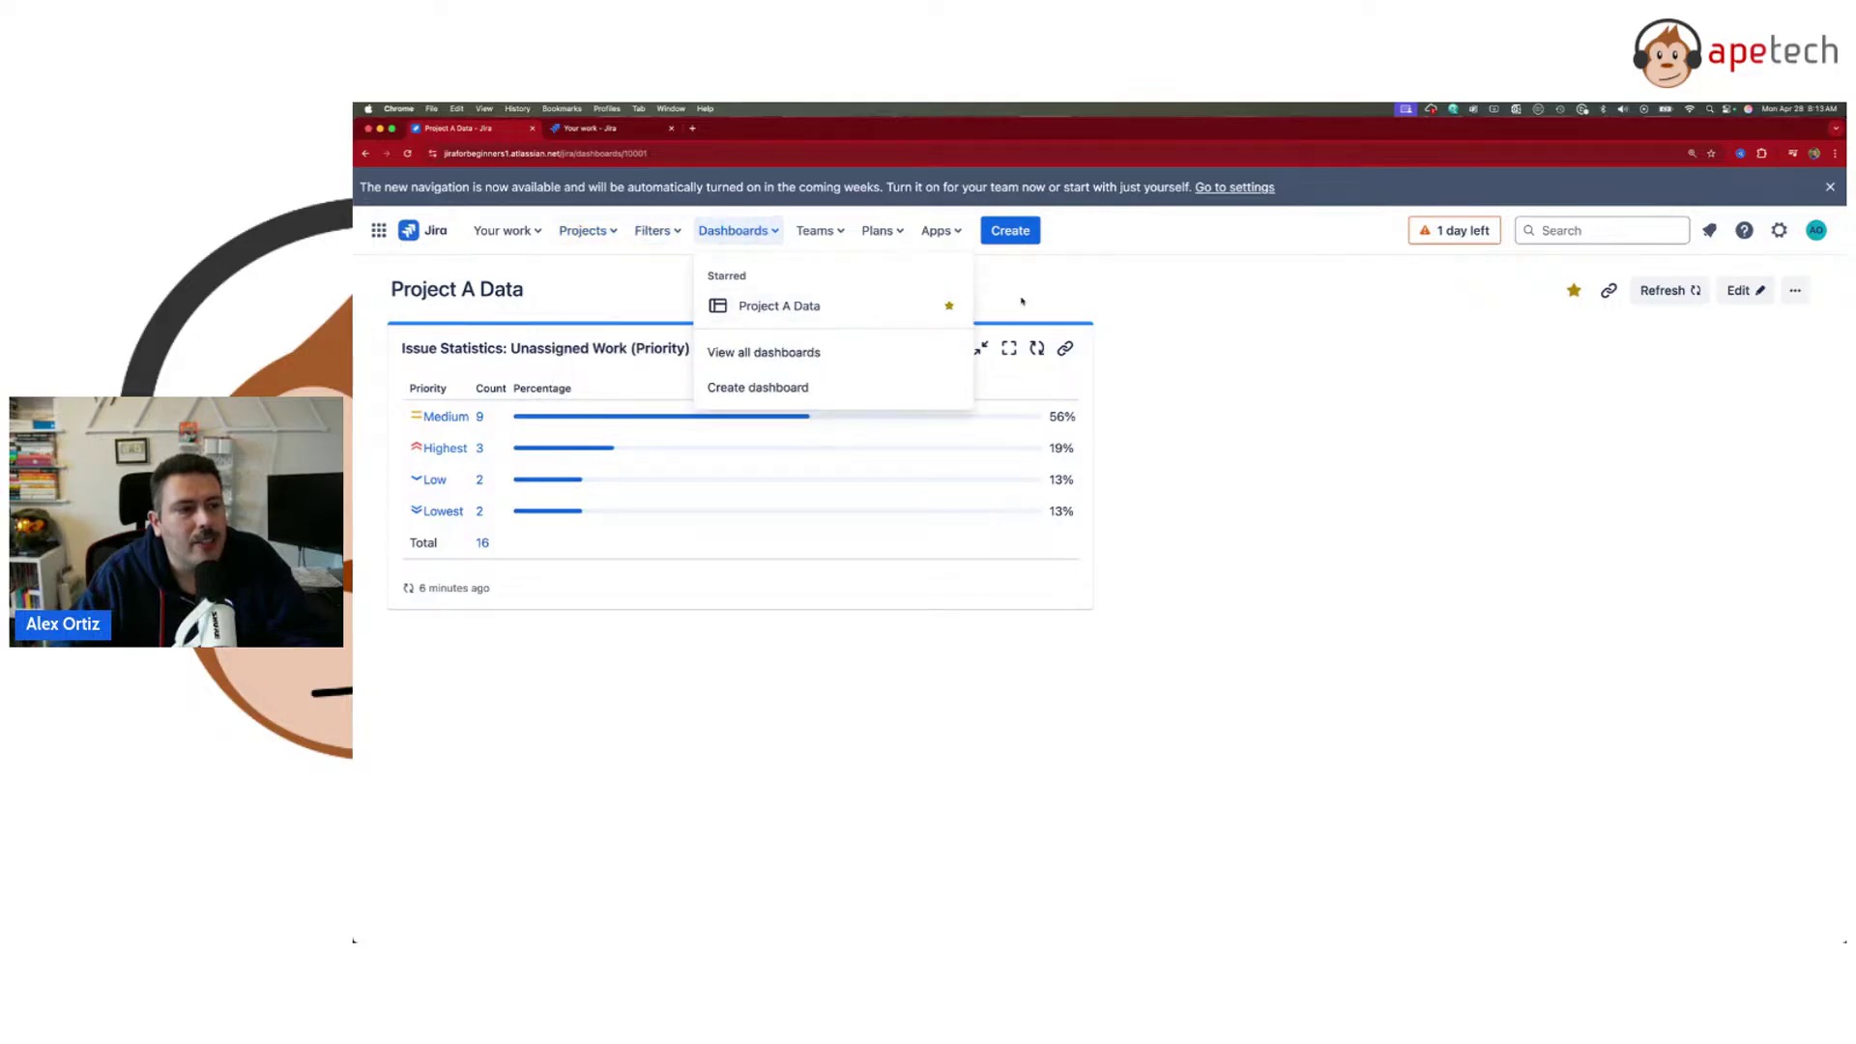
# - On the new site, open the sidebar's Starred list and show the starred items on the For you page
pyautogui.click(619, 127)
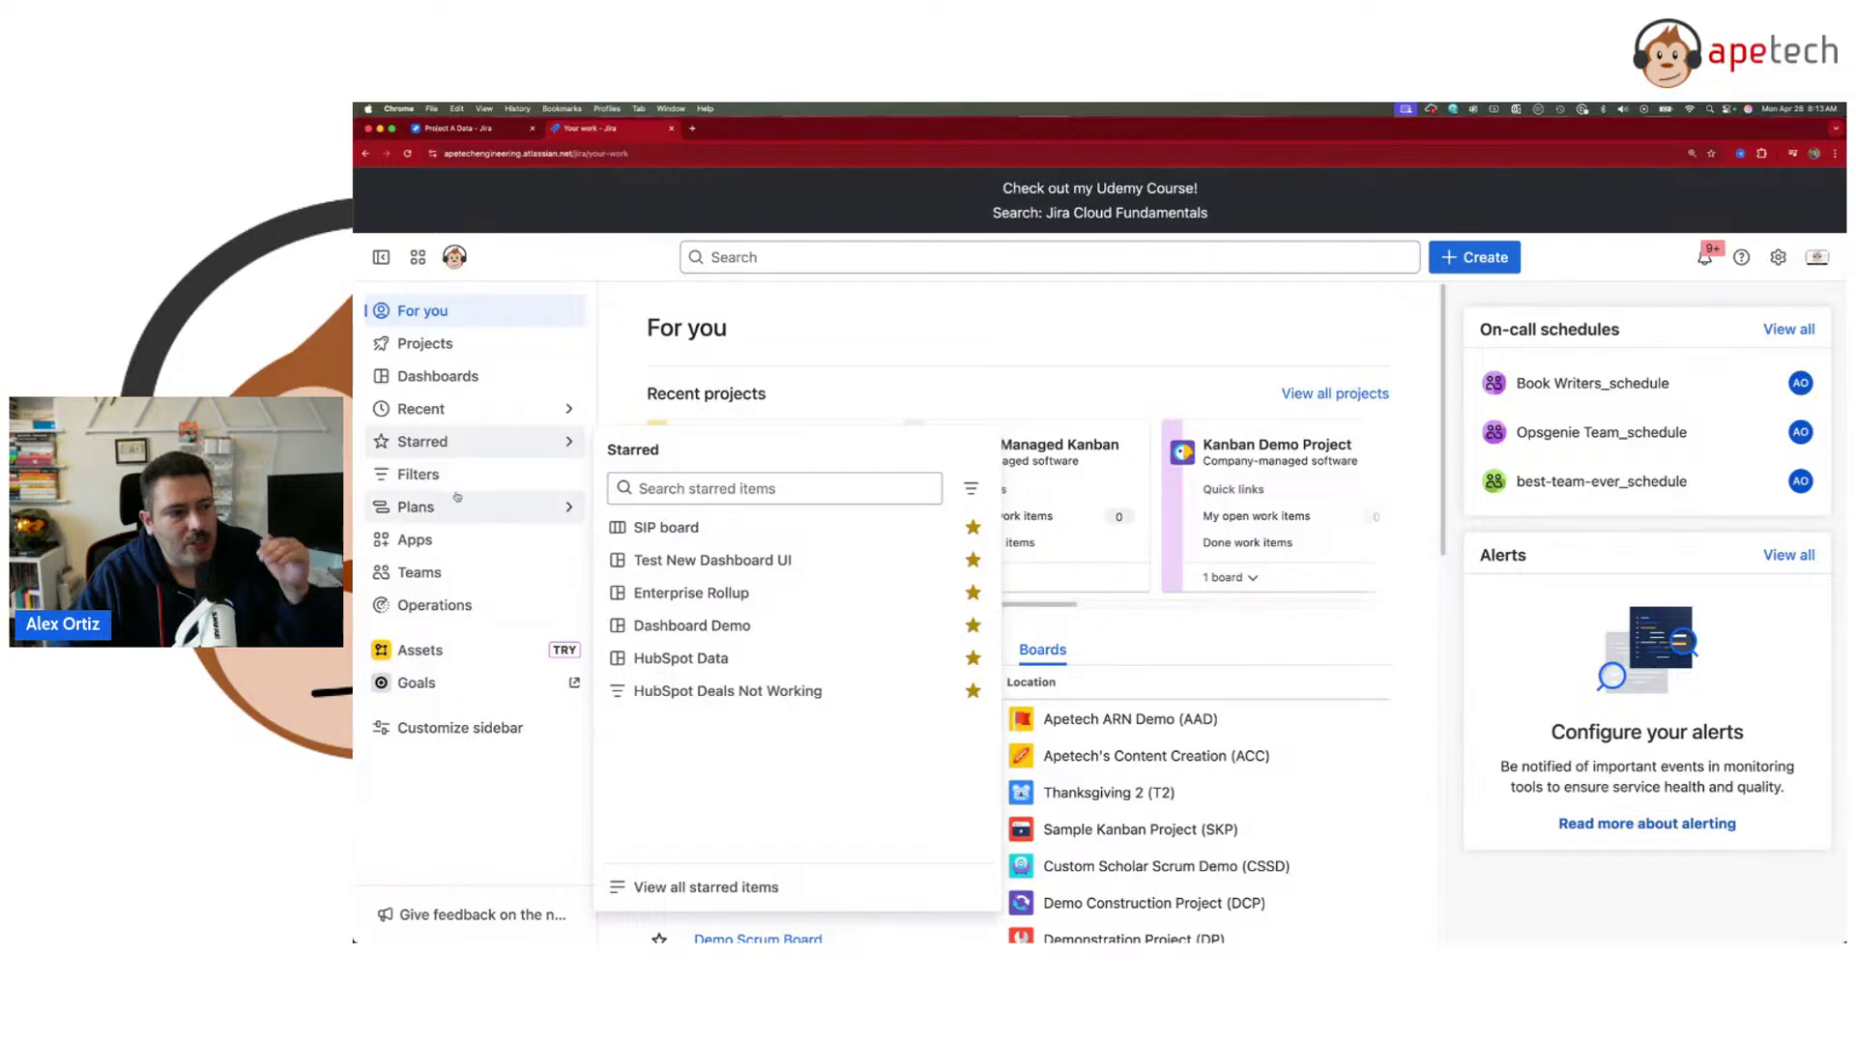
pyautogui.click(391, 483)
pyautogui.click(386, 485)
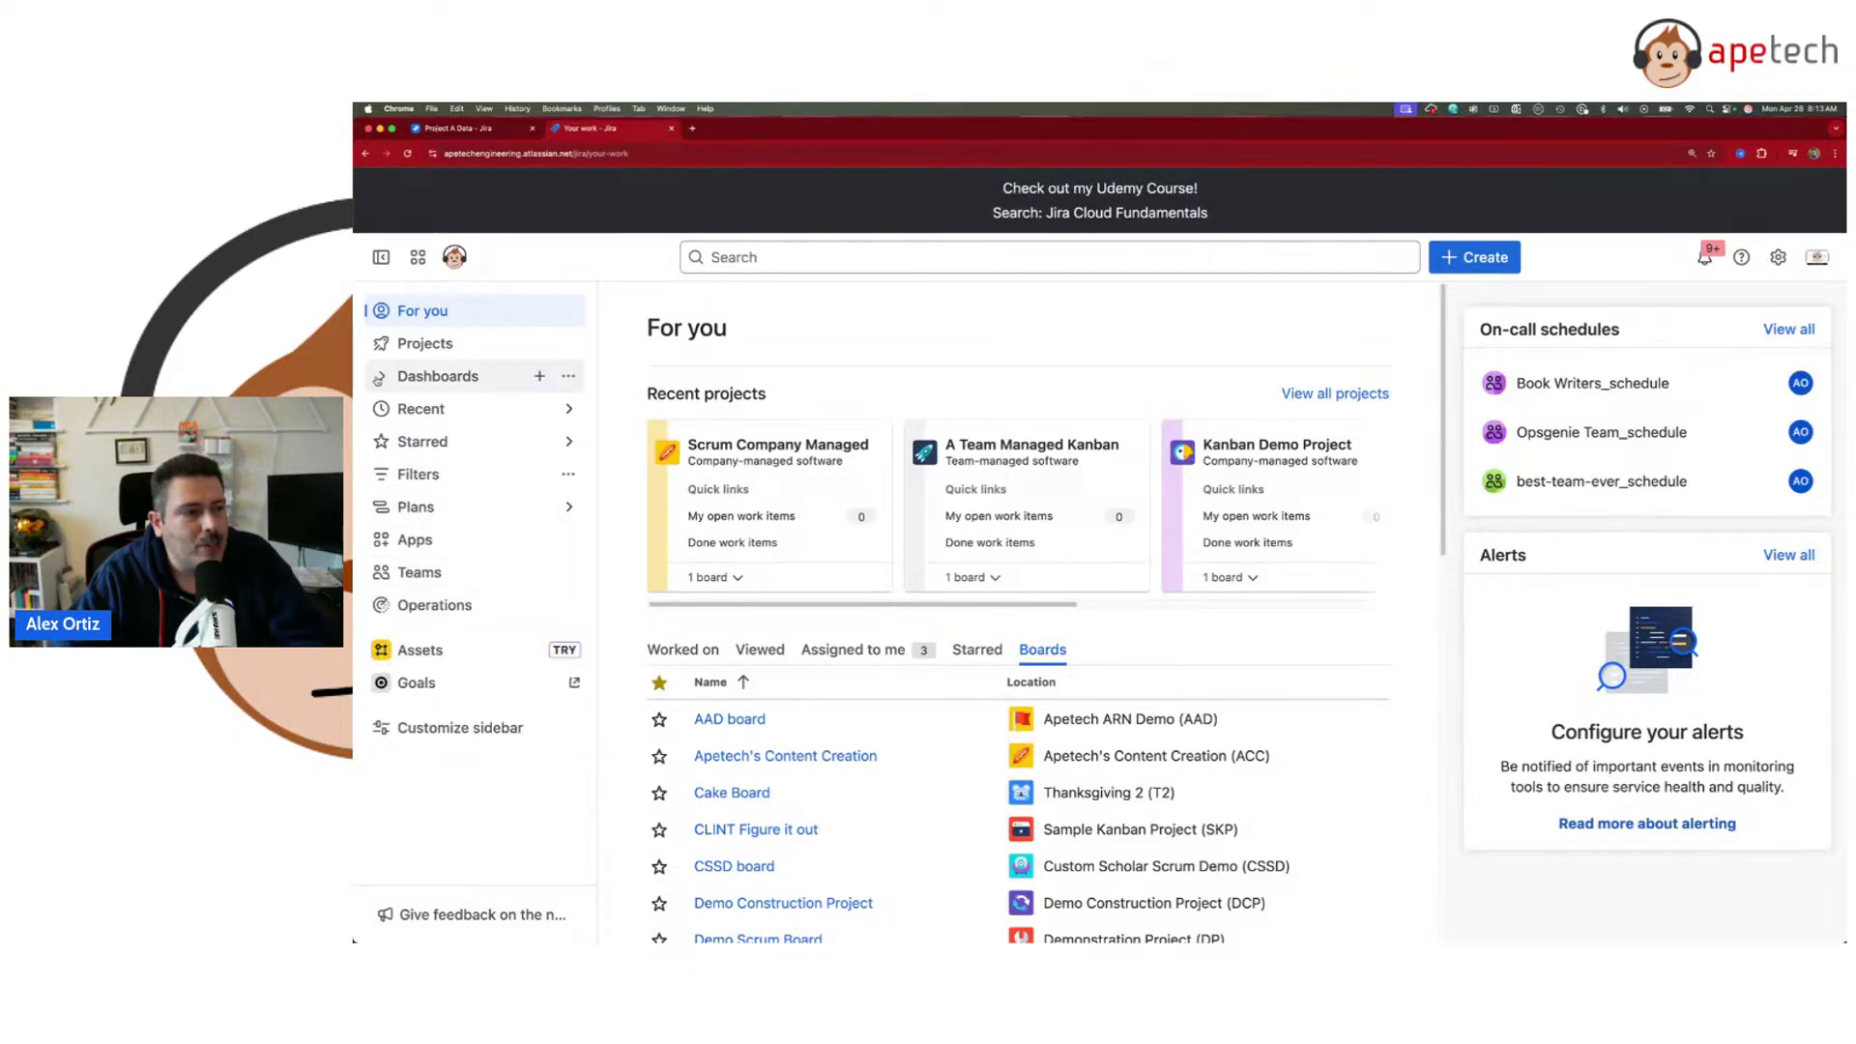
pyautogui.click(379, 377)
pyautogui.click(379, 377)
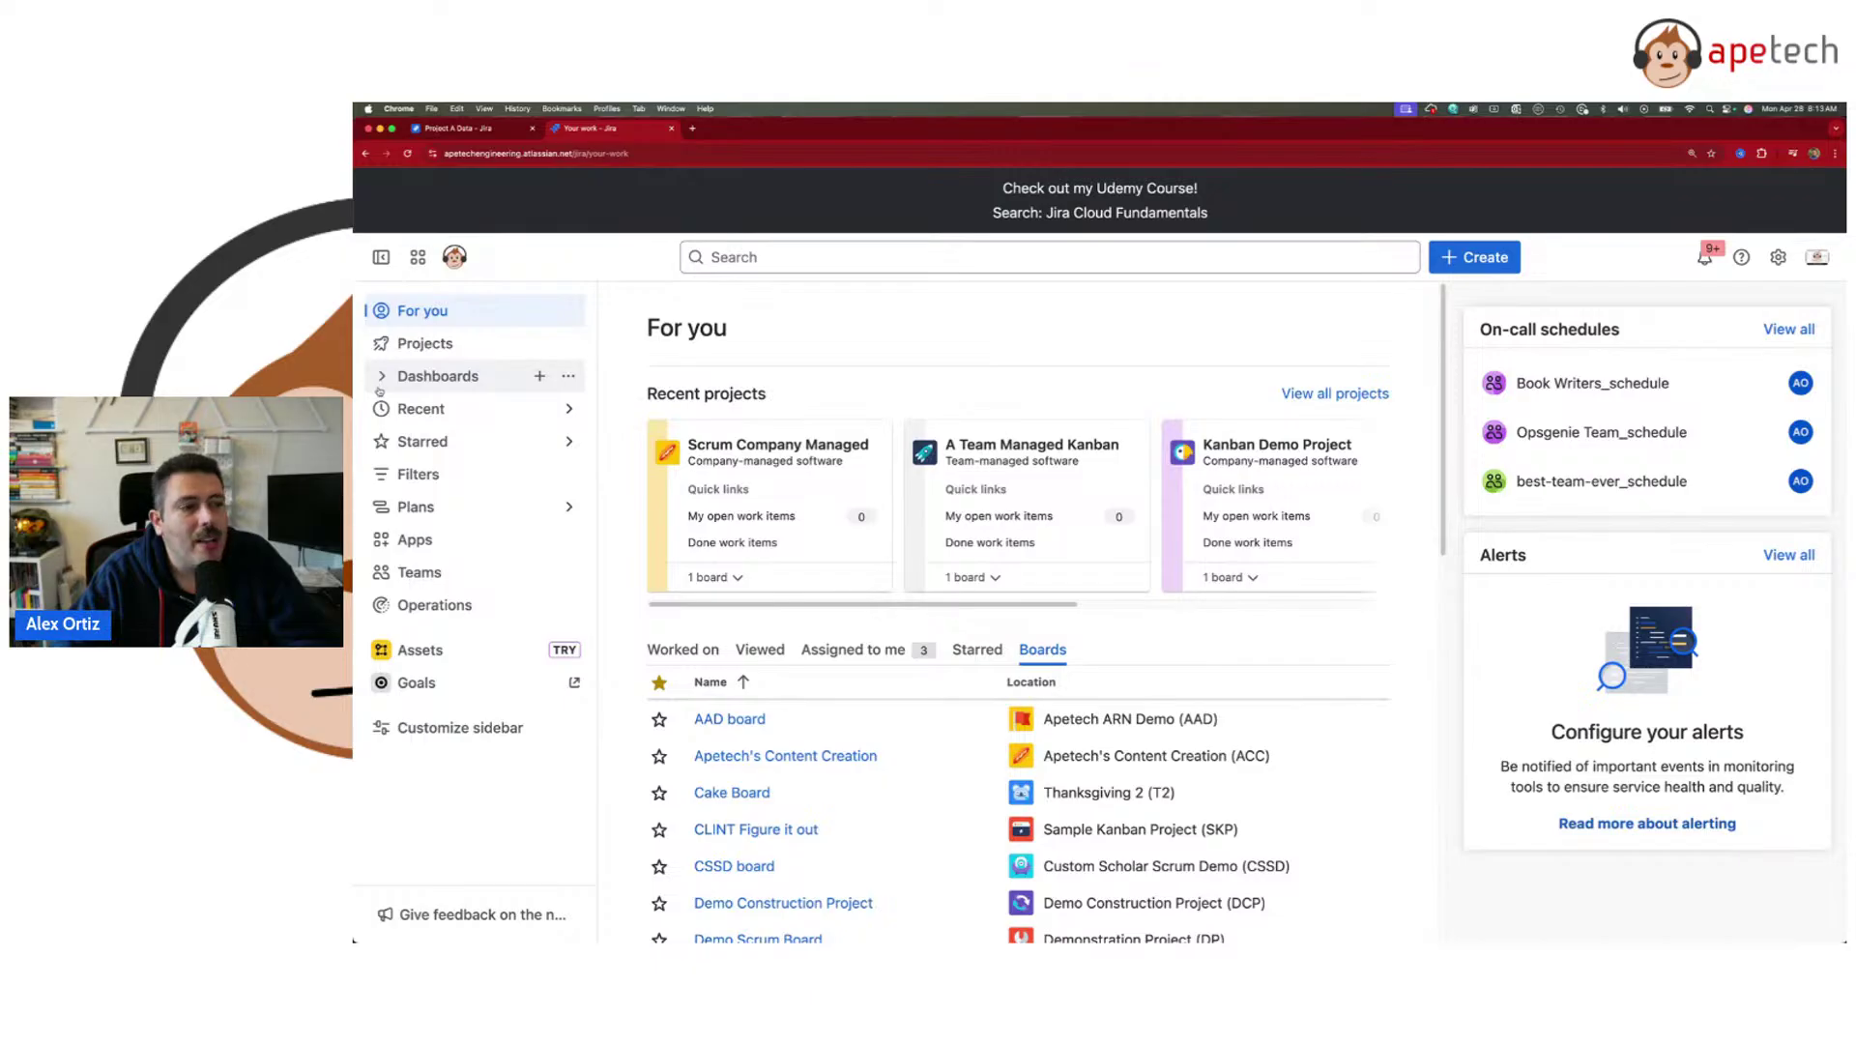
pyautogui.click(431, 452)
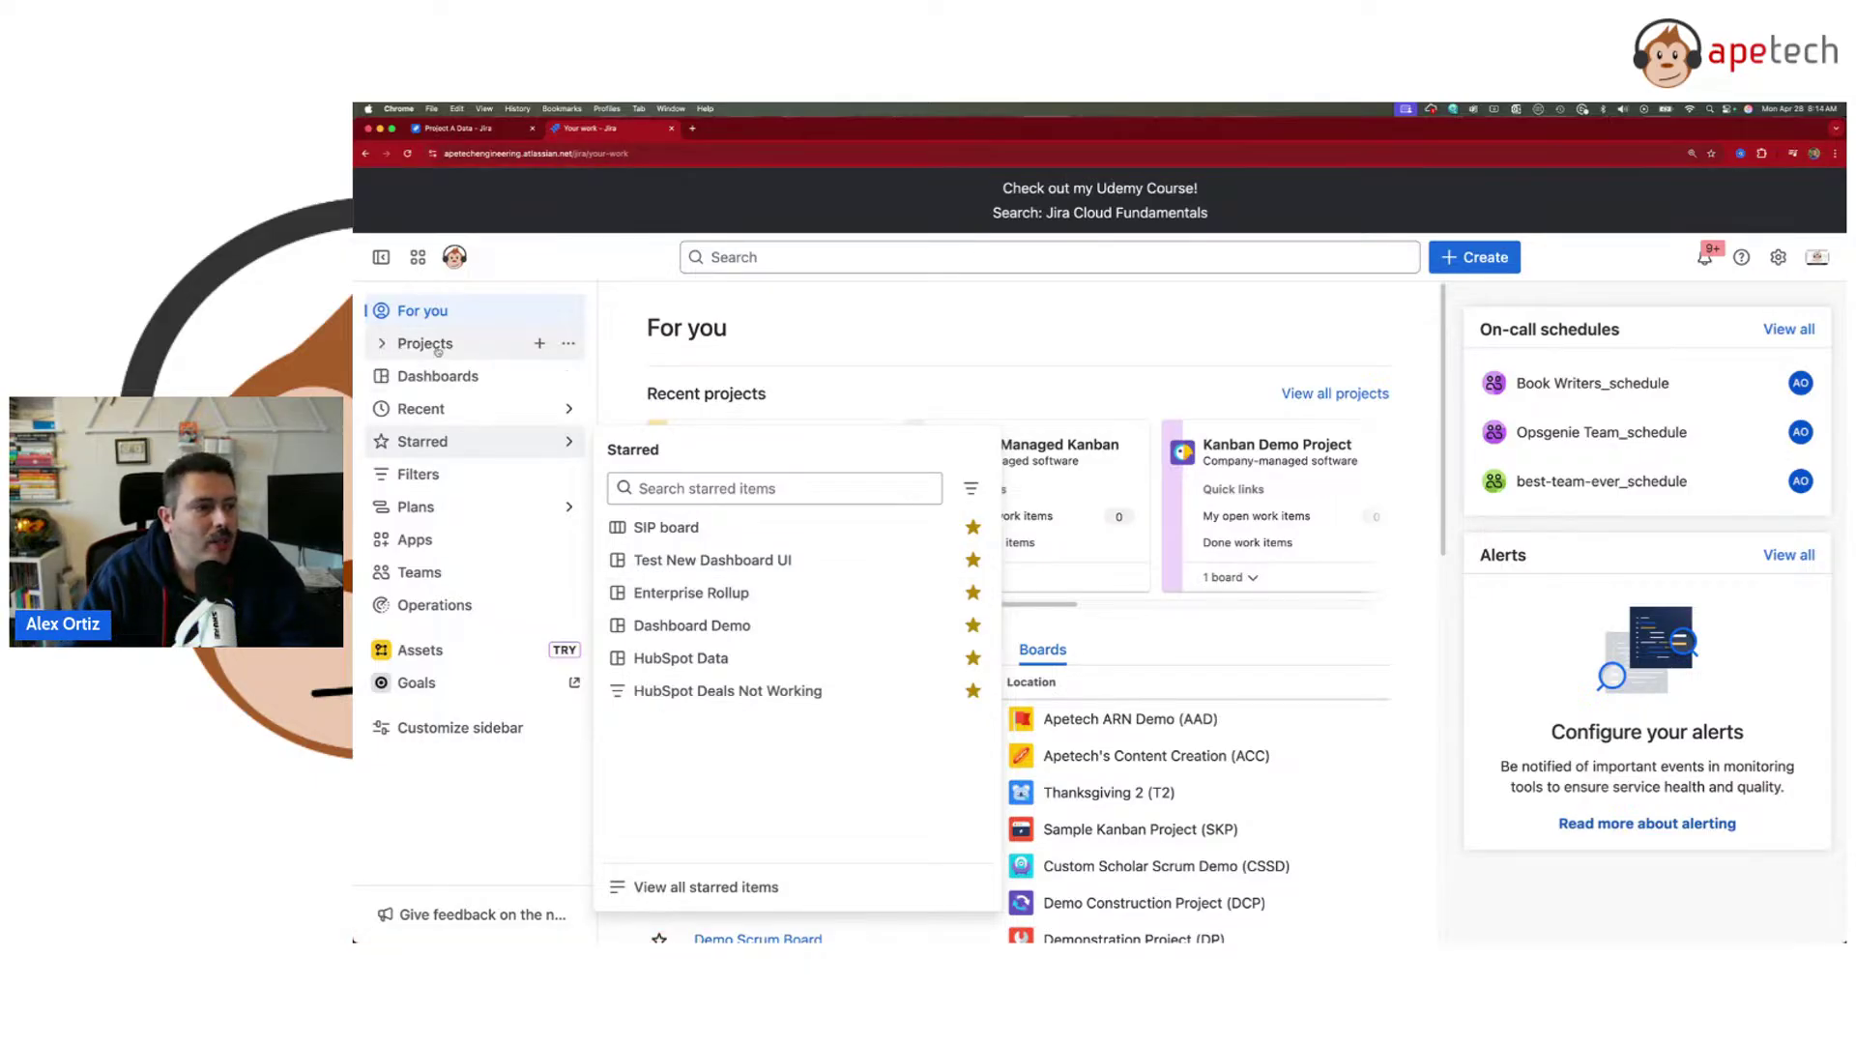
pyautogui.click(444, 316)
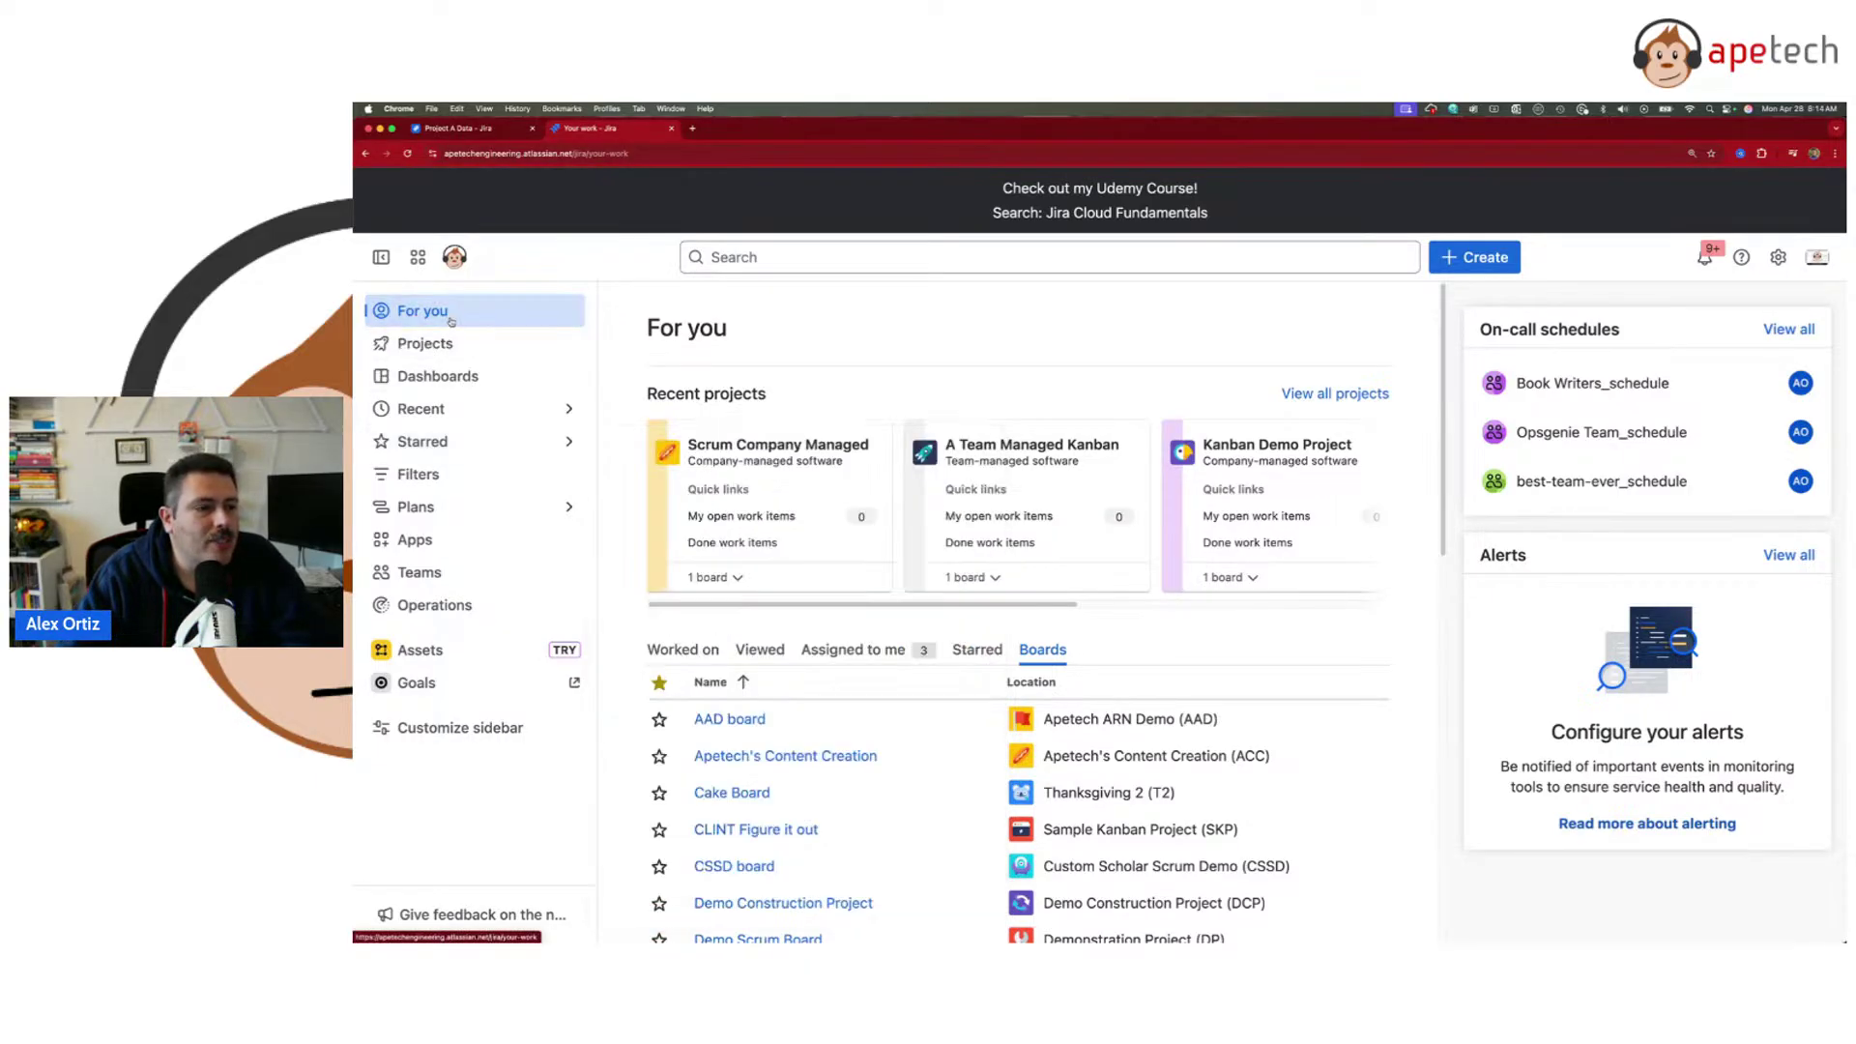
pyautogui.click(976, 650)
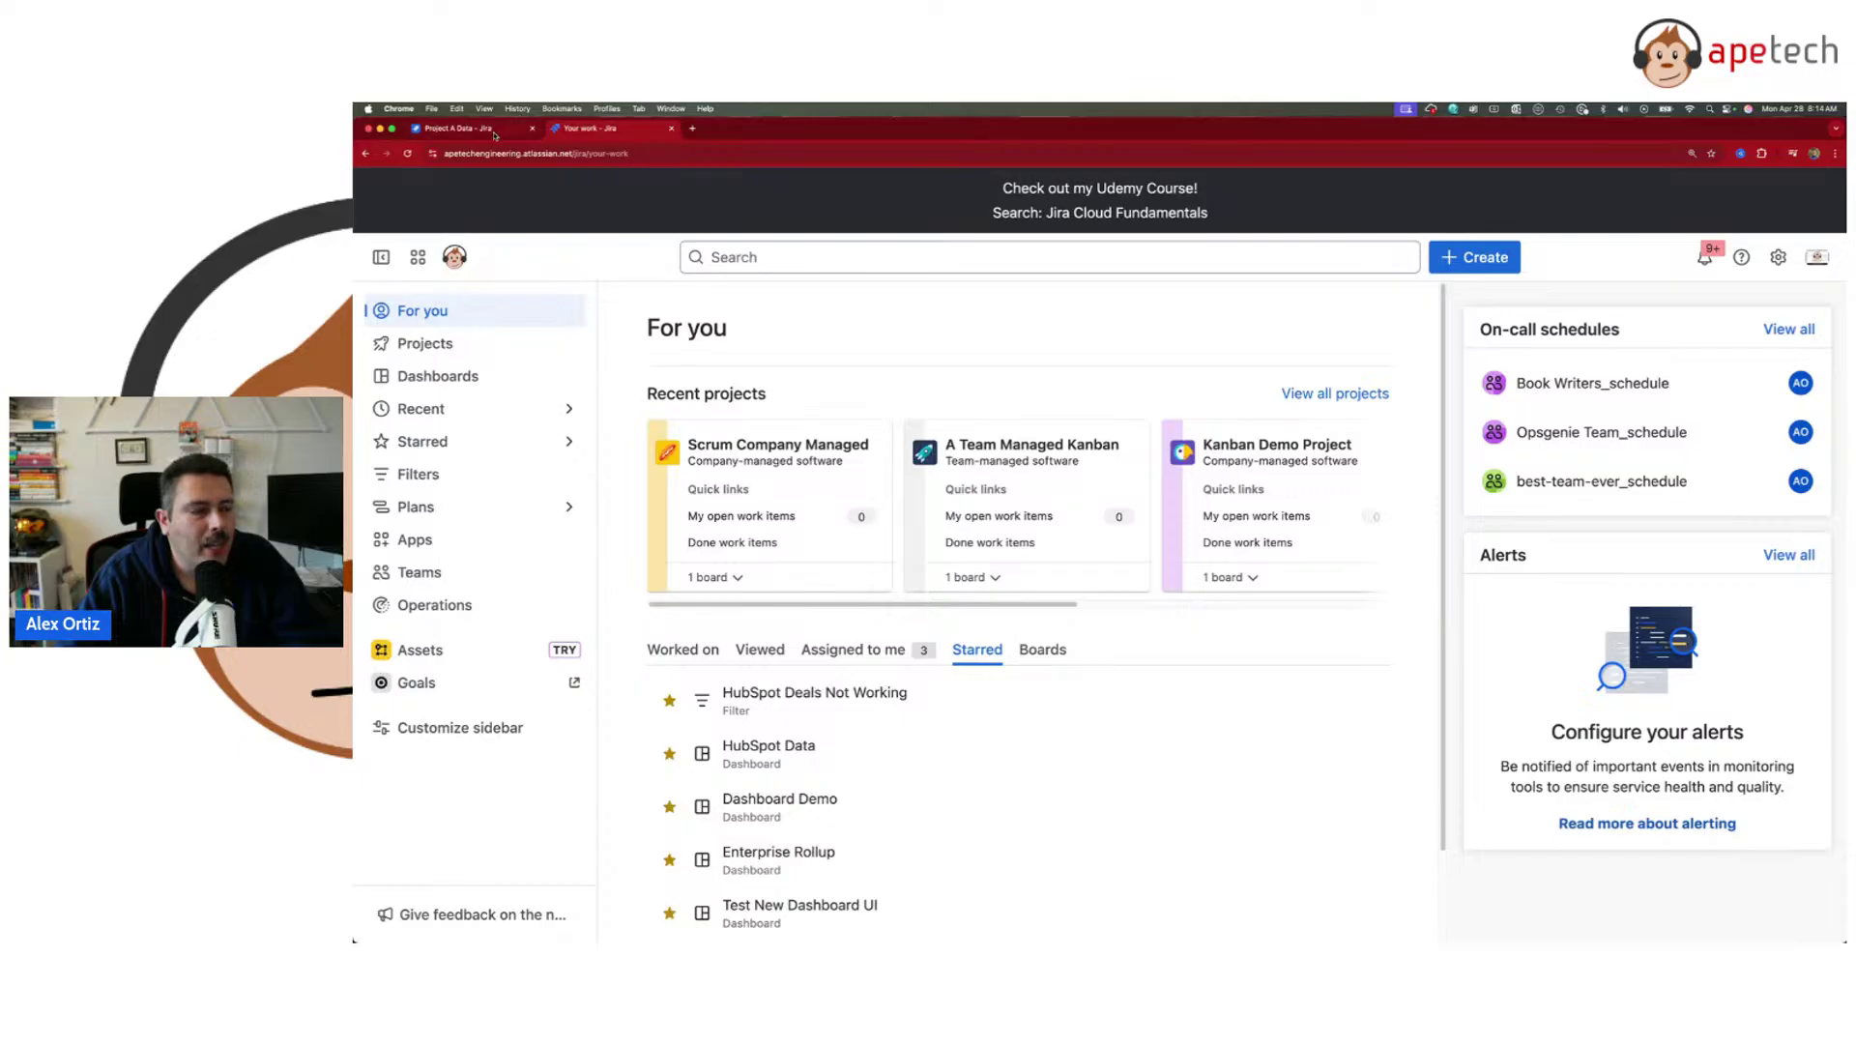
# - Check the starred dashboard and project on the old site, and open the Your work page's starred items
pyautogui.click(453, 442)
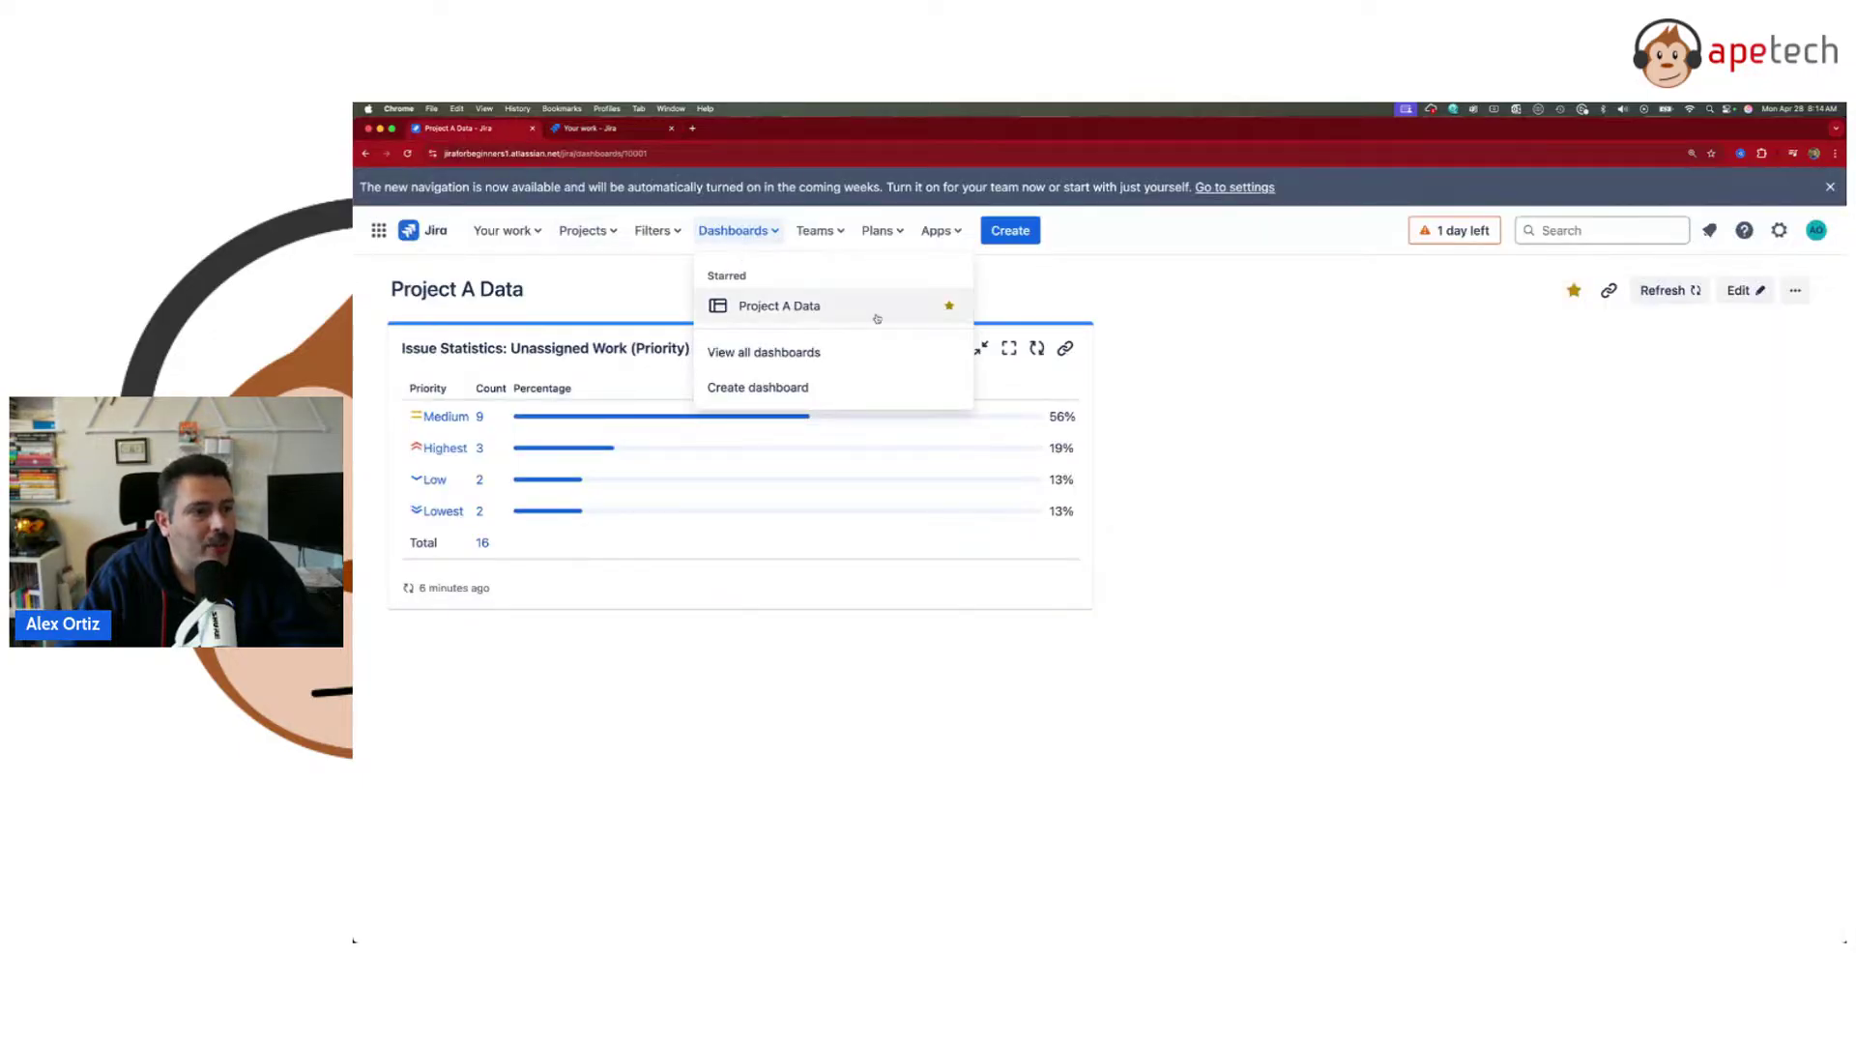
pyautogui.click(654, 231)
pyautogui.click(612, 234)
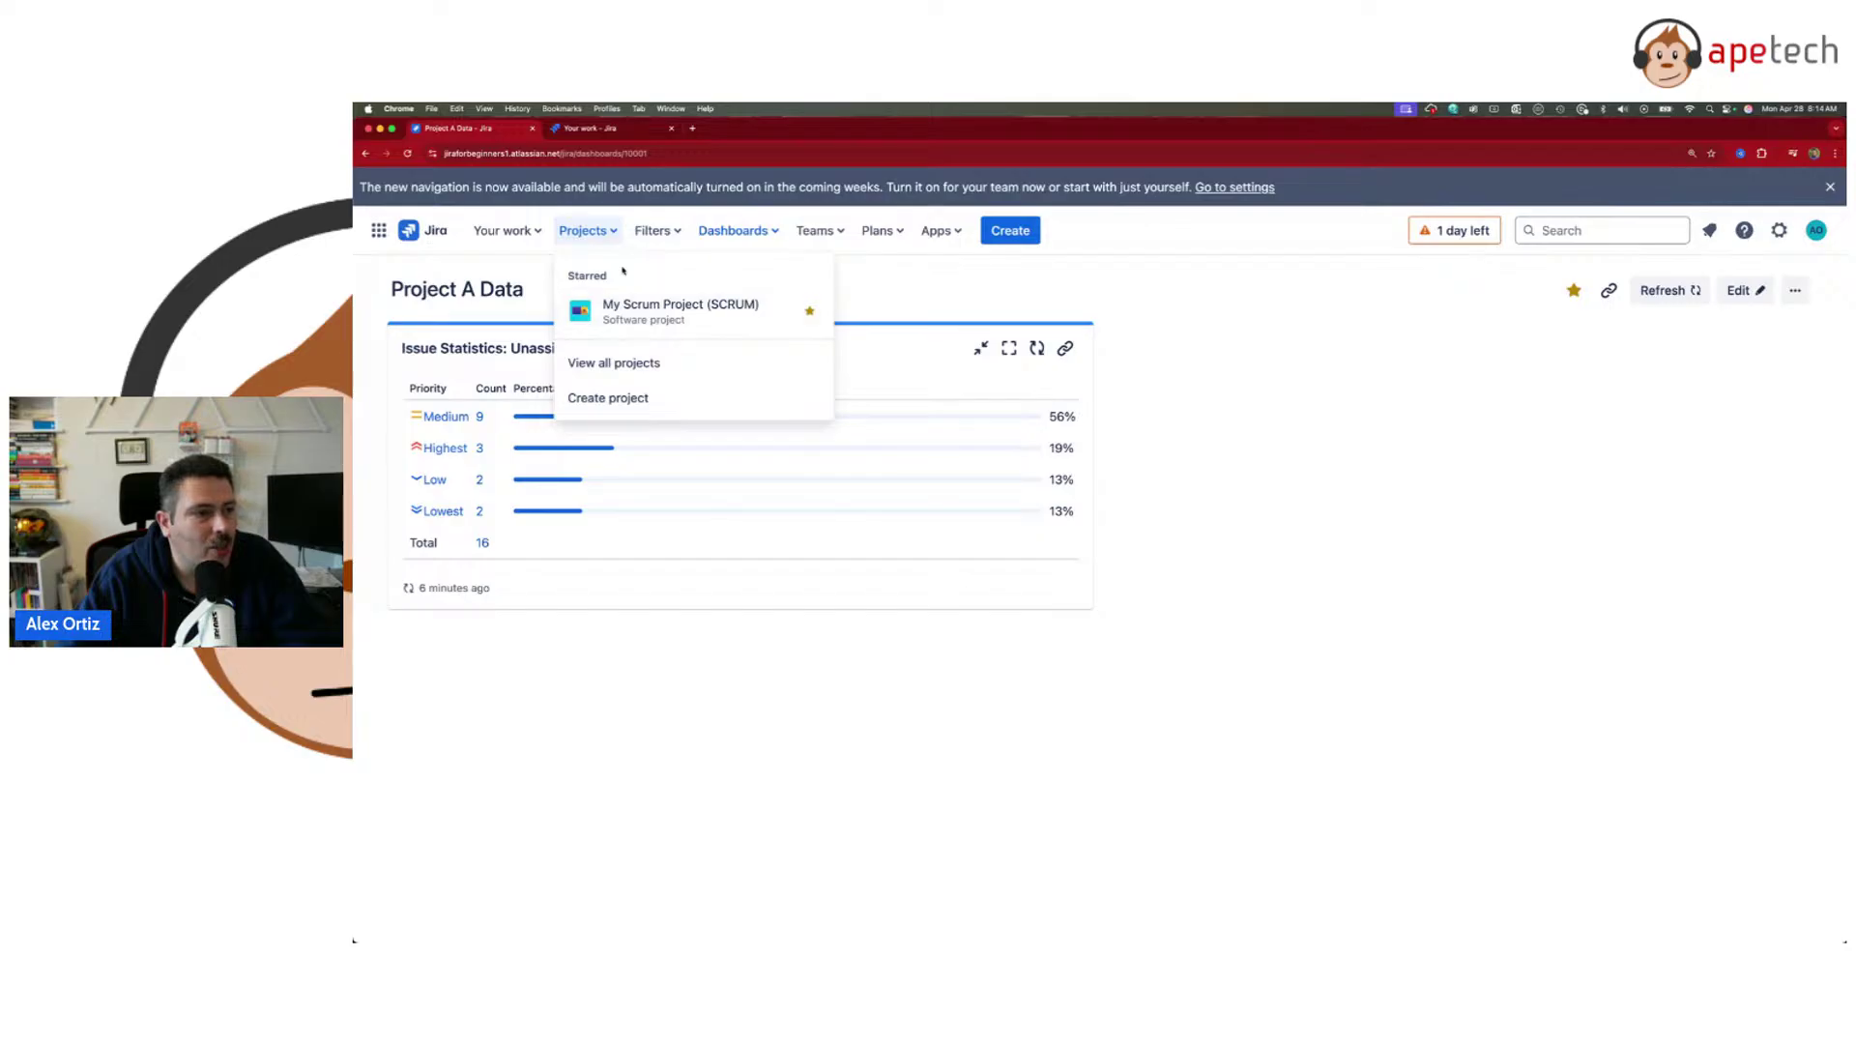
pyautogui.click(493, 230)
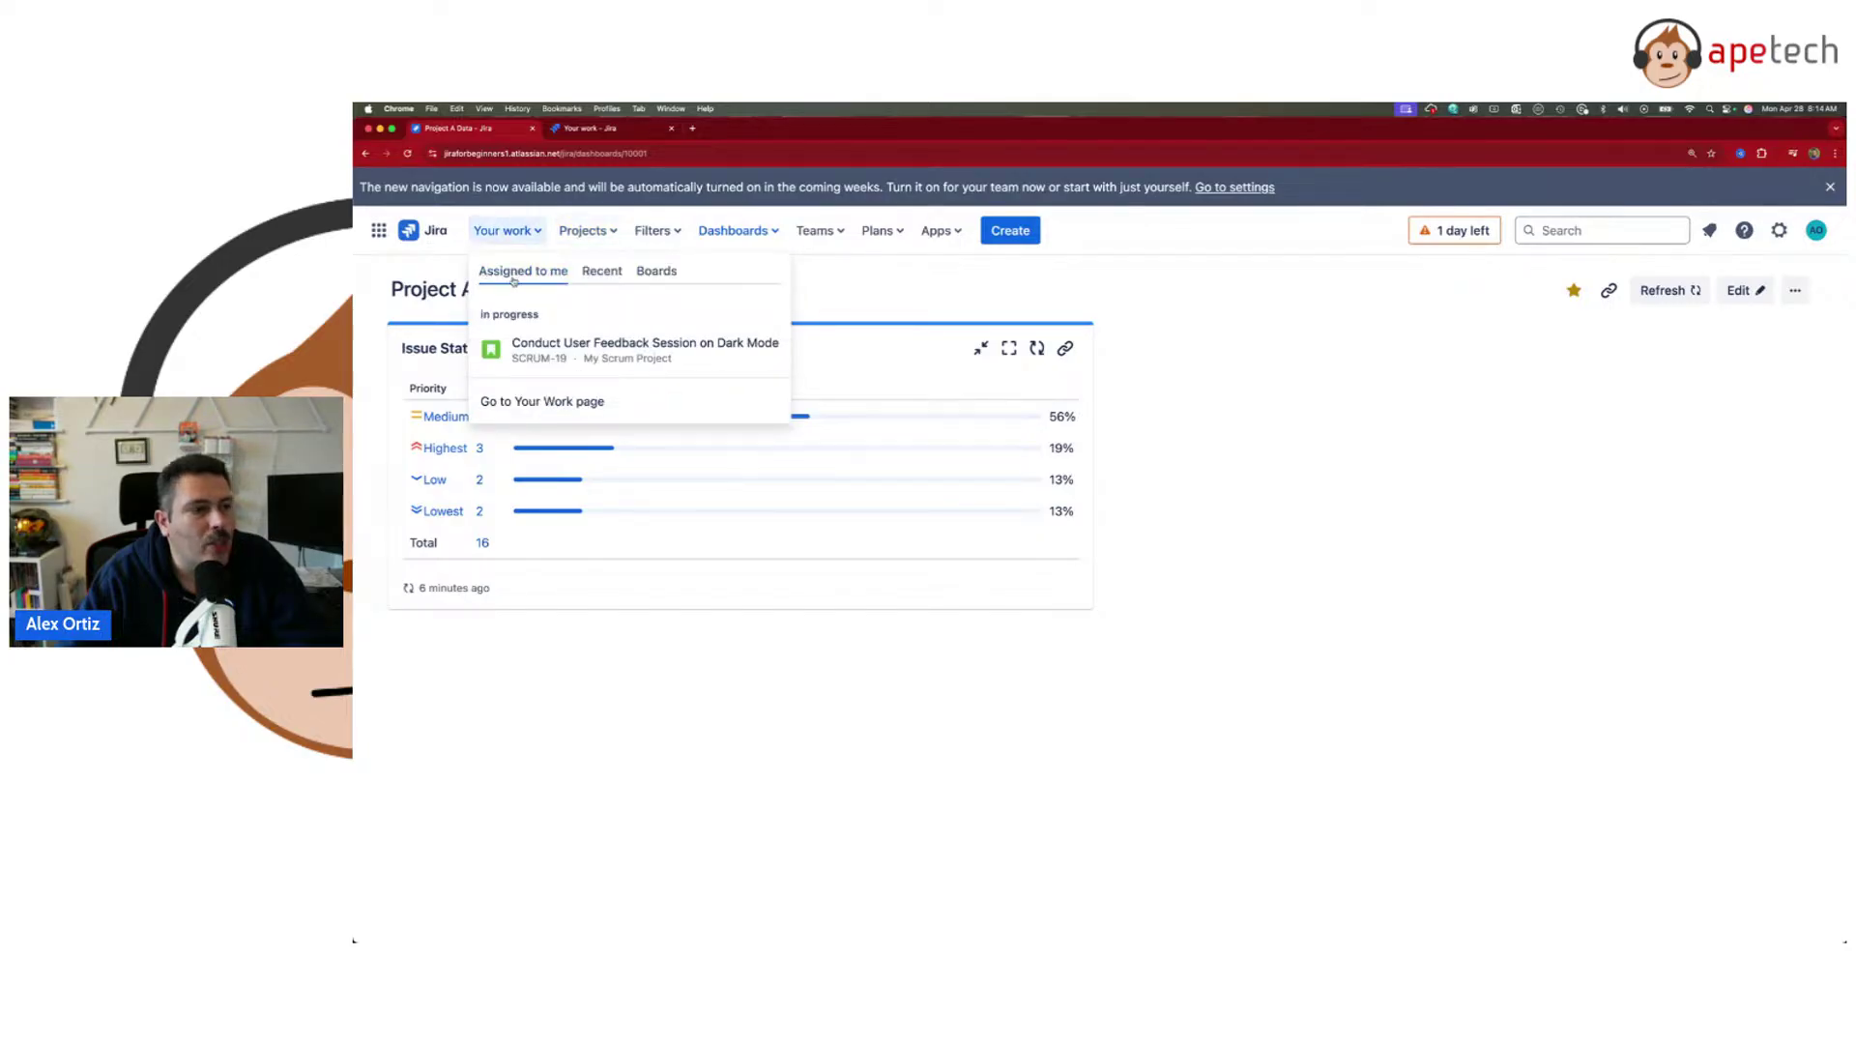
pyautogui.click(542, 401)
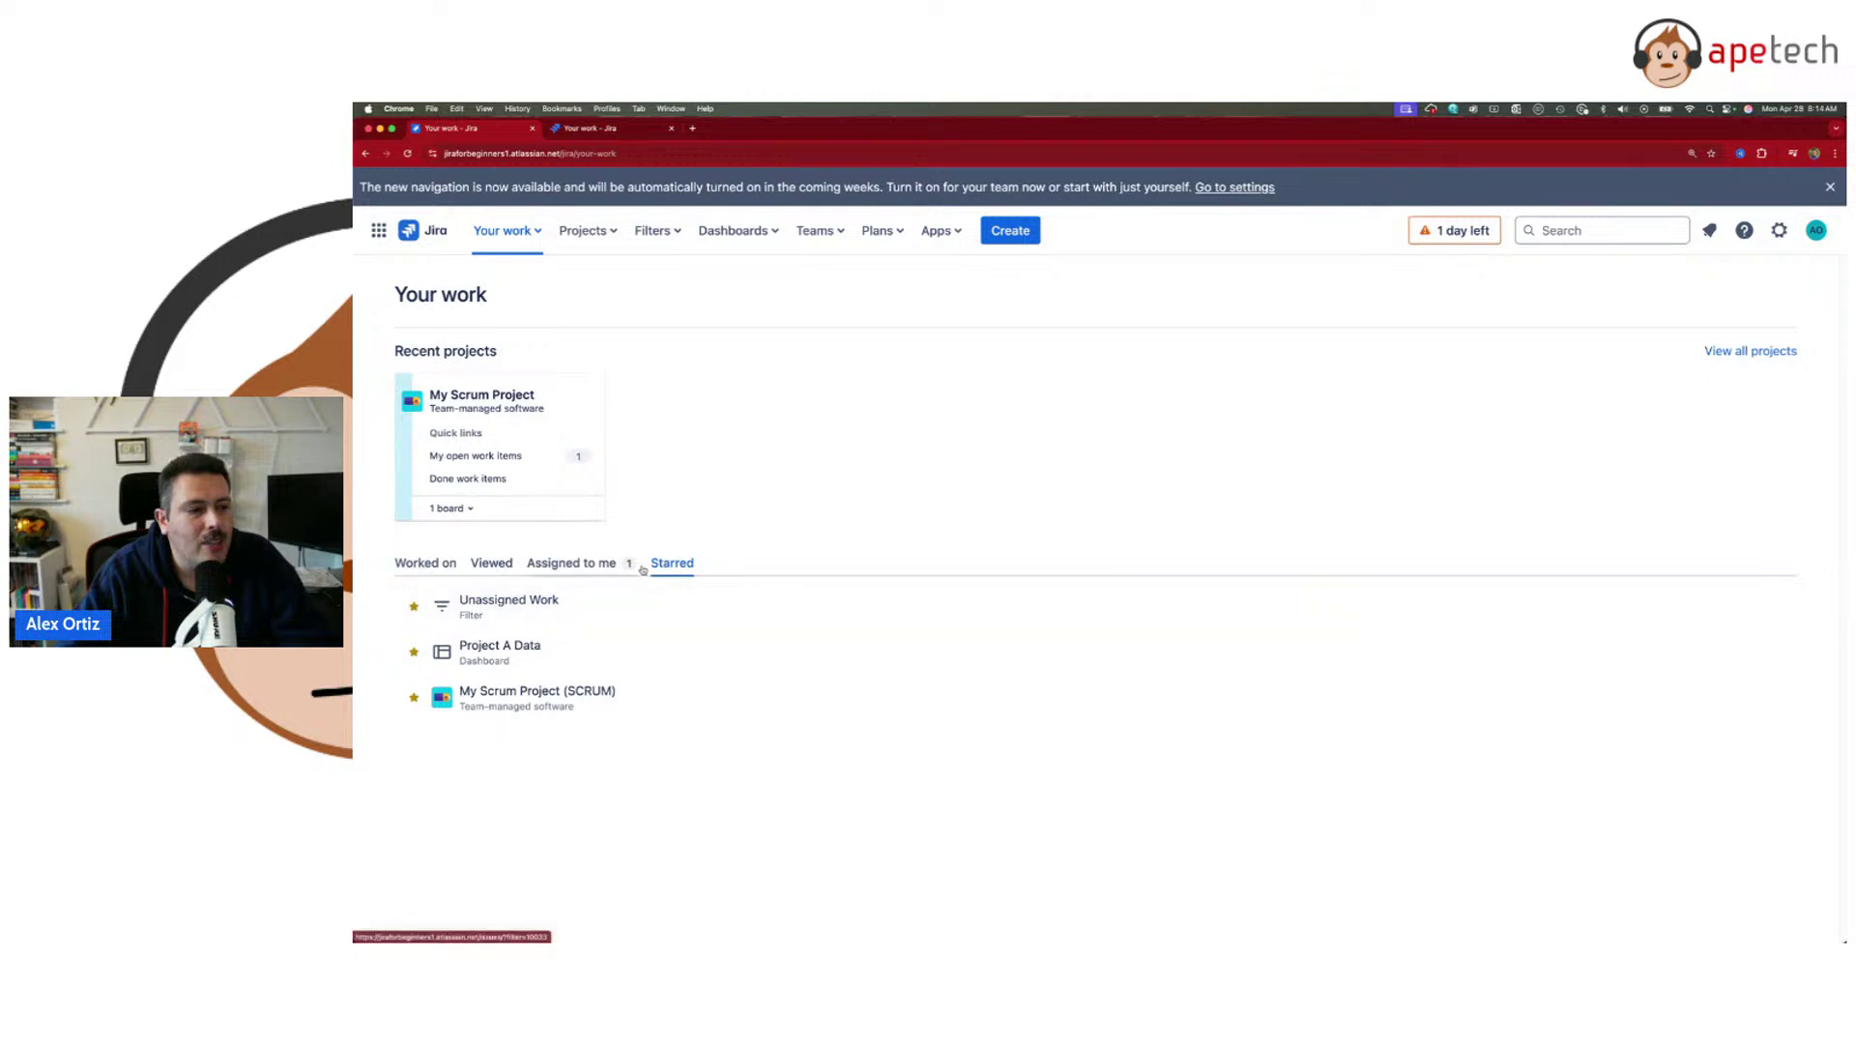
# - Switch to the new site and examine the starred boards, dashboards and filter in the sidebar
pyautogui.click(609, 128)
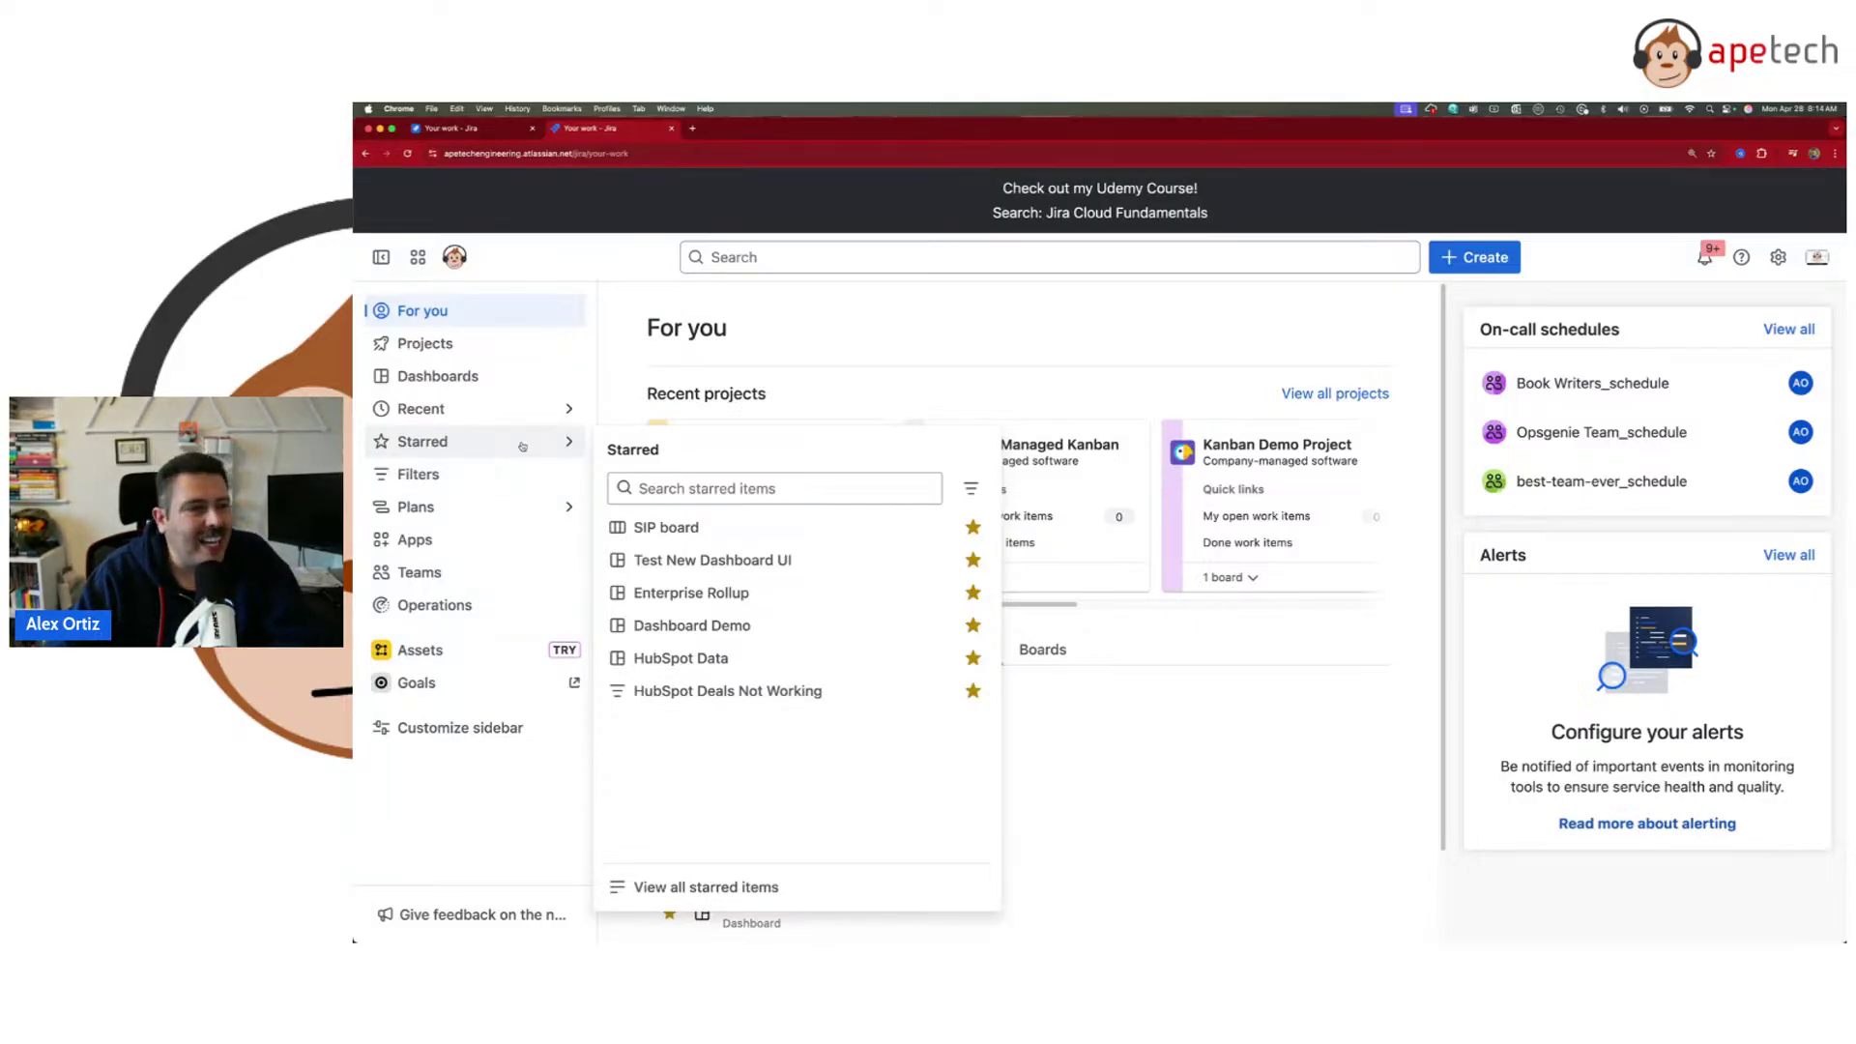
pyautogui.click(522, 446)
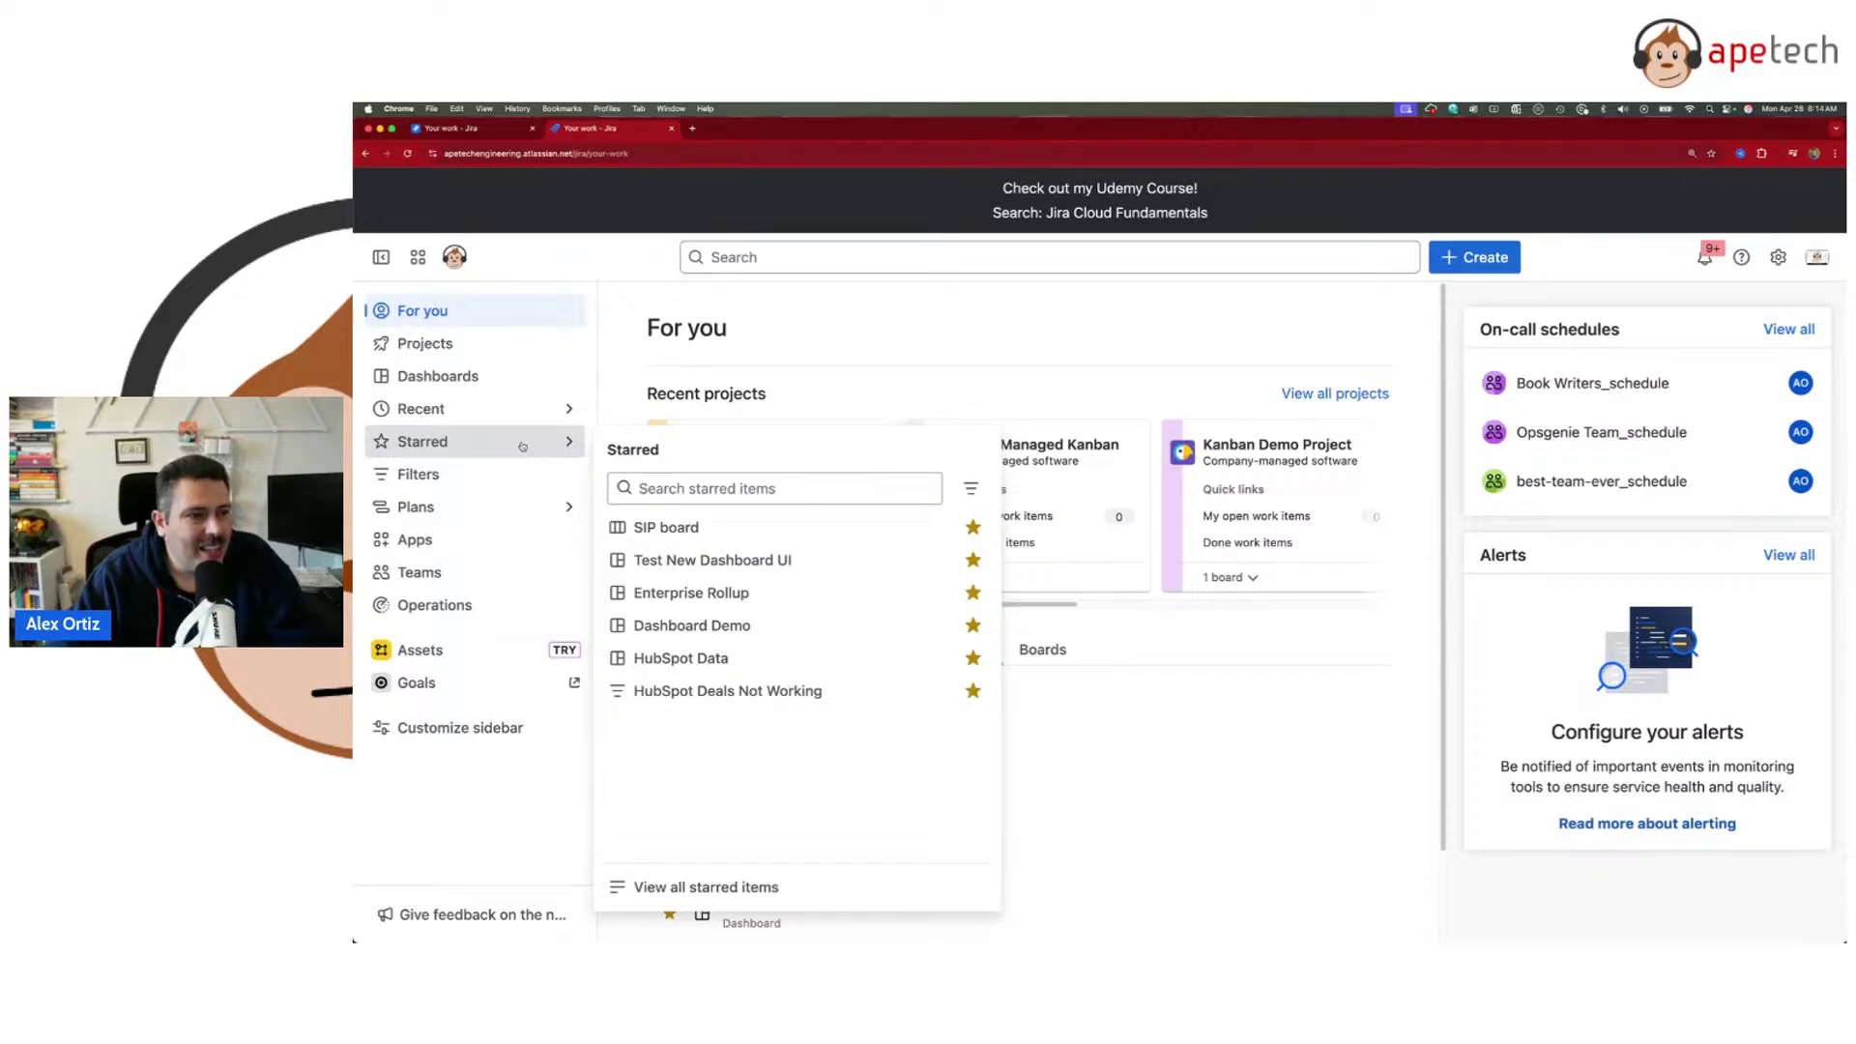
pyautogui.click(545, 411)
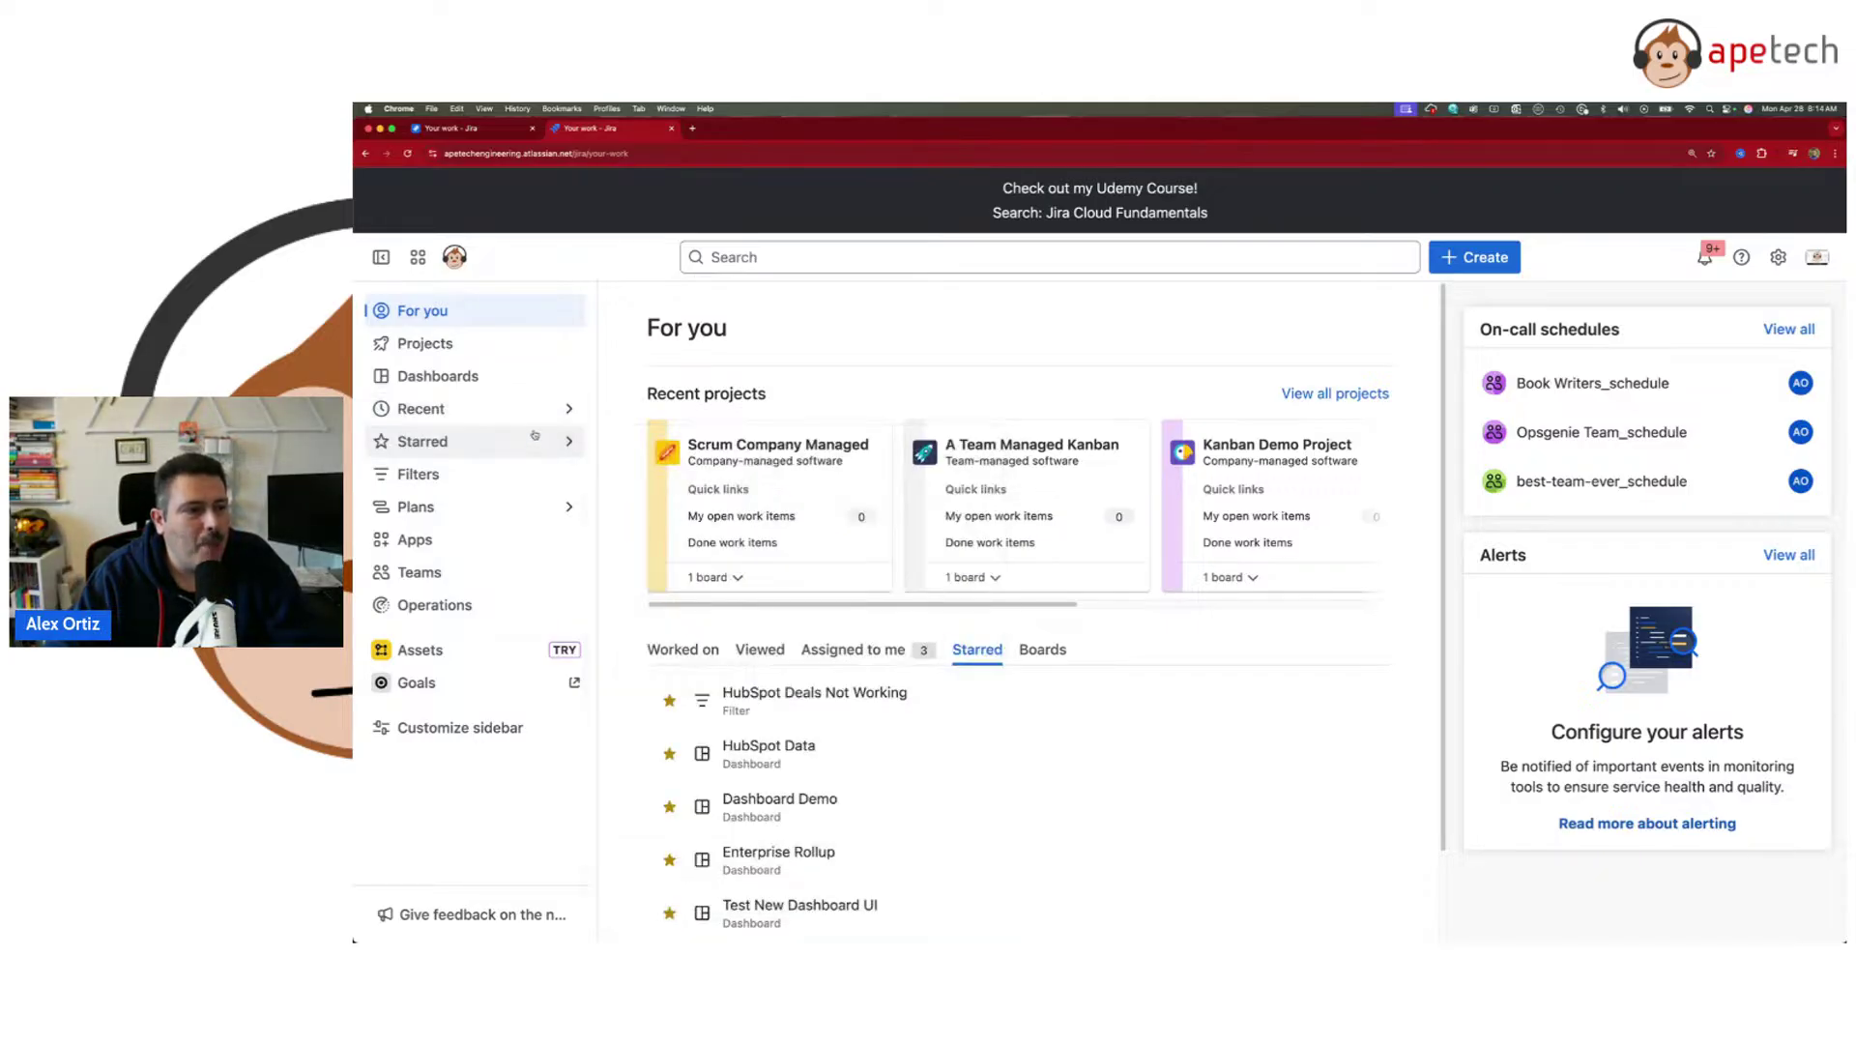
pyautogui.click(531, 442)
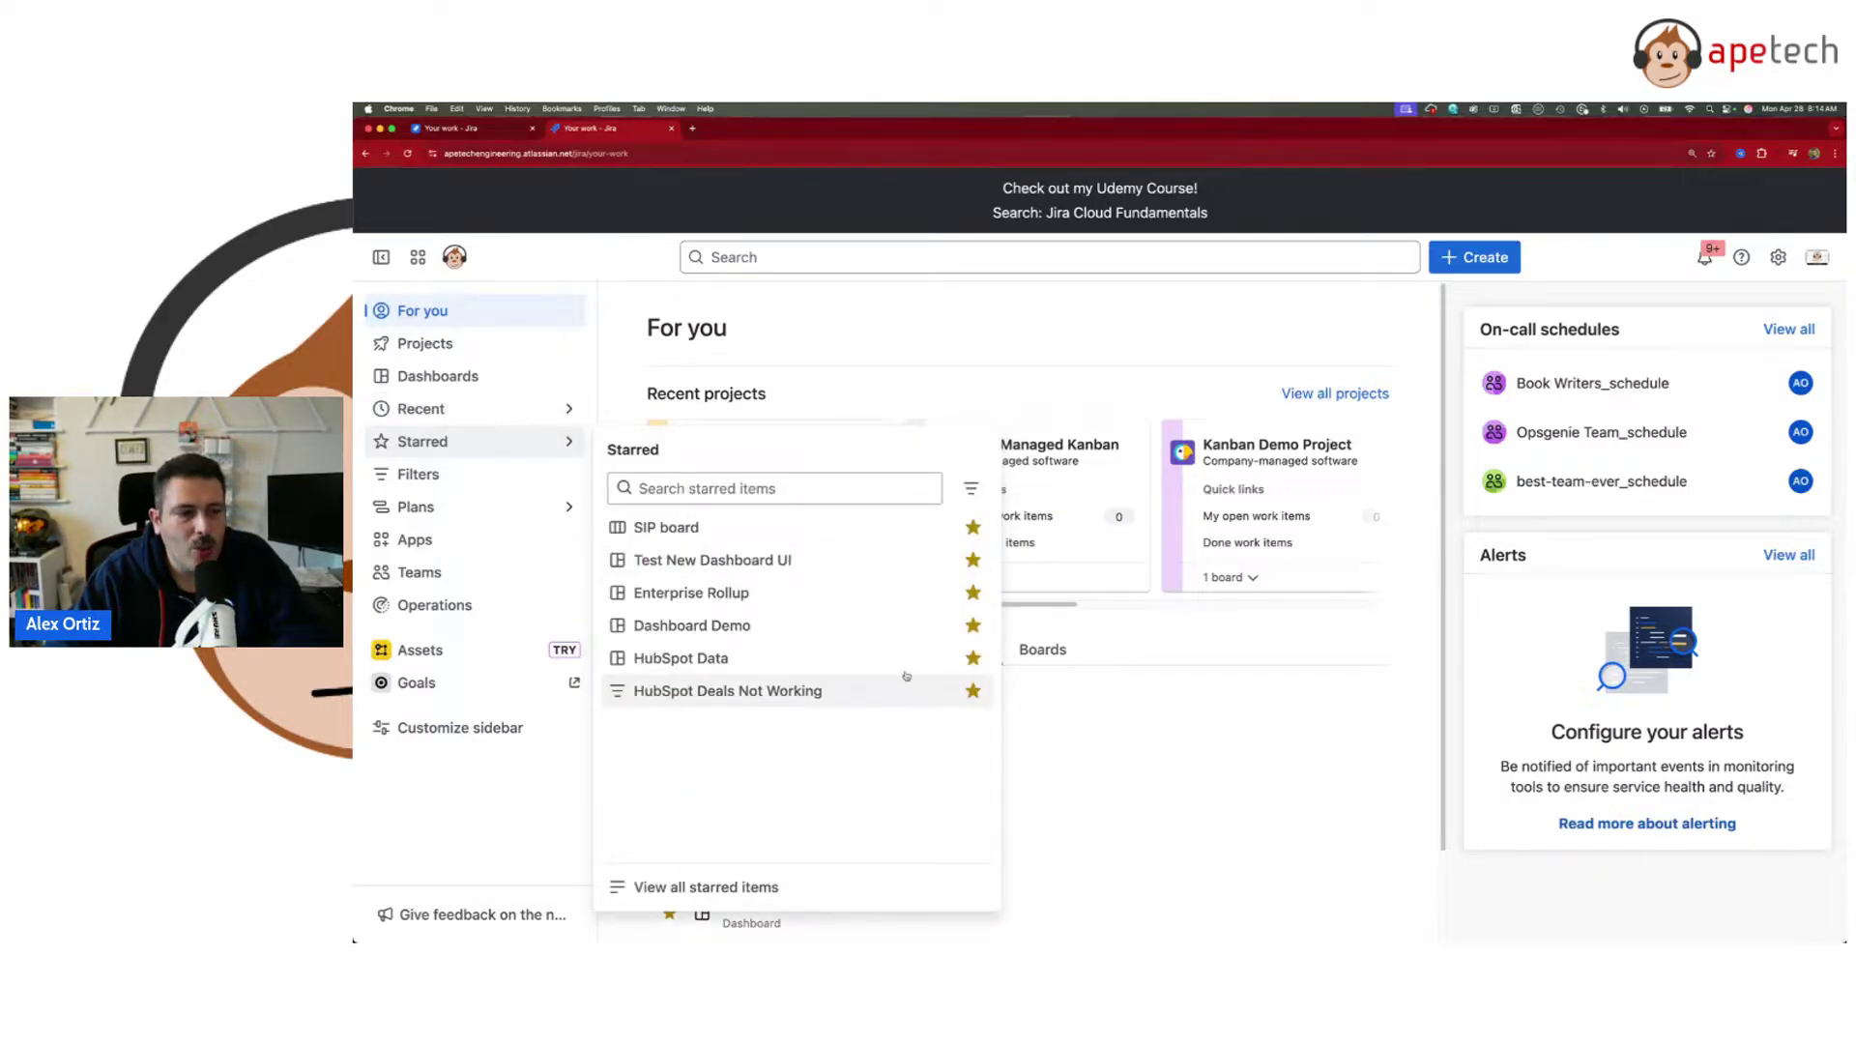
# - Expand Projects in the sidebar to view the recent projects, collapse it, and open the Recent list
pyautogui.click(457, 346)
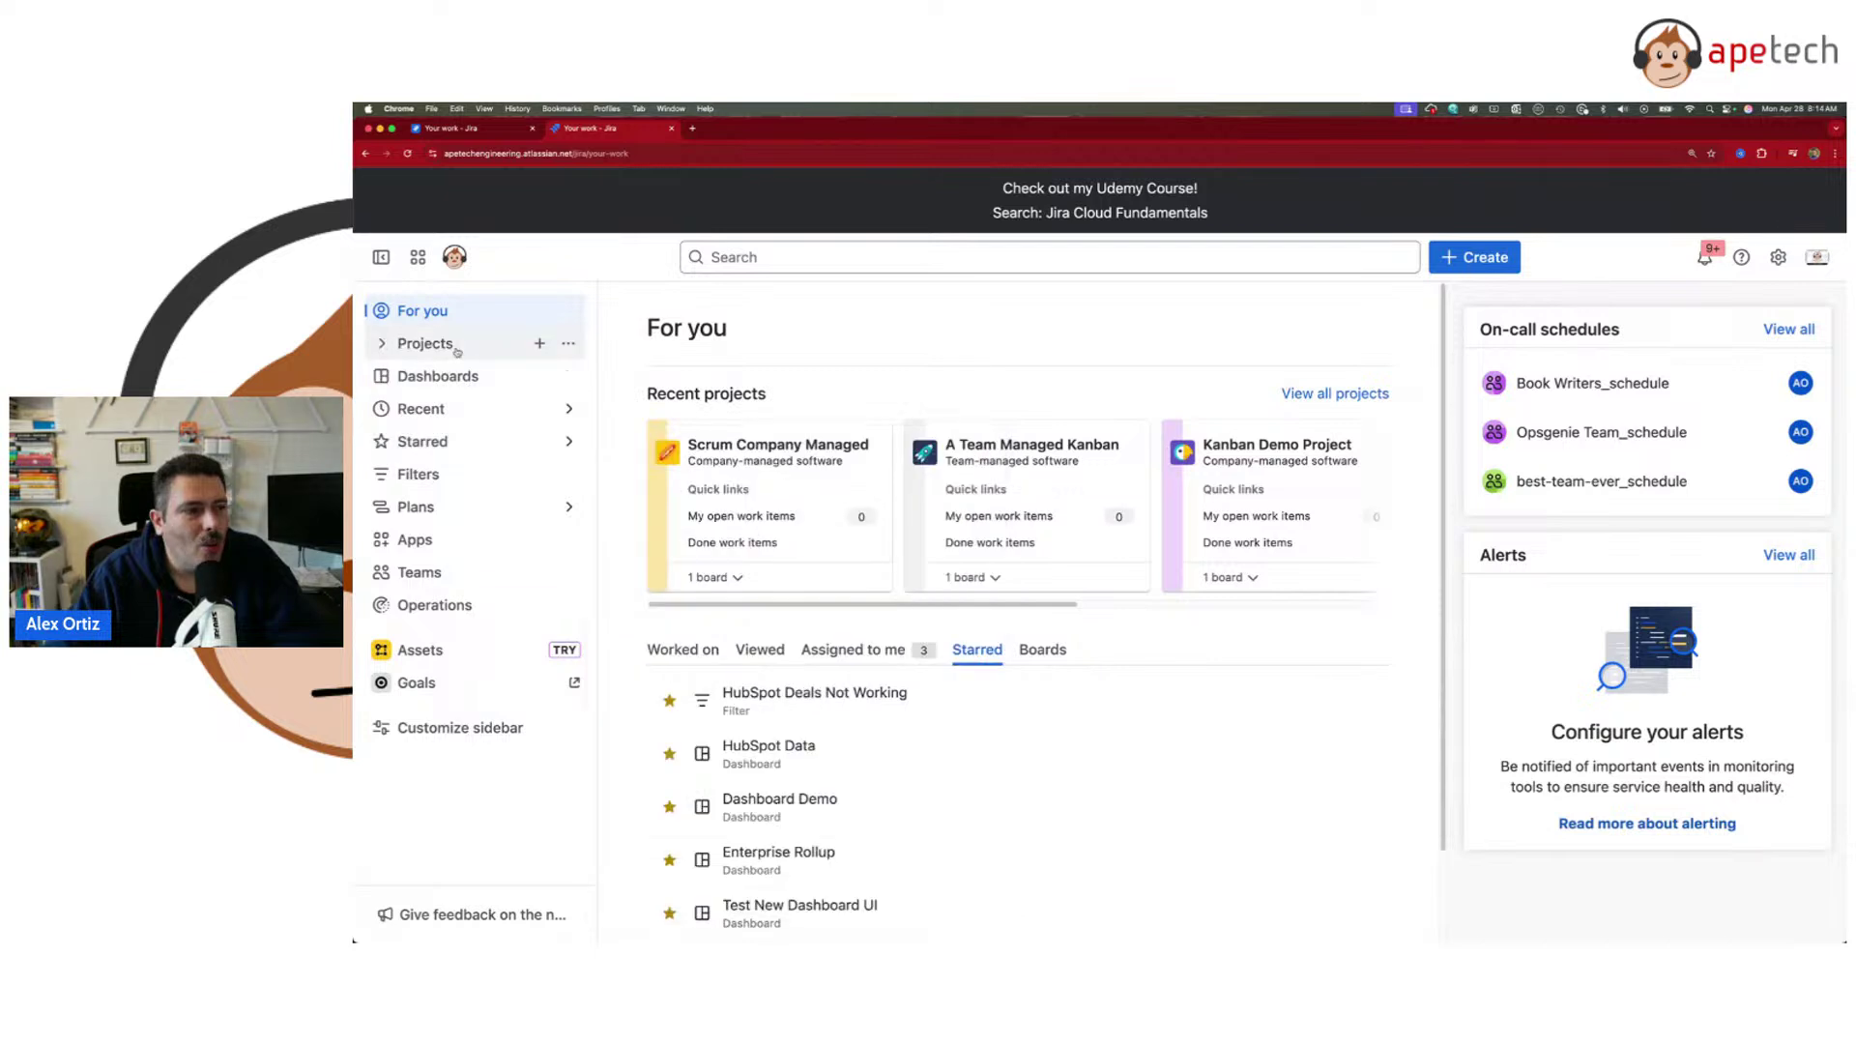
pyautogui.click(456, 348)
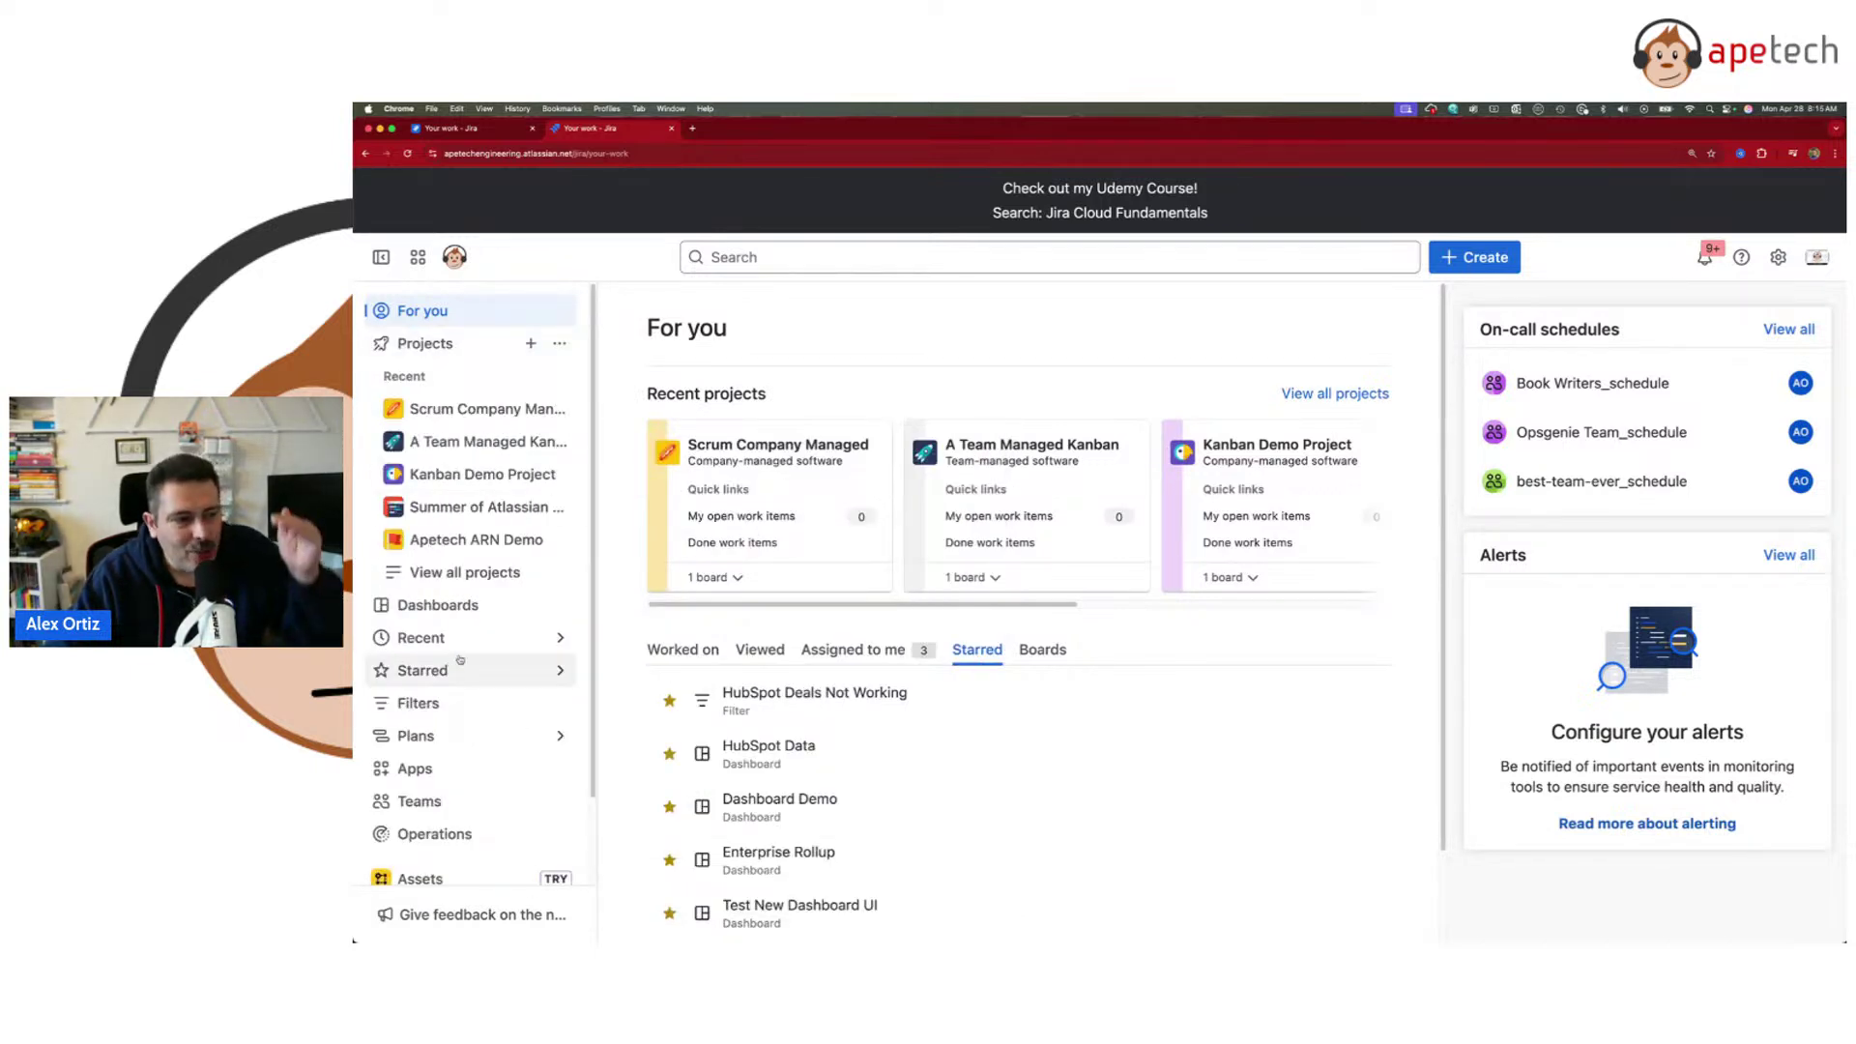
pyautogui.click(446, 596)
pyautogui.click(447, 599)
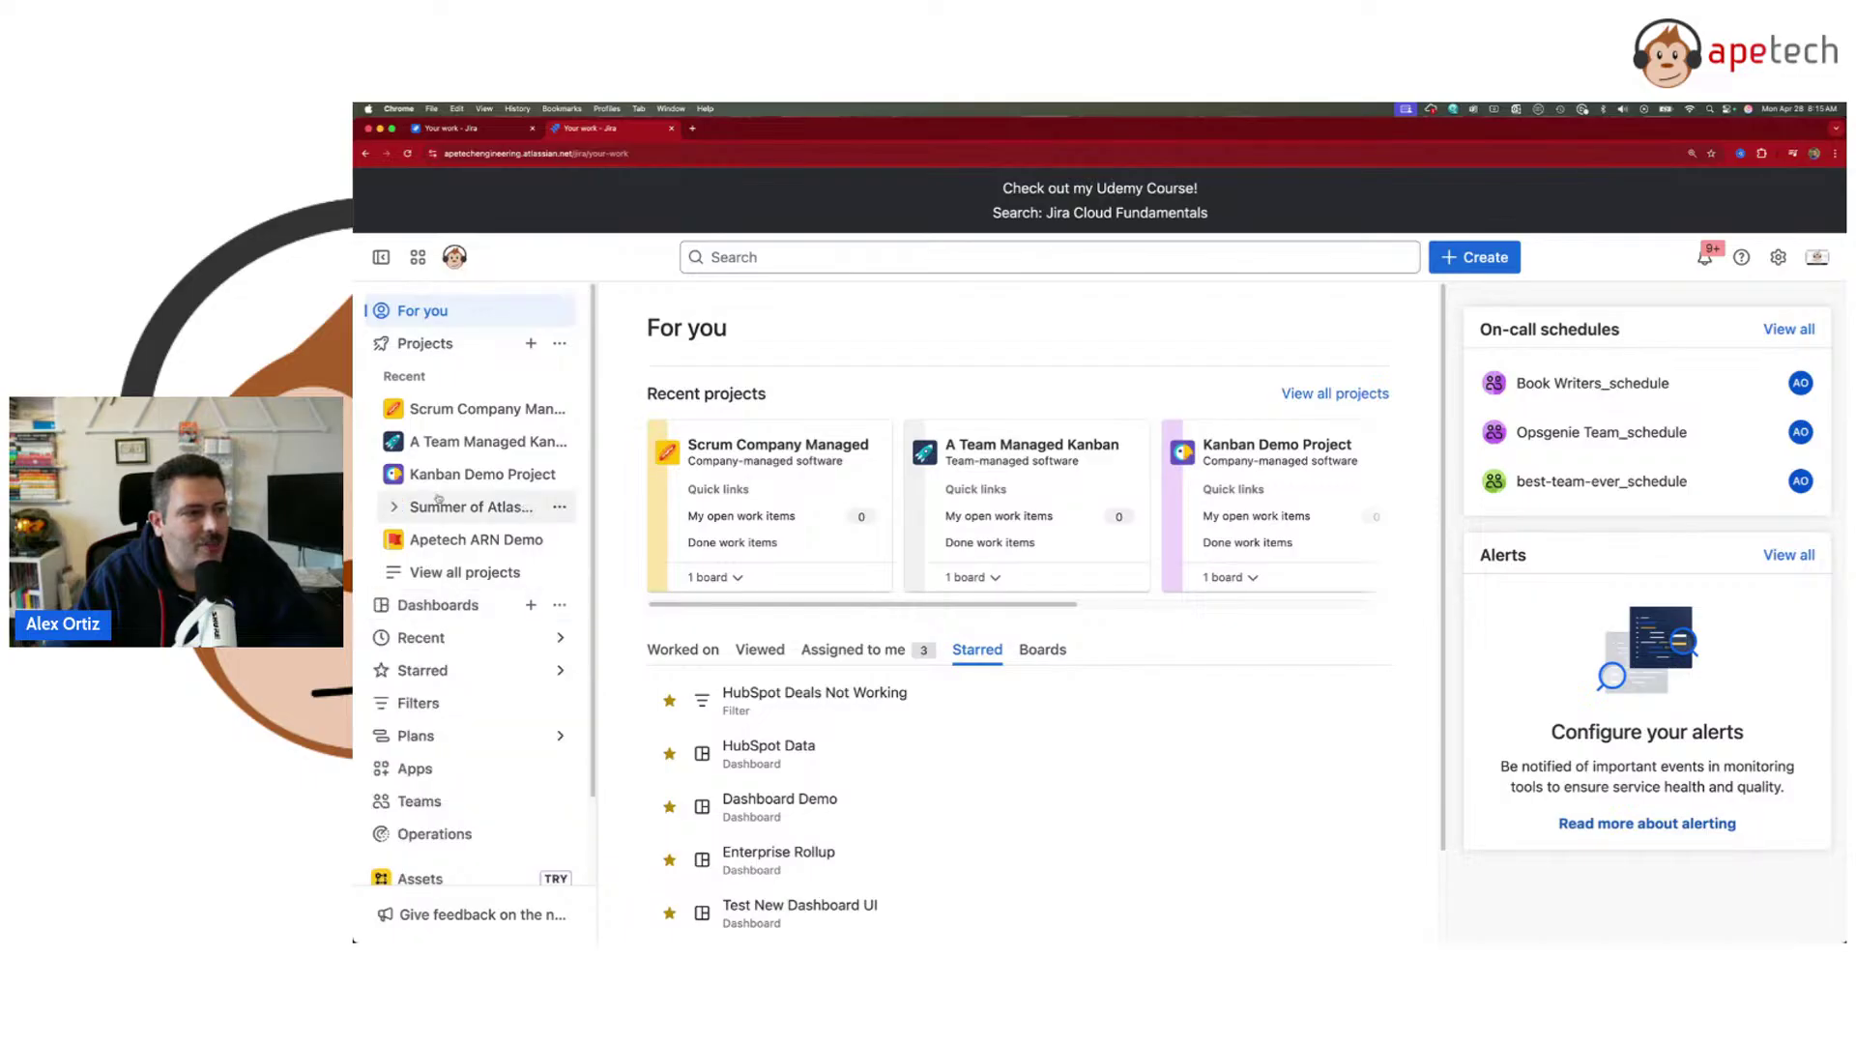
pyautogui.click(502, 343)
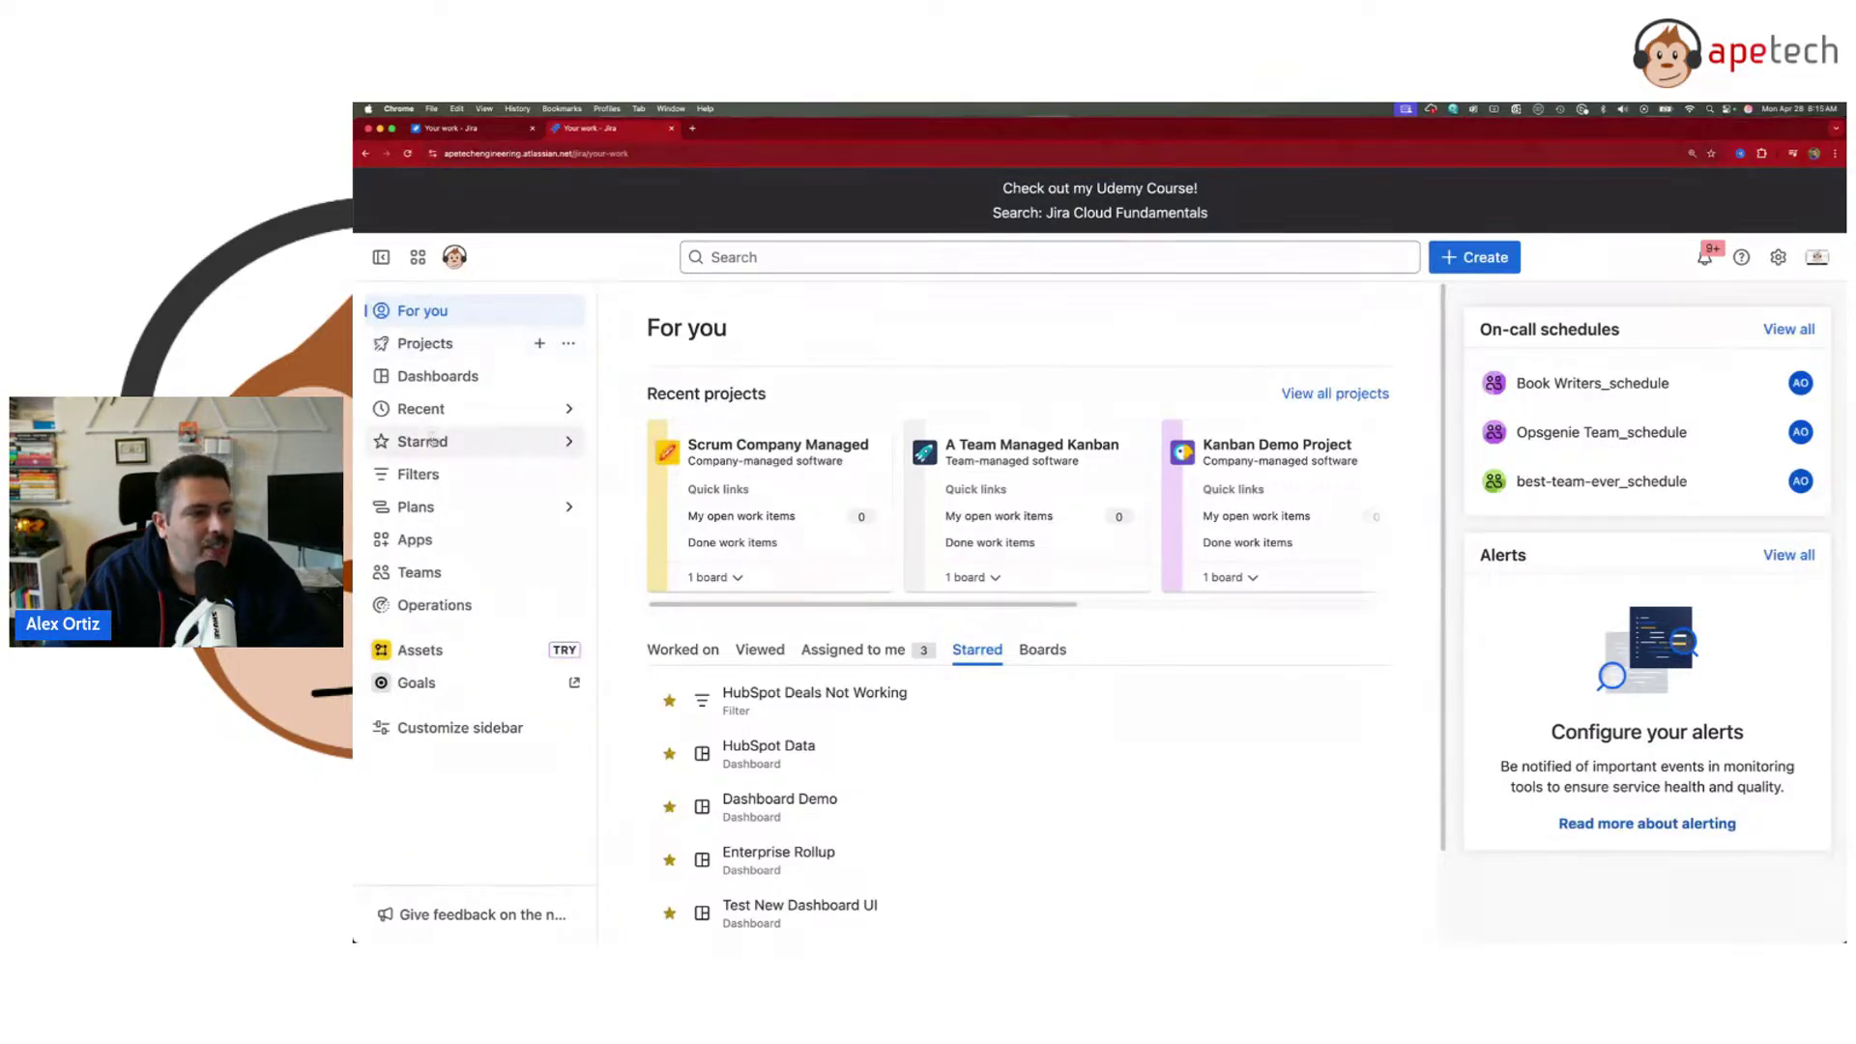
pyautogui.click(465, 418)
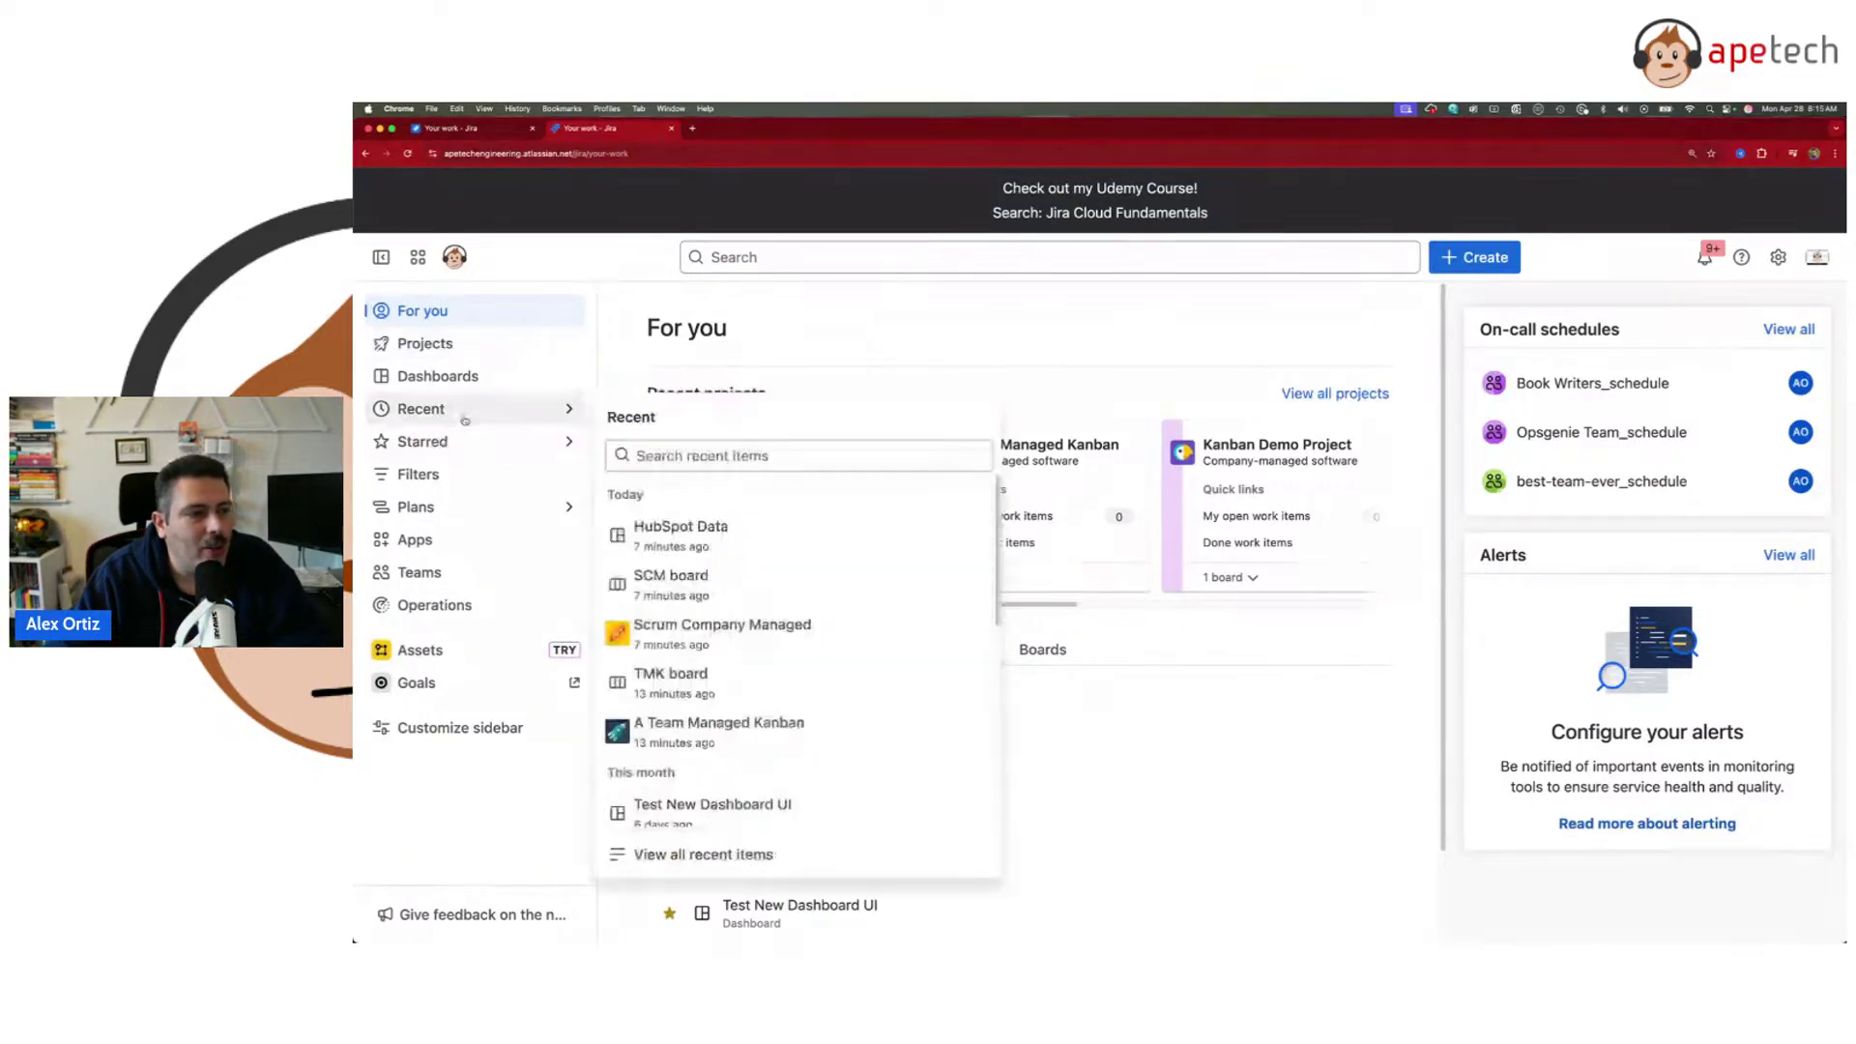
# - Close the Recent list, and expand and collapse Projects in the sidebar to view the recent projects
pyautogui.click(530, 417)
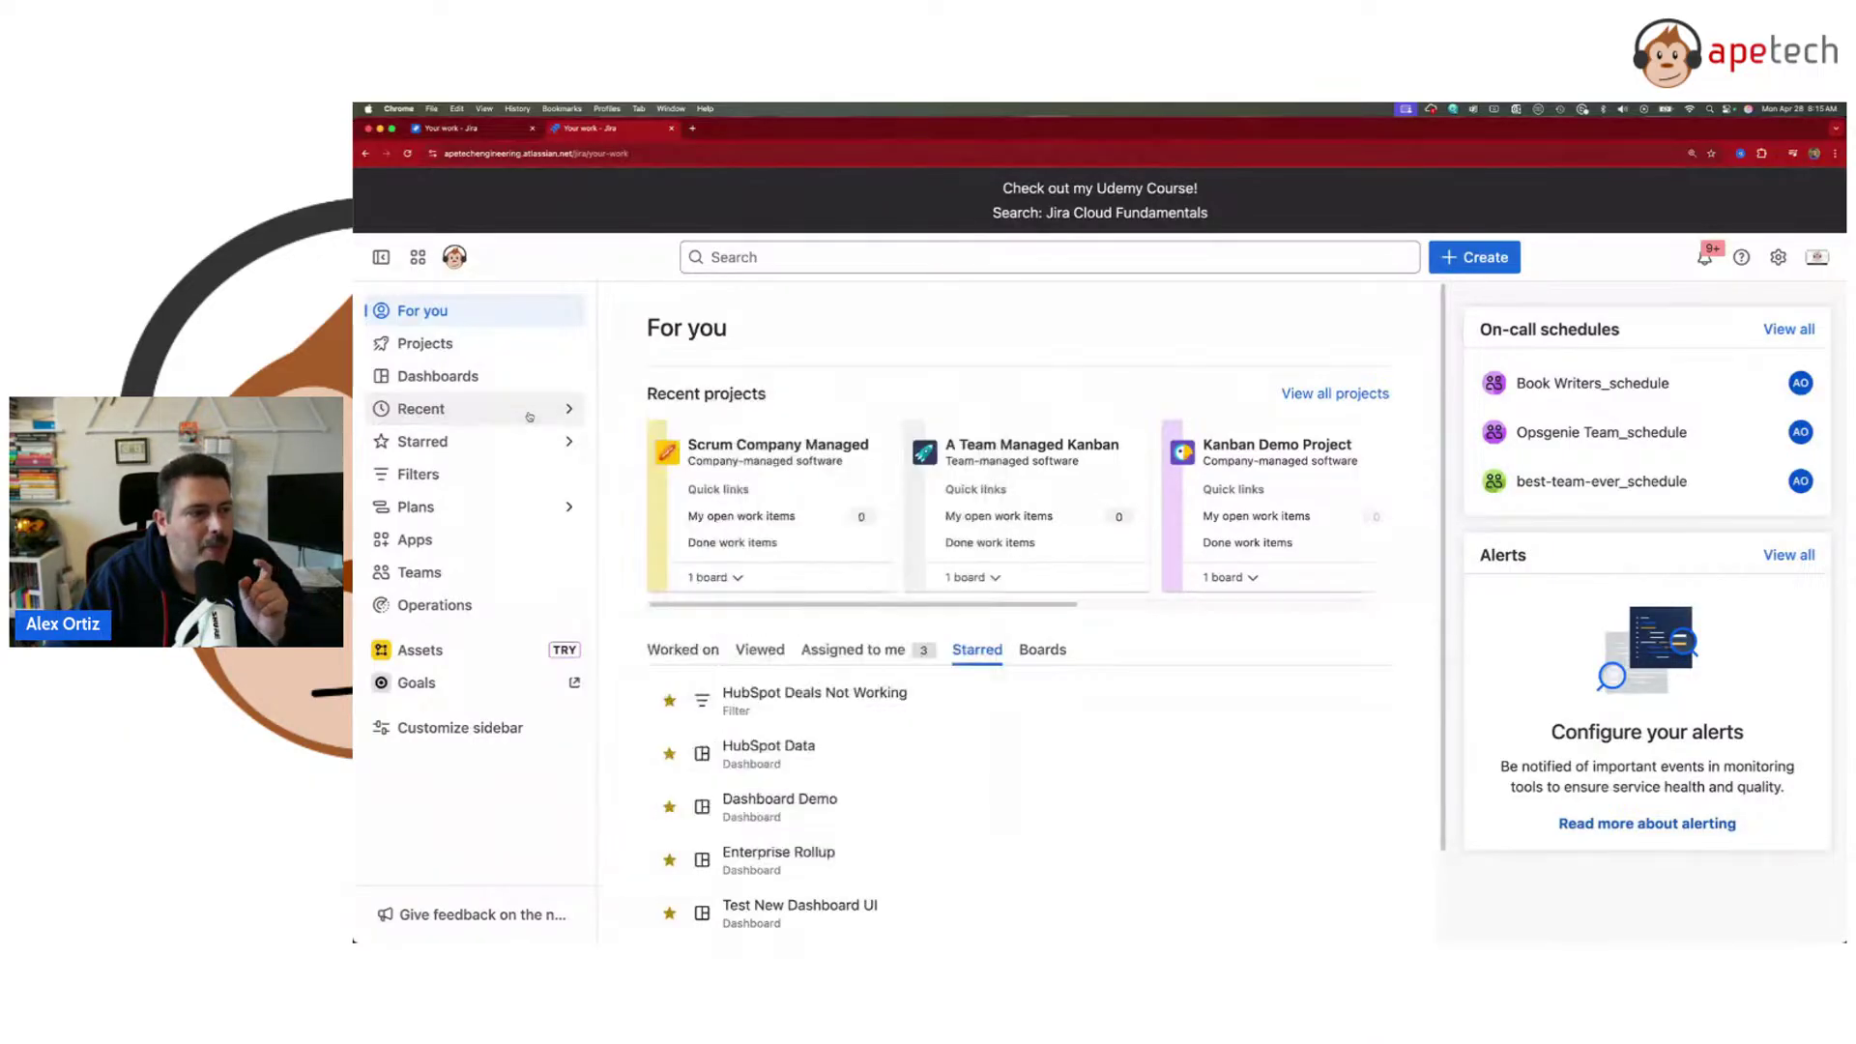
pyautogui.click(495, 352)
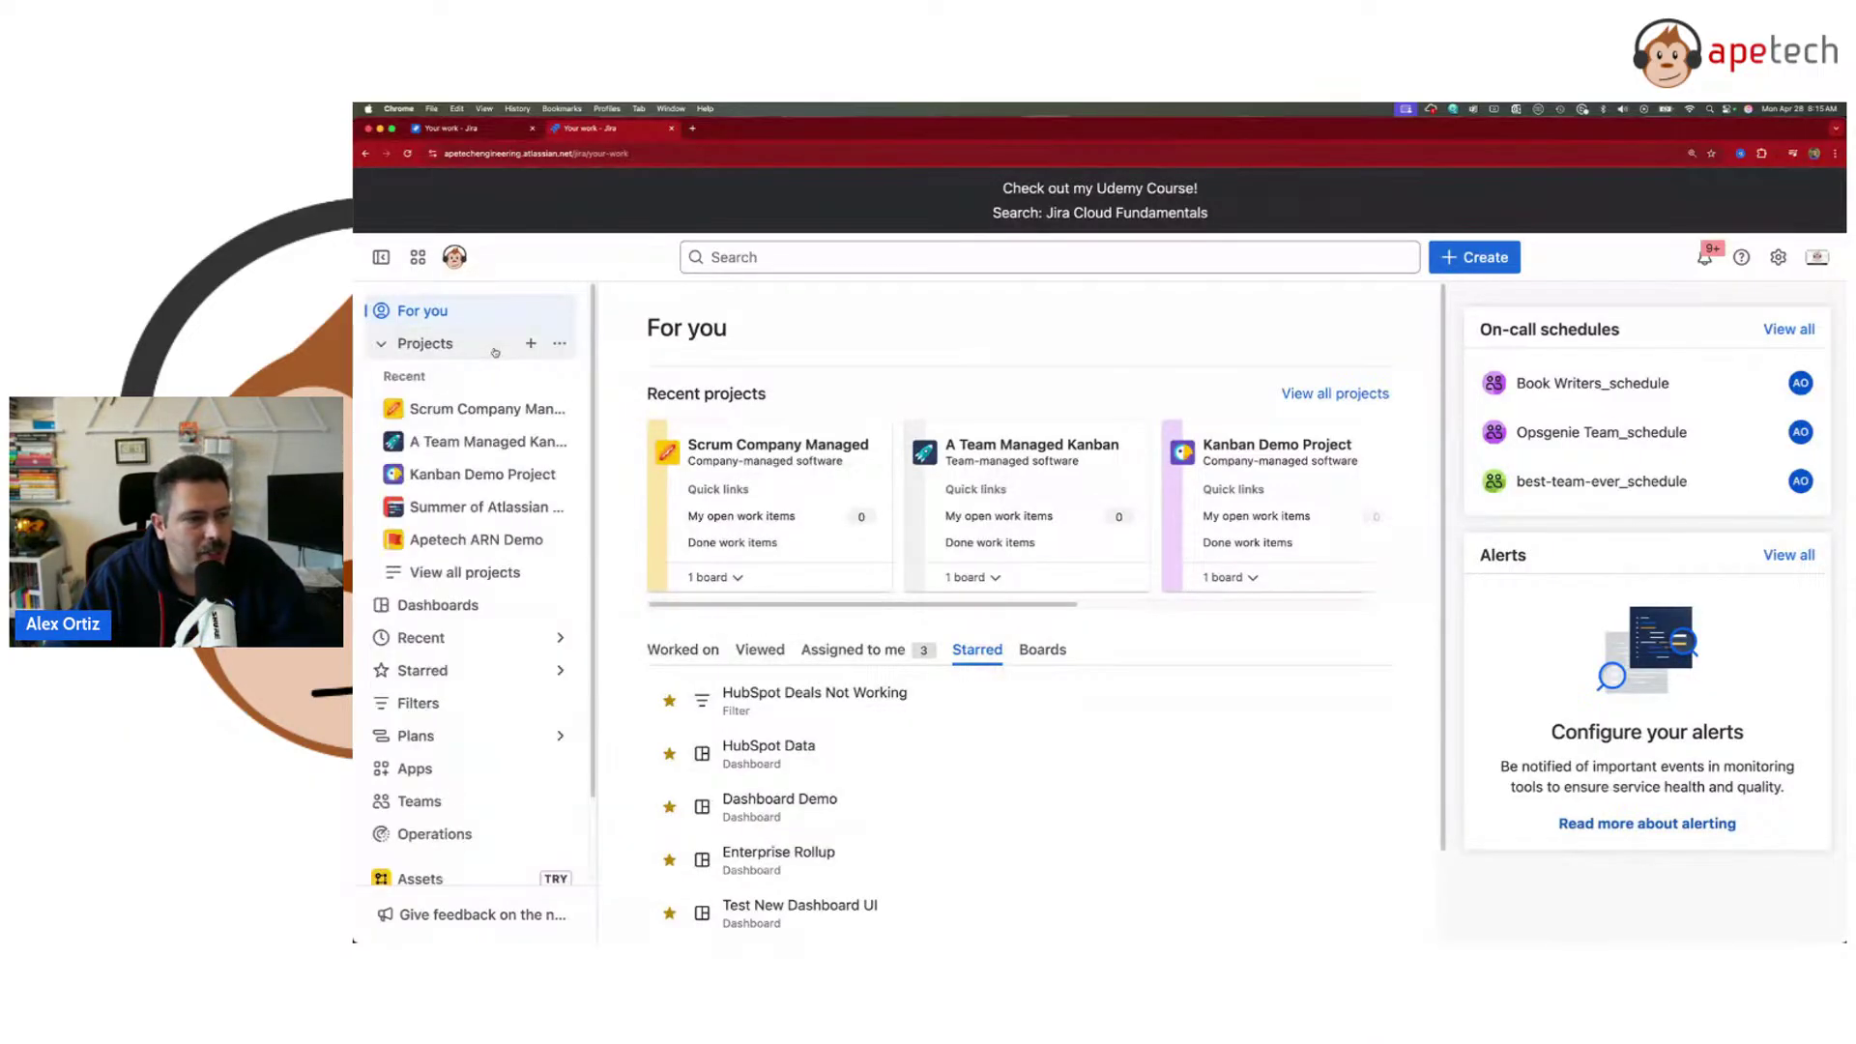
pyautogui.click(495, 352)
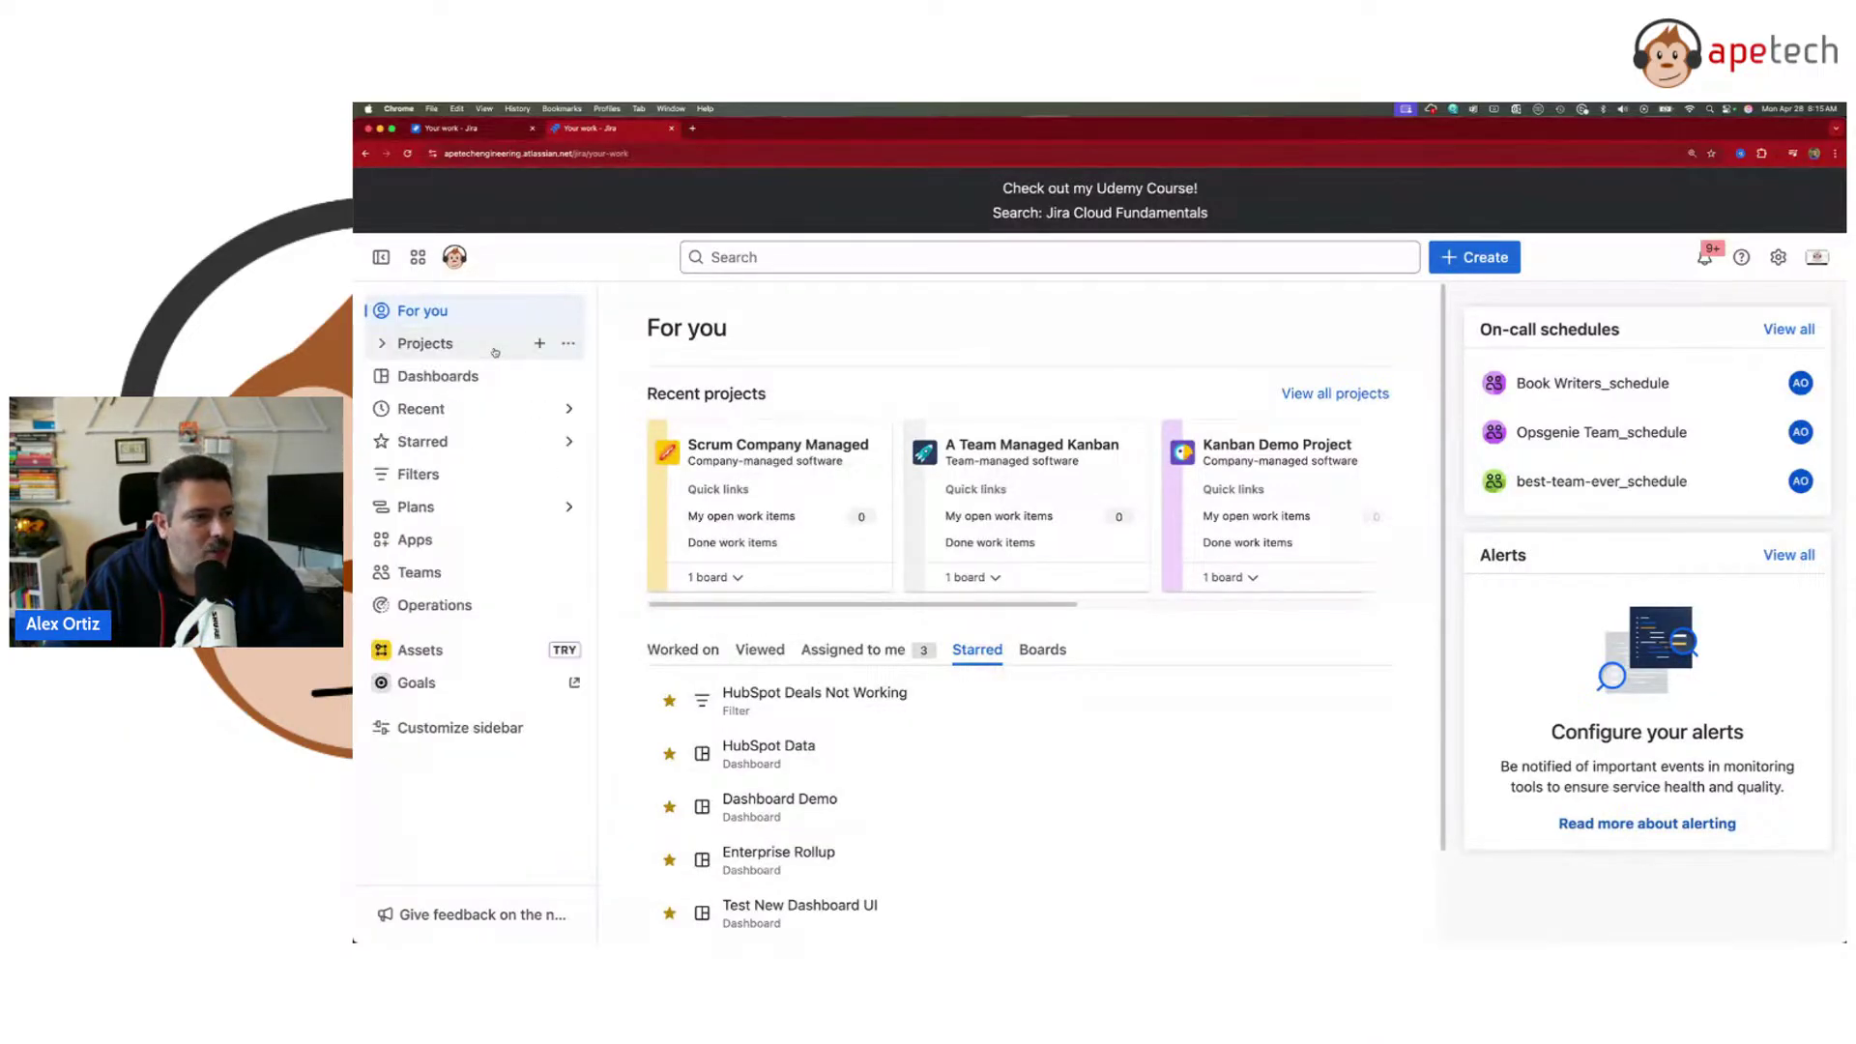
# - View the Plans promotion from the sidebar, and expand Apps to see the installed apps before collapsing it
pyautogui.click(454, 517)
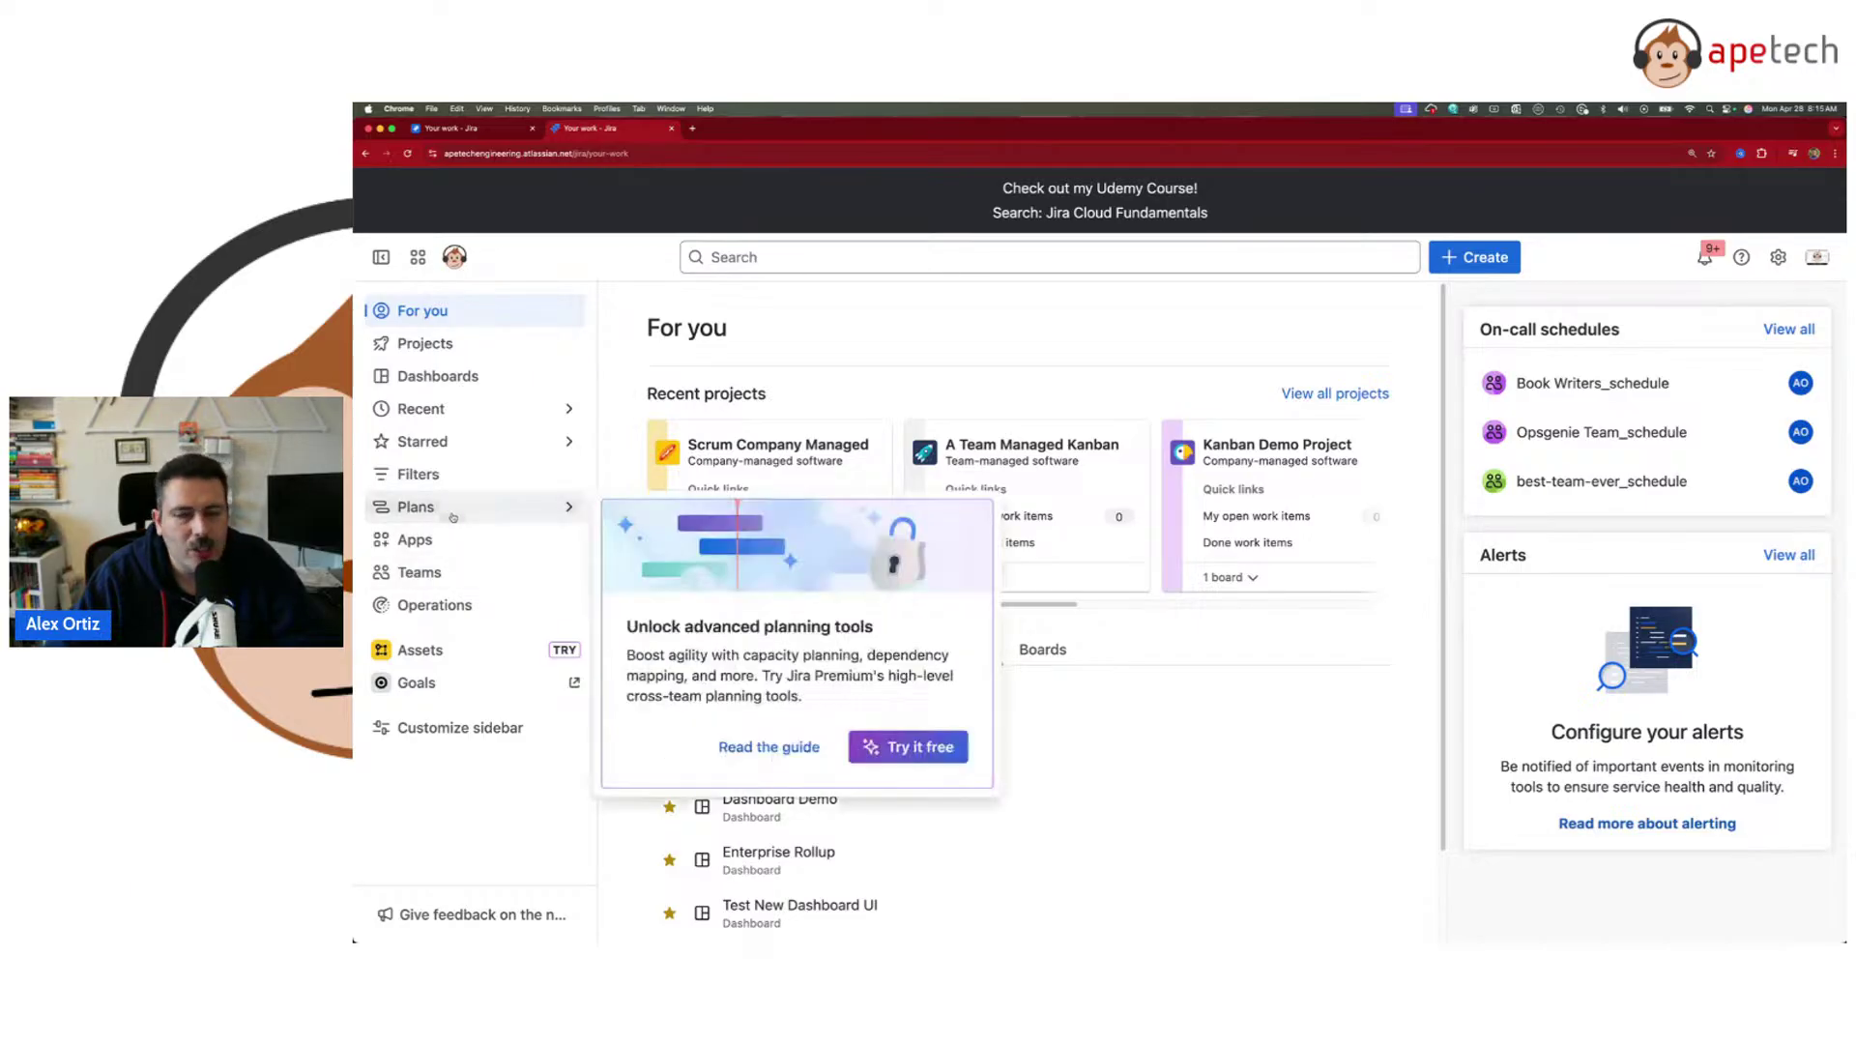
pyautogui.click(453, 517)
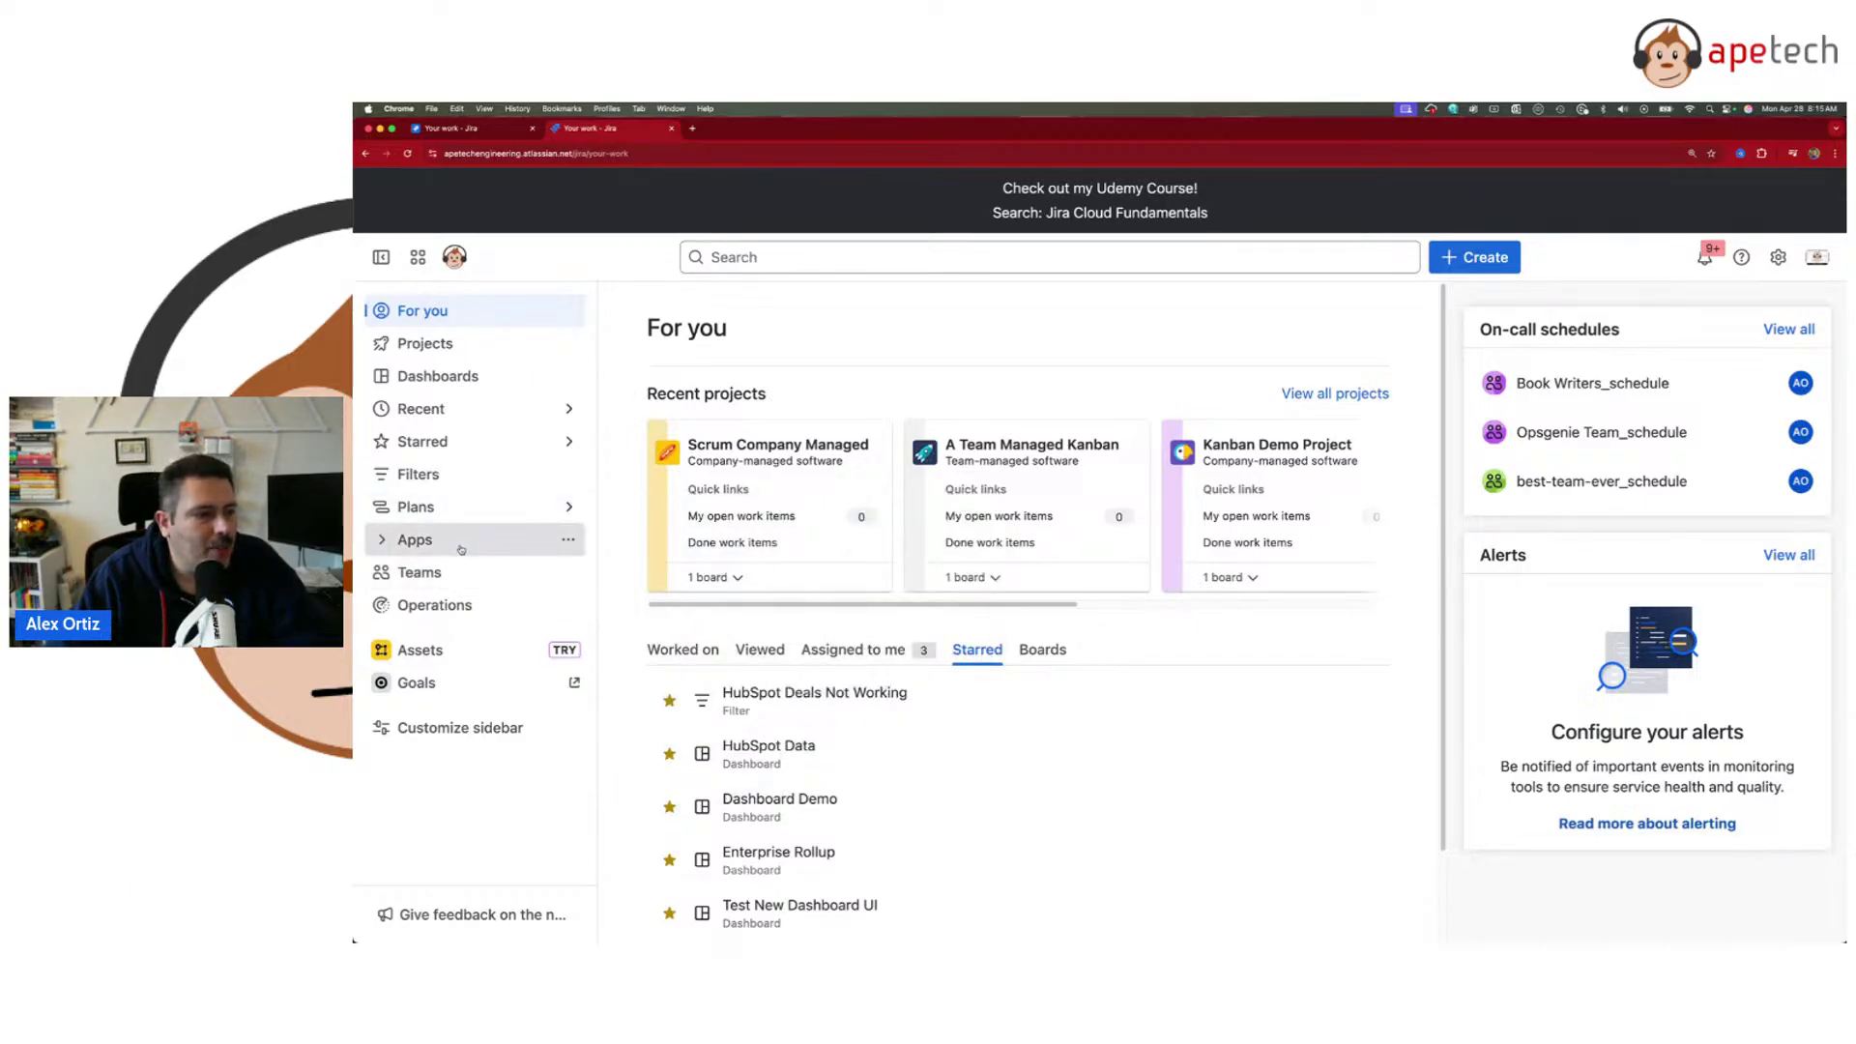
pyautogui.click(460, 543)
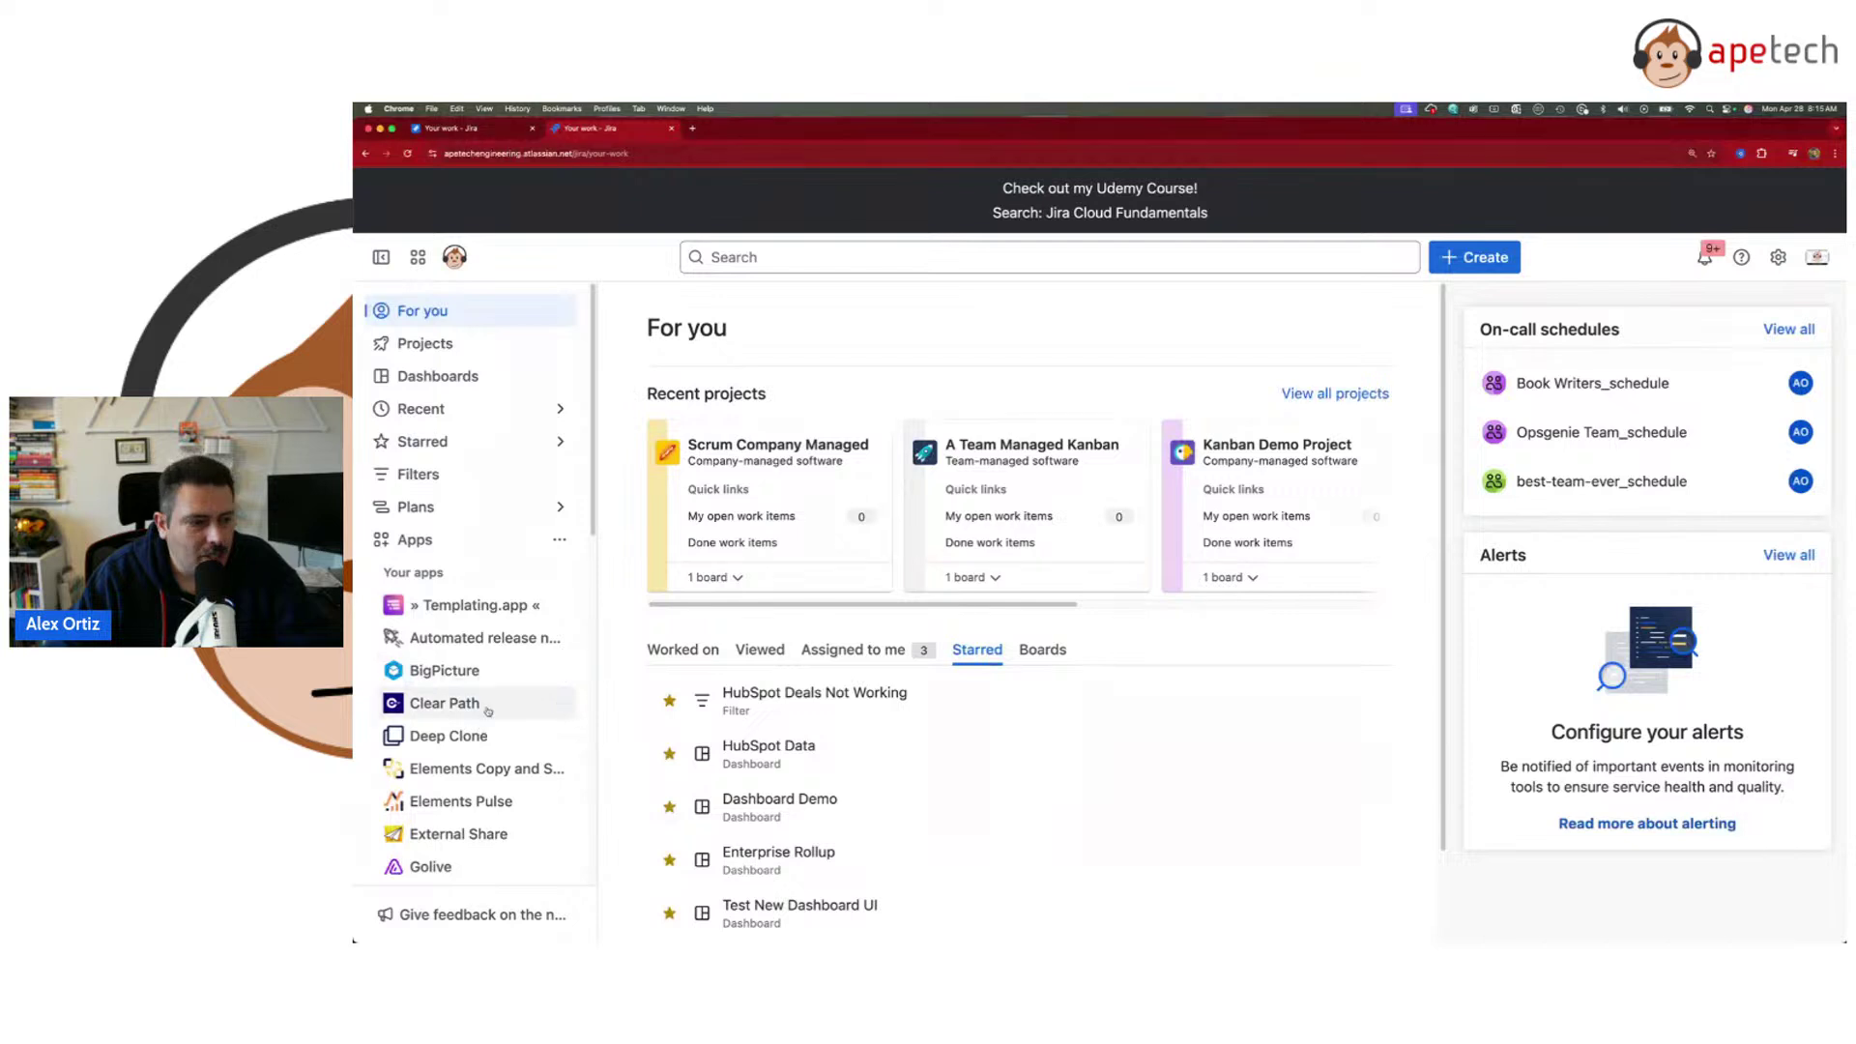
pyautogui.click(453, 544)
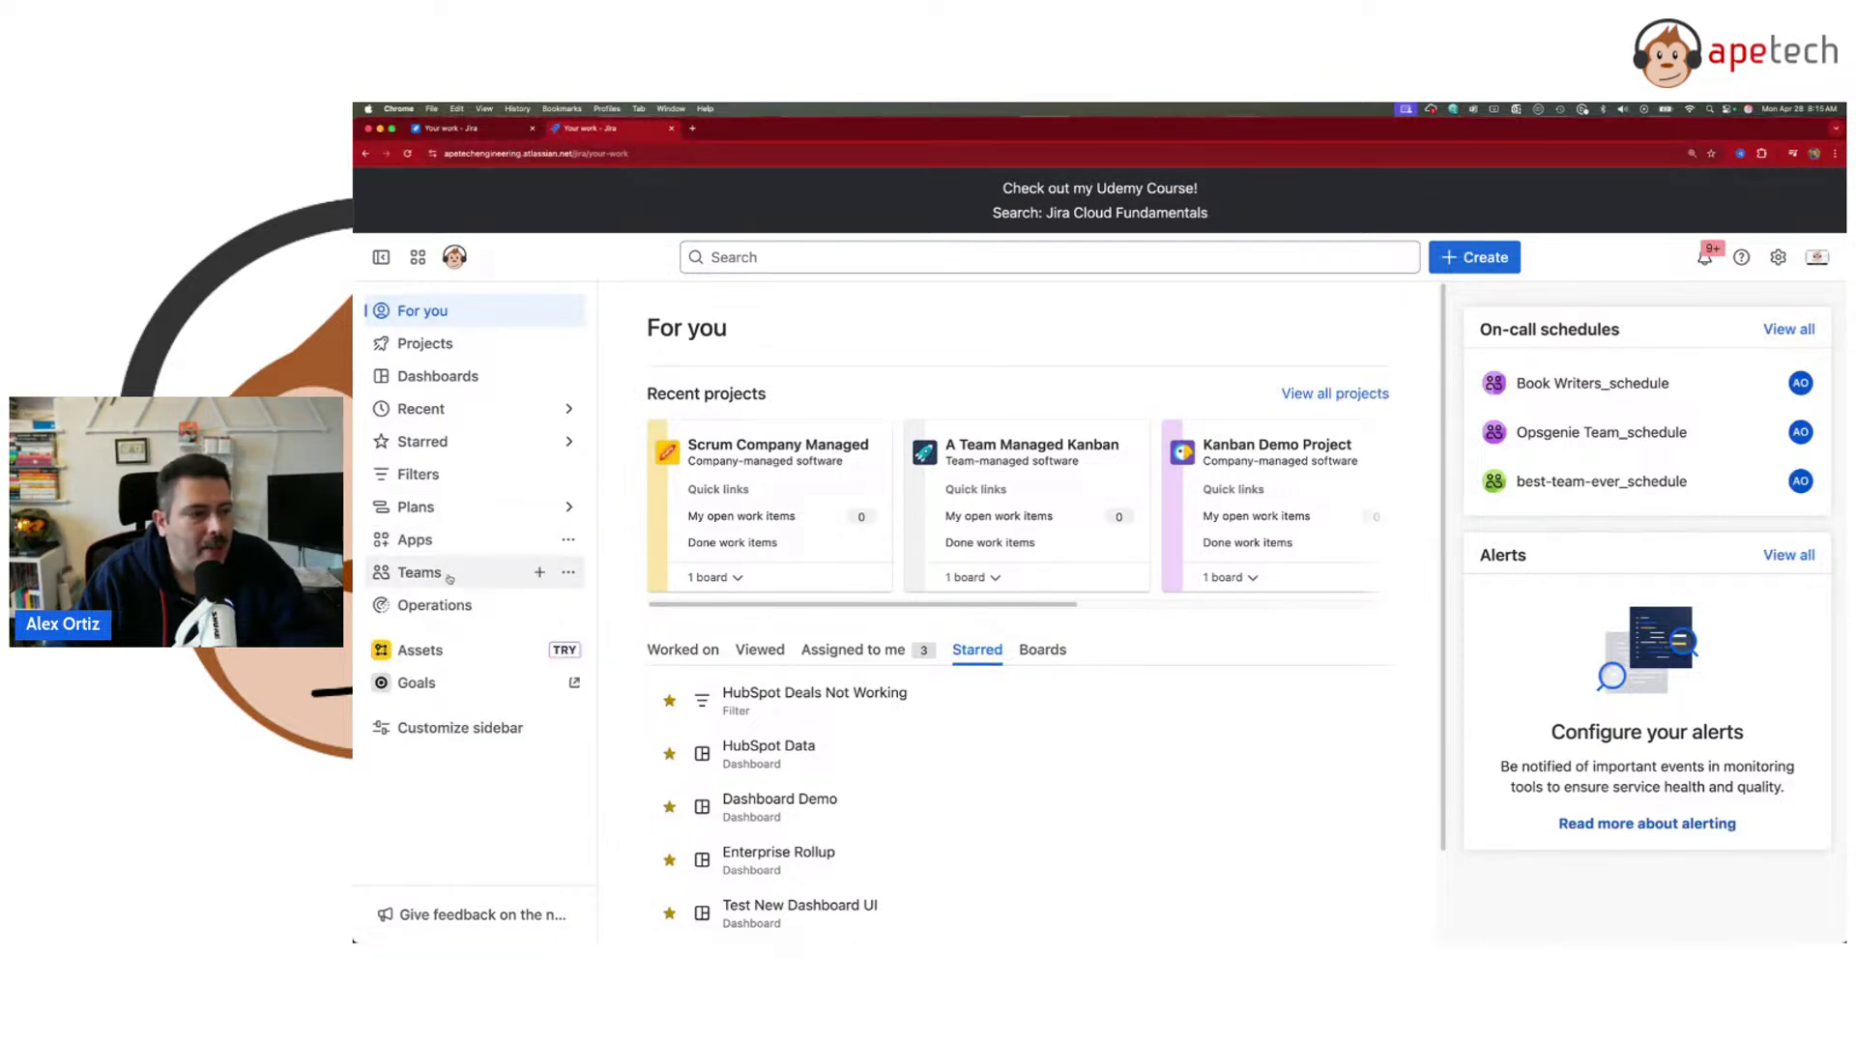
# - Look through the Teams page, and open the Overview page under Operations
pyautogui.click(449, 576)
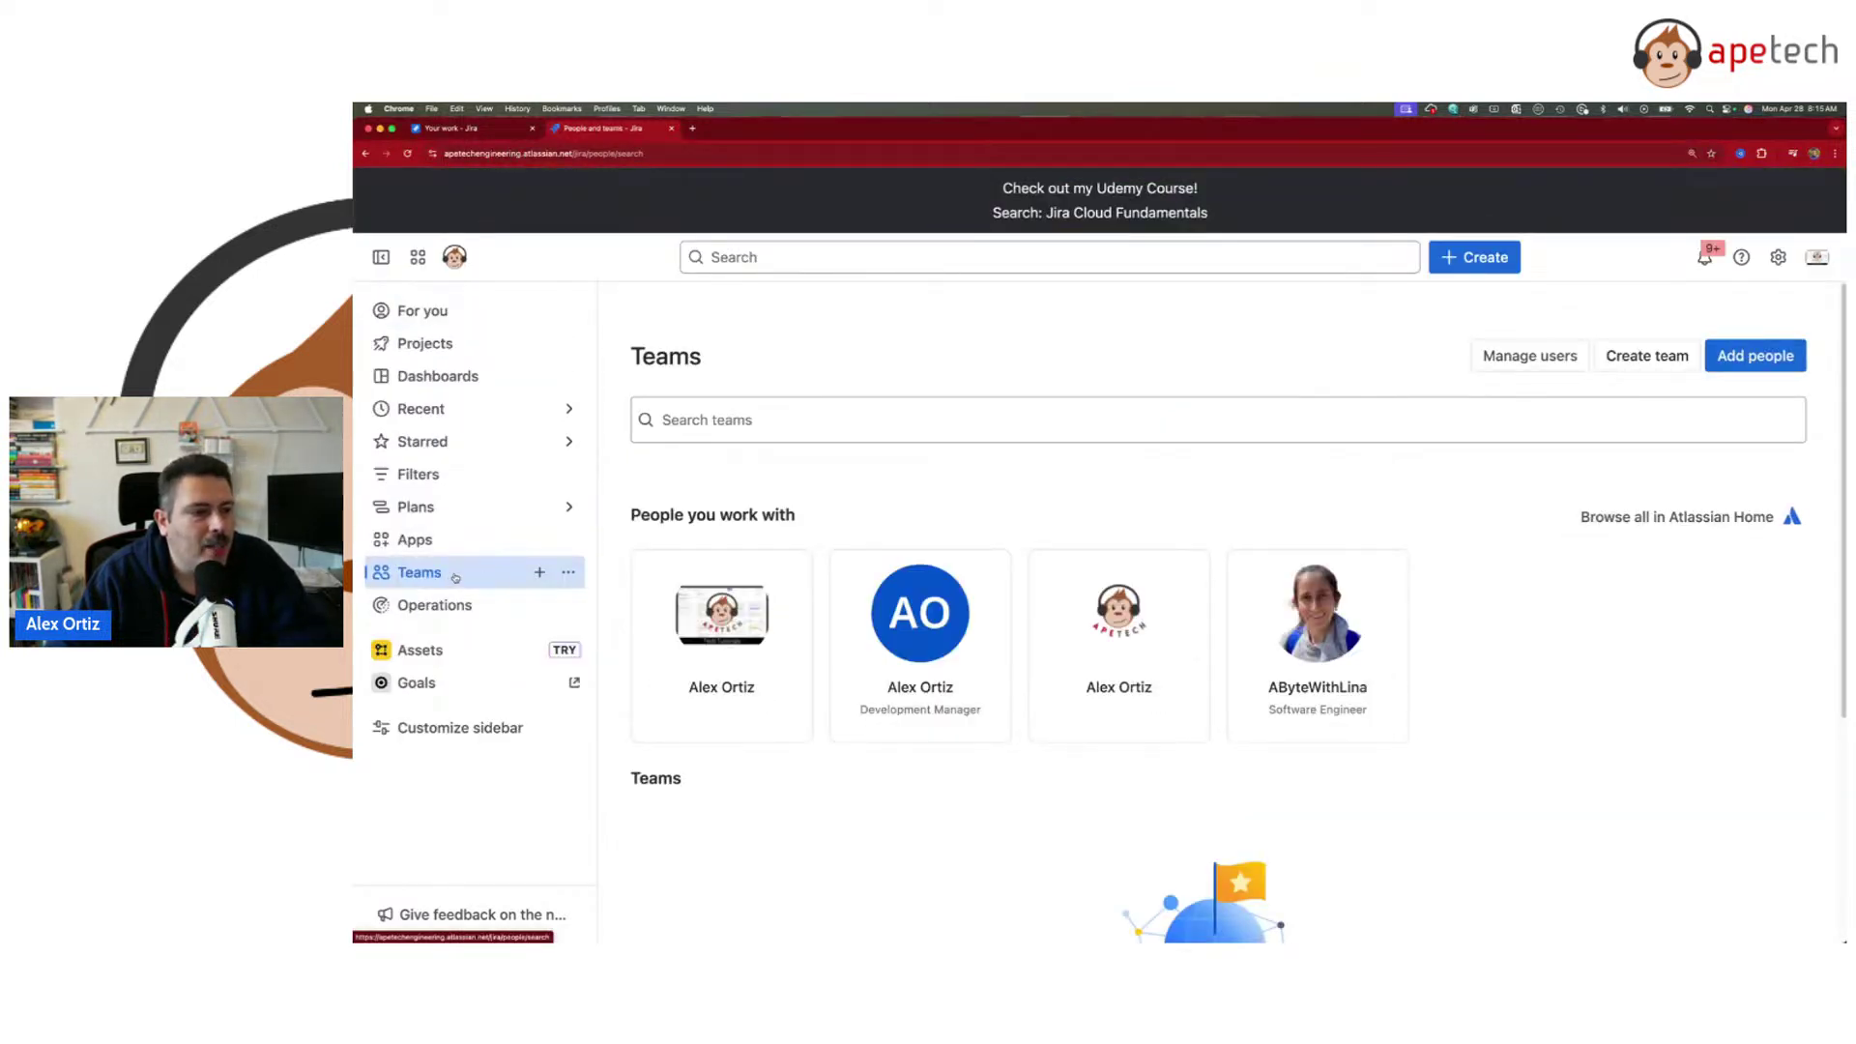
pyautogui.scroll(-3, 1022, 648)
pyautogui.scroll(3, 1022, 648)
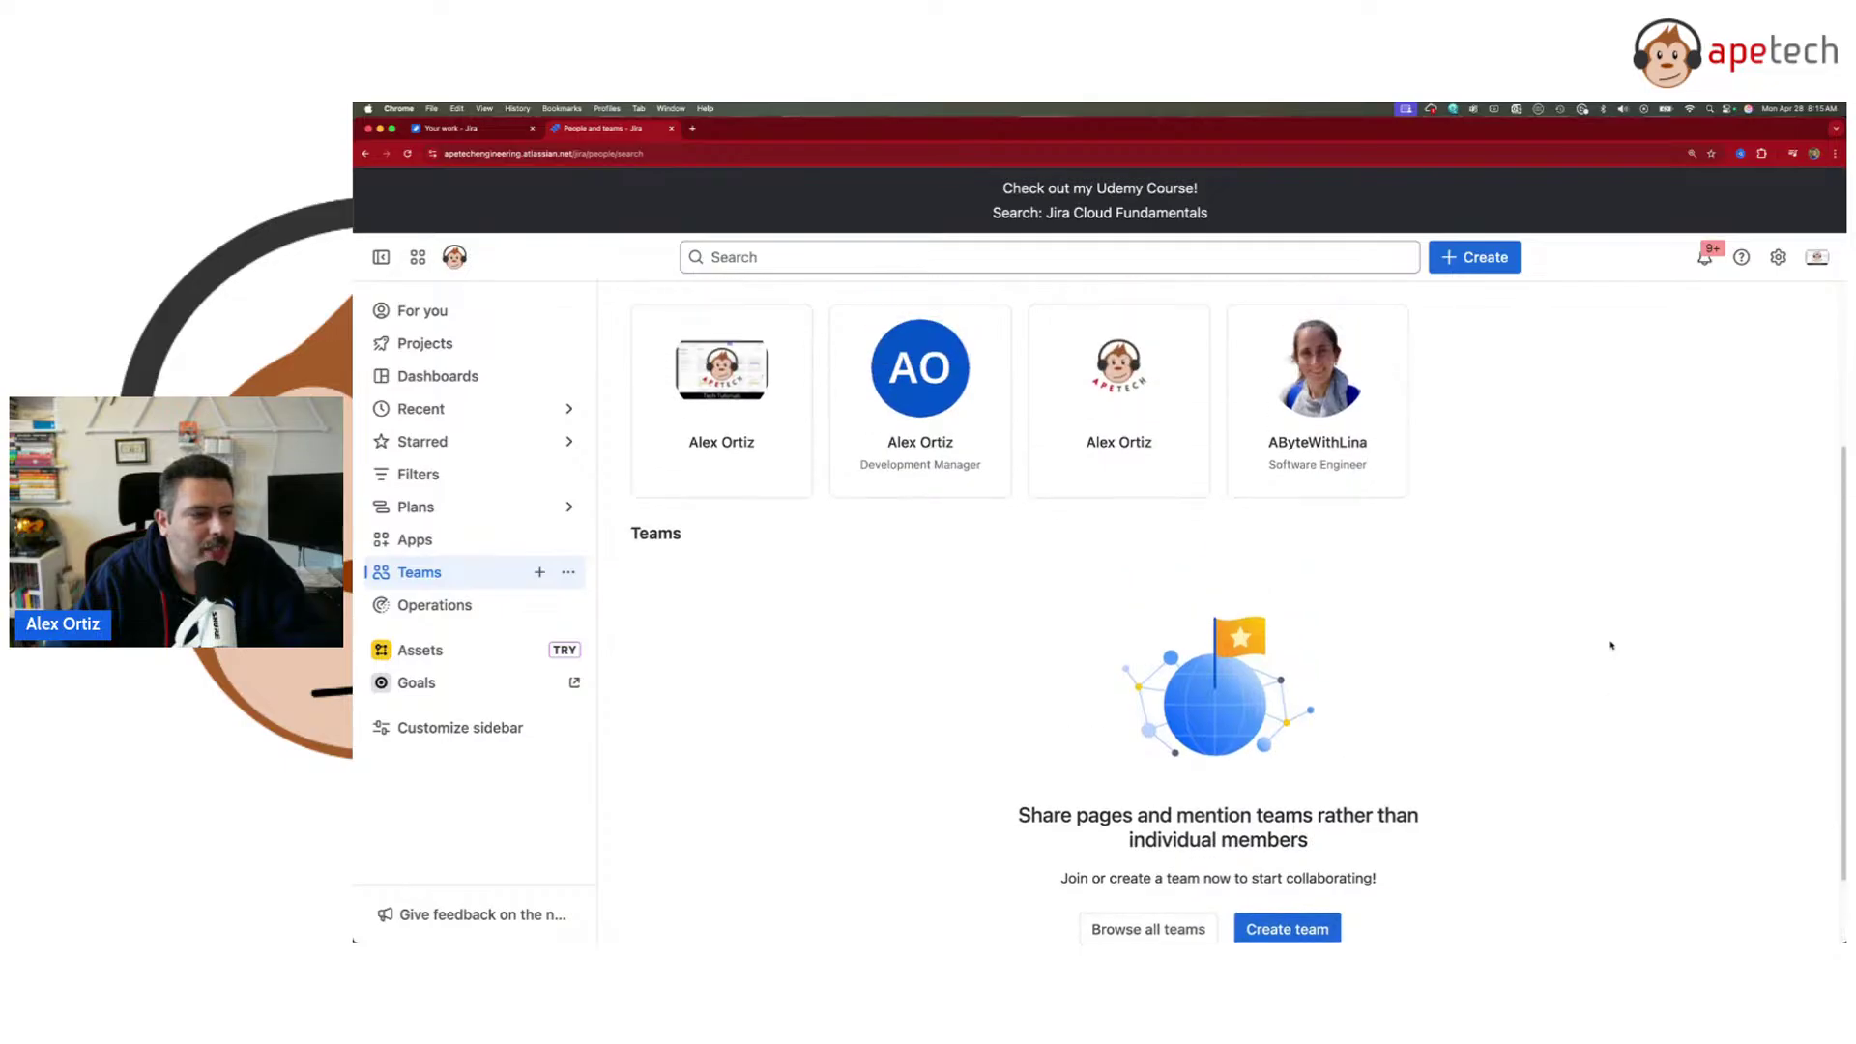
pyautogui.click(456, 606)
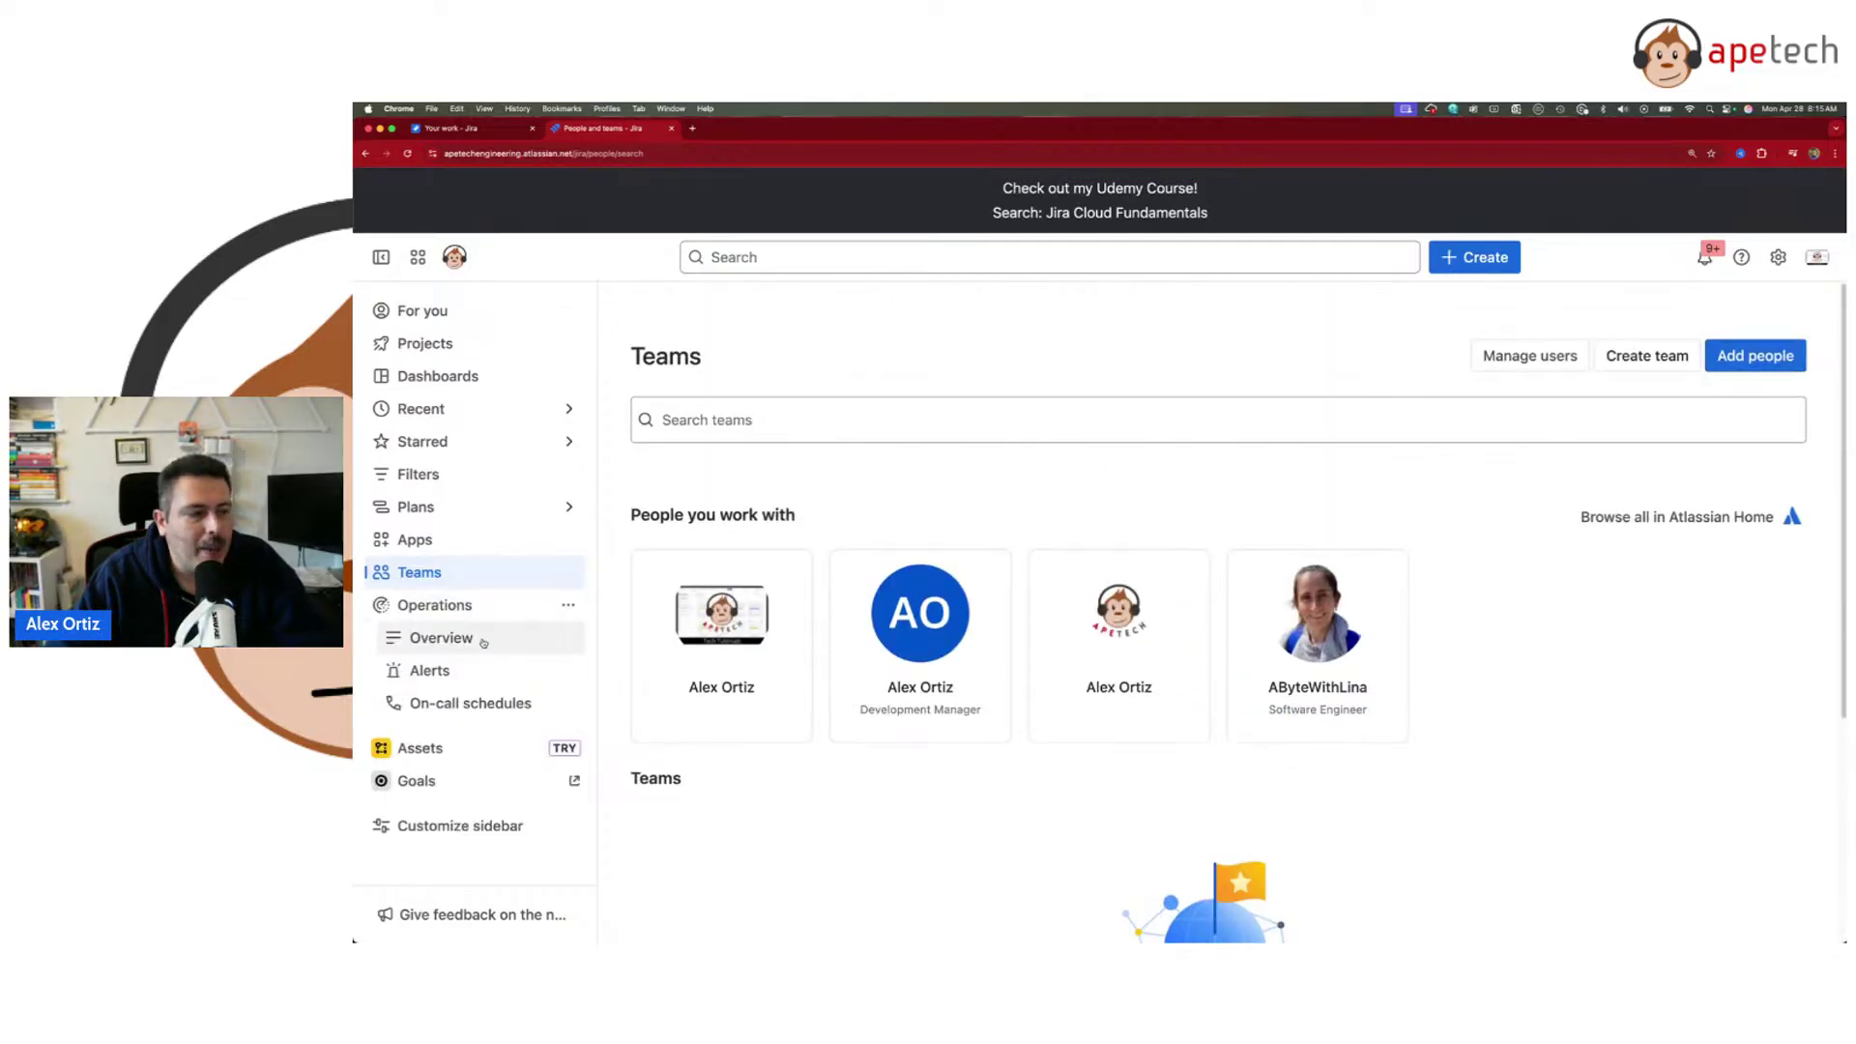
pyautogui.click(480, 640)
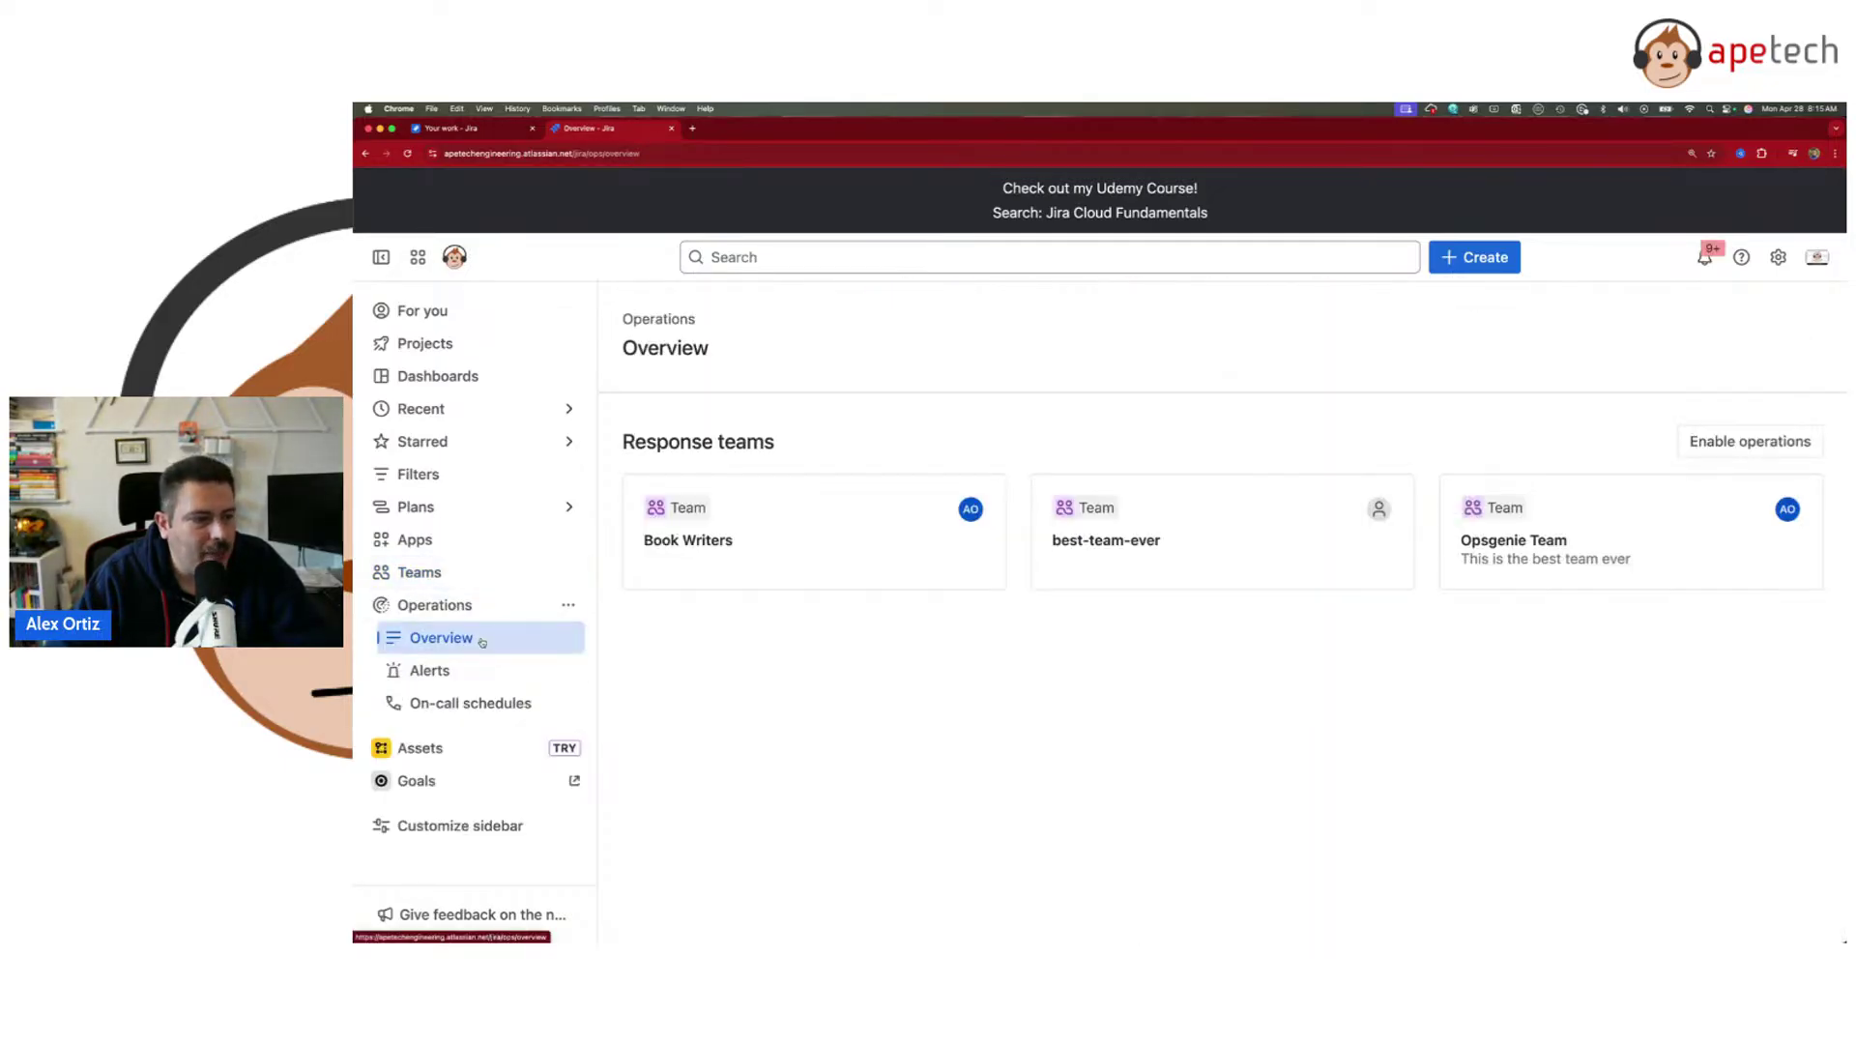
# - View the Assets page and return, and open the Goals directory, dismiss its goal-creation prompt and close it
pyautogui.click(448, 748)
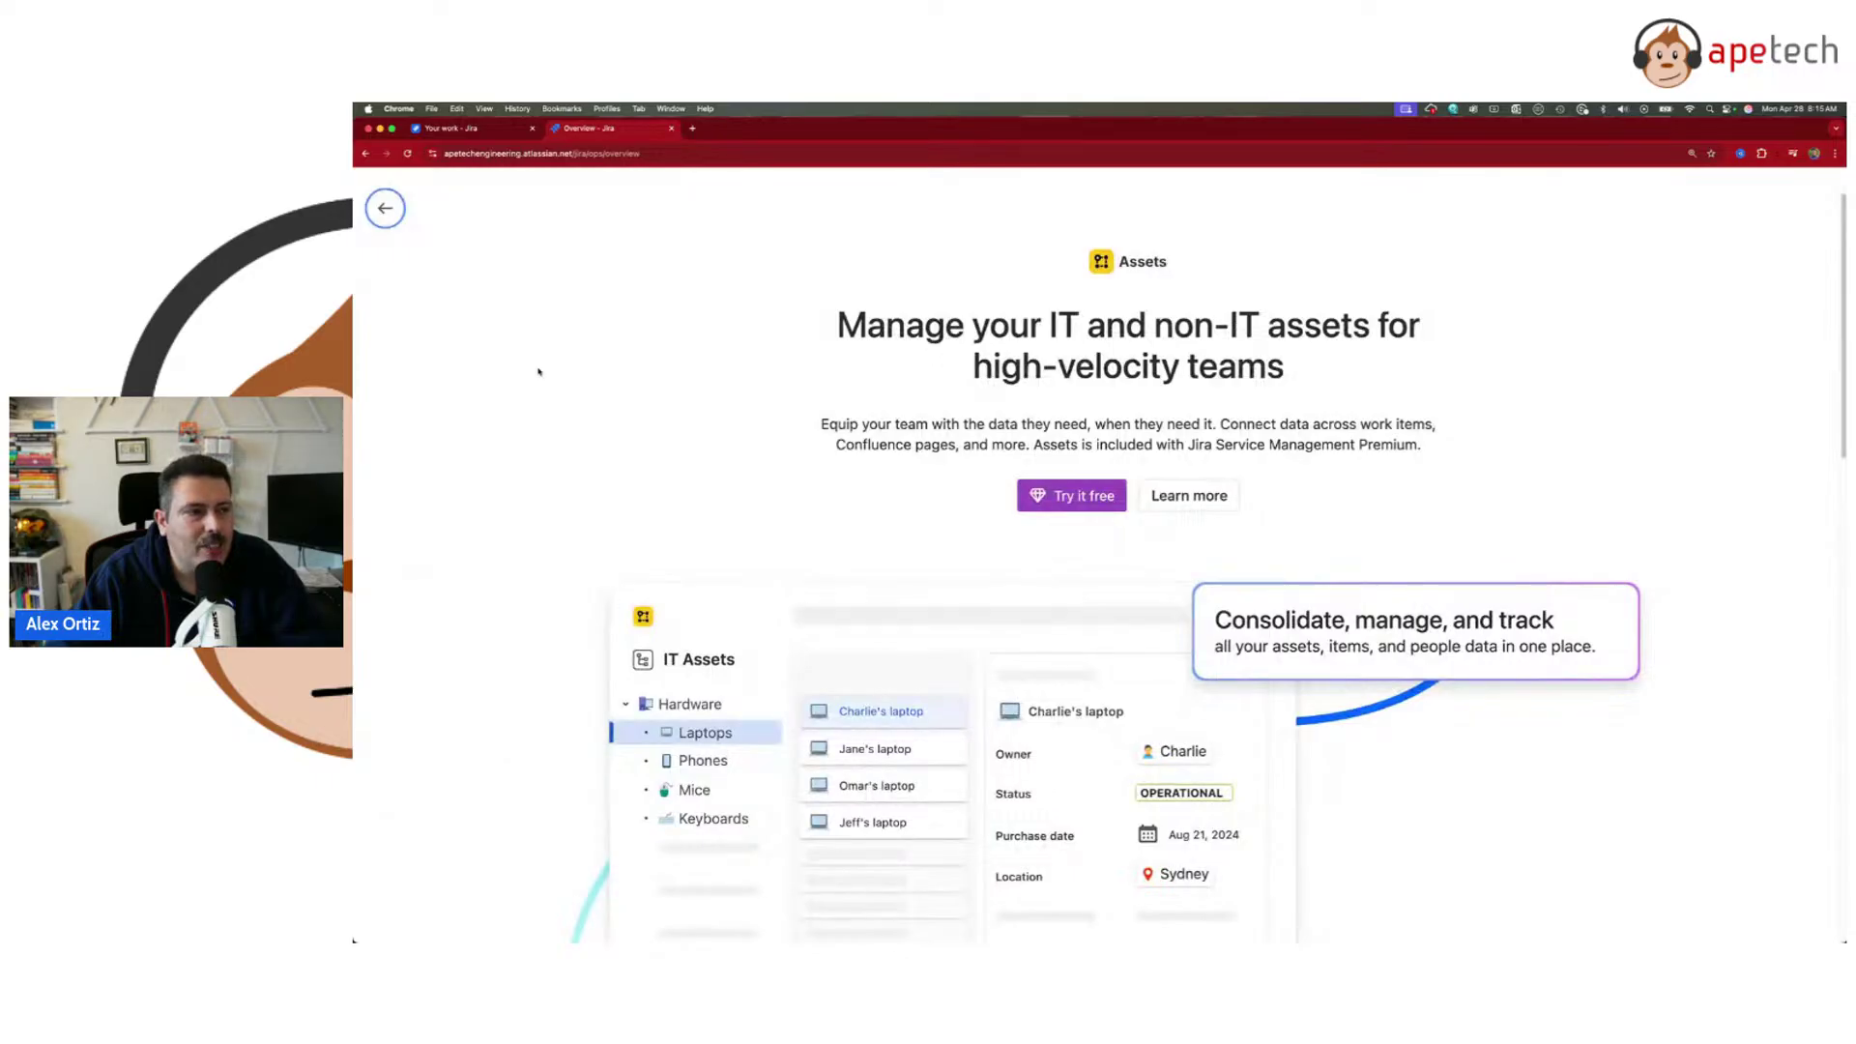
pyautogui.click(384, 211)
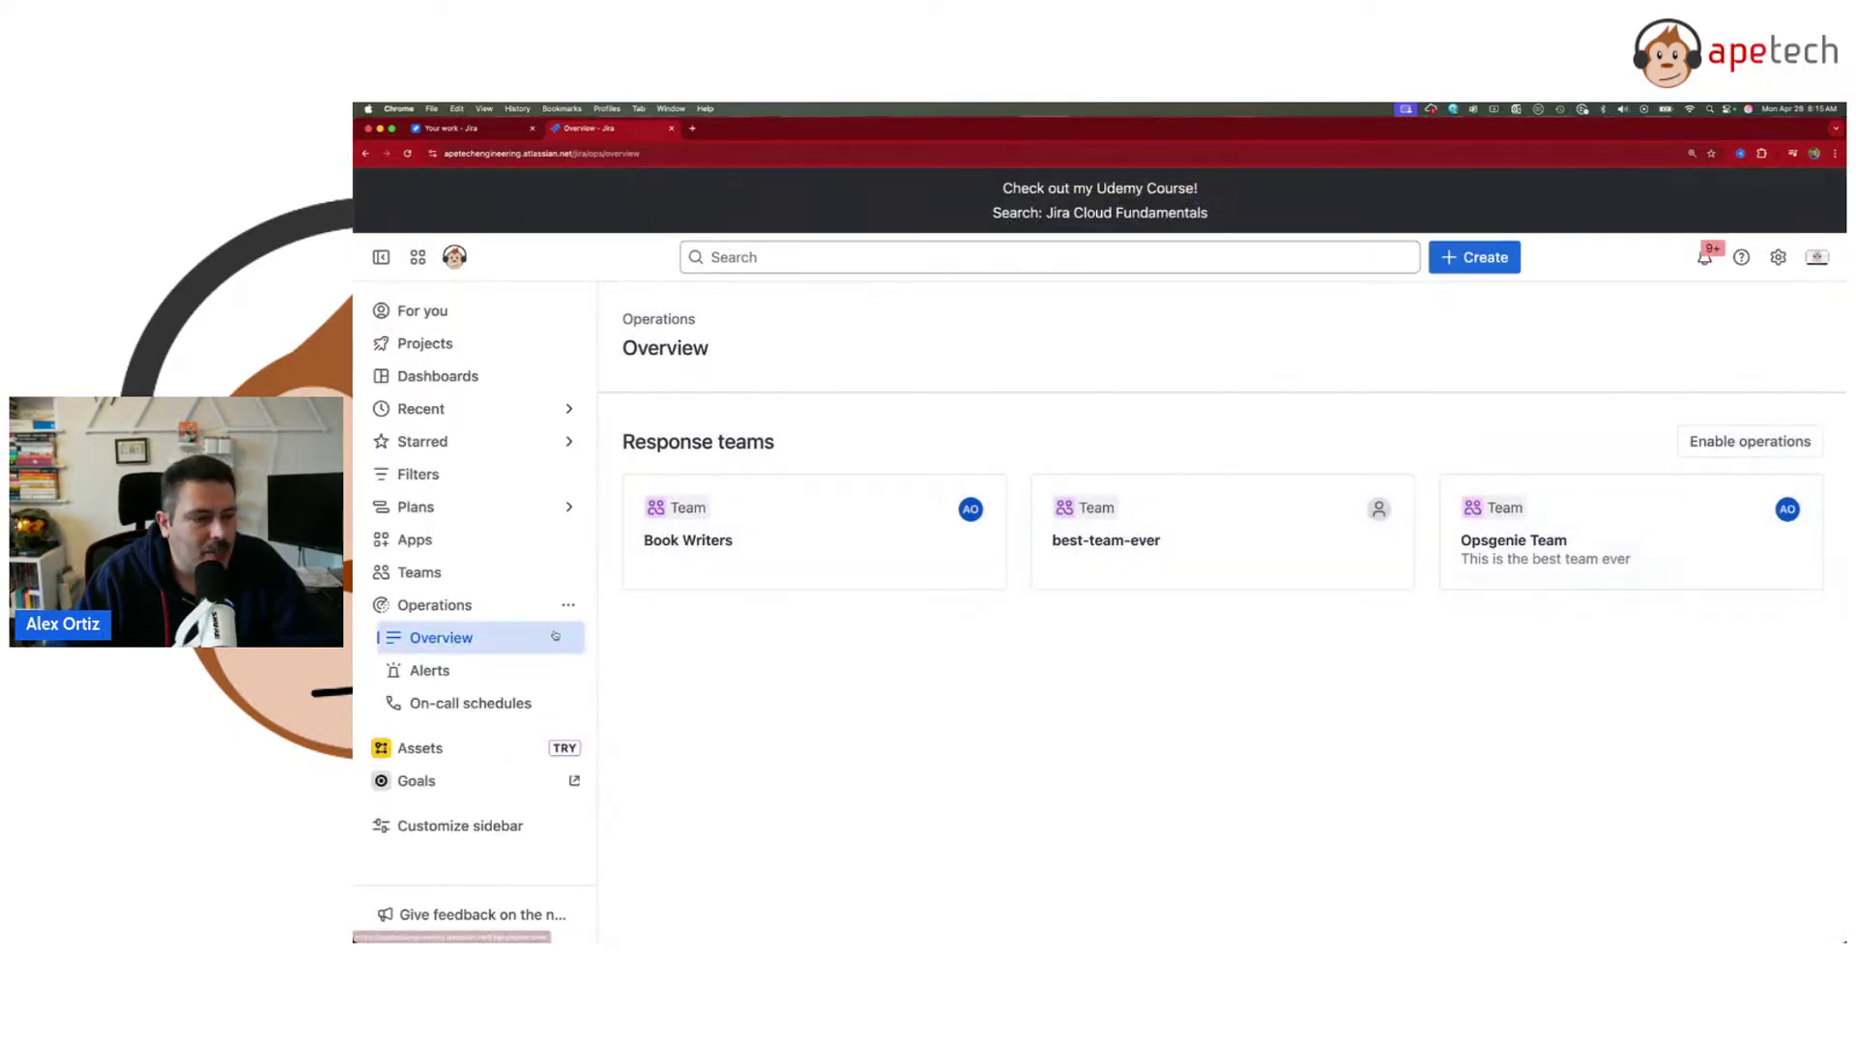
pyautogui.click(422, 783)
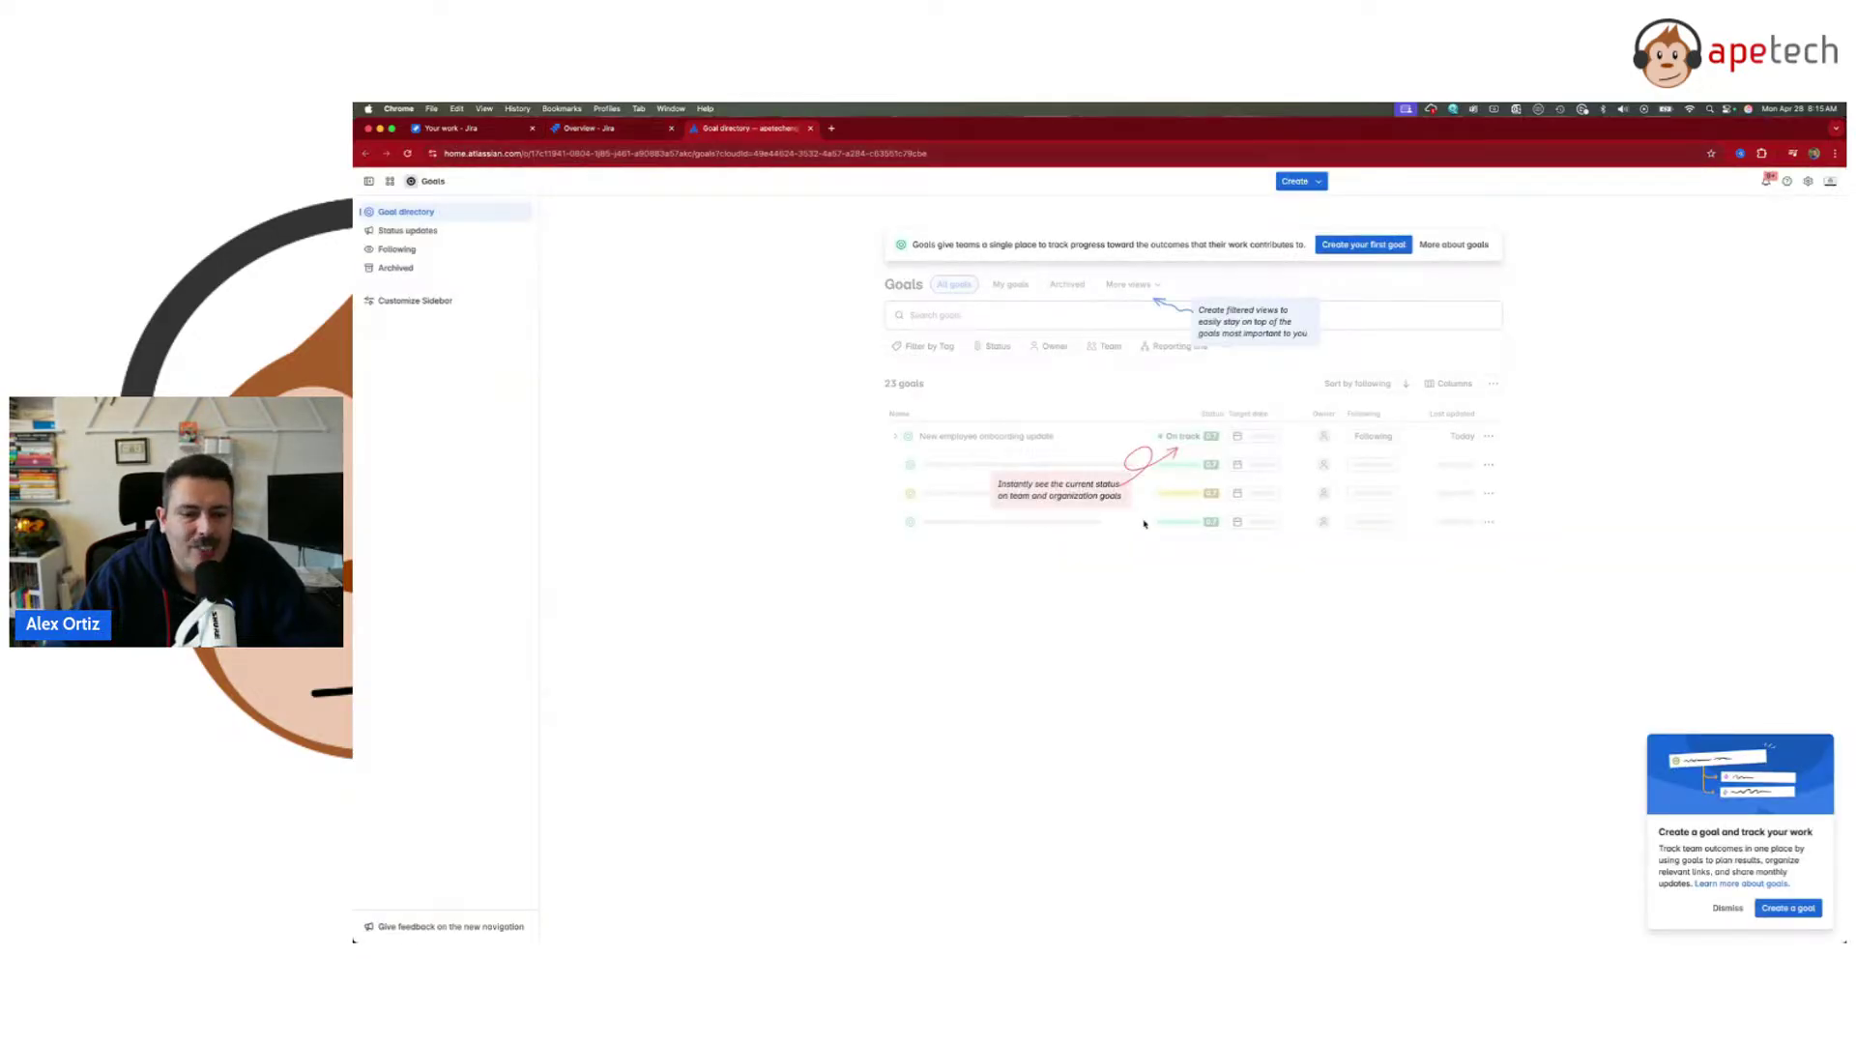
pyautogui.click(1728, 907)
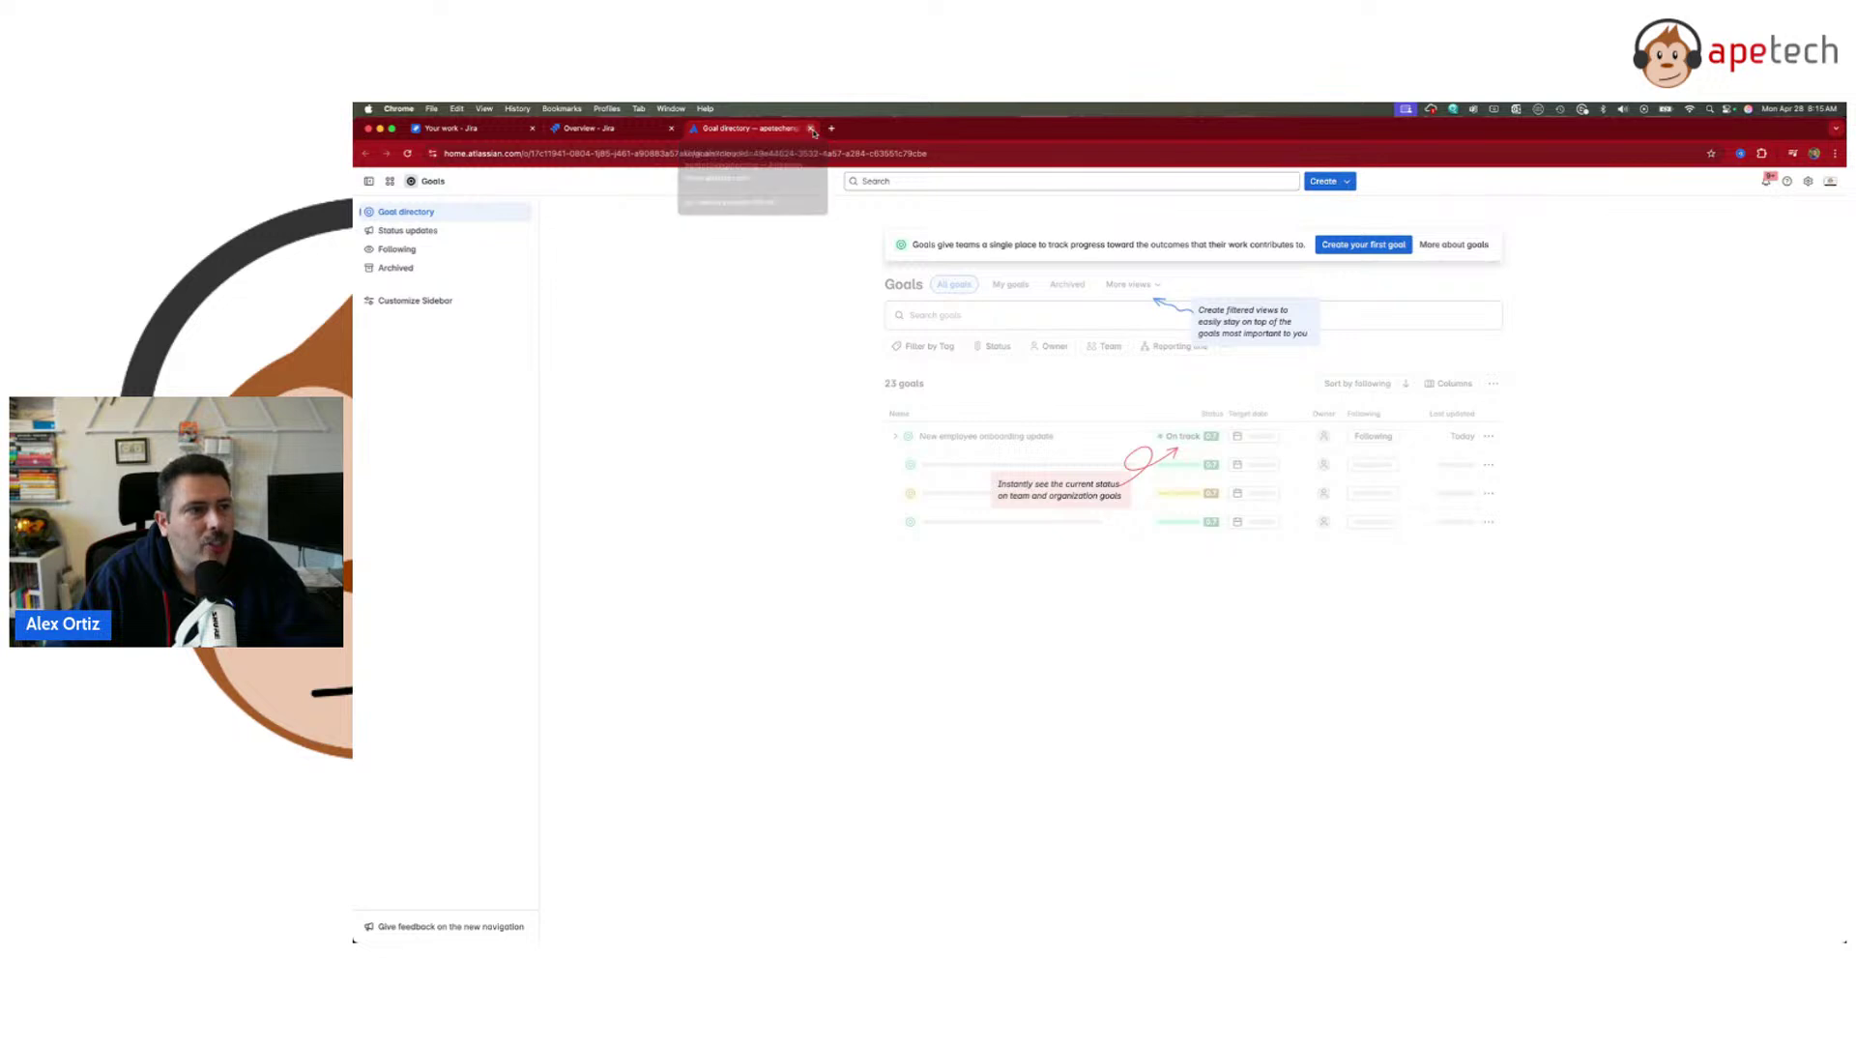
pyautogui.click(812, 130)
# - Switch to the old site and open My Scrum Project from the full projects list
pyautogui.click(447, 130)
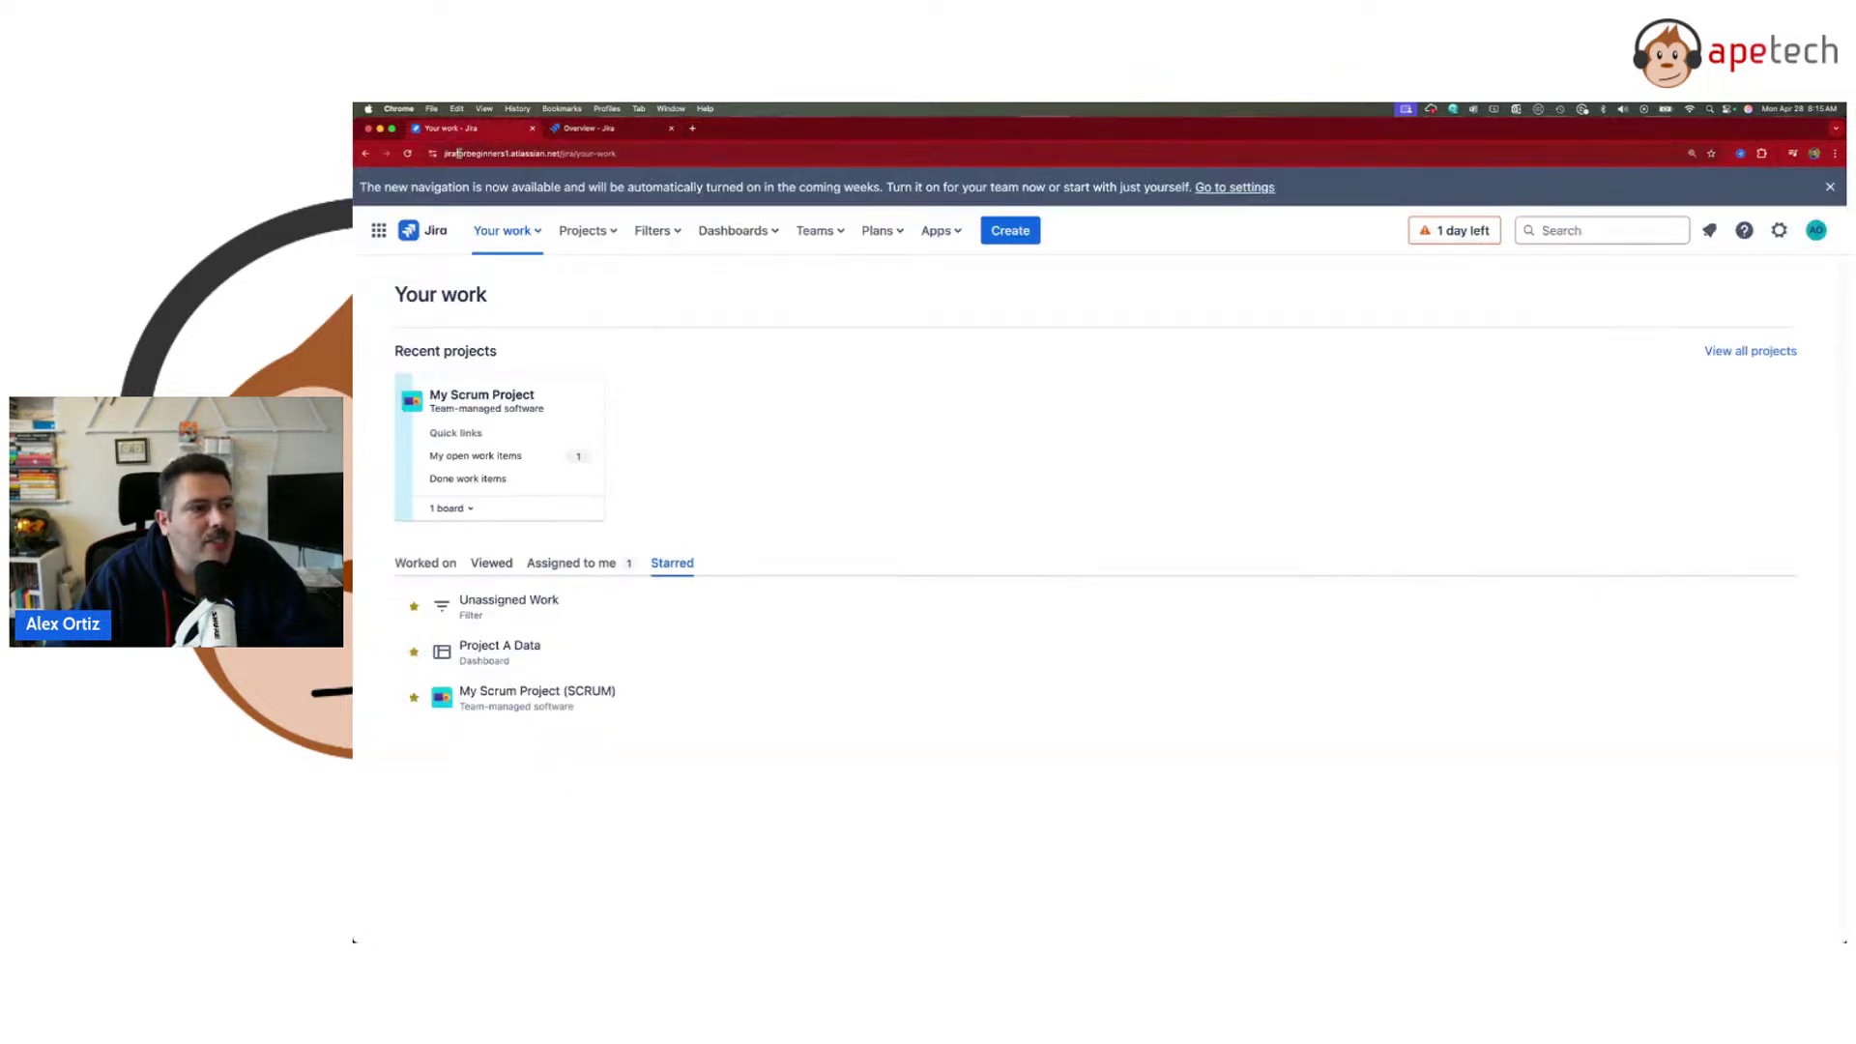
pyautogui.click(583, 232)
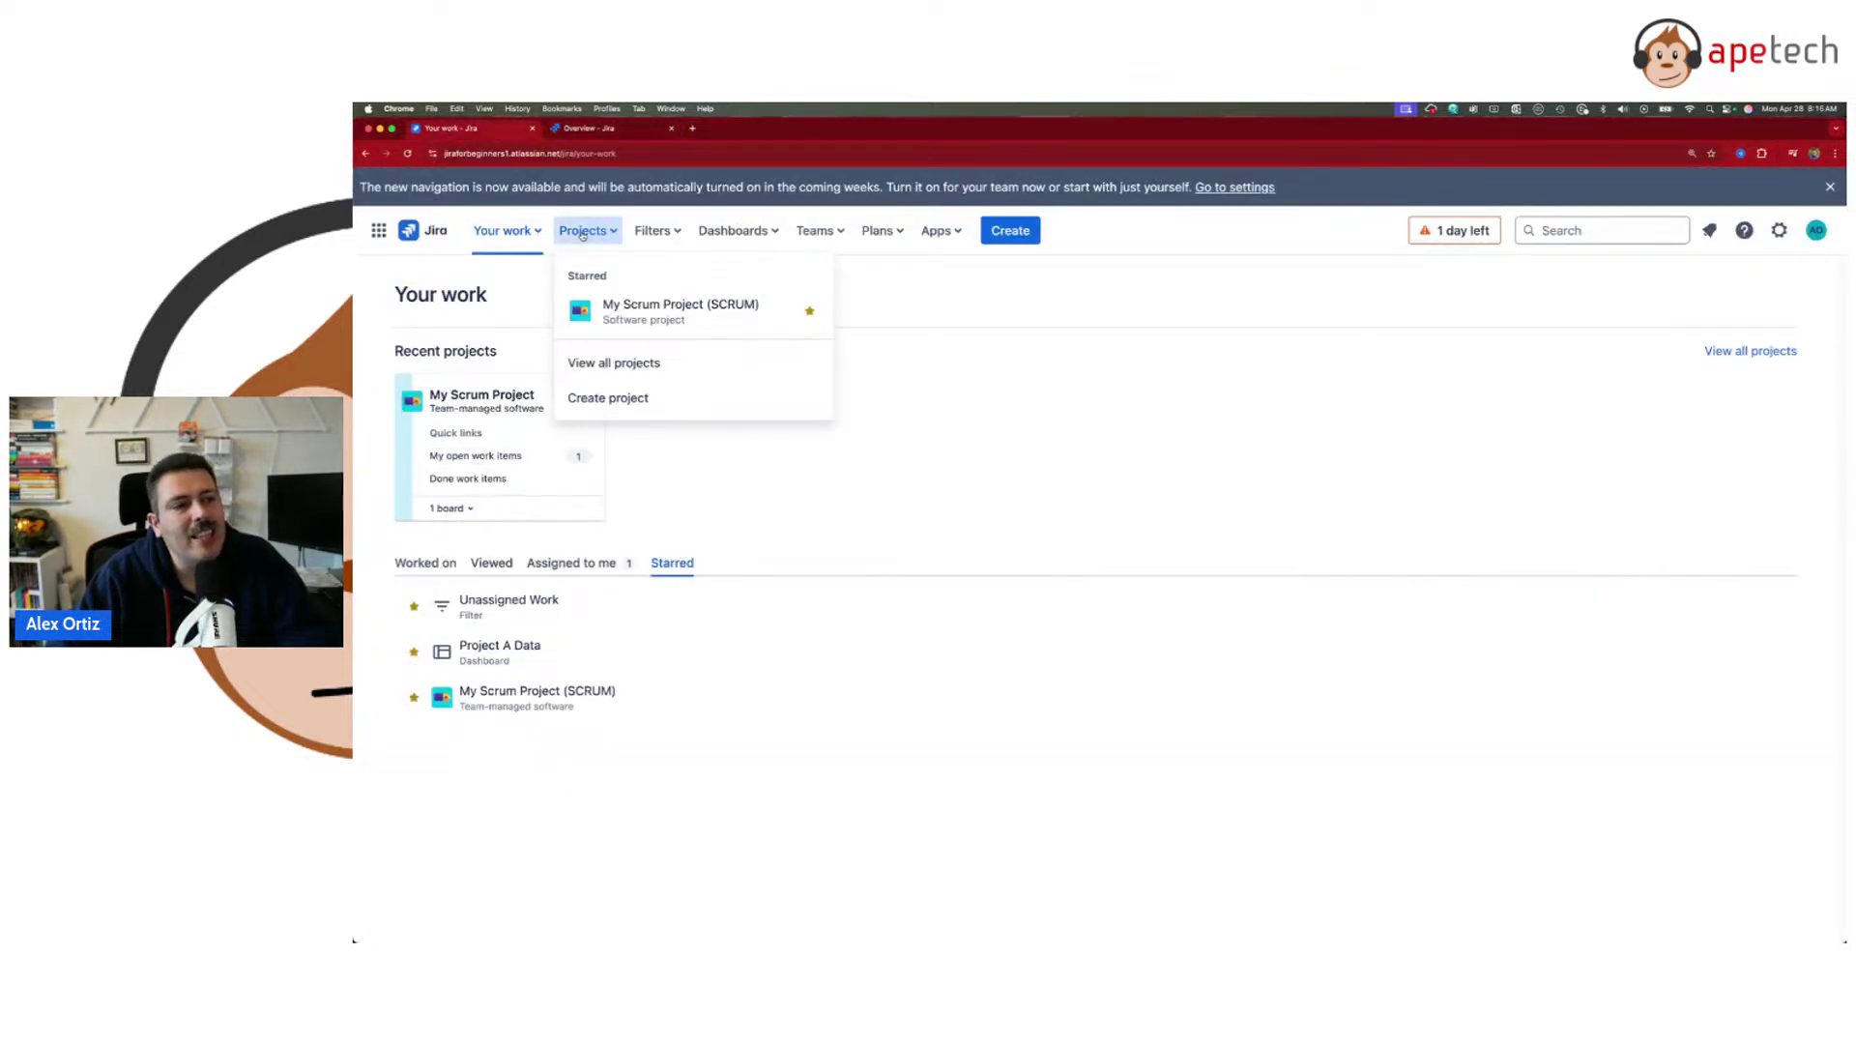
pyautogui.click(647, 372)
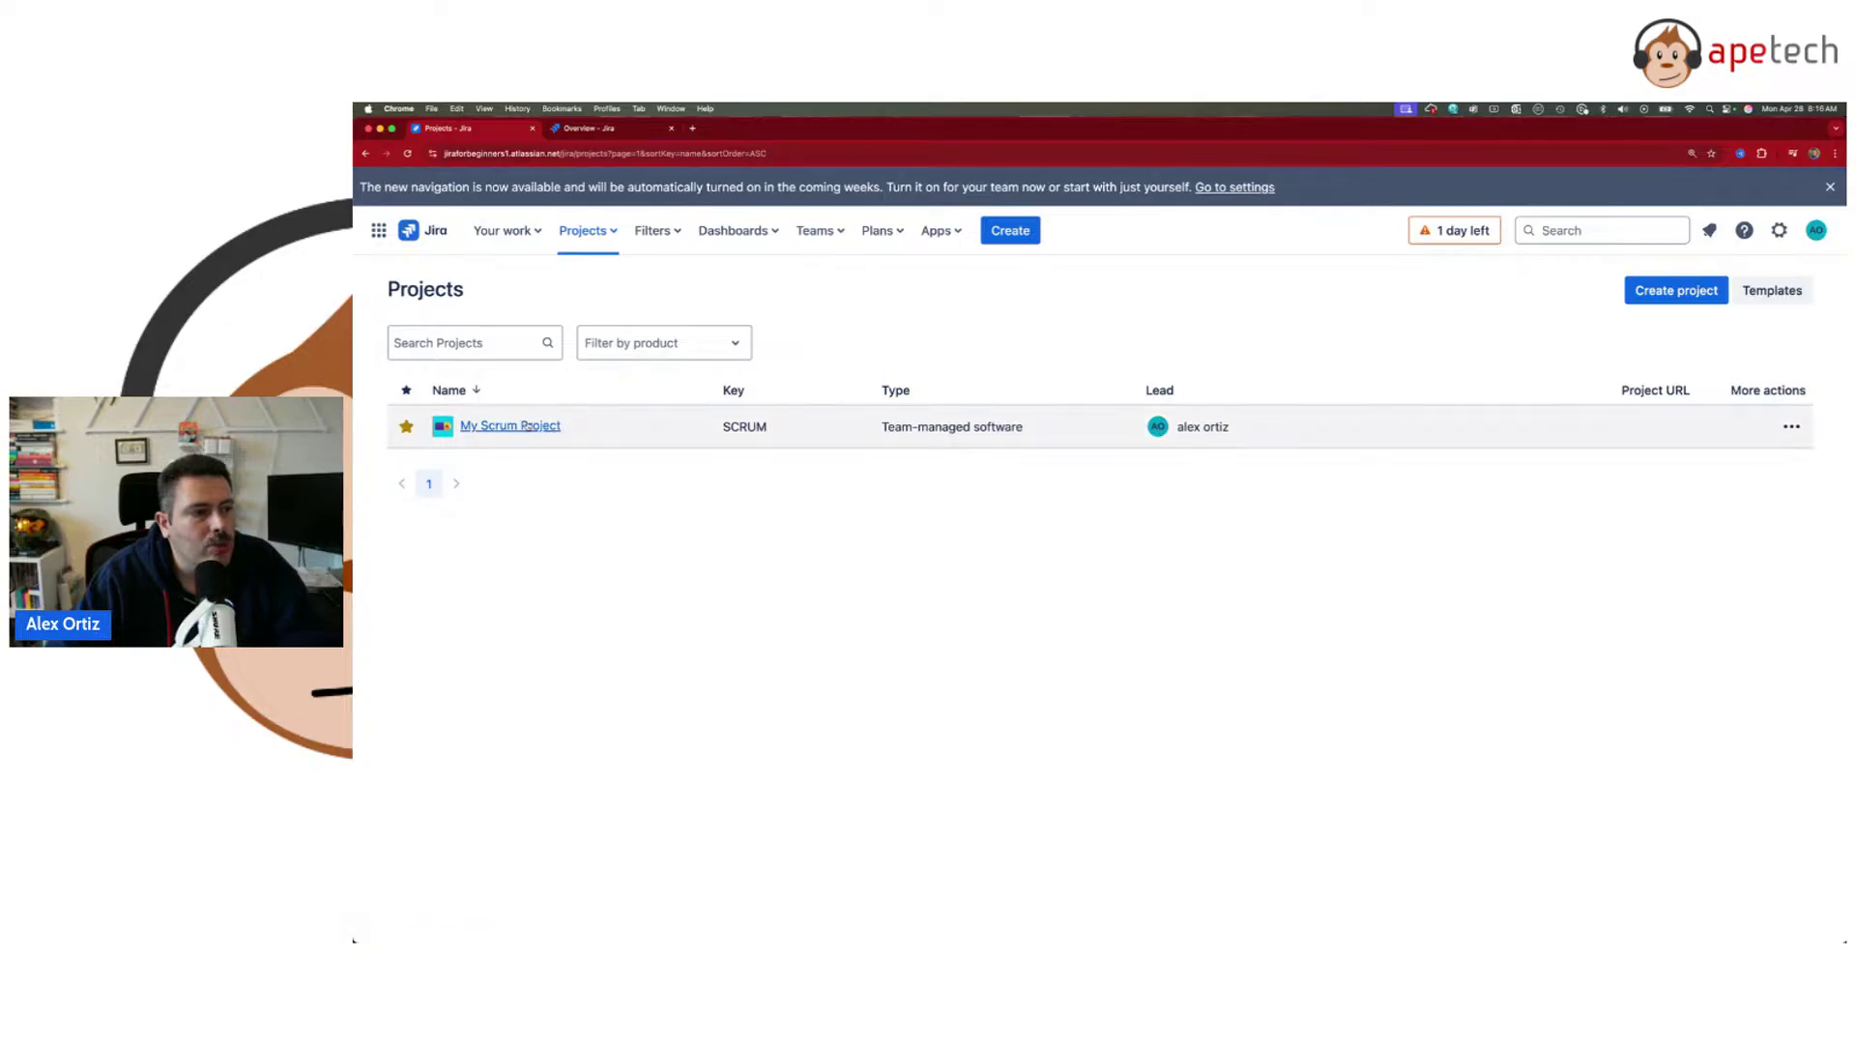
pyautogui.click(493, 427)
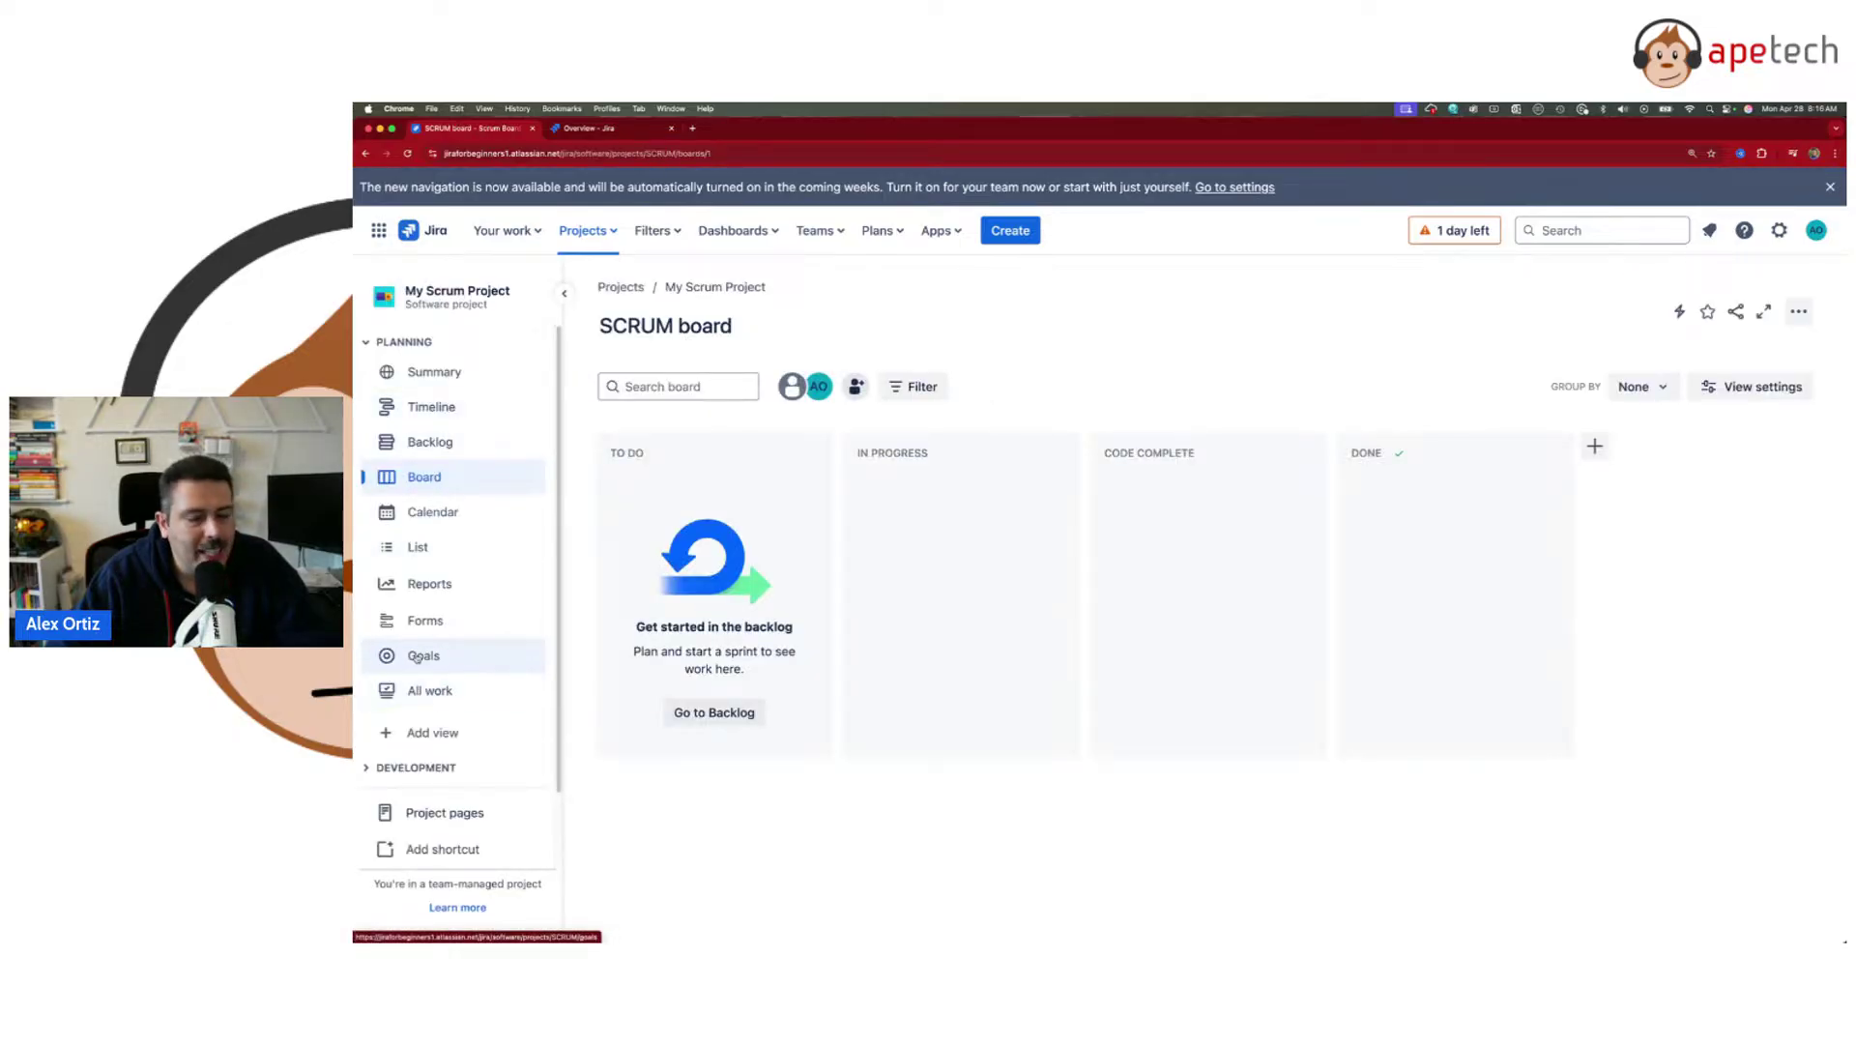
# - Compare the Goals entry in the new site's sidebar with the old project's Goals view, and open and close the Goals directory
pyautogui.click(592, 127)
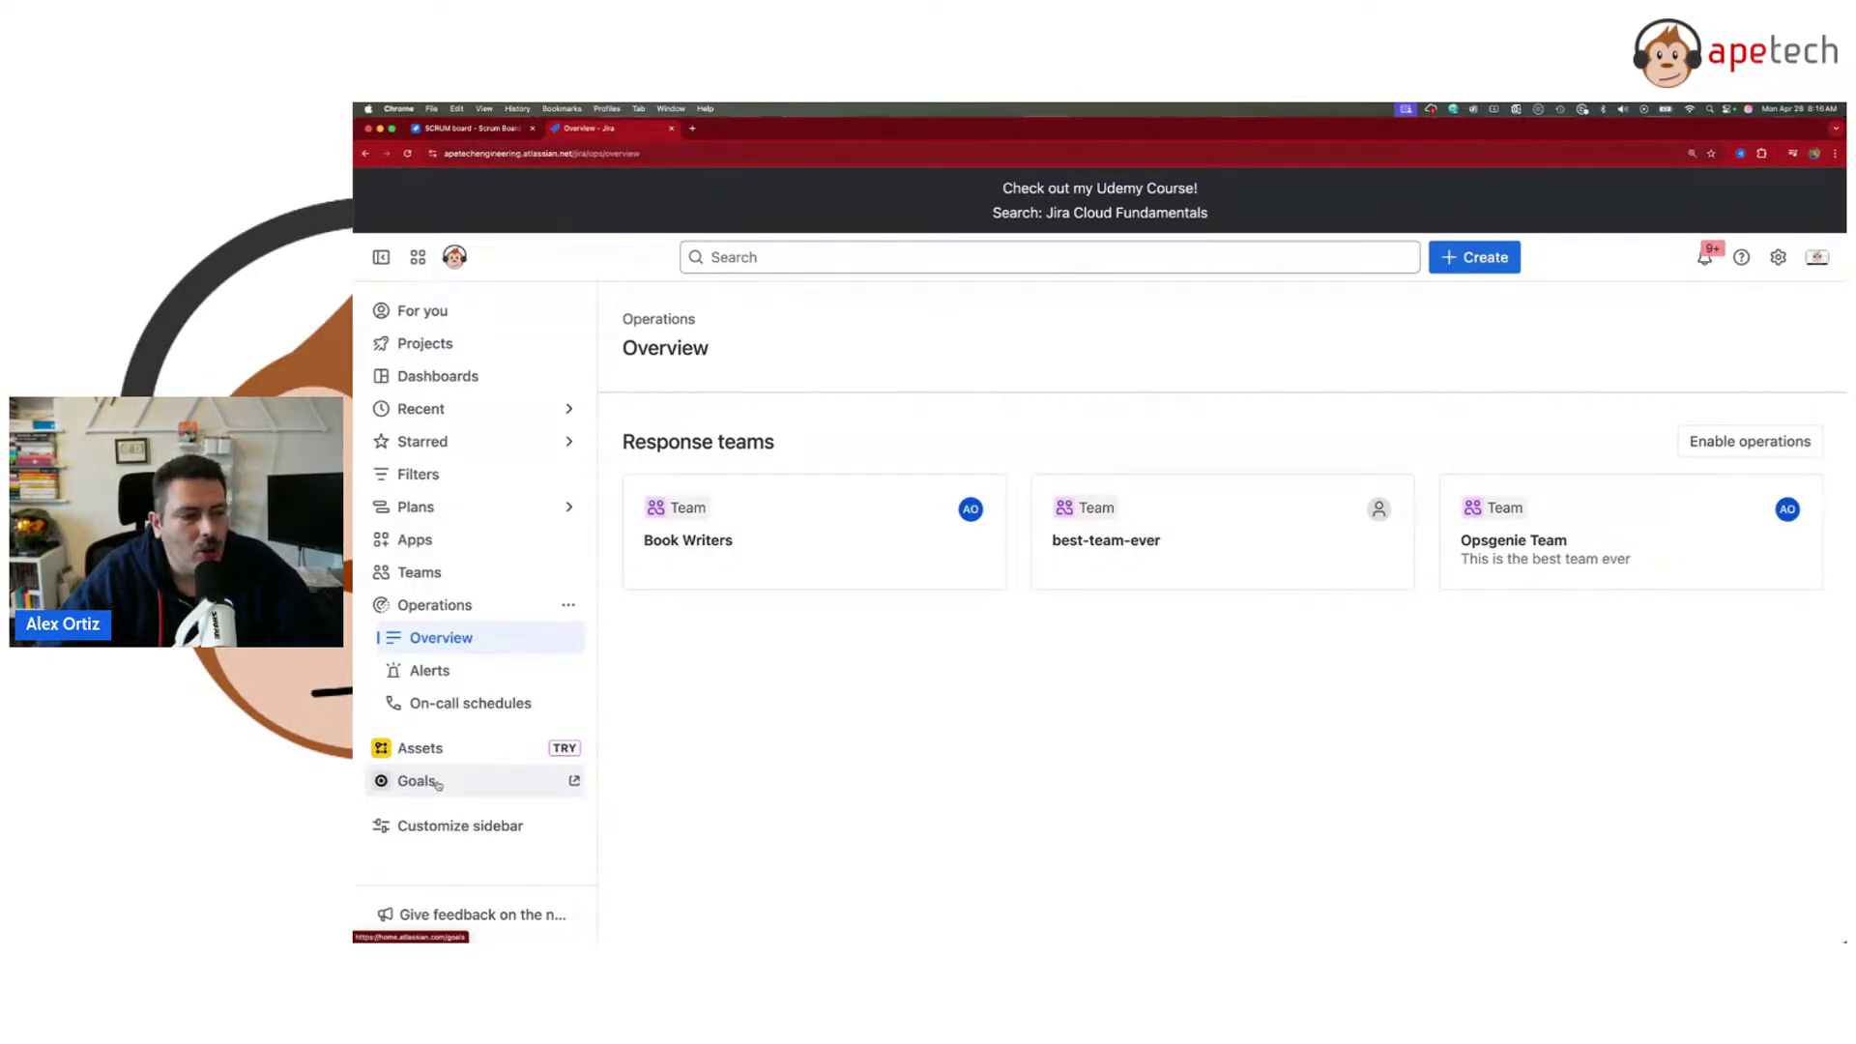
pyautogui.click(486, 127)
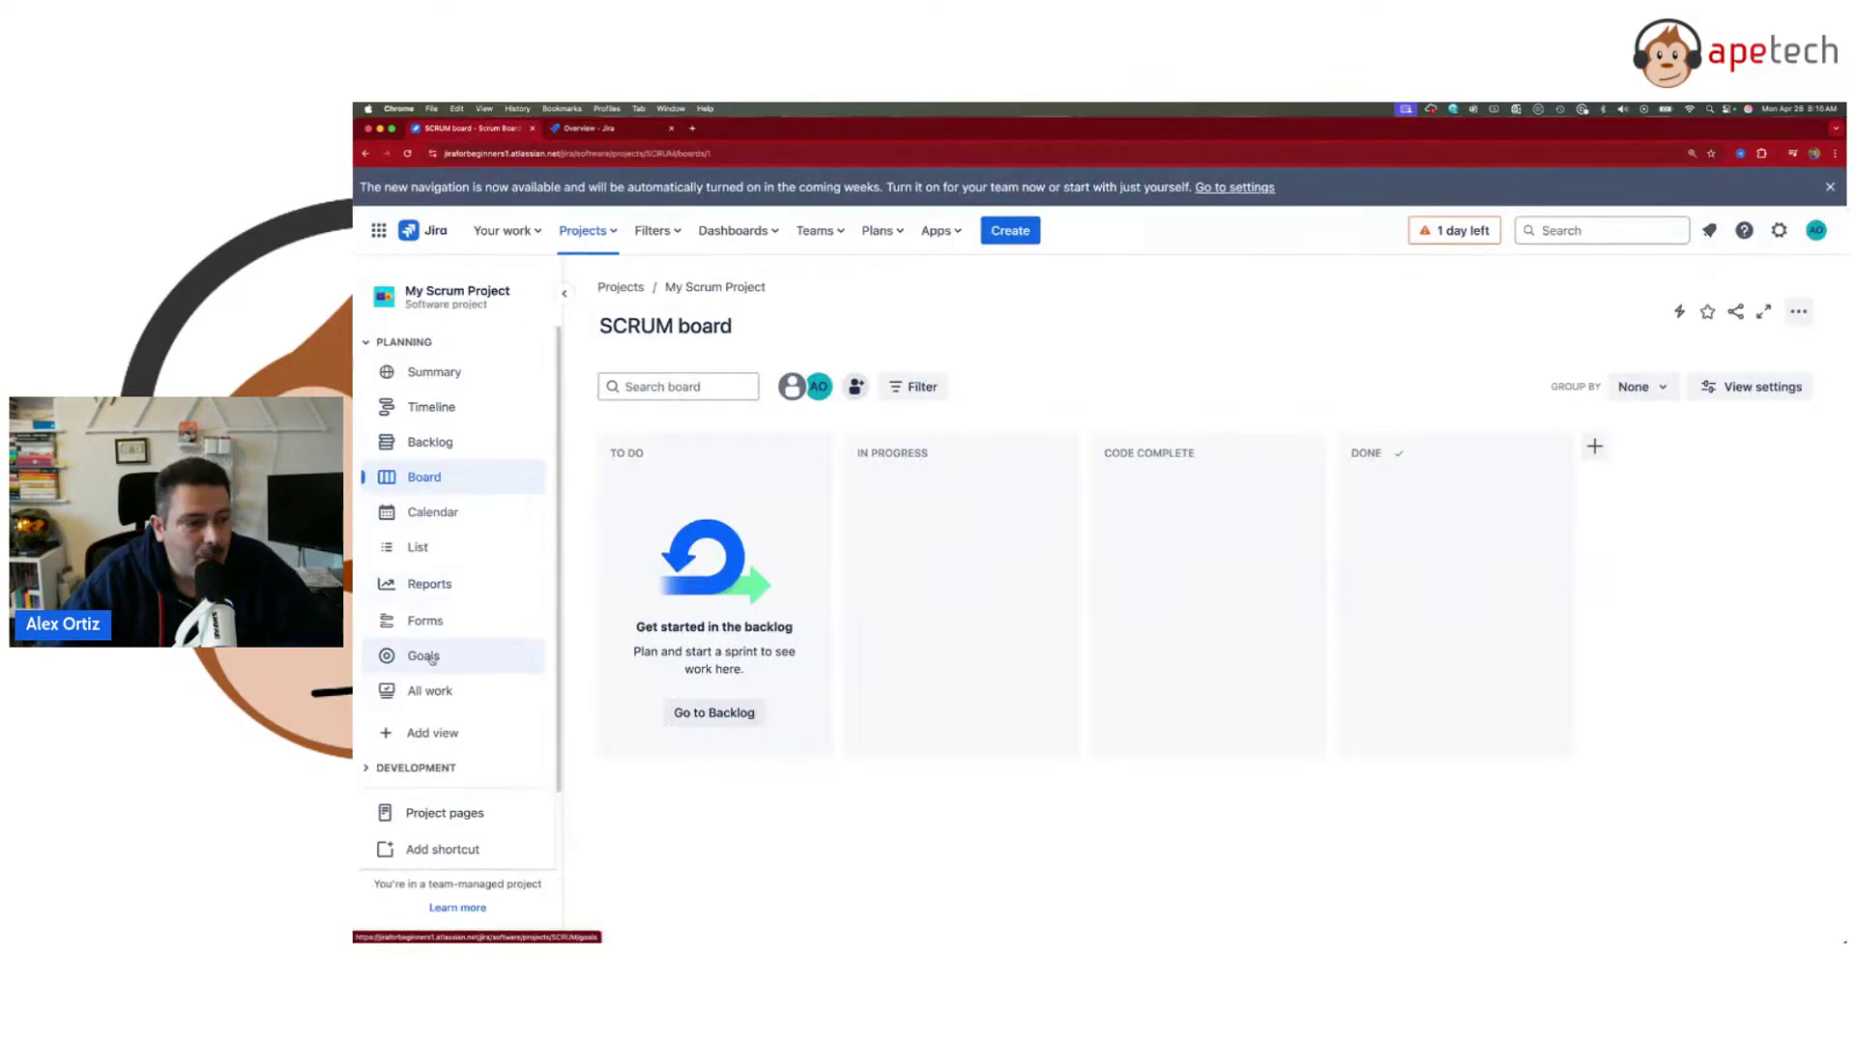
pyautogui.click(625, 133)
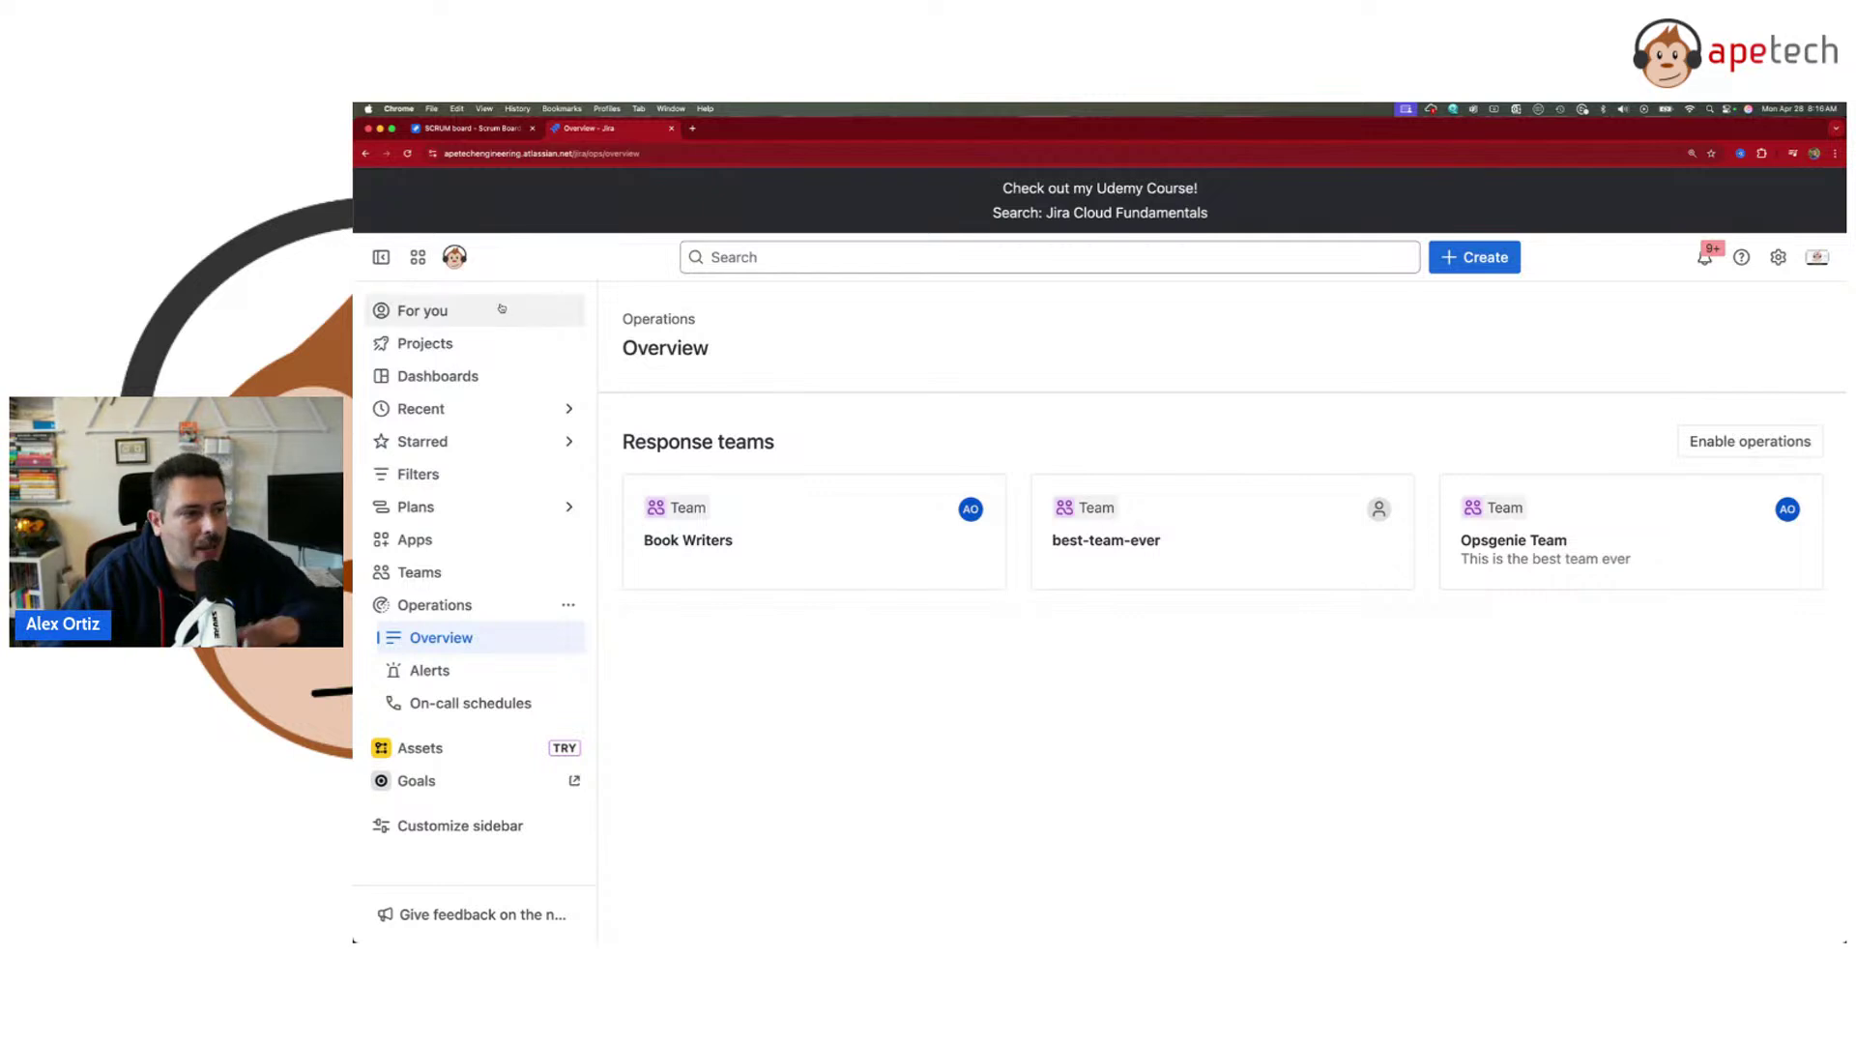
pyautogui.click(443, 780)
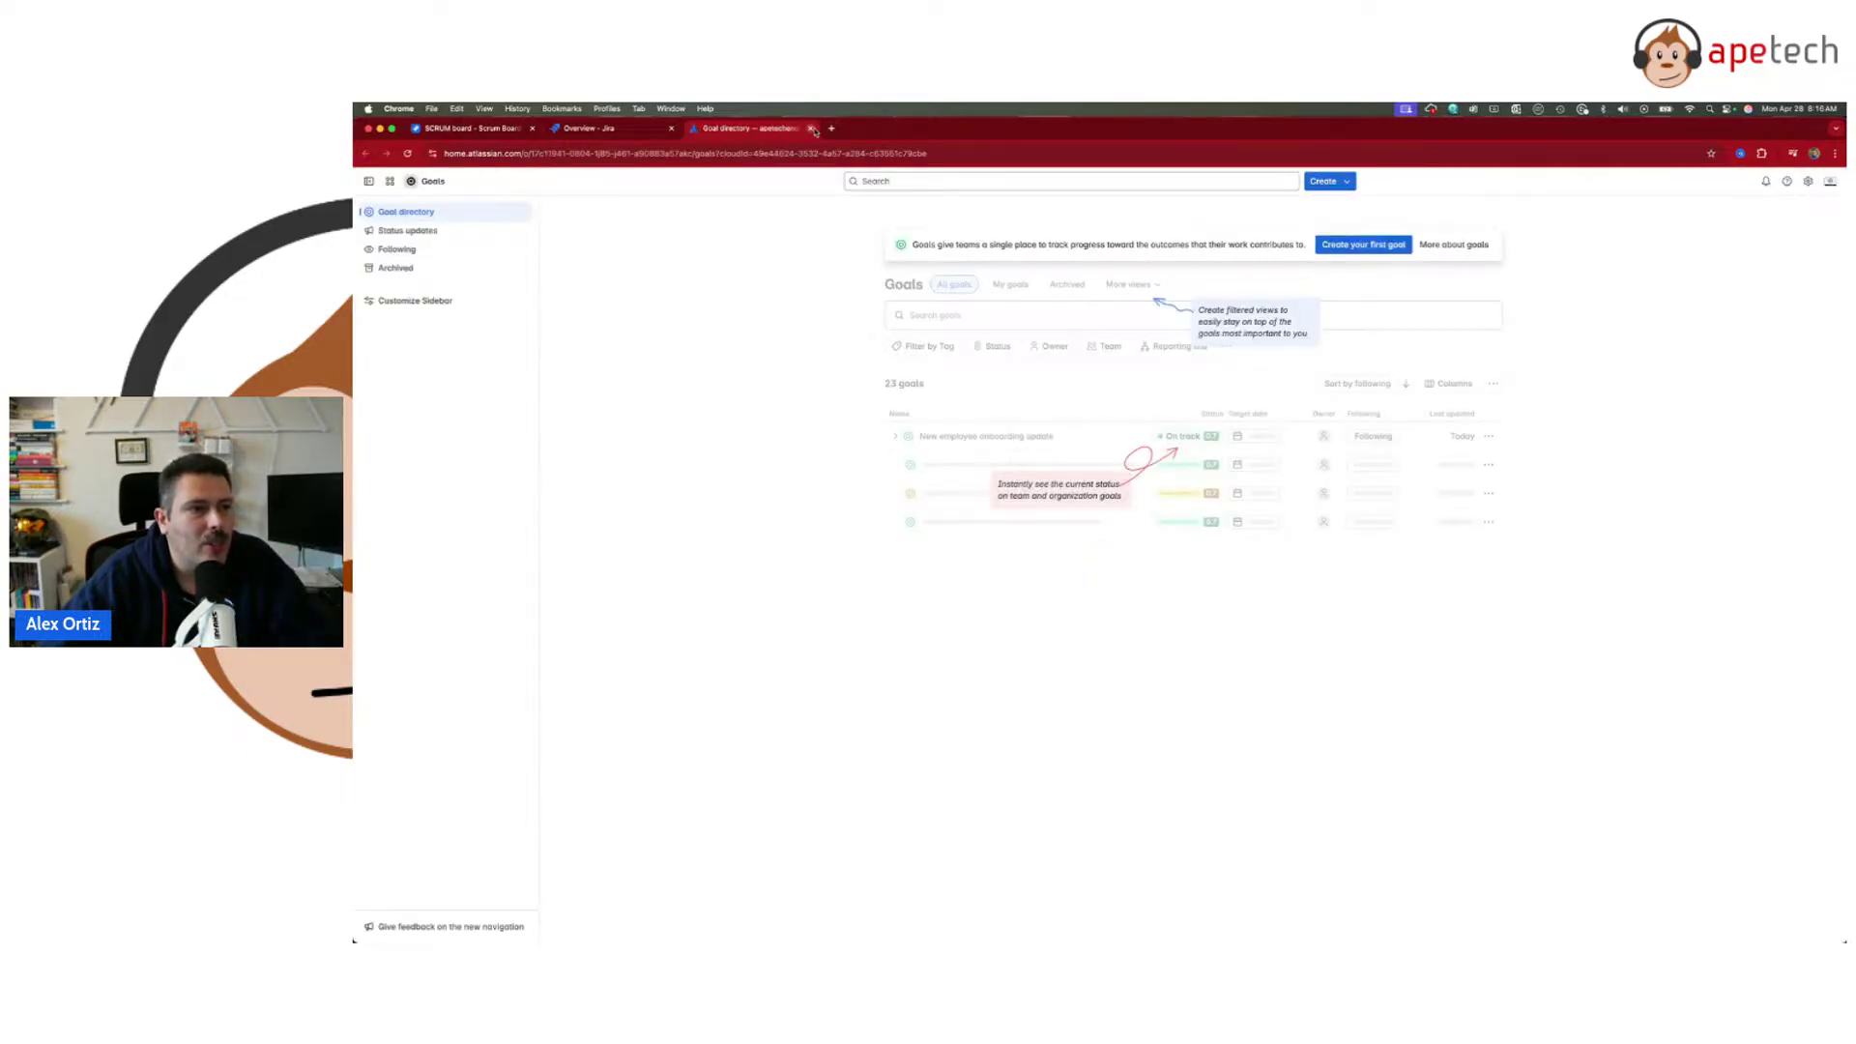
pyautogui.click(811, 129)
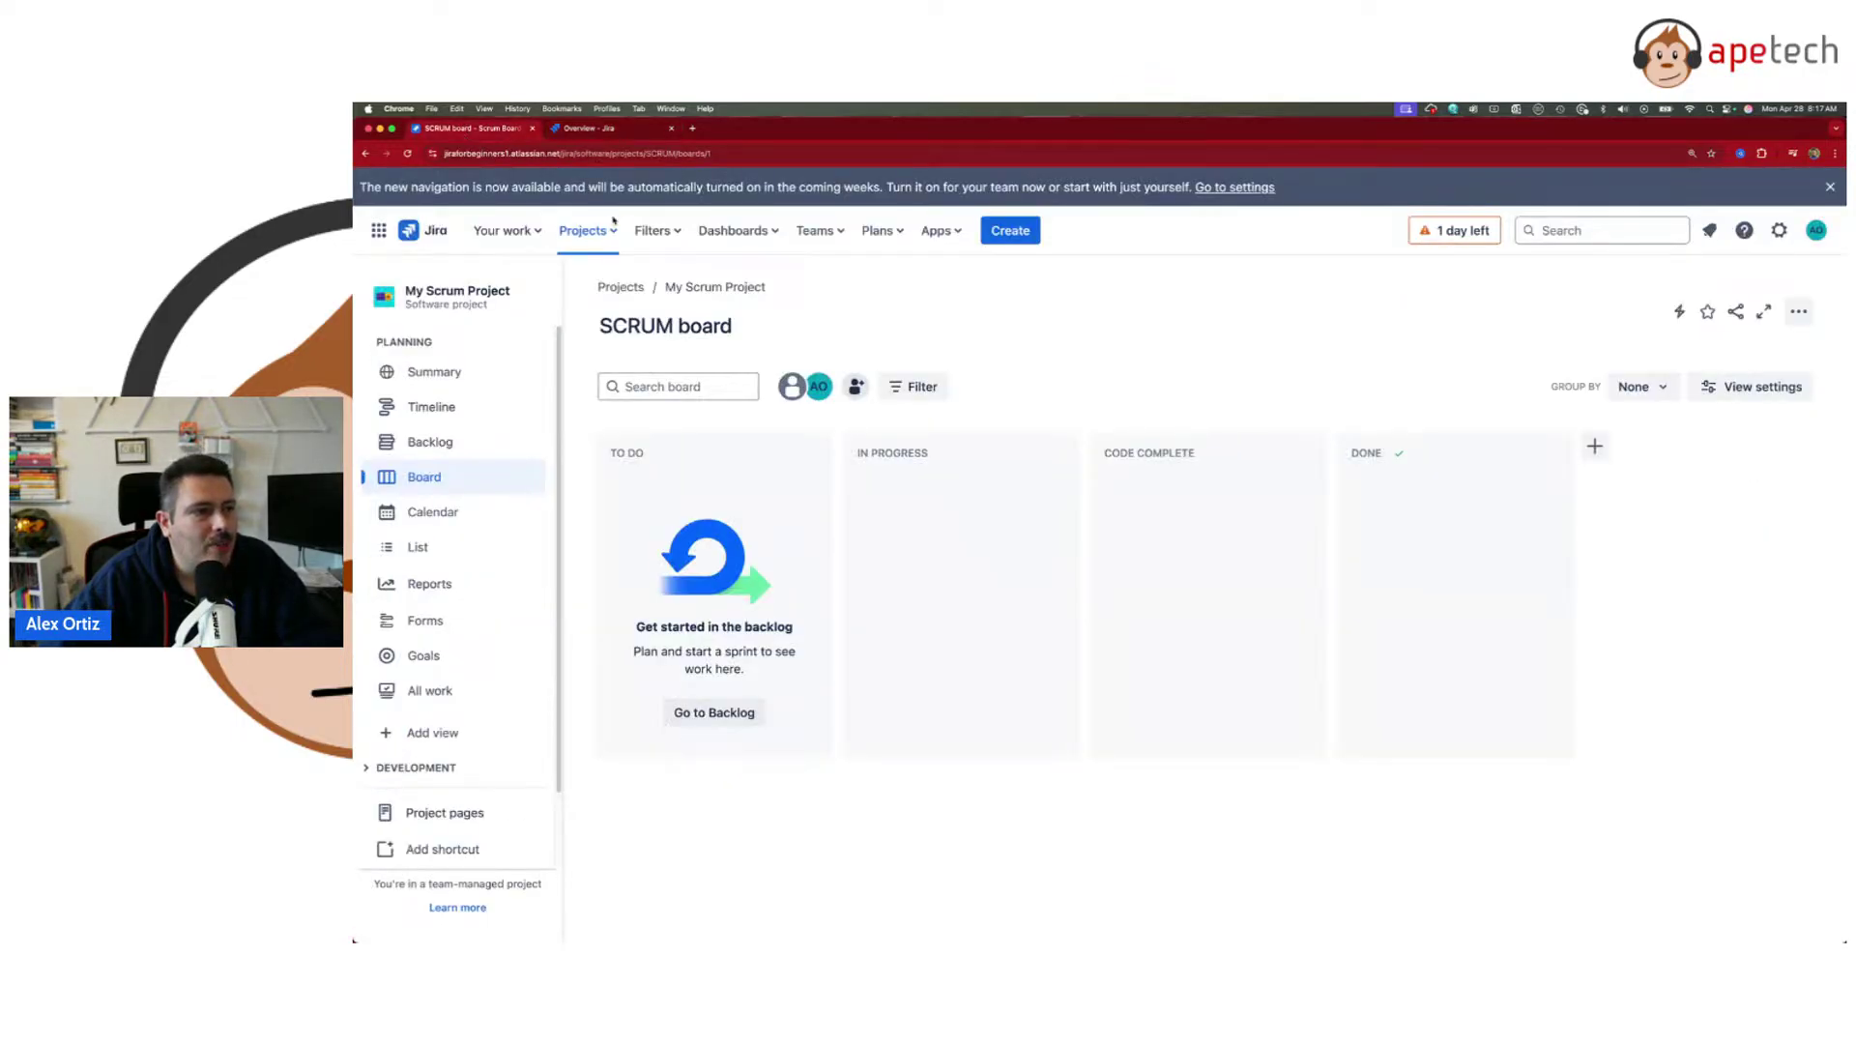
# - Check the old site's Projects menu, and expand Projects in the new site's sidebar to view the recent projects
pyautogui.click(613, 230)
pyautogui.click(615, 231)
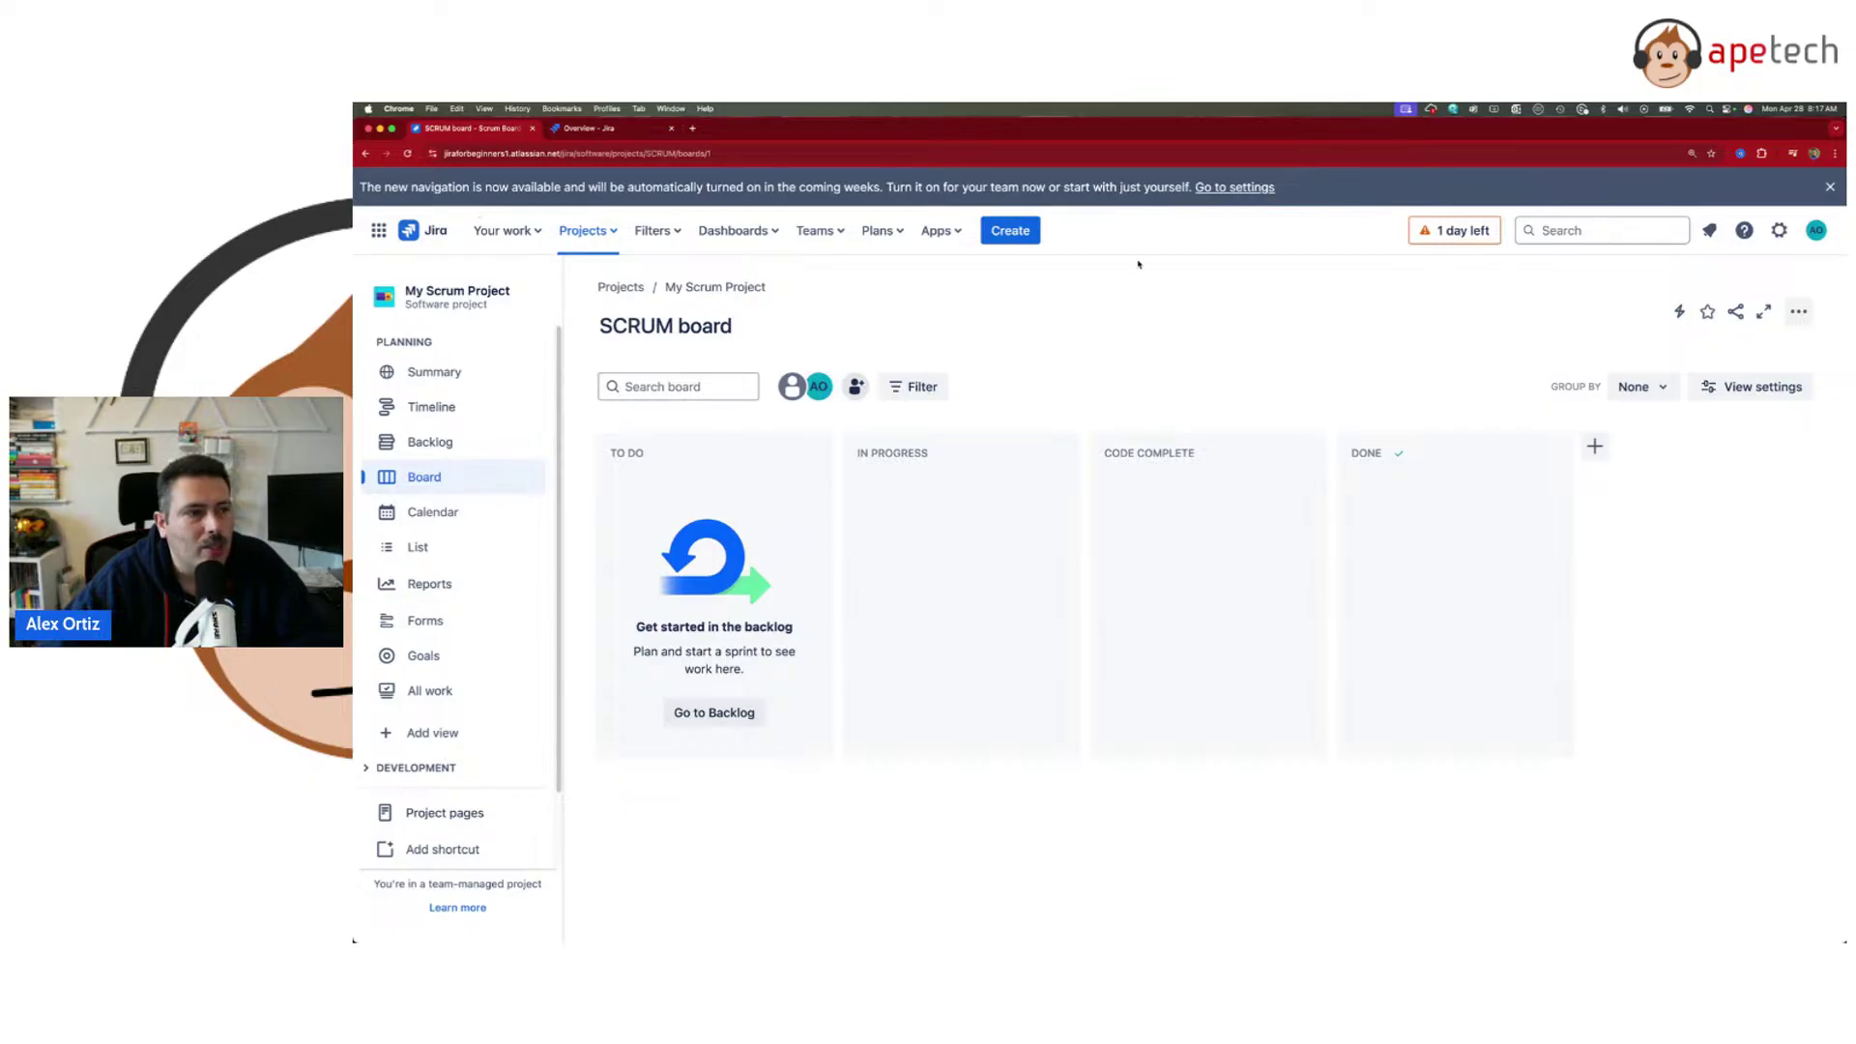
pyautogui.click(591, 125)
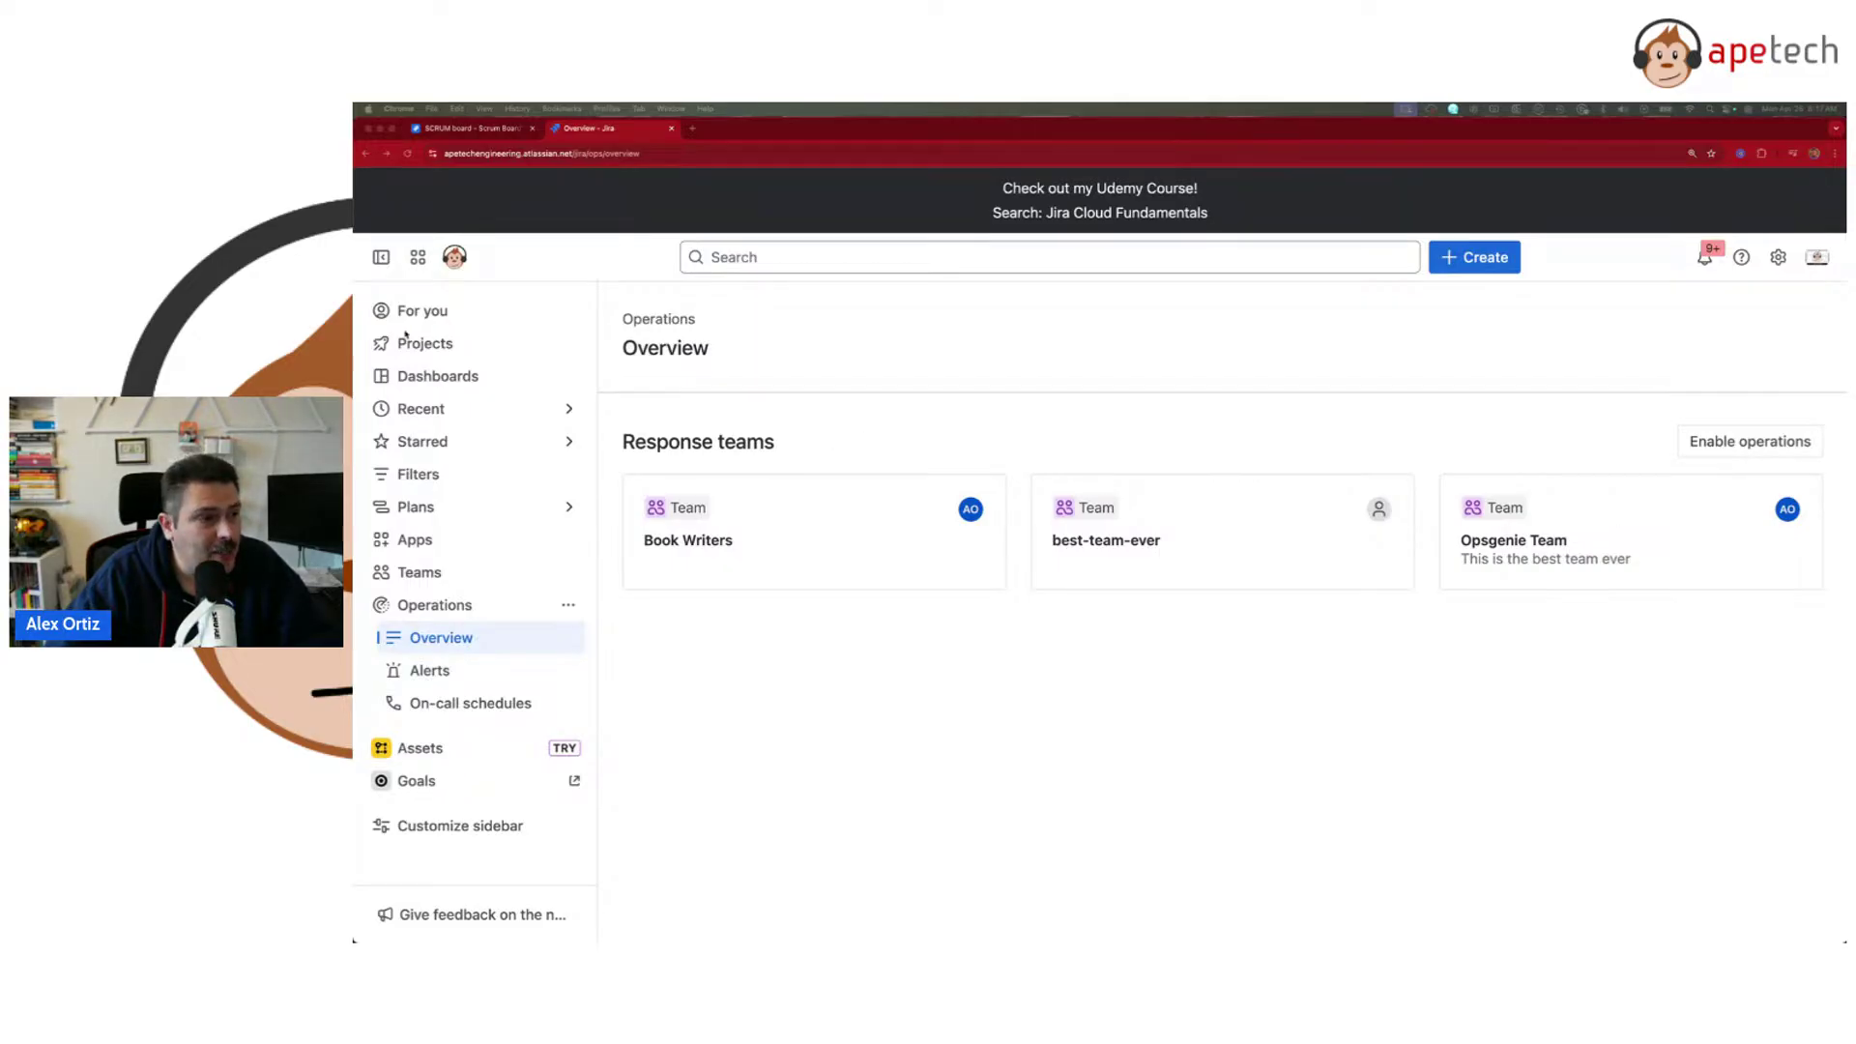
pyautogui.click(419, 346)
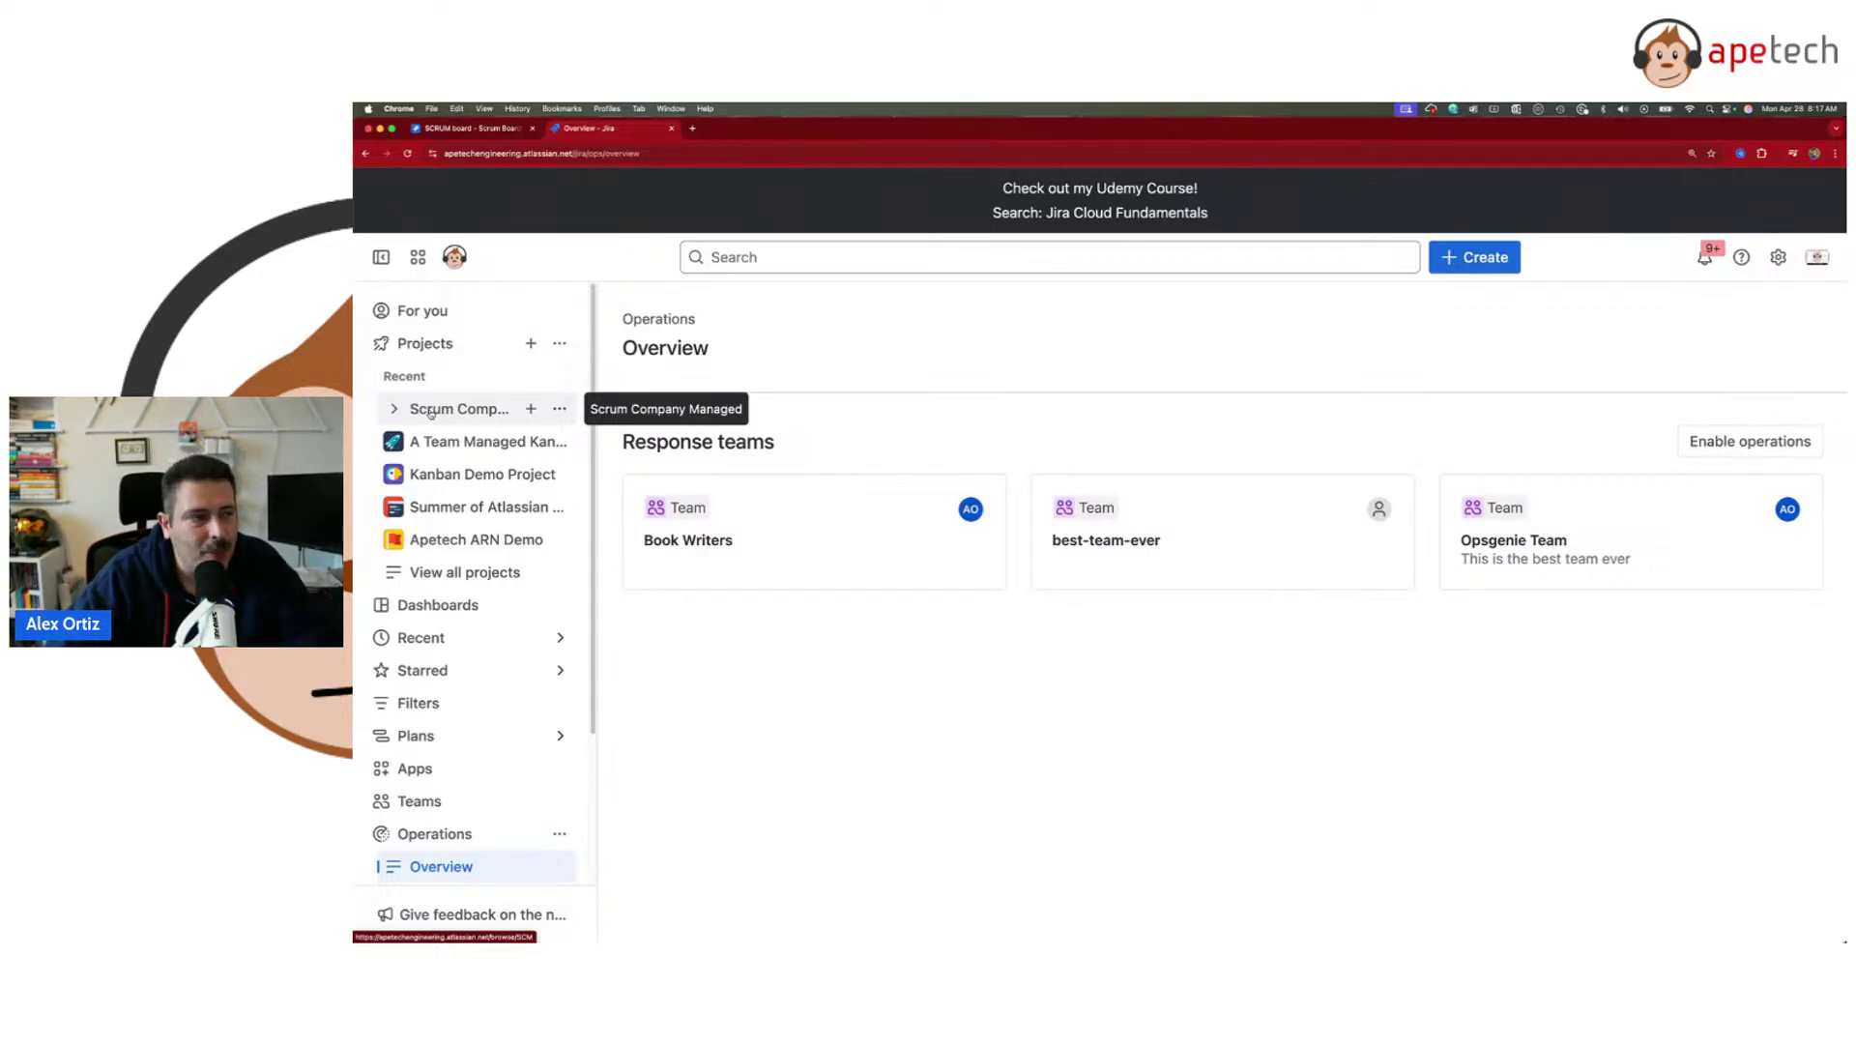
# - On the old site, view all projects and open the starred My Scrum Project
pyautogui.click(469, 130)
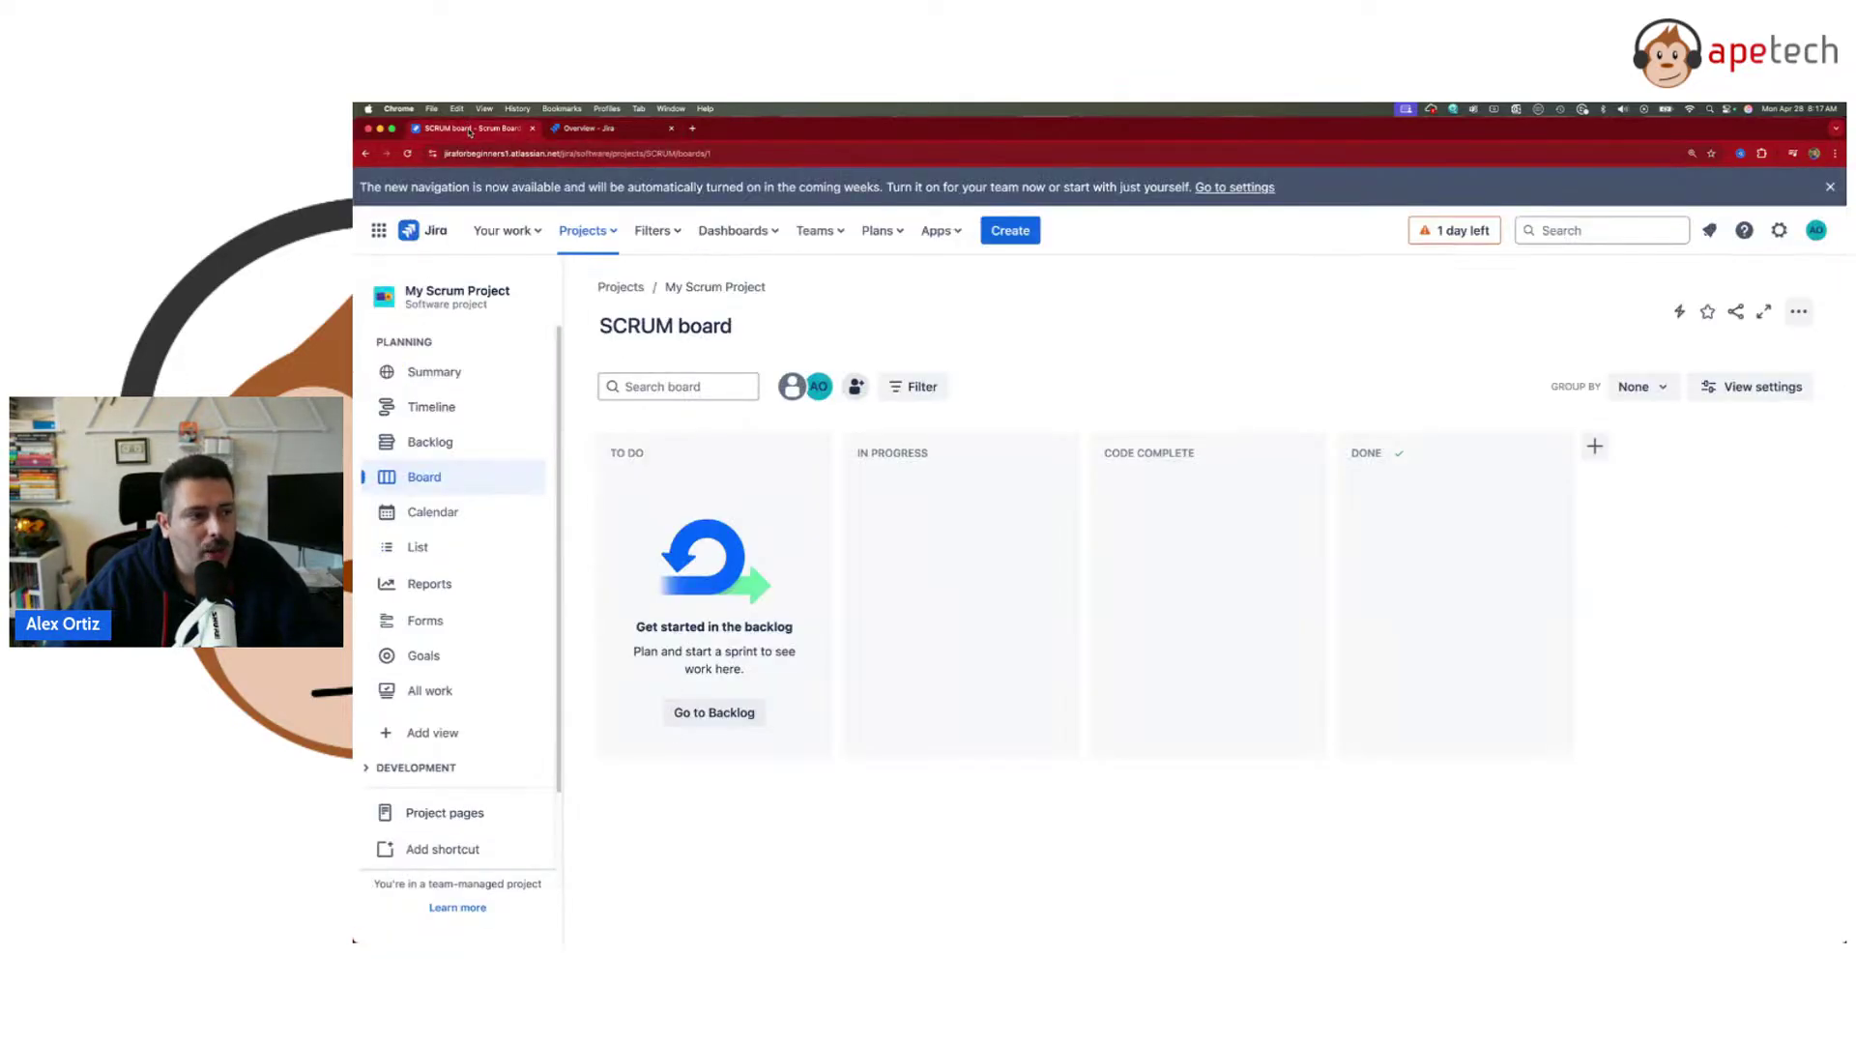
pyautogui.click(606, 238)
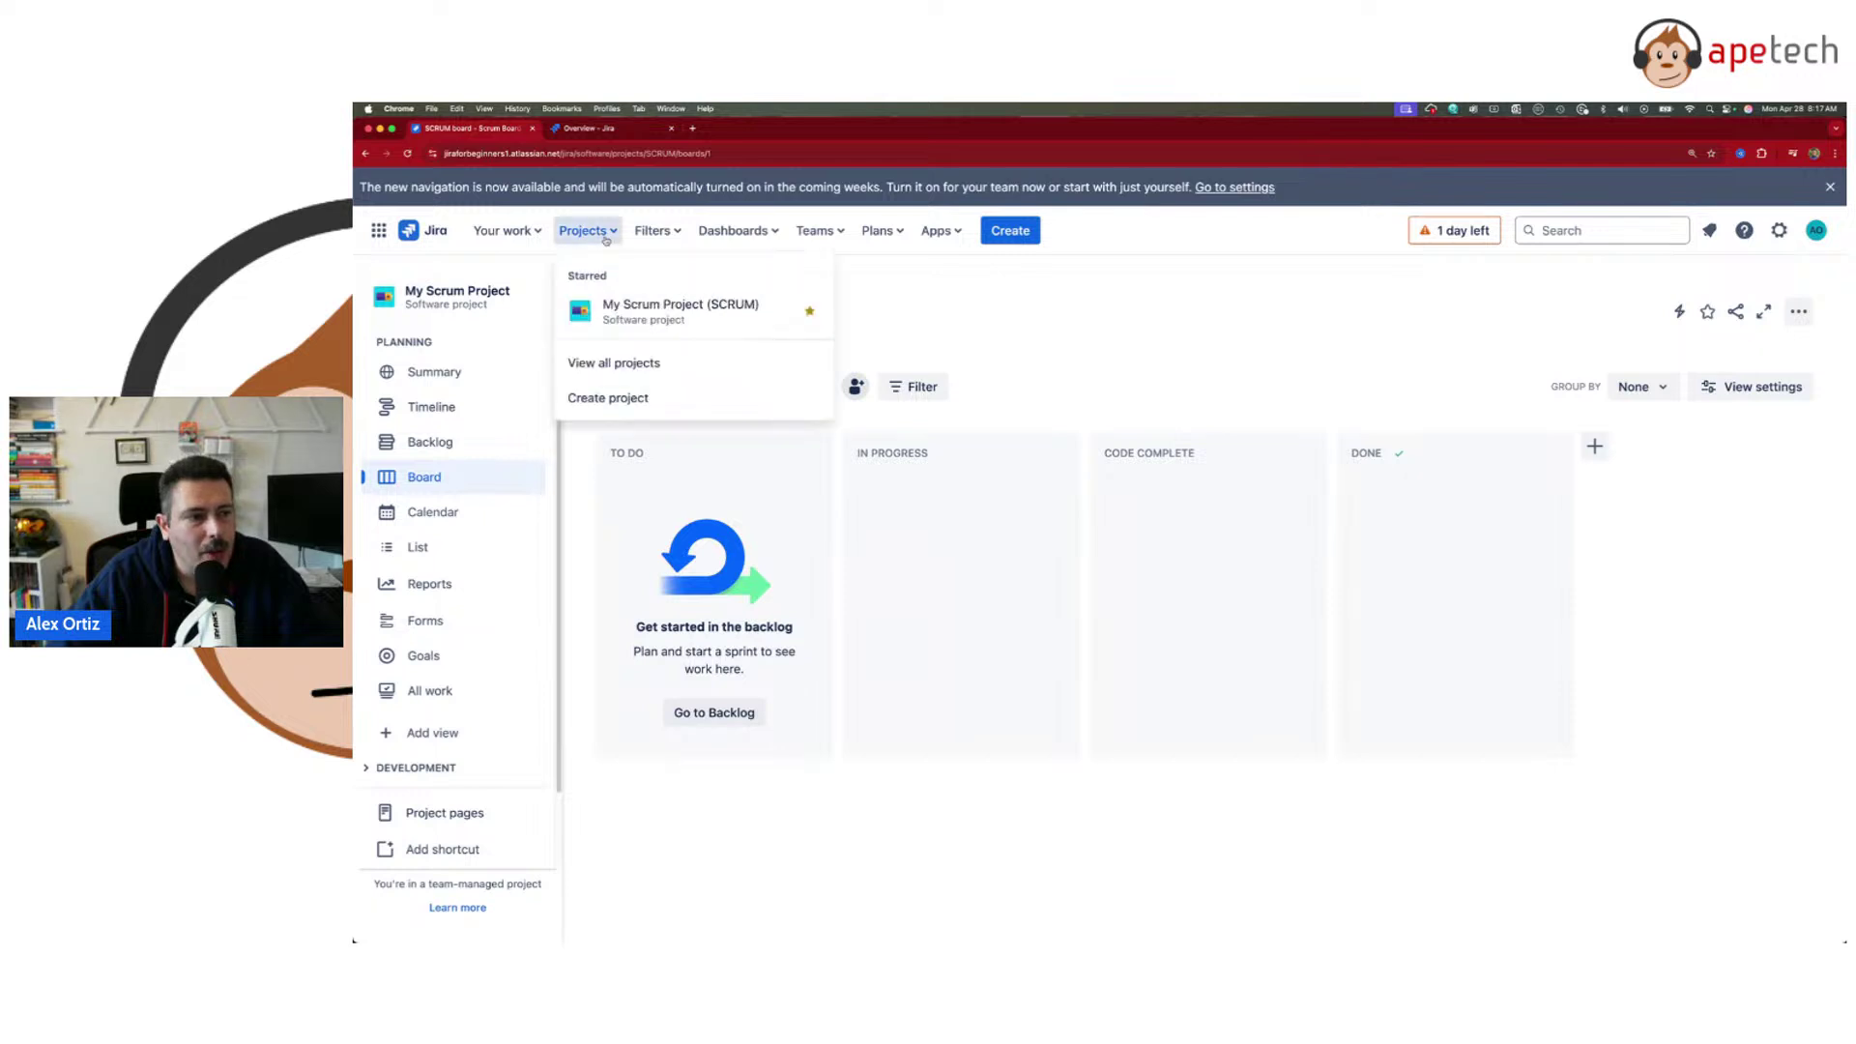
pyautogui.click(642, 372)
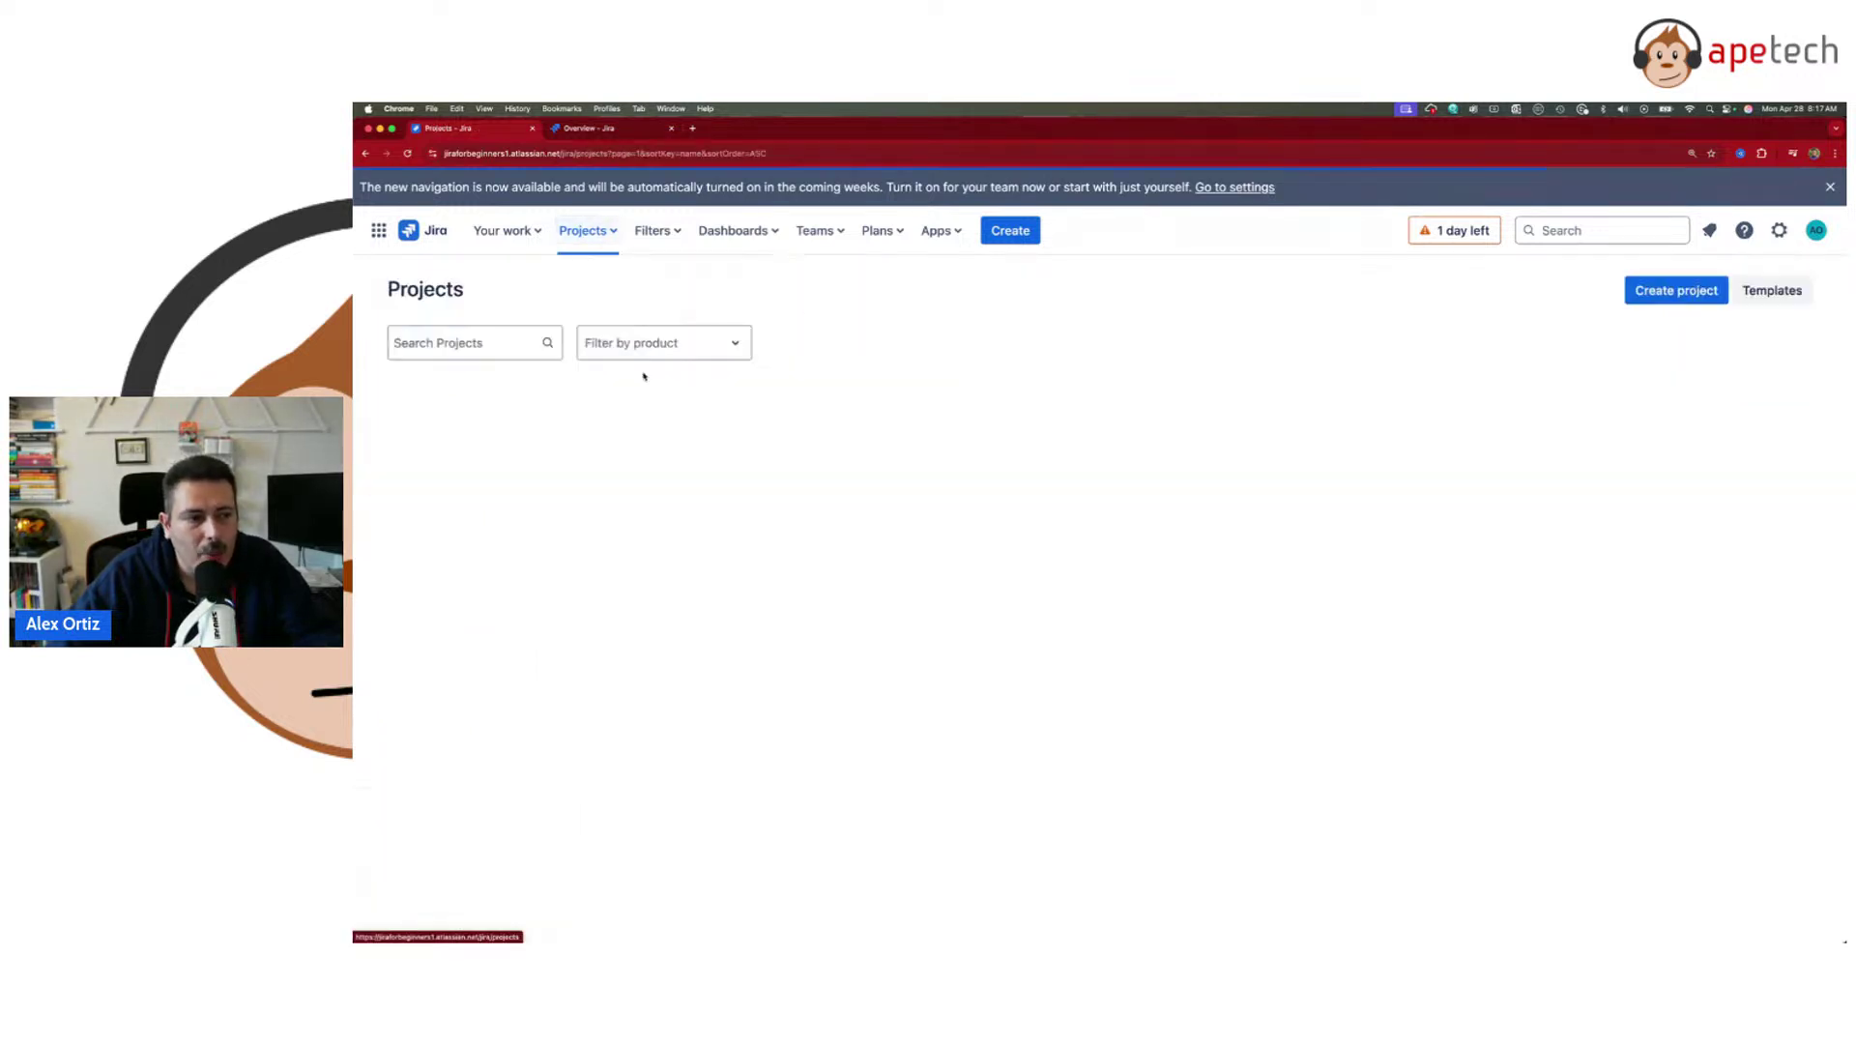
pyautogui.click(586, 230)
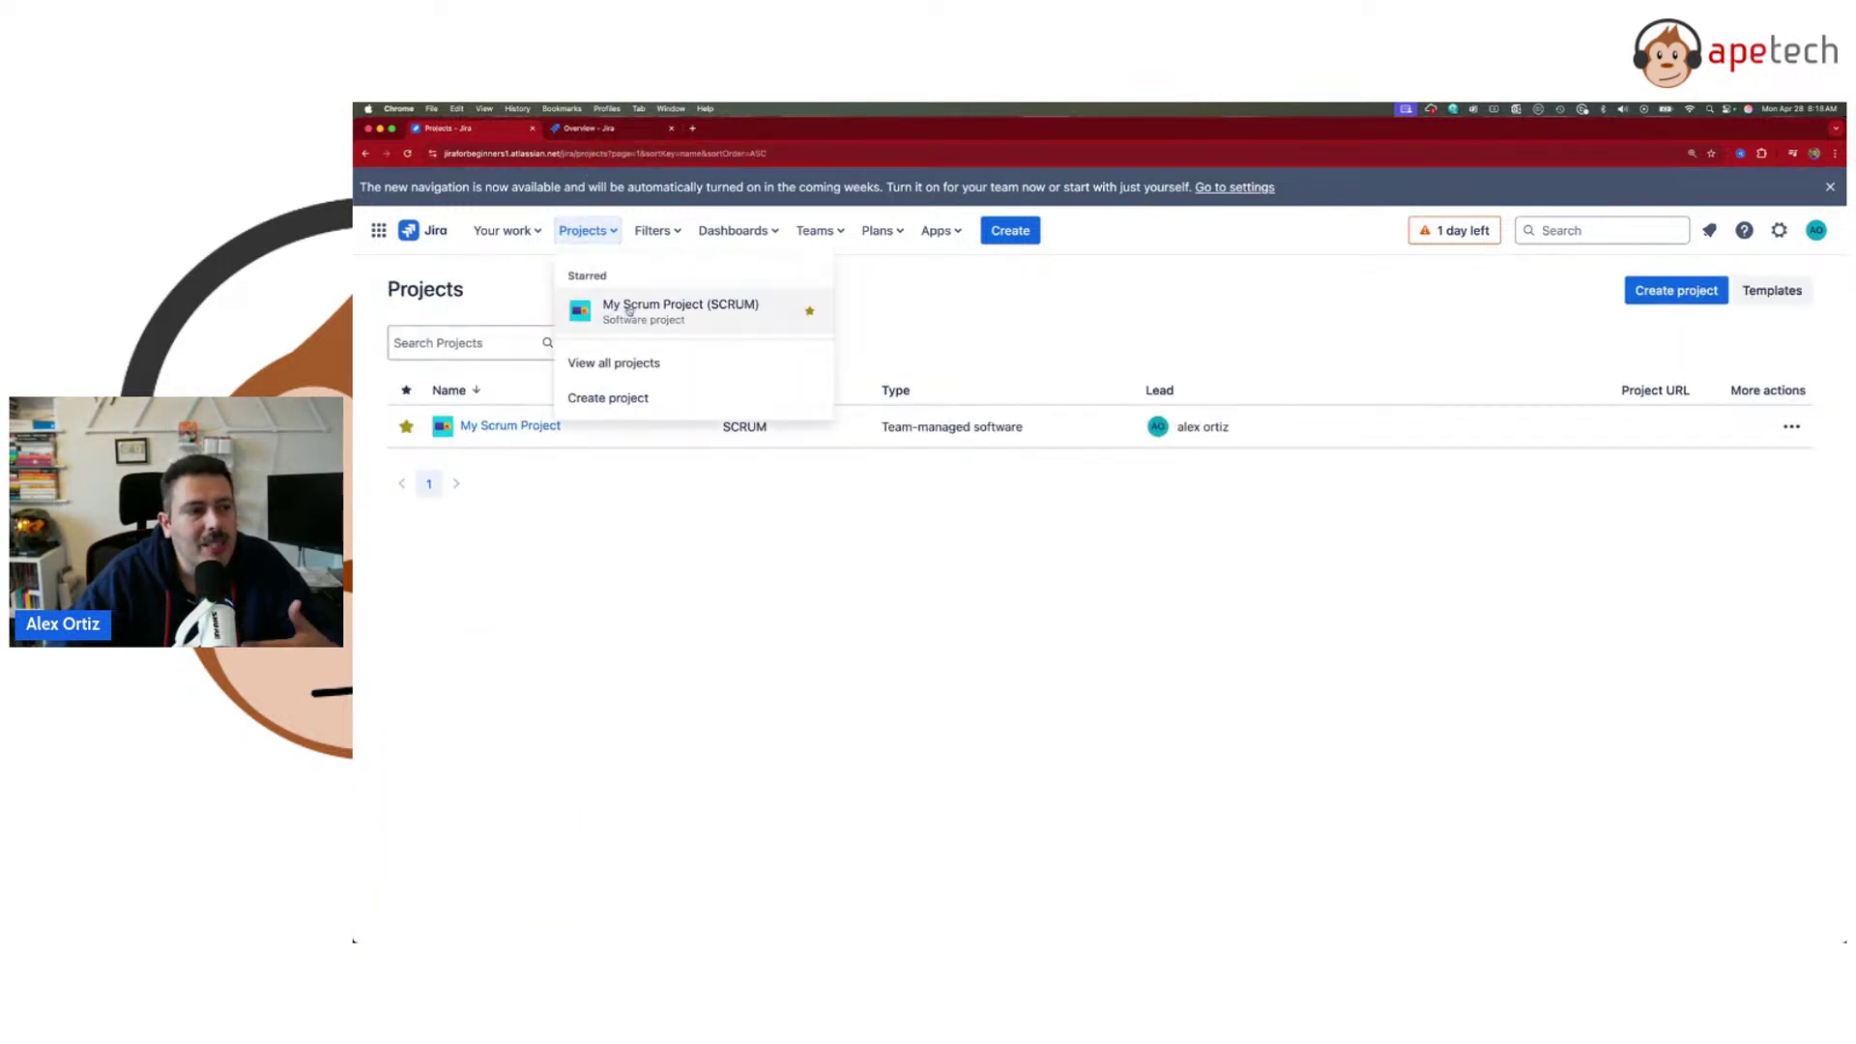
pyautogui.click(632, 306)
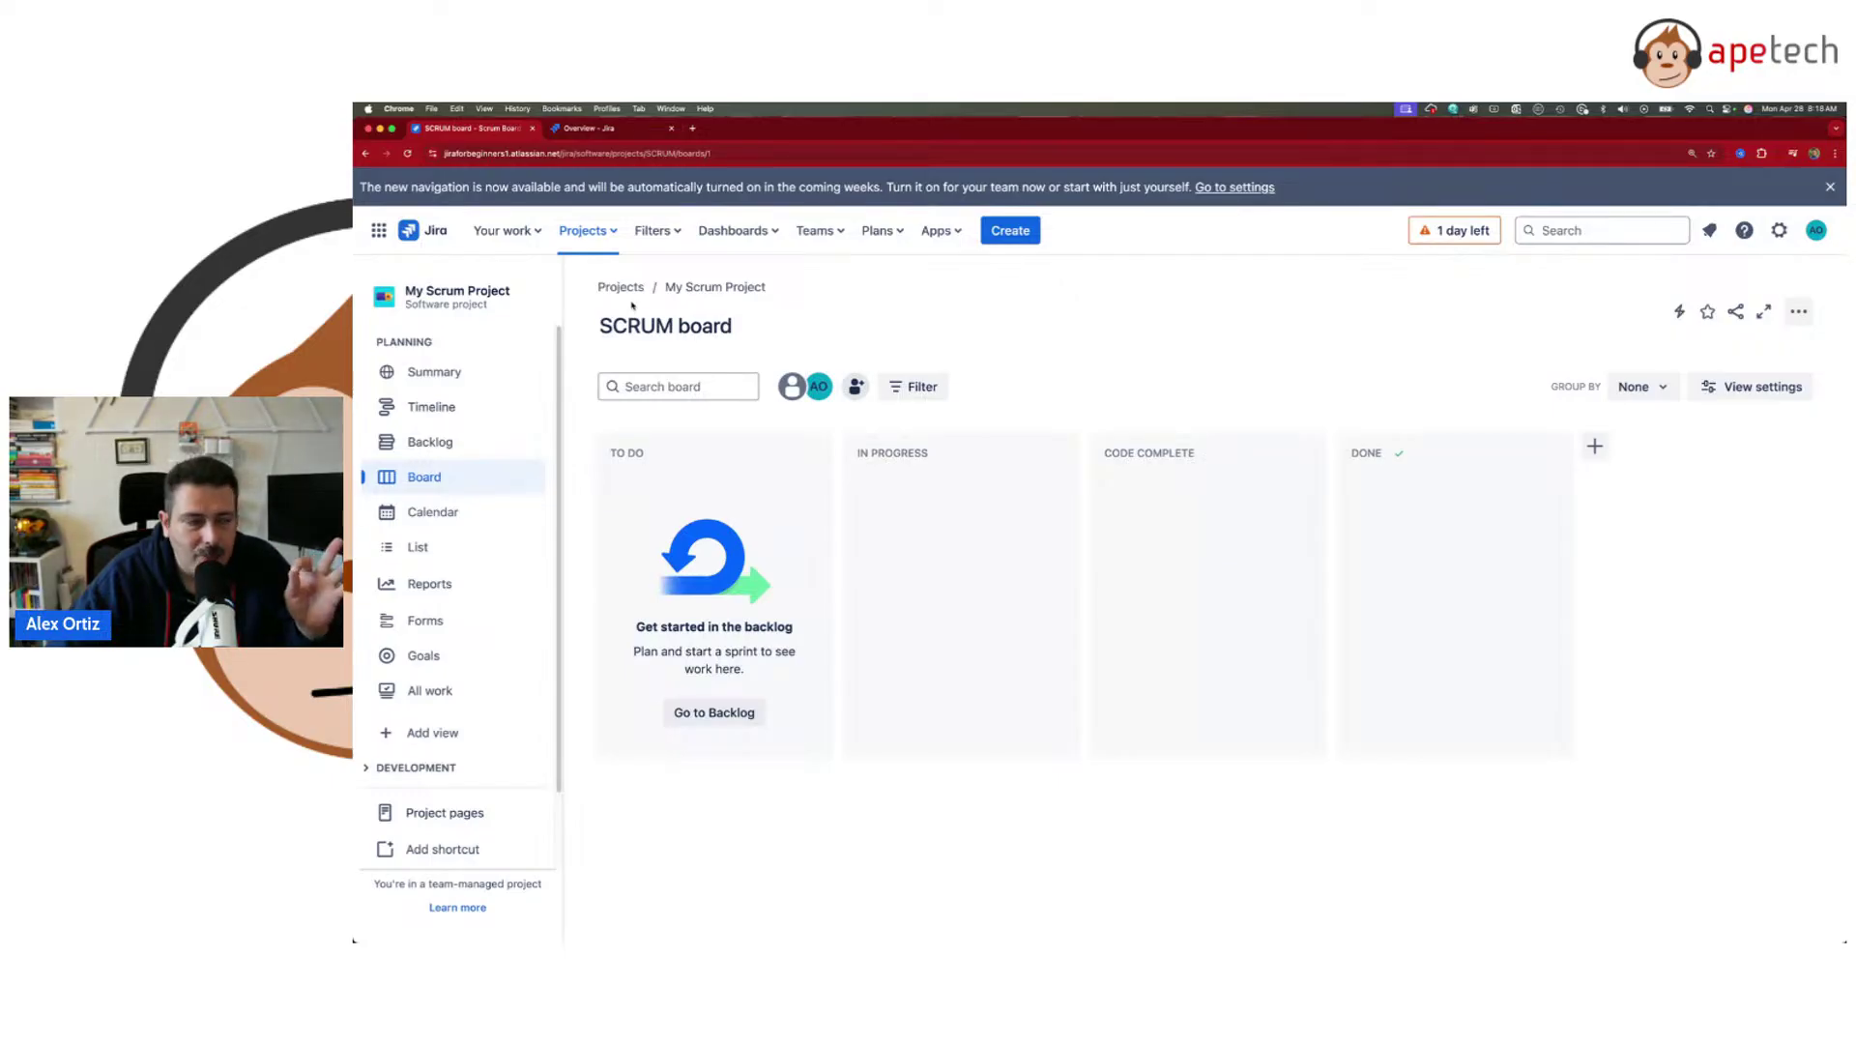
# - Return to the new site and collapse and re-expand Projects in the sidebar
pyautogui.click(610, 134)
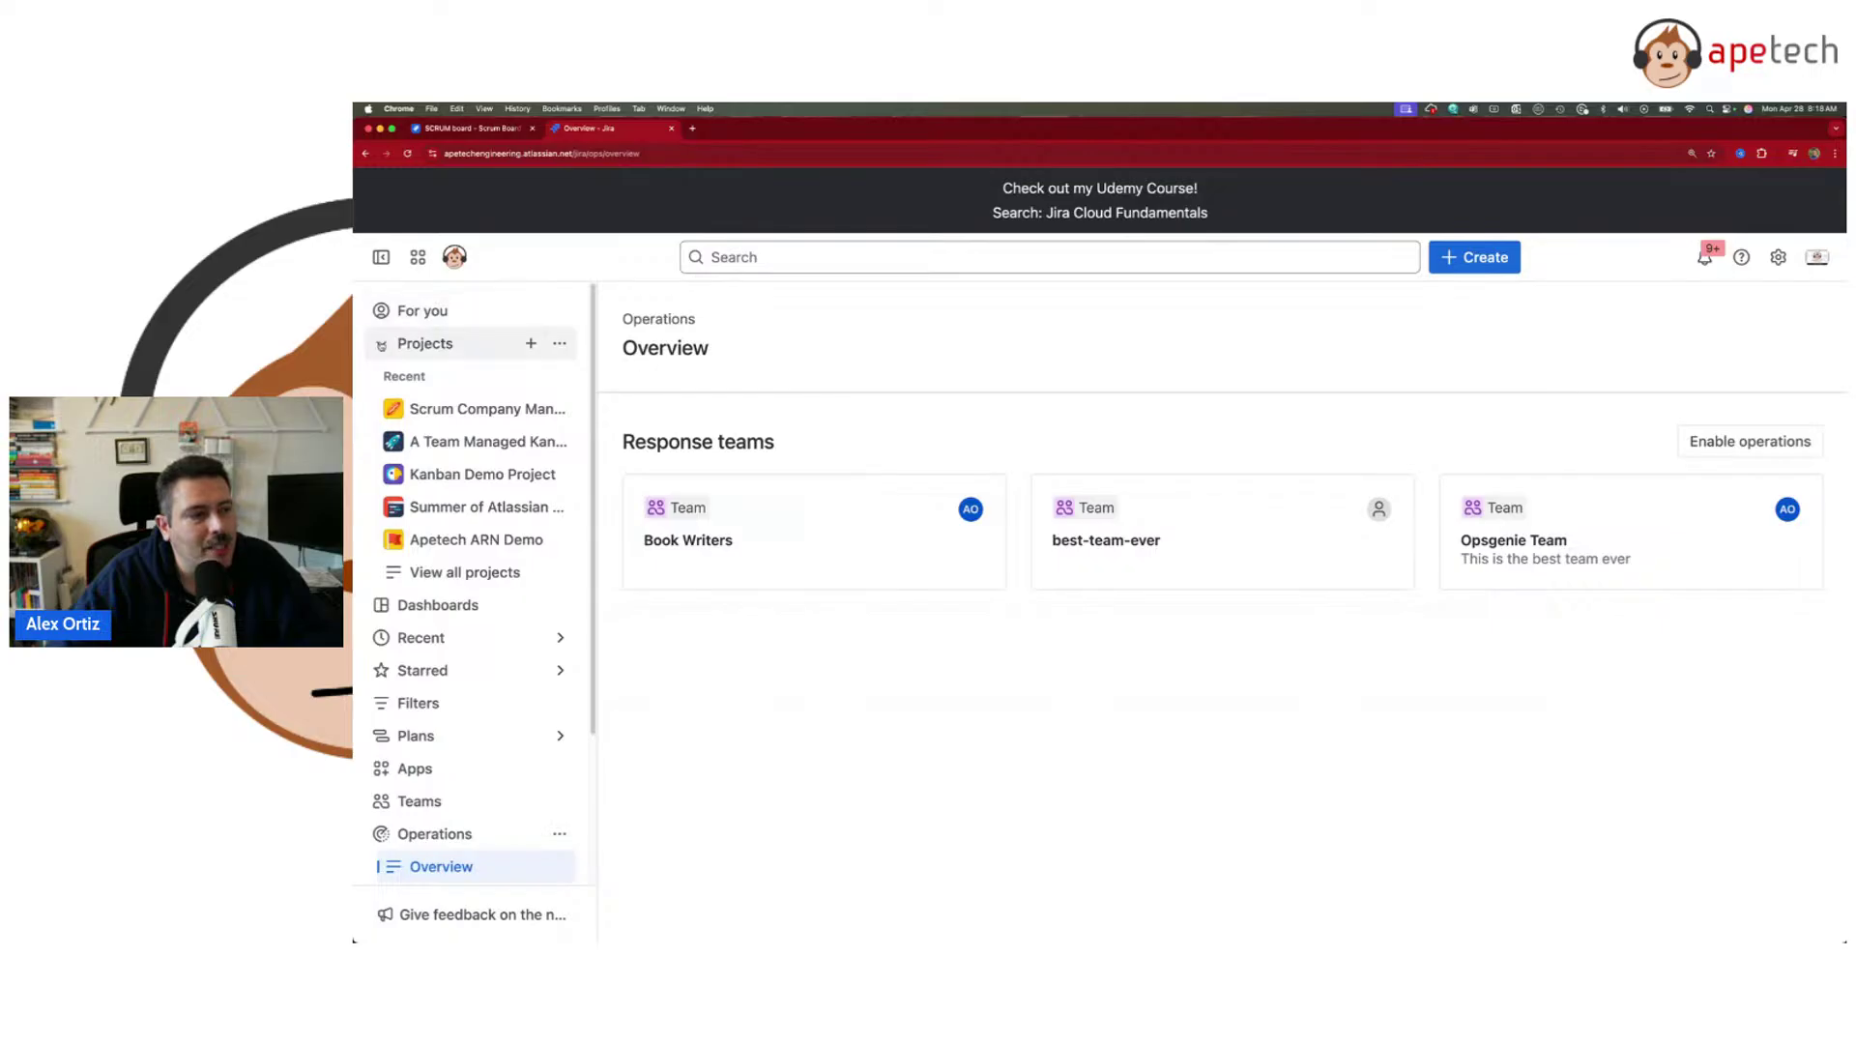
pyautogui.click(425, 344)
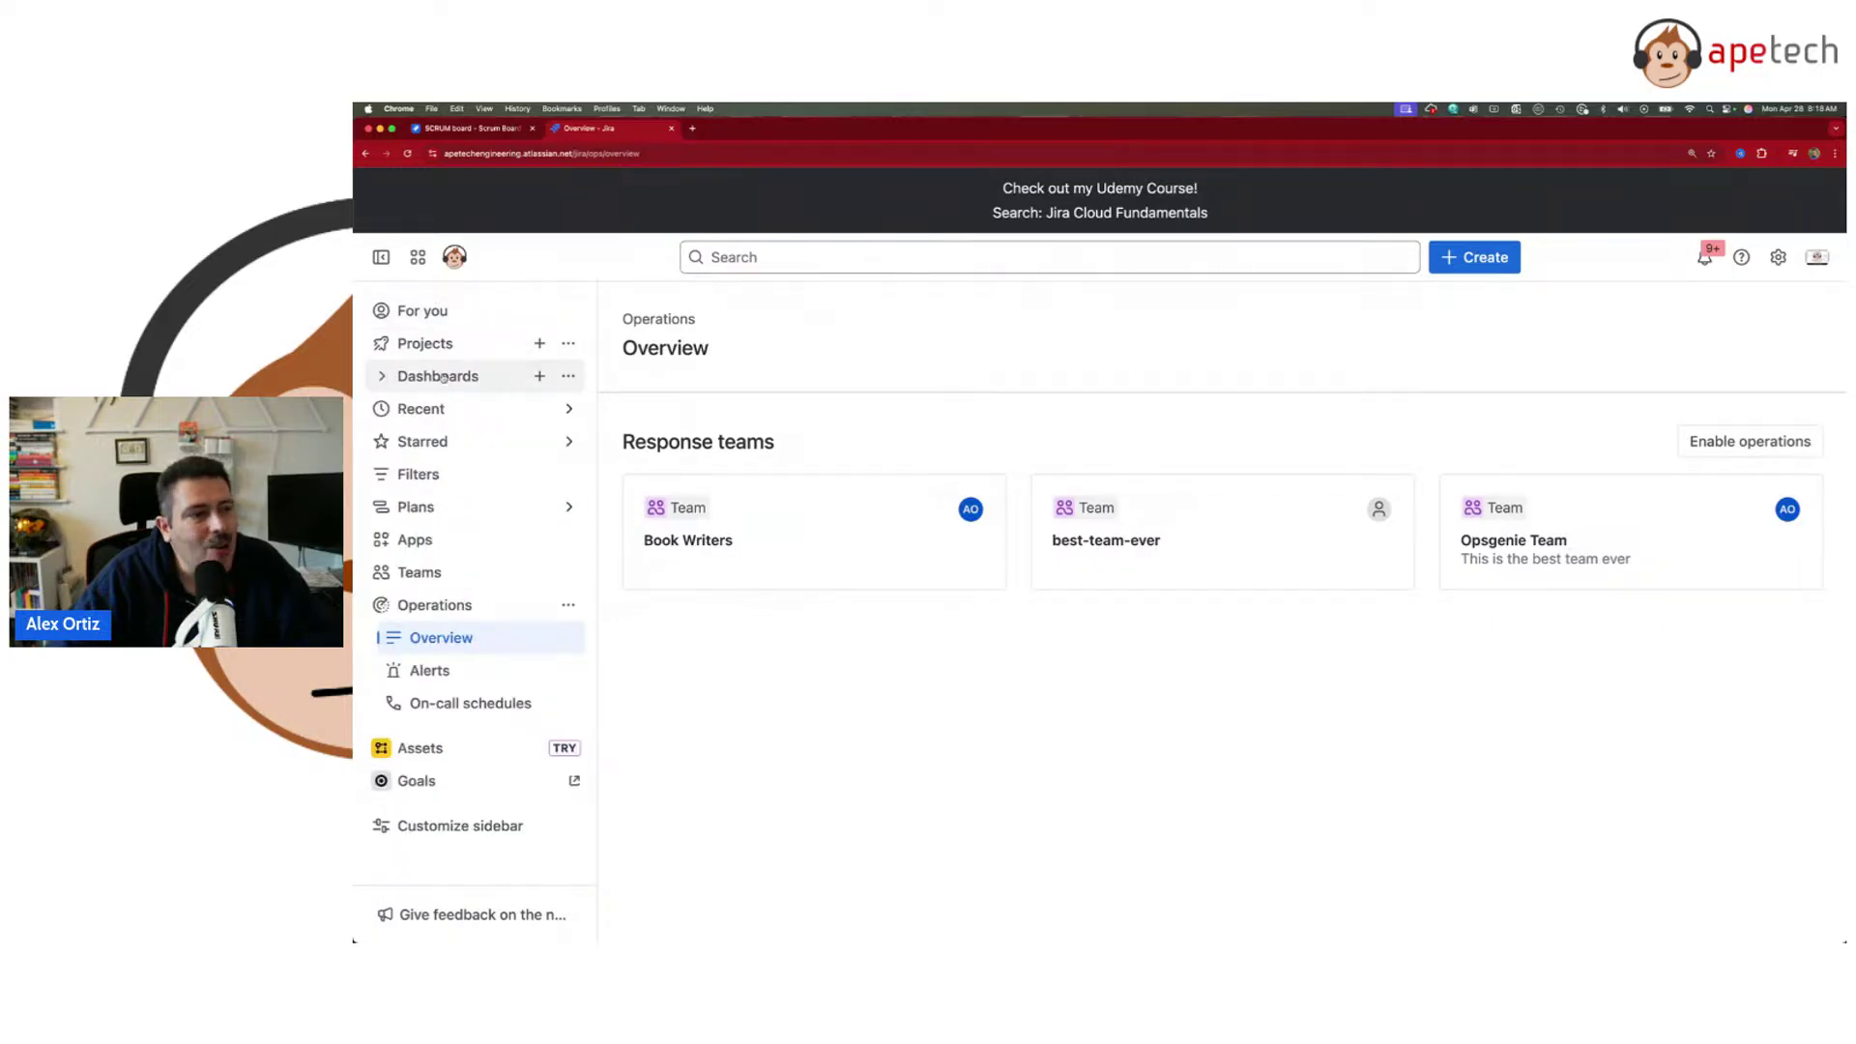
pyautogui.click(382, 346)
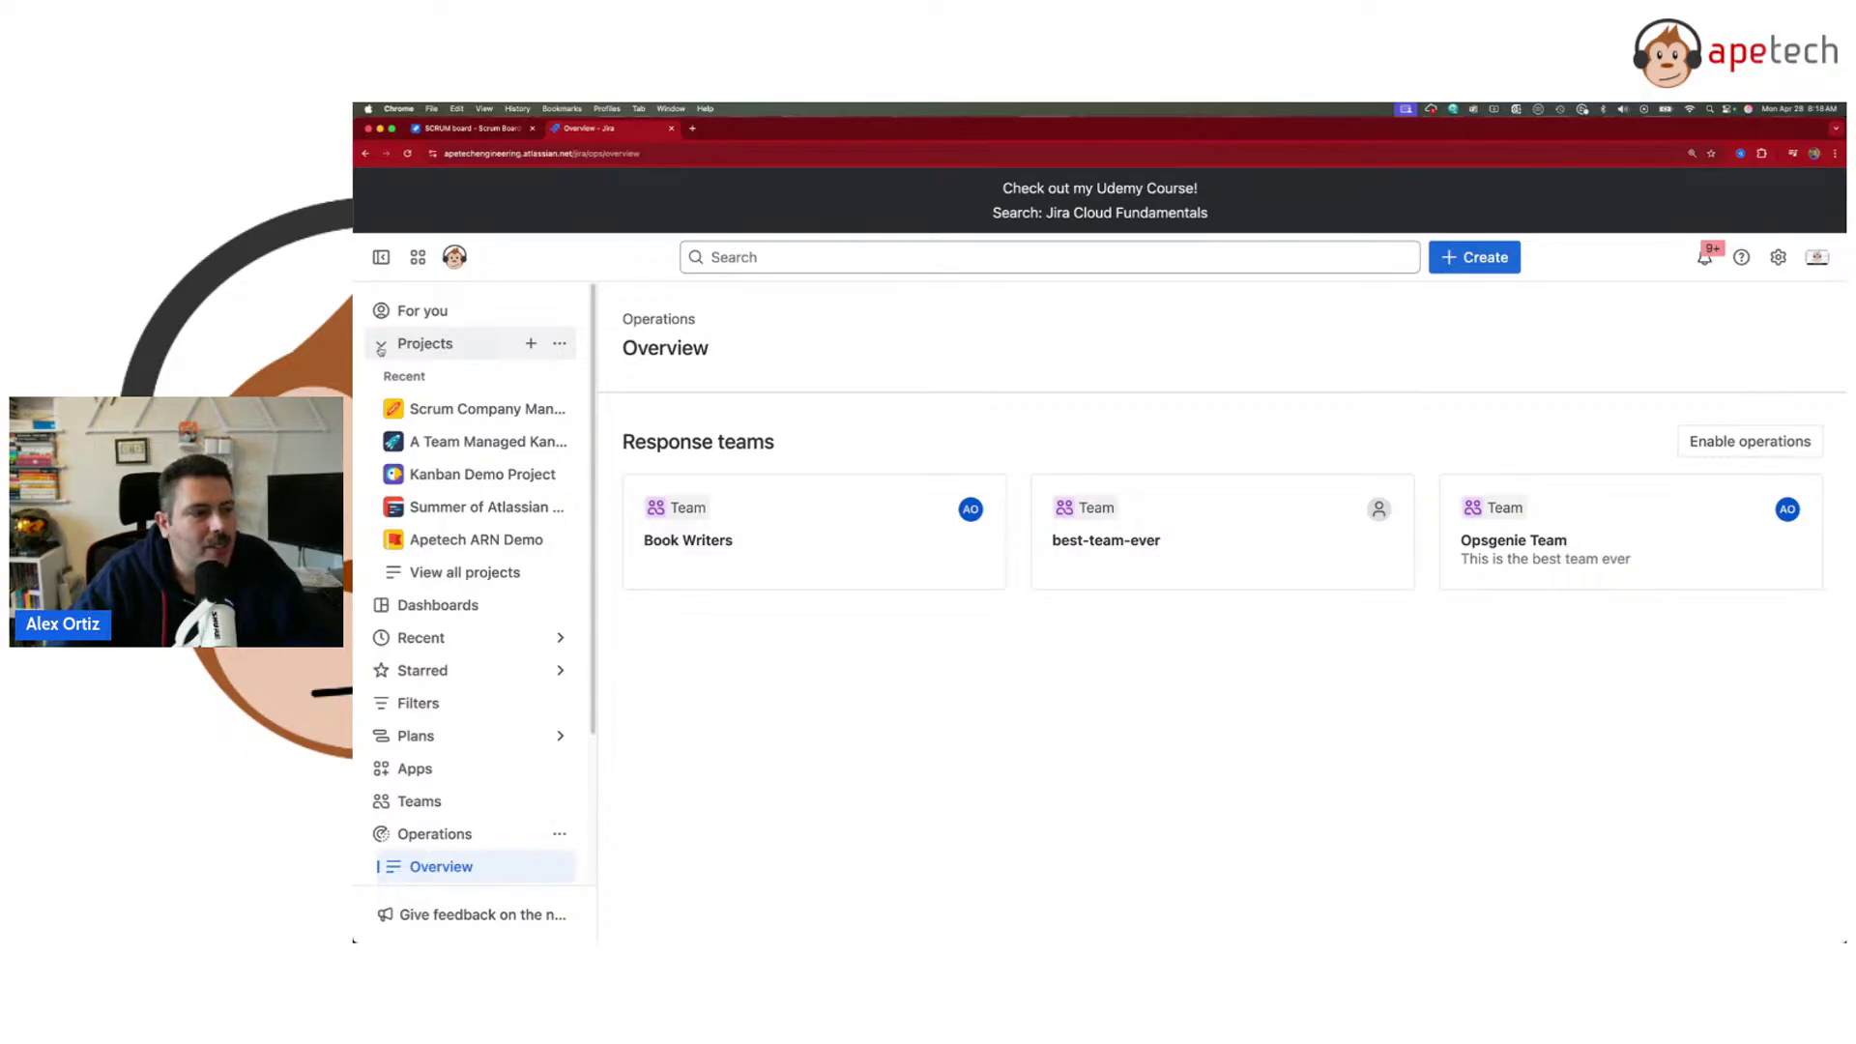
# - View all projects on the new site, and open the SCM board under Scrum Company Managed in the sidebar
pyautogui.click(455, 573)
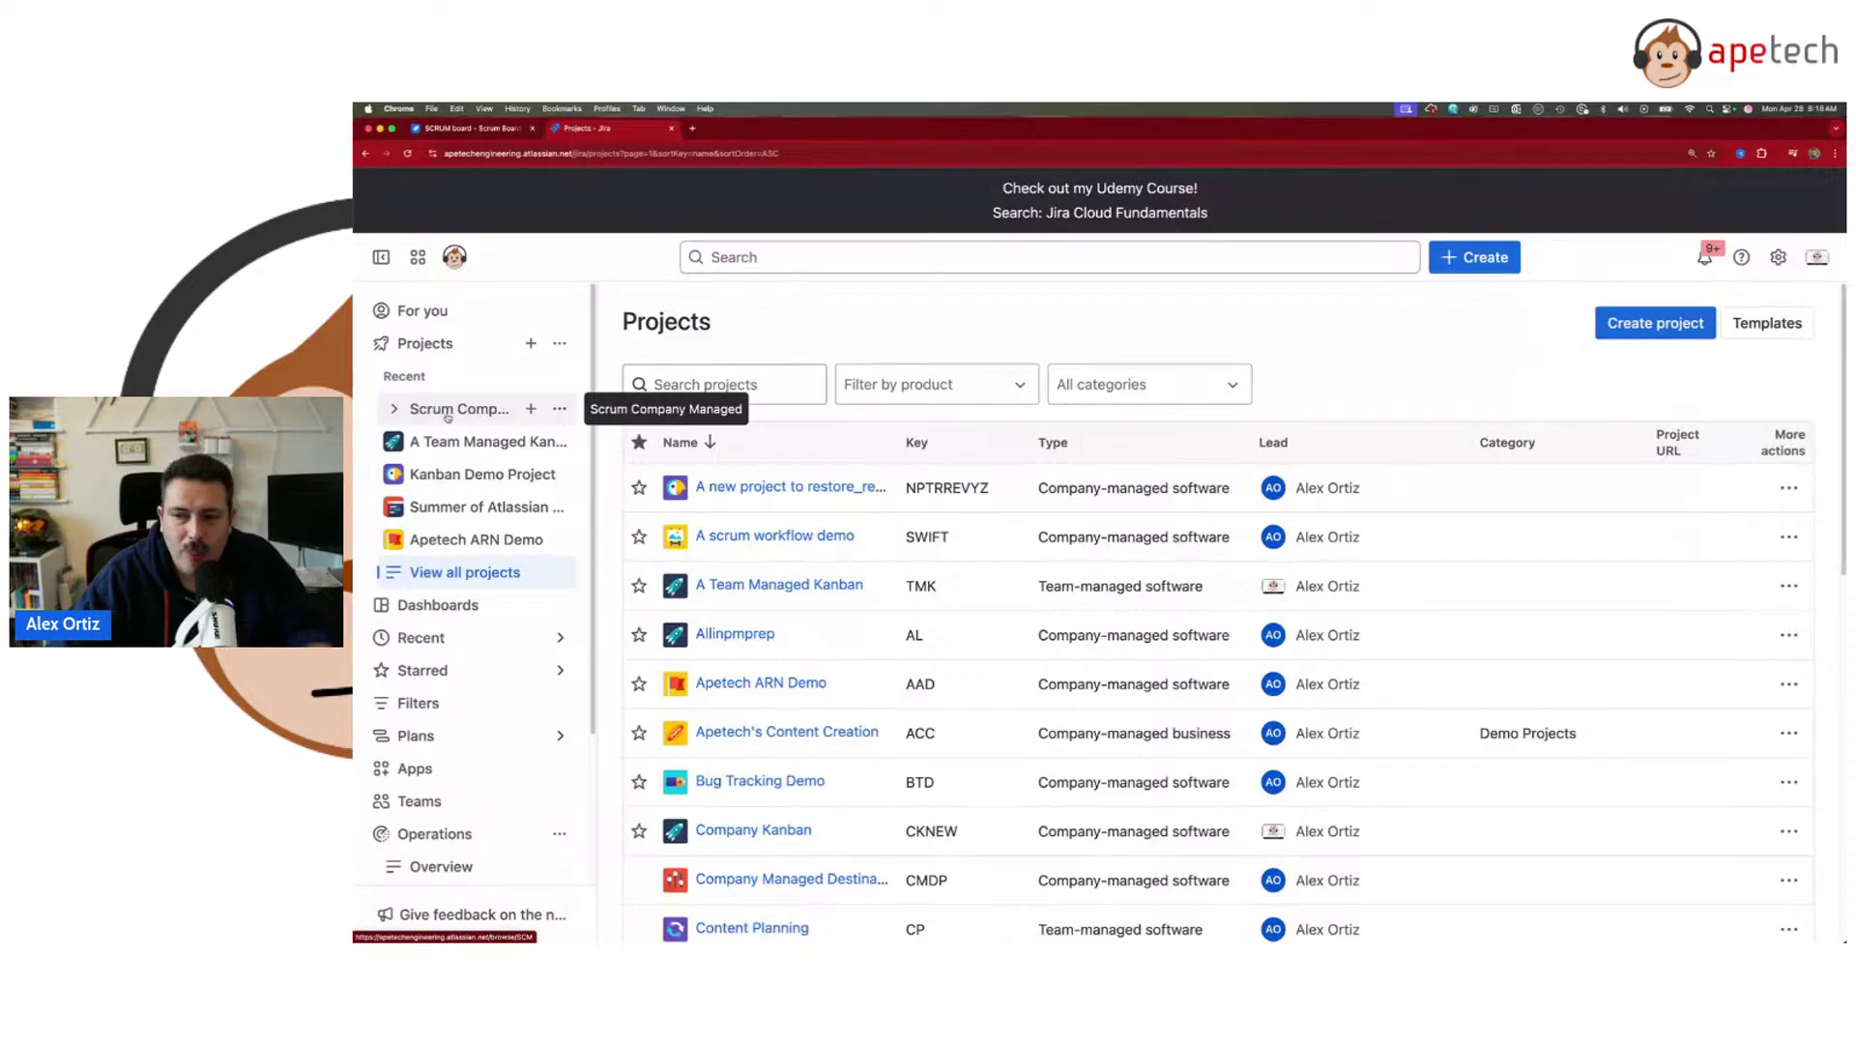
pyautogui.click(448, 414)
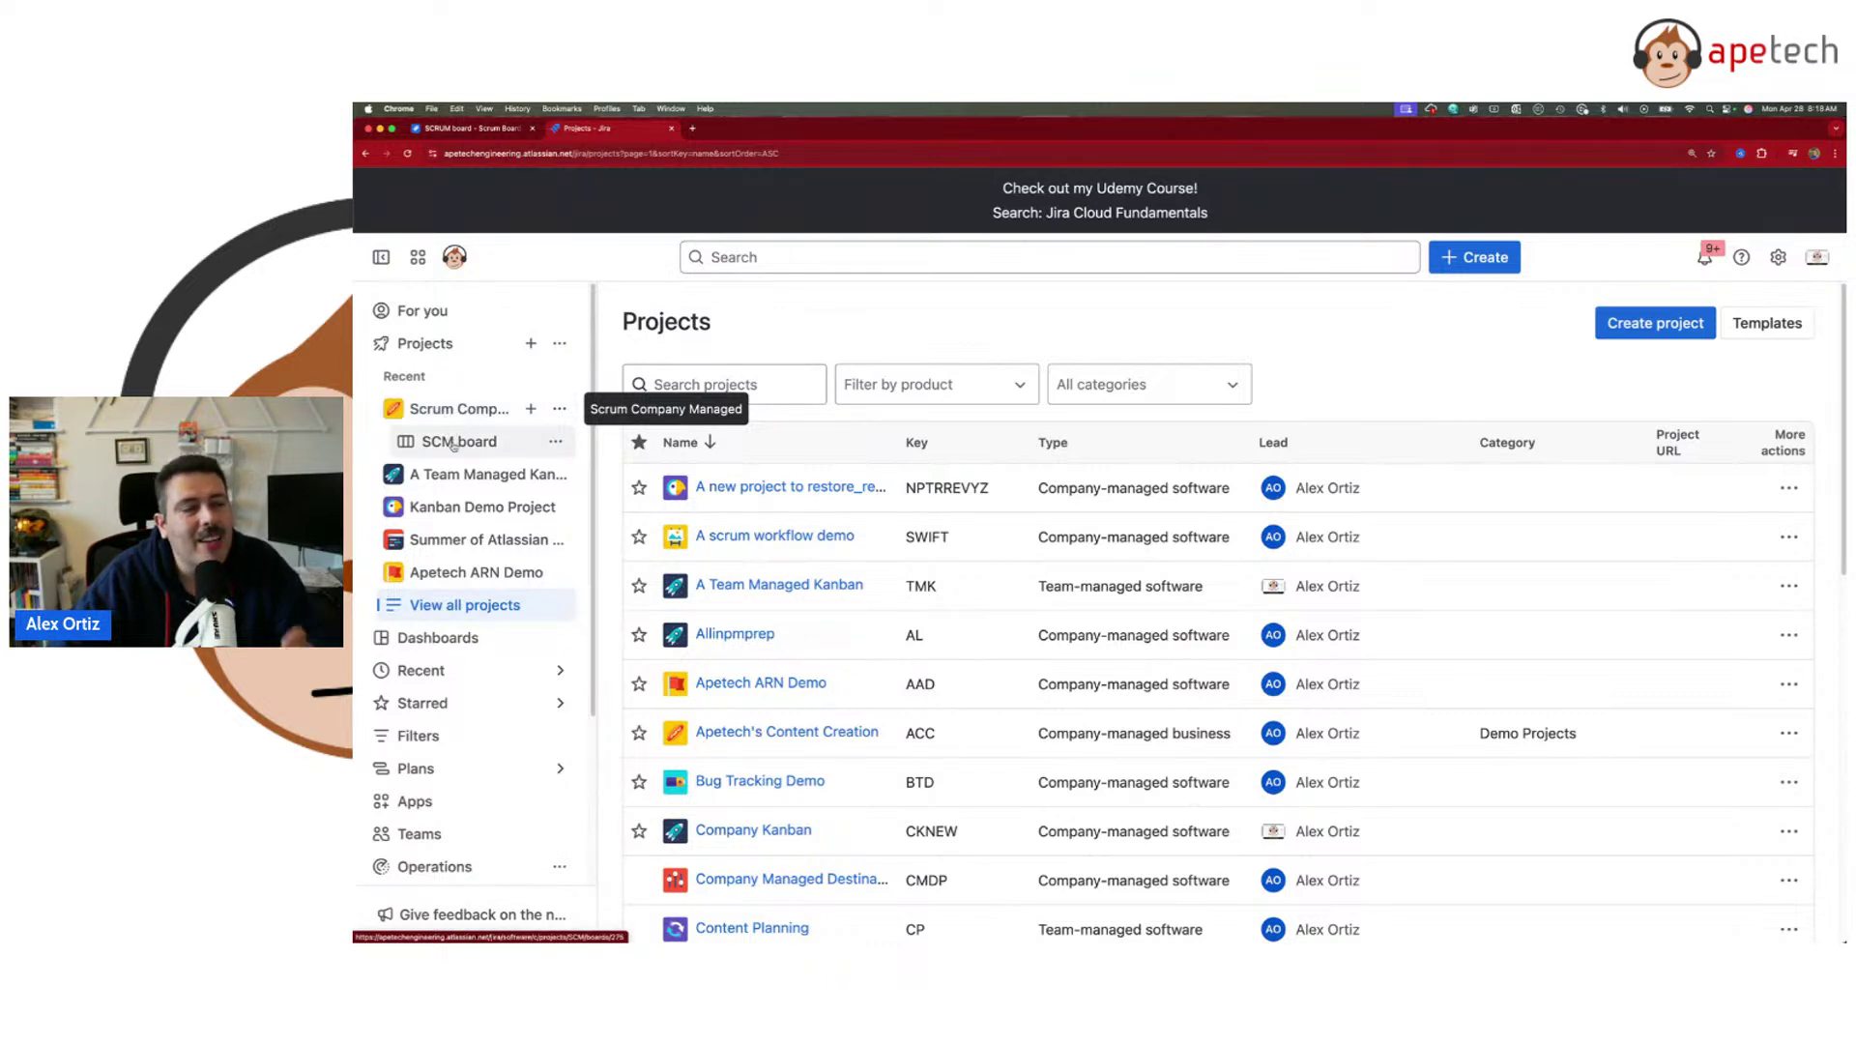
pyautogui.click(454, 442)
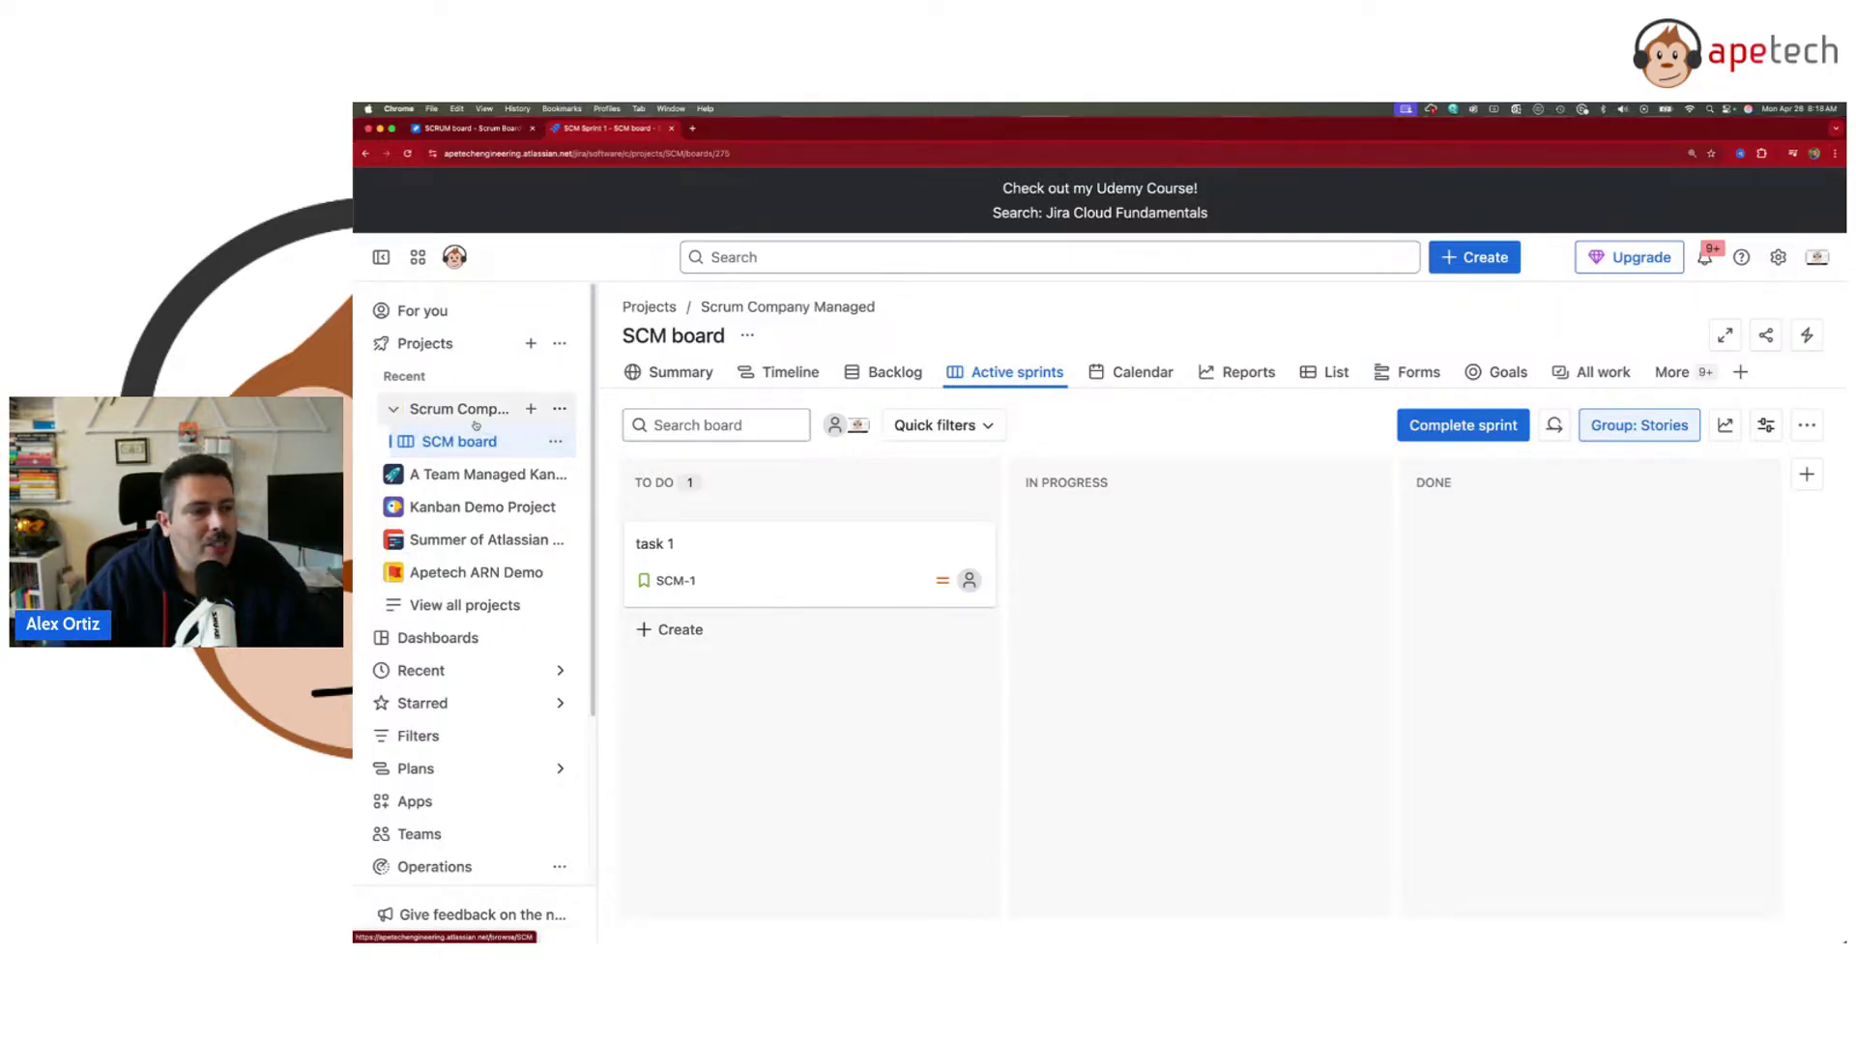
# - Open My Scrum Project from the old site's Projects menu for comparison, and return to the new site's SCM board
pyautogui.click(470, 129)
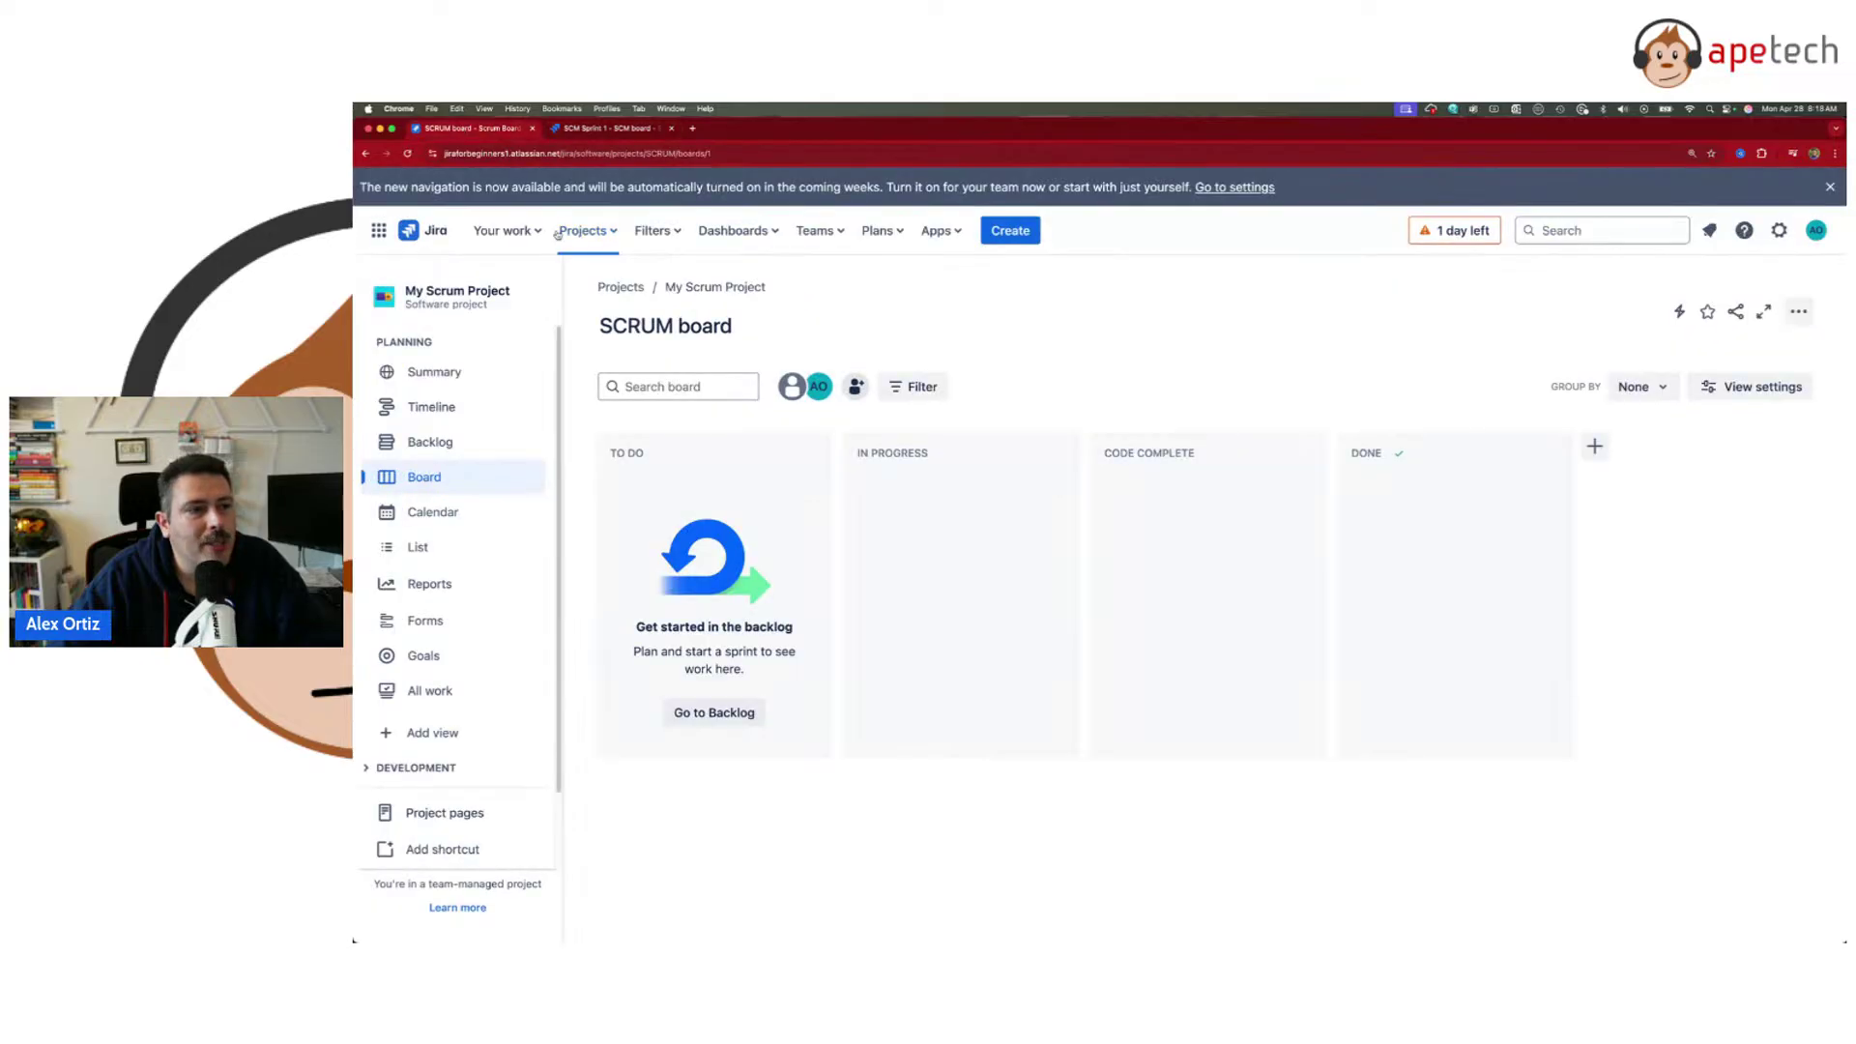
pyautogui.click(606, 232)
pyautogui.click(667, 314)
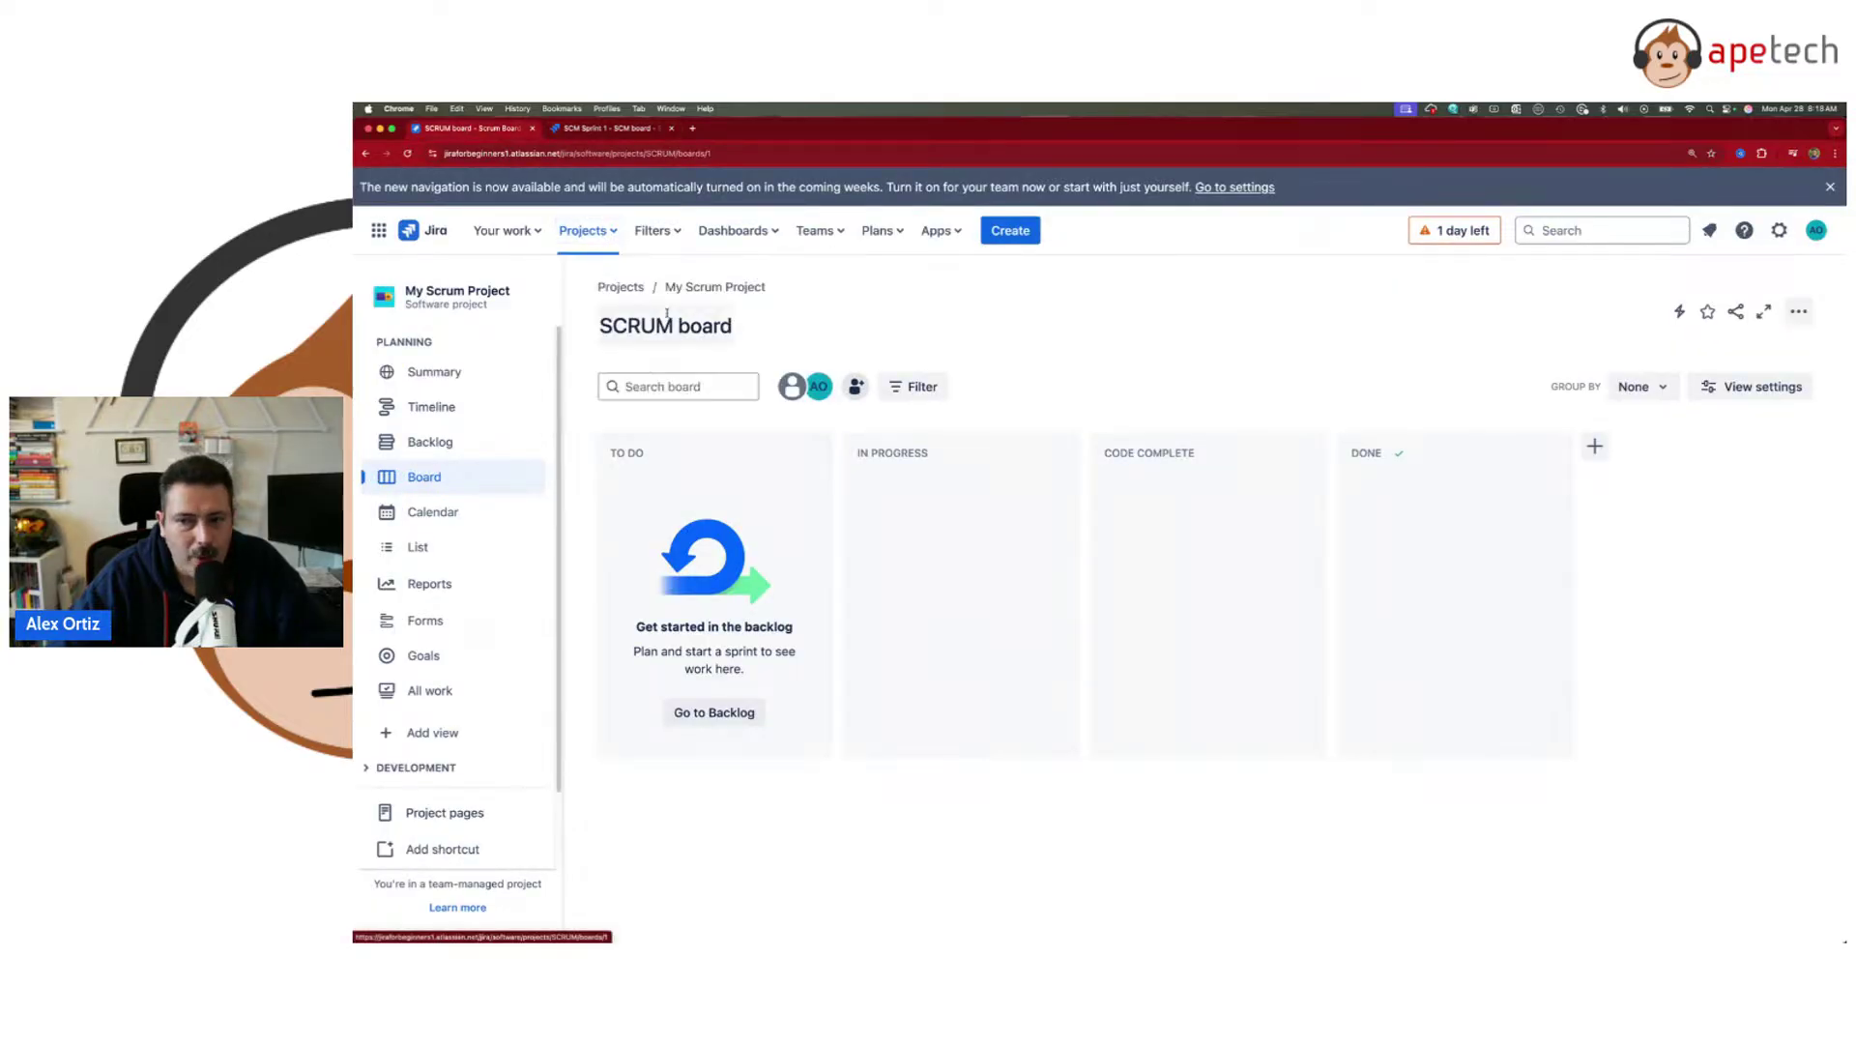
pyautogui.click(634, 135)
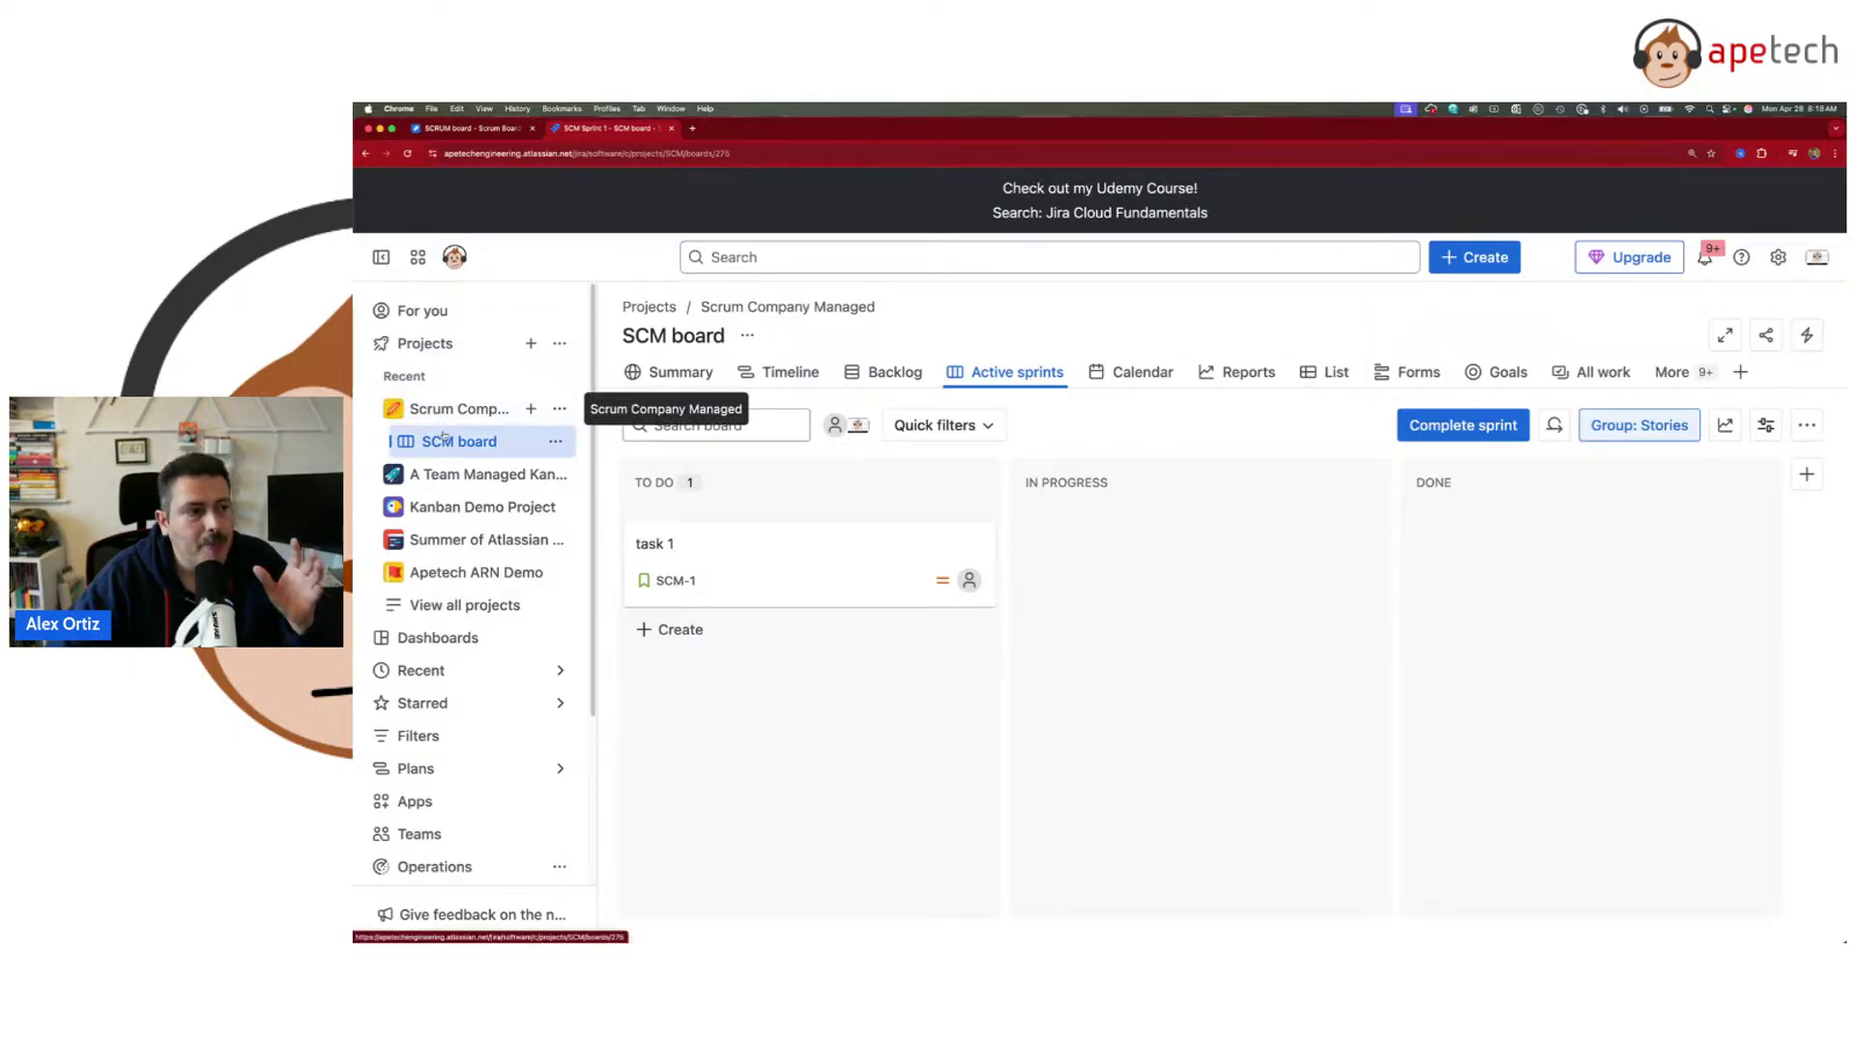
# - Expand and collapse Kanban Demo Project and Summer of Atlassian in the sidebar, and expand Apetech ARN Demo to see its boards
pyautogui.click(394, 509)
pyautogui.click(394, 508)
pyautogui.click(393, 544)
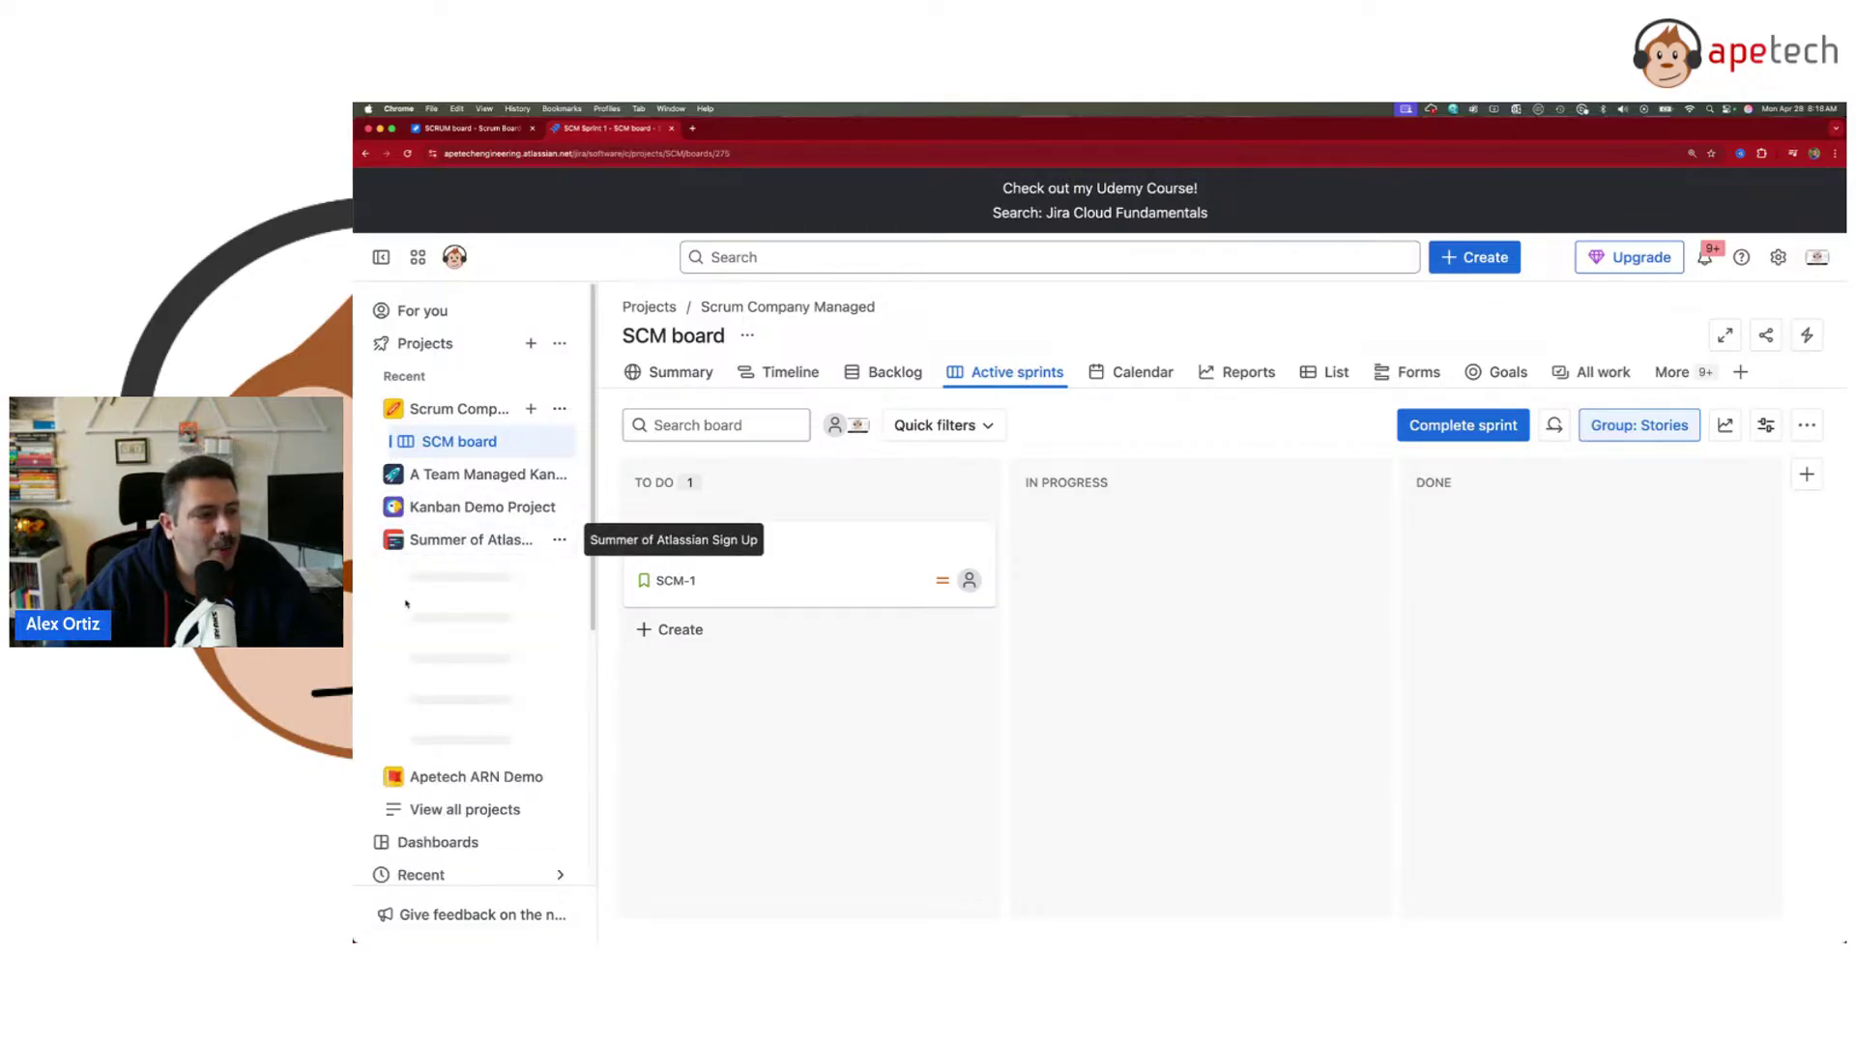
pyautogui.click(393, 539)
pyautogui.click(393, 572)
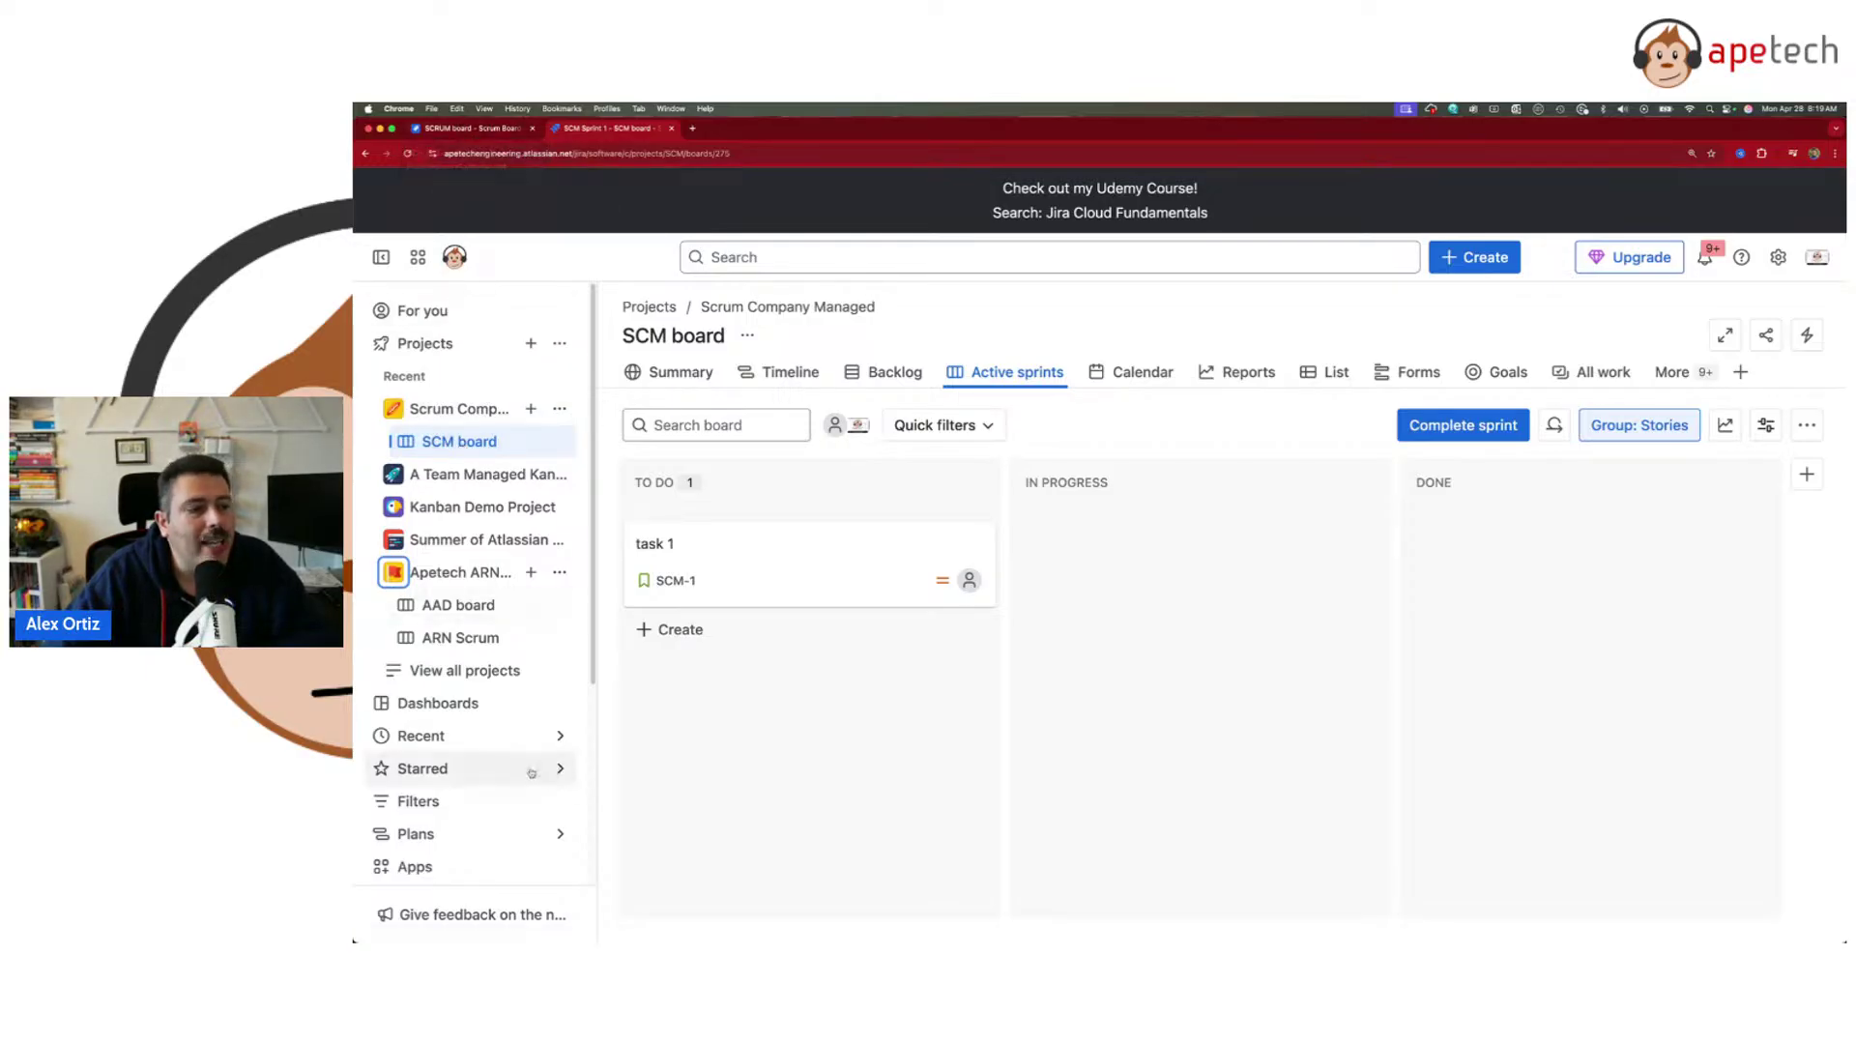
# - View all projects, open A scrum workflow demo, and dismiss the tip about organizing work items into groups
pyautogui.click(426, 682)
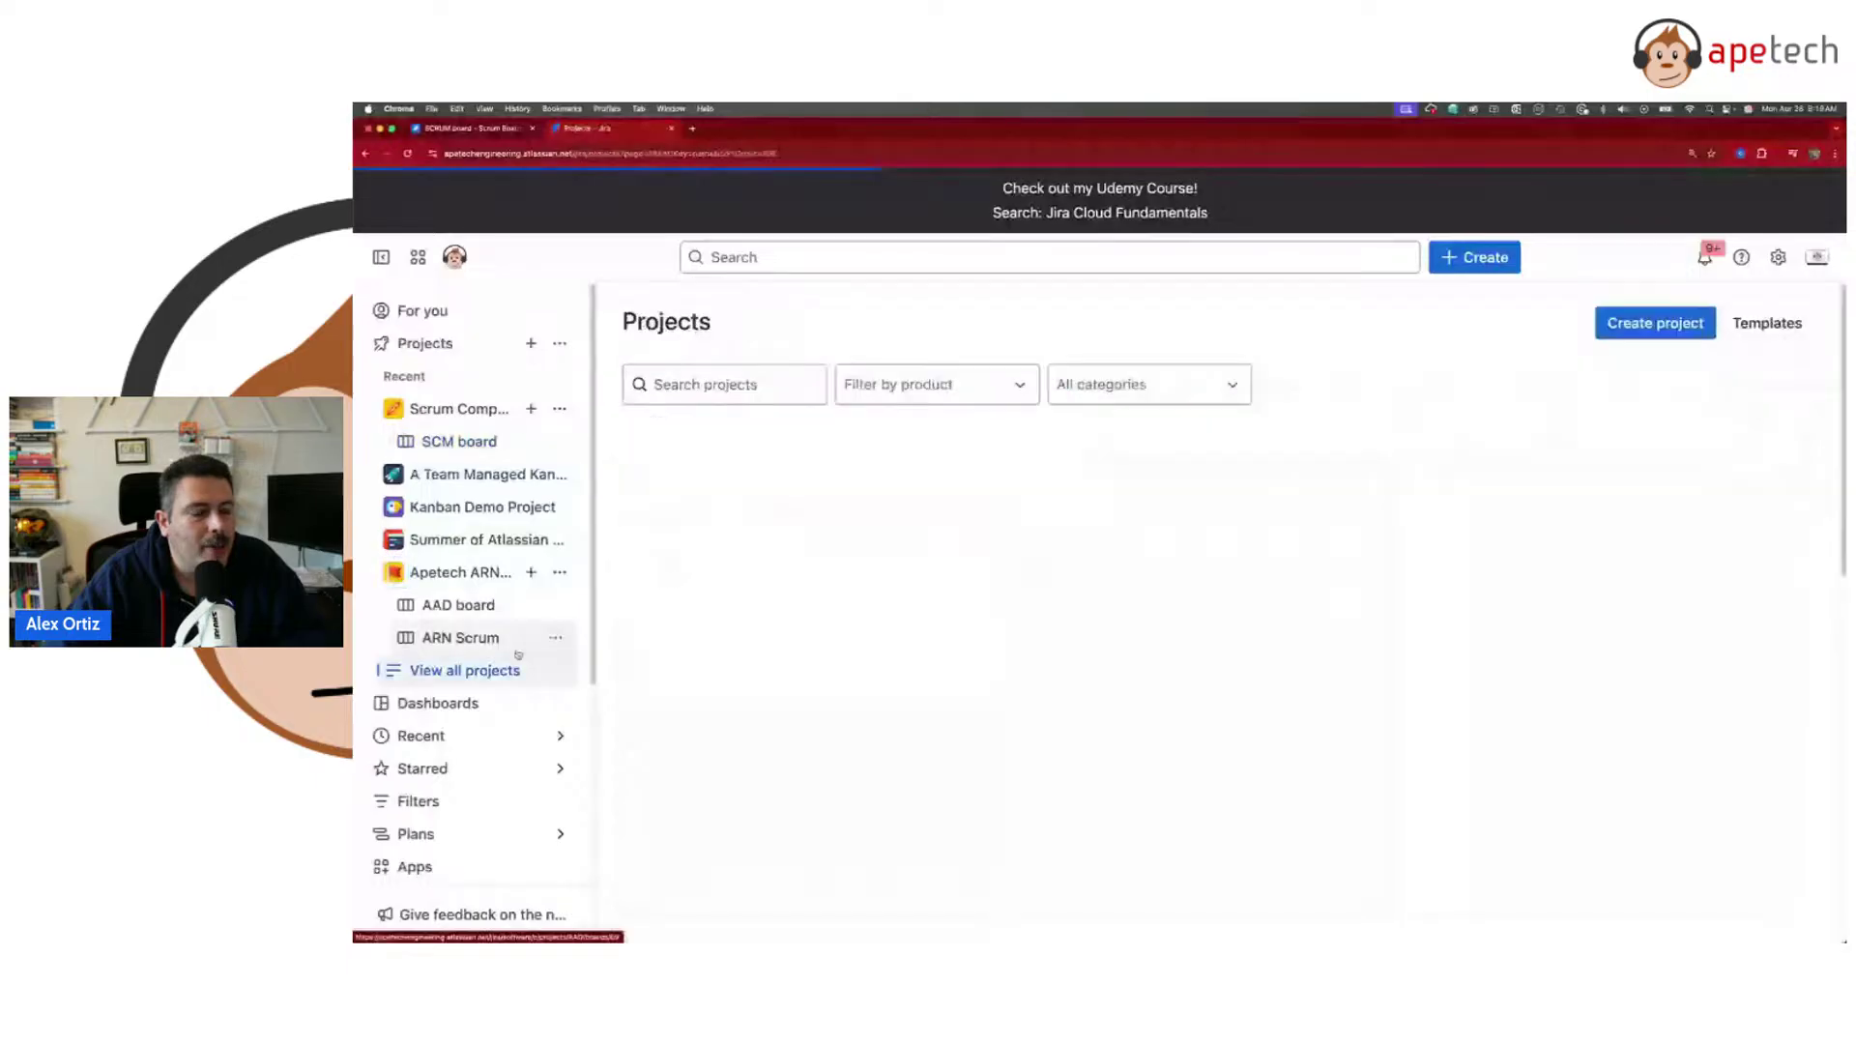
pyautogui.click(773, 534)
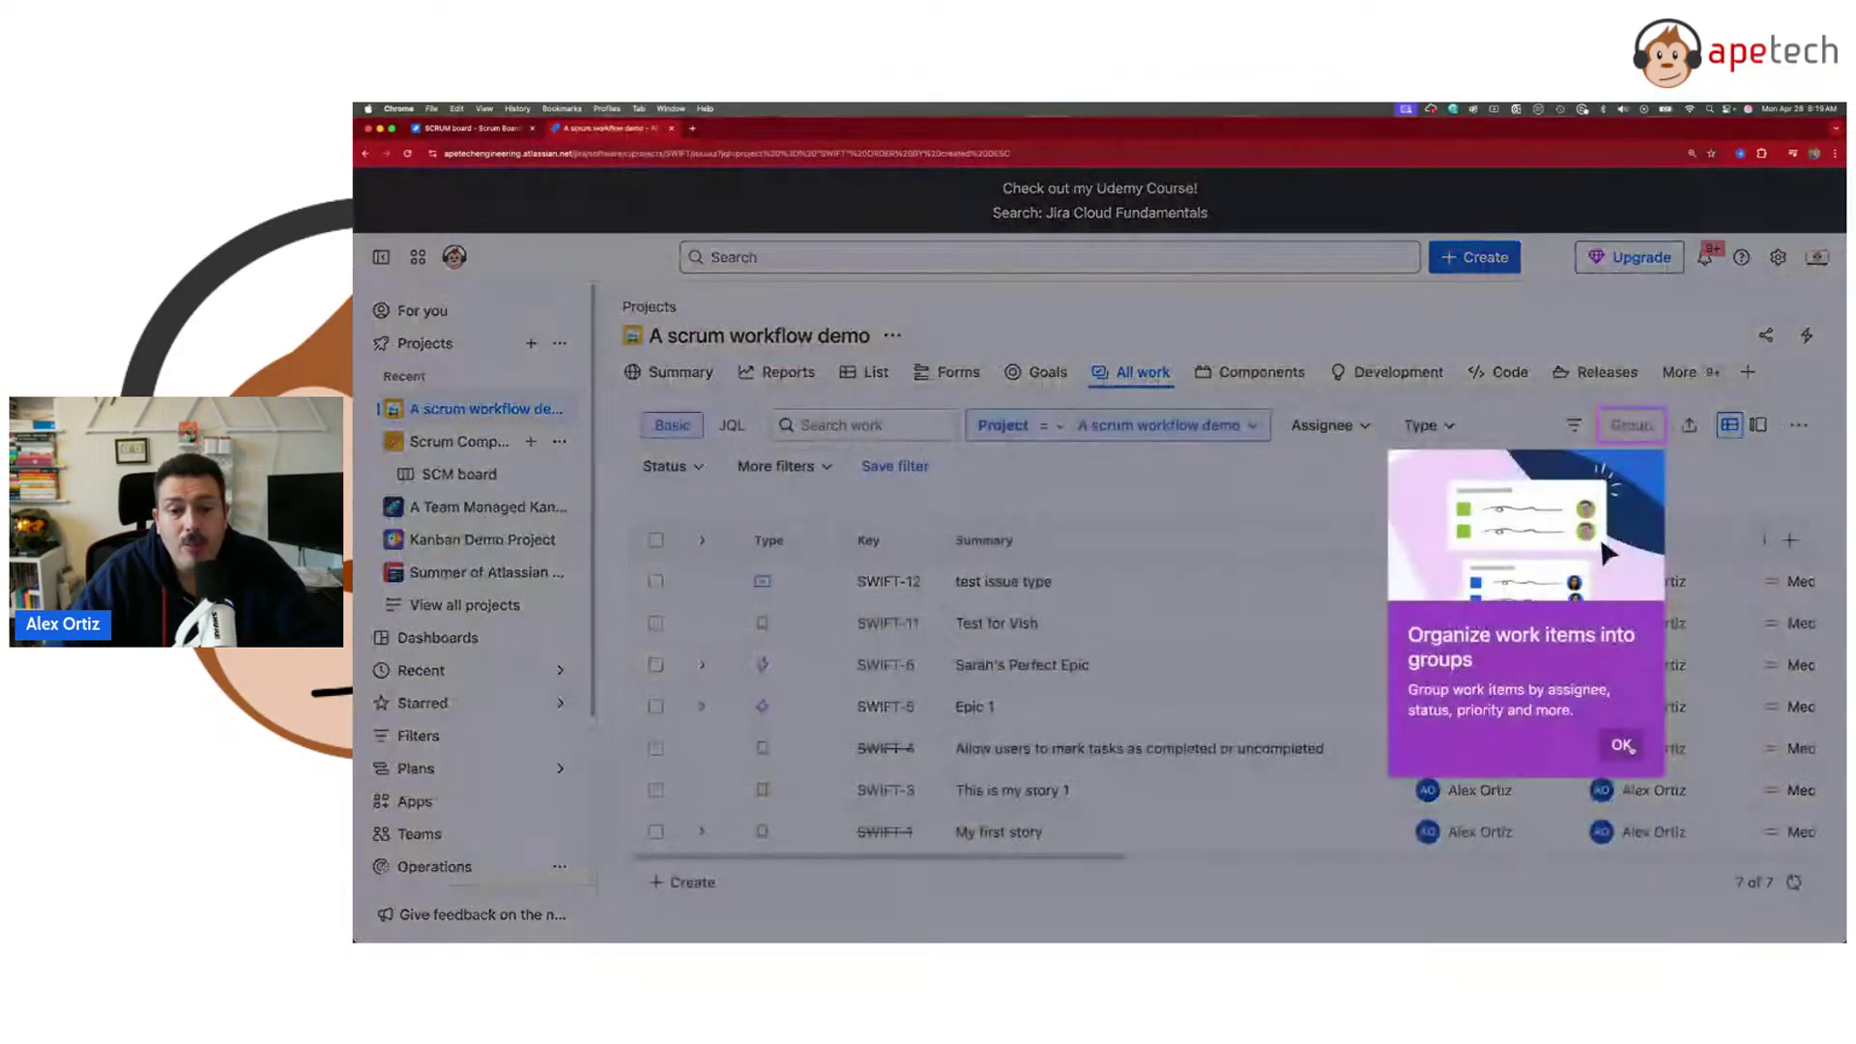
pyautogui.click(1629, 748)
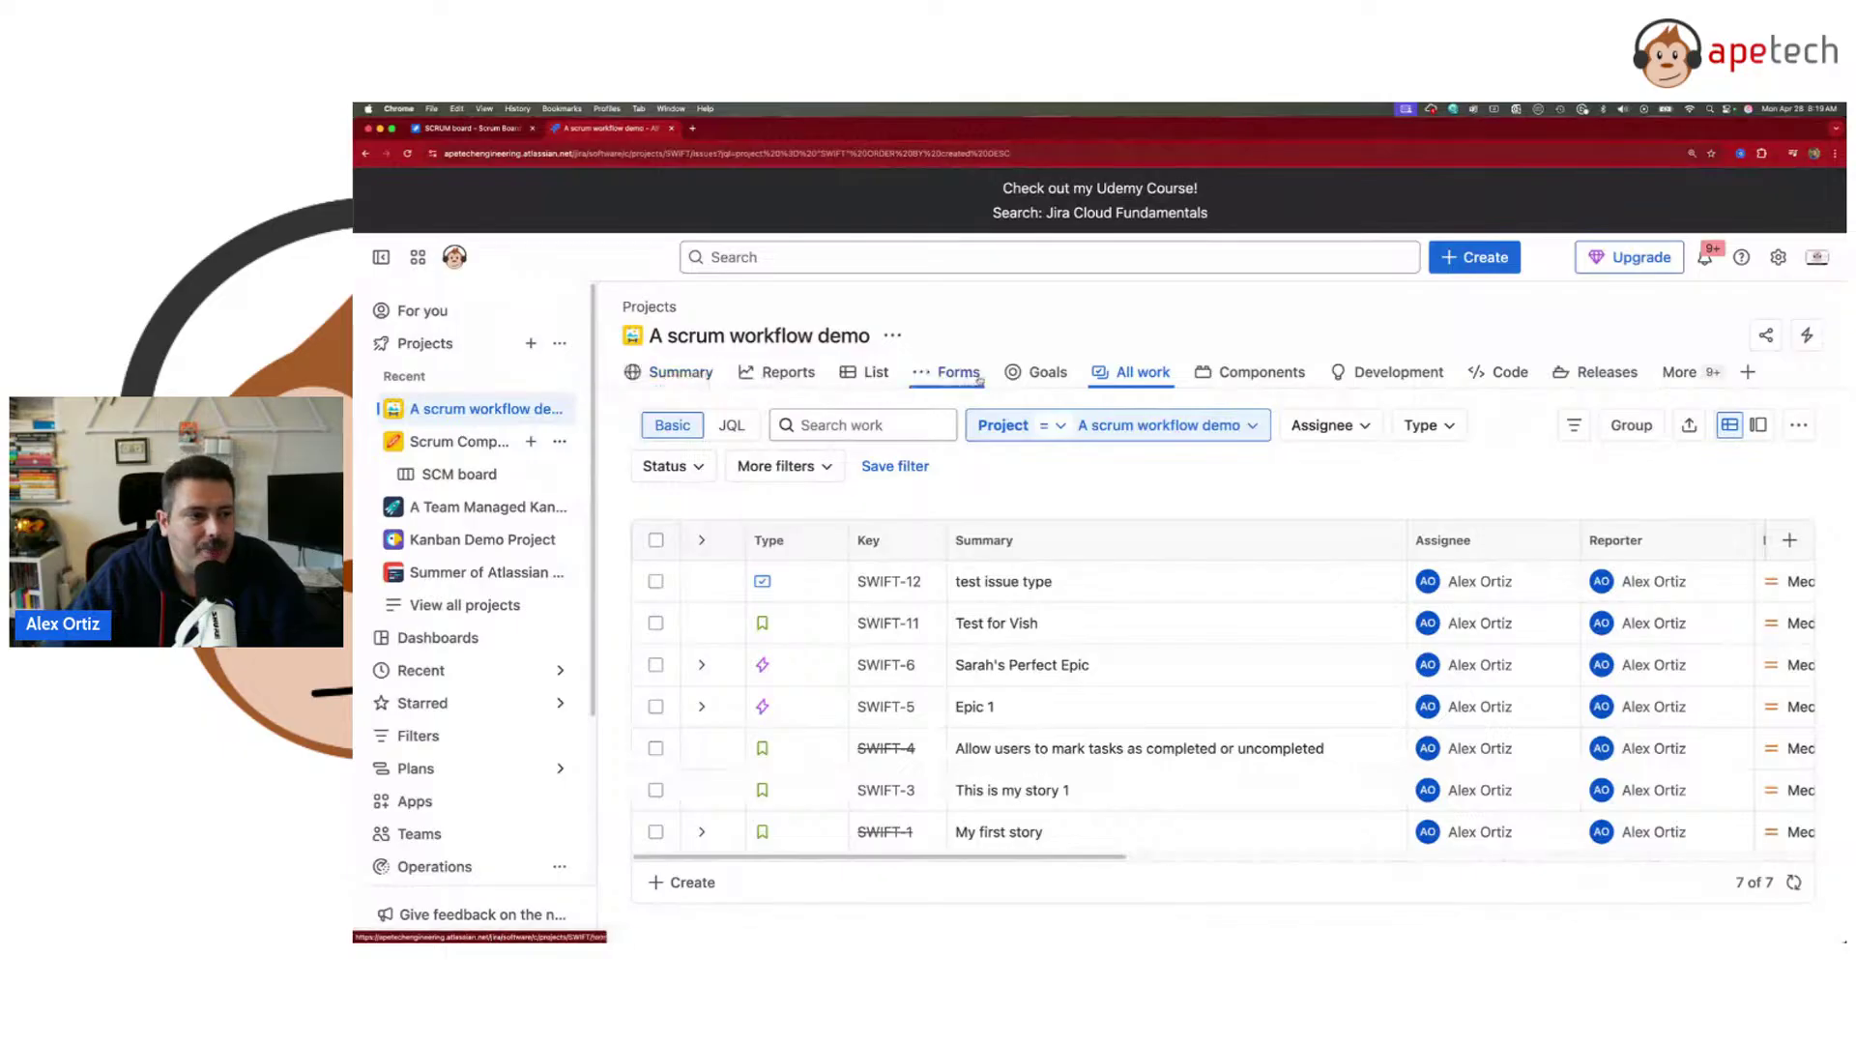
# - Open the project's Summary view and examine its Feature progress section, including the wording about features and epics
pyautogui.click(688, 375)
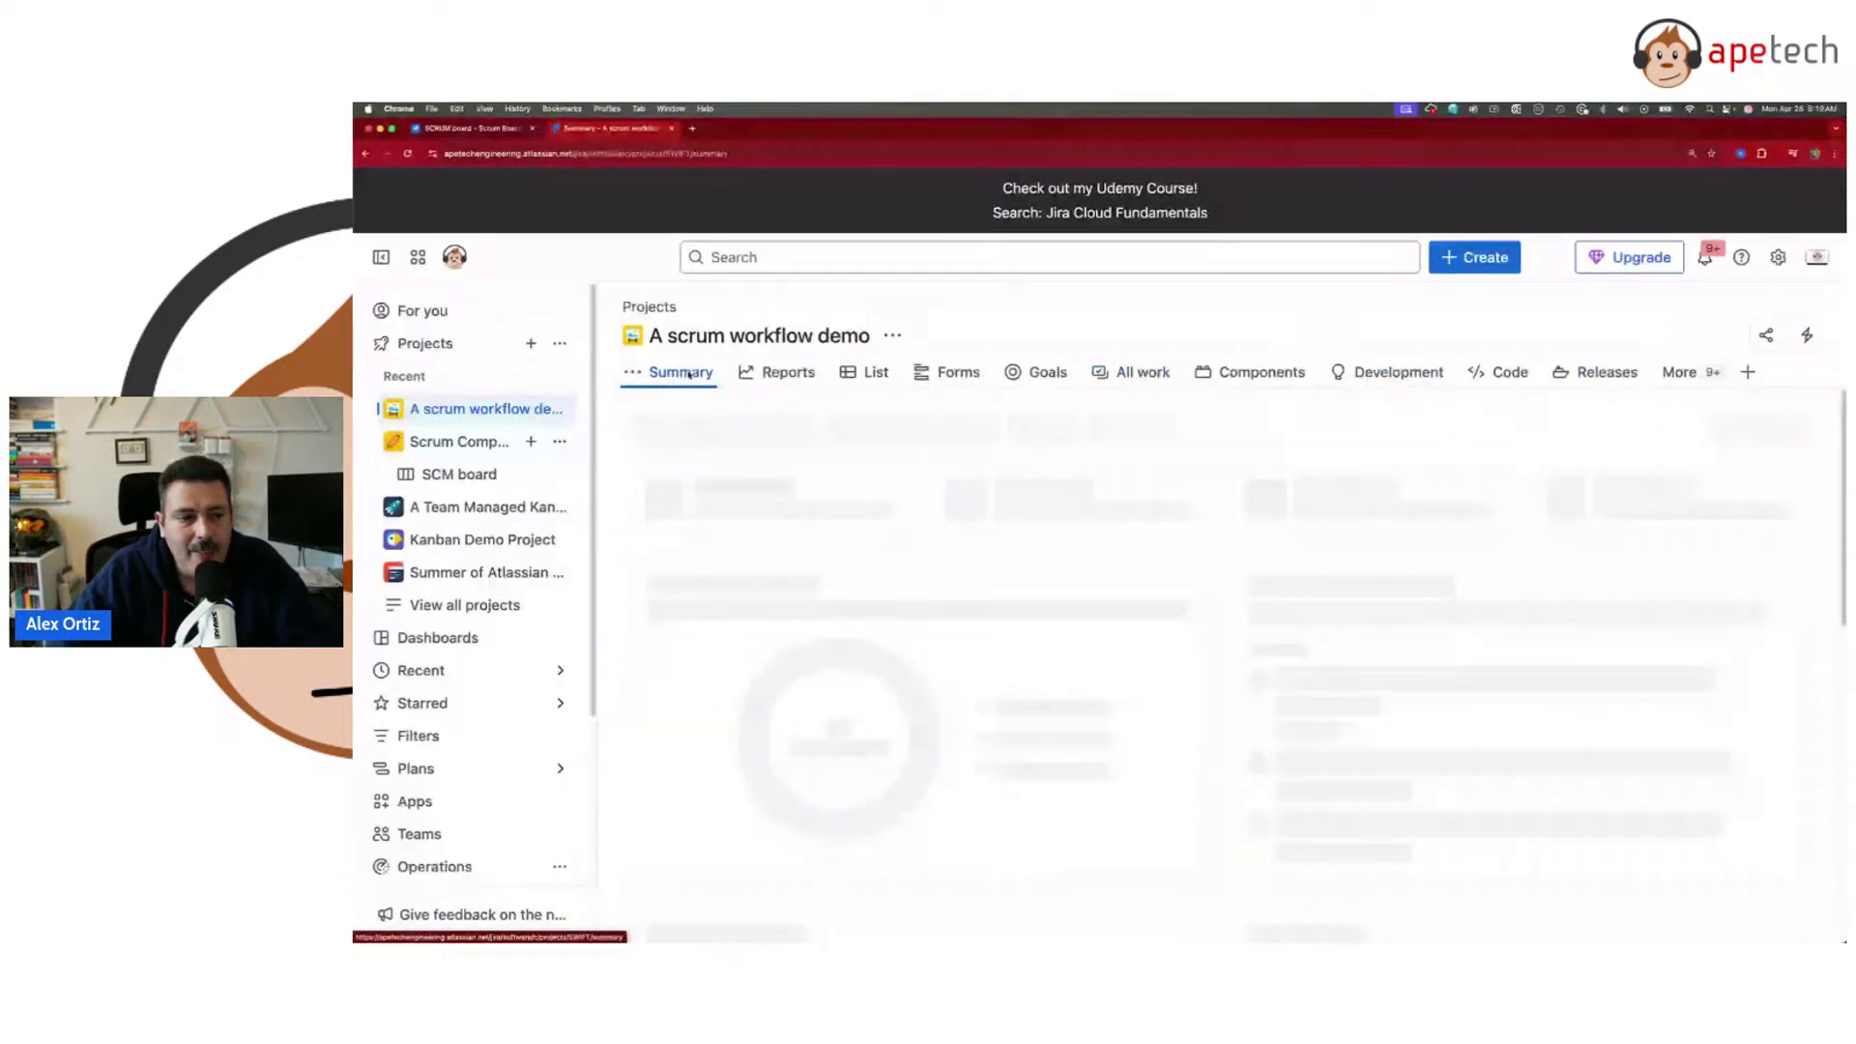
pyautogui.scroll(-3, 1129, 589)
pyautogui.scroll(-9, 1129, 589)
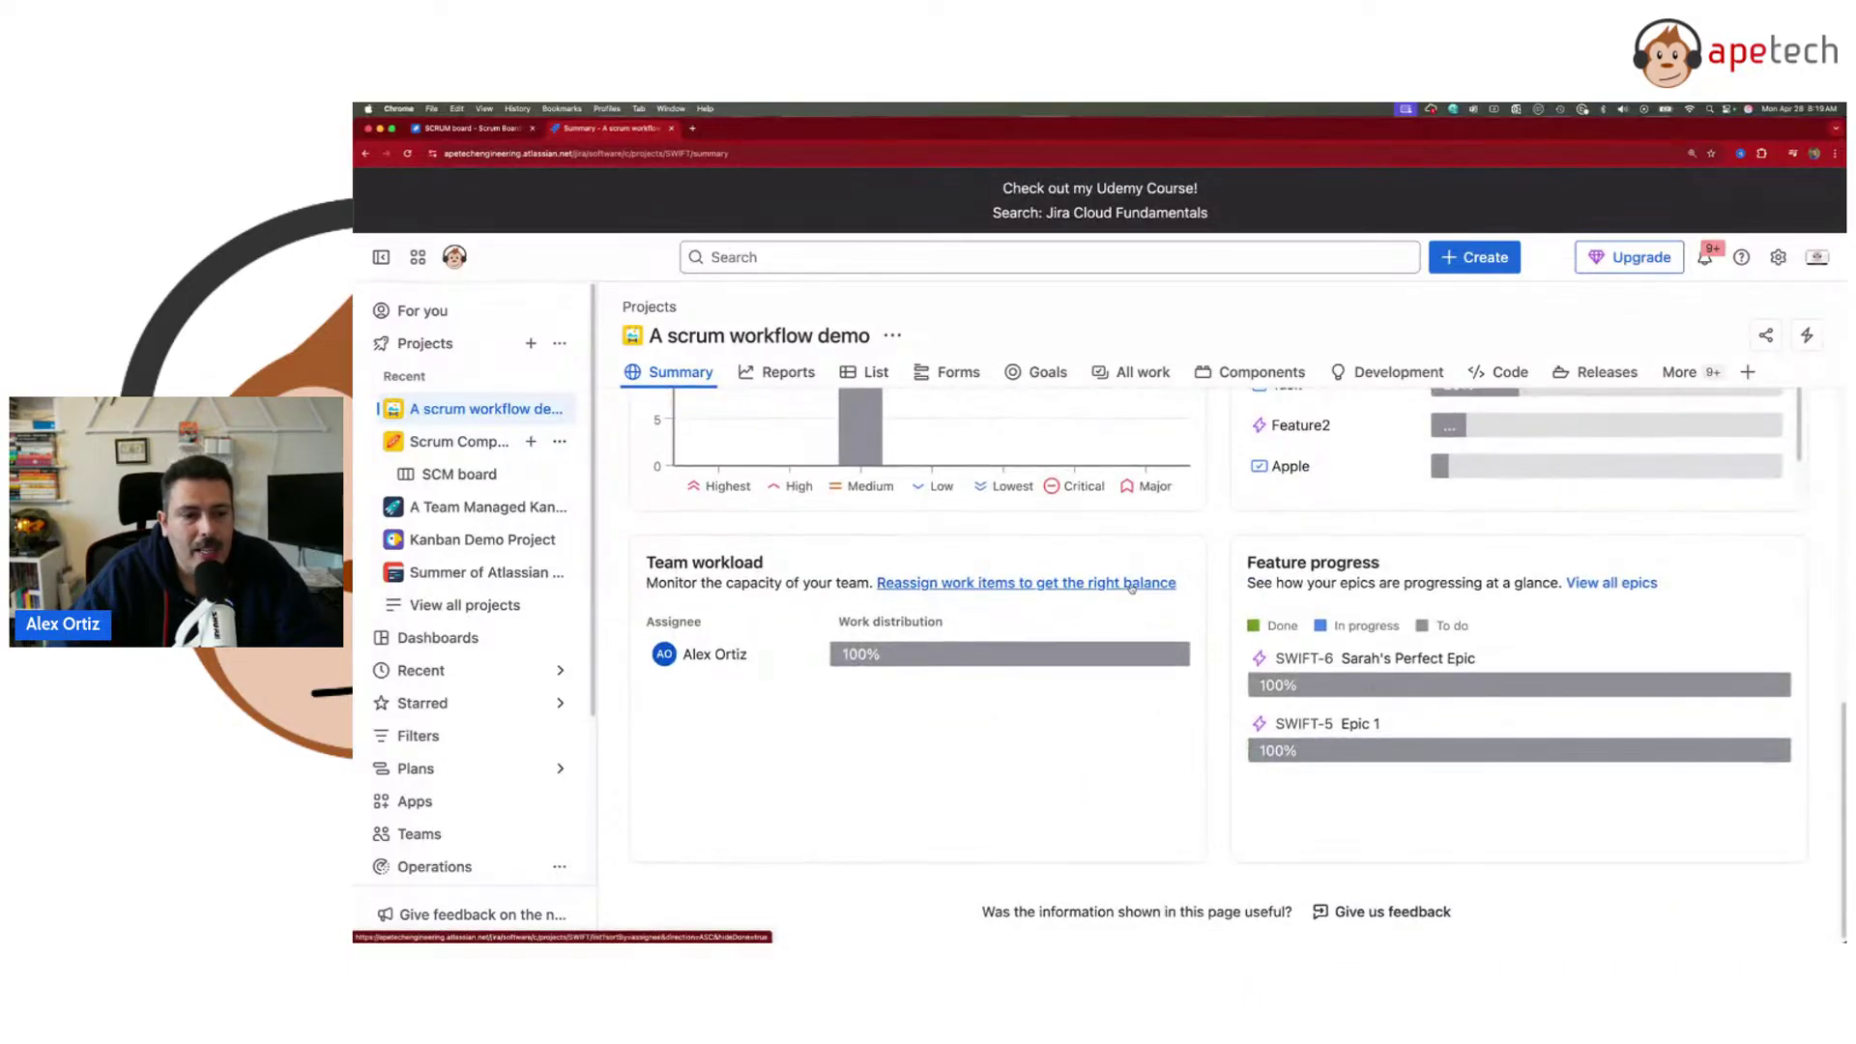
pyautogui.moveTo(1239, 563); pyautogui.dragTo(1413, 571)
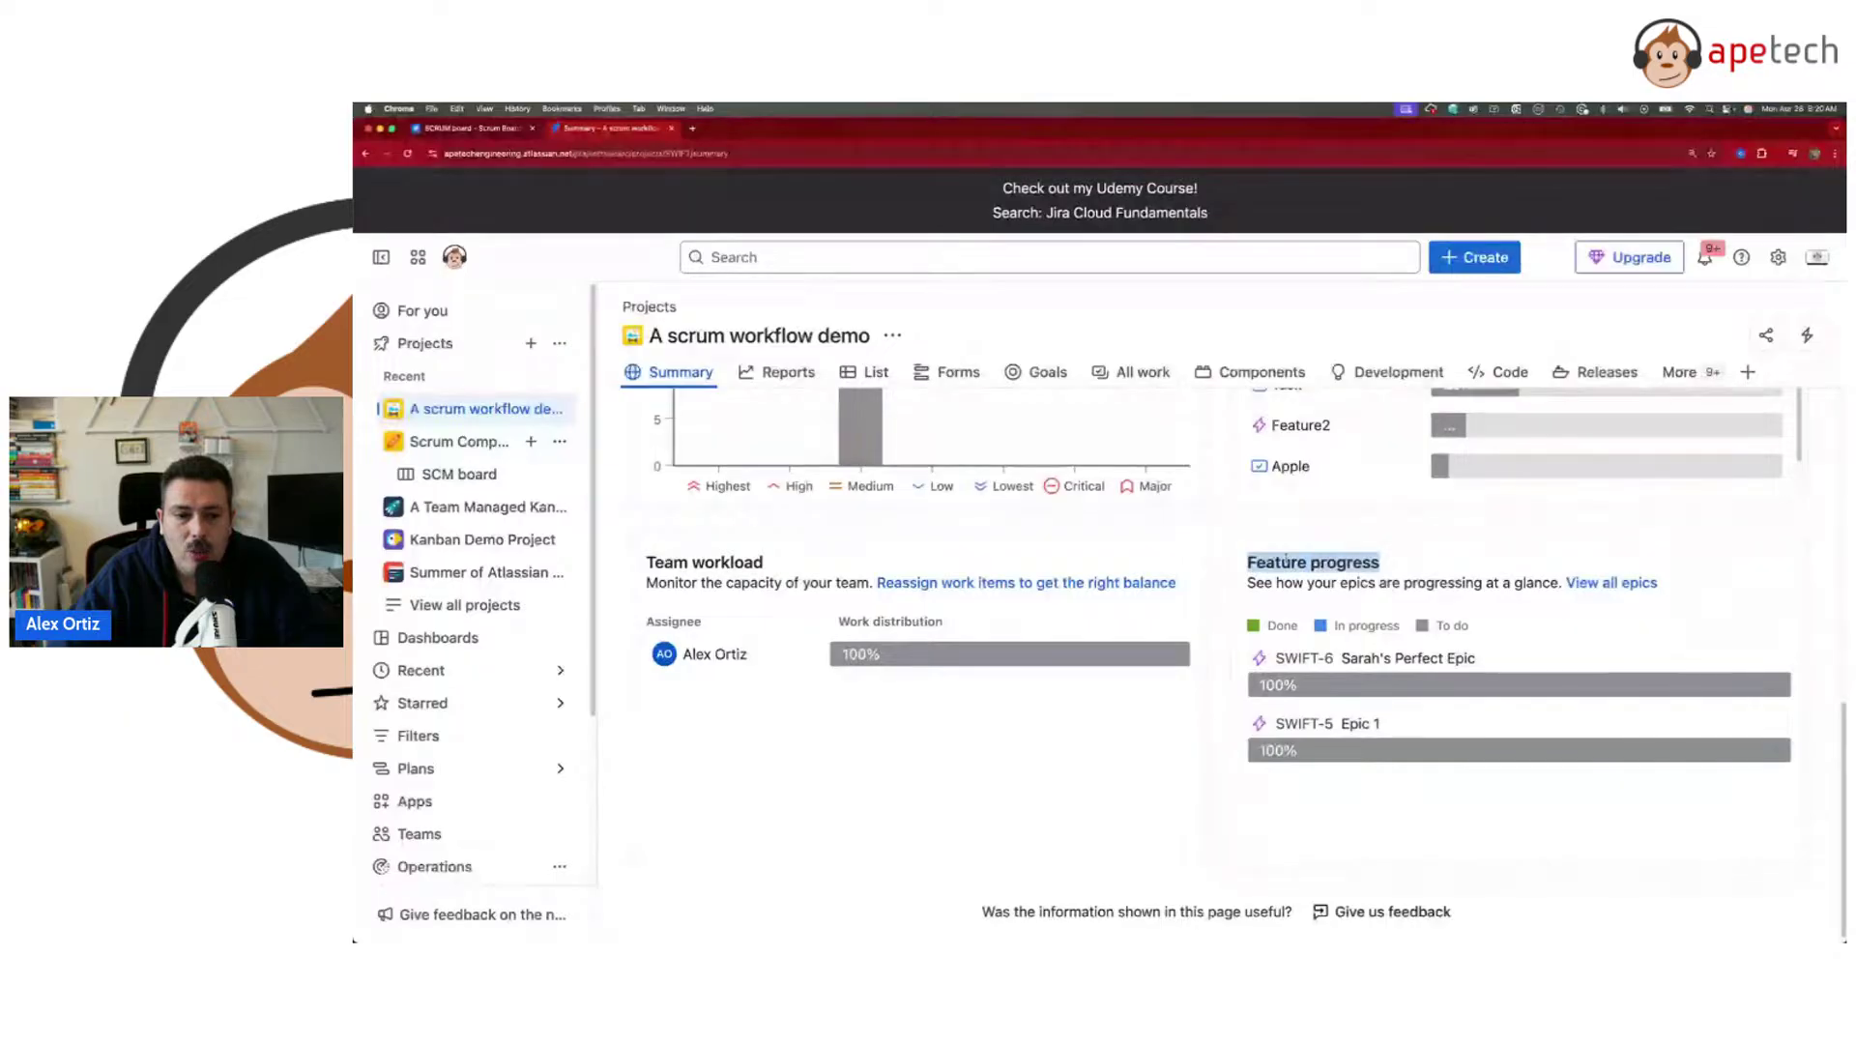
pyautogui.click(1247, 568)
pyautogui.moveTo(1247, 568); pyautogui.dragTo(1306, 561)
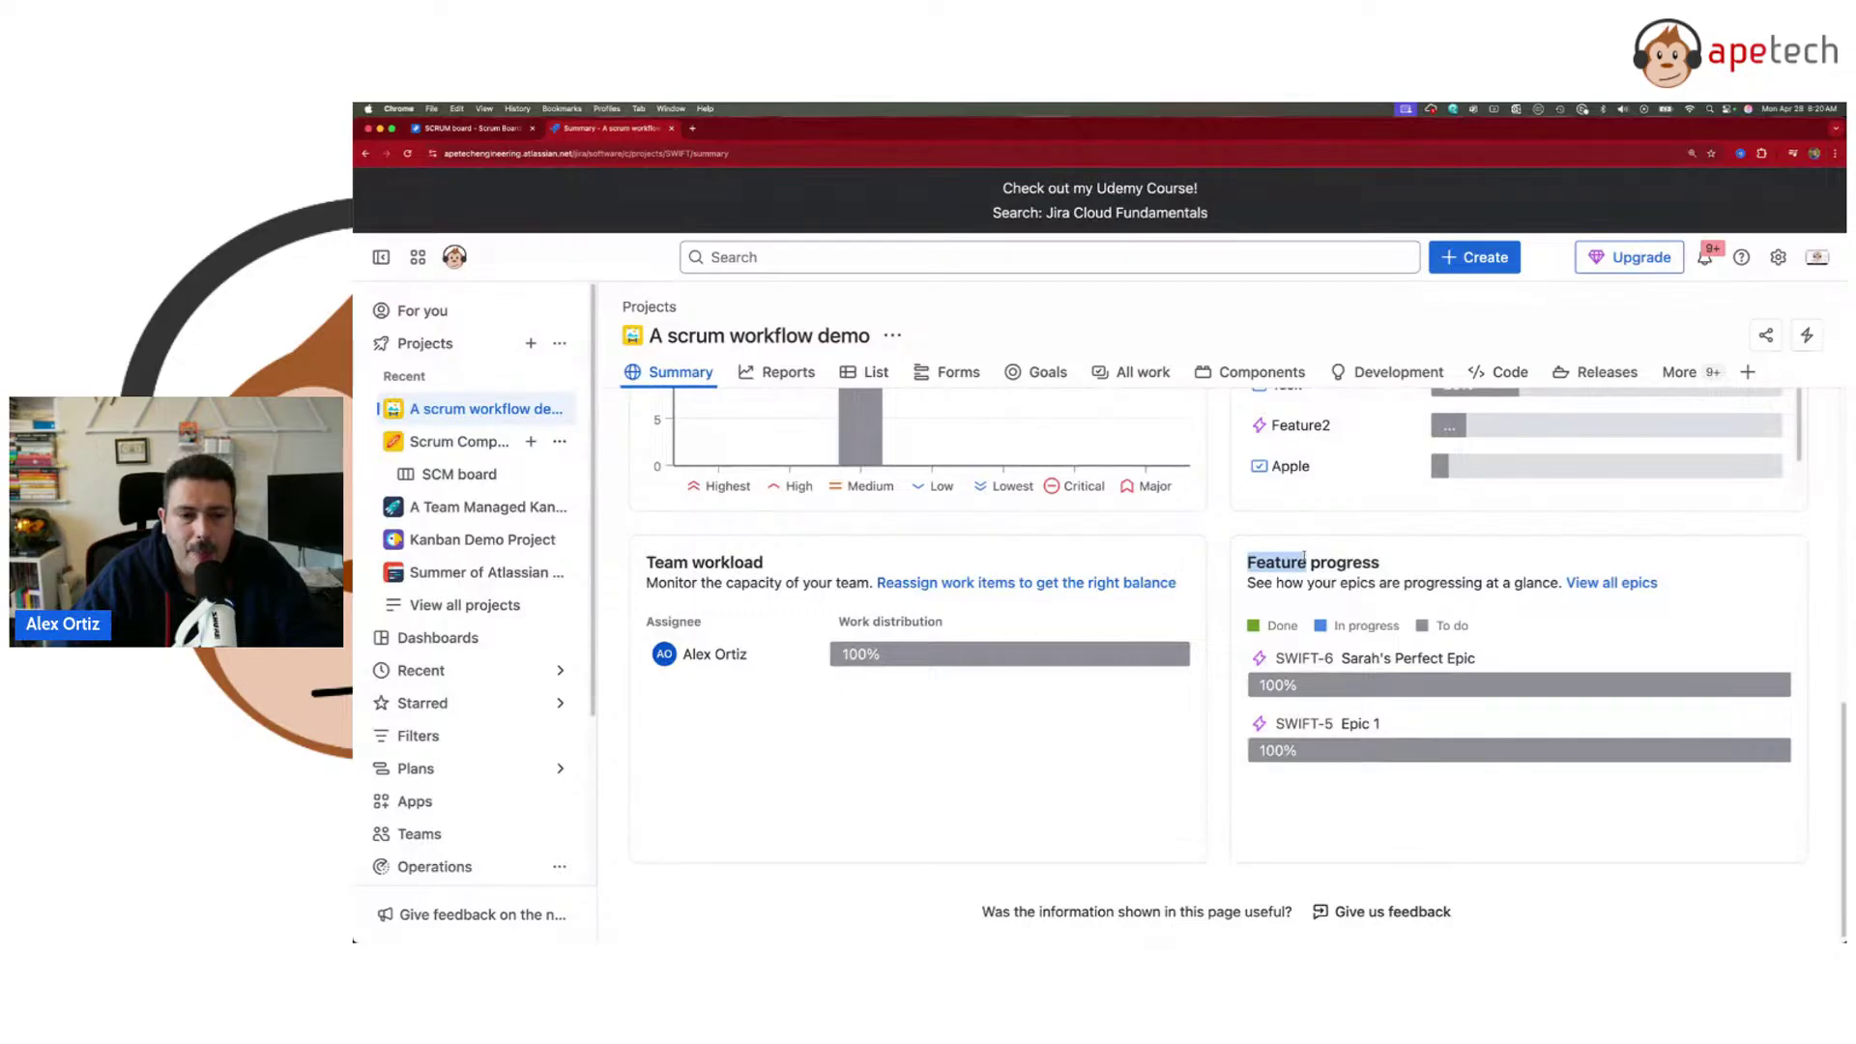
pyautogui.moveTo(1340, 583); pyautogui.dragTo(1380, 583)
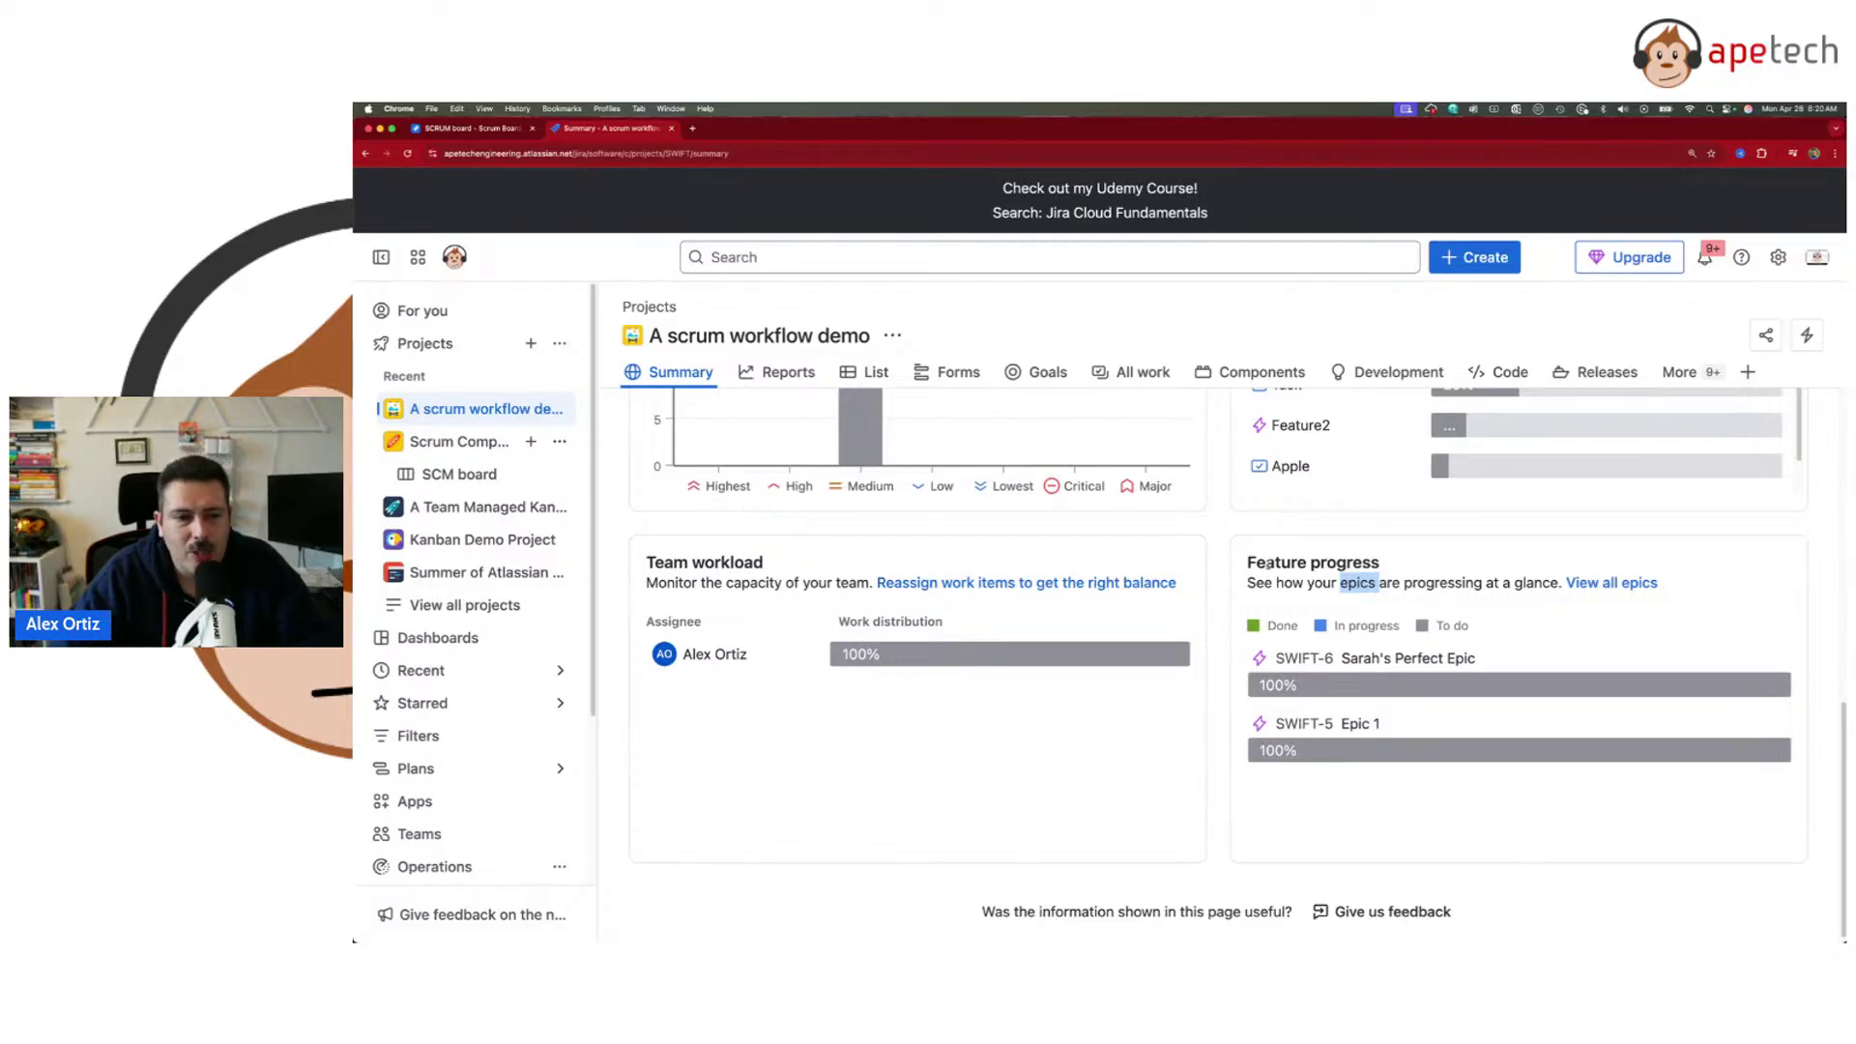
pyautogui.scroll(10, 949, 438)
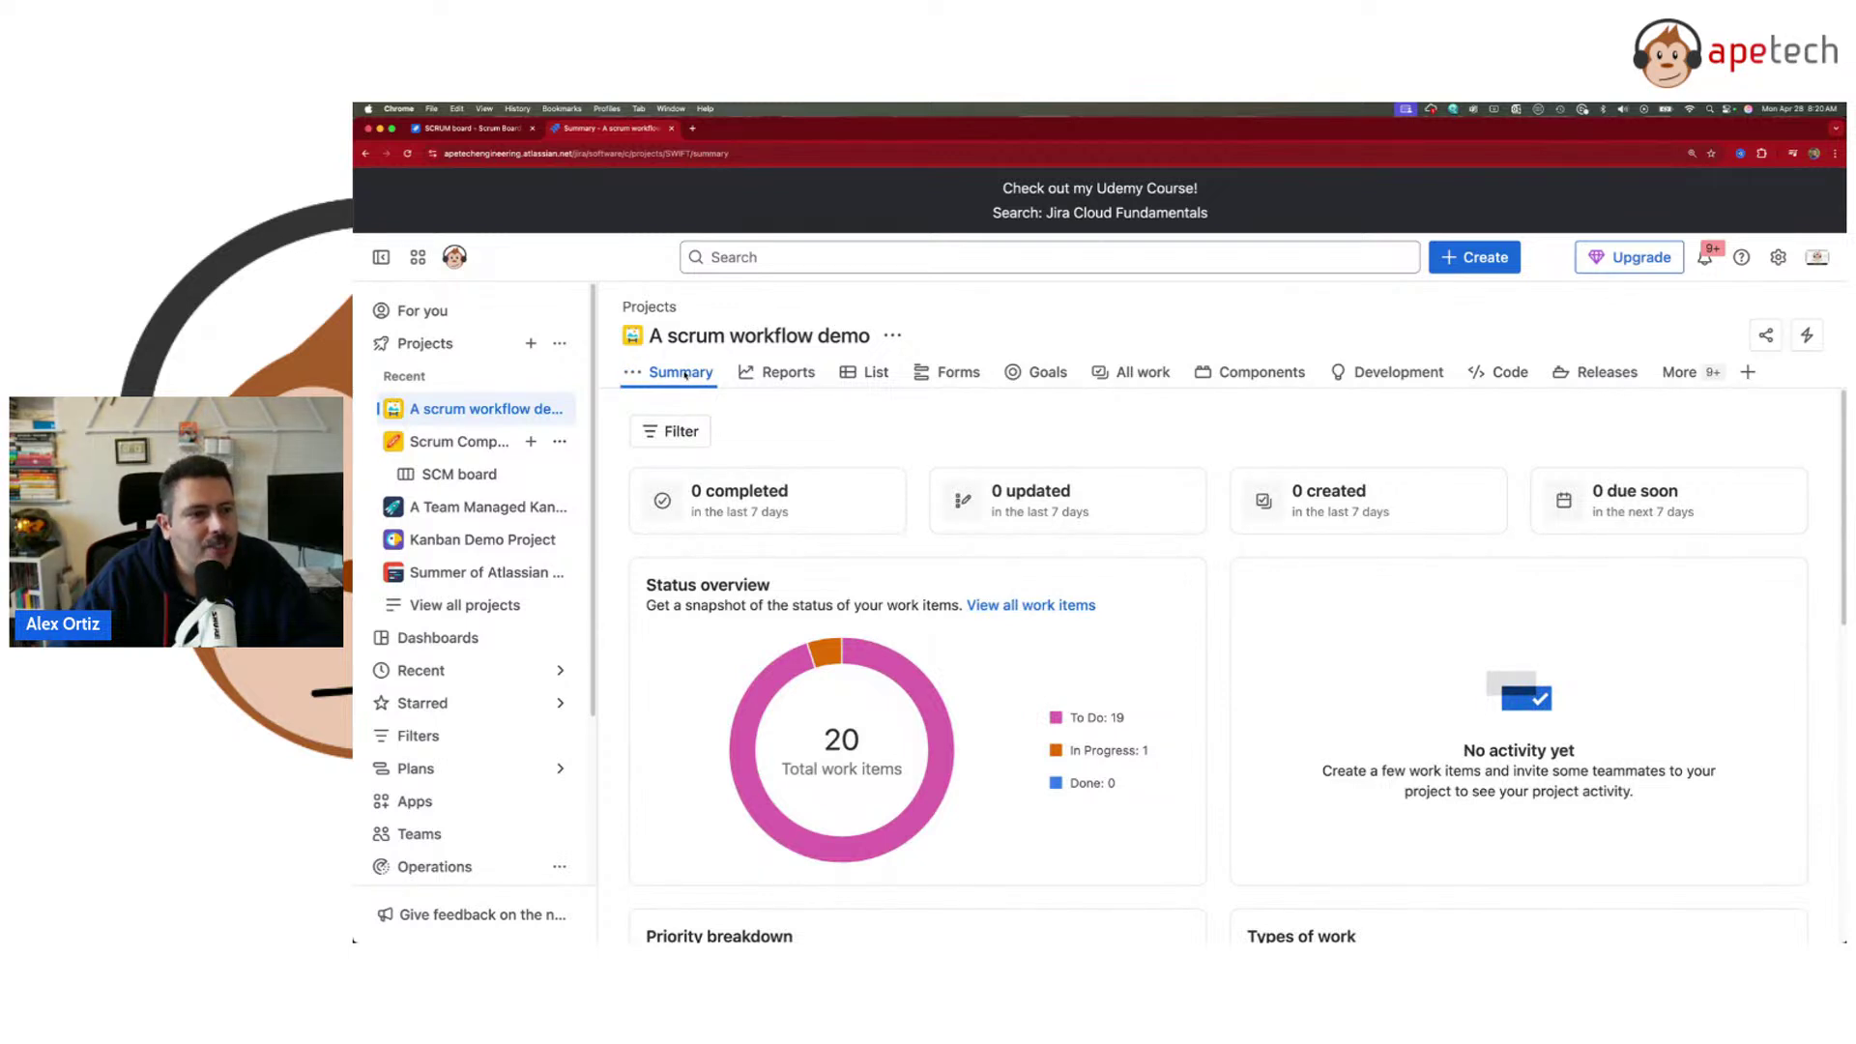
# - Compare the old project's sidebar views with the new project's horizontal tabs, and check which views can be added to the new navigation
pyautogui.click(474, 129)
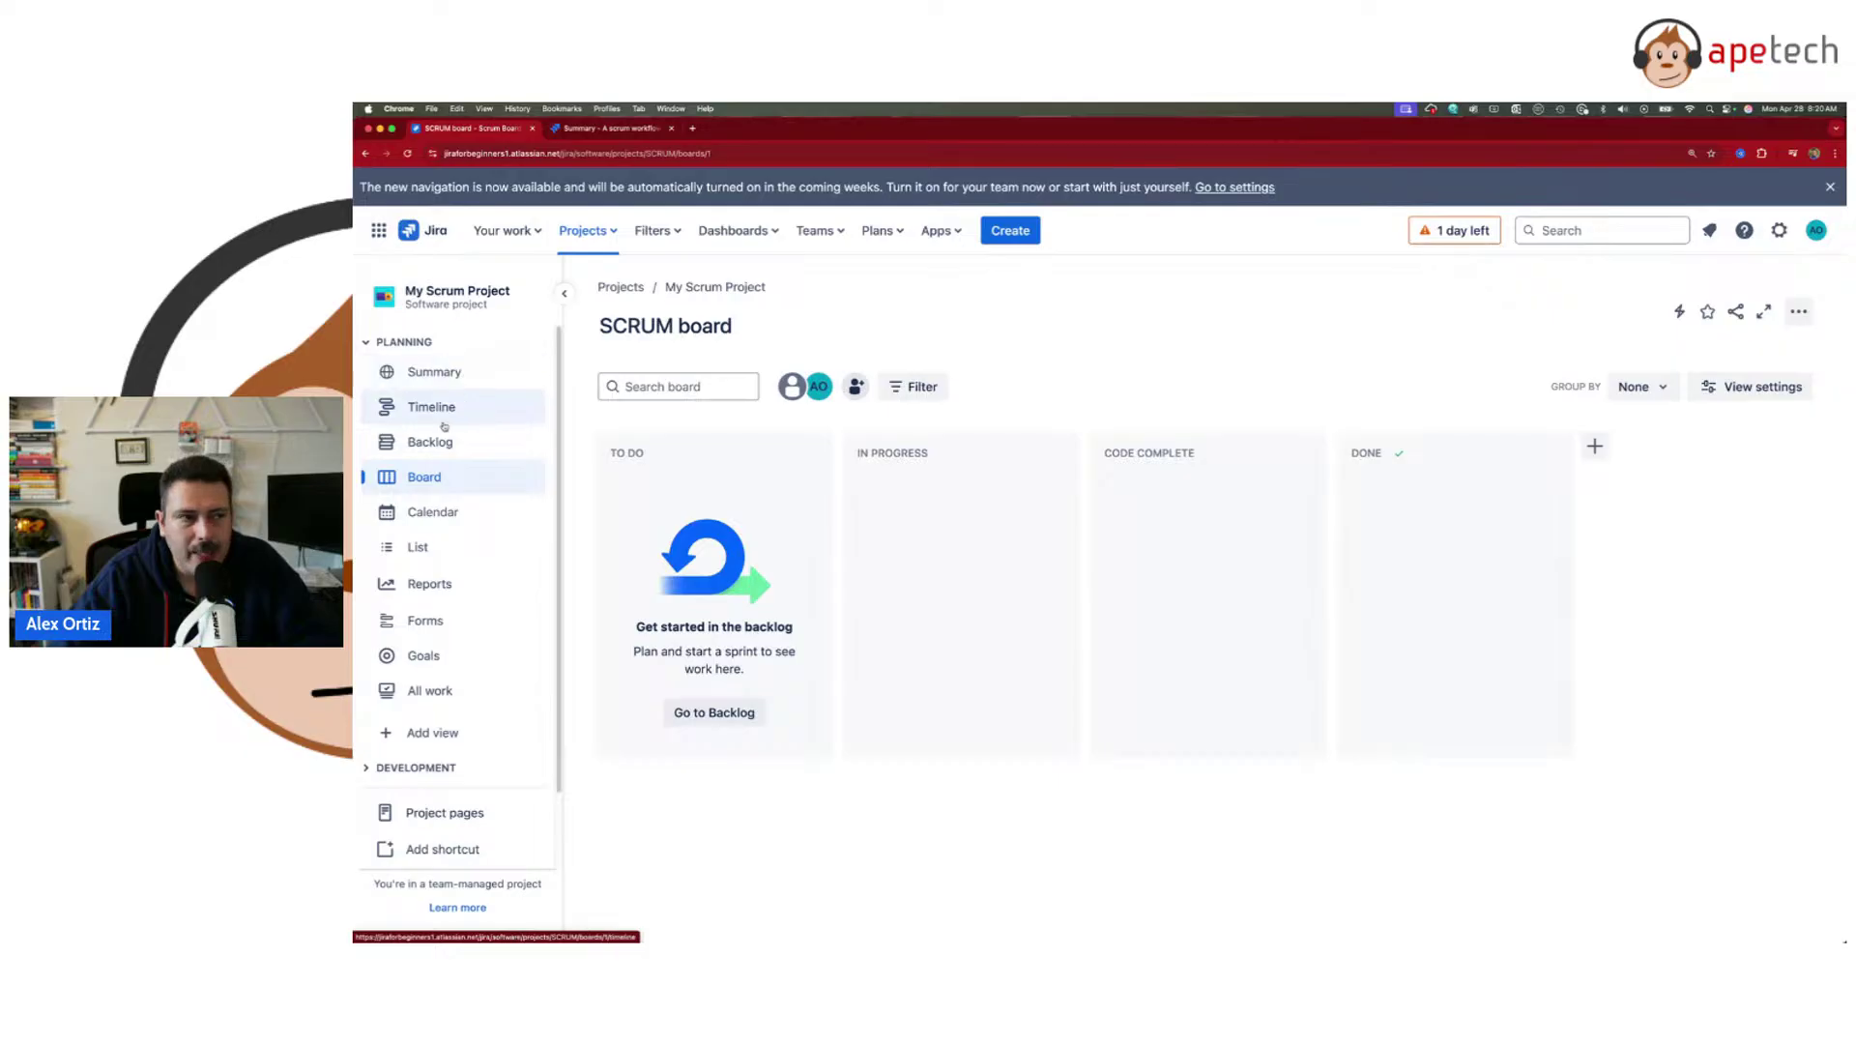
pyautogui.click(609, 129)
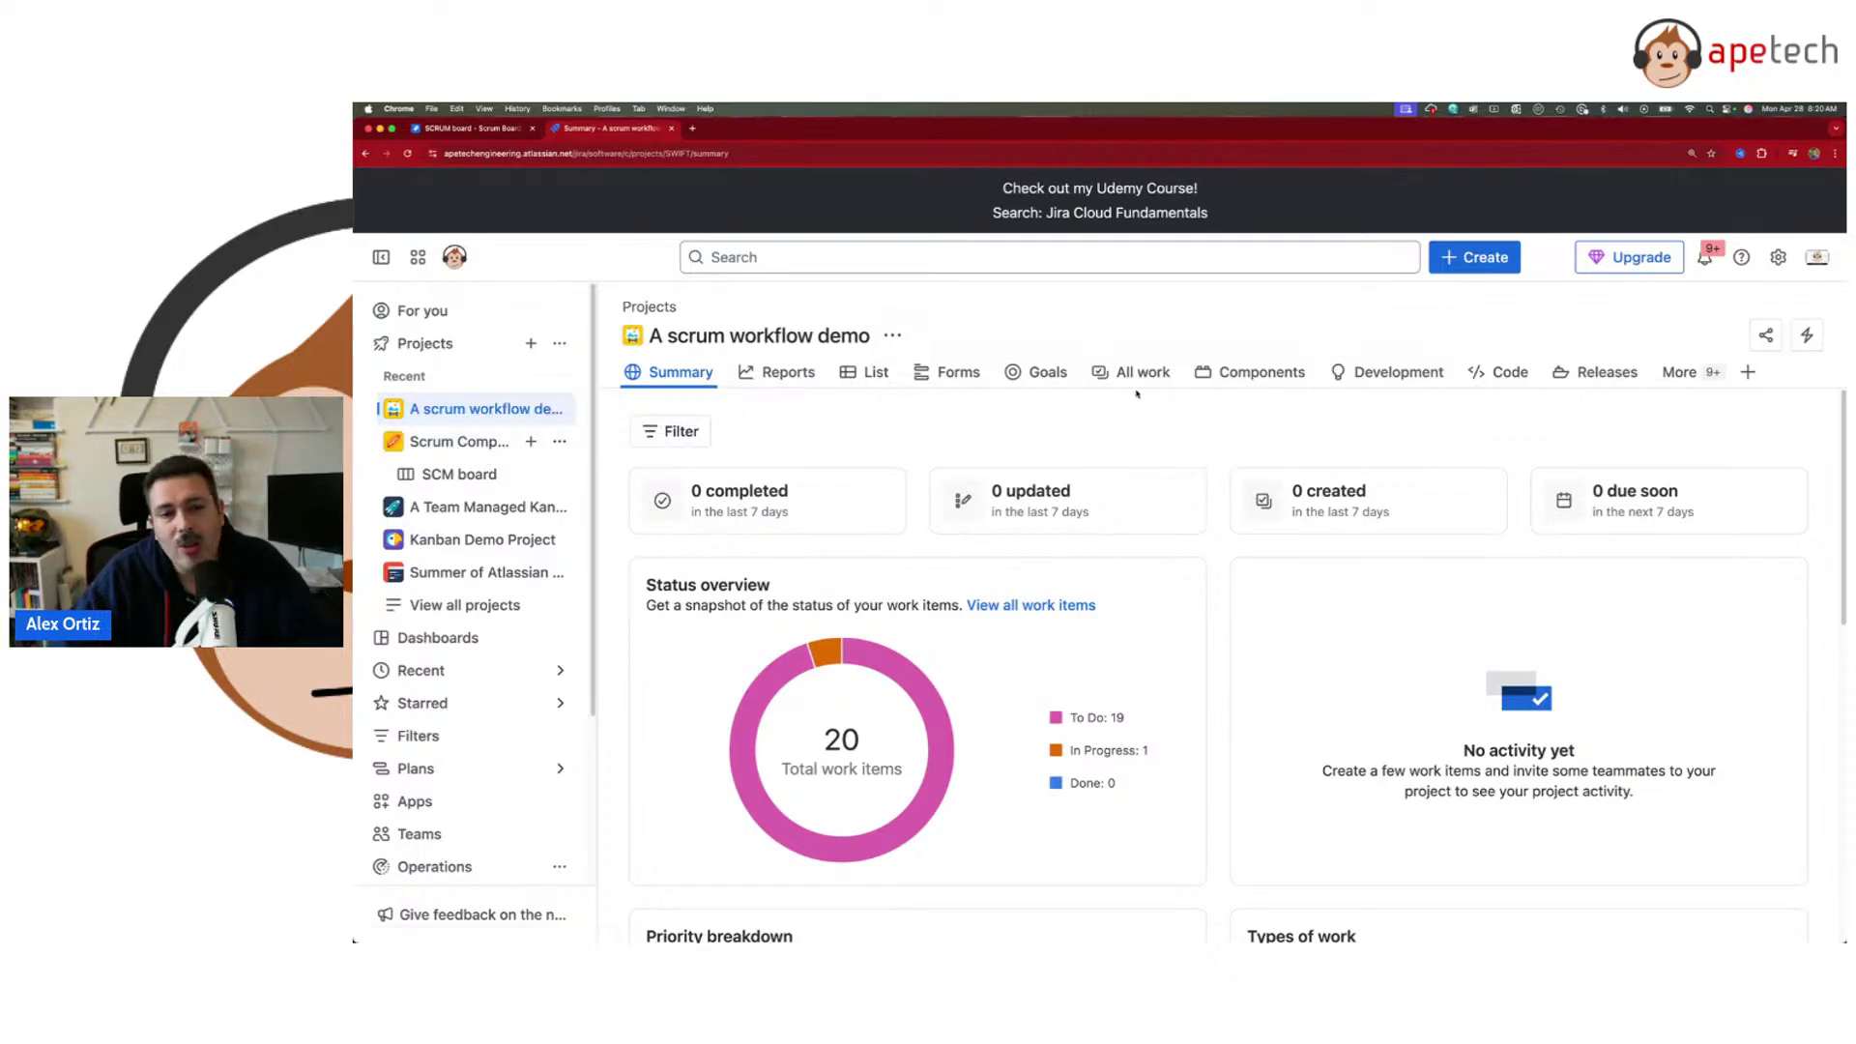
pyautogui.click(1748, 373)
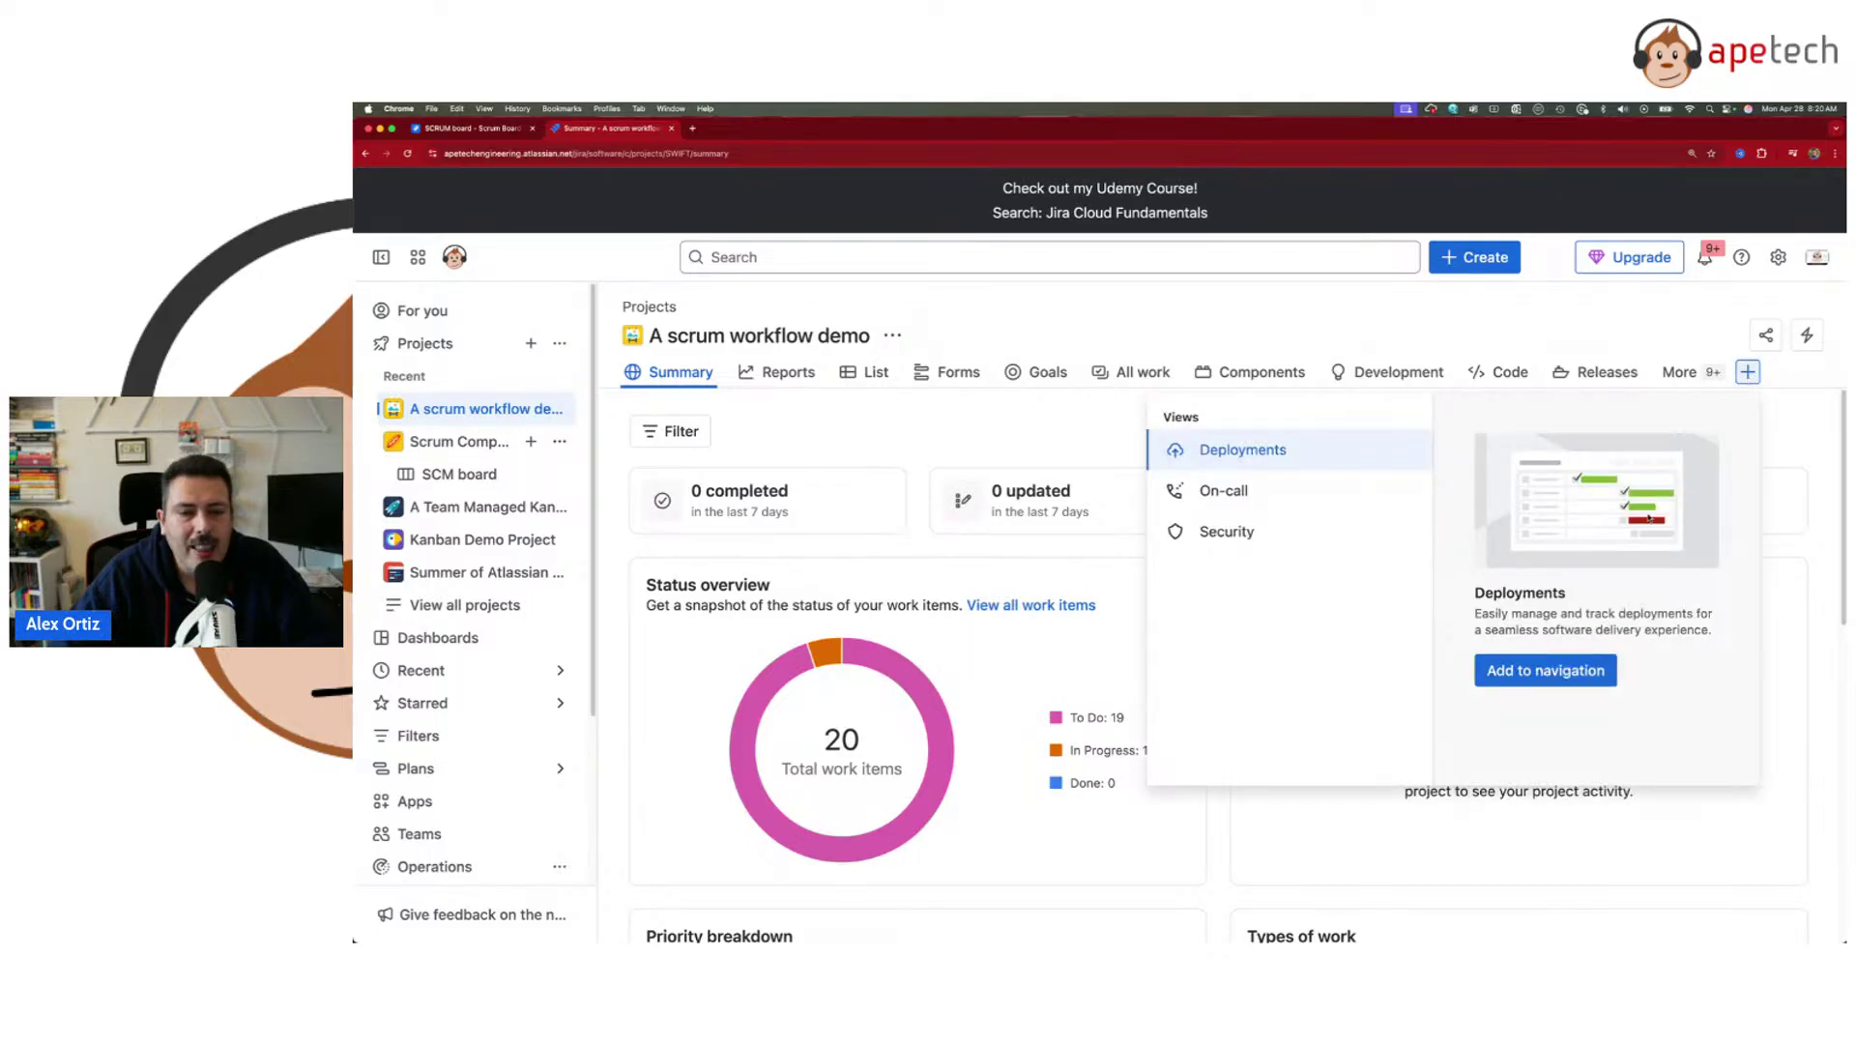
pyautogui.click(1282, 322)
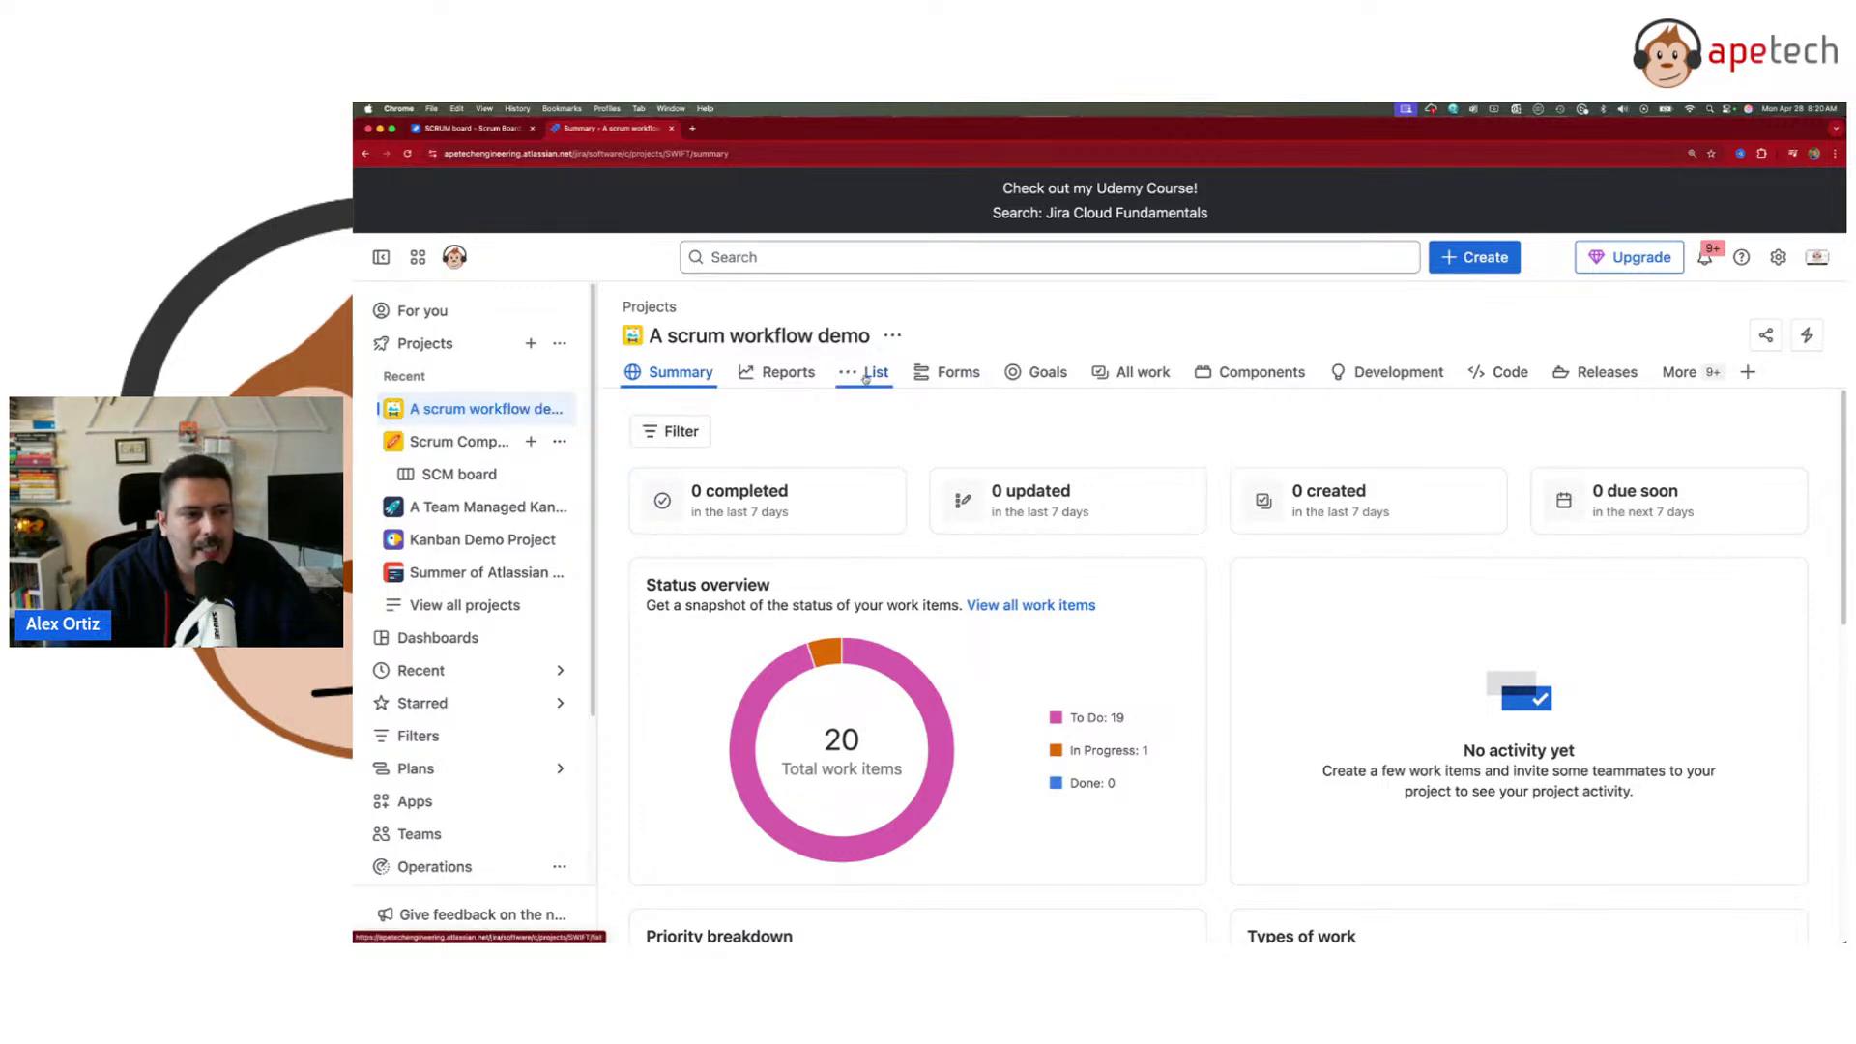
# - Open the SCM board and move its Timeline tab one place right, past Backlog
pyautogui.click(451, 474)
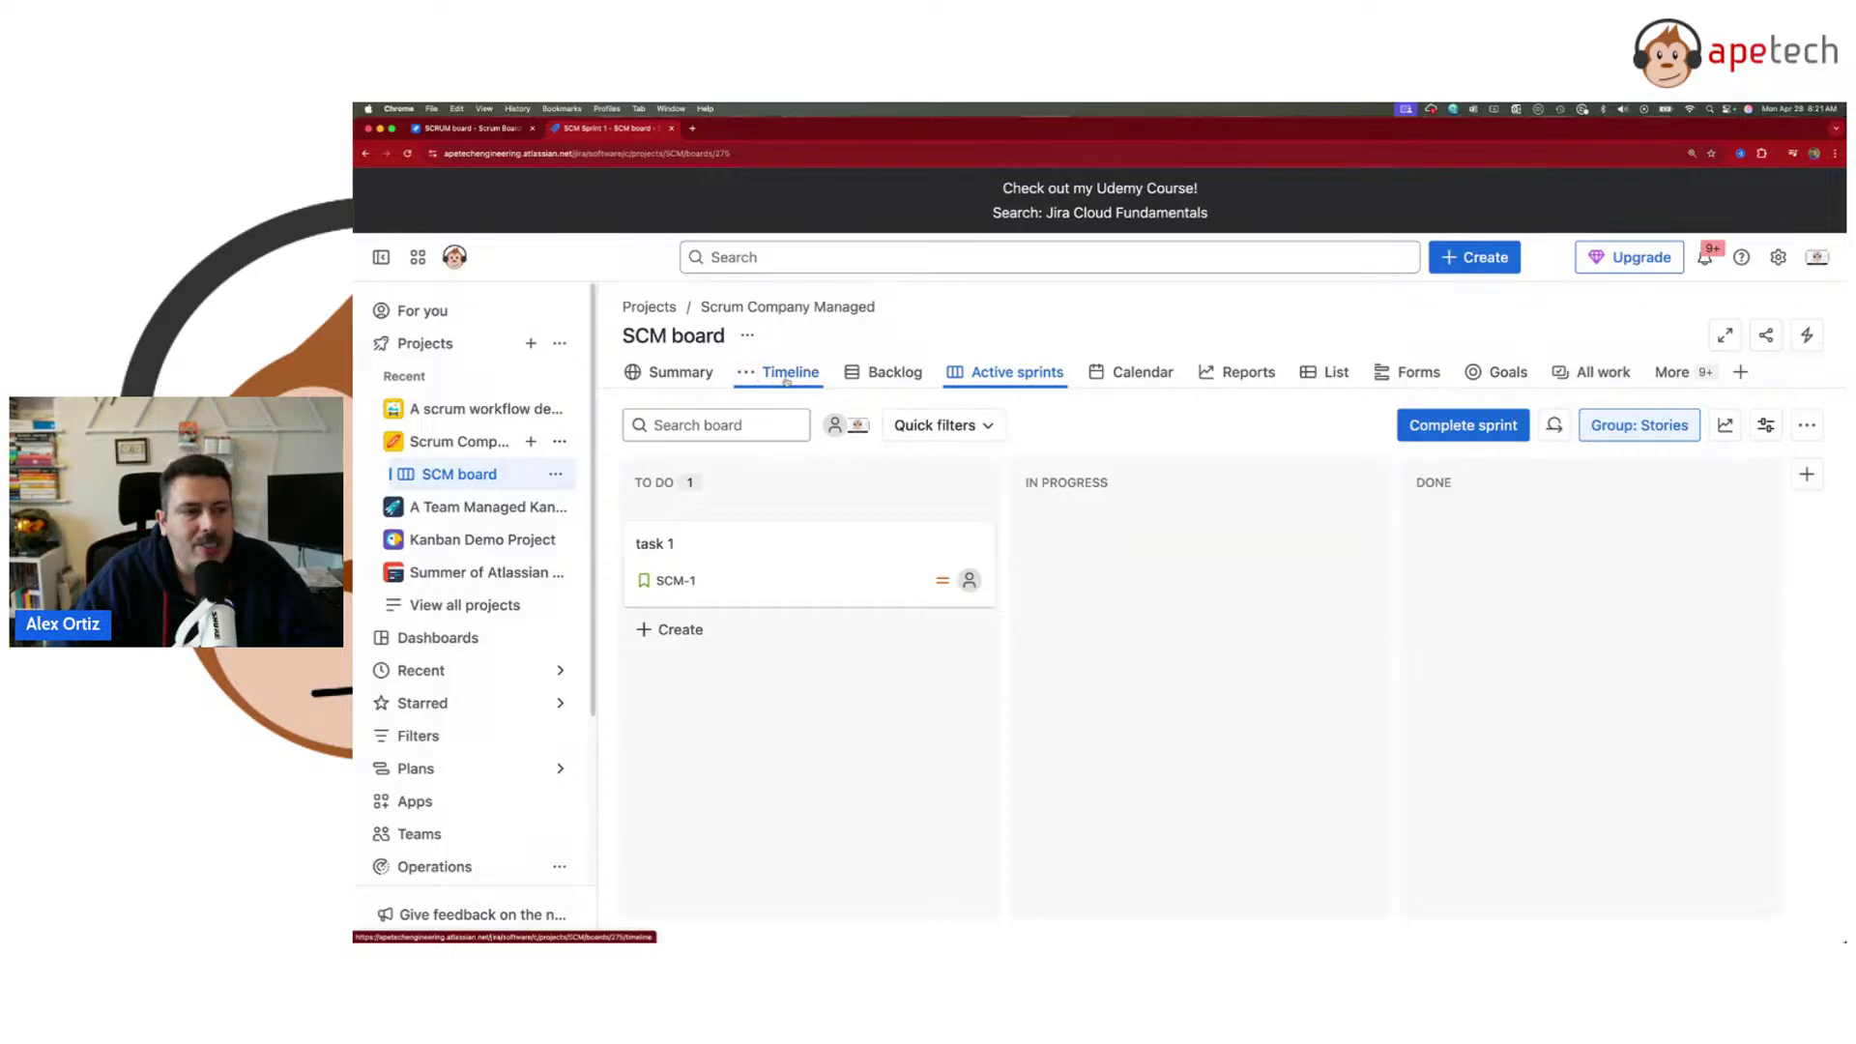
pyautogui.click(747, 374)
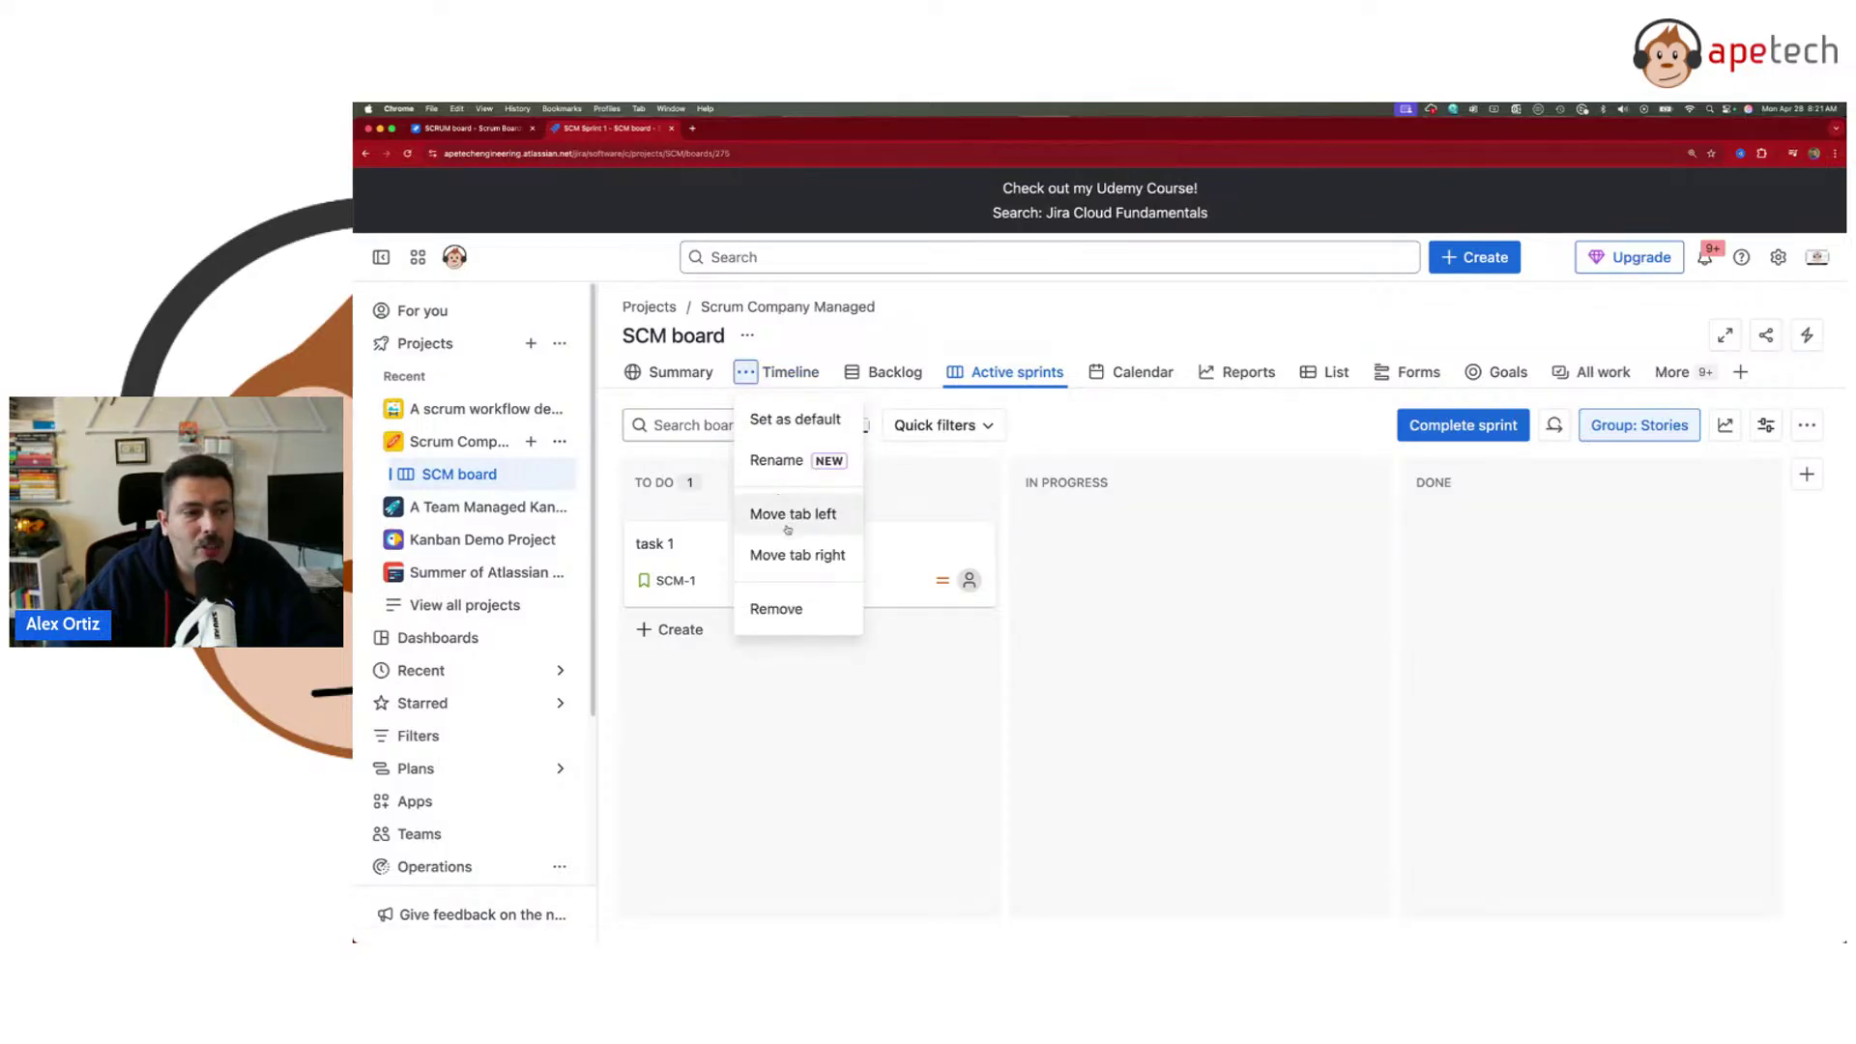
pyautogui.click(783, 557)
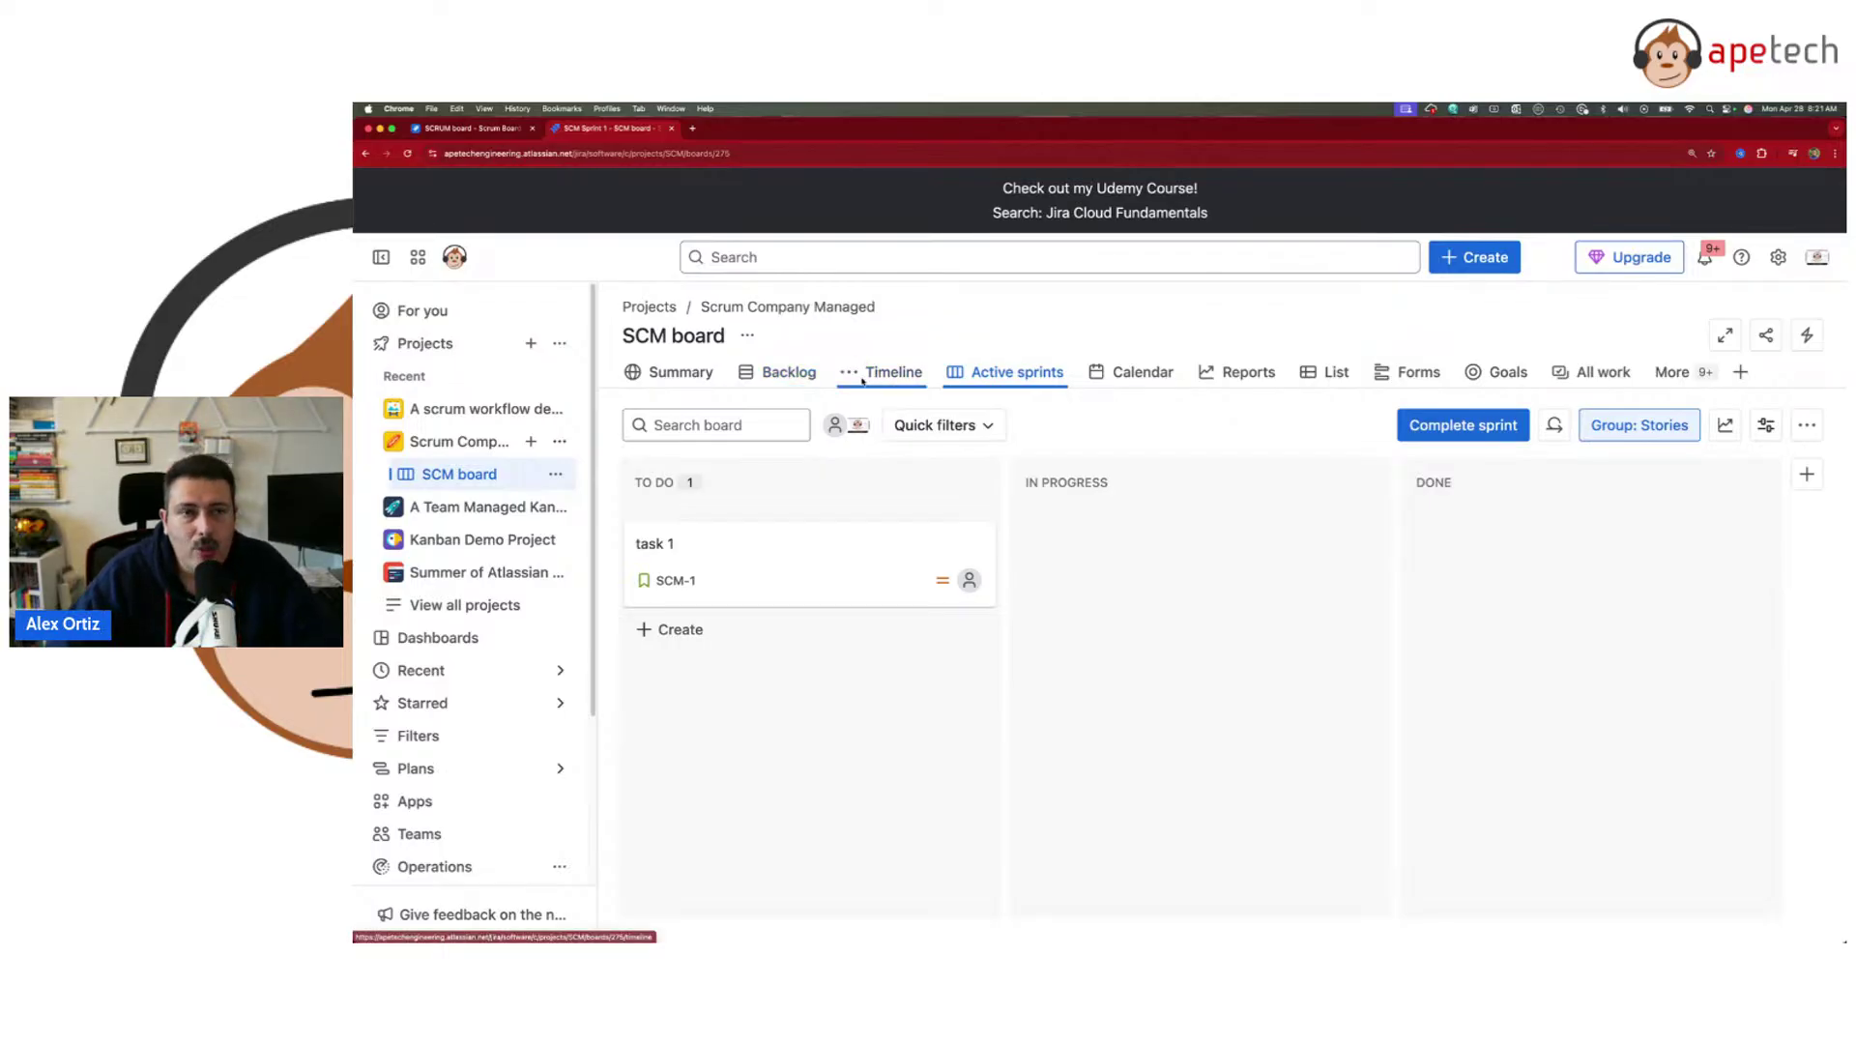
# - Check the Timeline entry in the old project's sidebar, and move the SCM board's Timeline tab one place left
pyautogui.click(475, 130)
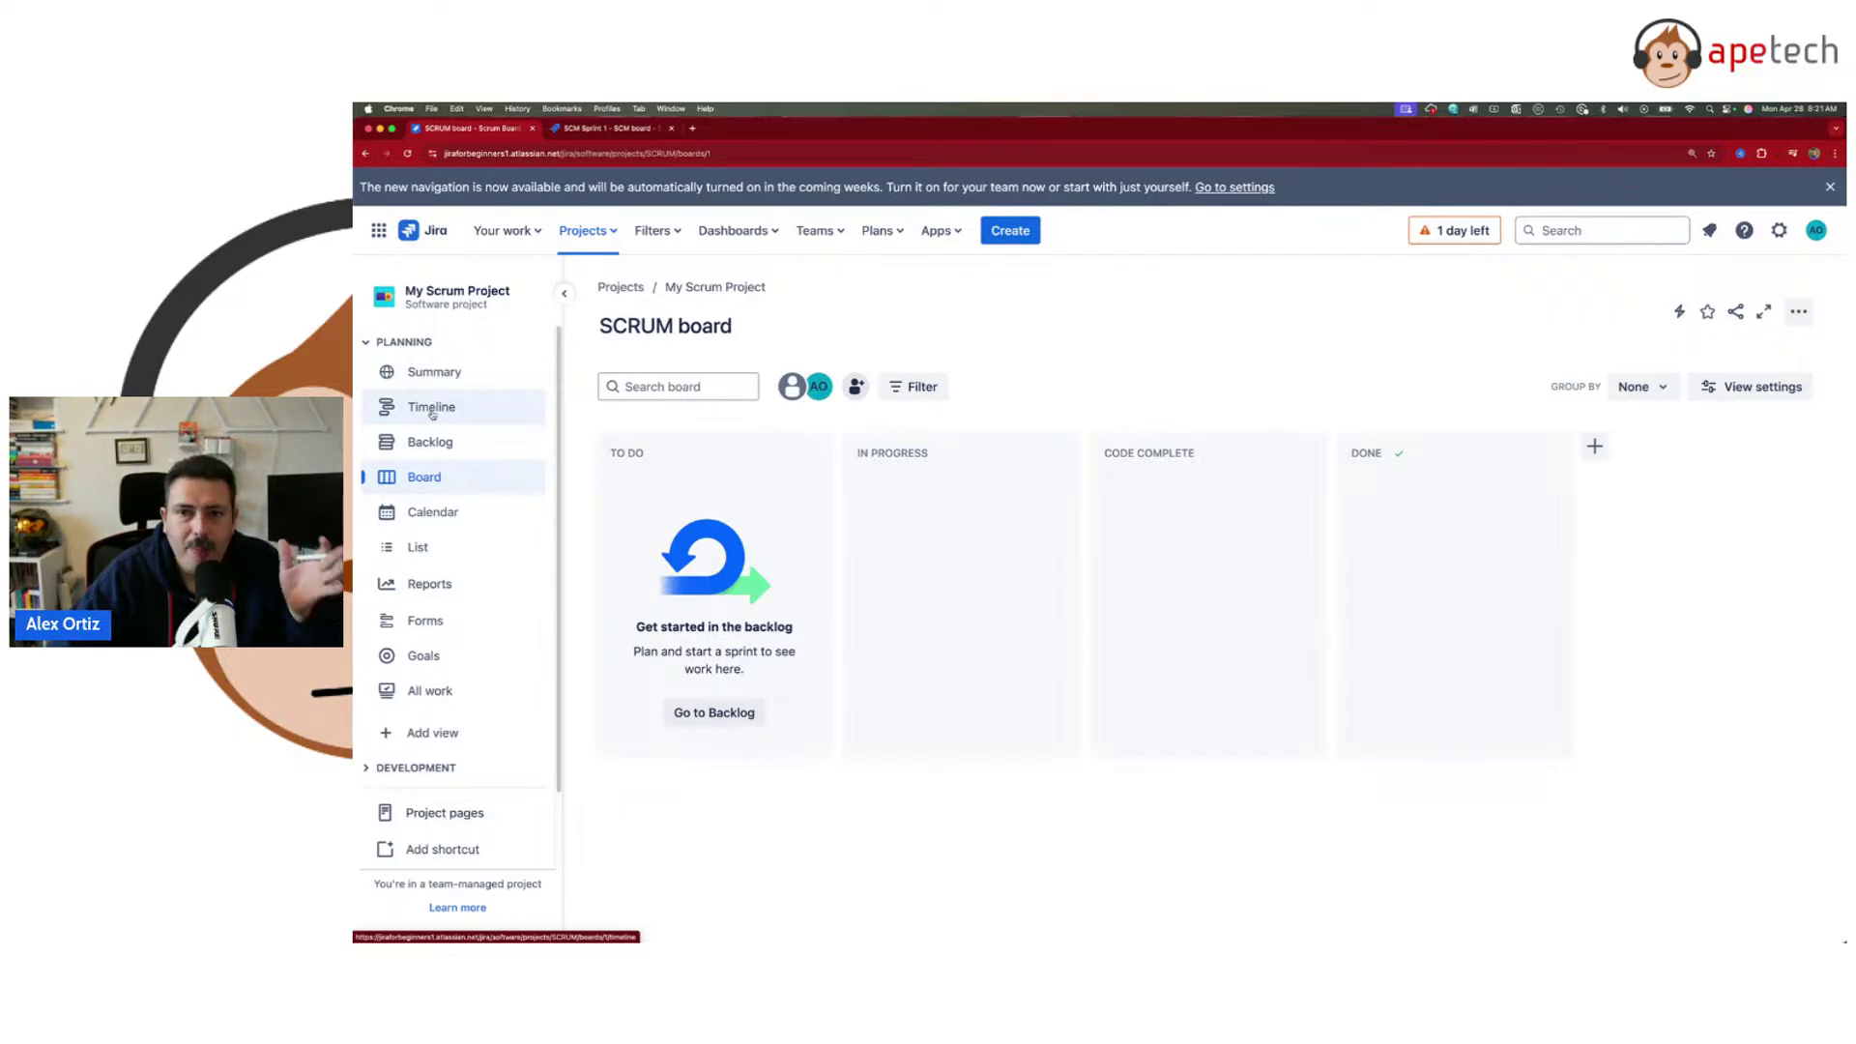
pyautogui.click(616, 130)
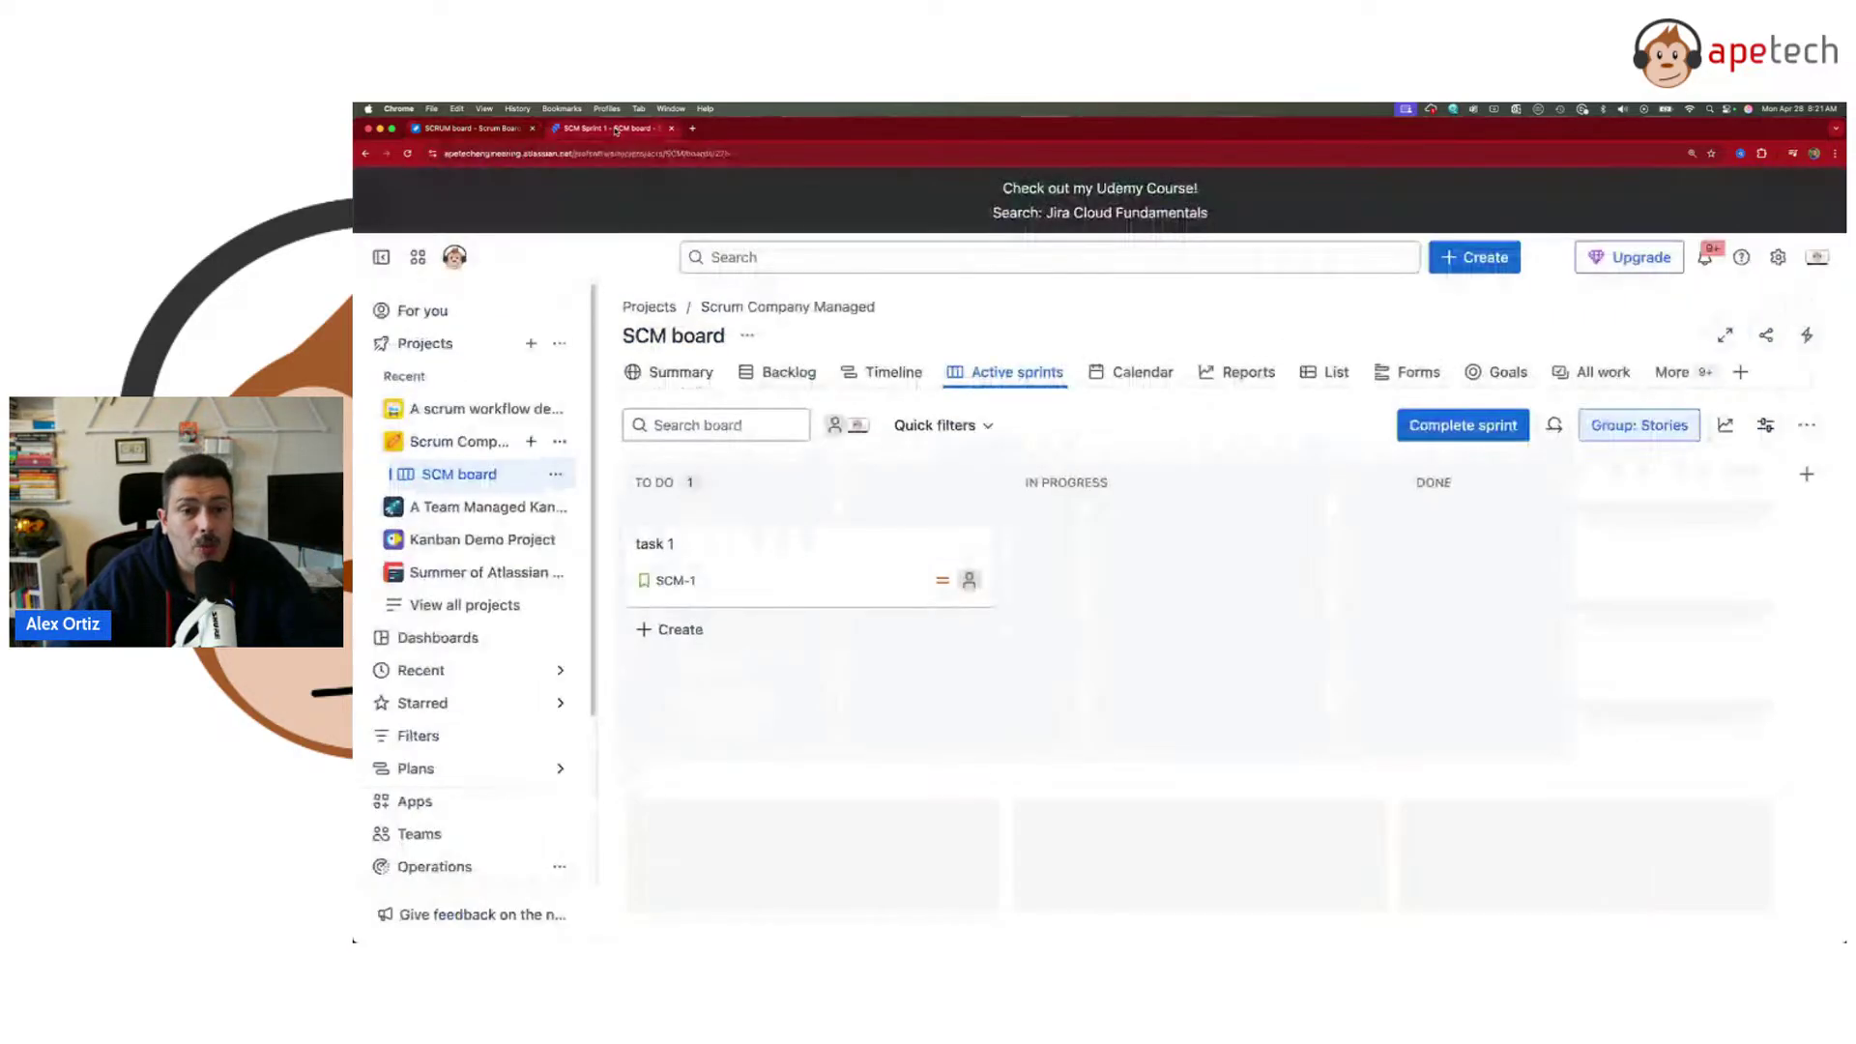
pyautogui.click(848, 372)
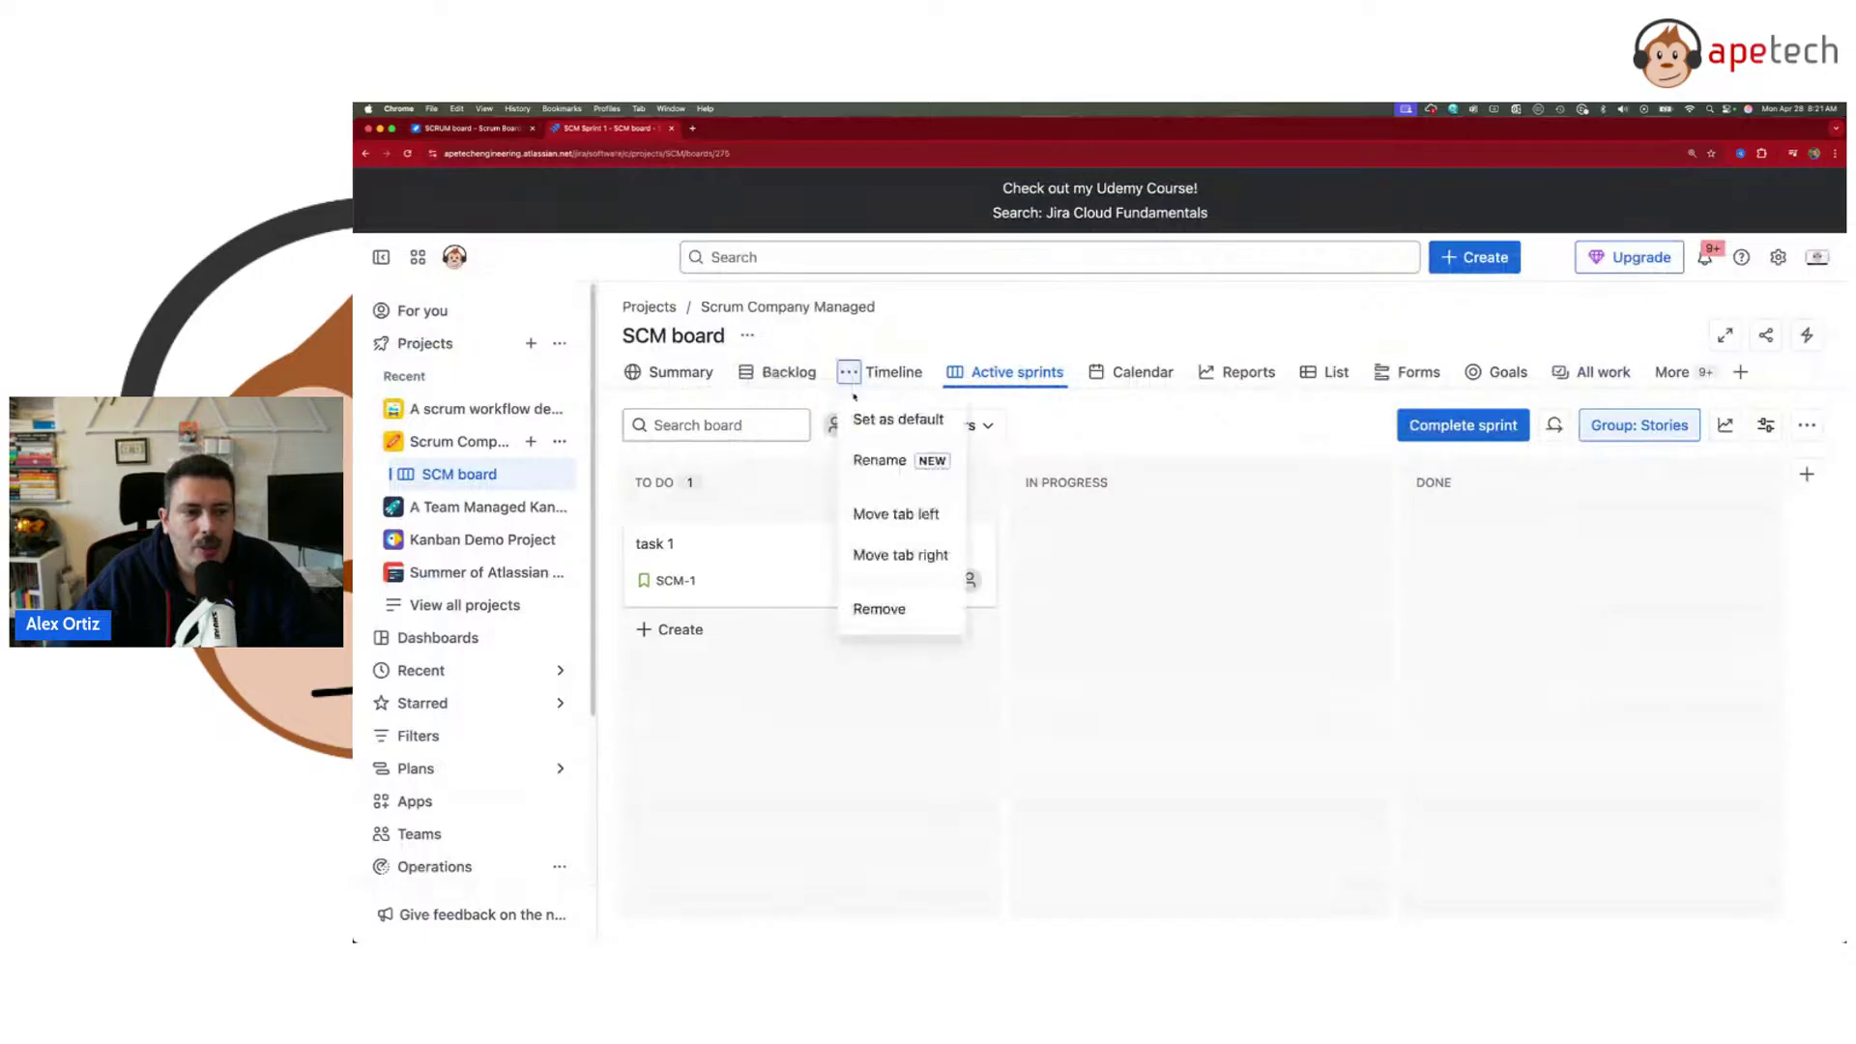
pyautogui.click(888, 514)
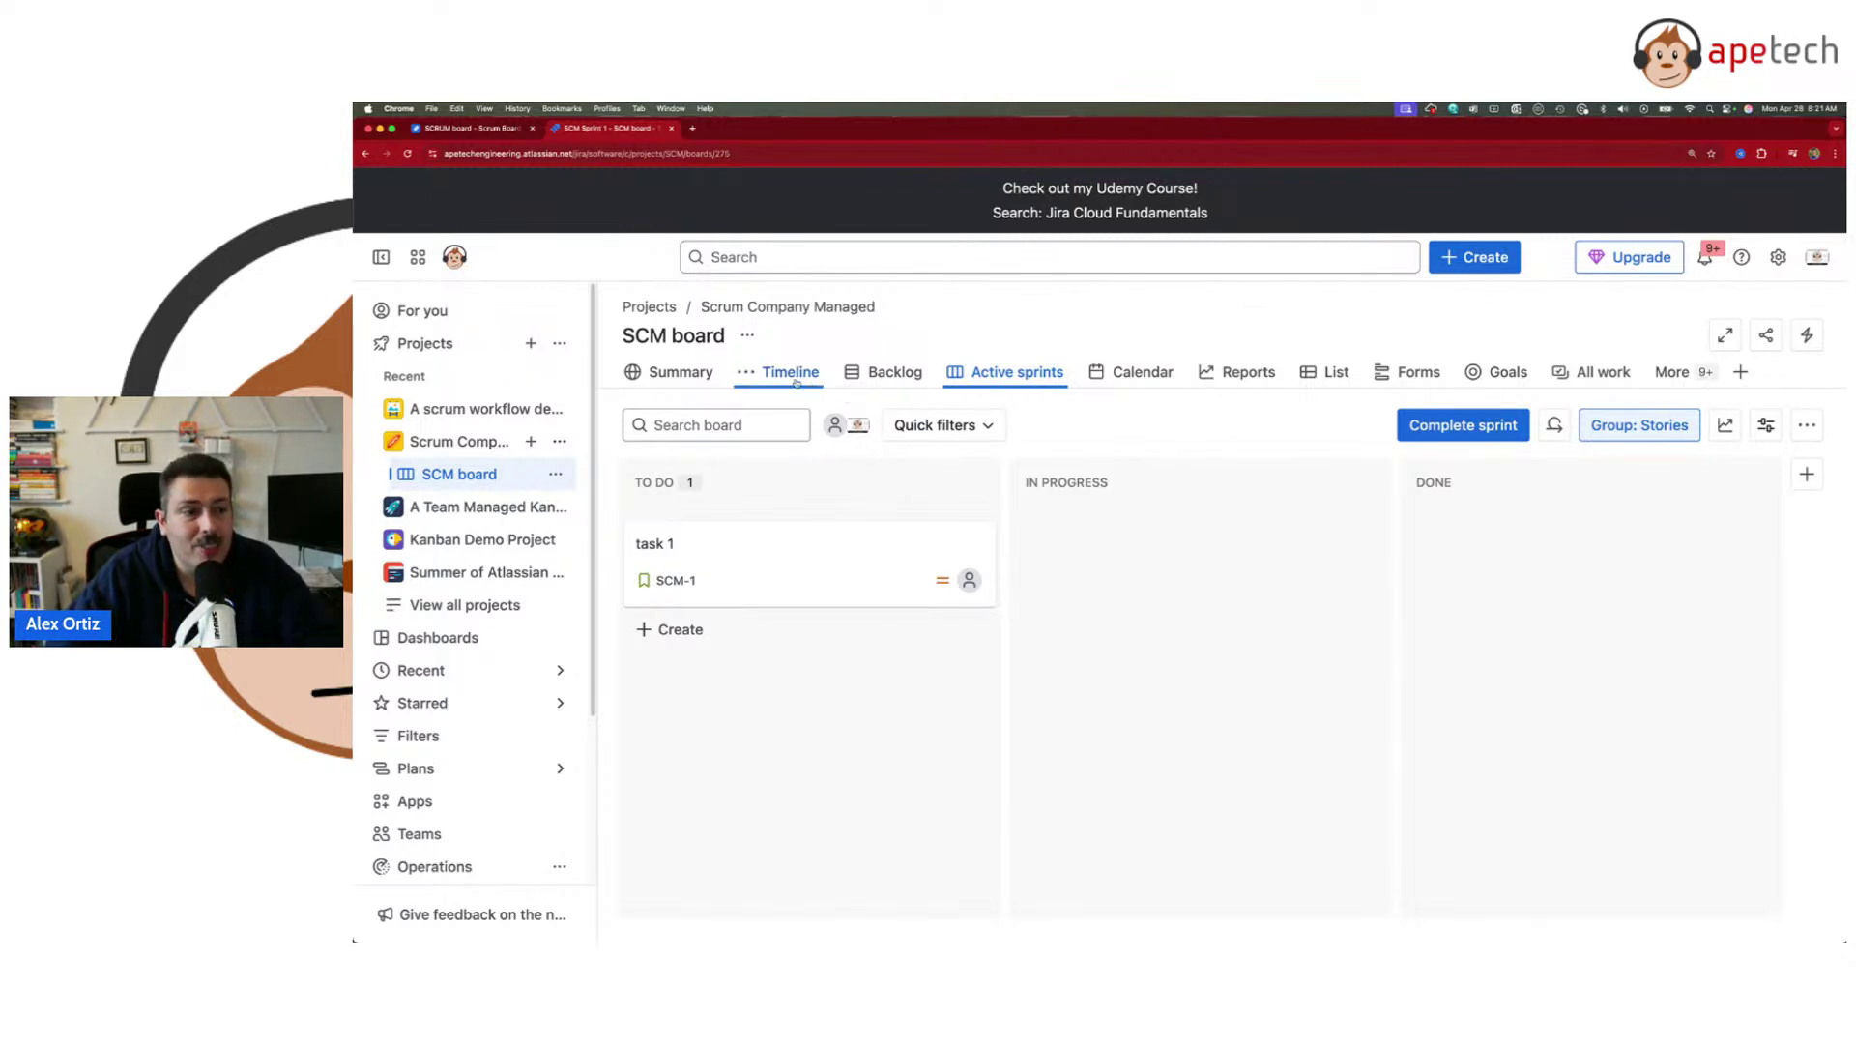
# - Remove the Timeline tab from the SCM board's navigation and add the Timeline view back
pyautogui.click(745, 373)
pyautogui.click(779, 609)
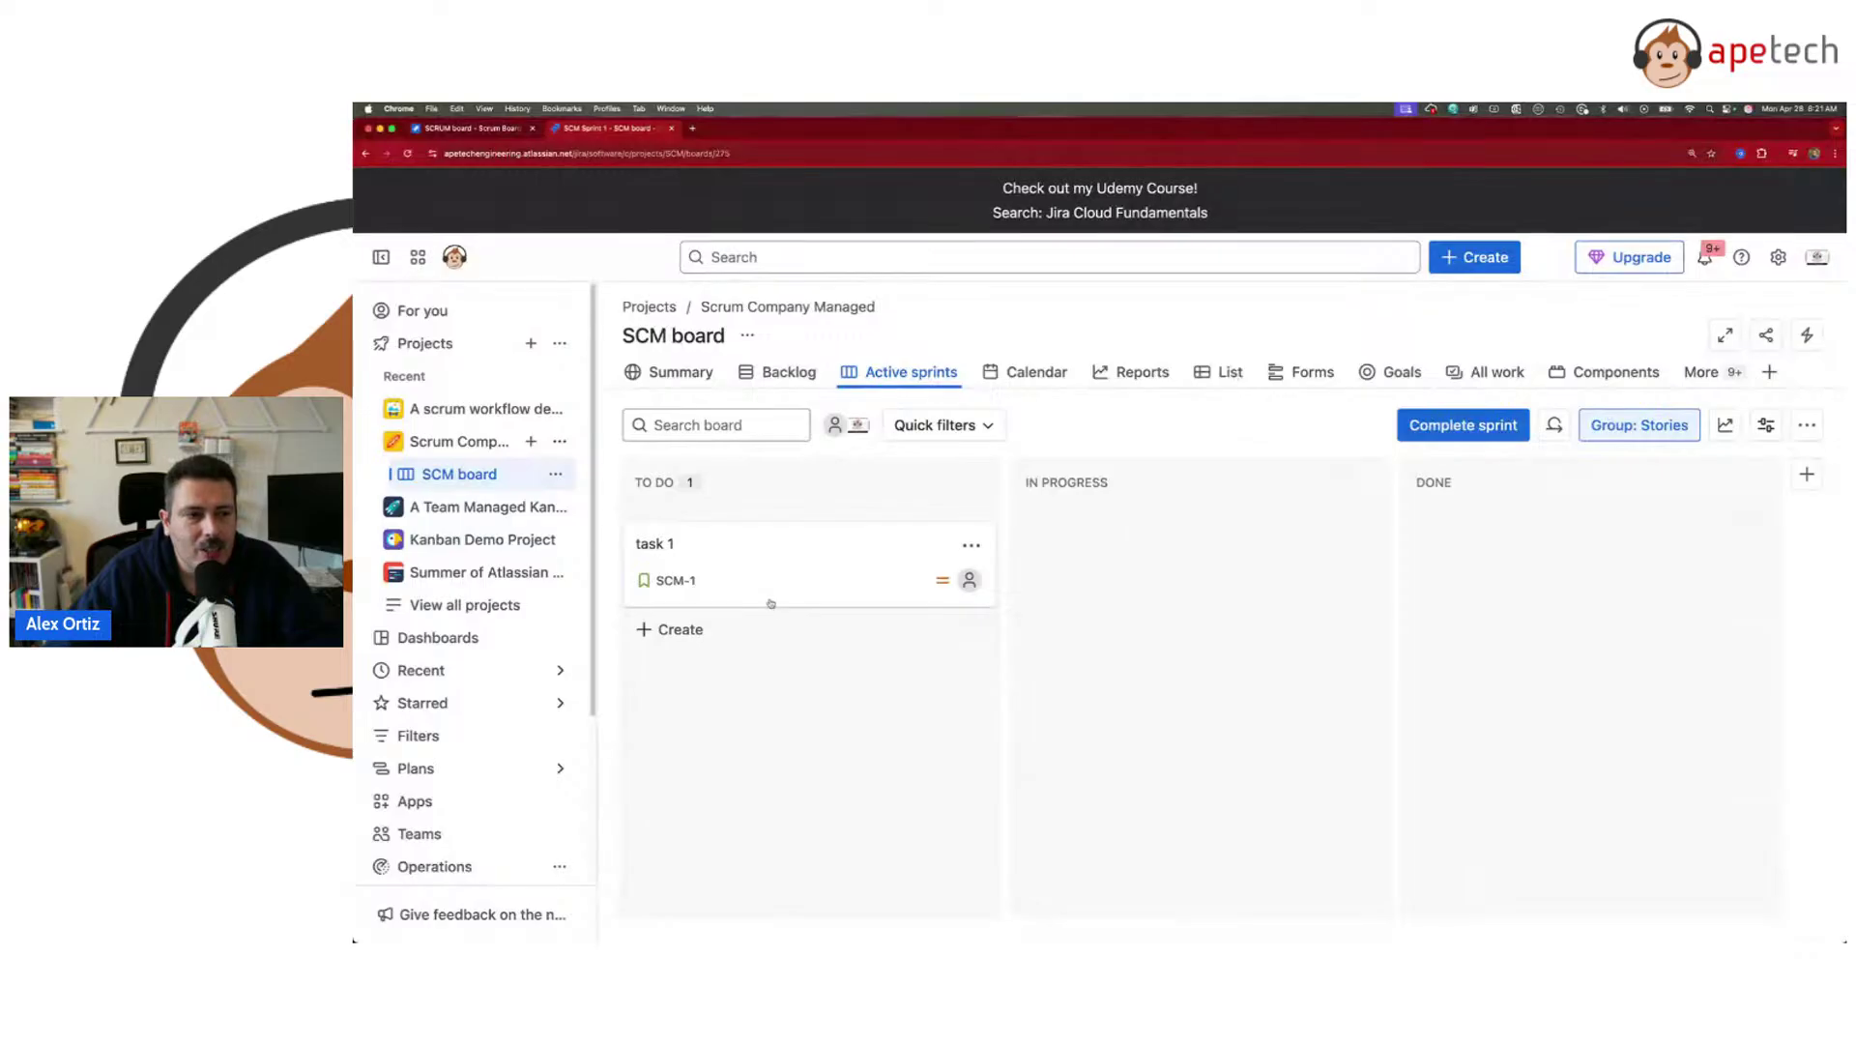
pyautogui.click(1769, 371)
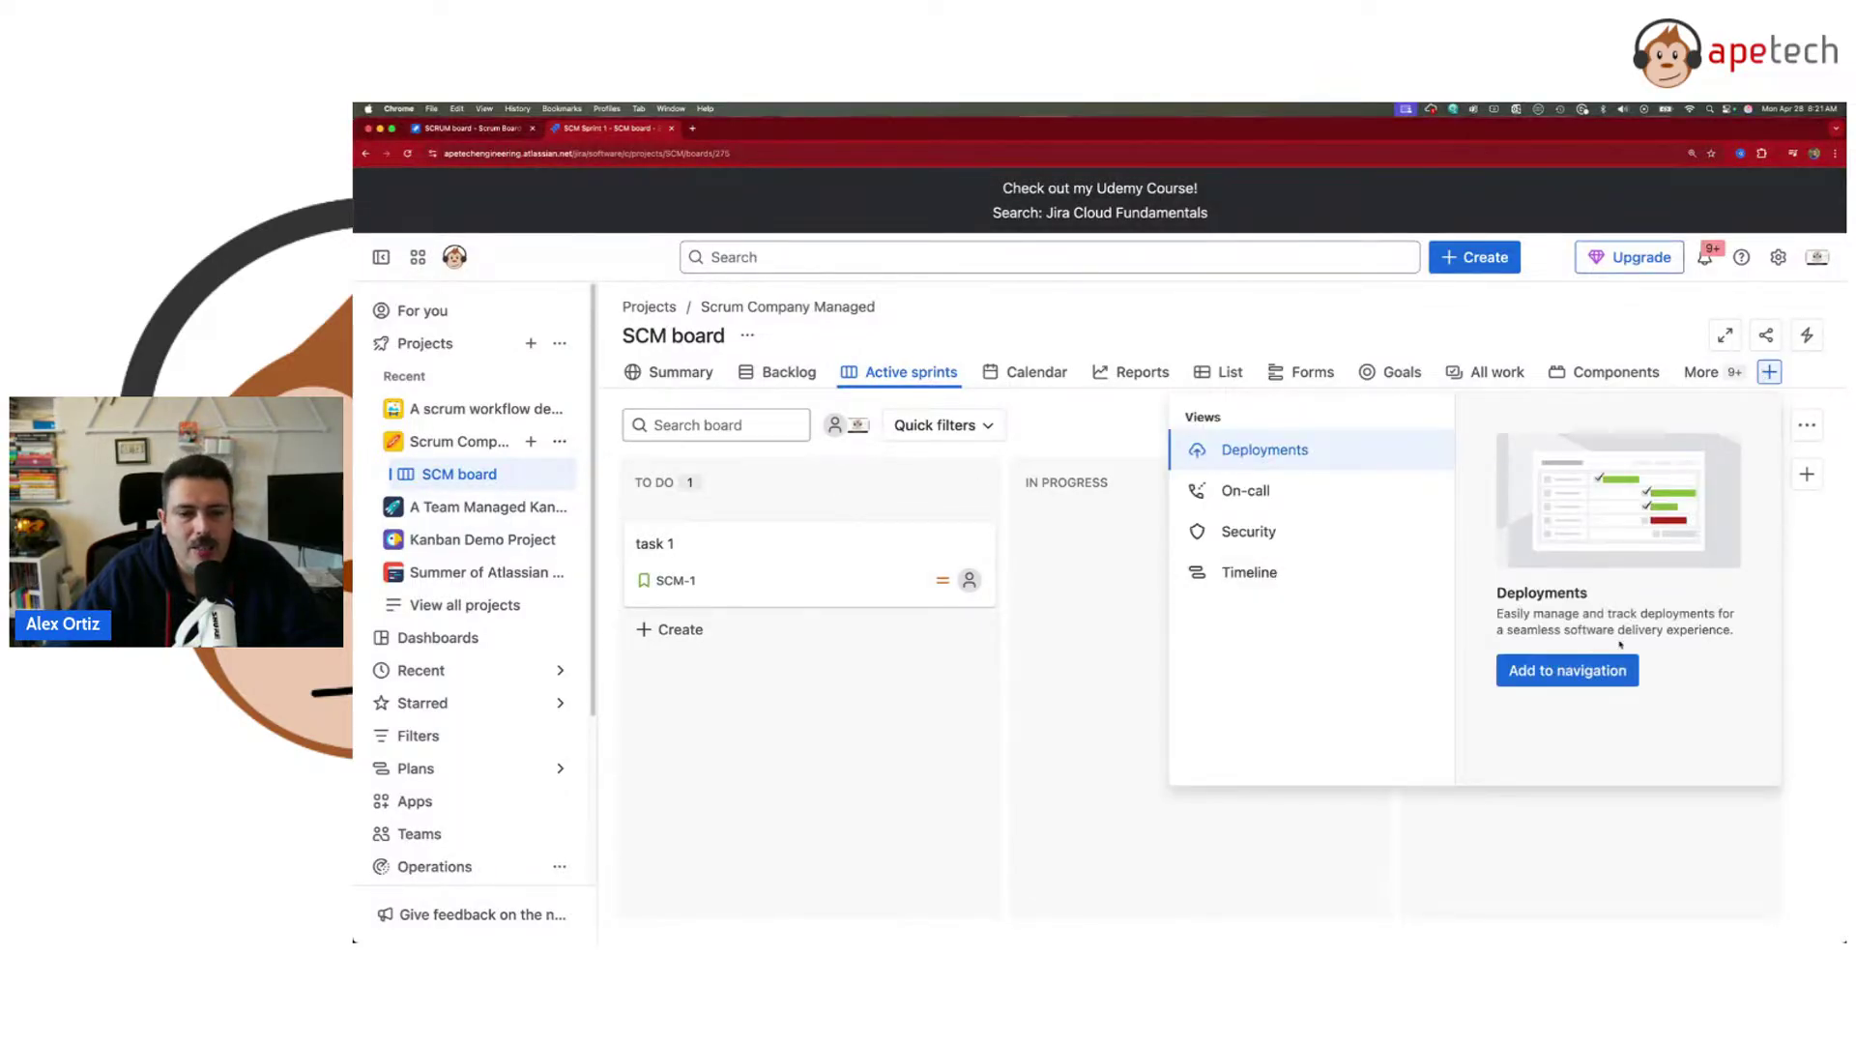
pyautogui.click(1274, 575)
pyautogui.click(1551, 687)
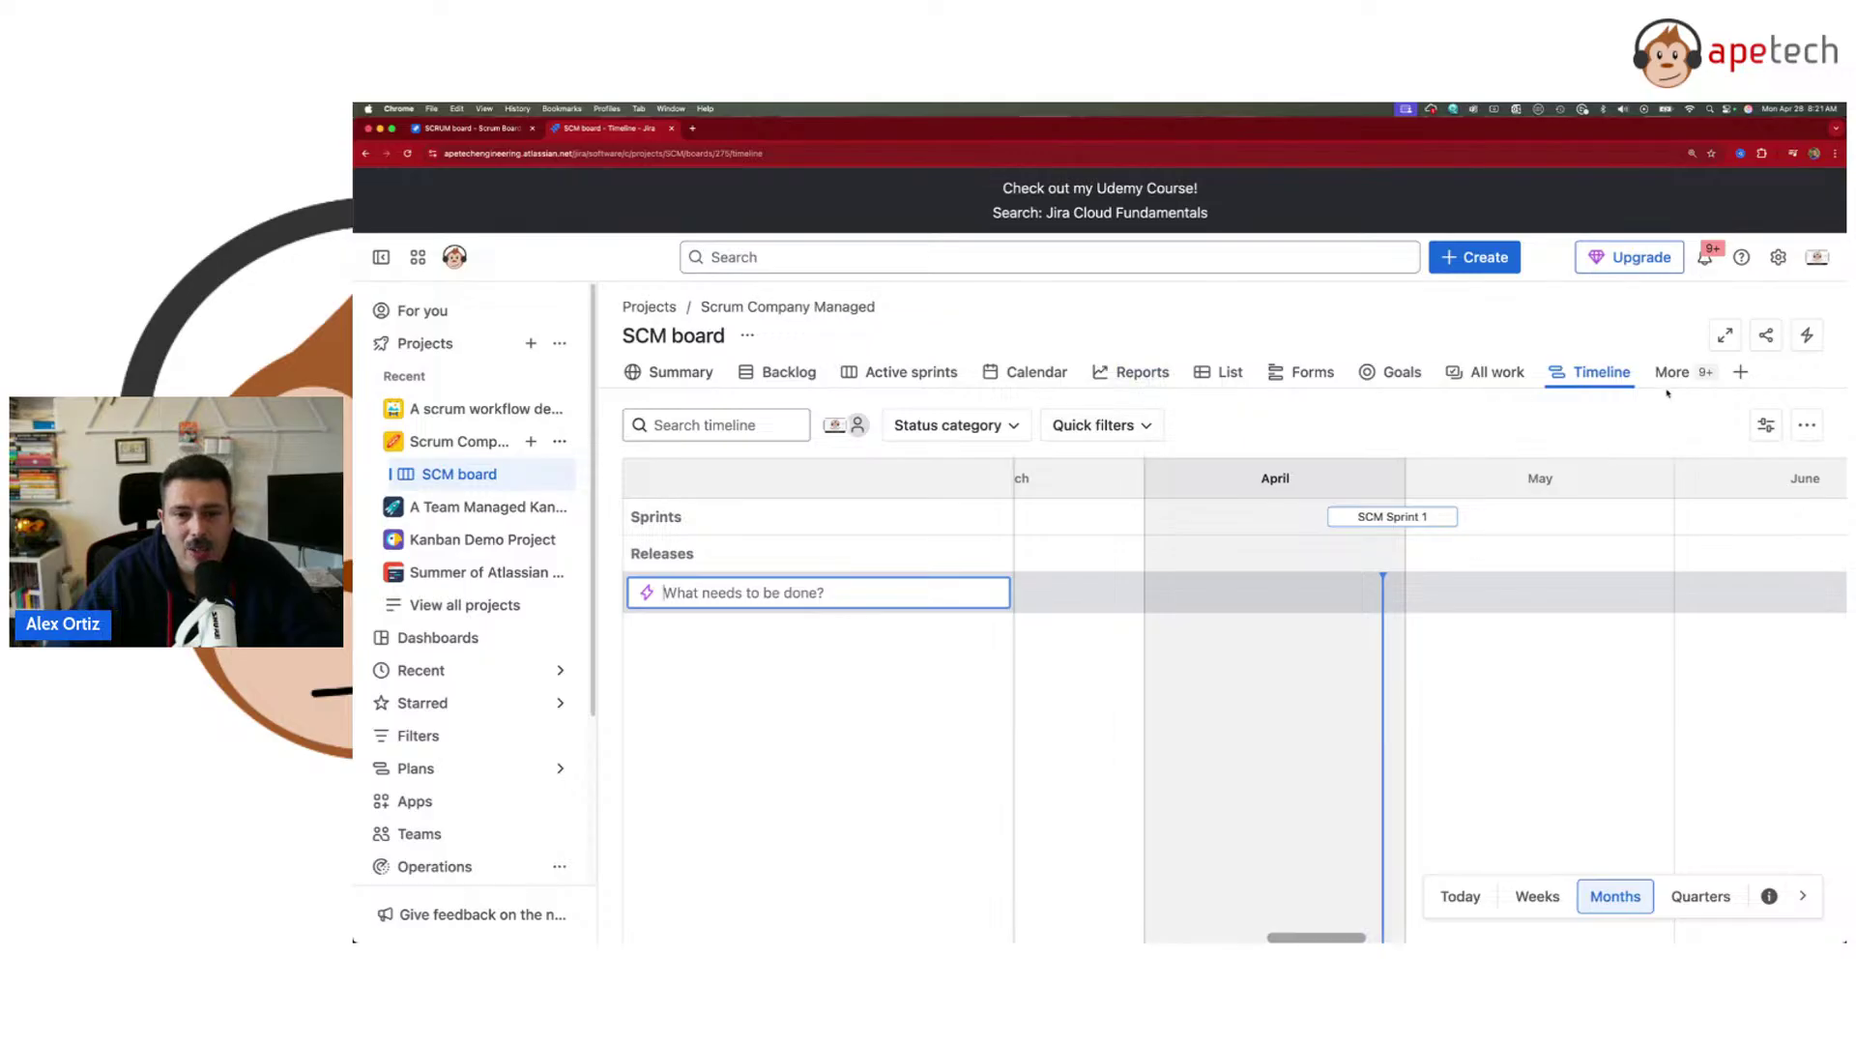
# - Try to move the SCM board's Timeline tab one place left, reloading the page between attempts
pyautogui.click(1557, 373)
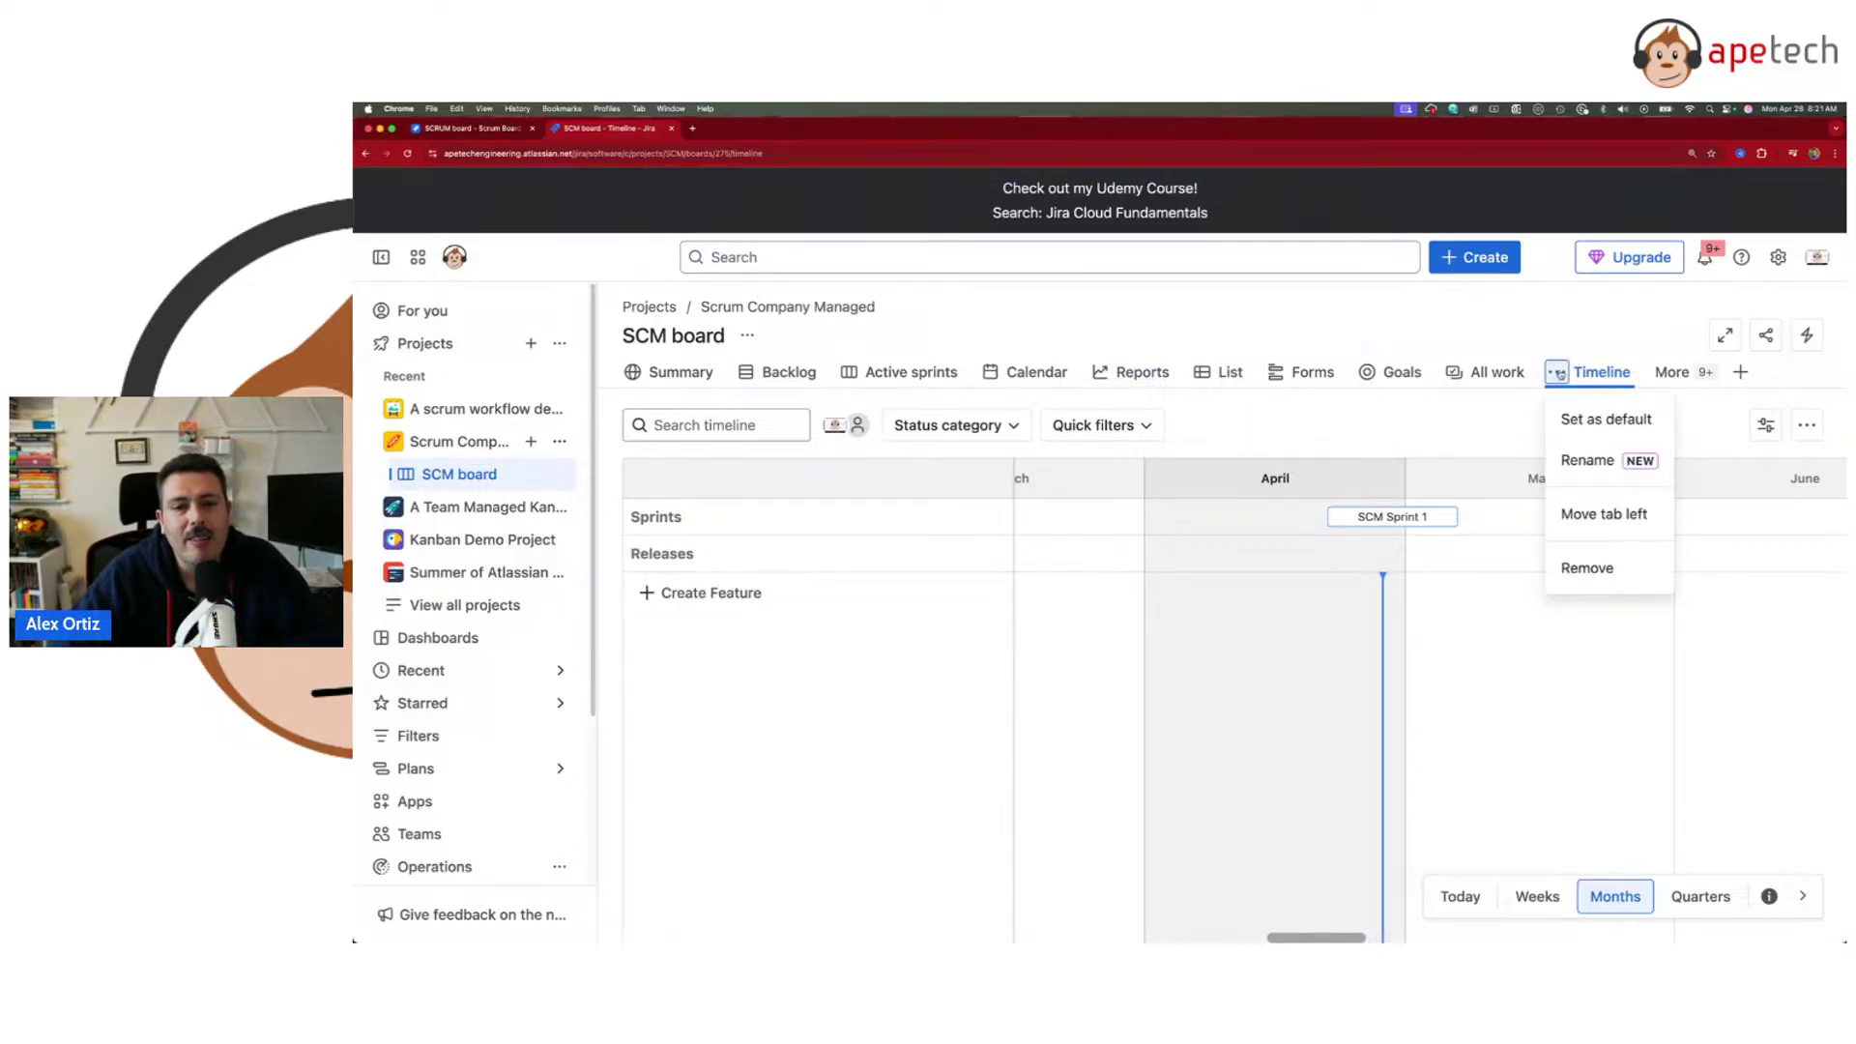
pyautogui.click(1614, 528)
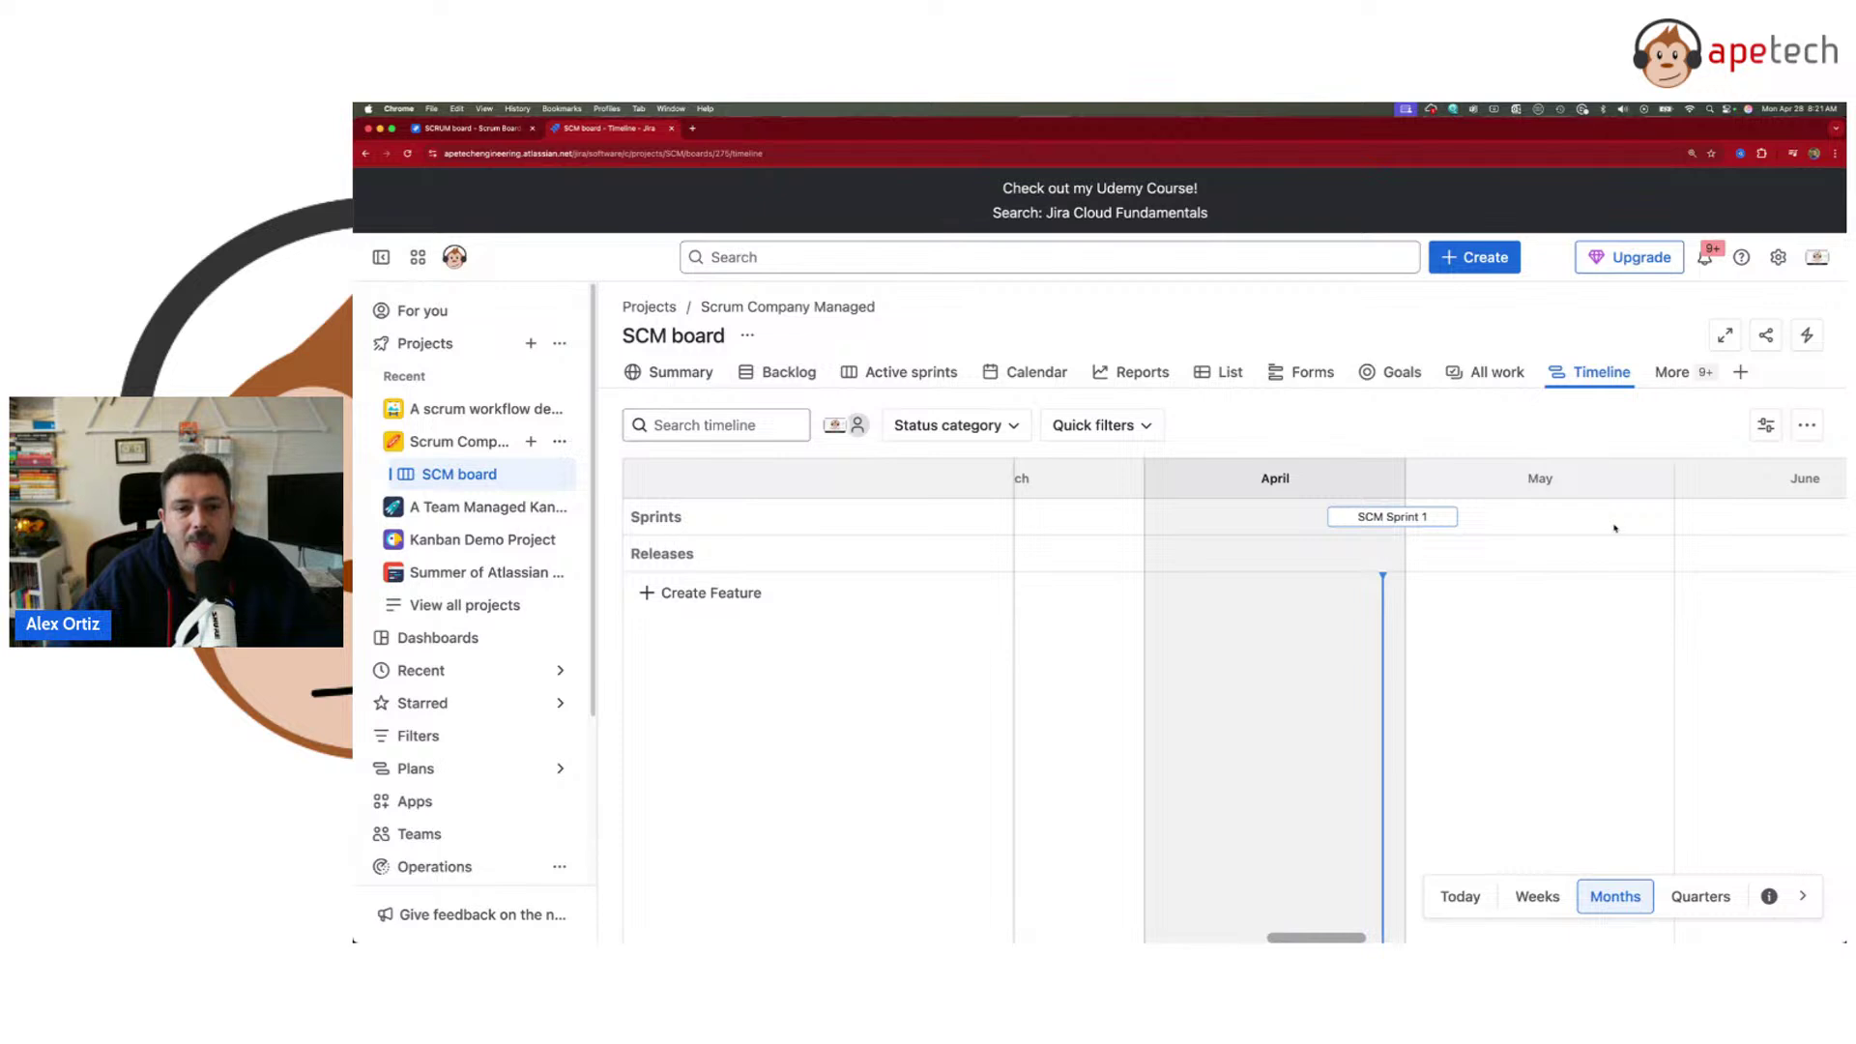
pyautogui.click(406, 156)
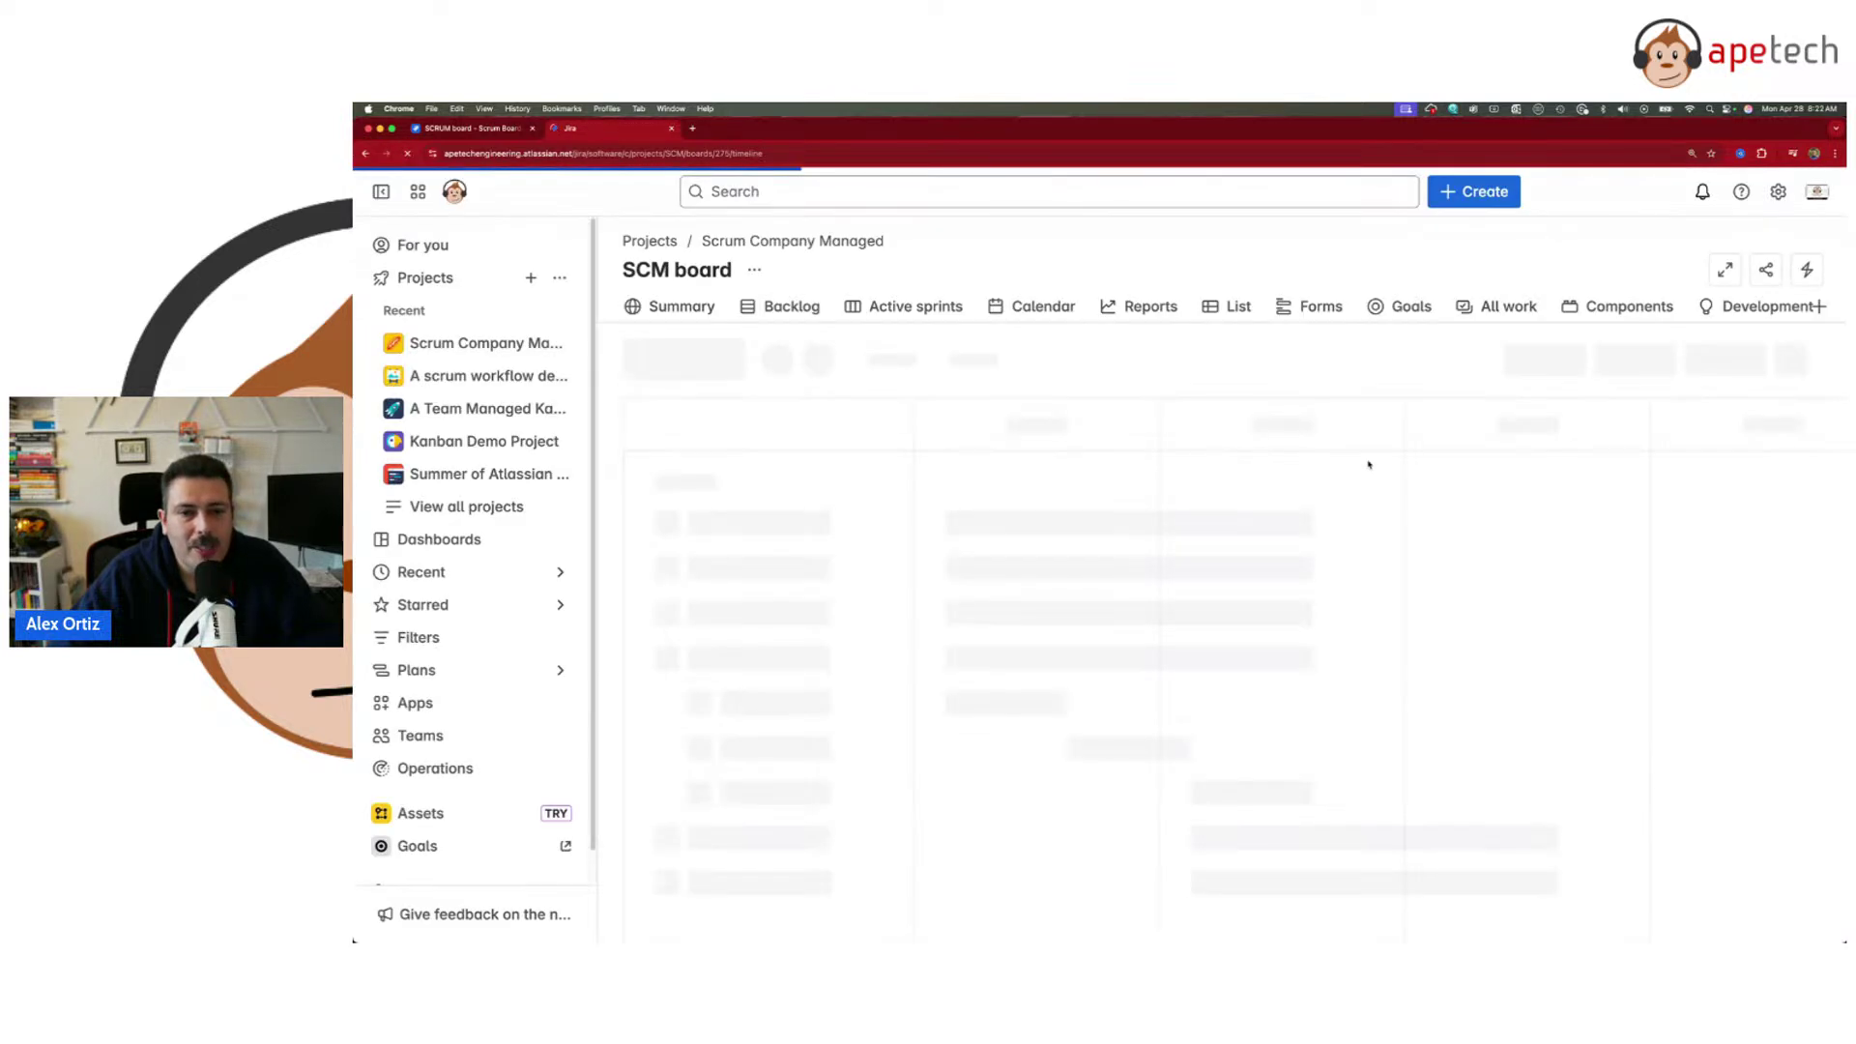
pyautogui.click(1571, 373)
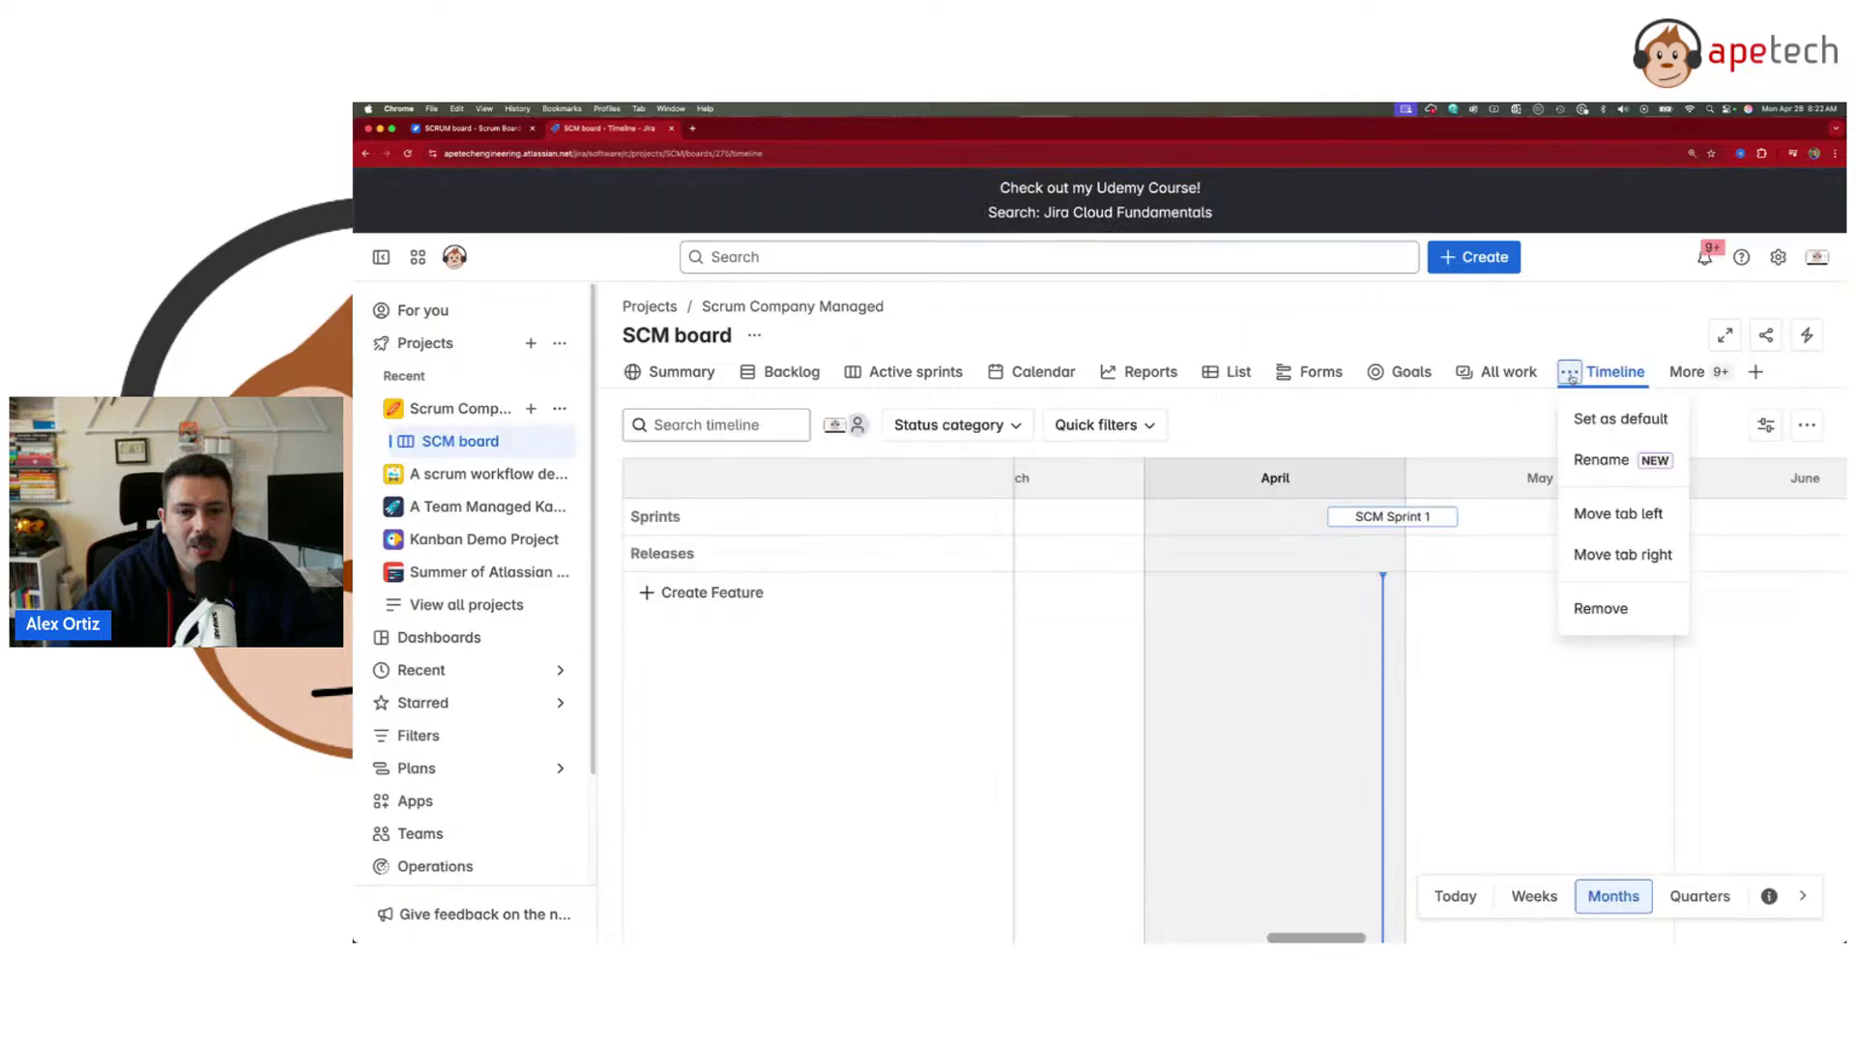
pyautogui.click(1635, 513)
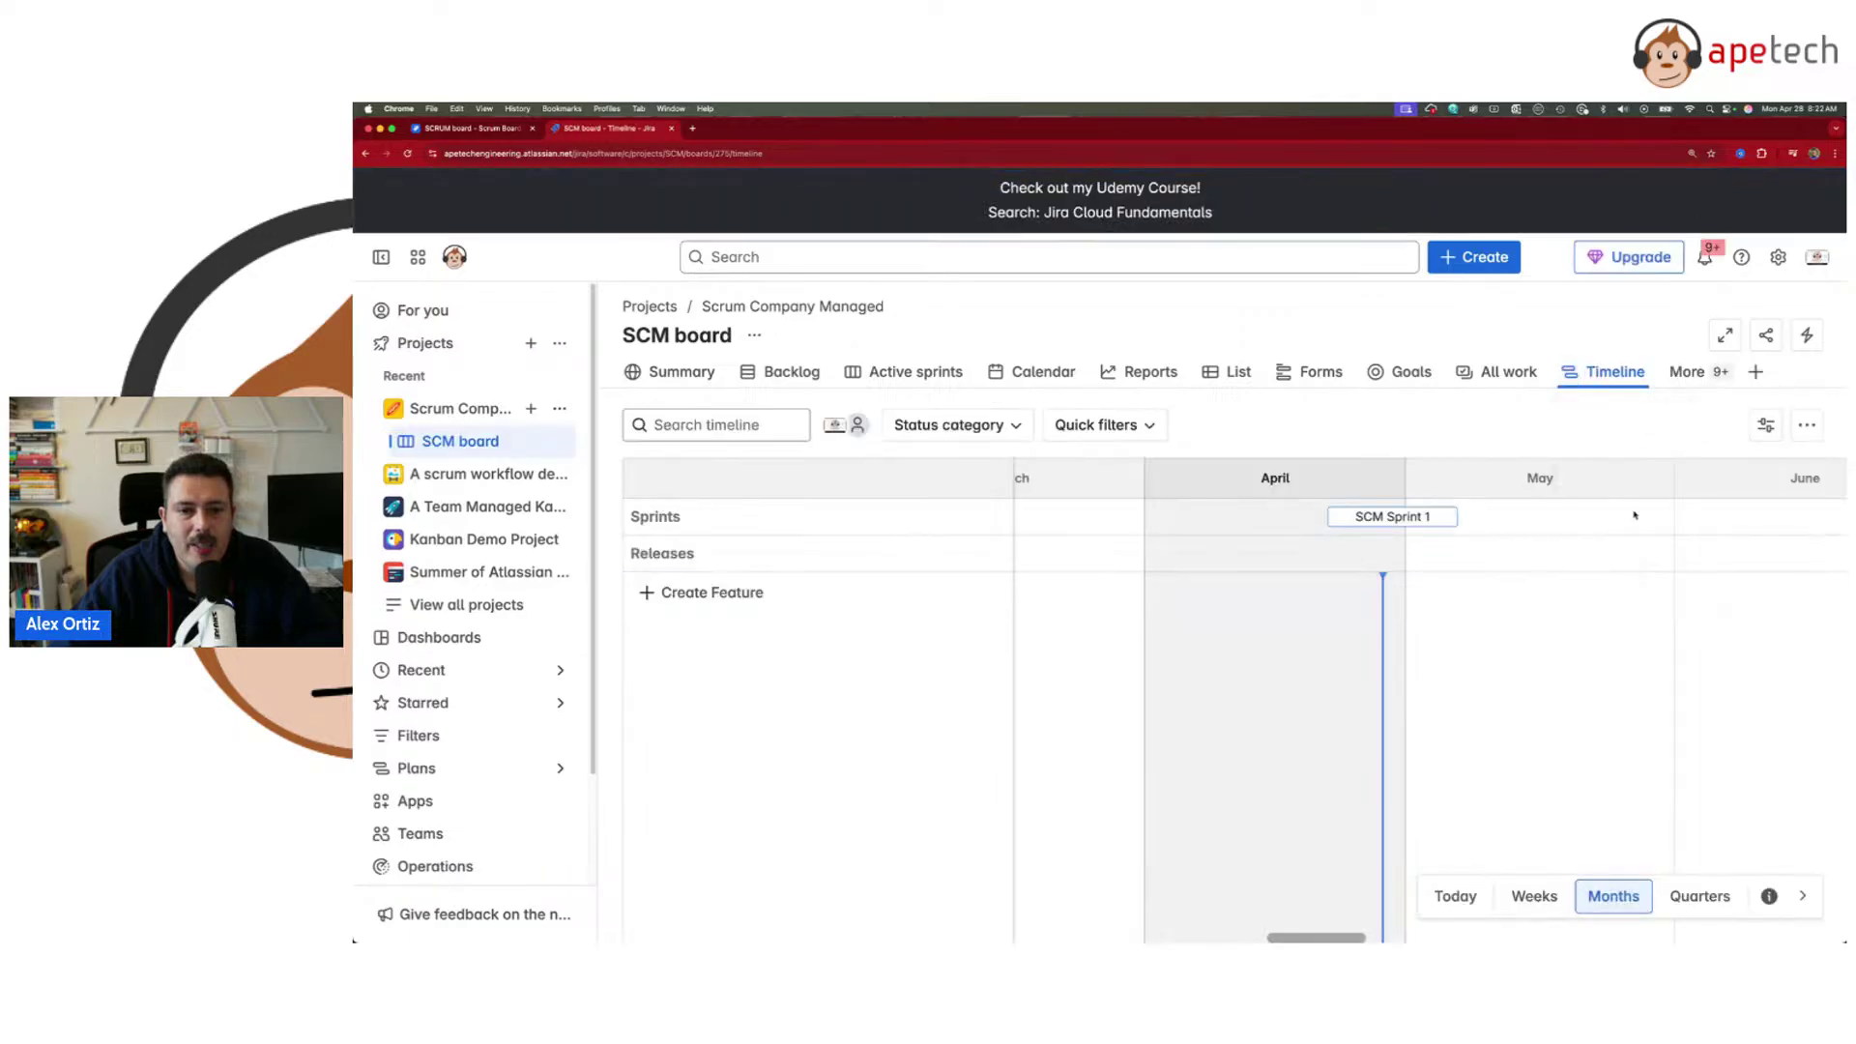
pyautogui.click(1570, 373)
pyautogui.click(1599, 512)
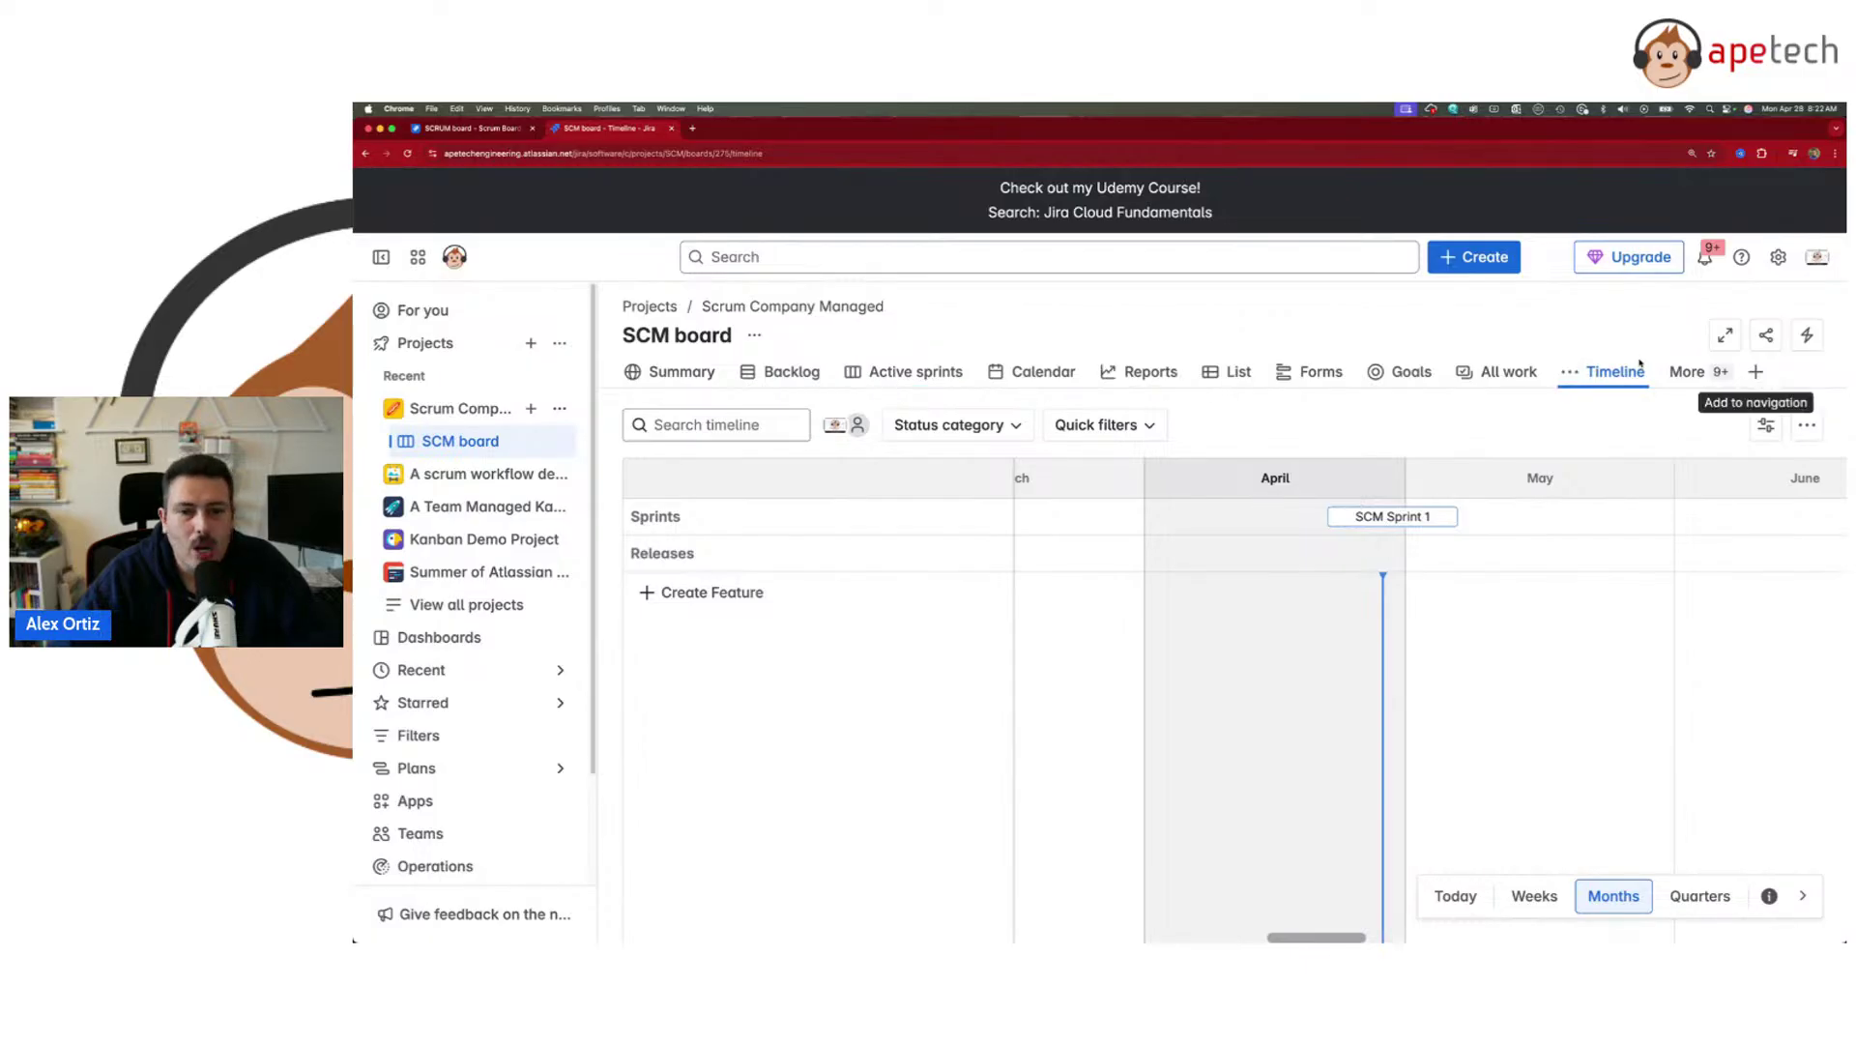
# - Move the SCM board's Timeline tab between Summary and Backlog
pyautogui.moveTo(1640, 364); pyautogui.dragTo(802, 392)
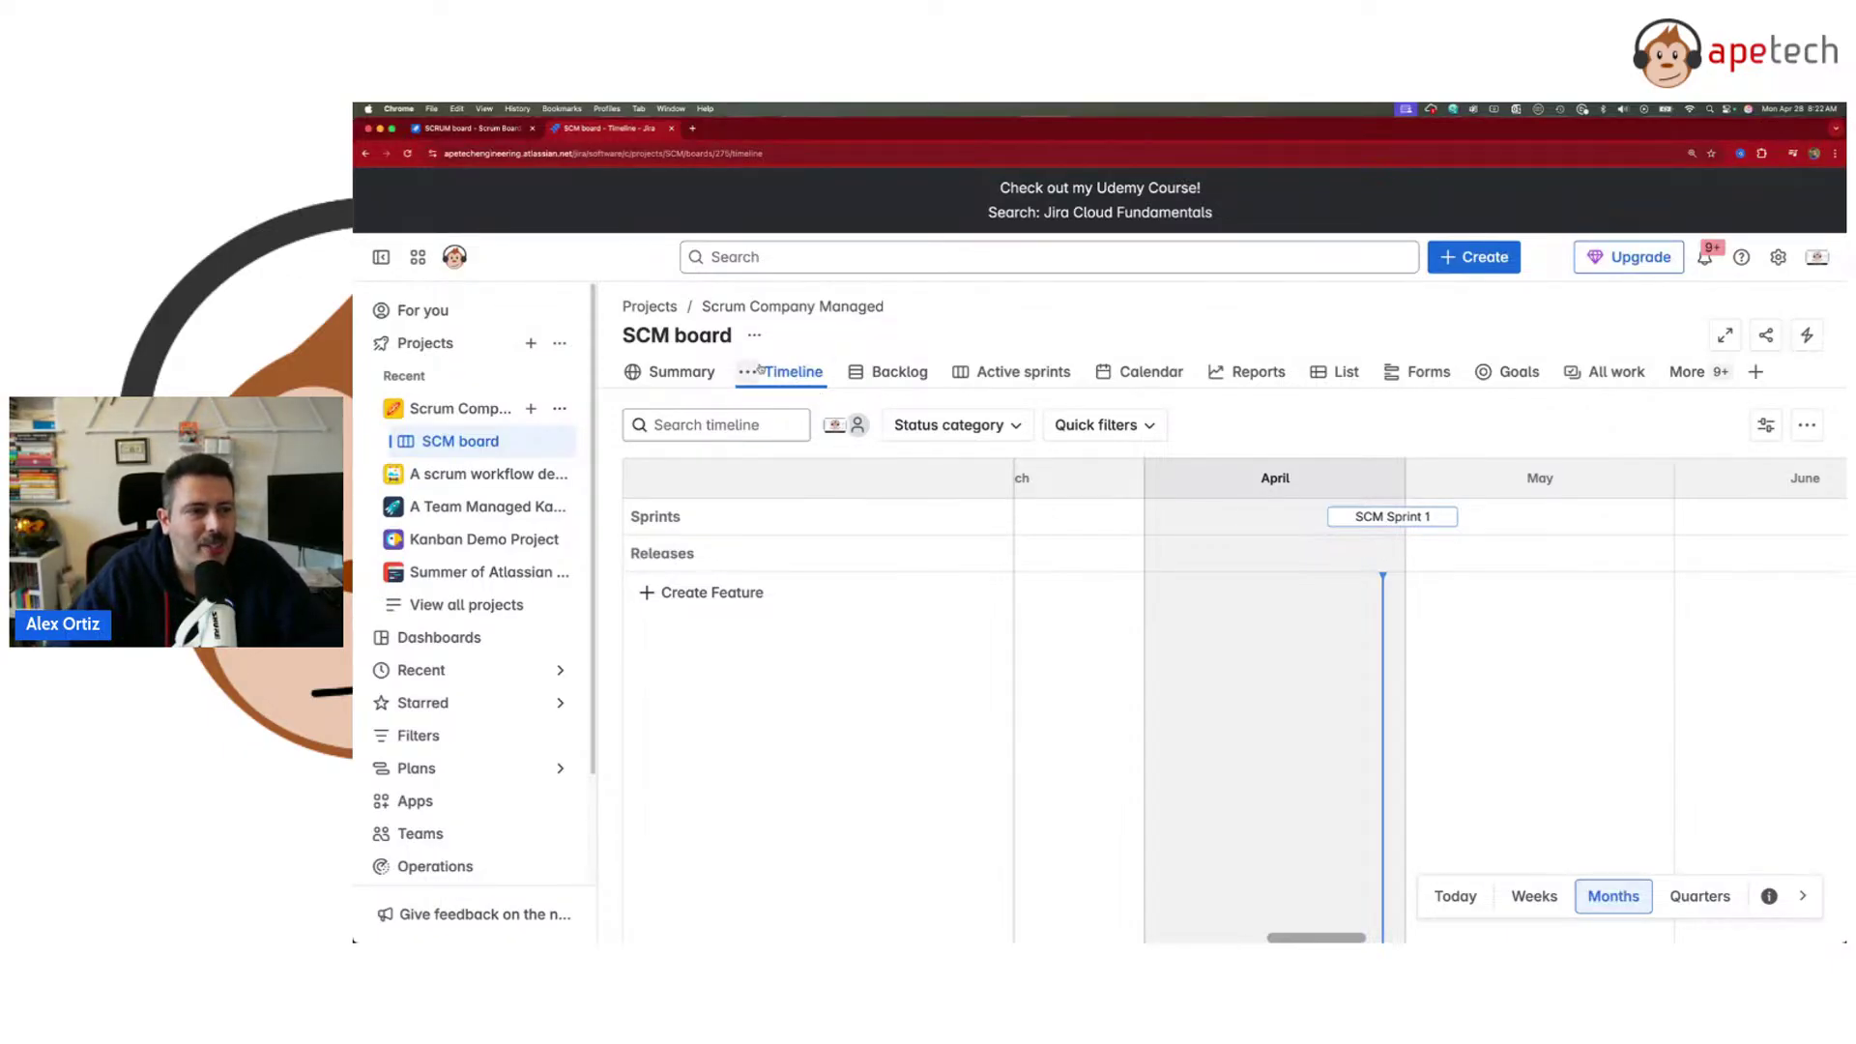
pyautogui.moveTo(793, 378); pyautogui.dragTo(890, 386)
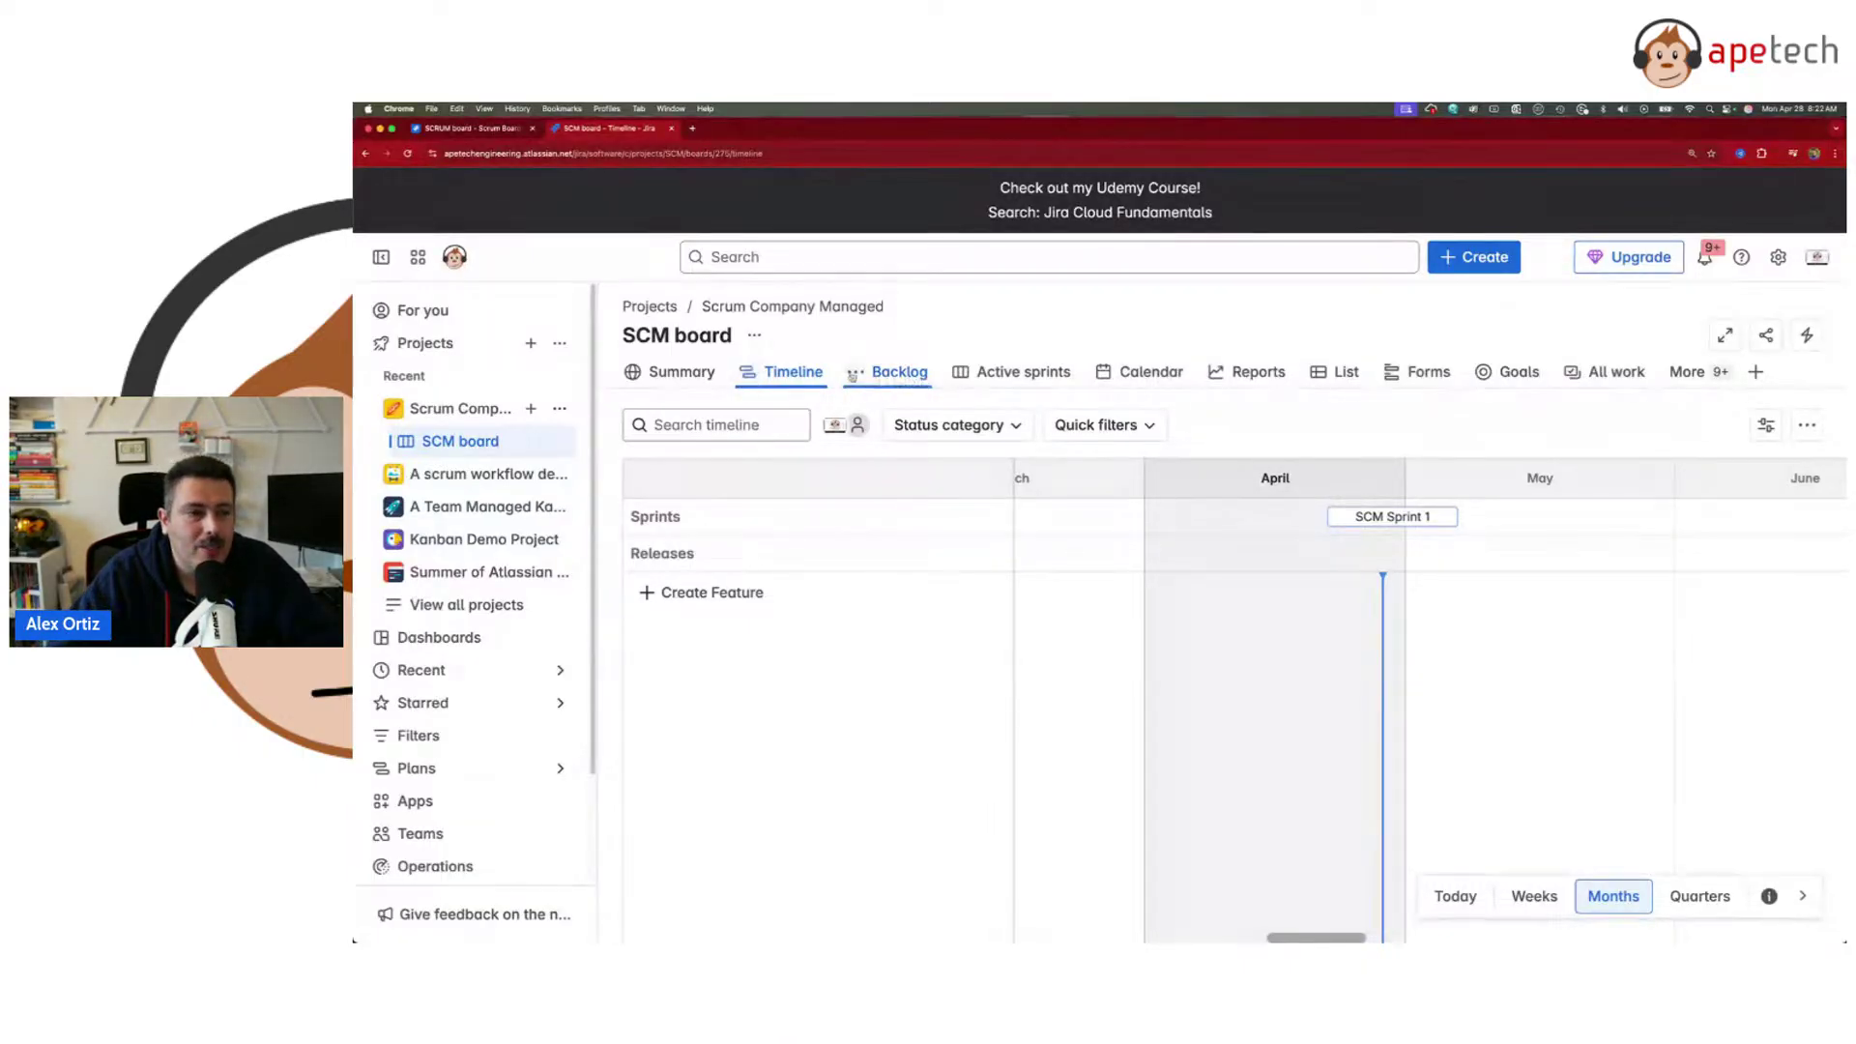
# - Check which tab options are offered for Backlog, Active sprints and Calendar on the SCM board
pyautogui.click(855, 377)
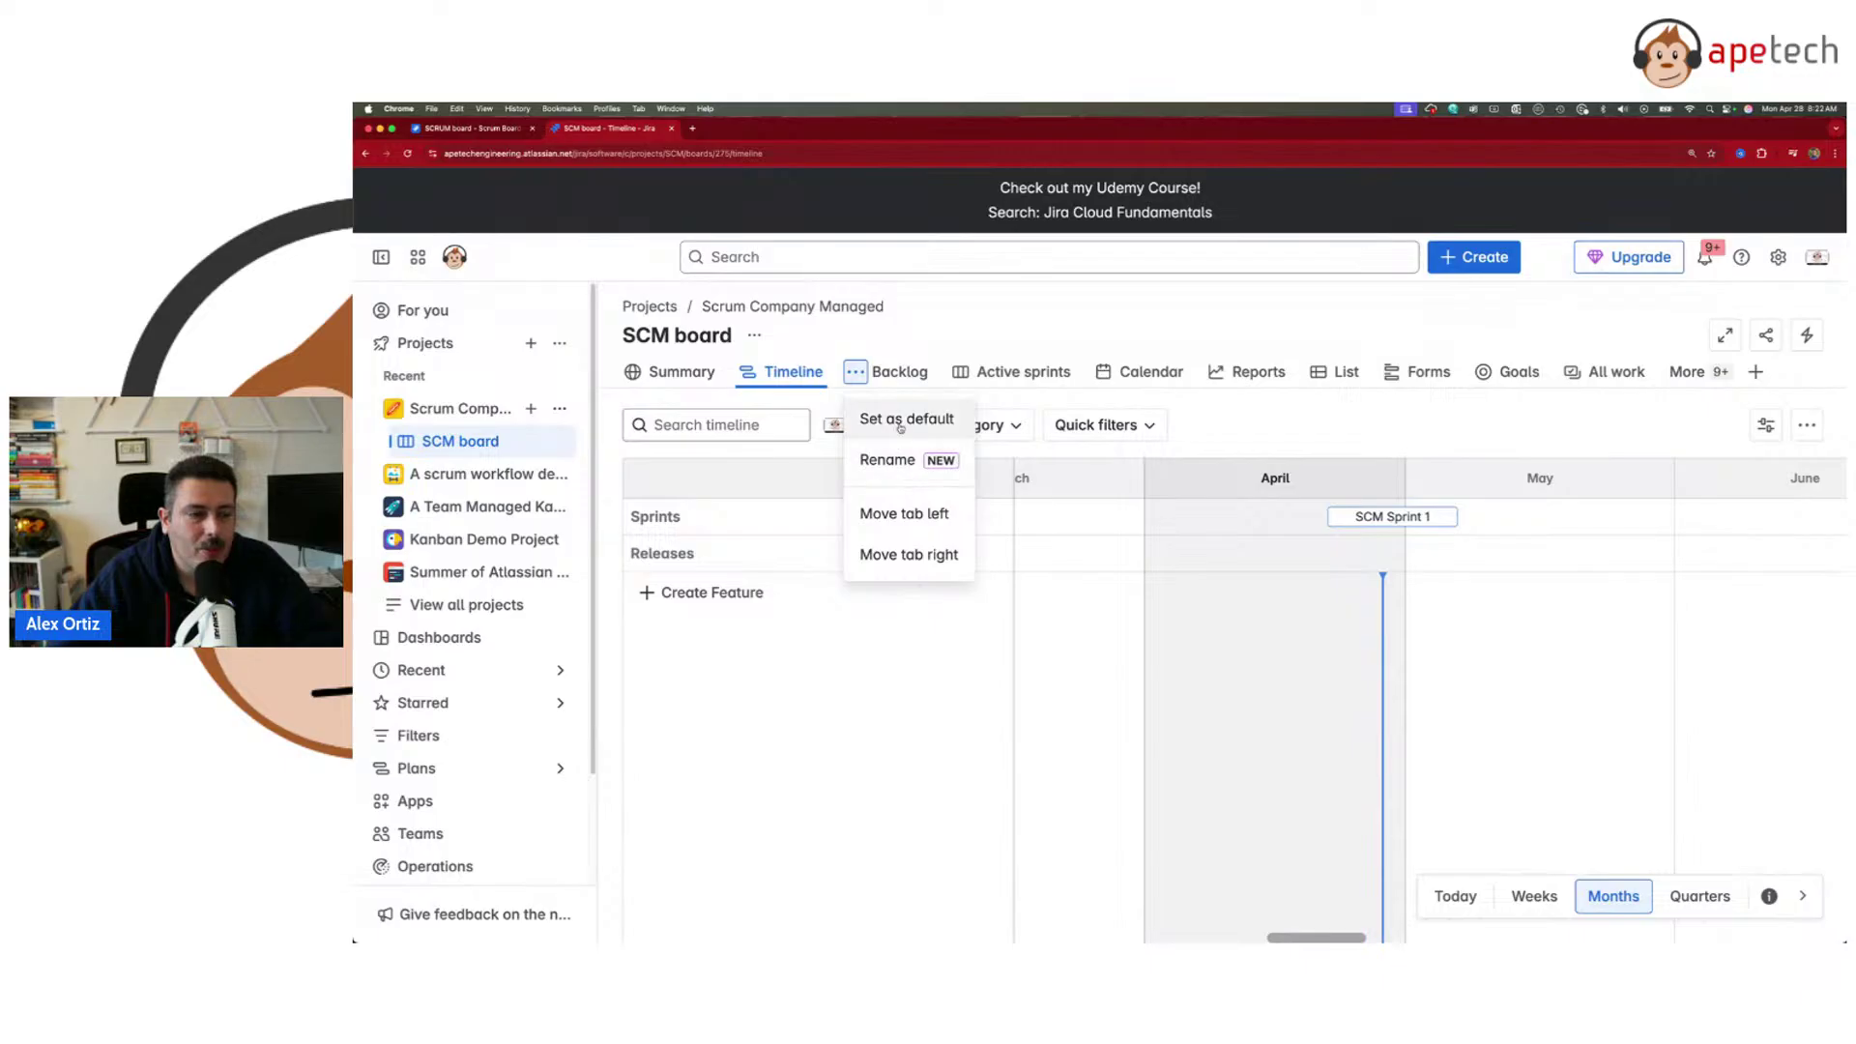
pyautogui.click(960, 374)
pyautogui.click(960, 373)
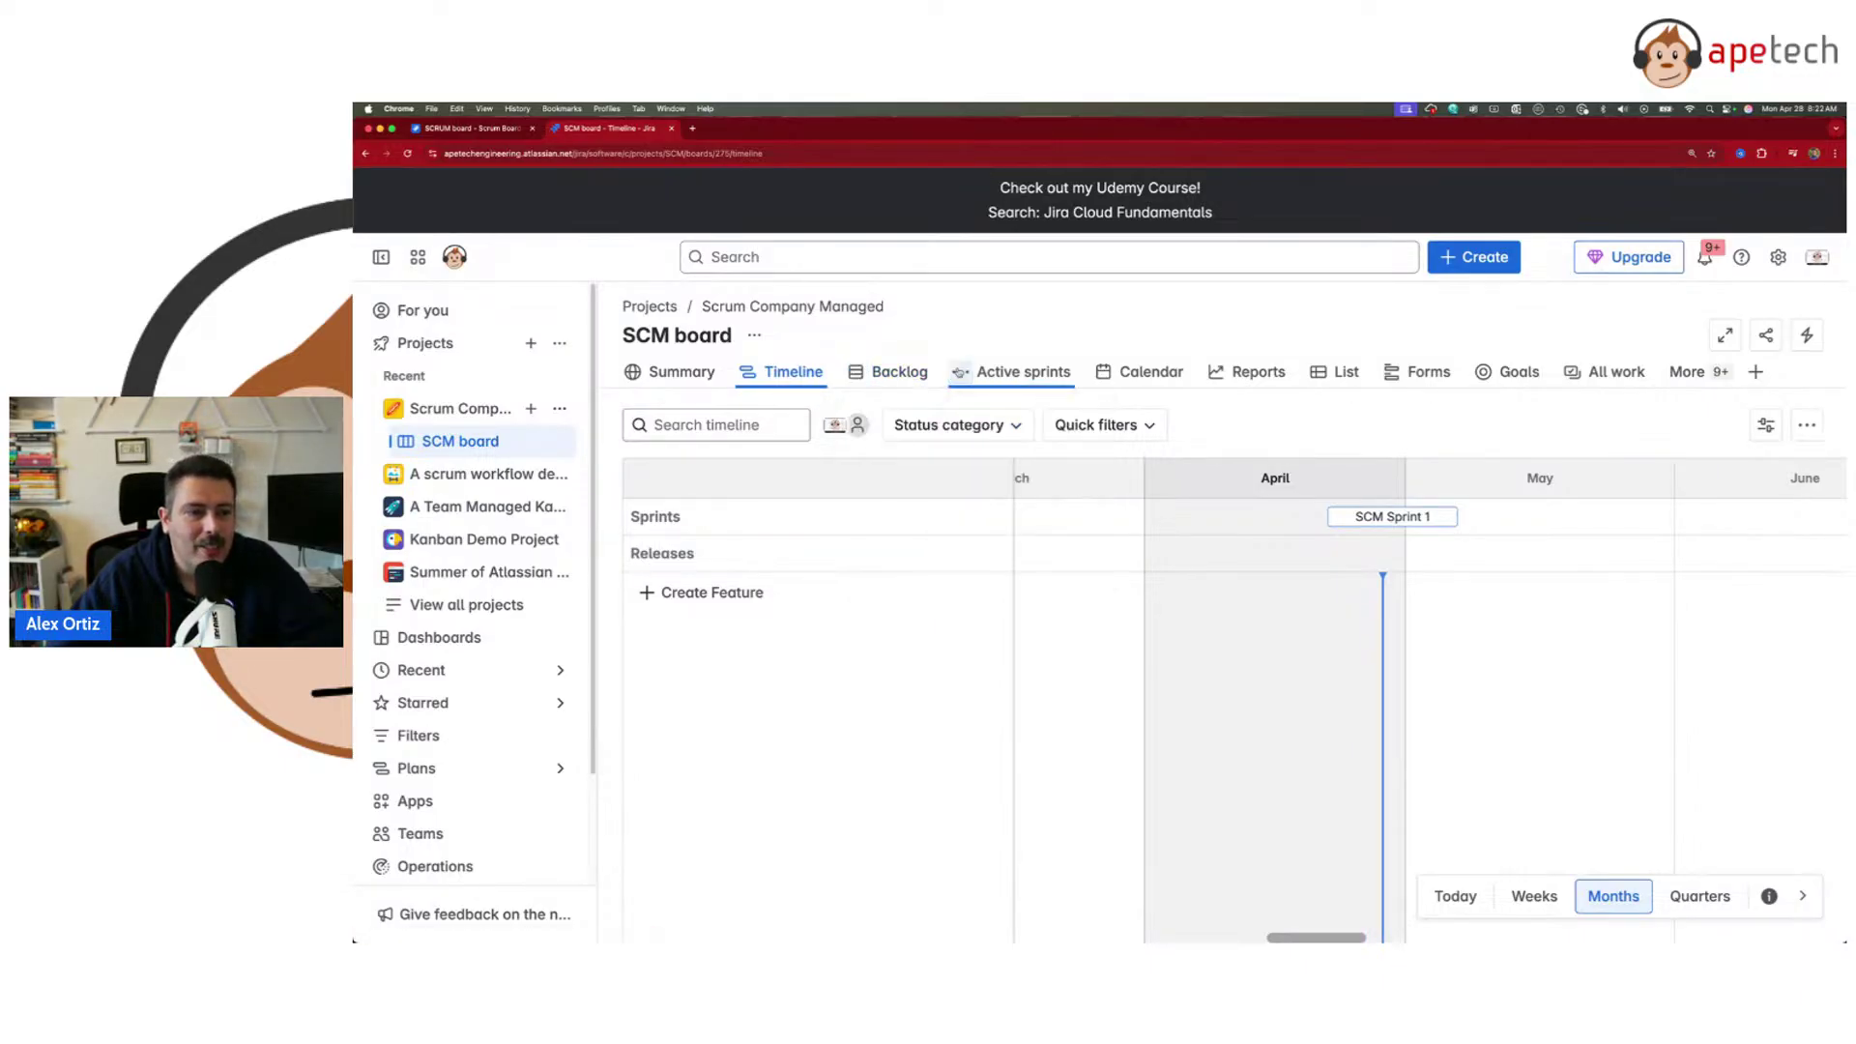
pyautogui.click(1103, 373)
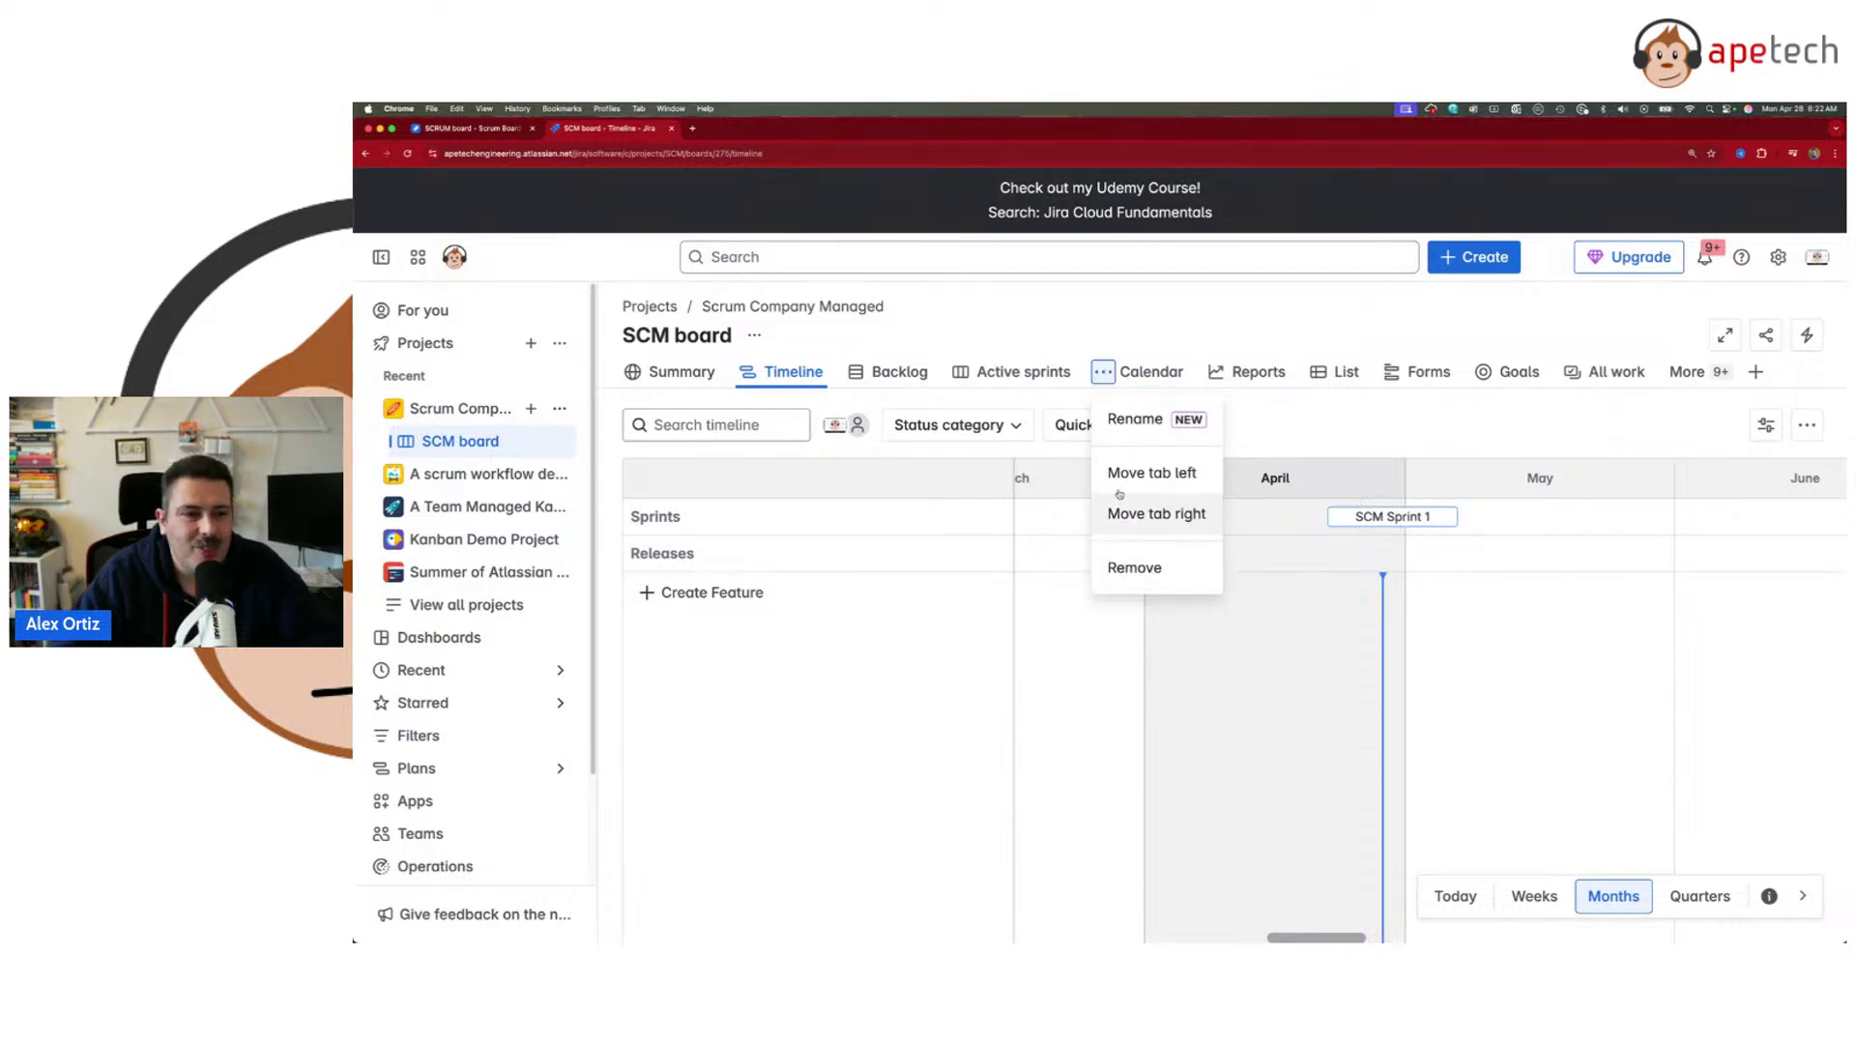
pyautogui.click(1094, 305)
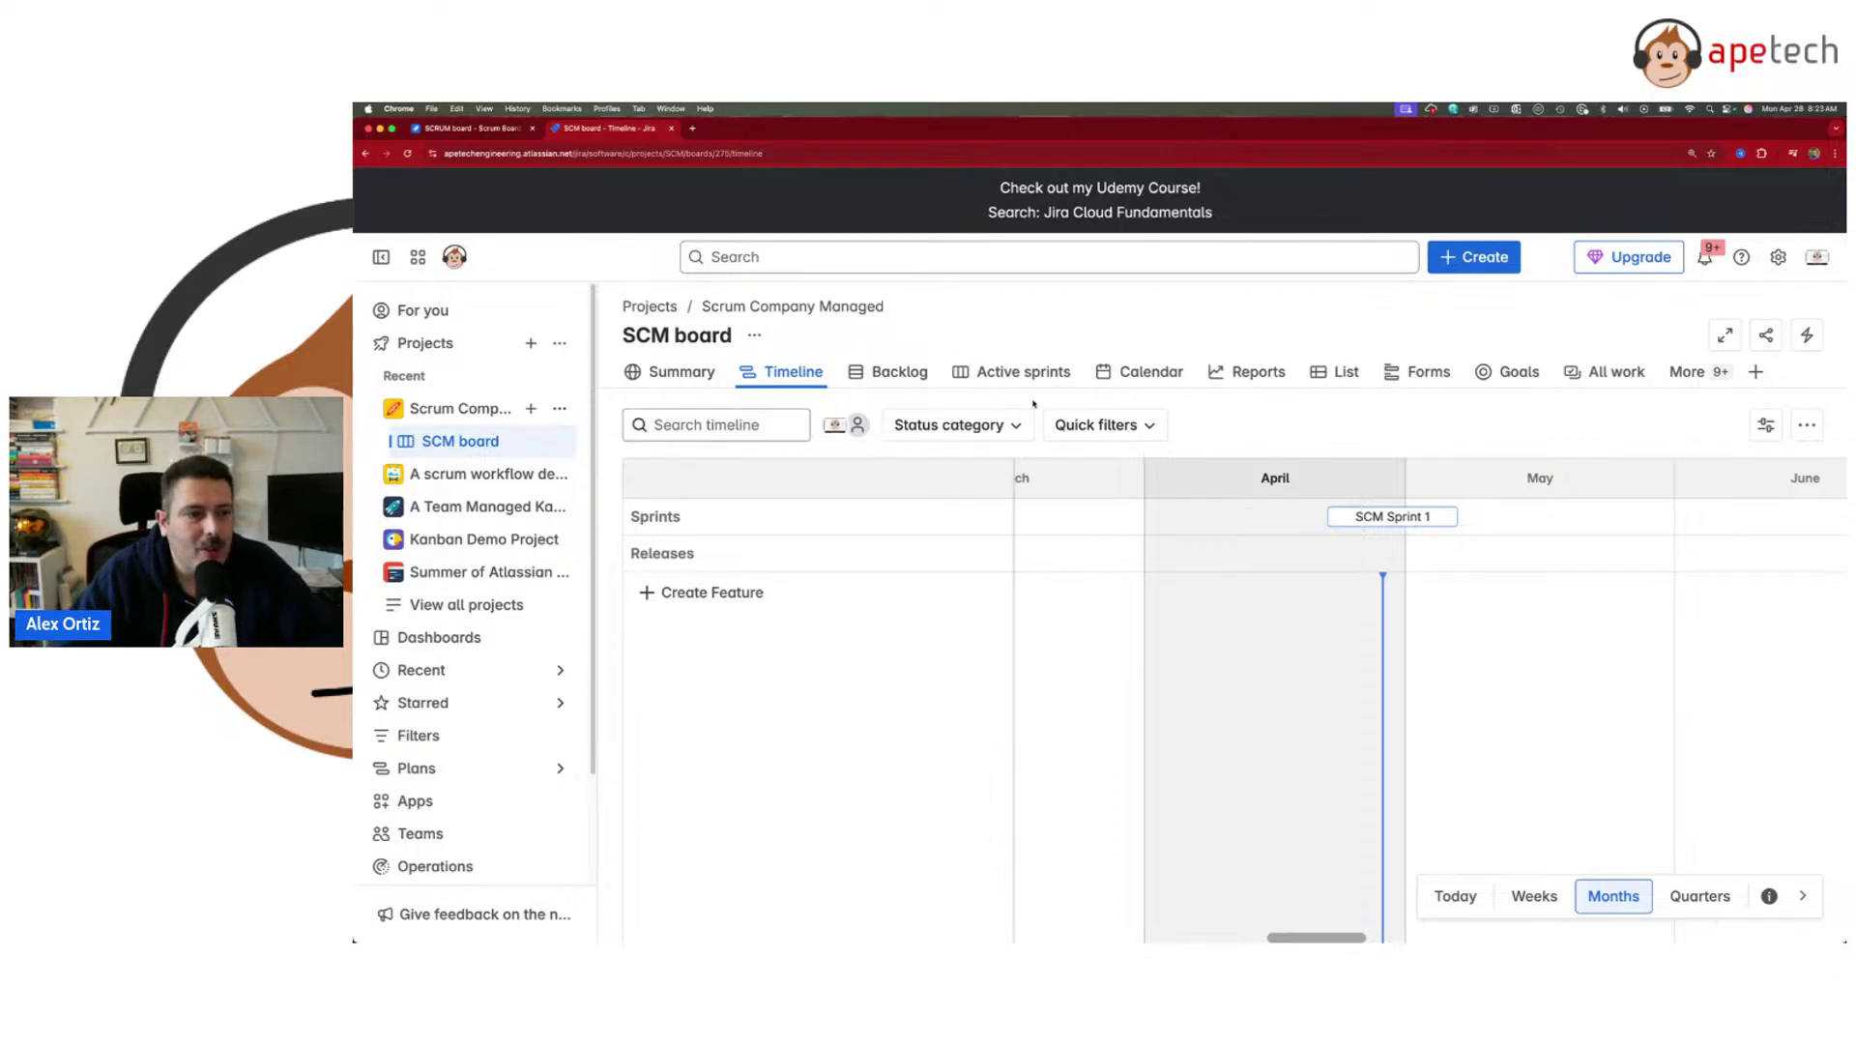
# - Look through the SCM board's full list of overflow views that do not fit as visible tabs
pyautogui.click(1689, 377)
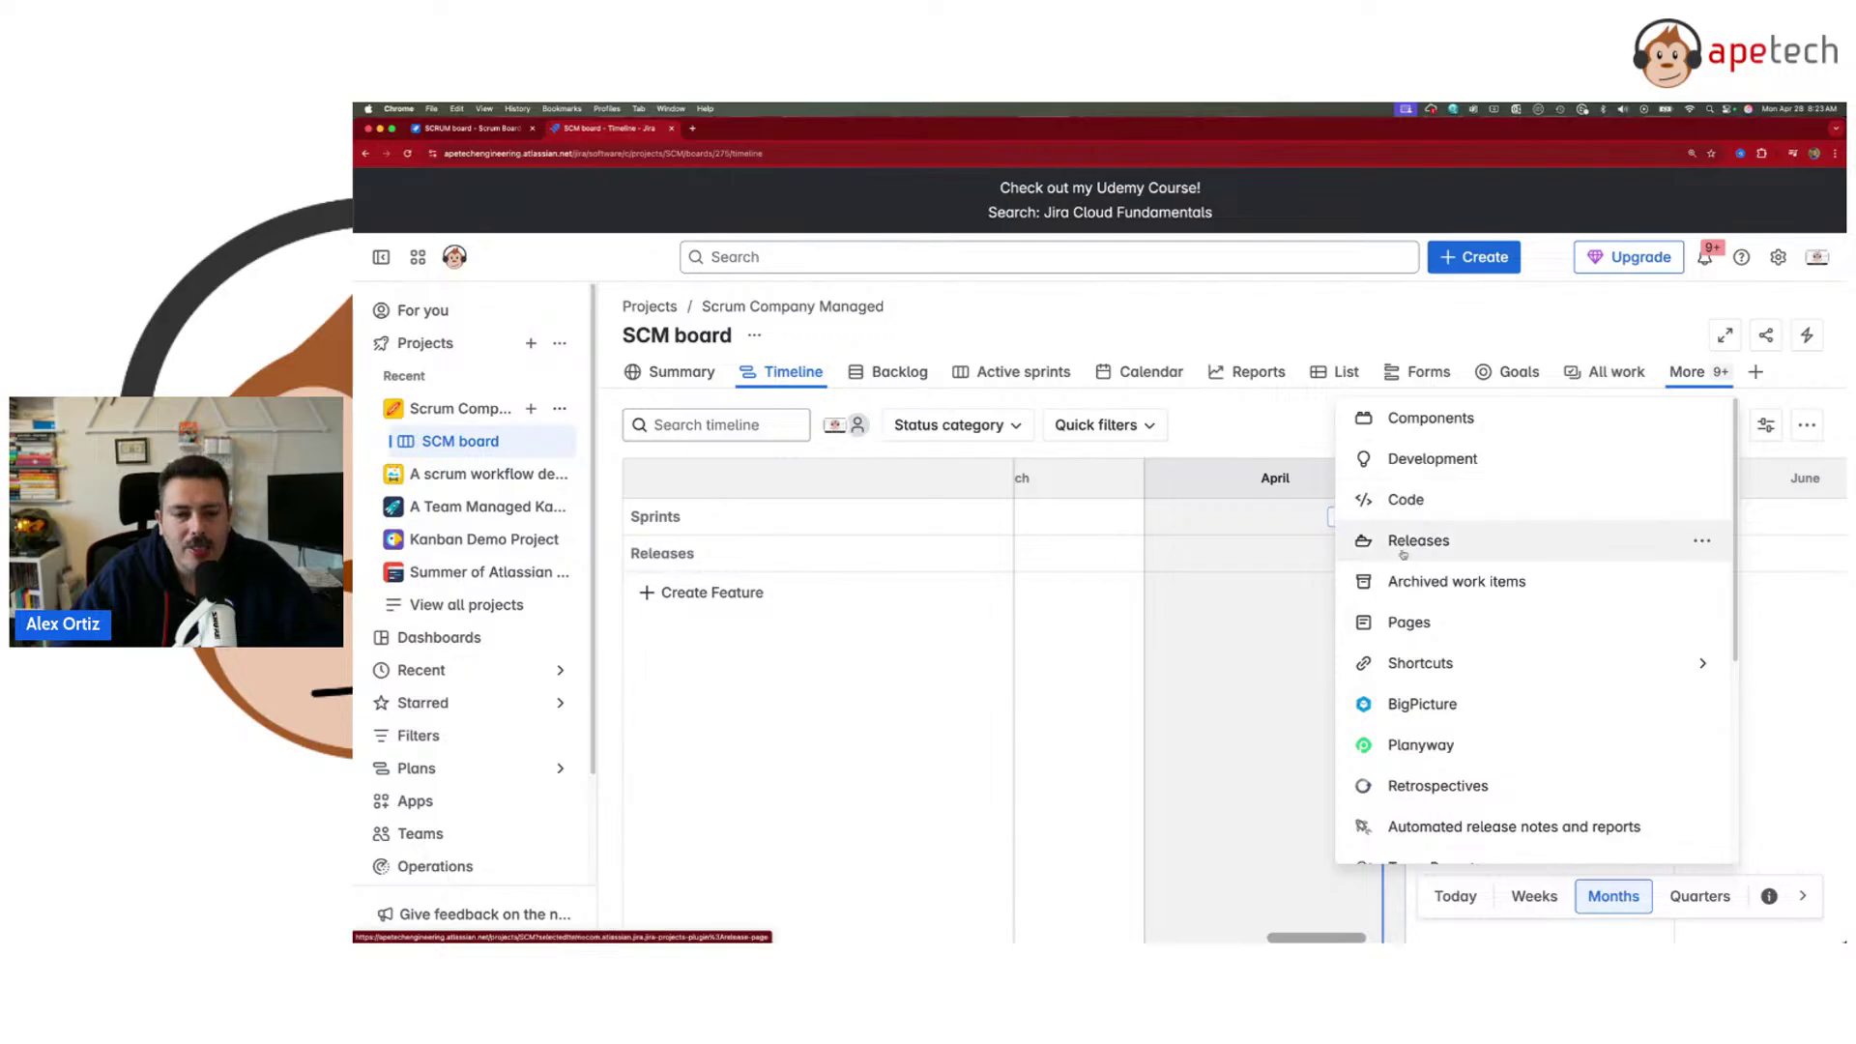
pyautogui.scroll(-1, 1431, 580)
pyautogui.scroll(-1, 1430, 583)
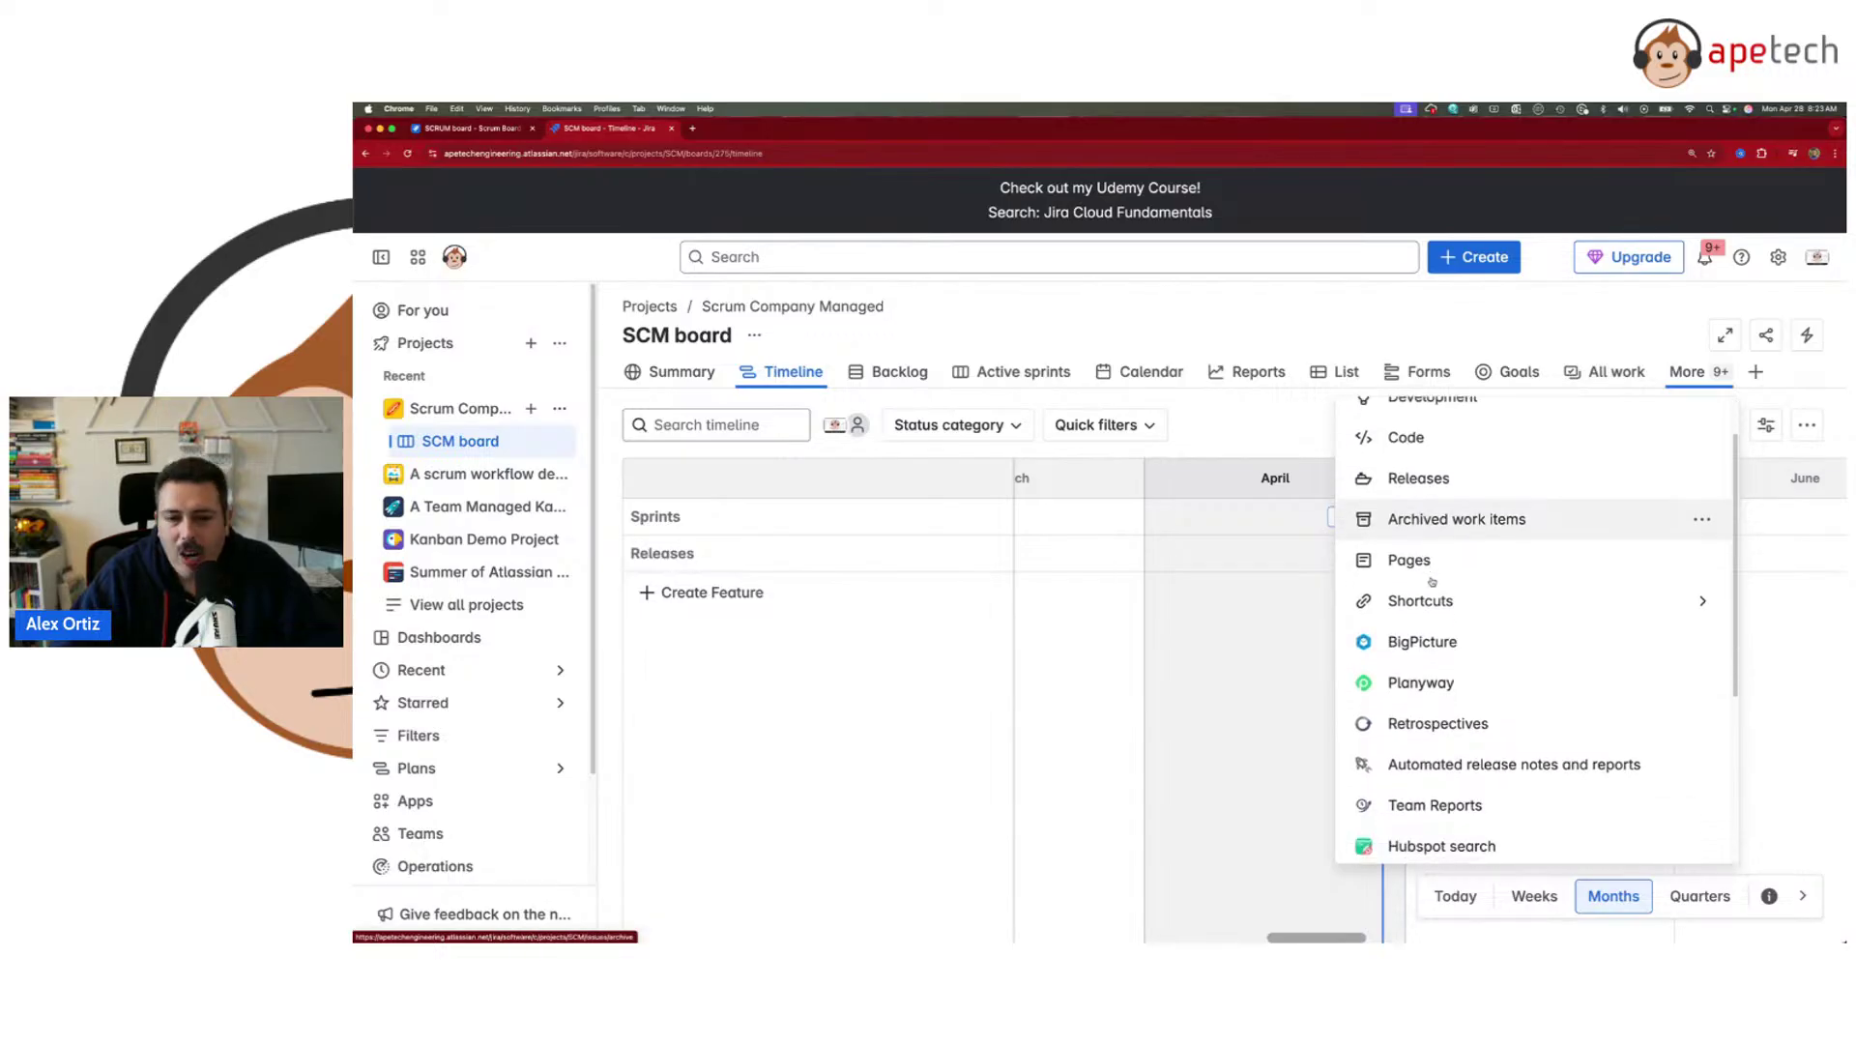
pyautogui.scroll(-5, 1495, 619)
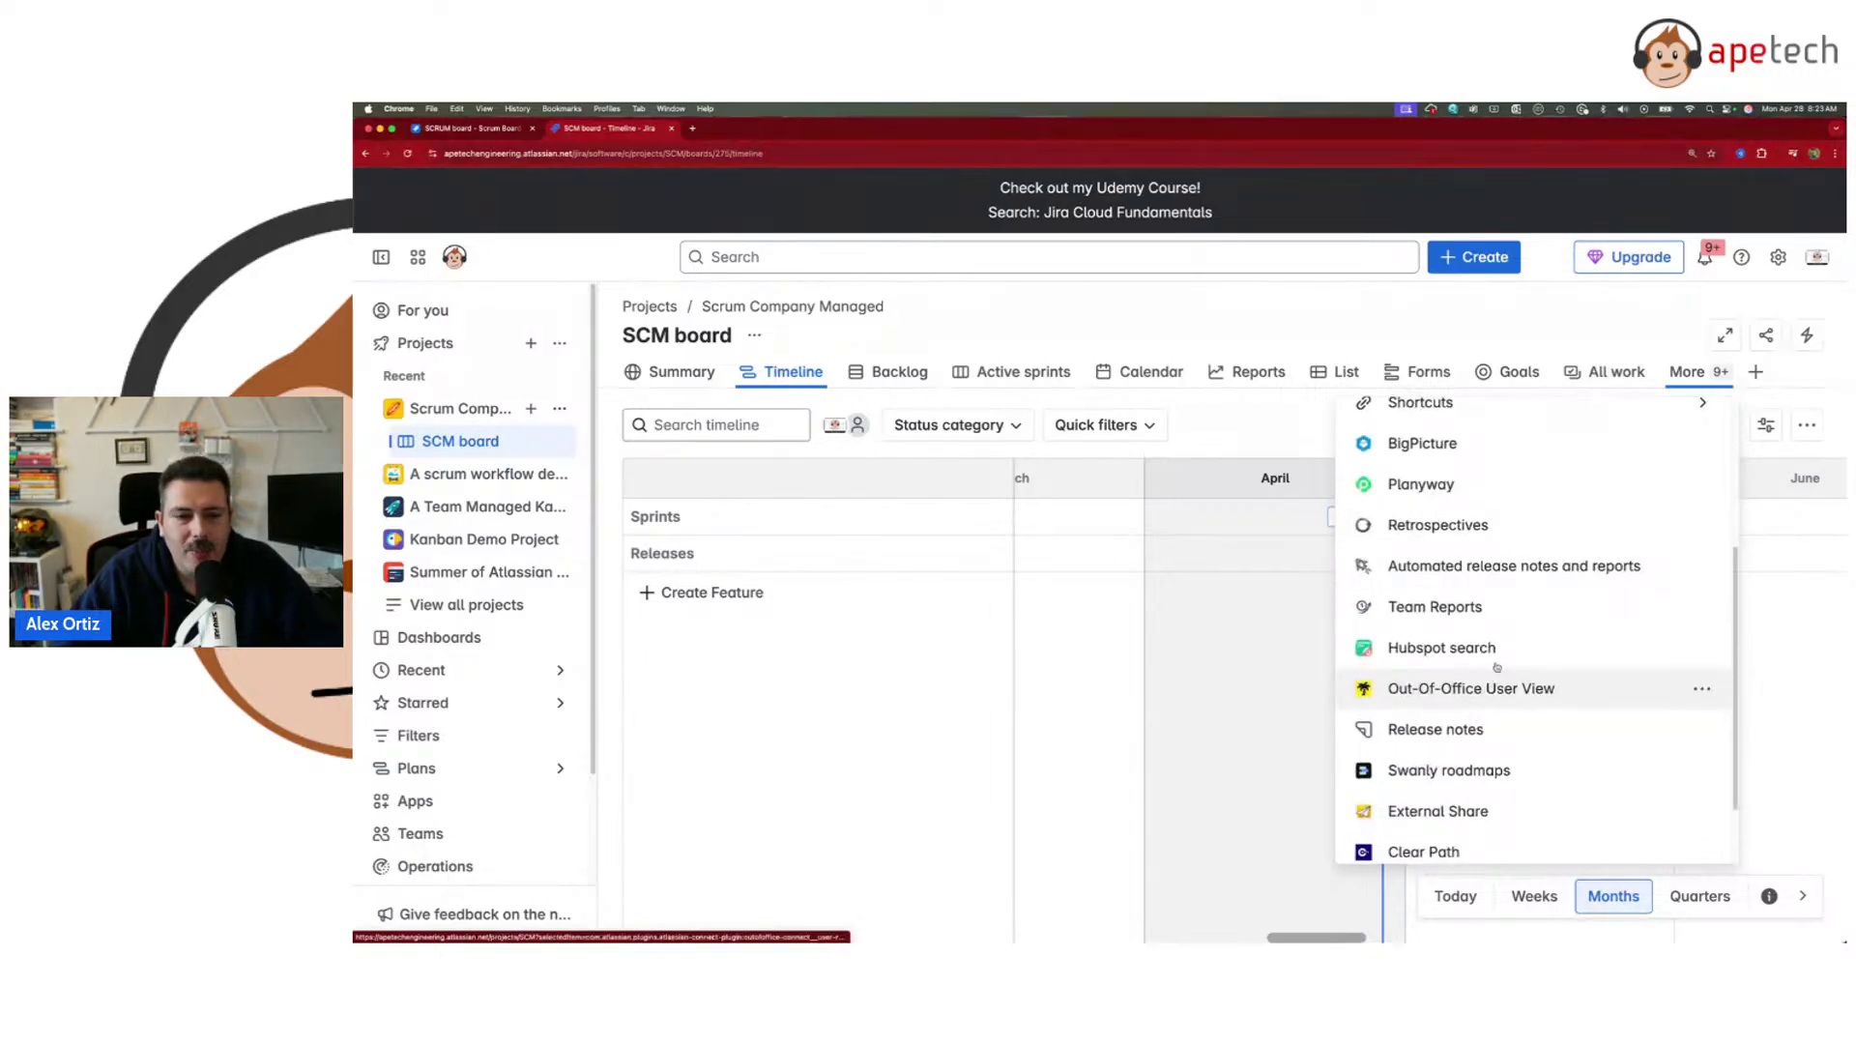
pyautogui.scroll(6, 1495, 667)
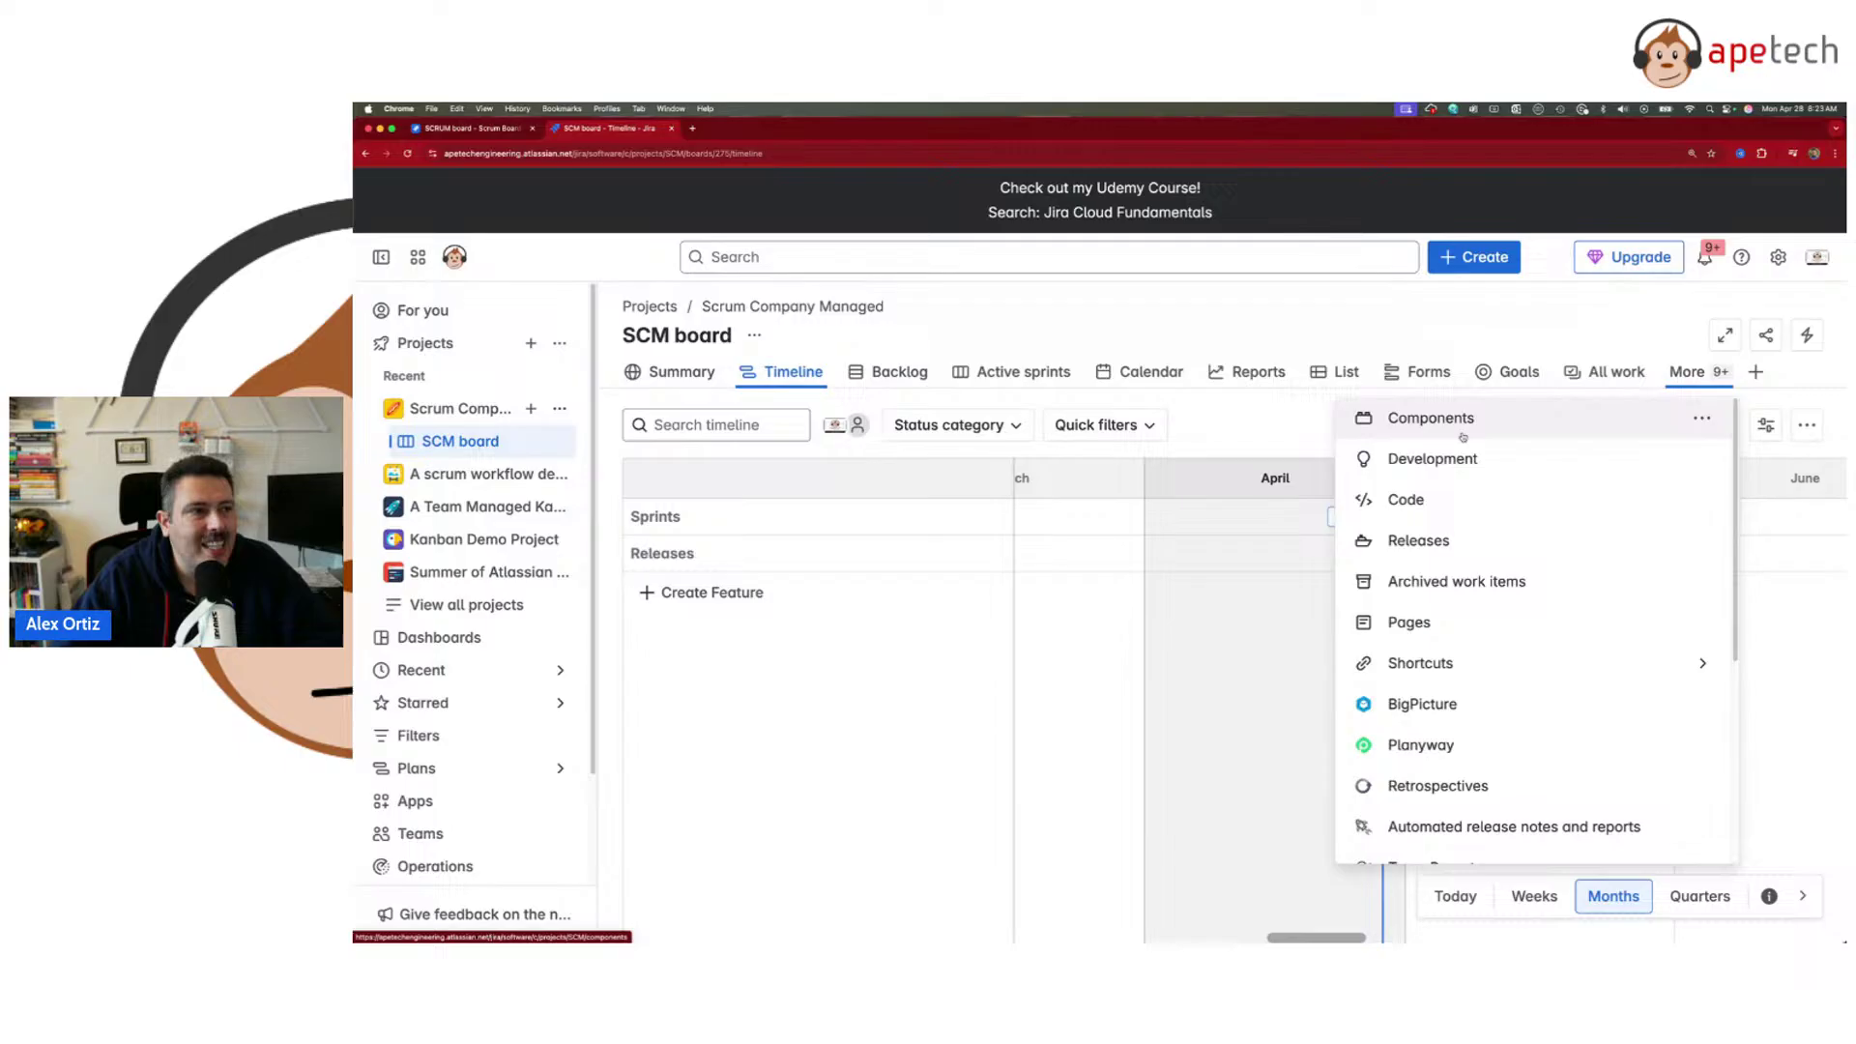
# - Compare the old My Scrum Project sidebar with the SCM board's overflow views
pyautogui.click(490, 130)
pyautogui.scroll(-2, 423, 638)
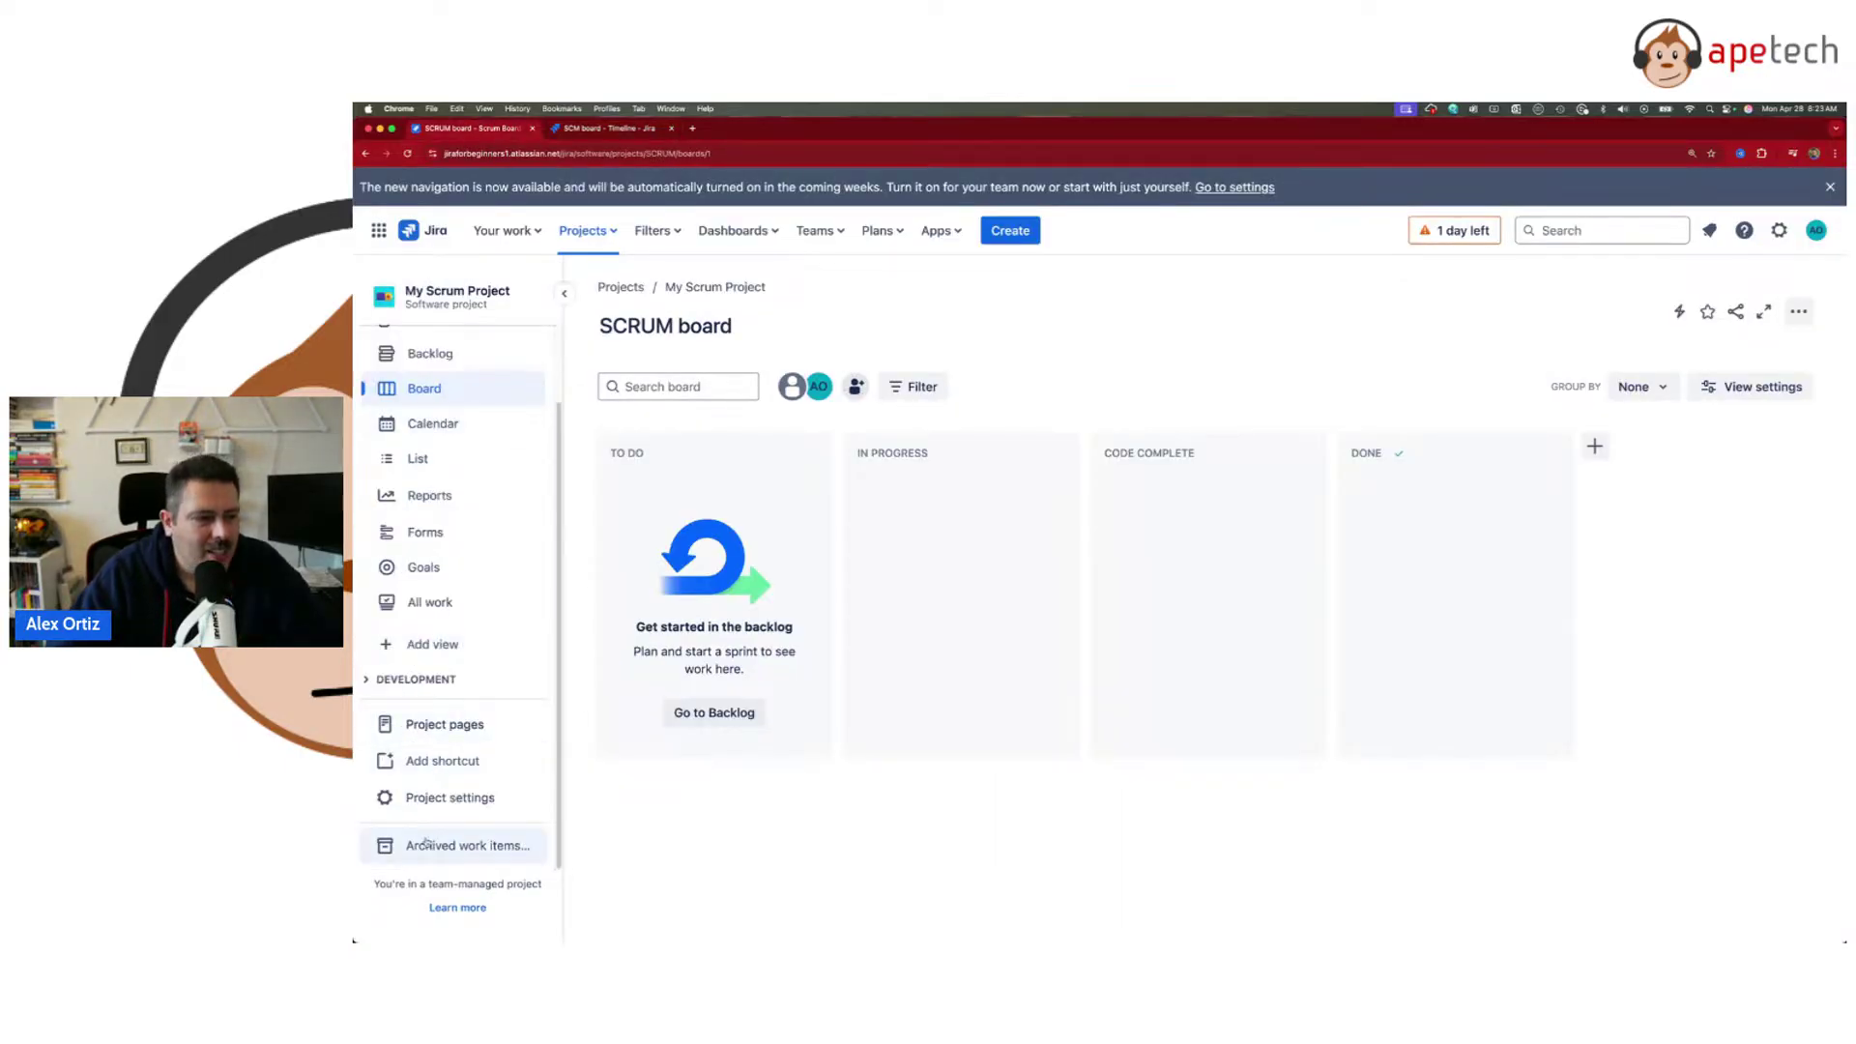
pyautogui.scroll(2, 450, 582)
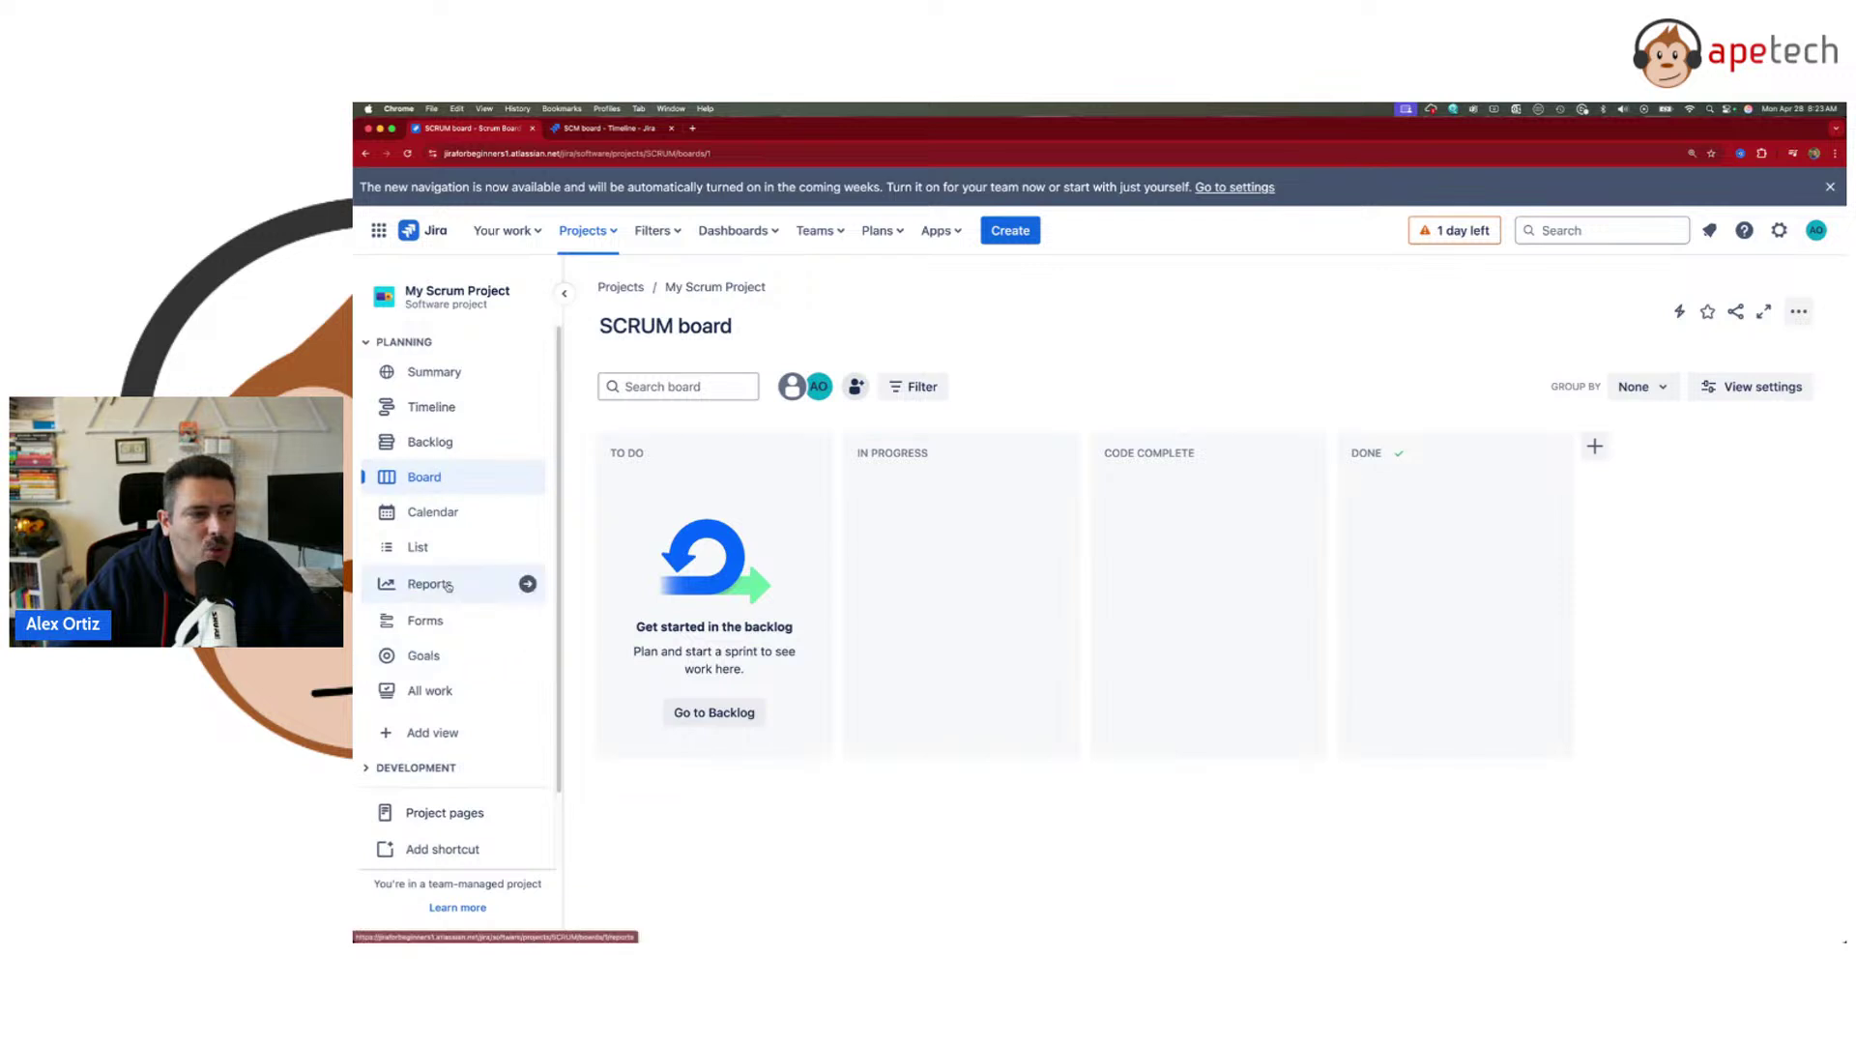
pyautogui.scroll(-2, 531, 584)
pyautogui.scroll(2, 531, 584)
pyautogui.click(631, 128)
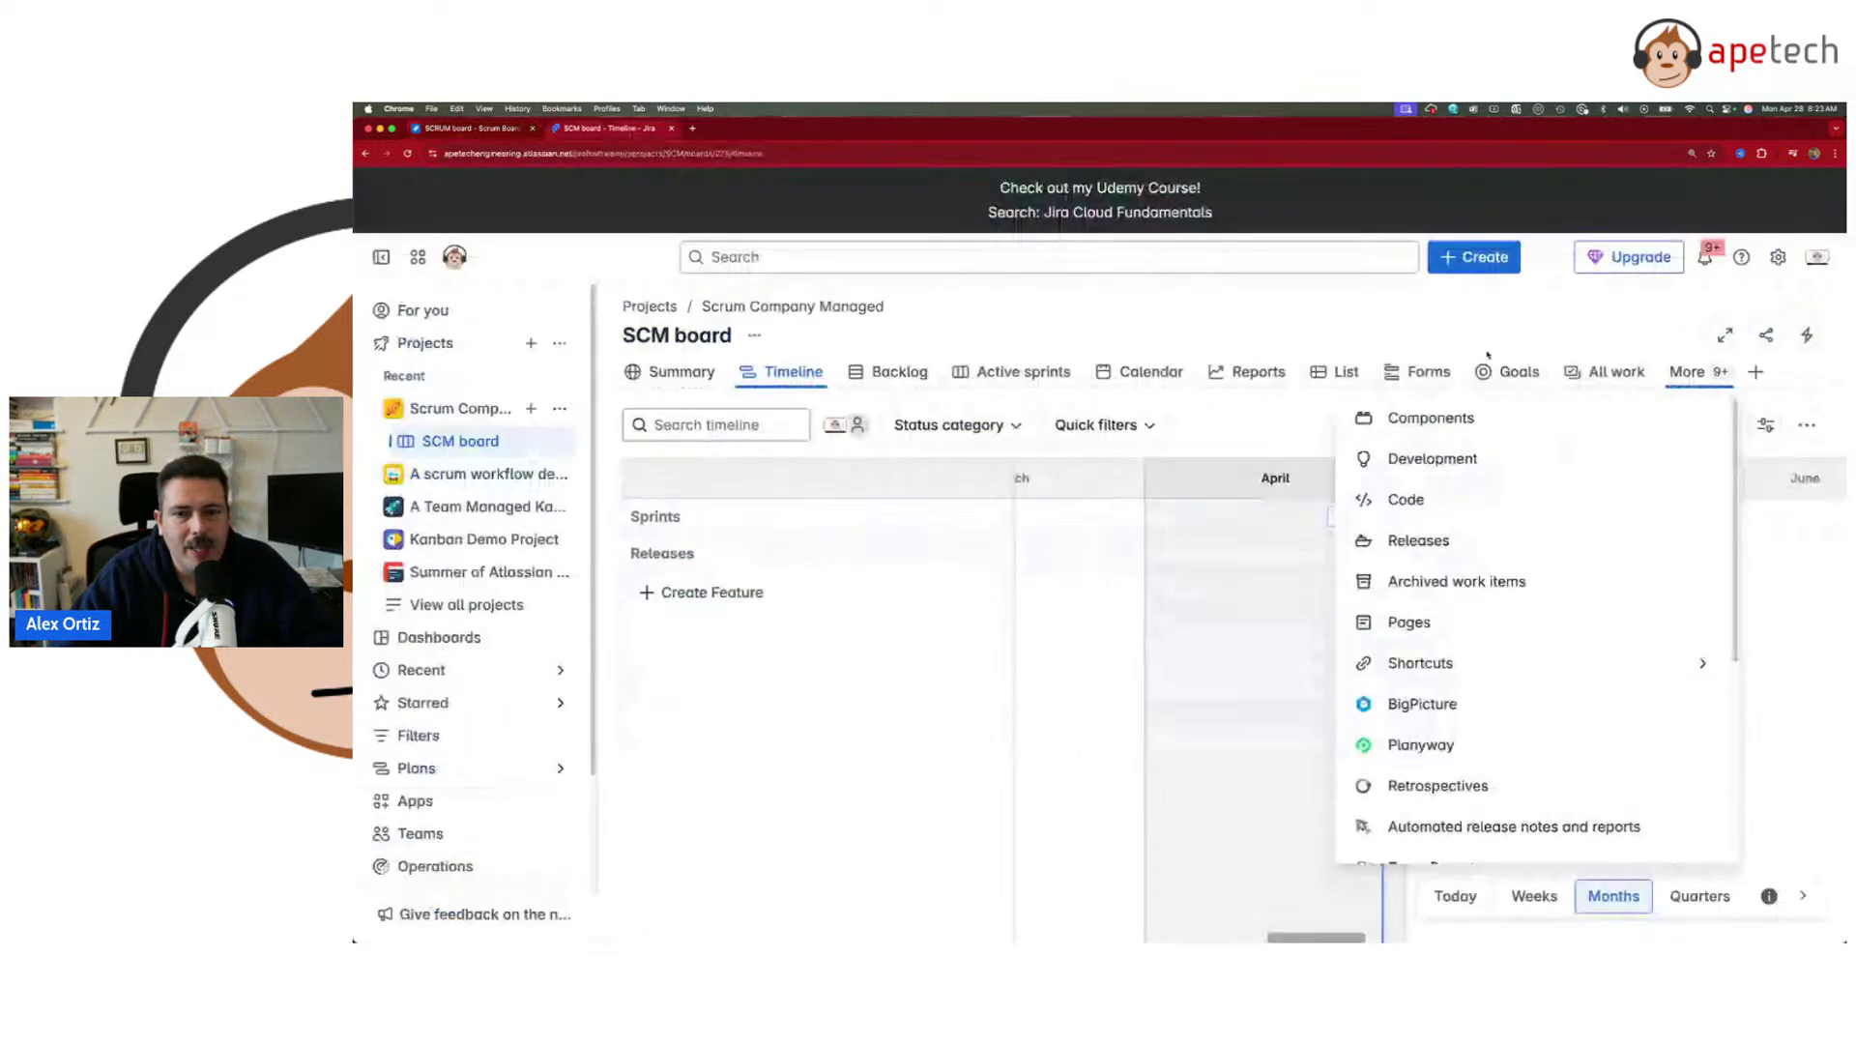
pyautogui.click(1689, 373)
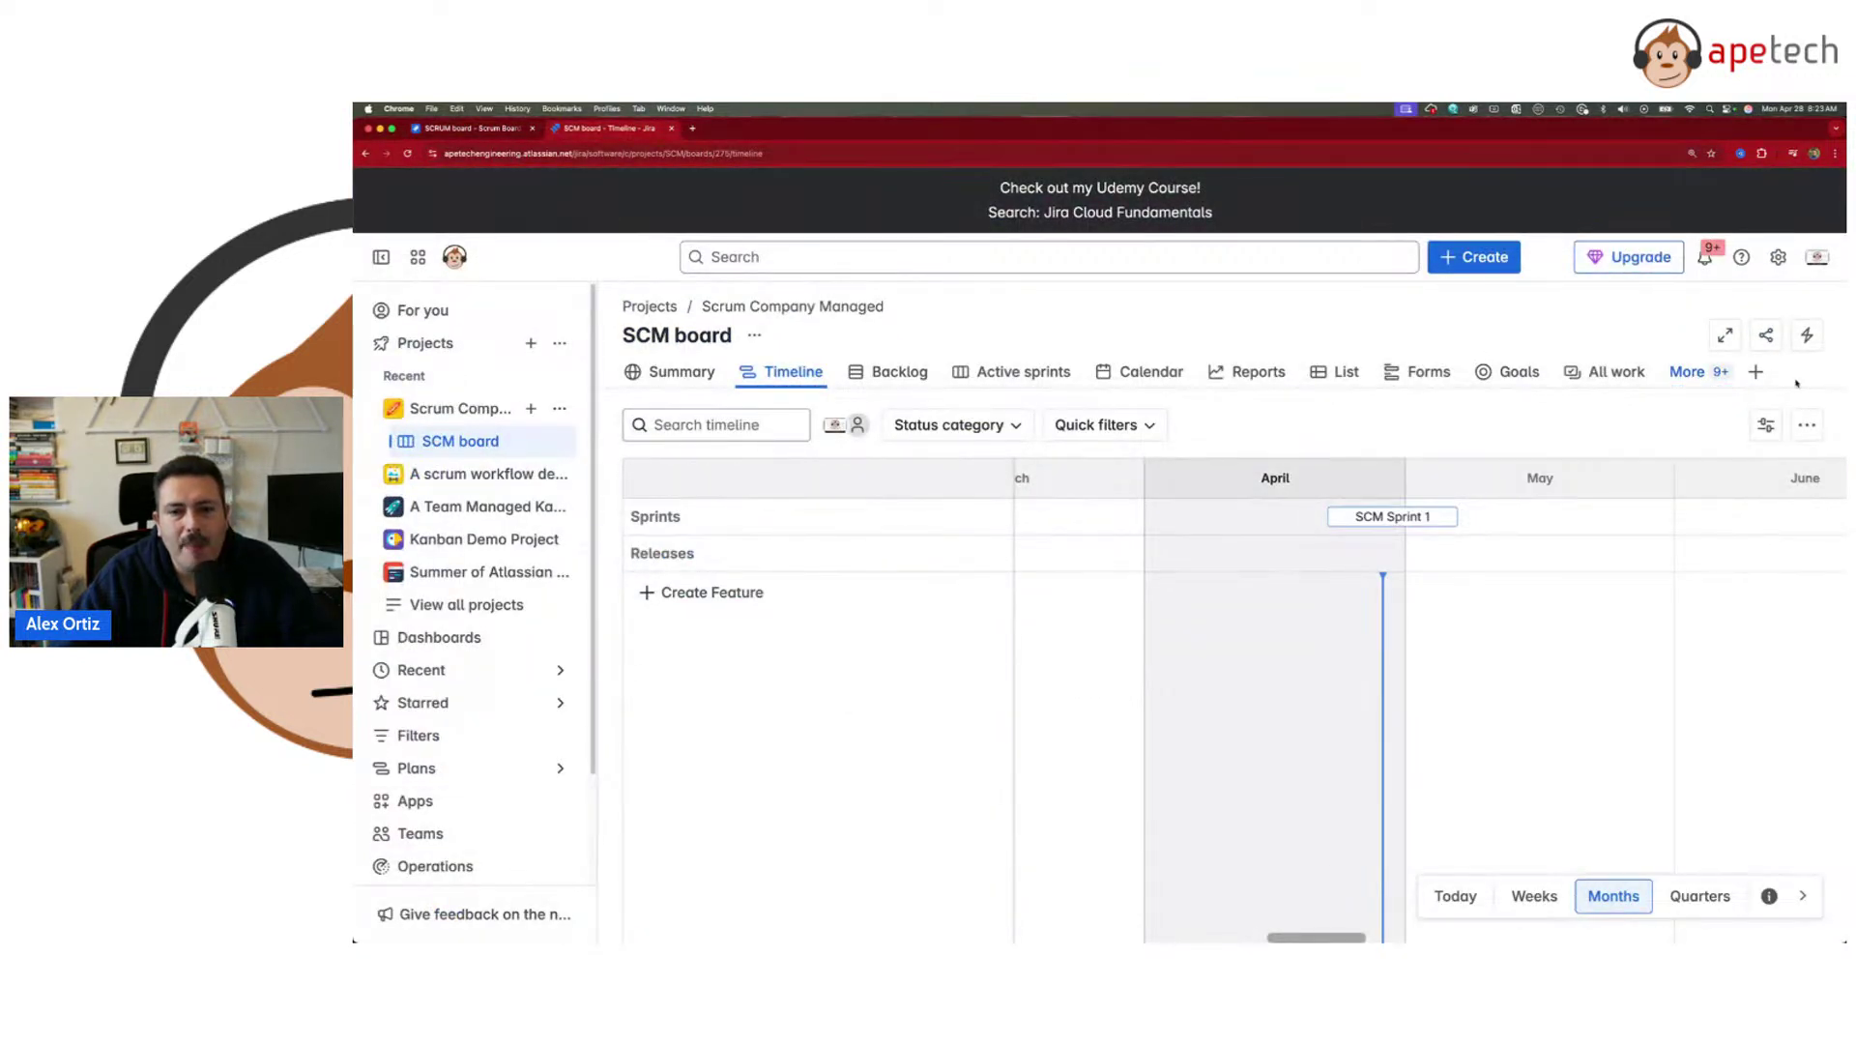
# - Check the overflow and addable views, and add the On-call view to the SCM board's navigation
pyautogui.click(1707, 375)
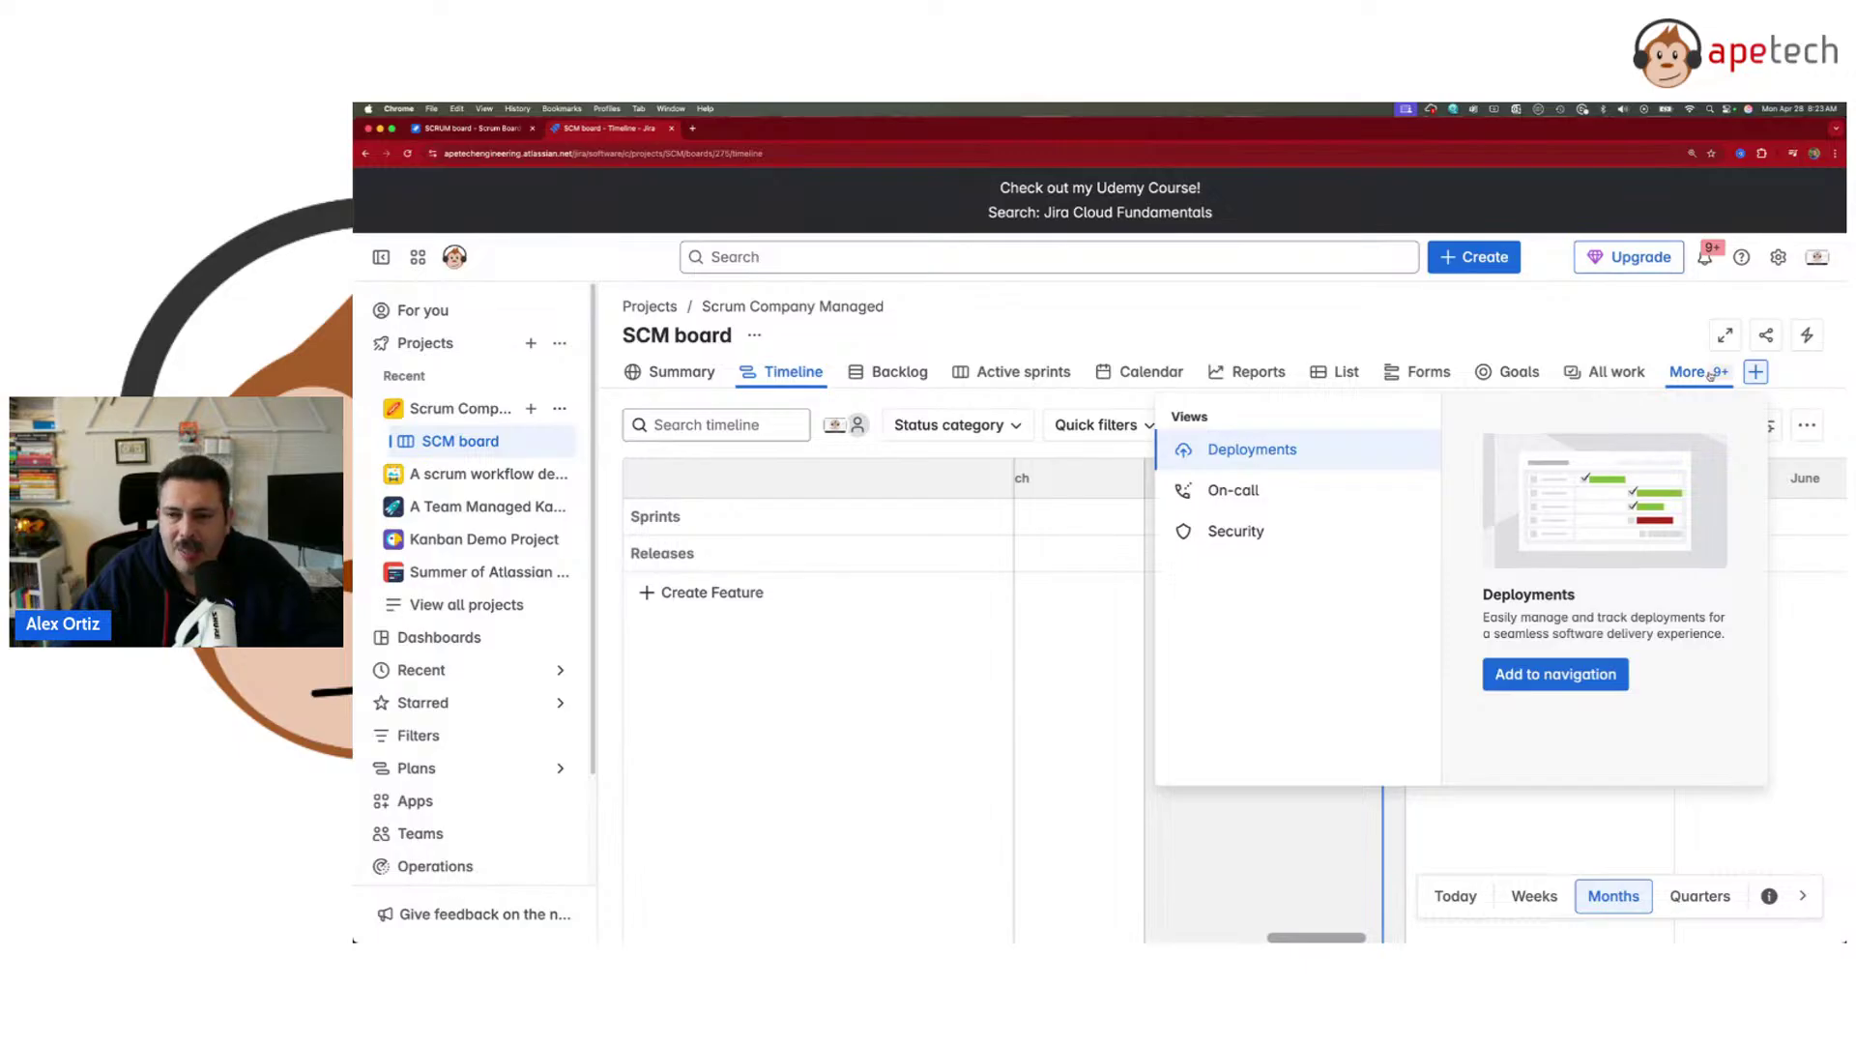
pyautogui.click(1711, 375)
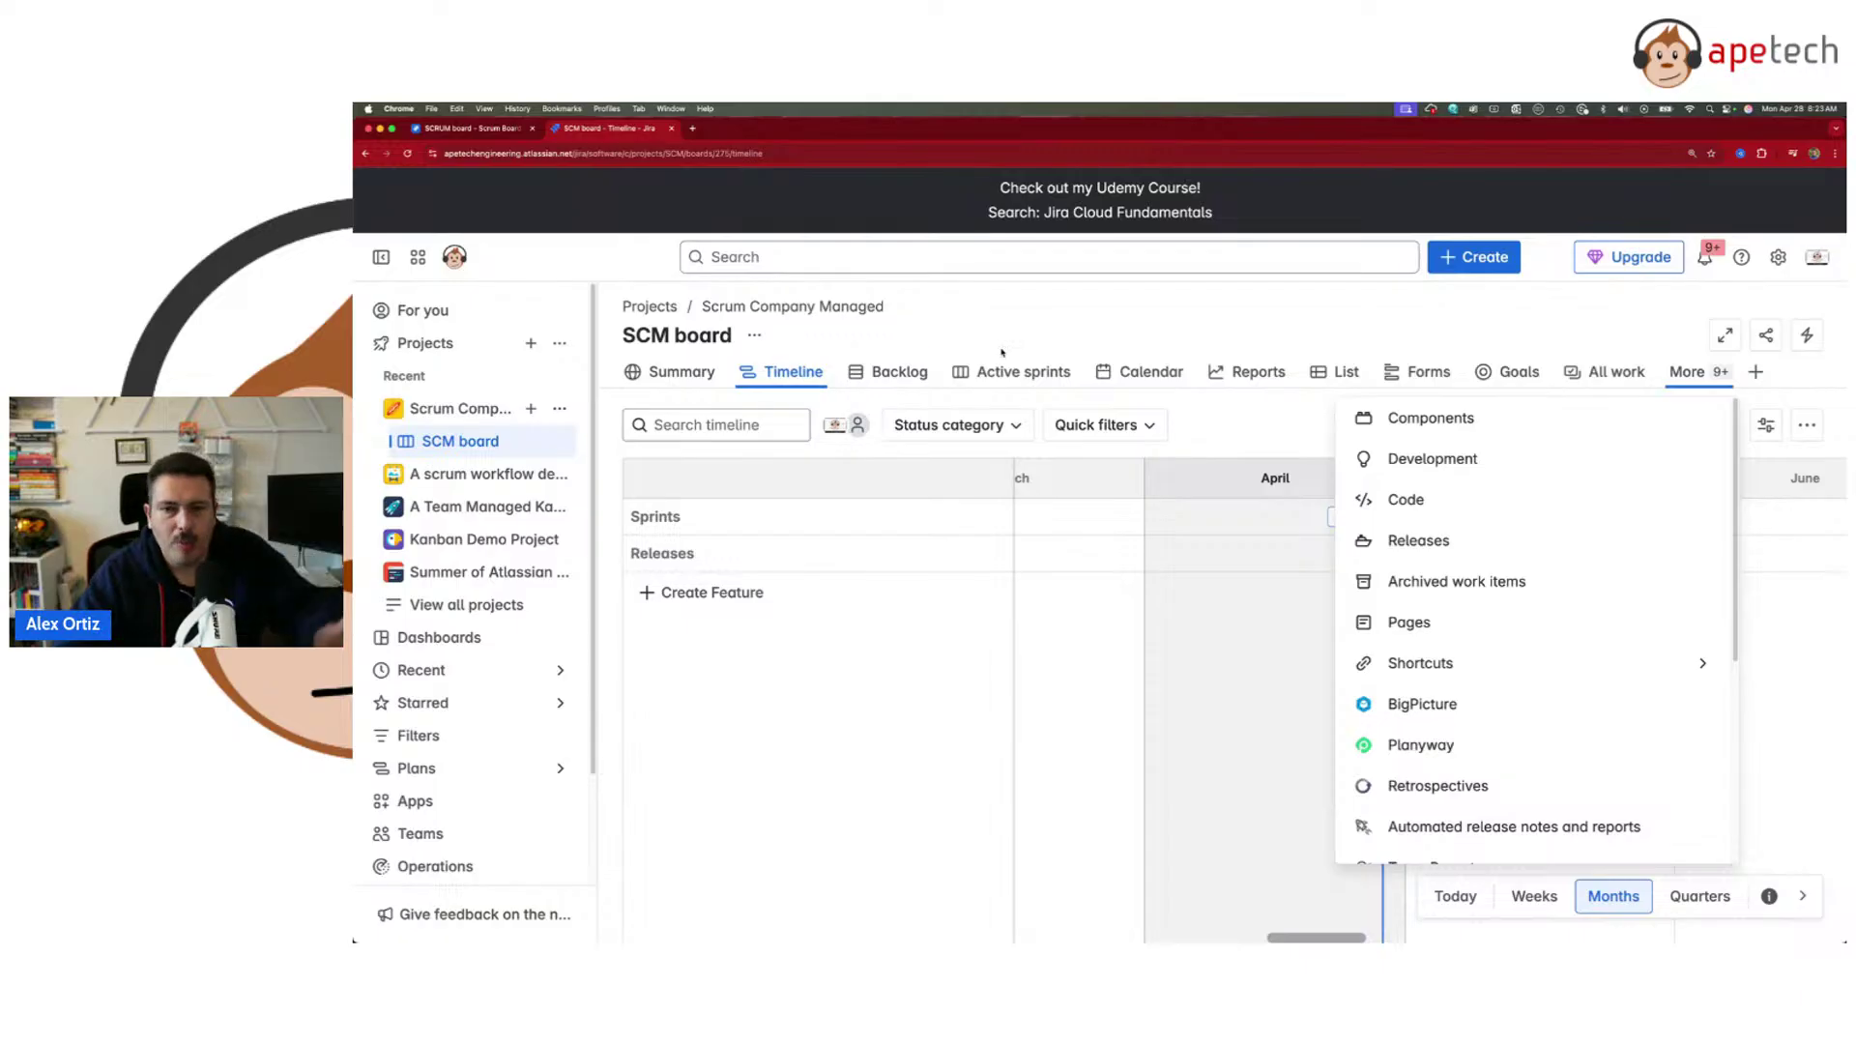
pyautogui.click(1754, 374)
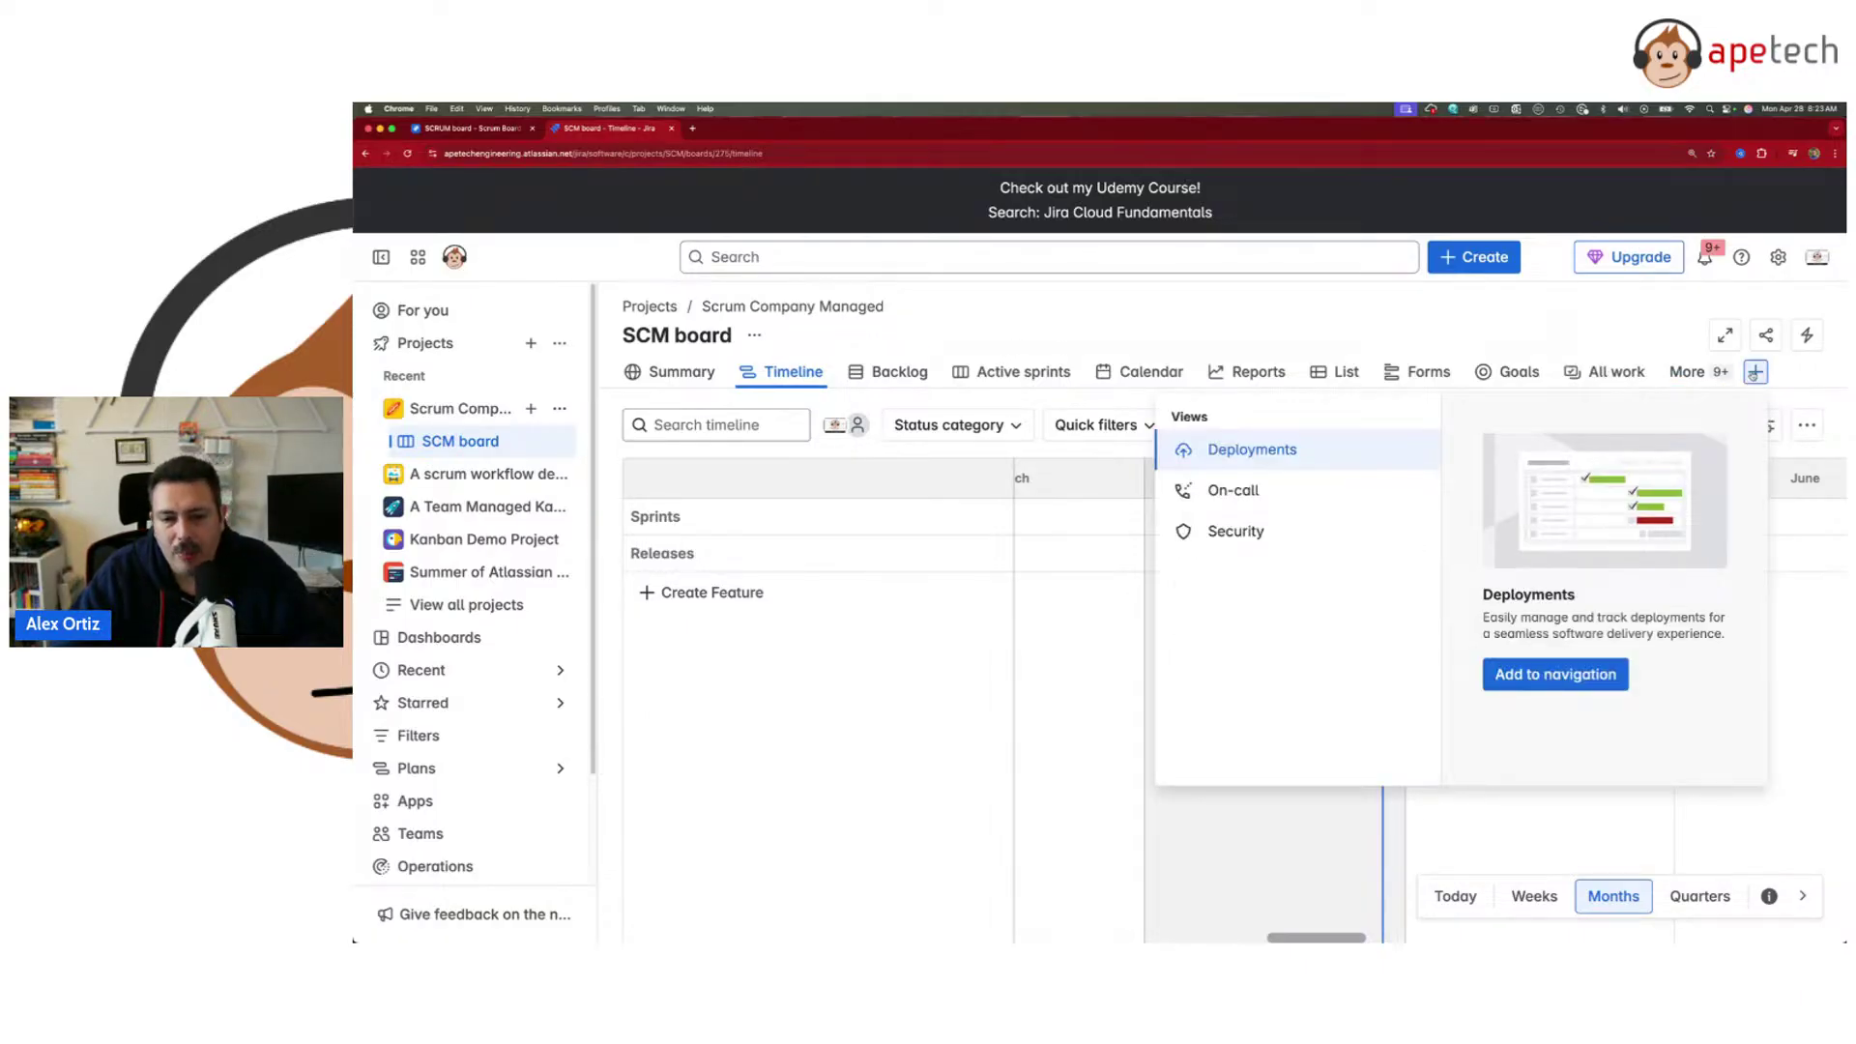
pyautogui.click(1263, 493)
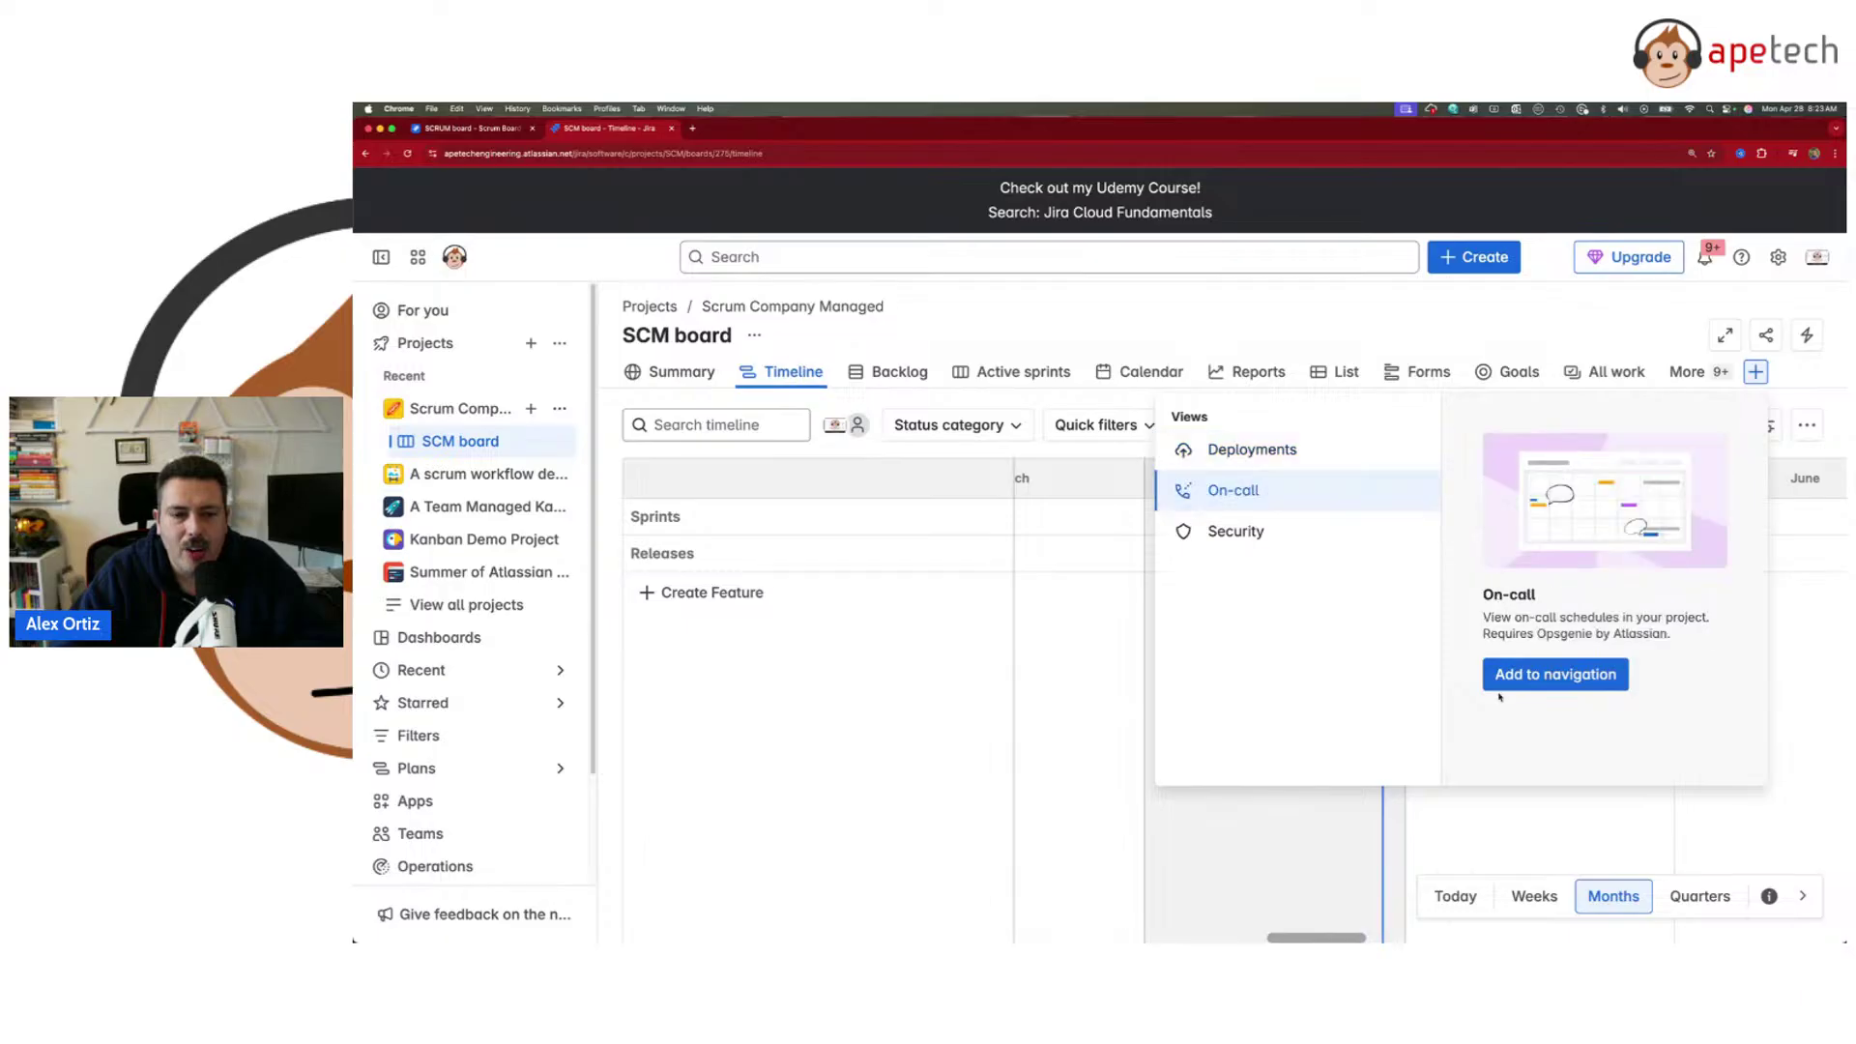
pyautogui.click(1542, 679)
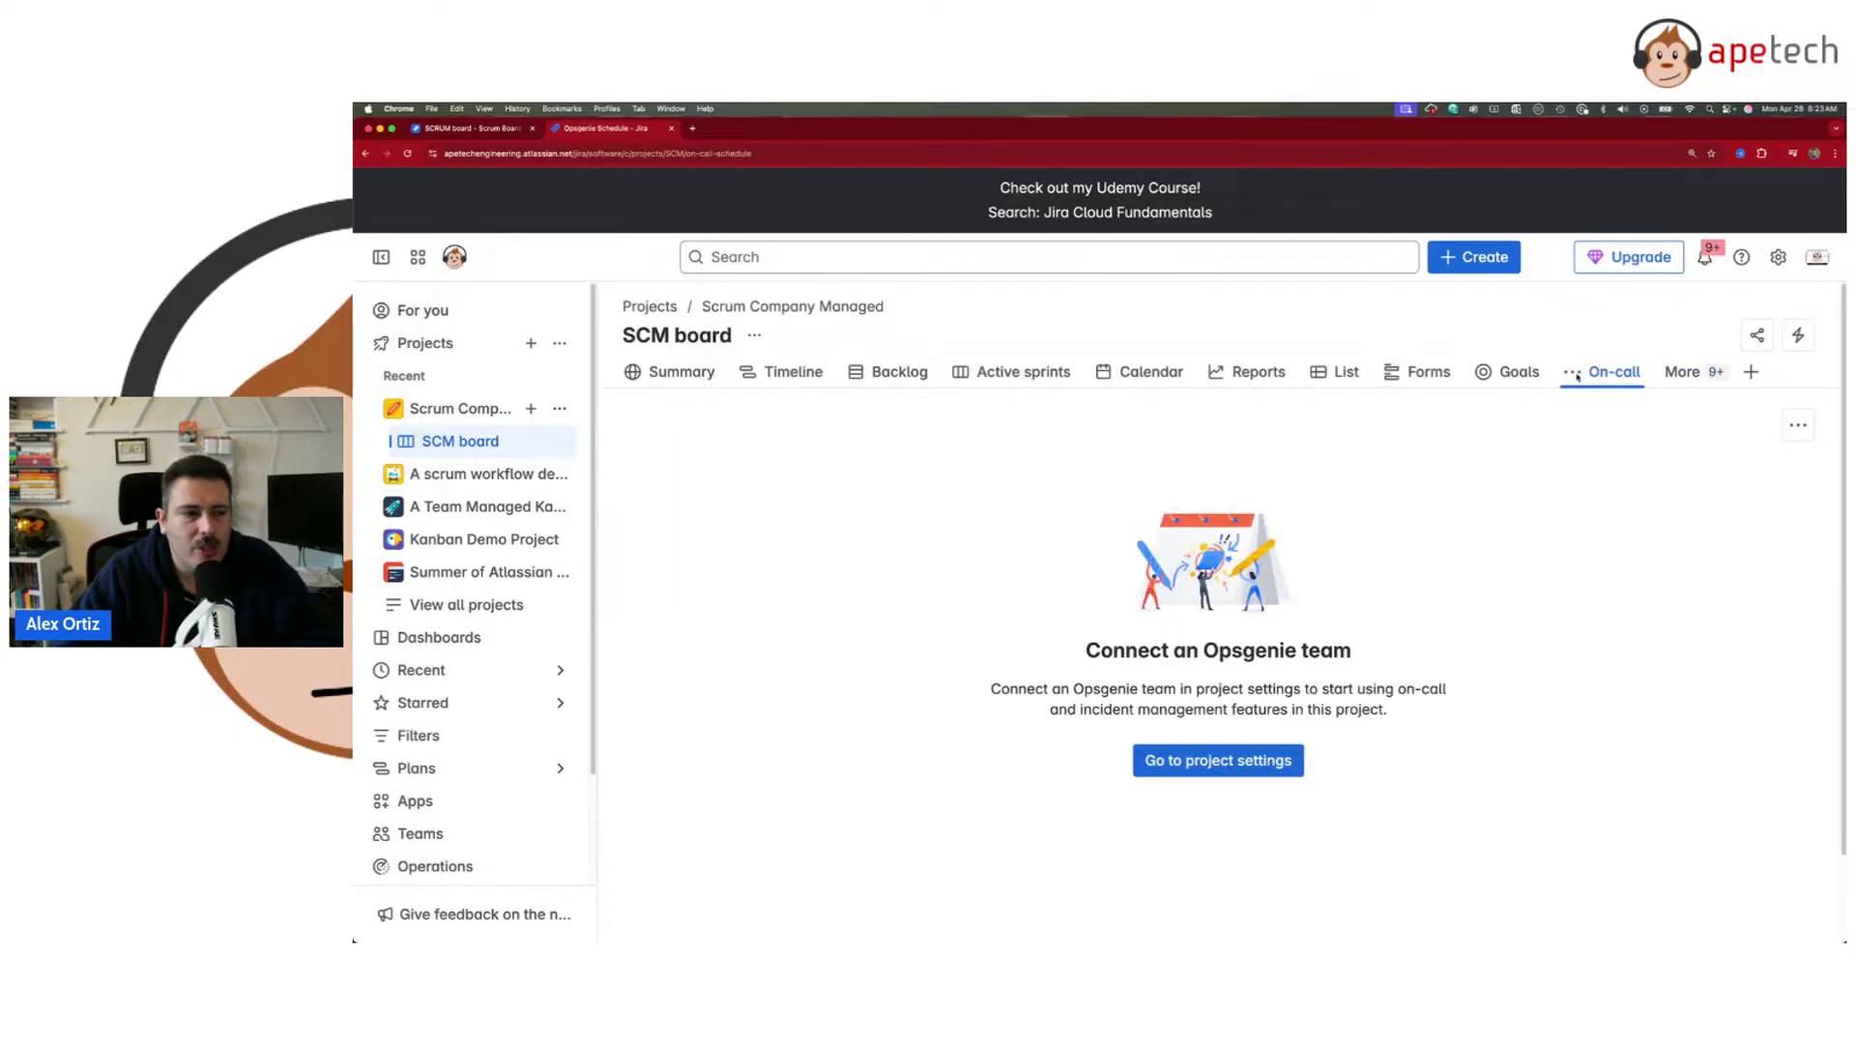
# - Look through the overflow views from the On-call view, and check them again from the SCM board's Backlog
pyautogui.click(1687, 371)
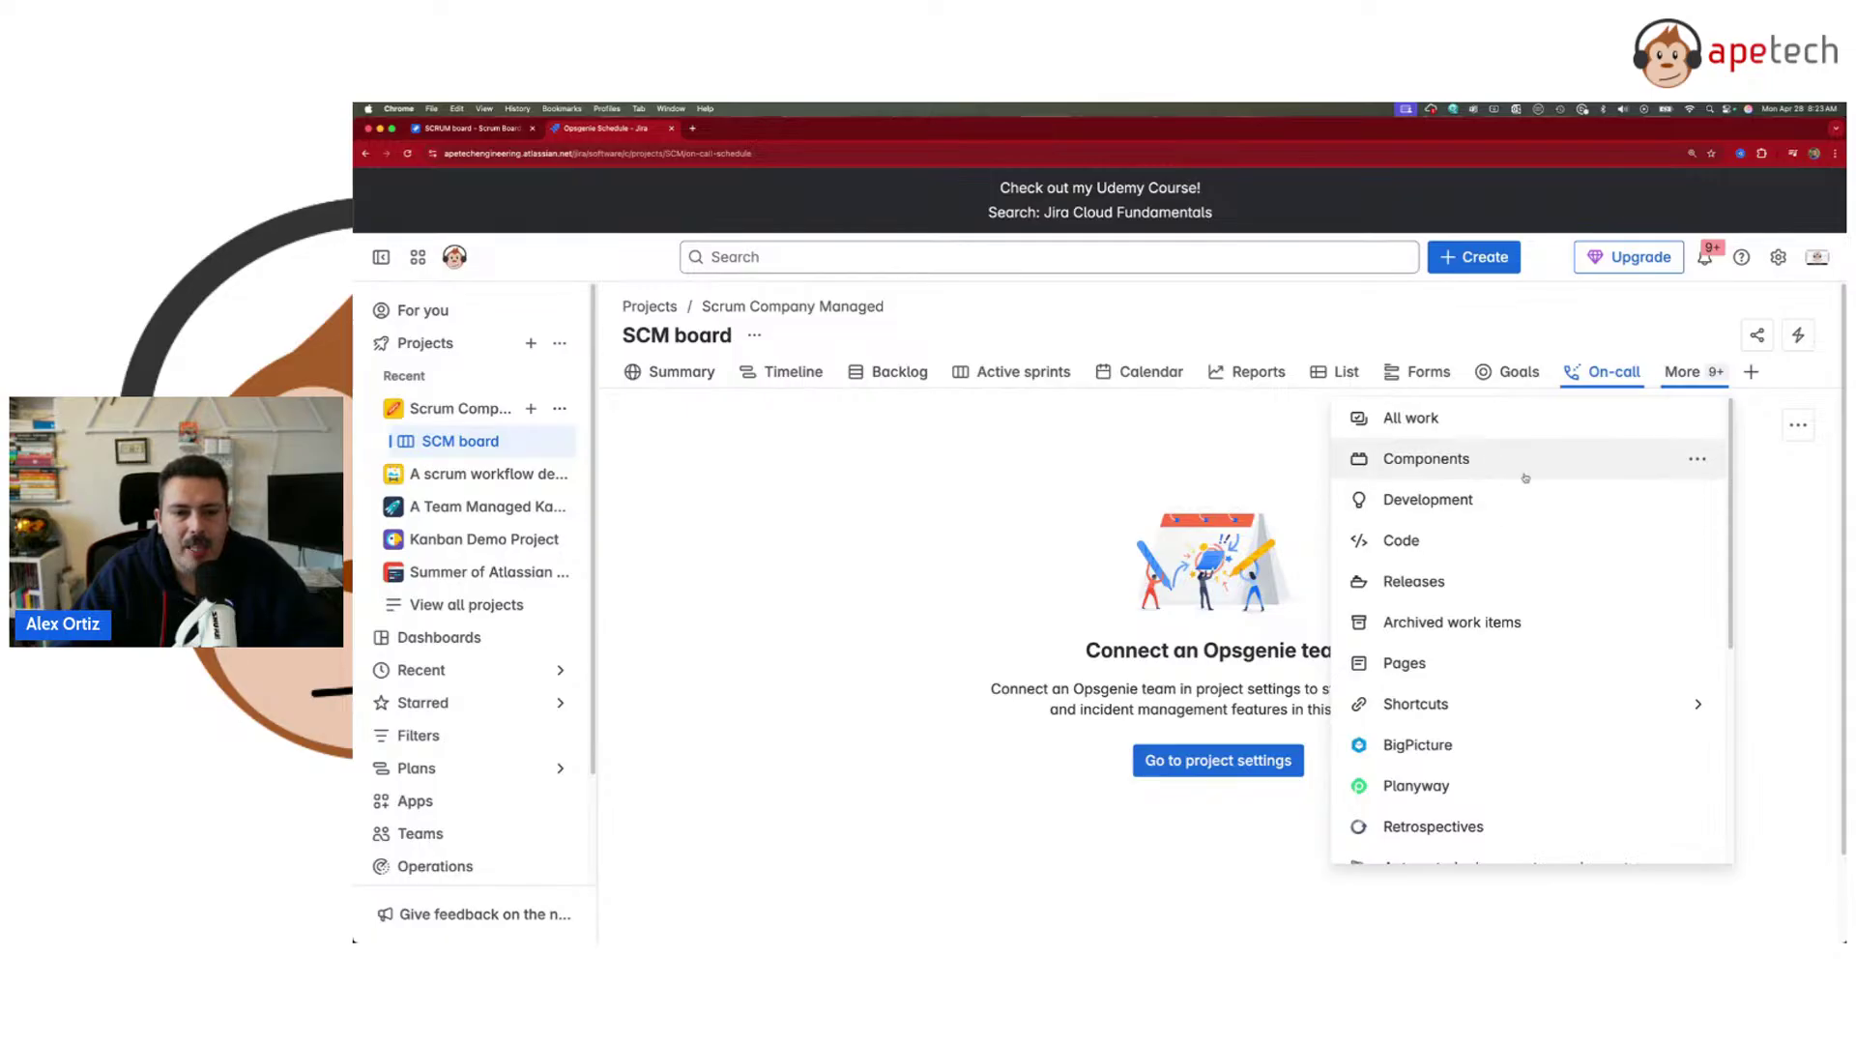
pyautogui.scroll(-5, 1459, 666)
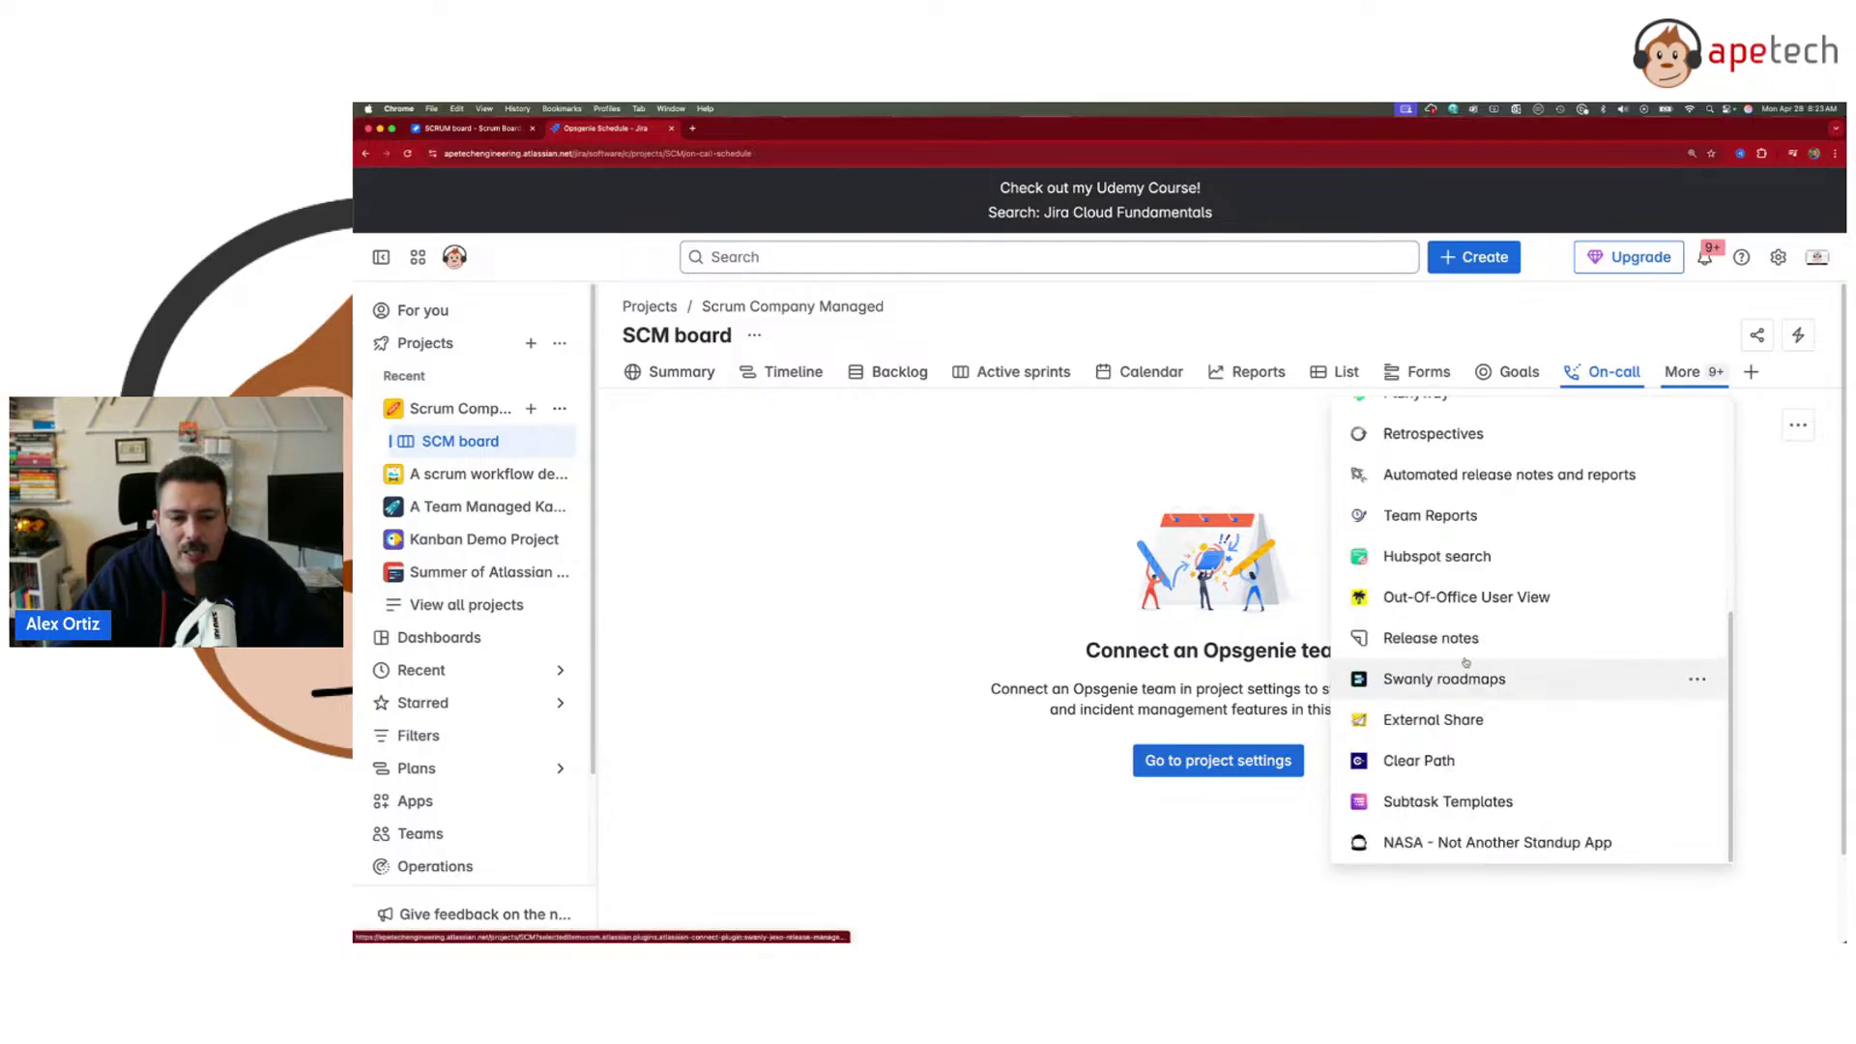
pyautogui.scroll(5, 1493, 512)
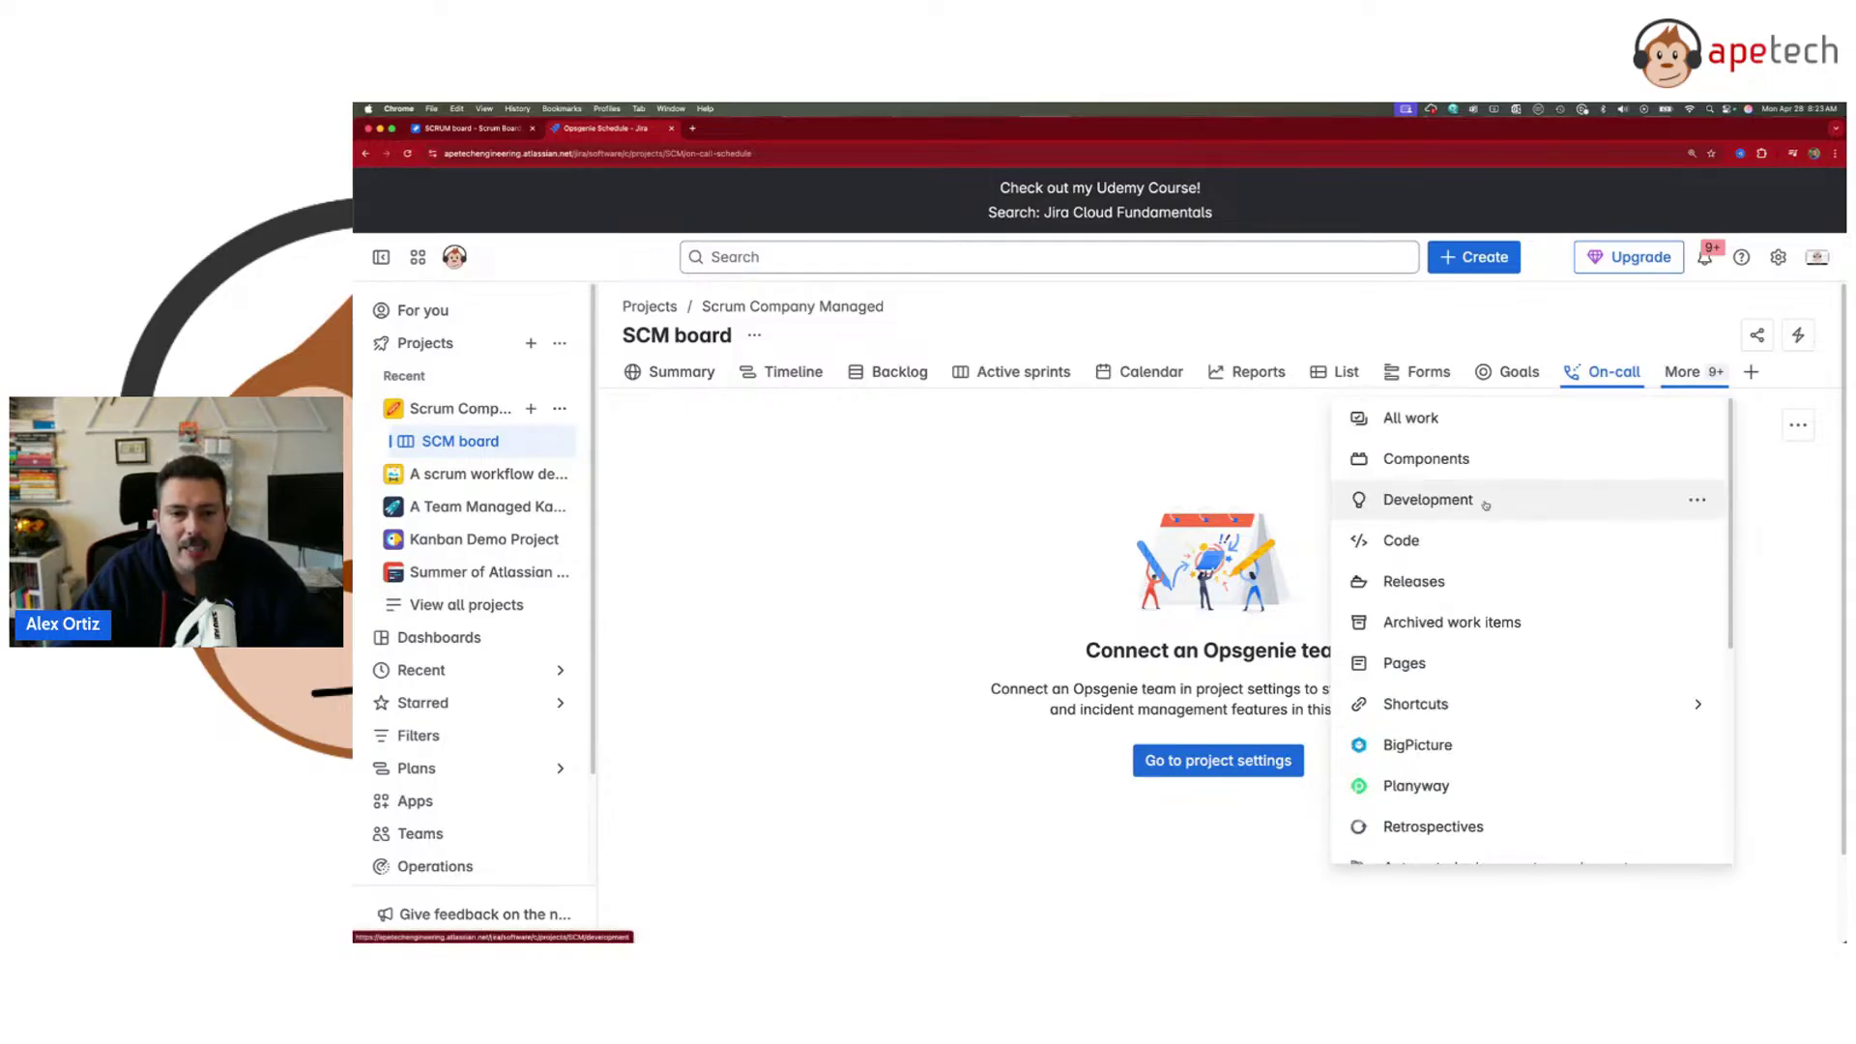
pyautogui.click(1694, 384)
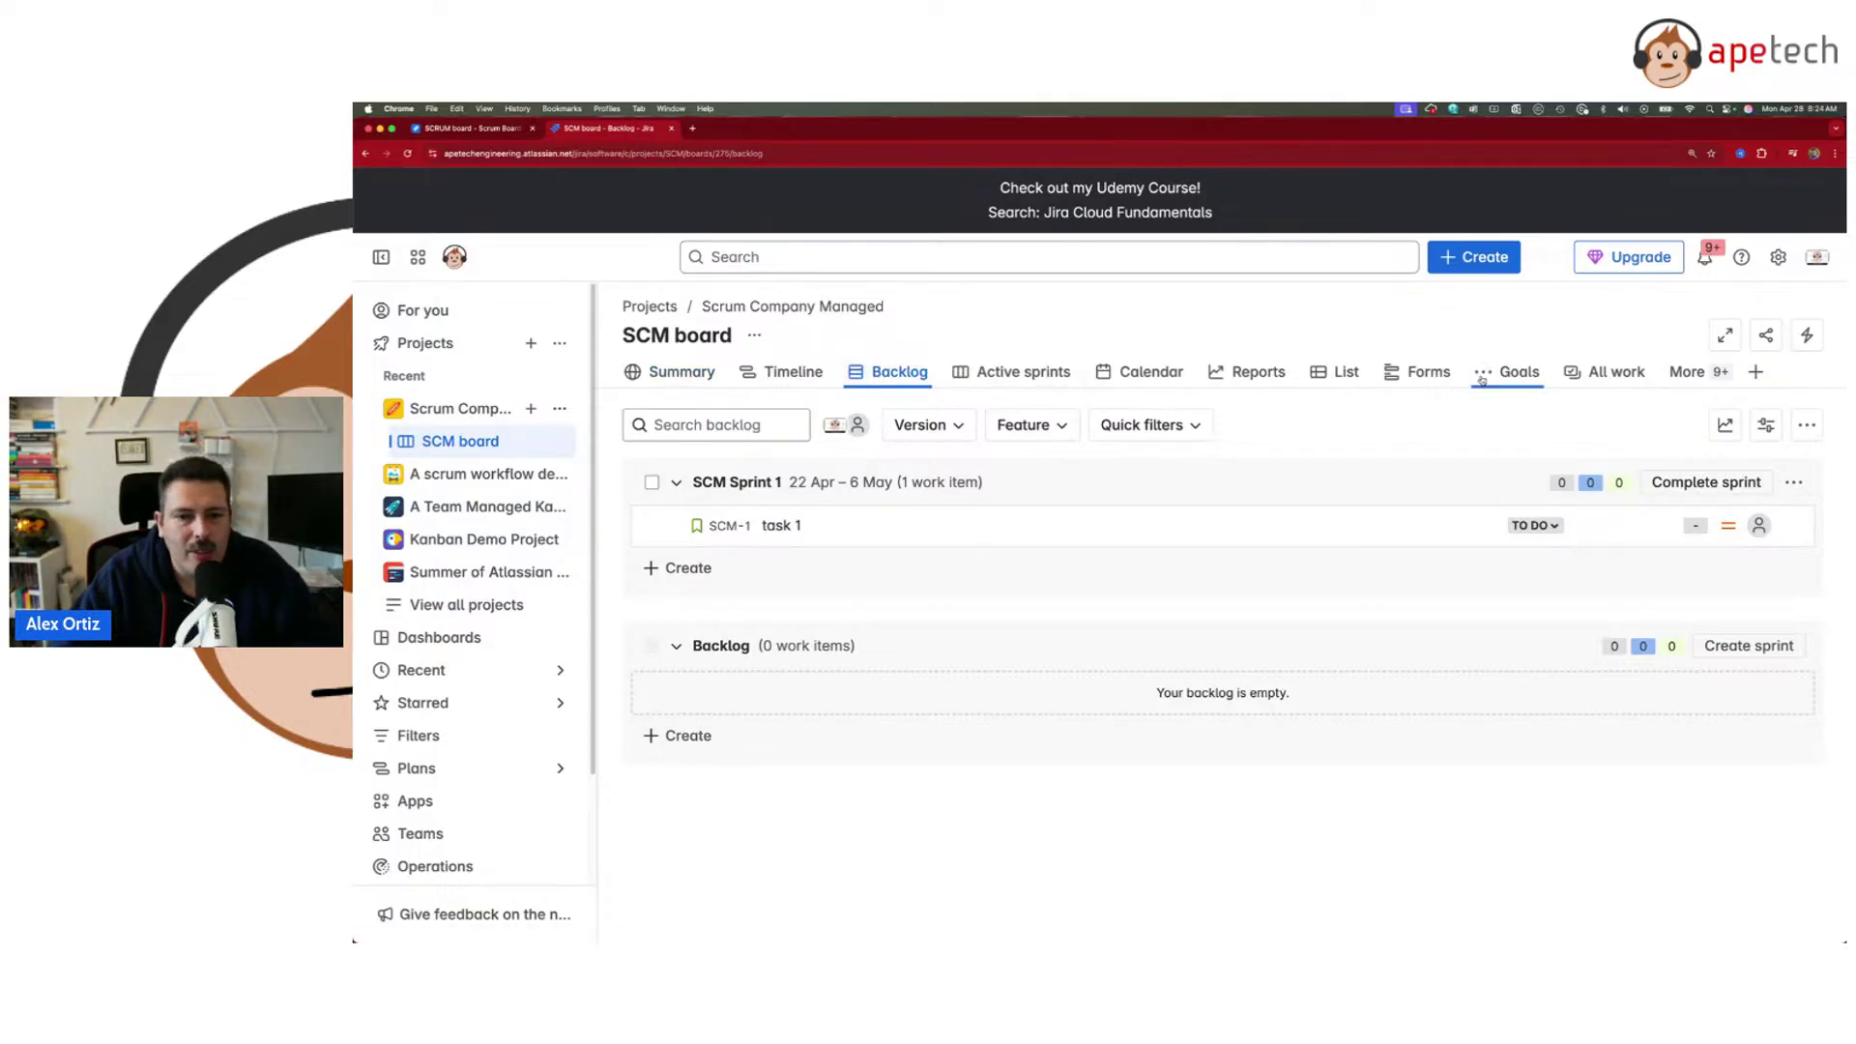
pyautogui.click(1704, 374)
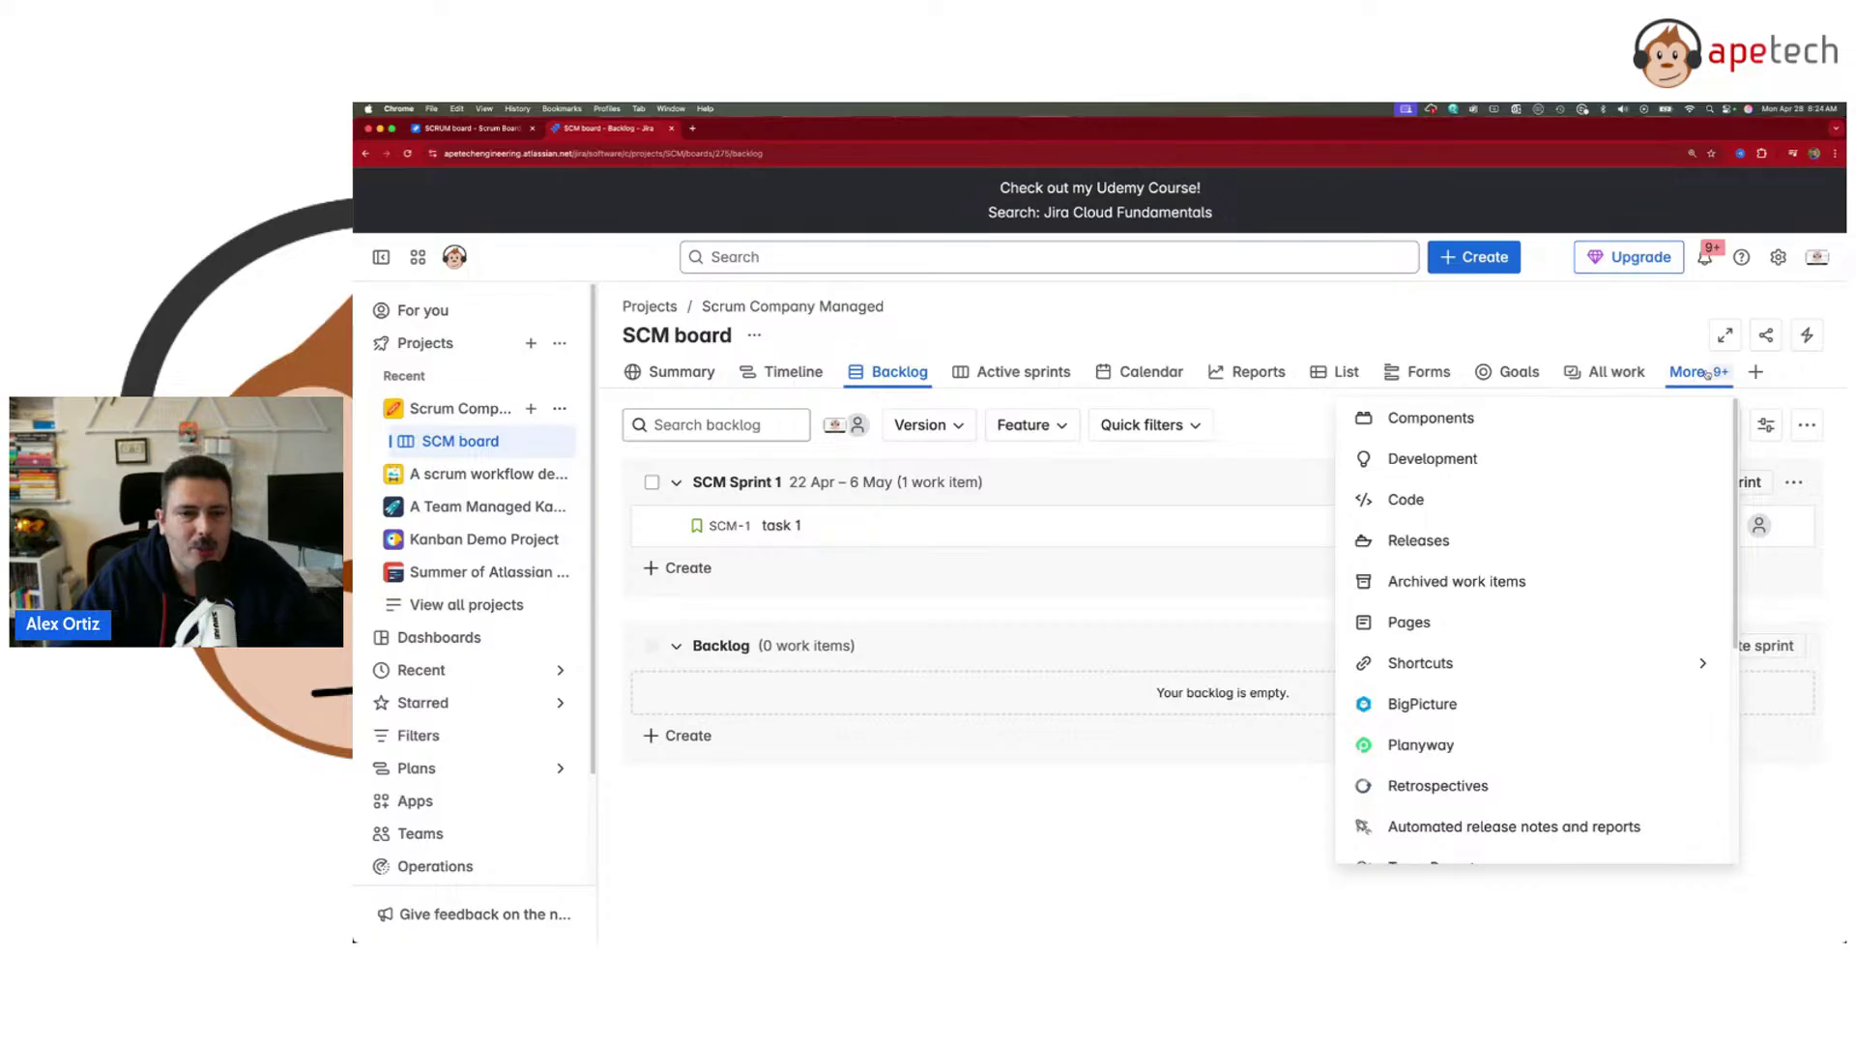
pyautogui.click(1704, 373)
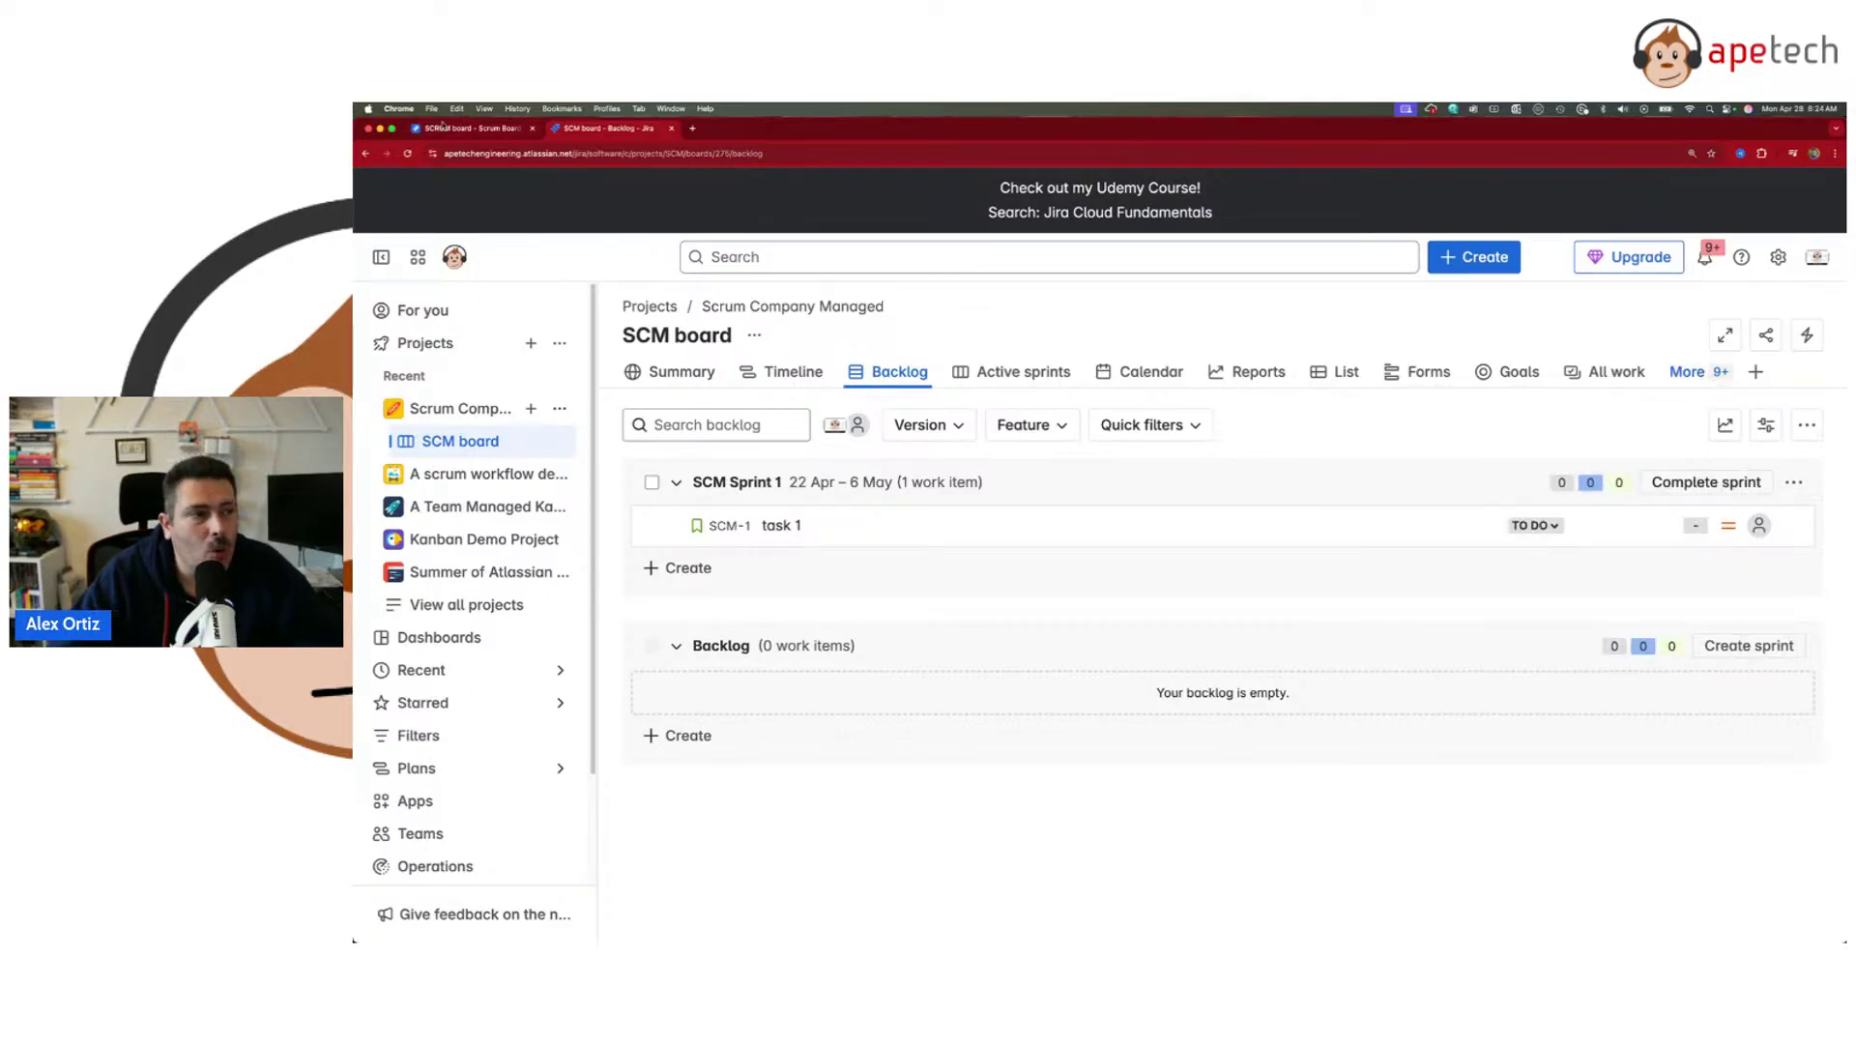
# - Compare the lower entries of the old My Scrum Project sidebar with the SCM board's tabs, ending on the old project
pyautogui.click(471, 129)
pyautogui.scroll(-2, 422, 653)
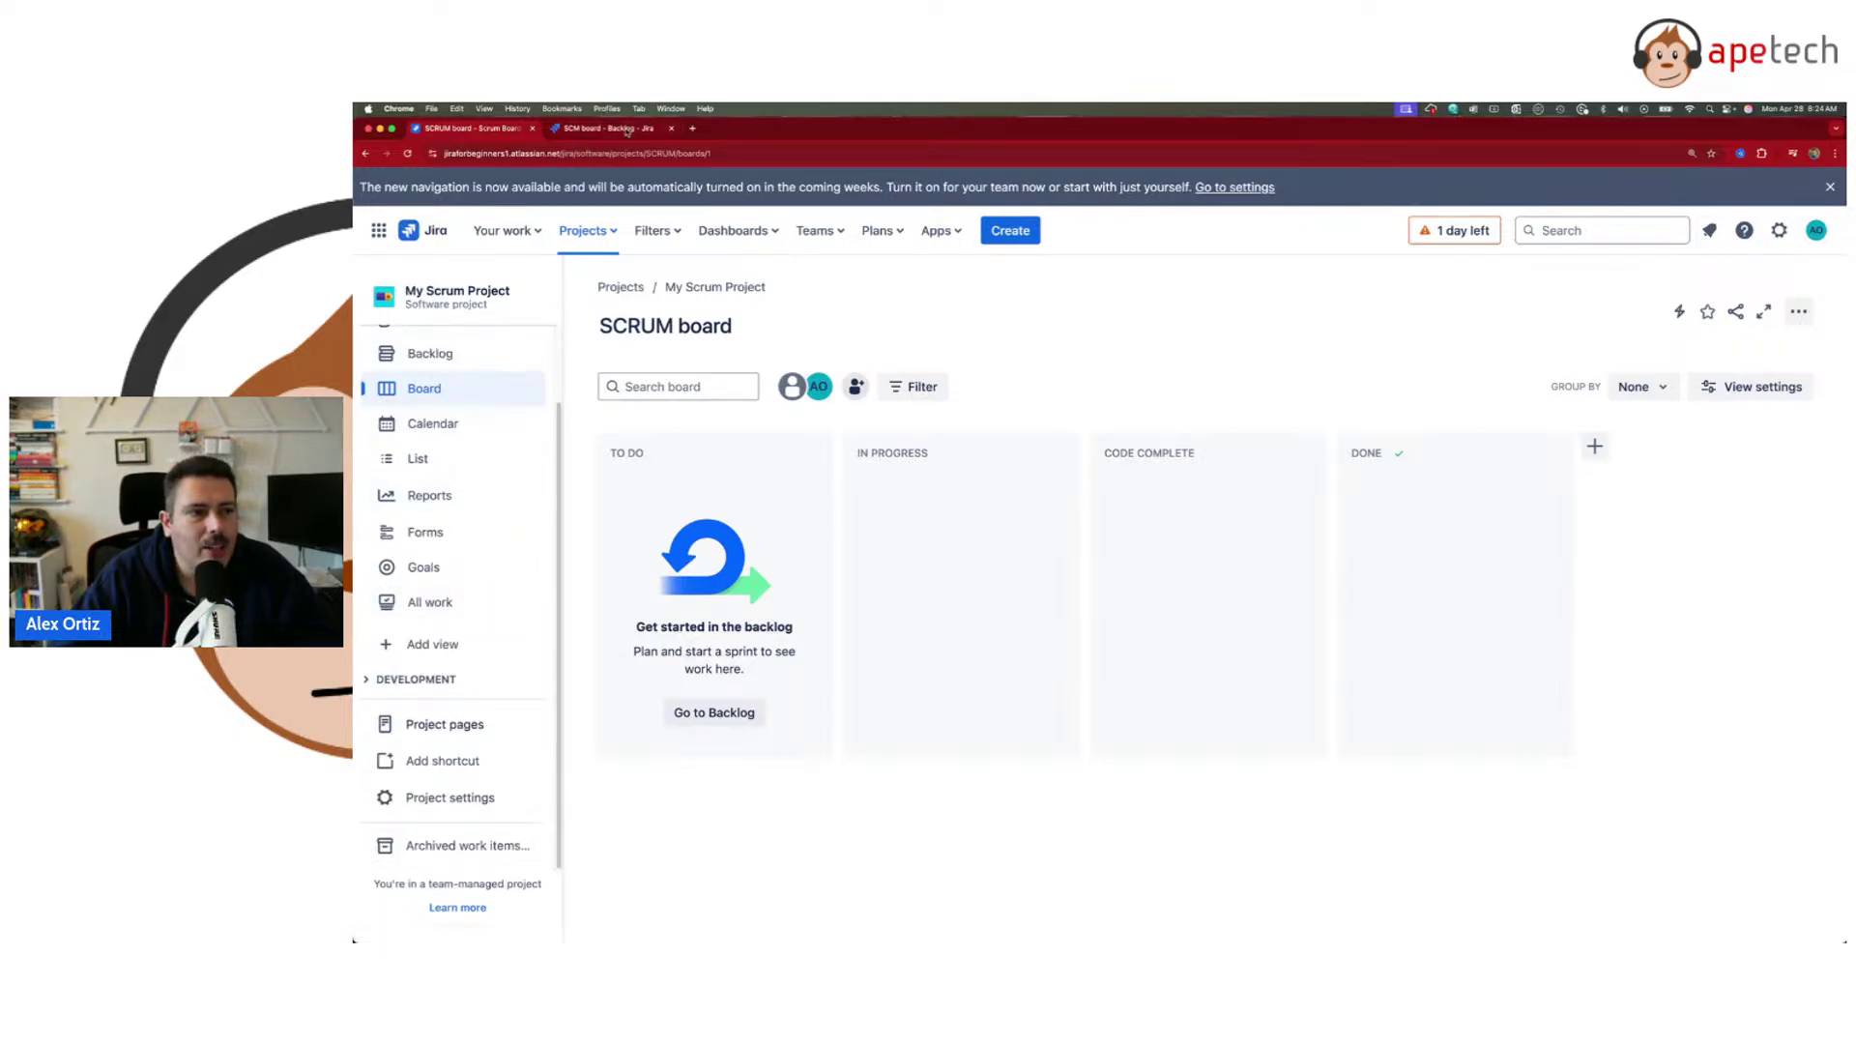
pyautogui.click(607, 128)
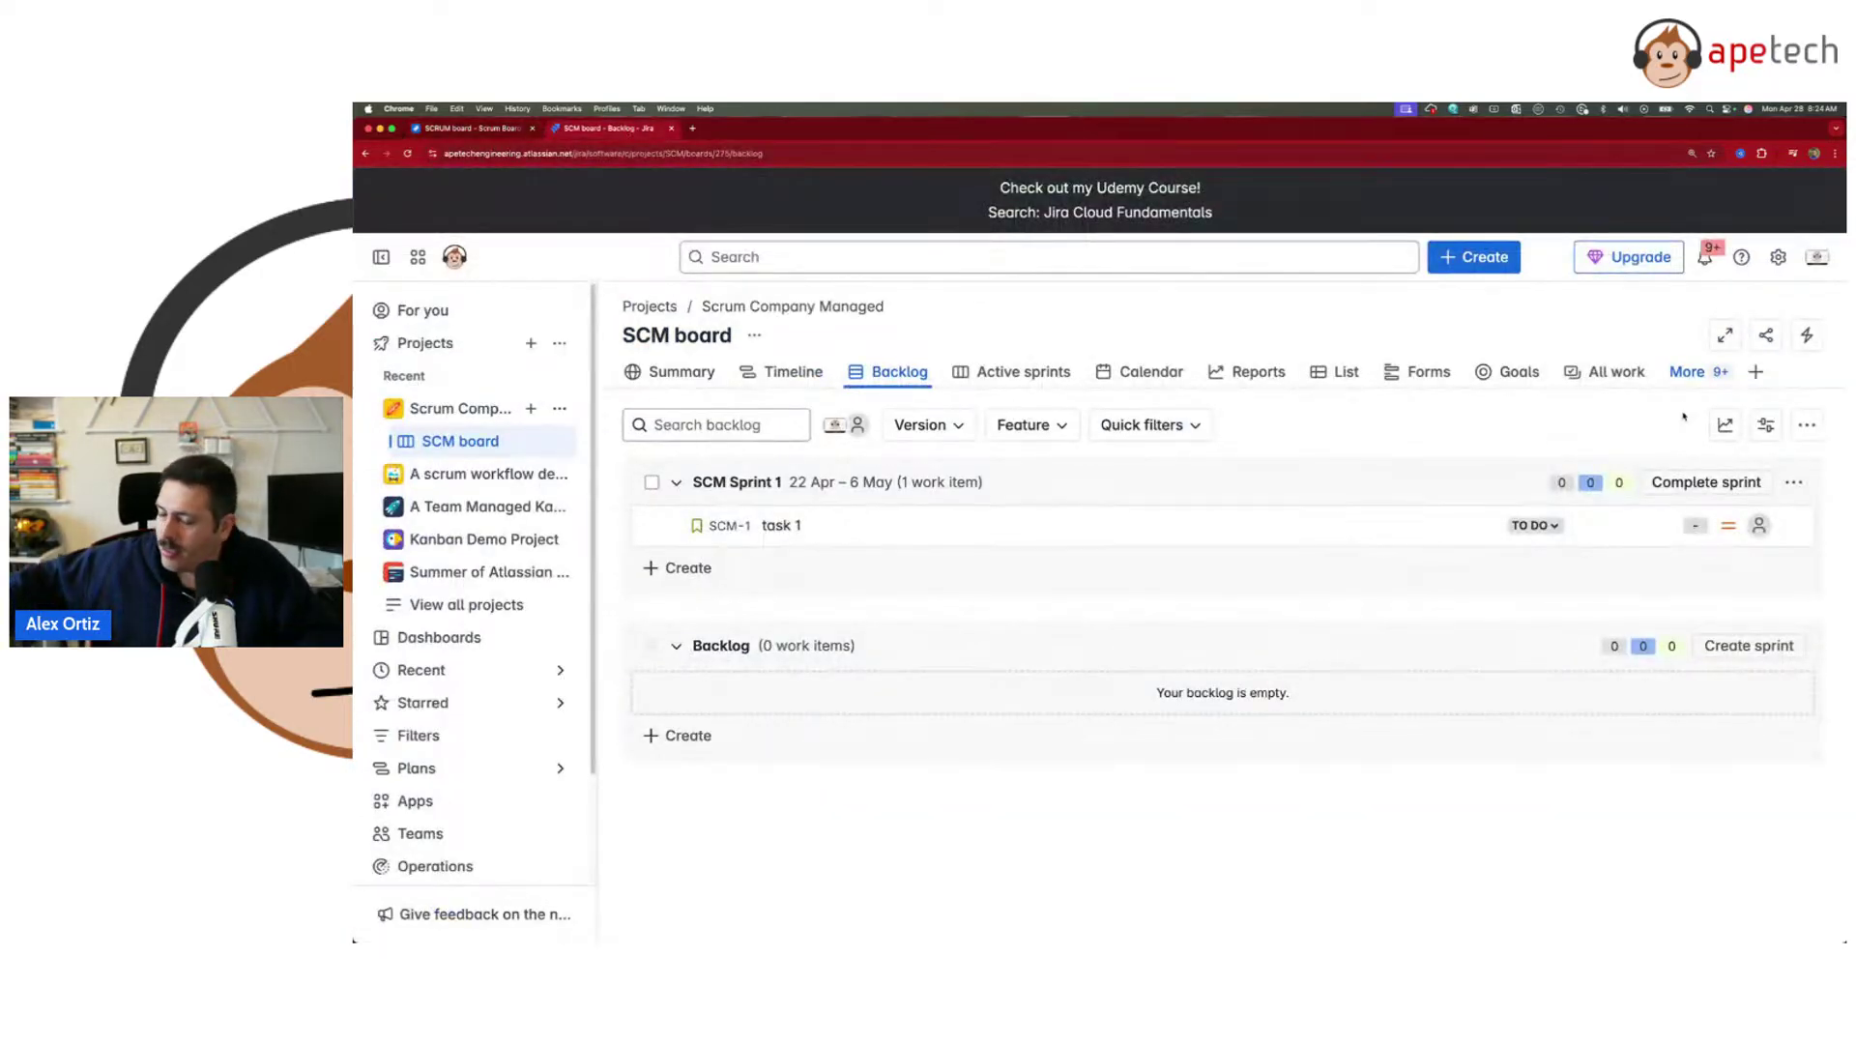
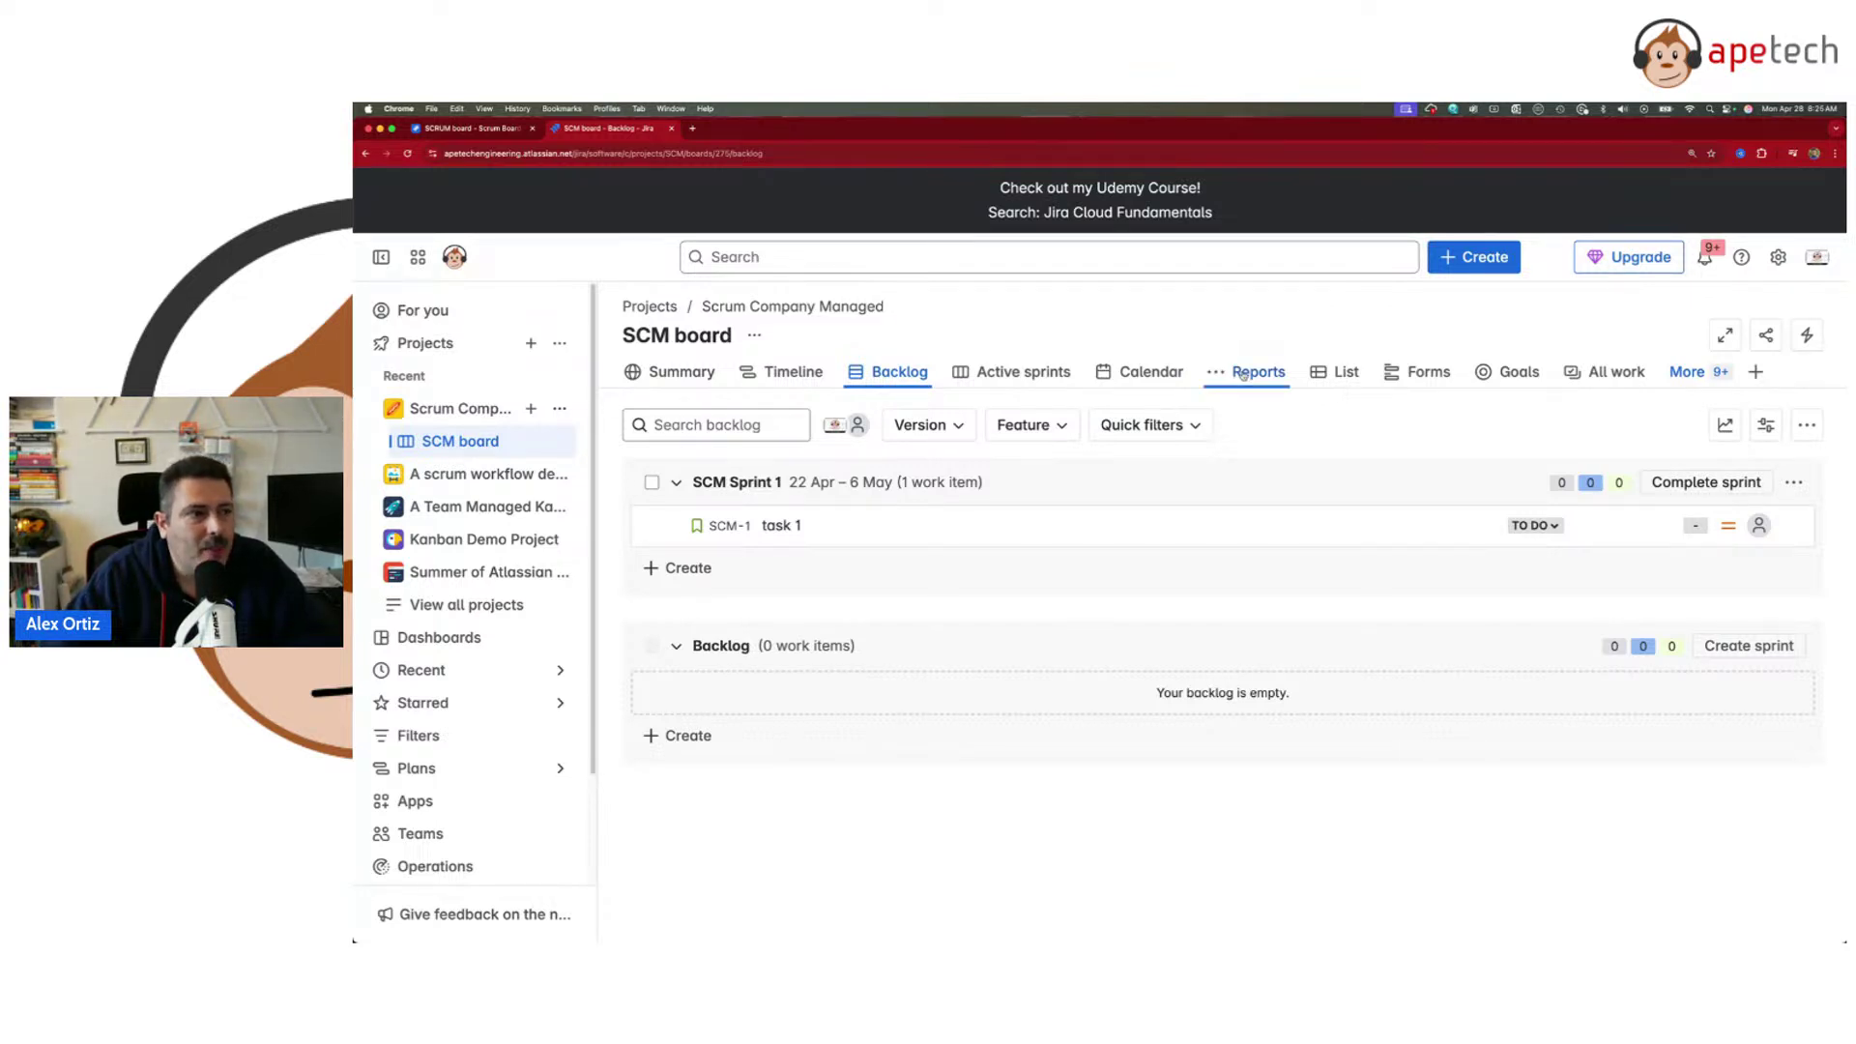
pyautogui.click(513, 127)
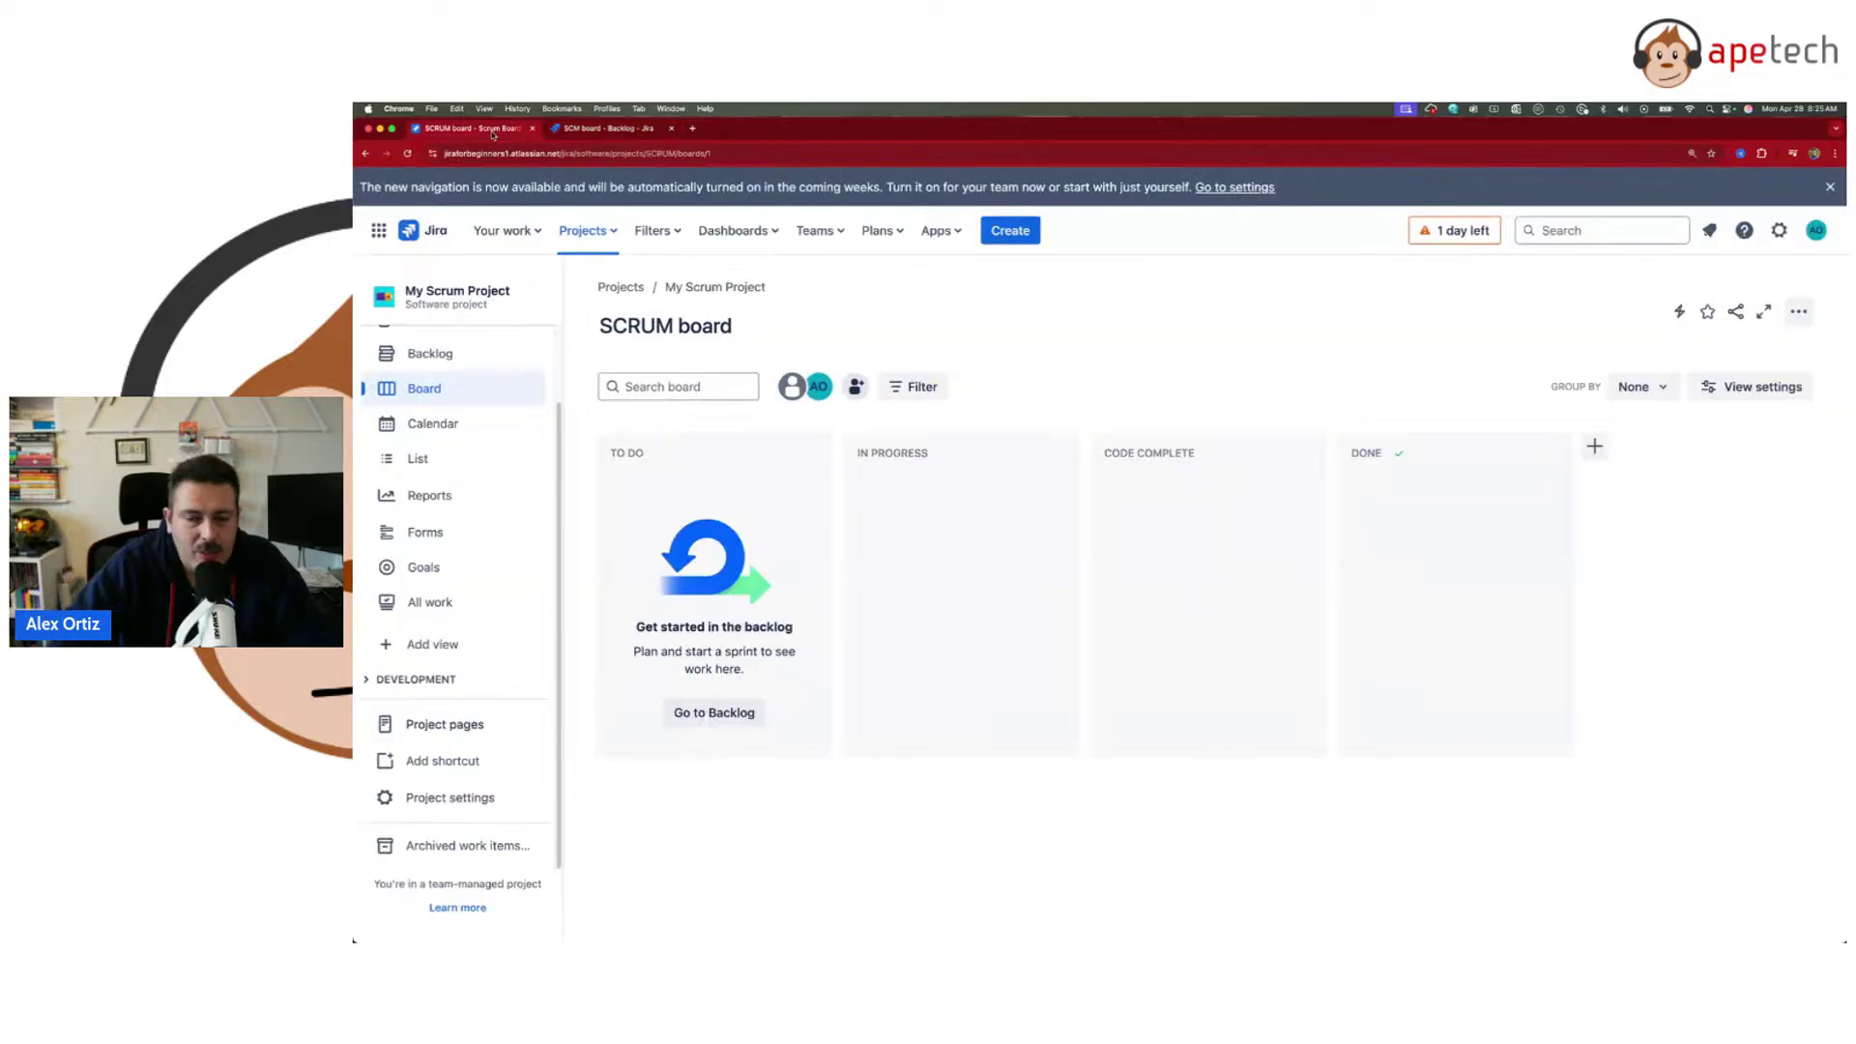
# - Start a new project from the Blank project template under Work management and name it Demo Business Project
pyautogui.click(586, 230)
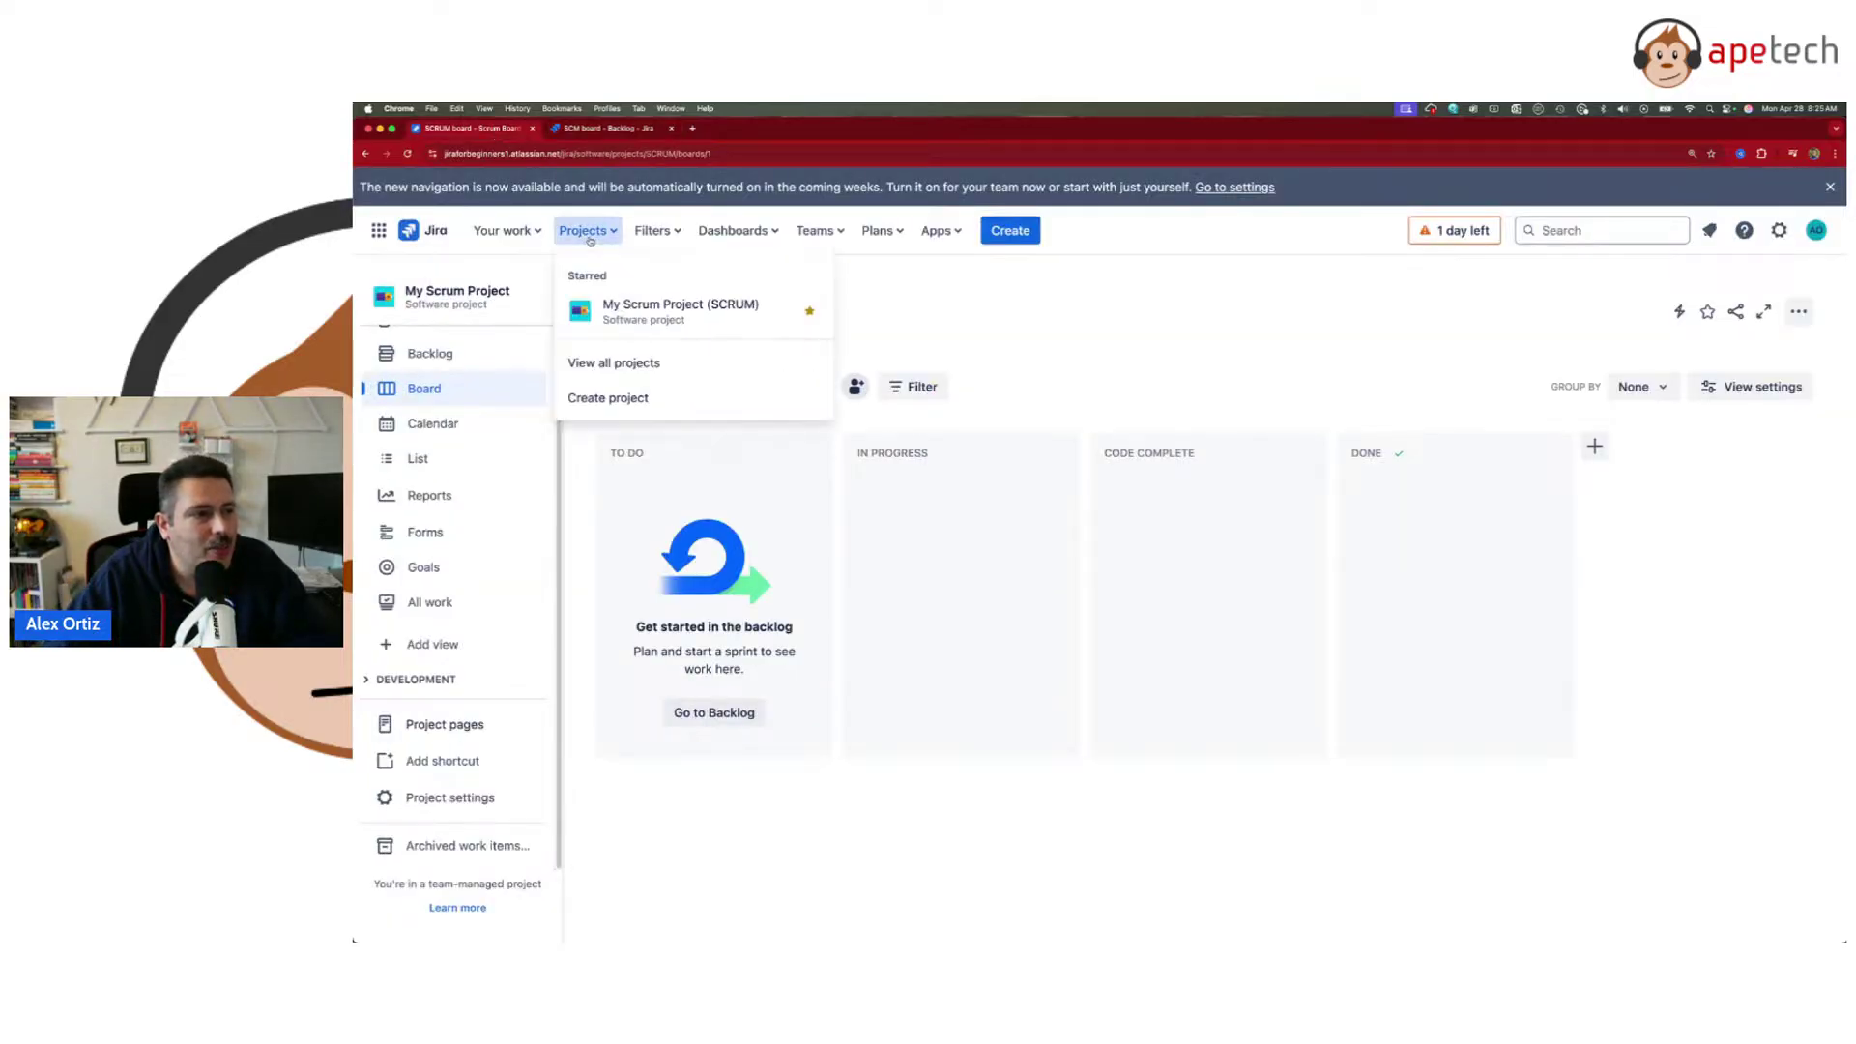
pyautogui.click(679, 398)
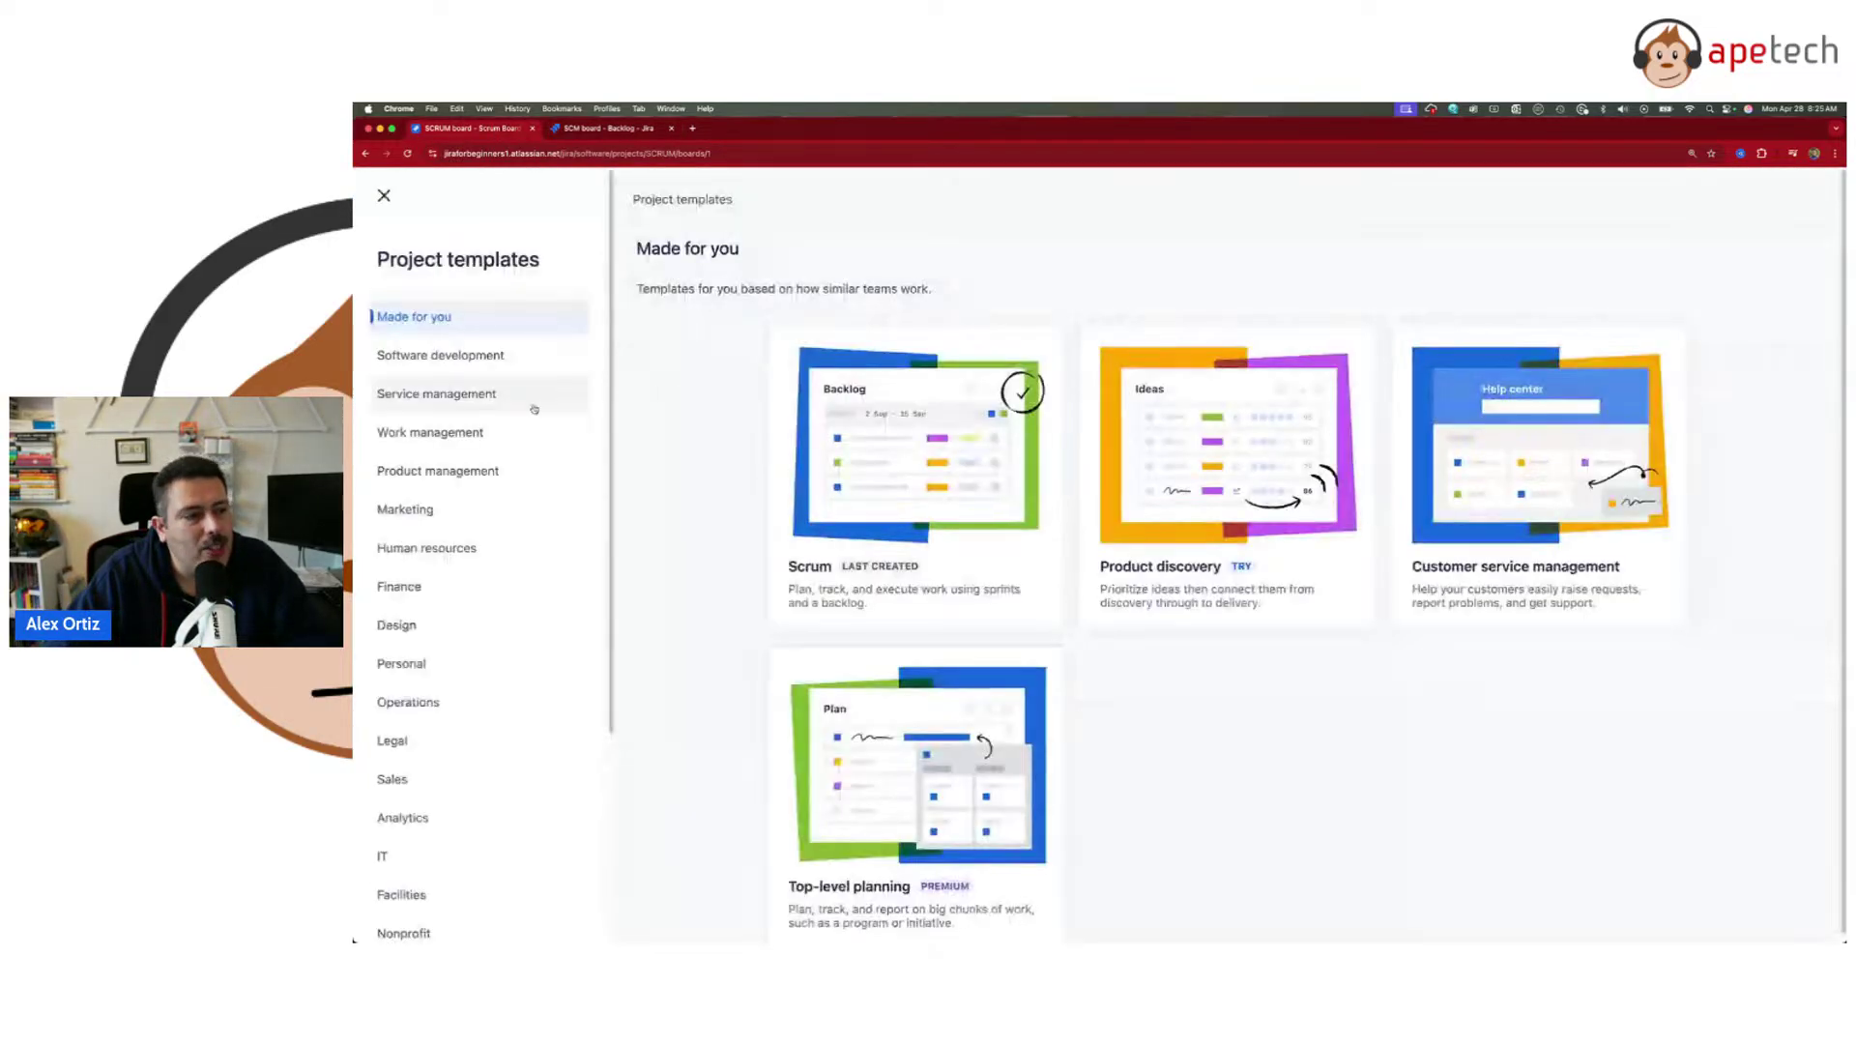
pyautogui.click(450, 427)
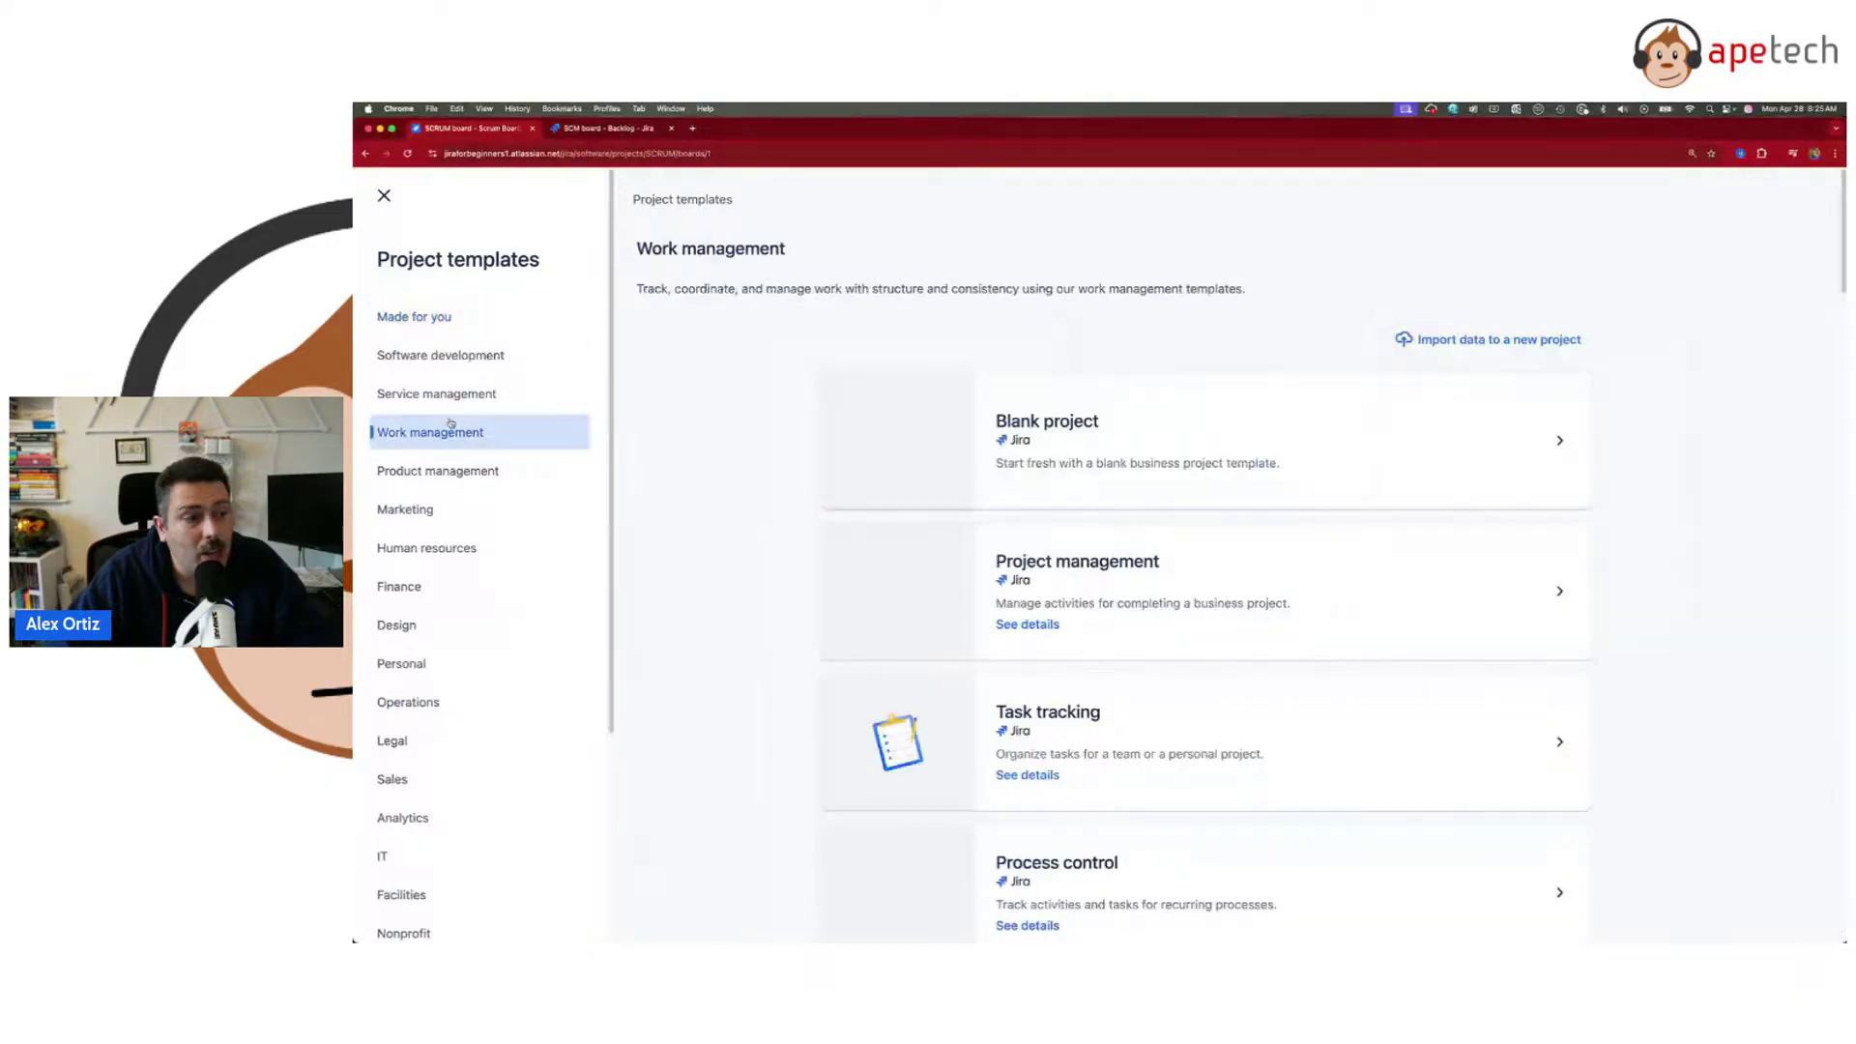
pyautogui.click(1169, 448)
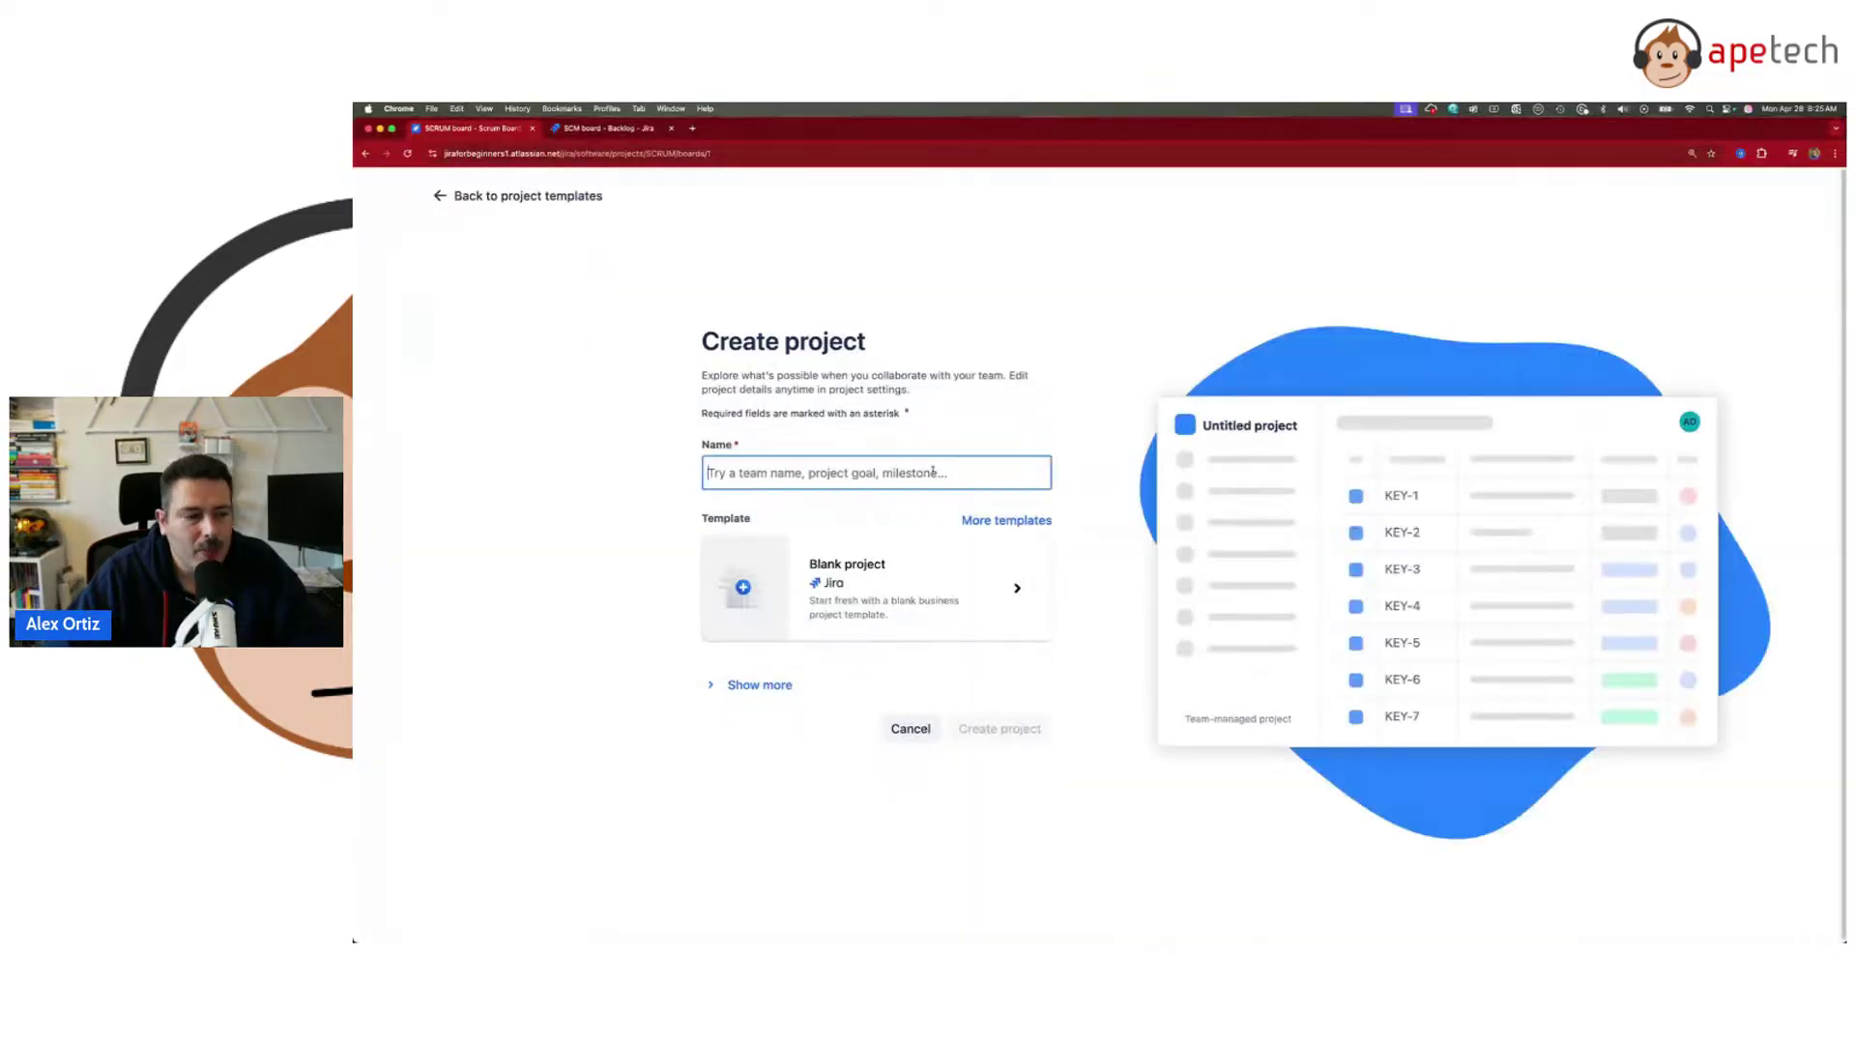
pyautogui.write('Demo Busine')
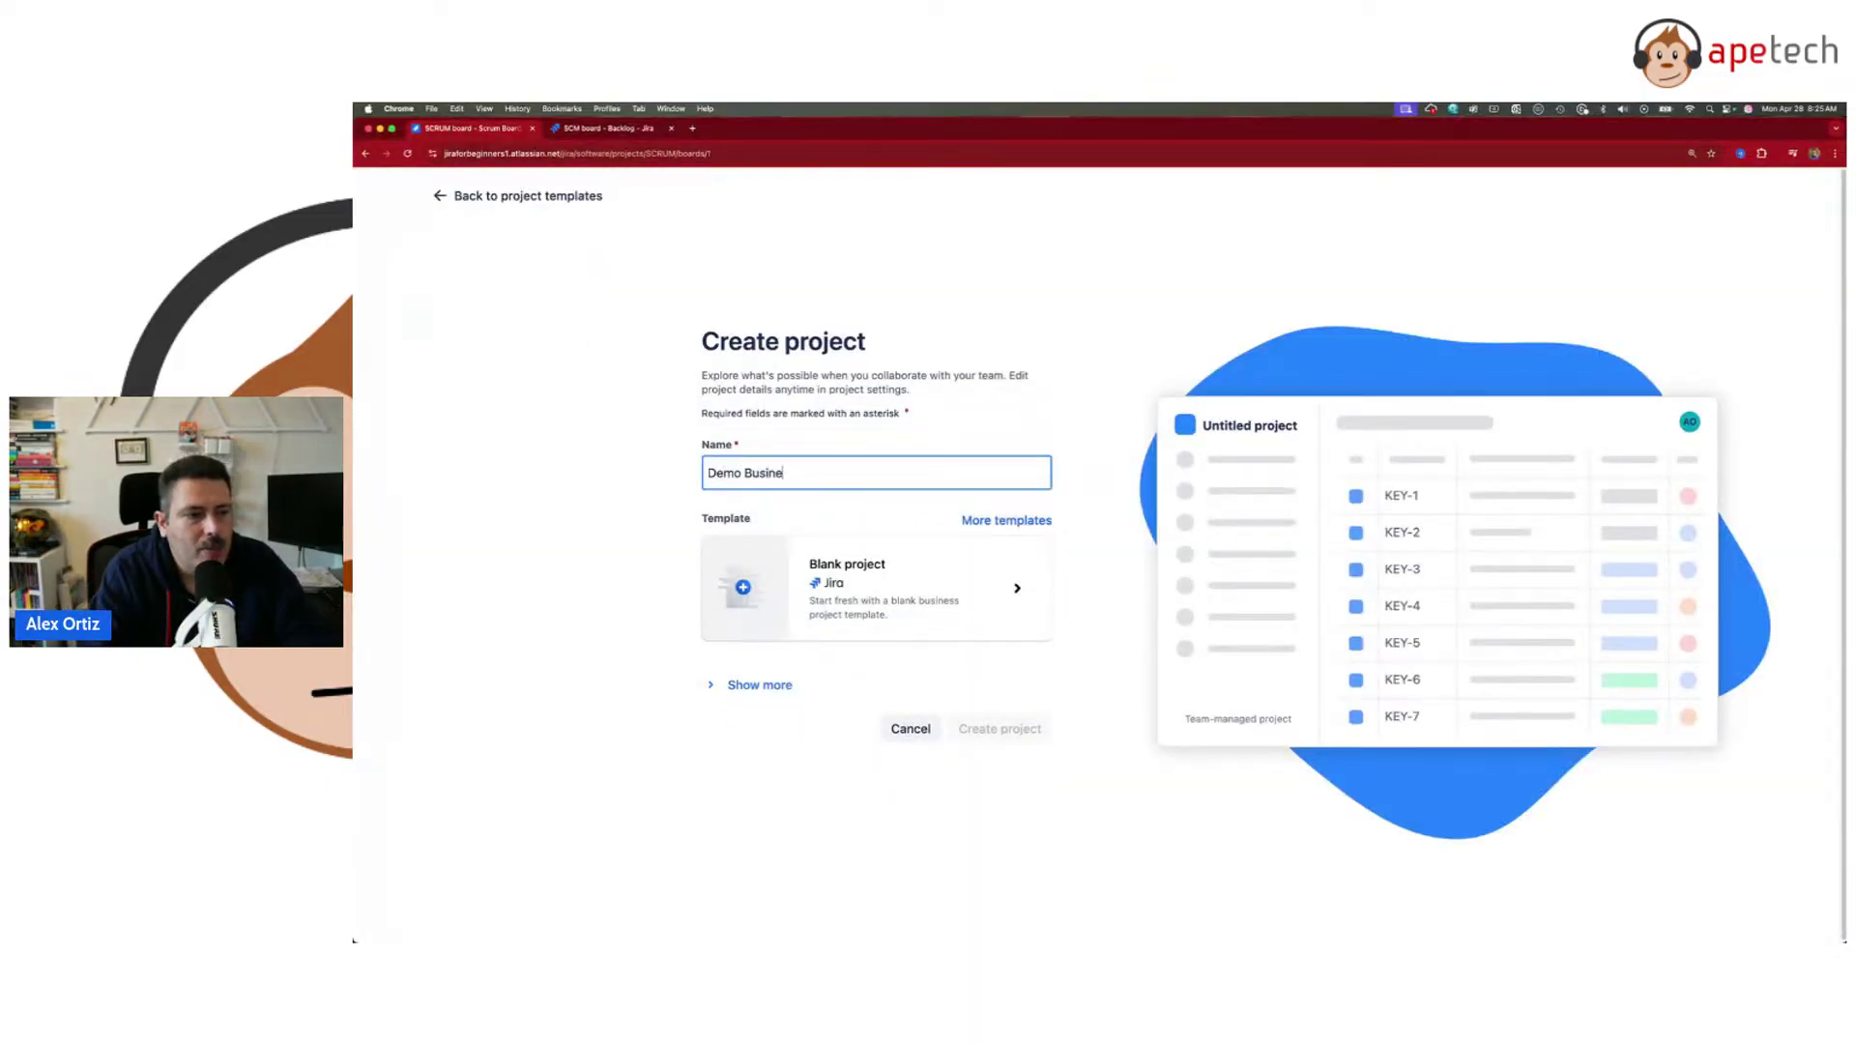
pyautogui.write('ss Project')
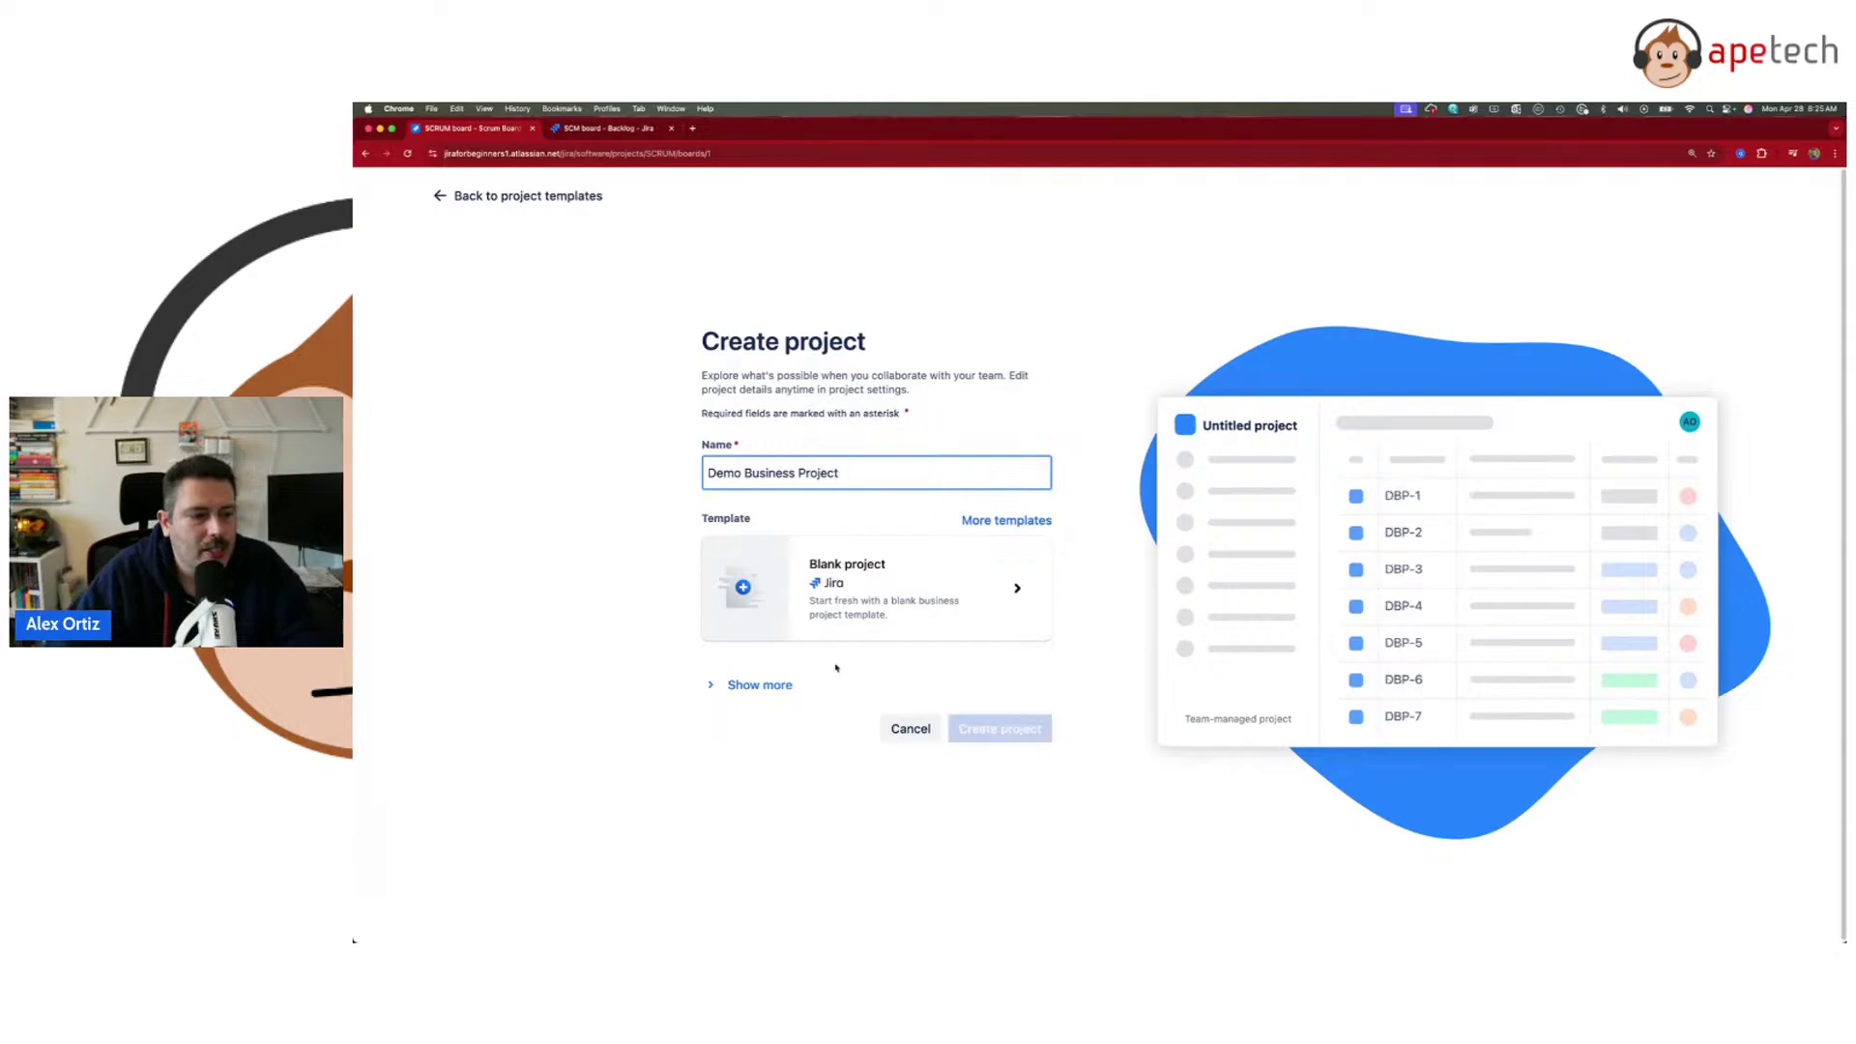
# - Set the project type to Company-managed and create the project
pyautogui.click(781, 689)
pyautogui.click(781, 661)
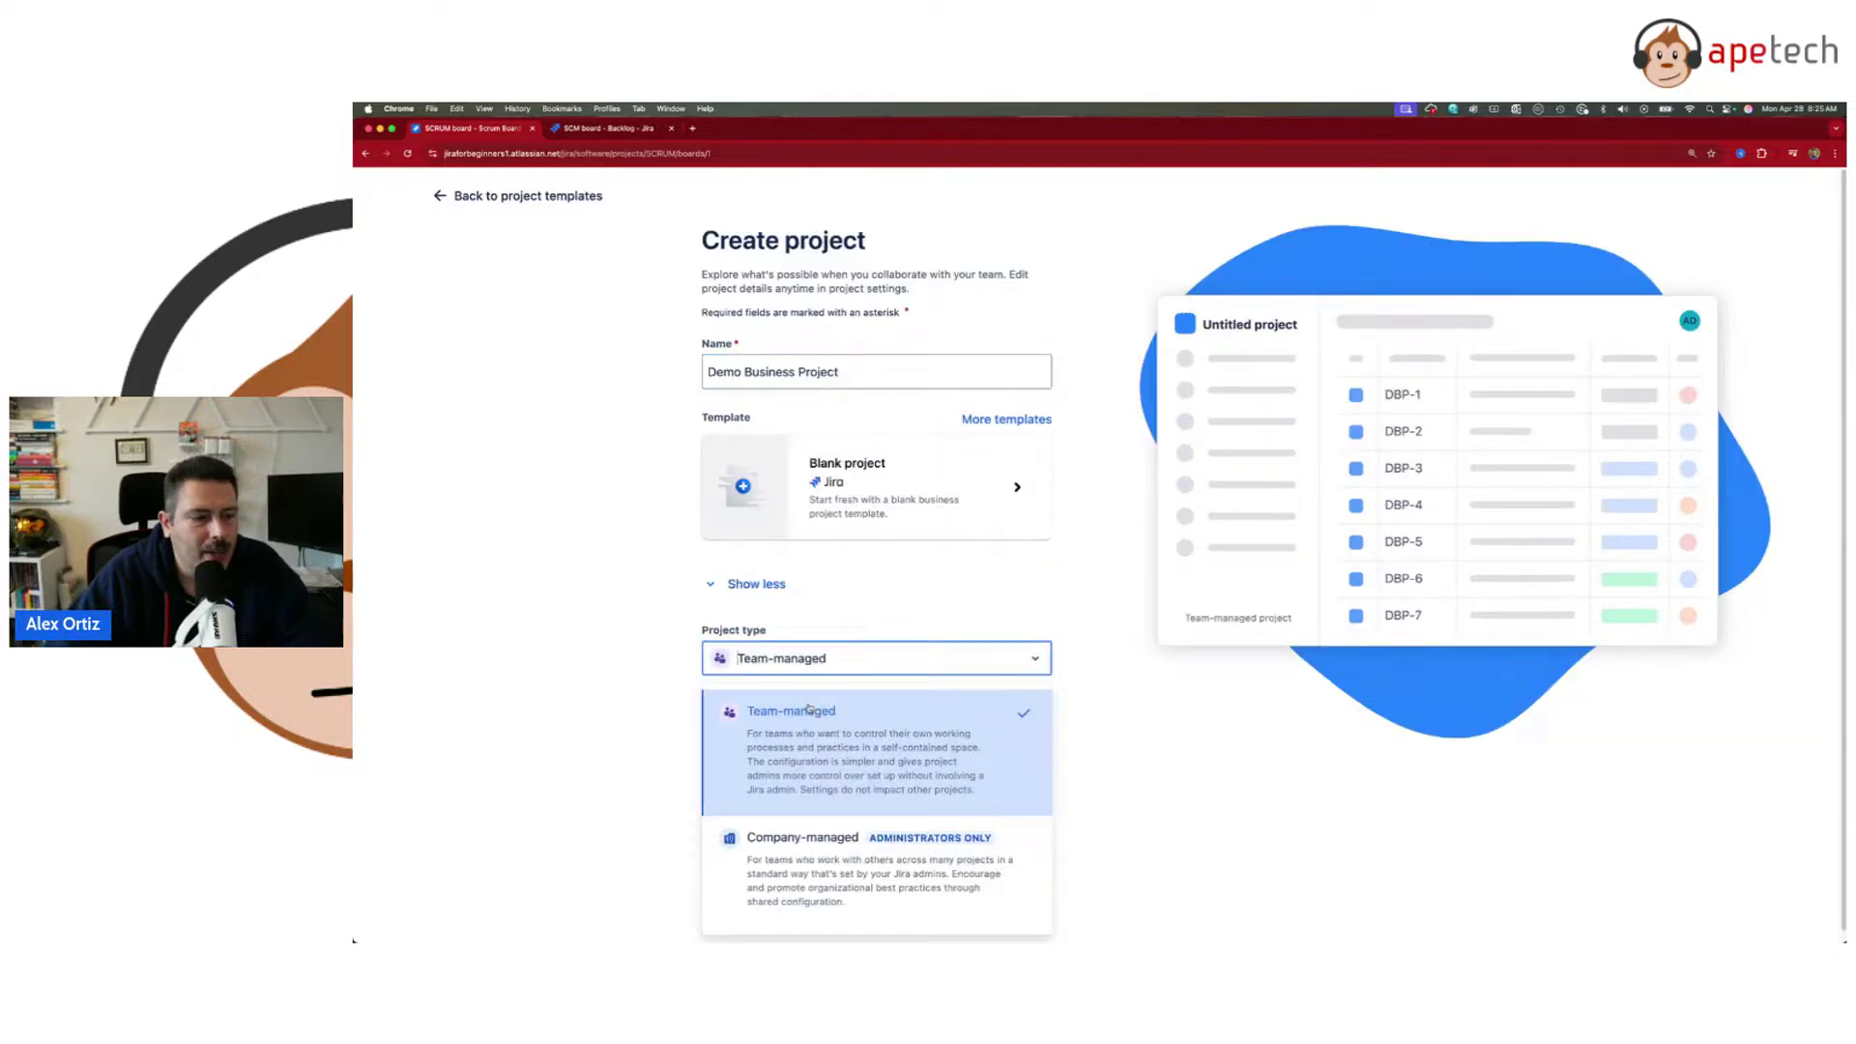
pyautogui.click(792, 839)
pyautogui.click(1003, 868)
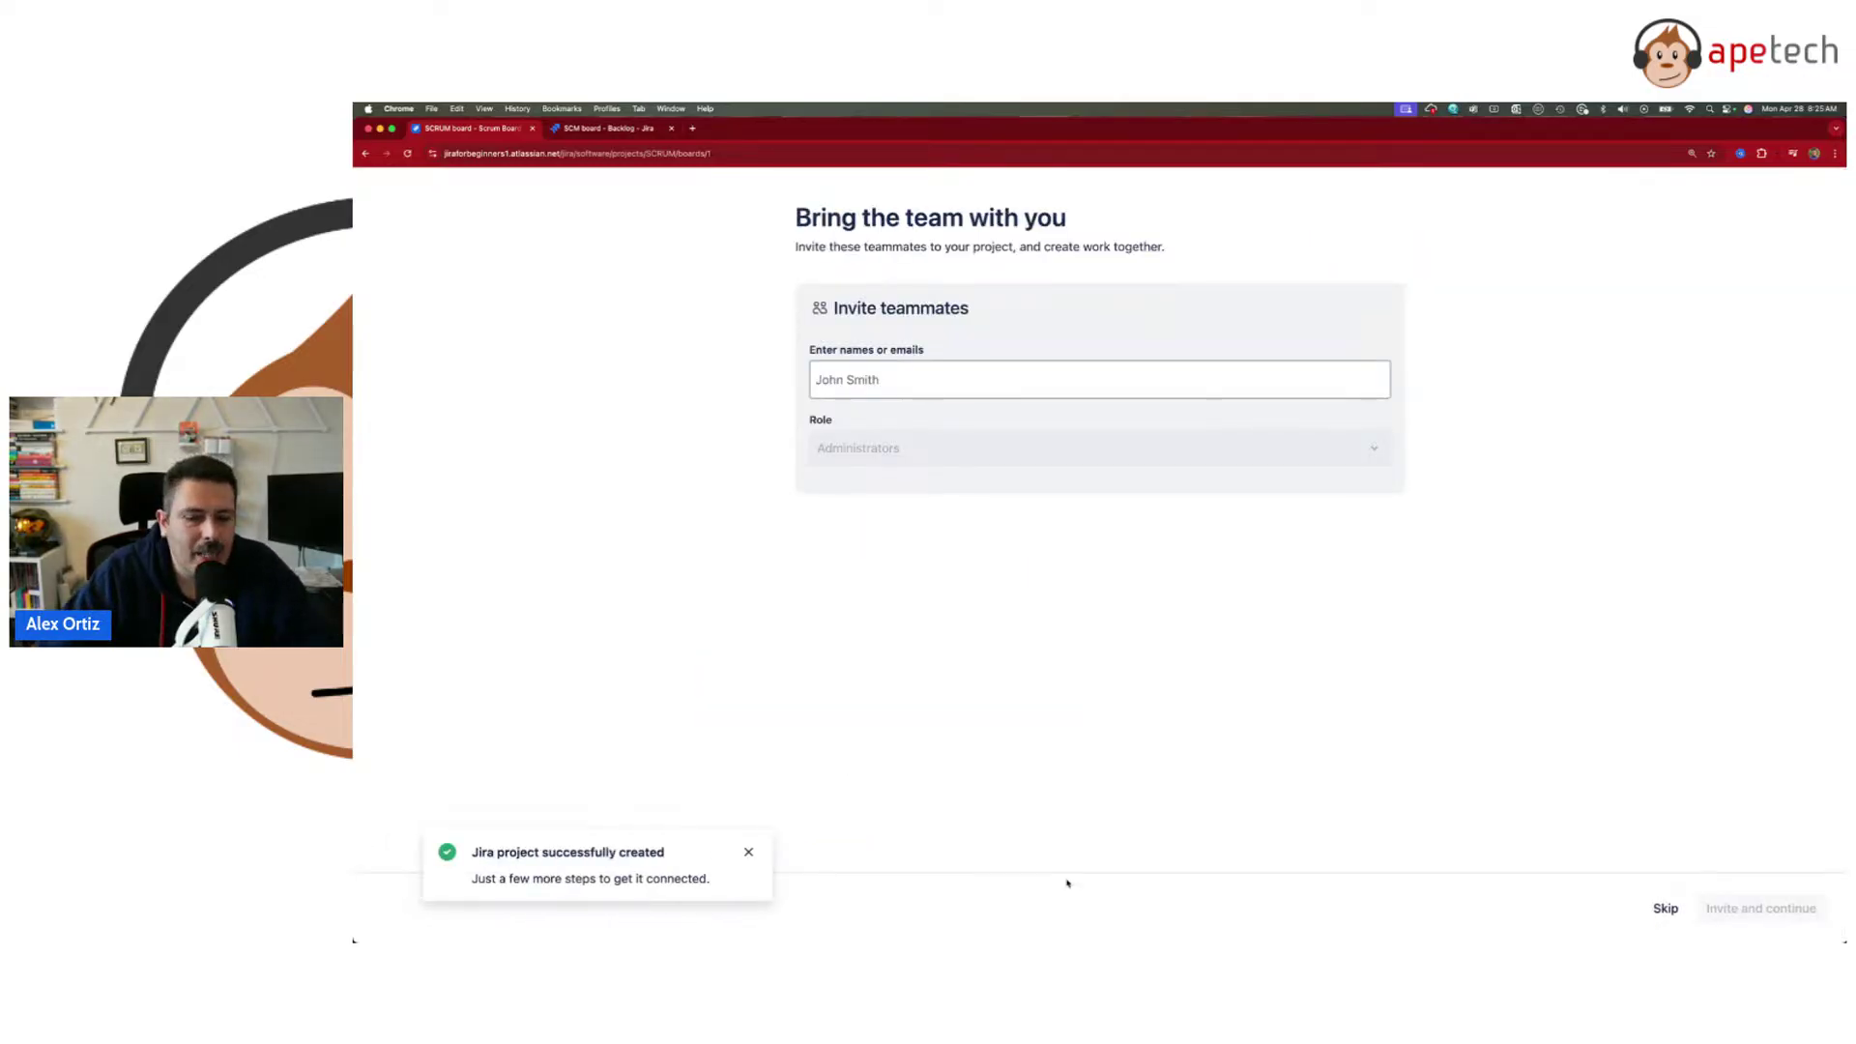
# - Skip inviting teammates, and dismiss the creation notice and the Quickstart guide on the new project's board
pyautogui.click(1662, 908)
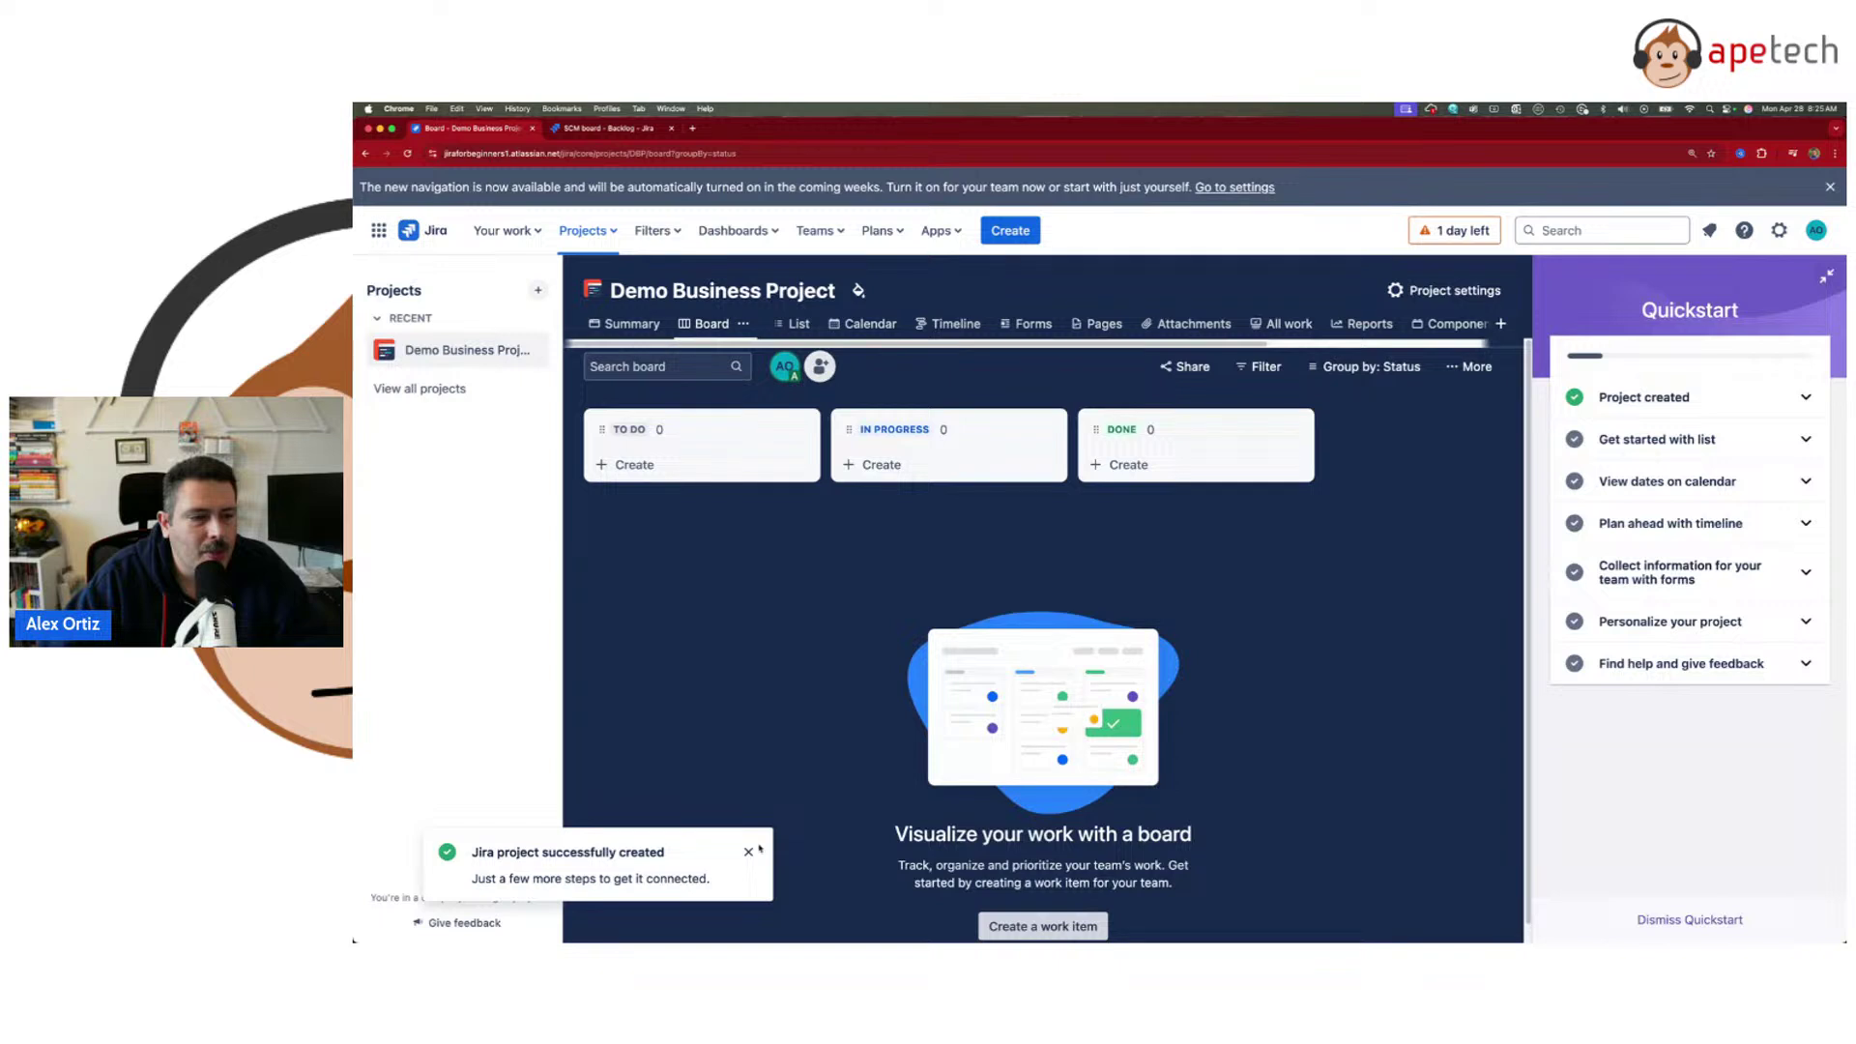
pyautogui.click(749, 852)
pyautogui.click(1690, 920)
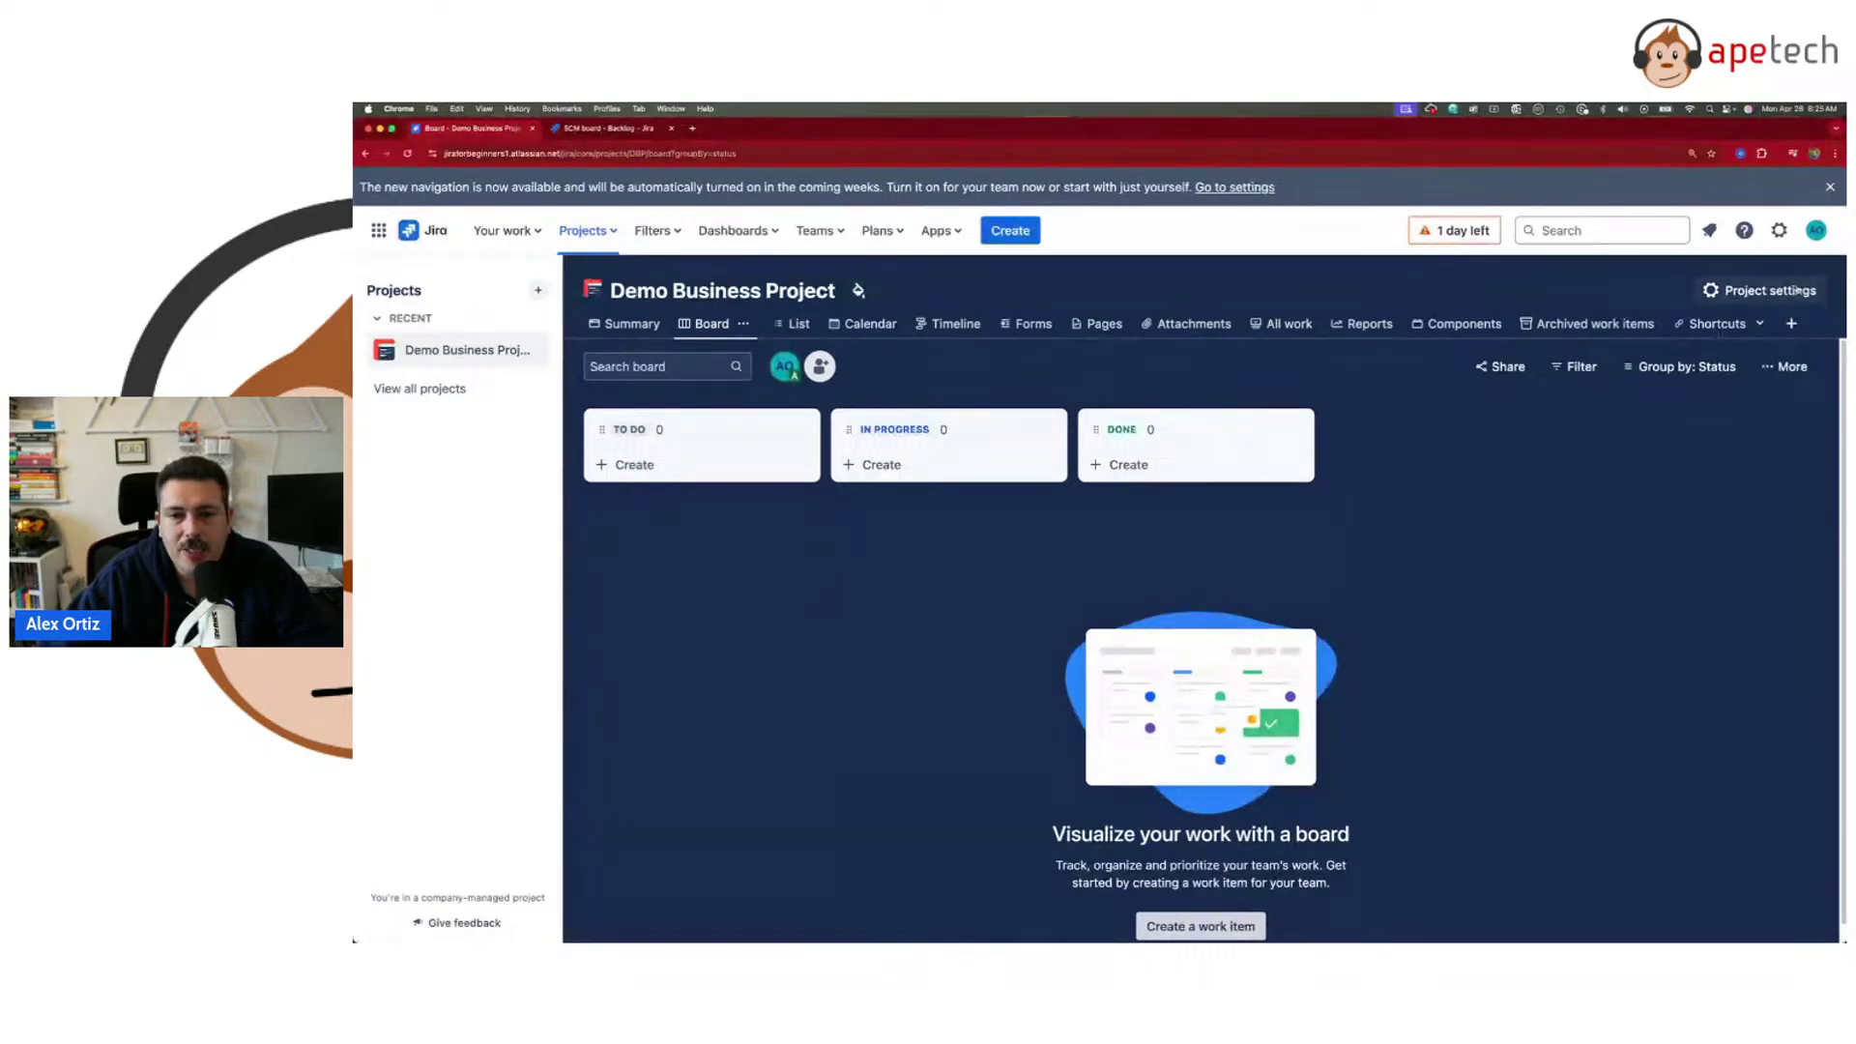
# - Compare the old software-project sidebar of My Scrum Project with the SCM board's tabs
pyautogui.click(585, 230)
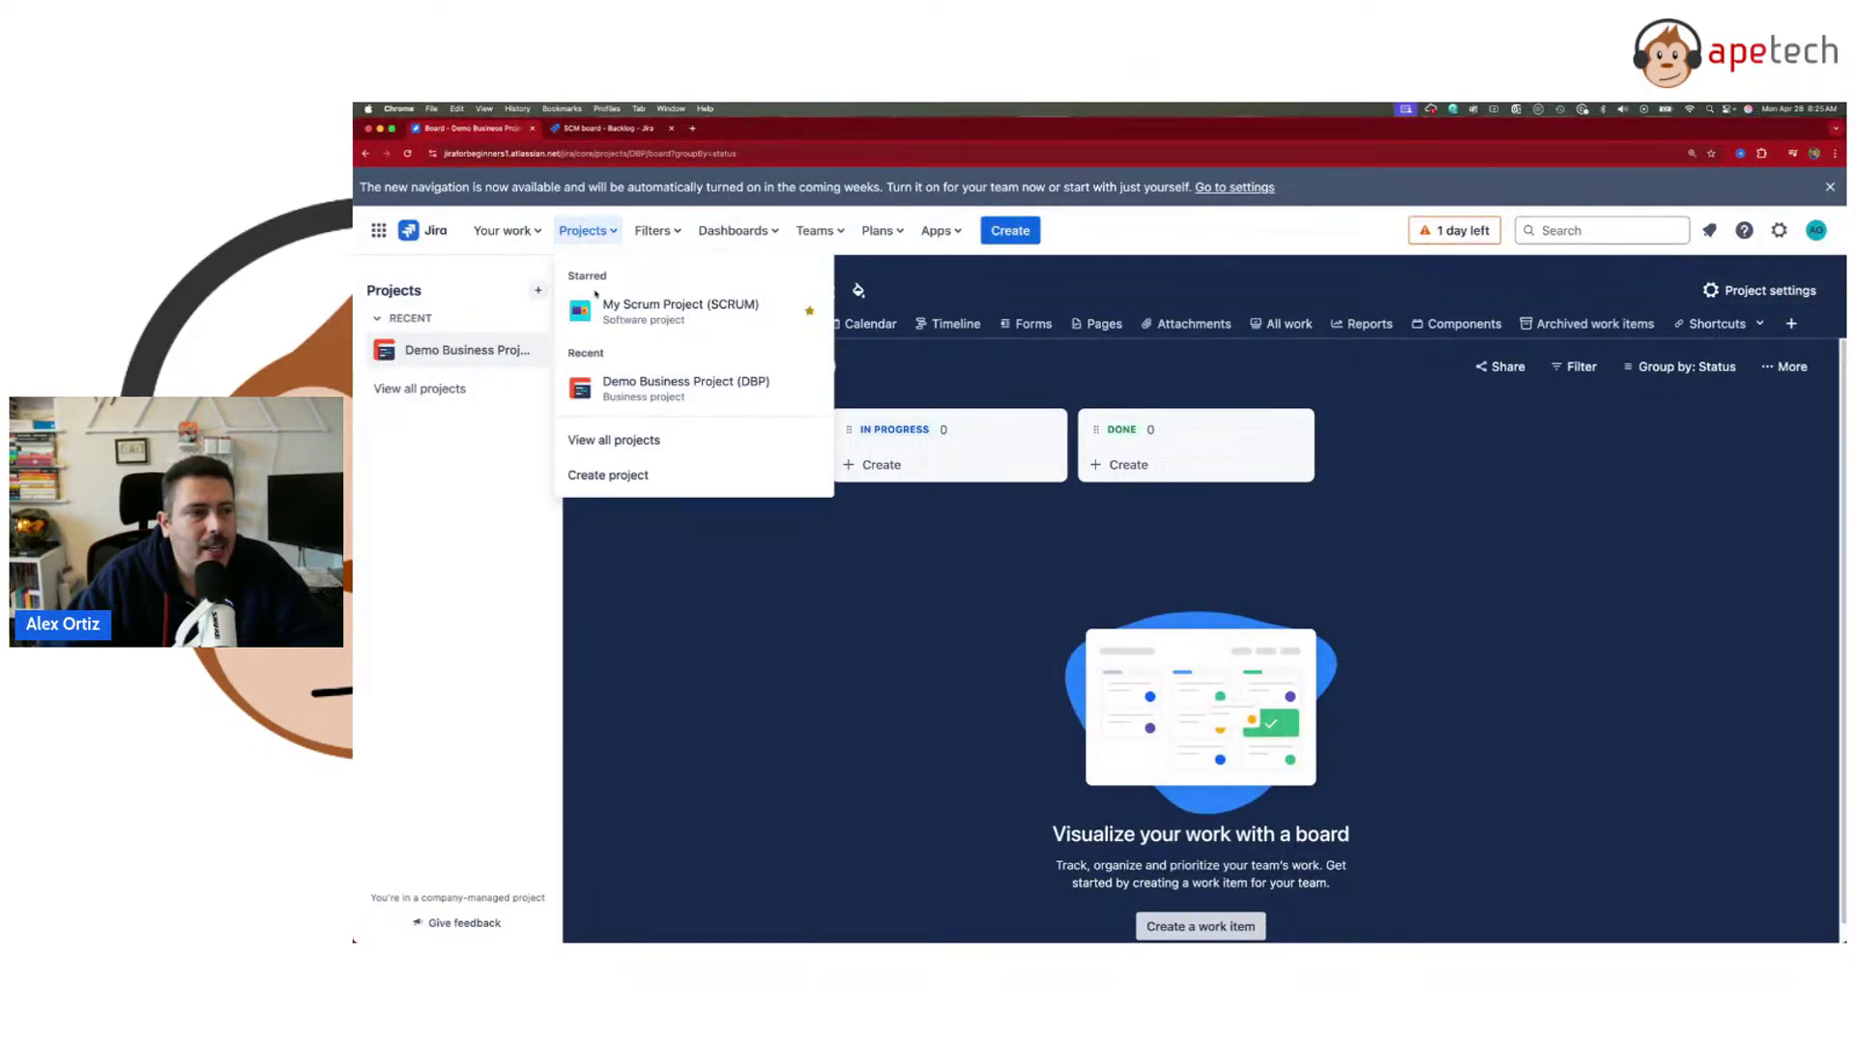
pyautogui.click(677, 307)
pyautogui.scroll(-2, 416, 774)
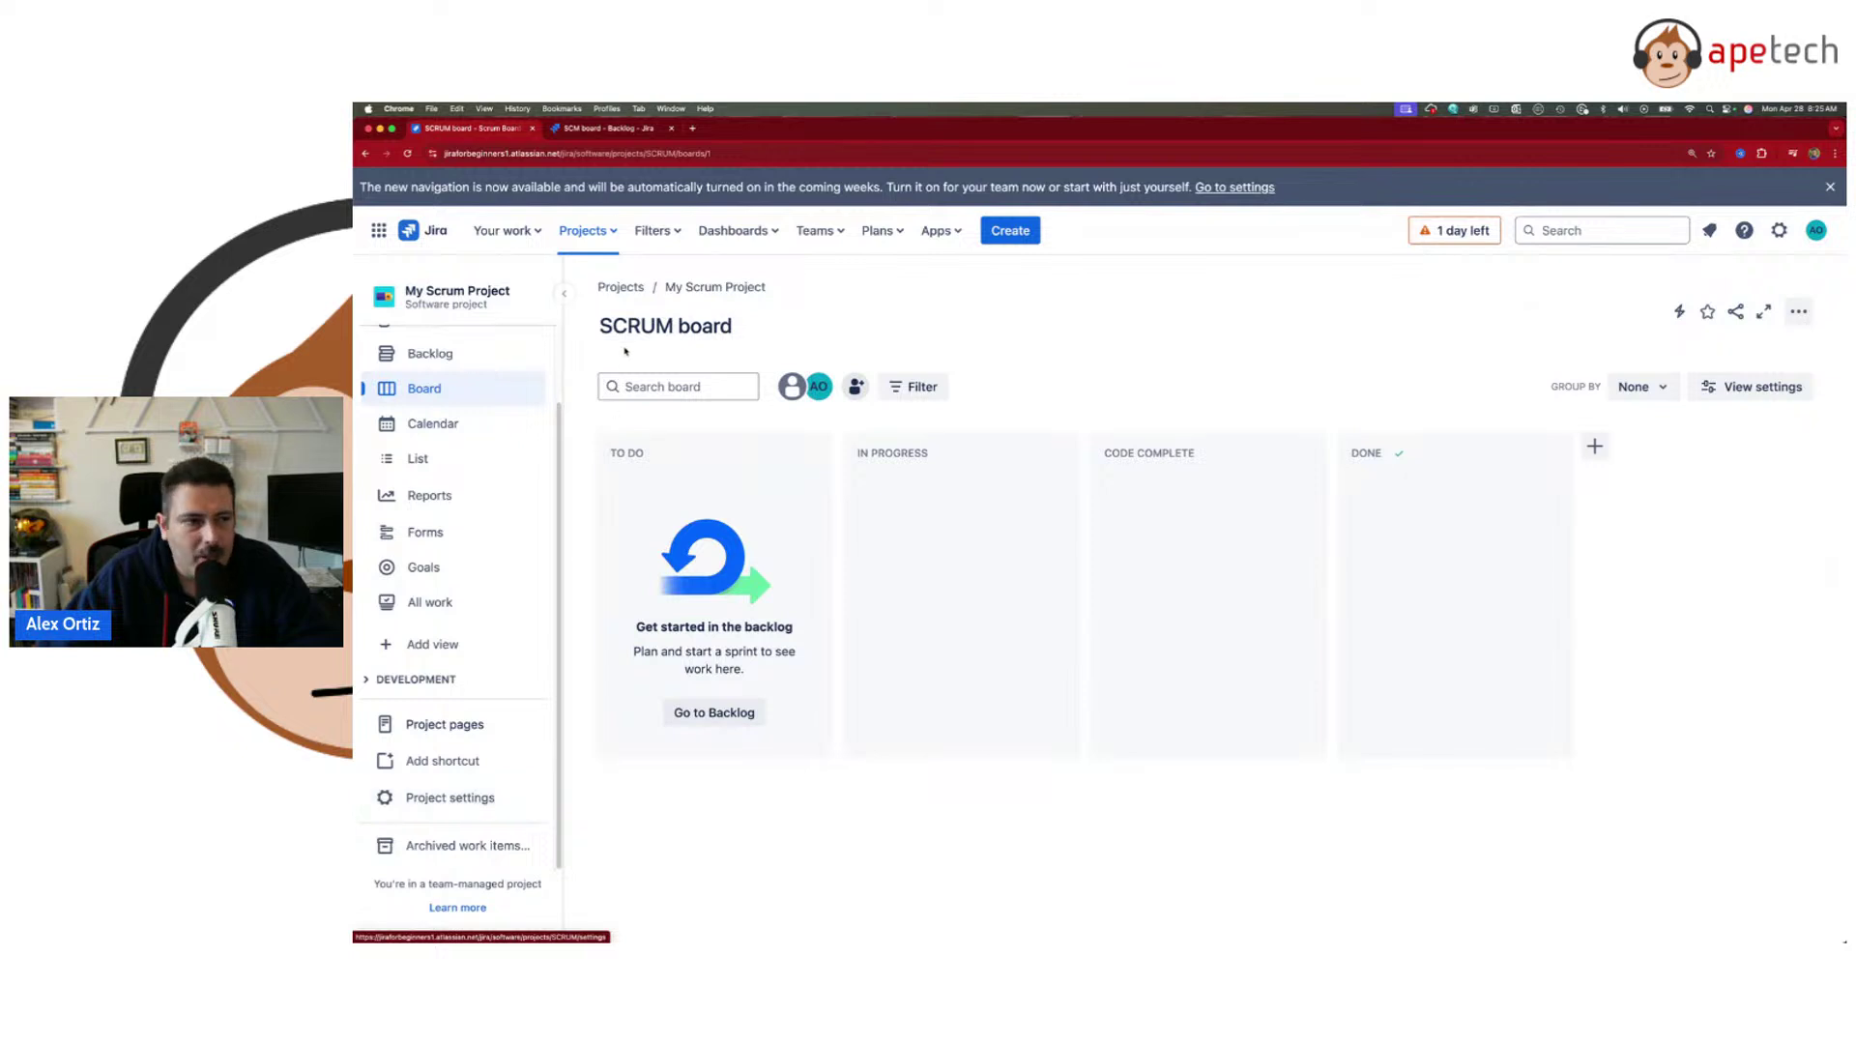
pyautogui.click(597, 128)
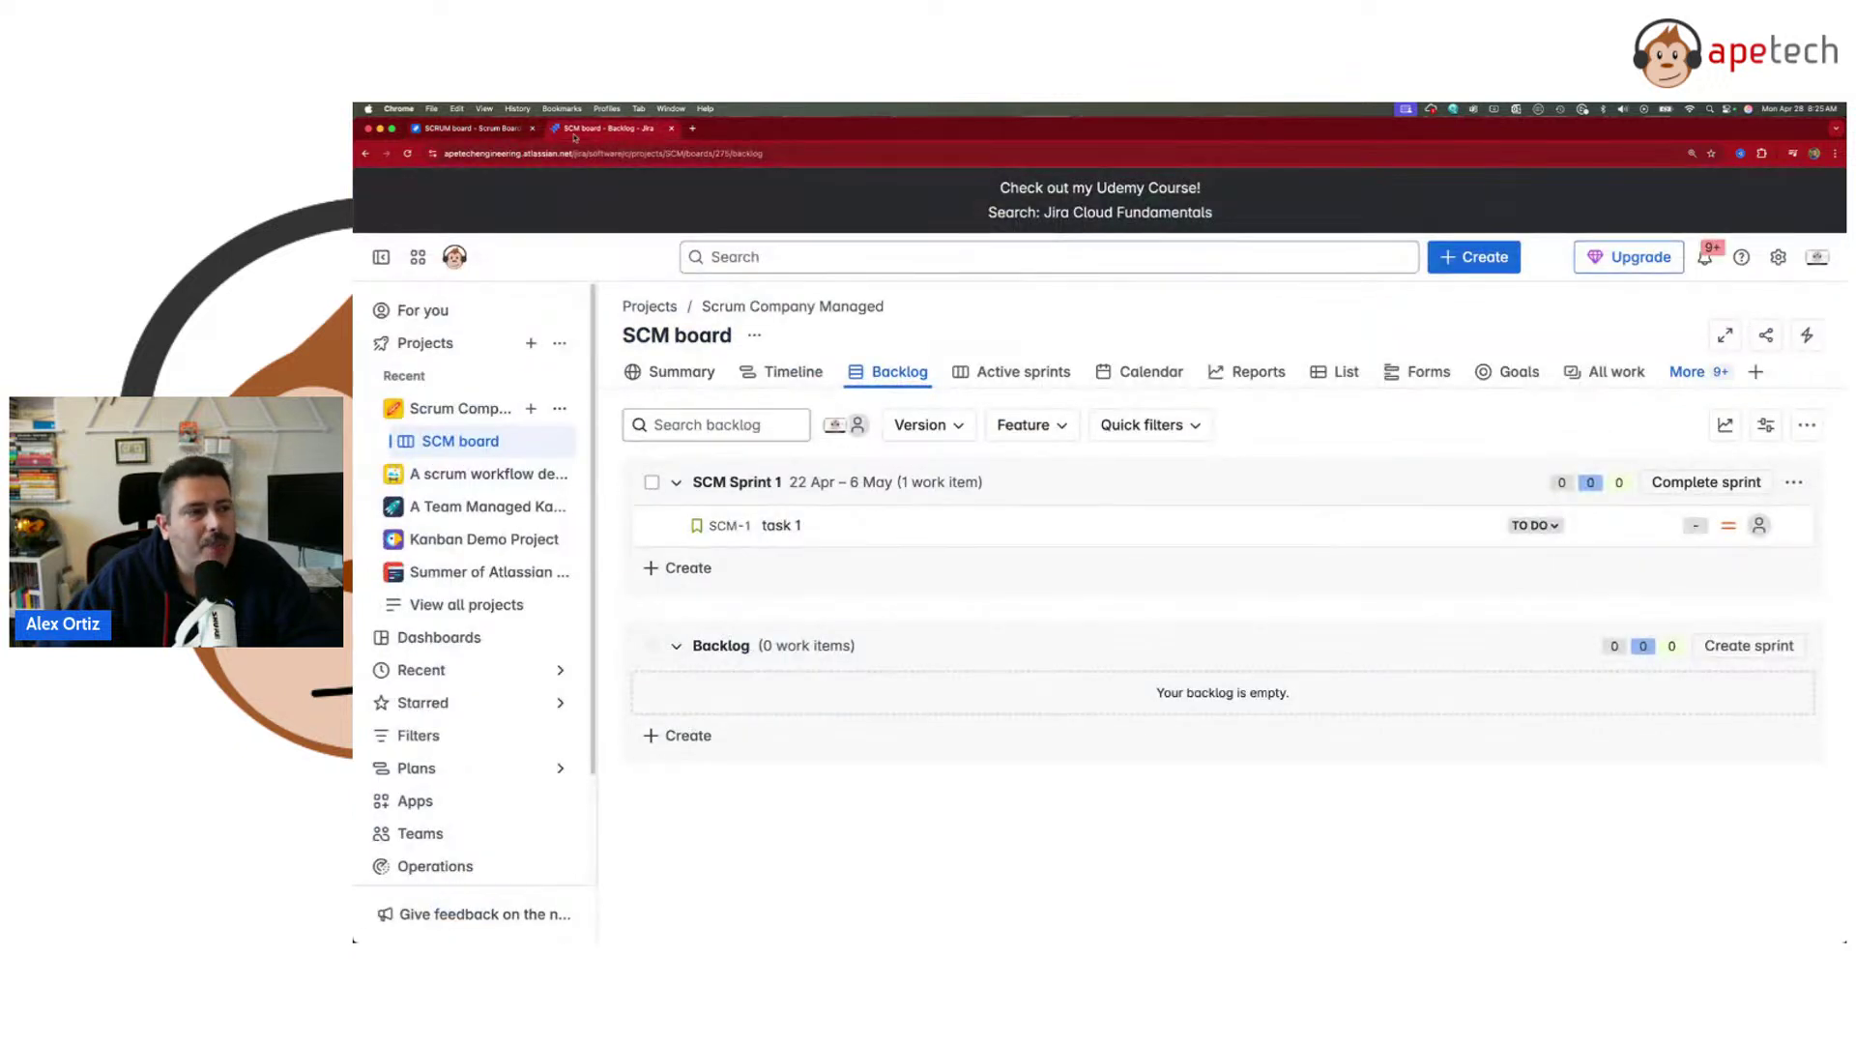
# - Reopen the Demo Business Project and compare its horizontal tabs with those of the SCM board
pyautogui.click(474, 128)
pyautogui.click(586, 230)
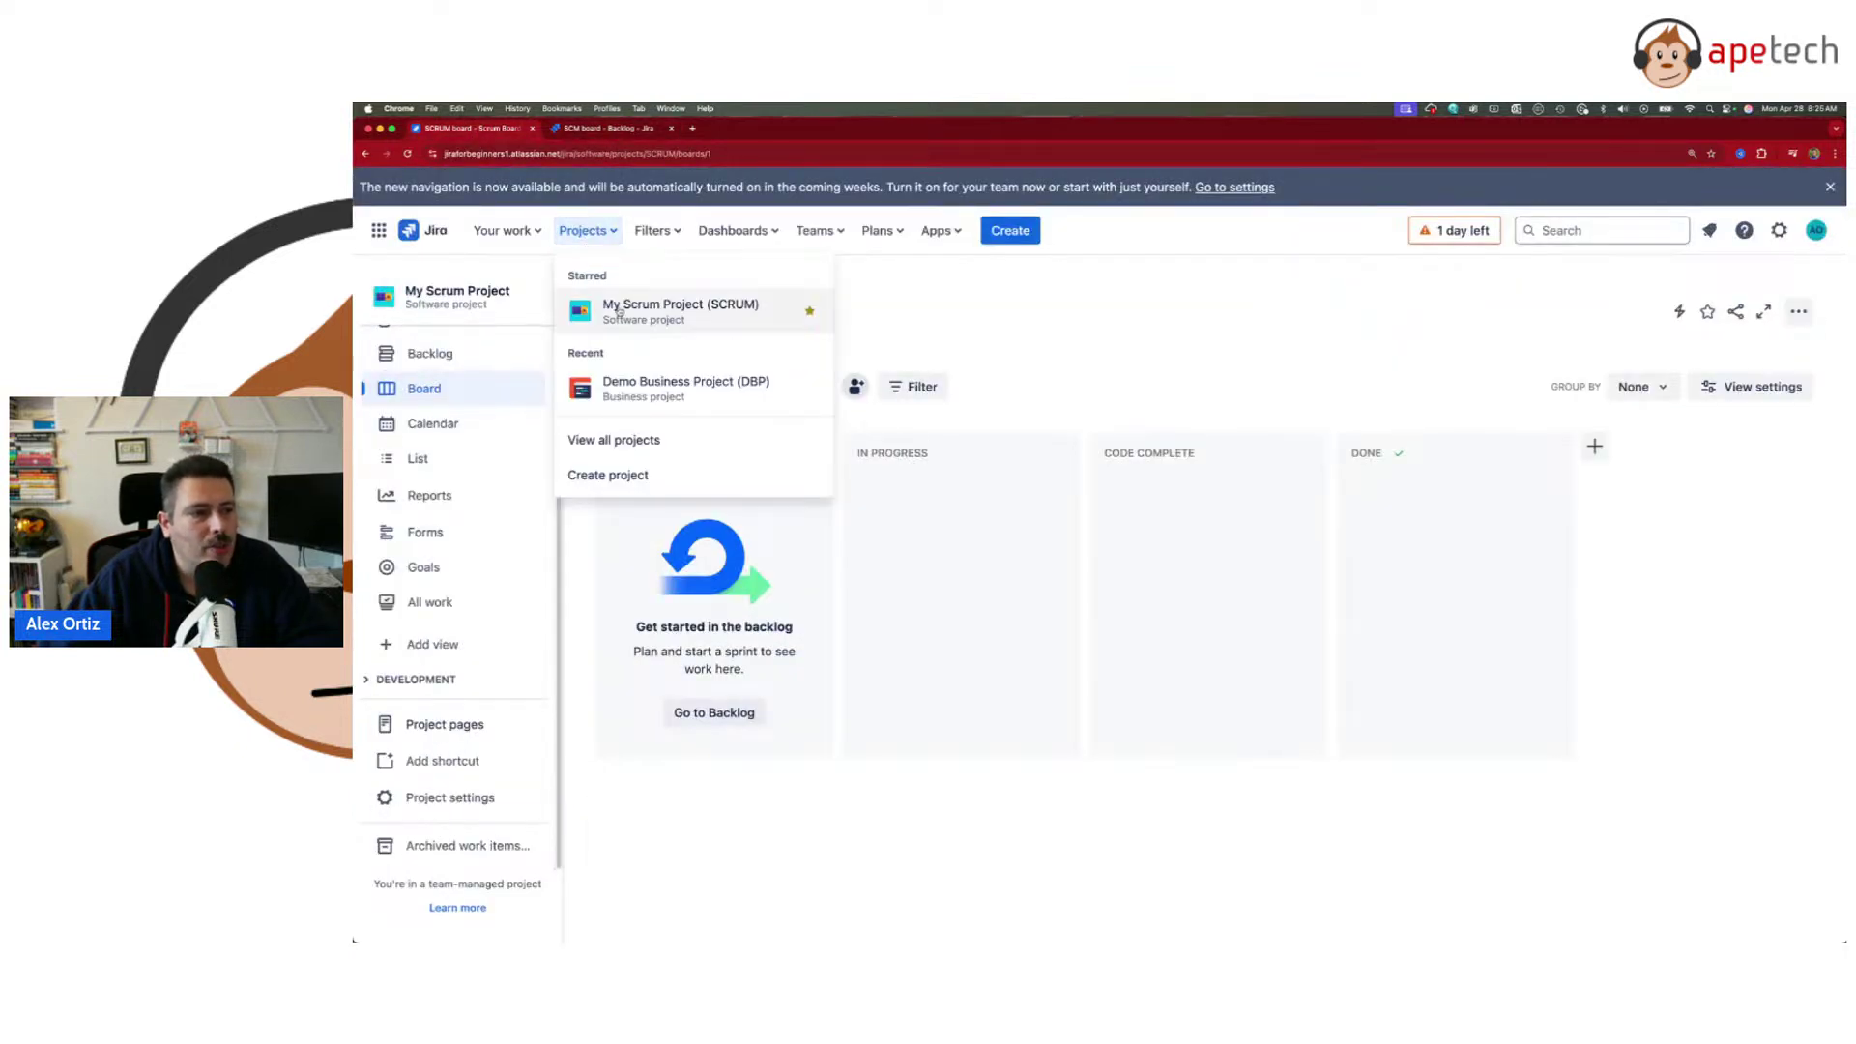
pyautogui.click(675, 379)
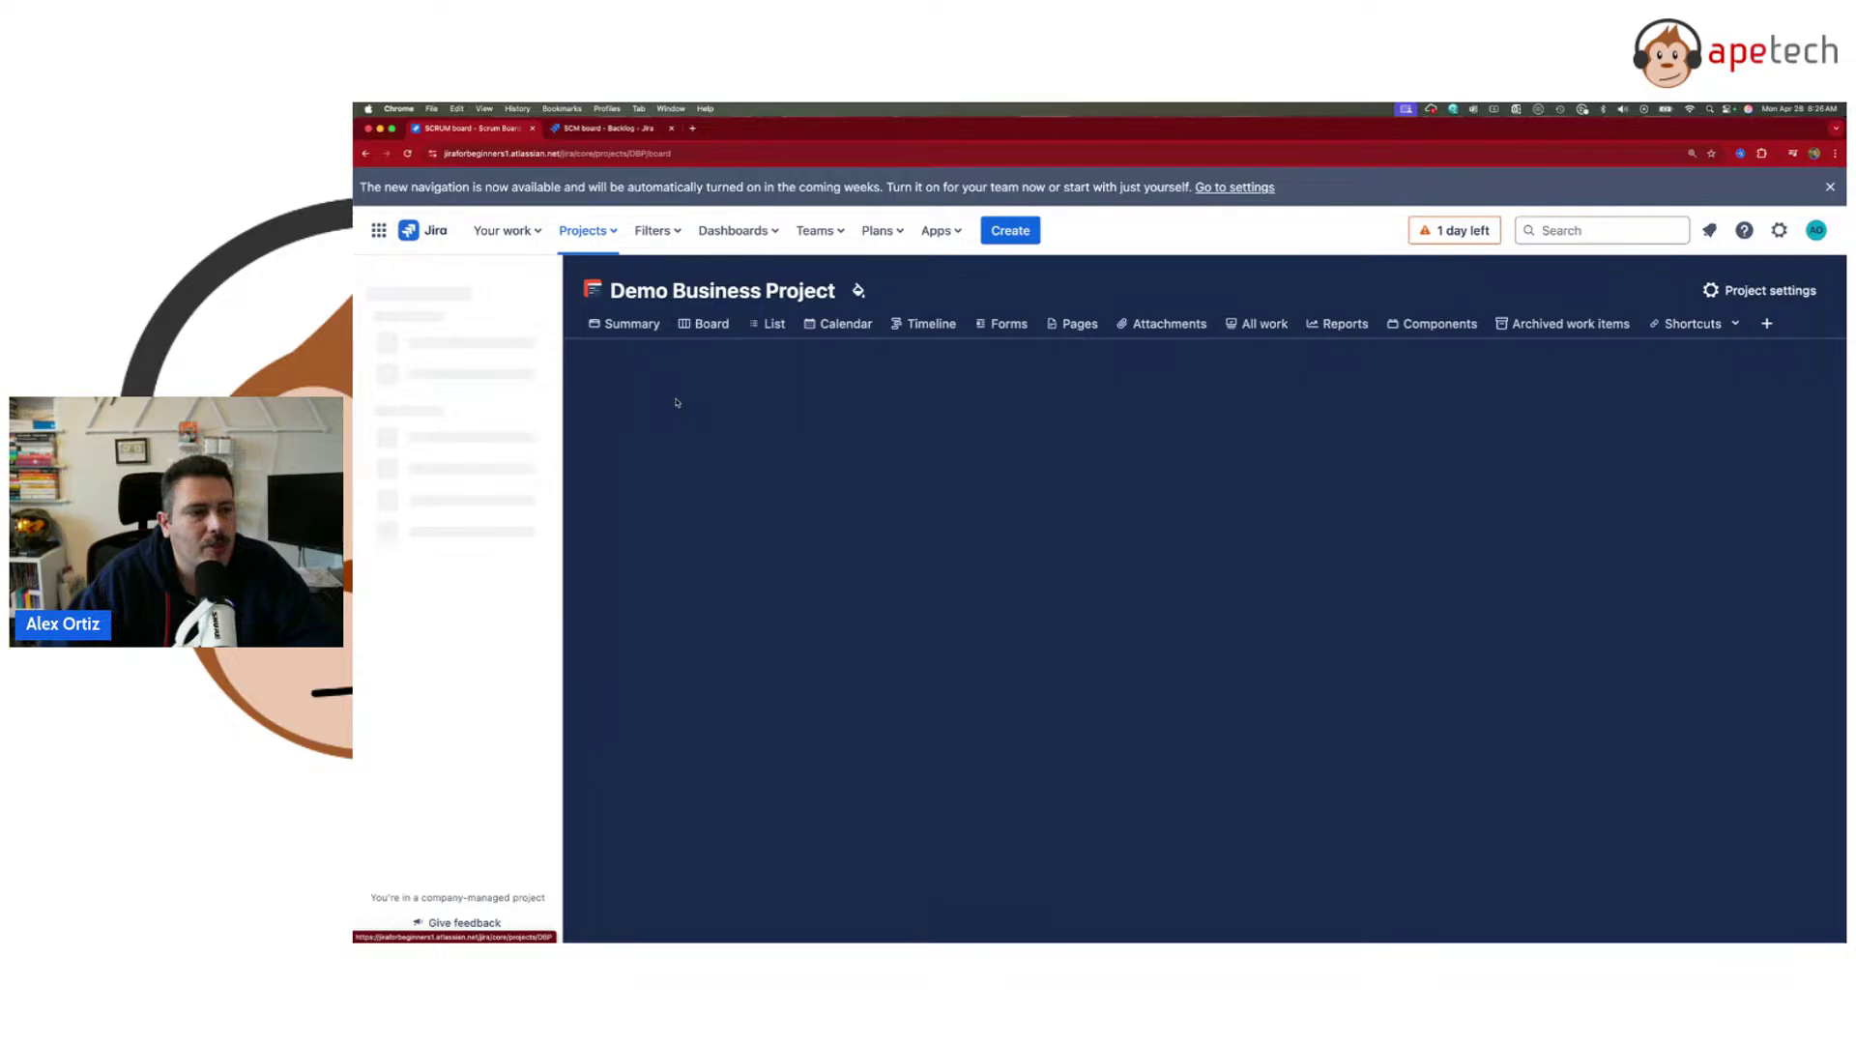
pyautogui.click(614, 131)
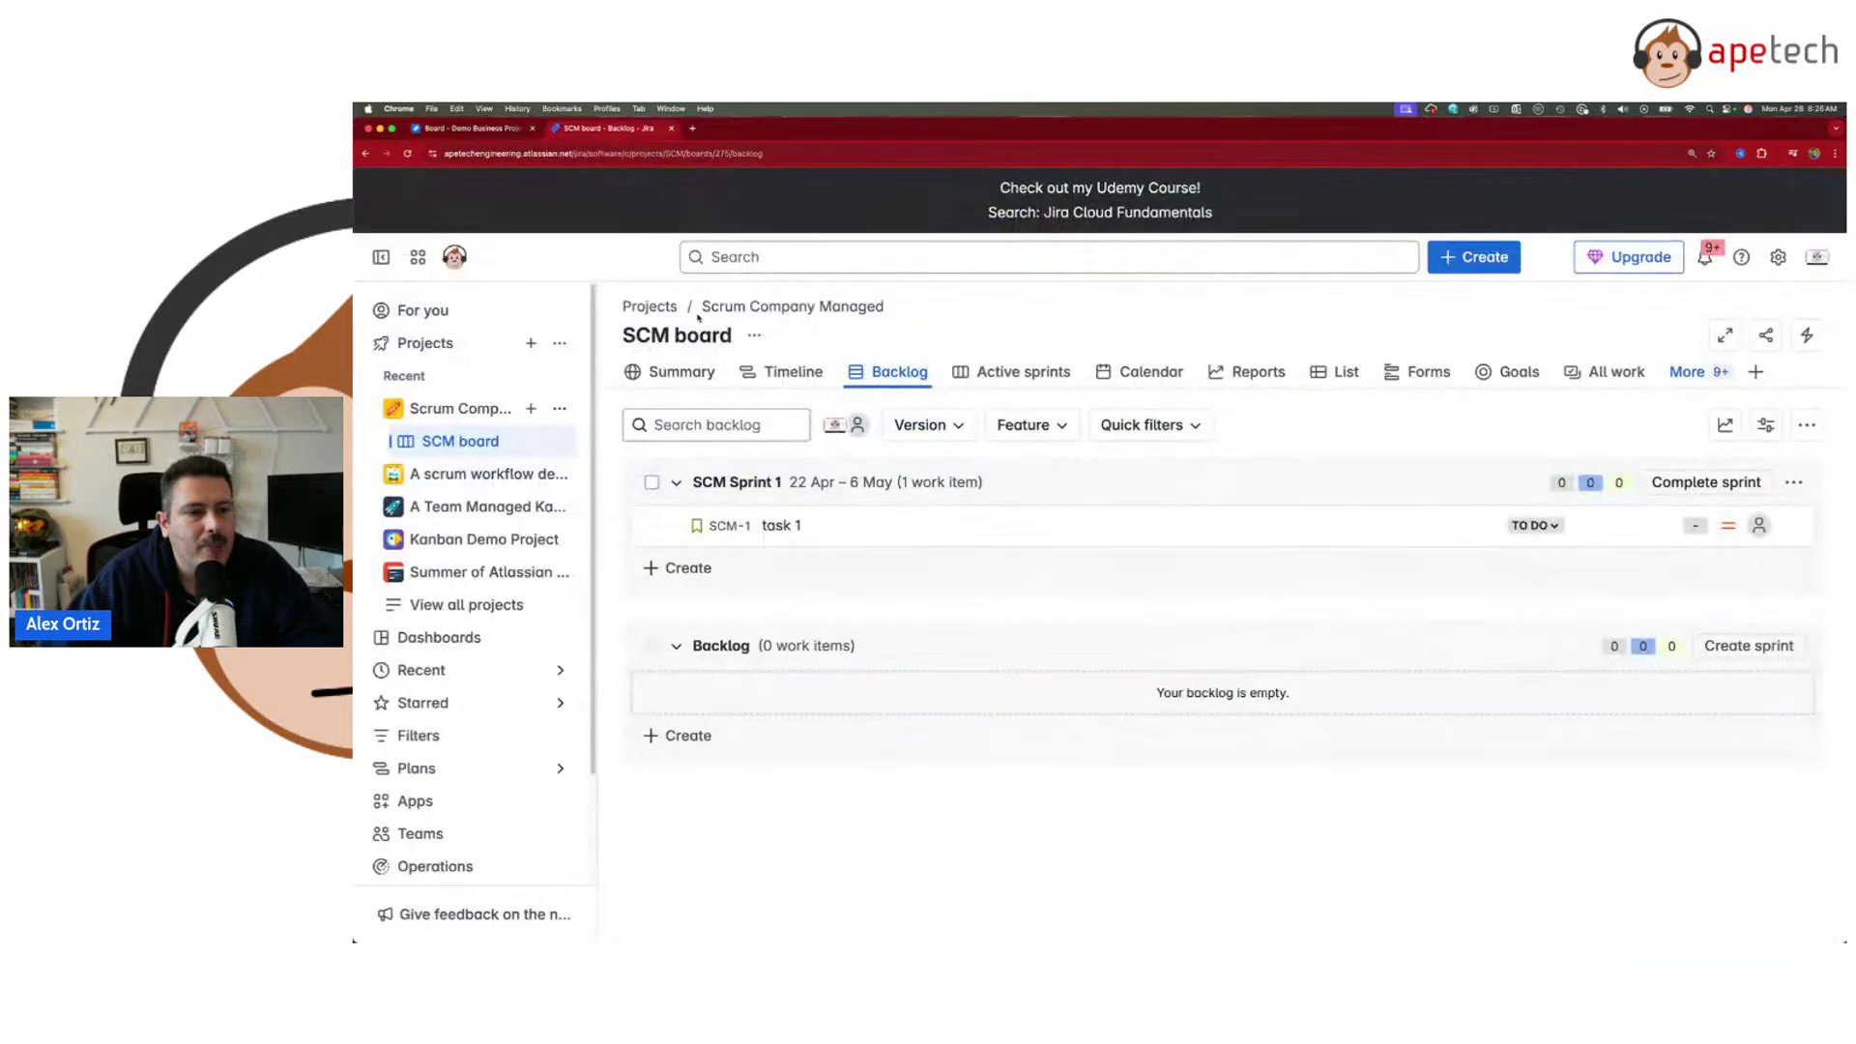
pyautogui.click(494, 132)
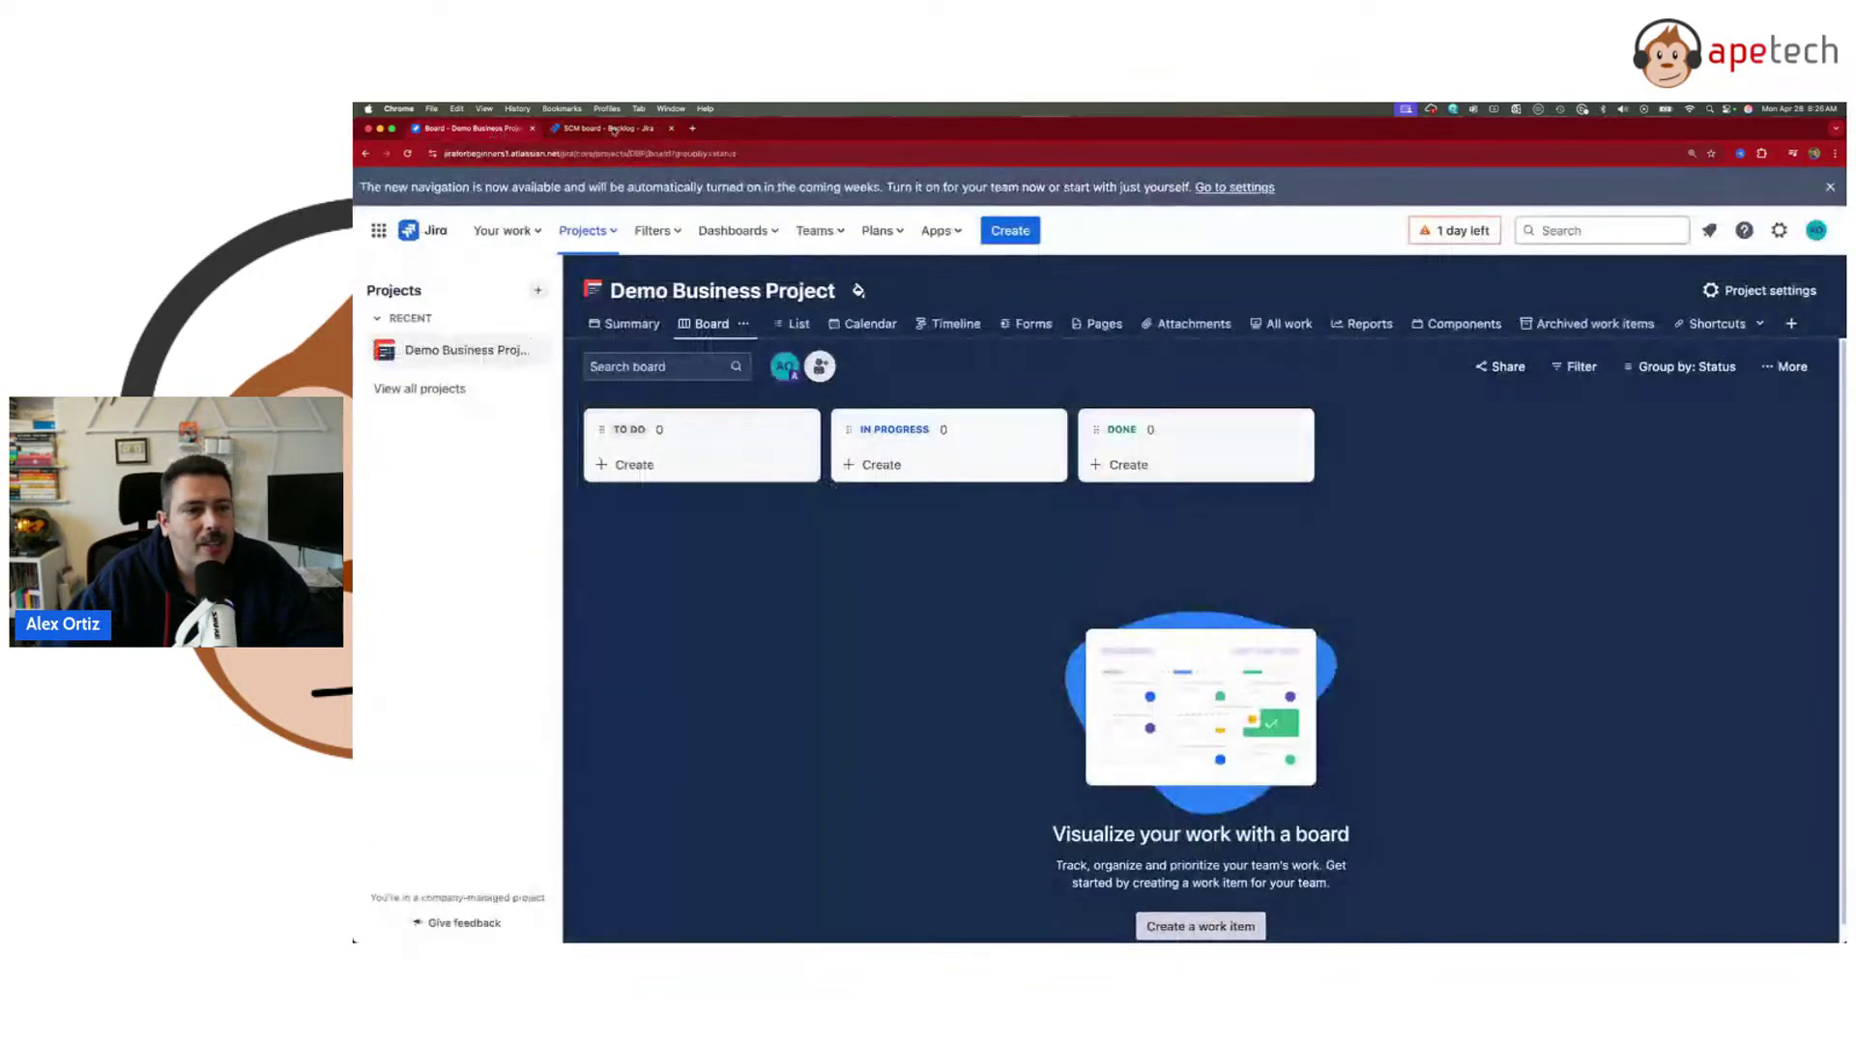
pyautogui.click(614, 130)
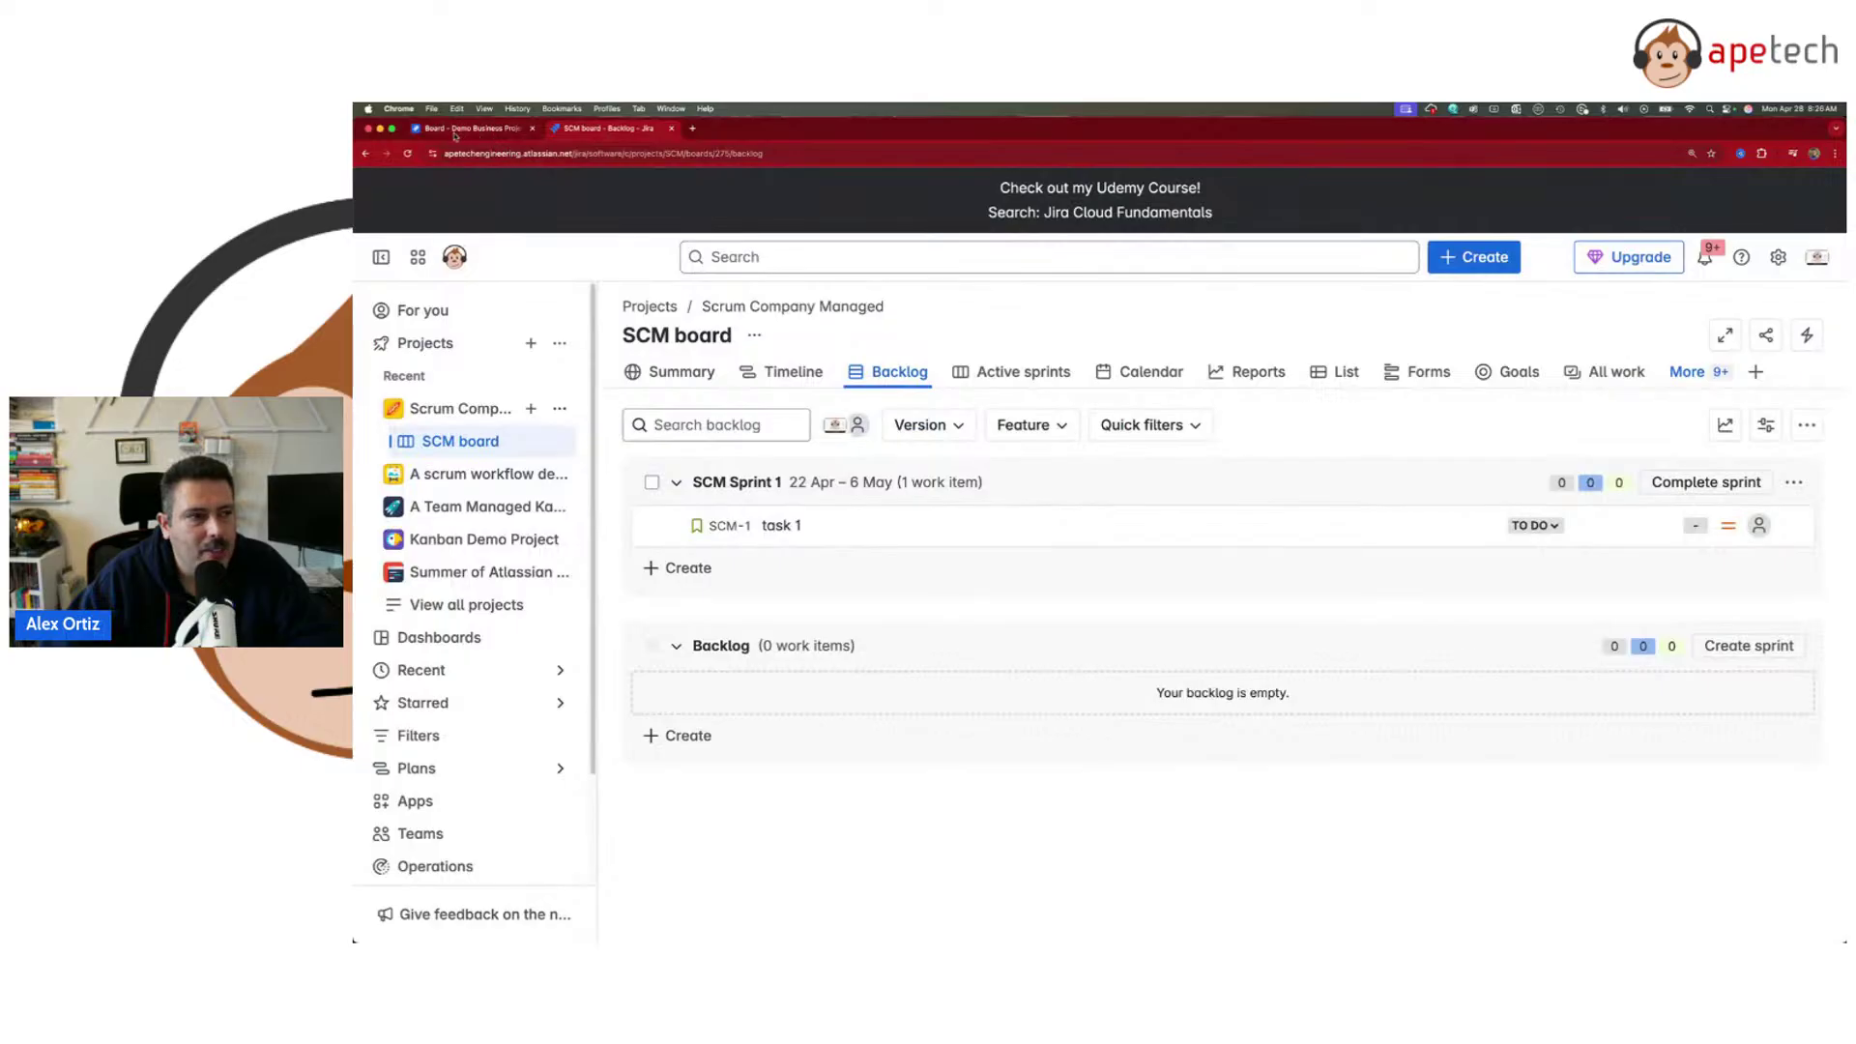
# - Check the Demo Business Project's shortcuts, and compare its header and tabs with the SCM board's again
pyautogui.click(494, 133)
pyautogui.click(1760, 325)
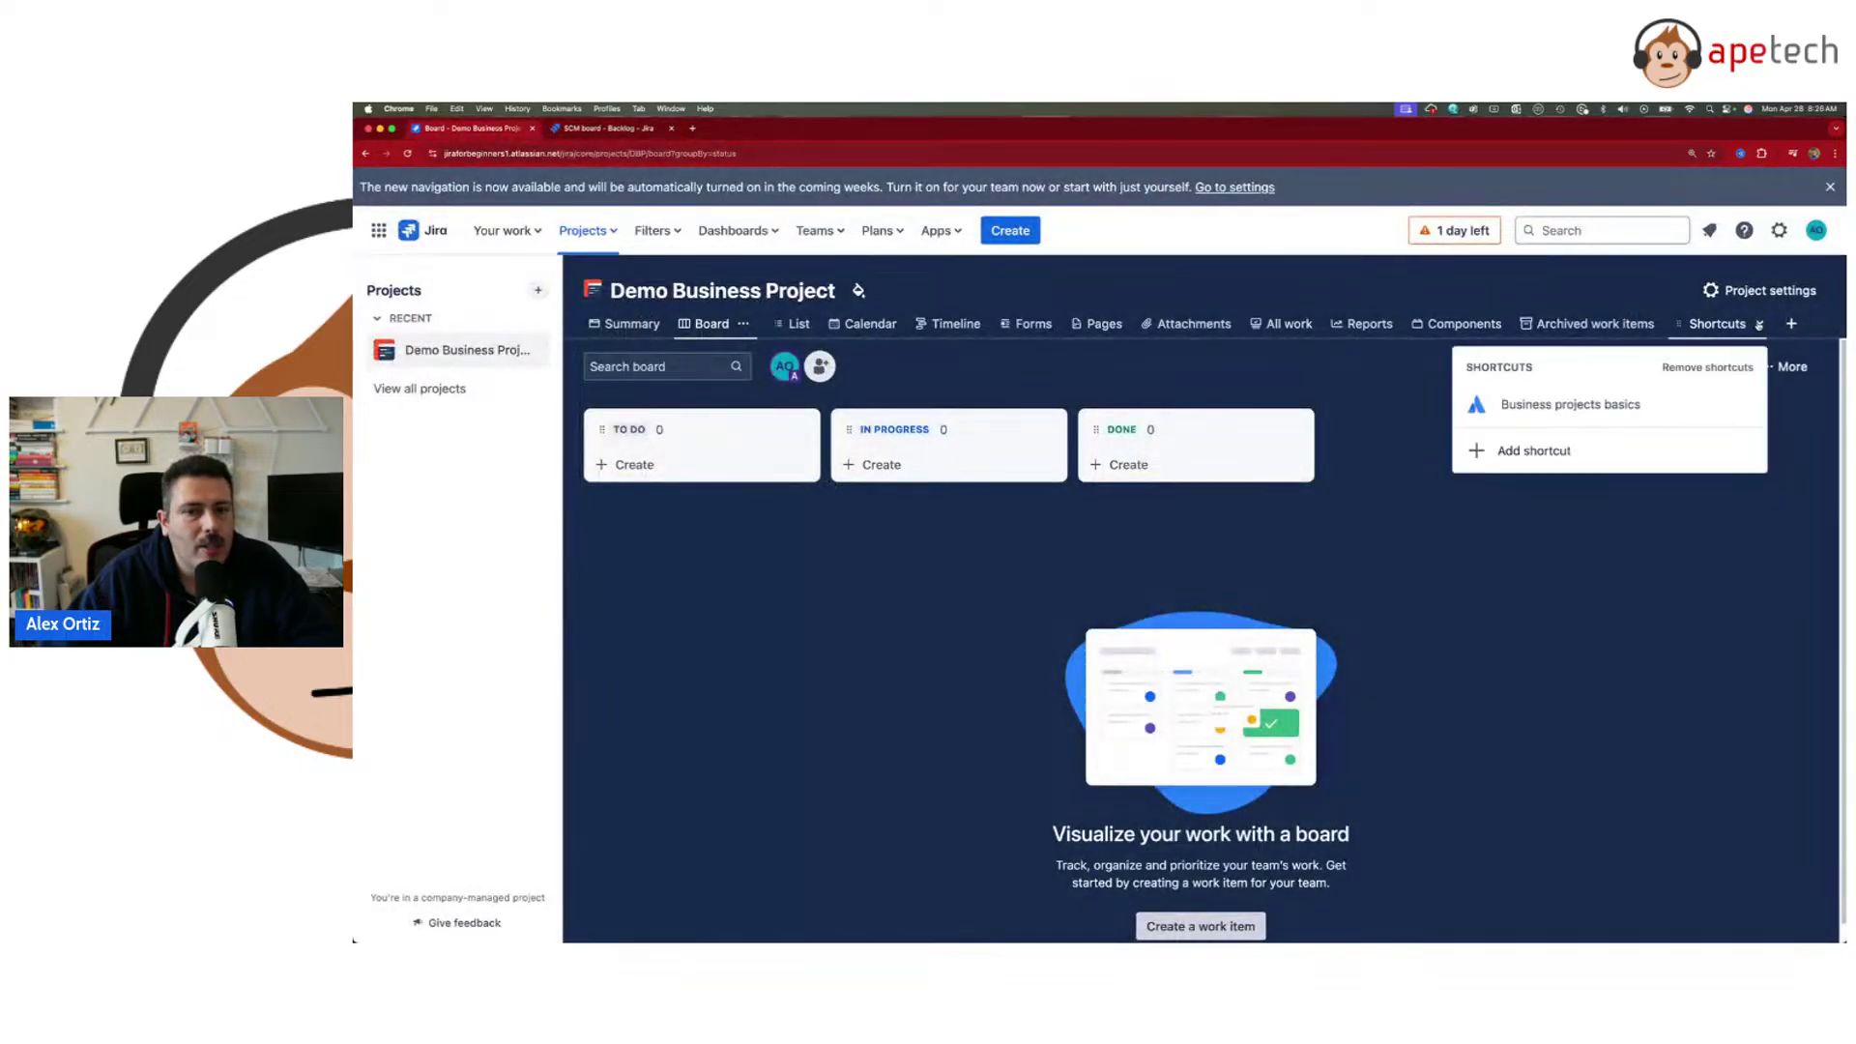
pyautogui.click(1759, 325)
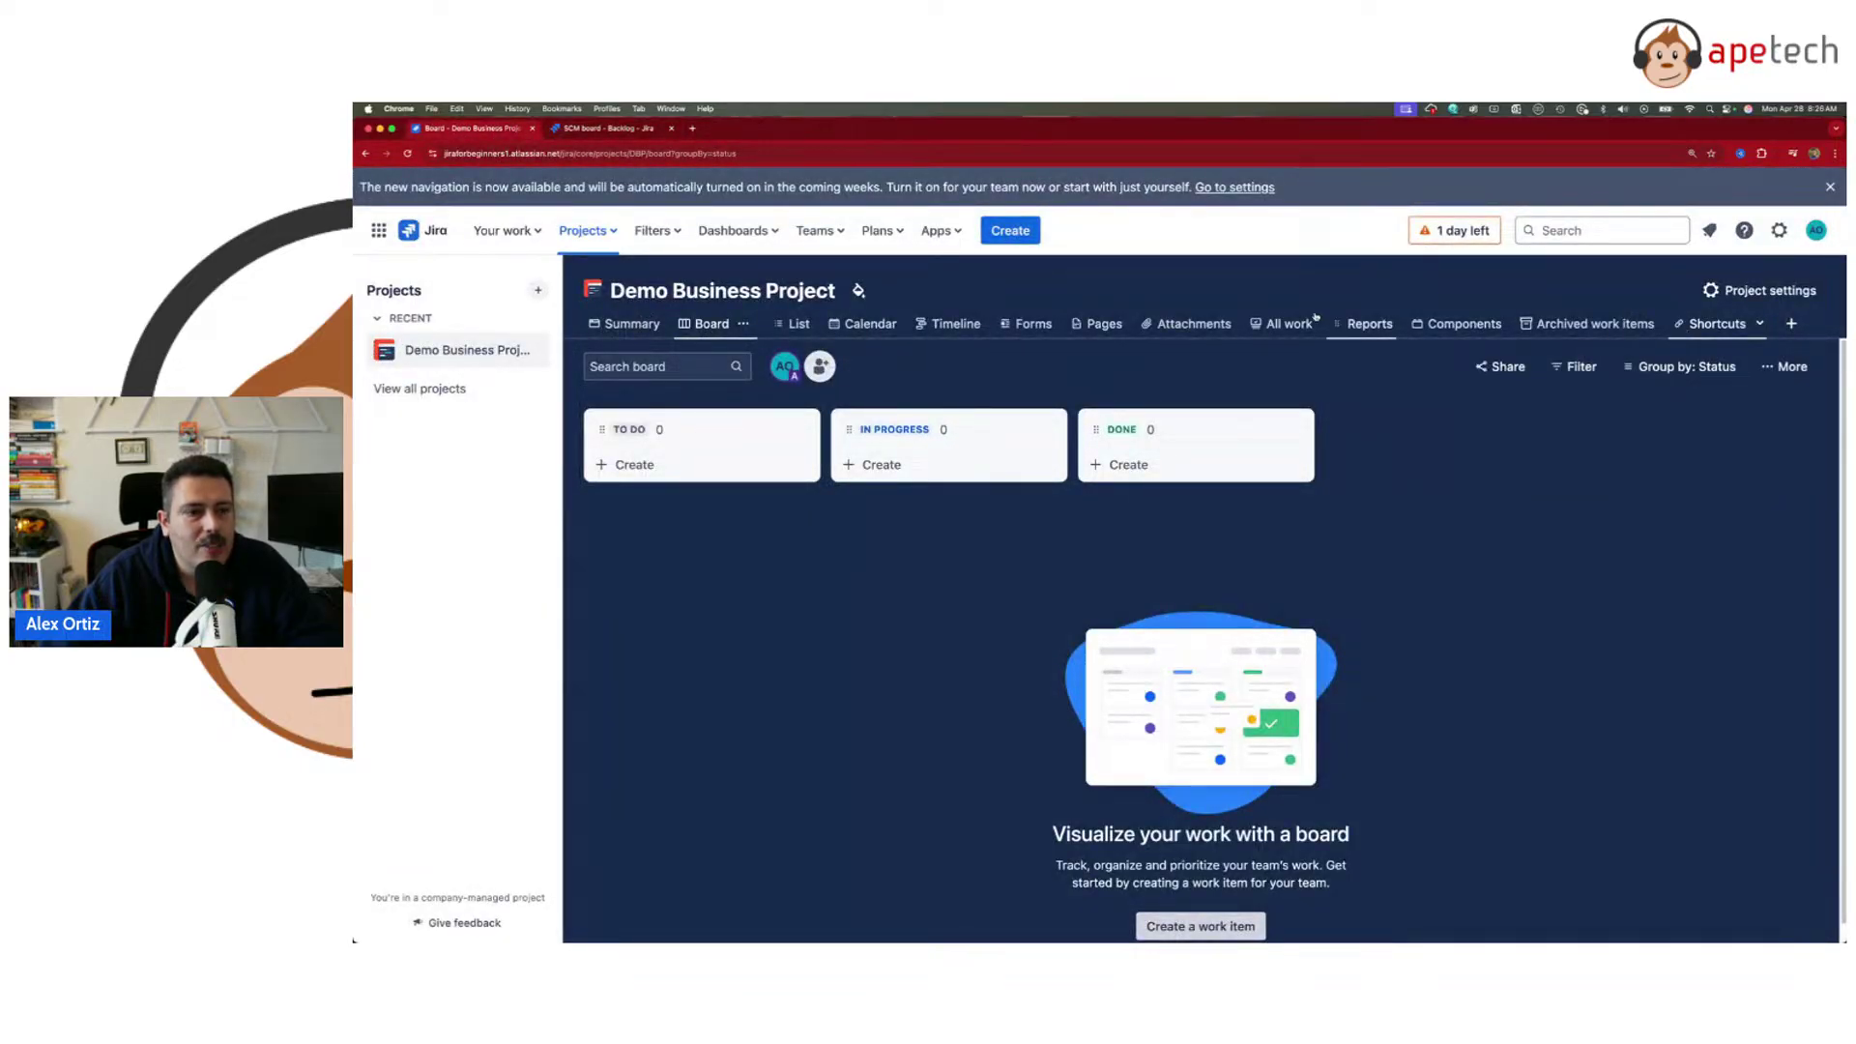
pyautogui.hotkey('ctrl', 'Tab')
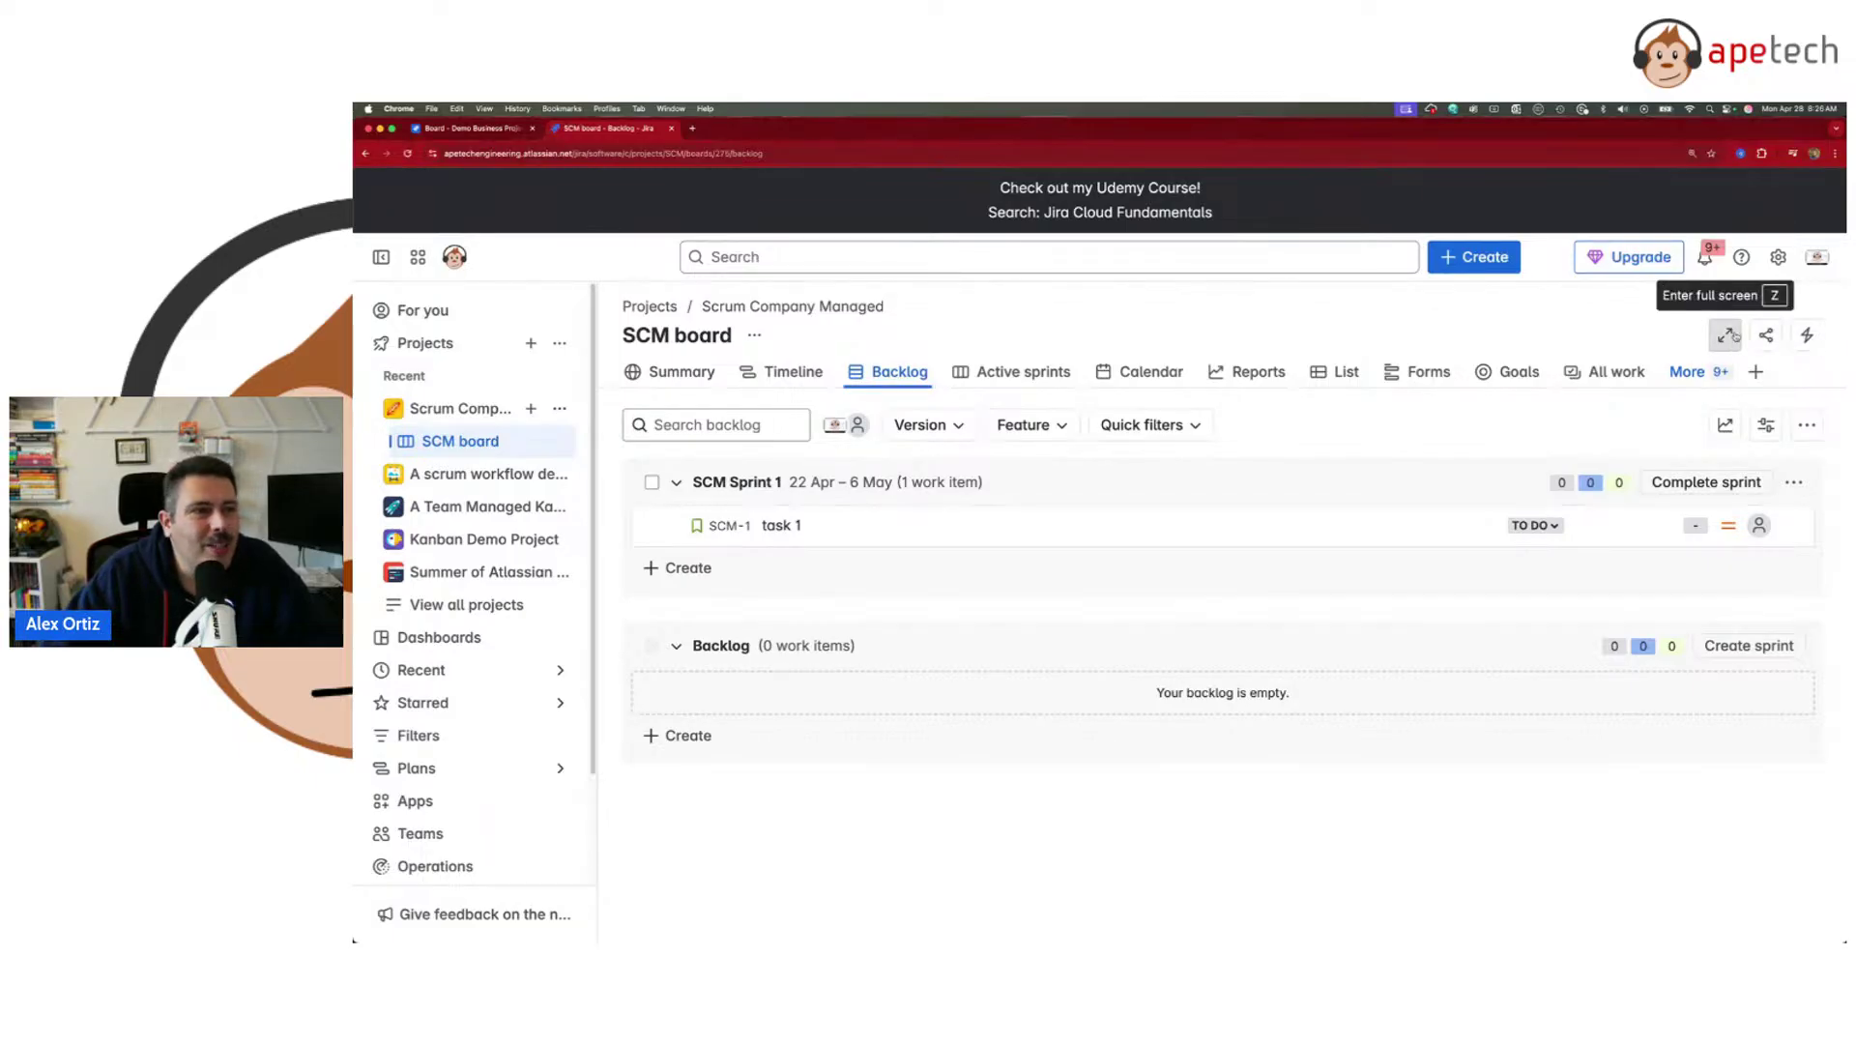
pyautogui.click(441, 135)
pyautogui.click(647, 130)
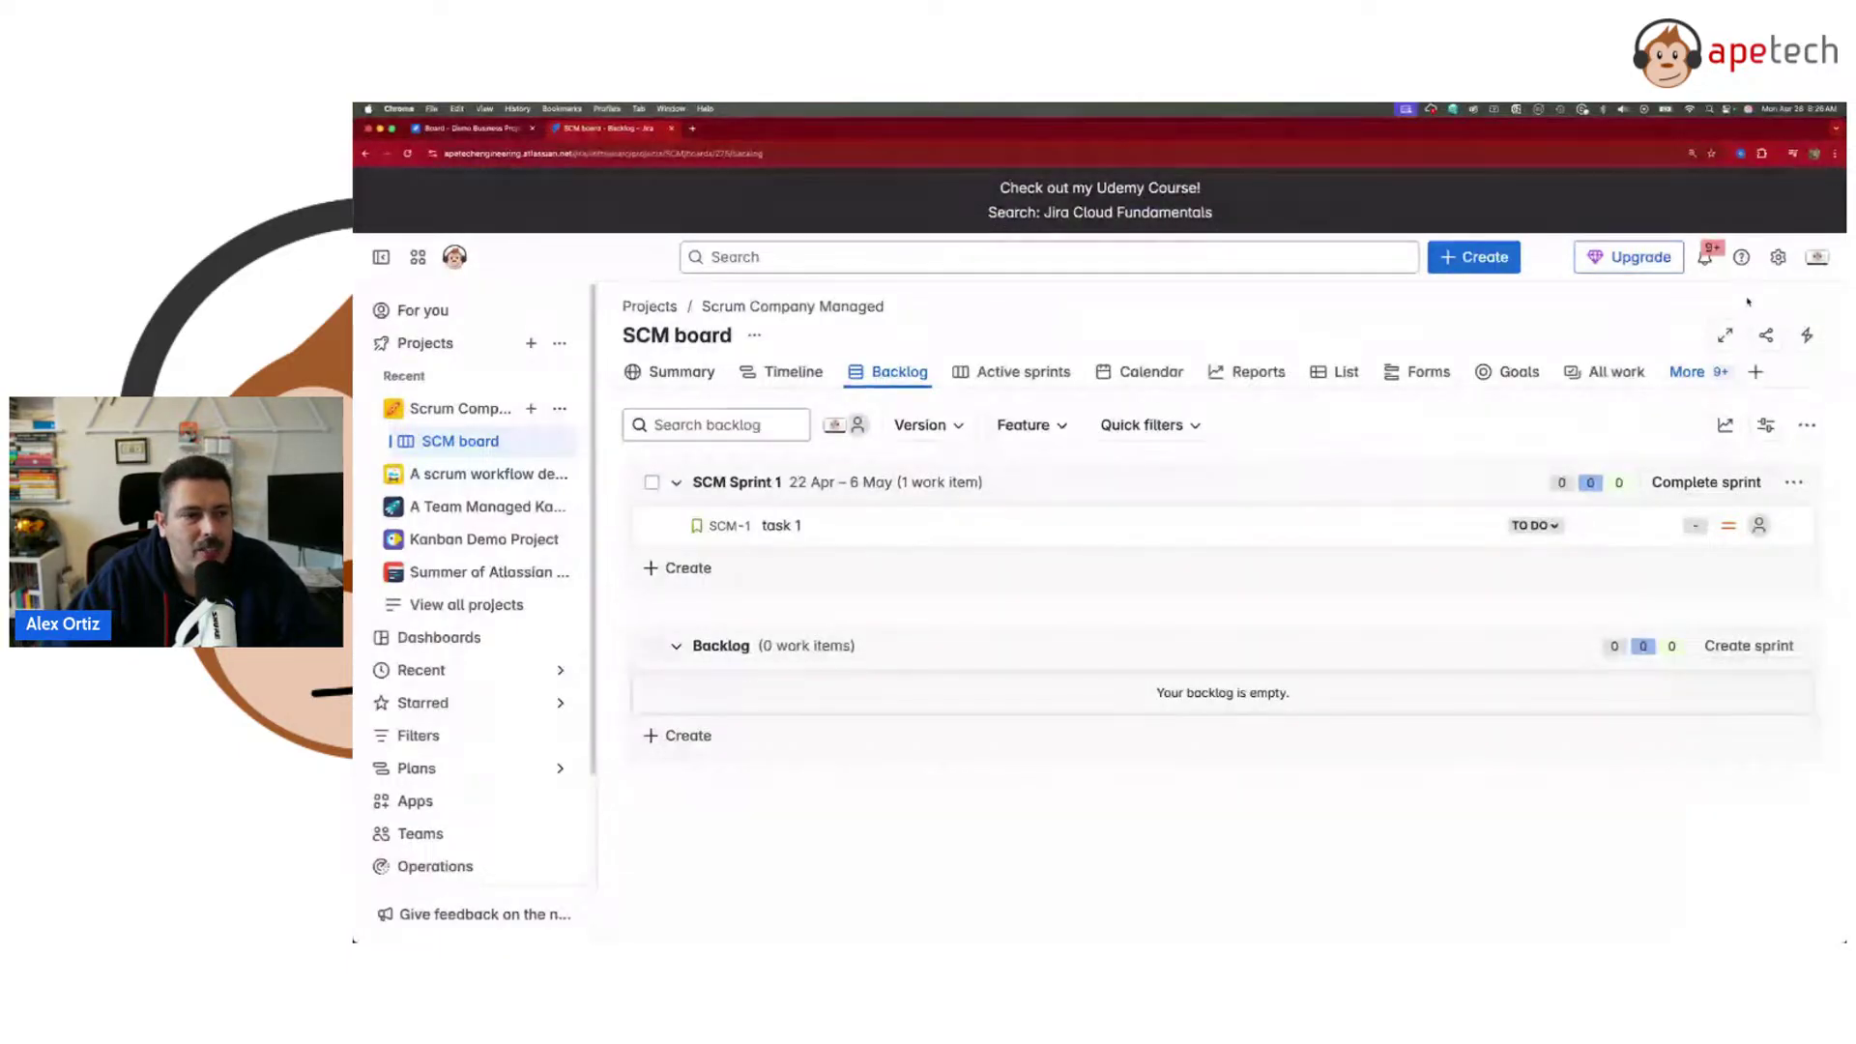
# - View the Details page in the project settings of the Scrum Company Managed project
pyautogui.click(559, 410)
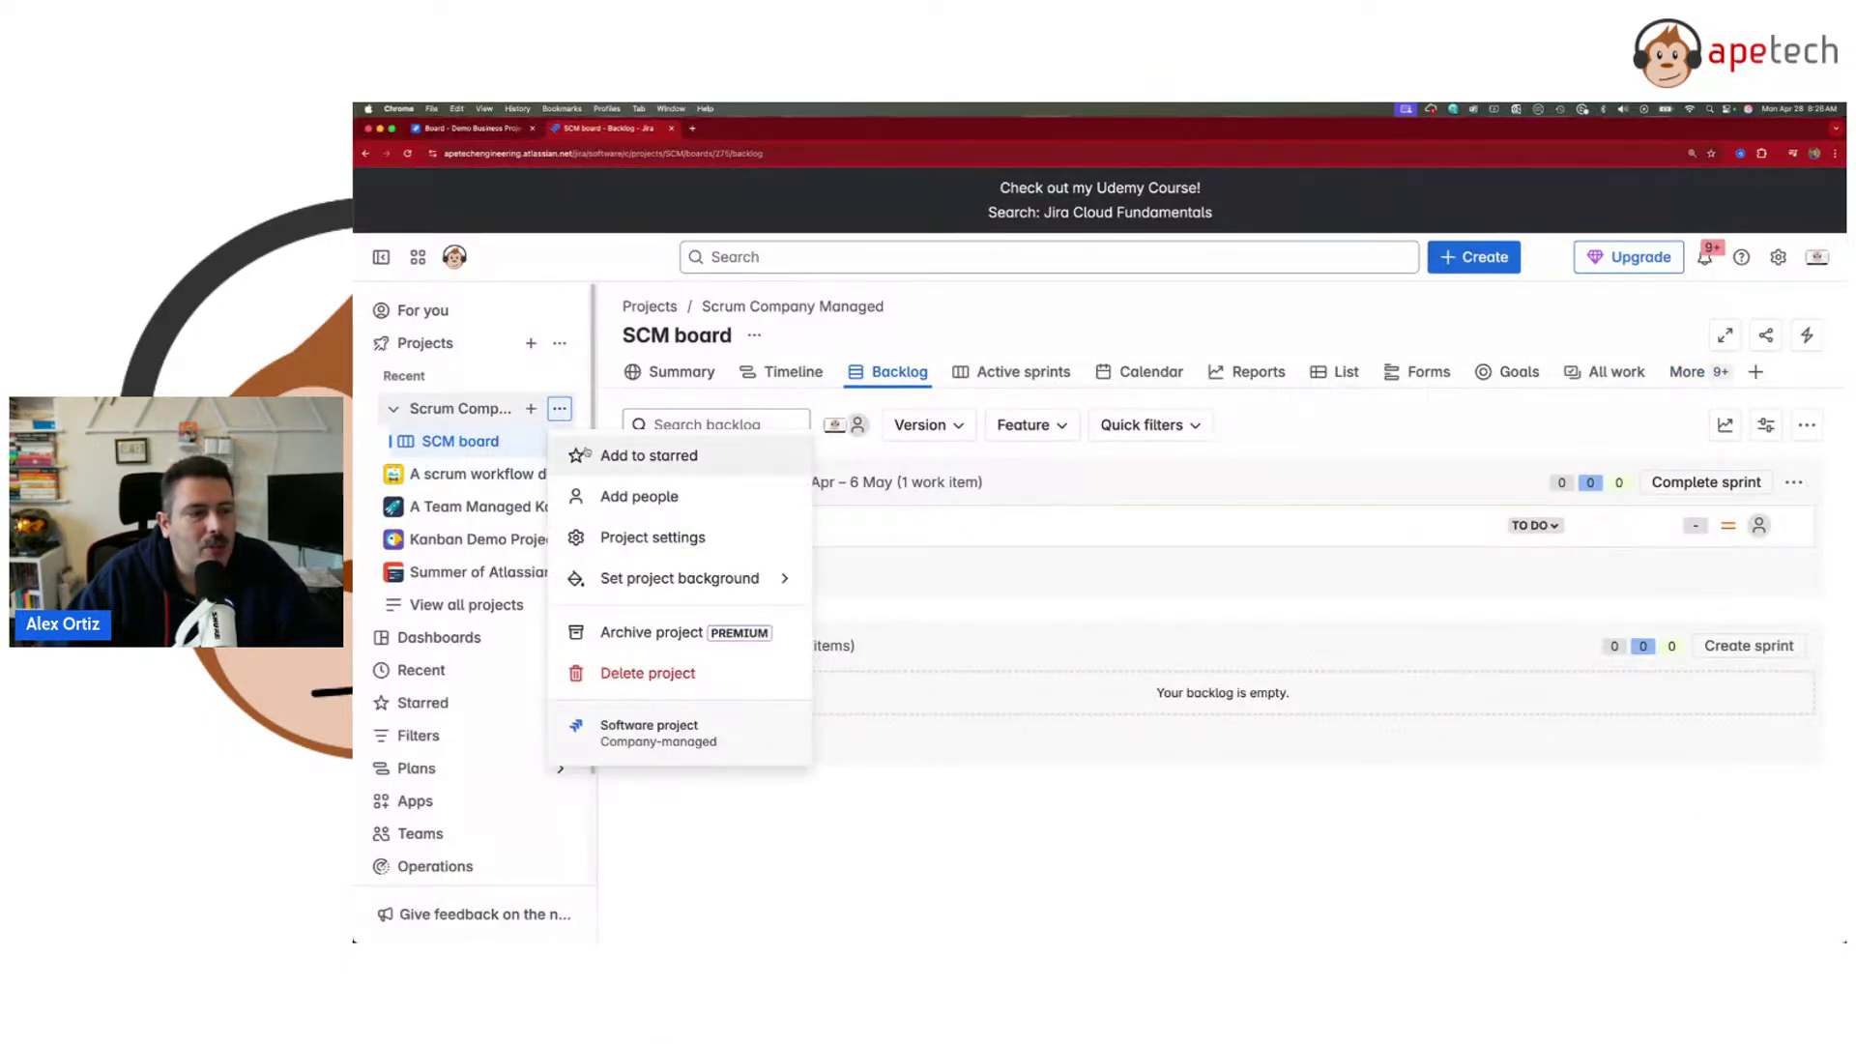
pyautogui.click(638, 542)
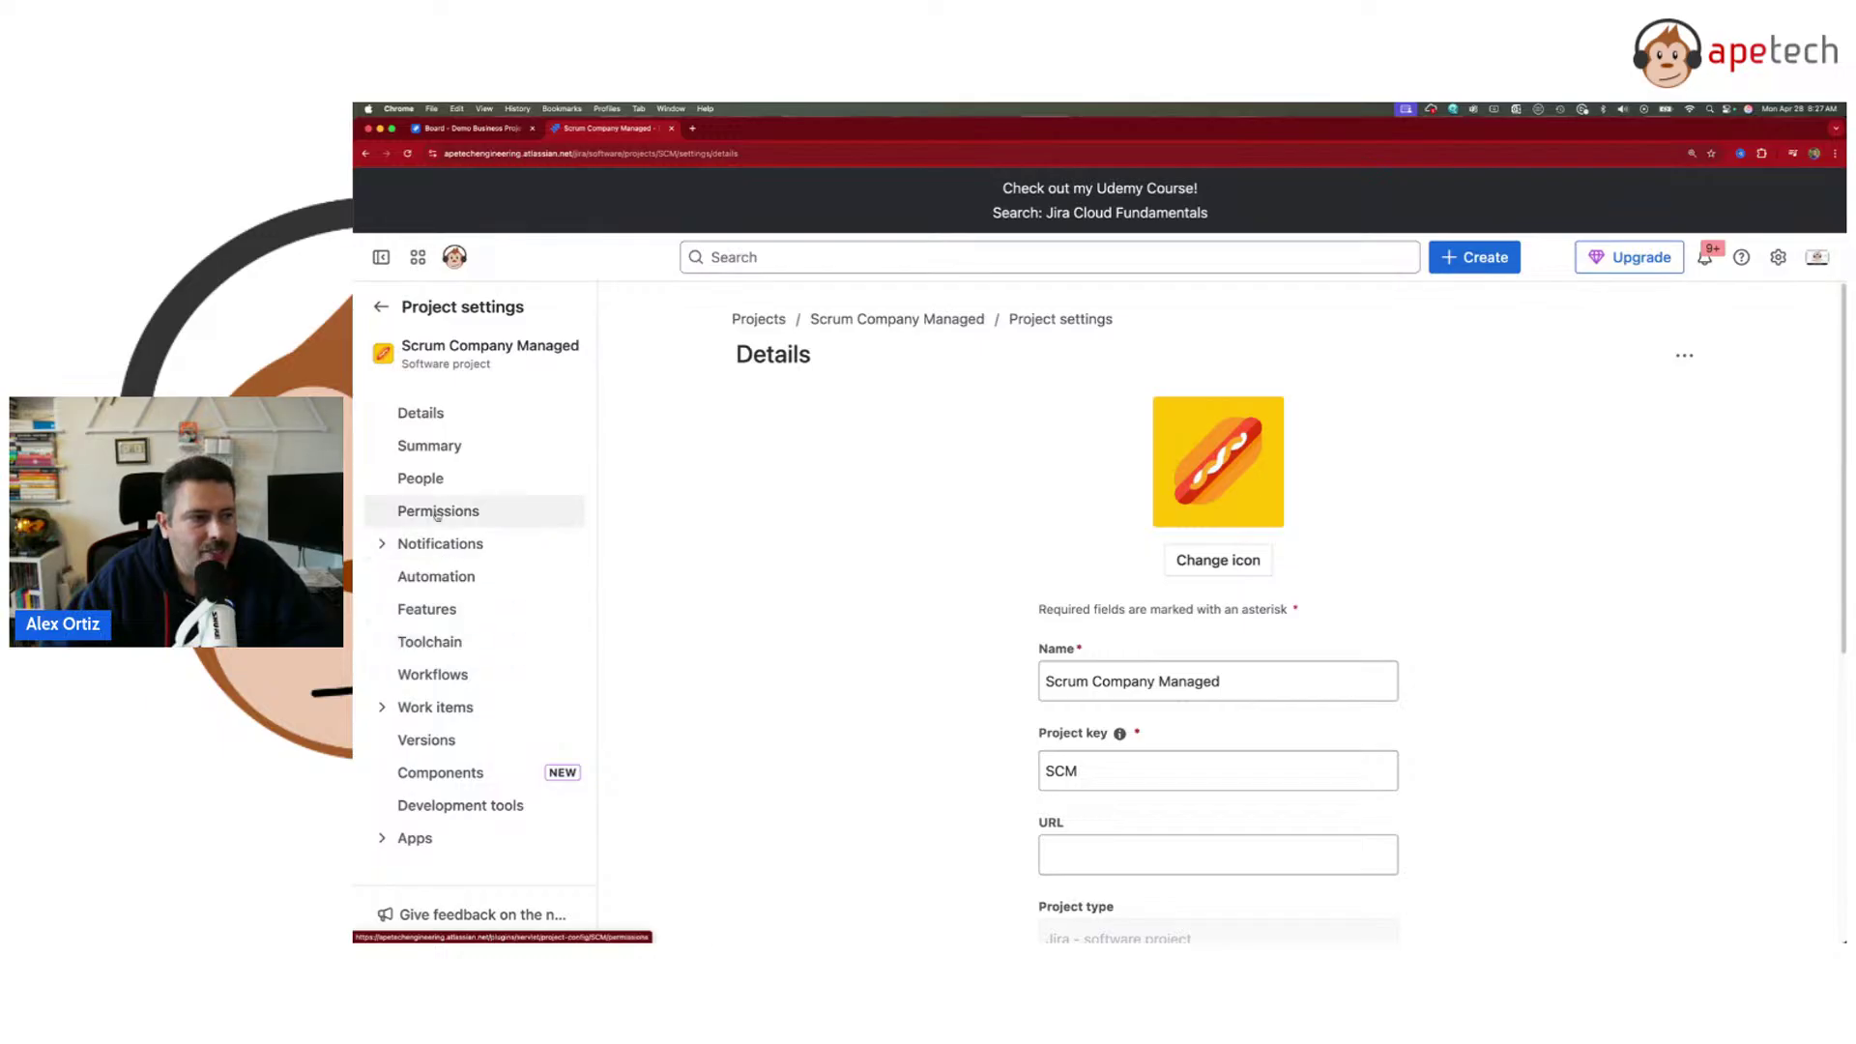
pyautogui.click(422, 416)
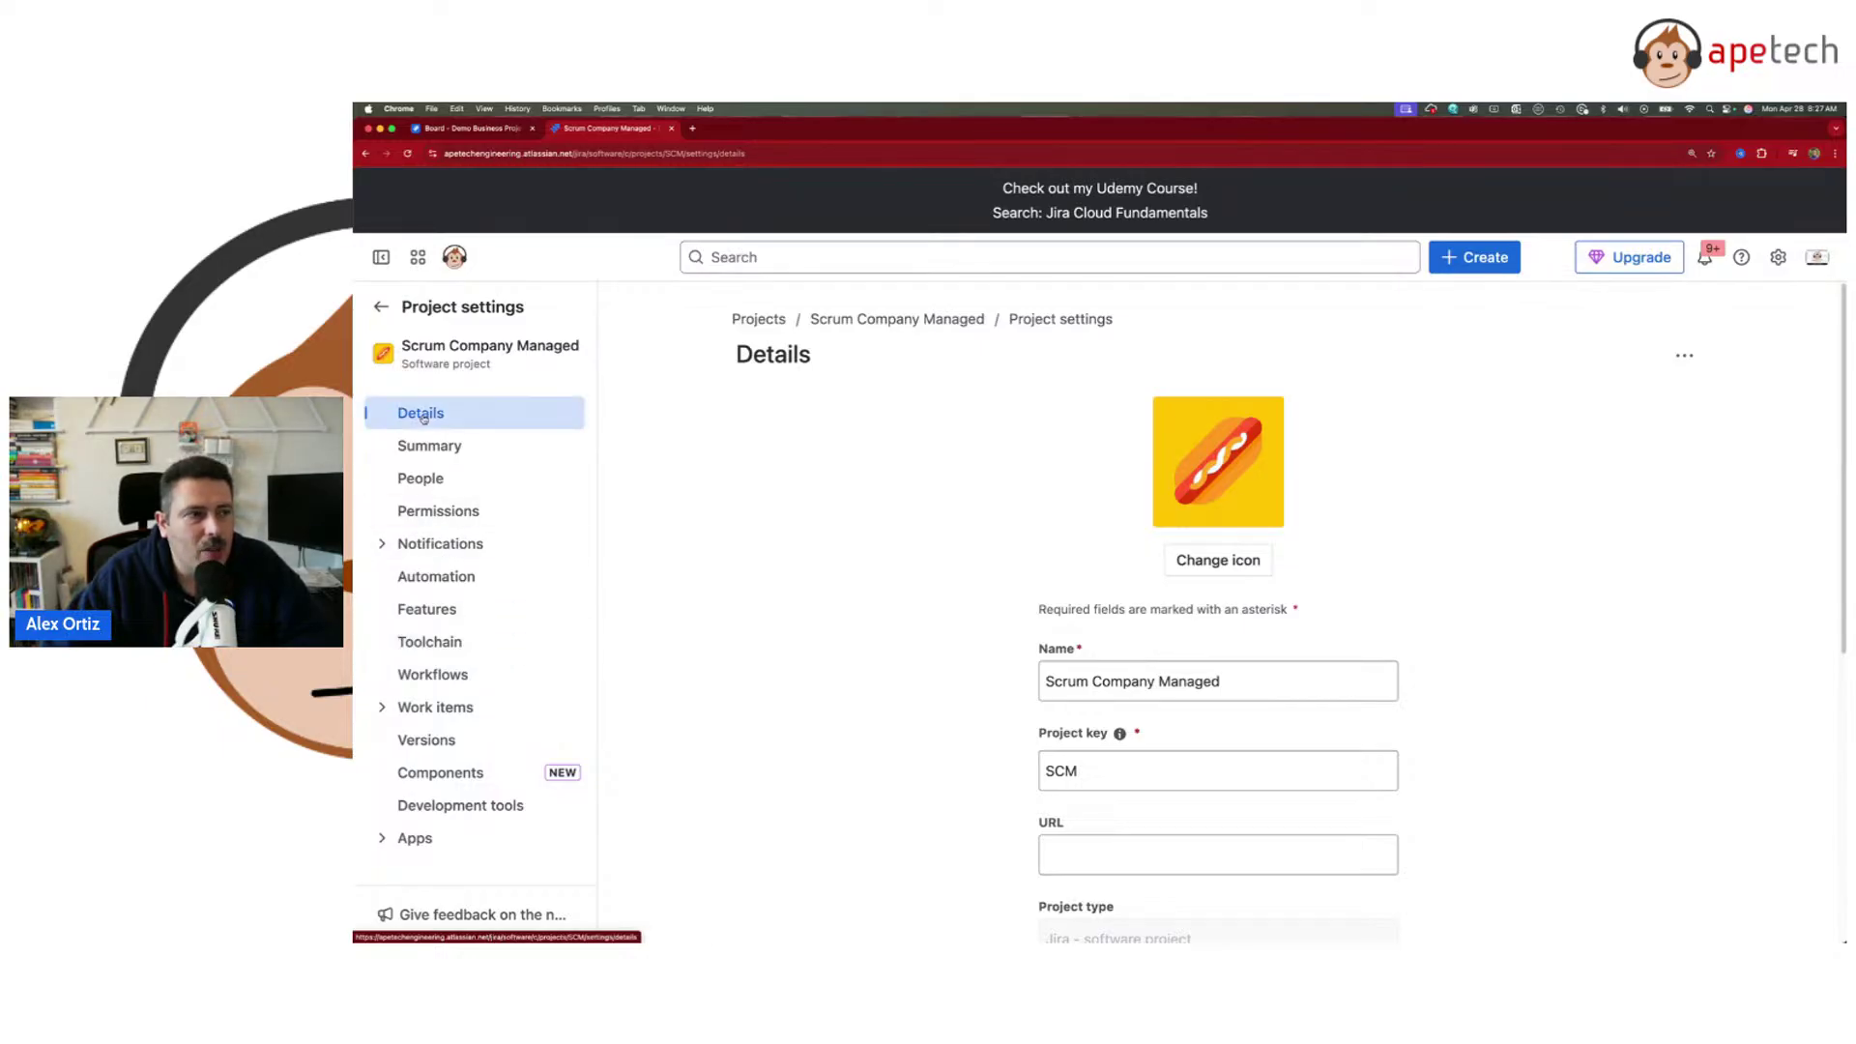
# - Open the project settings of My Scrum Project in the old navigation
pyautogui.click(440, 128)
pyautogui.click(581, 230)
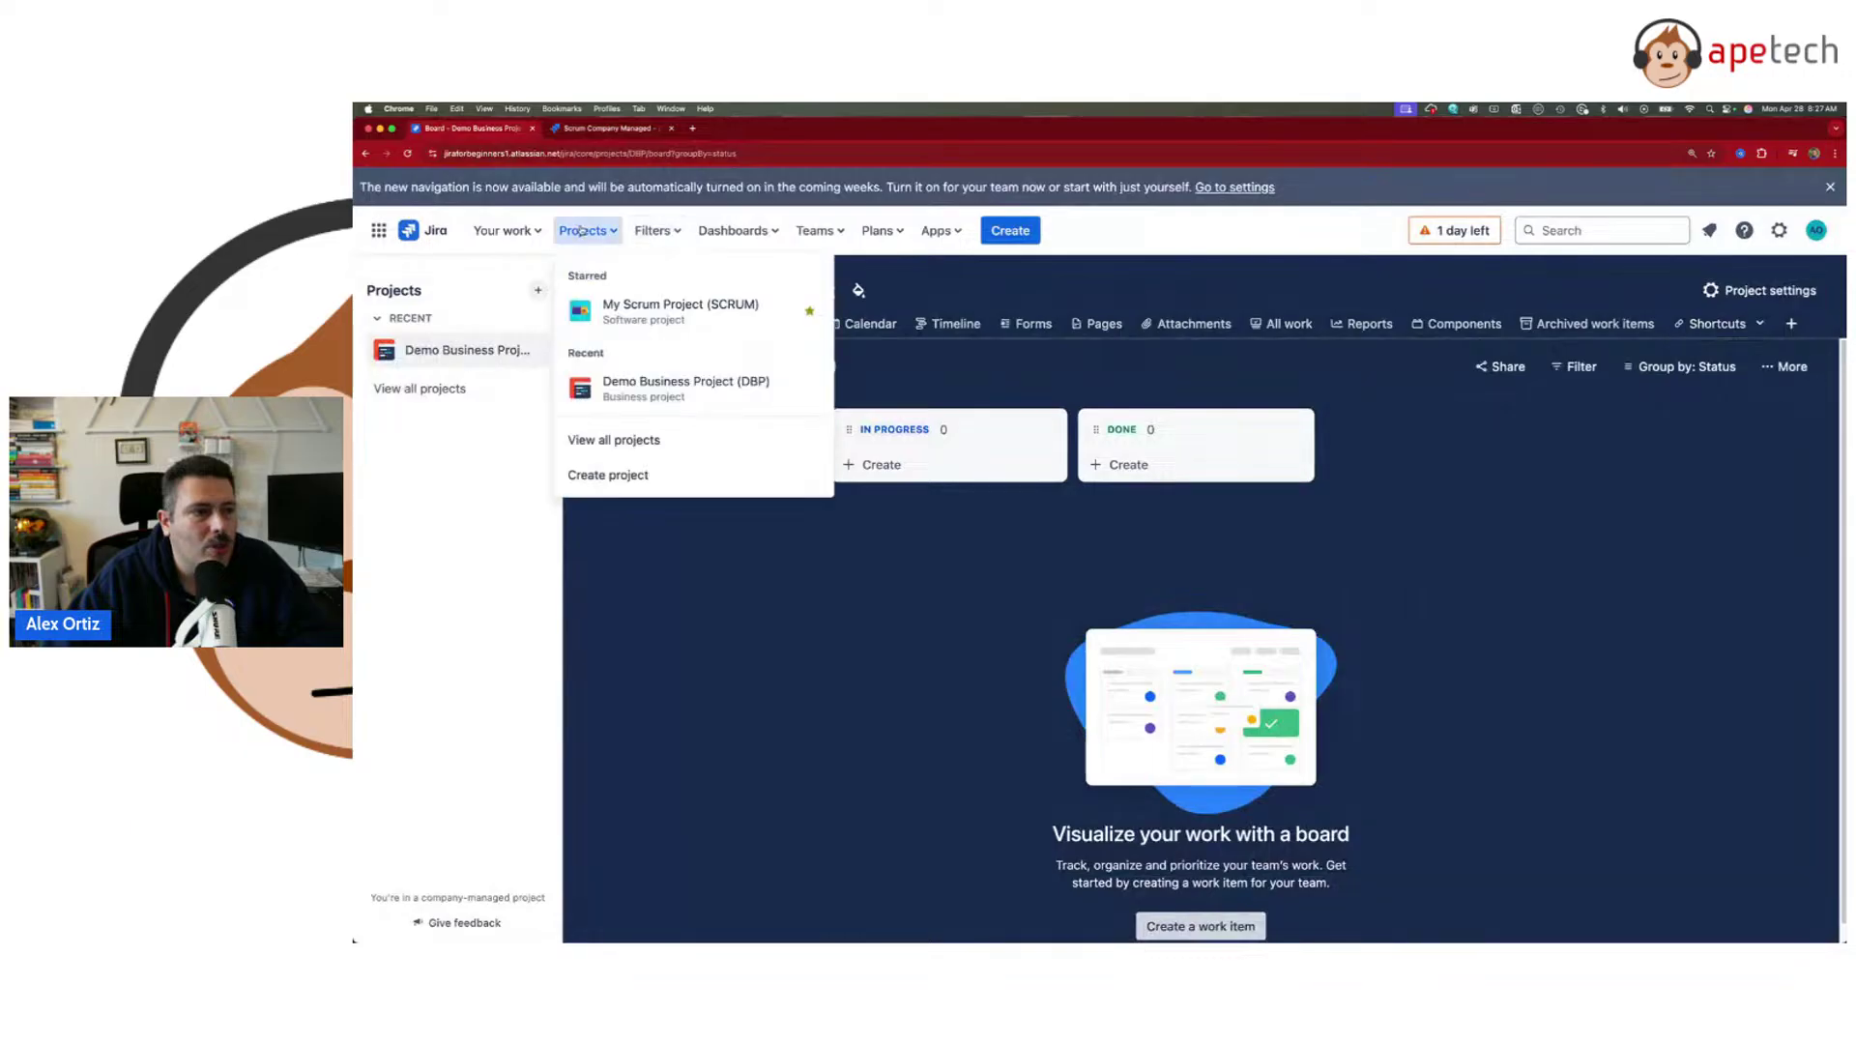
pyautogui.click(667, 309)
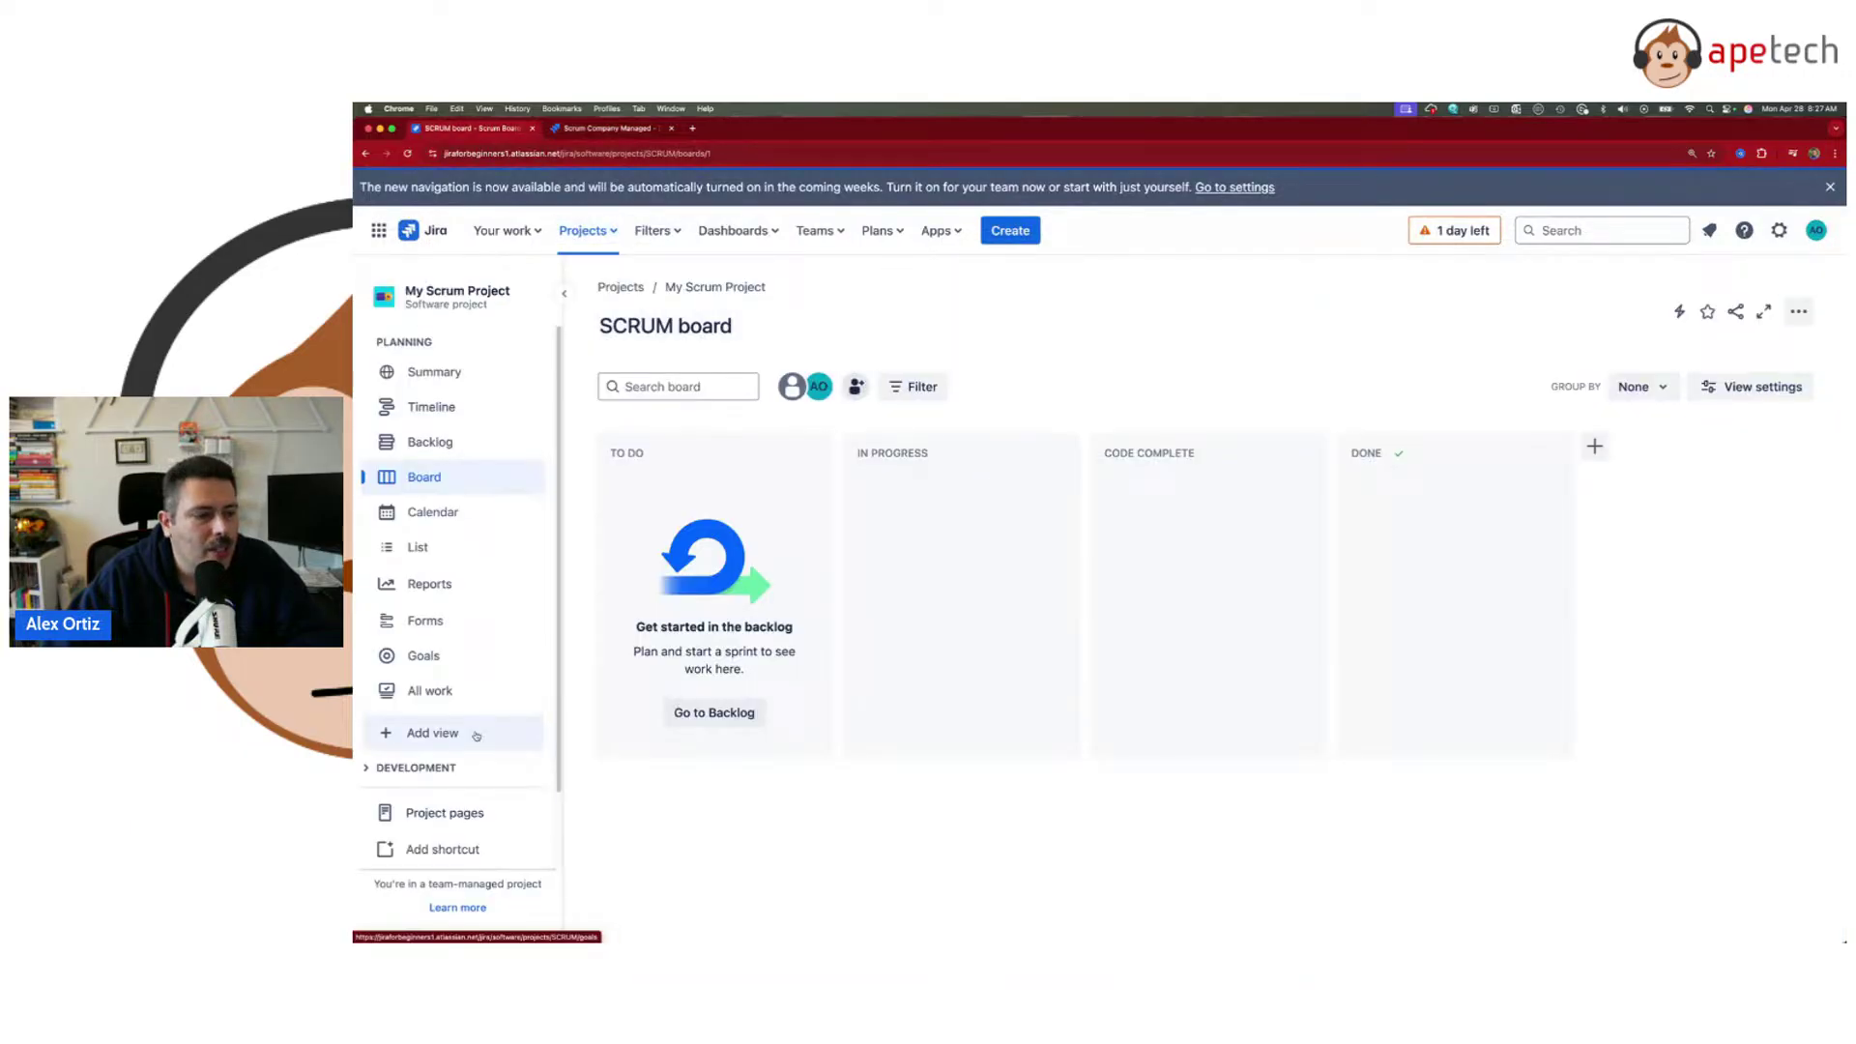
pyautogui.scroll(-3, 443, 821)
pyautogui.click(434, 808)
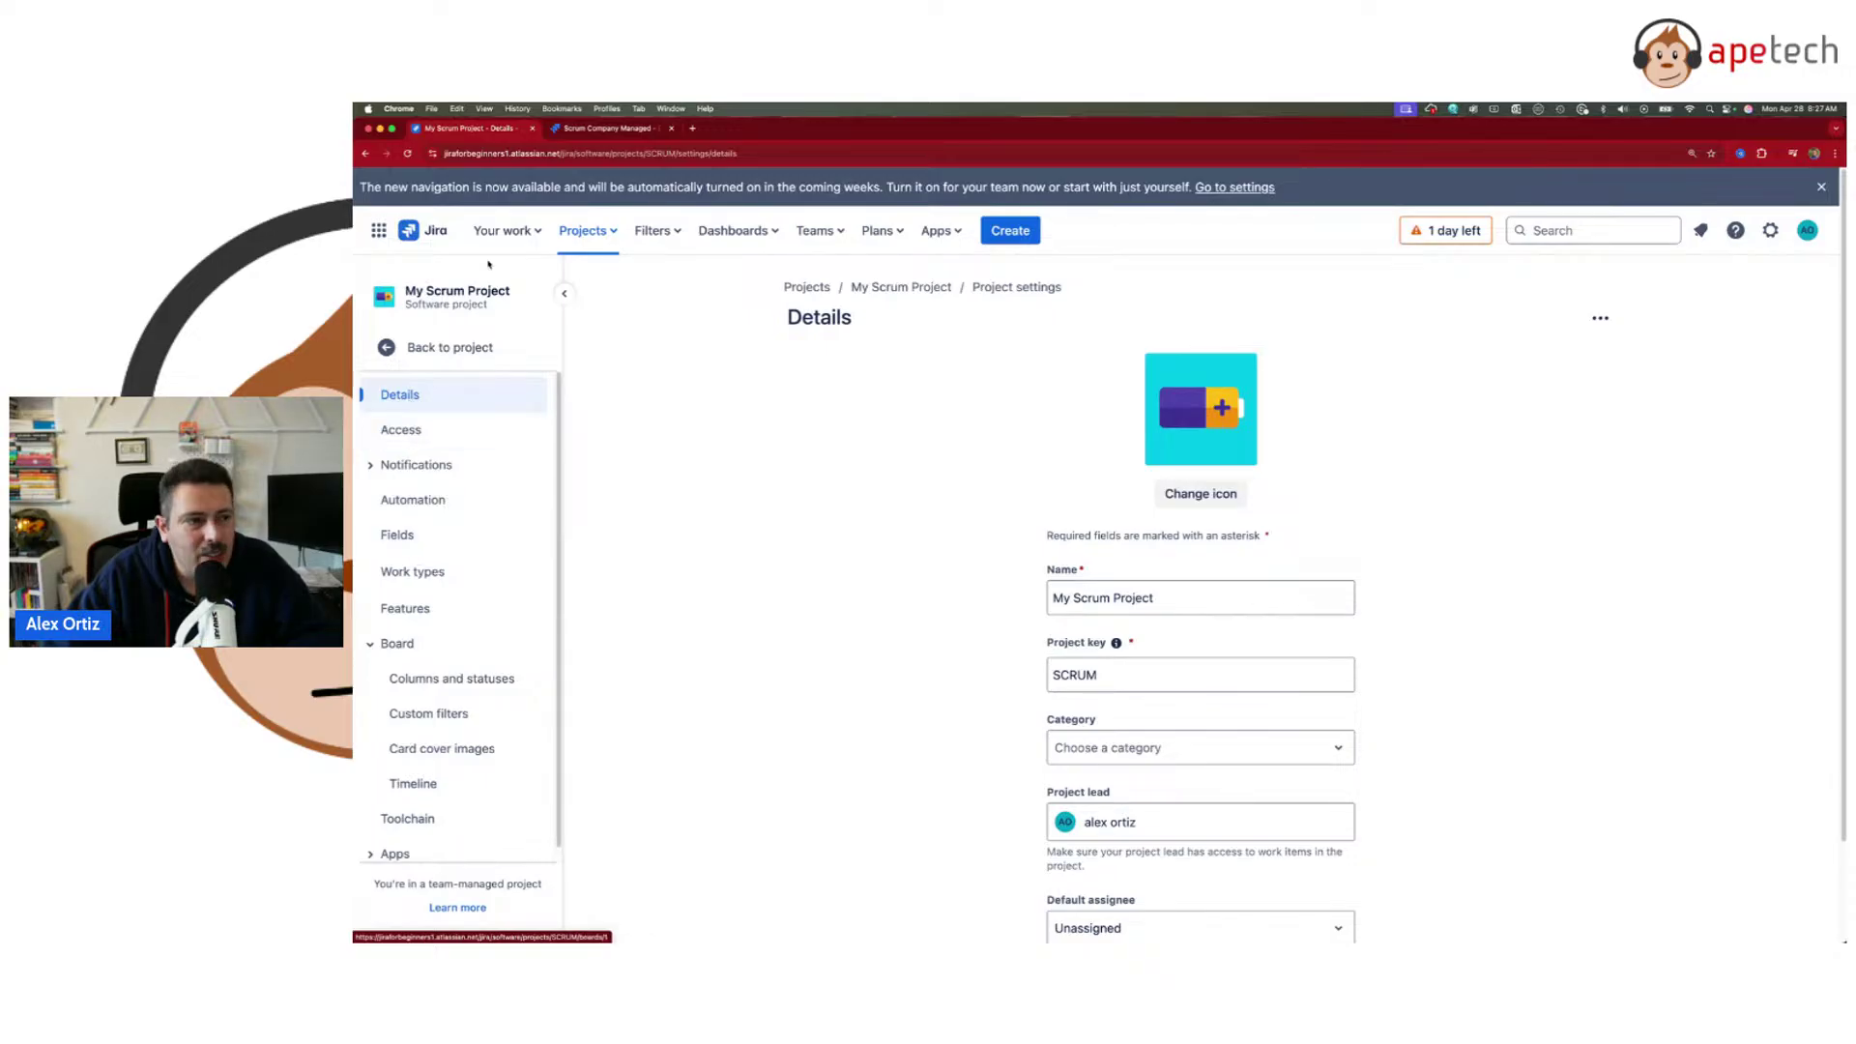
# - Compare the settings sidebars of My Scrum Project and Scrum Company Managed, ending on the latter
pyautogui.click(601, 130)
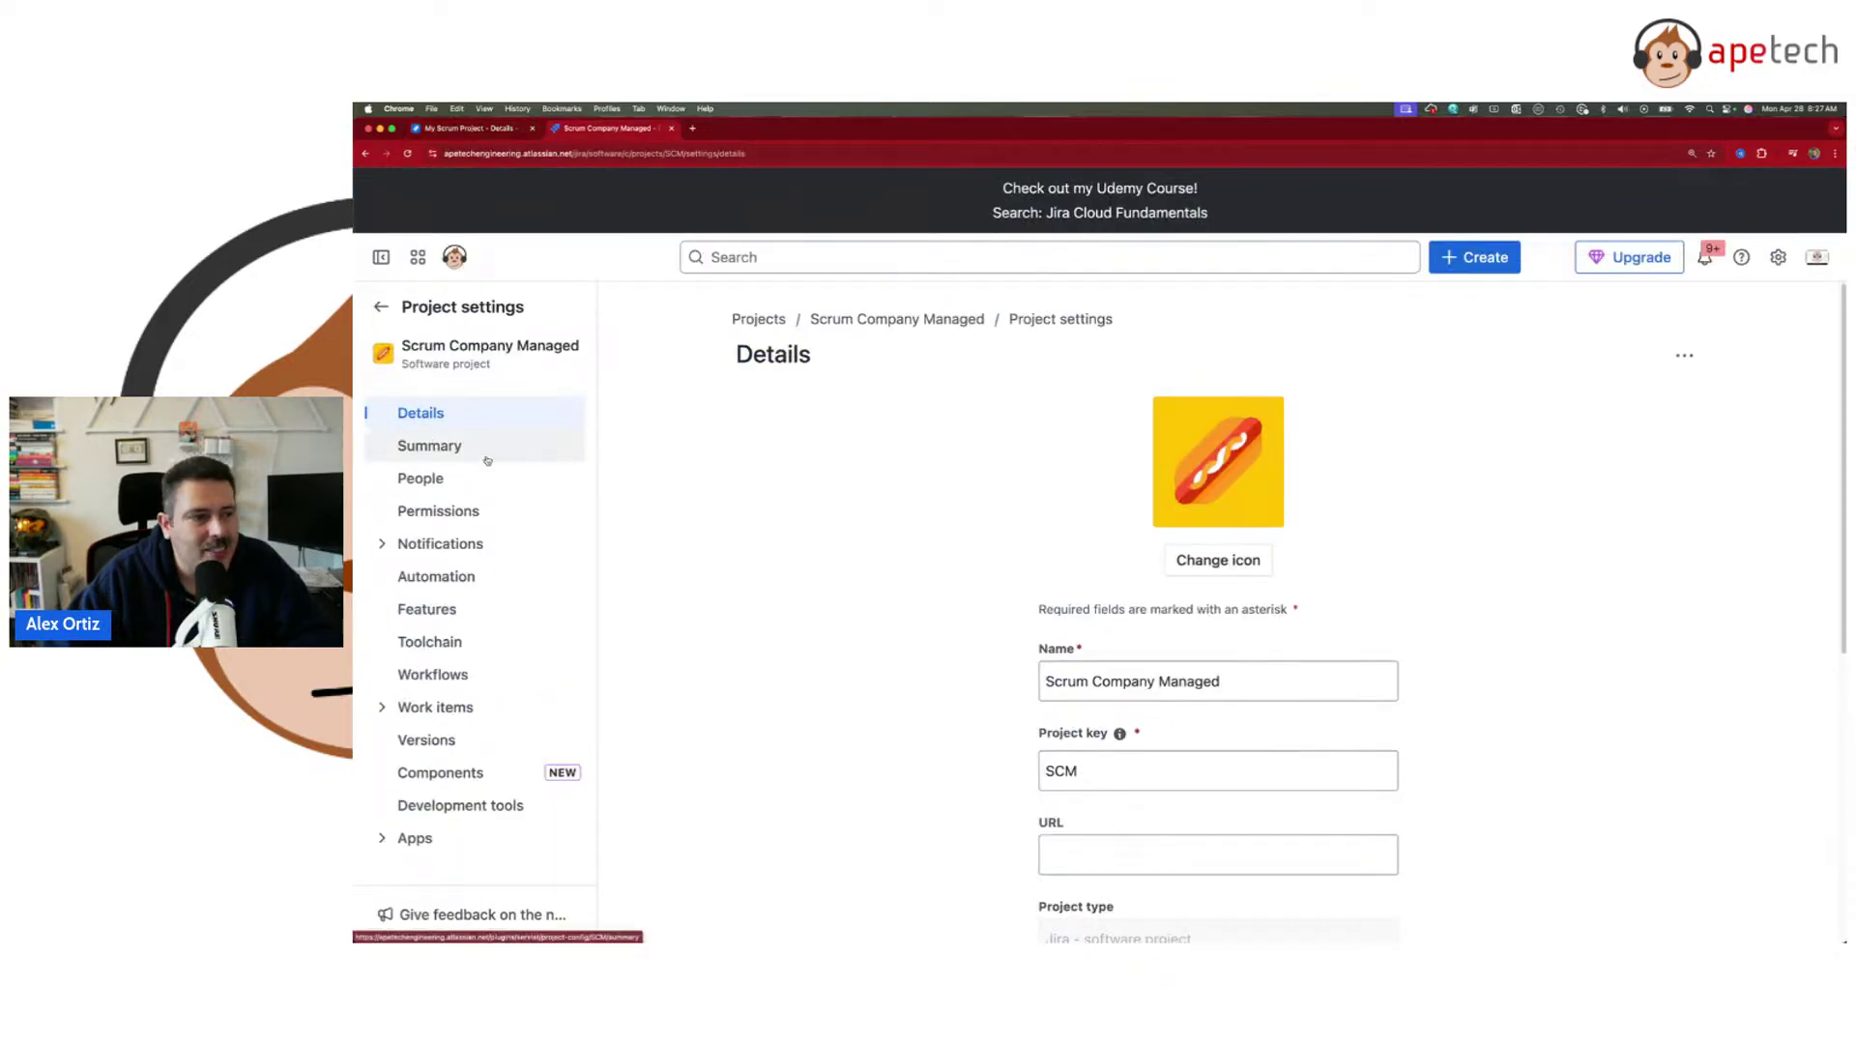
pyautogui.click(471, 129)
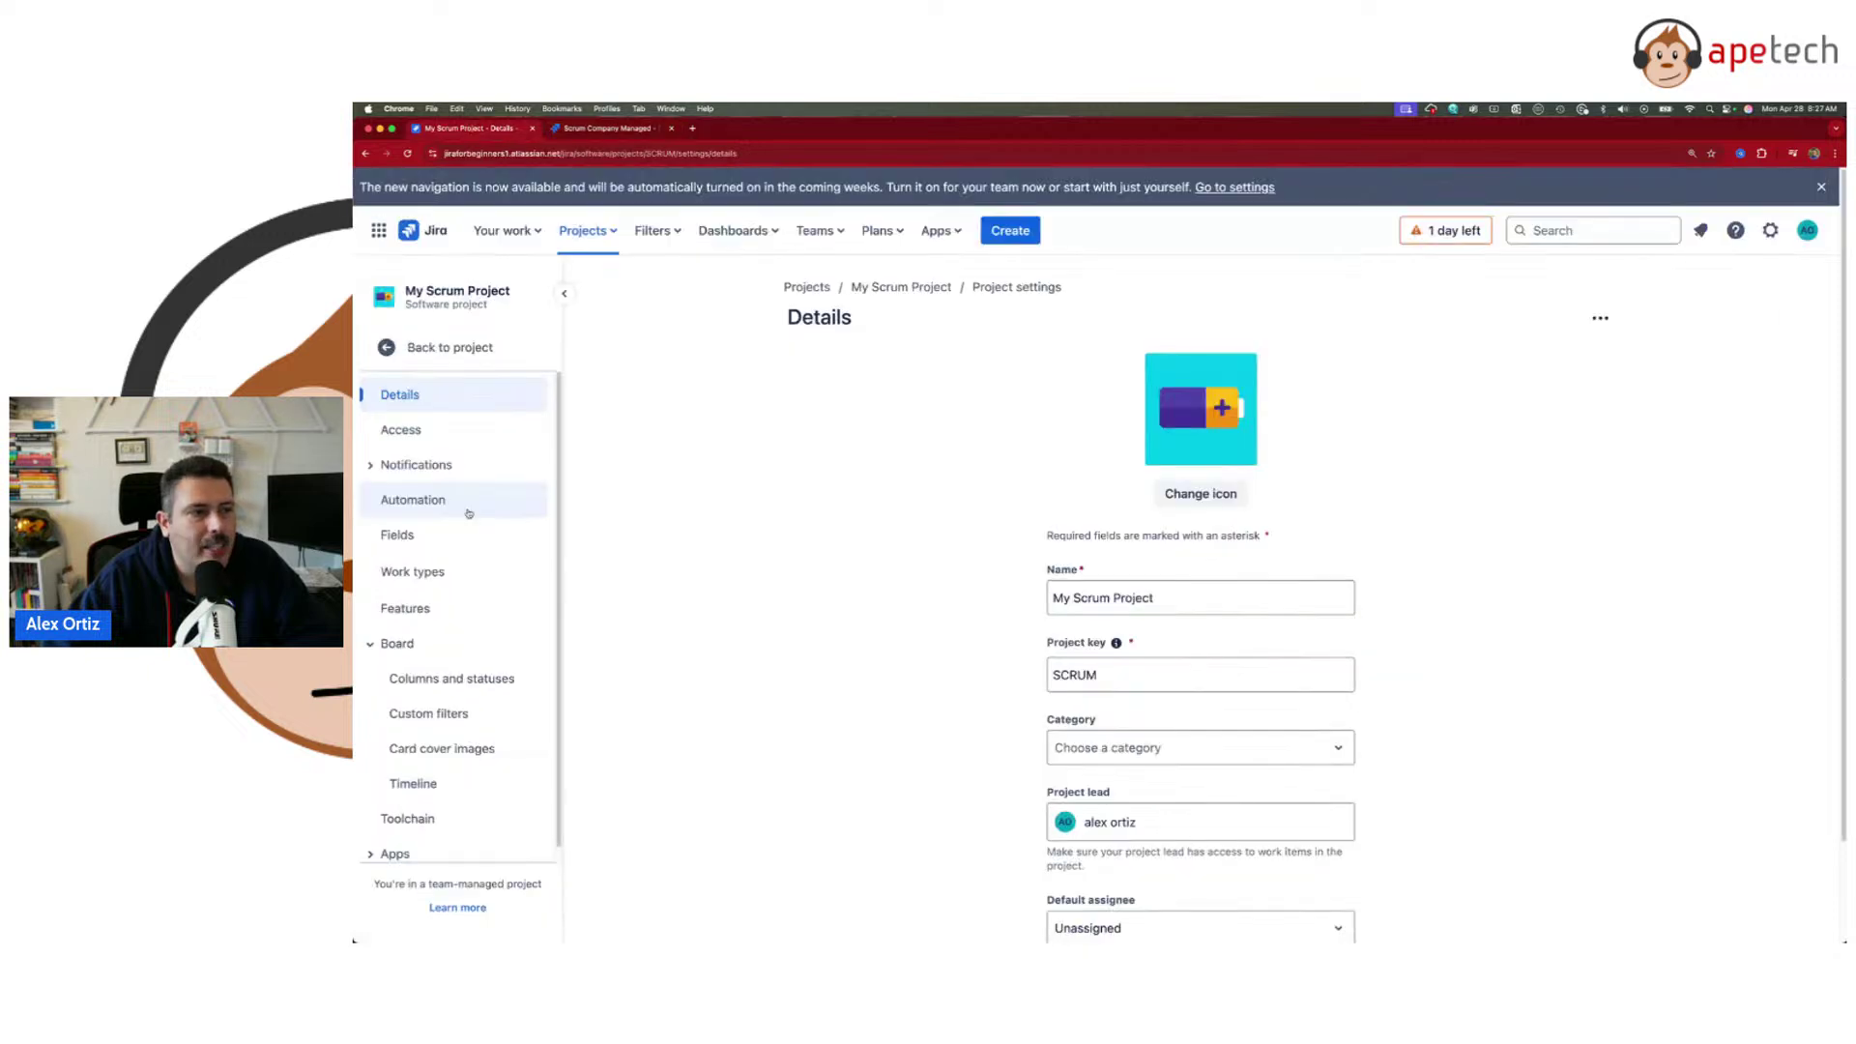
pyautogui.click(601, 130)
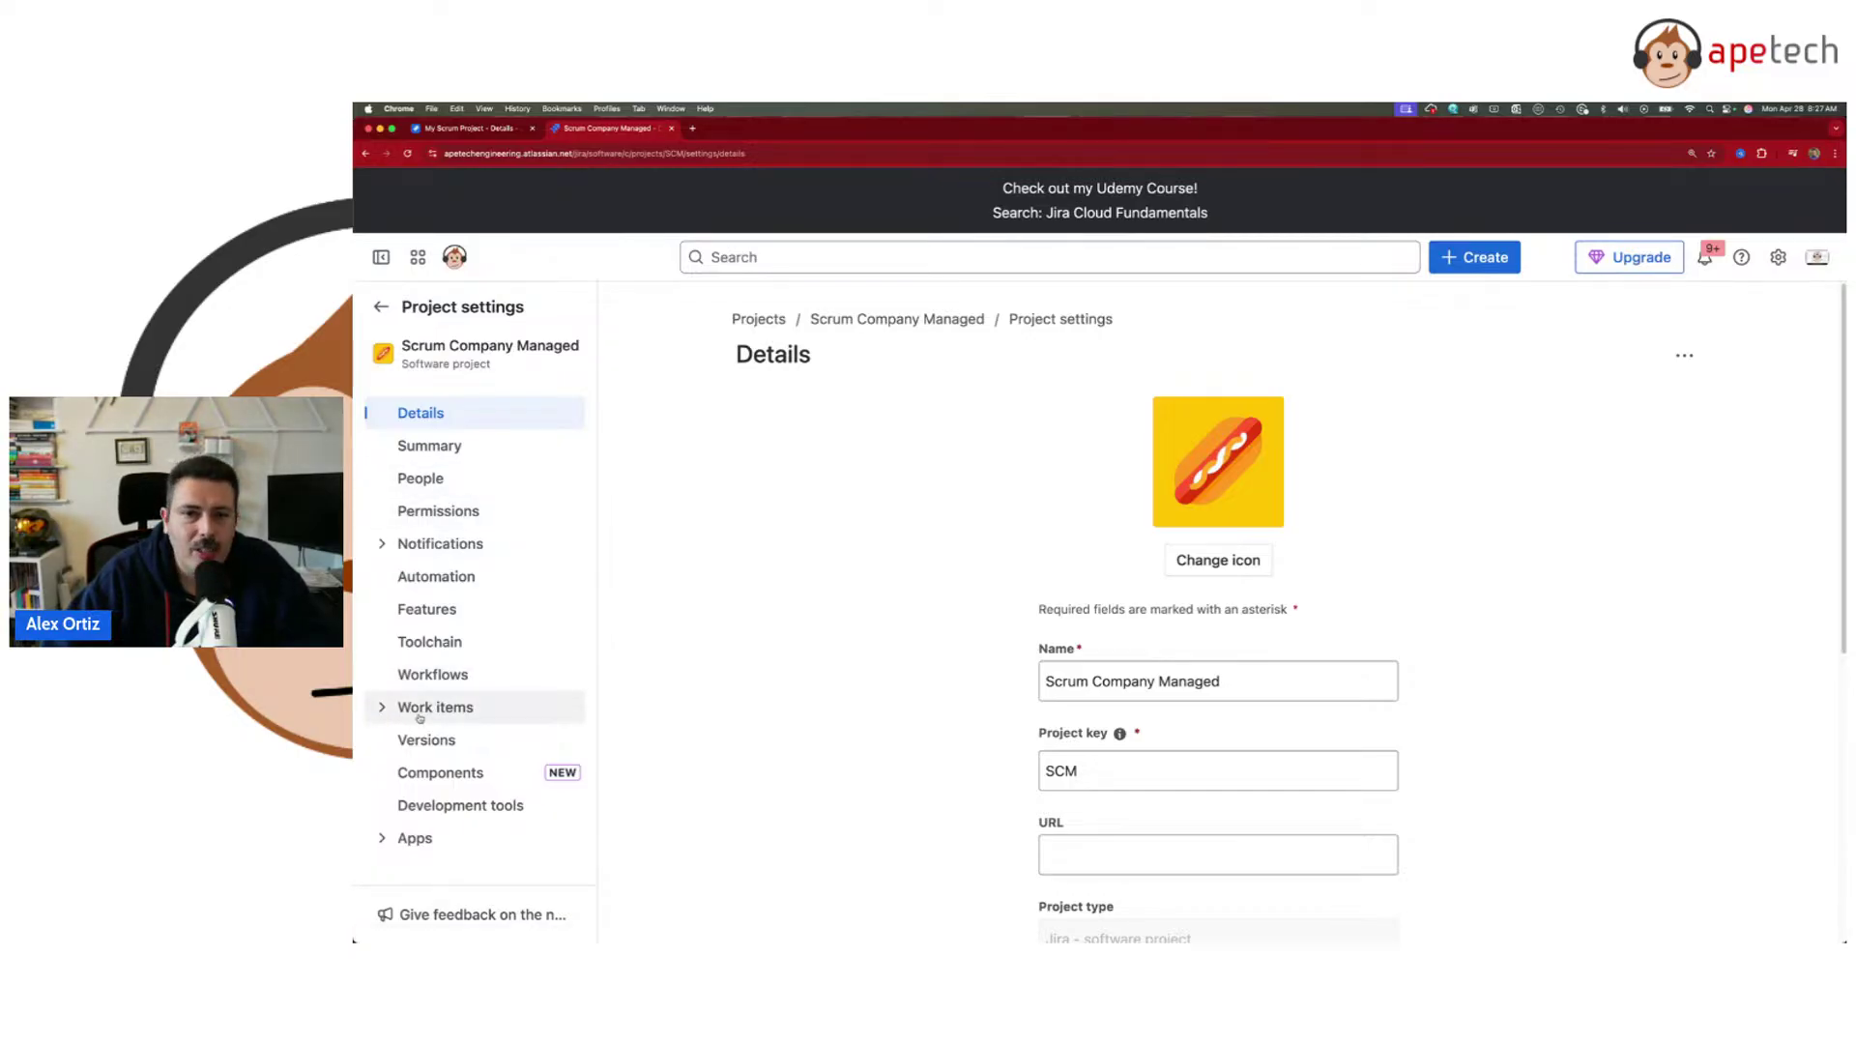
# - Open the Jira admin settings for work items and look through the sidebar groups from Work types to Priorities
pyautogui.click(1777, 258)
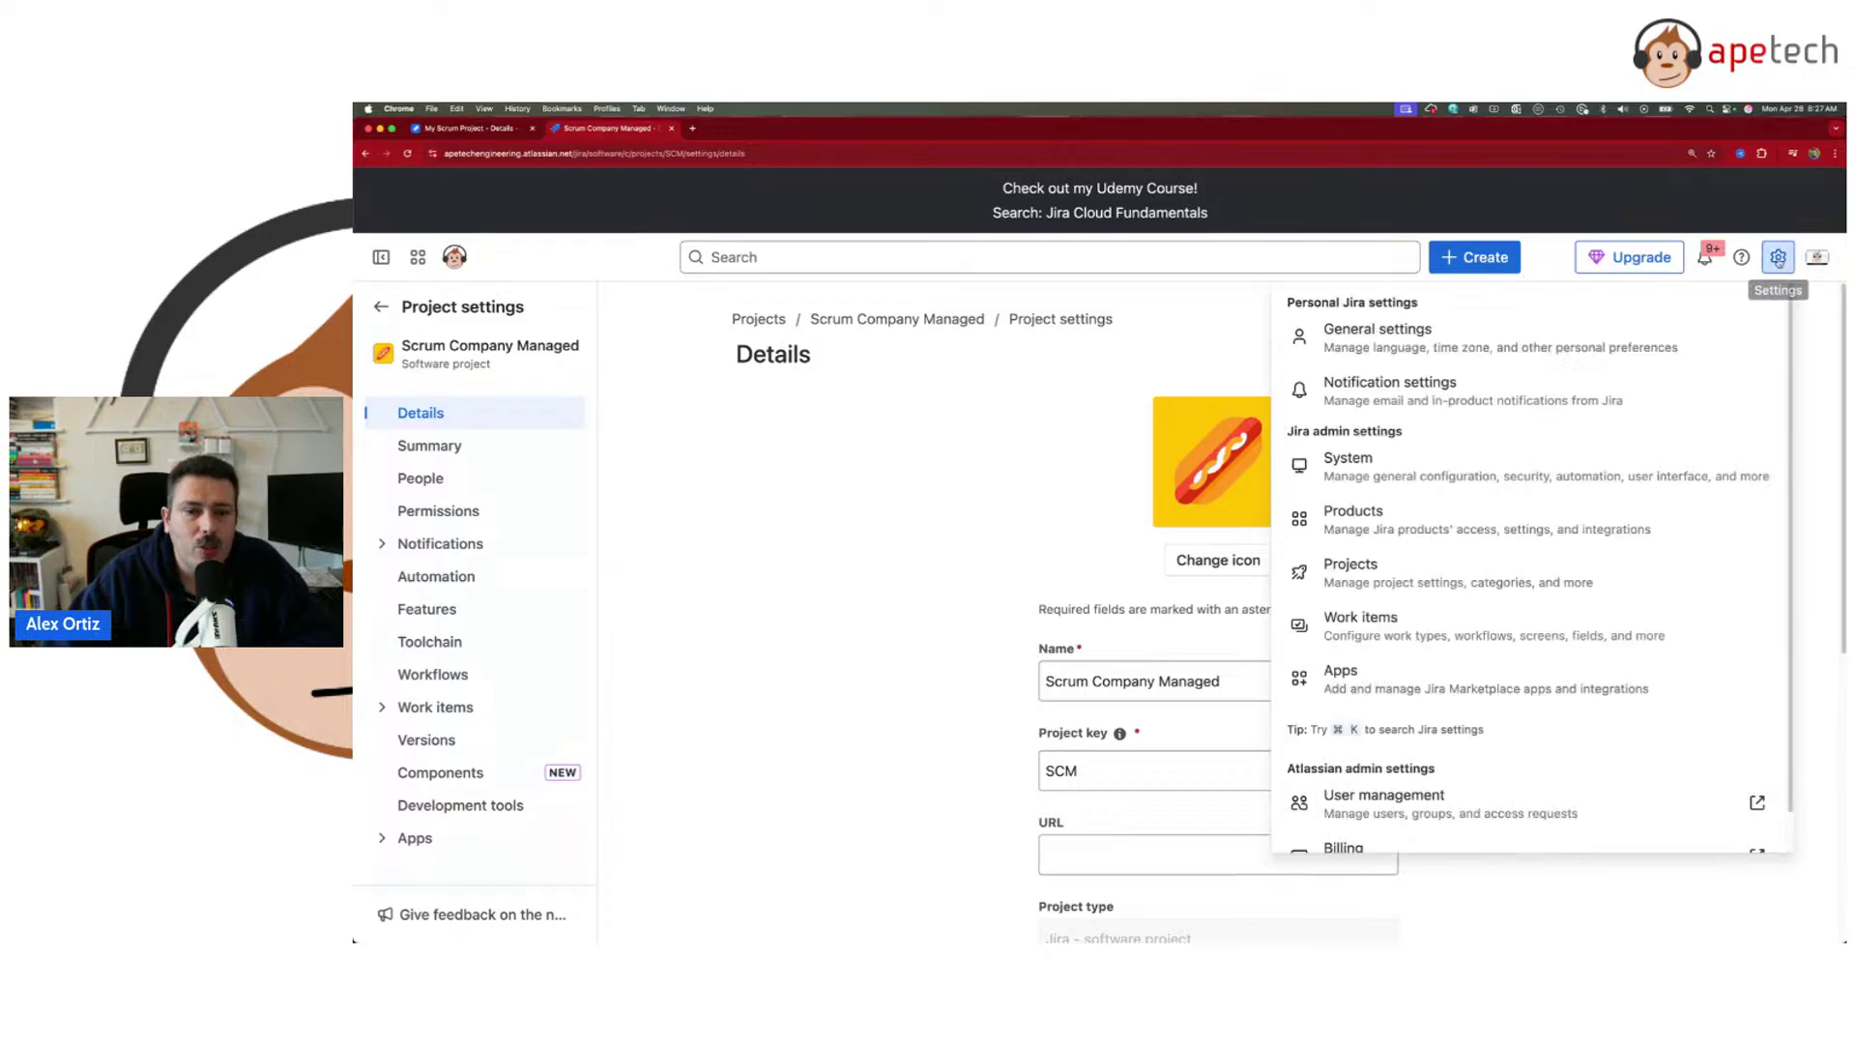
pyautogui.click(1355, 624)
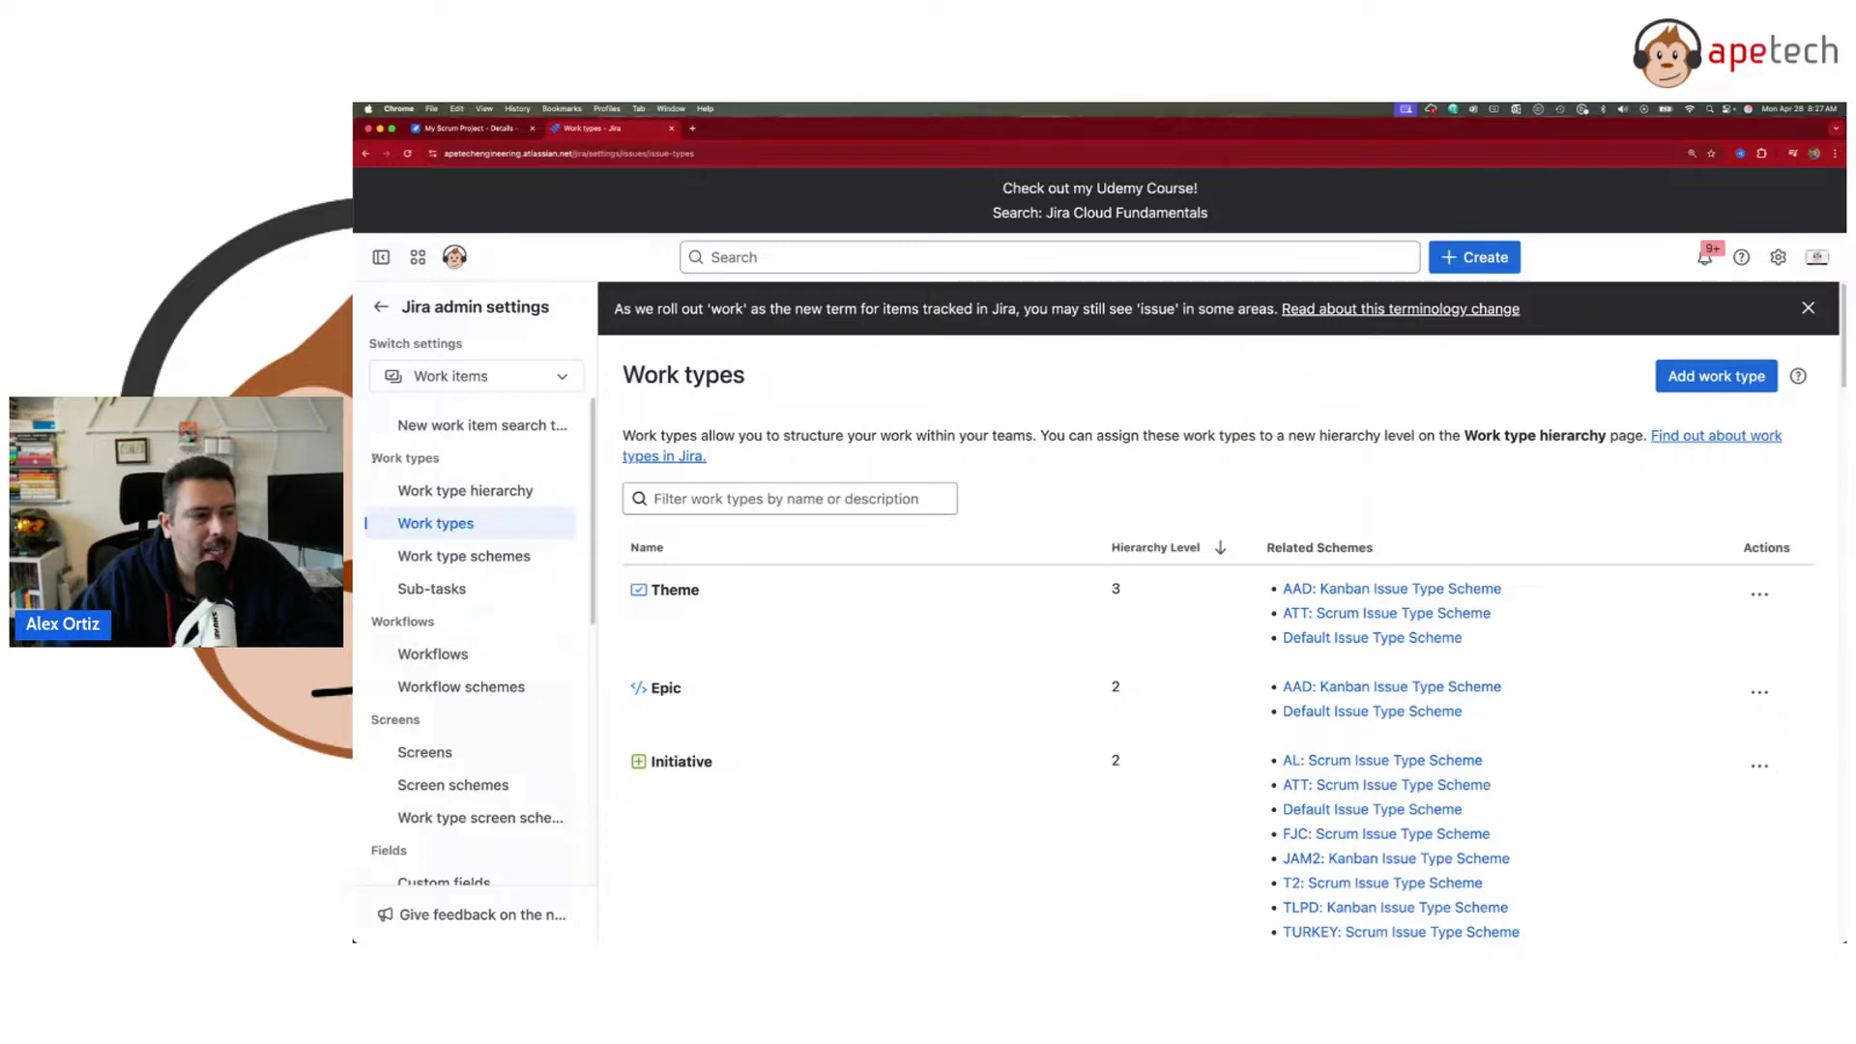
pyautogui.moveTo(374, 458); pyautogui.dragTo(440, 460)
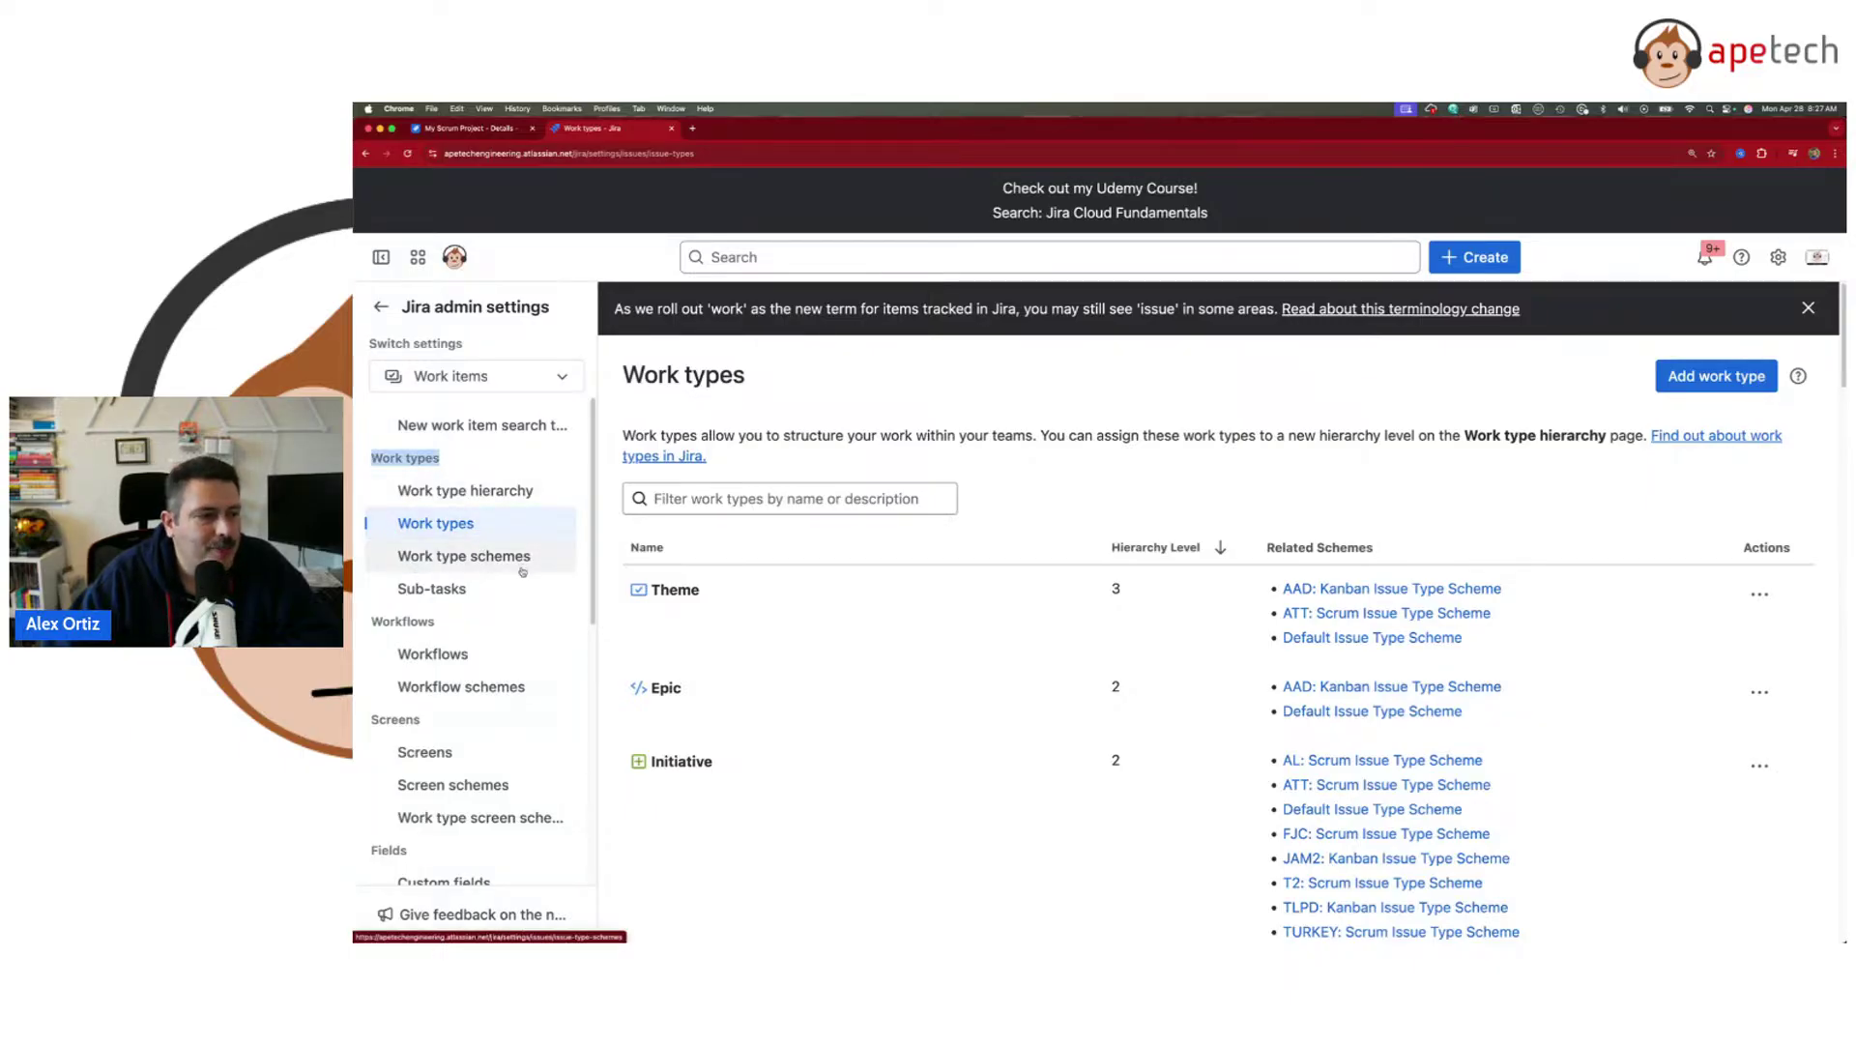
pyautogui.scroll(-1, 522, 573)
pyautogui.scroll(-4, 522, 576)
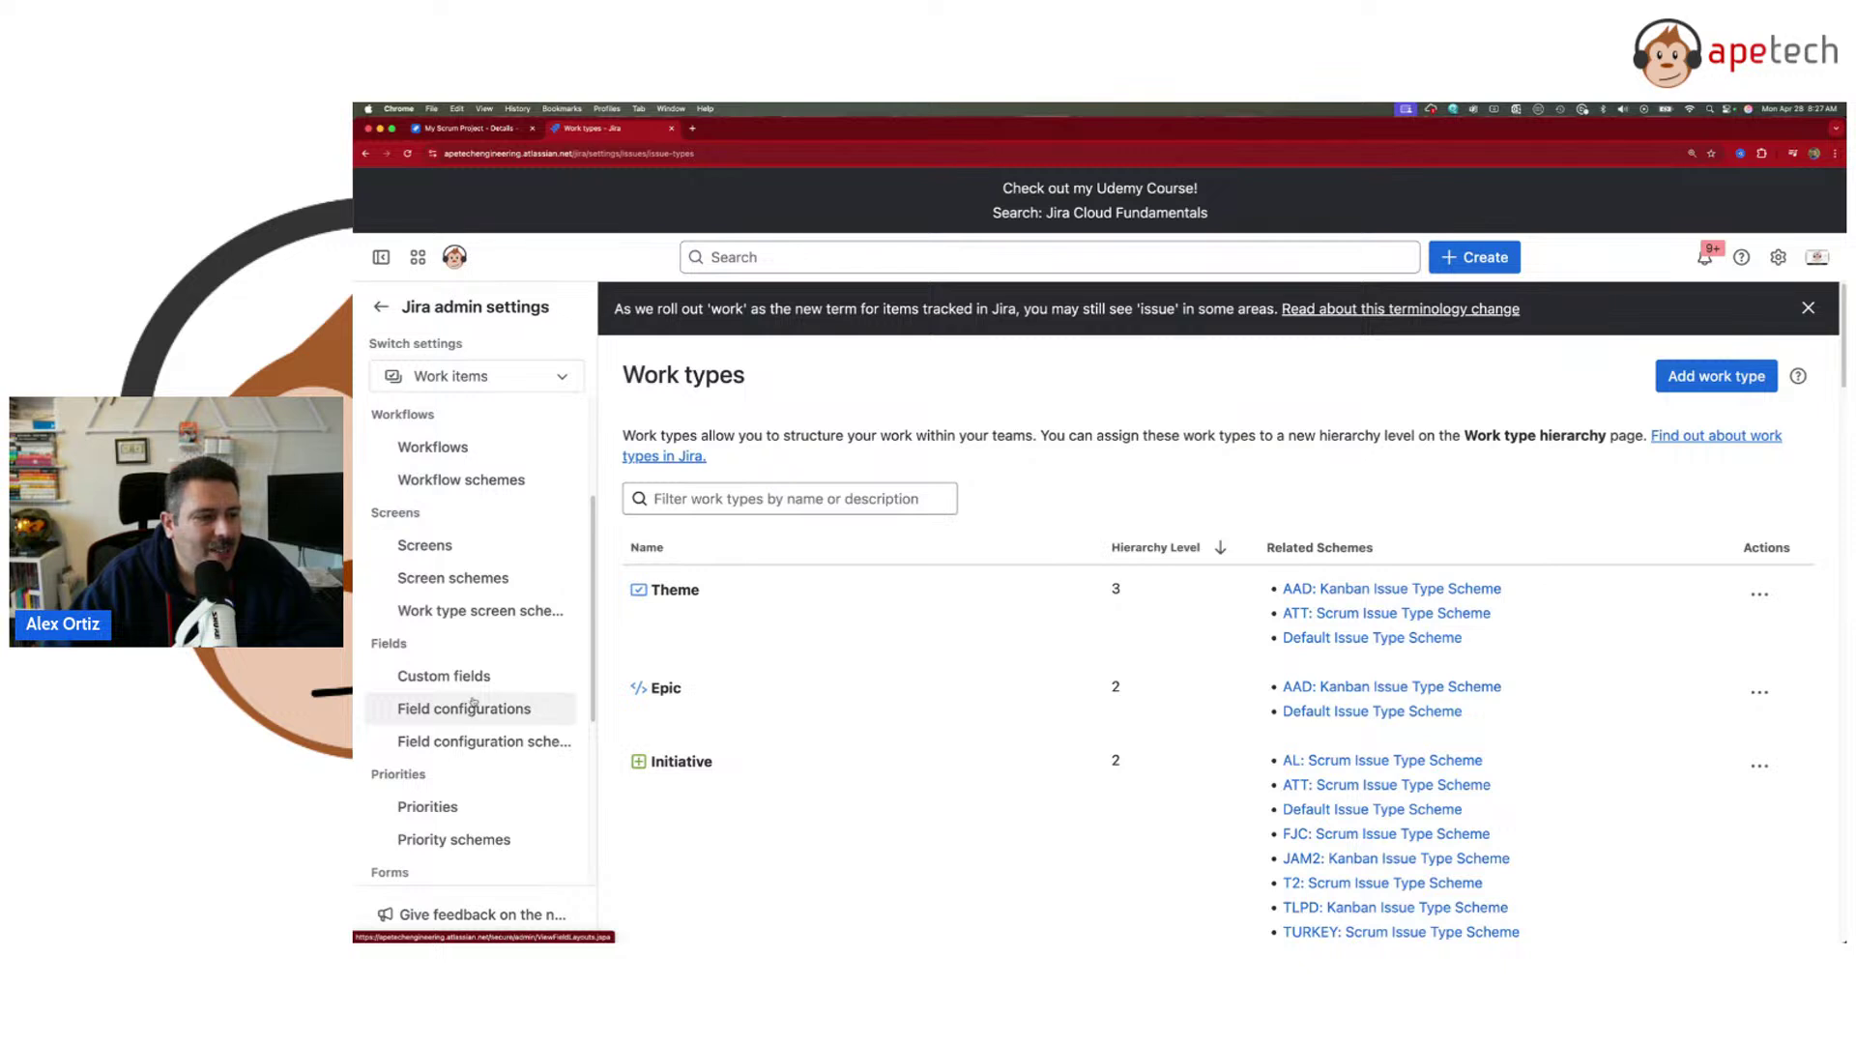
# - Look through the Screens, Fields and Priorities groups of the work items admin settings and return to the SCM board backlog
pyautogui.scroll(-2, 474, 699)
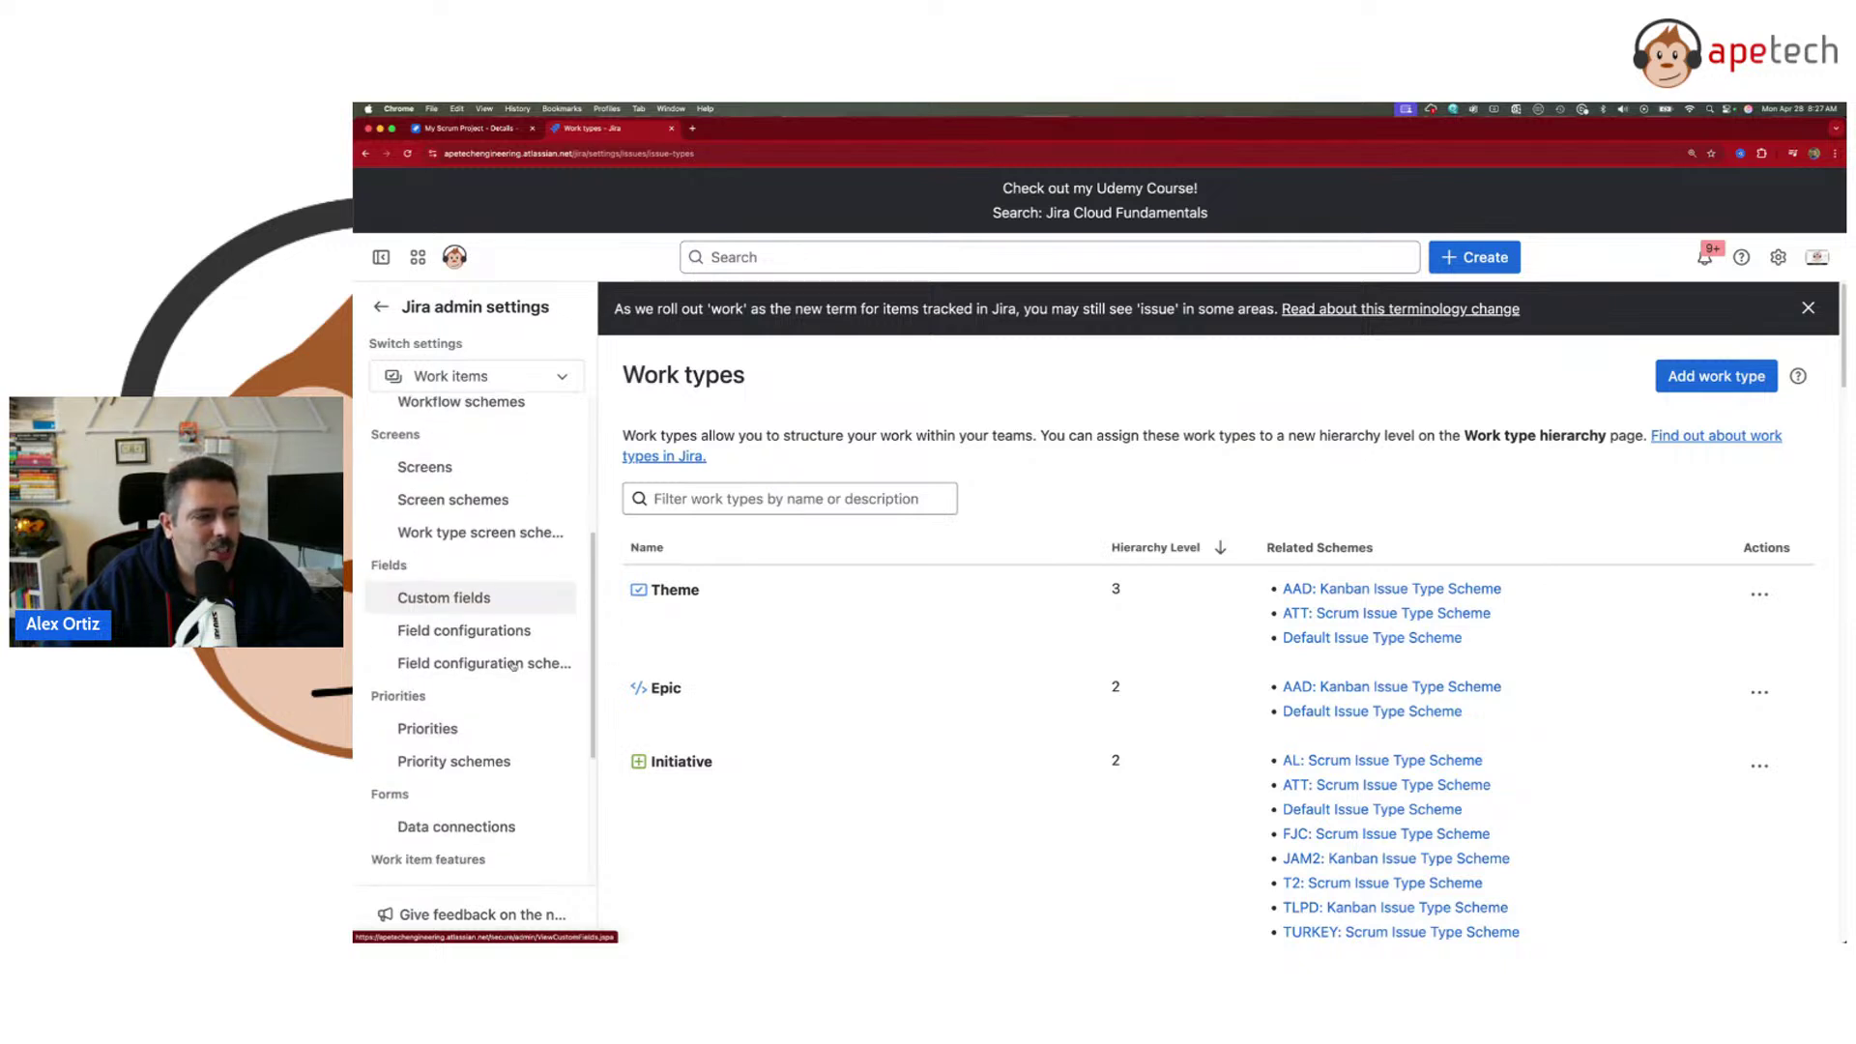
pyautogui.scroll(2, 416, 616)
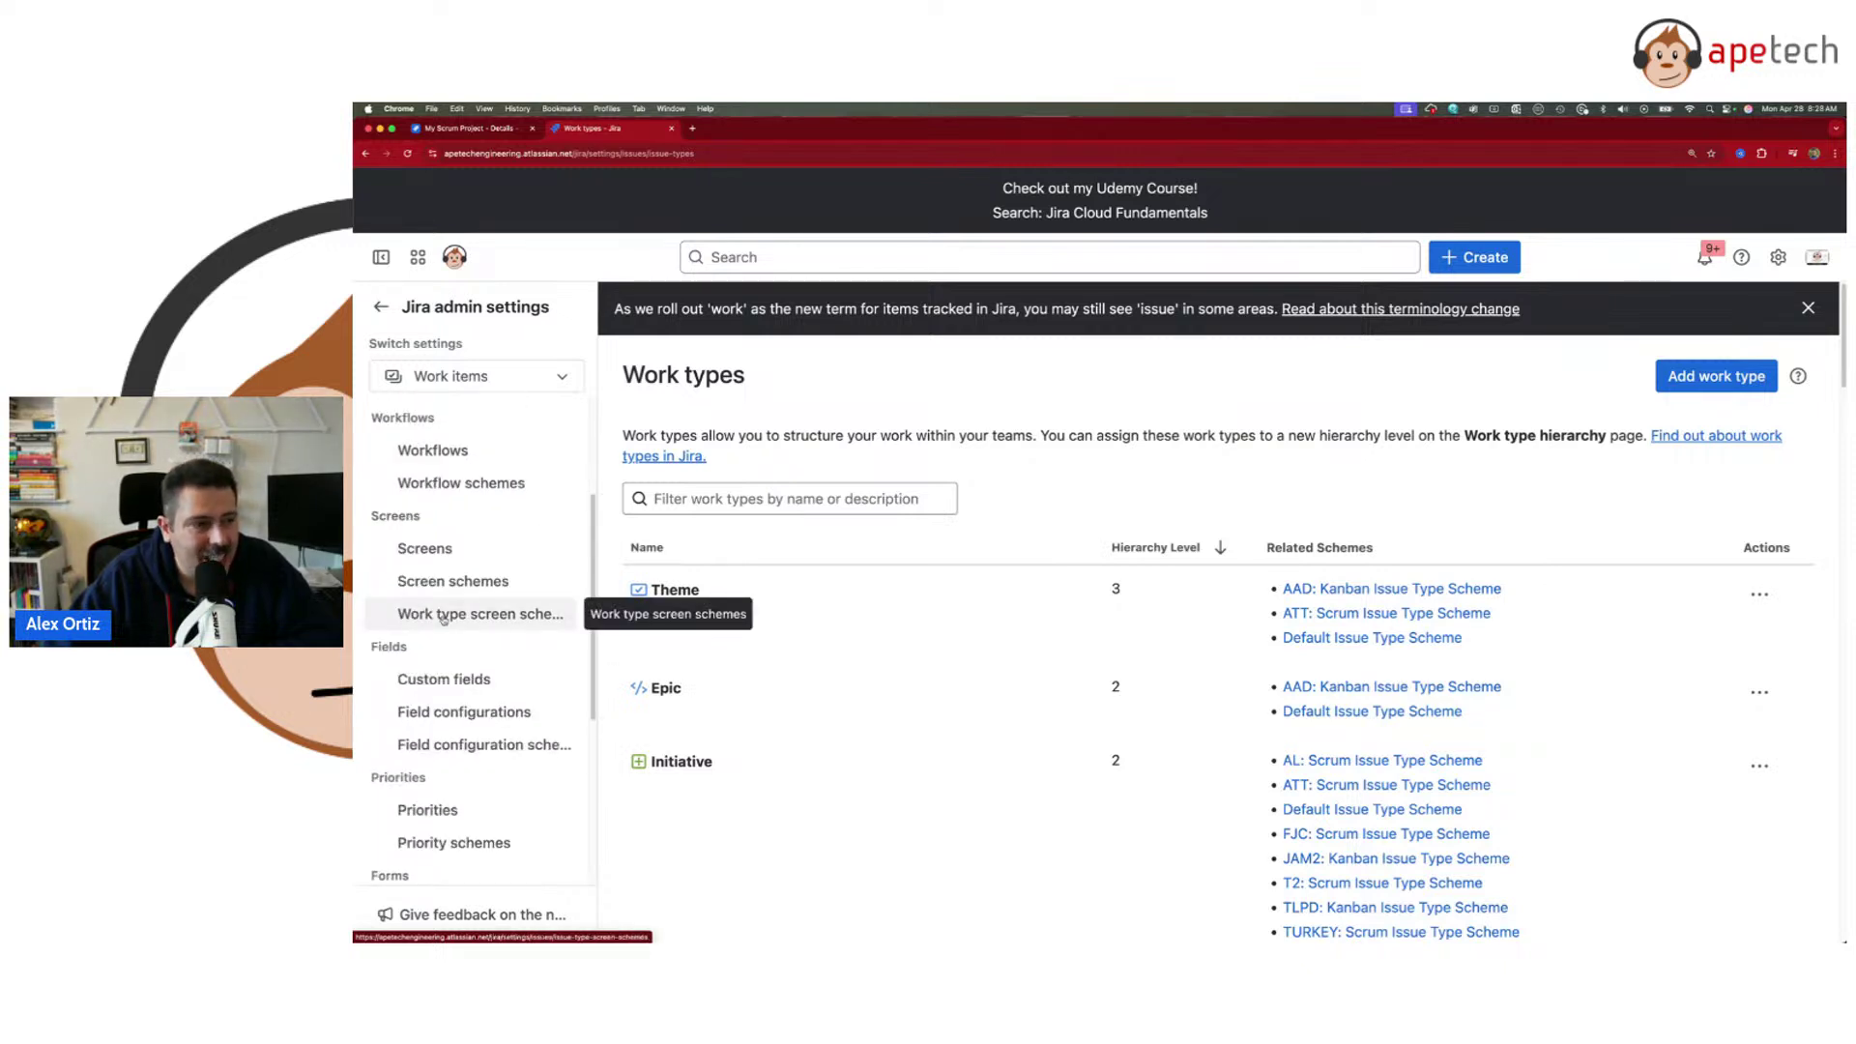
pyautogui.scroll(5, 442, 620)
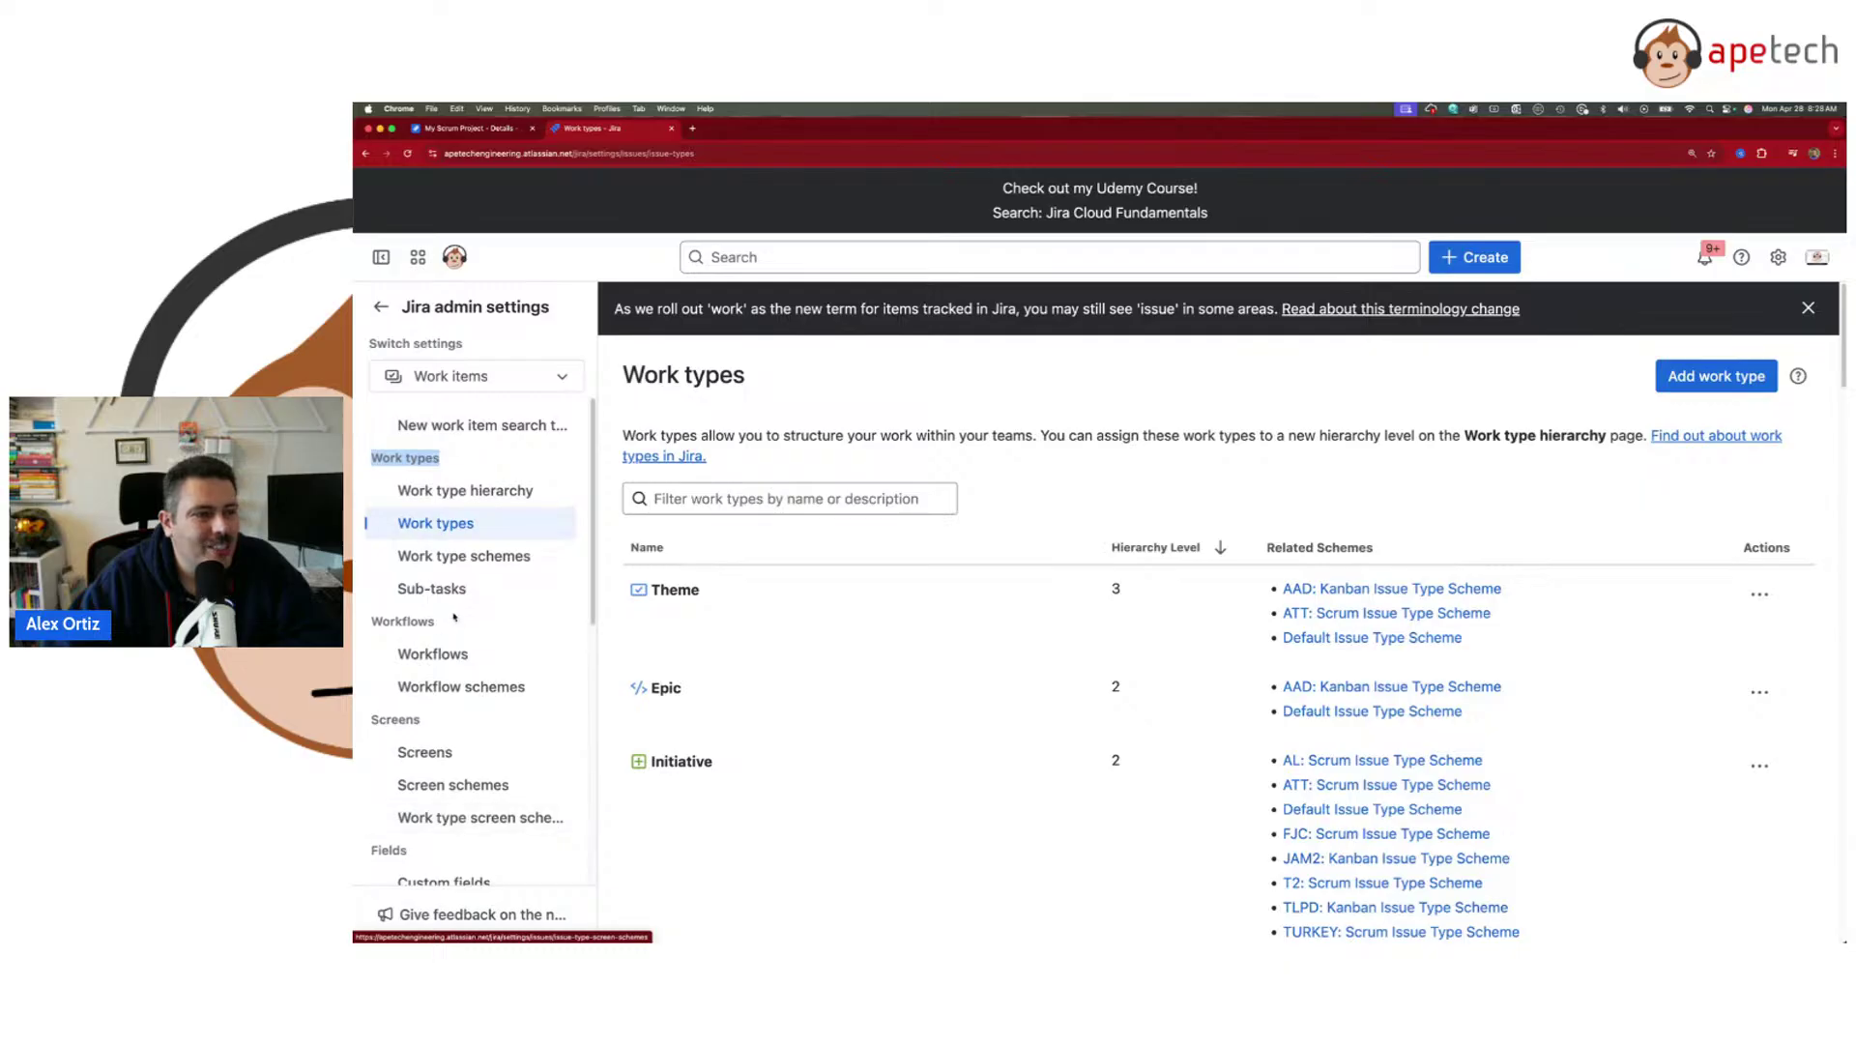
pyautogui.click(381, 307)
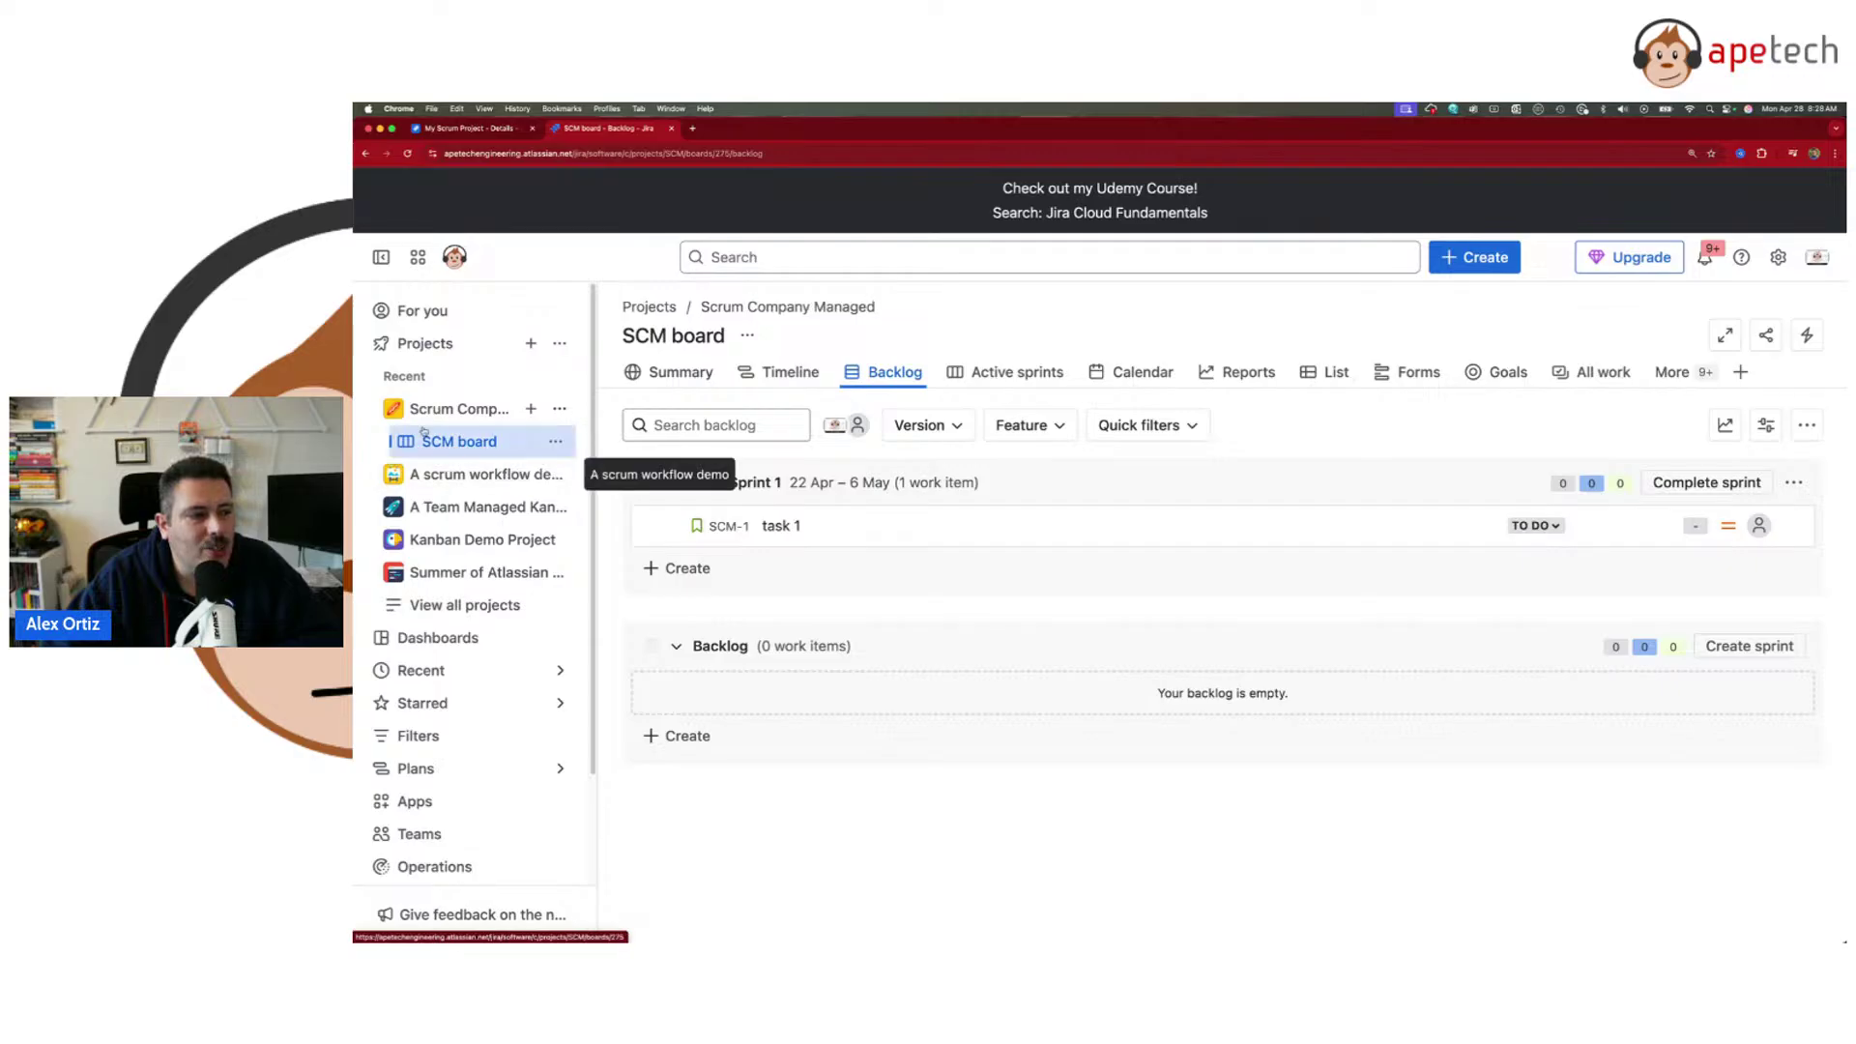
# - View the available project actions for Scrum Company Managed in the sidebar, collapsing and re-expanding its board list
pyautogui.click(394, 410)
pyautogui.click(560, 410)
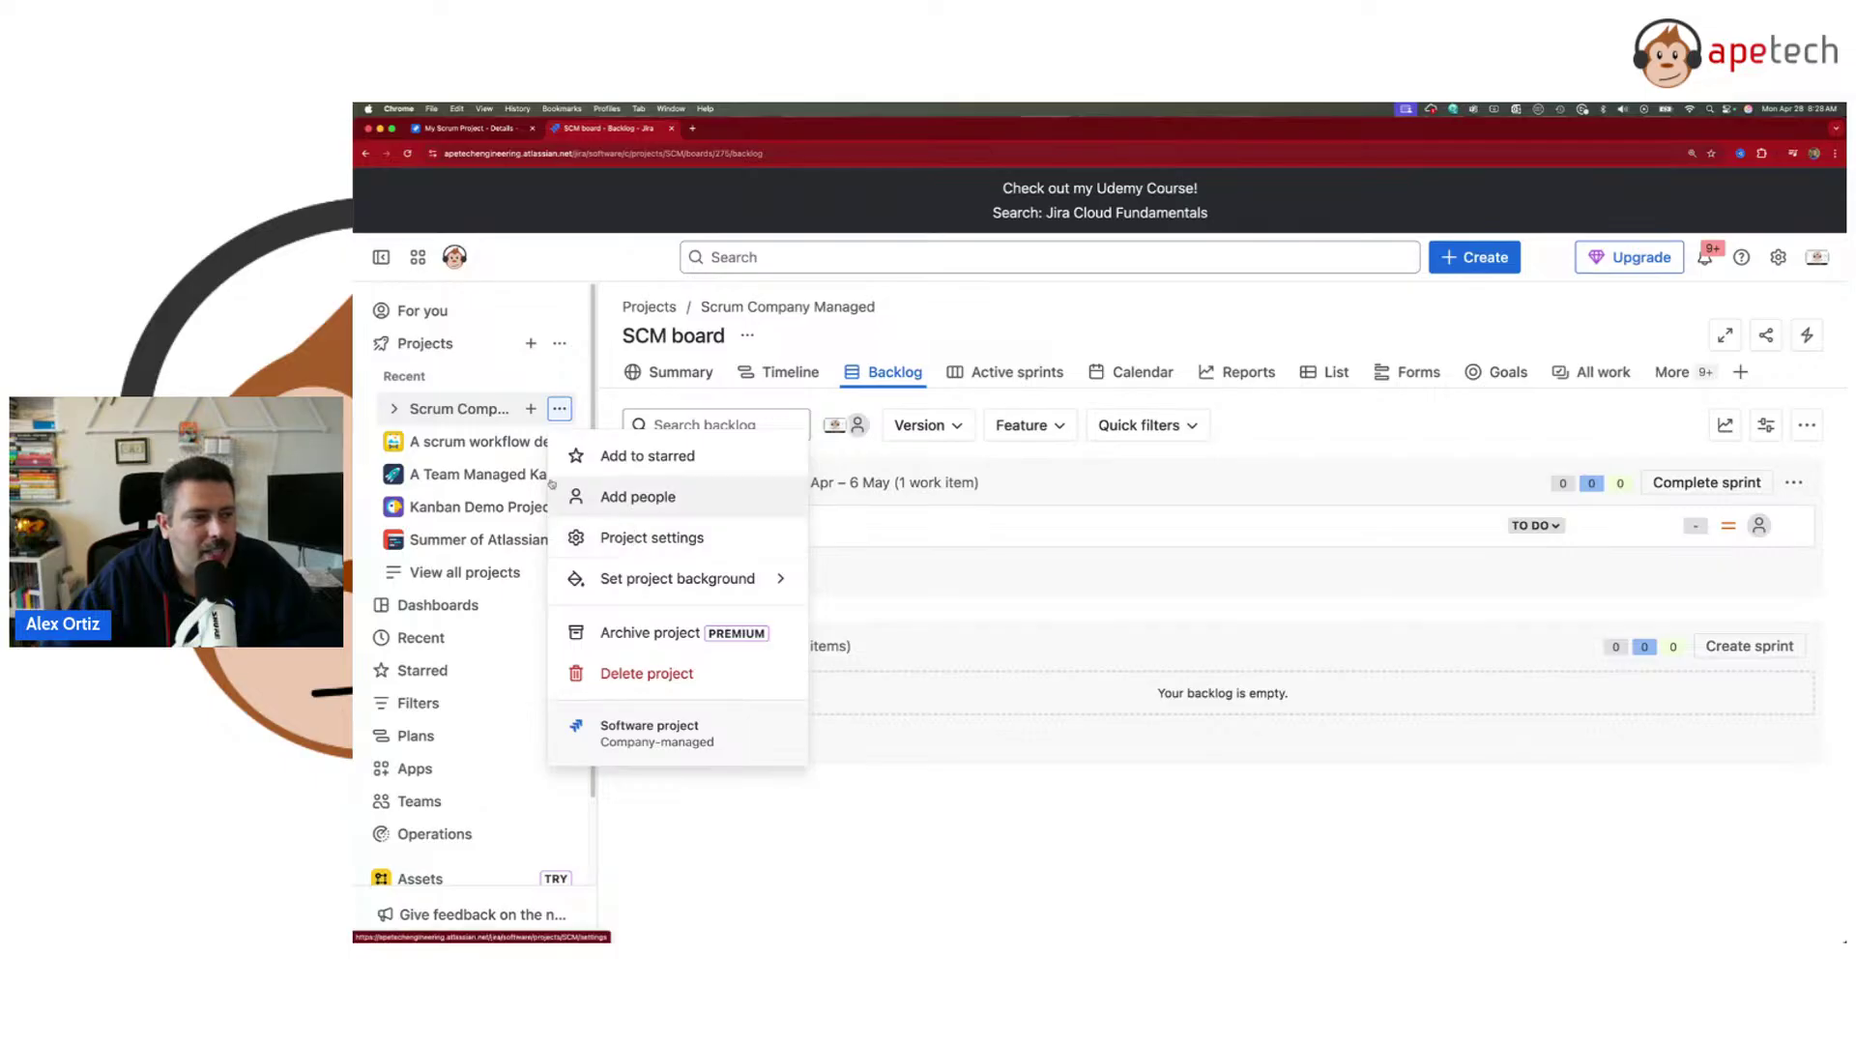
pyautogui.click(429, 412)
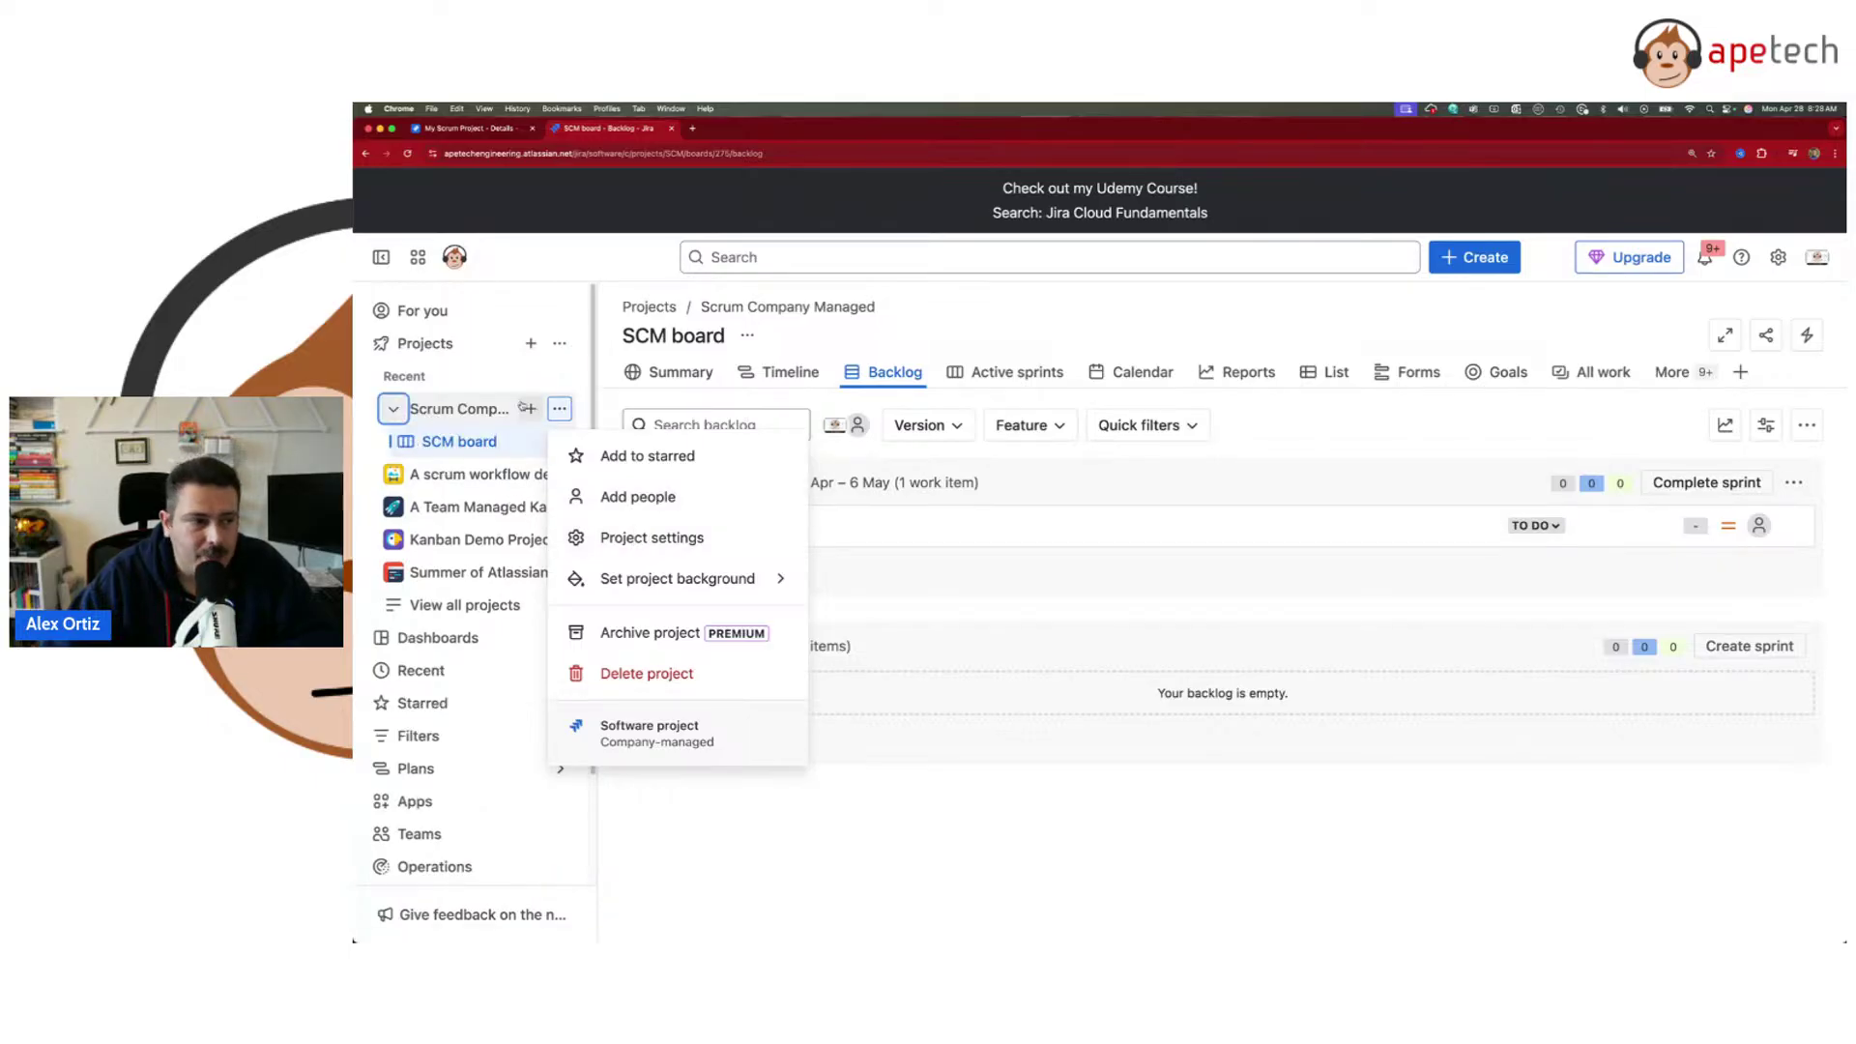
# - Look through the available actions for the Scrum Company Managed project and for its SCM board in the project list
pyautogui.click(1040, 339)
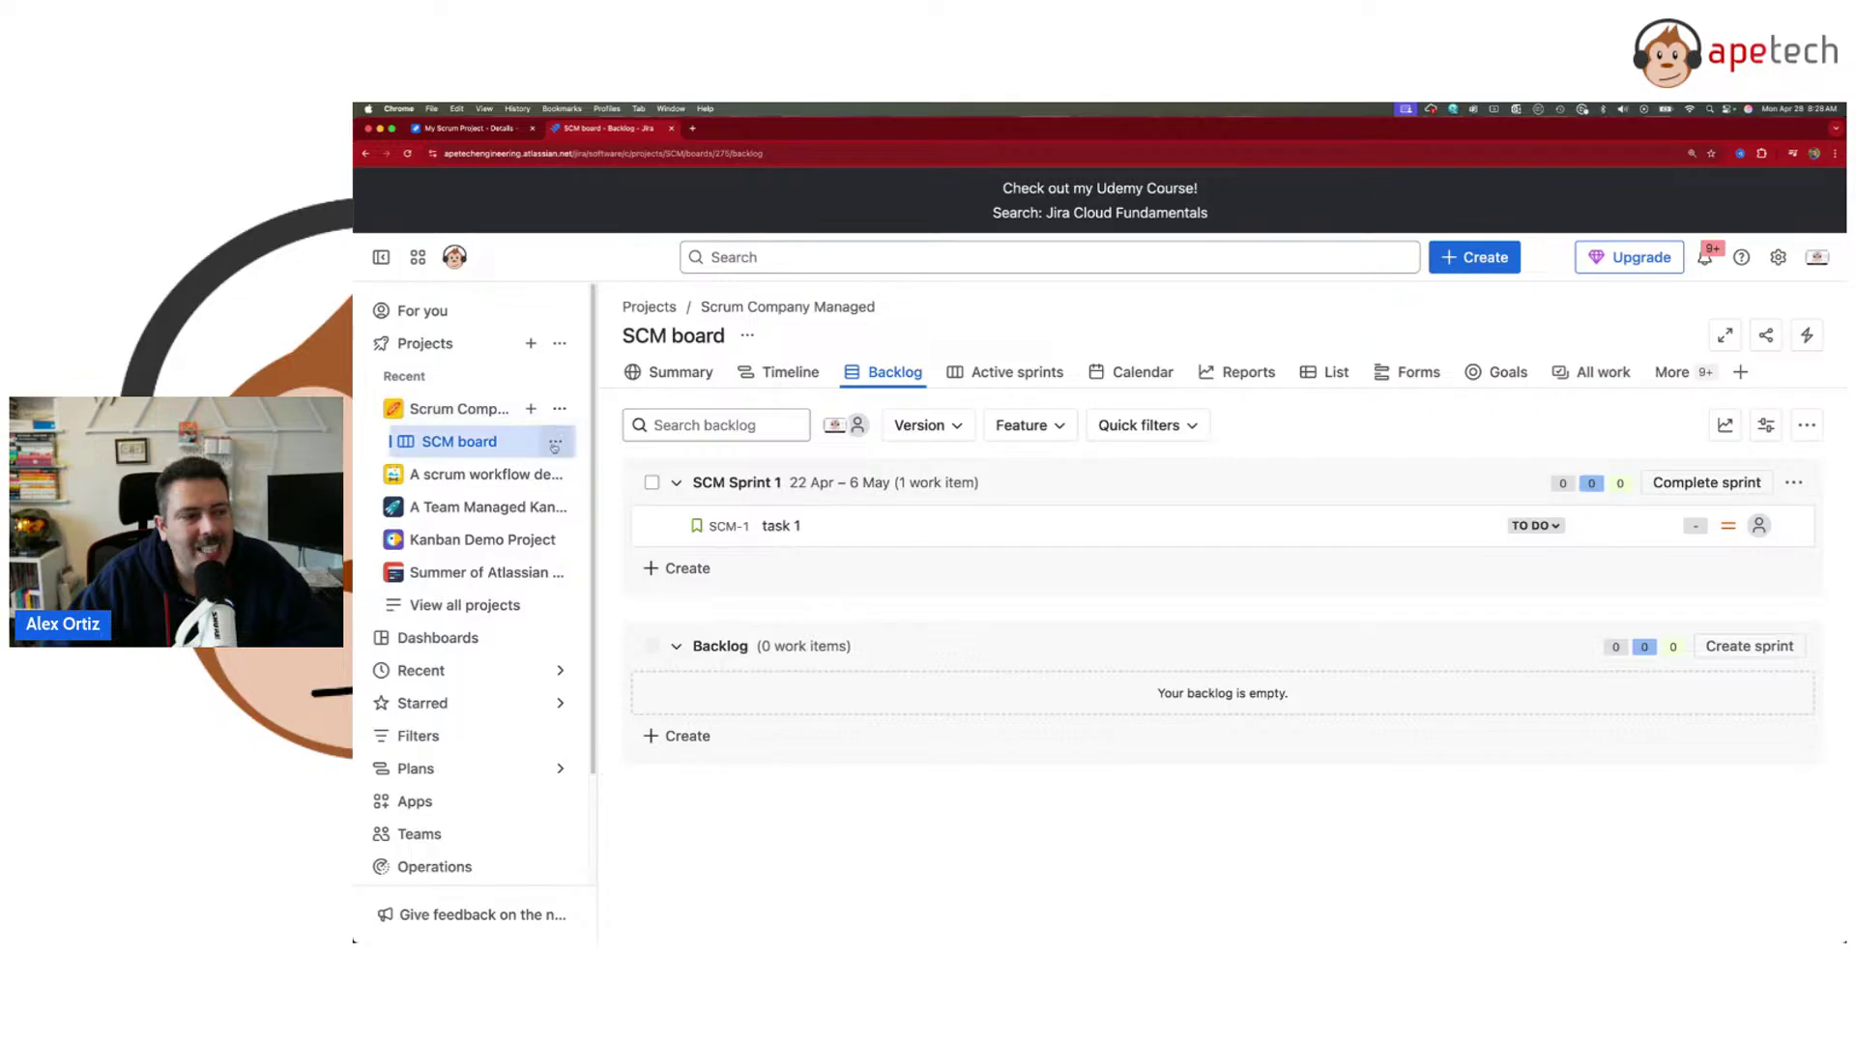
pyautogui.click(559, 409)
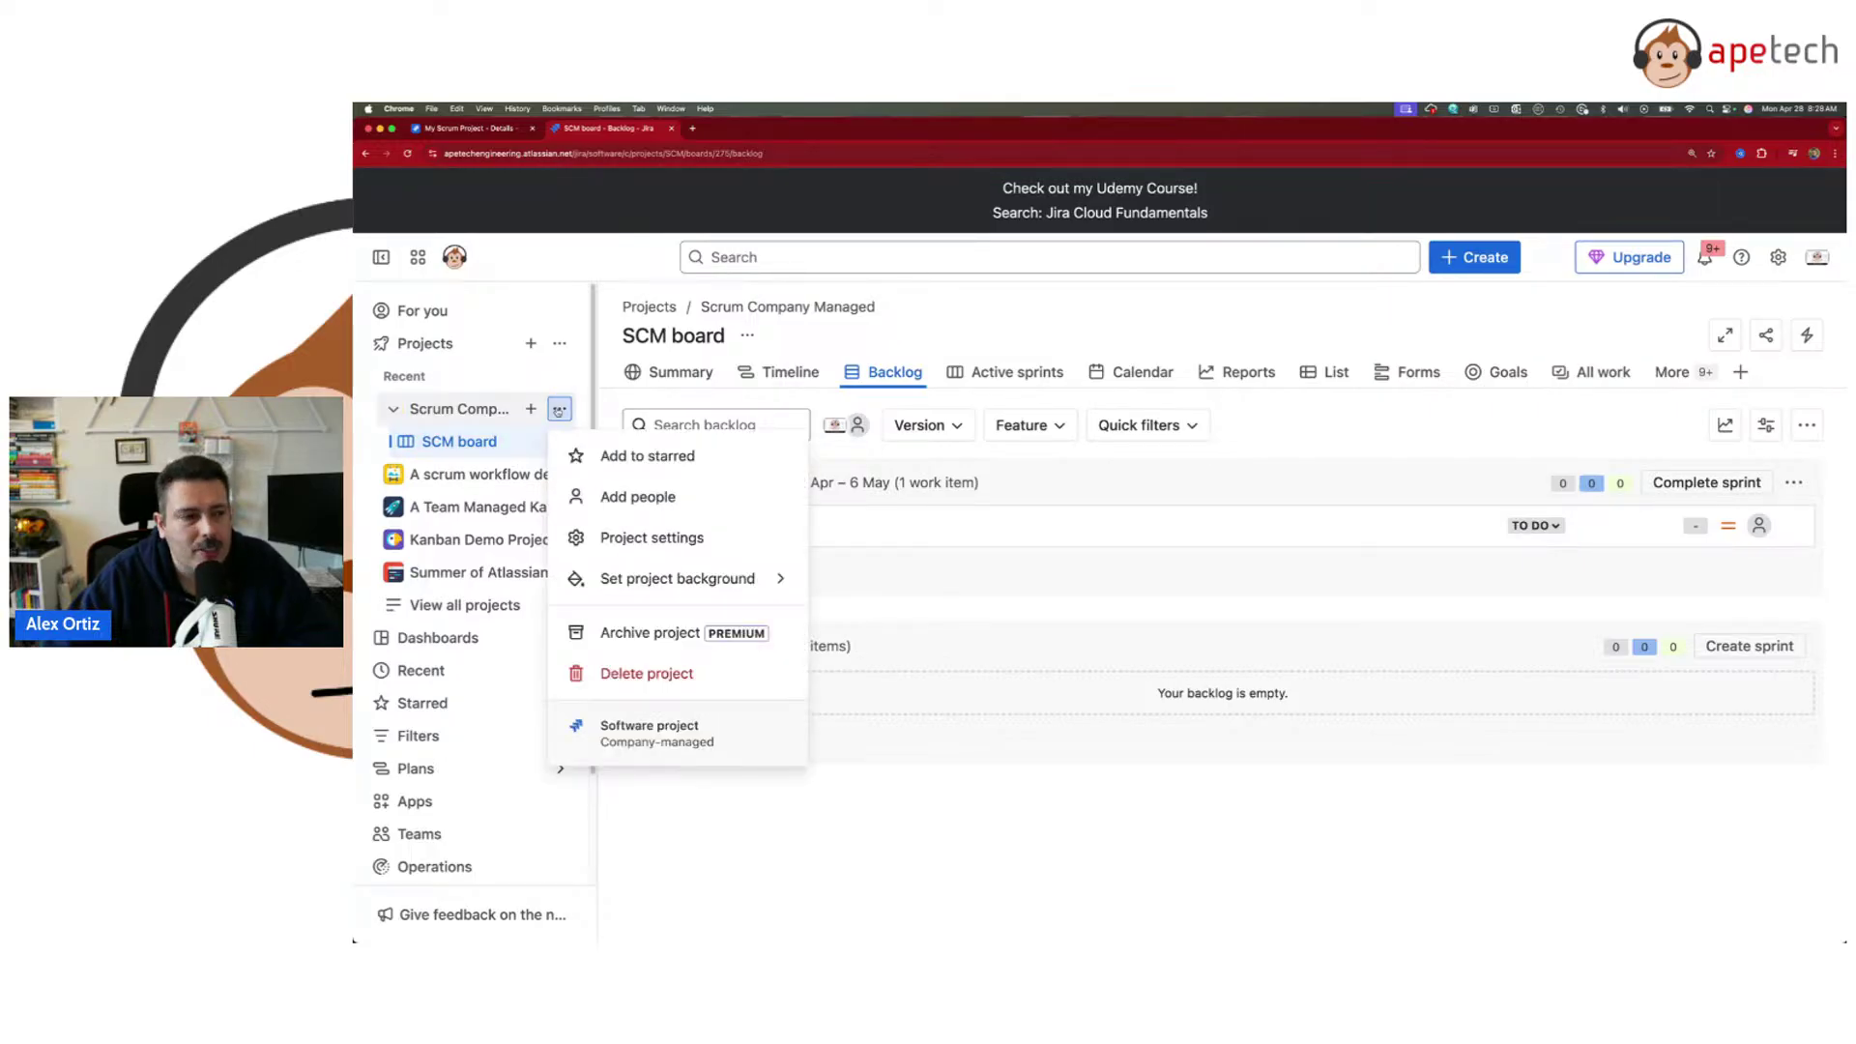
pyautogui.click(559, 409)
pyautogui.click(556, 442)
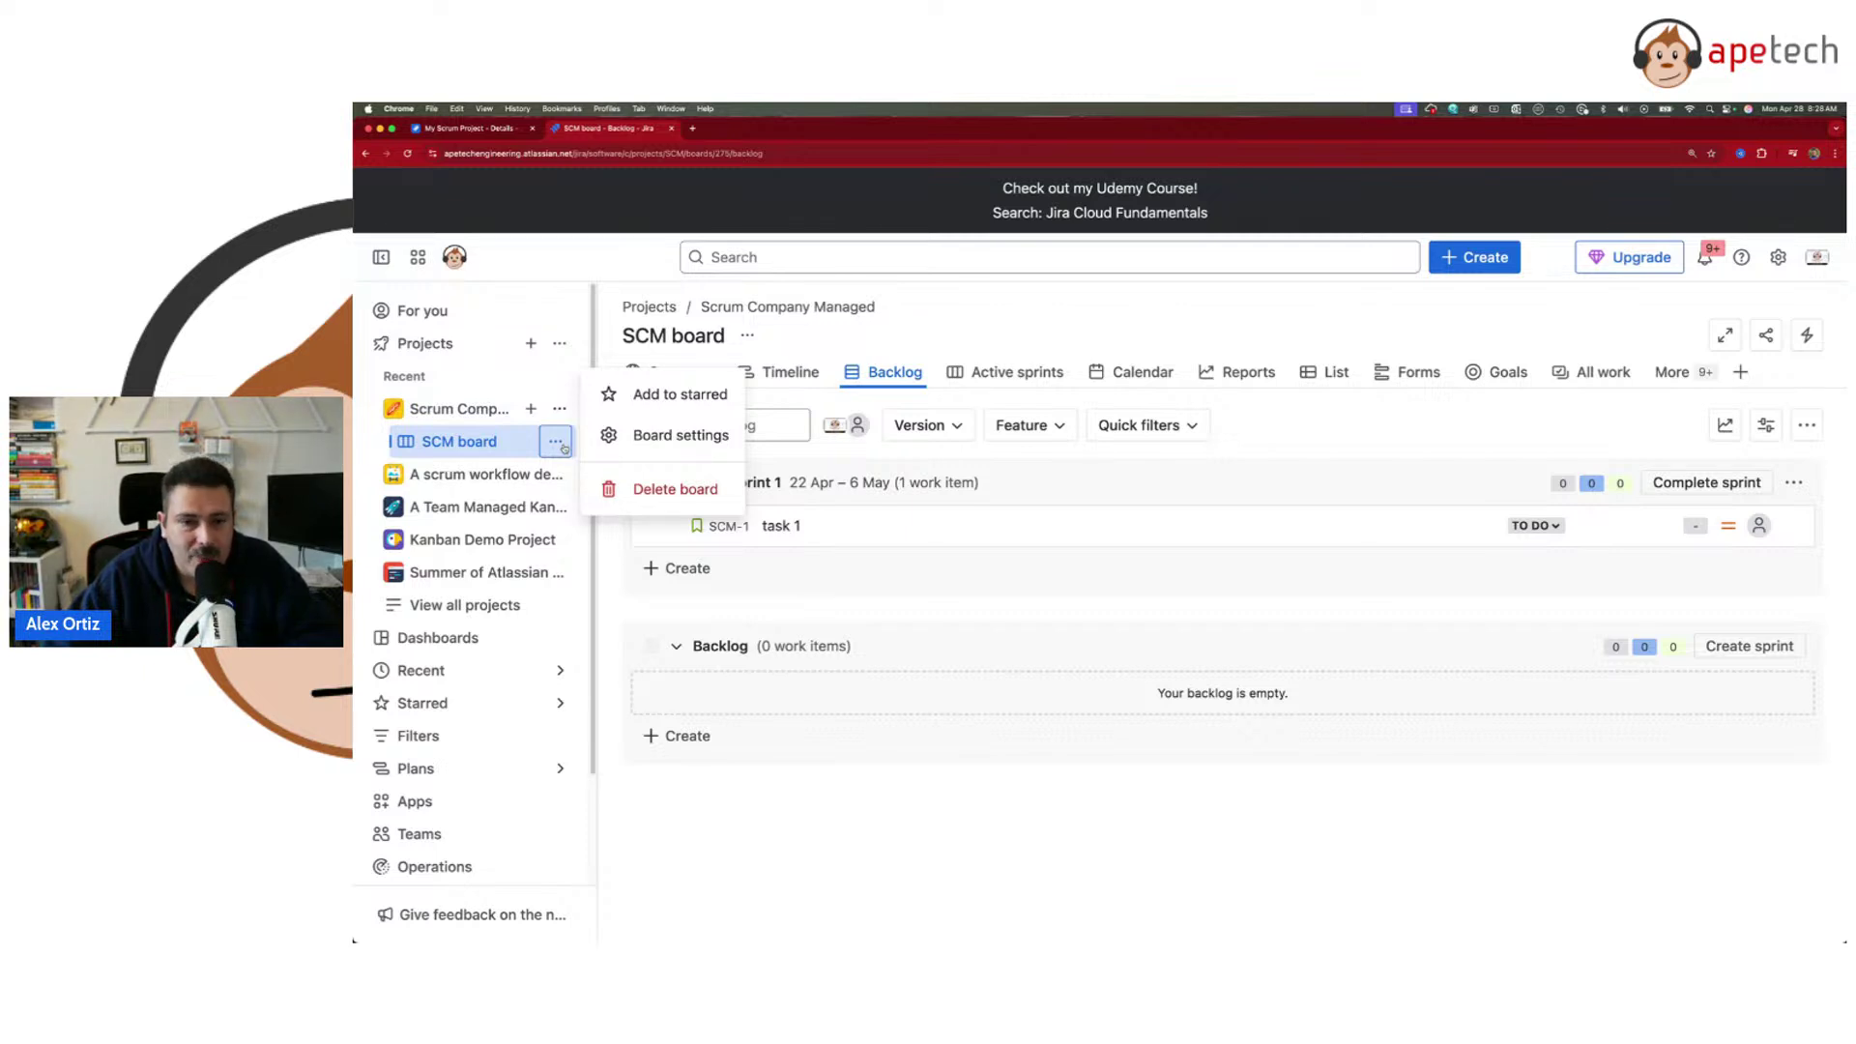
# - Switch to the My Scrum Project site, return from its settings to the SCRUM board and display the board's actions
pyautogui.click(451, 129)
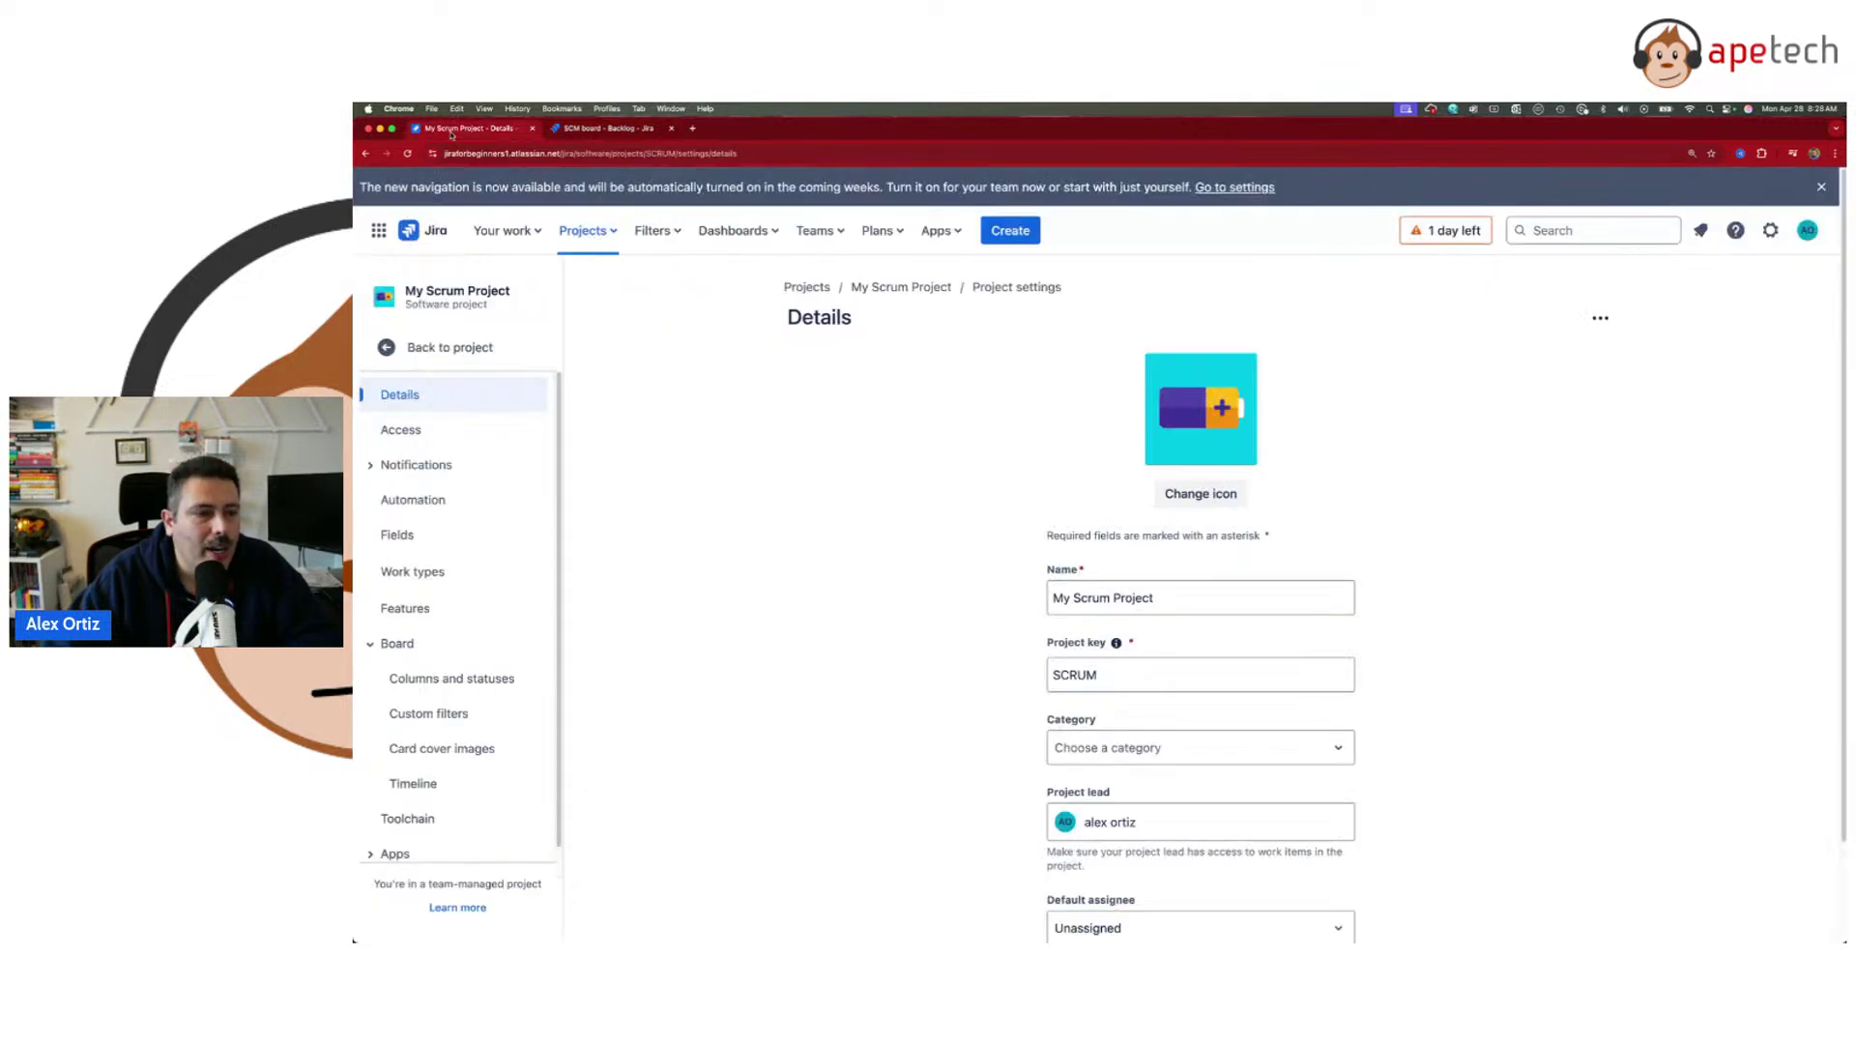
pyautogui.click(450, 347)
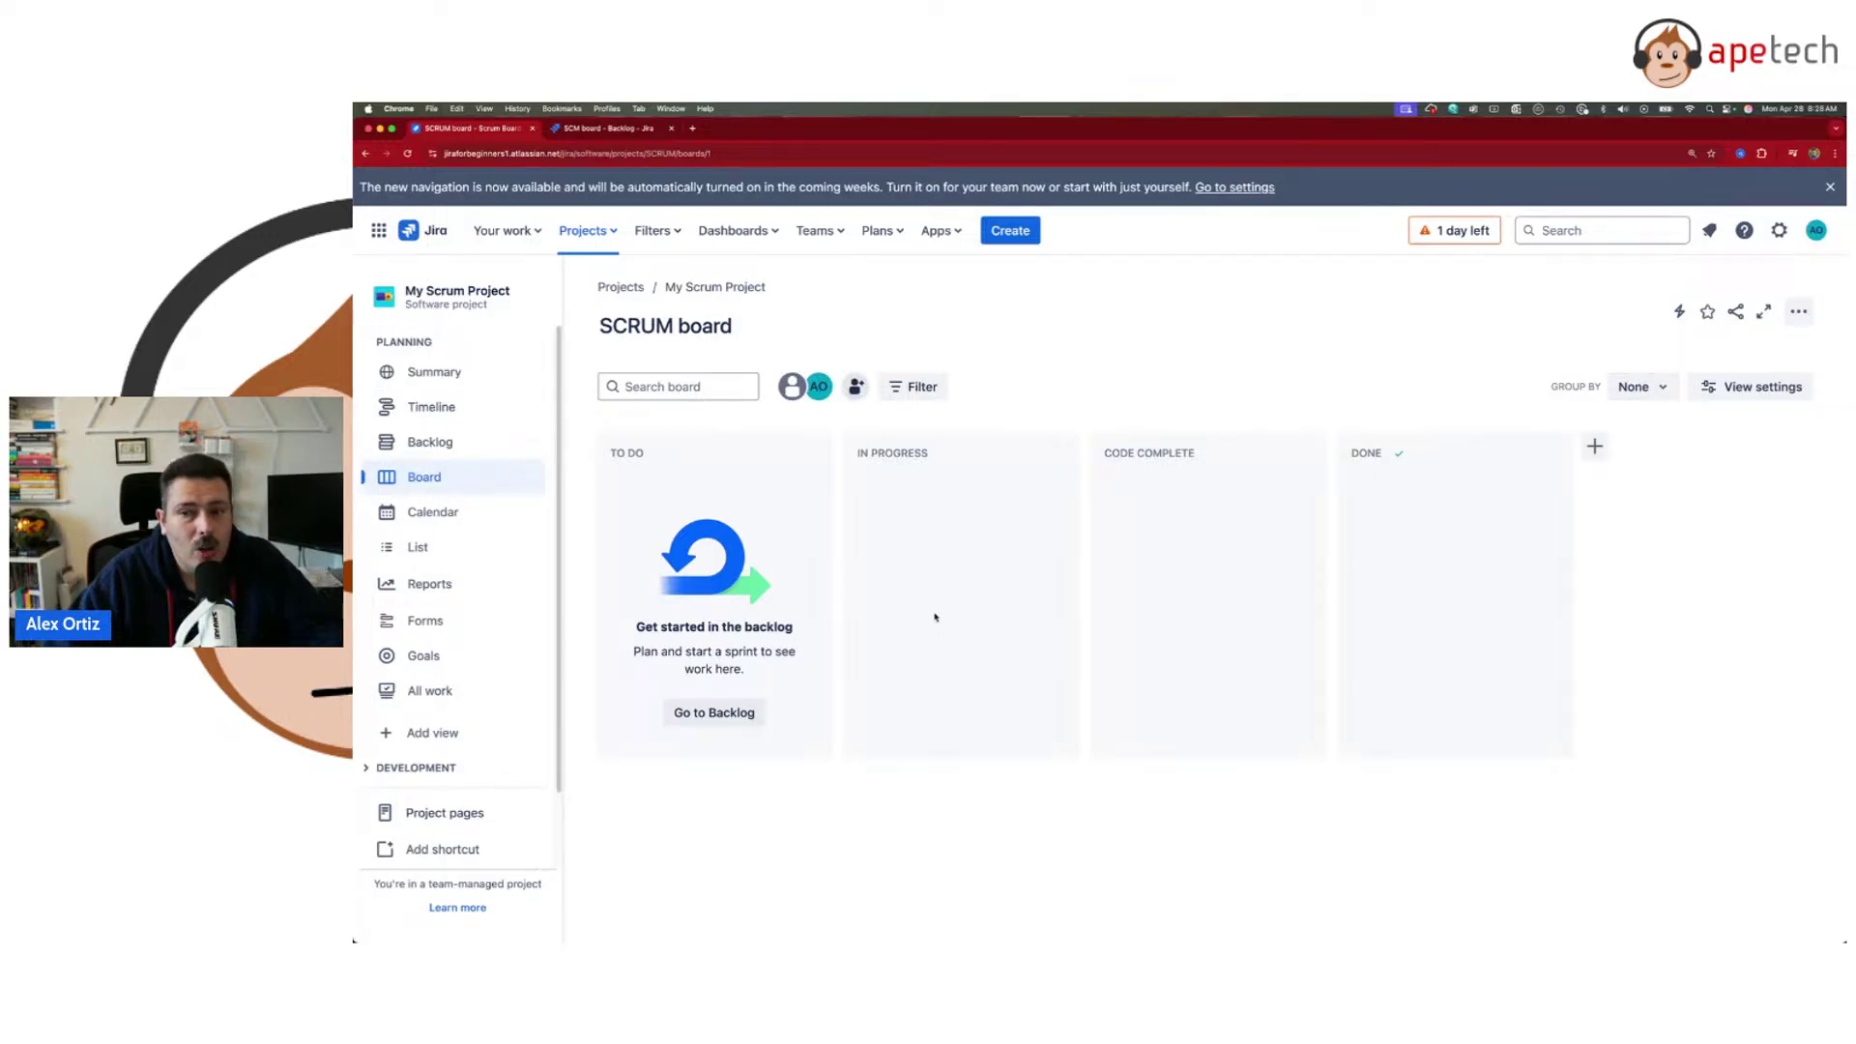
pyautogui.click(1800, 314)
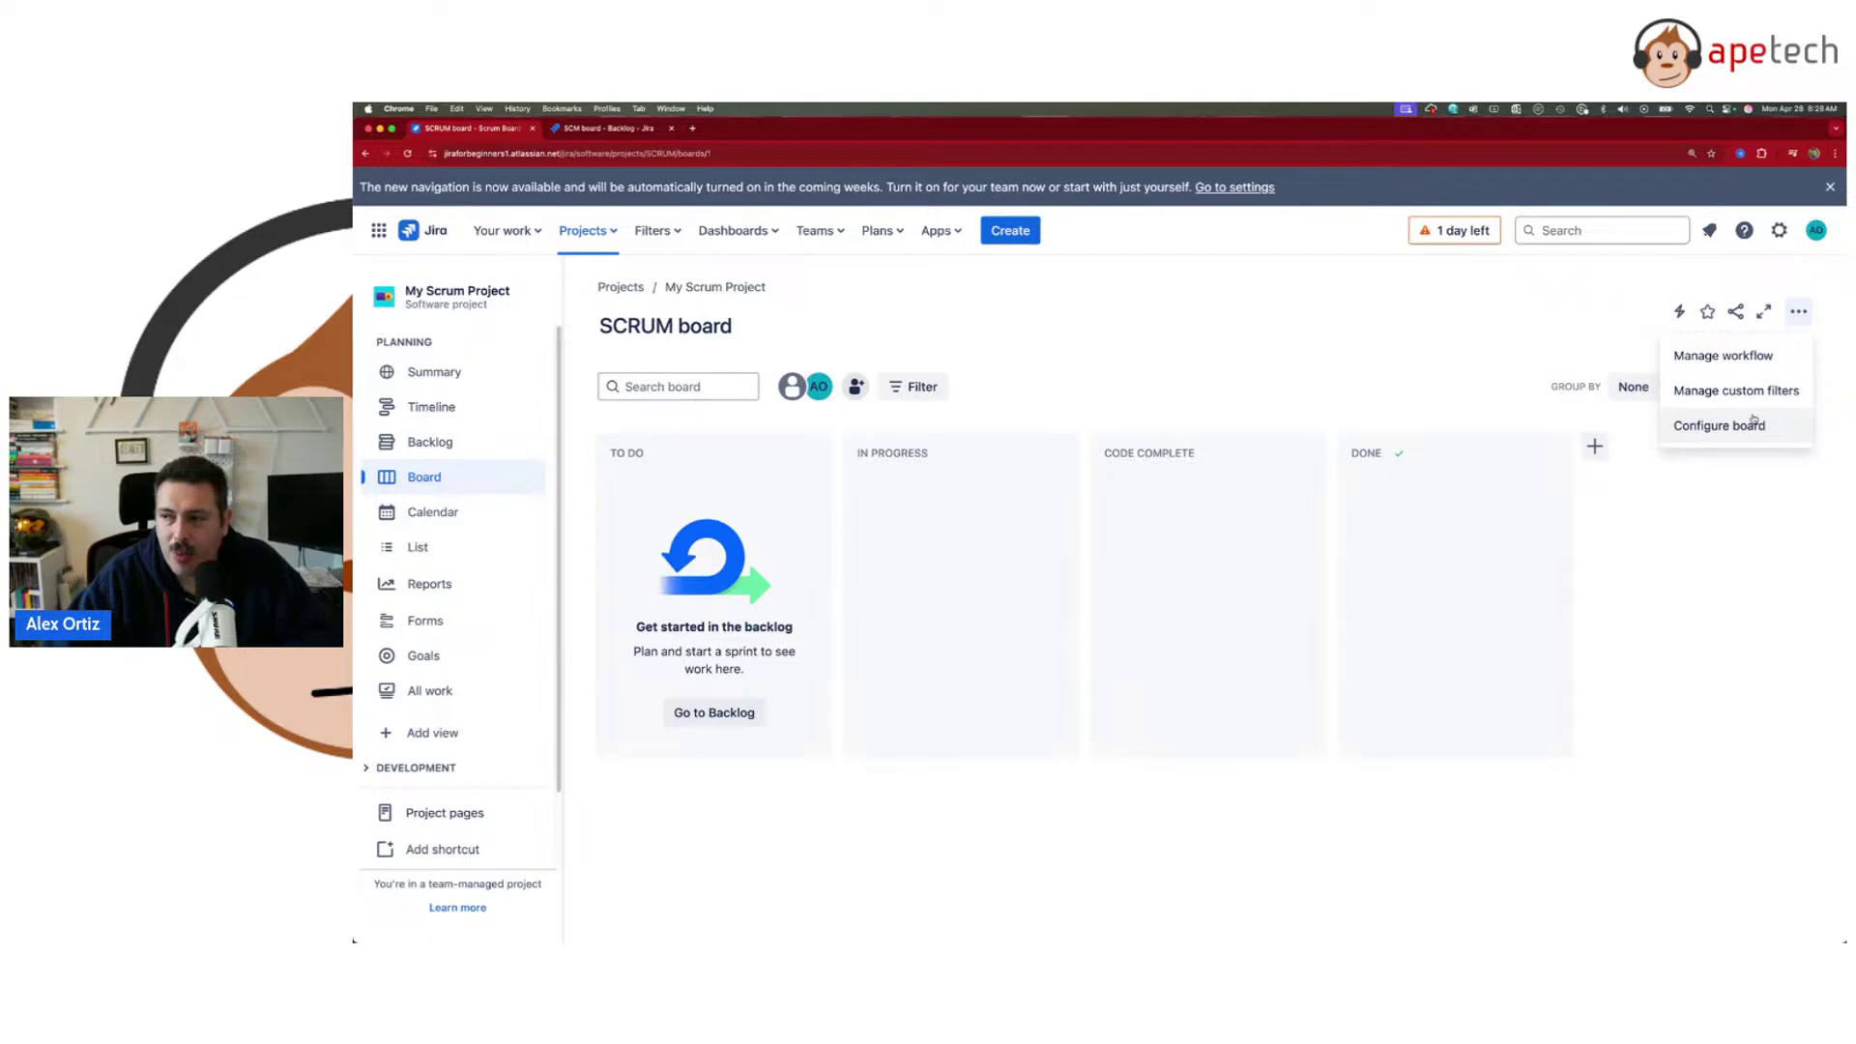
# - Return to the SCM board's backlog and check where board configuration is offered among the backlog's additional actions
pyautogui.click(610, 129)
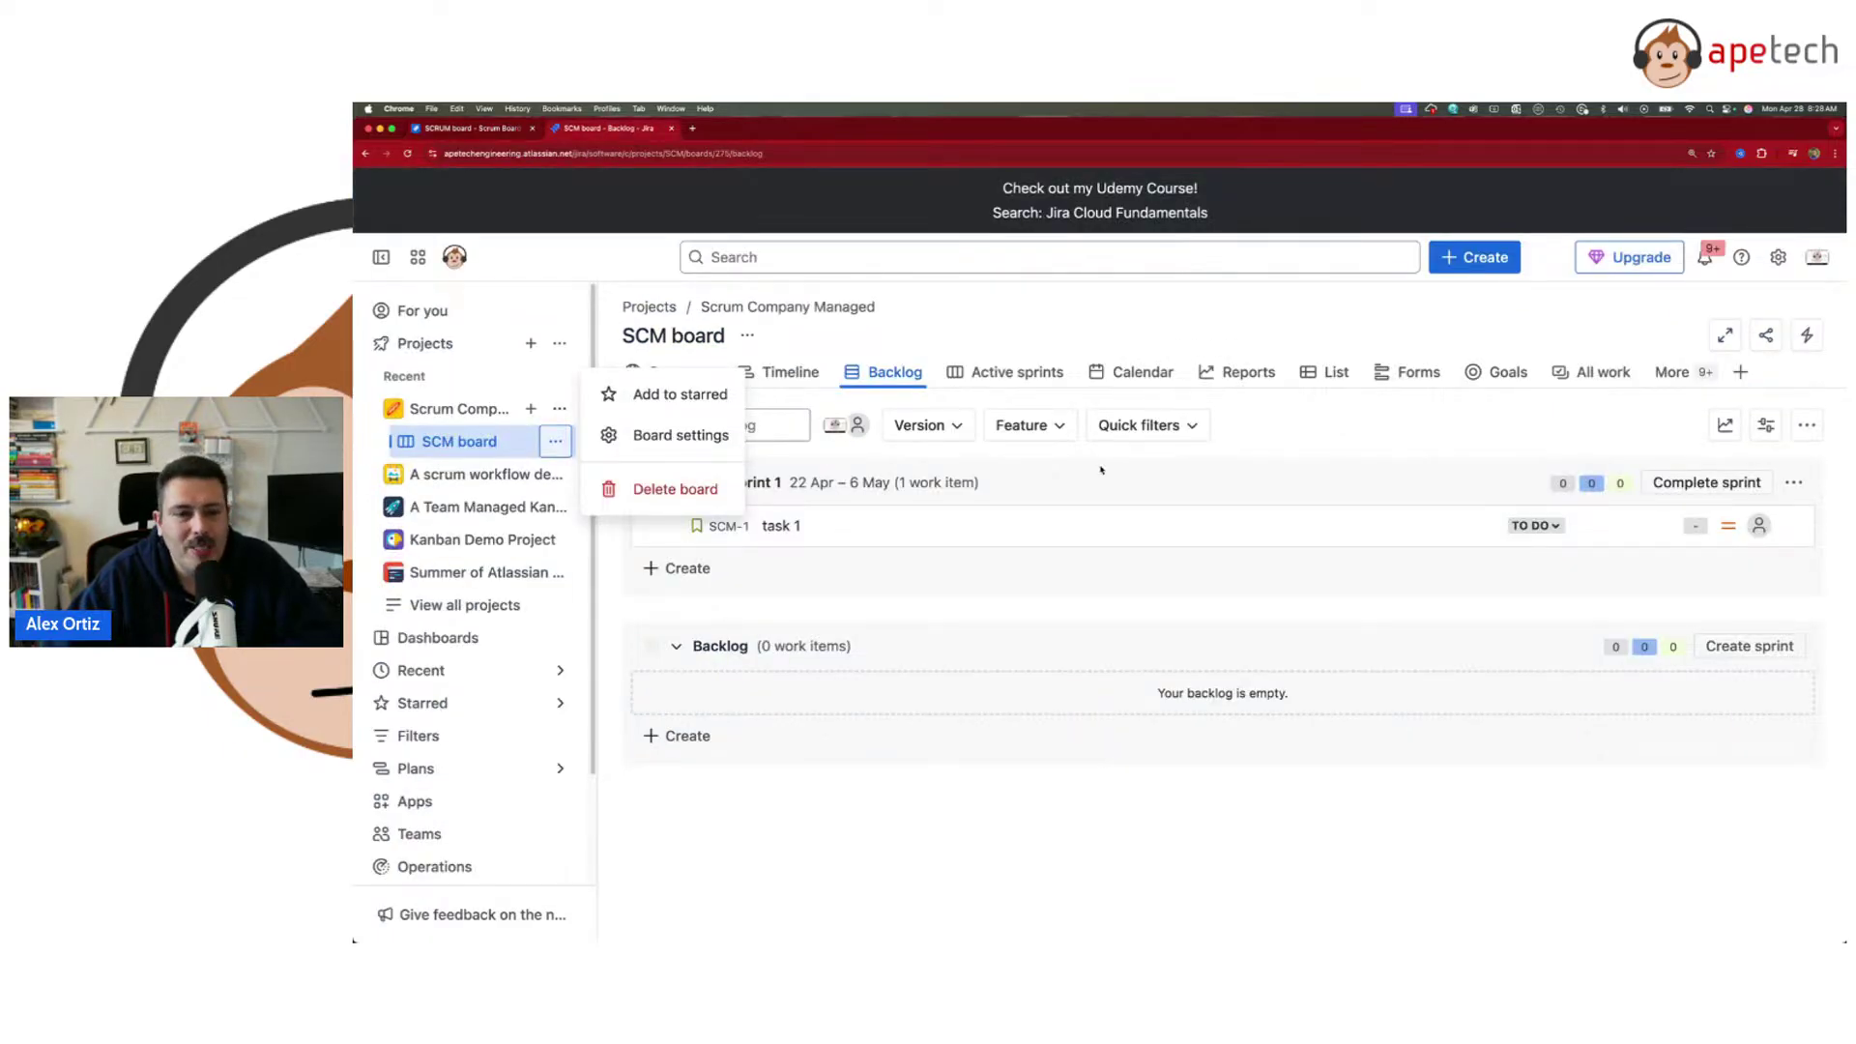
pyautogui.click(1504, 447)
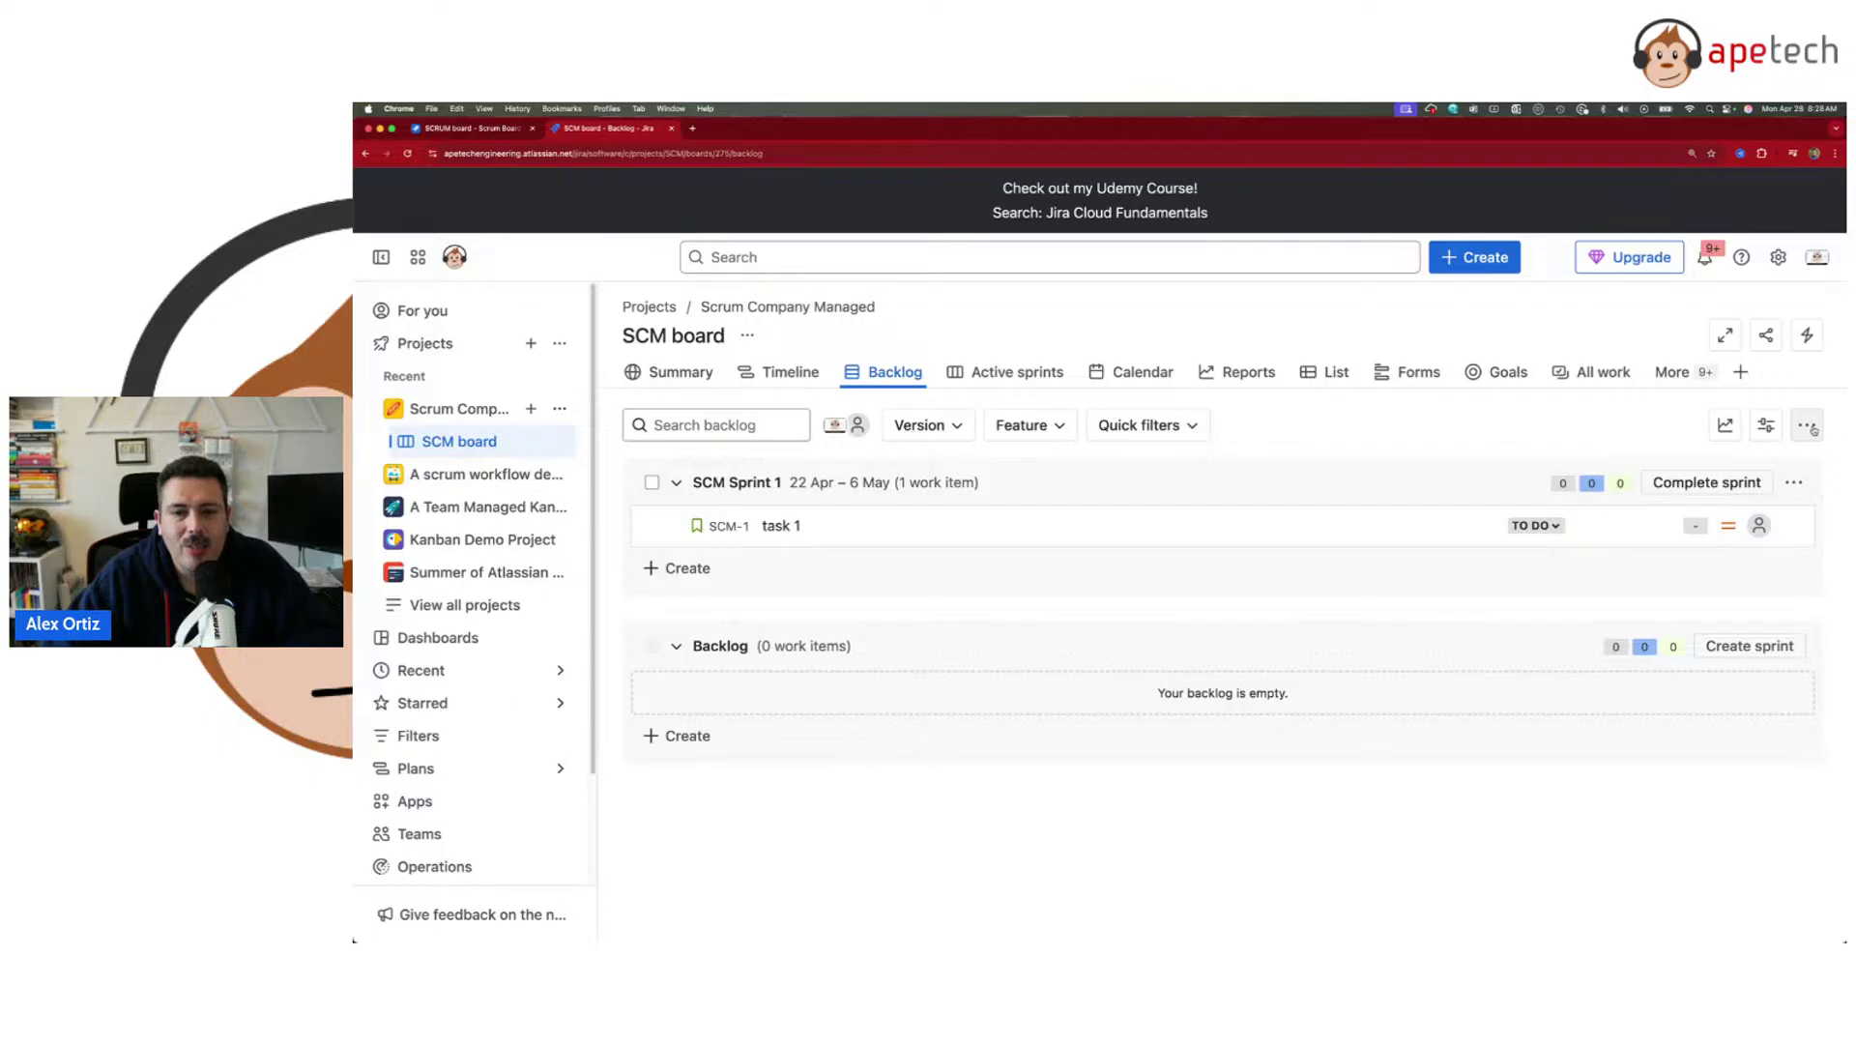
pyautogui.click(1810, 427)
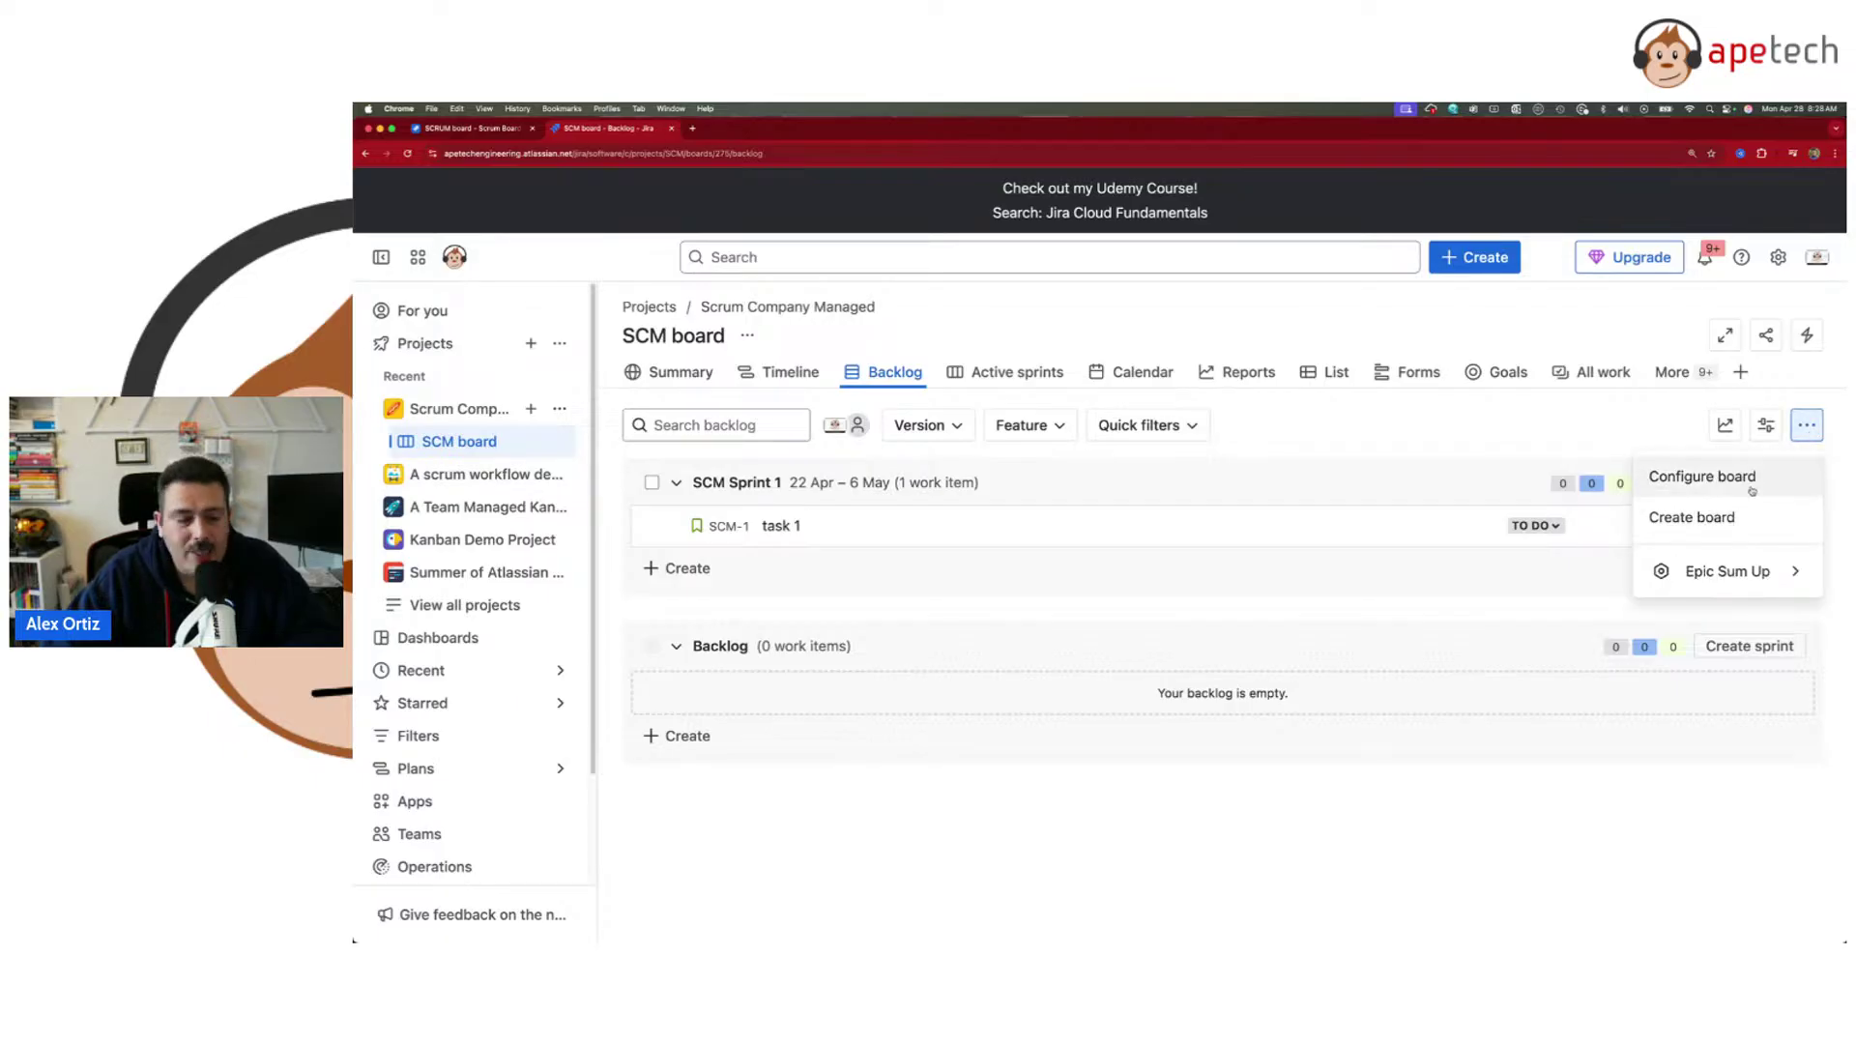
pyautogui.click(556, 443)
pyautogui.click(759, 505)
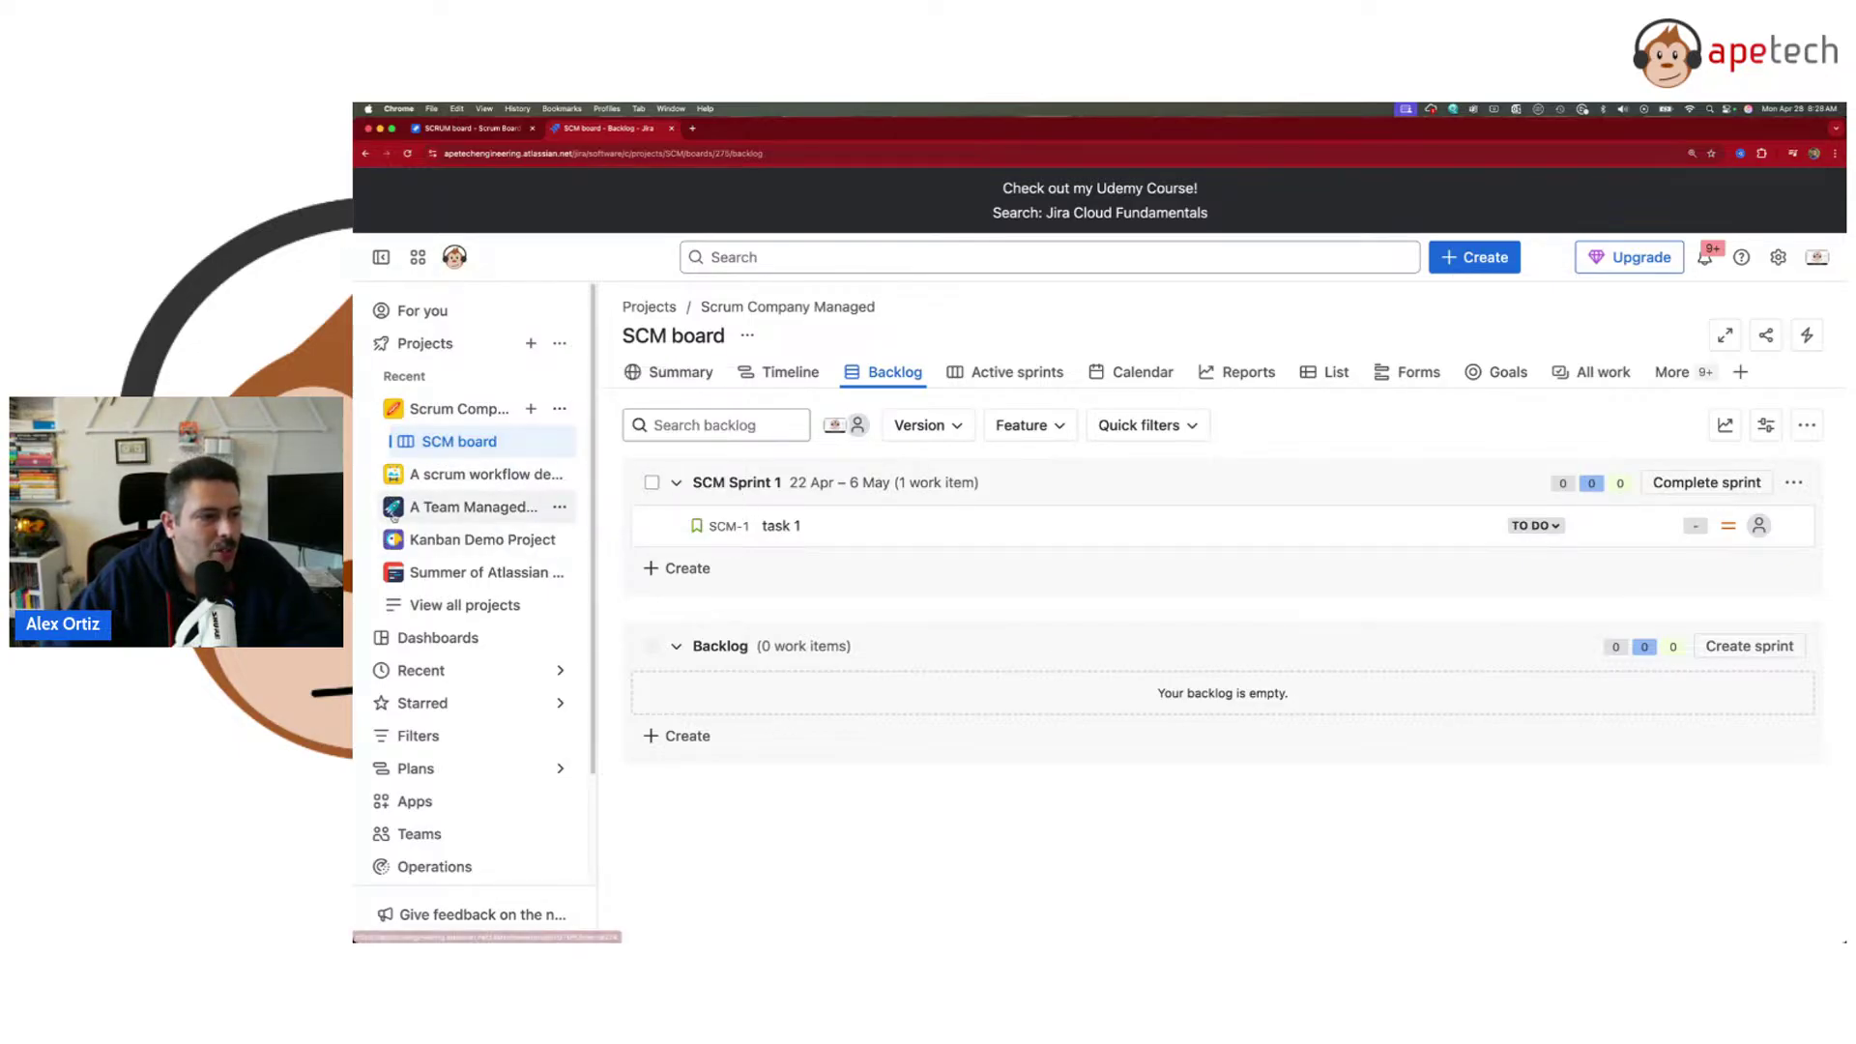
# - Compare the board actions on A Team Managed Kanban with those on the Kanban Demo Project's KDP board, including the project list's board options
pyautogui.click(394, 513)
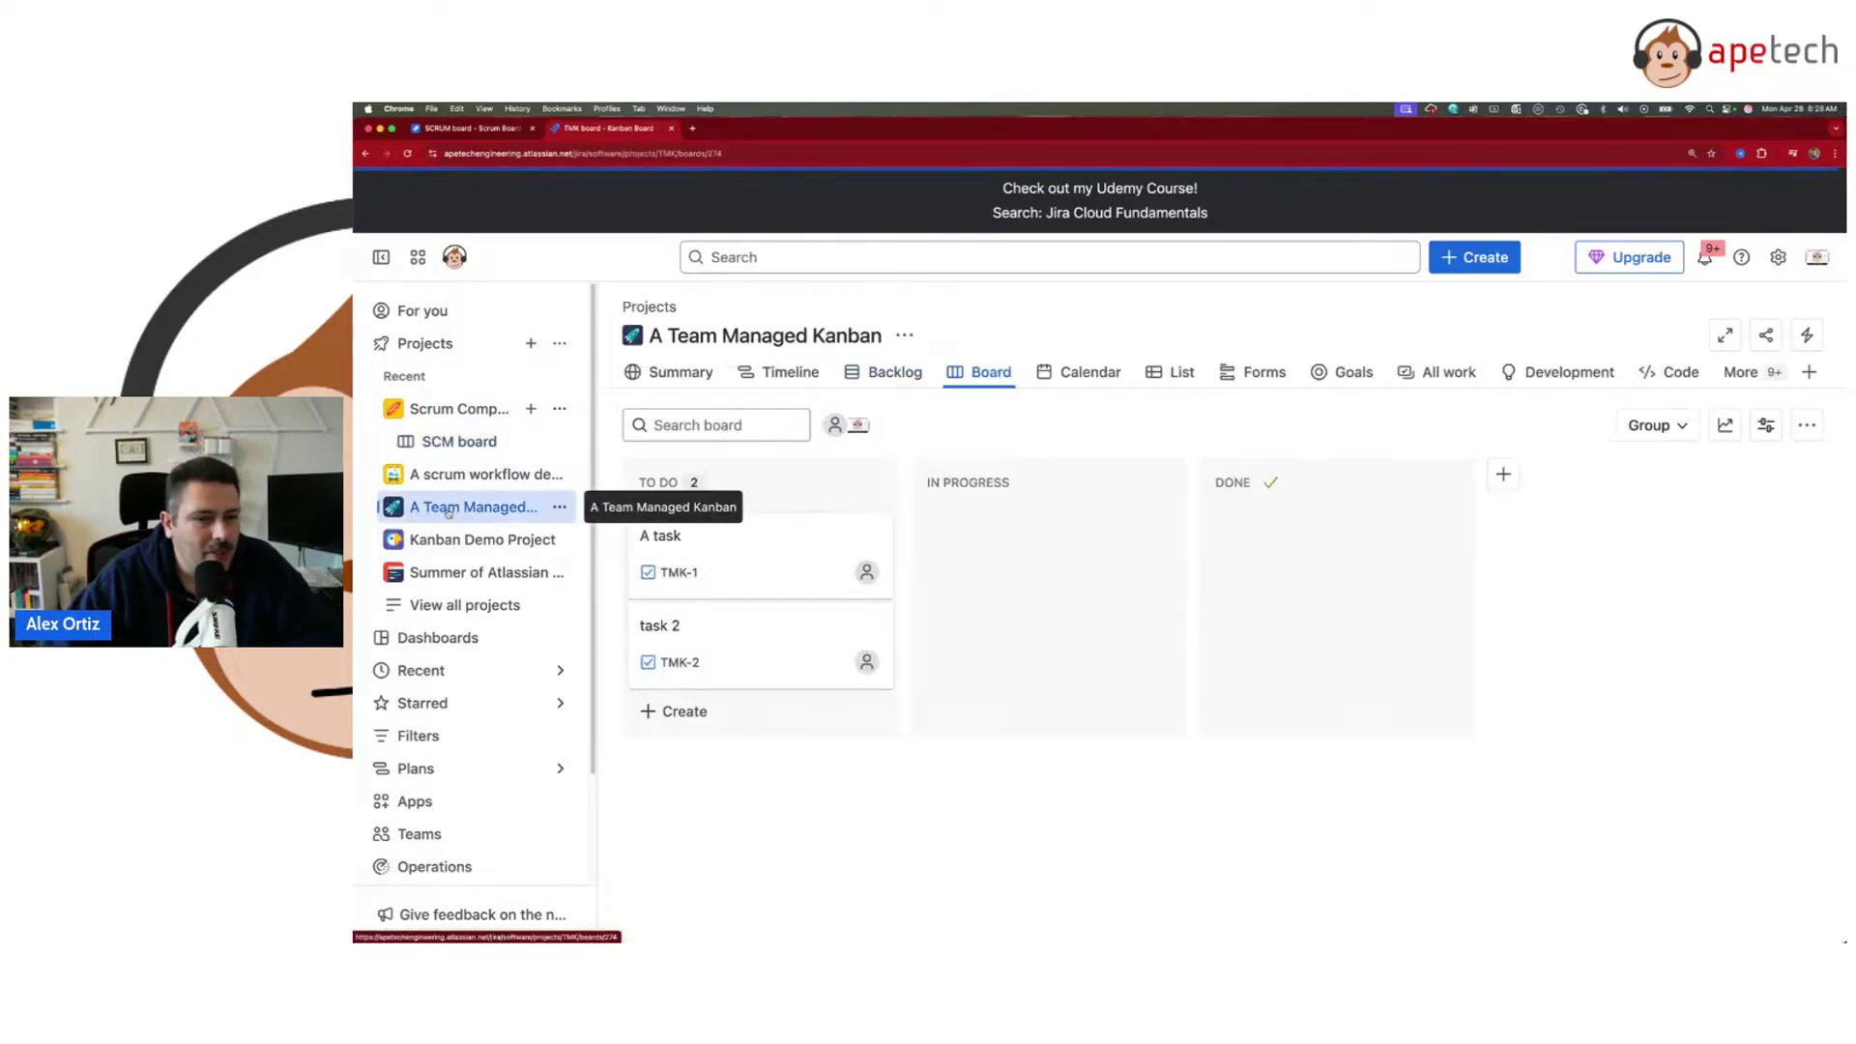
pyautogui.click(1807, 426)
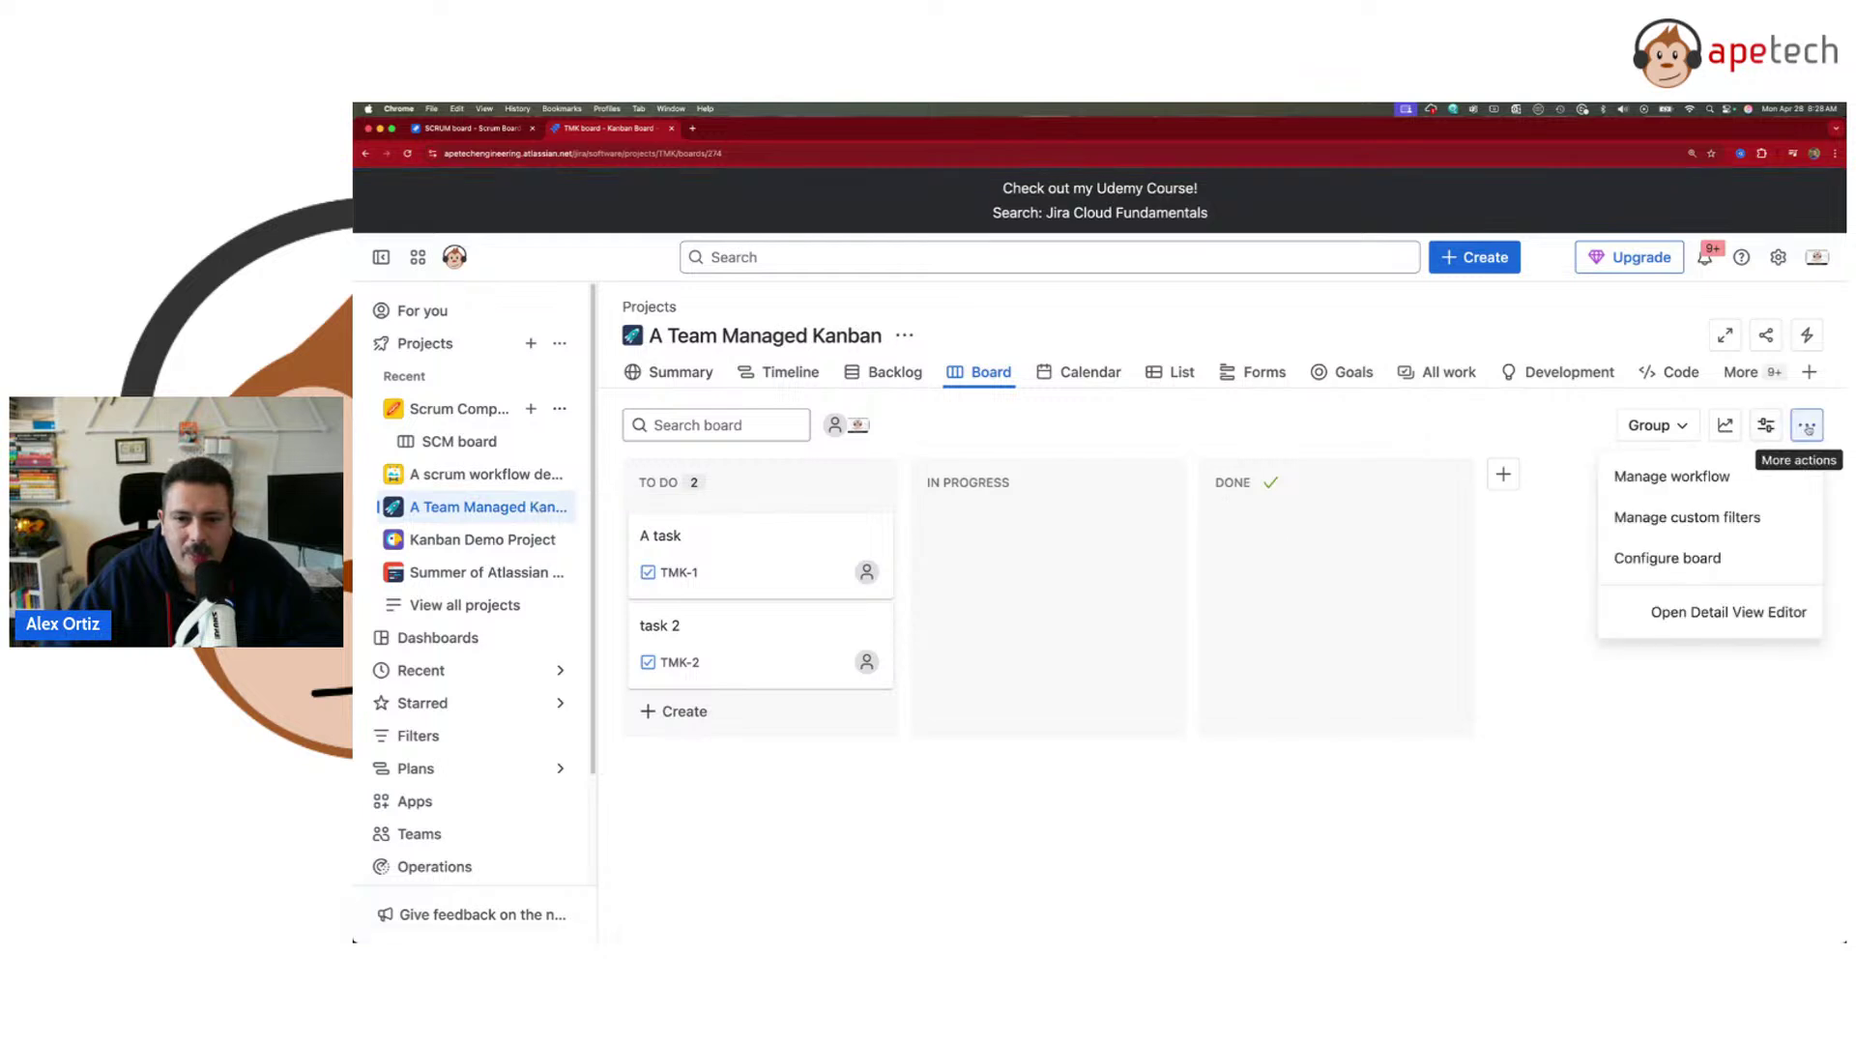
pyautogui.click(448, 538)
pyautogui.click(466, 571)
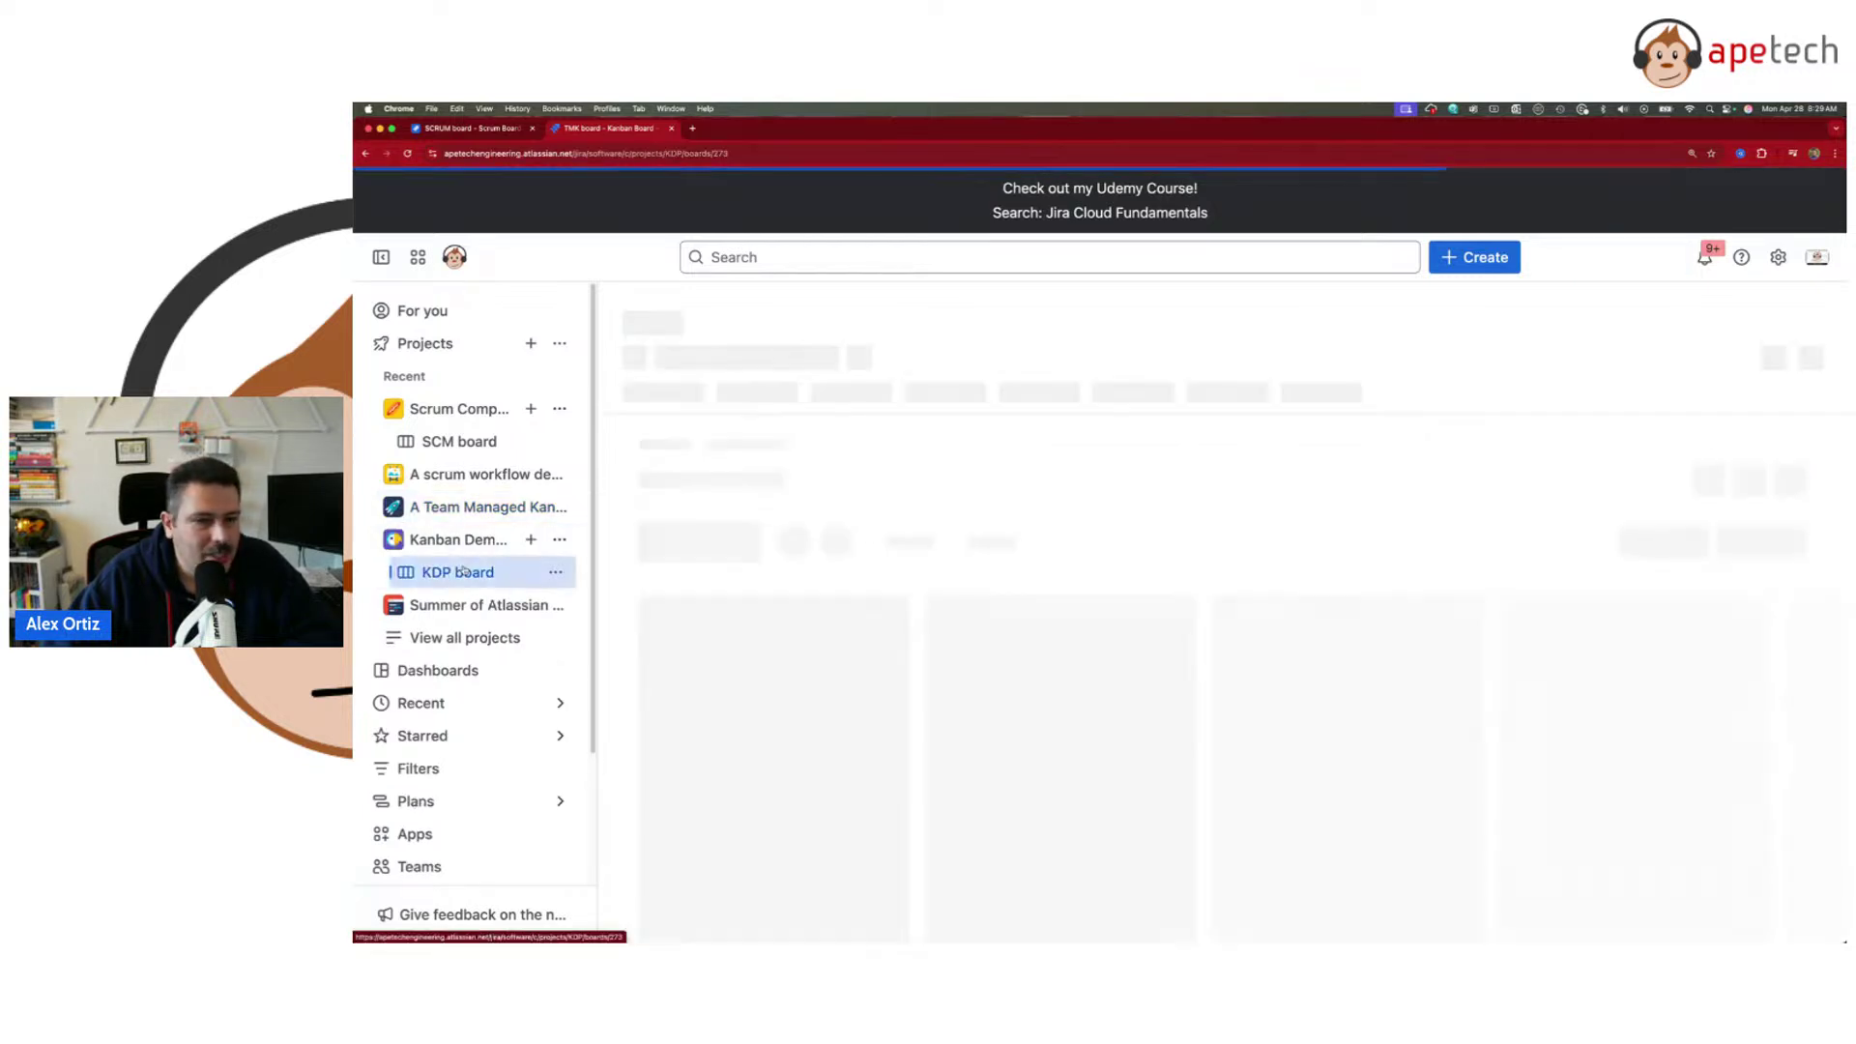
pyautogui.click(1809, 426)
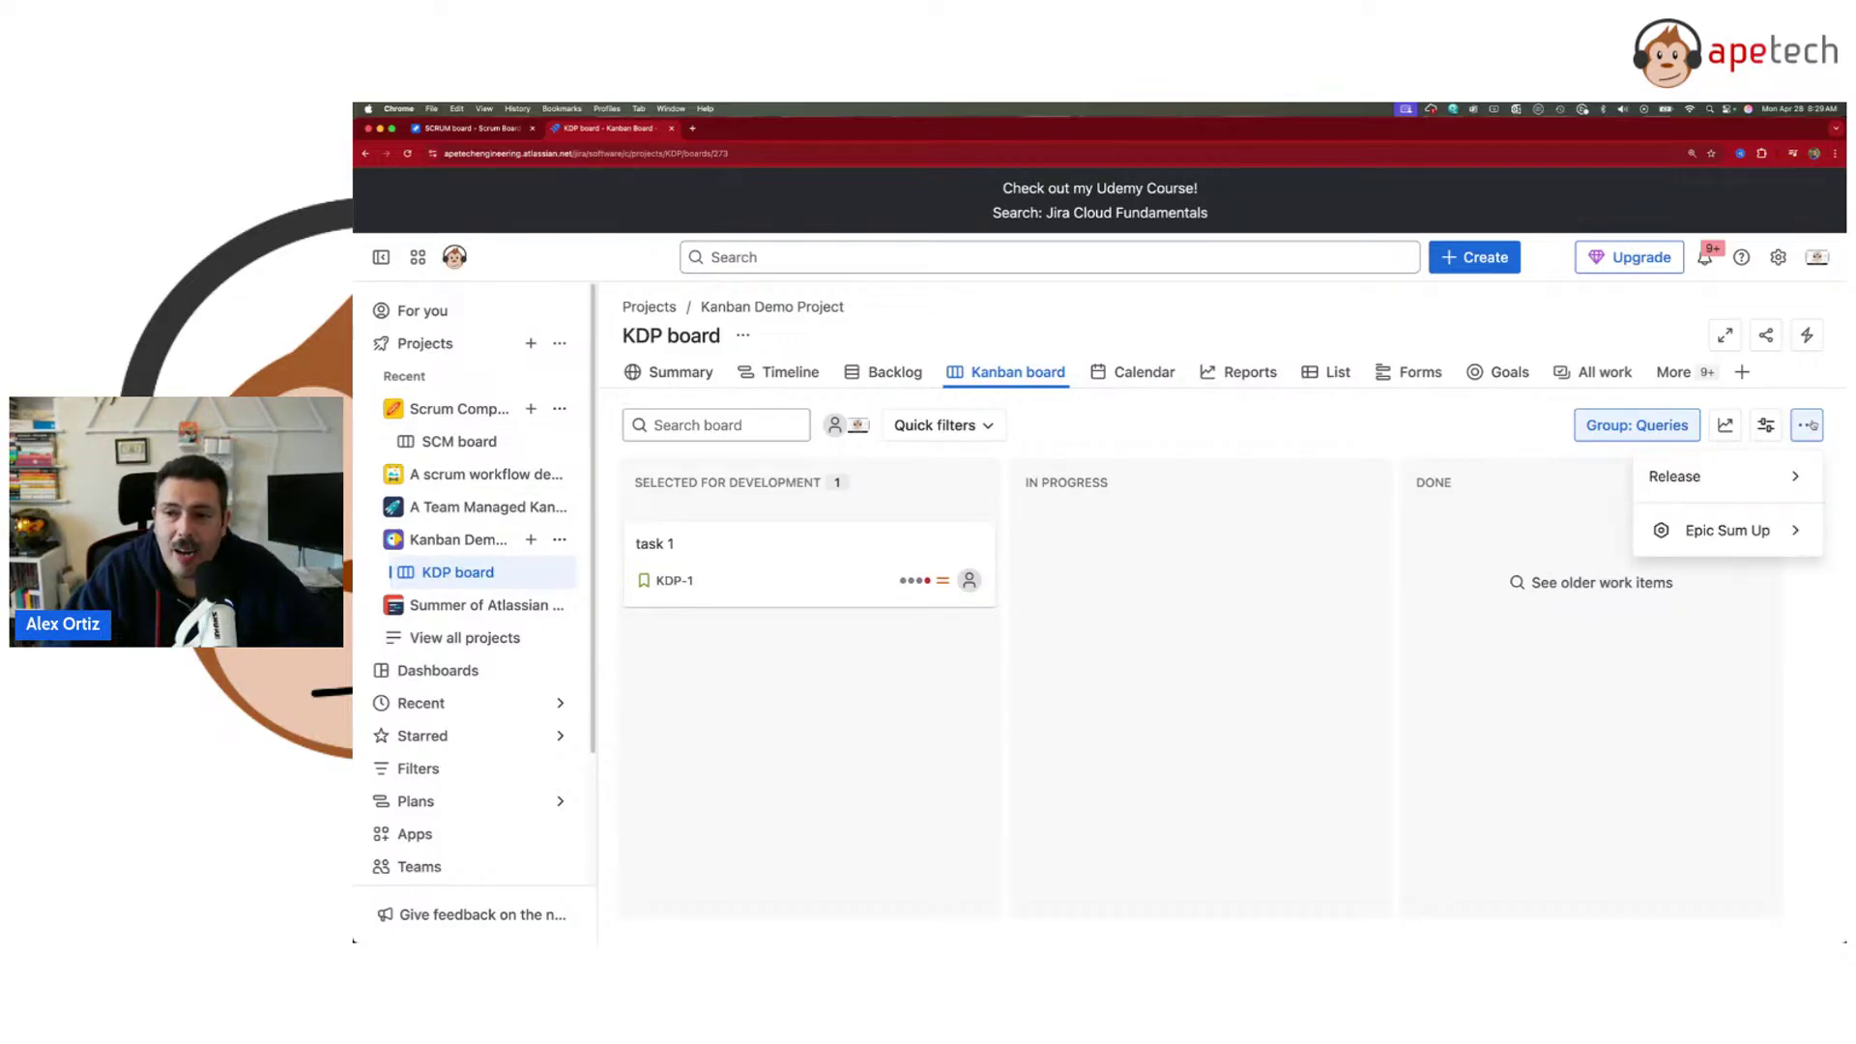
pyautogui.click(1811, 426)
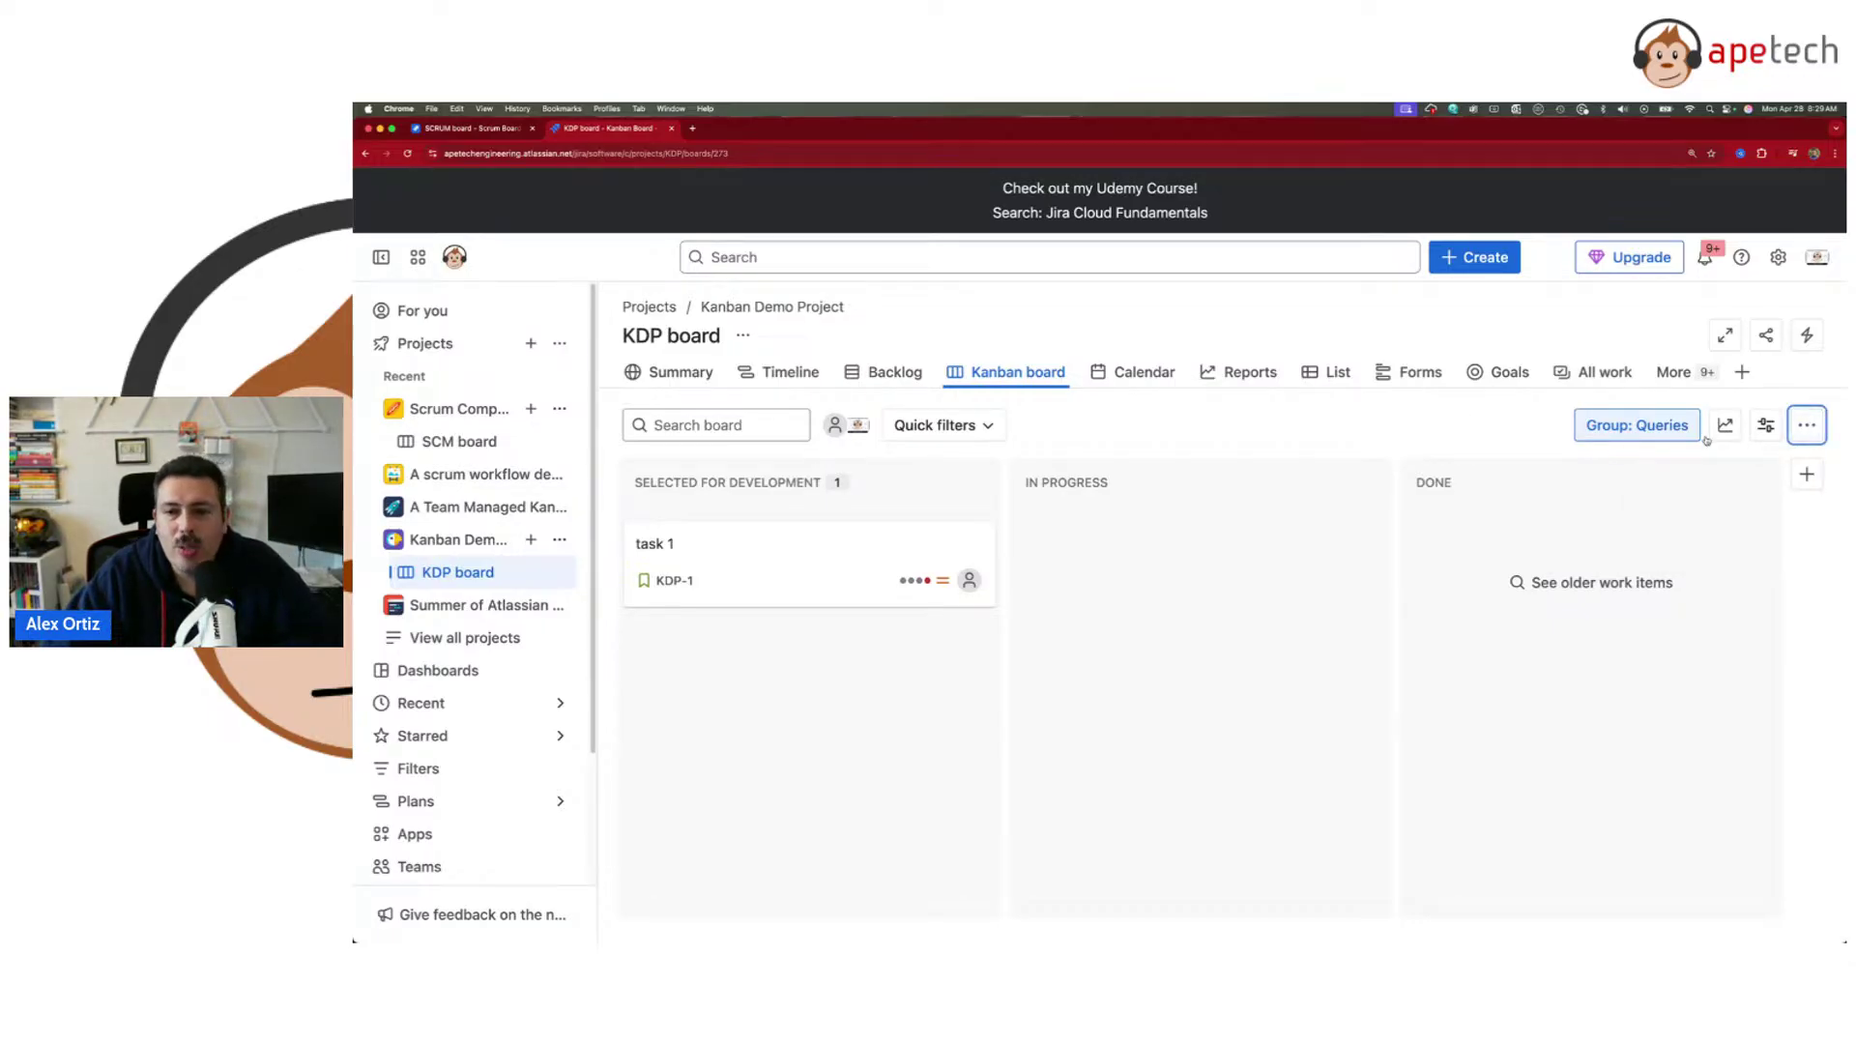
pyautogui.click(1806, 426)
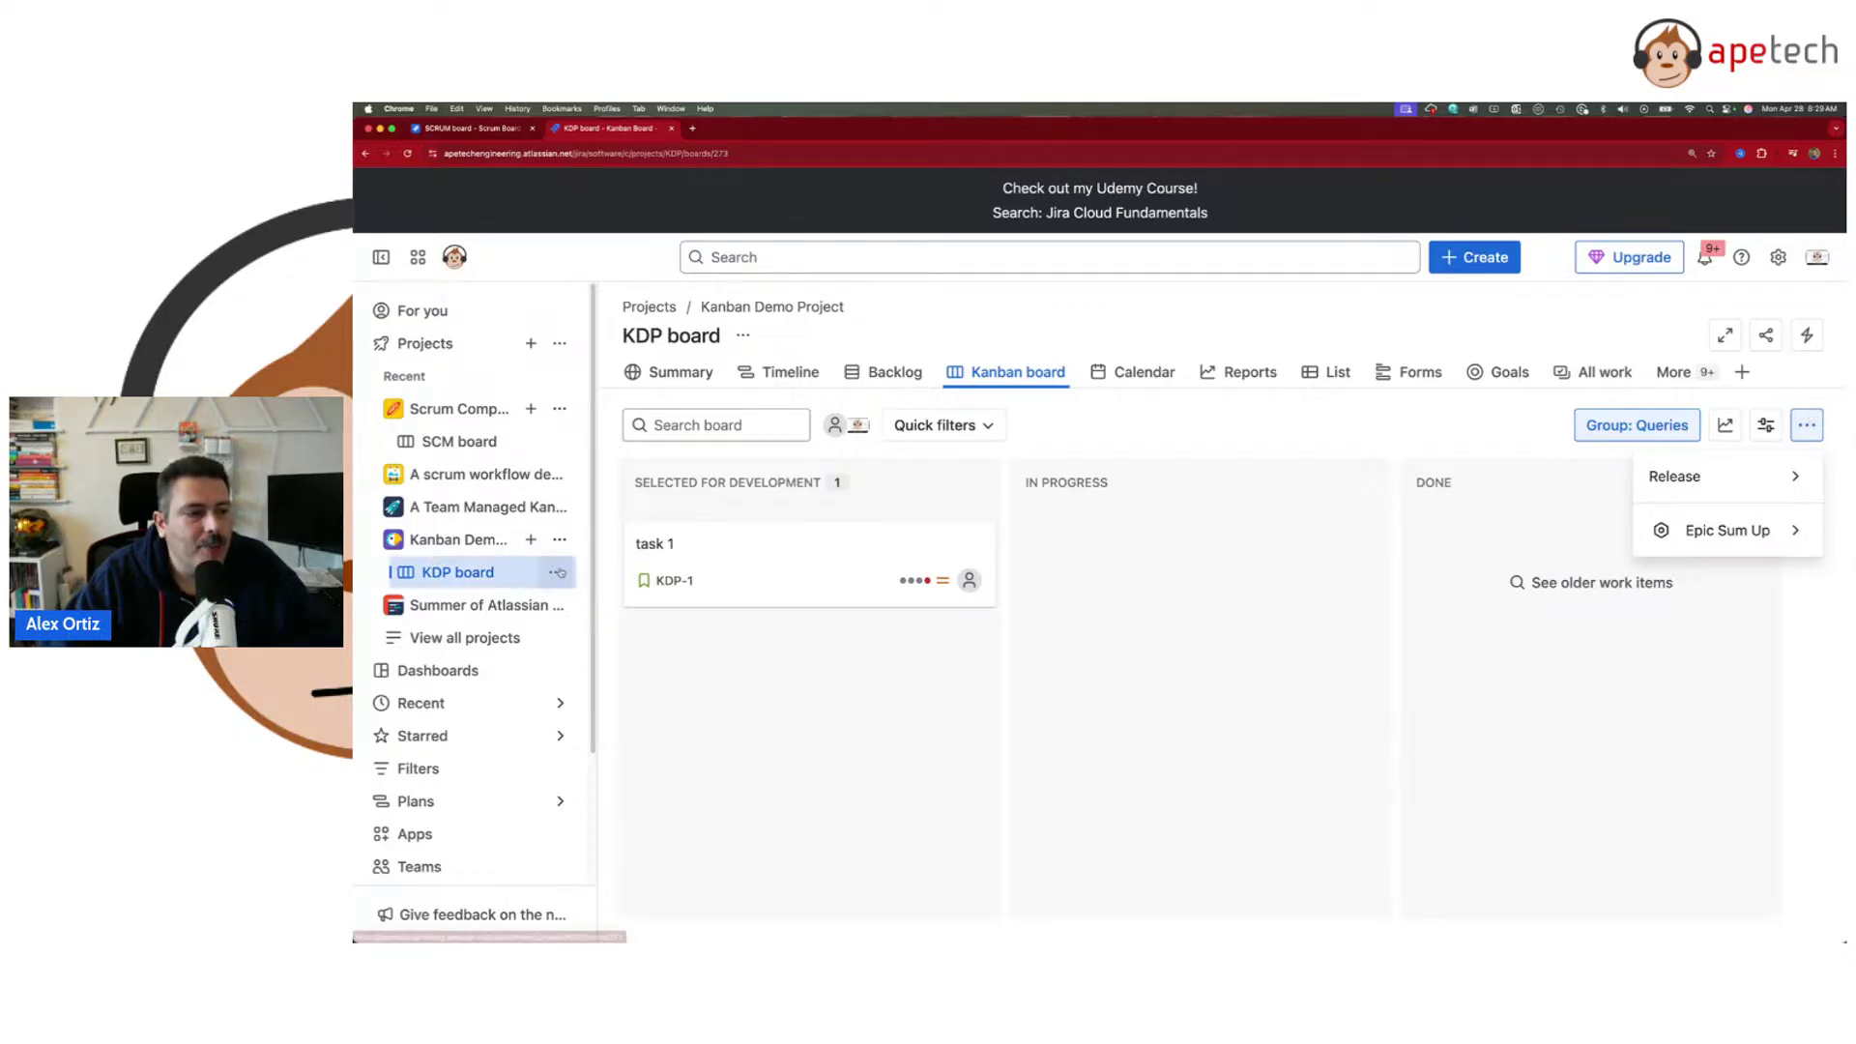
pyautogui.click(557, 572)
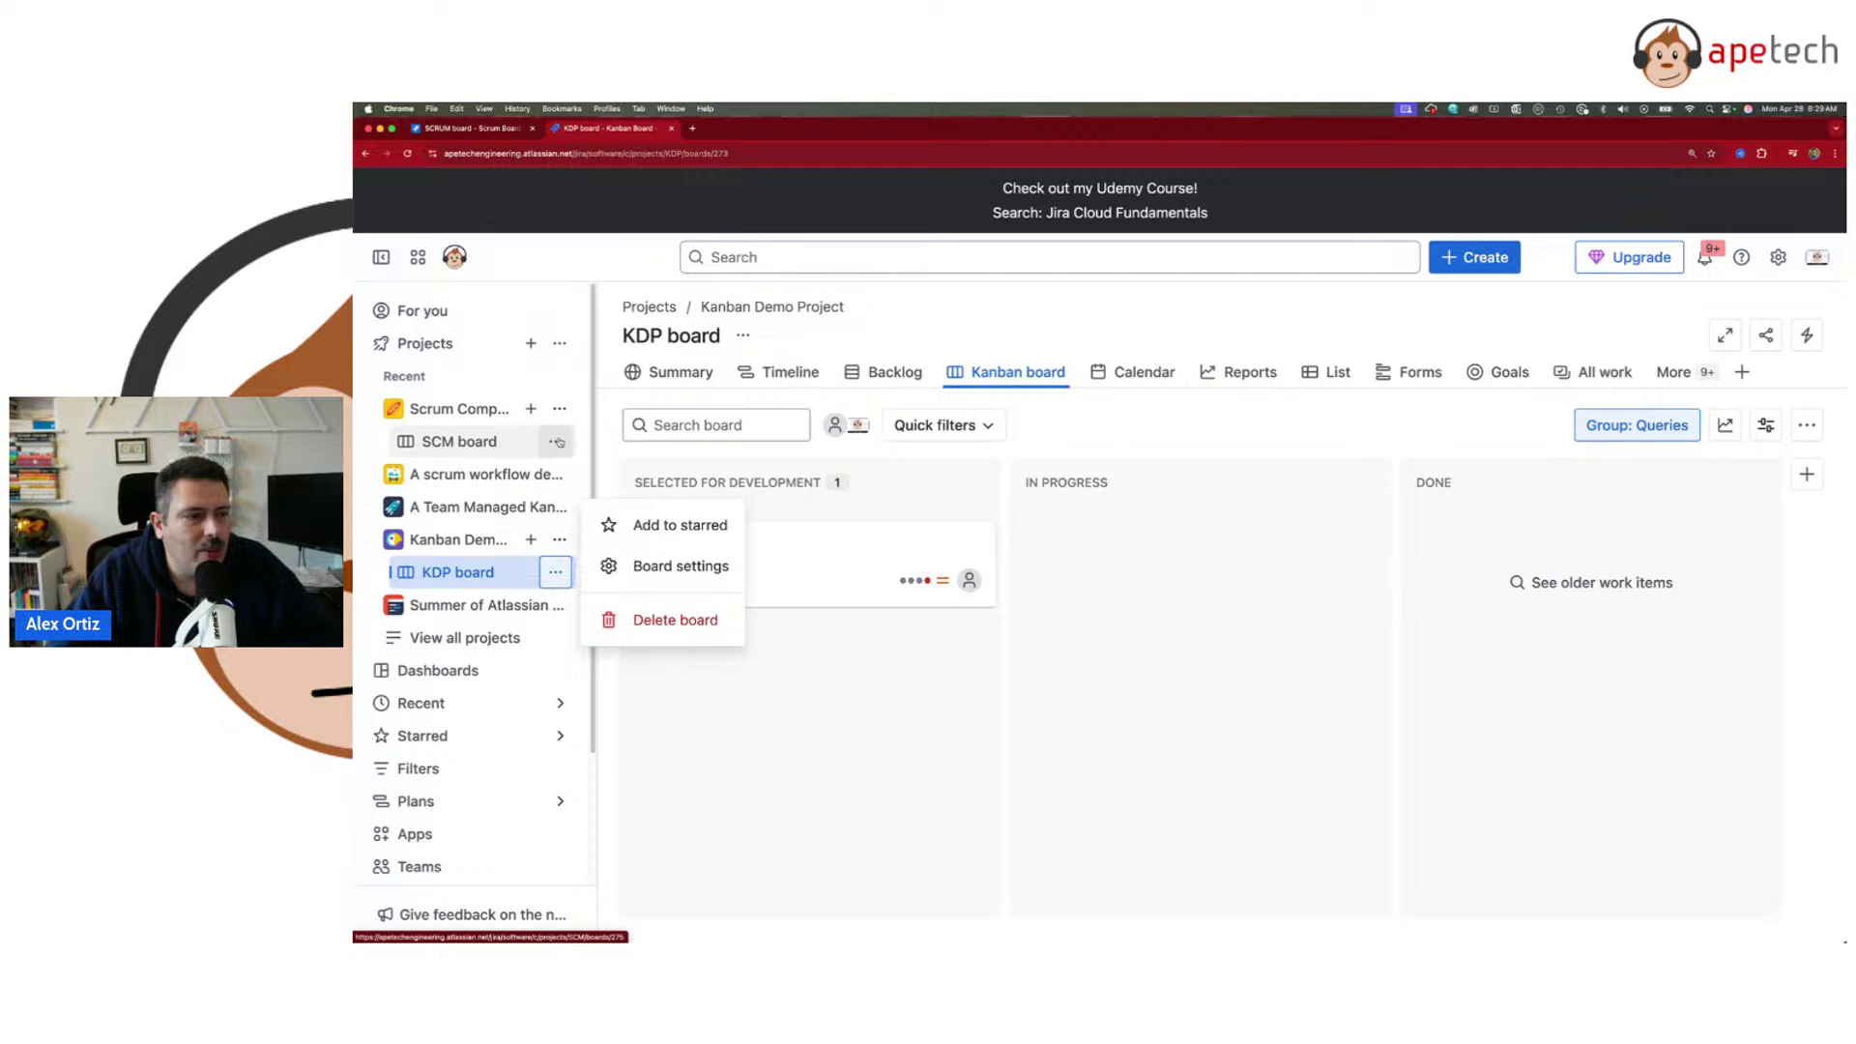
# - Open the SCM board's active sprints and check its additional actions for a board configuration option
pyautogui.click(503, 442)
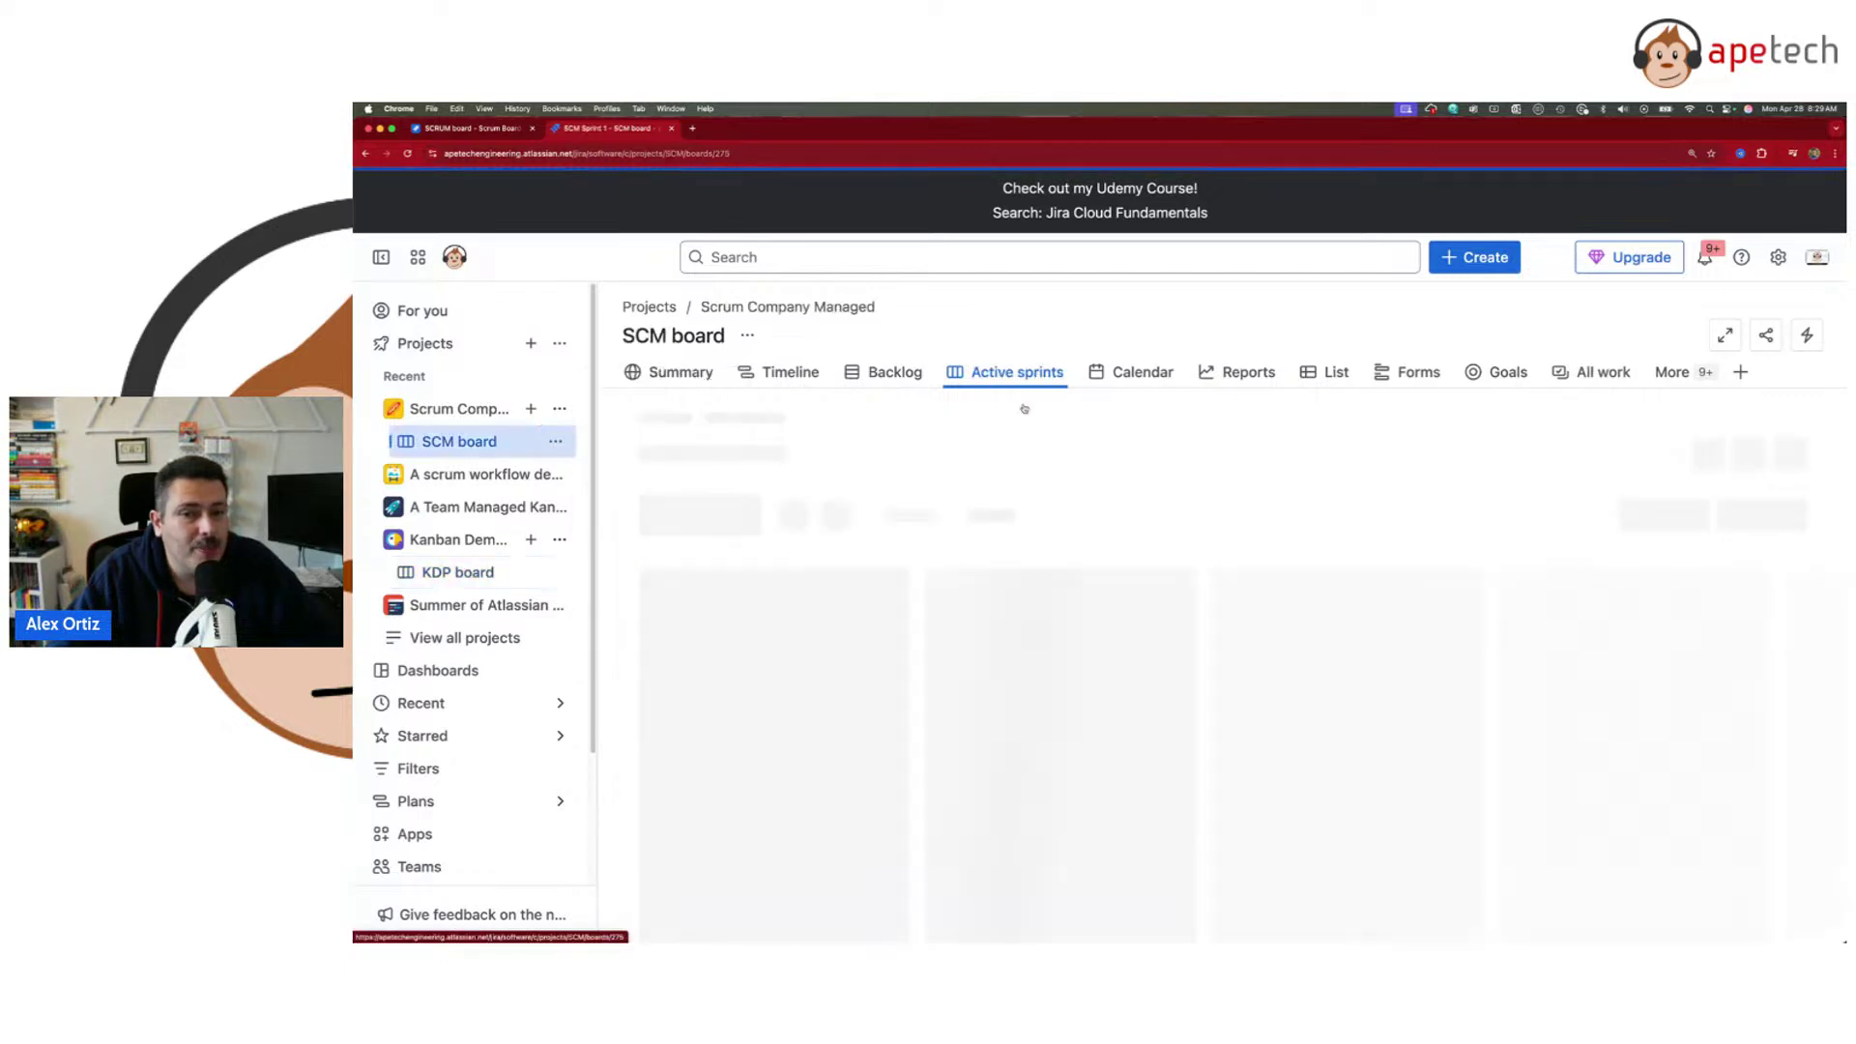
pyautogui.click(1800, 427)
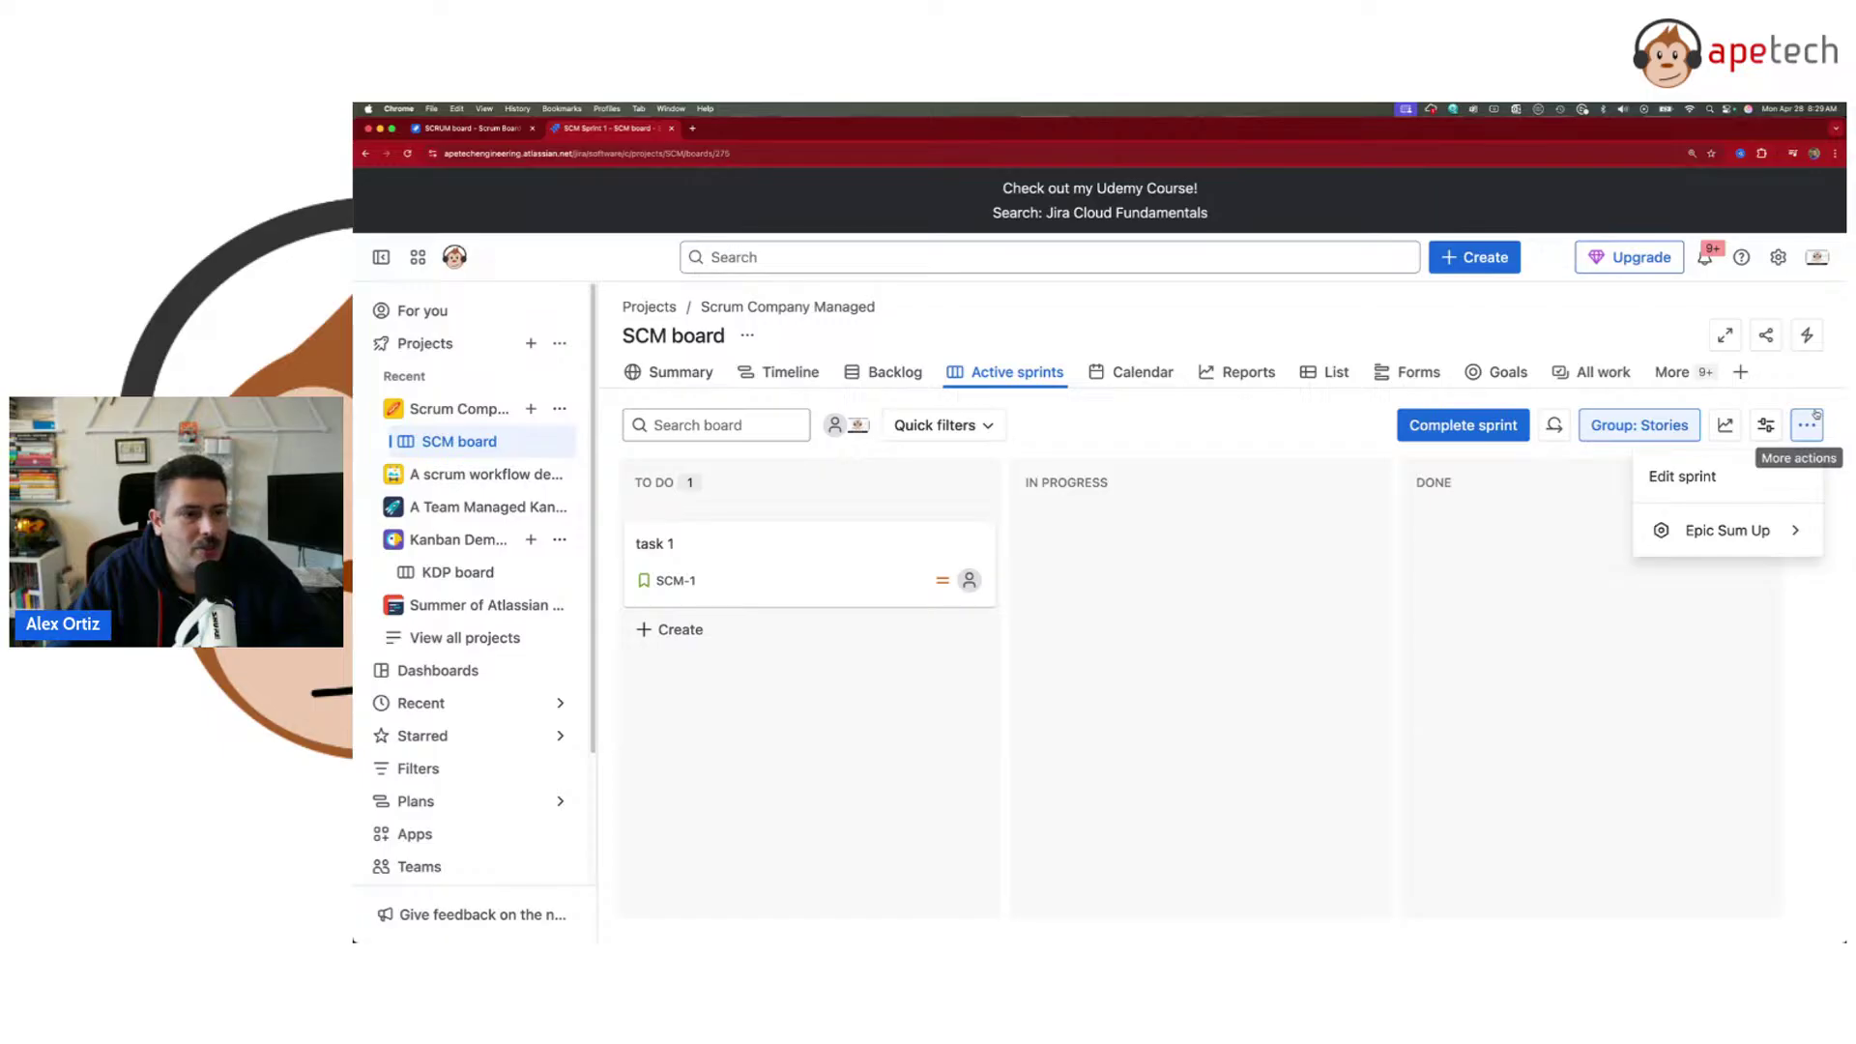
pyautogui.click(1808, 428)
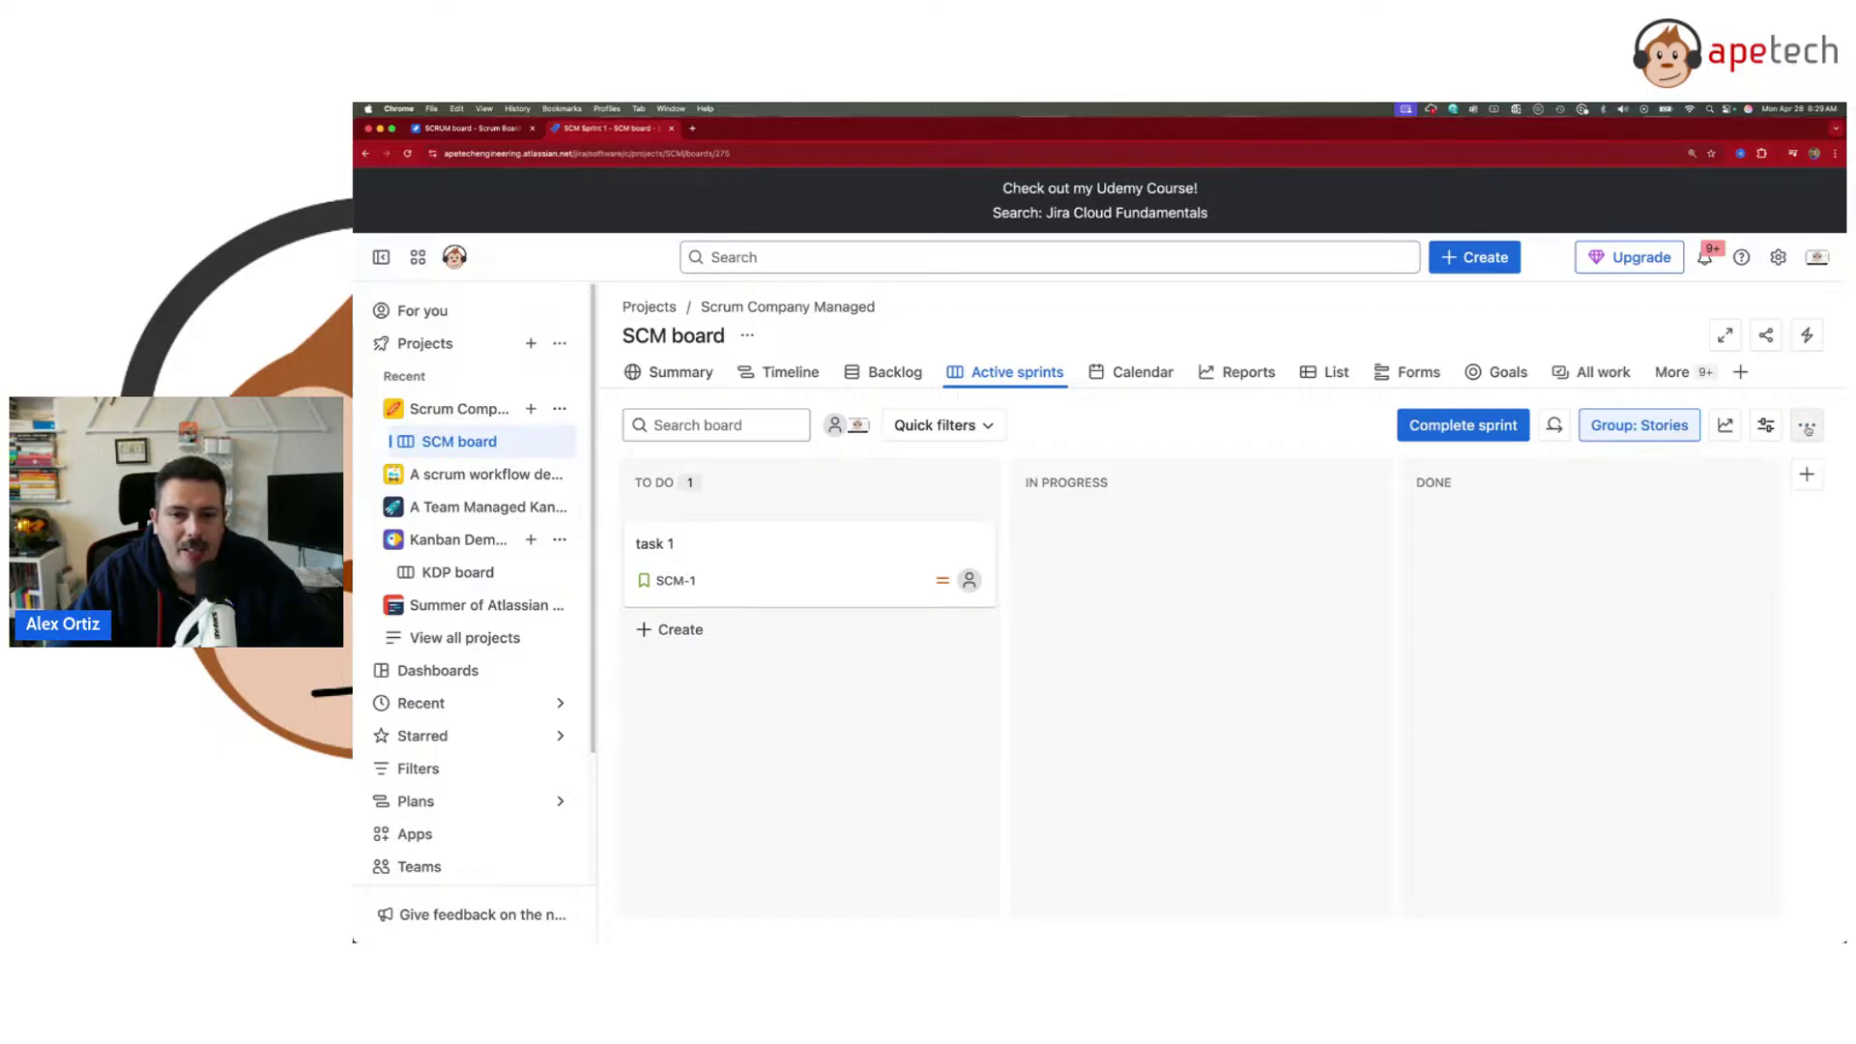
pyautogui.click(1809, 430)
pyautogui.click(1766, 427)
pyautogui.click(1766, 427)
pyautogui.click(1805, 427)
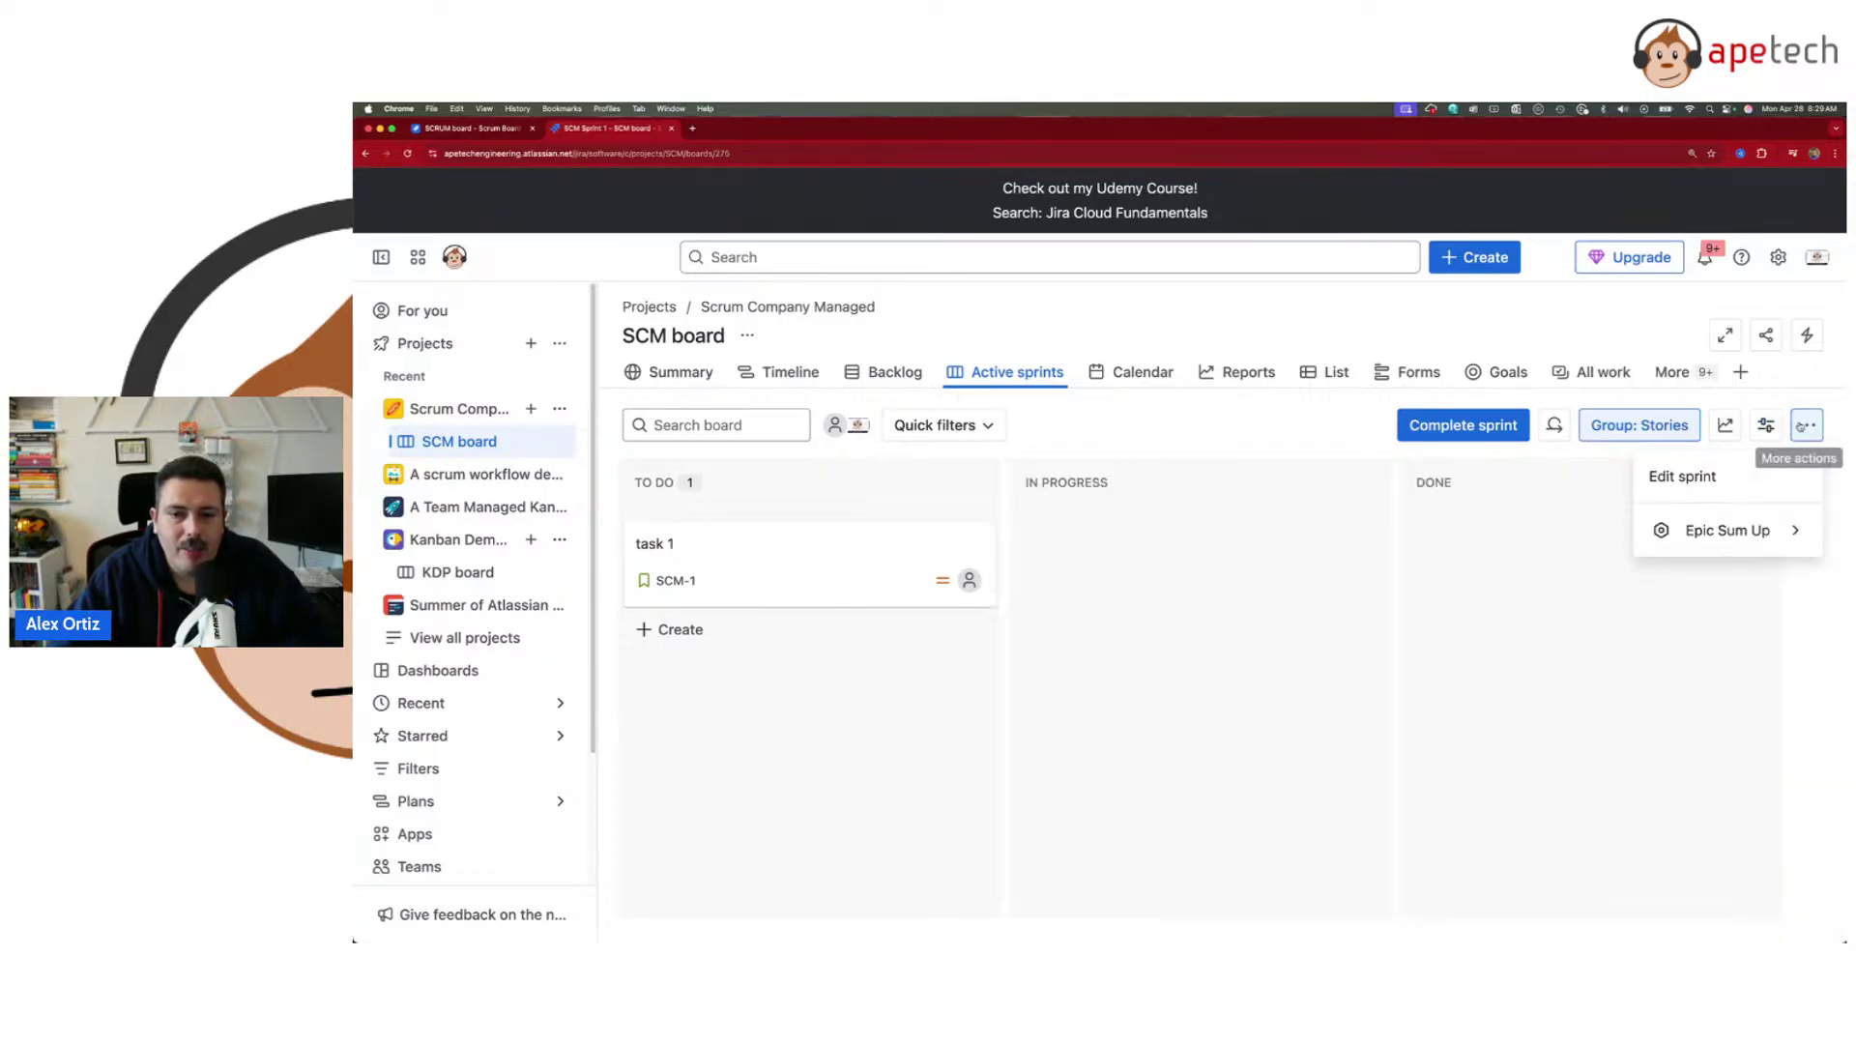
pyautogui.click(1806, 427)
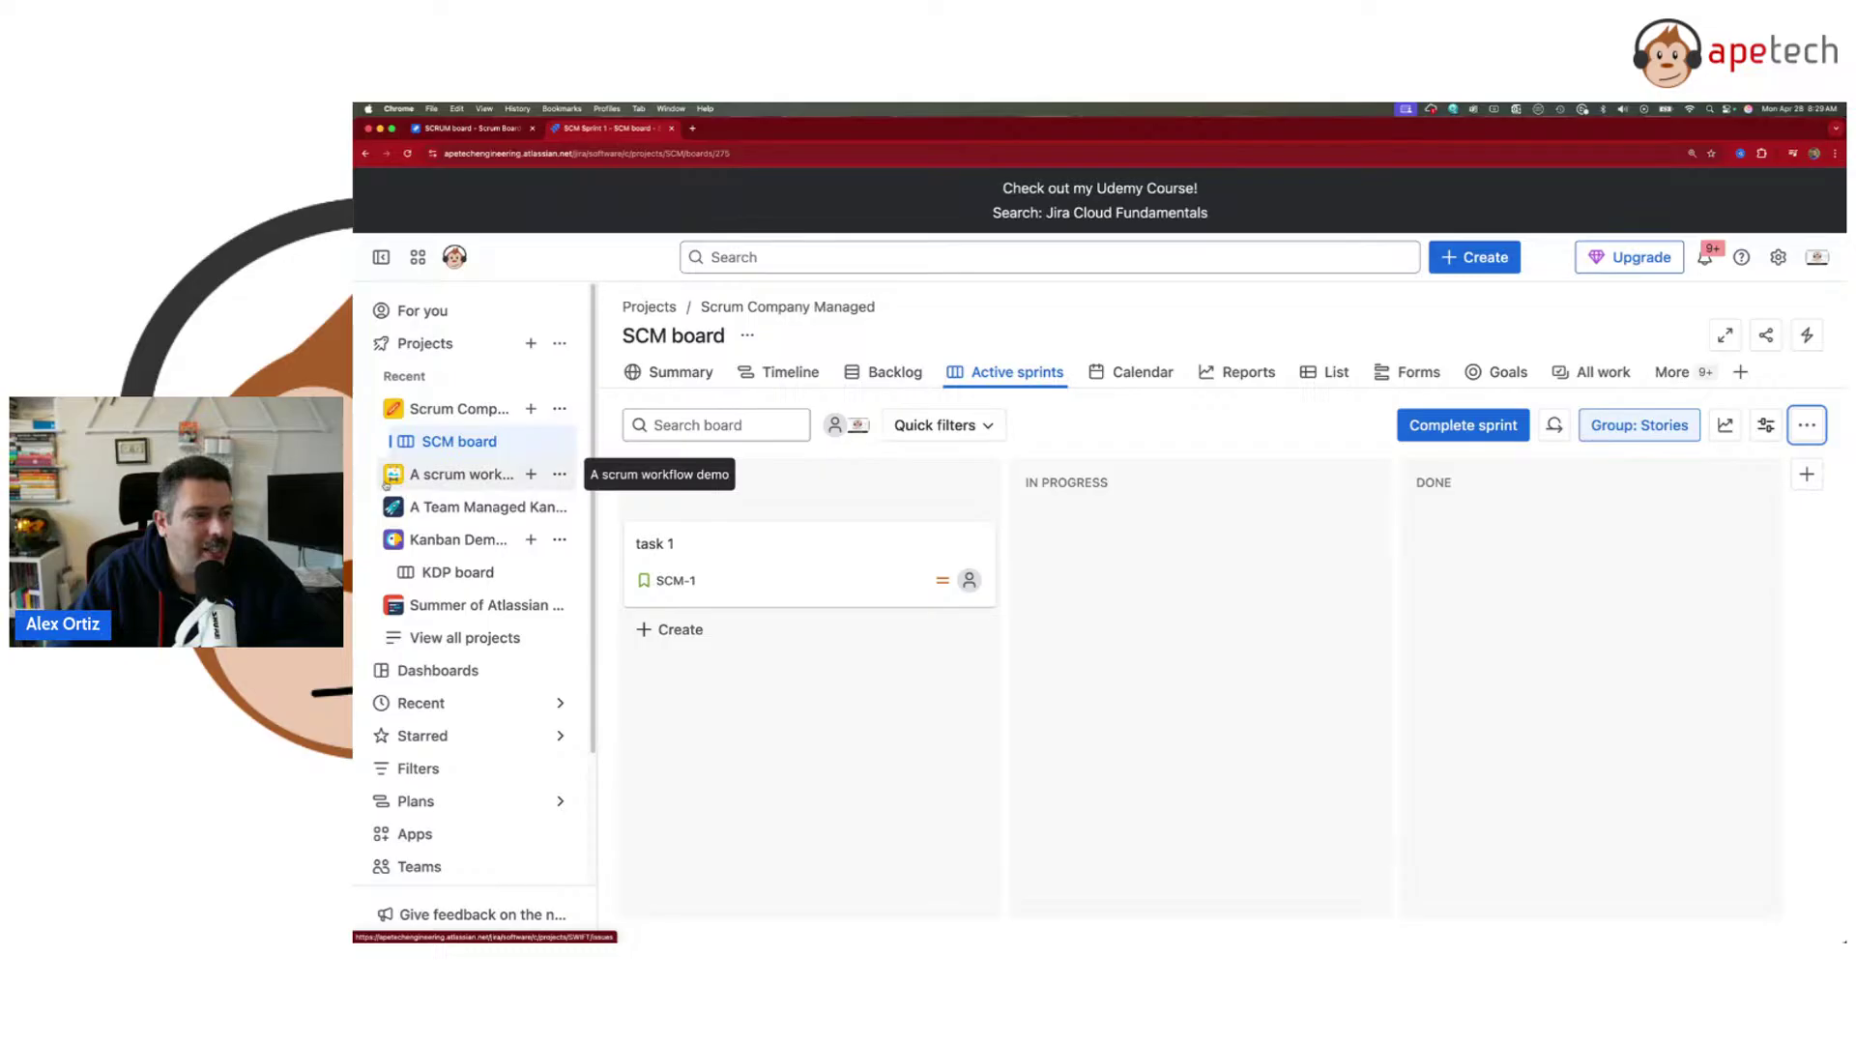
# - Open the A scrum workflow demo project and dismiss the work insights introduction
pyautogui.click(460, 478)
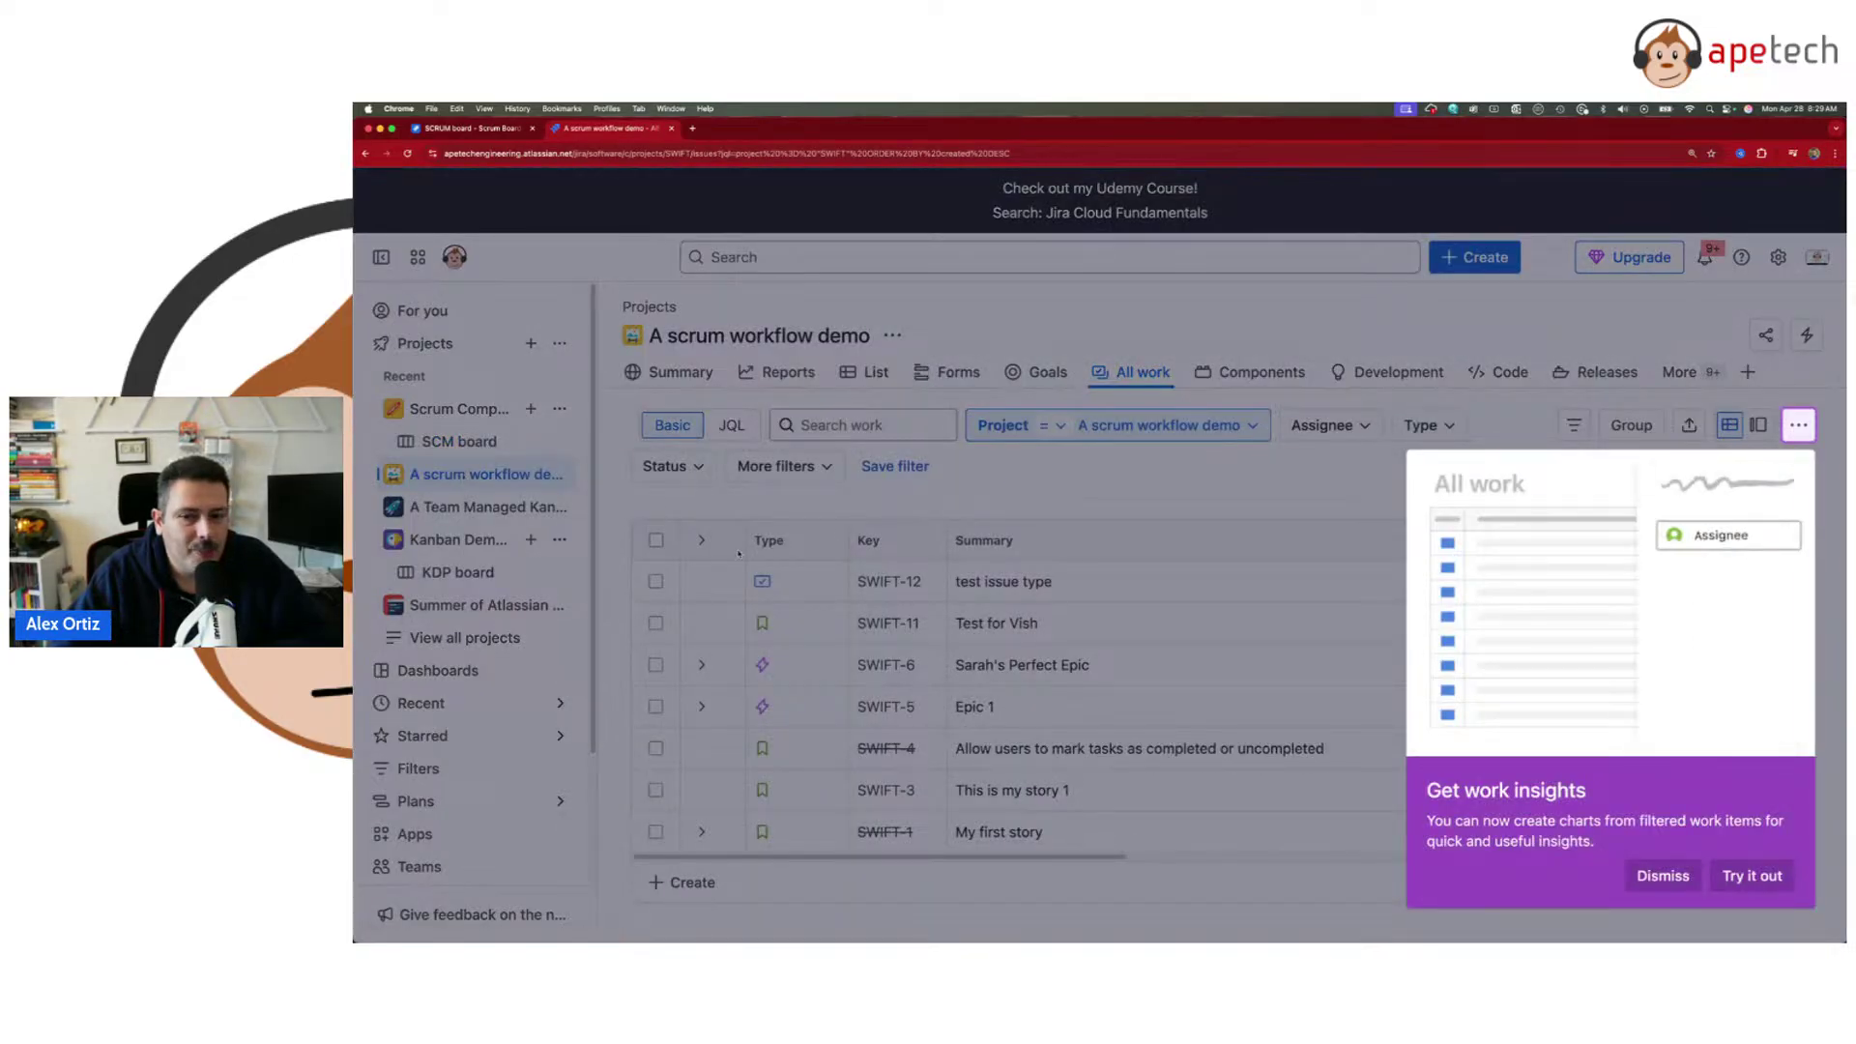
pyautogui.click(1663, 875)
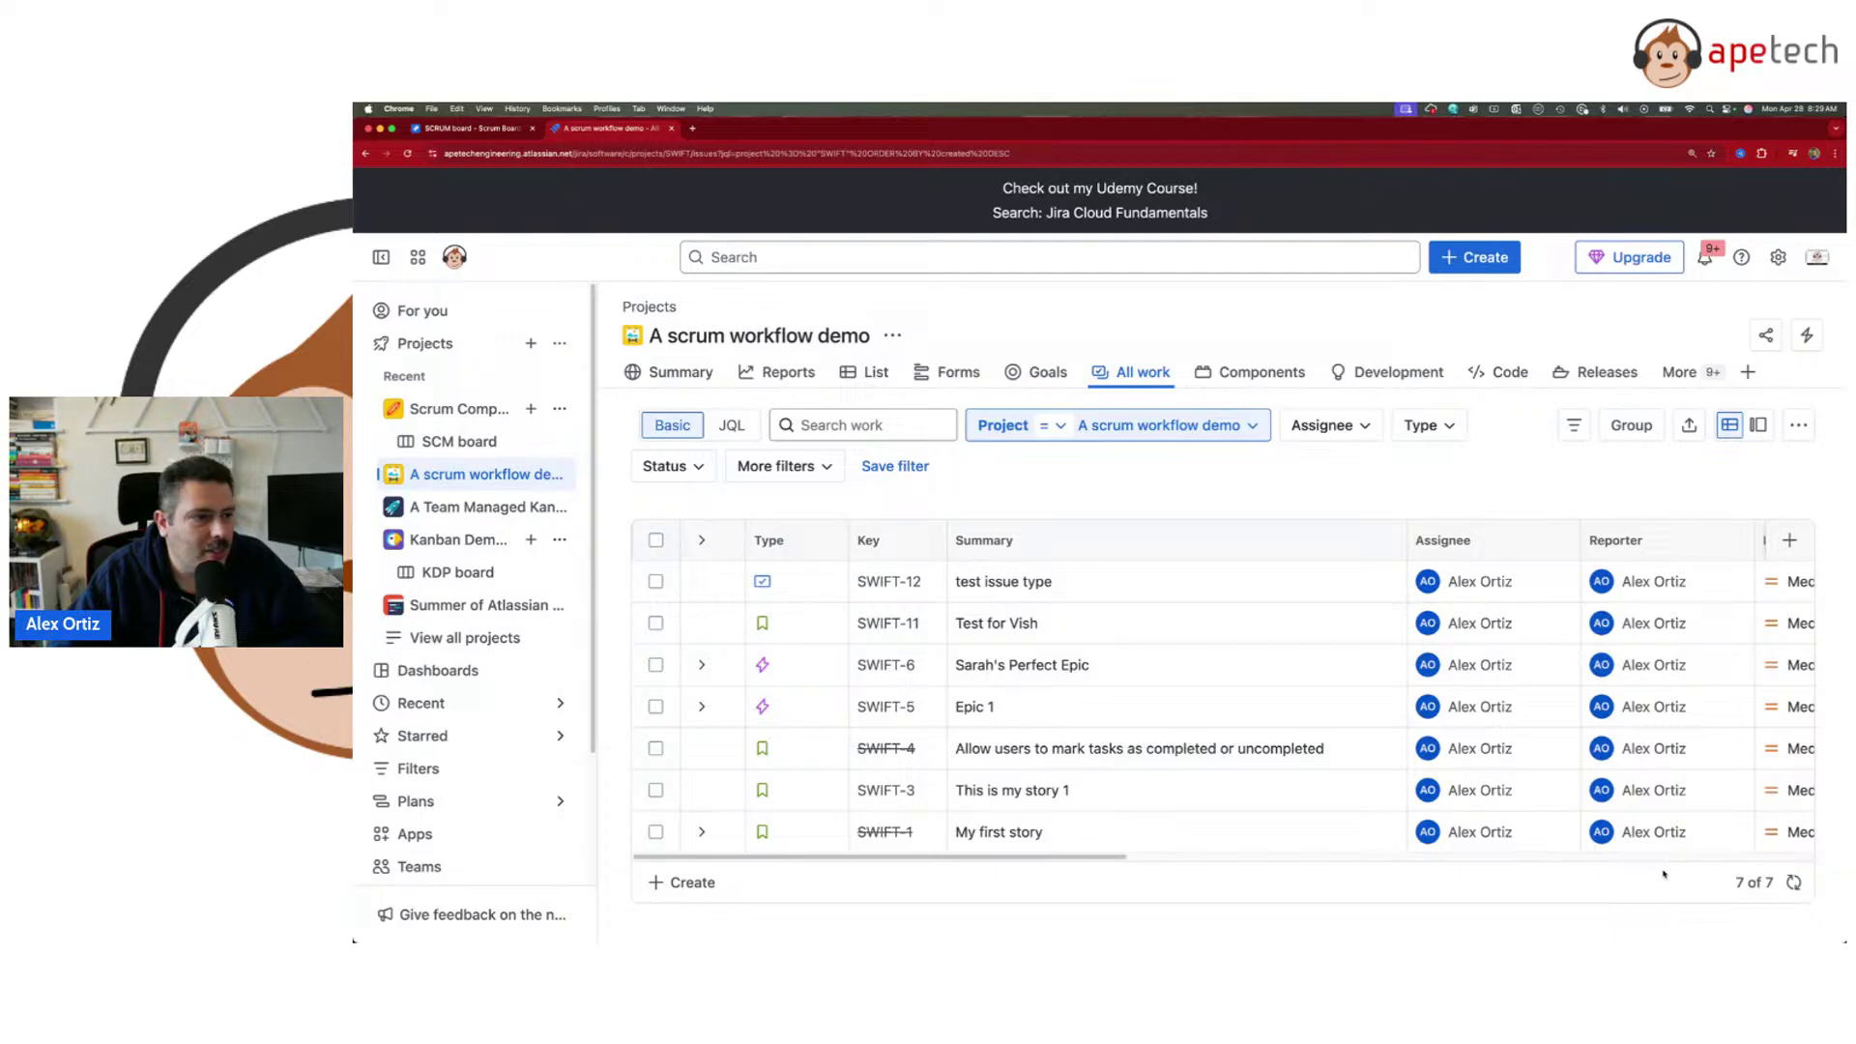
# - Open the A Team Managed Kanban board and check its additional actions and the project's own actions for board configuration
pyautogui.click(541, 506)
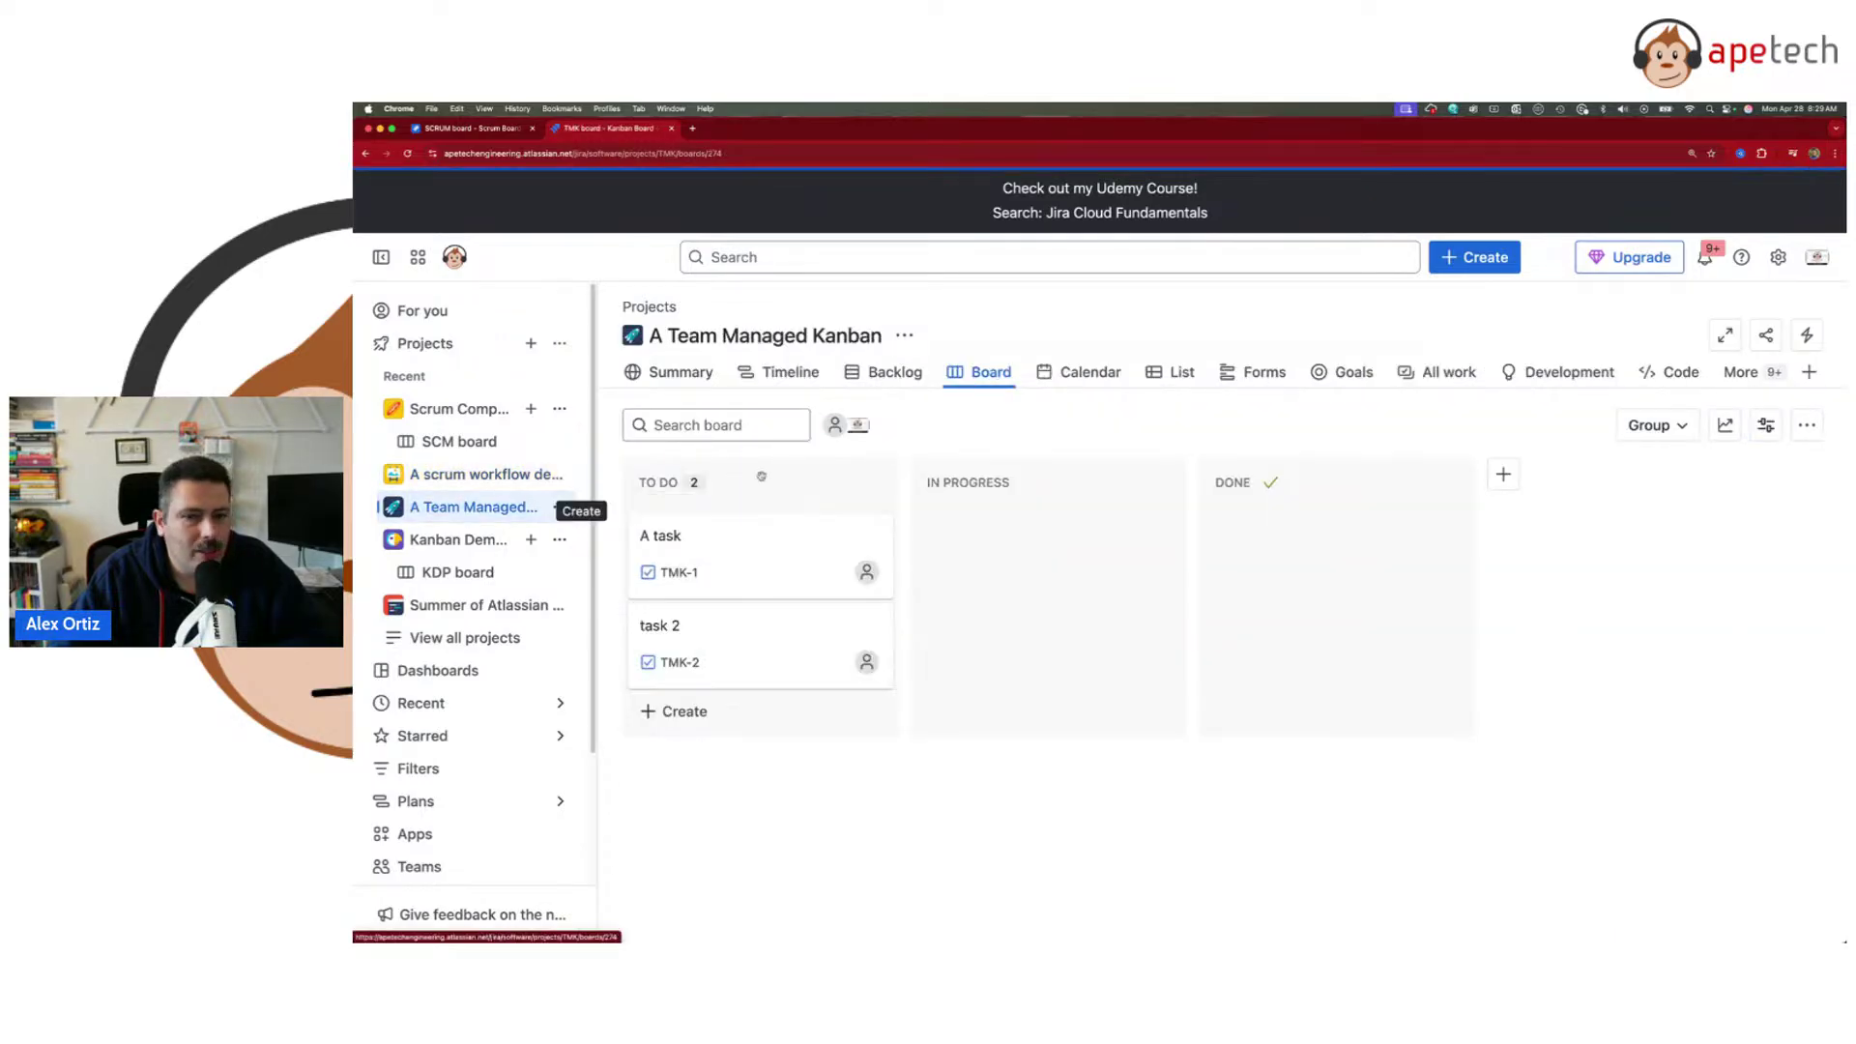
pyautogui.click(1806, 425)
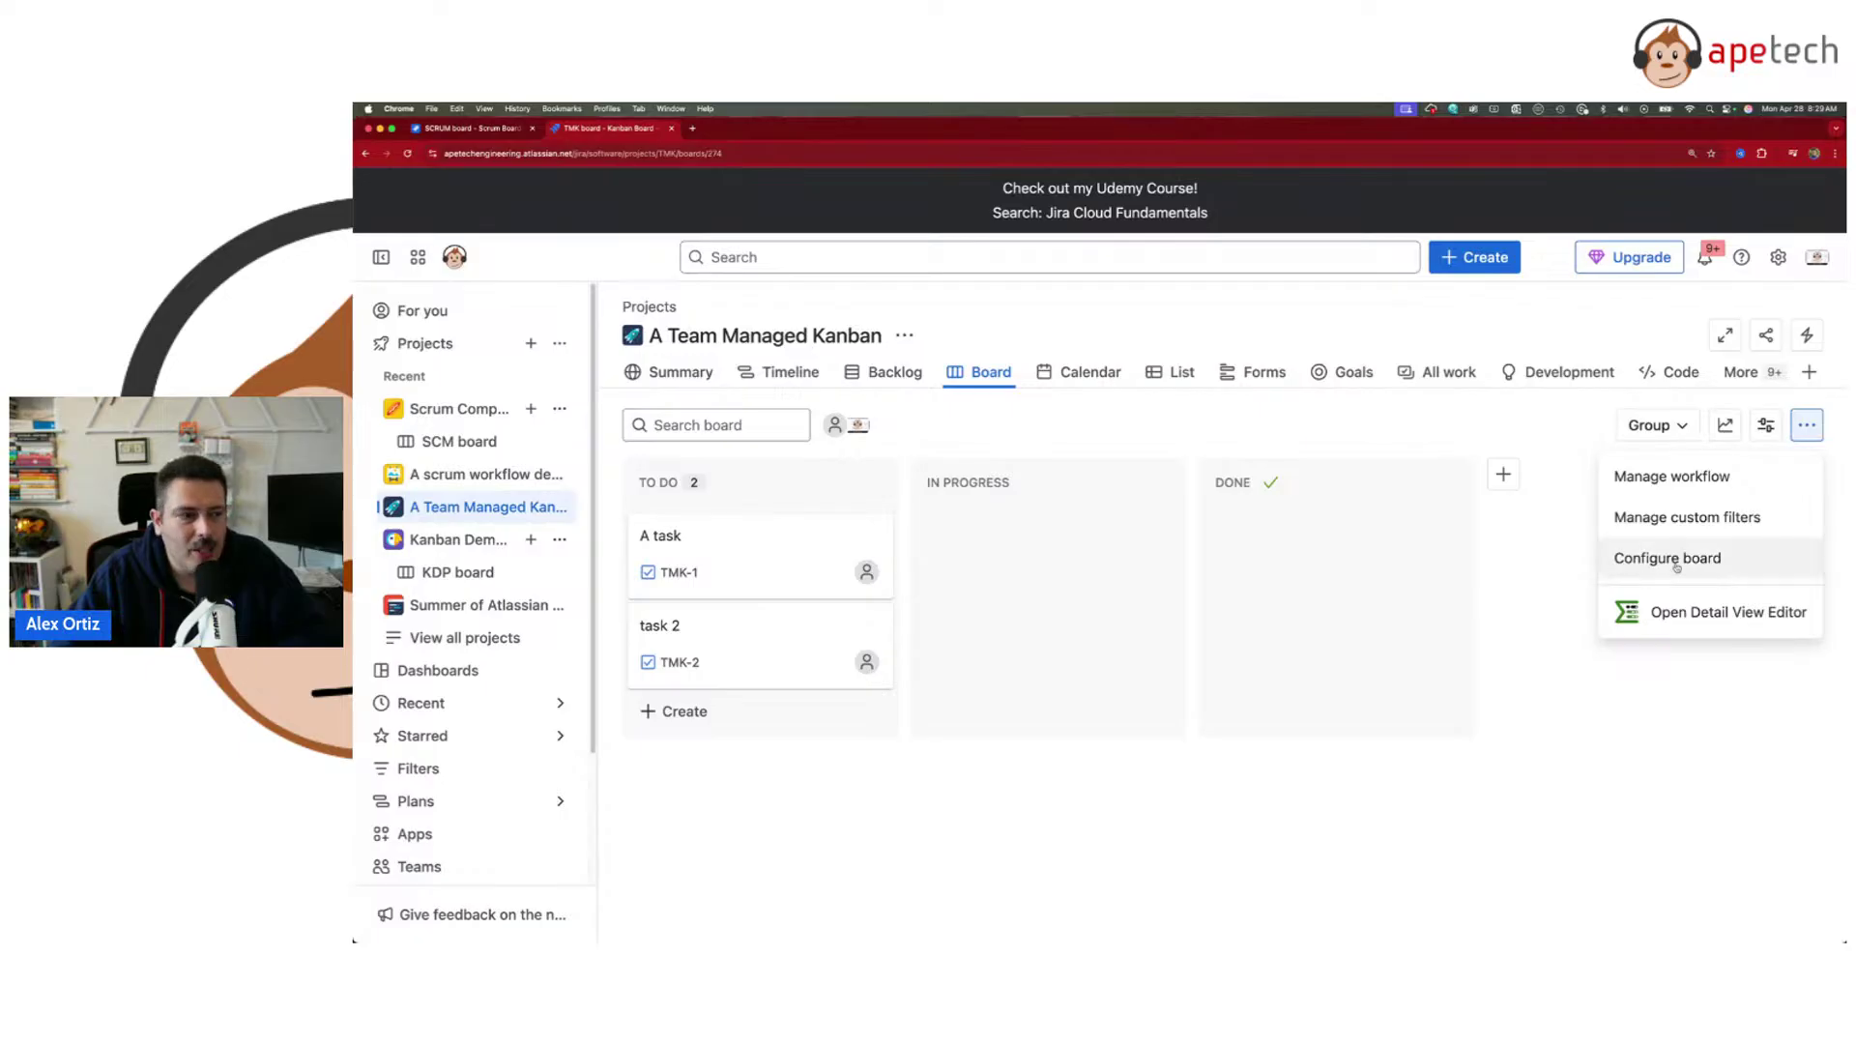
pyautogui.click(558, 508)
pyautogui.click(558, 507)
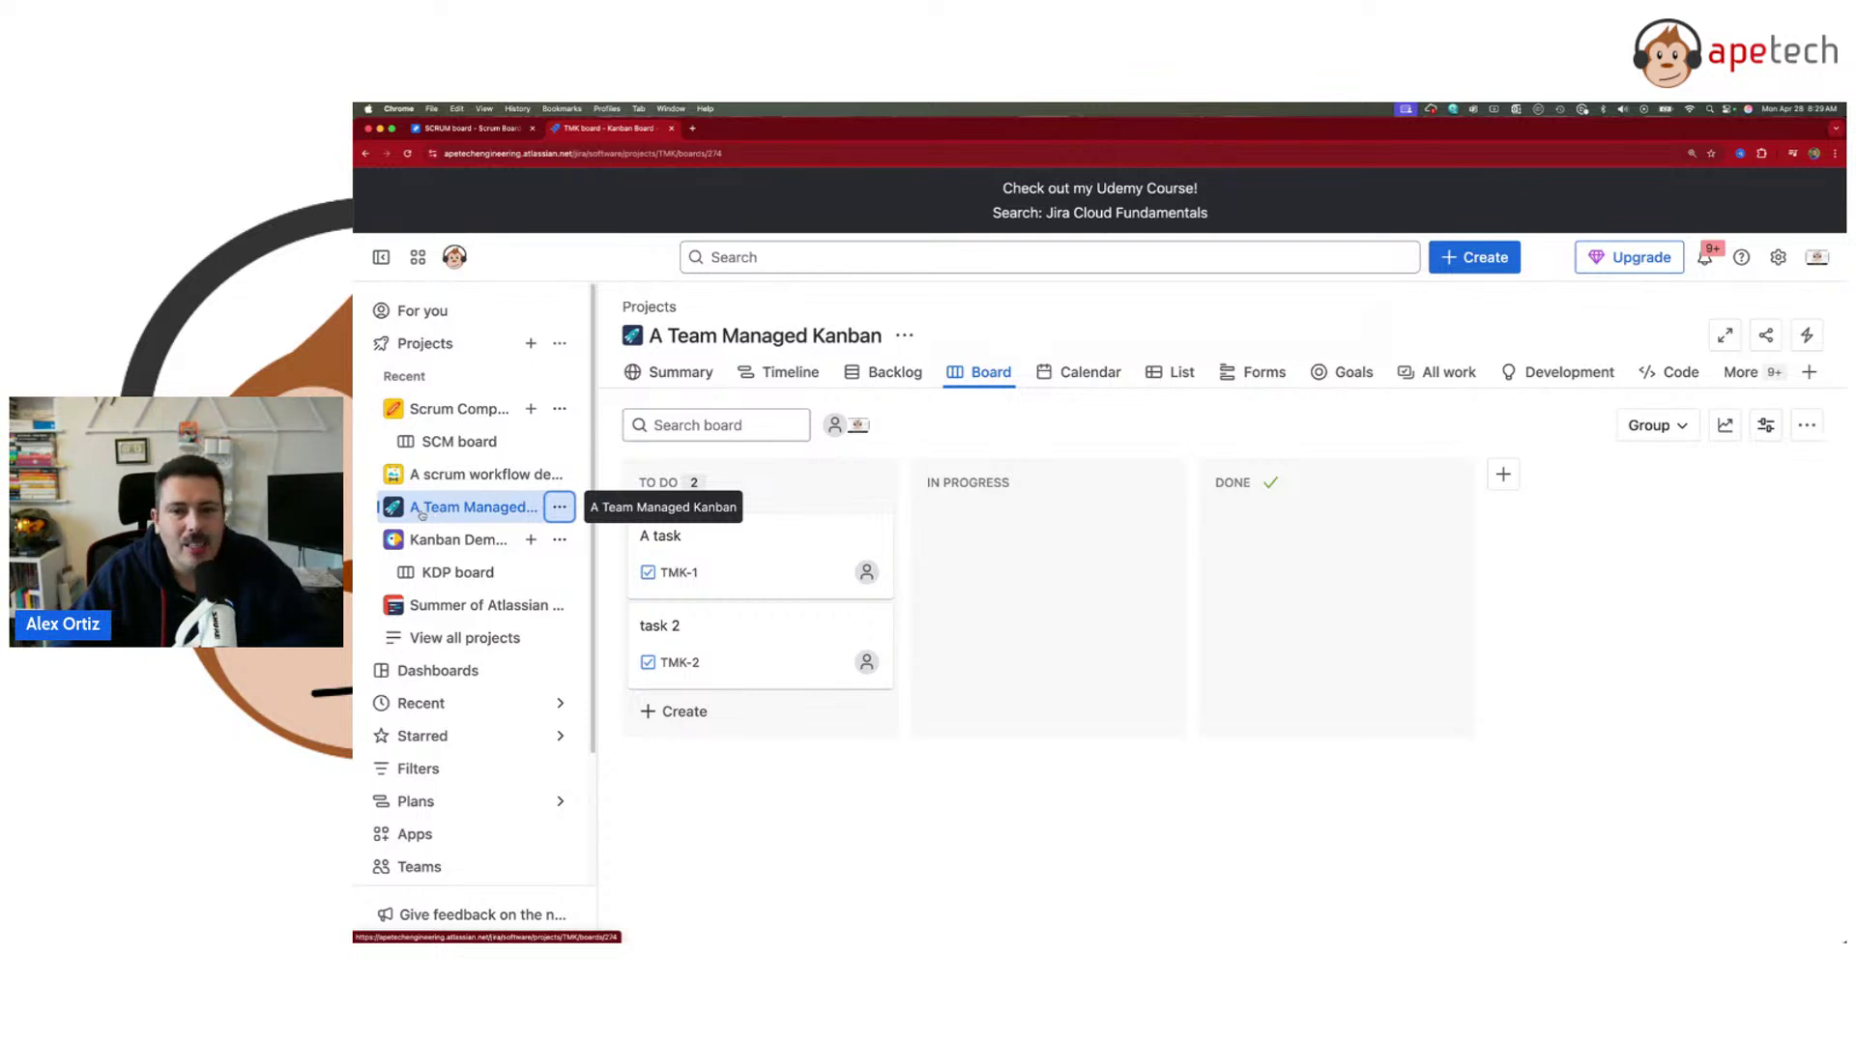
pyautogui.click(1806, 424)
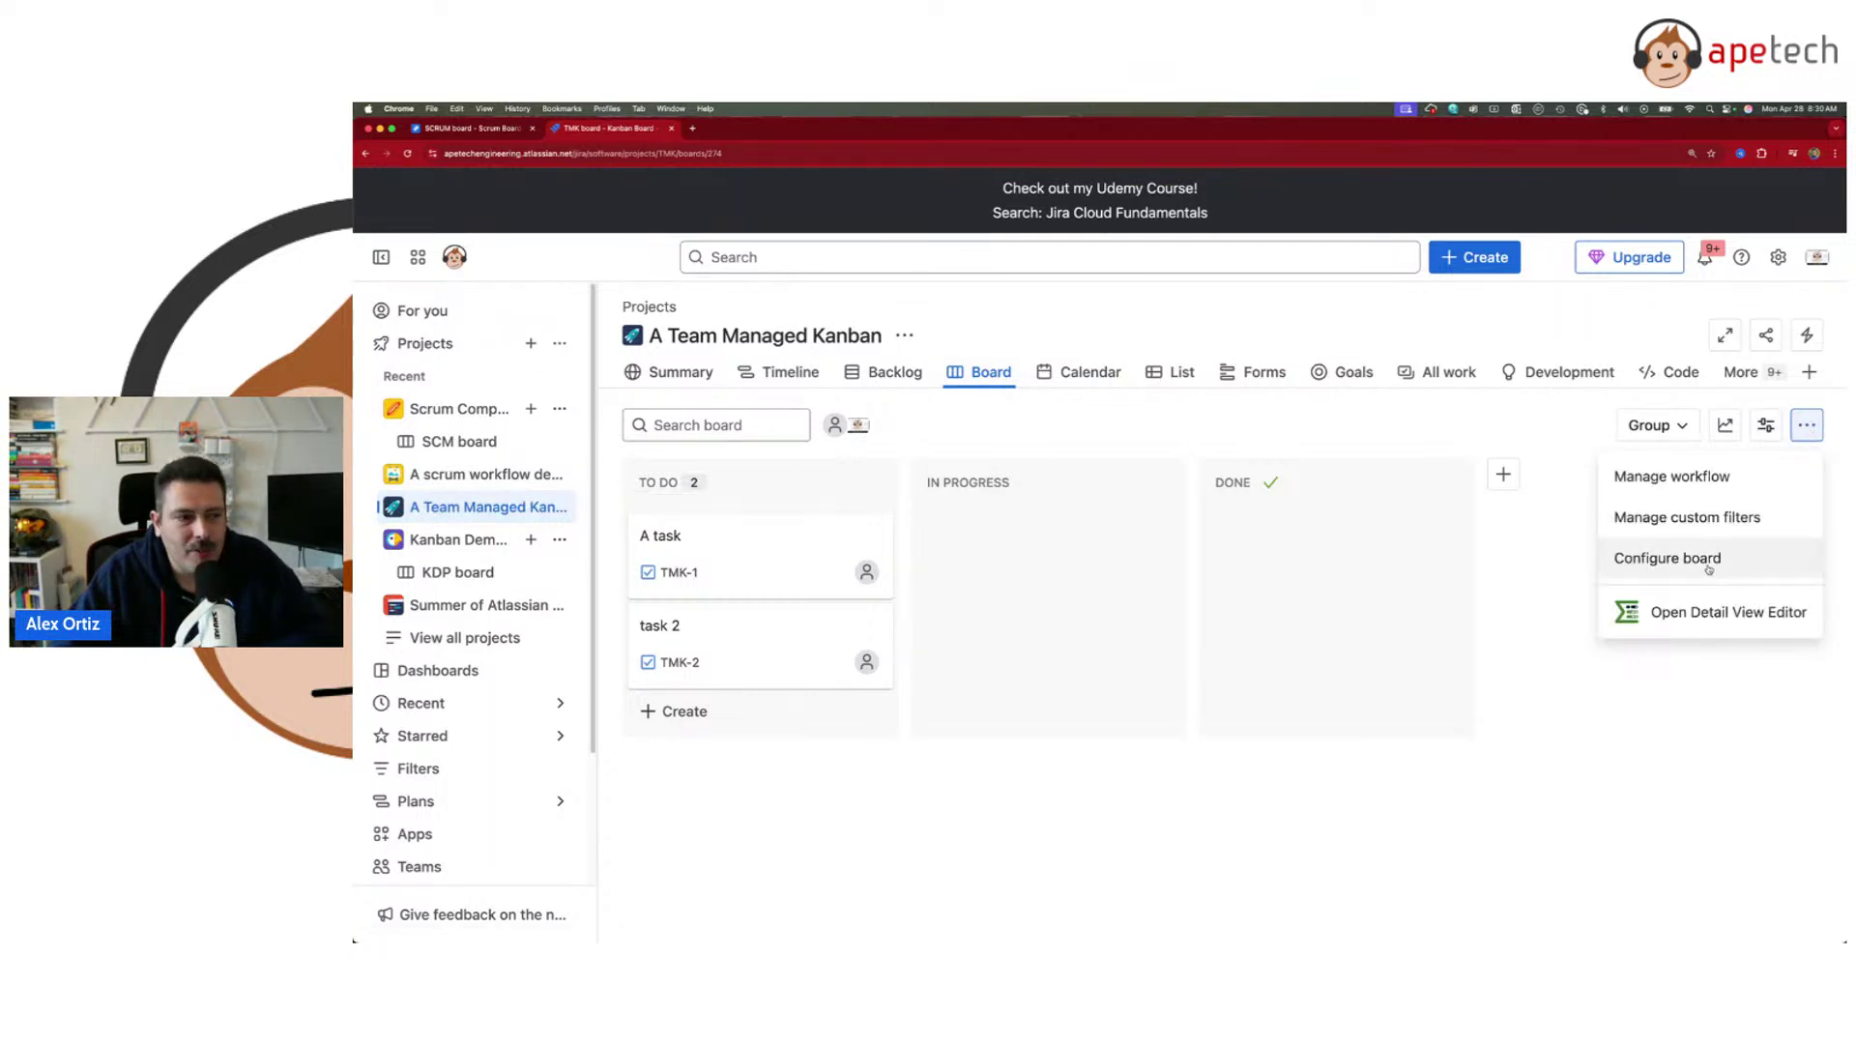
# - Reopen the SCM board under Scrum Company Managed and compare its active sprint actions with the board options in the project list
pyautogui.click(454, 410)
pyautogui.click(560, 409)
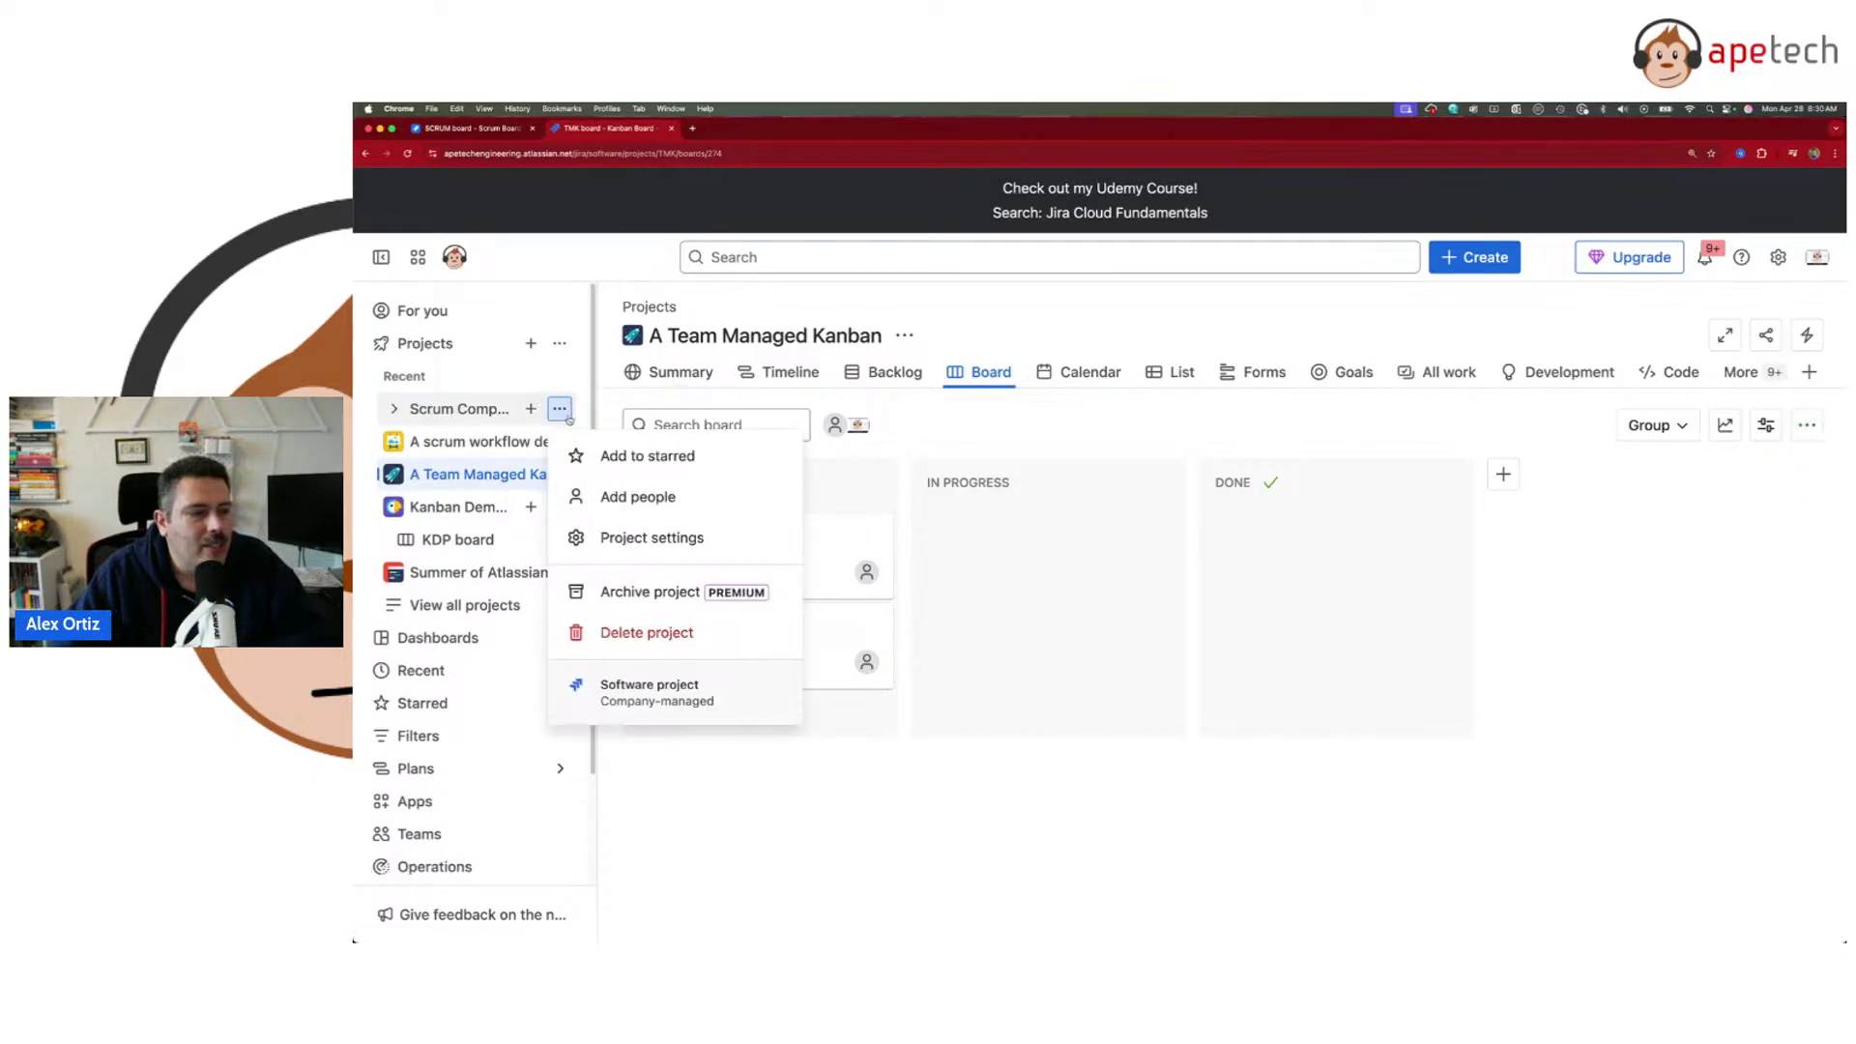
pyautogui.click(393, 409)
pyautogui.click(478, 453)
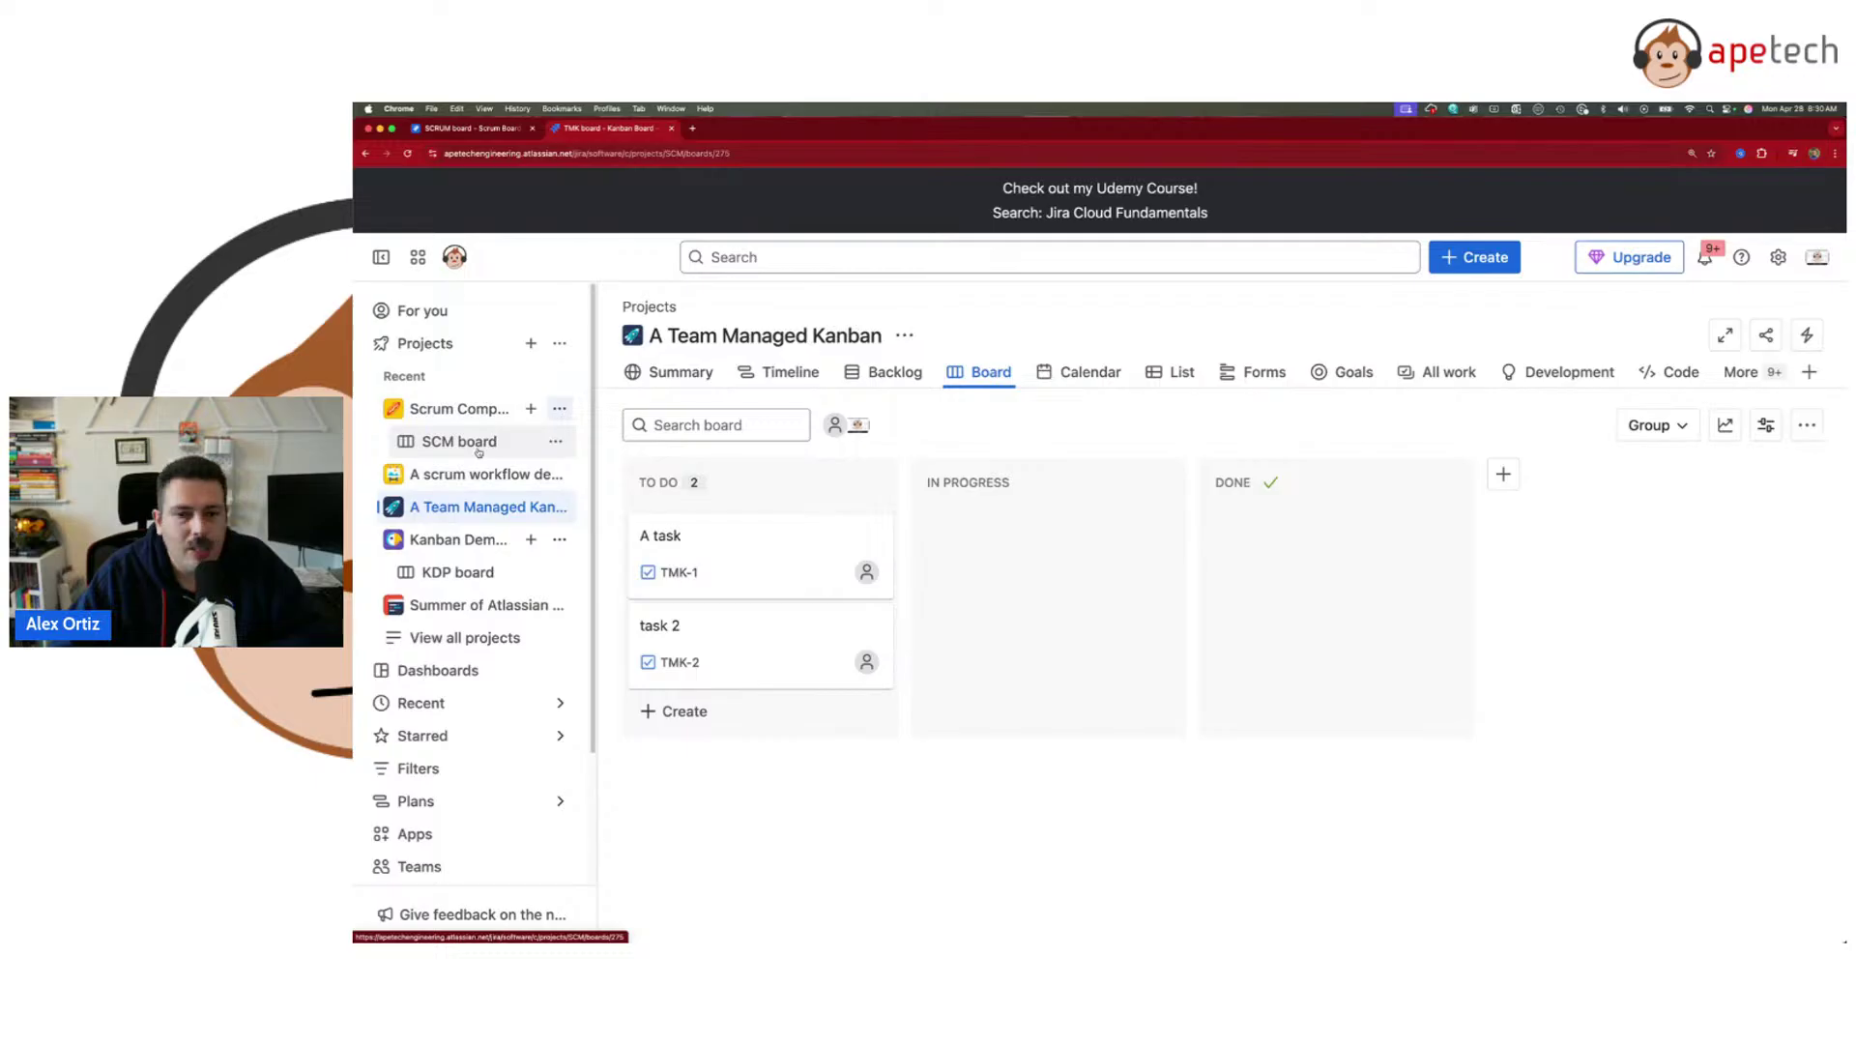
pyautogui.click(1807, 426)
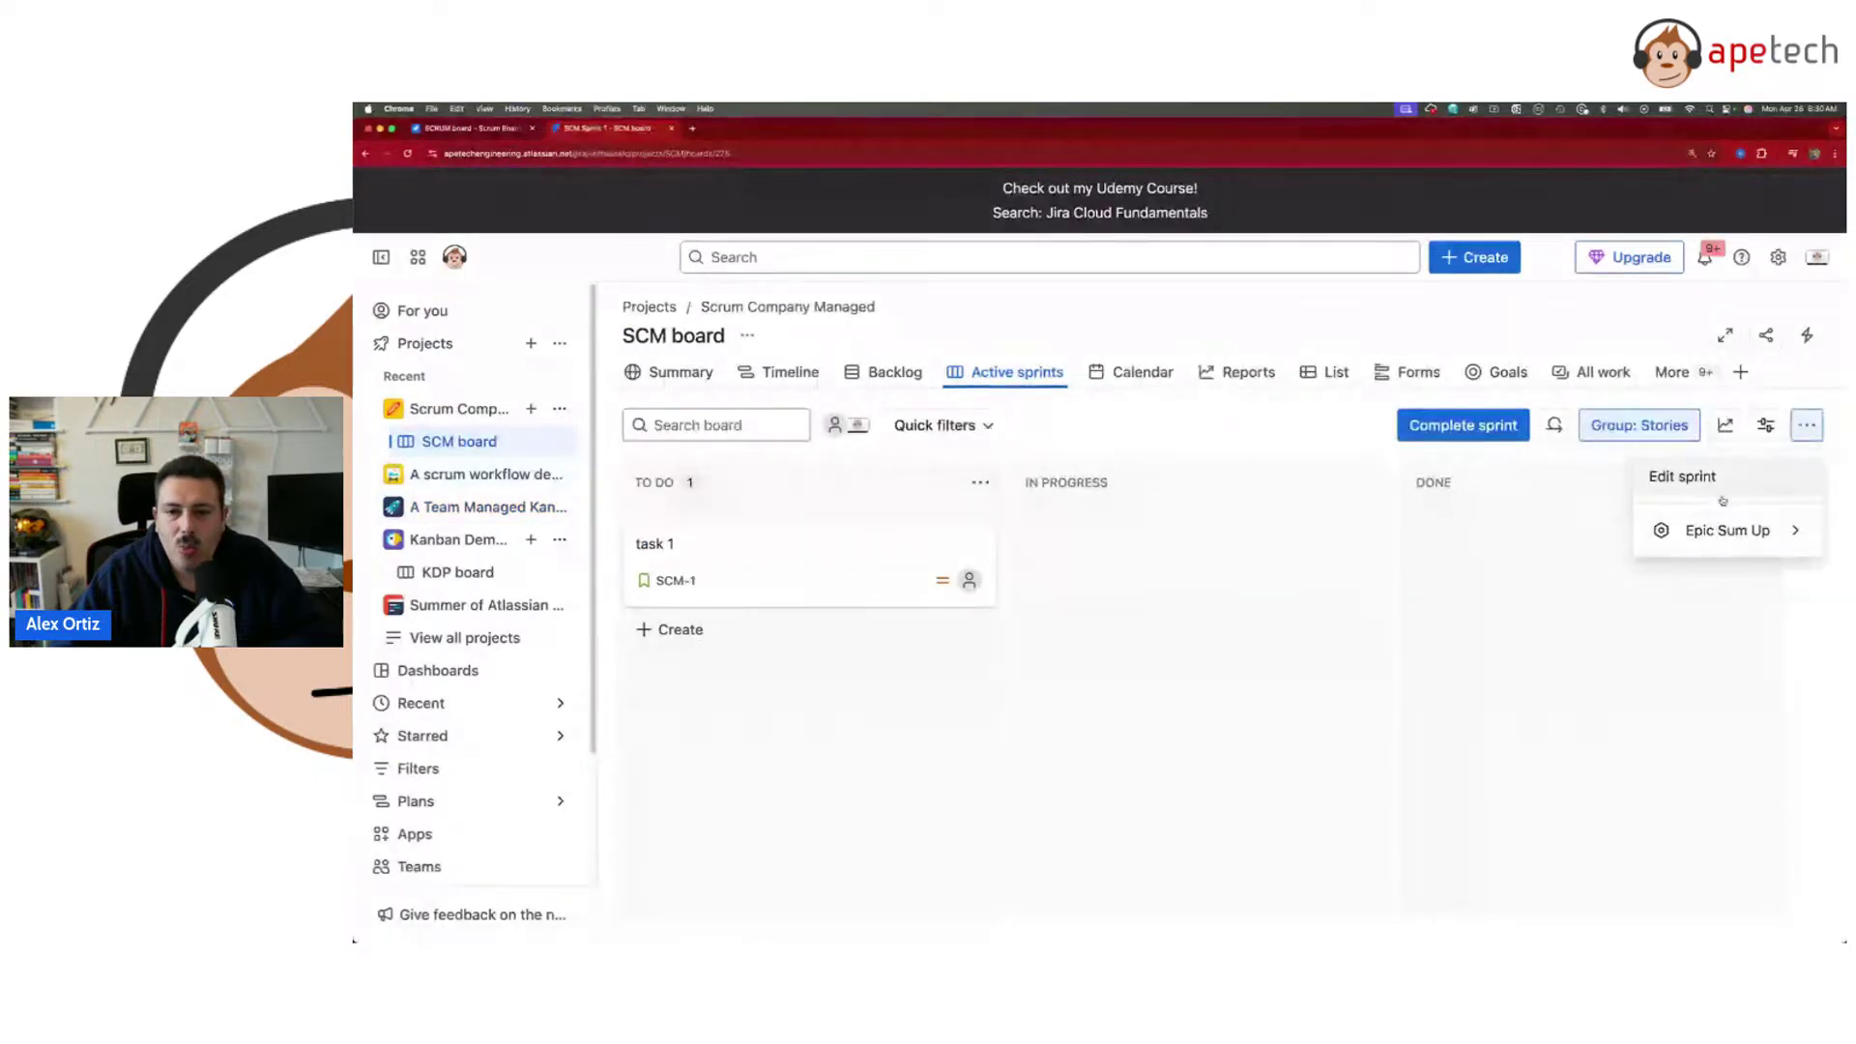
pyautogui.click(554, 442)
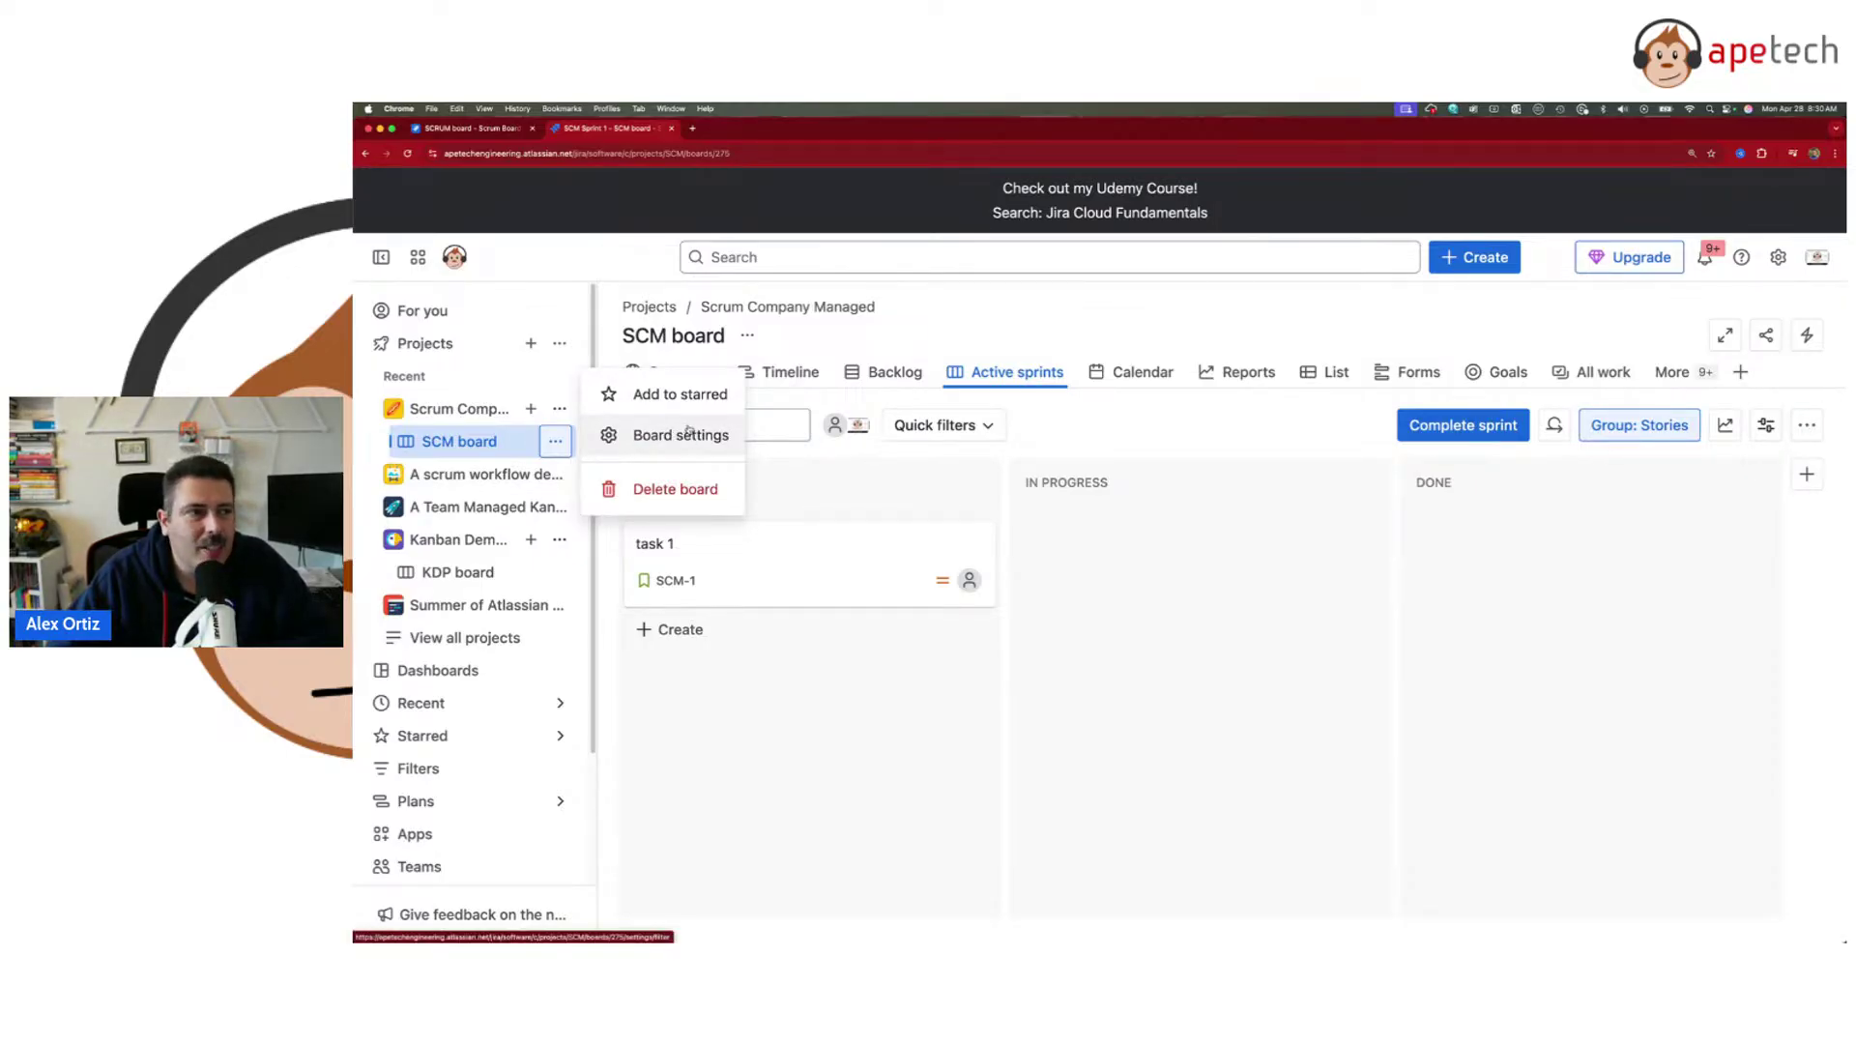
# - Recheck the SCRUM board's actions in My Scrum Project's old navigation, and return to the SCM board
pyautogui.click(473, 128)
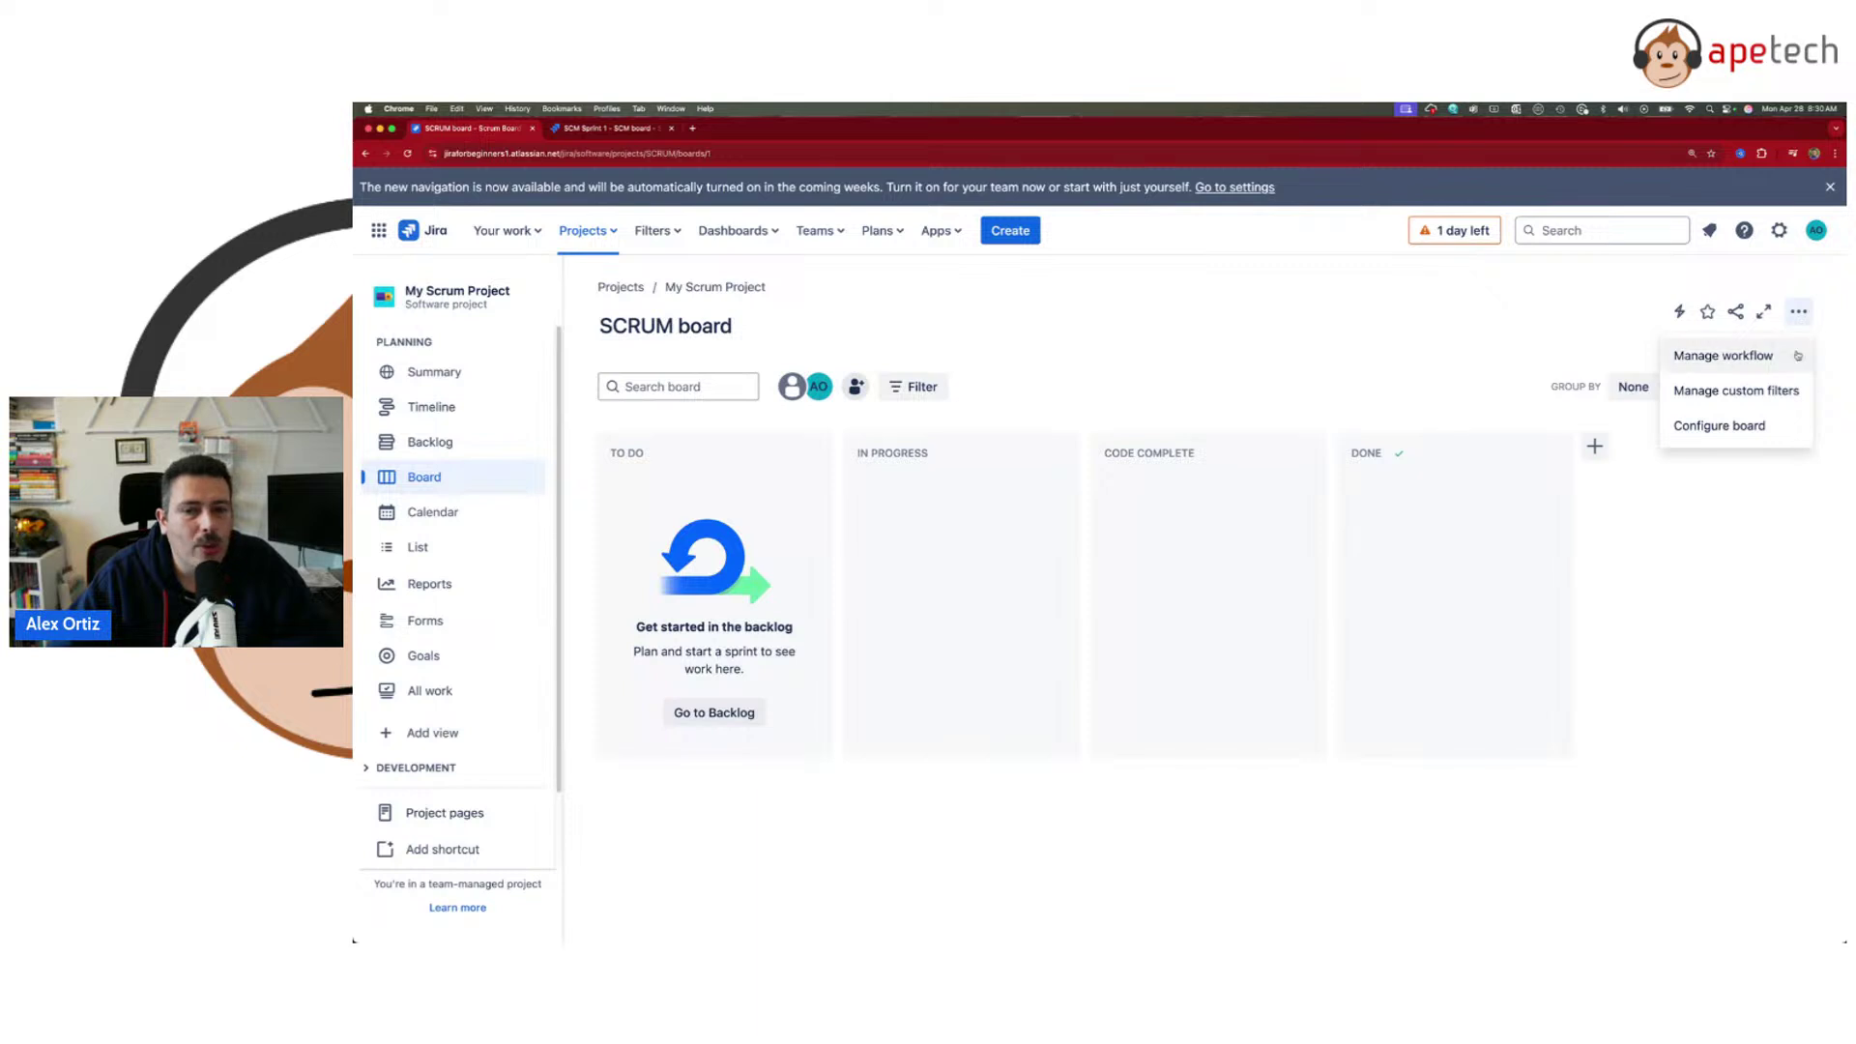
pyautogui.click(1798, 313)
pyautogui.click(1798, 315)
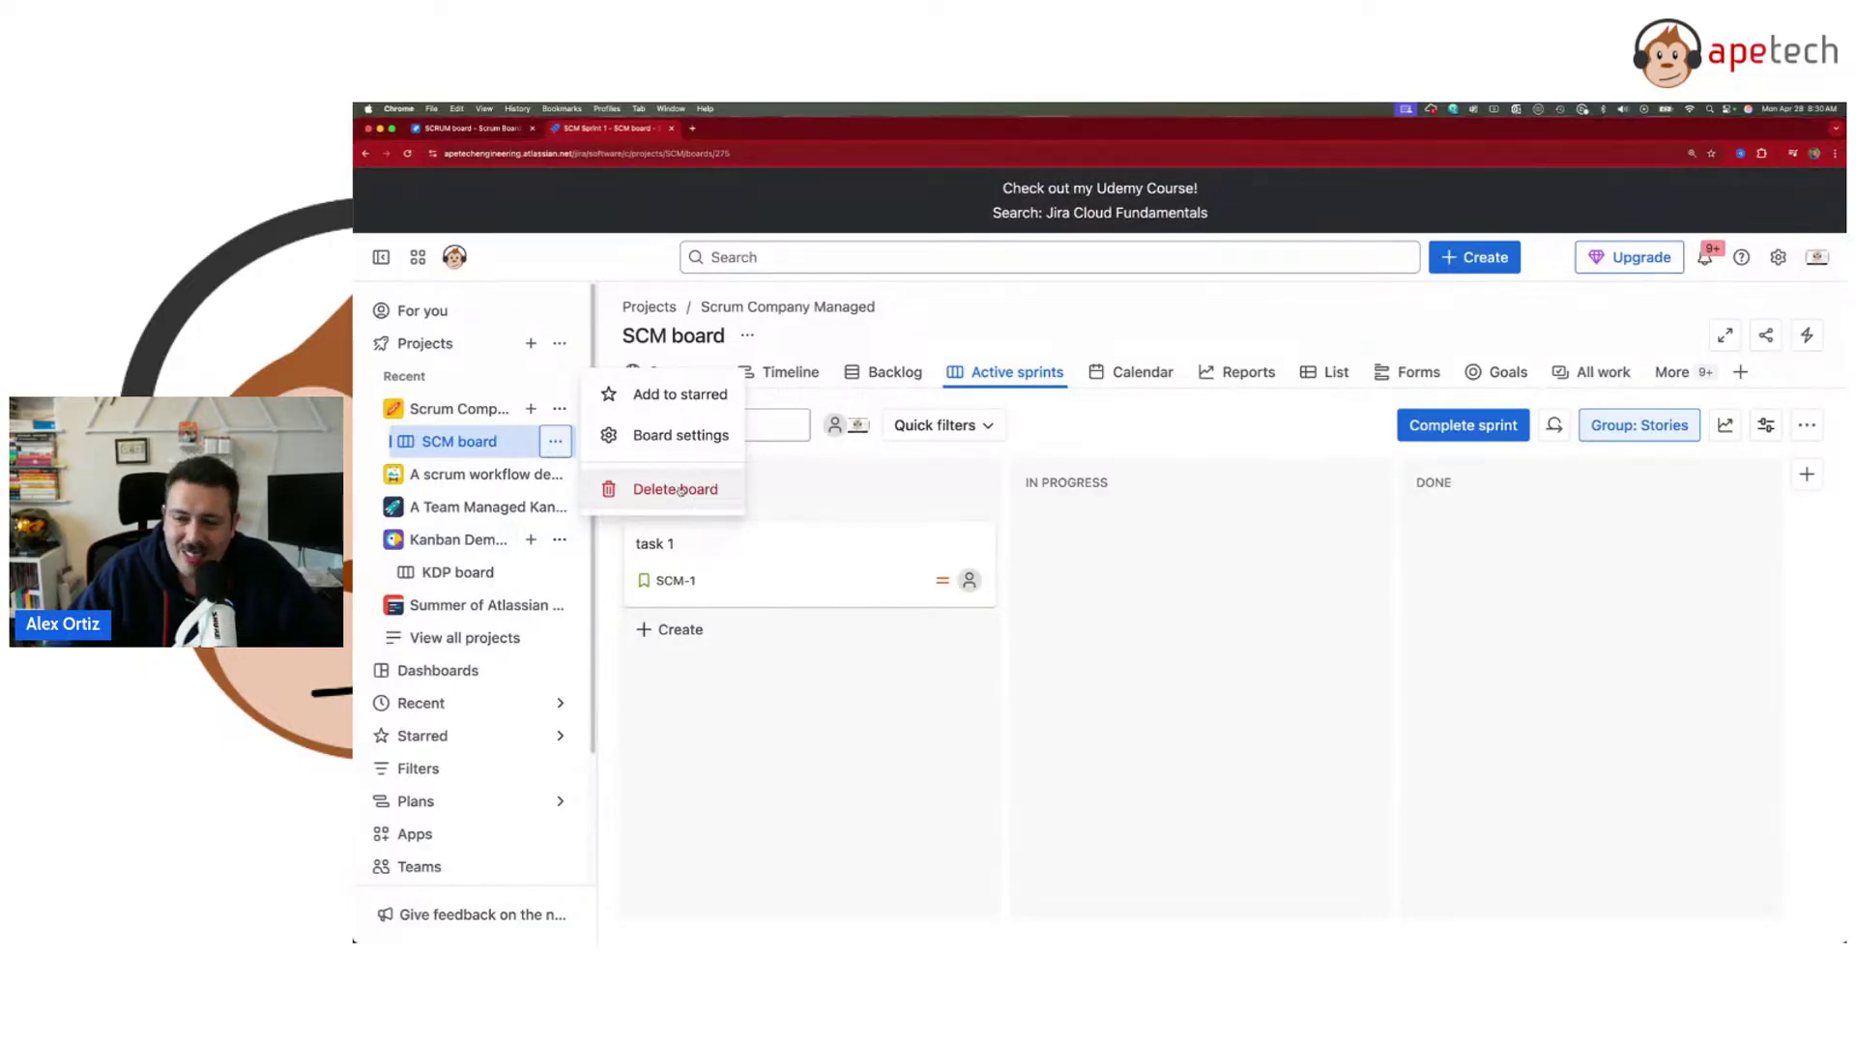
pyautogui.click(406, 448)
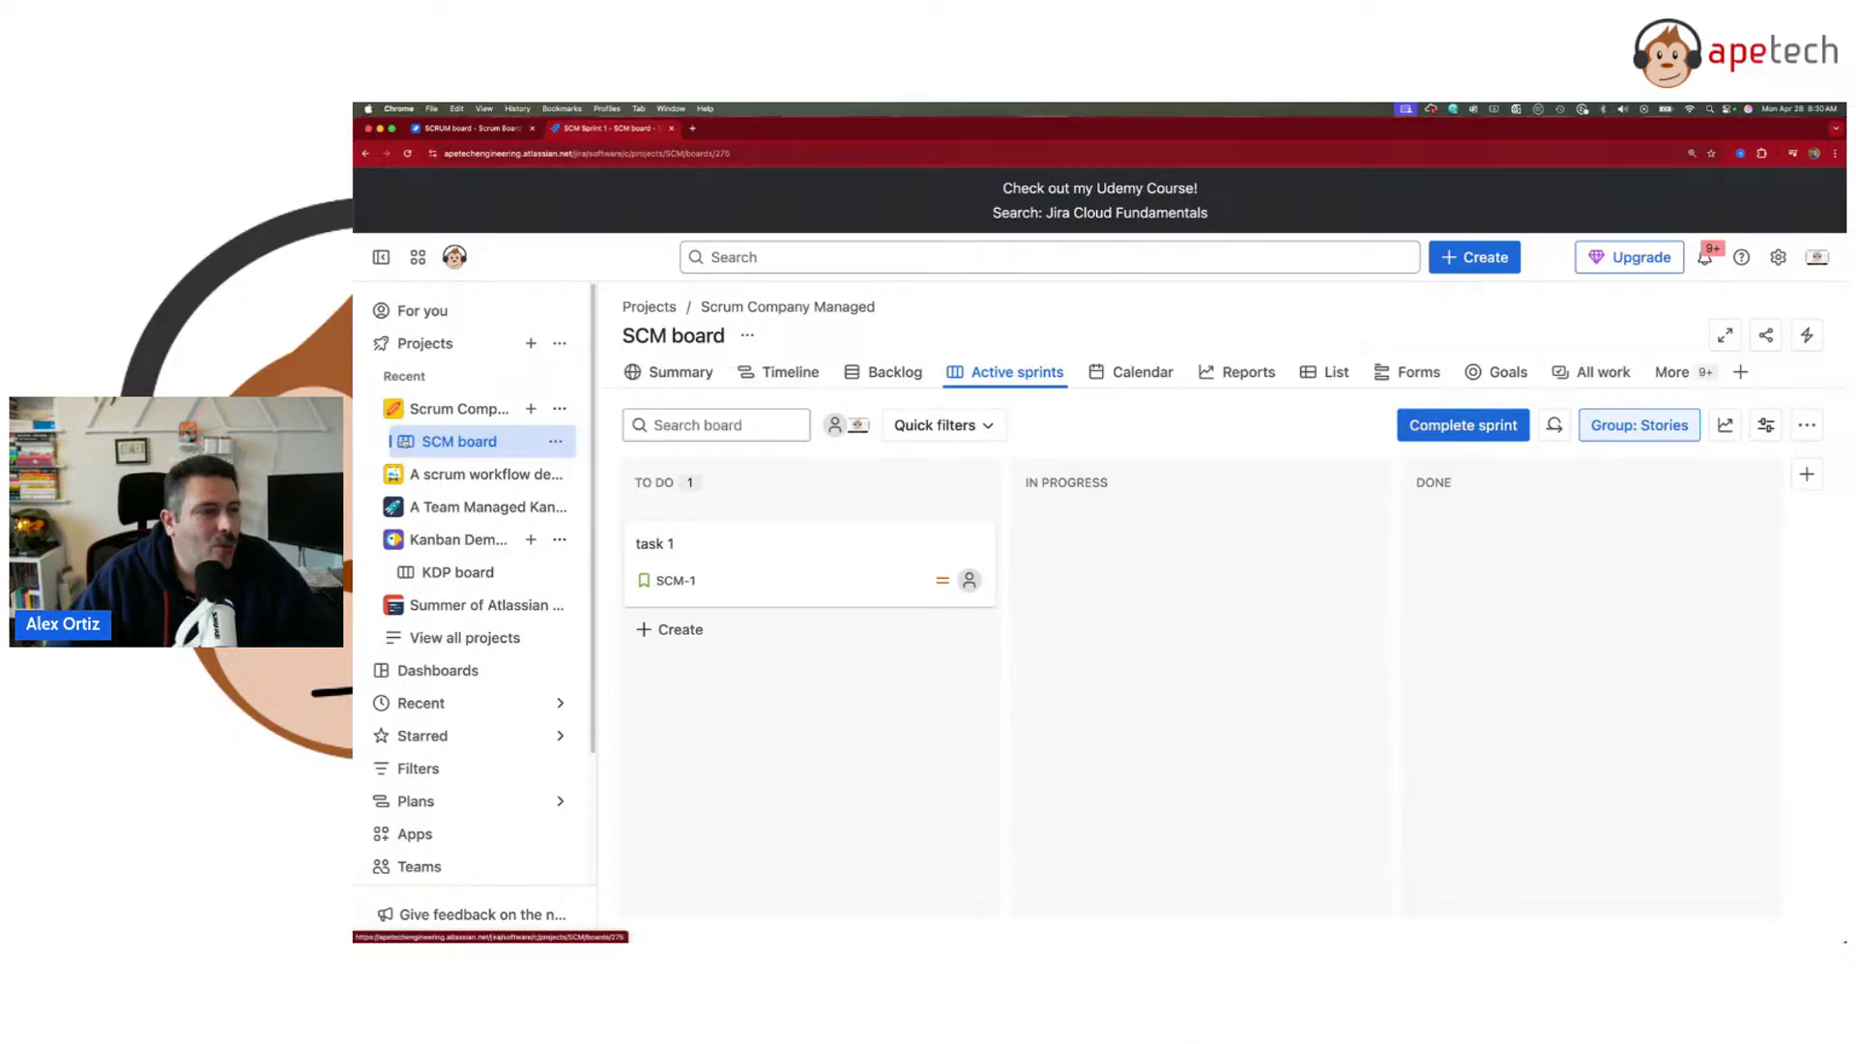
# - Start adding people from Scrum Company Managed's project actions, and compare this with the Access settings of My Scrum Project in the old navigation
pyautogui.click(559, 410)
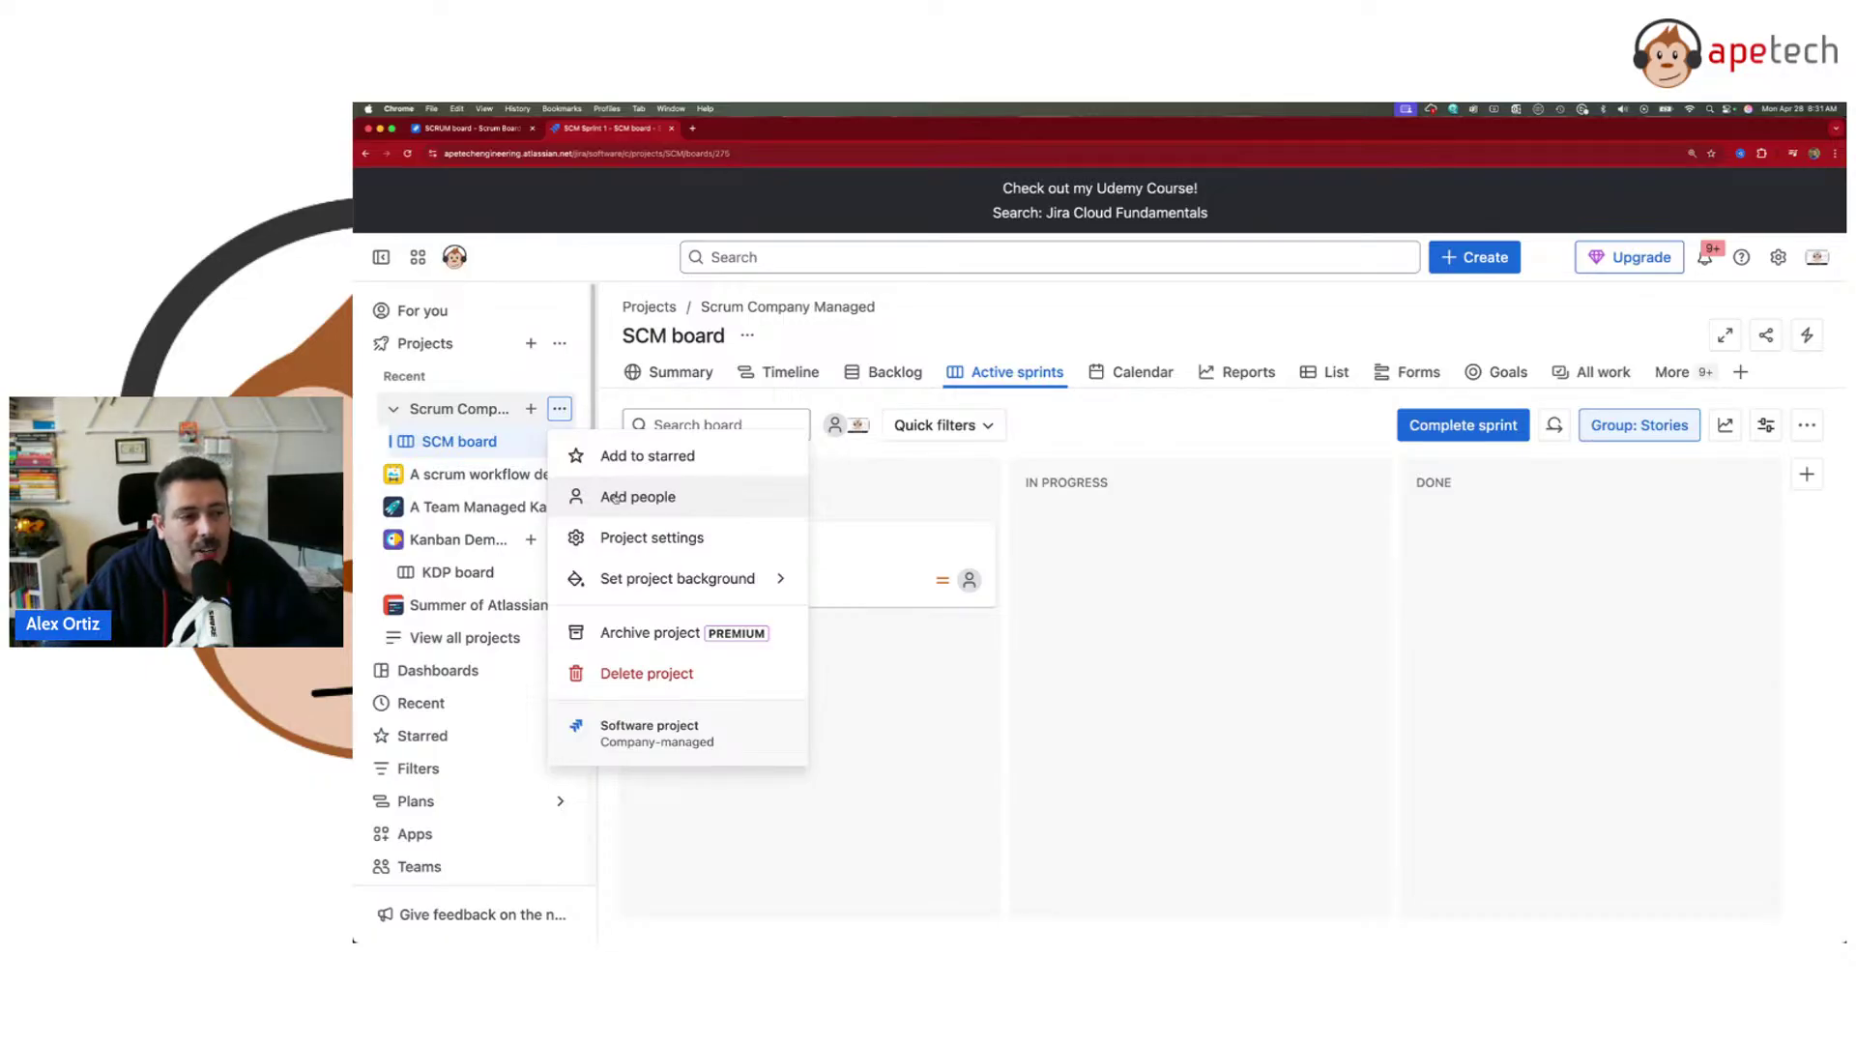
pyautogui.click(649, 498)
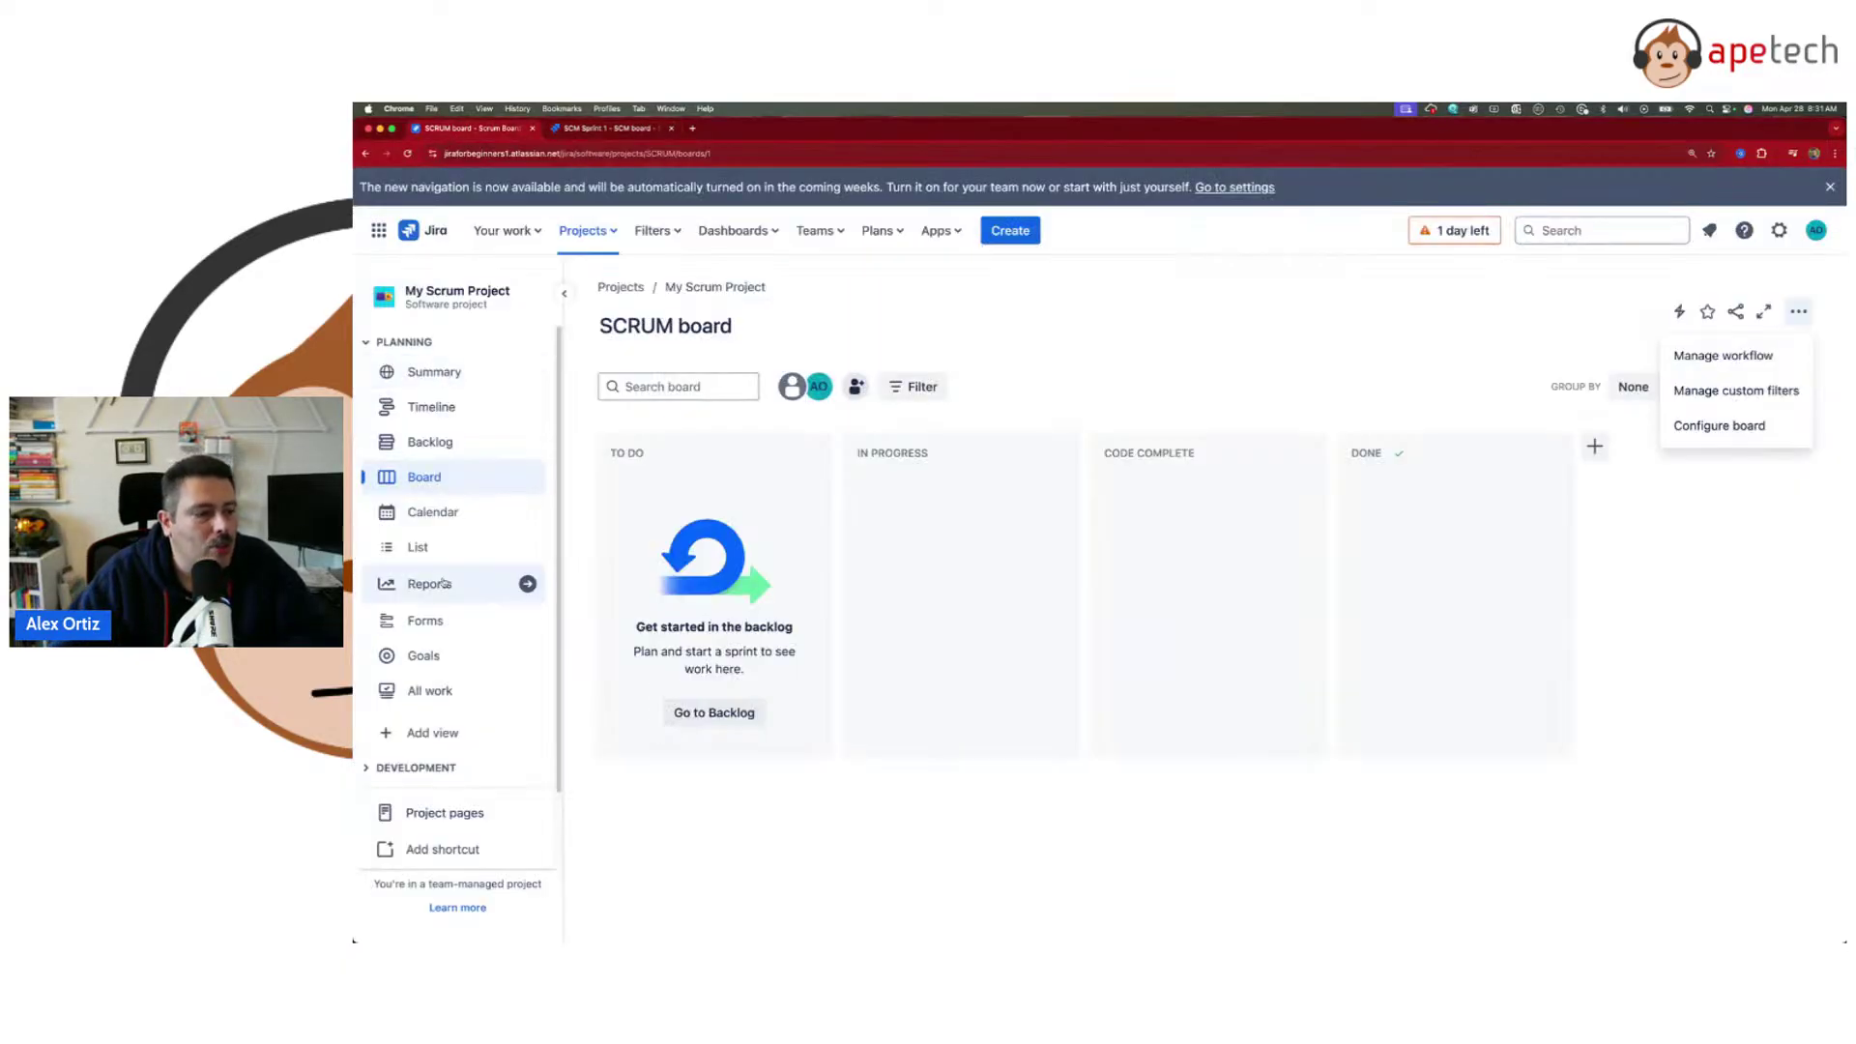
pyautogui.scroll(-2, 526, 580)
pyautogui.click(459, 802)
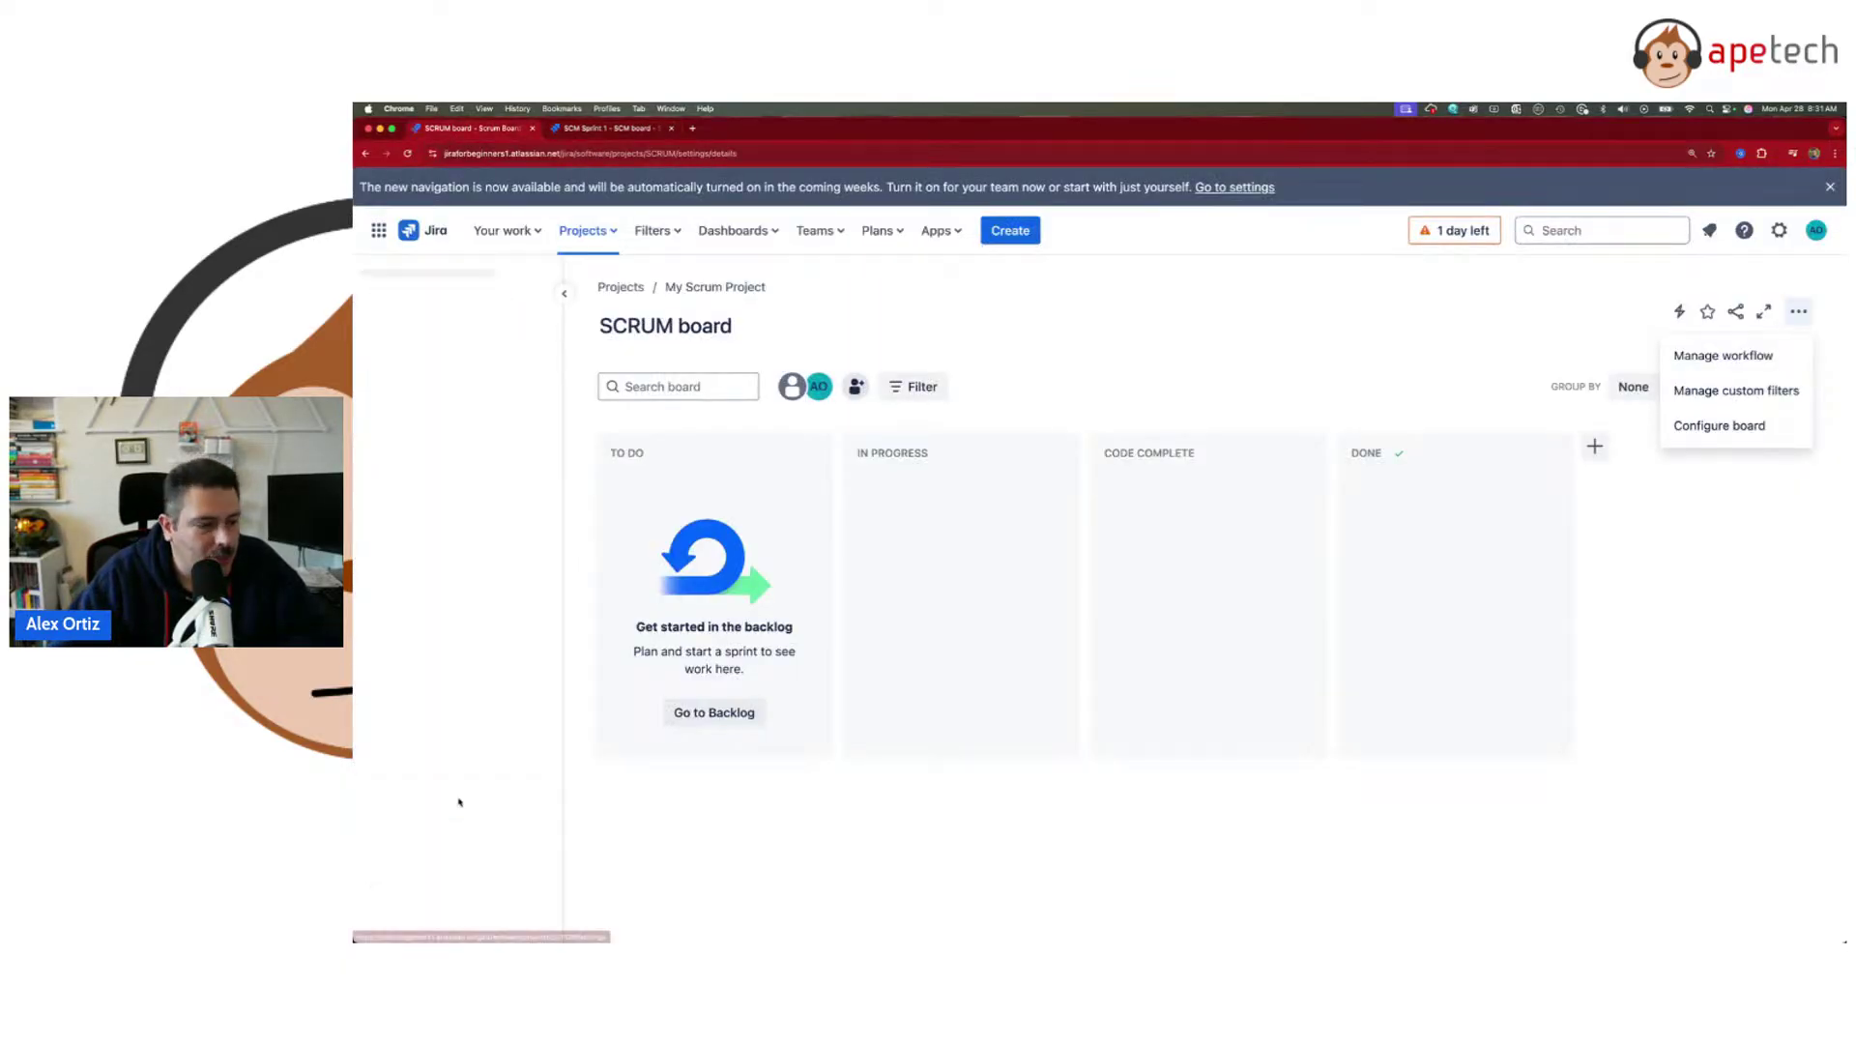
pyautogui.click(390, 432)
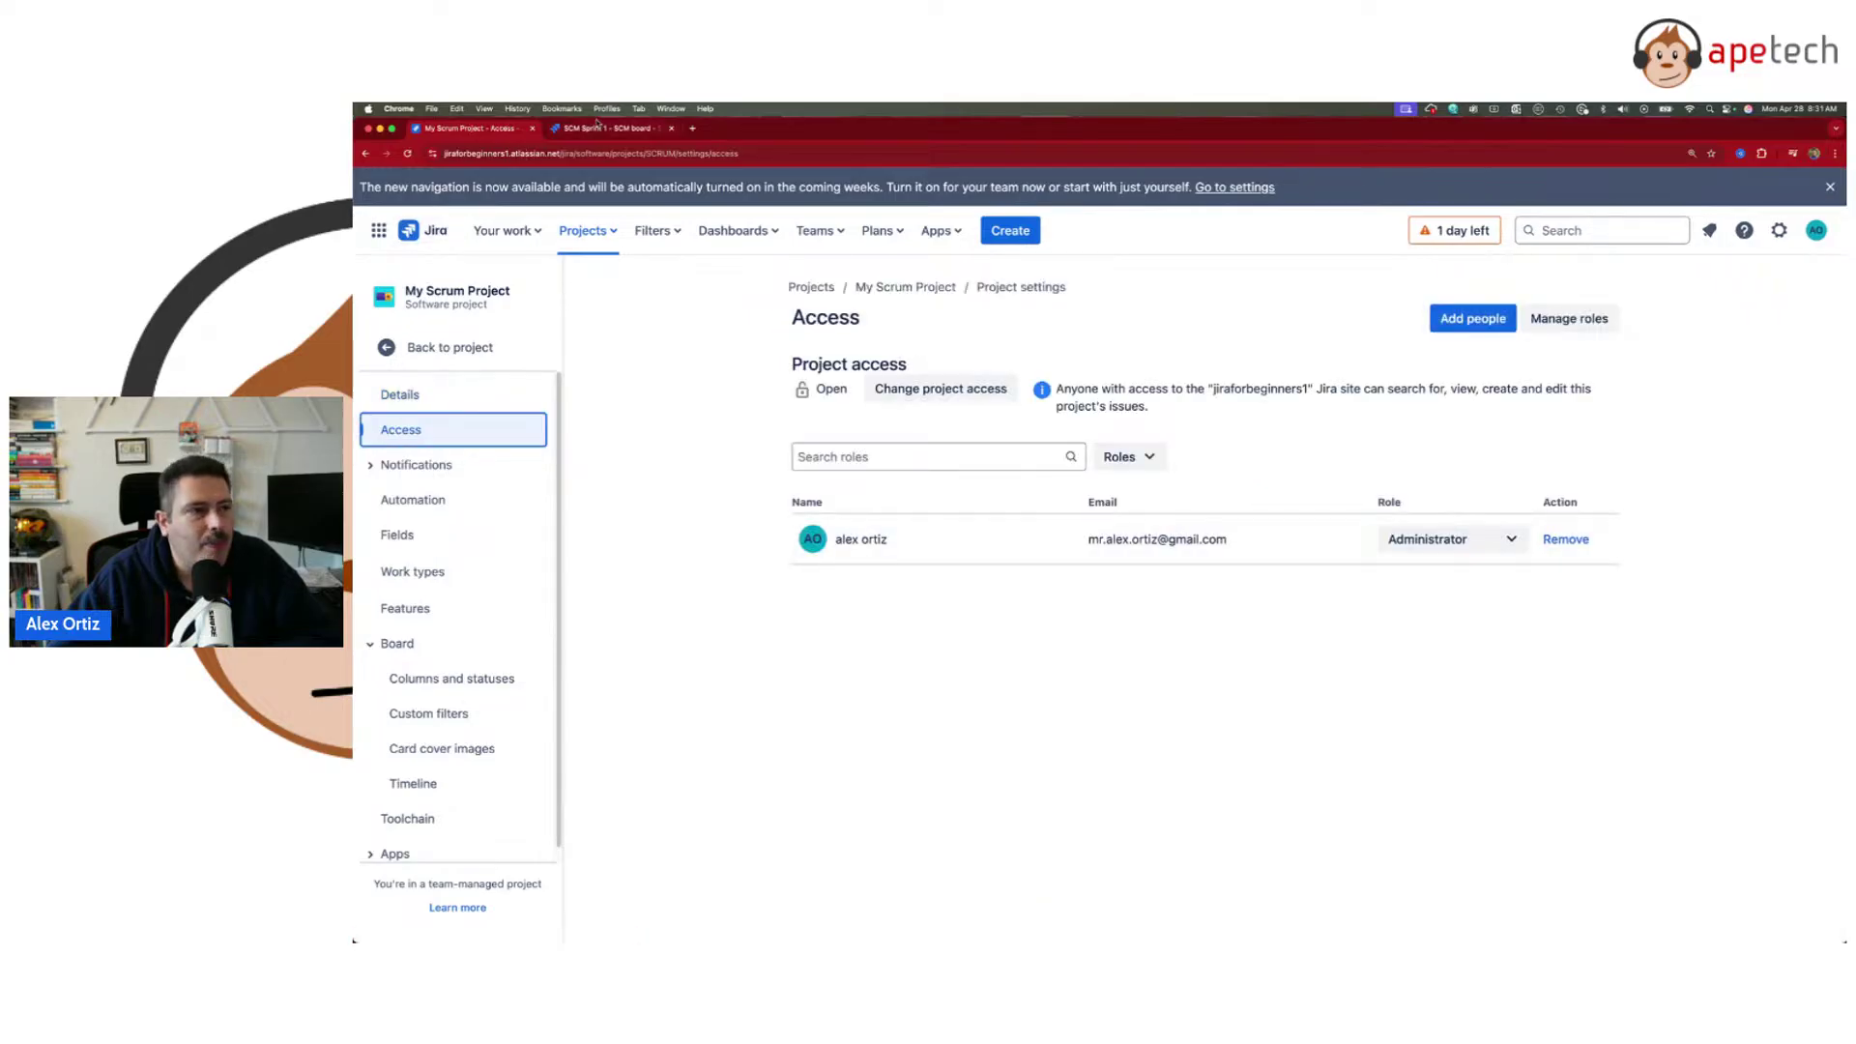
# - Return to the Add people dialog for Scrum Company Managed, dismiss its contact-connection introduction, and close the dialog without adding anyone
pyautogui.click(598, 127)
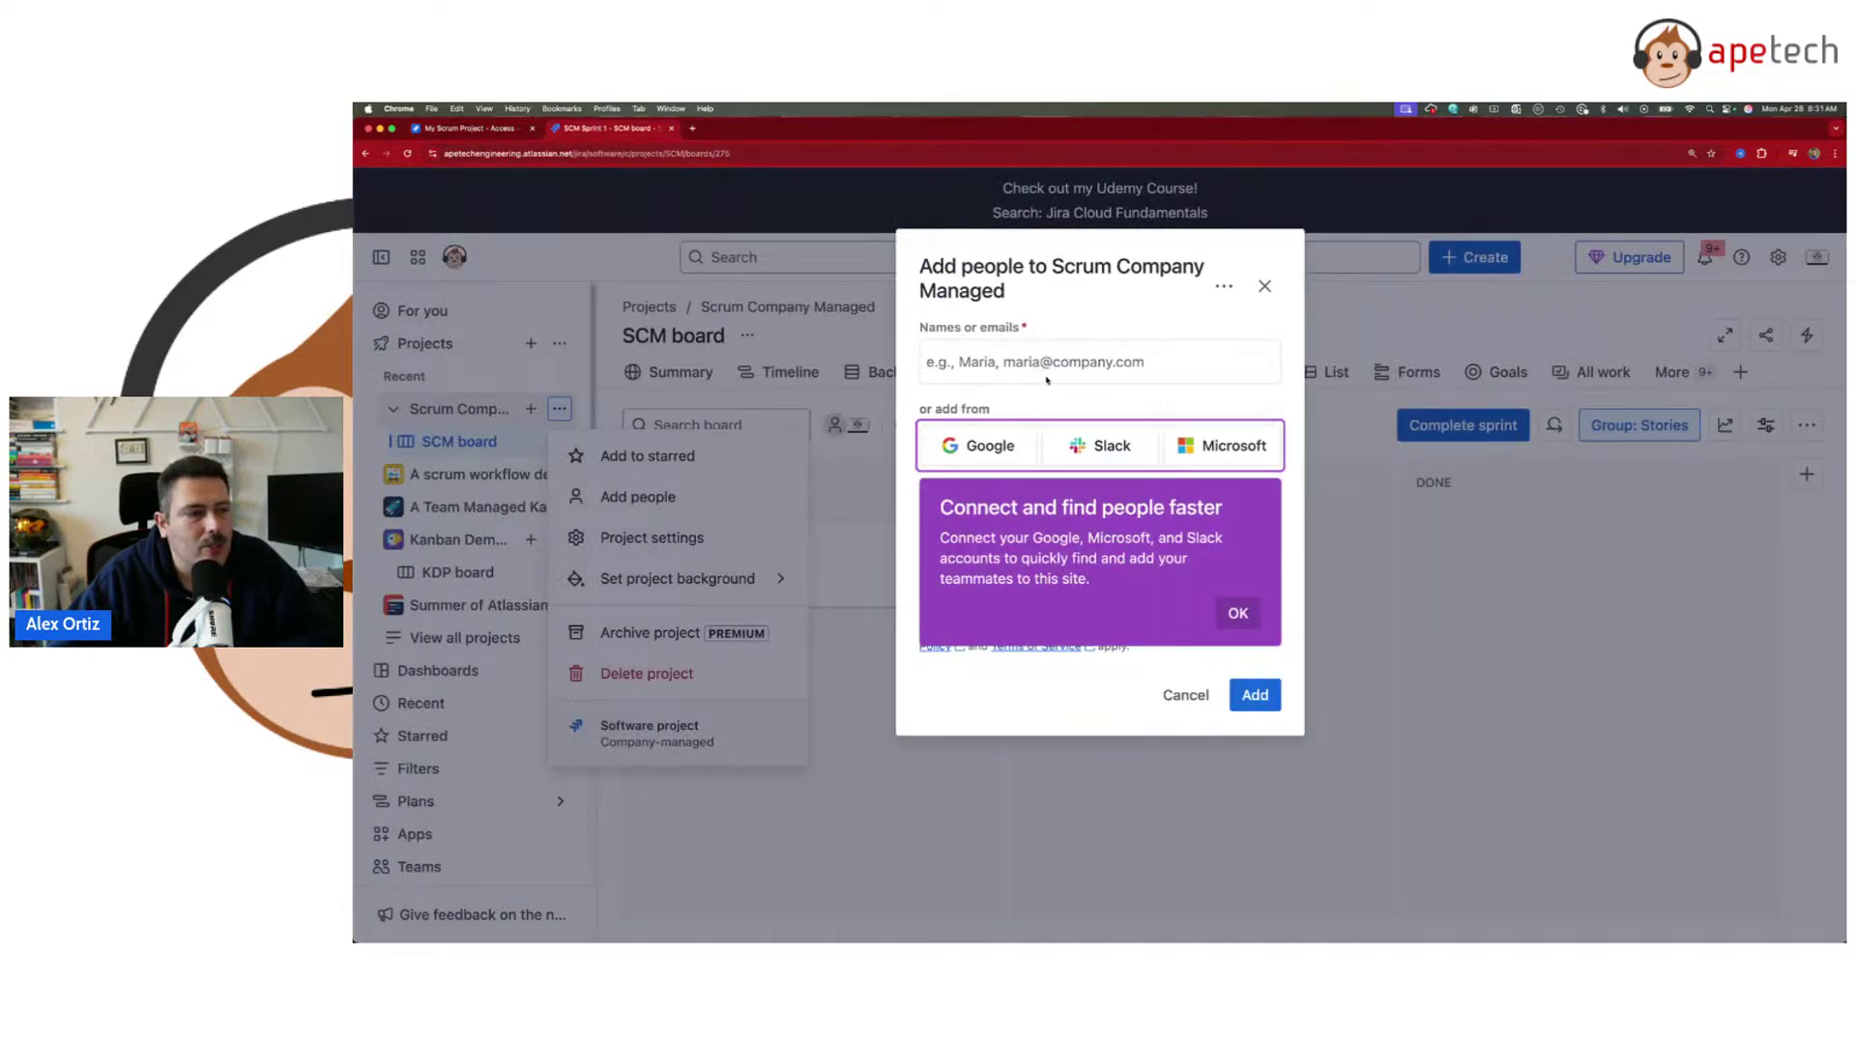
pyautogui.press('Escape')
pyautogui.click(560, 408)
pyautogui.click(607, 497)
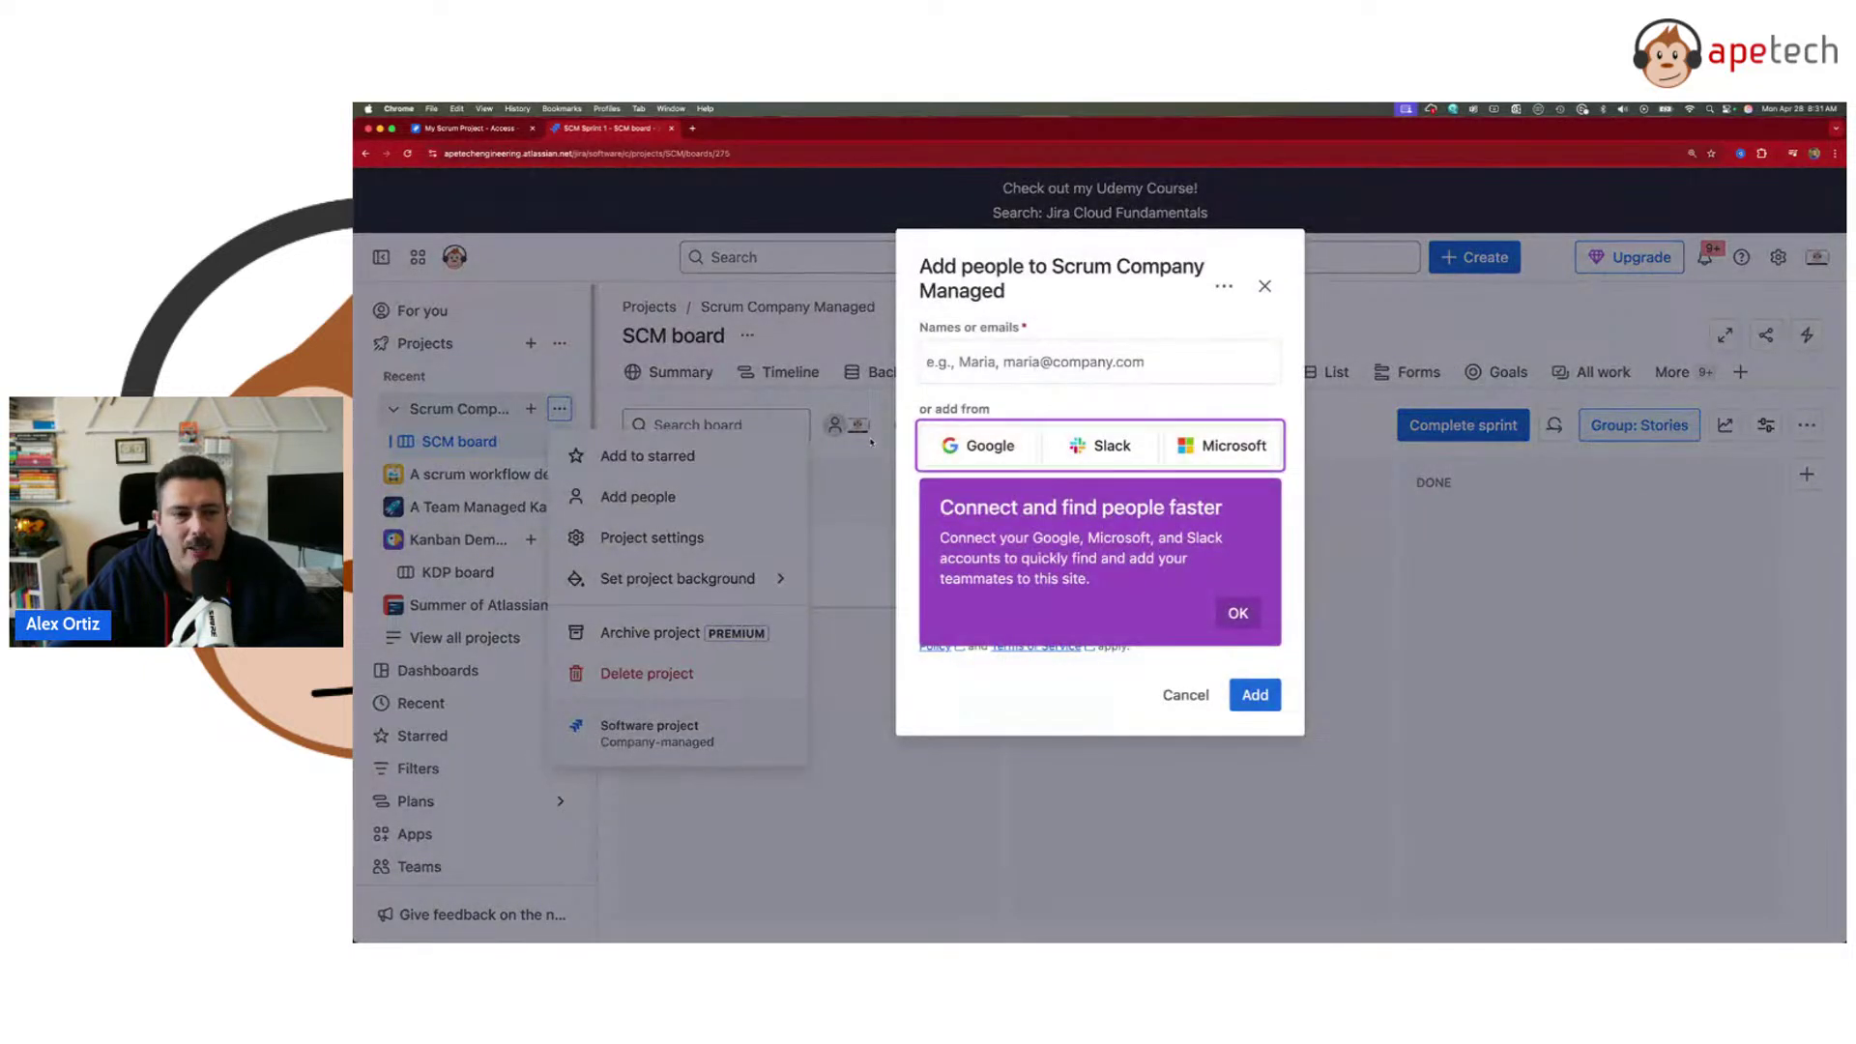
pyautogui.click(1238, 613)
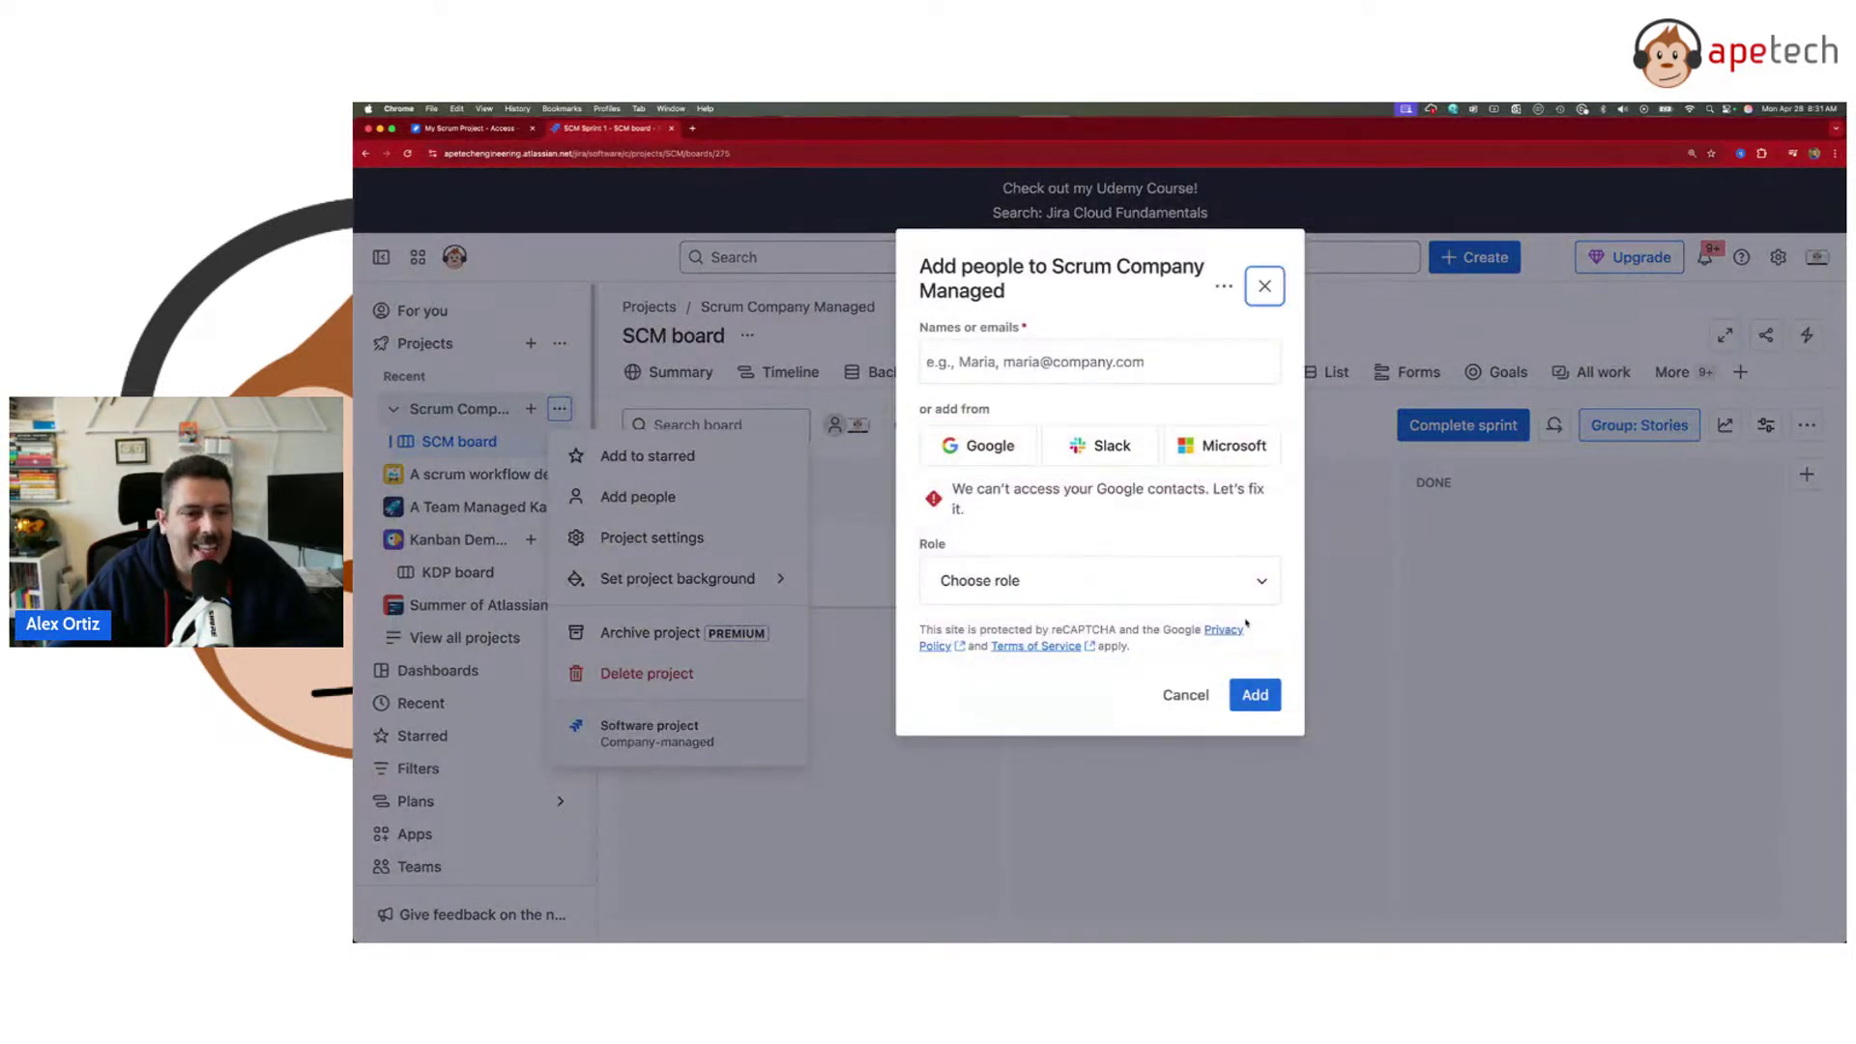
pyautogui.click(1263, 288)
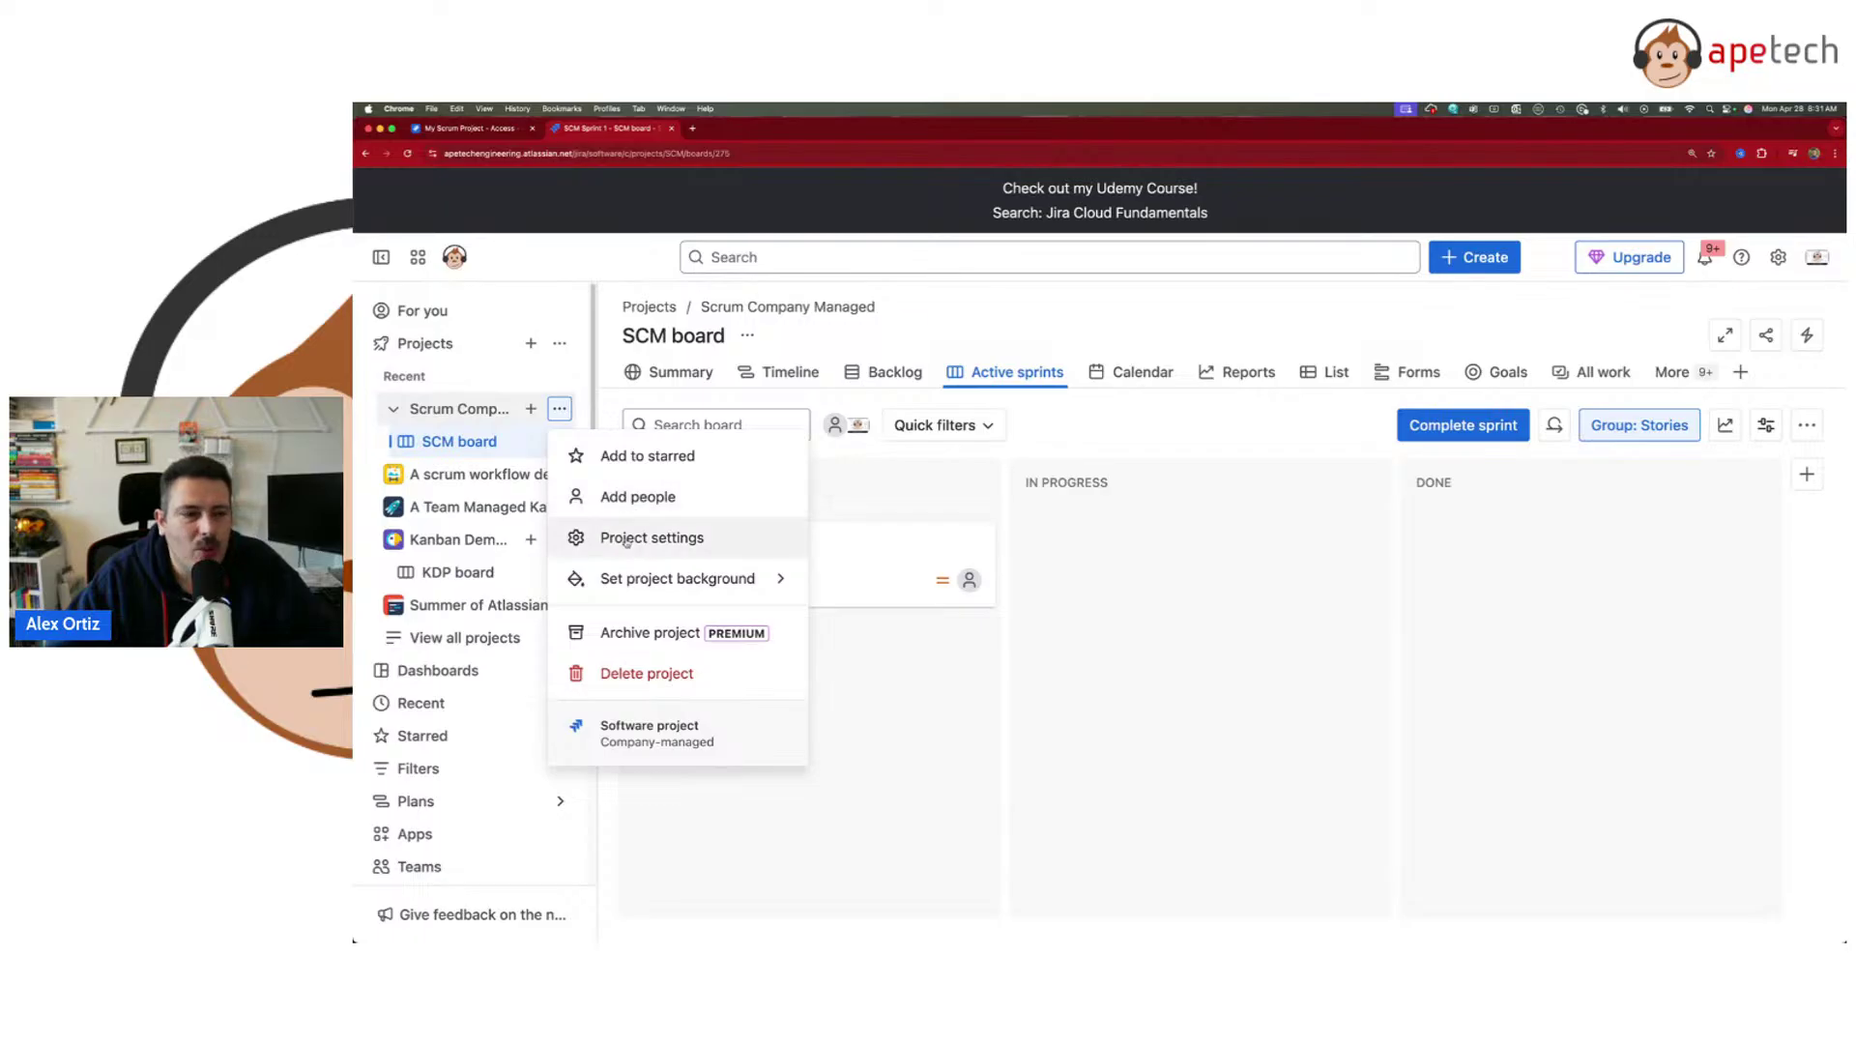
# - Try a light blue project background on Scrum Company Managed, and set it to light green
pyautogui.click(669, 580)
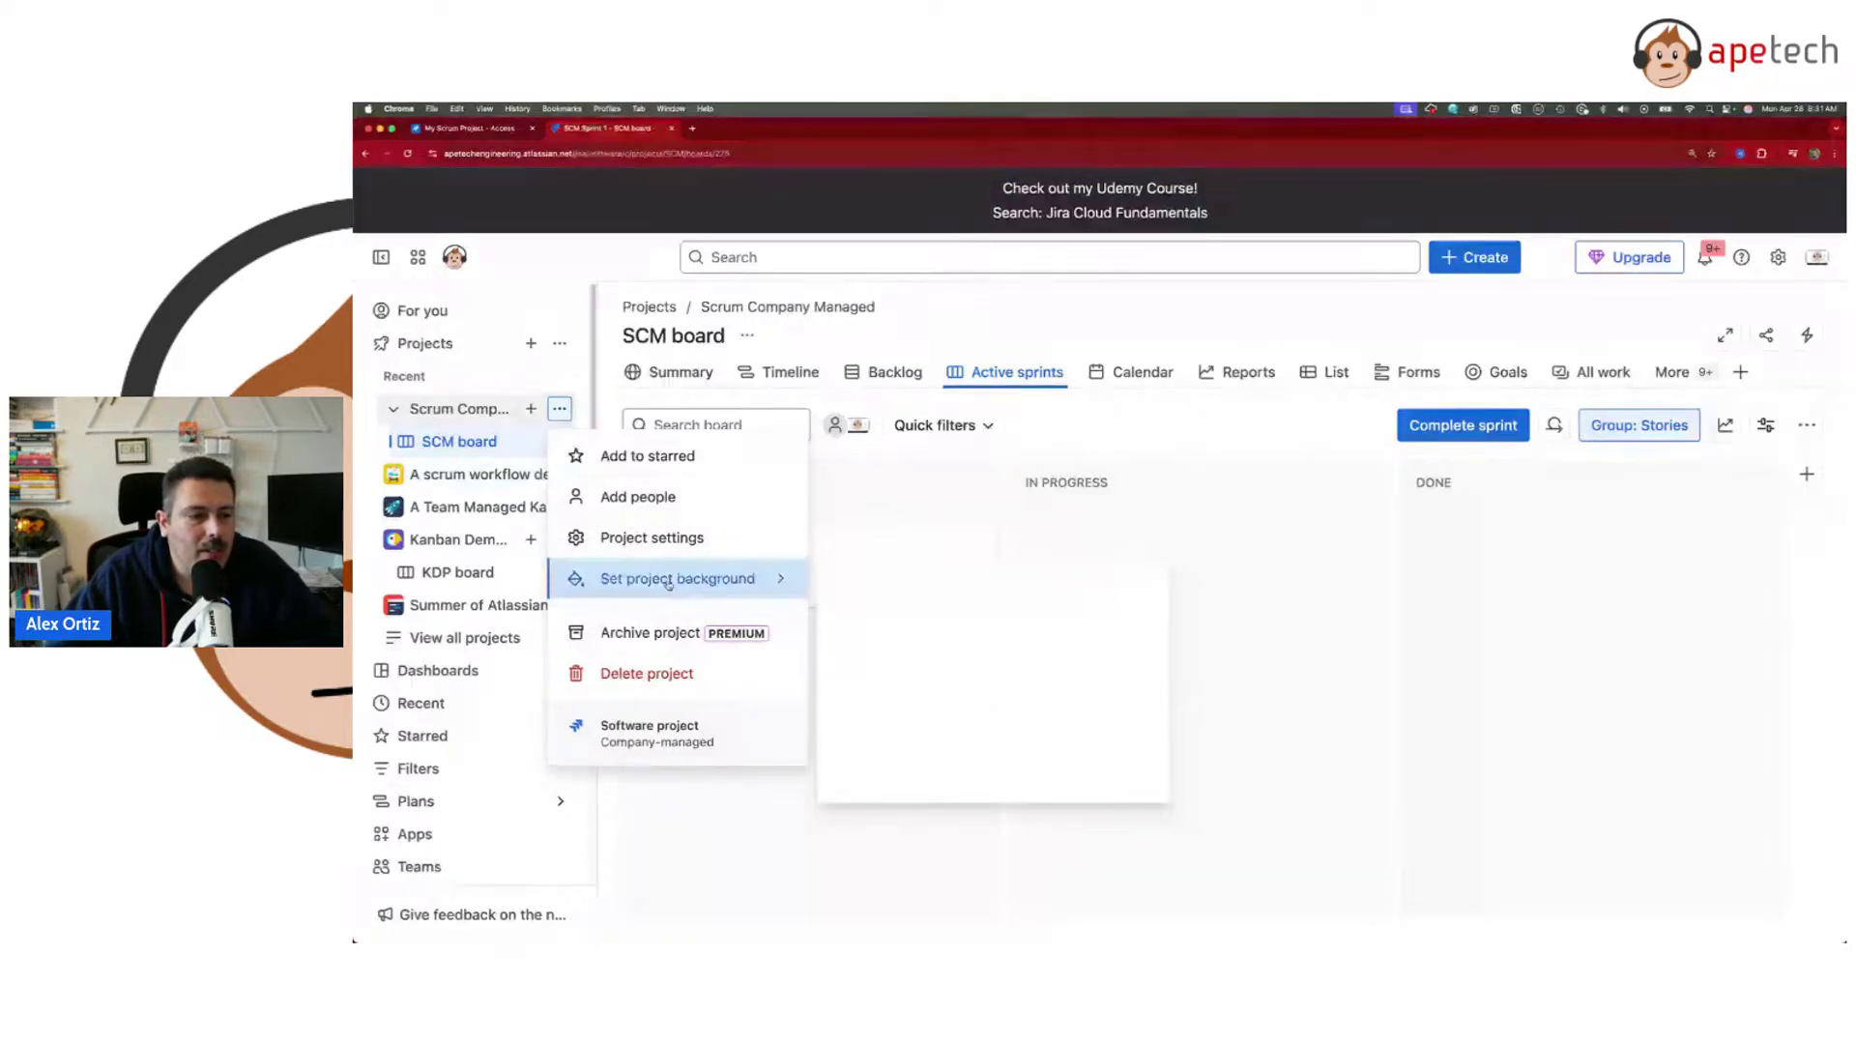
pyautogui.click(931, 619)
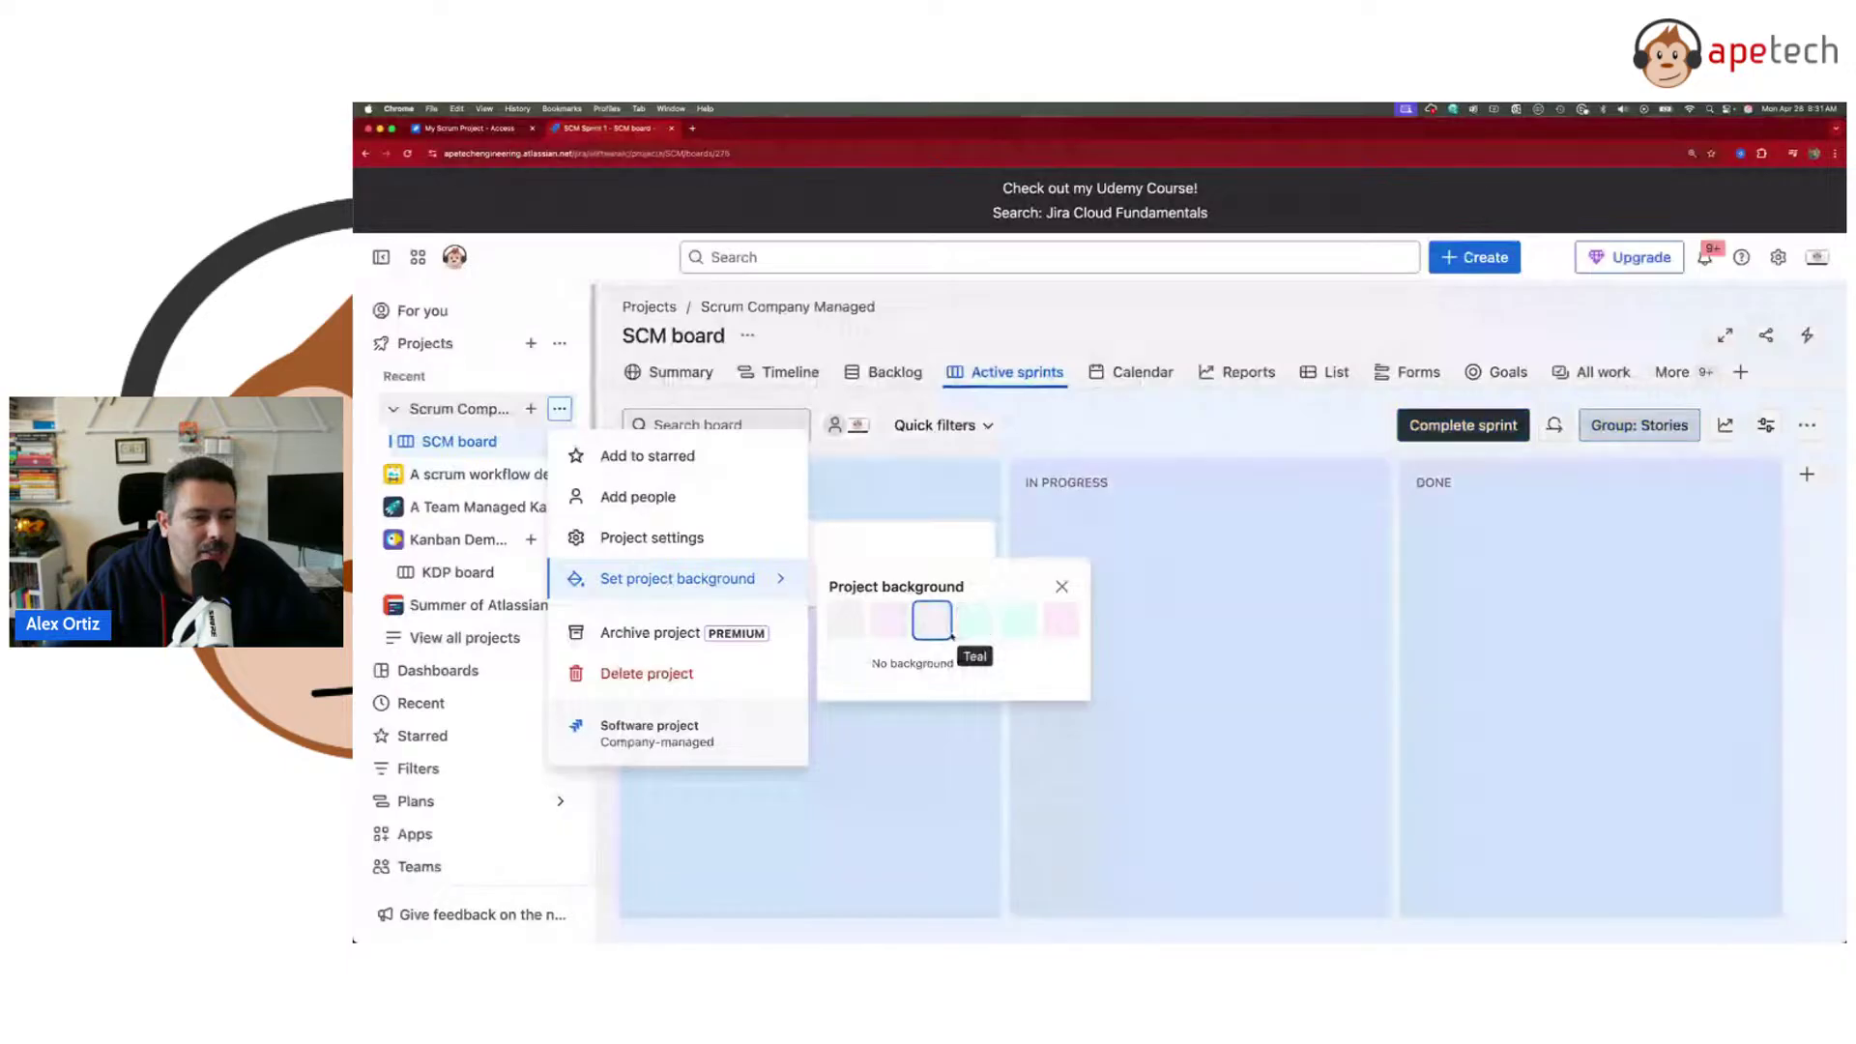
pyautogui.click(1025, 625)
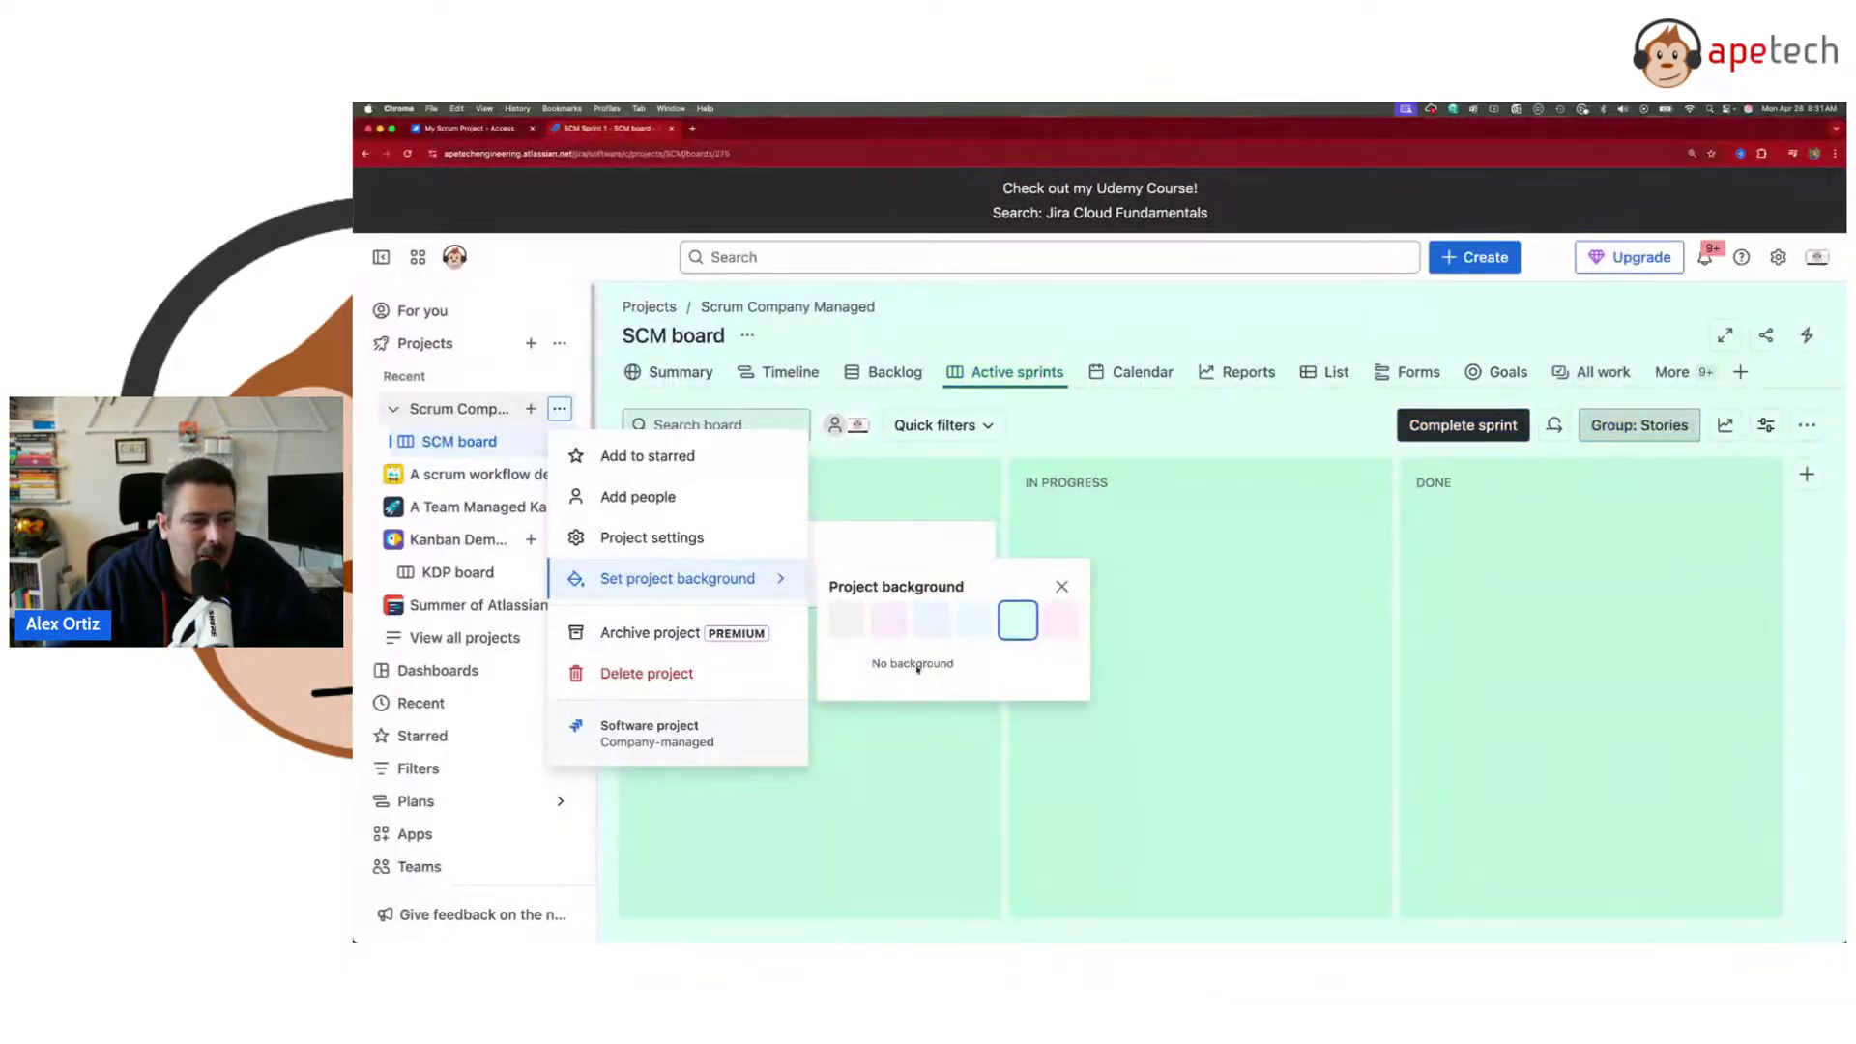
# - Open the Demo Business Project's settings in the old navigation and look through the list of settings sections
pyautogui.click(472, 128)
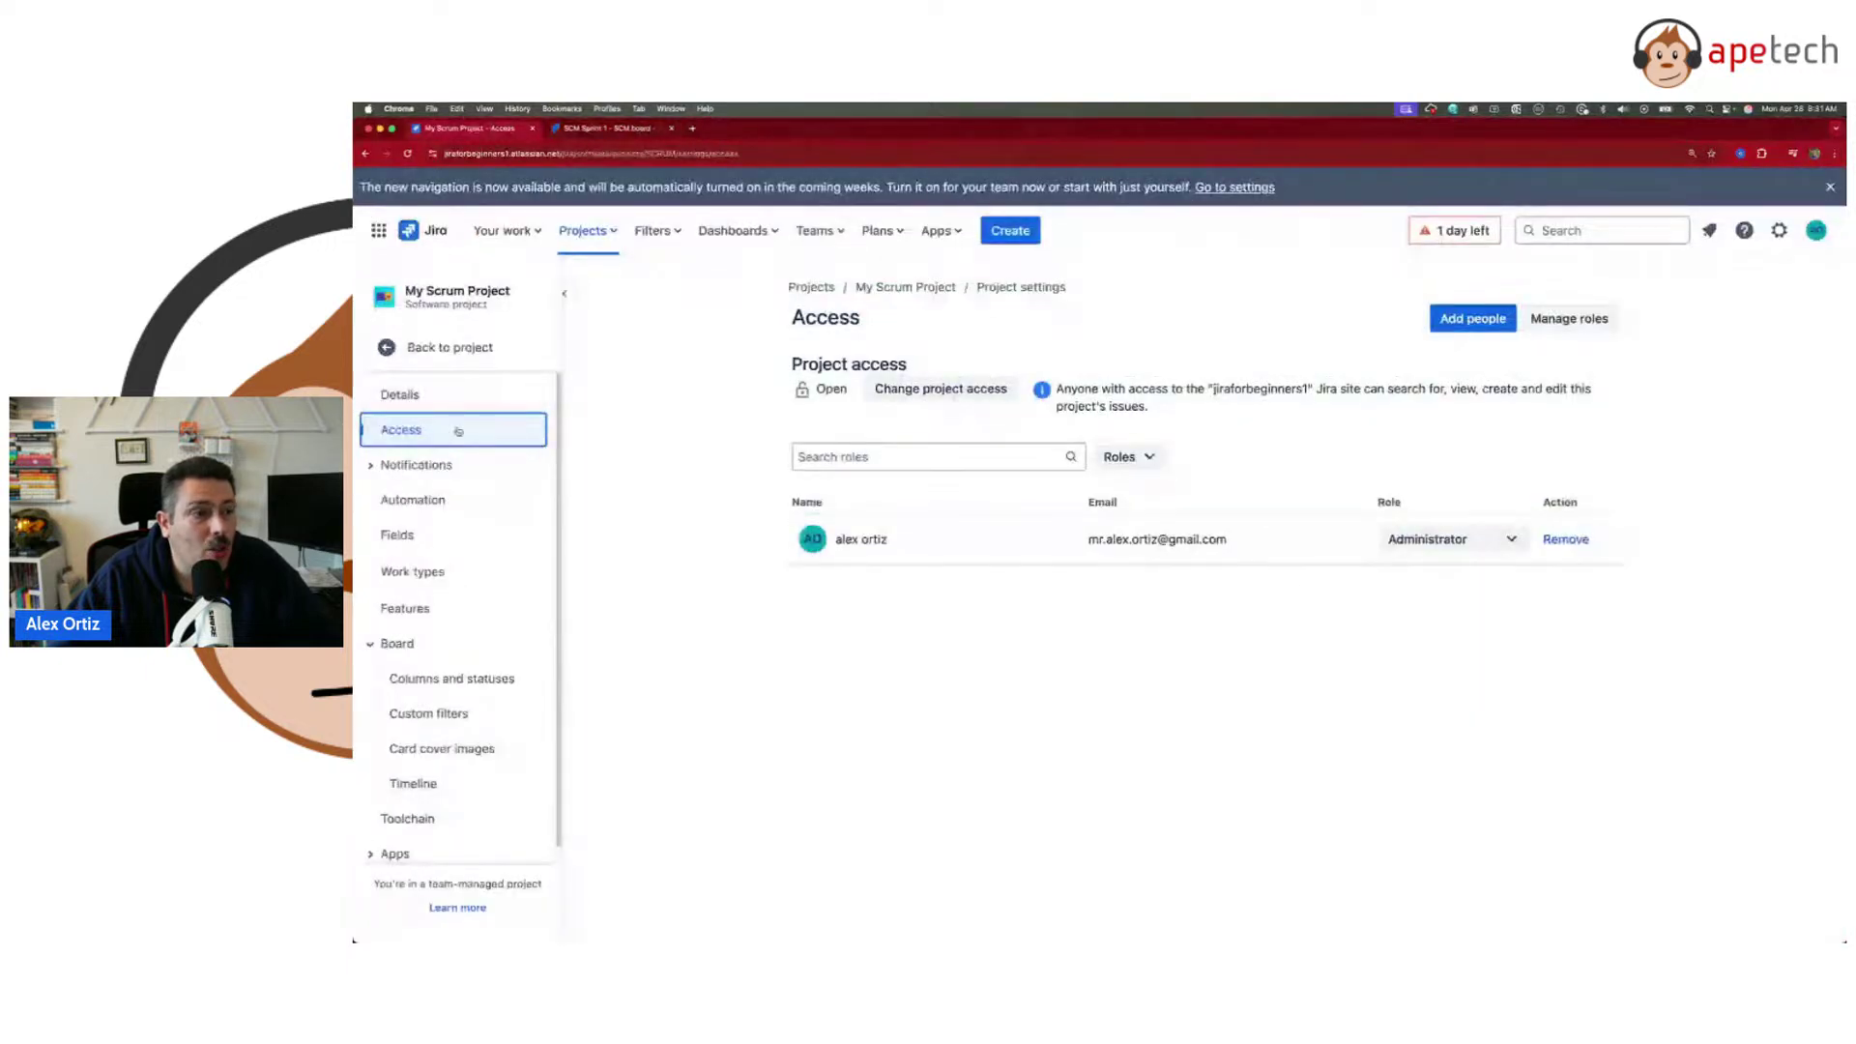
pyautogui.click(587, 230)
pyautogui.click(628, 372)
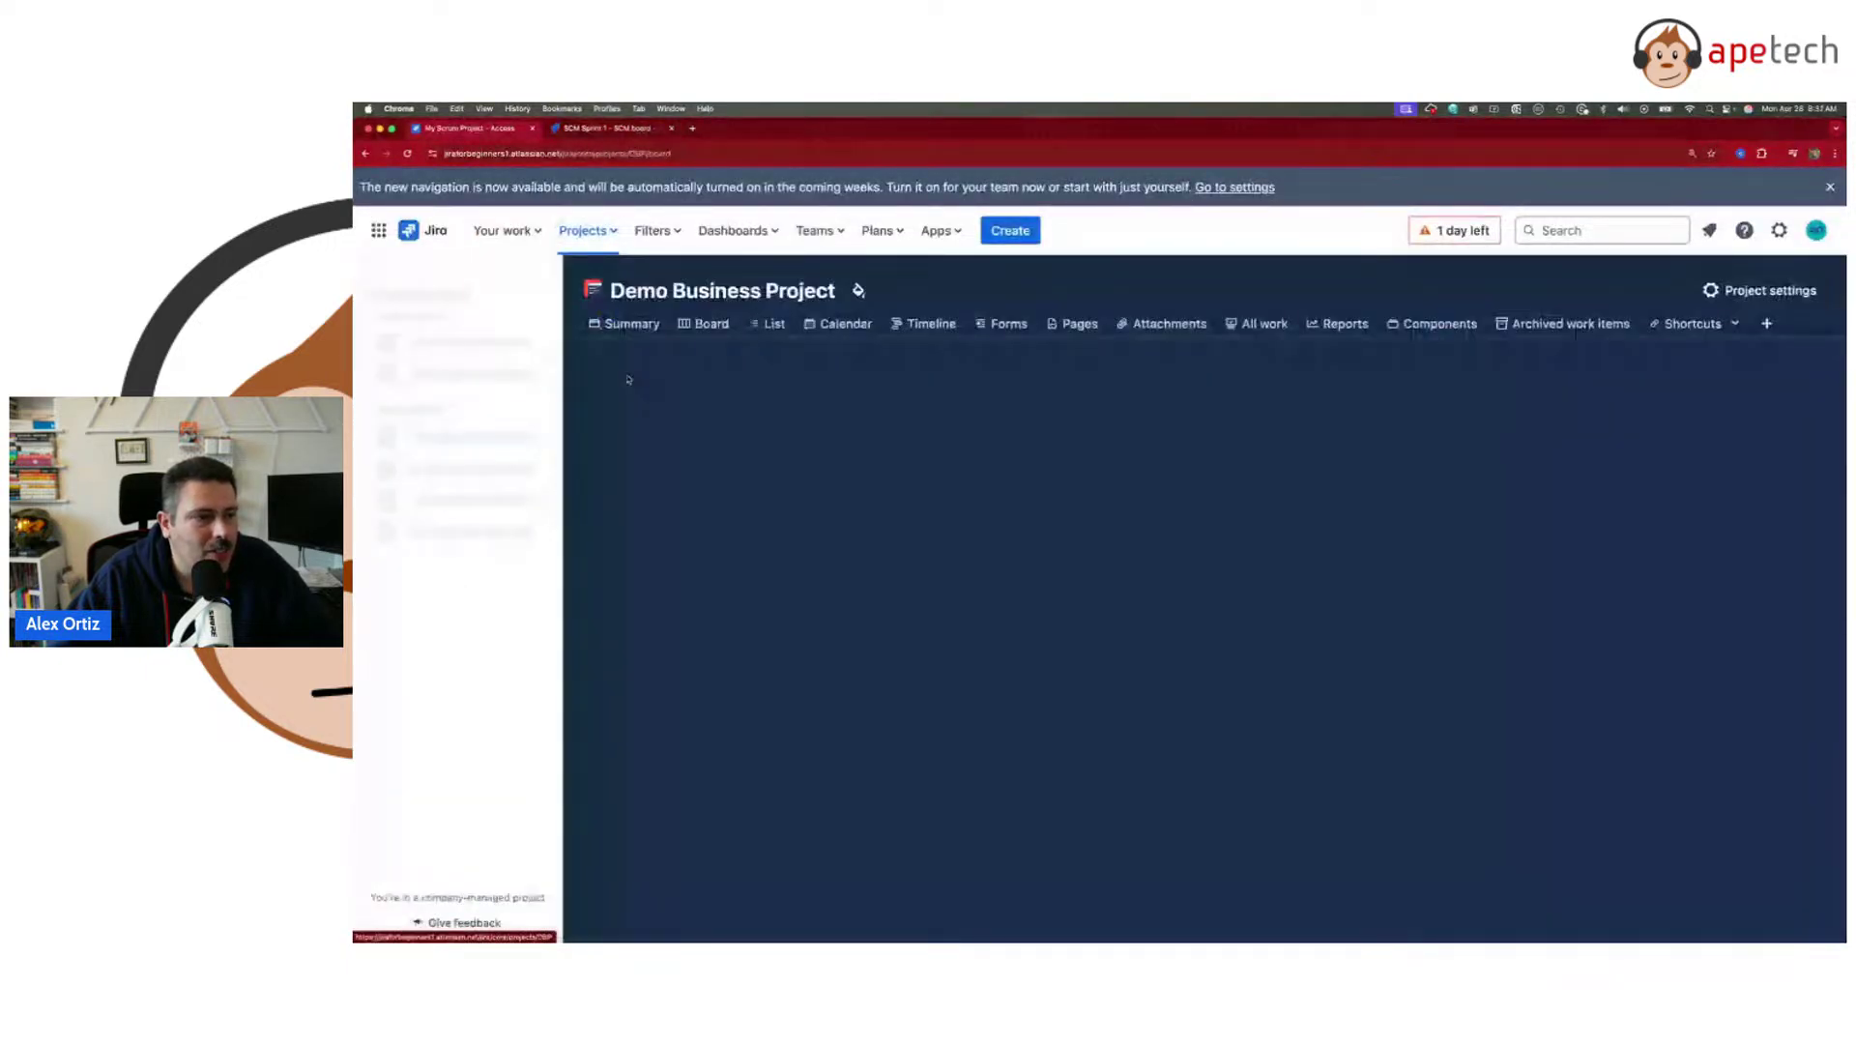
pyautogui.click(1796, 292)
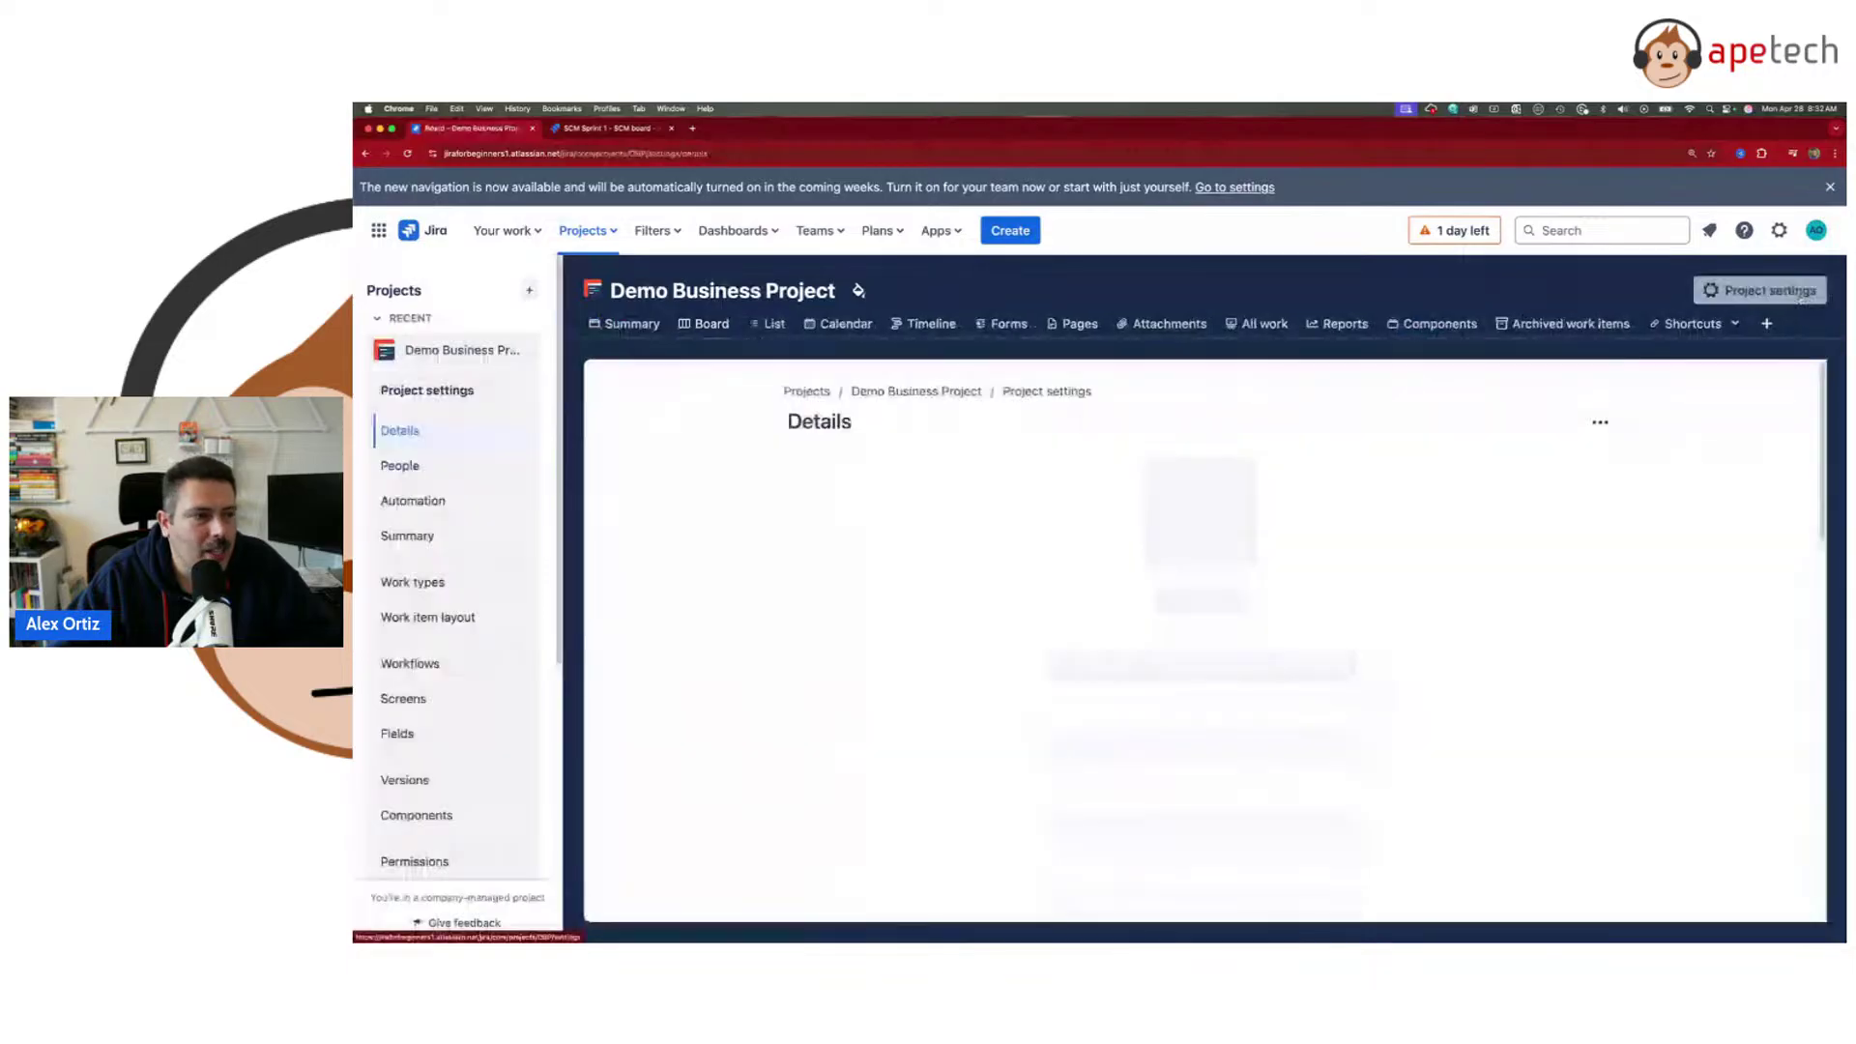
pyautogui.scroll(-4, 464, 646)
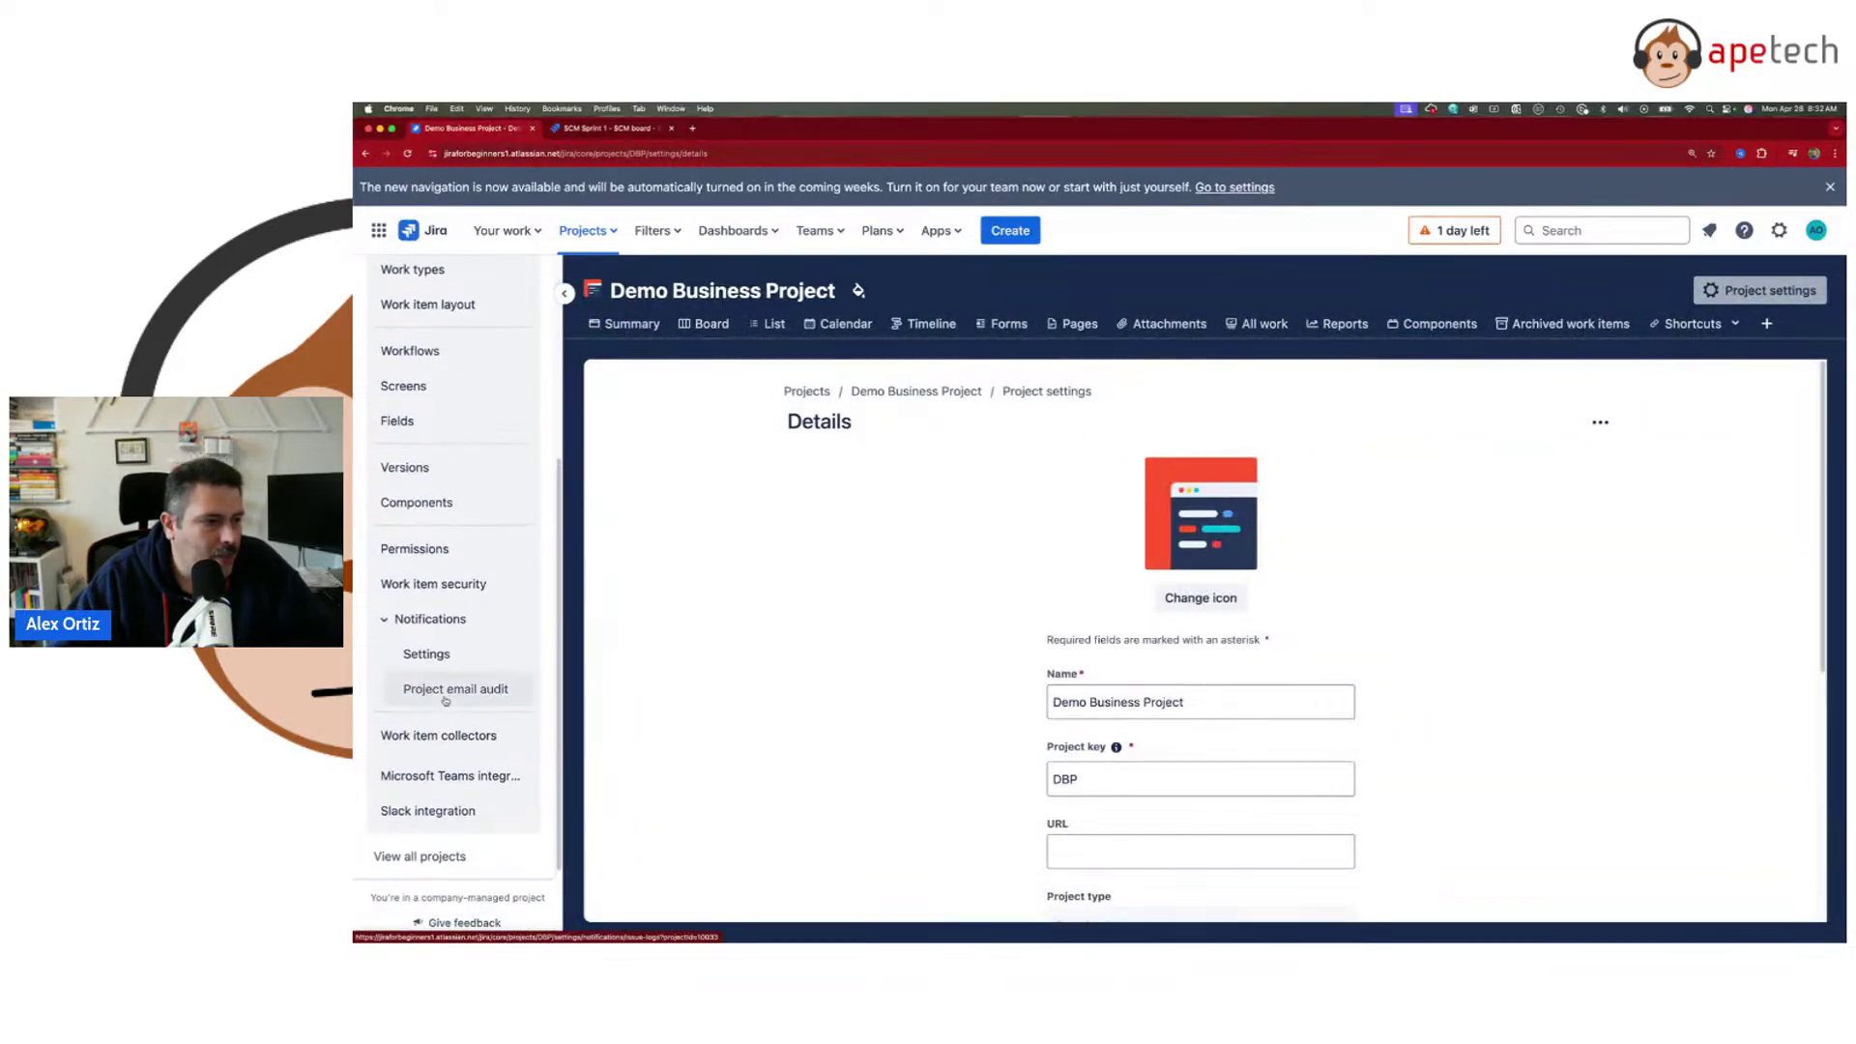
pyautogui.scroll(2, 445, 696)
pyautogui.scroll(1, 444, 696)
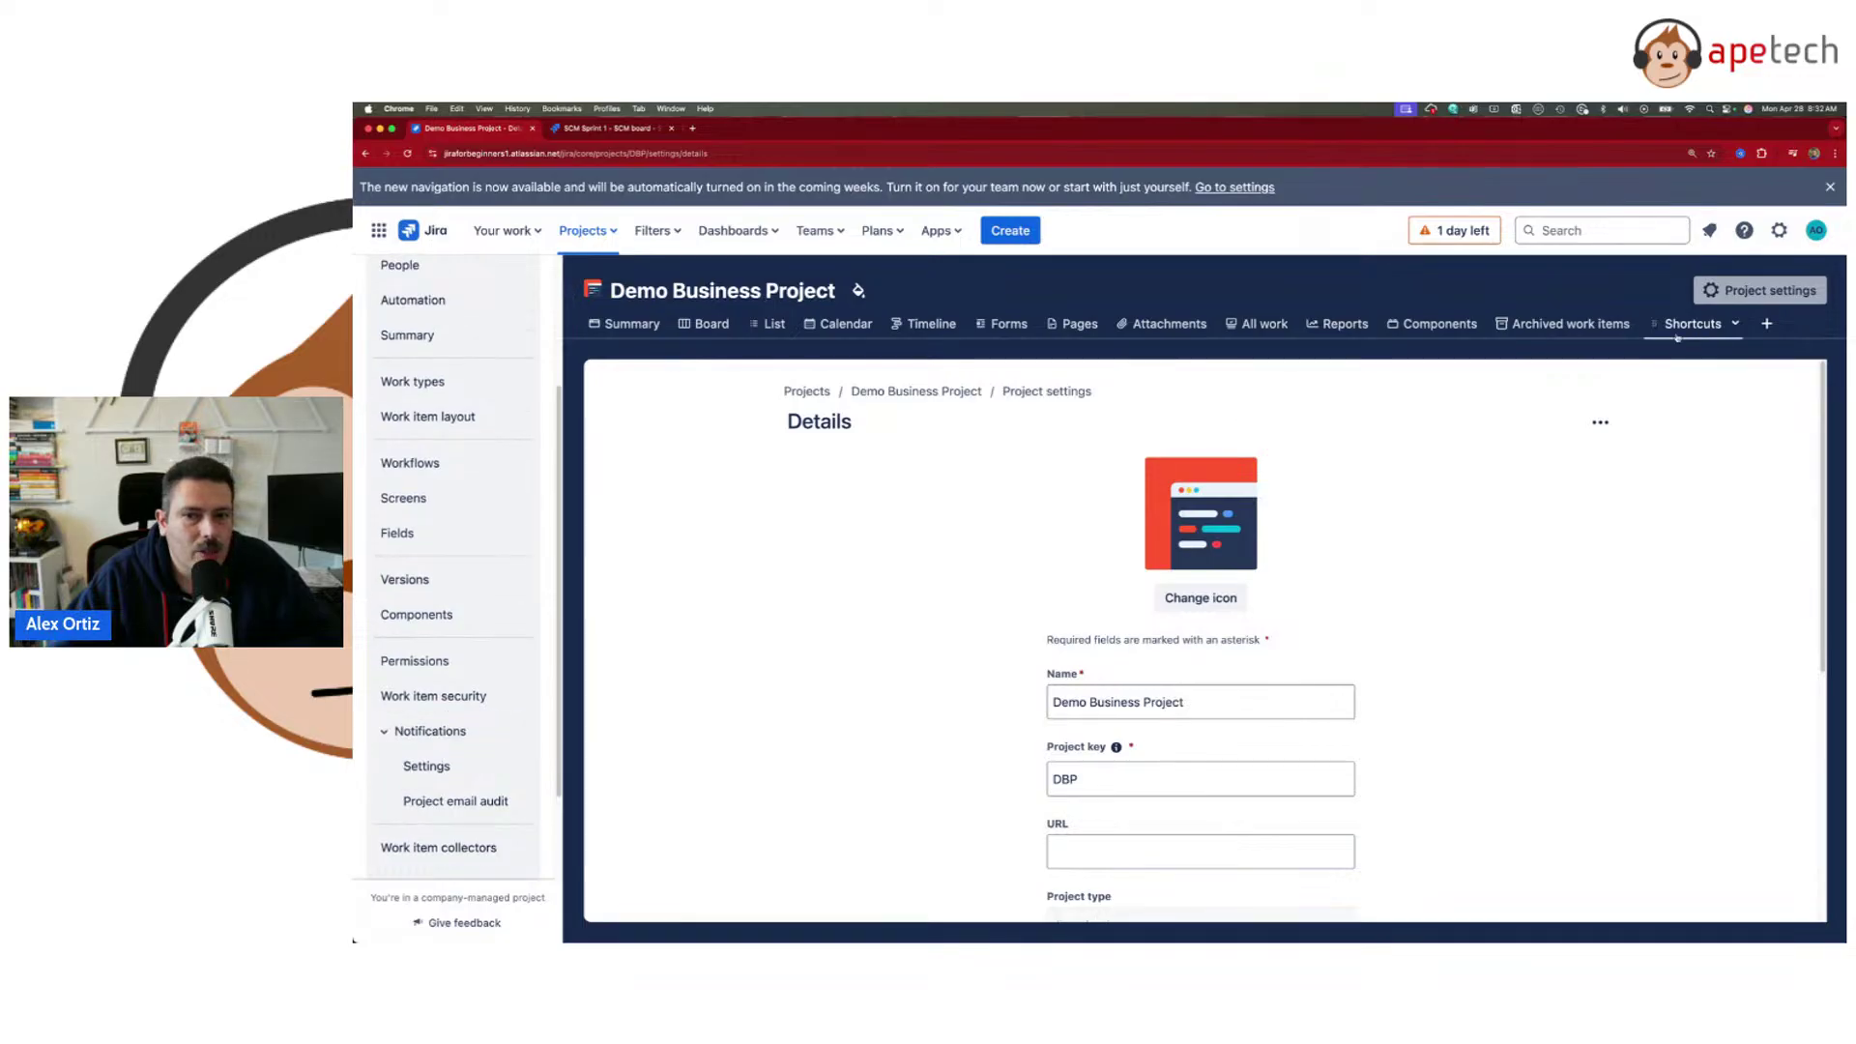
# - Check the option for adding a view to Demo Business Project, and review its project settings sections again from Details
pyautogui.click(1767, 323)
pyautogui.click(1767, 323)
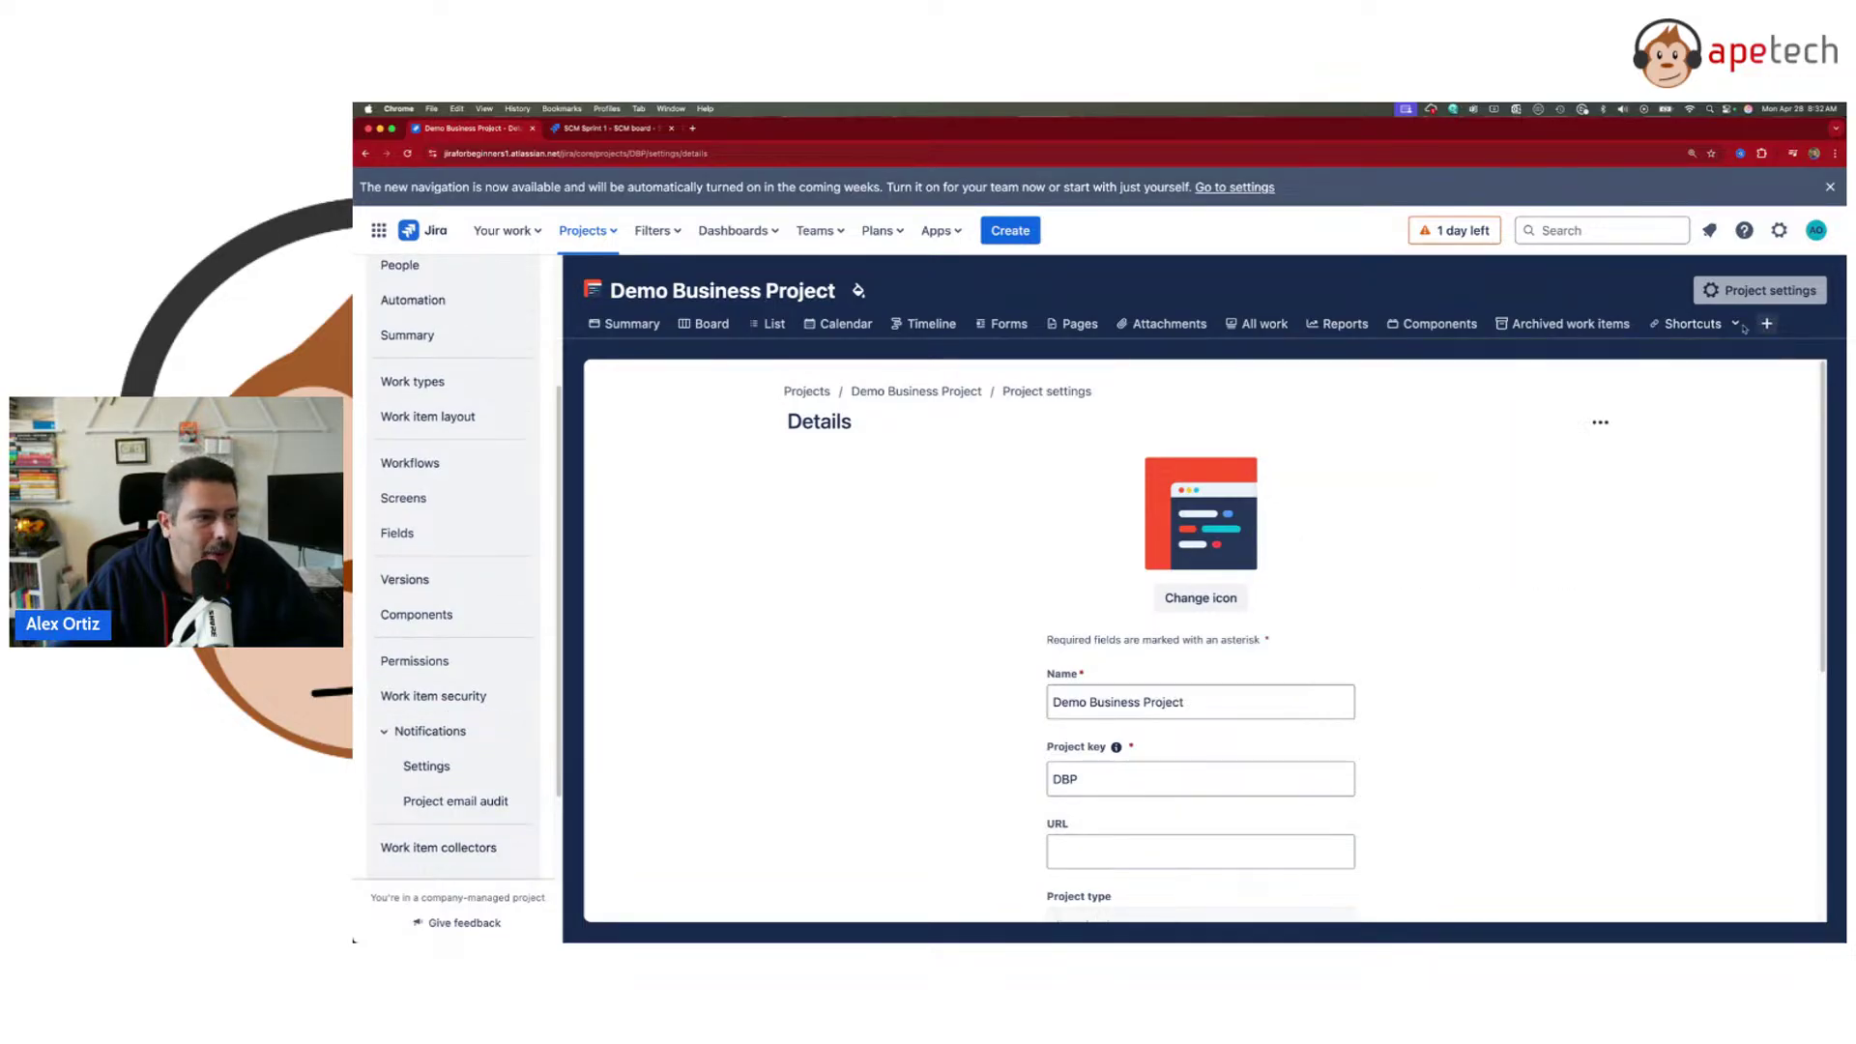
pyautogui.scroll(3, 553, 488)
pyautogui.click(452, 430)
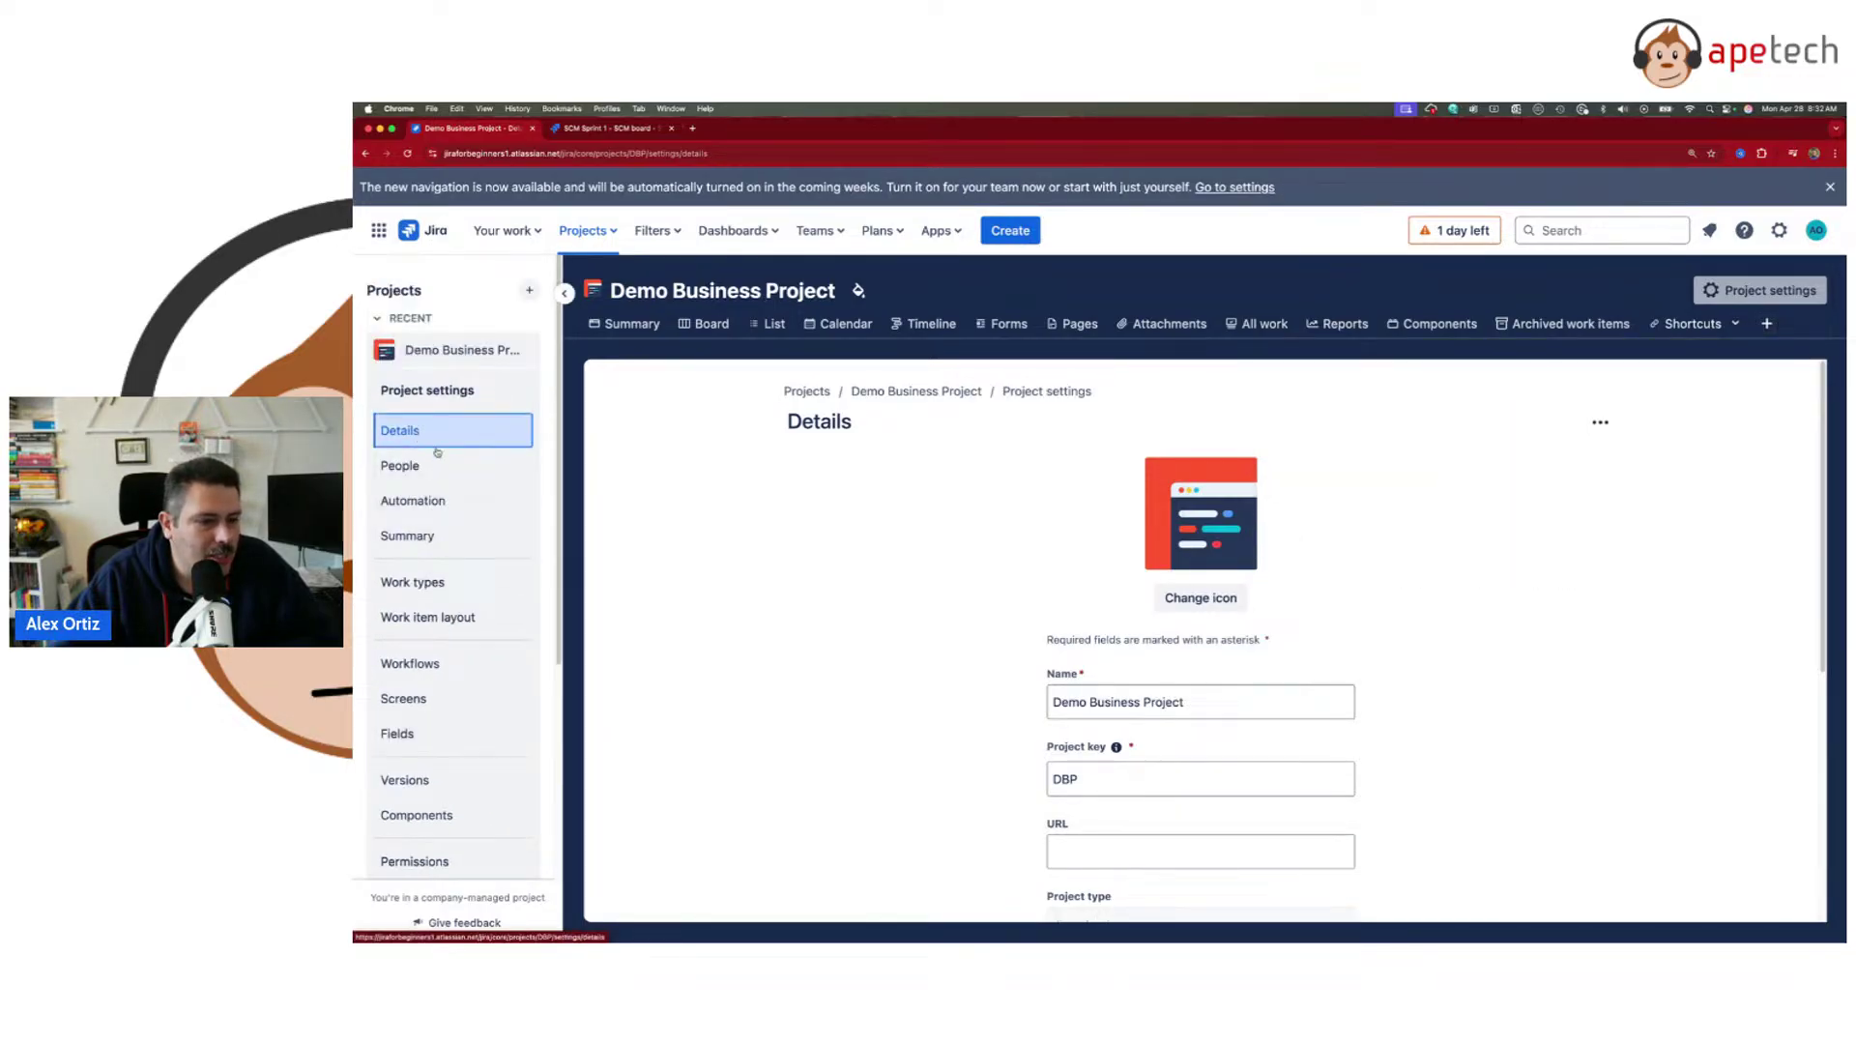
pyautogui.scroll(-5, 1251, 591)
pyautogui.scroll(5, 1227, 593)
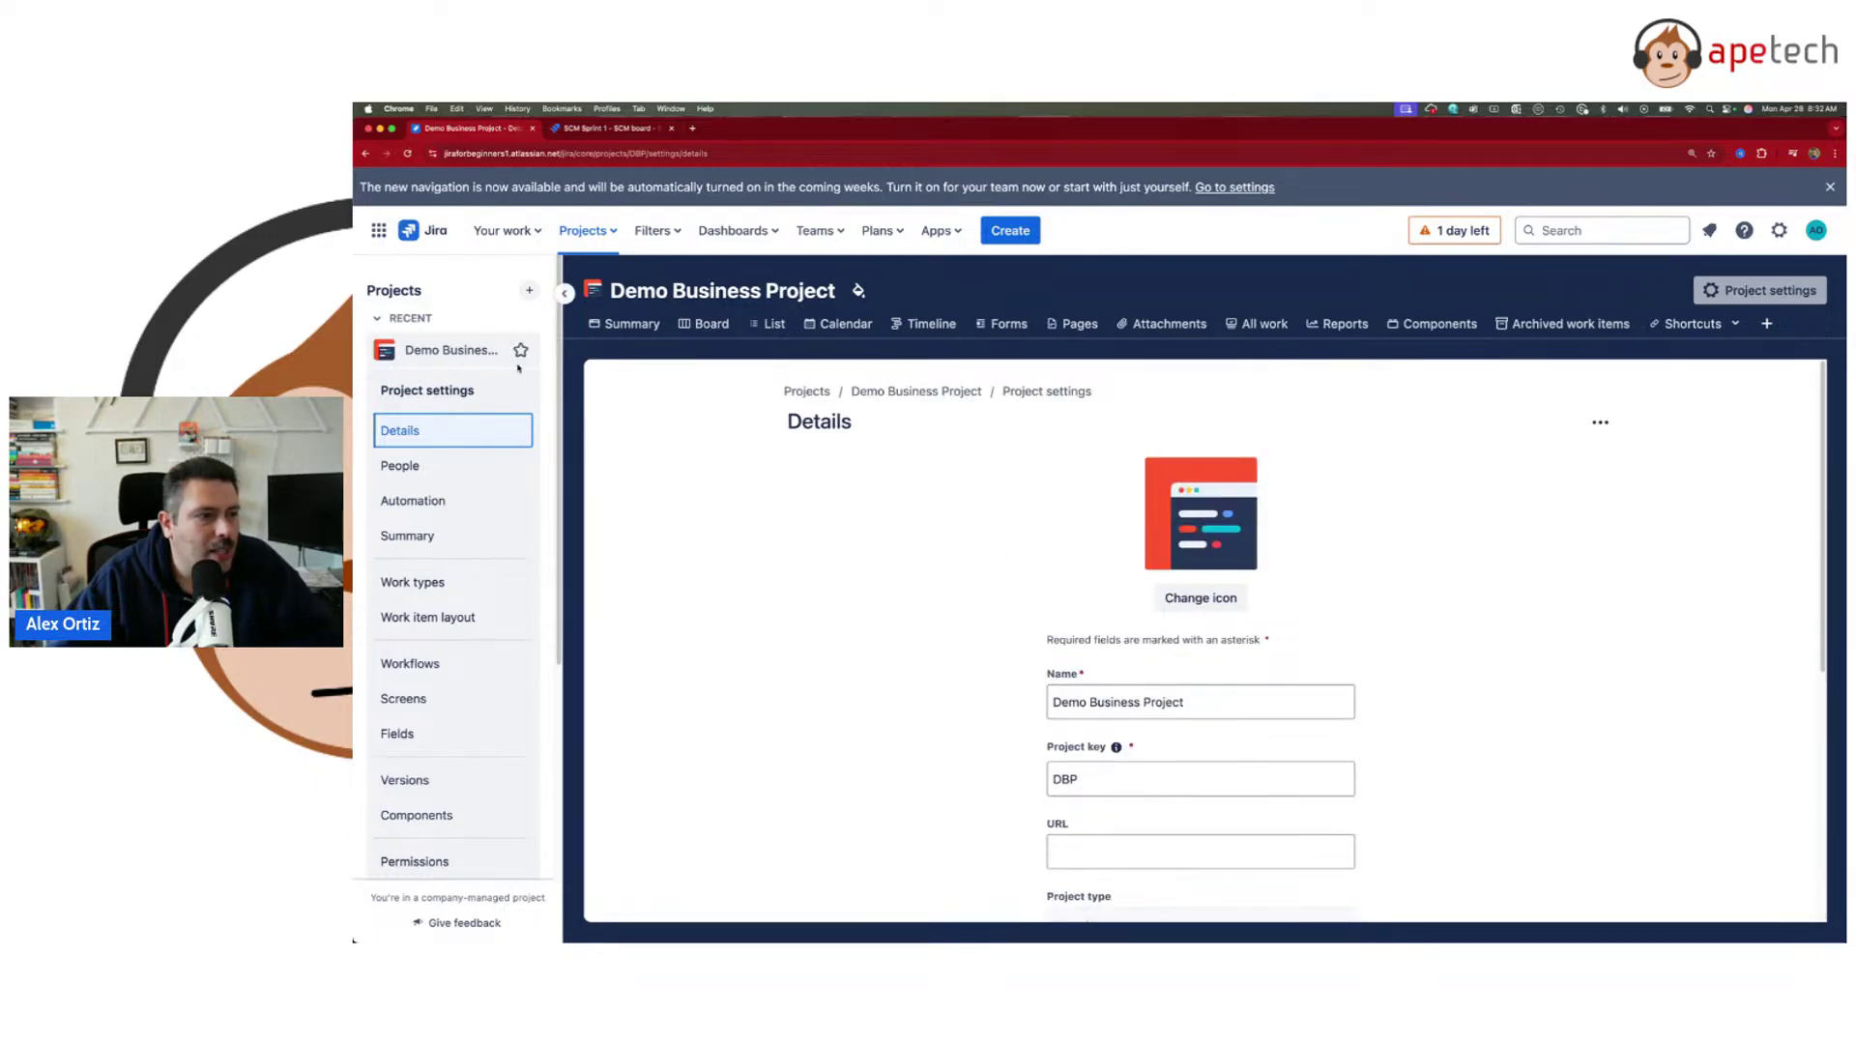
# - Open the Demo Business Project board and set its project background to the Unsplash photo of a mountain against an orange sky
pyautogui.click(484, 352)
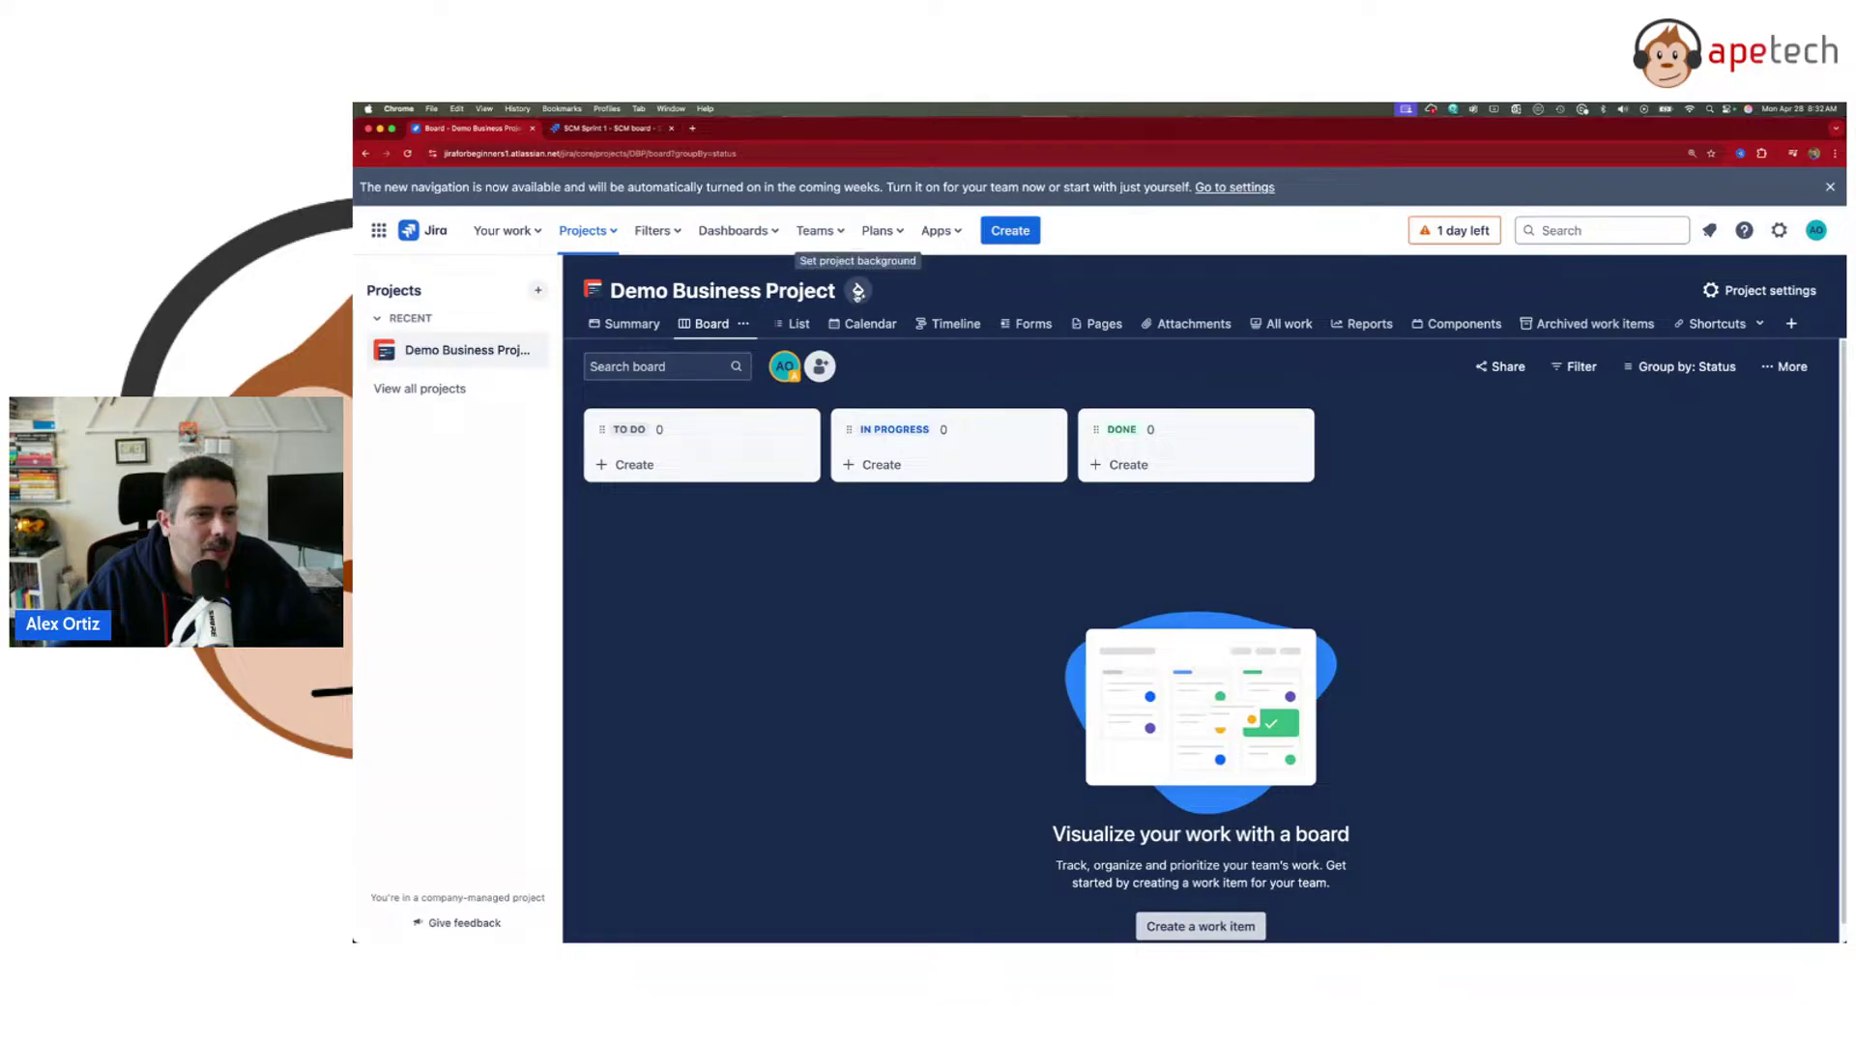
pyautogui.click(858, 292)
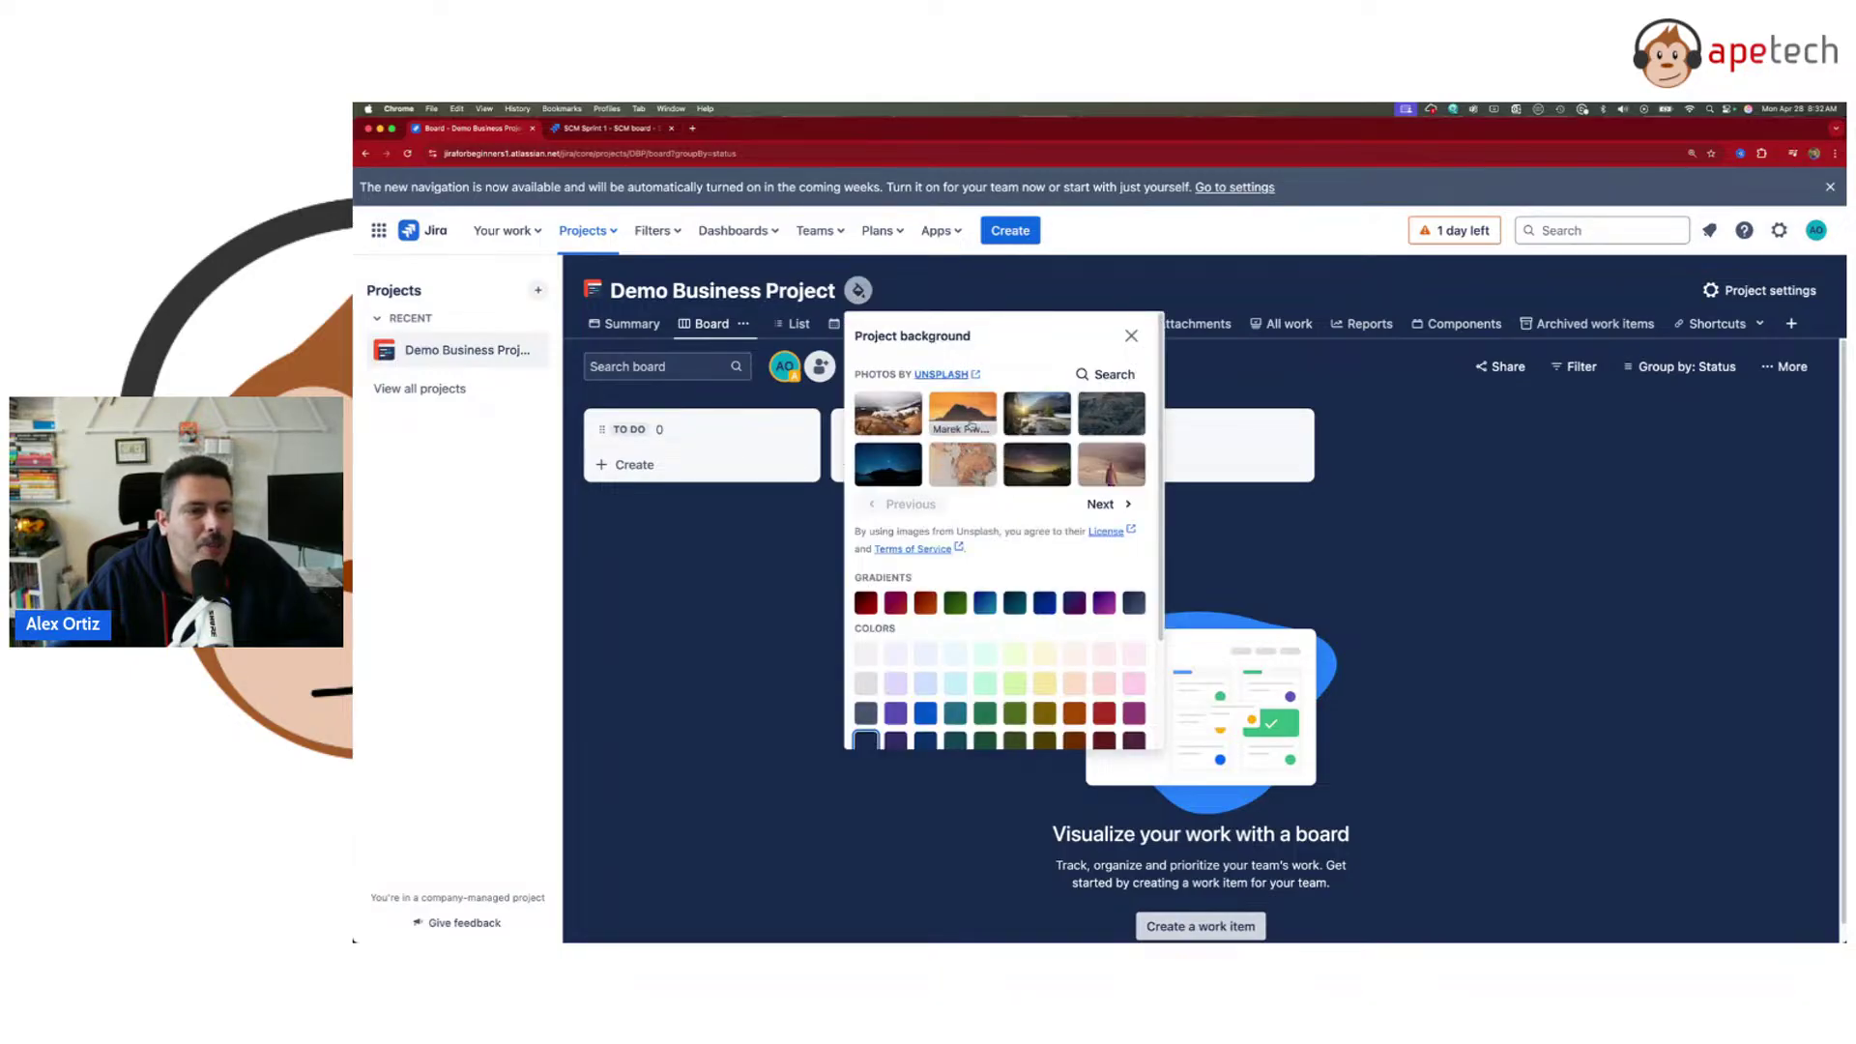
pyautogui.click(945, 414)
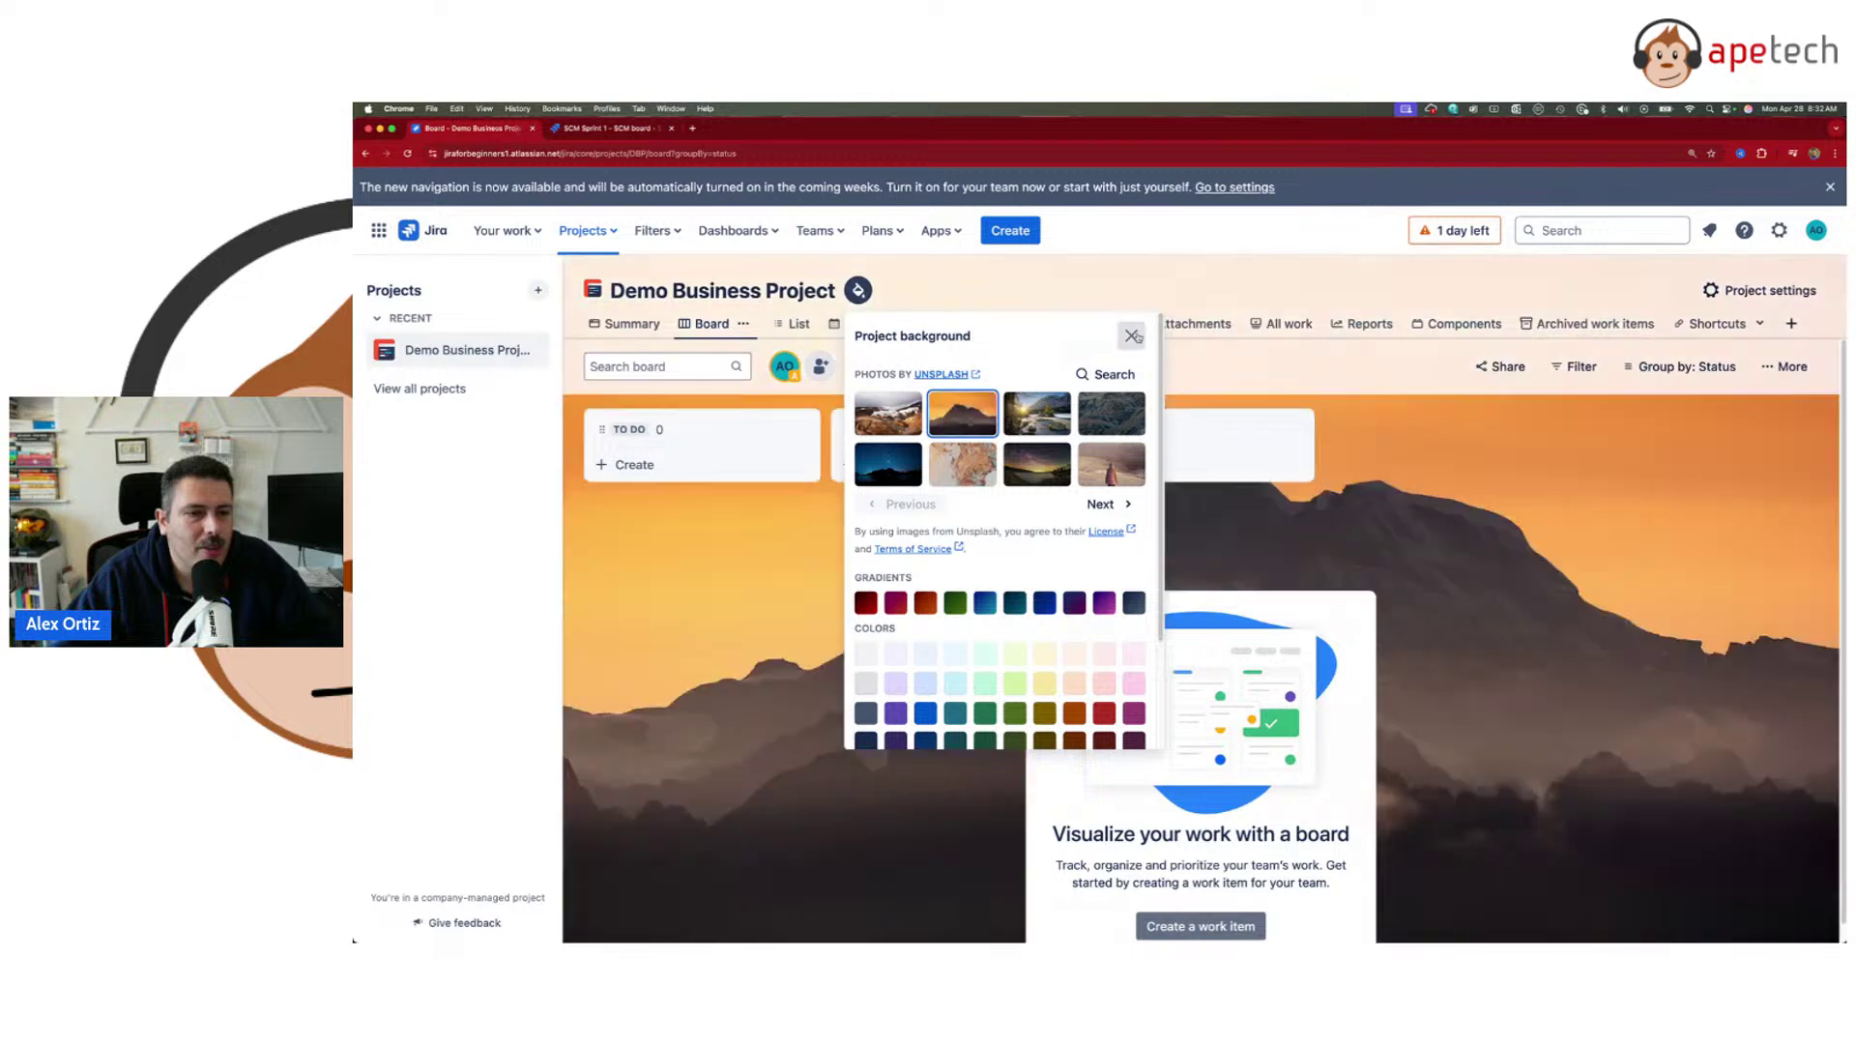
pyautogui.click(1132, 336)
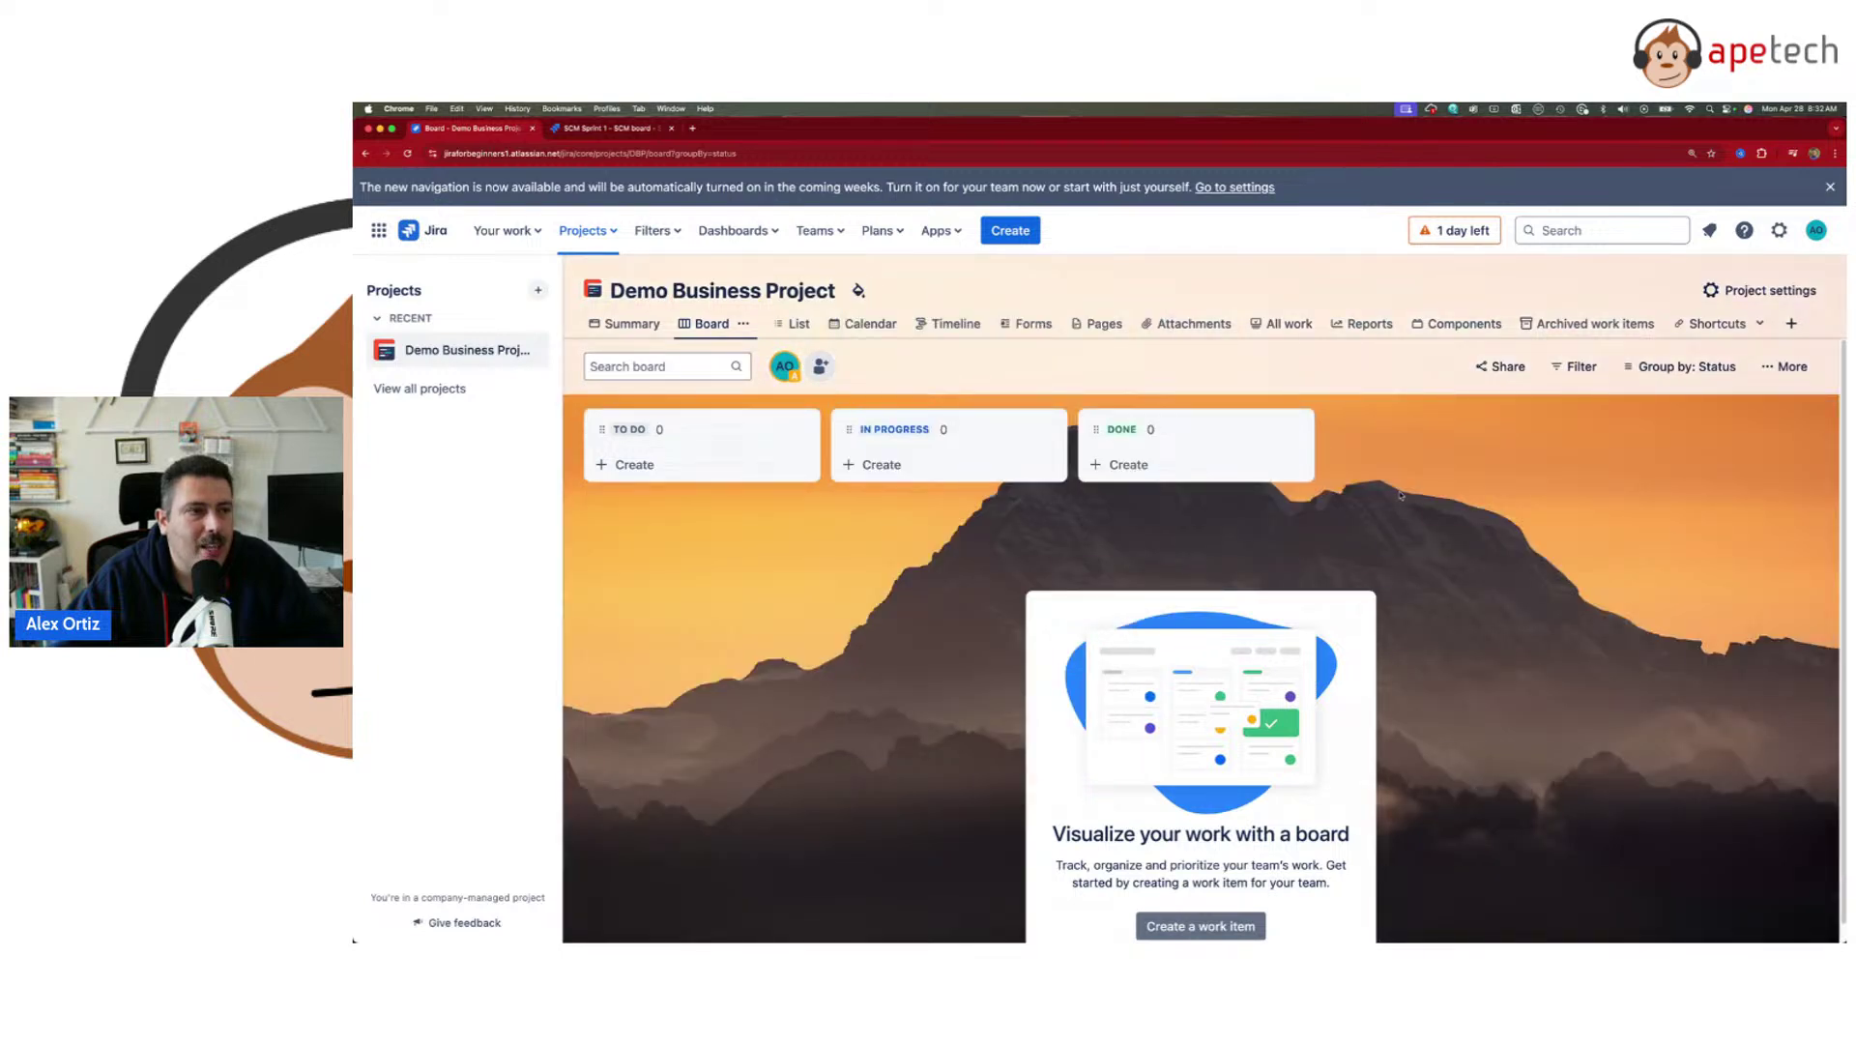
# - Return to the new navigation site and open the Apetech's Content Creation business project from the full project list
pyautogui.click(645, 129)
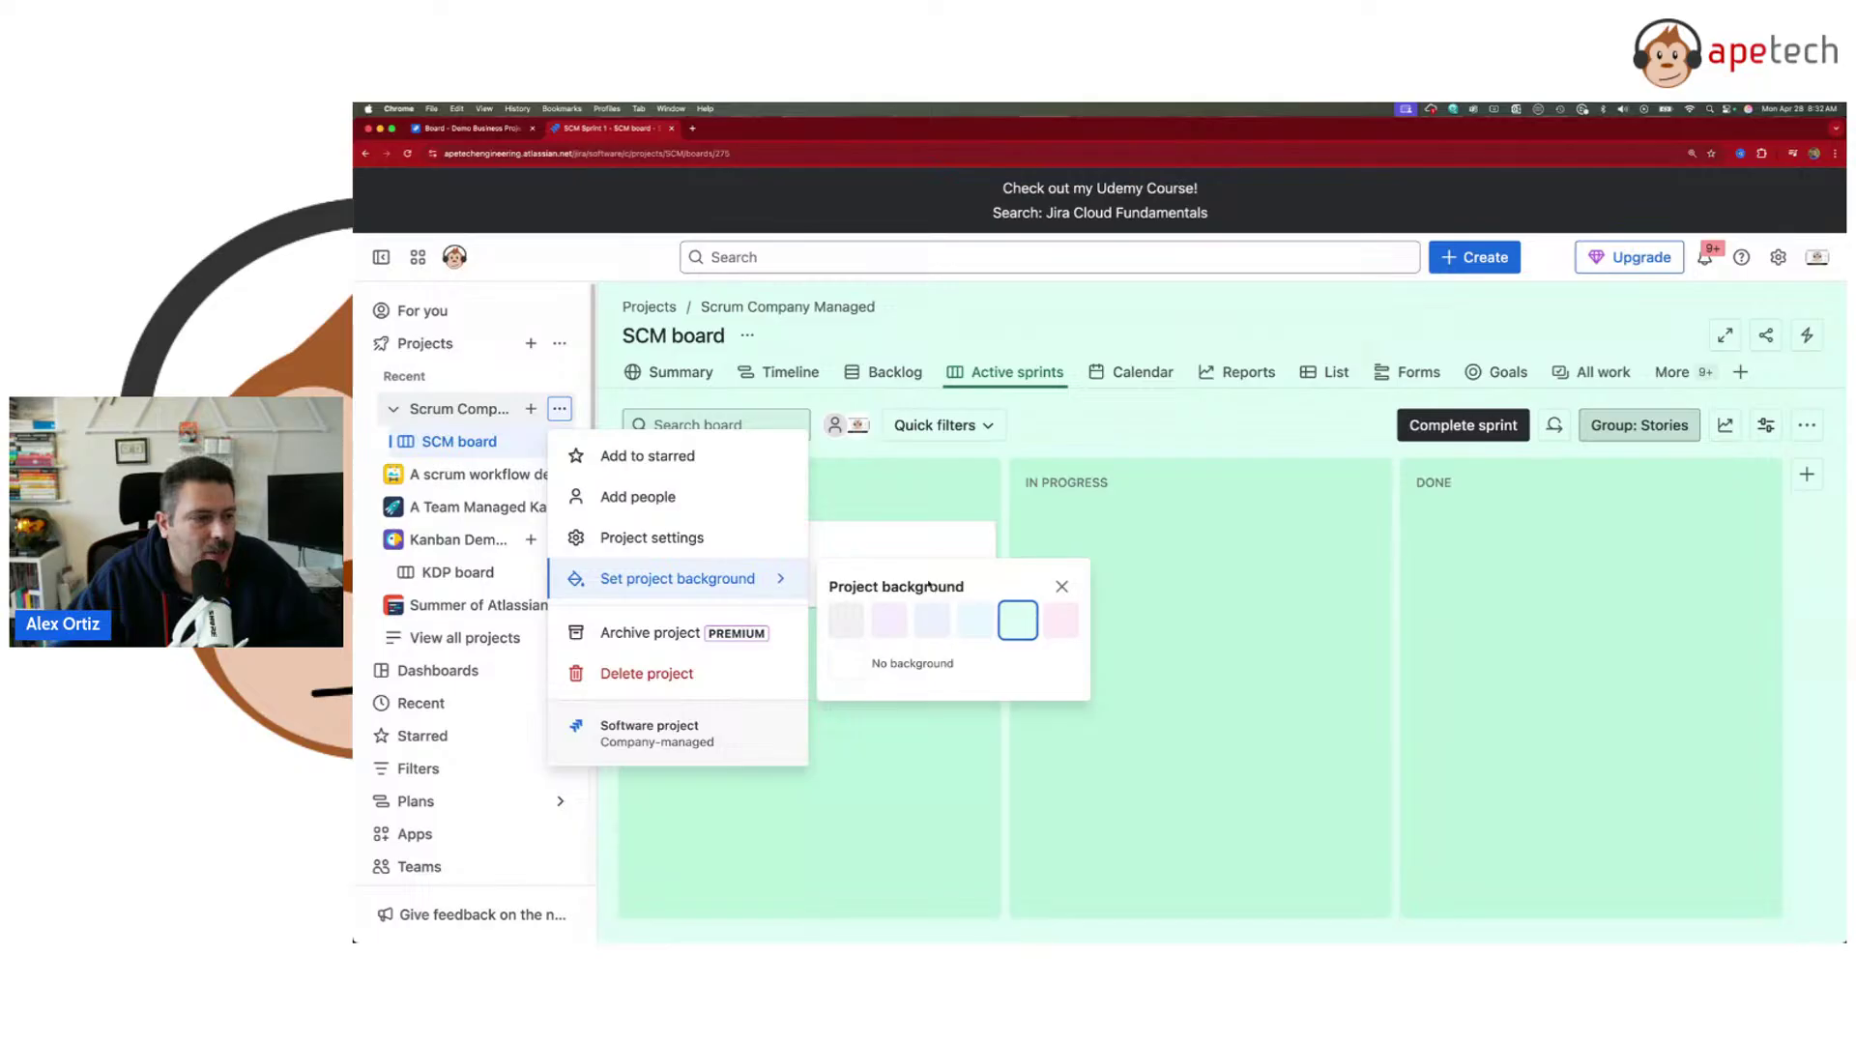
pyautogui.click(419, 639)
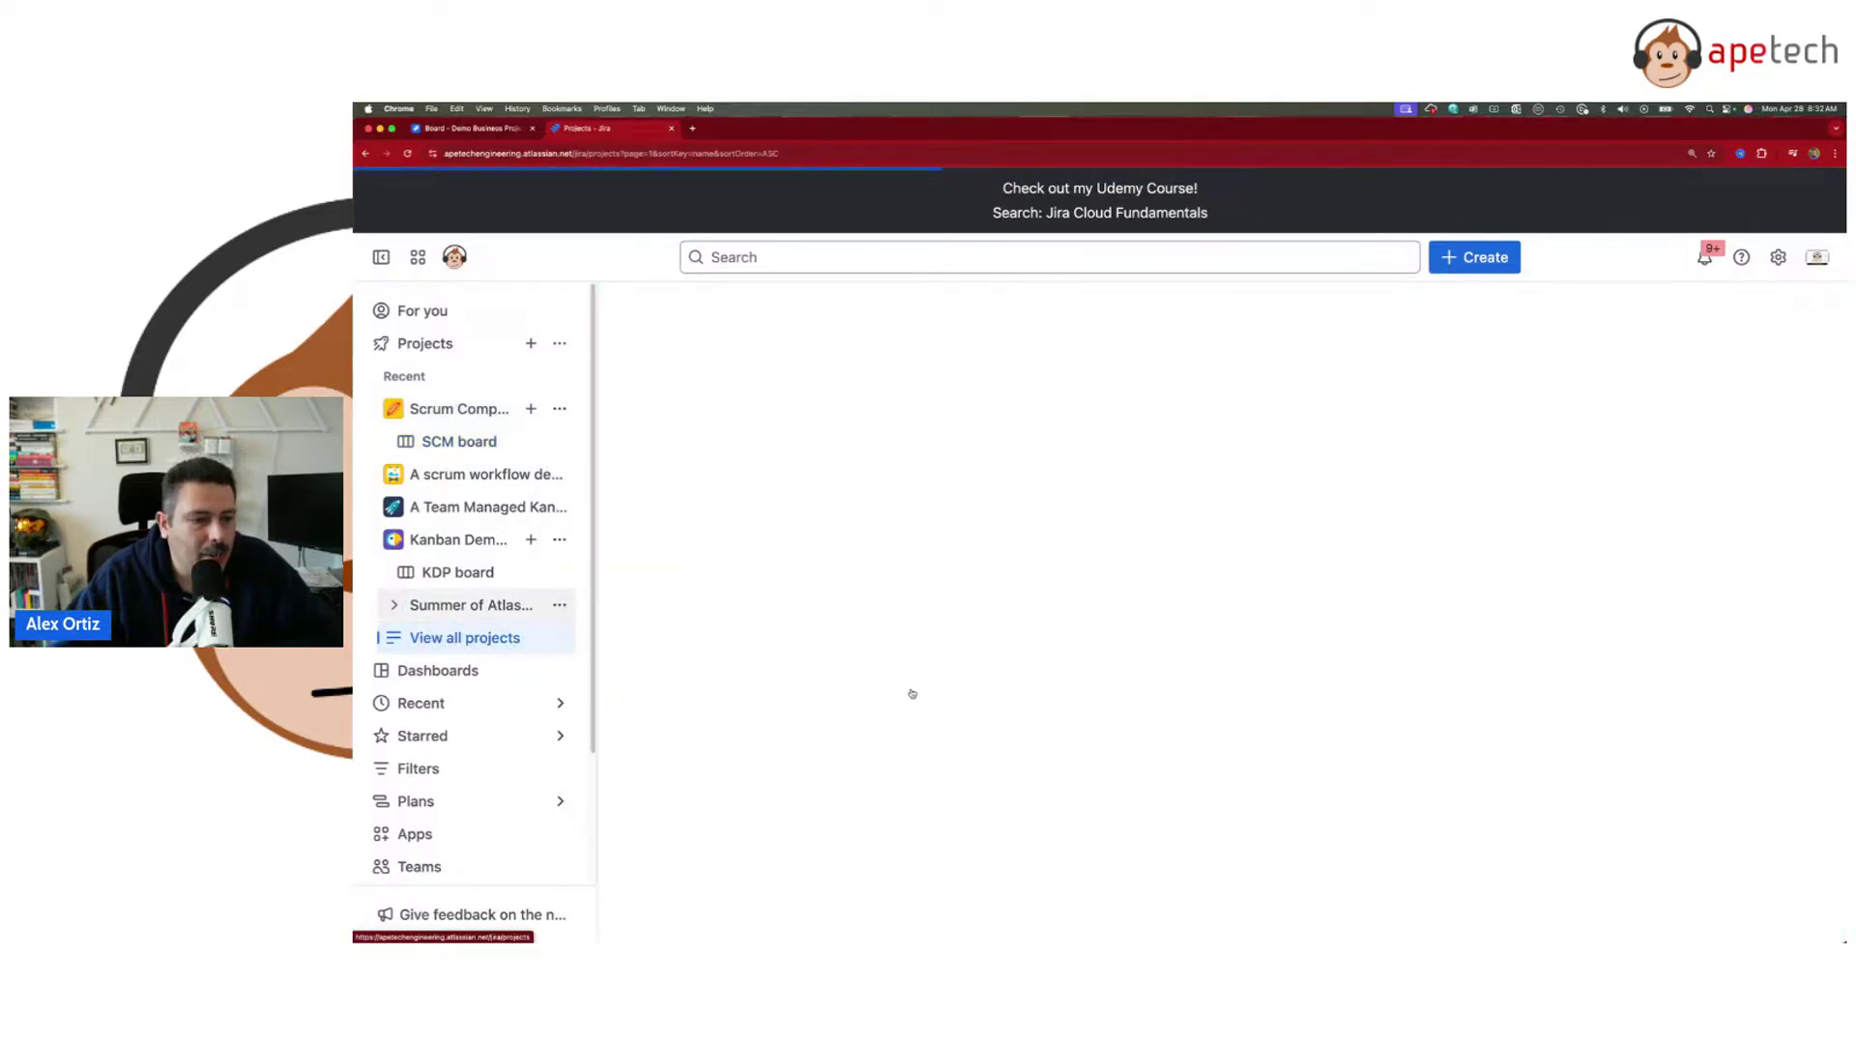
pyautogui.scroll(-1, 773, 694)
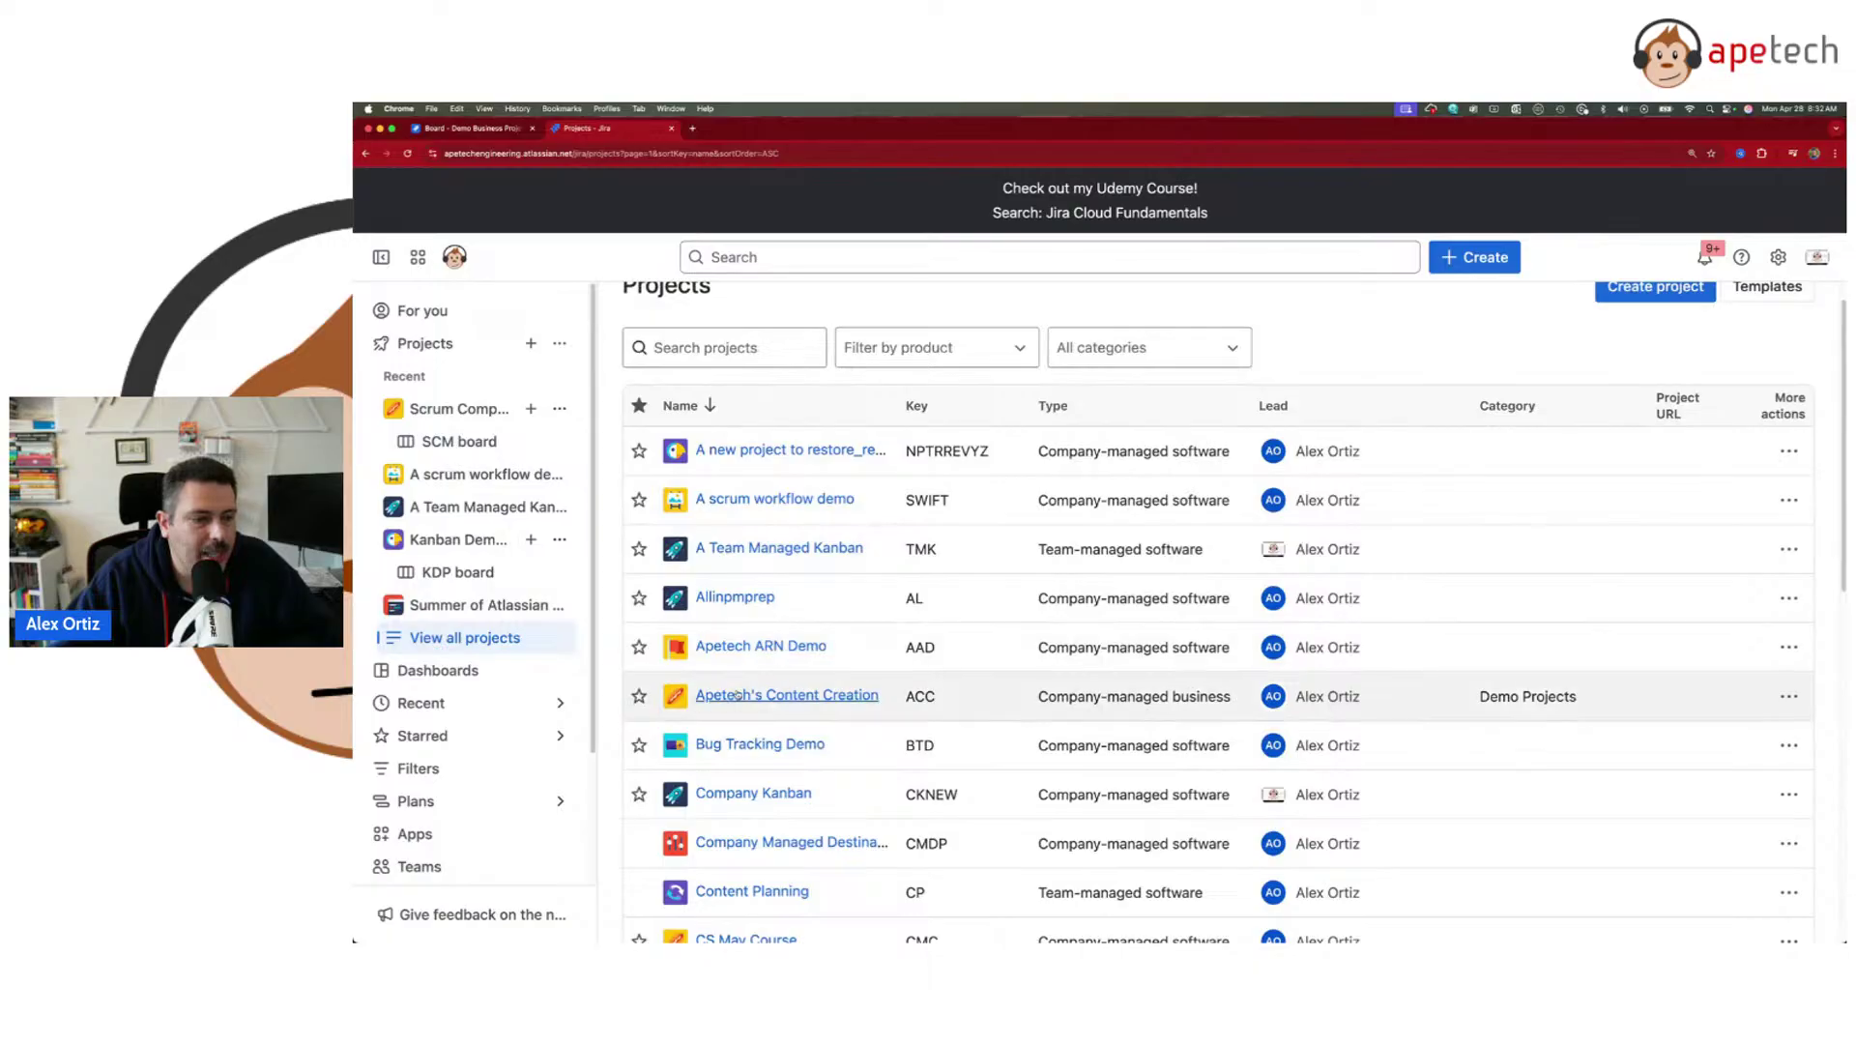
pyautogui.click(737, 695)
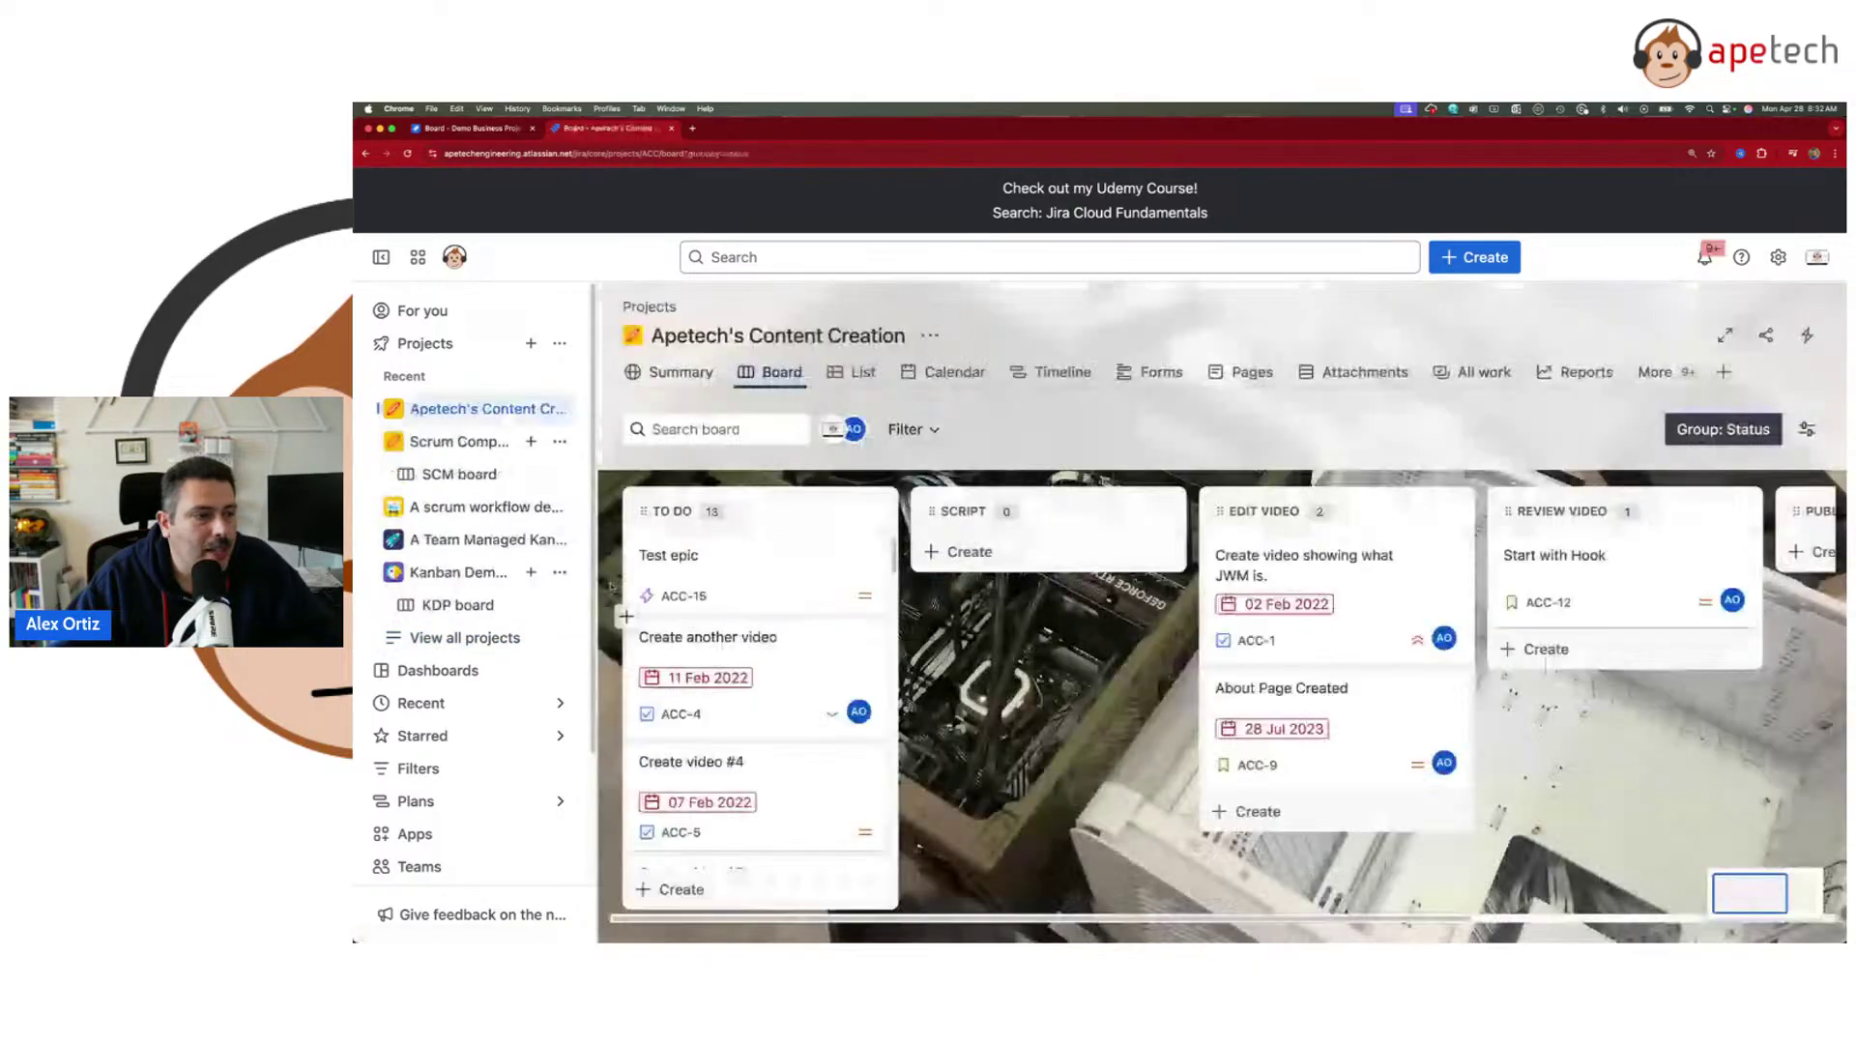
# - Set the project background of Apetech's Content Creation to the Unsplash photo of a person in a pink jacket on snow
pyautogui.click(559, 408)
pyautogui.click(688, 580)
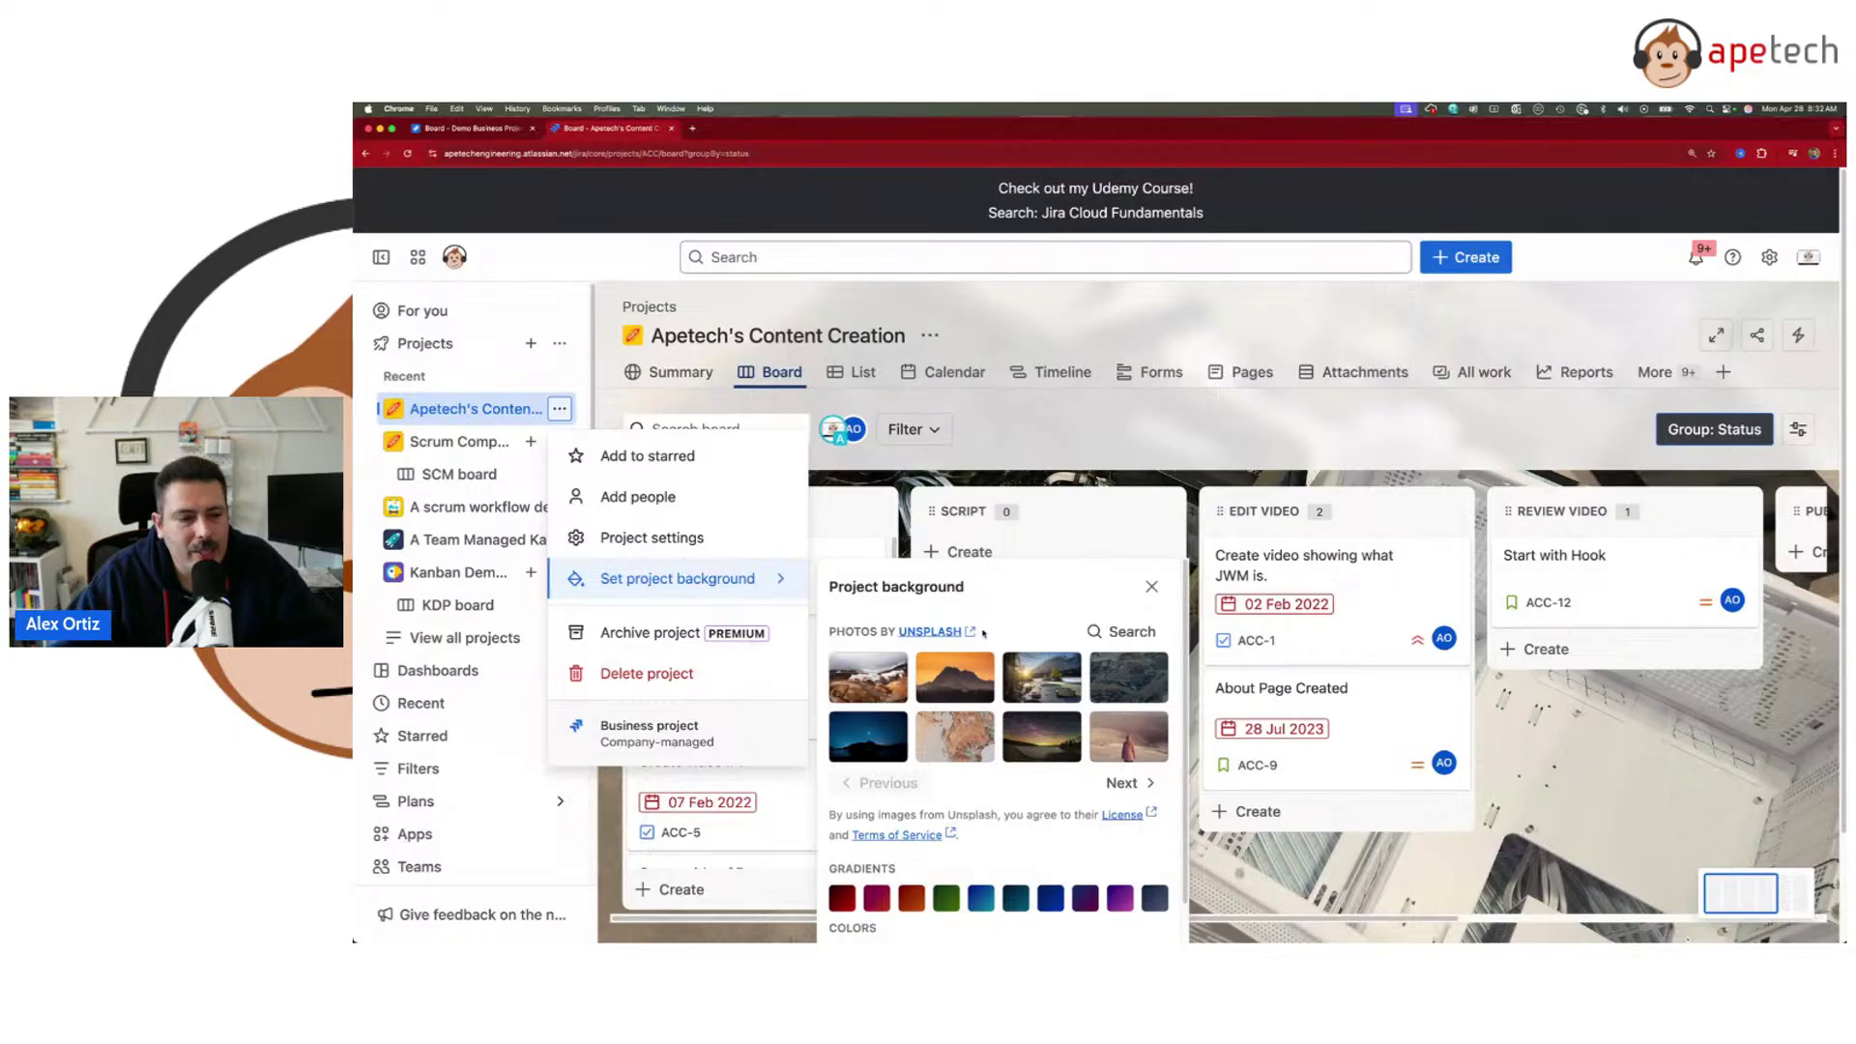
pyautogui.click(1119, 736)
pyautogui.click(1350, 446)
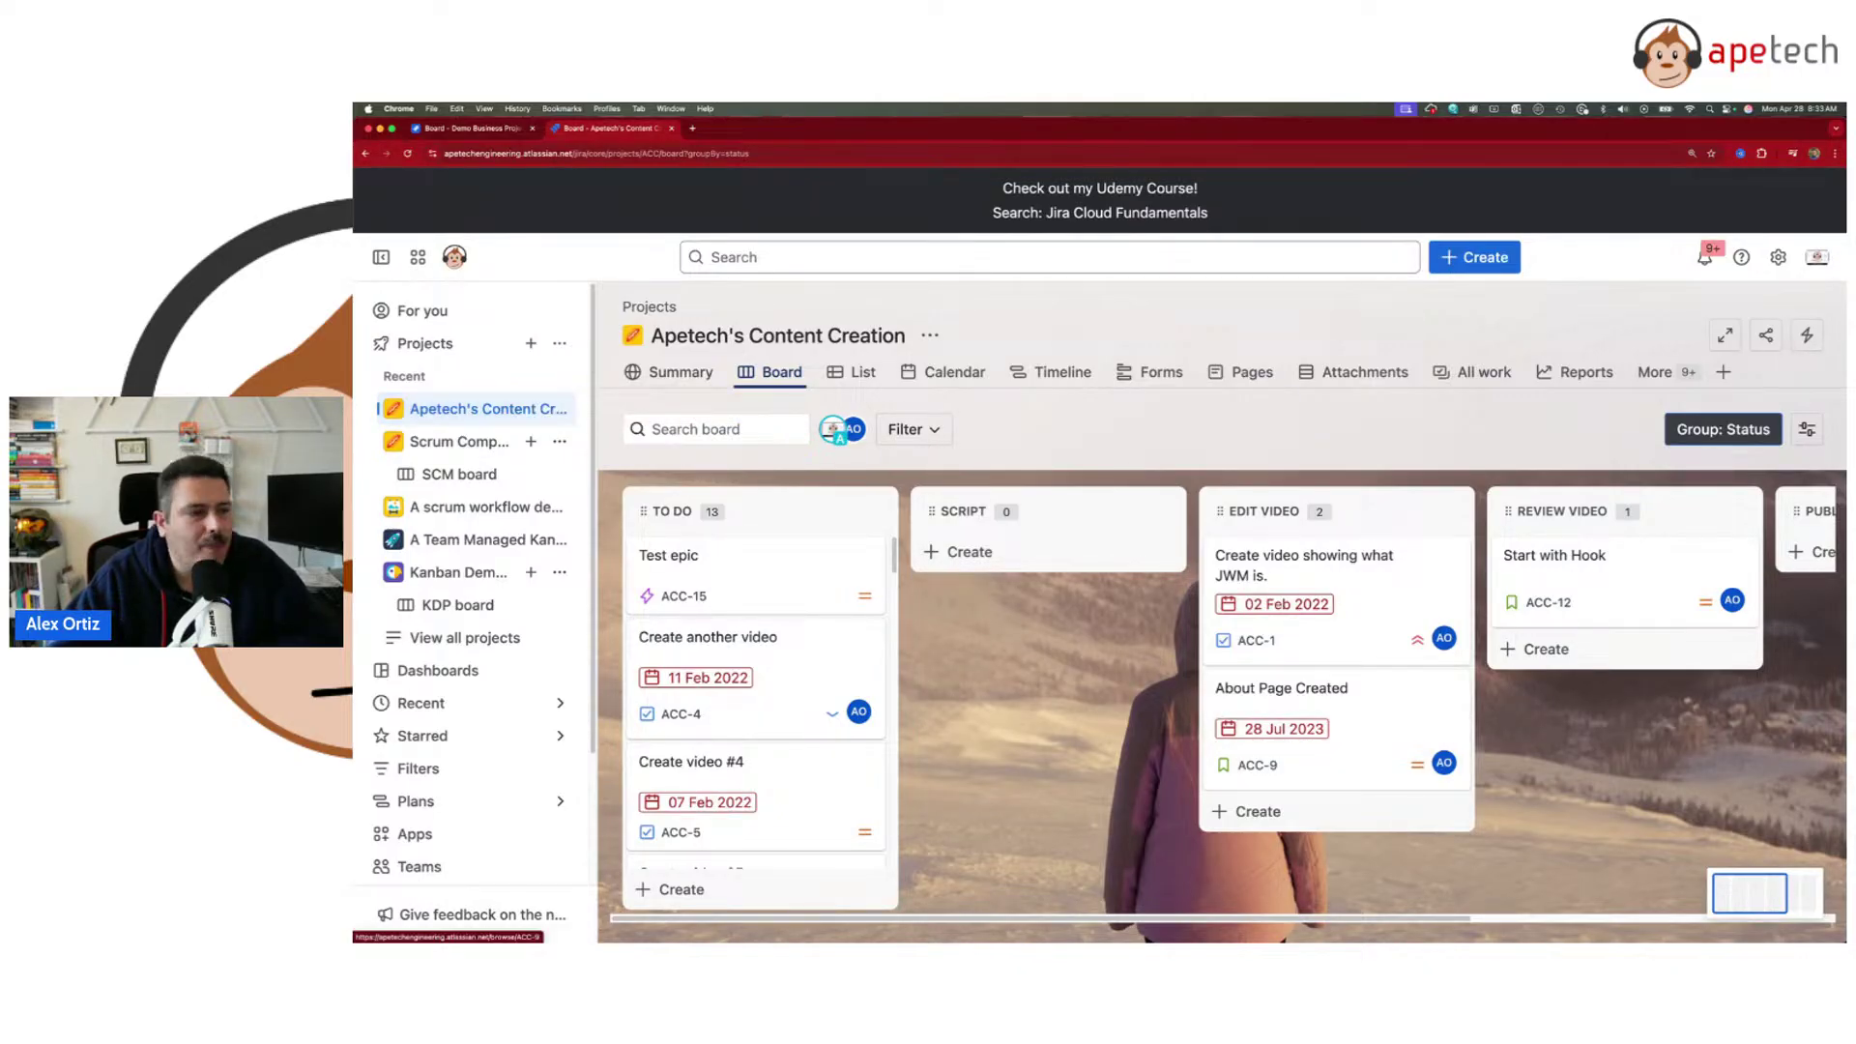
# - Compare the Apetech's Content Creation project actions in the project list with those beside the project title
pyautogui.click(560, 408)
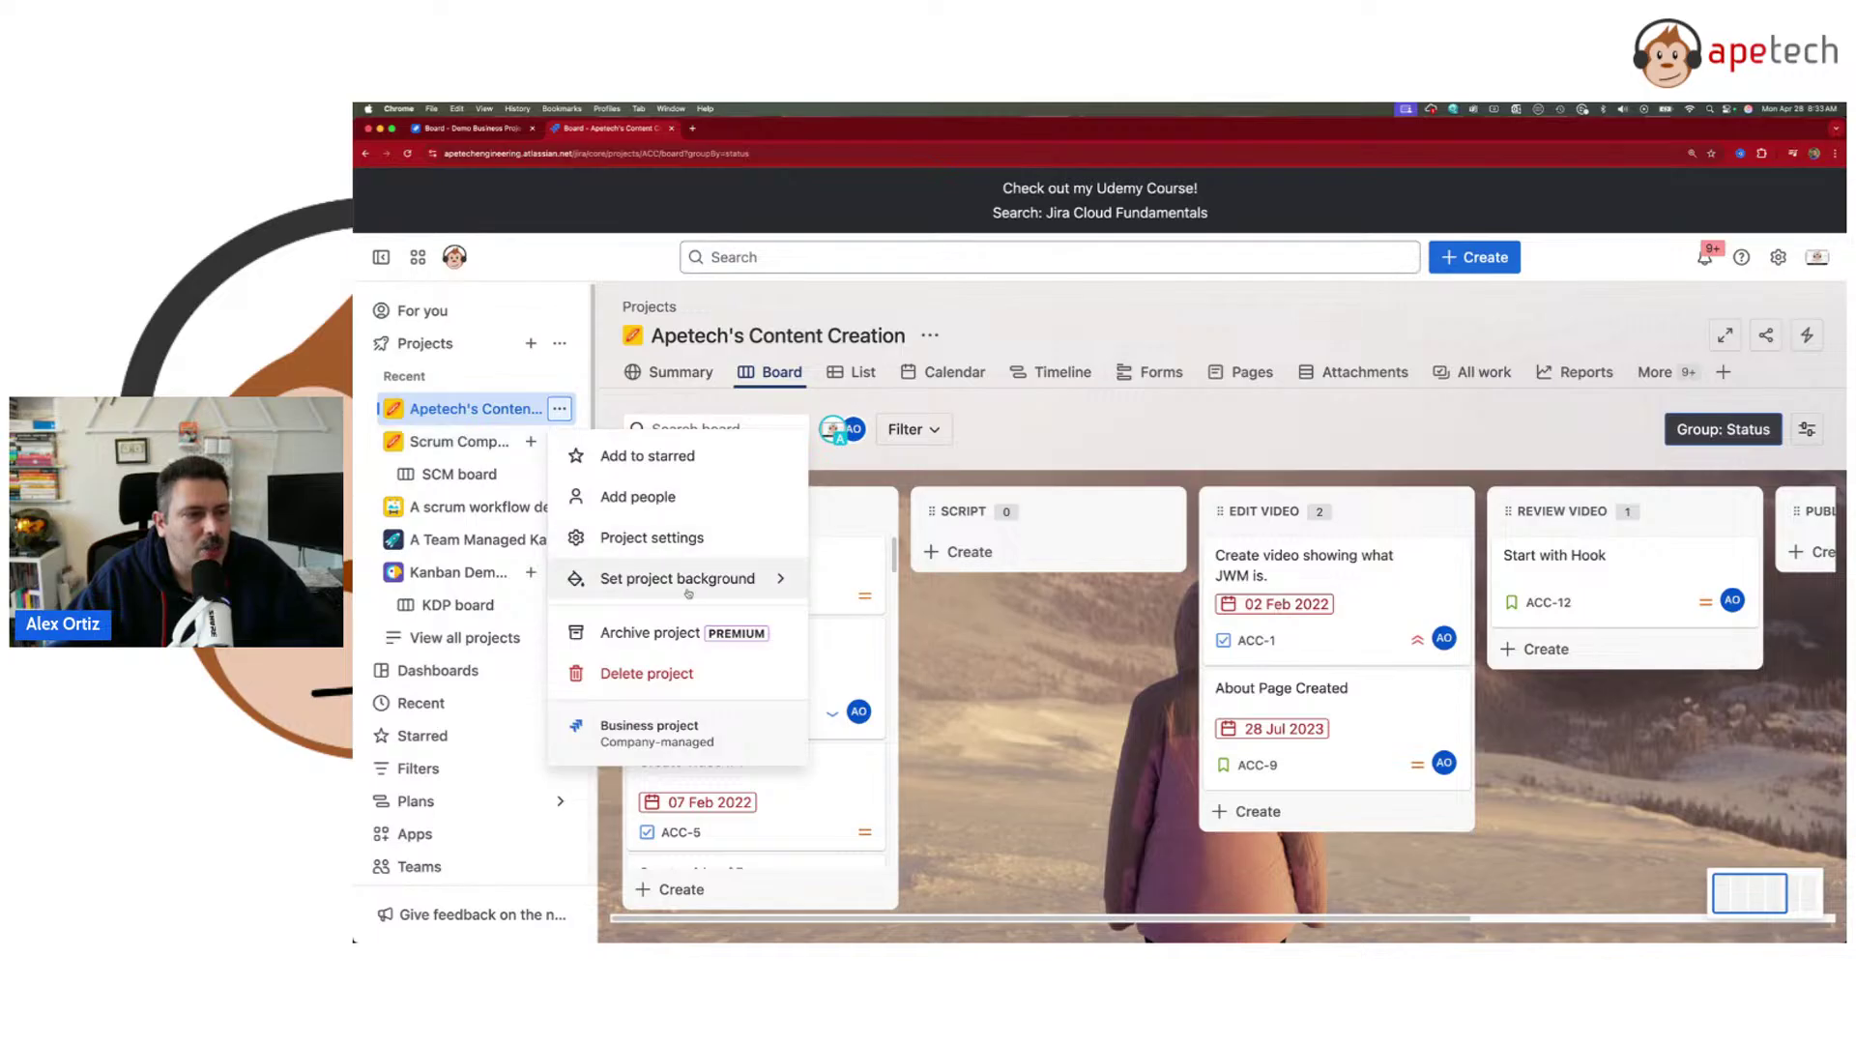
pyautogui.click(929, 338)
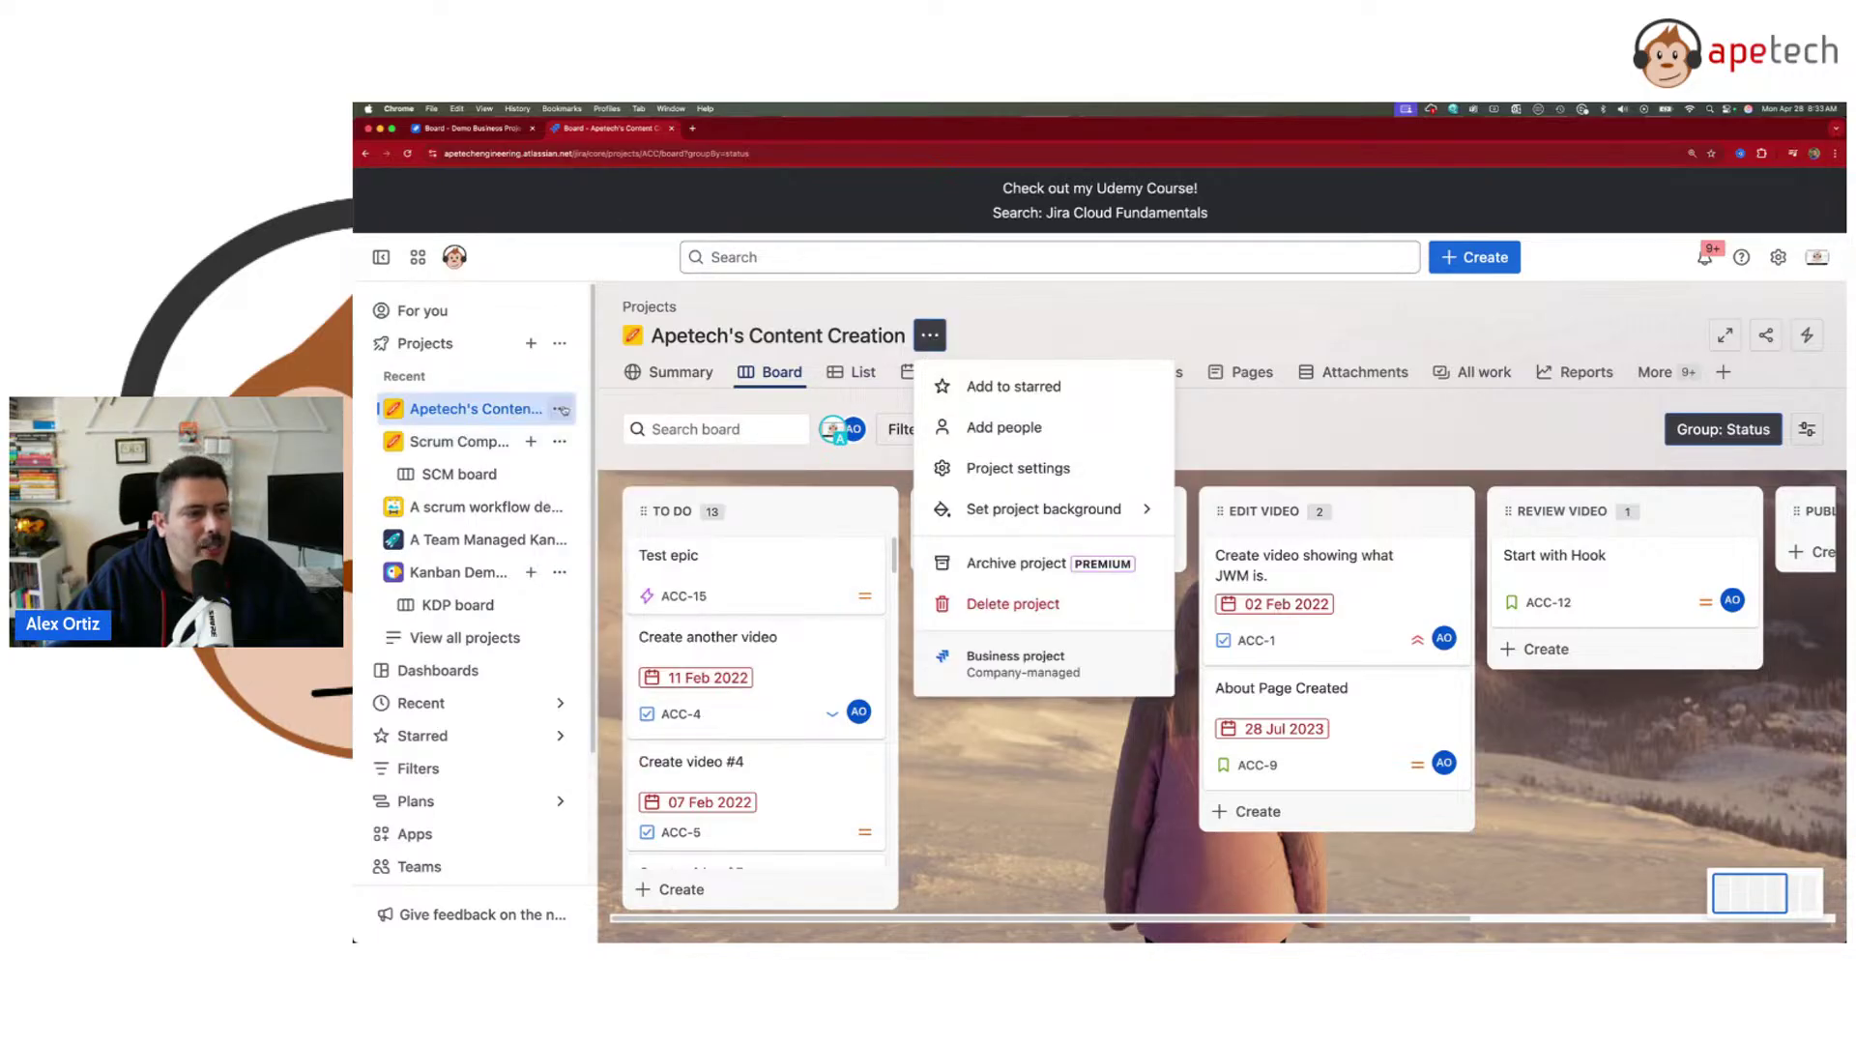
pyautogui.click(558, 409)
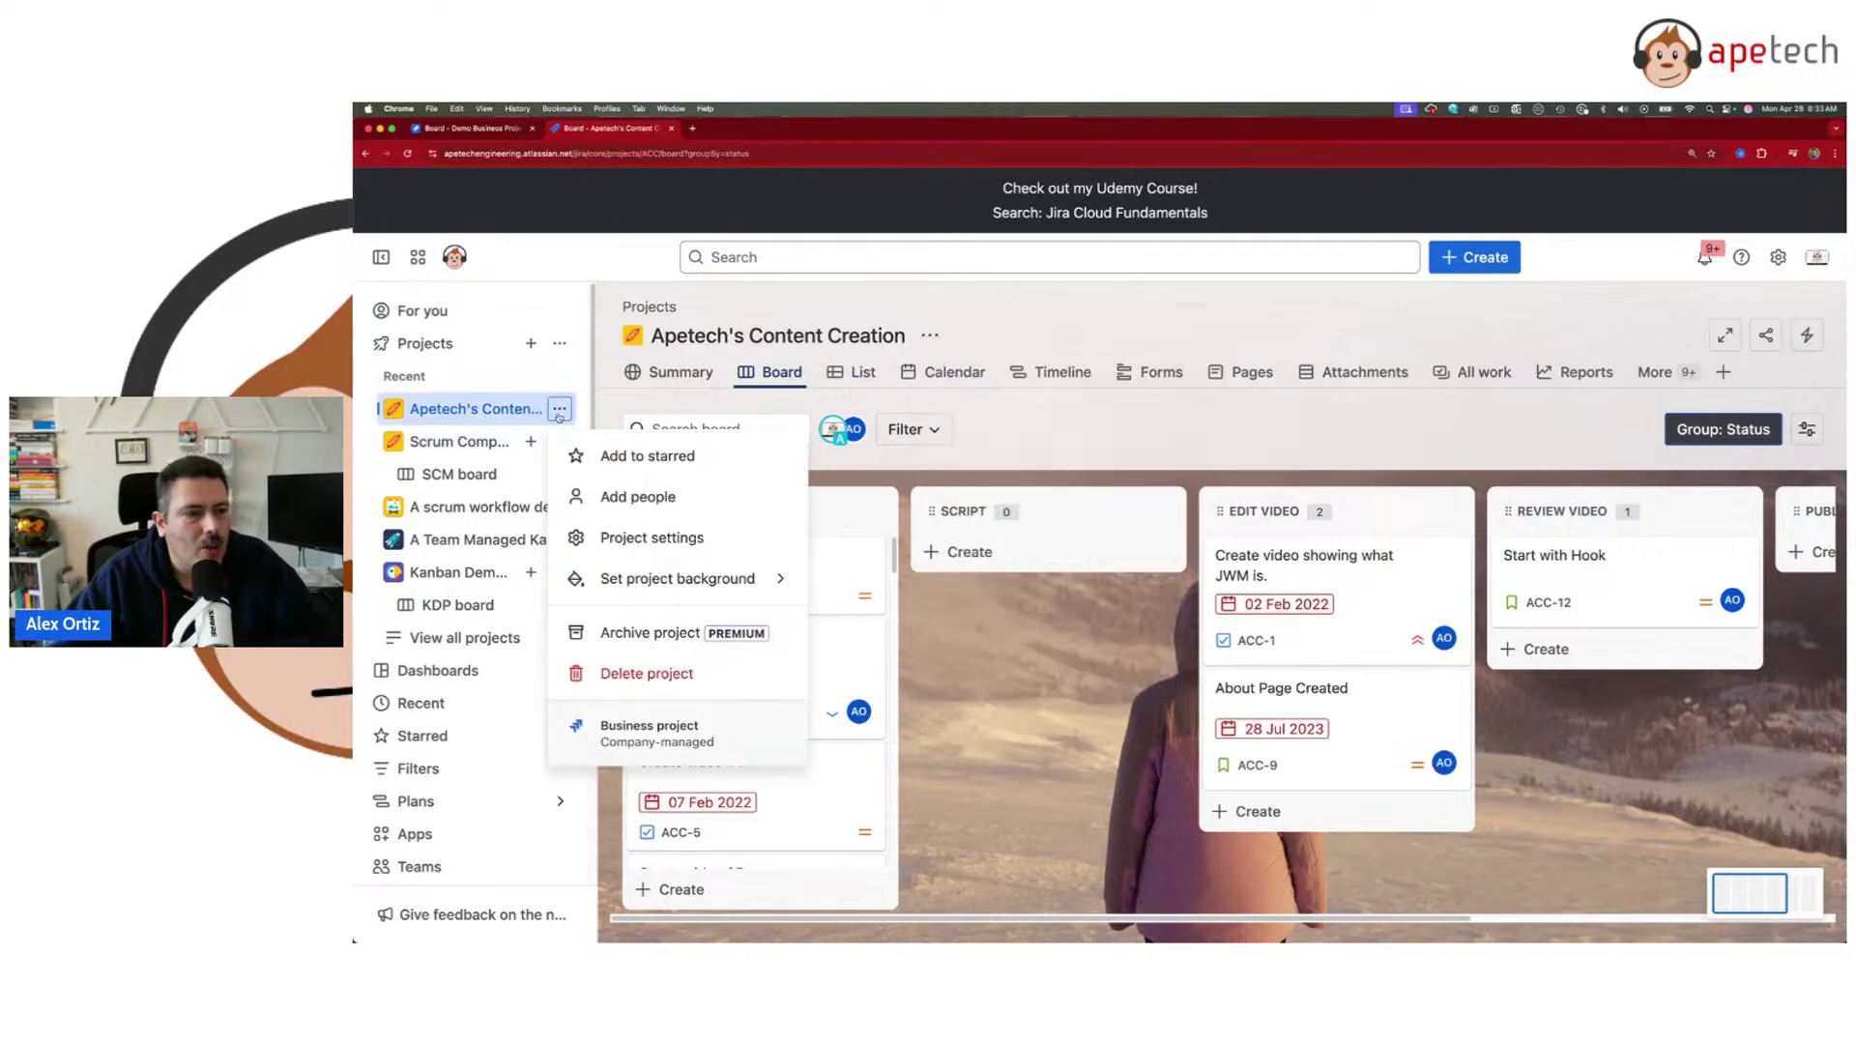
pyautogui.click(560, 411)
pyautogui.click(560, 412)
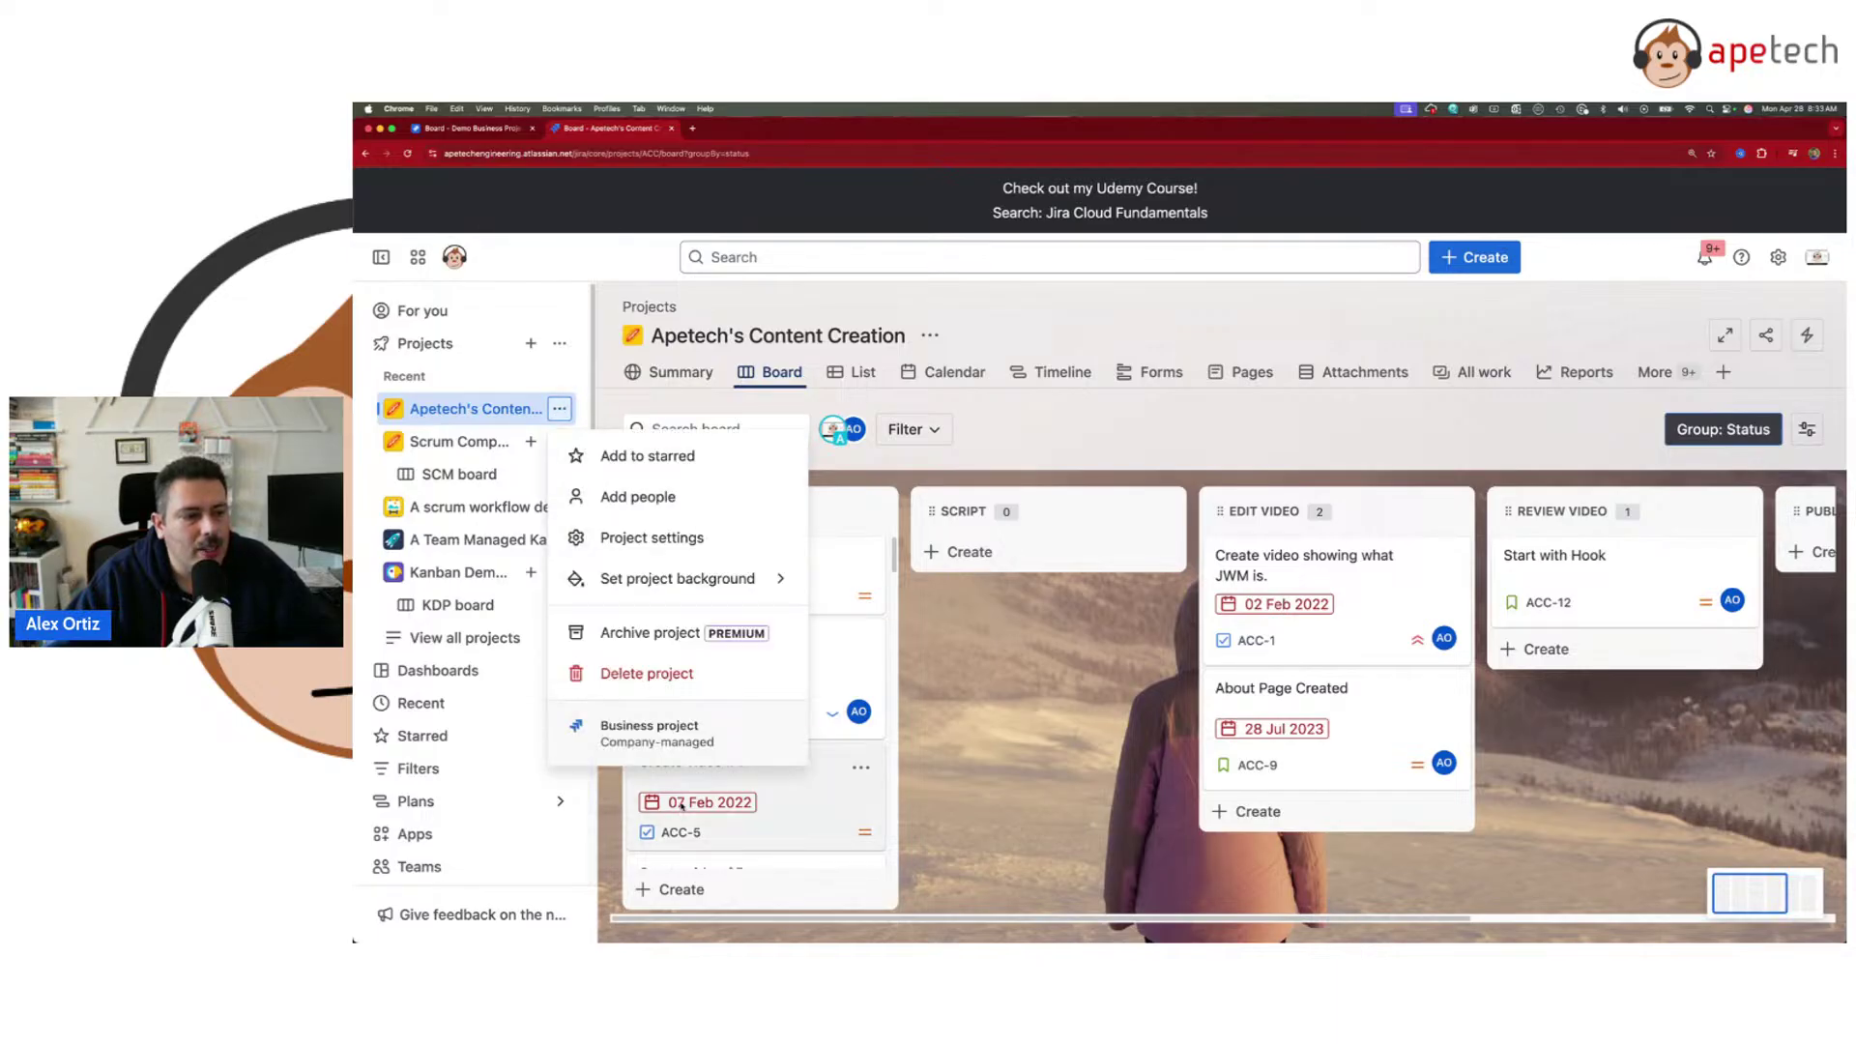
pyautogui.click(929, 338)
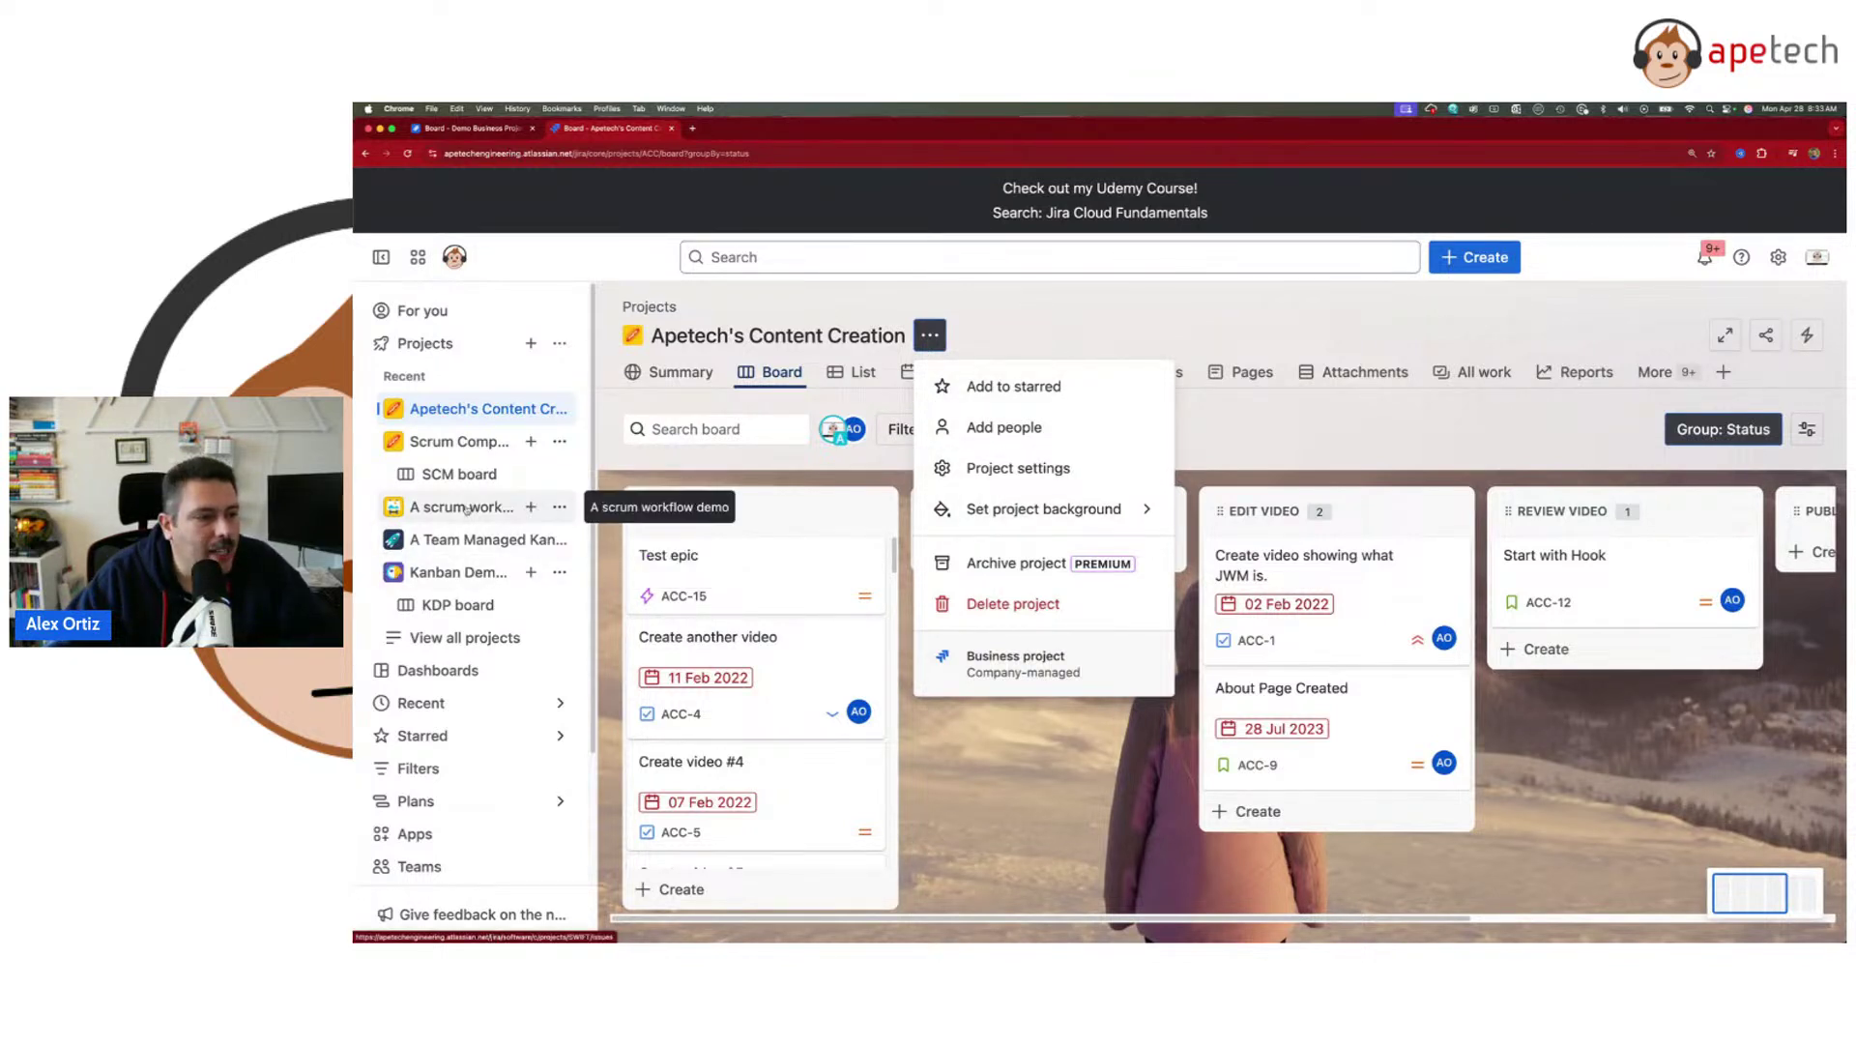
# - View the A scrum workflow demo project, dismiss the re-parent work items tip, and open the SCM board
pyautogui.click(462, 507)
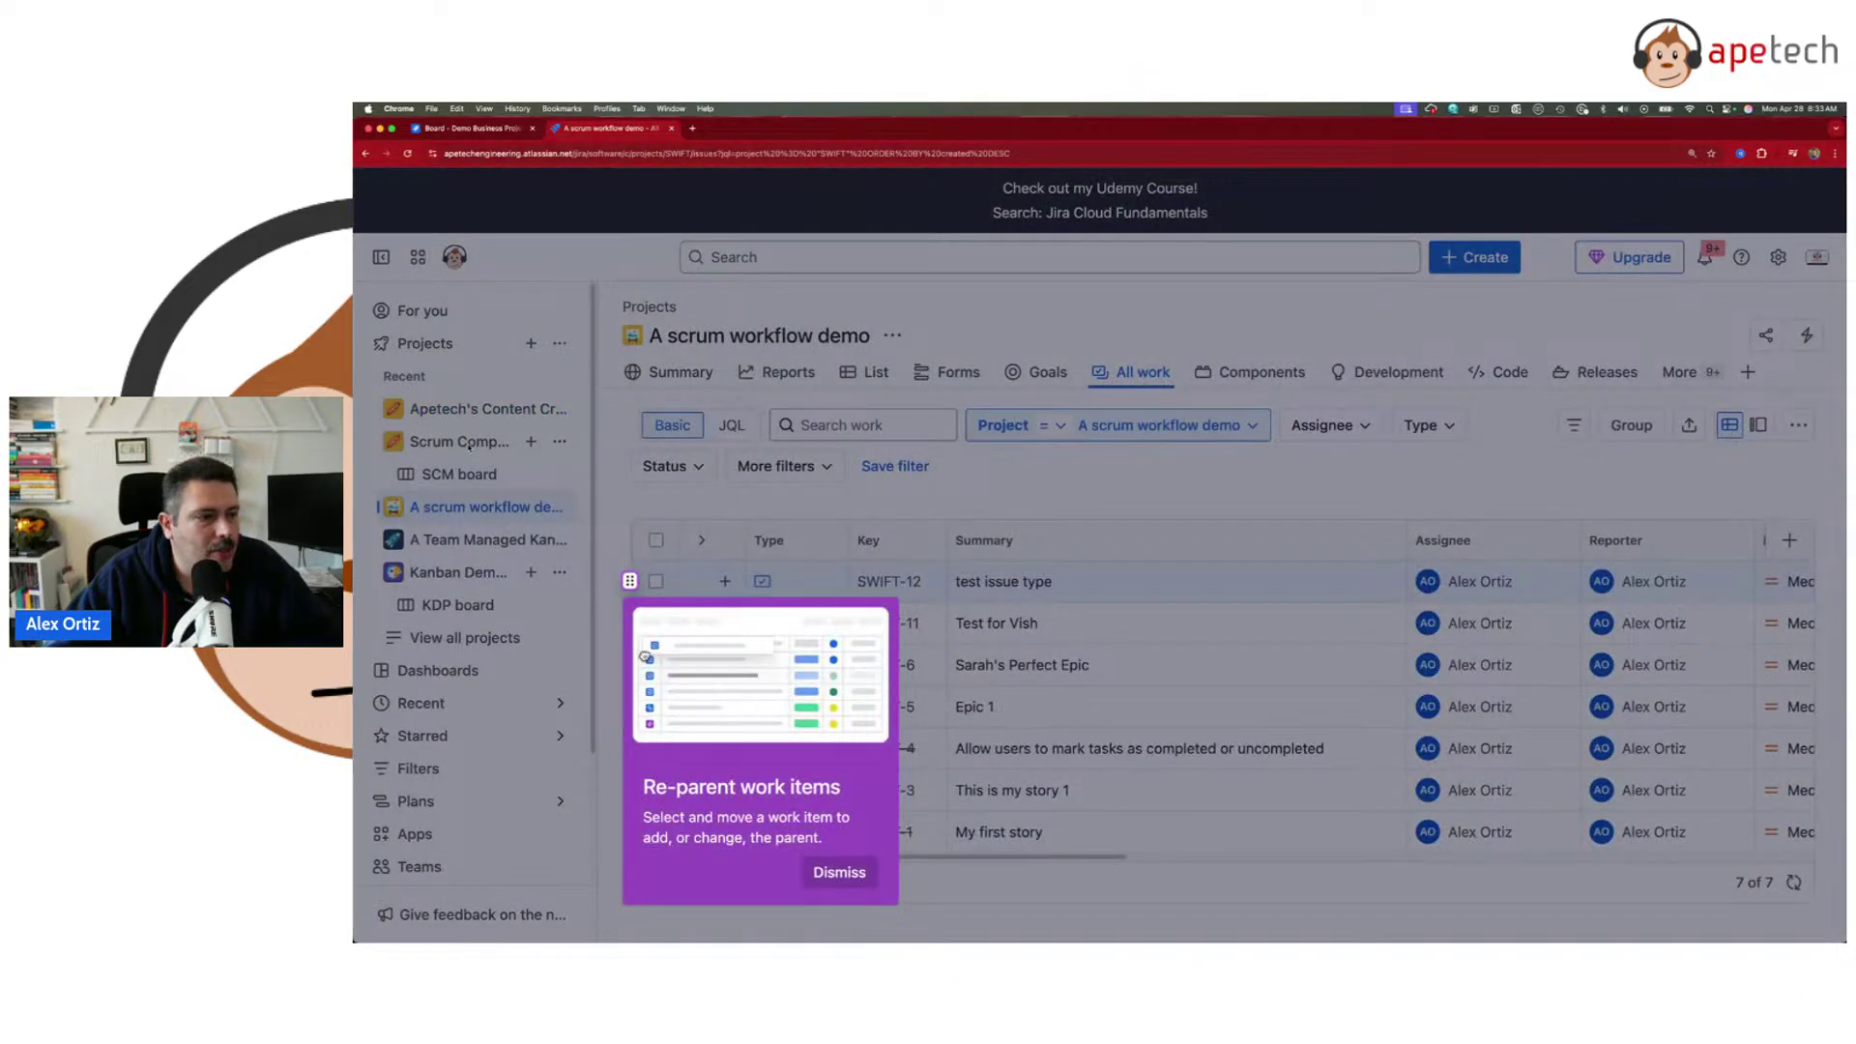
pyautogui.click(839, 872)
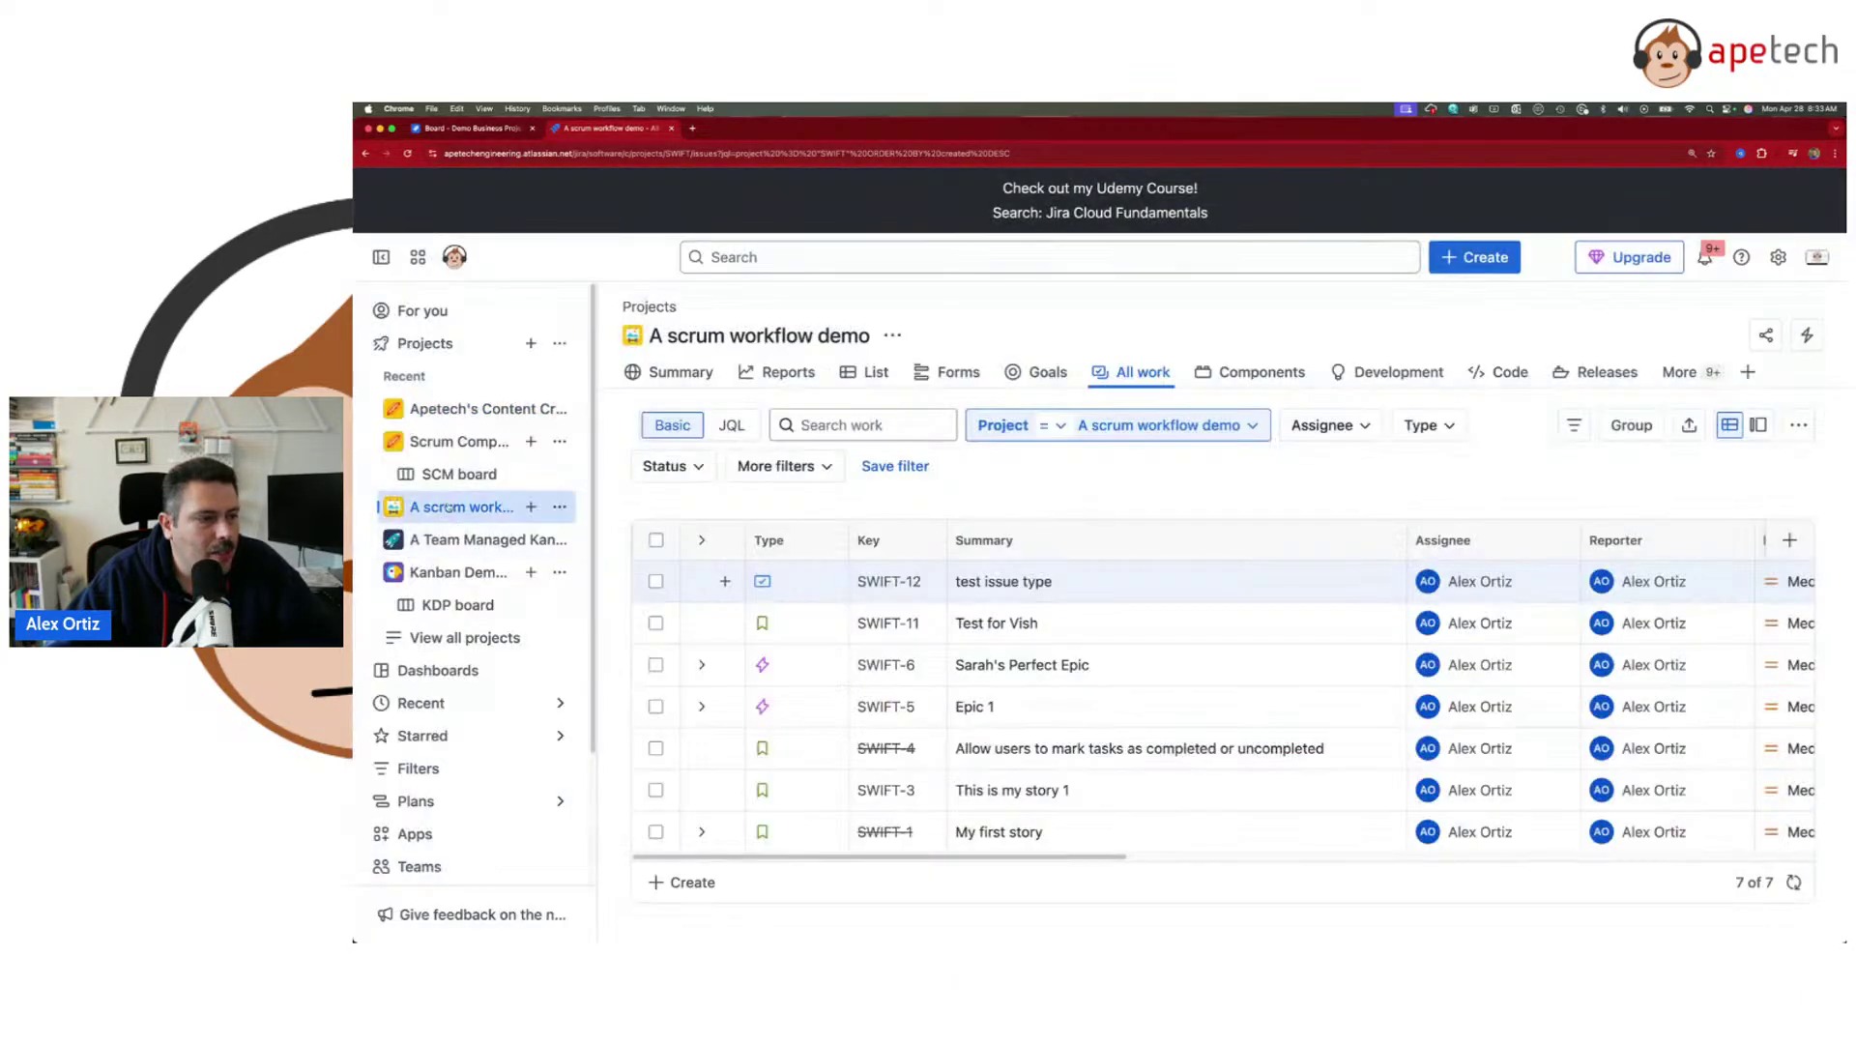
pyautogui.click(441, 475)
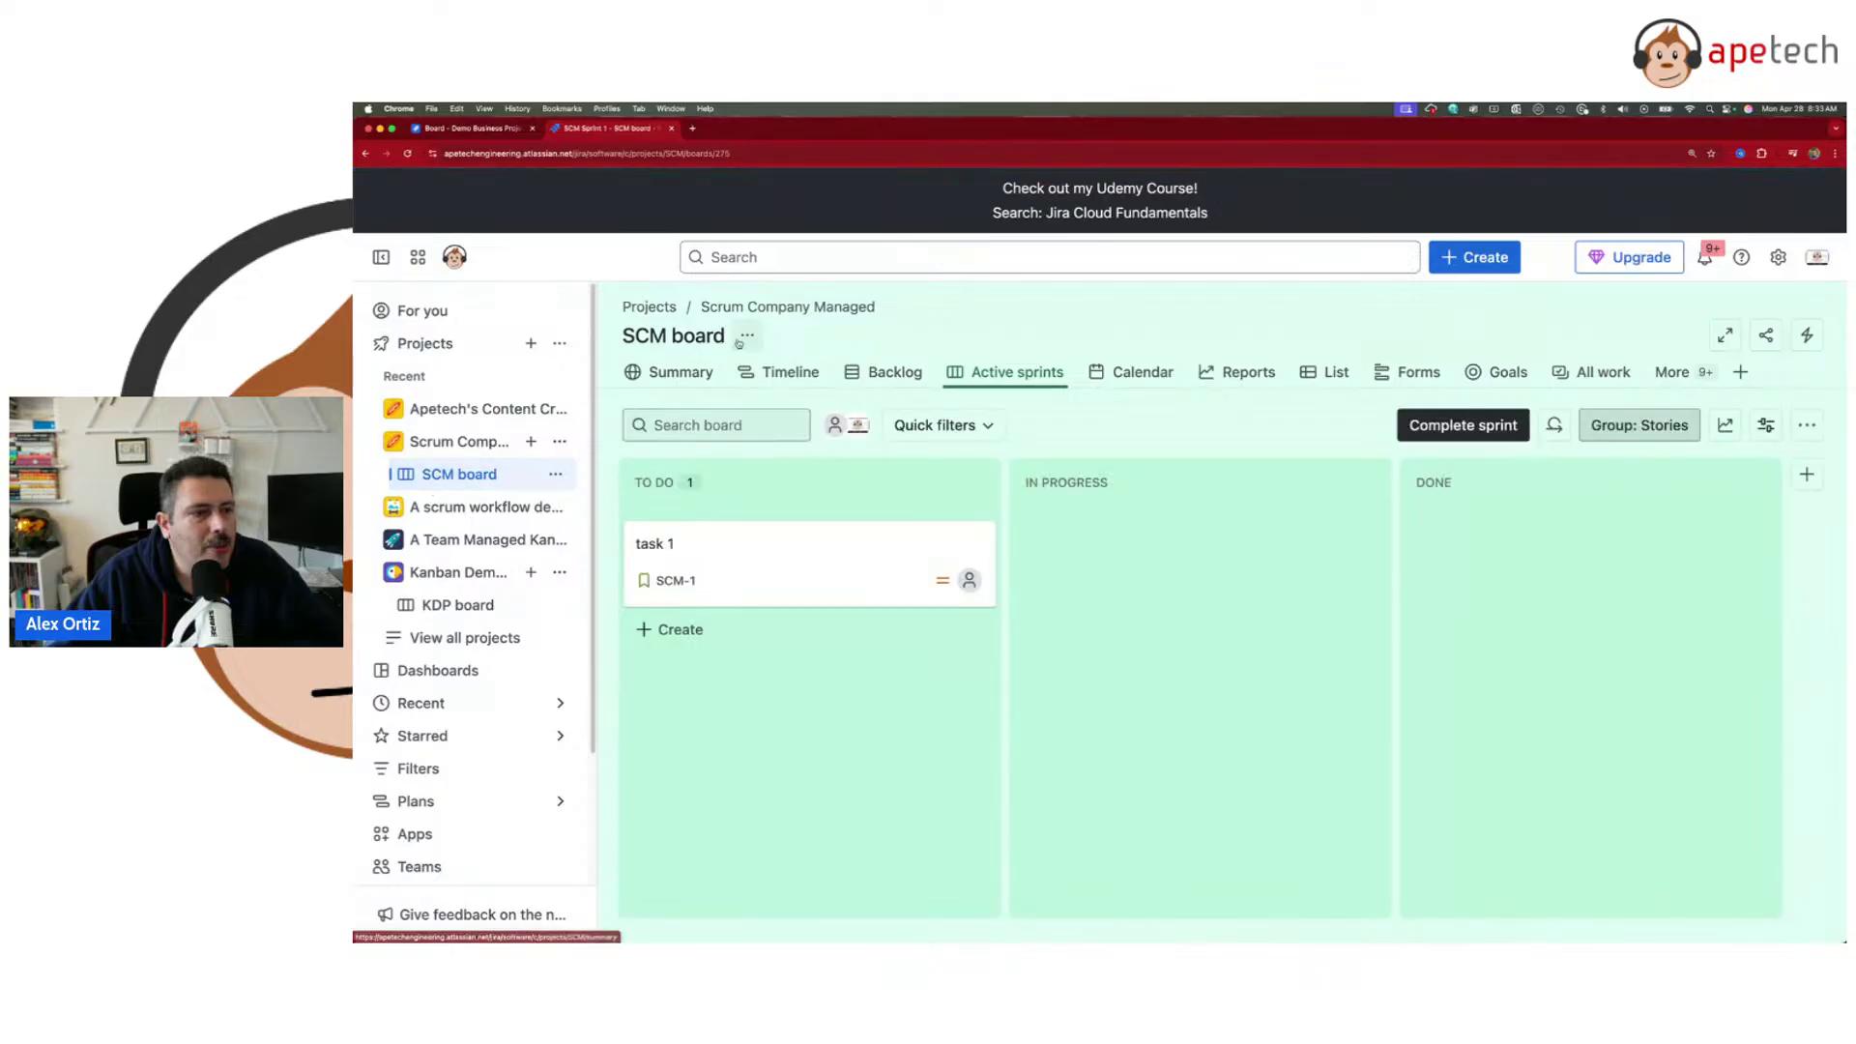
# - Compare the SCM board actions beside the board title in the Active sprints and All work views
pyautogui.click(747, 337)
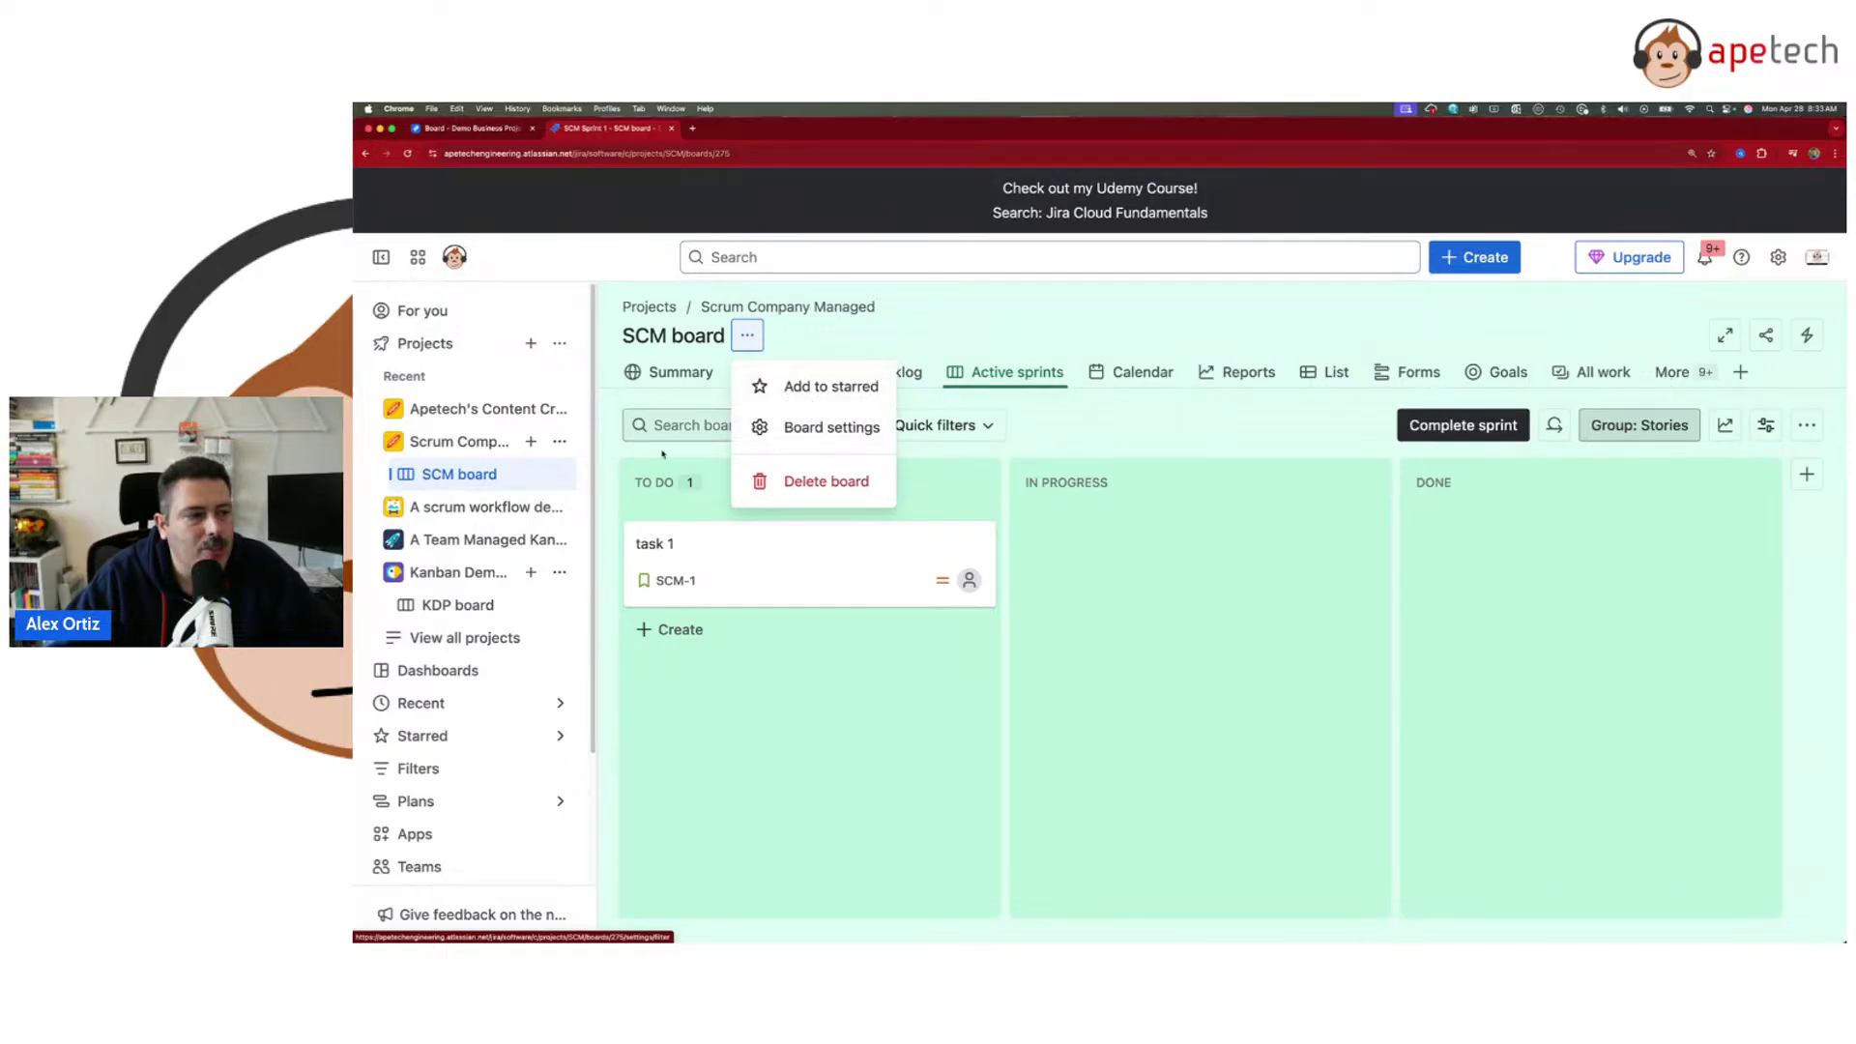
pyautogui.click(462, 452)
pyautogui.click(462, 453)
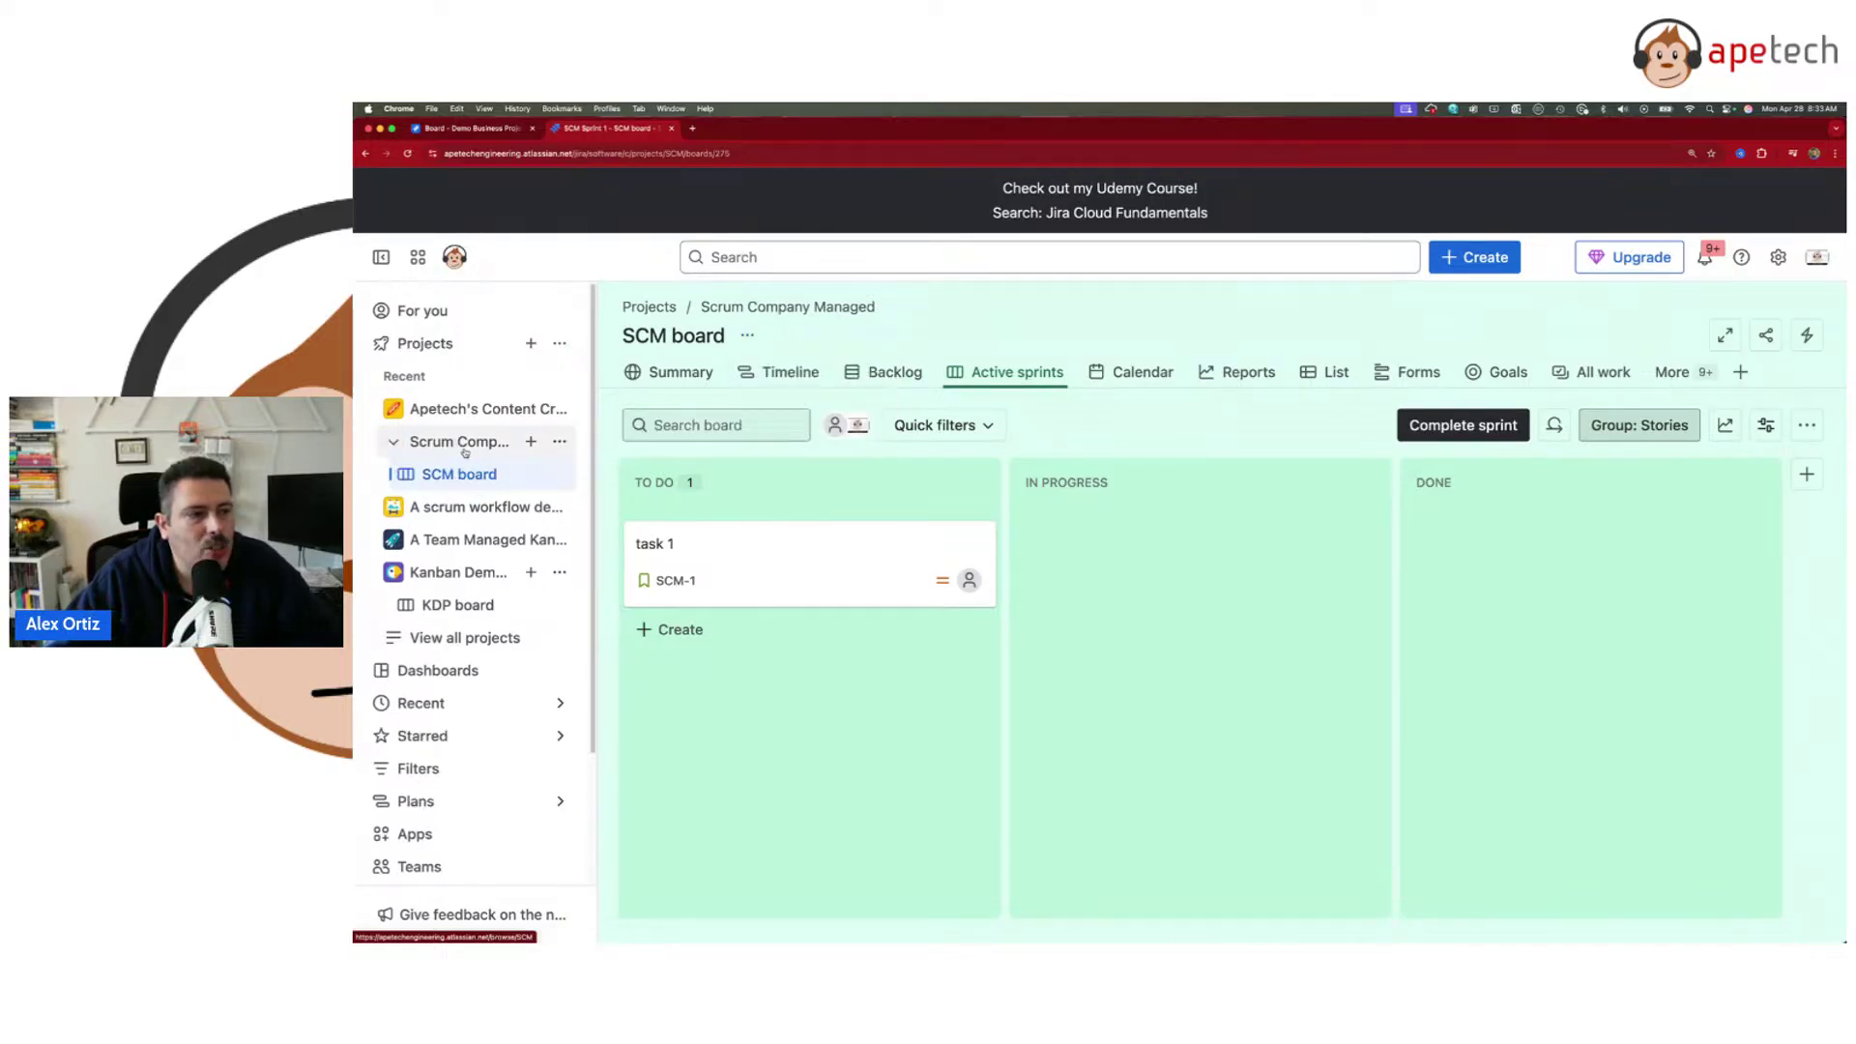
pyautogui.click(788, 380)
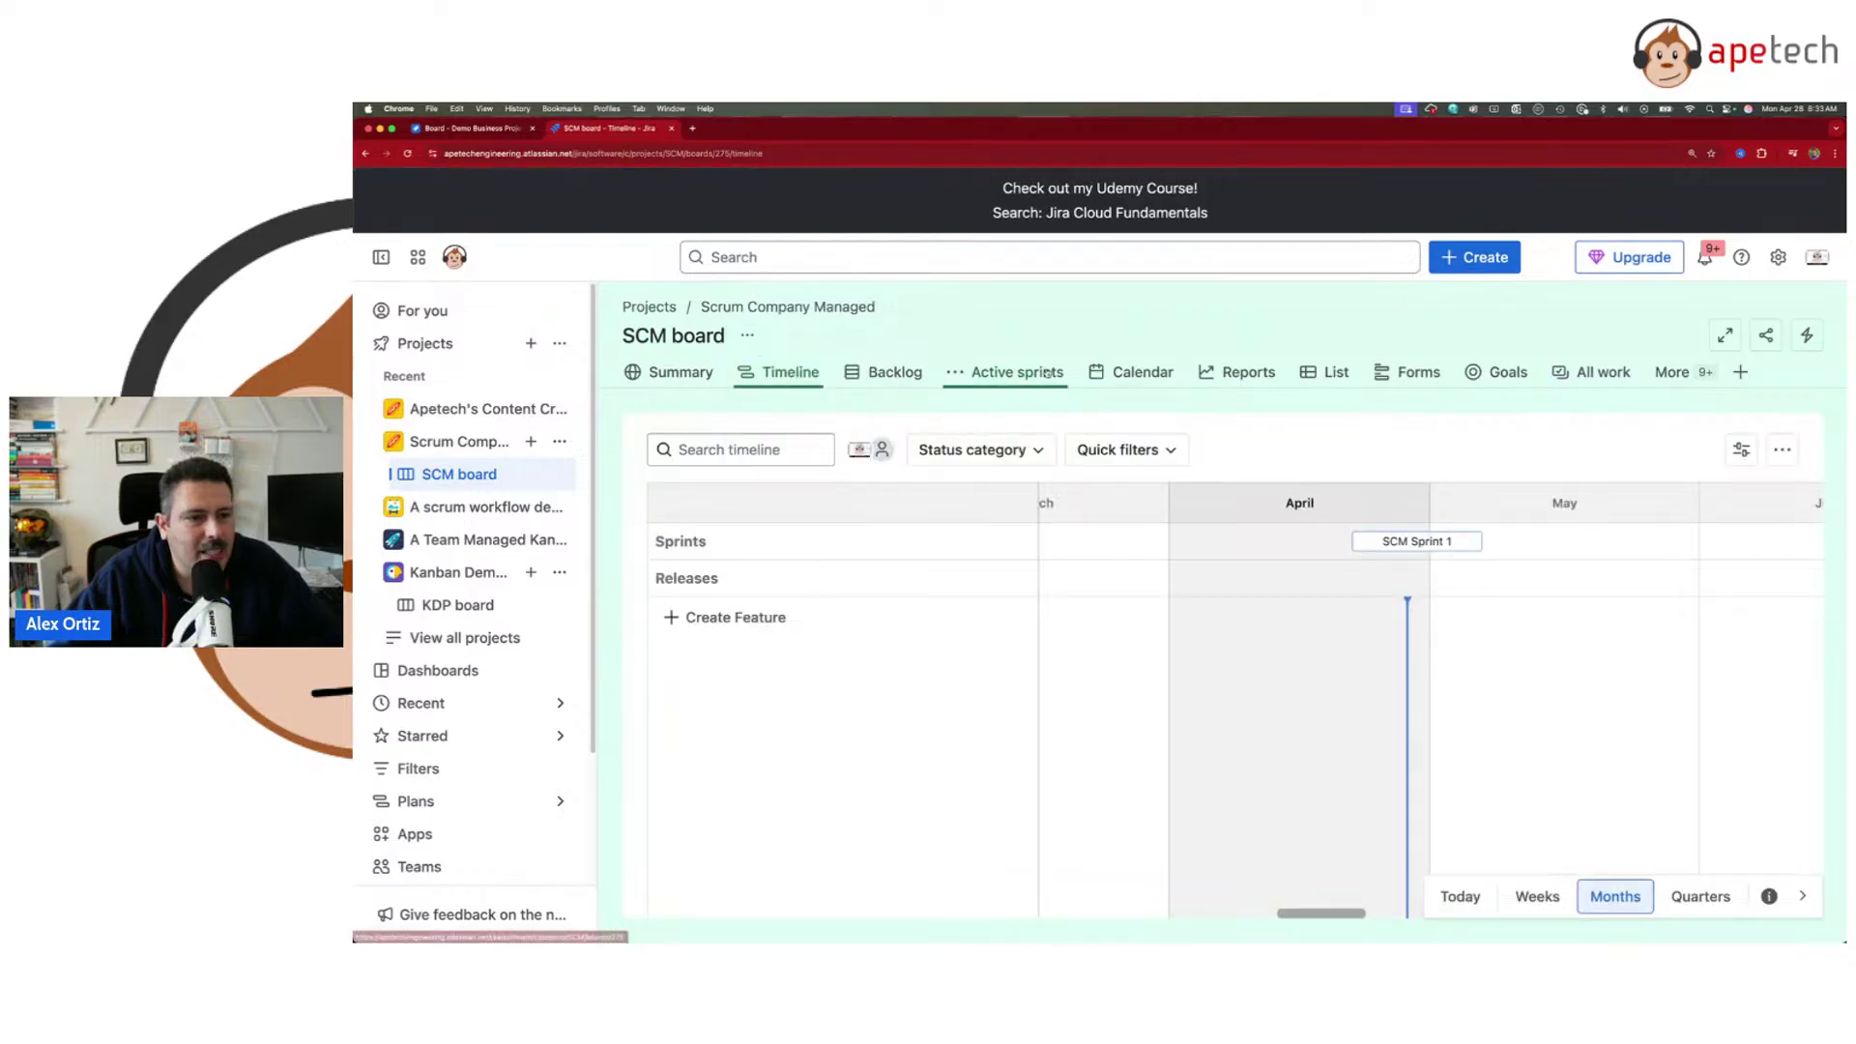
pyautogui.click(1000, 373)
pyautogui.click(1595, 372)
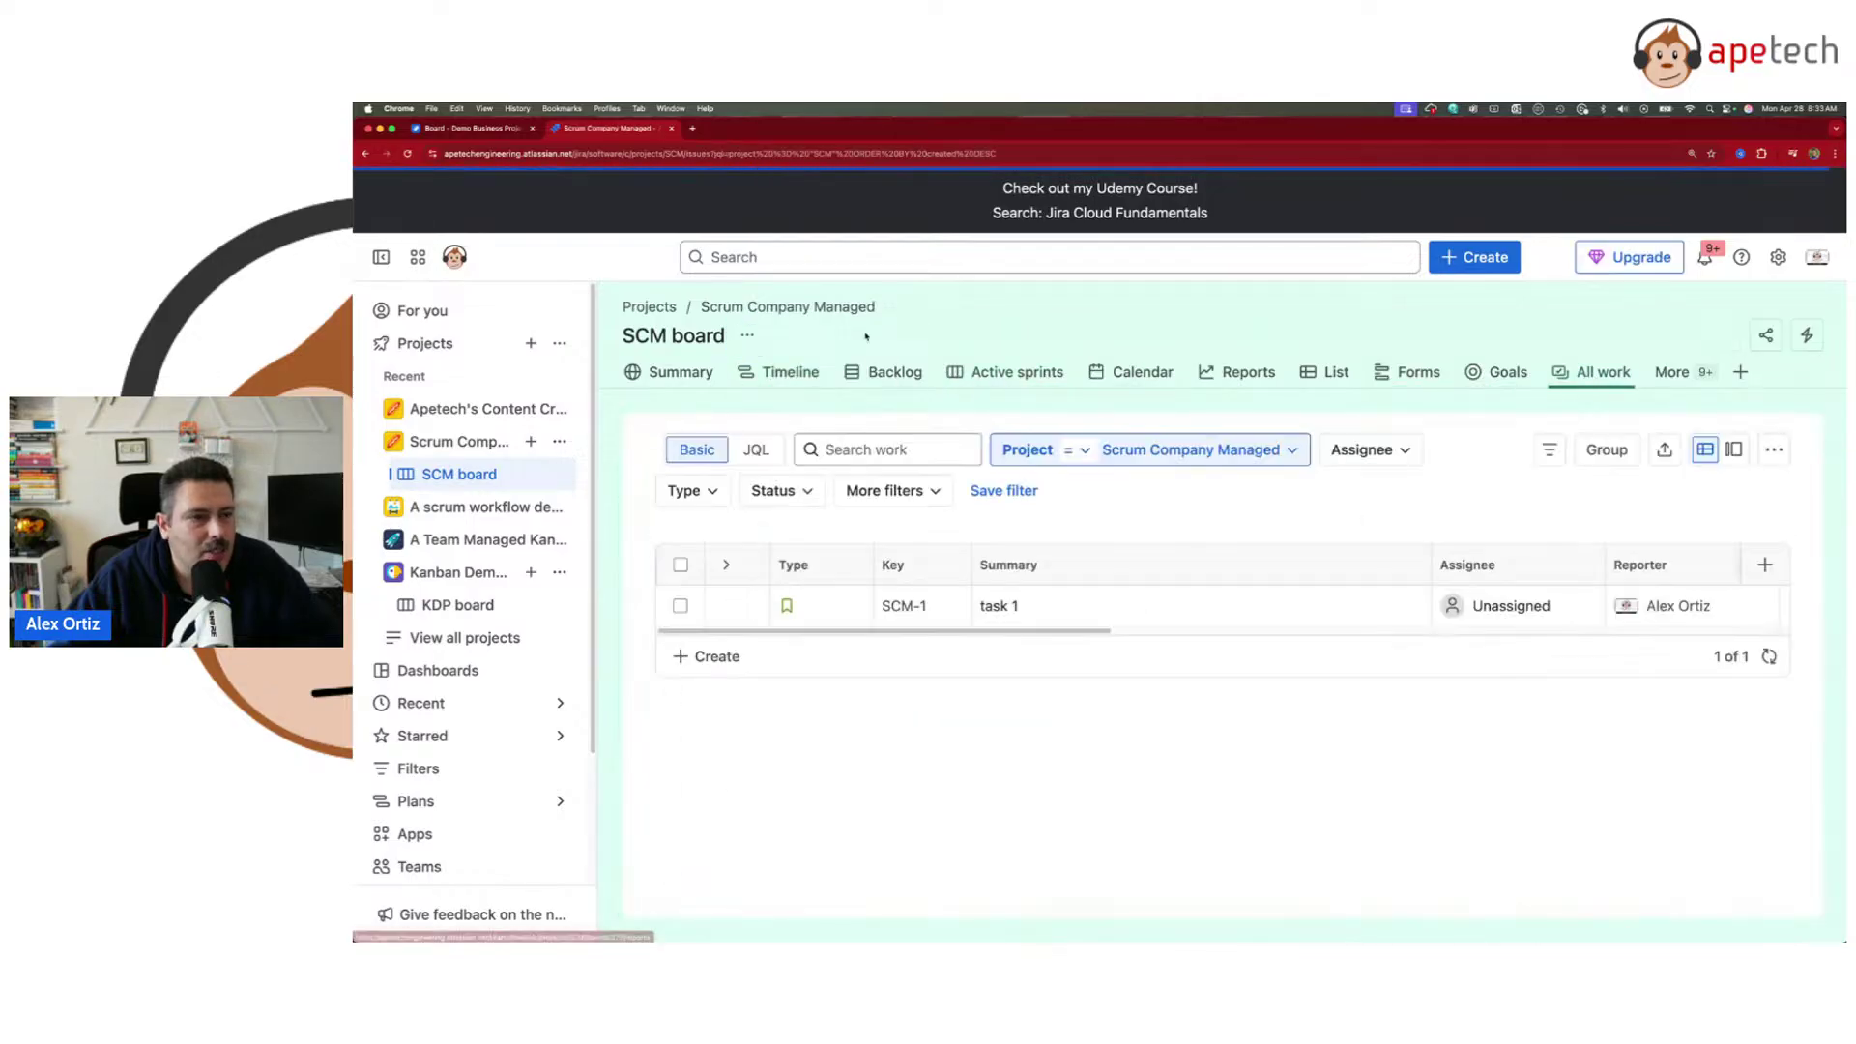
pyautogui.click(748, 337)
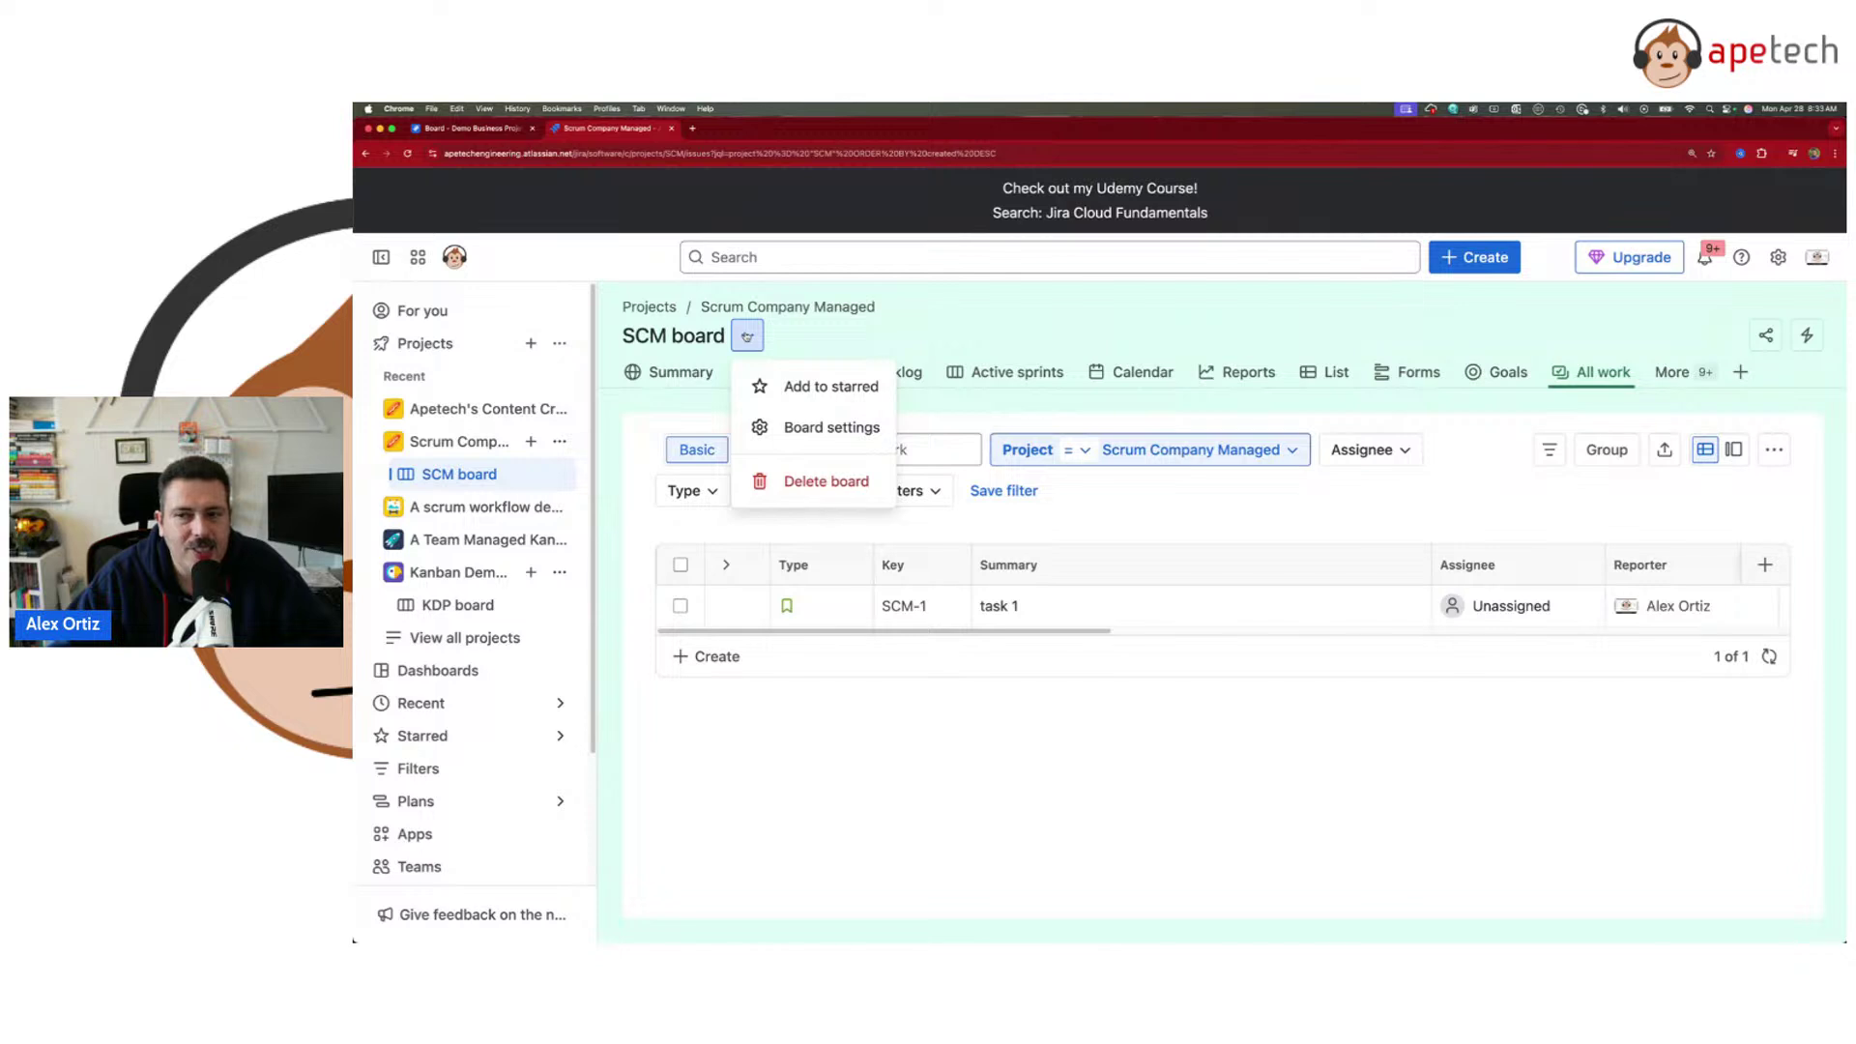
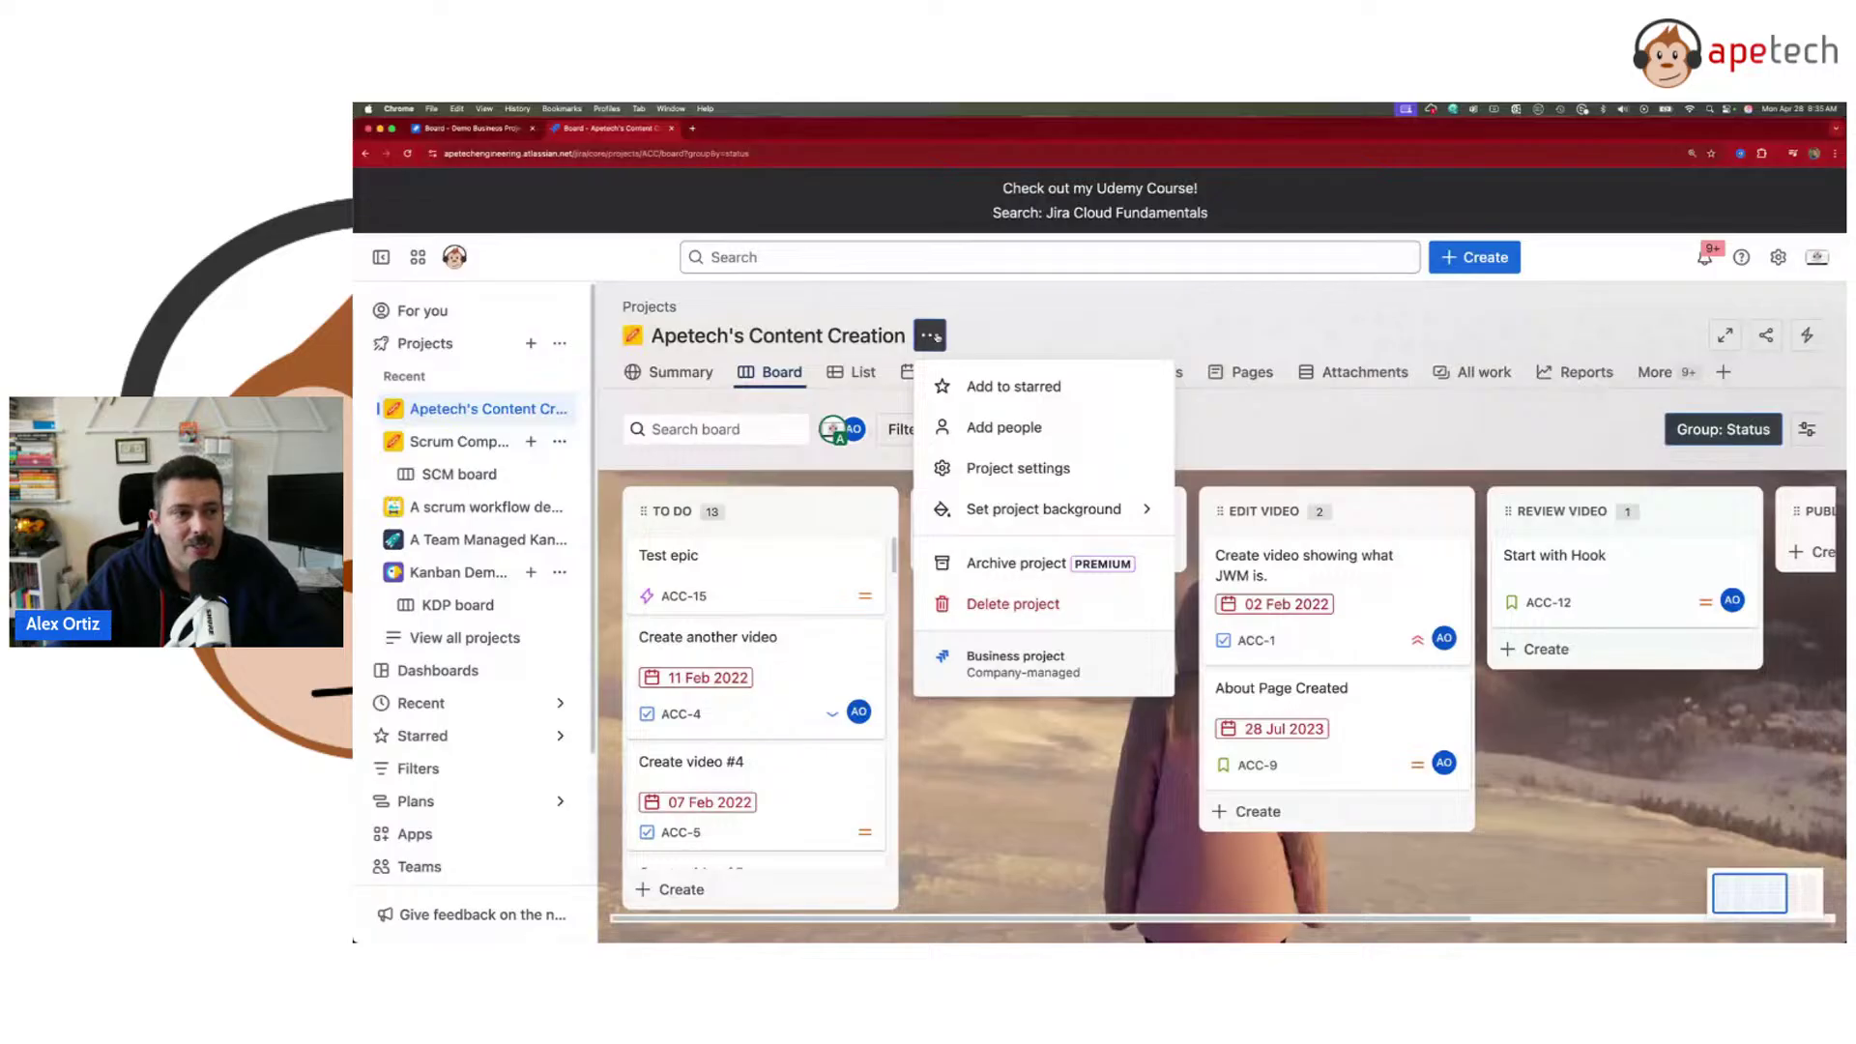
# - Go from Apetech's Content Creation to the SCM board of Scrum Company Managed and review its board actions again
pyautogui.click(685, 414)
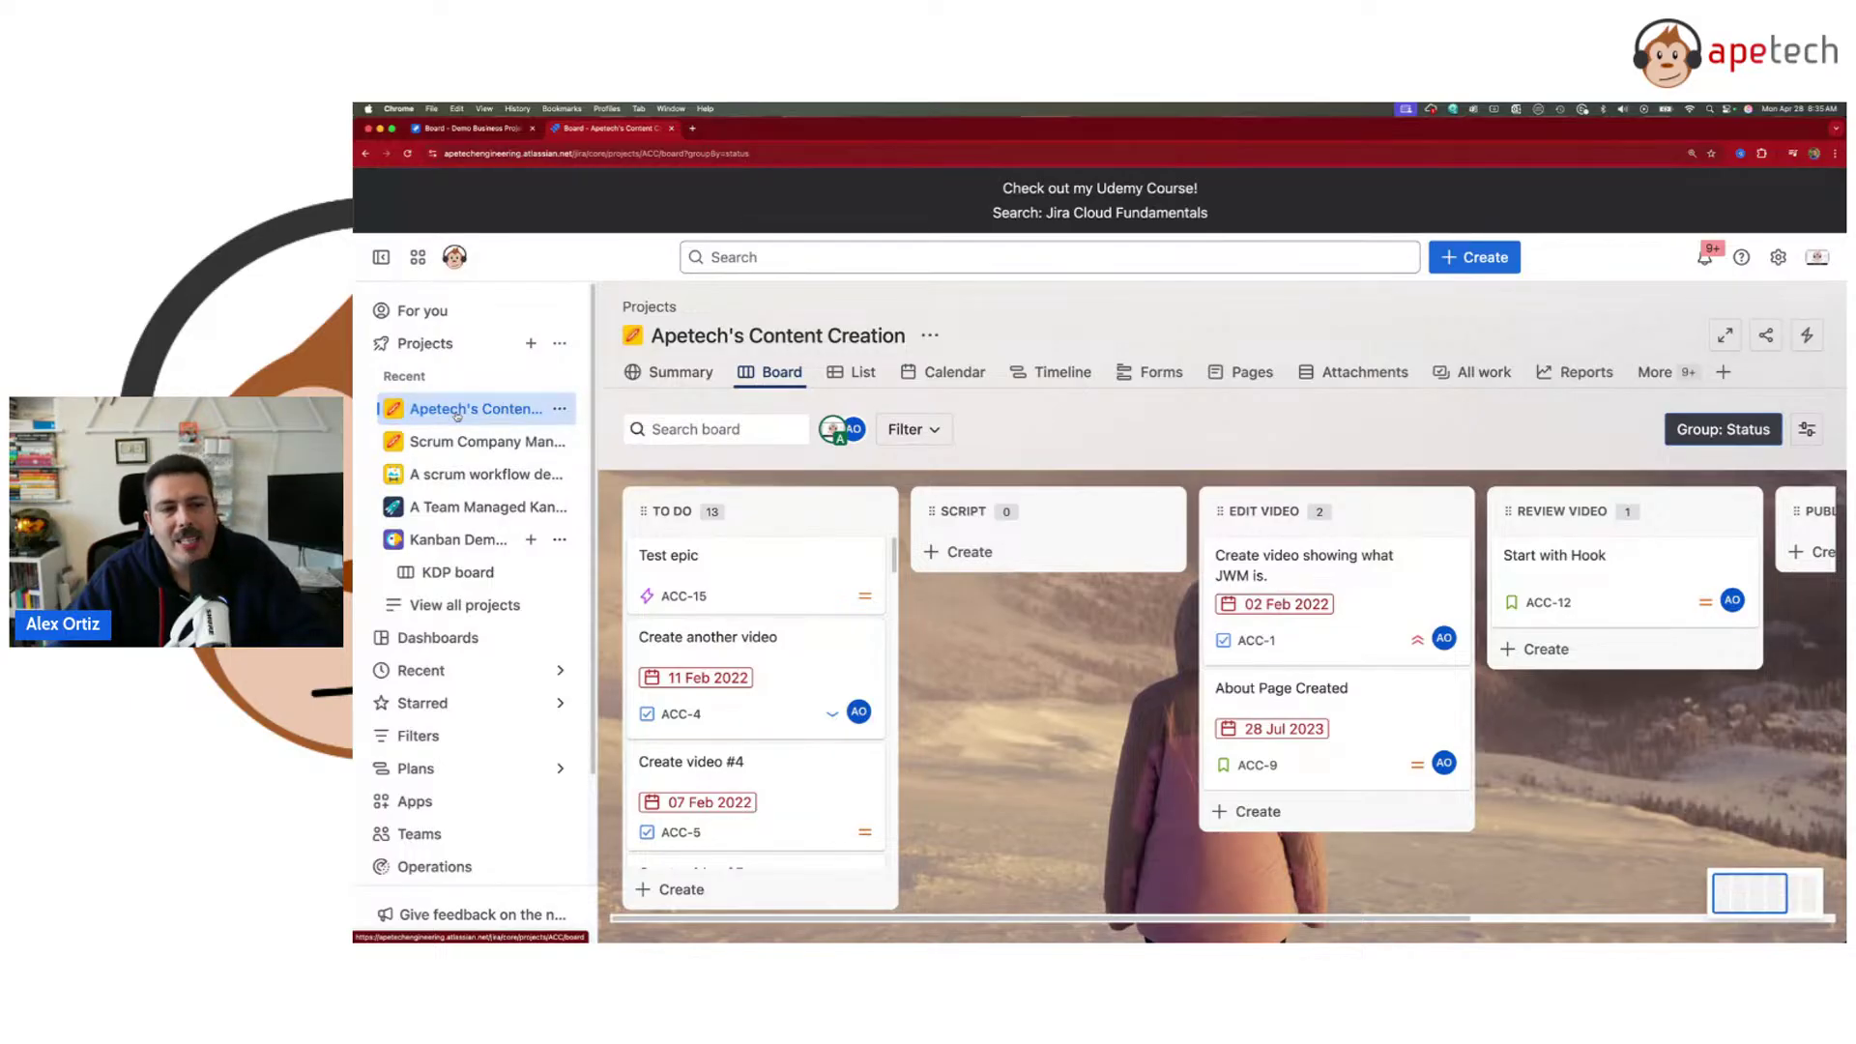
pyautogui.click(464, 446)
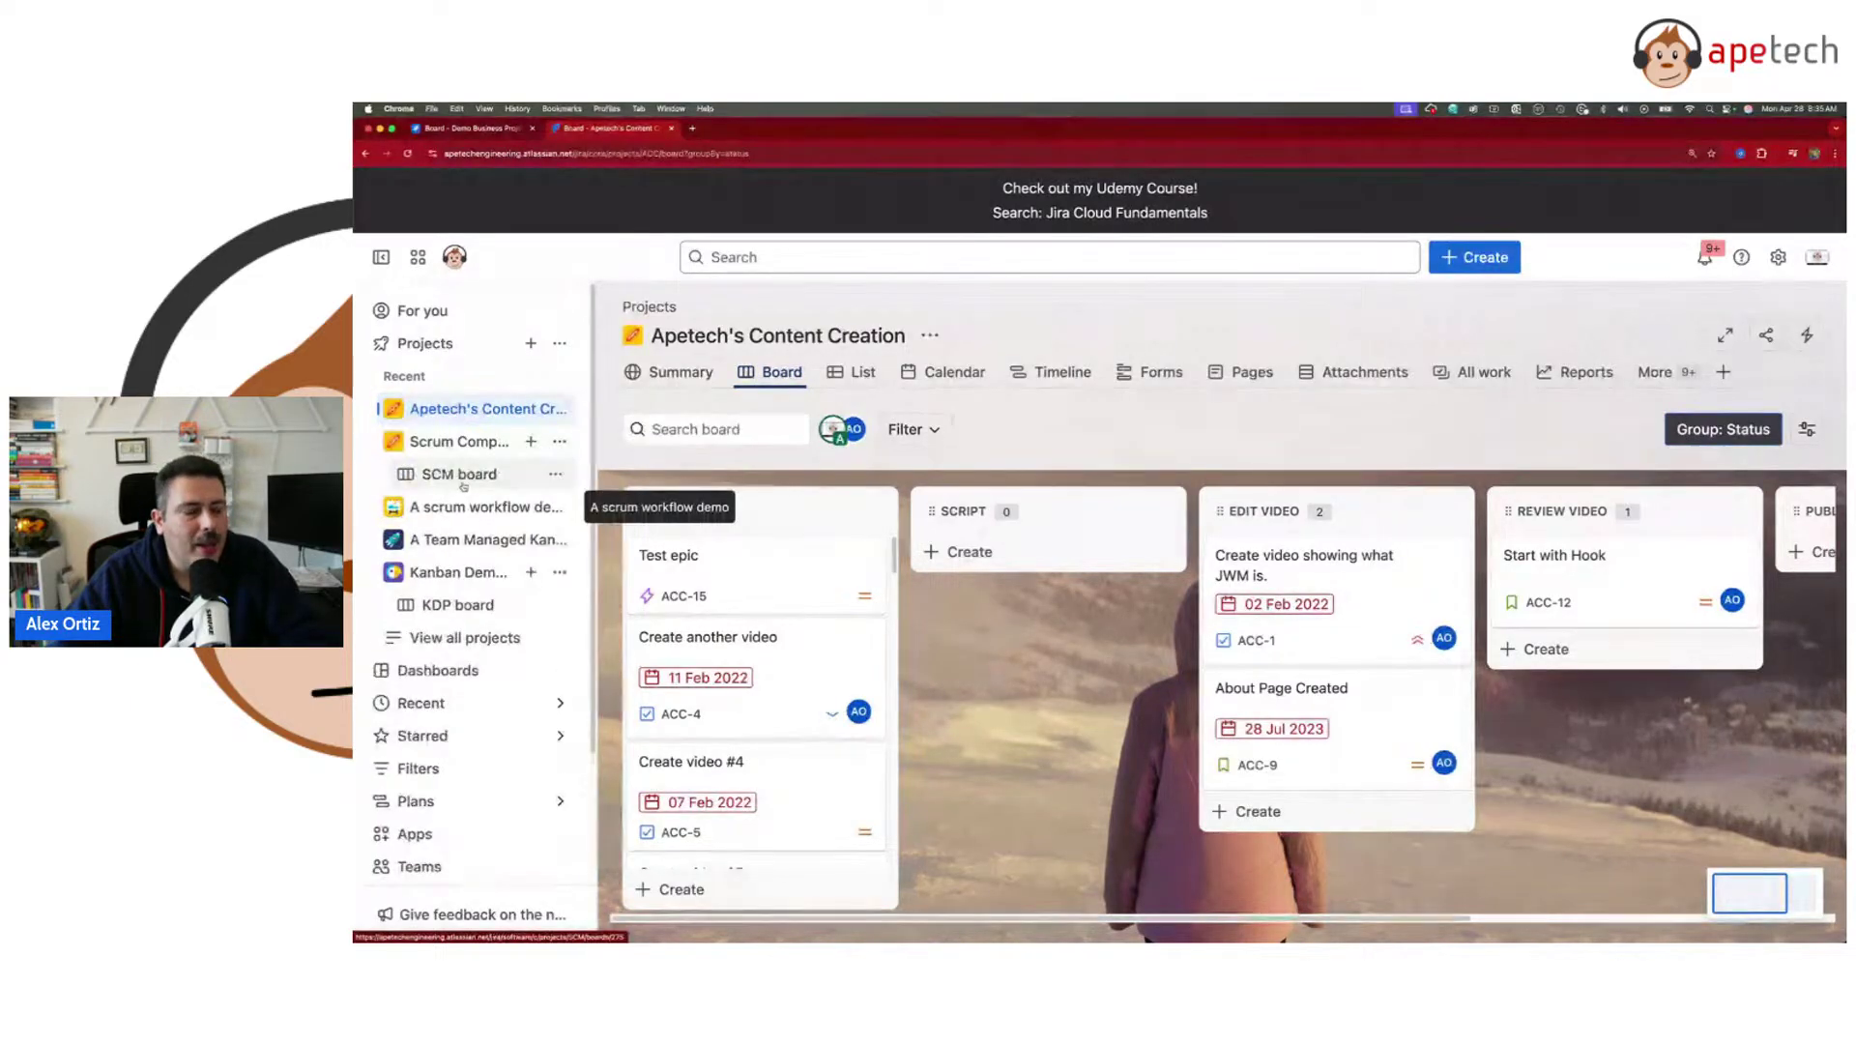
pyautogui.click(464, 475)
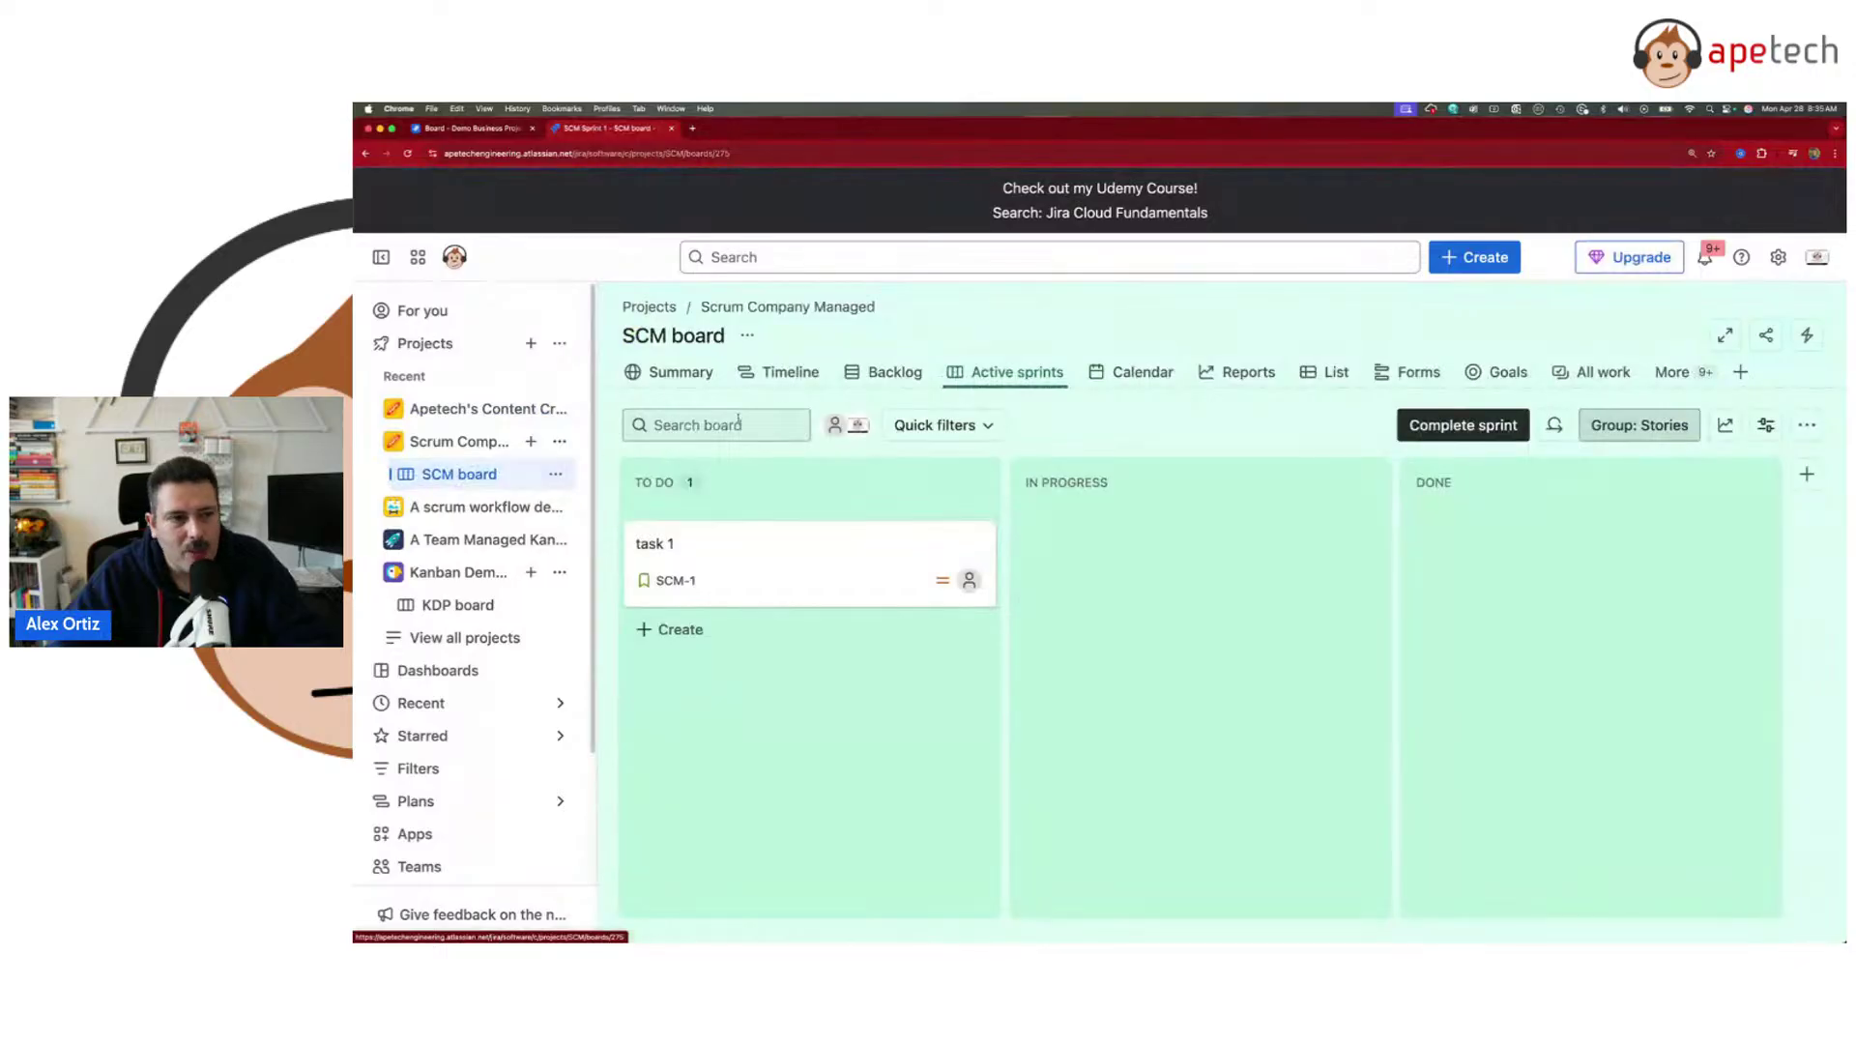
pyautogui.click(750, 345)
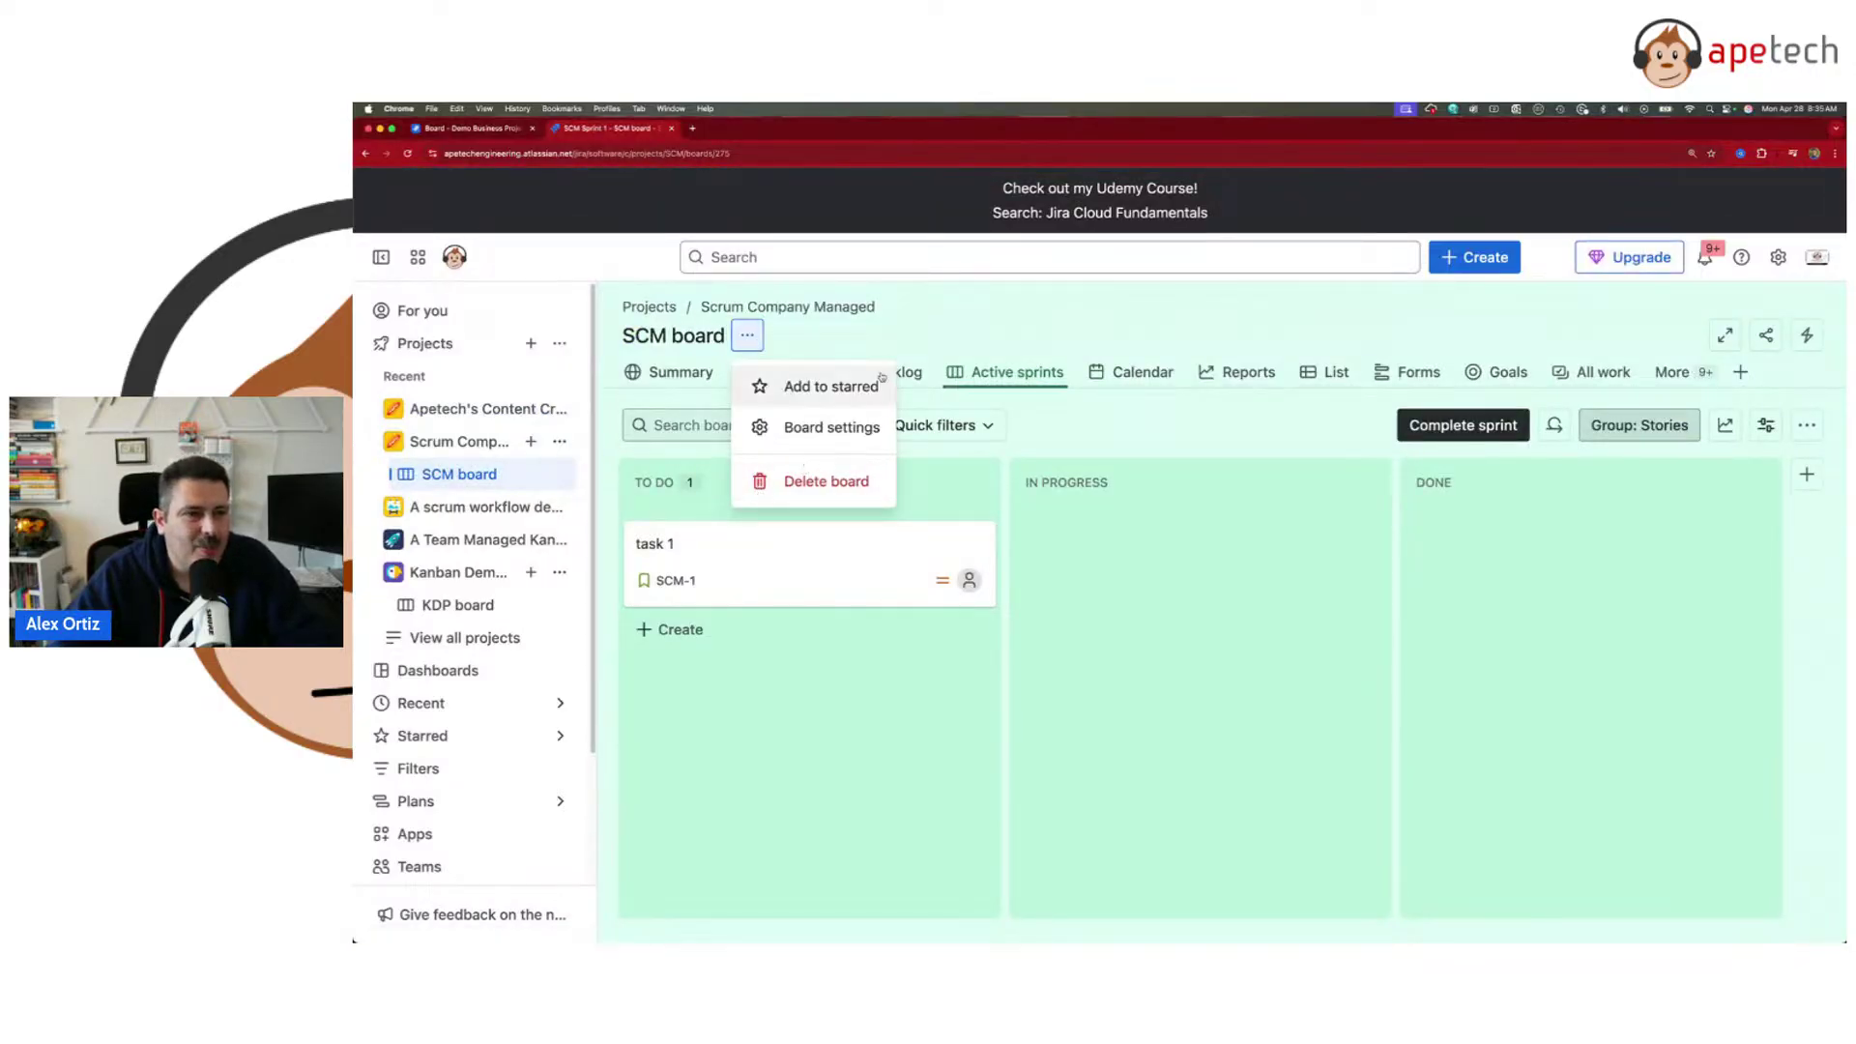
pyautogui.click(976, 298)
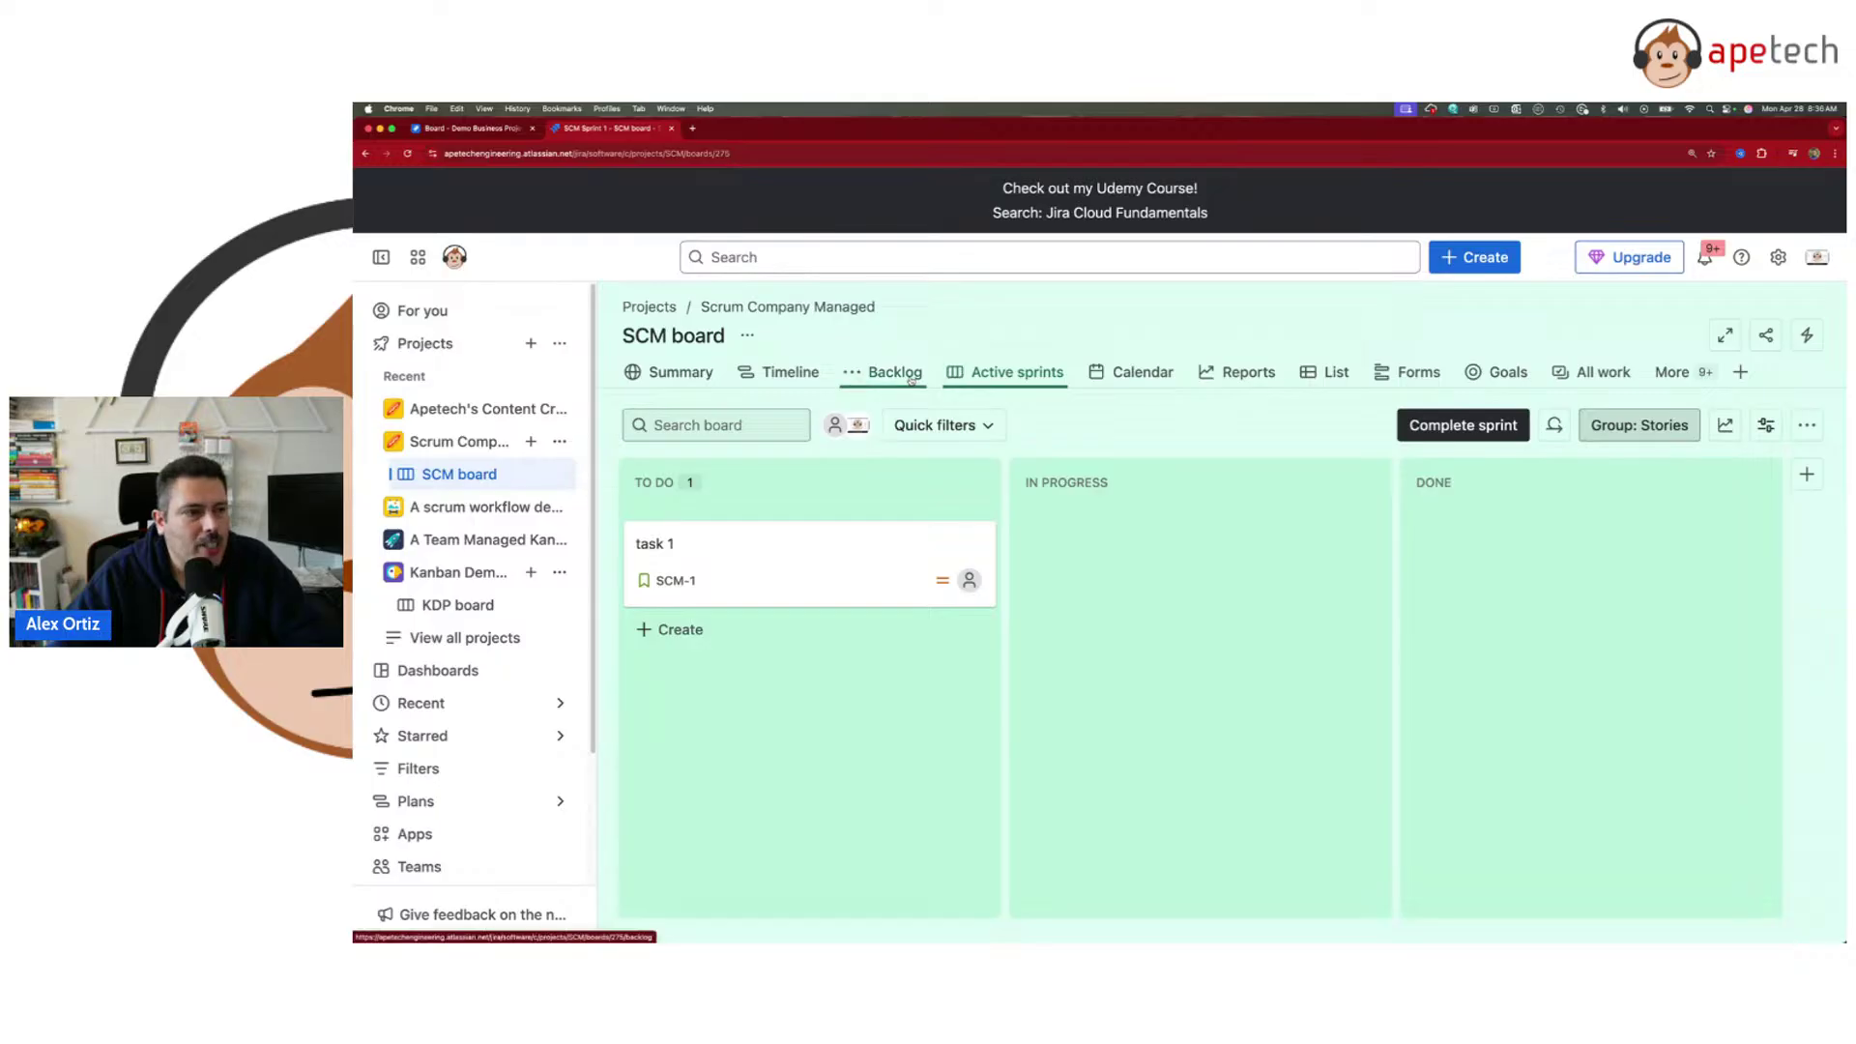
# - Review the Jira settings categories, go to the Work items settings, and view the avatar choices for the Theme work type
pyautogui.click(1775, 263)
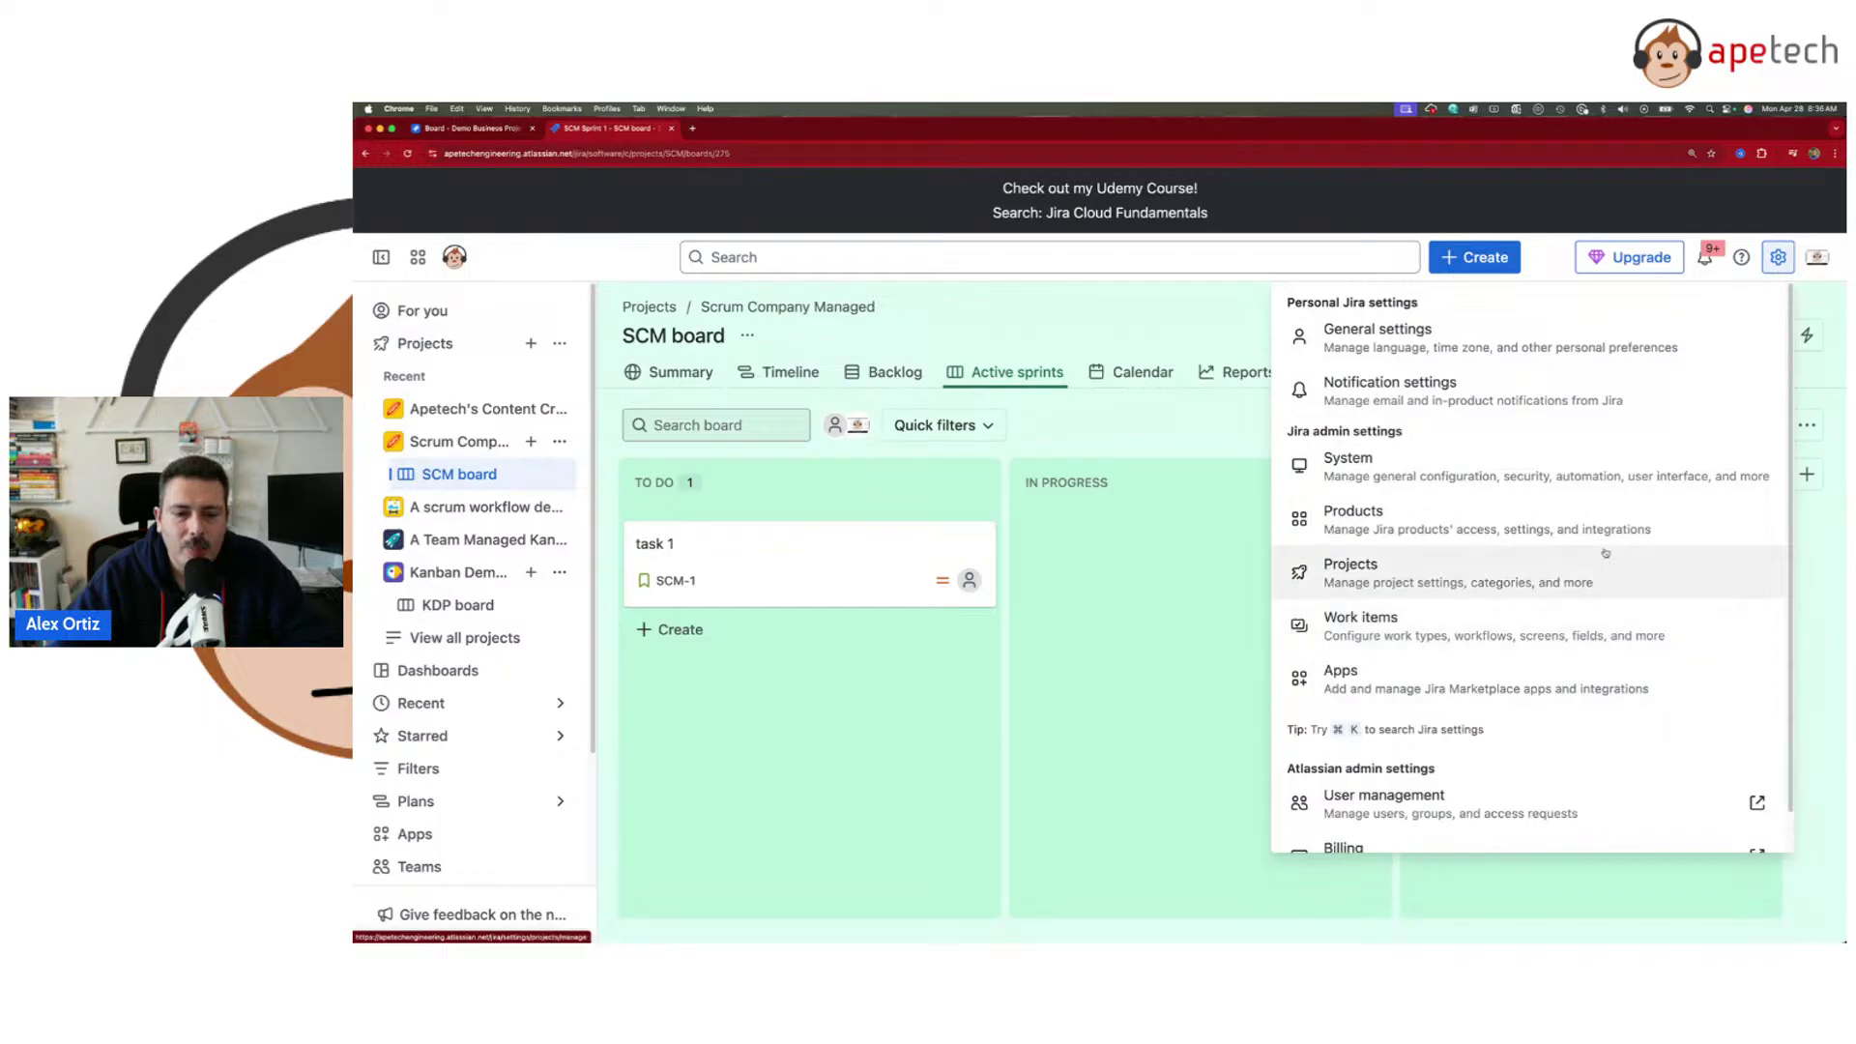
pyautogui.scroll(-1, 1445, 495)
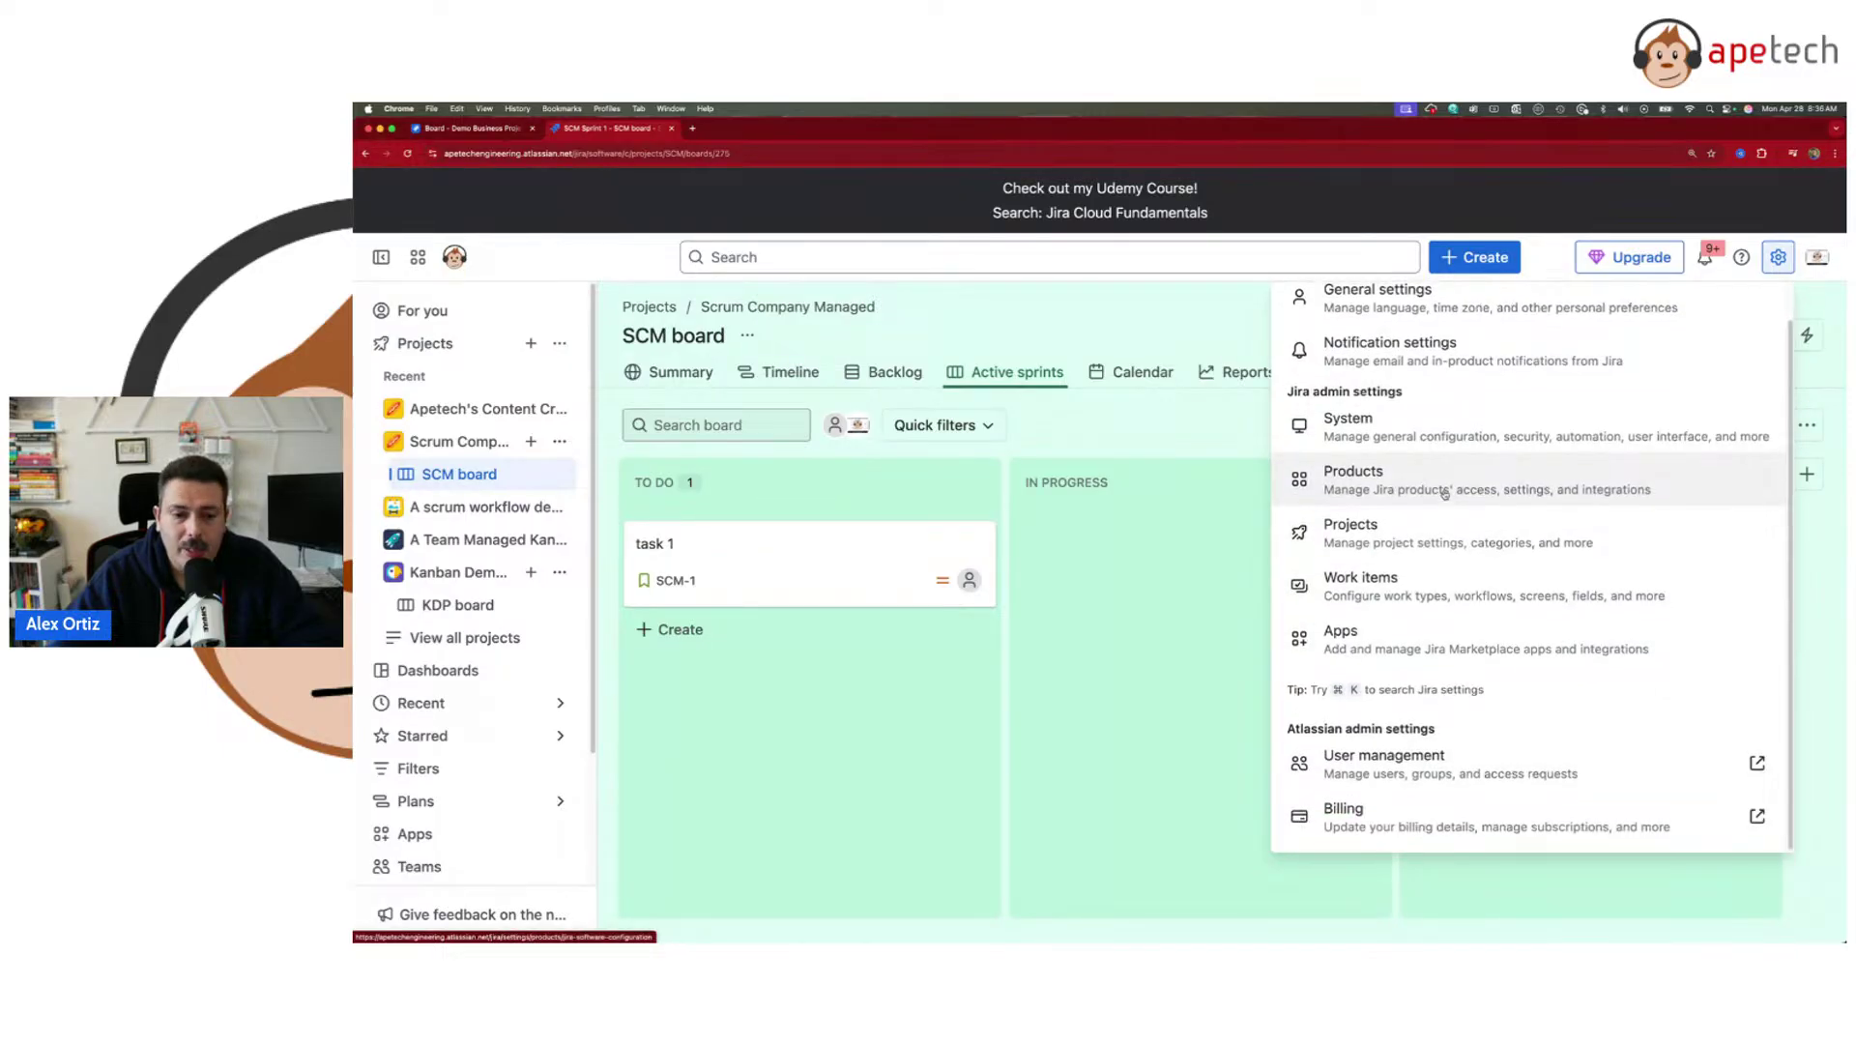
pyautogui.scroll(1, 1444, 488)
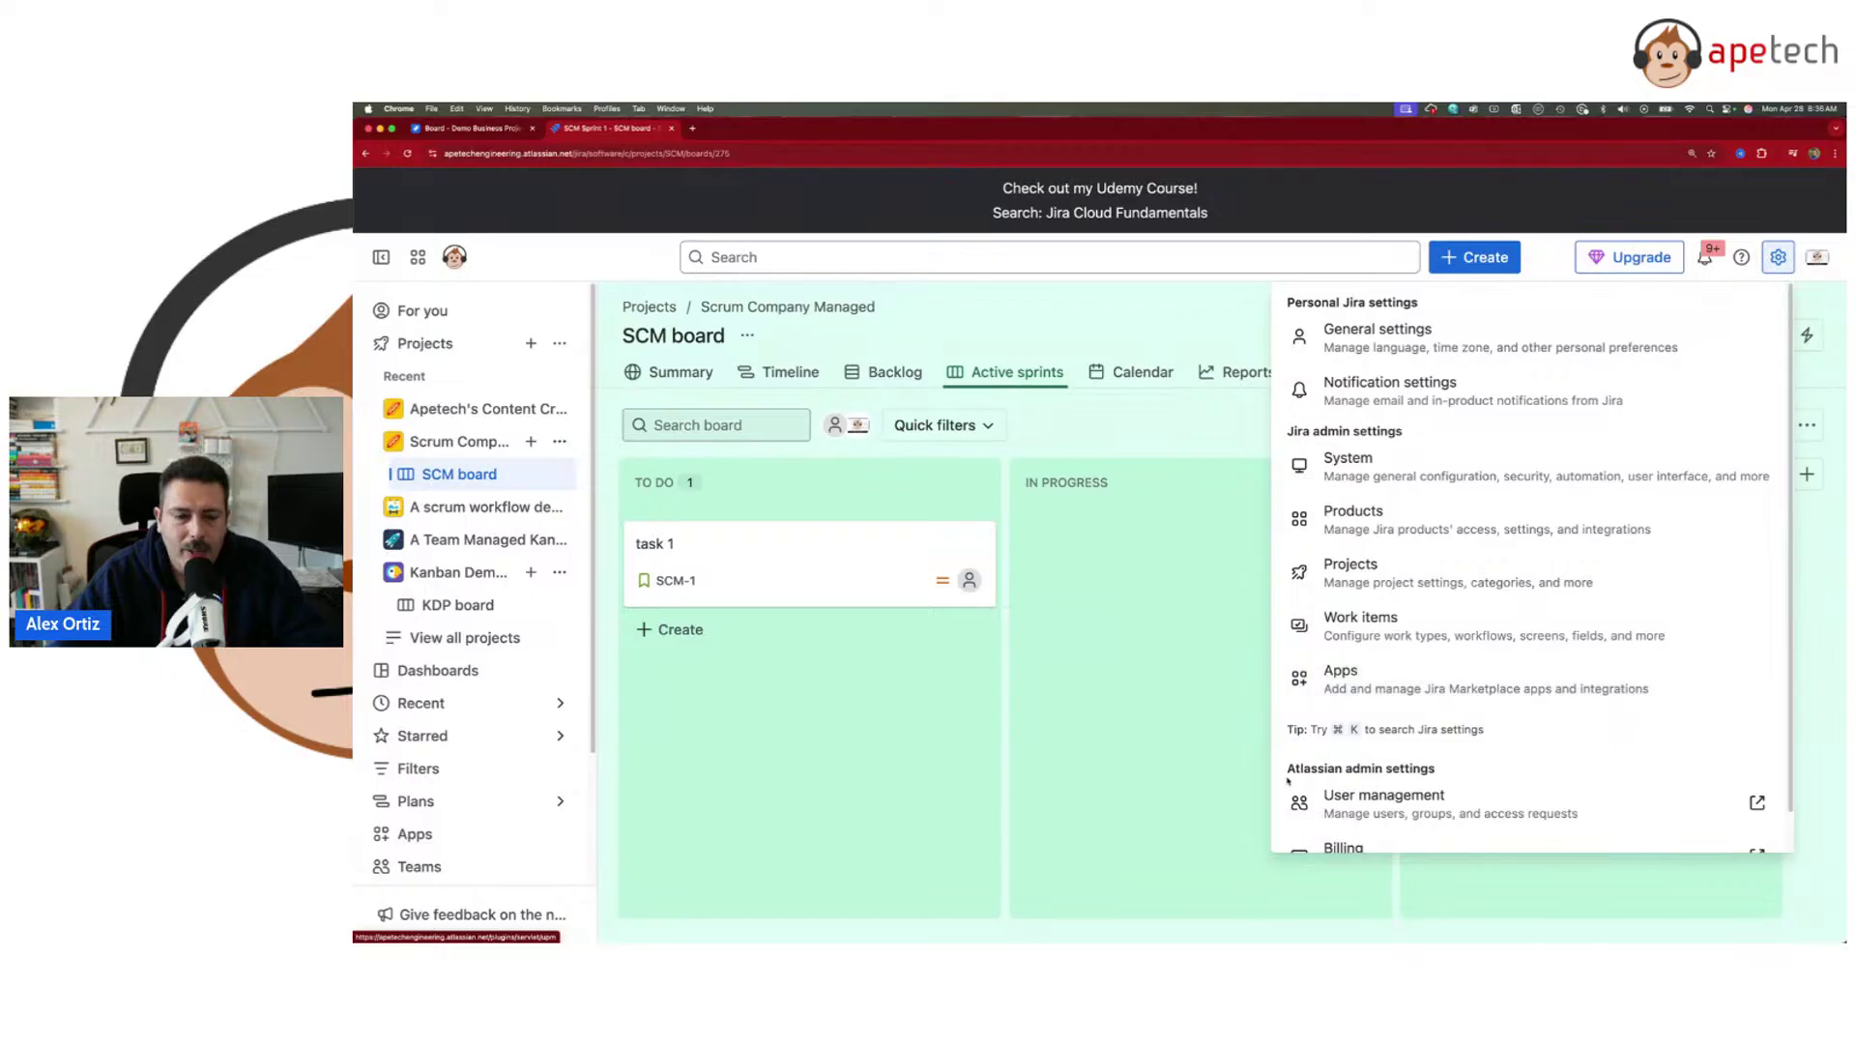
pyautogui.click(1423, 627)
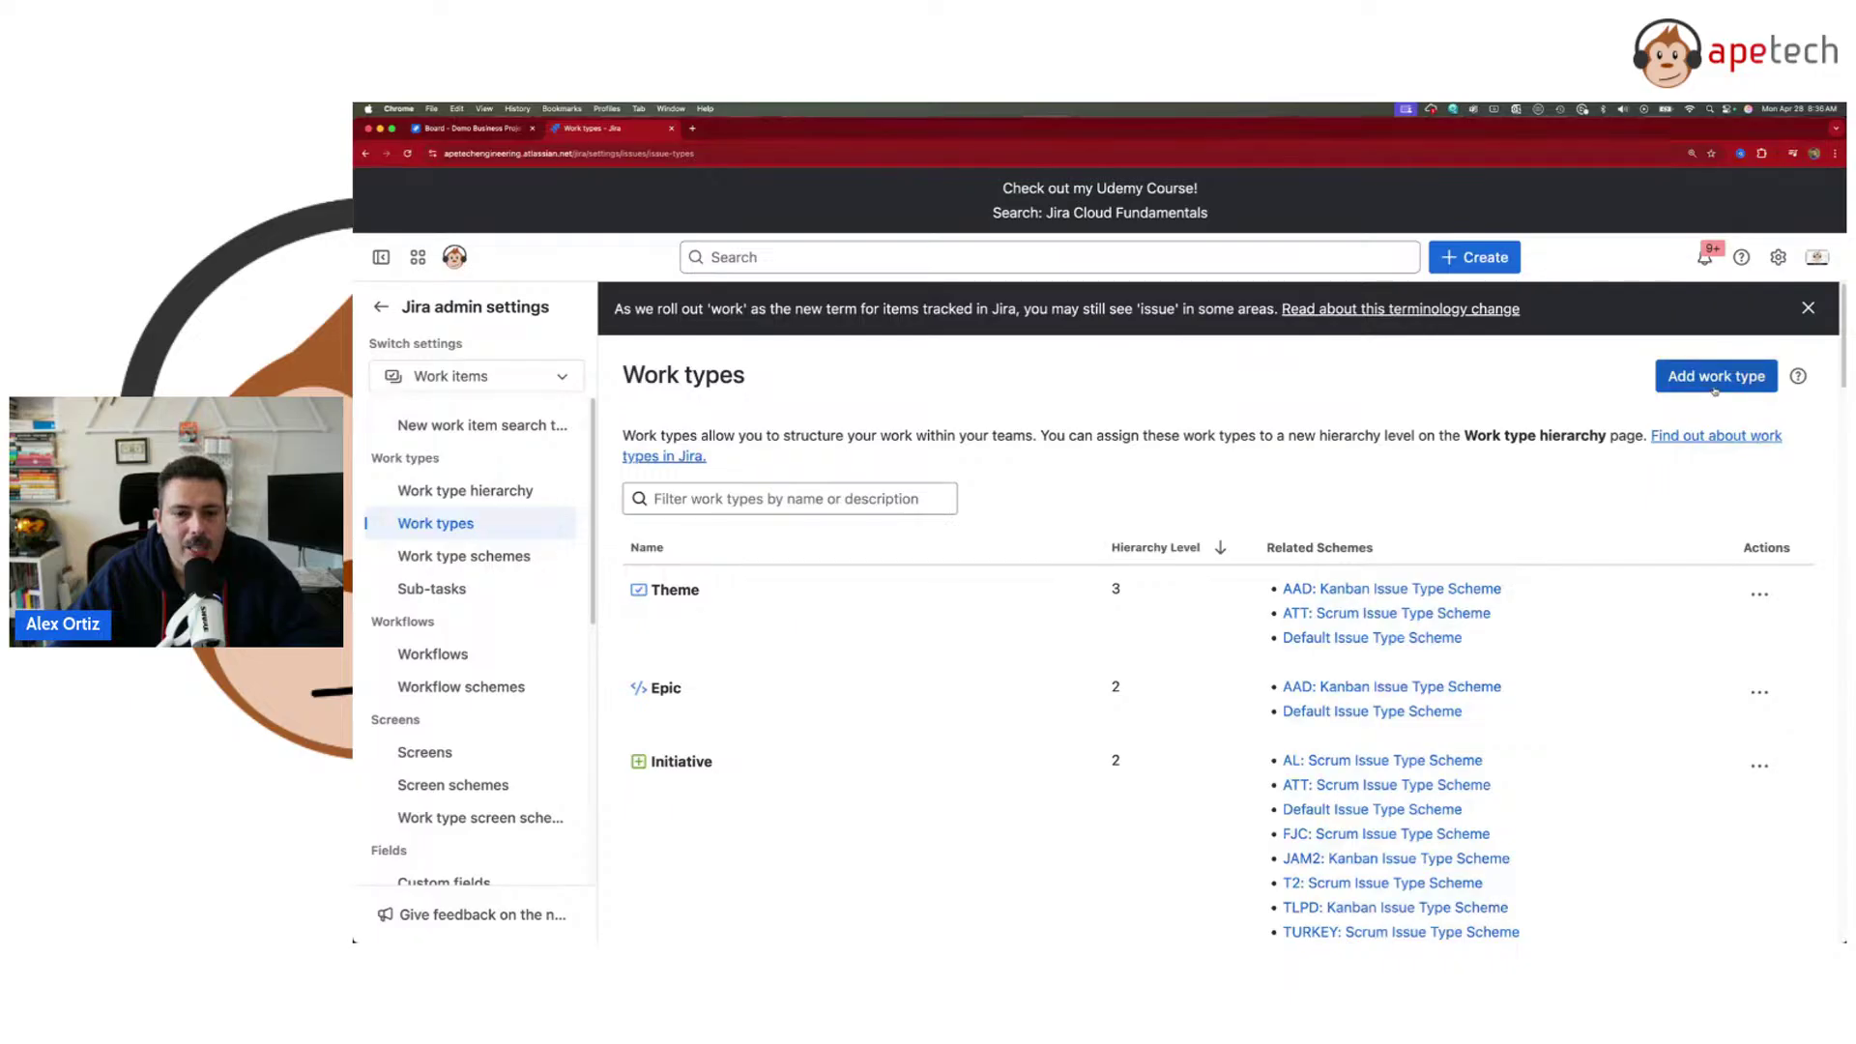
pyautogui.click(1759, 593)
pyautogui.click(1731, 644)
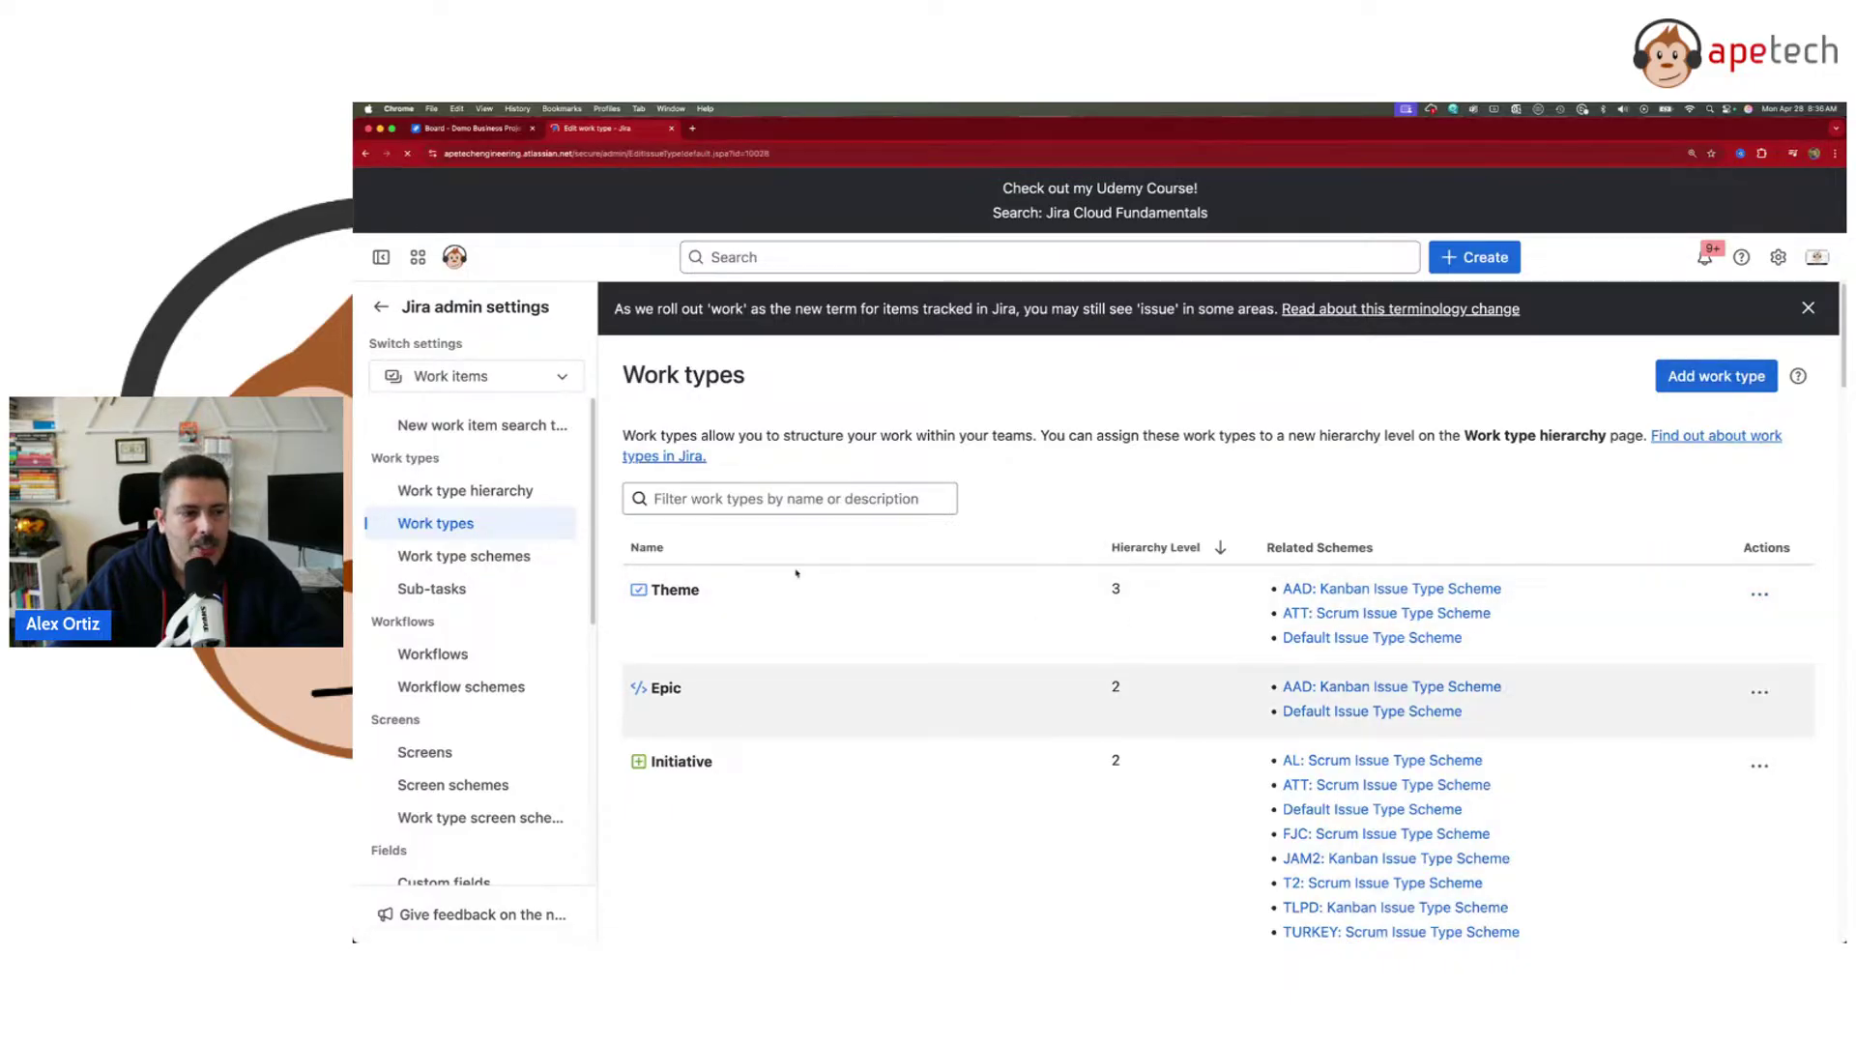
pyautogui.click(715, 594)
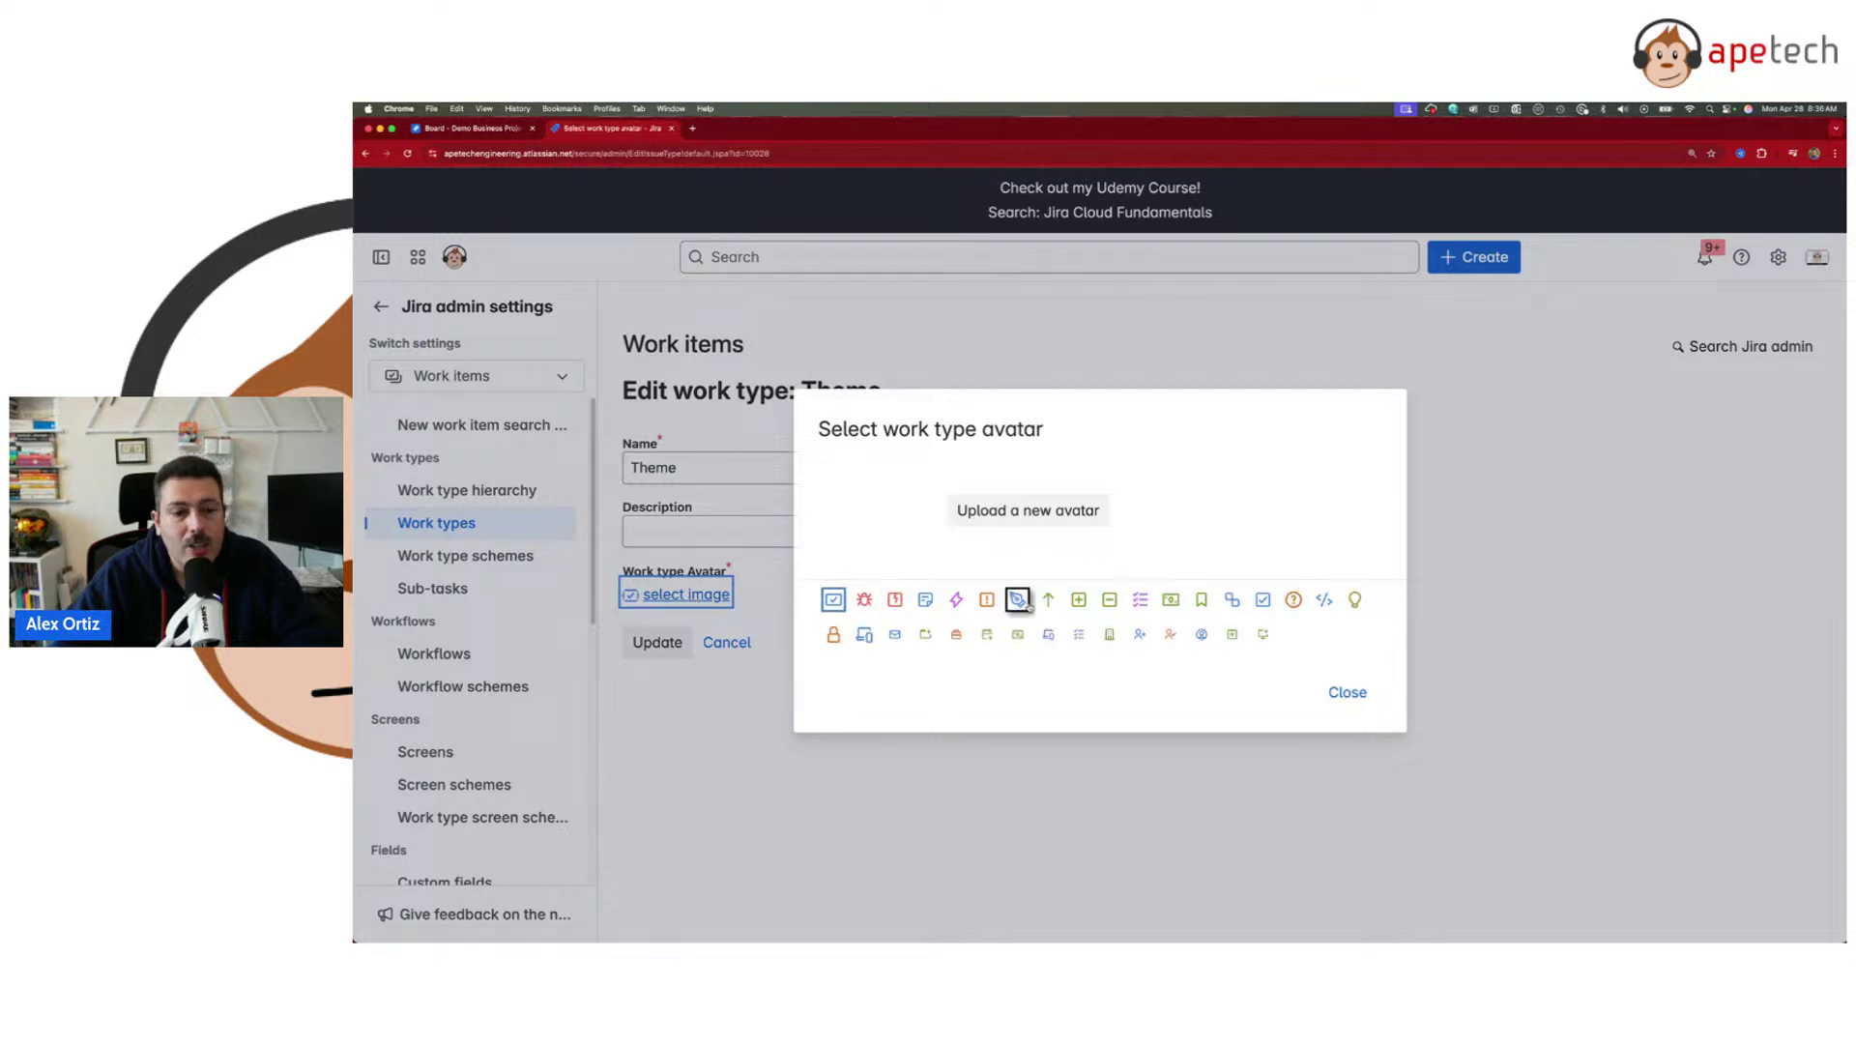
# - Switch to the old navigation site and view the avatar choices for the Epic work type in the Work items settings
pyautogui.click(462, 129)
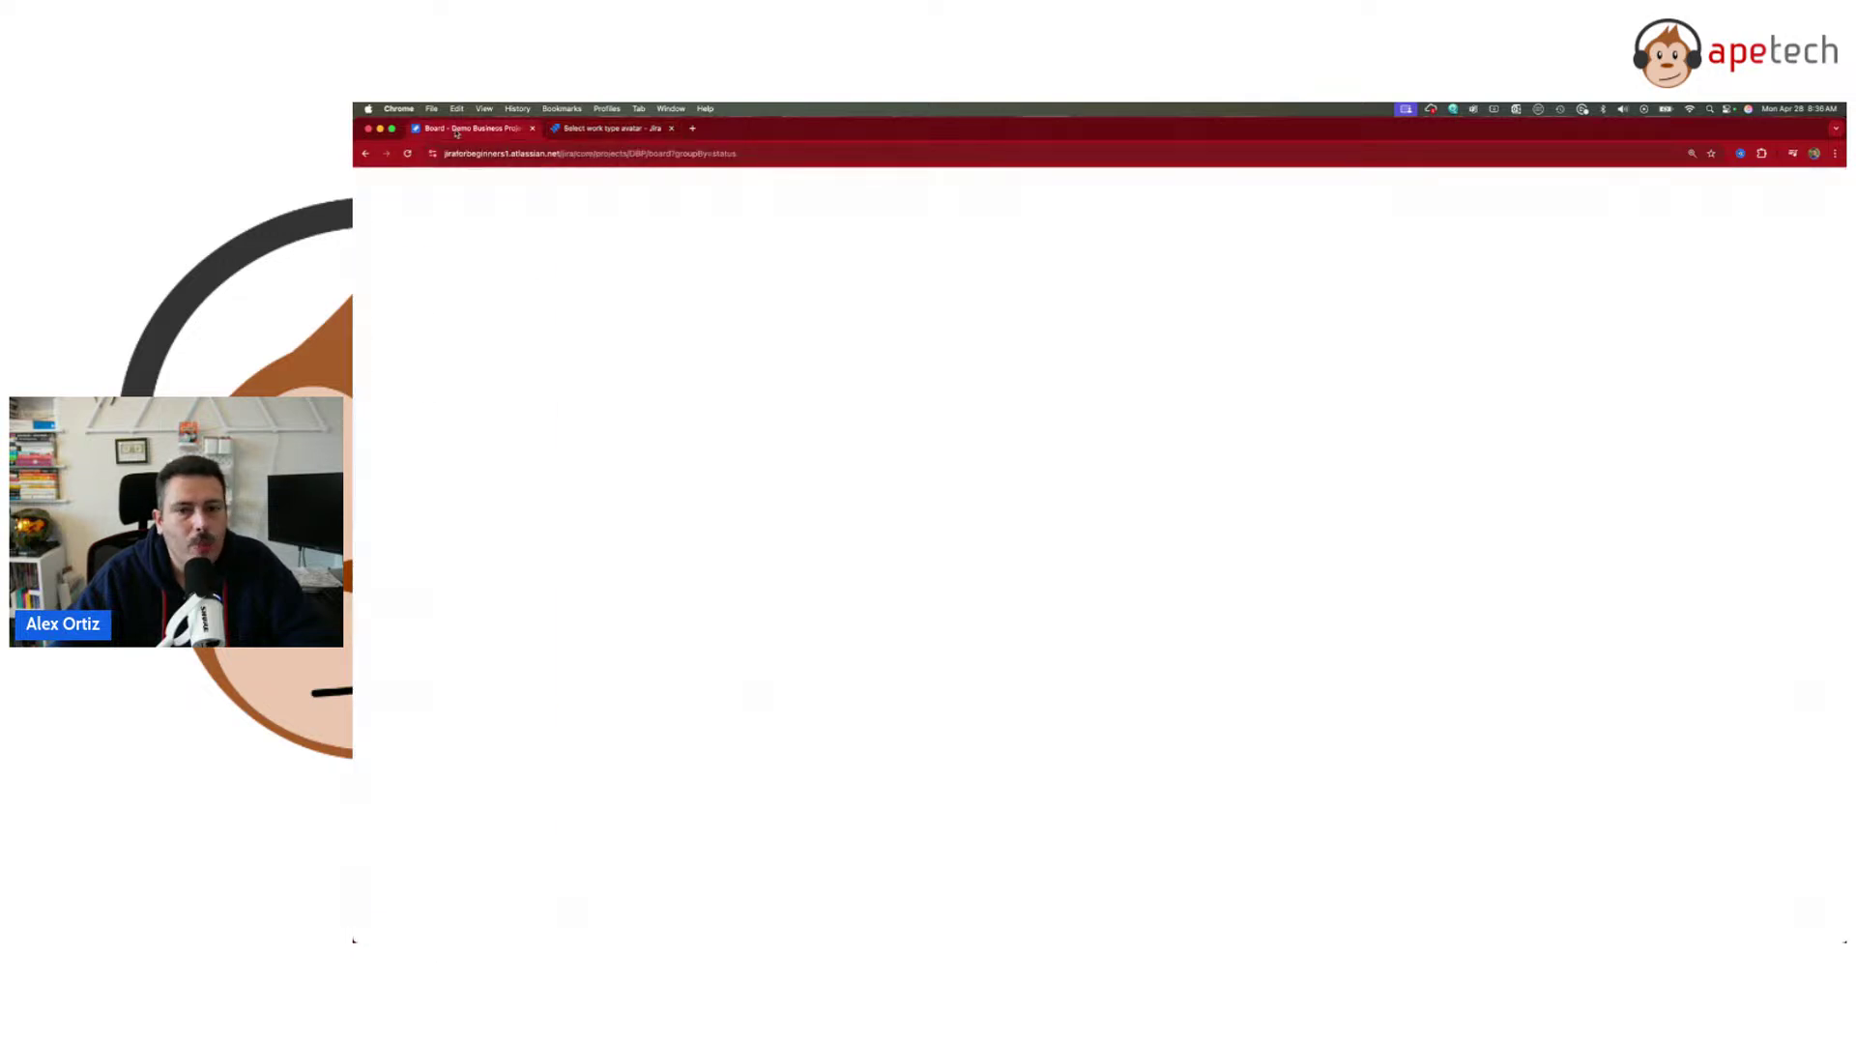
pyautogui.click(1779, 230)
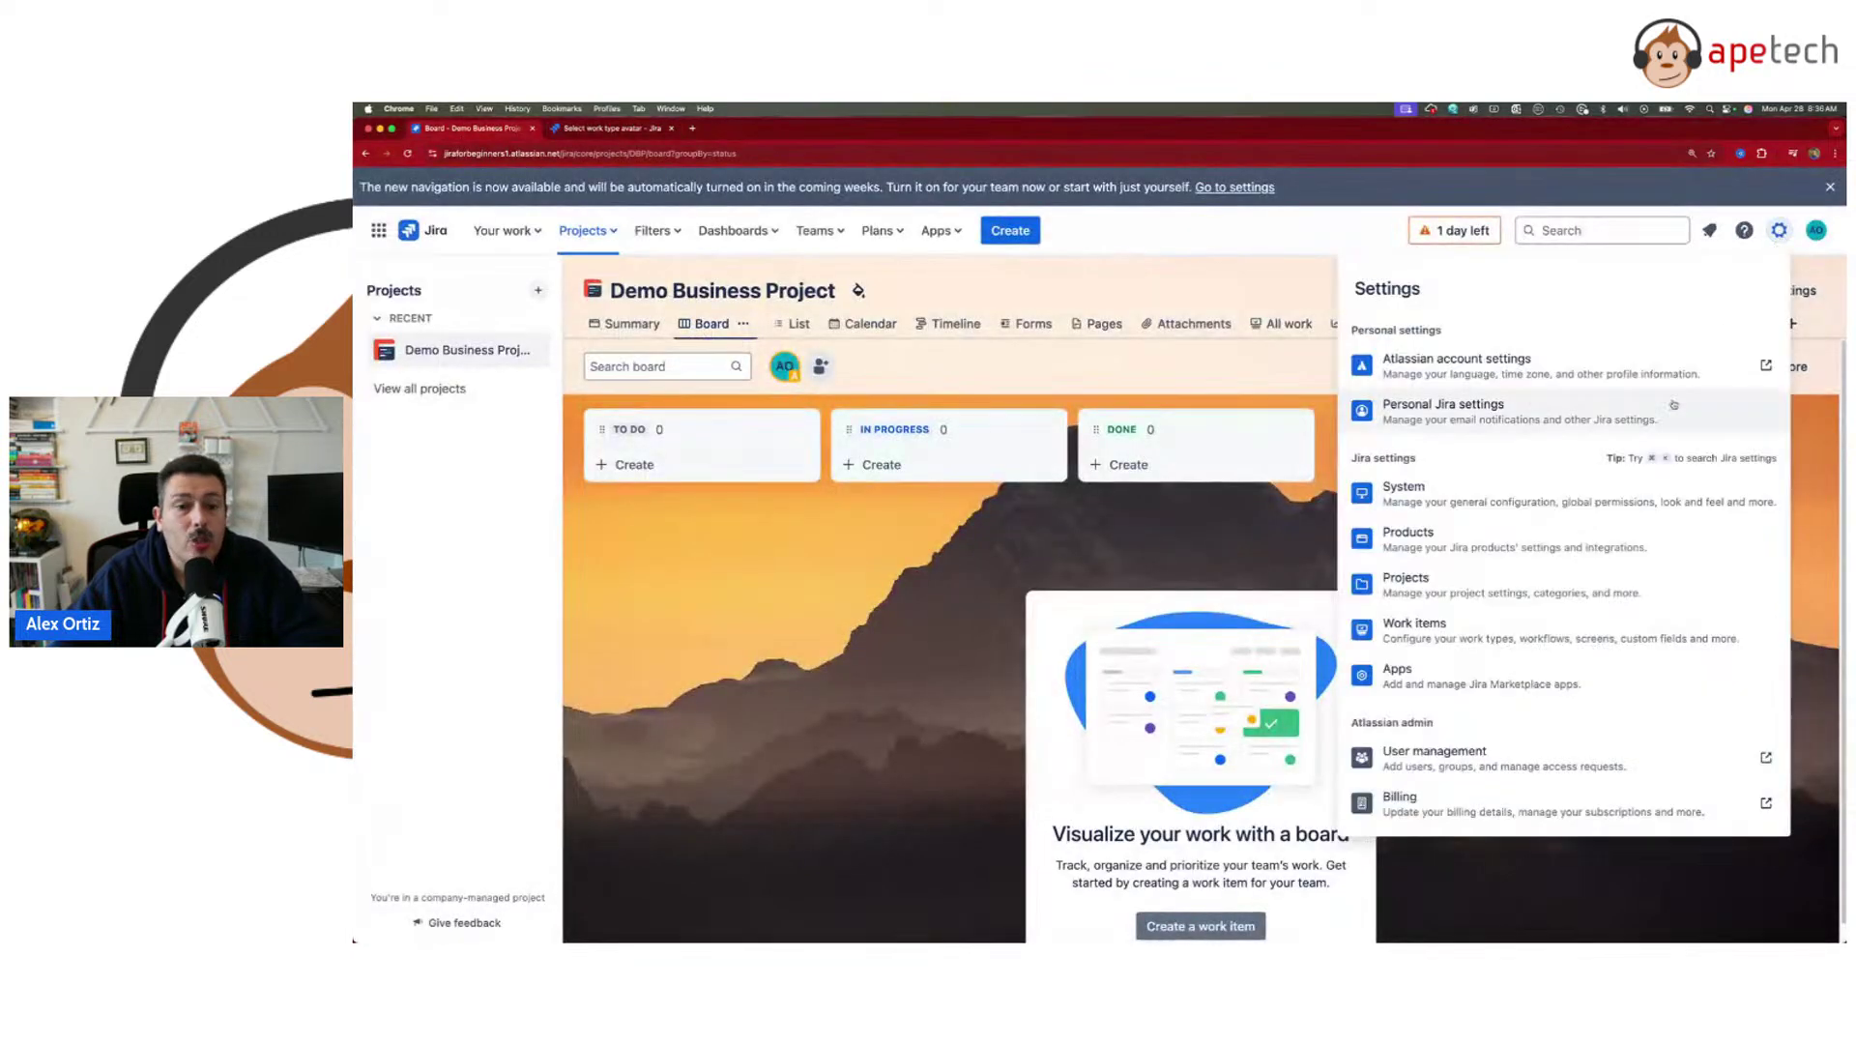
pyautogui.click(1453, 624)
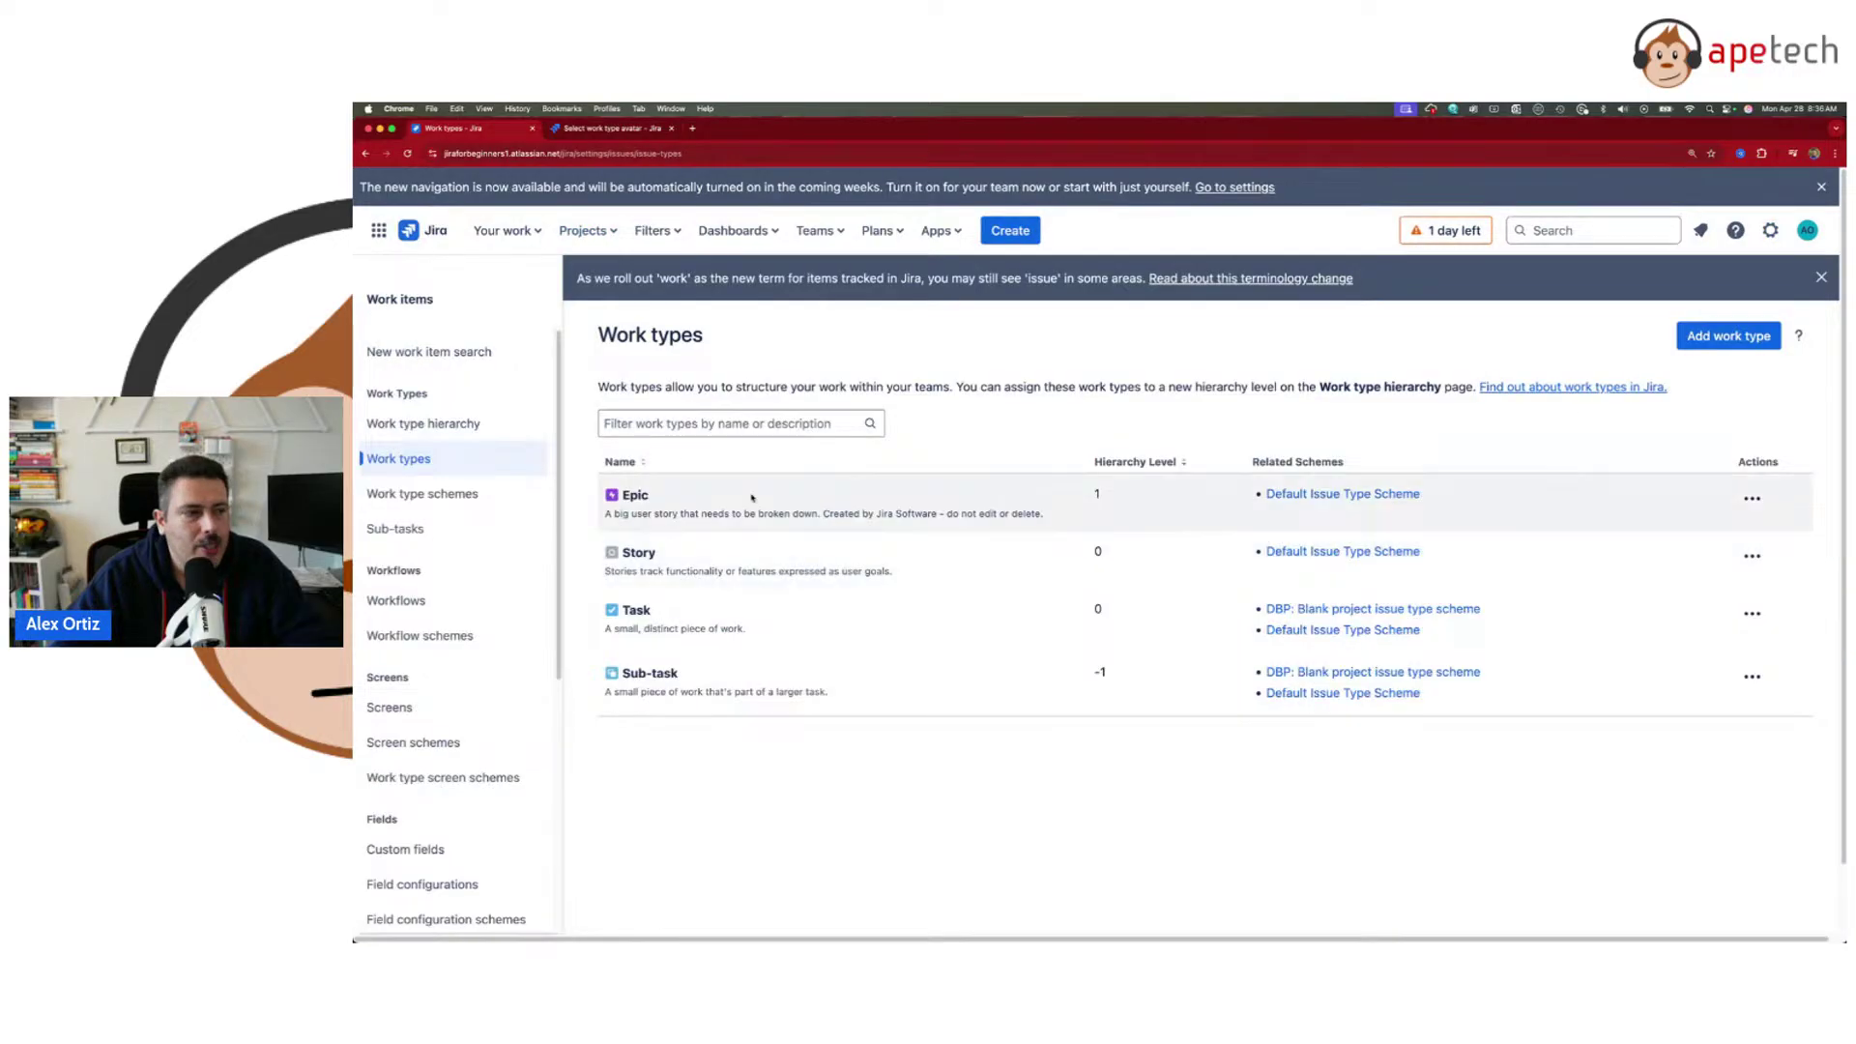
pyautogui.click(1751, 500)
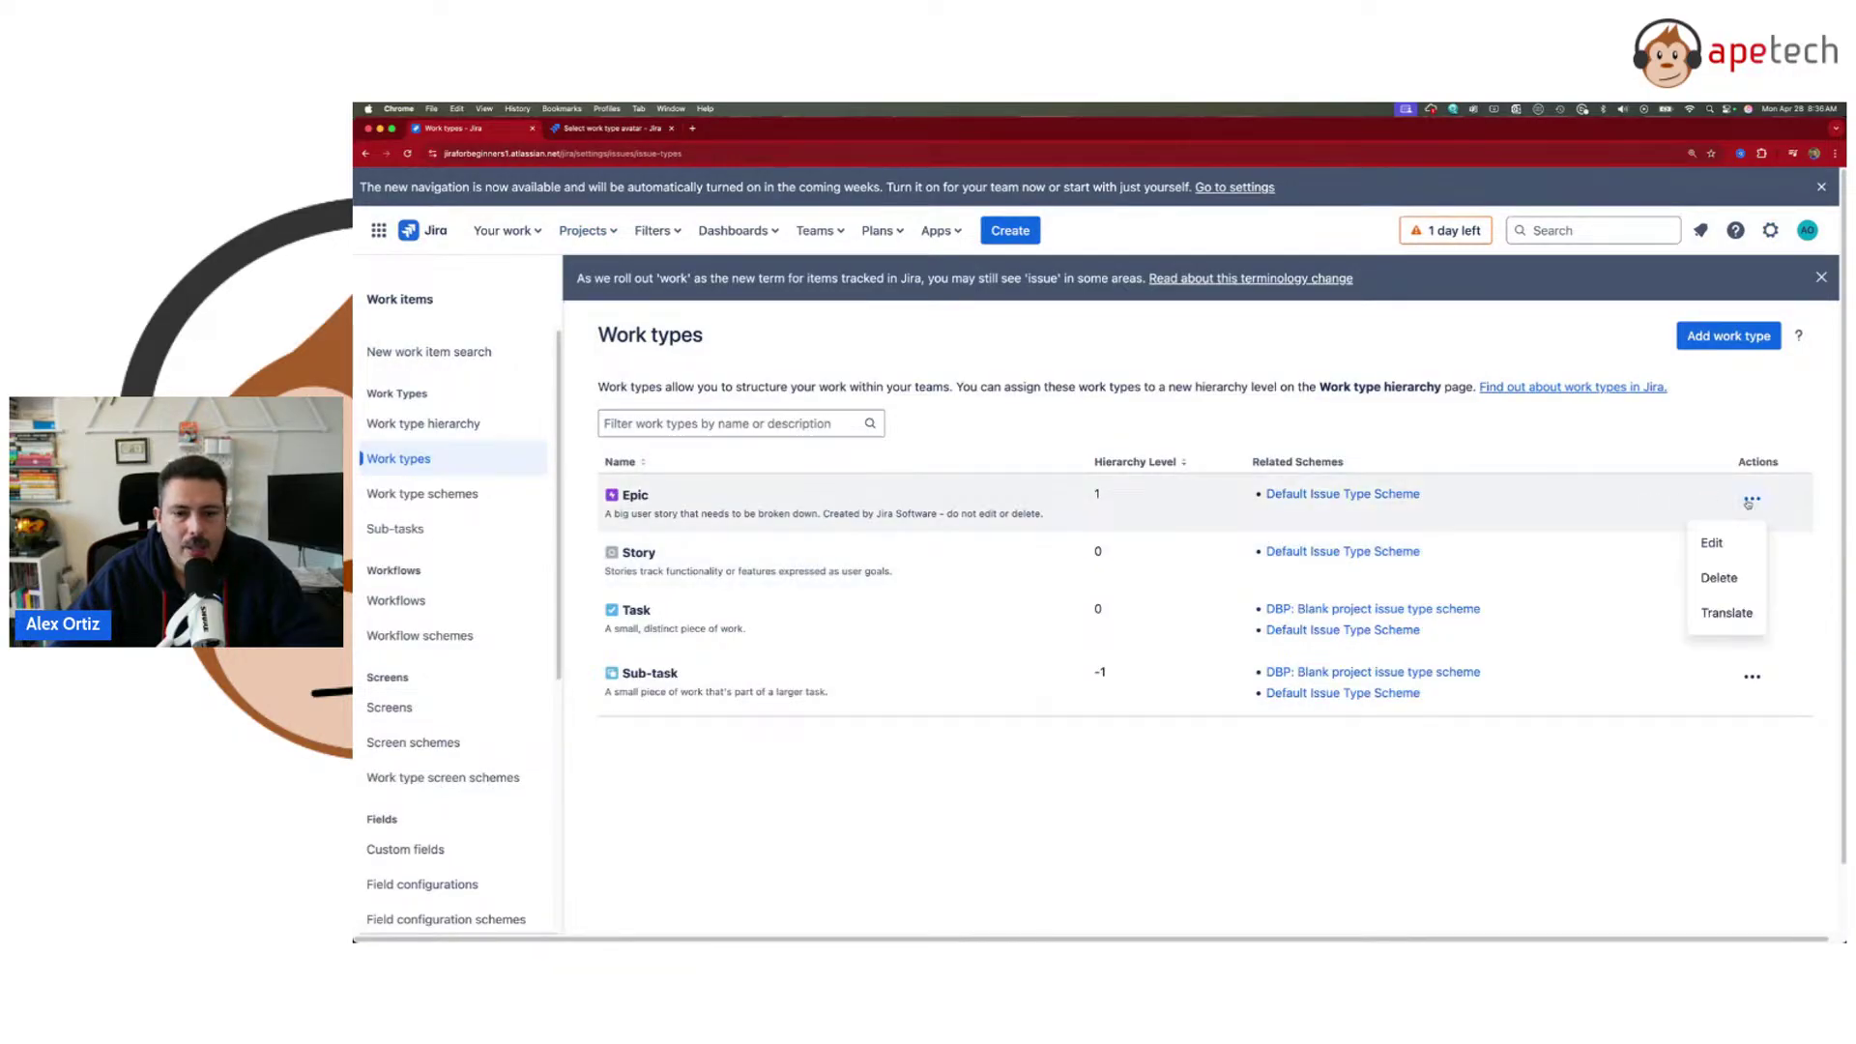
pyautogui.click(1729, 537)
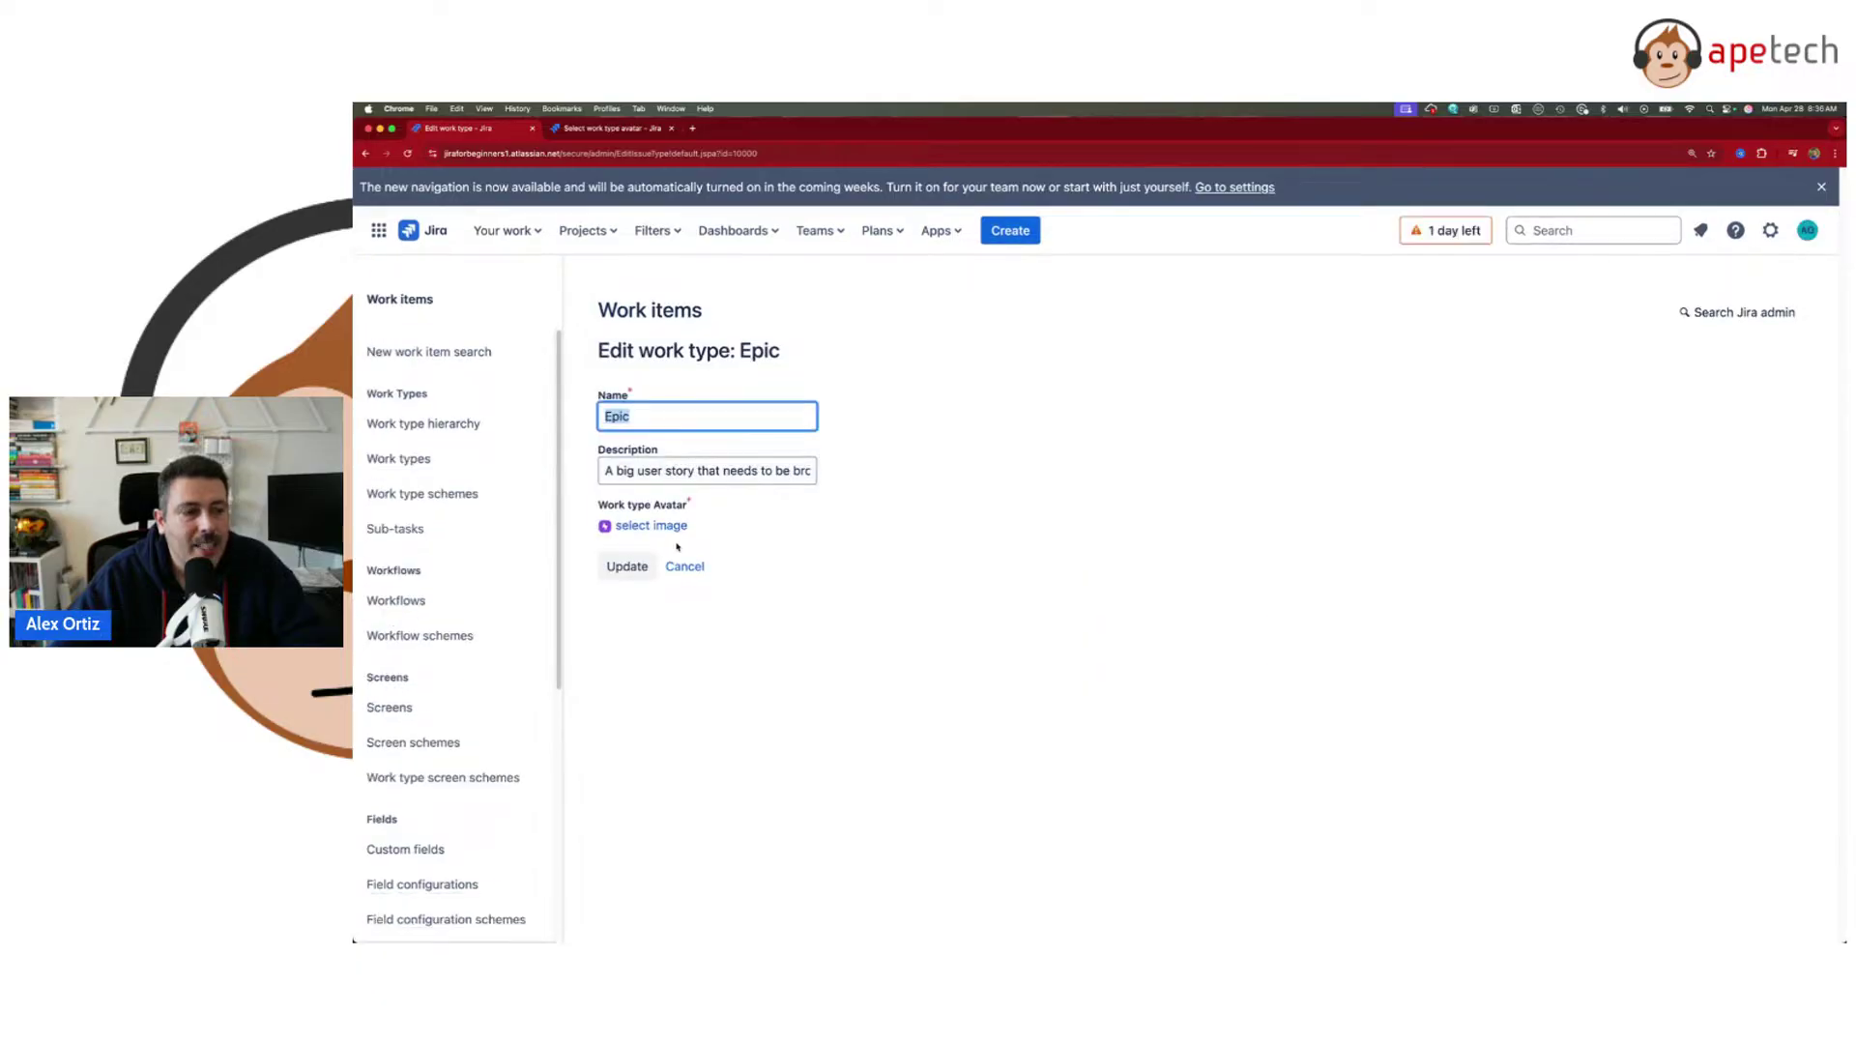
pyautogui.click(646, 526)
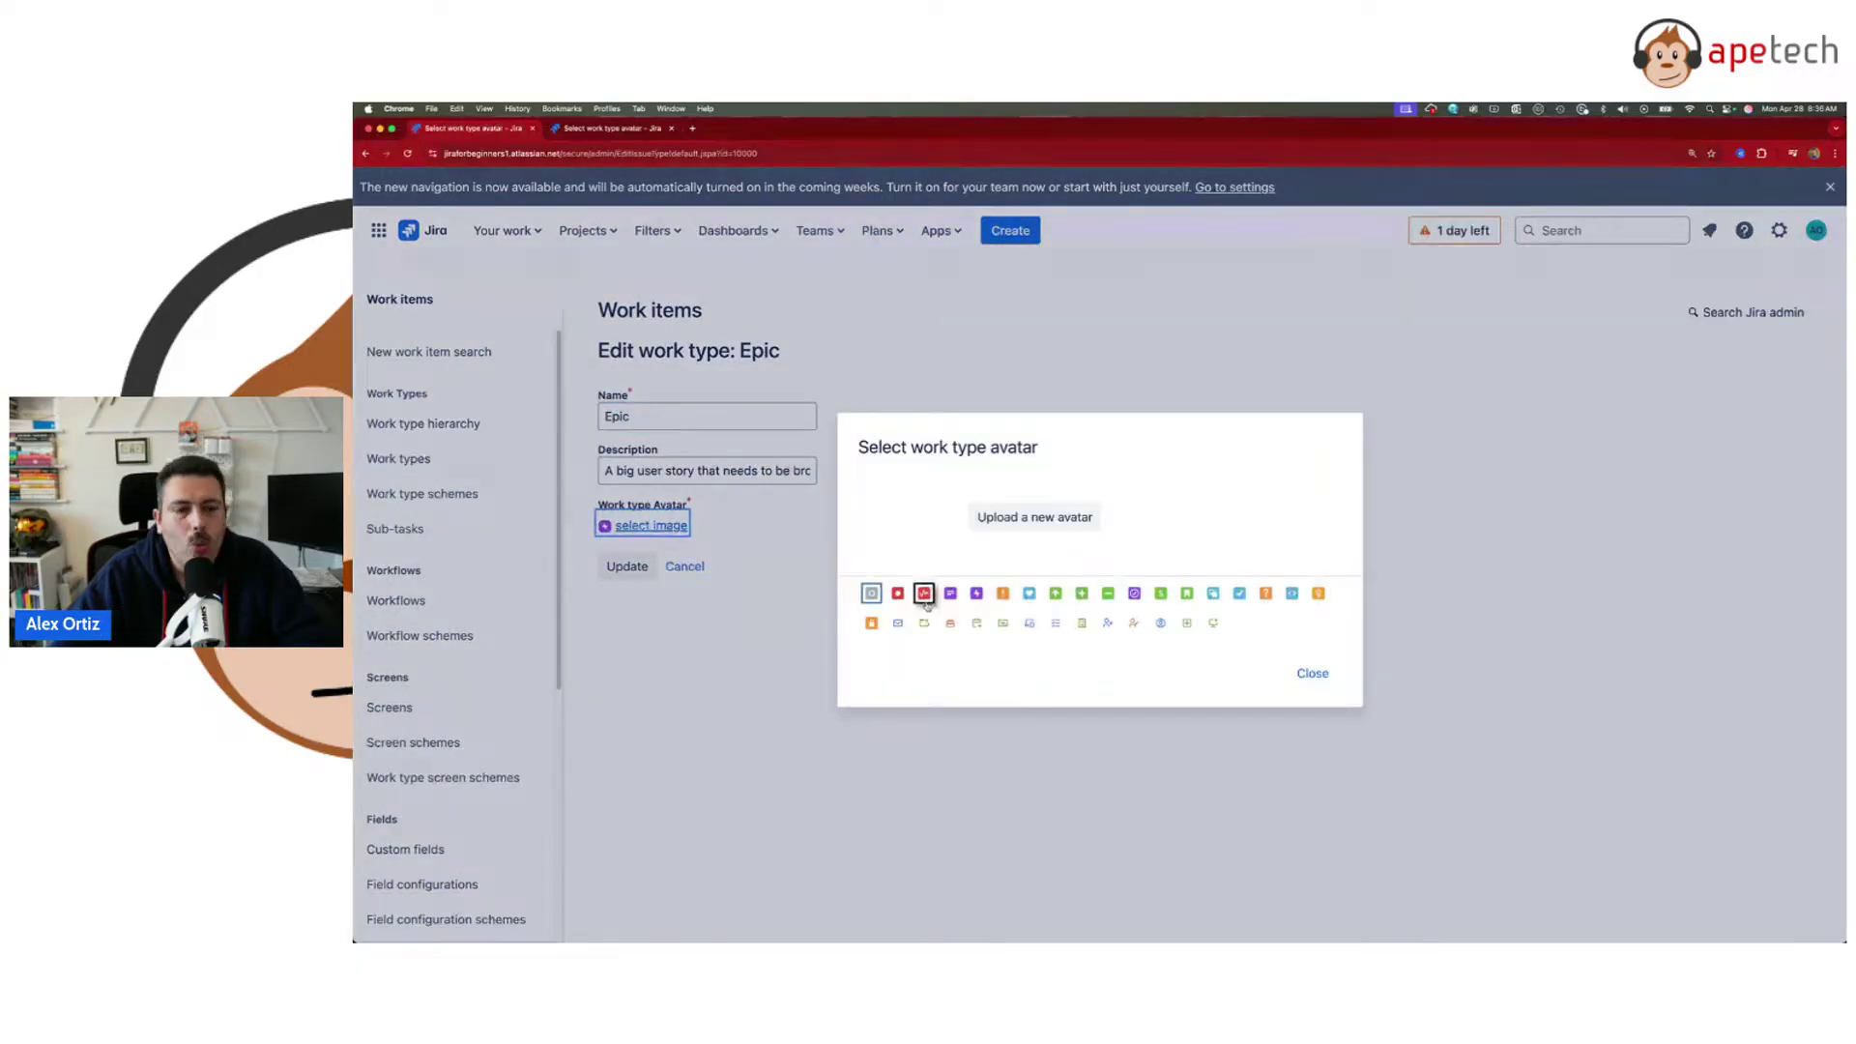
# - Compare the work type avatars on the new and old navigation sites and close both avatar pickers without choosing one
pyautogui.click(617, 129)
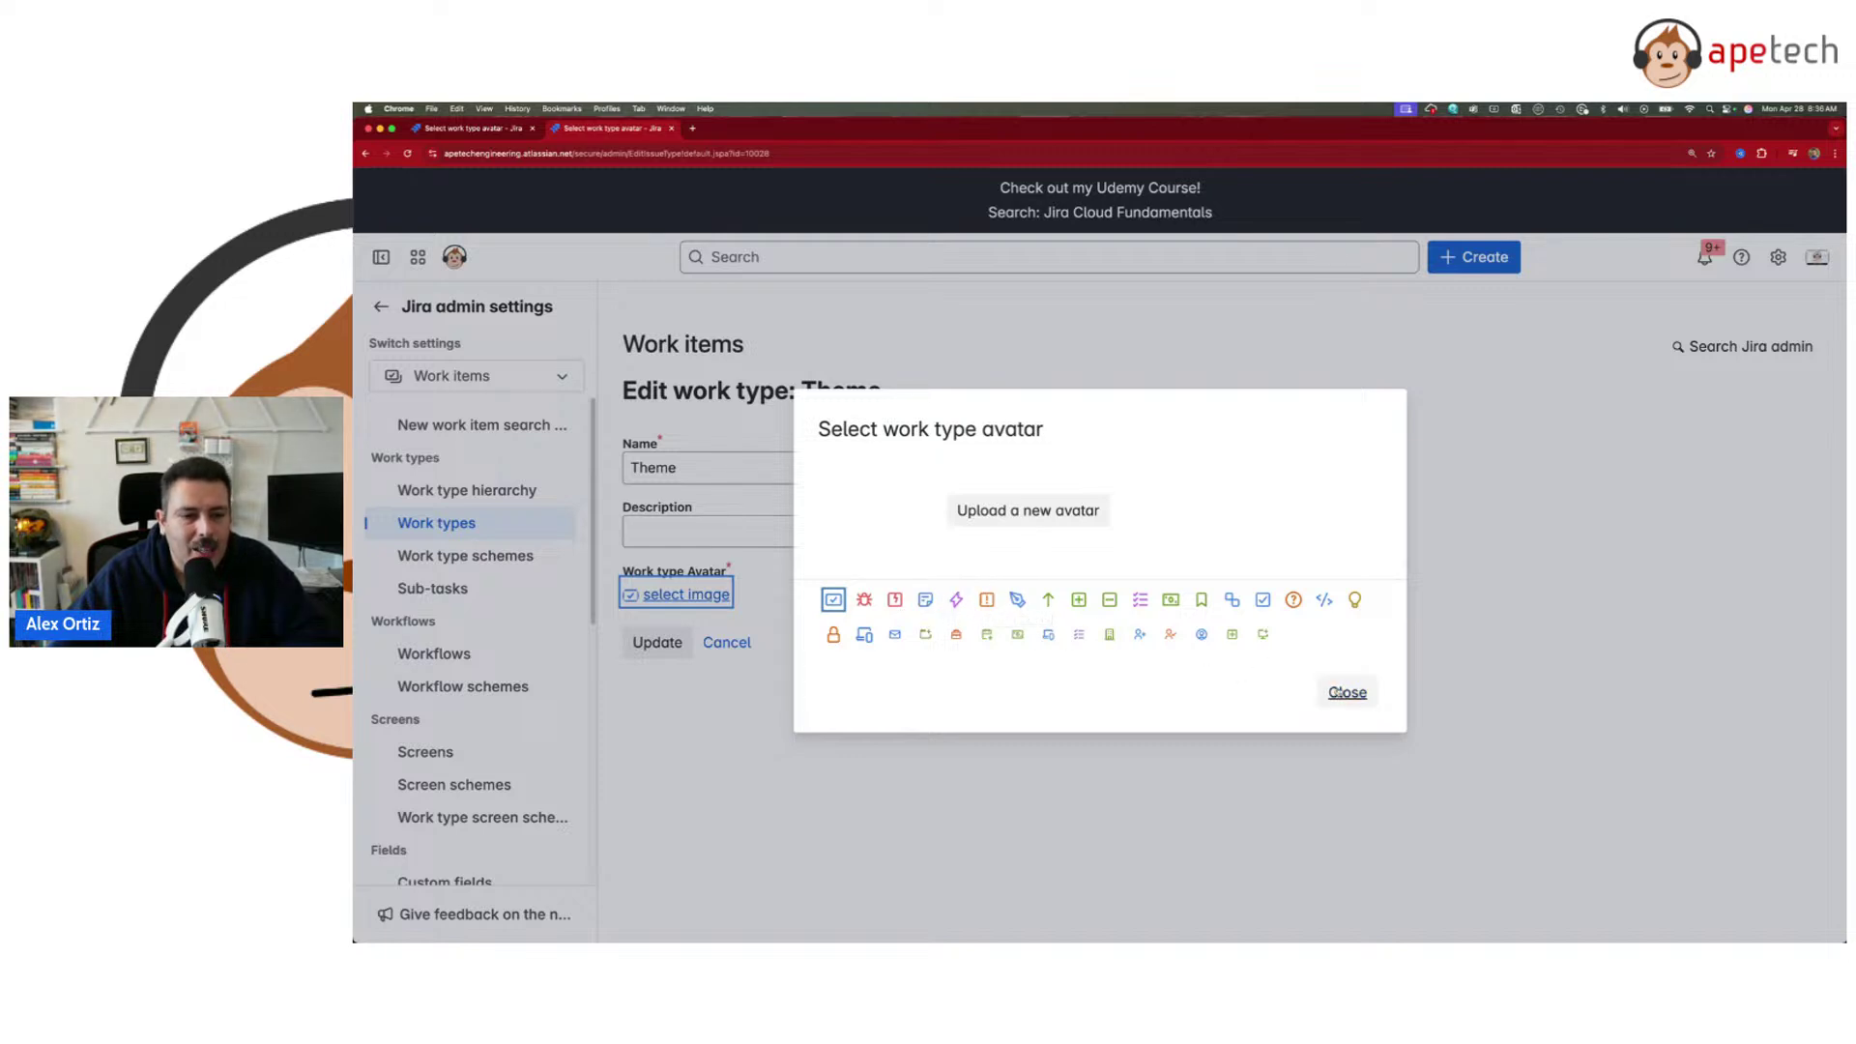
pyautogui.click(1342, 692)
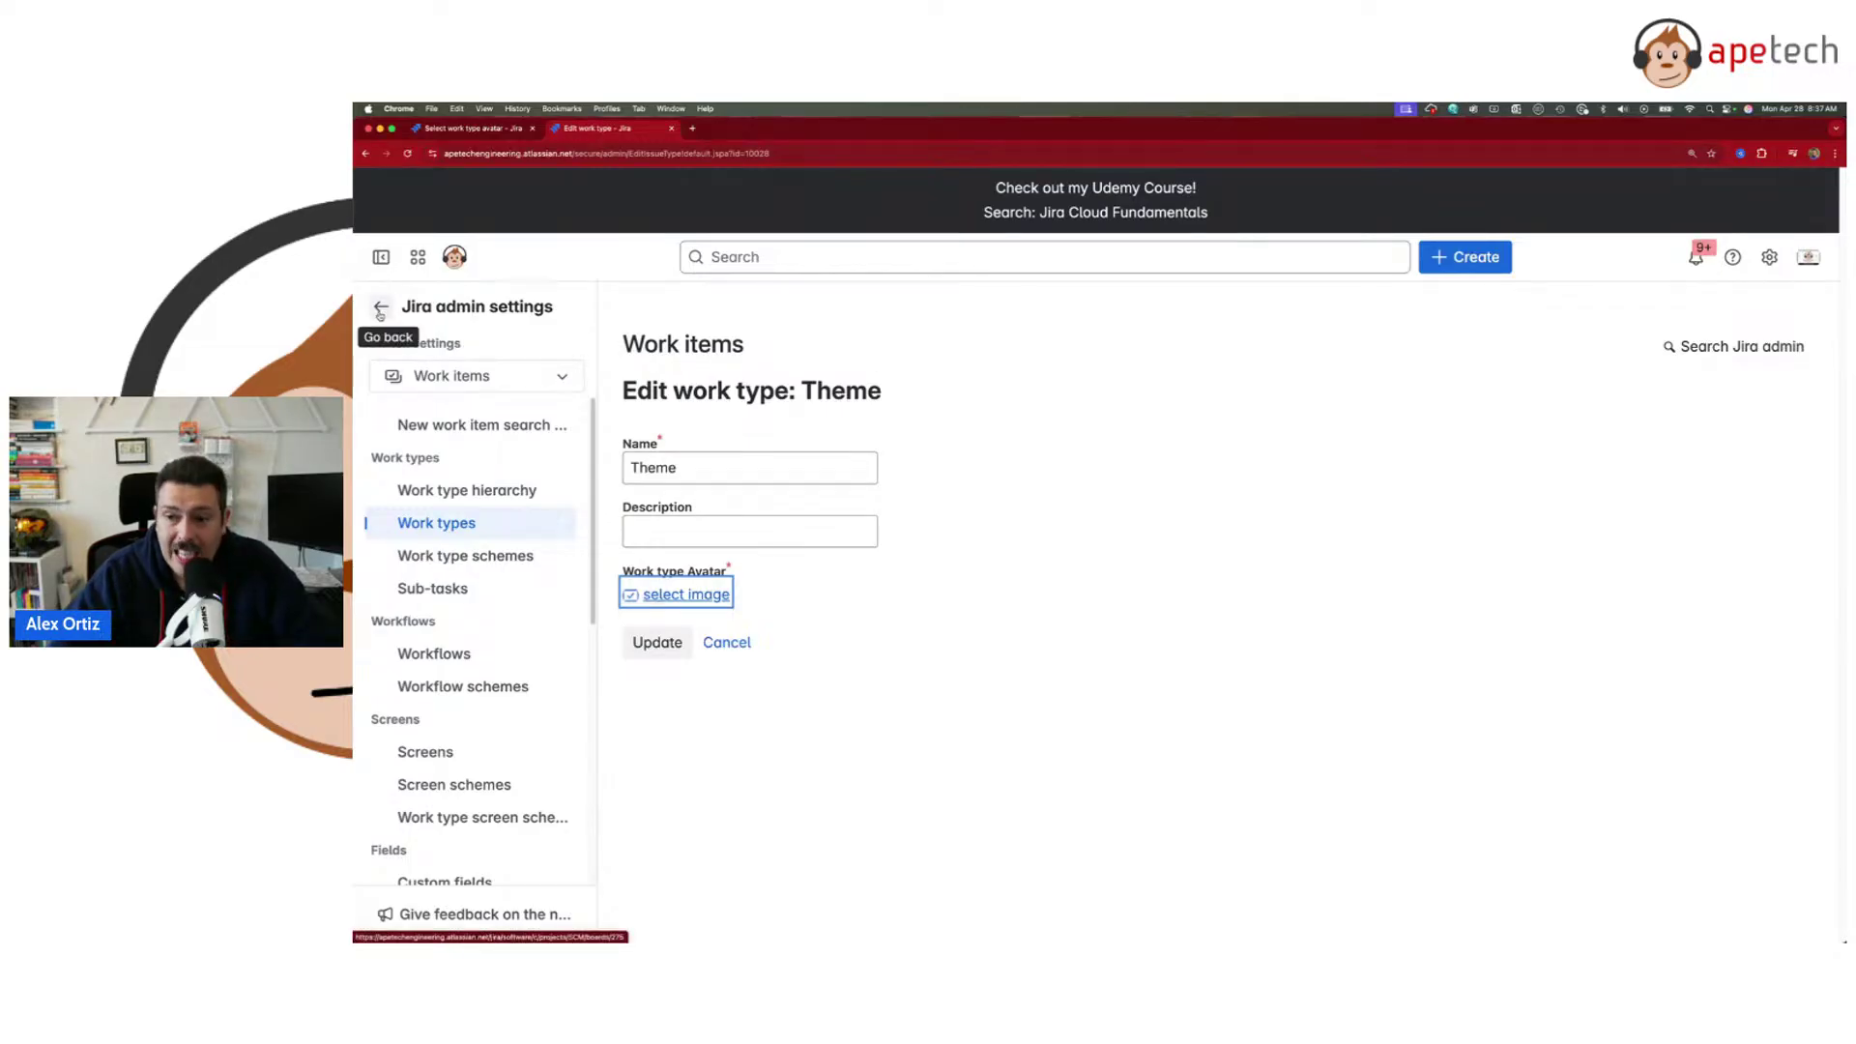
pyautogui.click(495, 130)
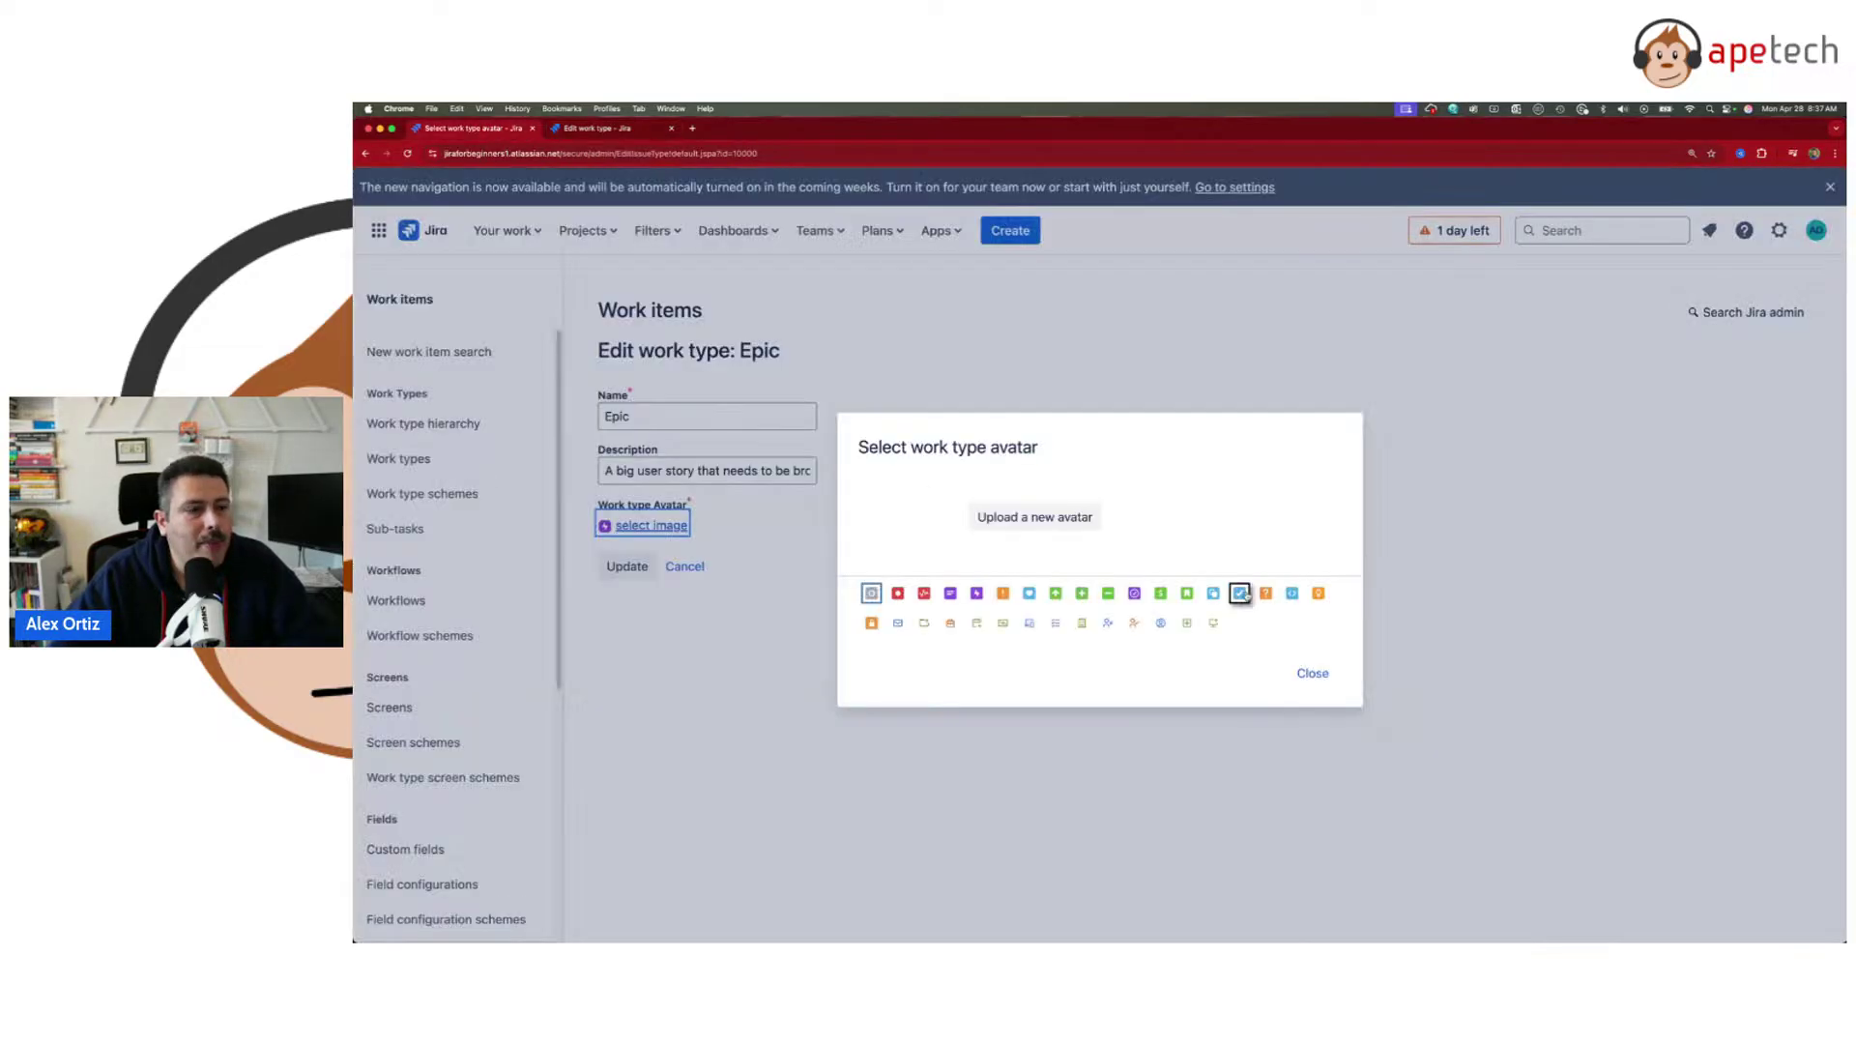
pyautogui.click(1326, 683)
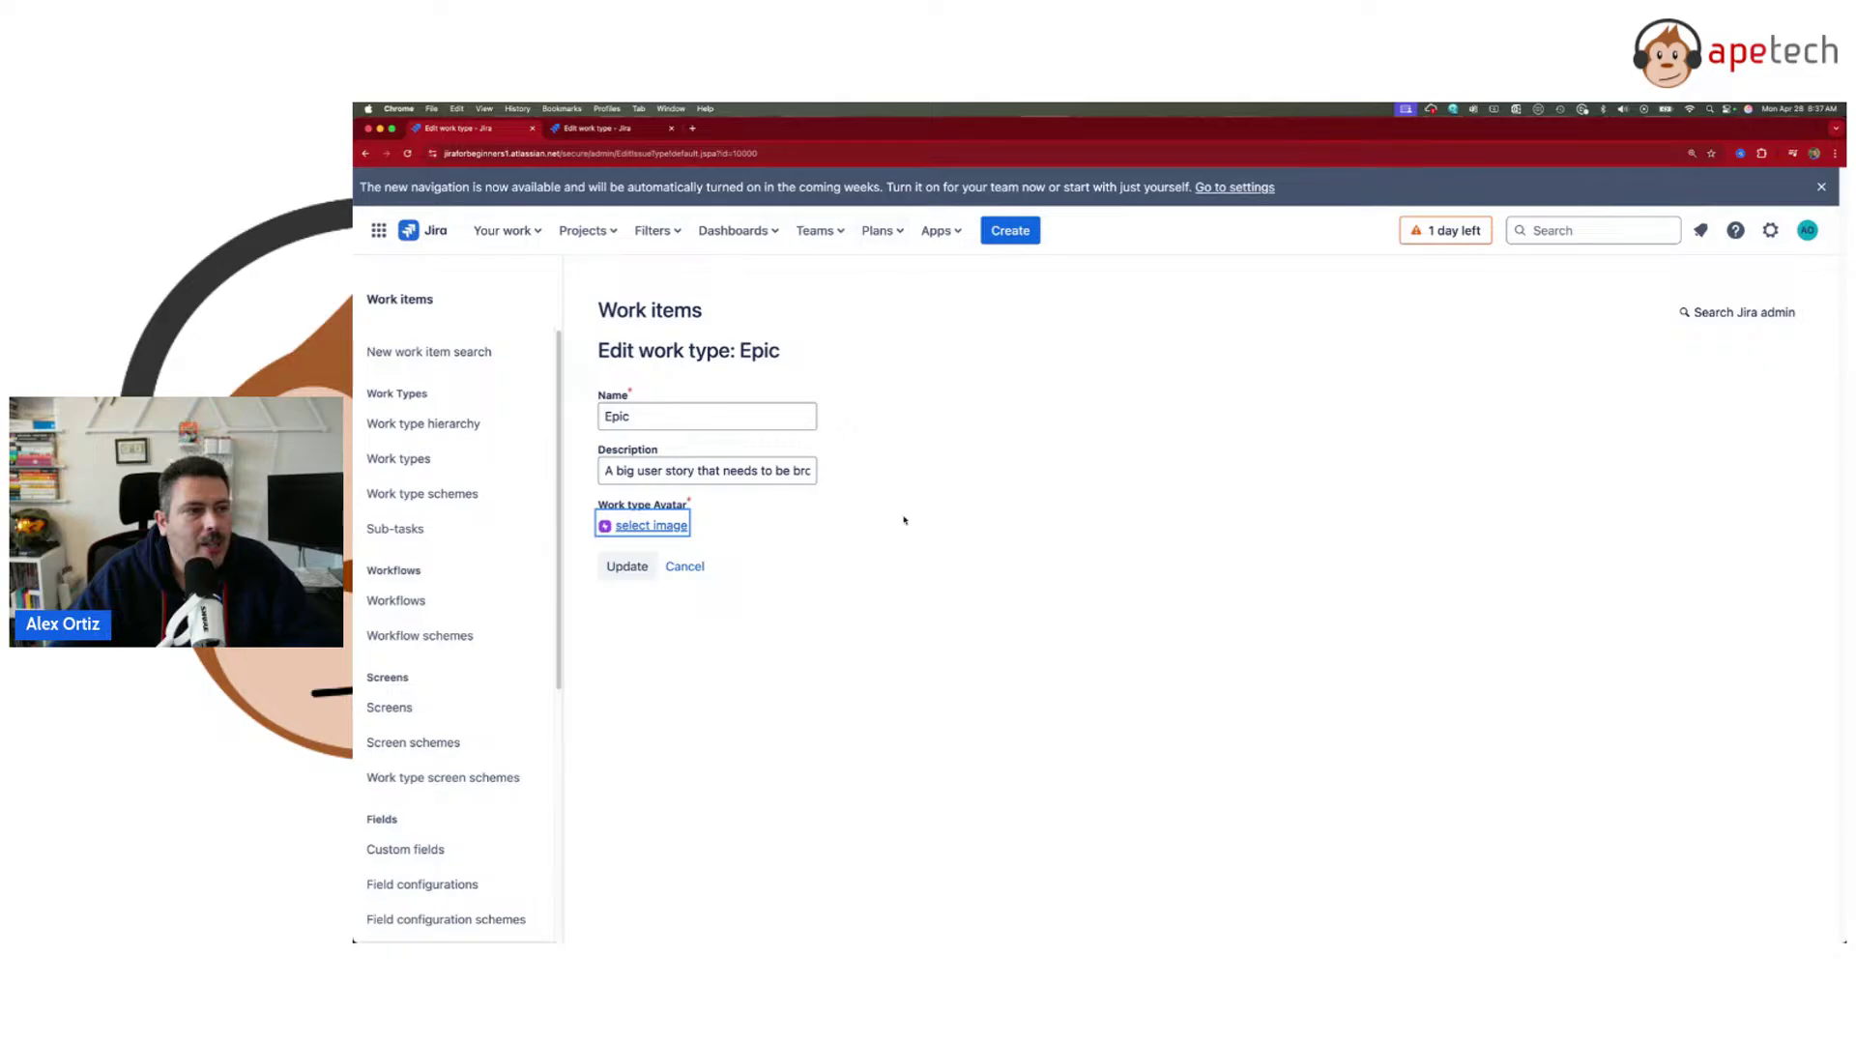
# - Go from My Scrum Project to the Work items settings and back, and return to the new navigation site for comparison
pyautogui.click(583, 230)
pyautogui.click(622, 311)
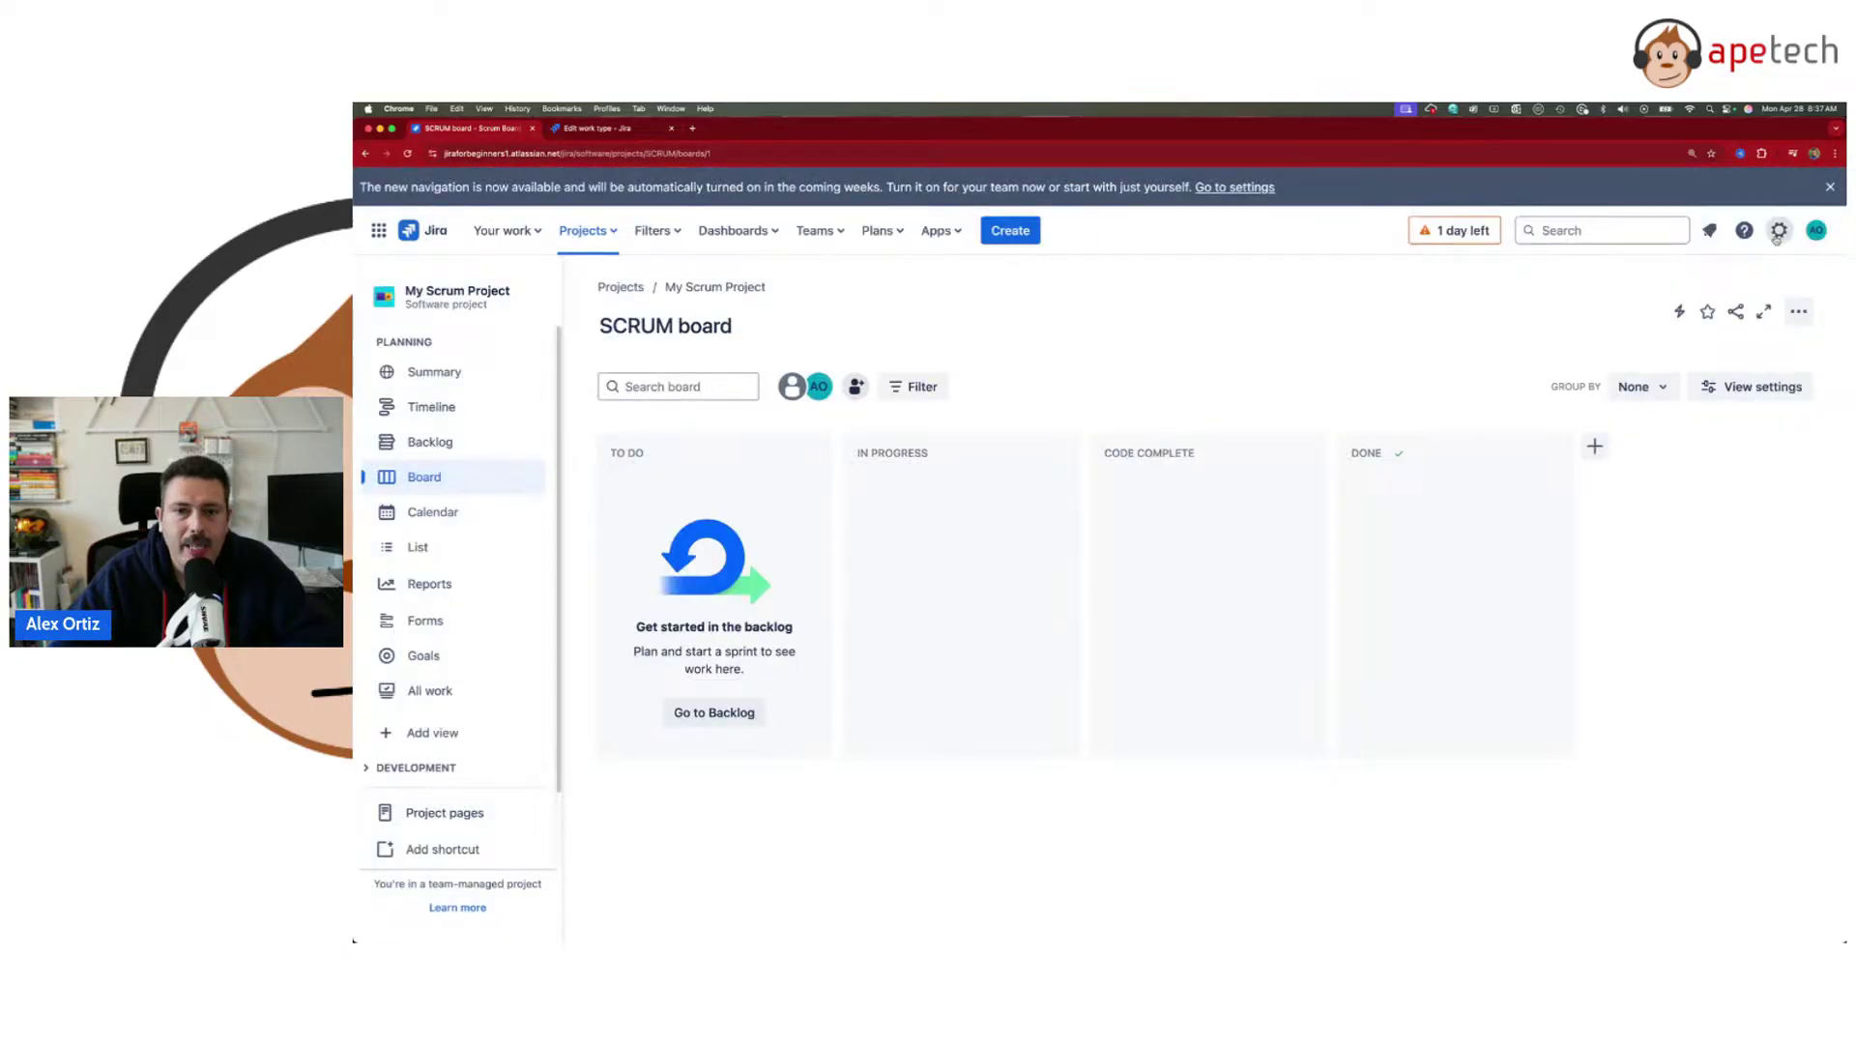
pyautogui.click(1780, 232)
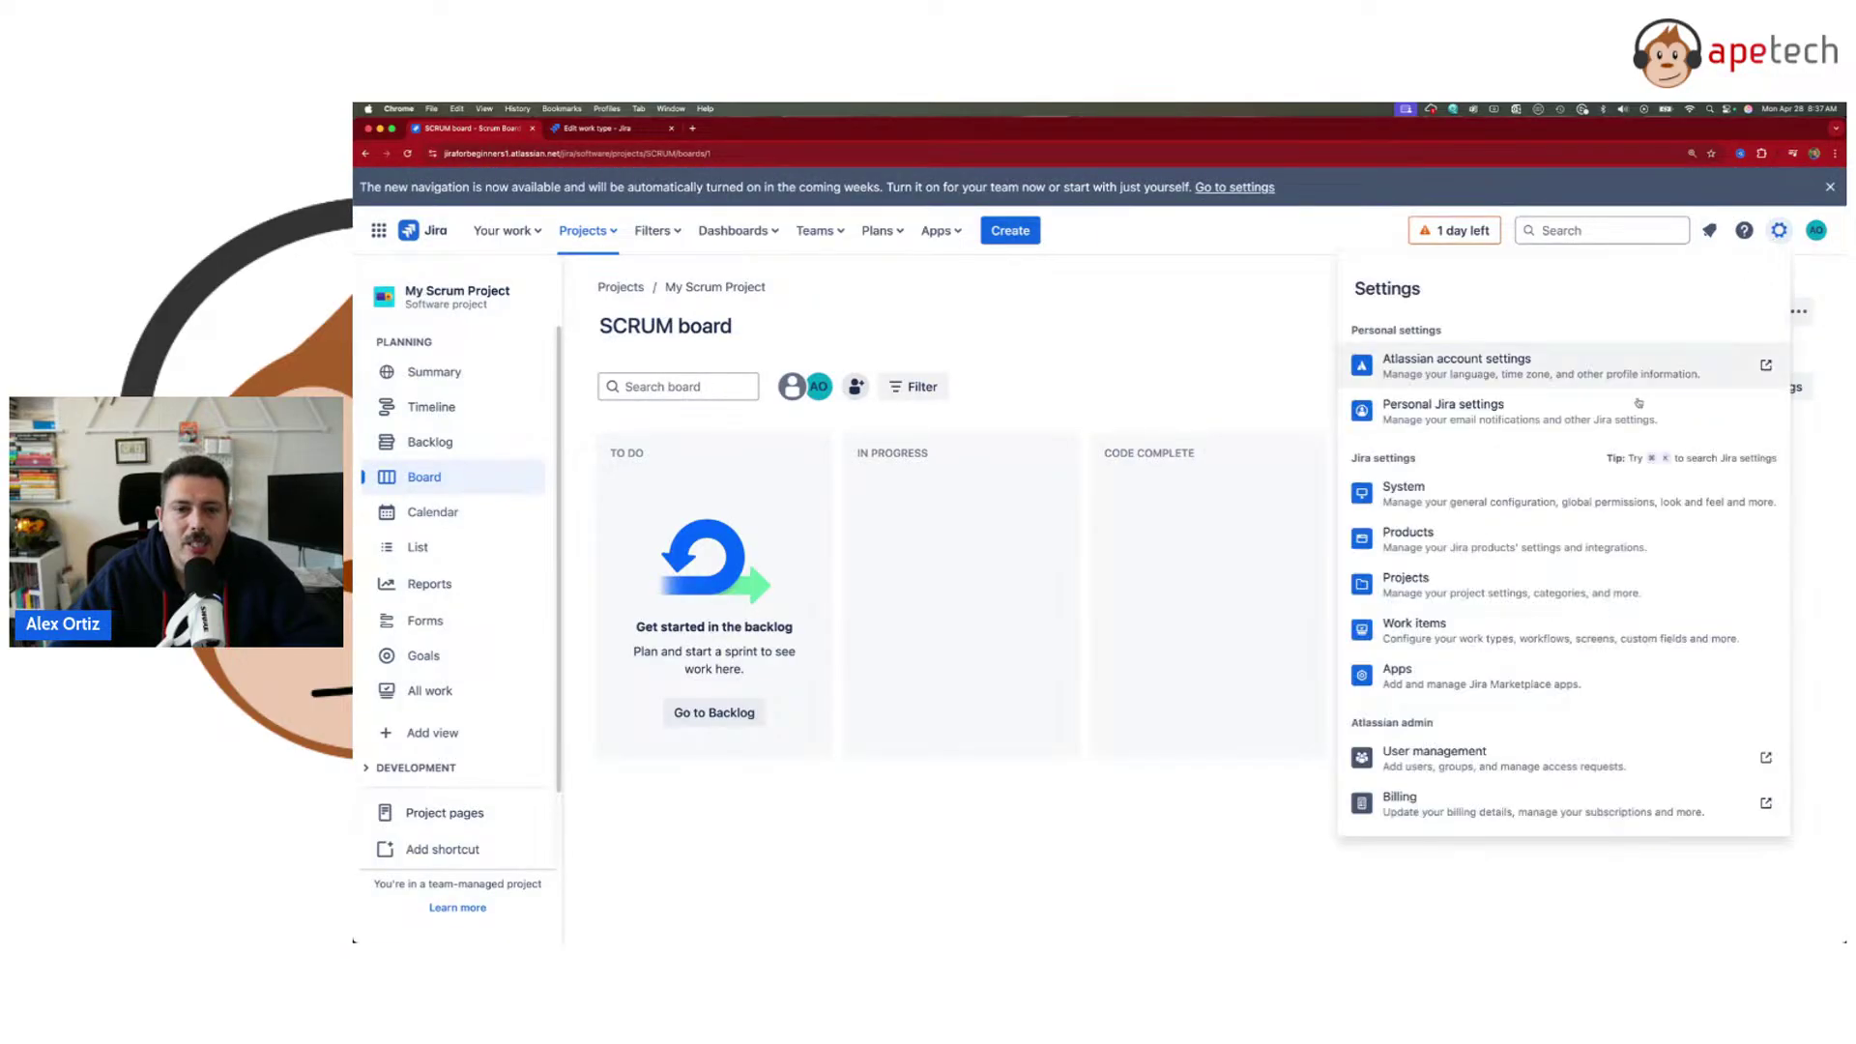
pyautogui.click(1428, 626)
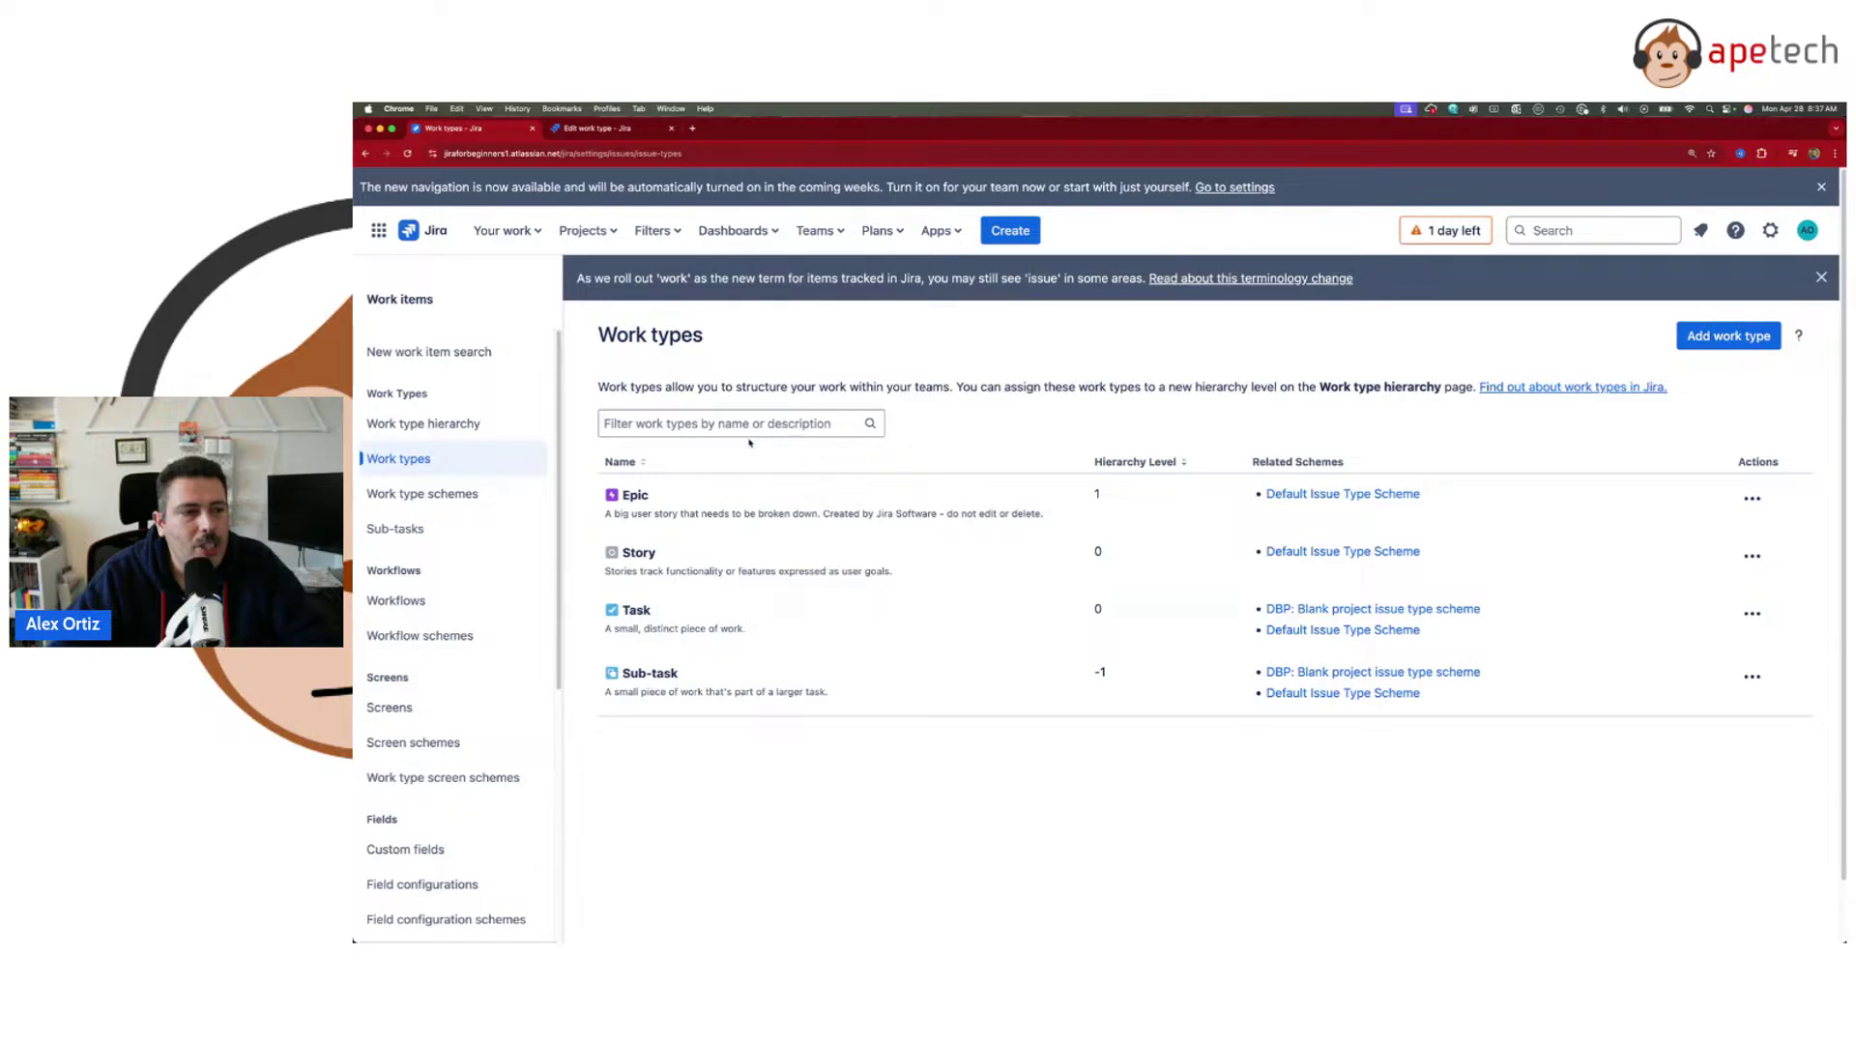
pyautogui.click(589, 229)
pyautogui.click(633, 324)
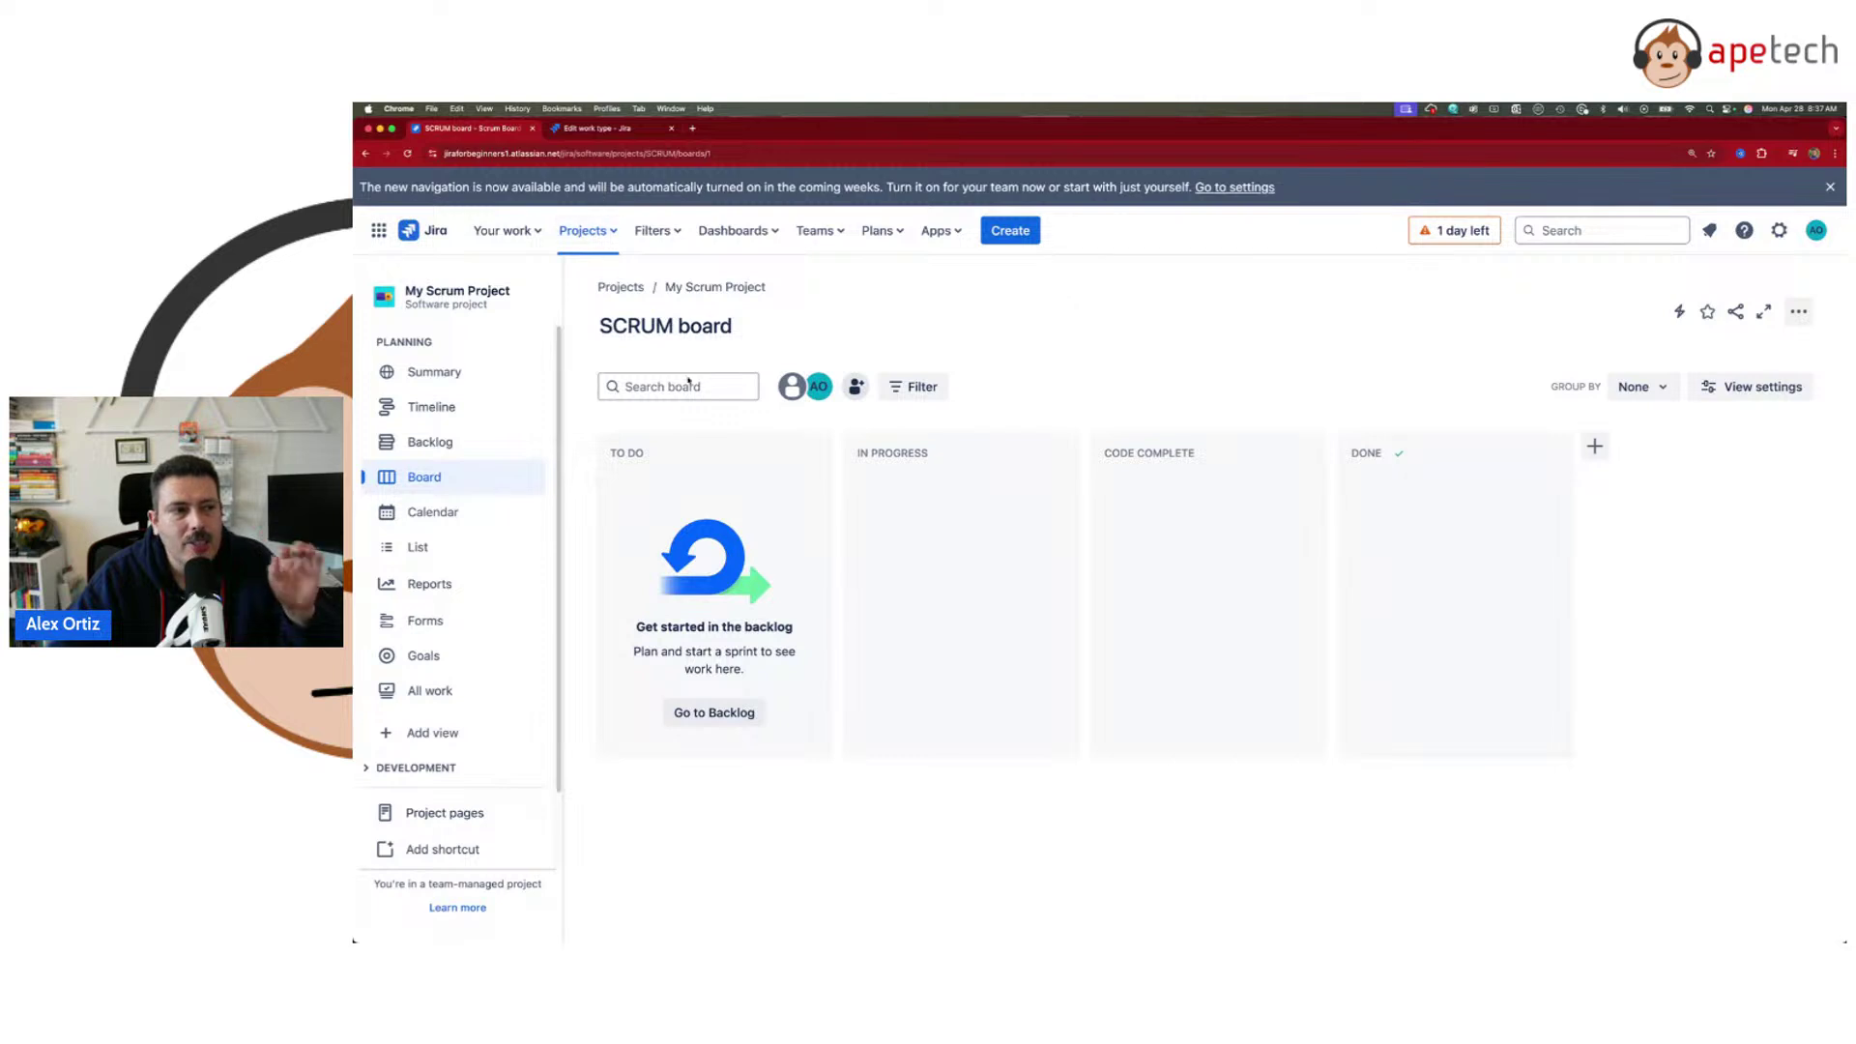
pyautogui.click(600, 129)
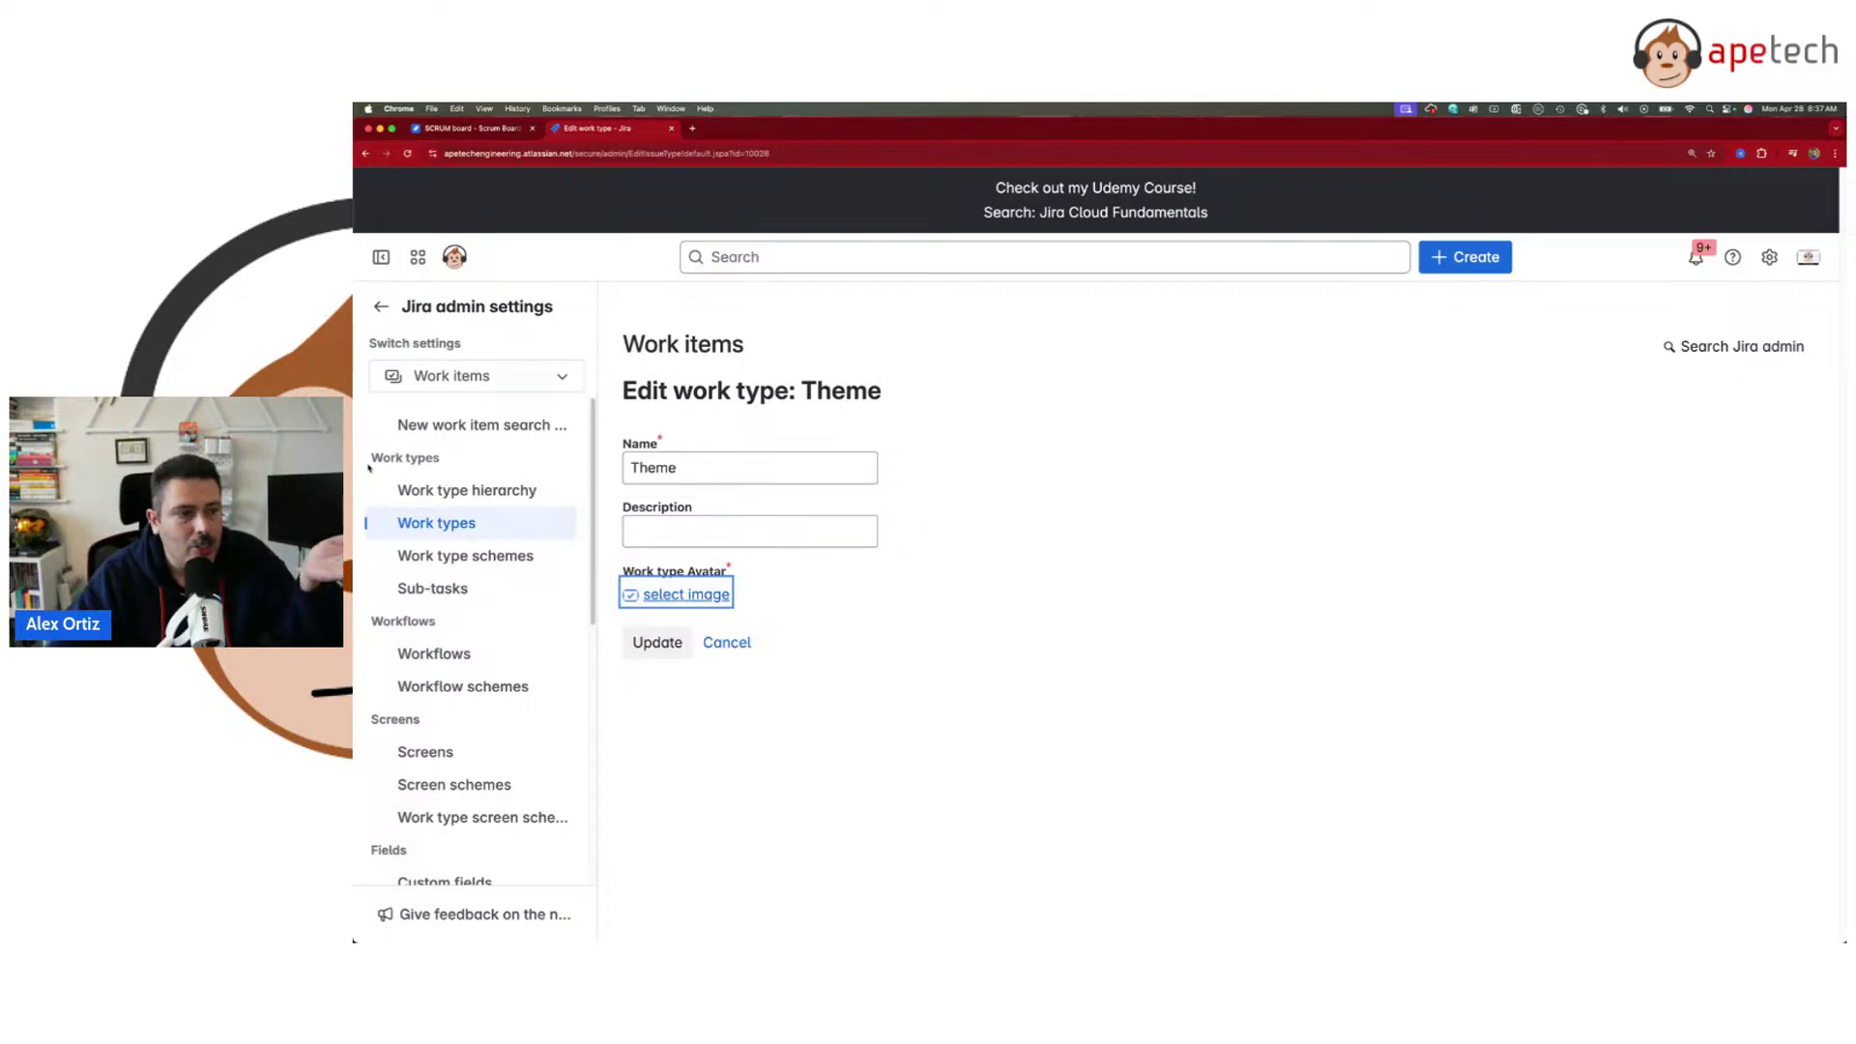
# - Leave the Jira admin settings and open the KDP board of the Kanban Demo Project
pyautogui.click(384, 307)
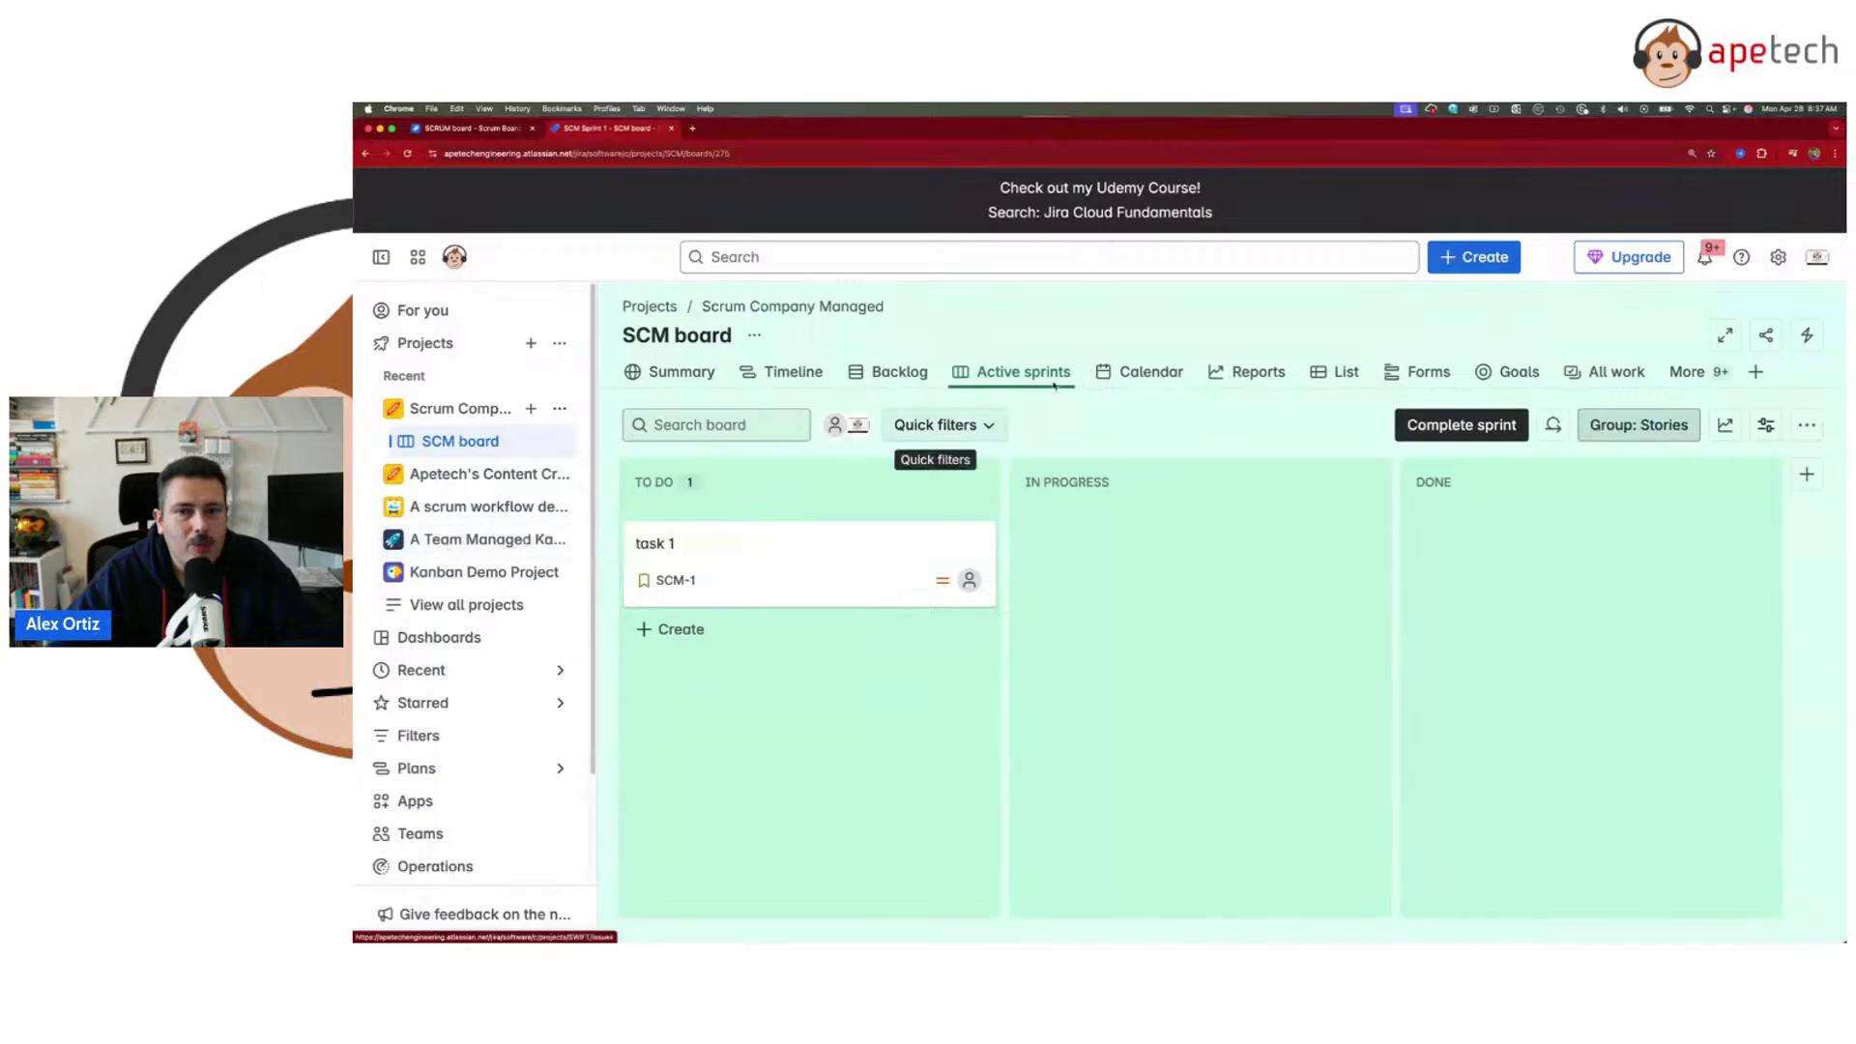
pyautogui.click(446, 566)
pyautogui.click(454, 606)
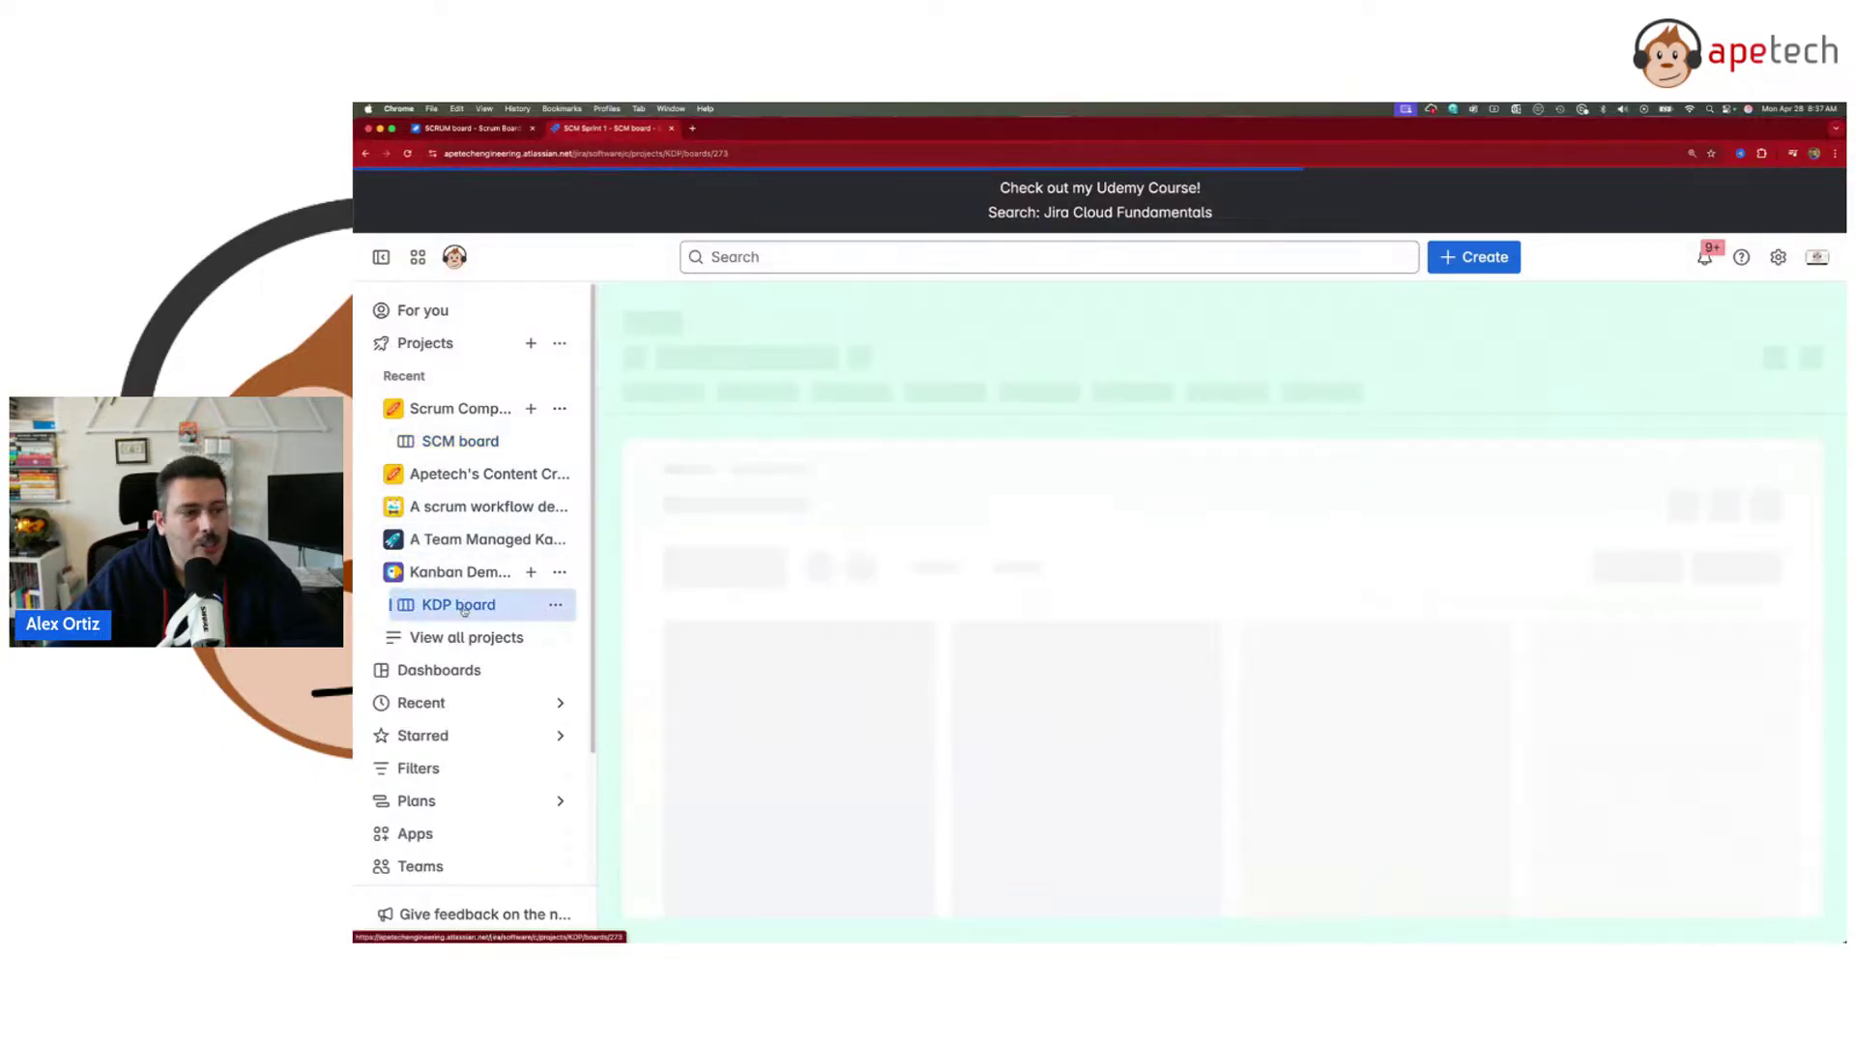
# - Open the Work items settings from the KDP board, look through the work types list, and leave the settings
pyautogui.click(1778, 258)
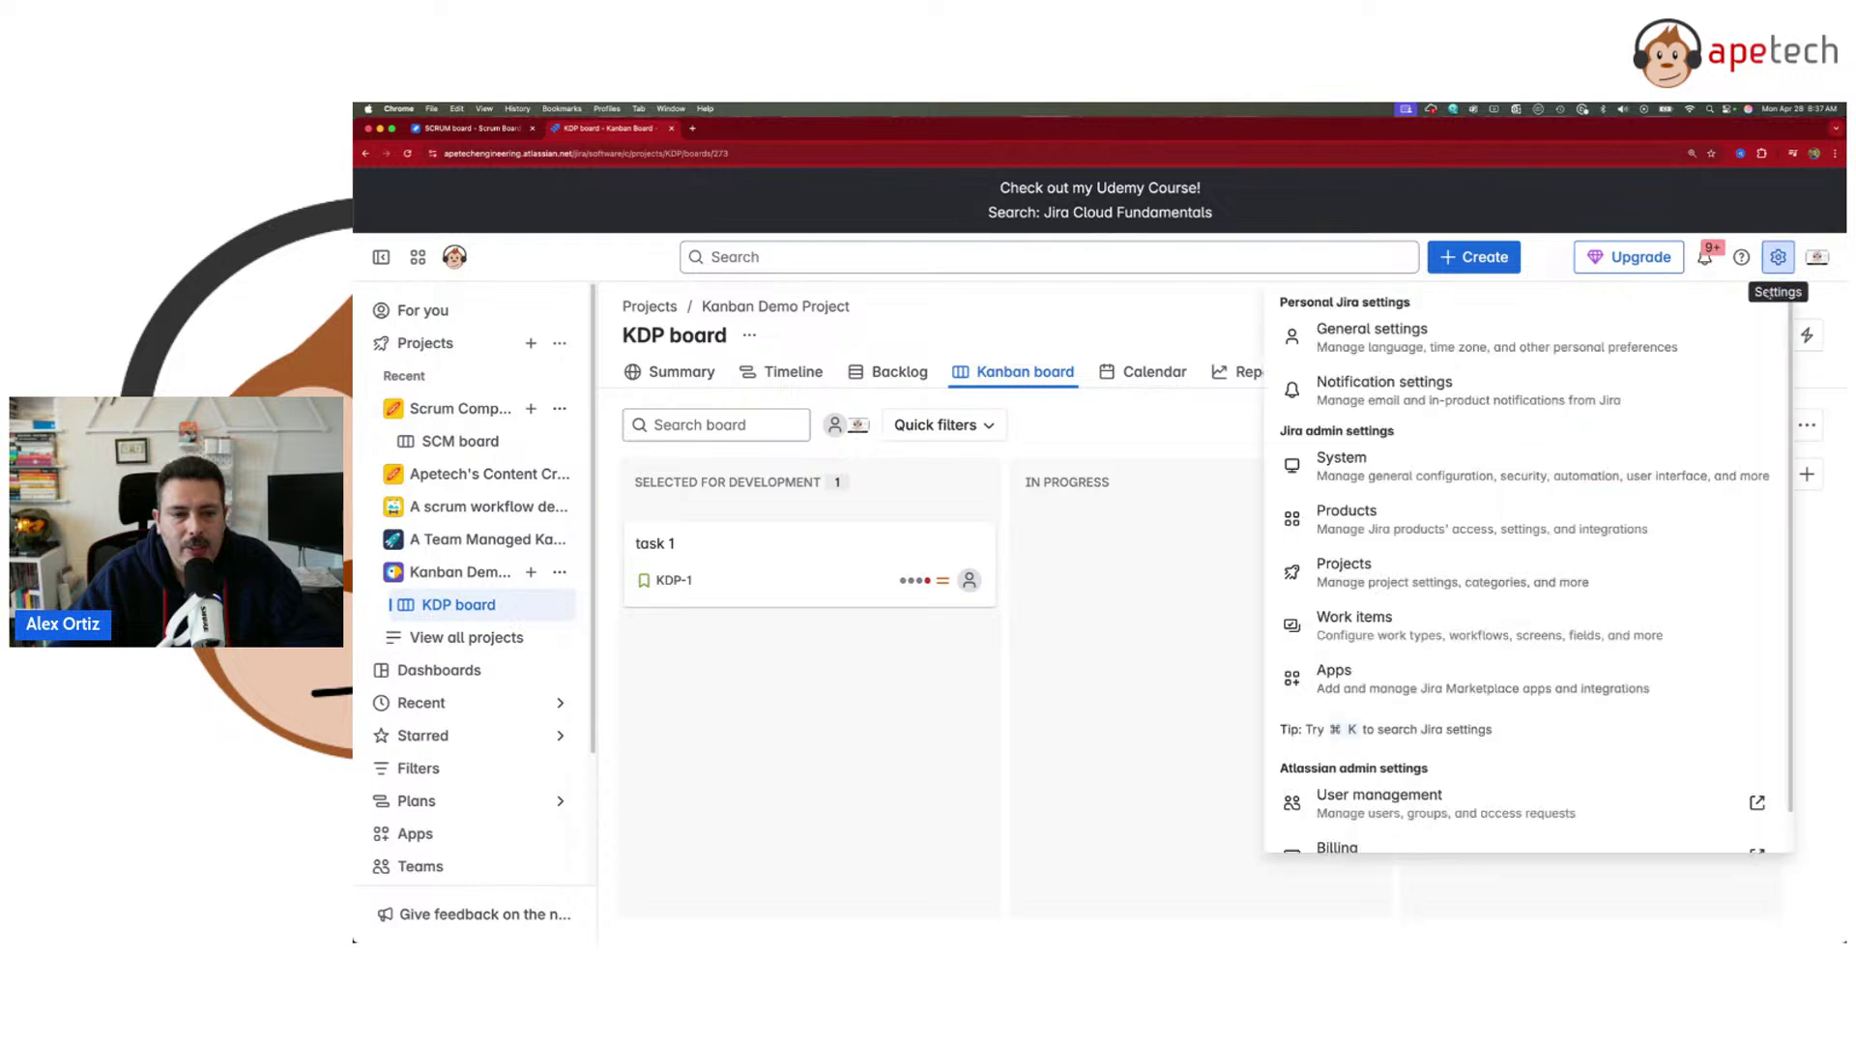
pyautogui.click(1353, 619)
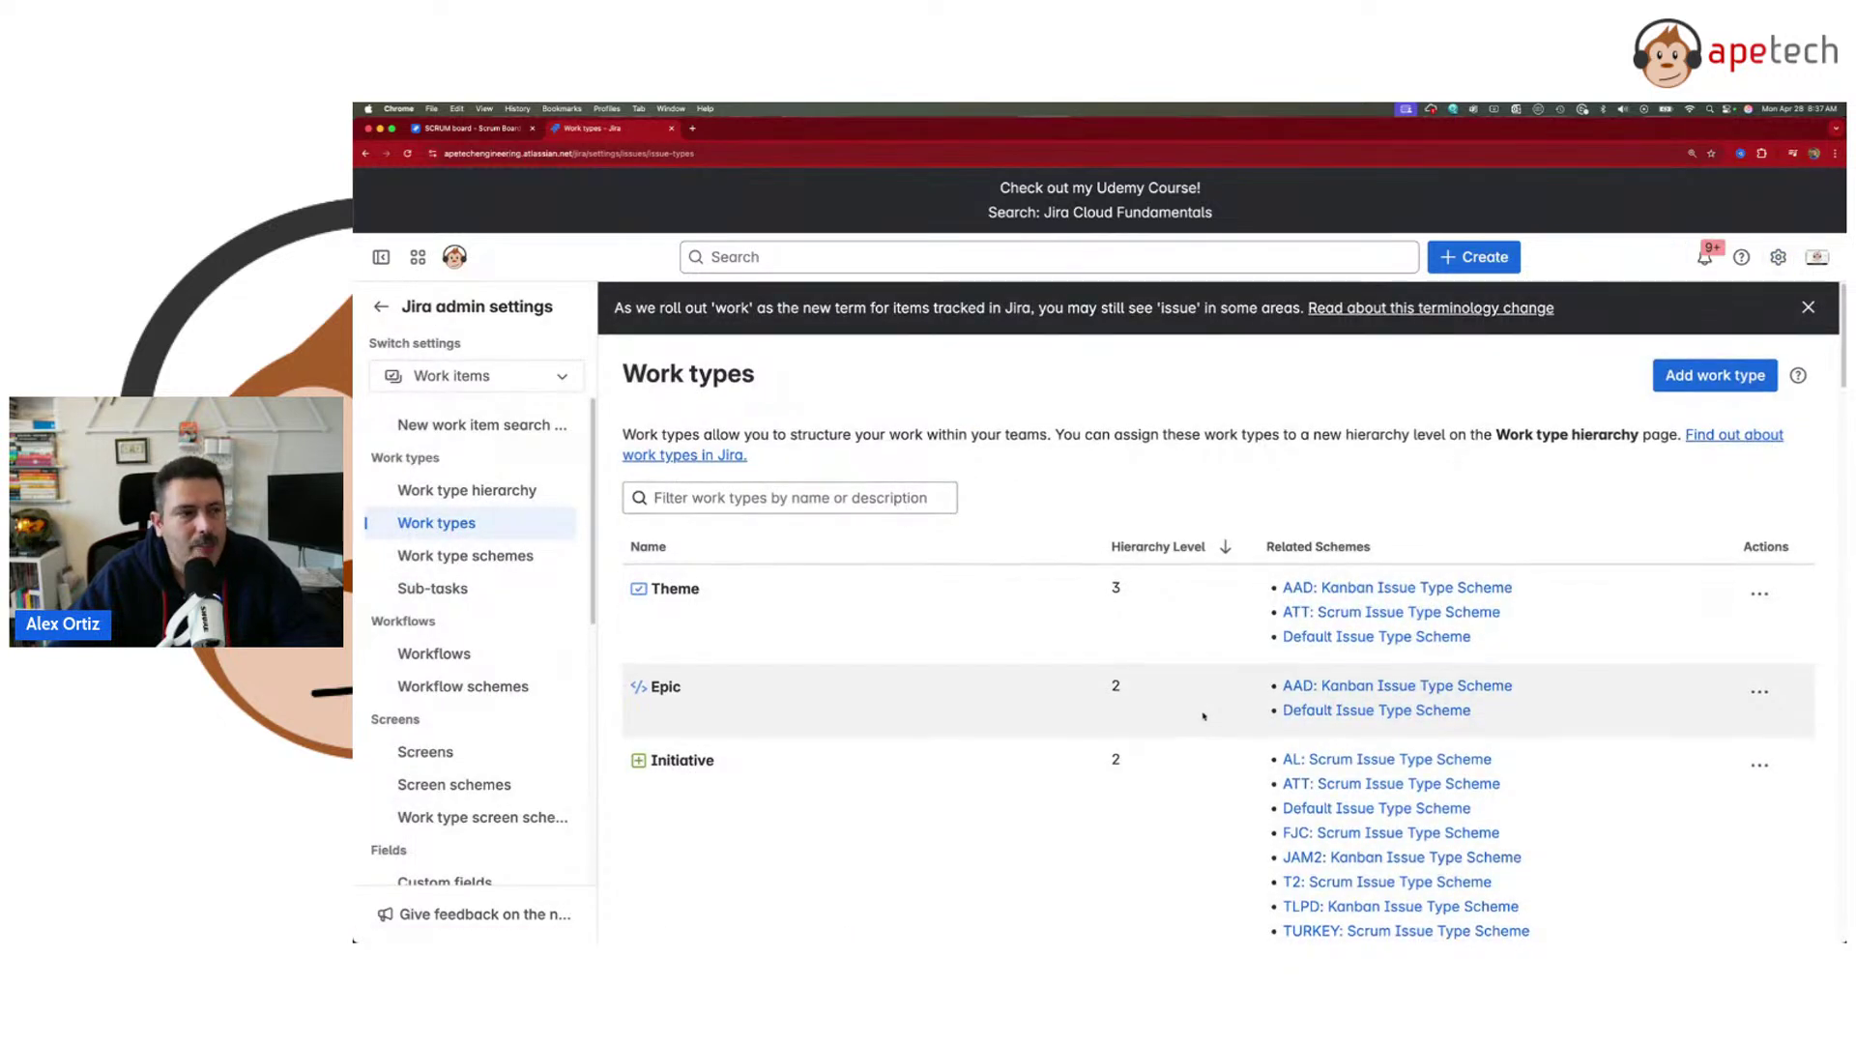
pyautogui.scroll(-2, 1201, 727)
pyautogui.scroll(-3, 1201, 727)
pyautogui.scroll(5, 1201, 727)
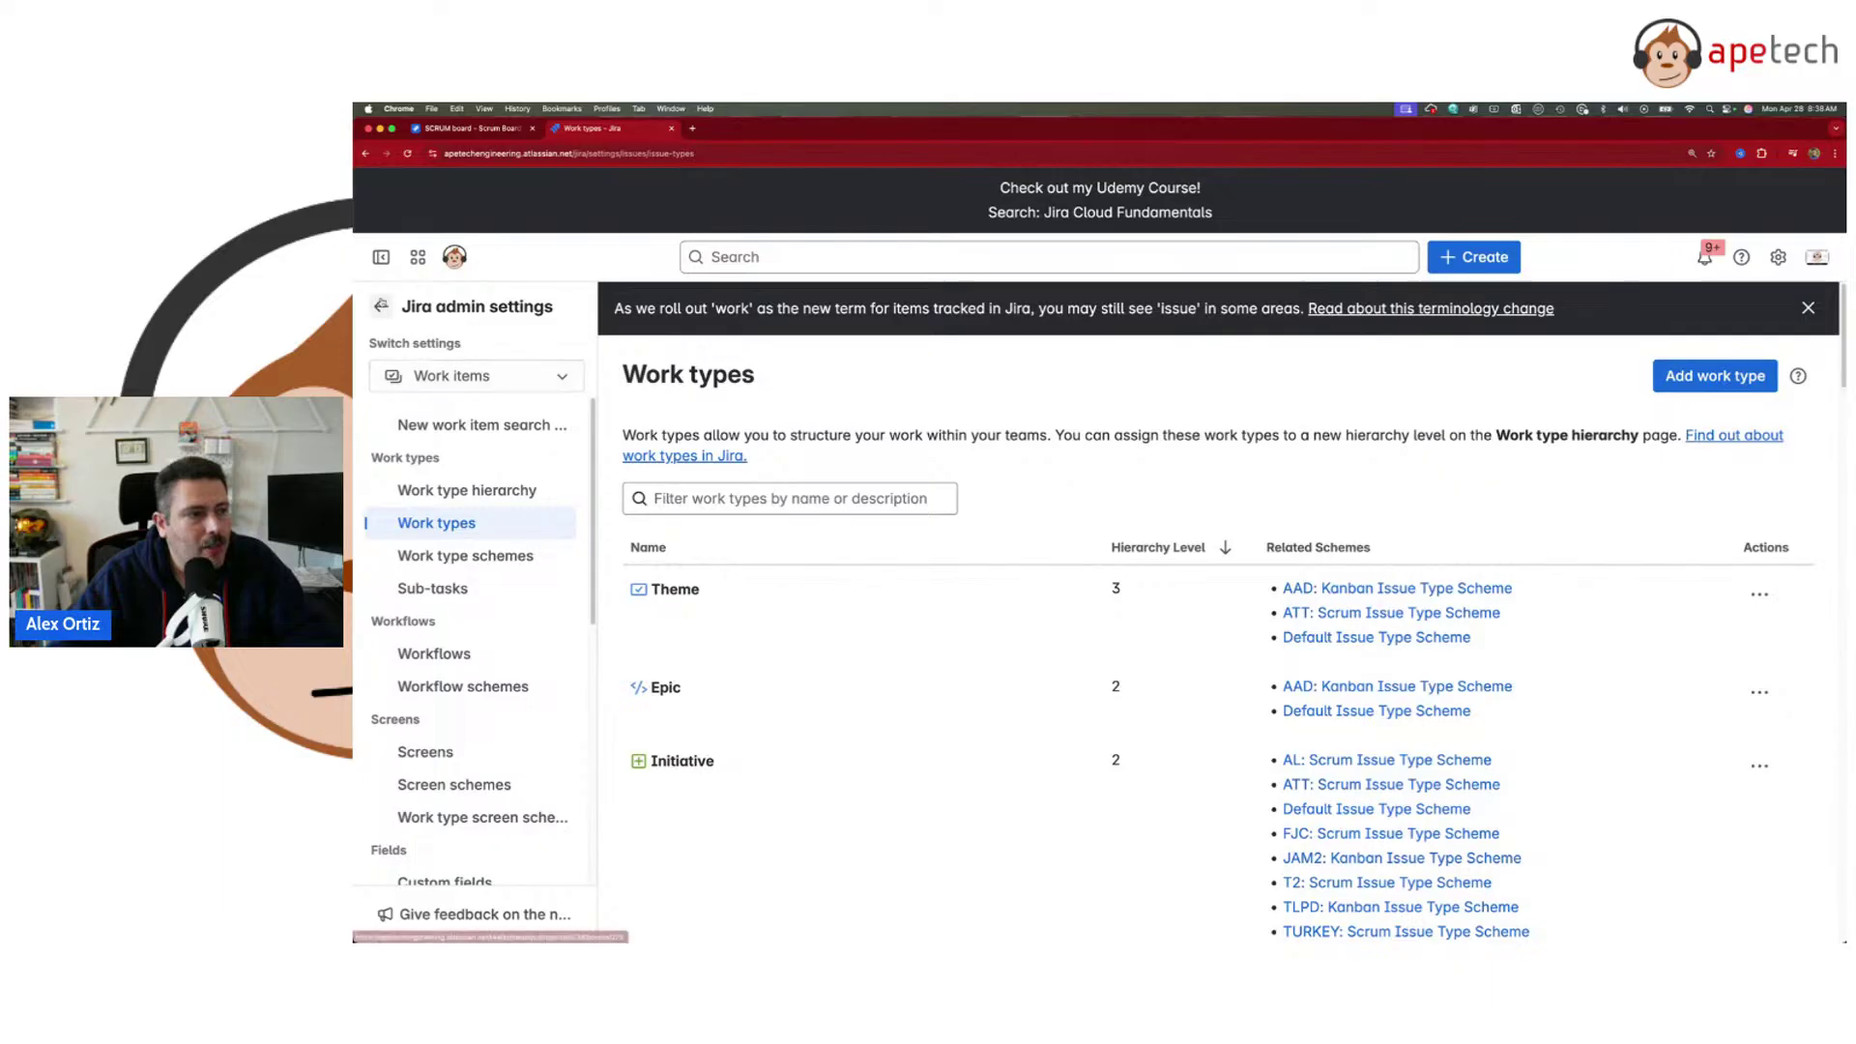
pyautogui.click(380, 306)
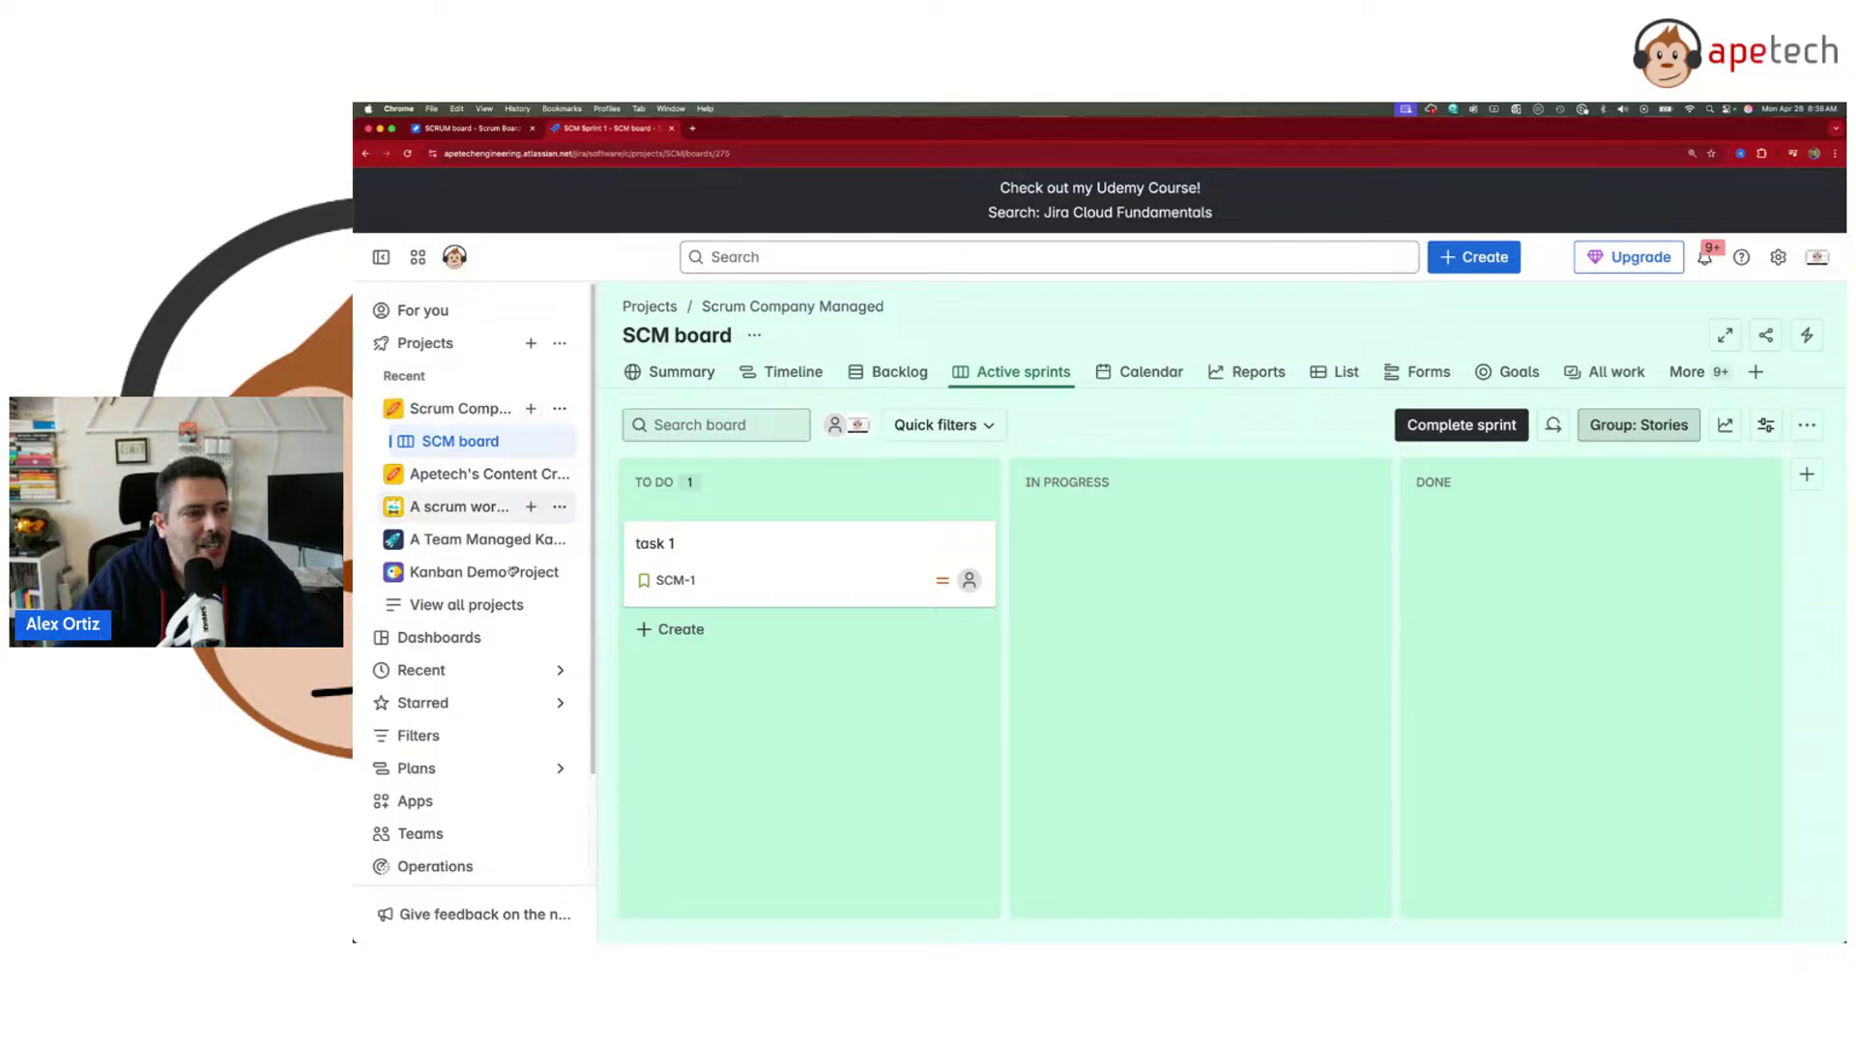
# - Open the Work items settings from the SCM board, dismiss the terminology change notice, and go back to the board
pyautogui.click(1778, 256)
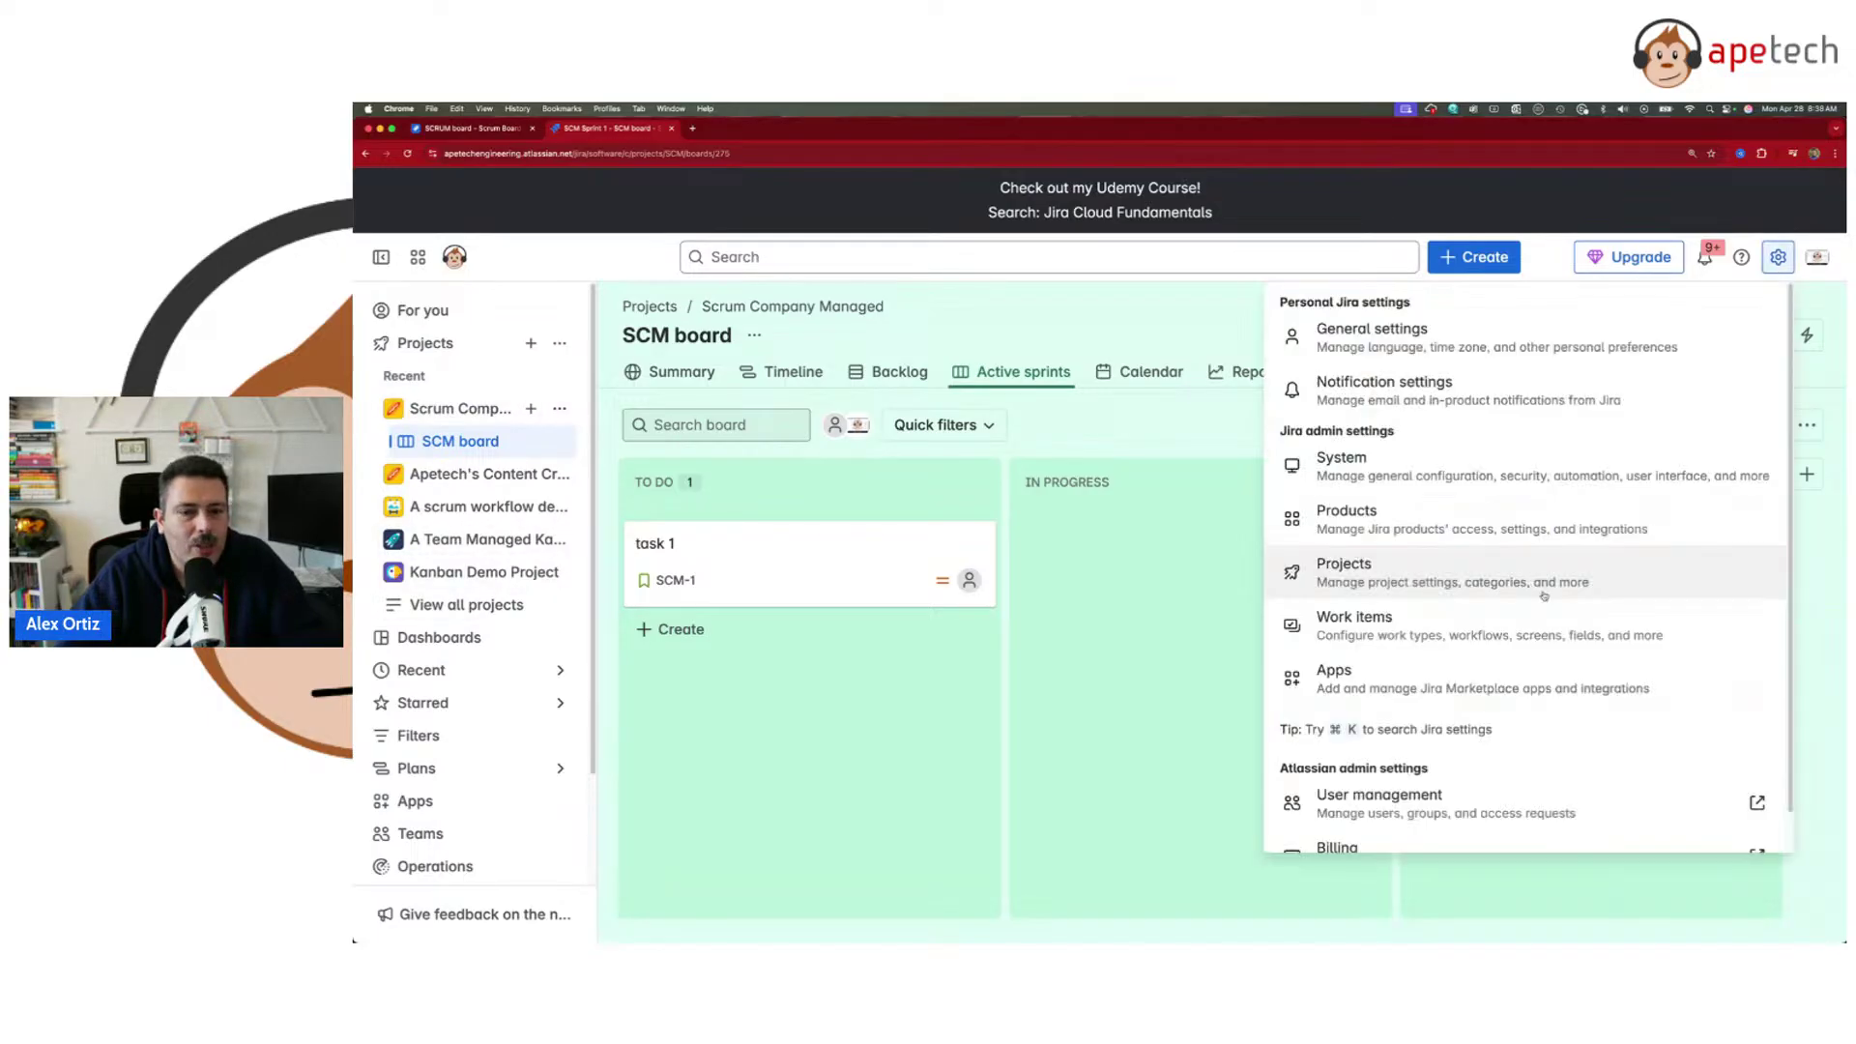
pyautogui.click(1370, 637)
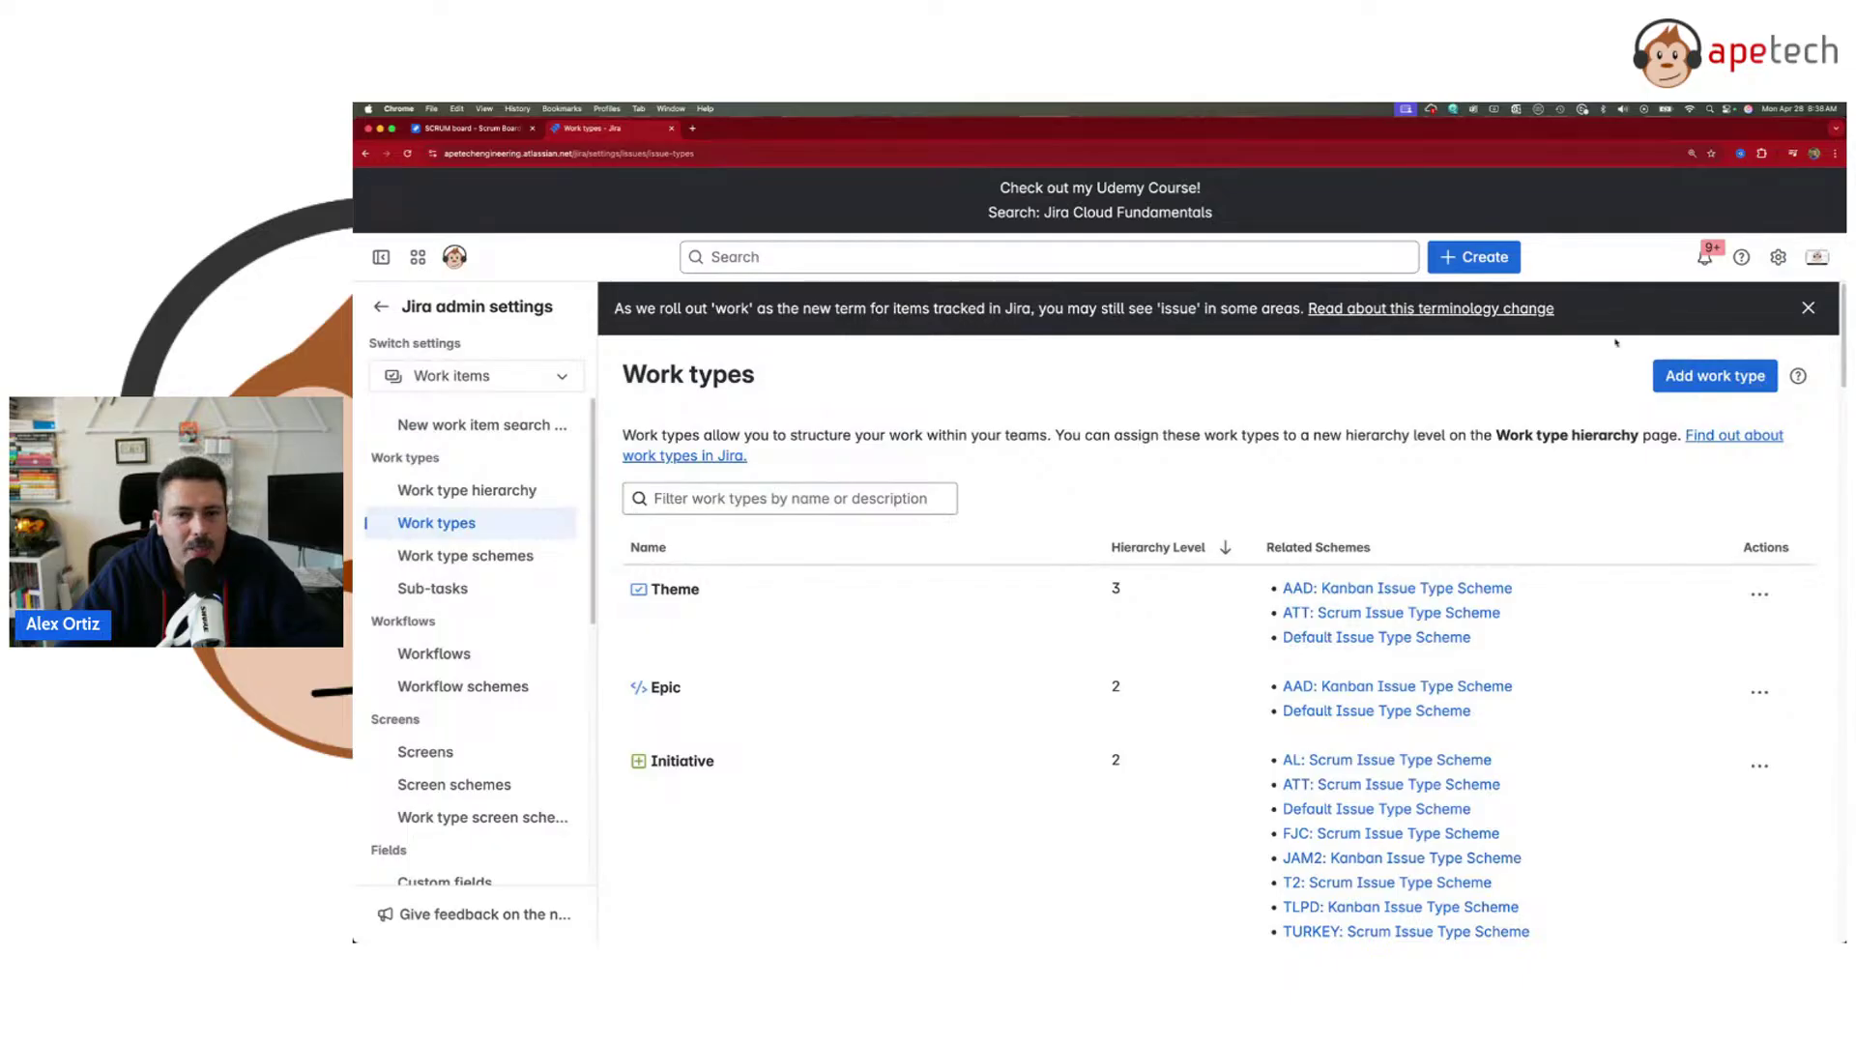
pyautogui.click(1805, 309)
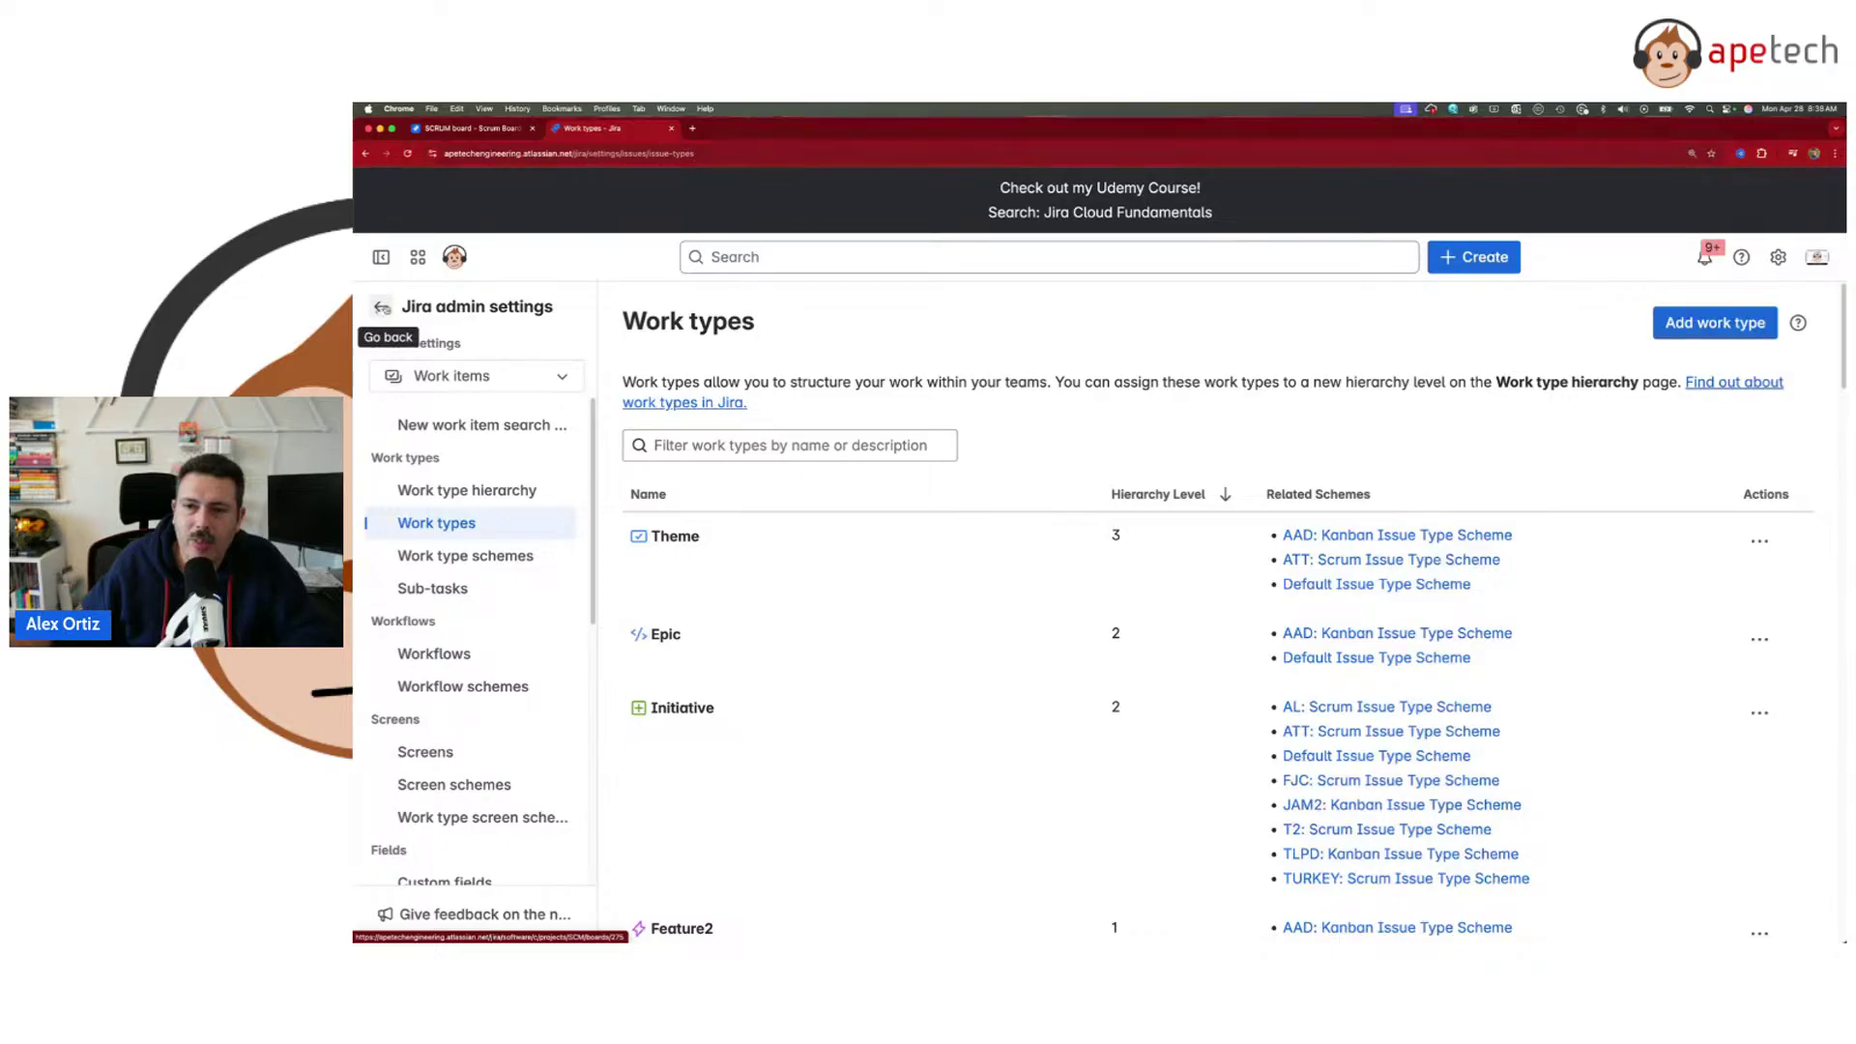
pyautogui.click(382, 308)
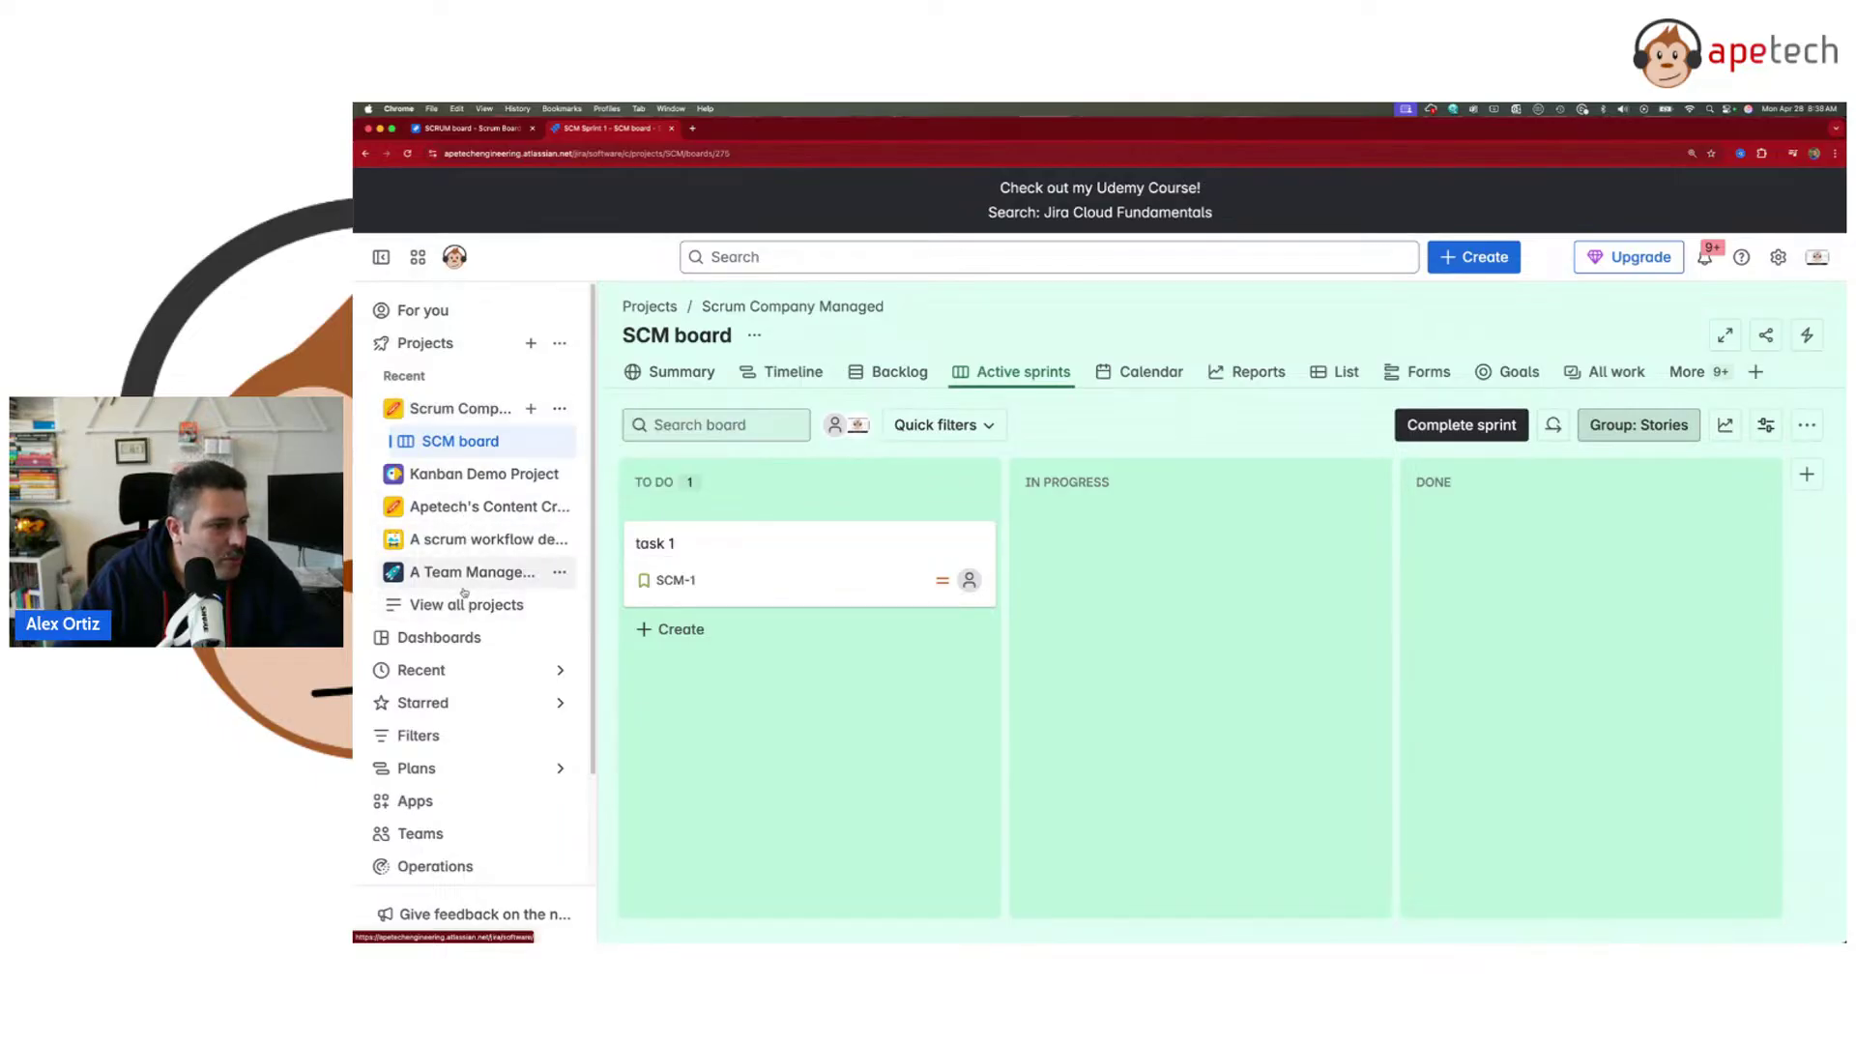
# - Open the Apetech's Content Creation project, check its project actions, and view and close work item ACC-15
pyautogui.click(435, 509)
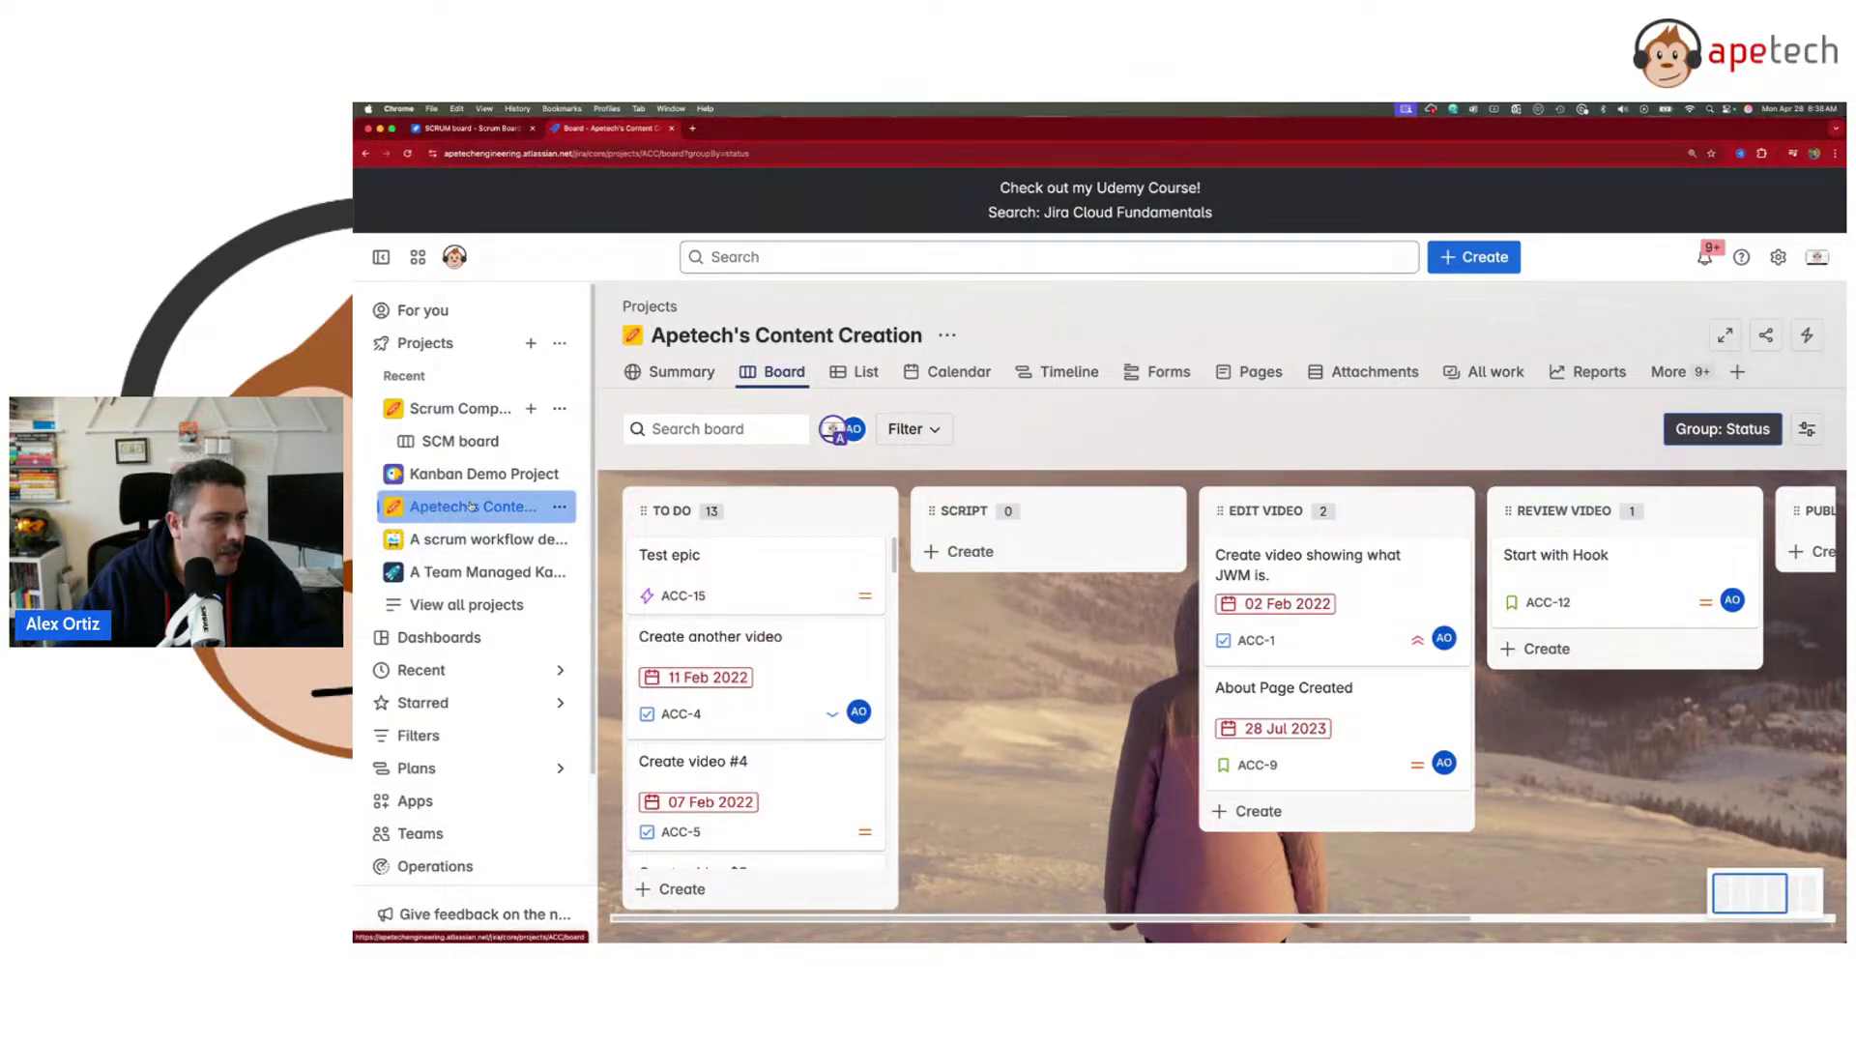
pyautogui.click(559, 508)
pyautogui.click(560, 507)
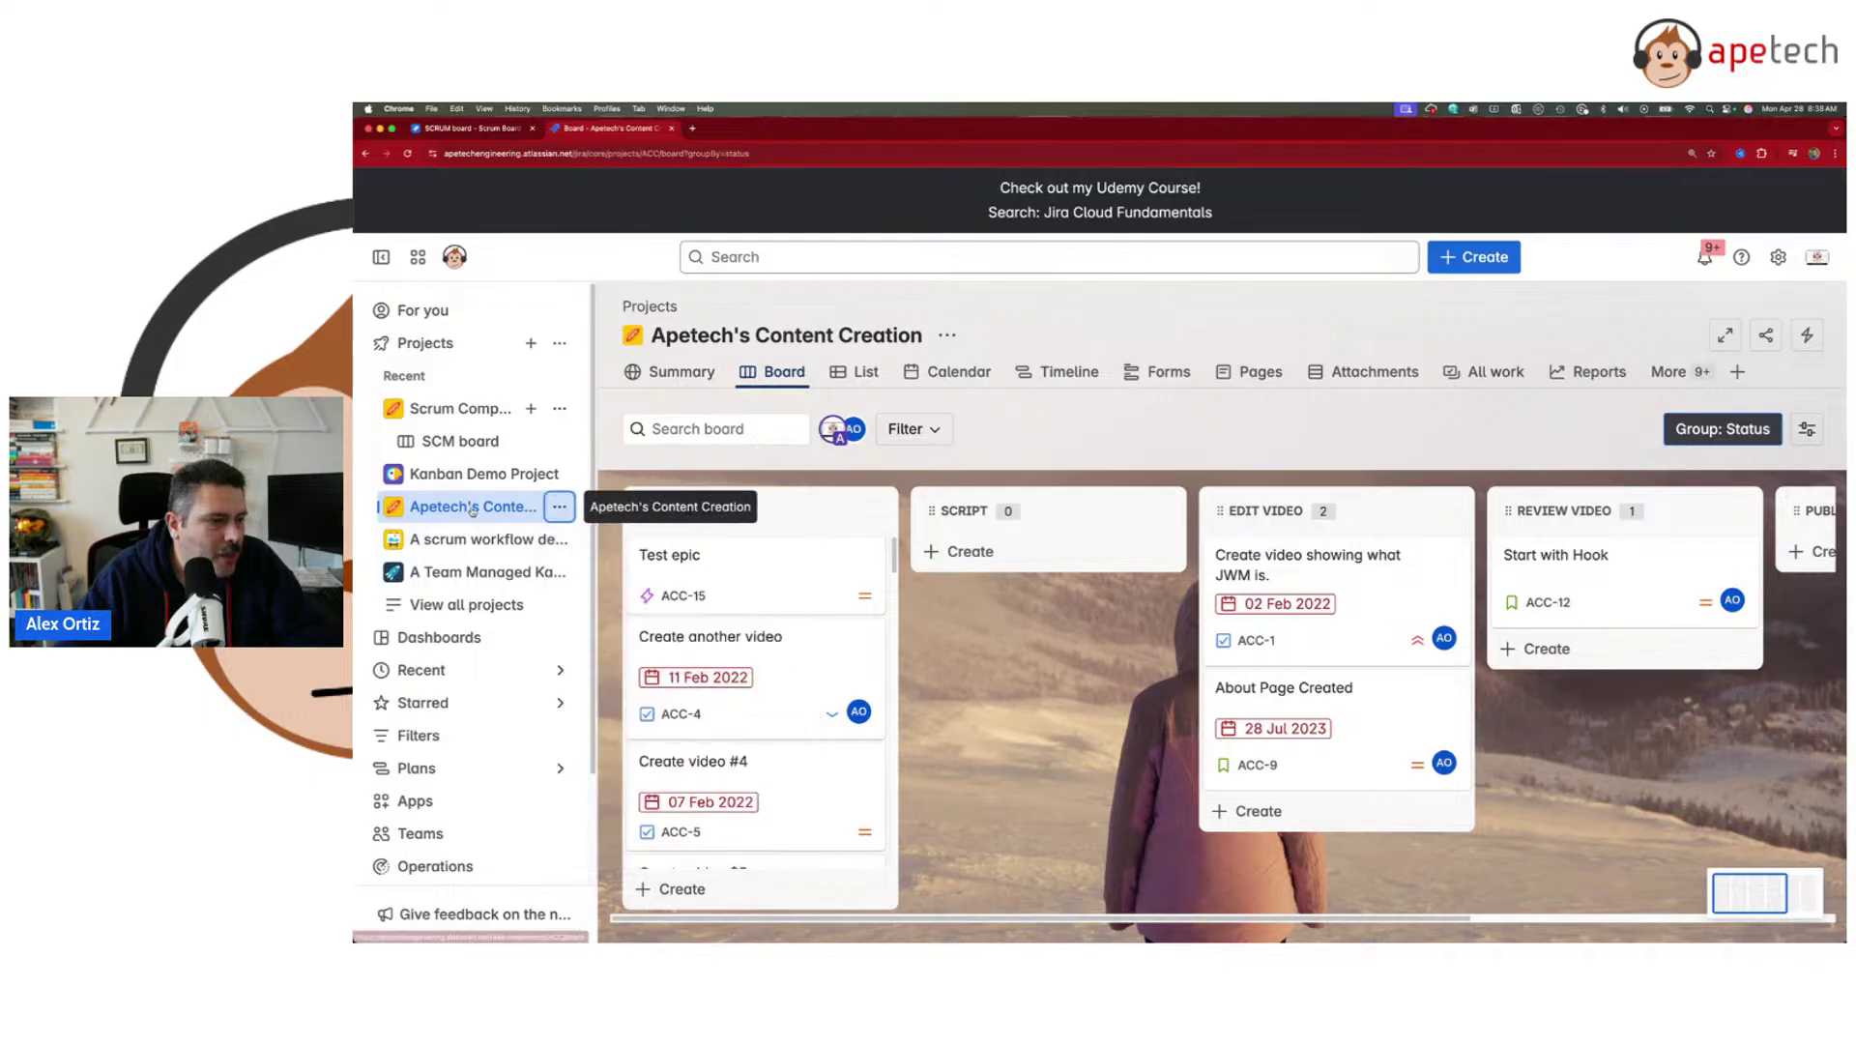
pyautogui.click(774, 572)
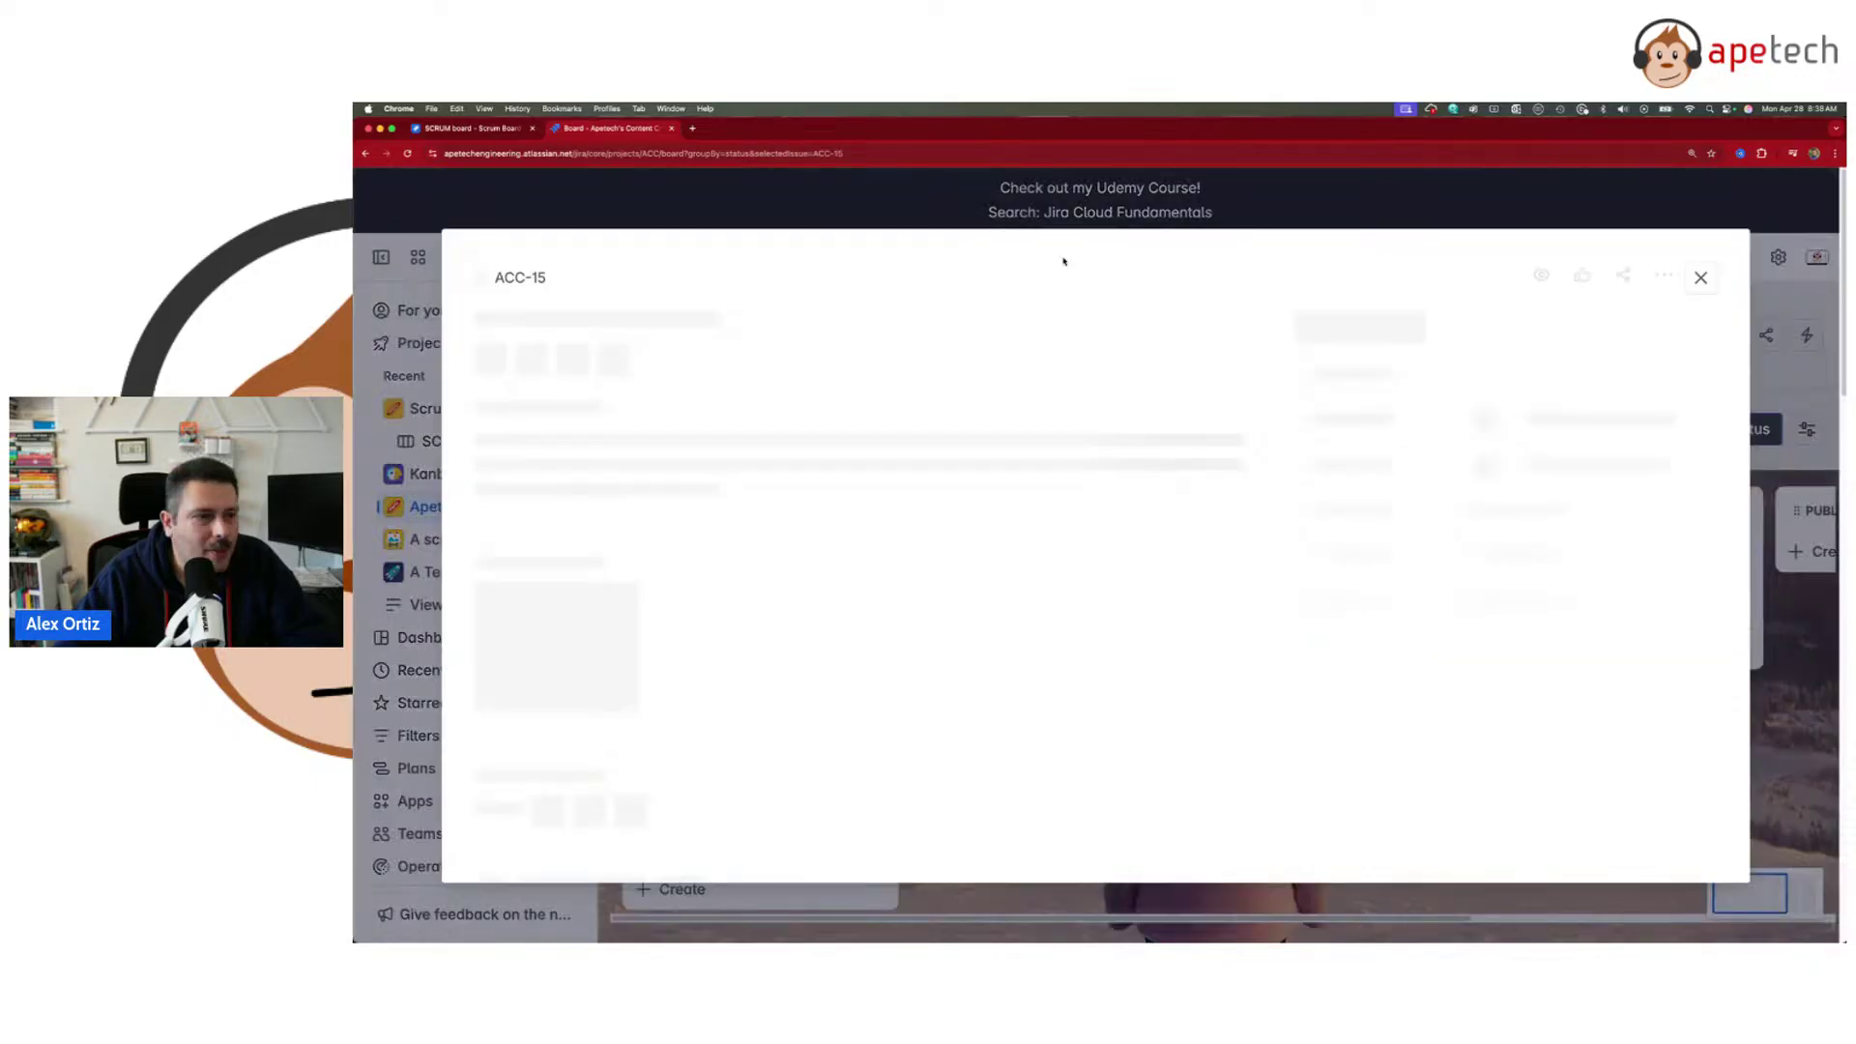
pyautogui.click(1065, 221)
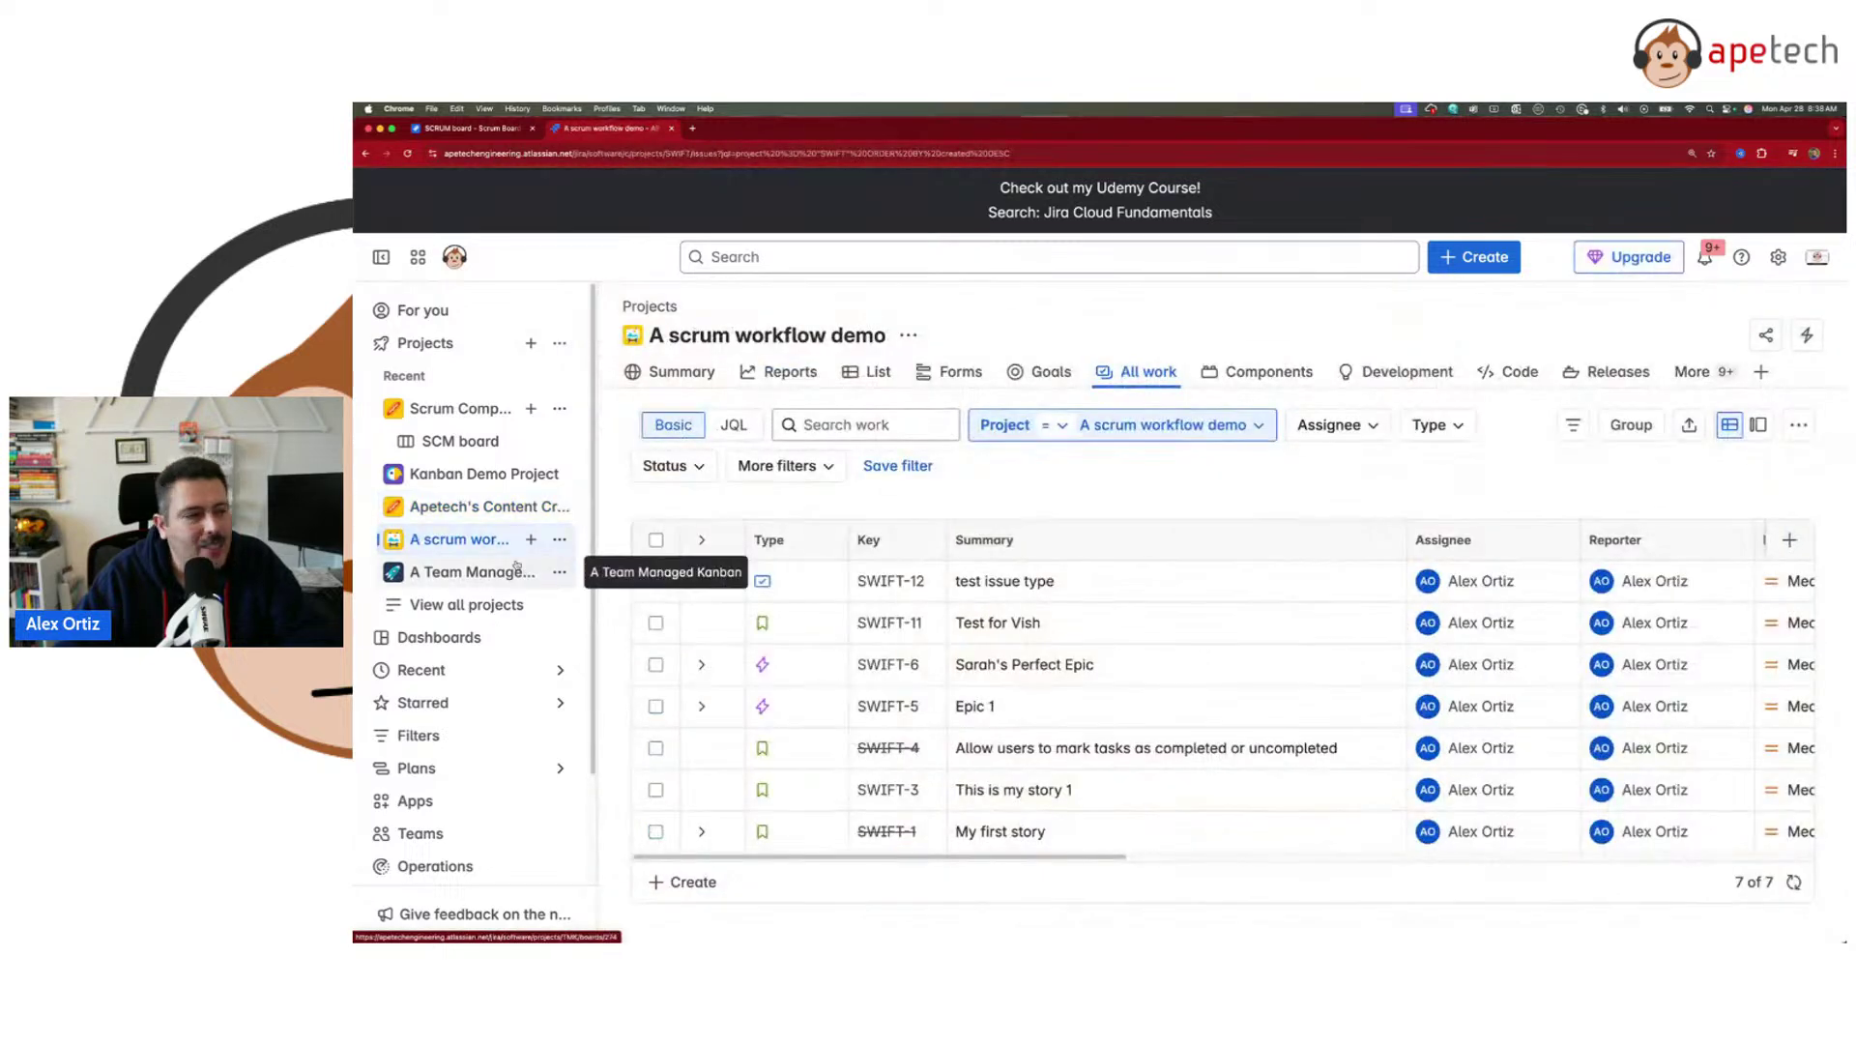
# - Compare the available actions for the A scrum workflow demo project, the SCM board, and the Scrum Company Managed project
pyautogui.click(911, 337)
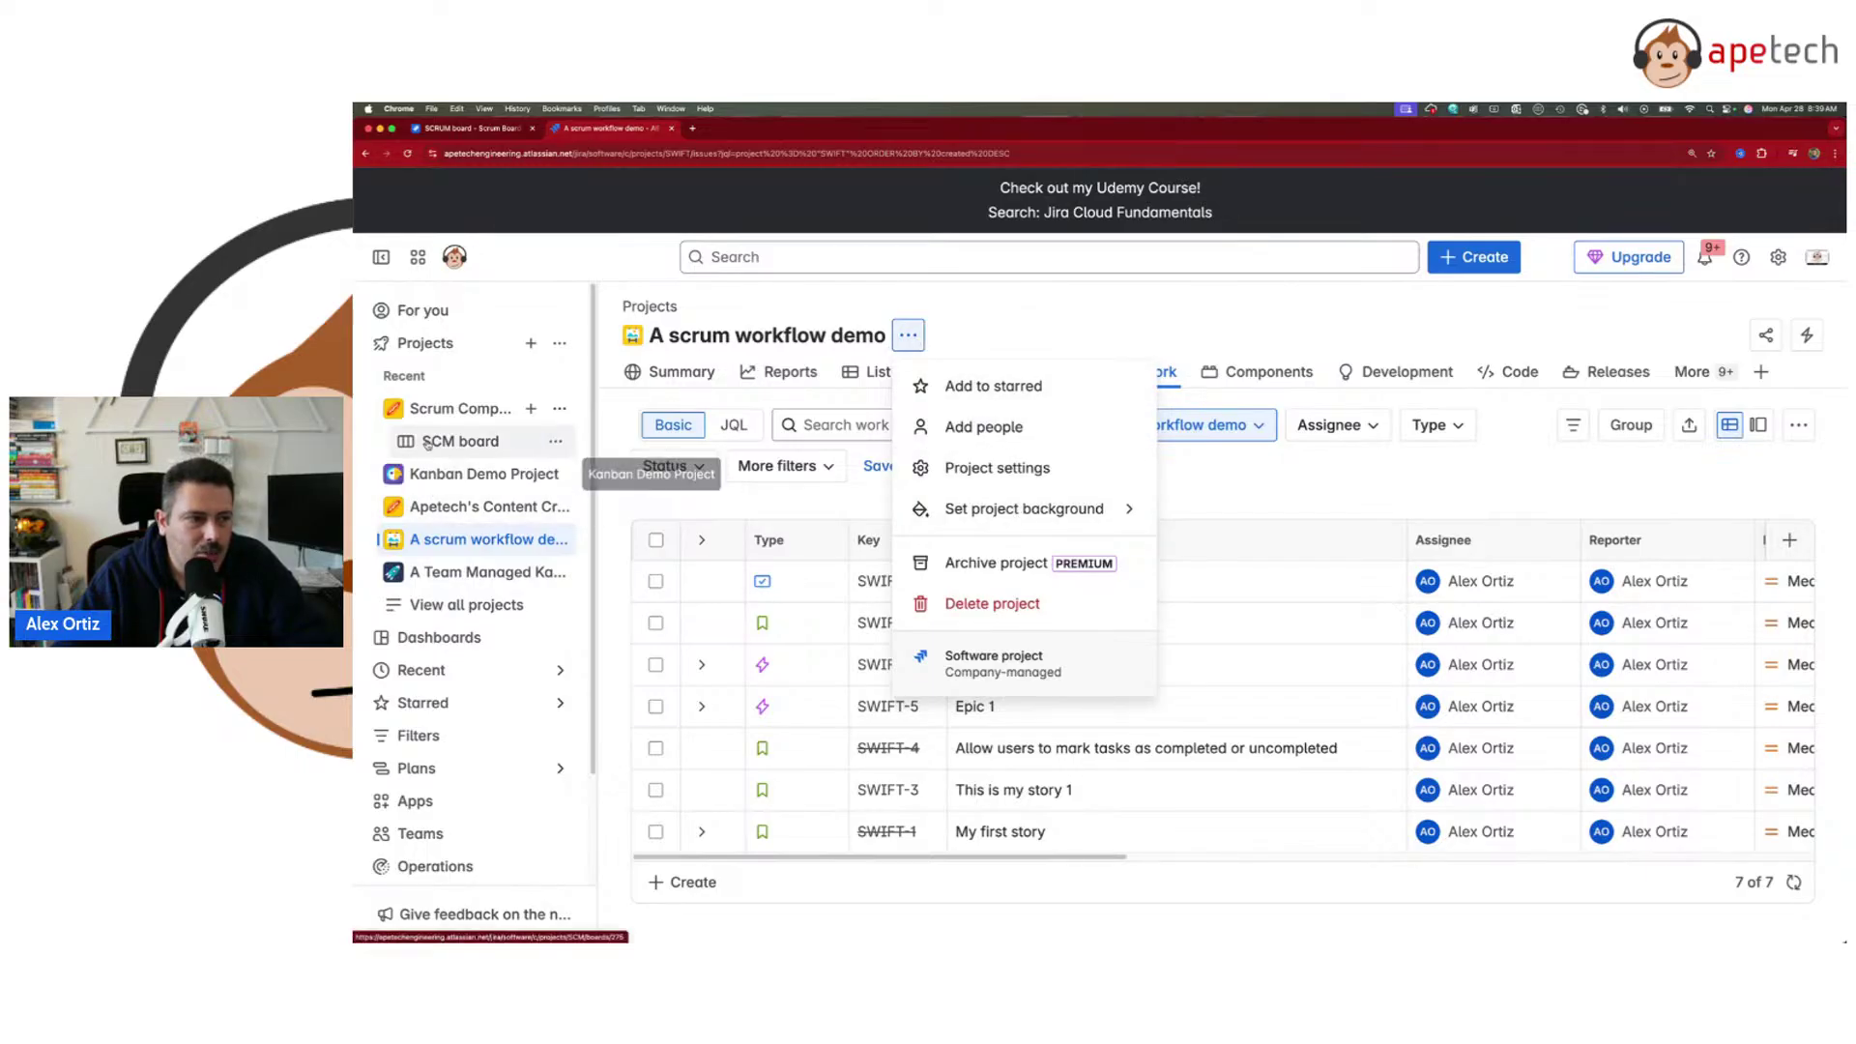
pyautogui.click(447, 410)
pyautogui.click(446, 410)
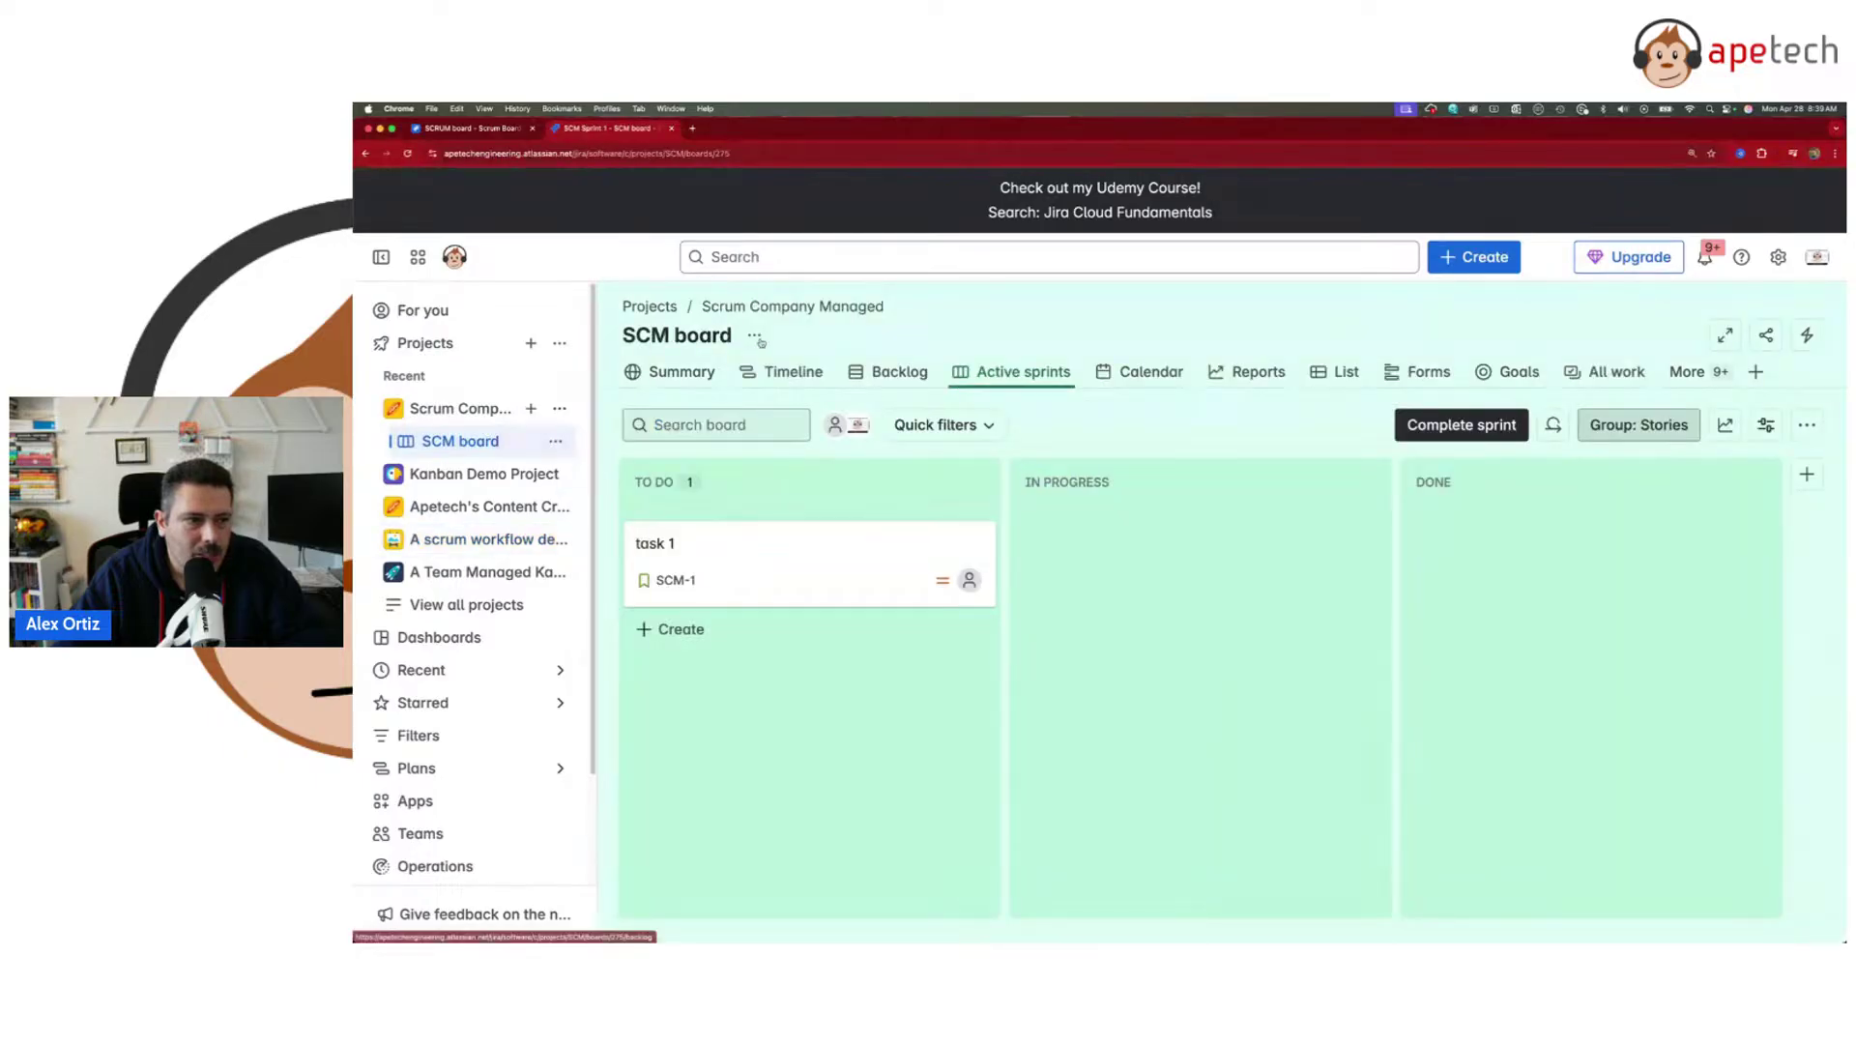
pyautogui.click(753, 337)
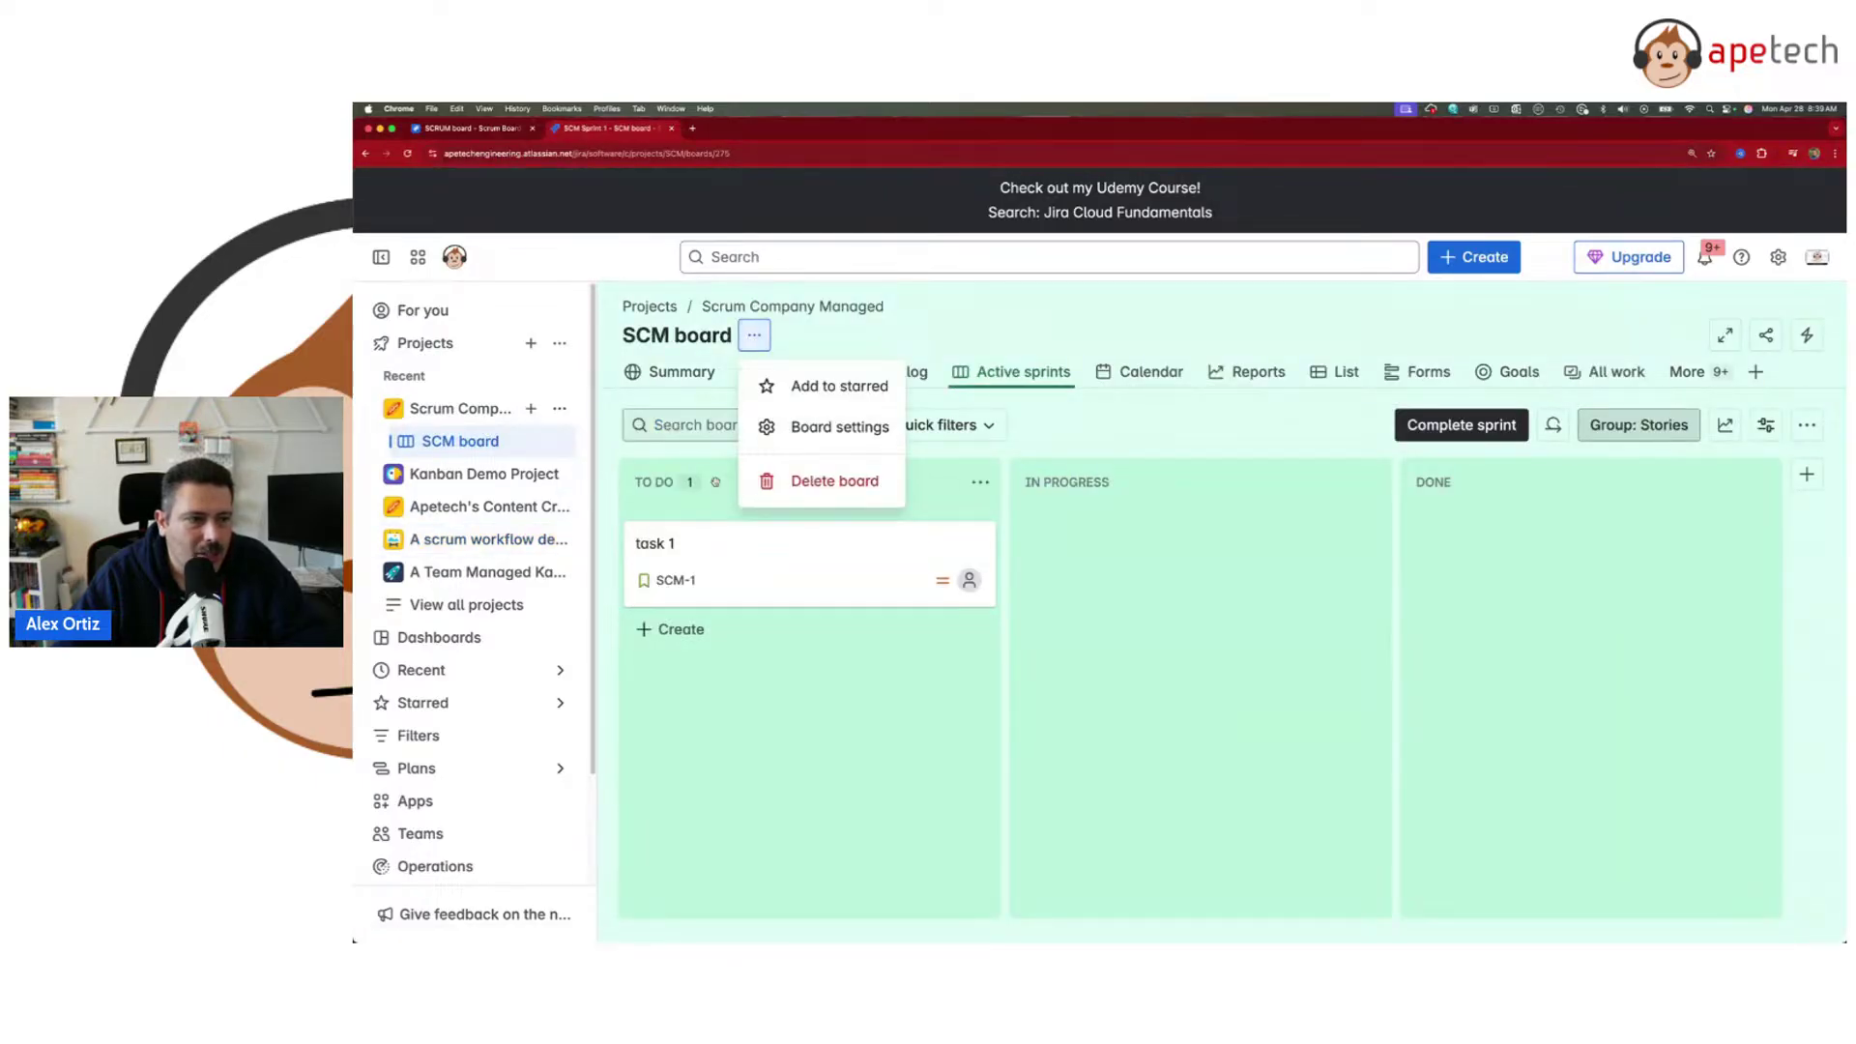
pyautogui.click(557, 408)
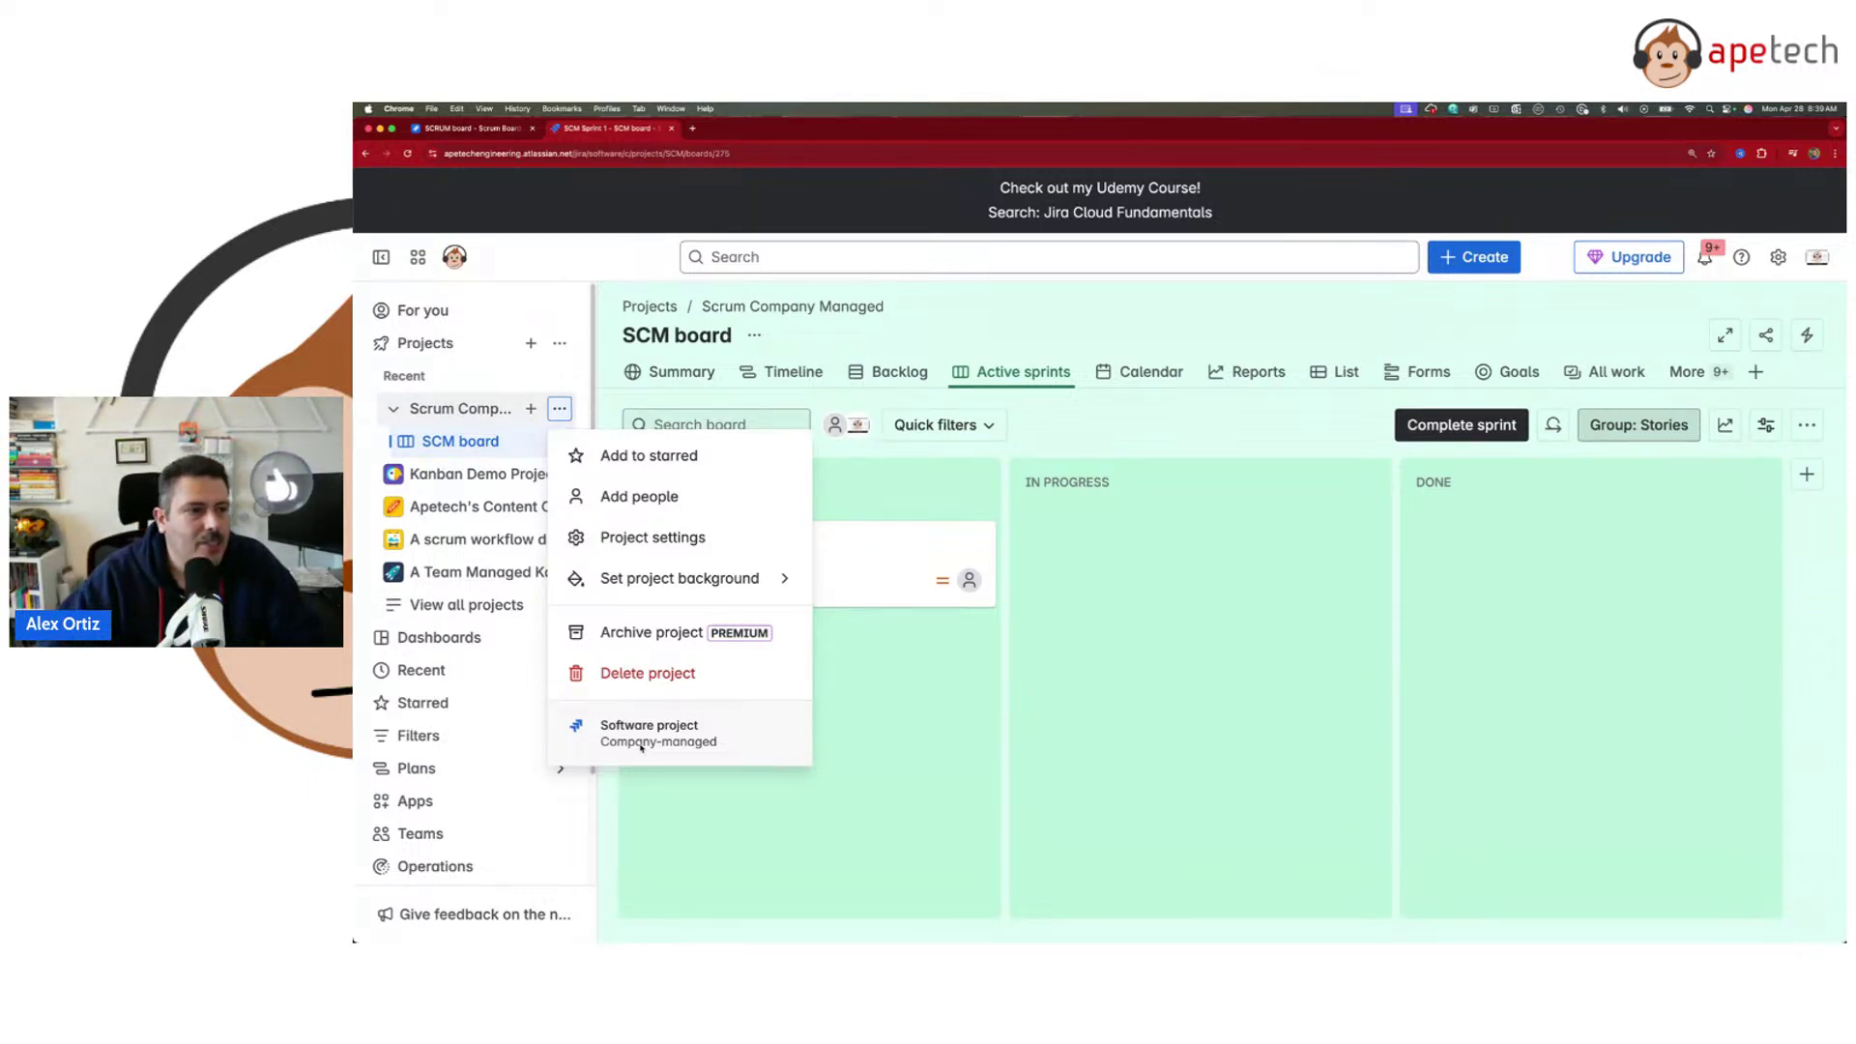
# - In A scrum workflow demo, view the navigation views that can be added and the board types that can be created
pyautogui.click(488, 447)
pyautogui.click(454, 537)
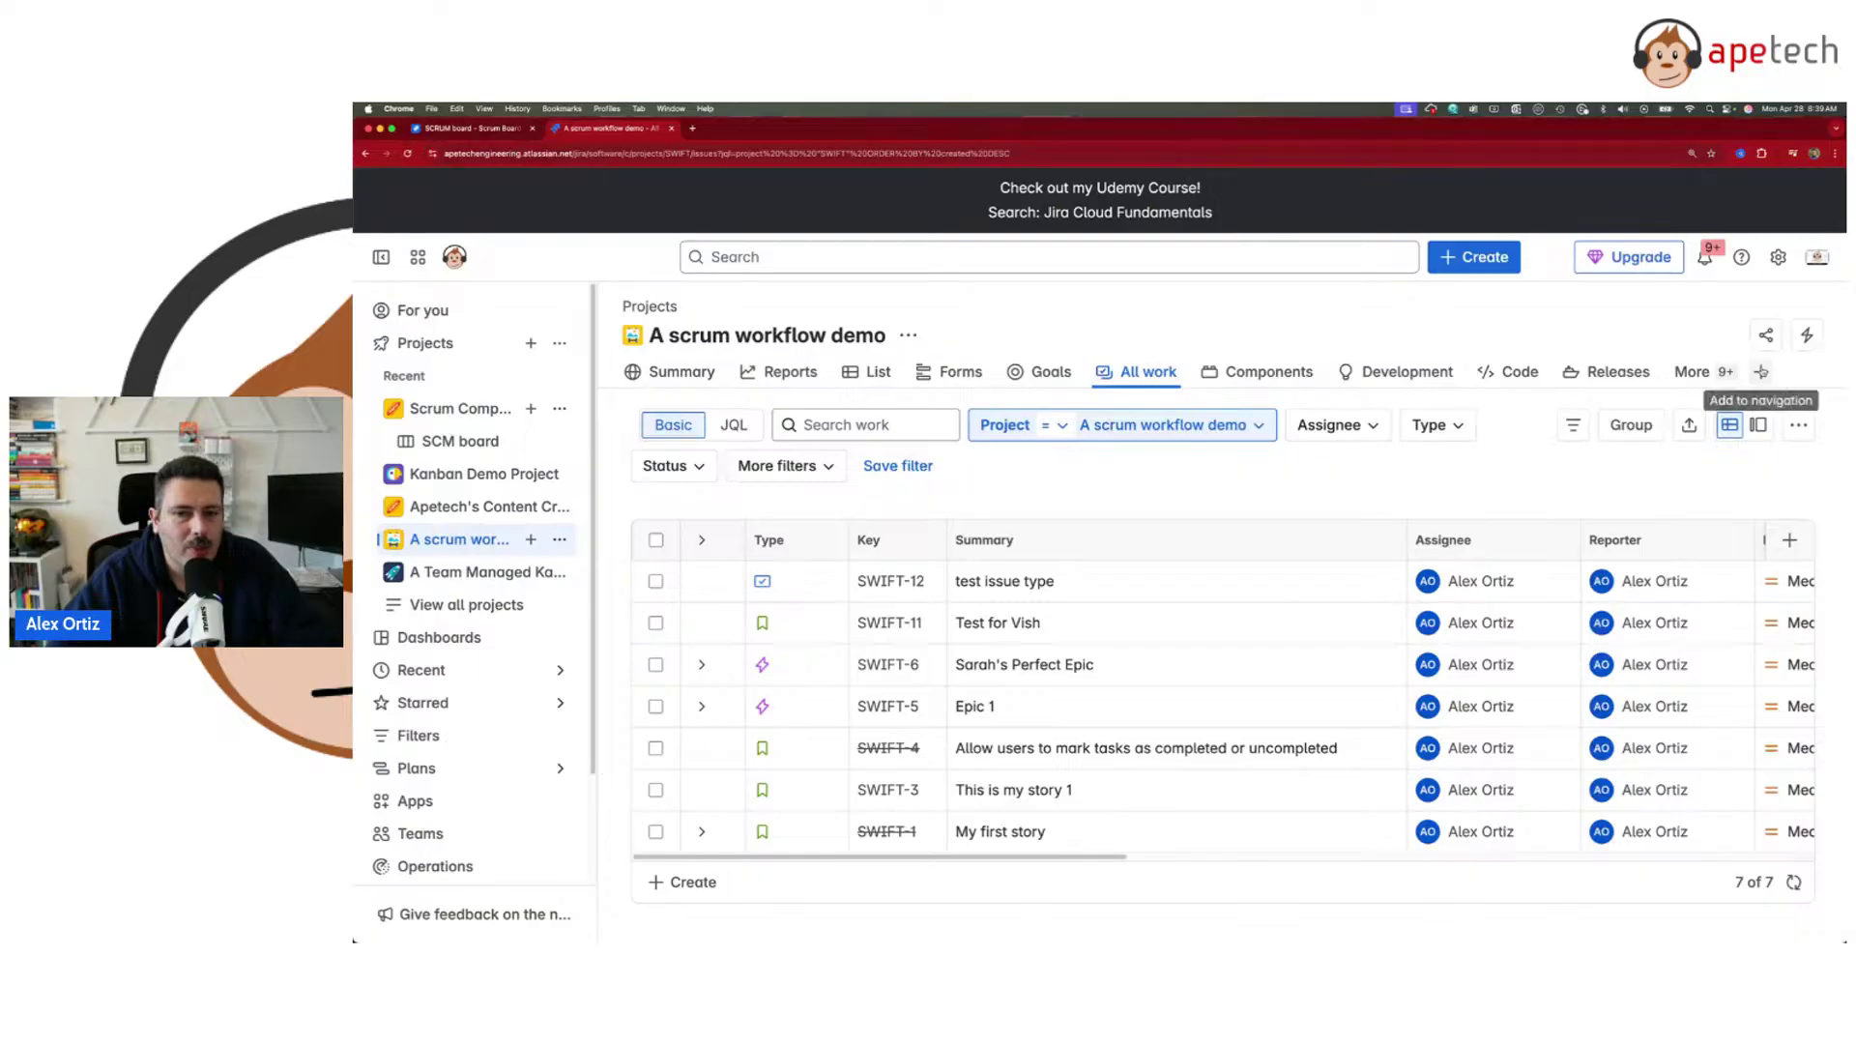
pyautogui.click(1706, 372)
pyautogui.click(1761, 372)
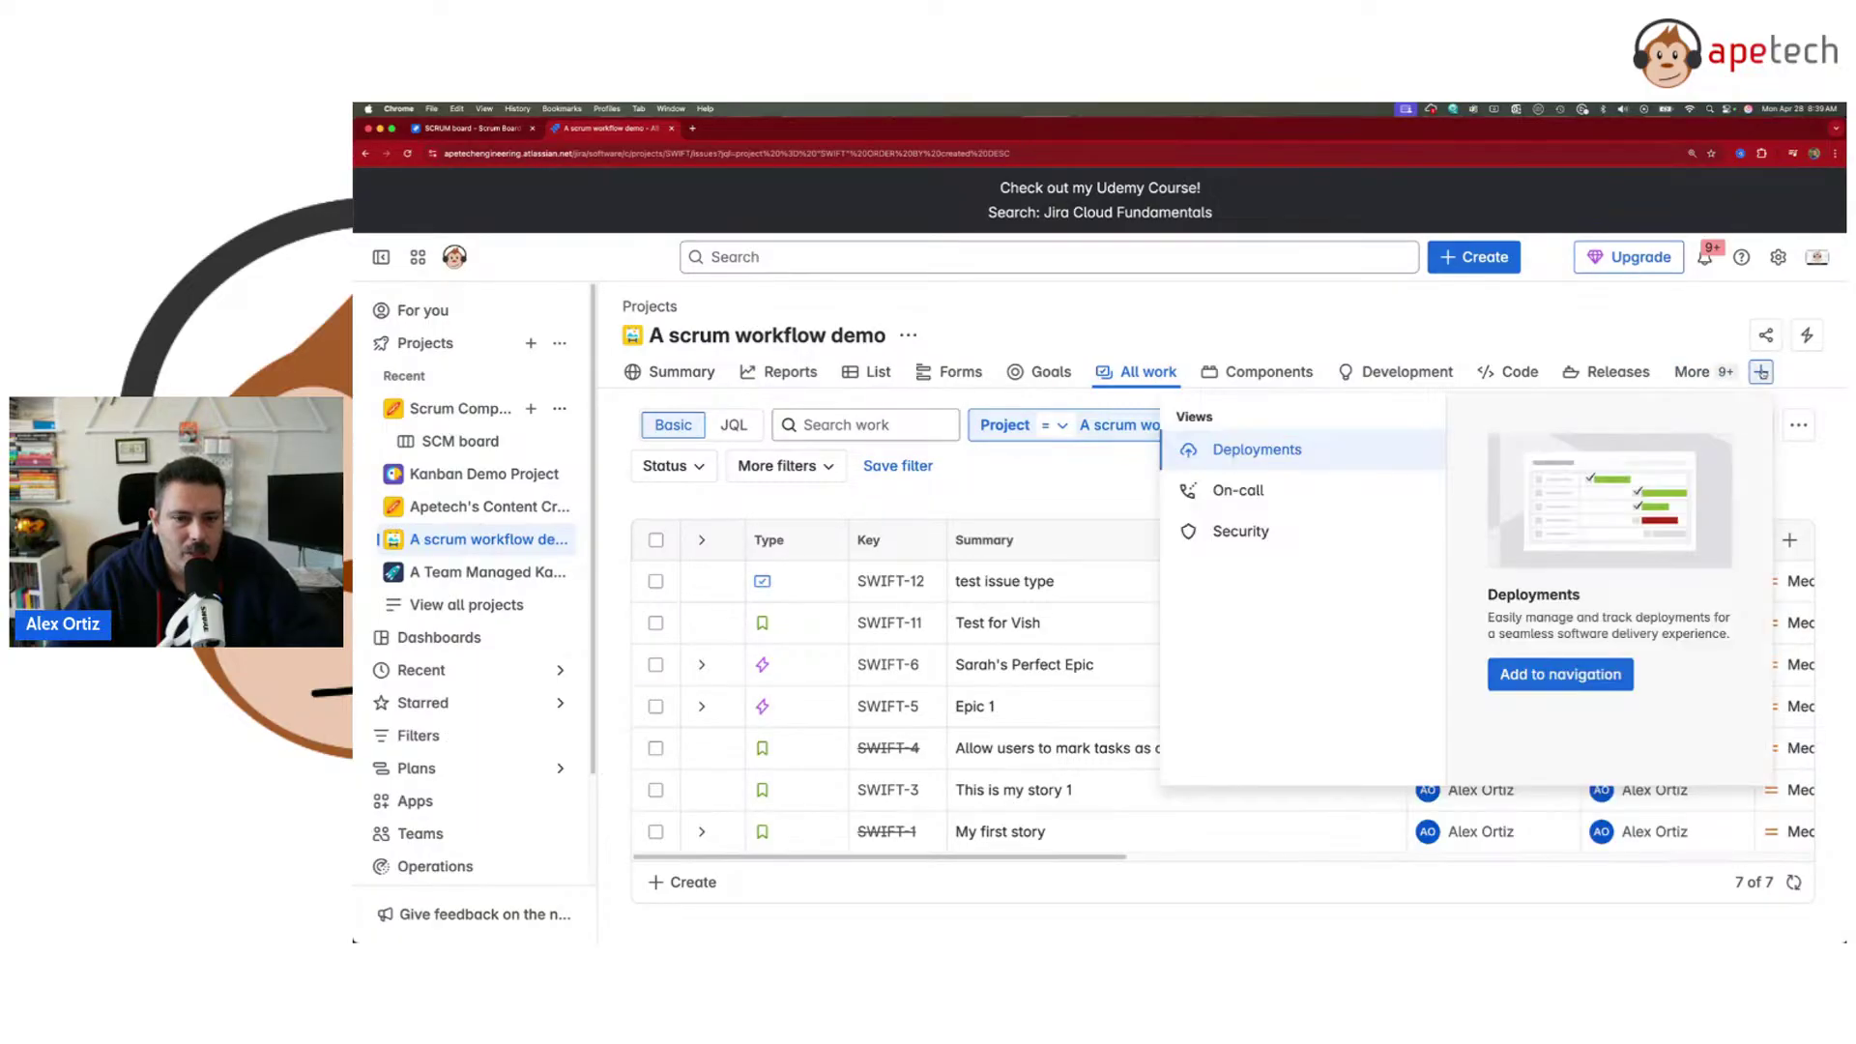
pyautogui.click(1761, 372)
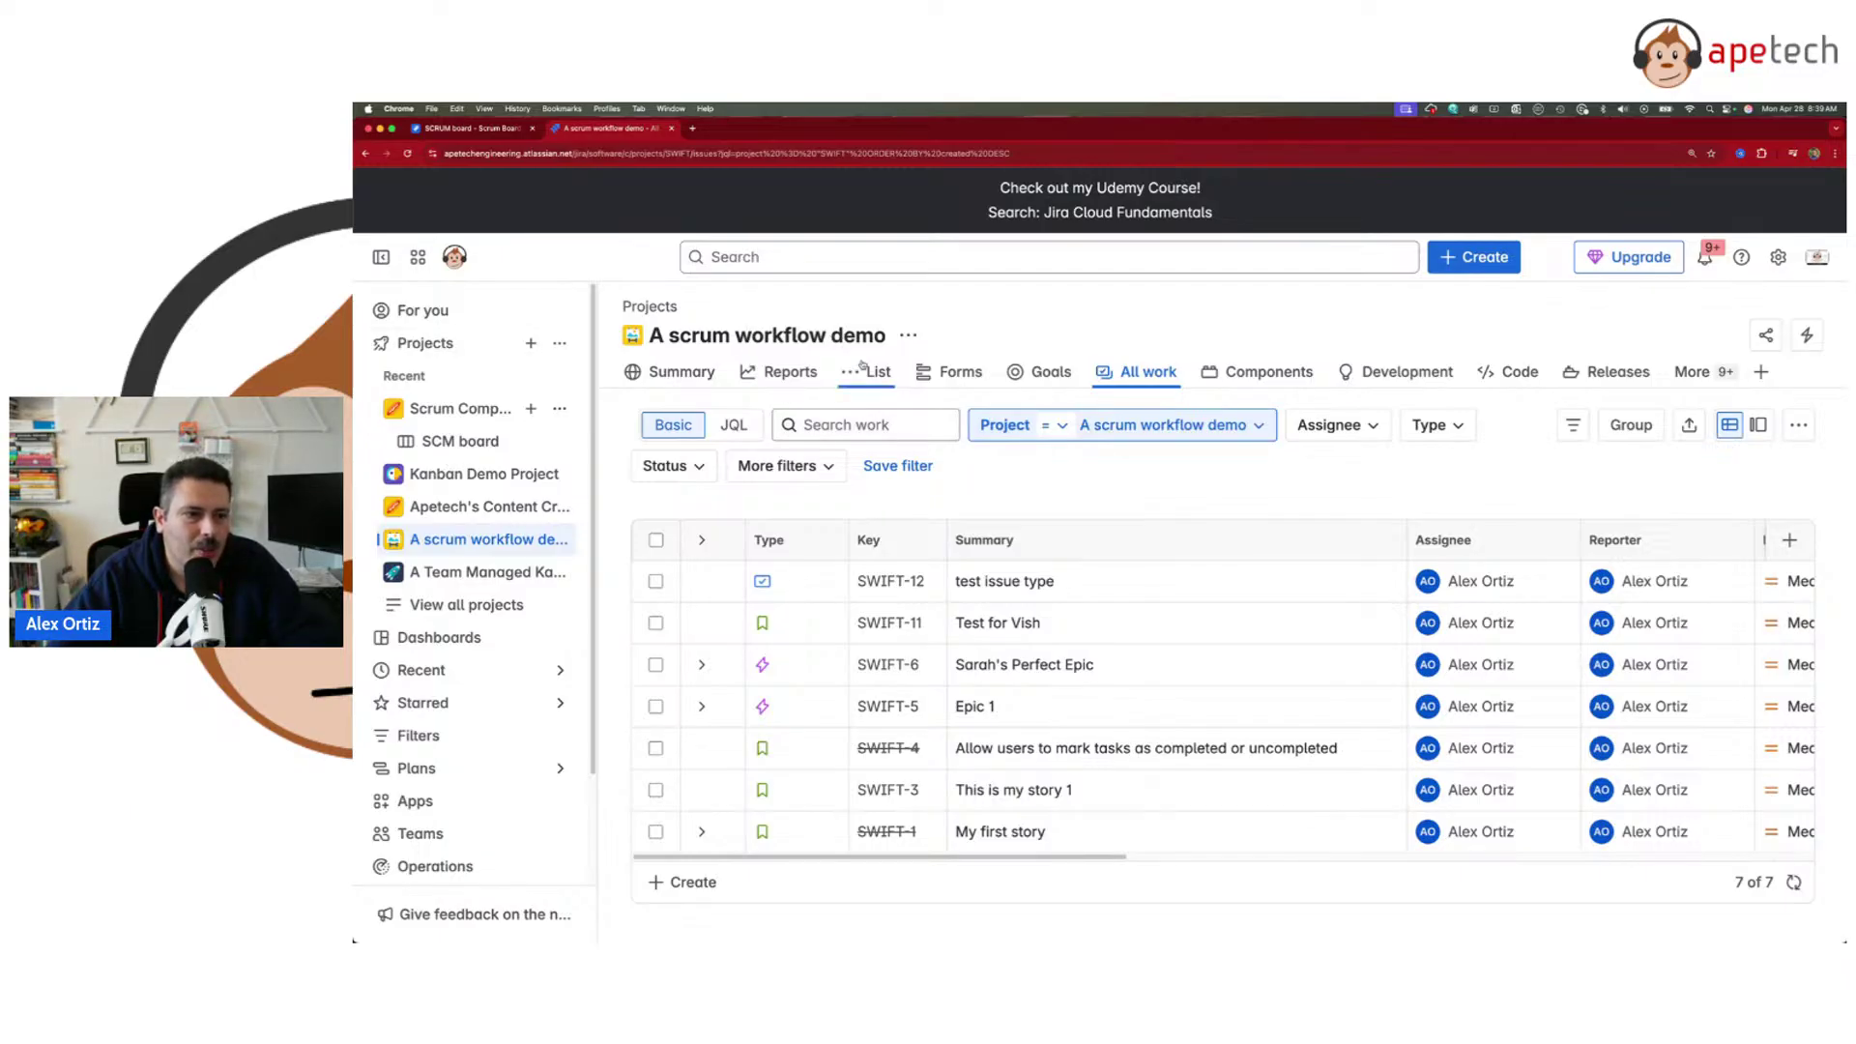
pyautogui.click(532, 540)
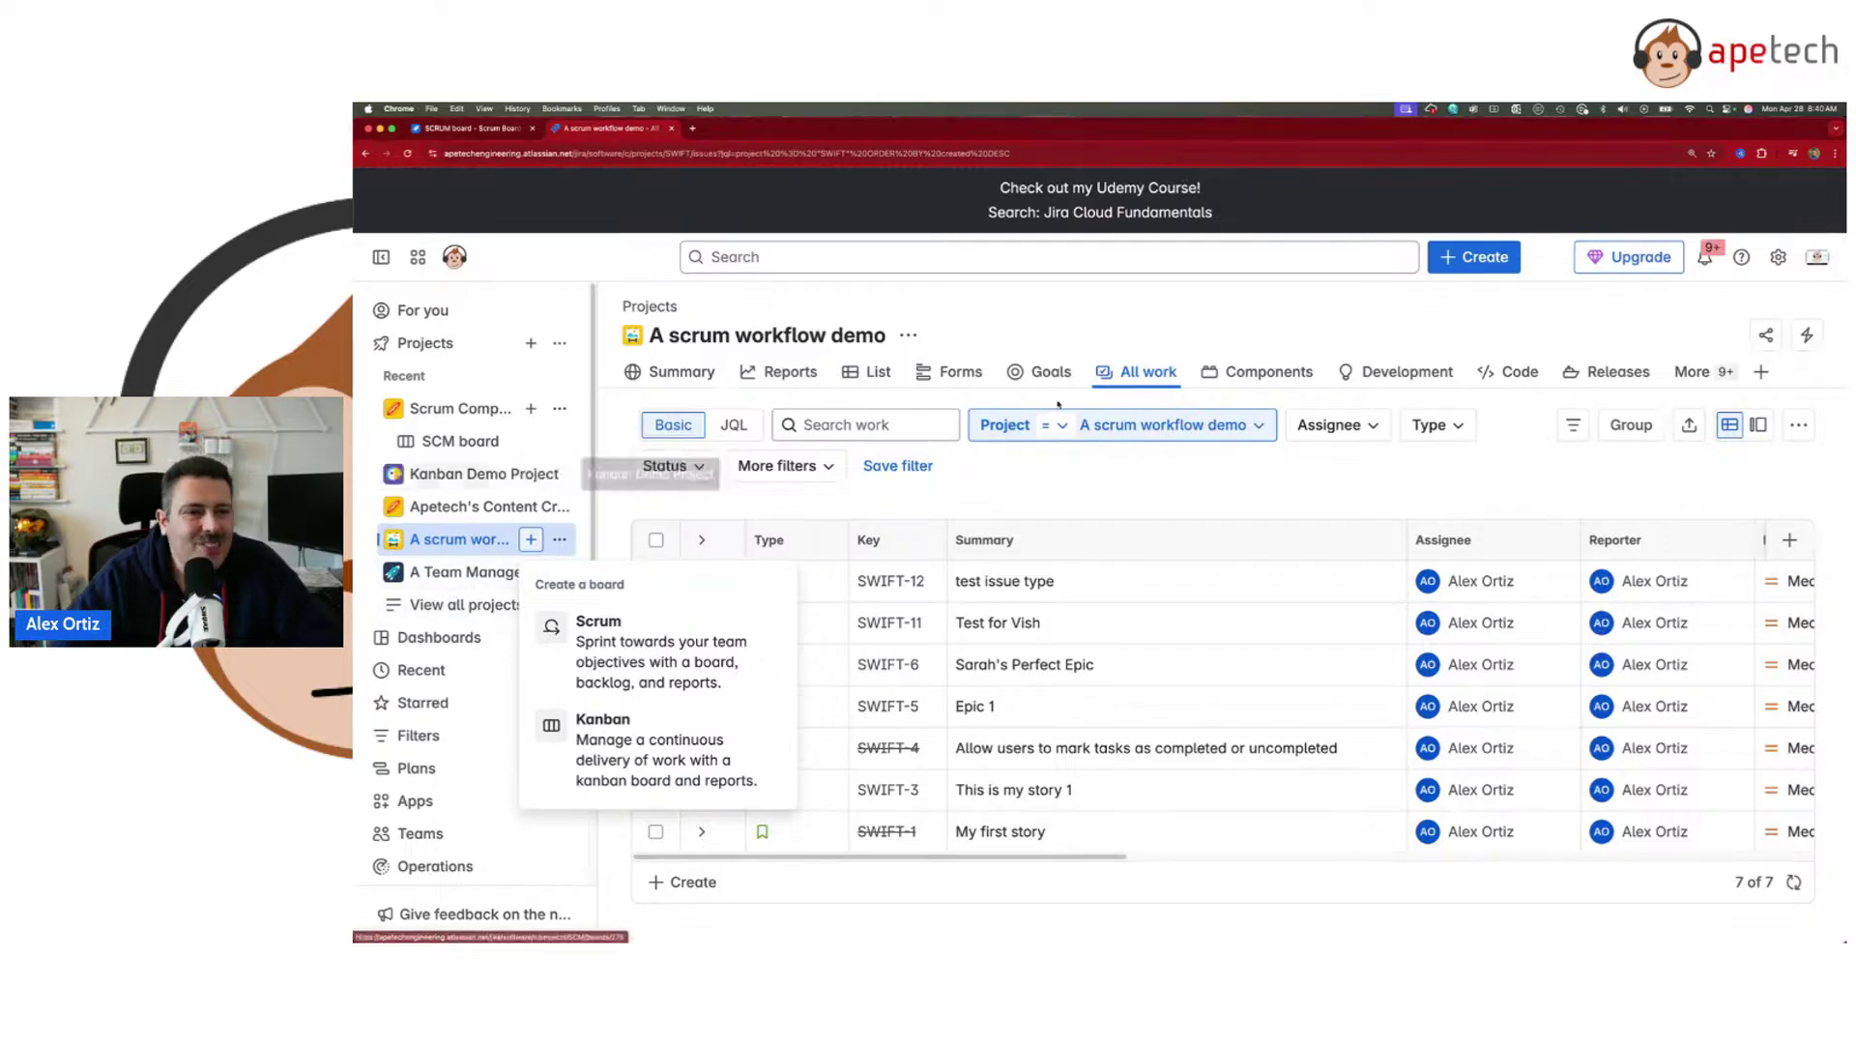
pyautogui.click(1147, 376)
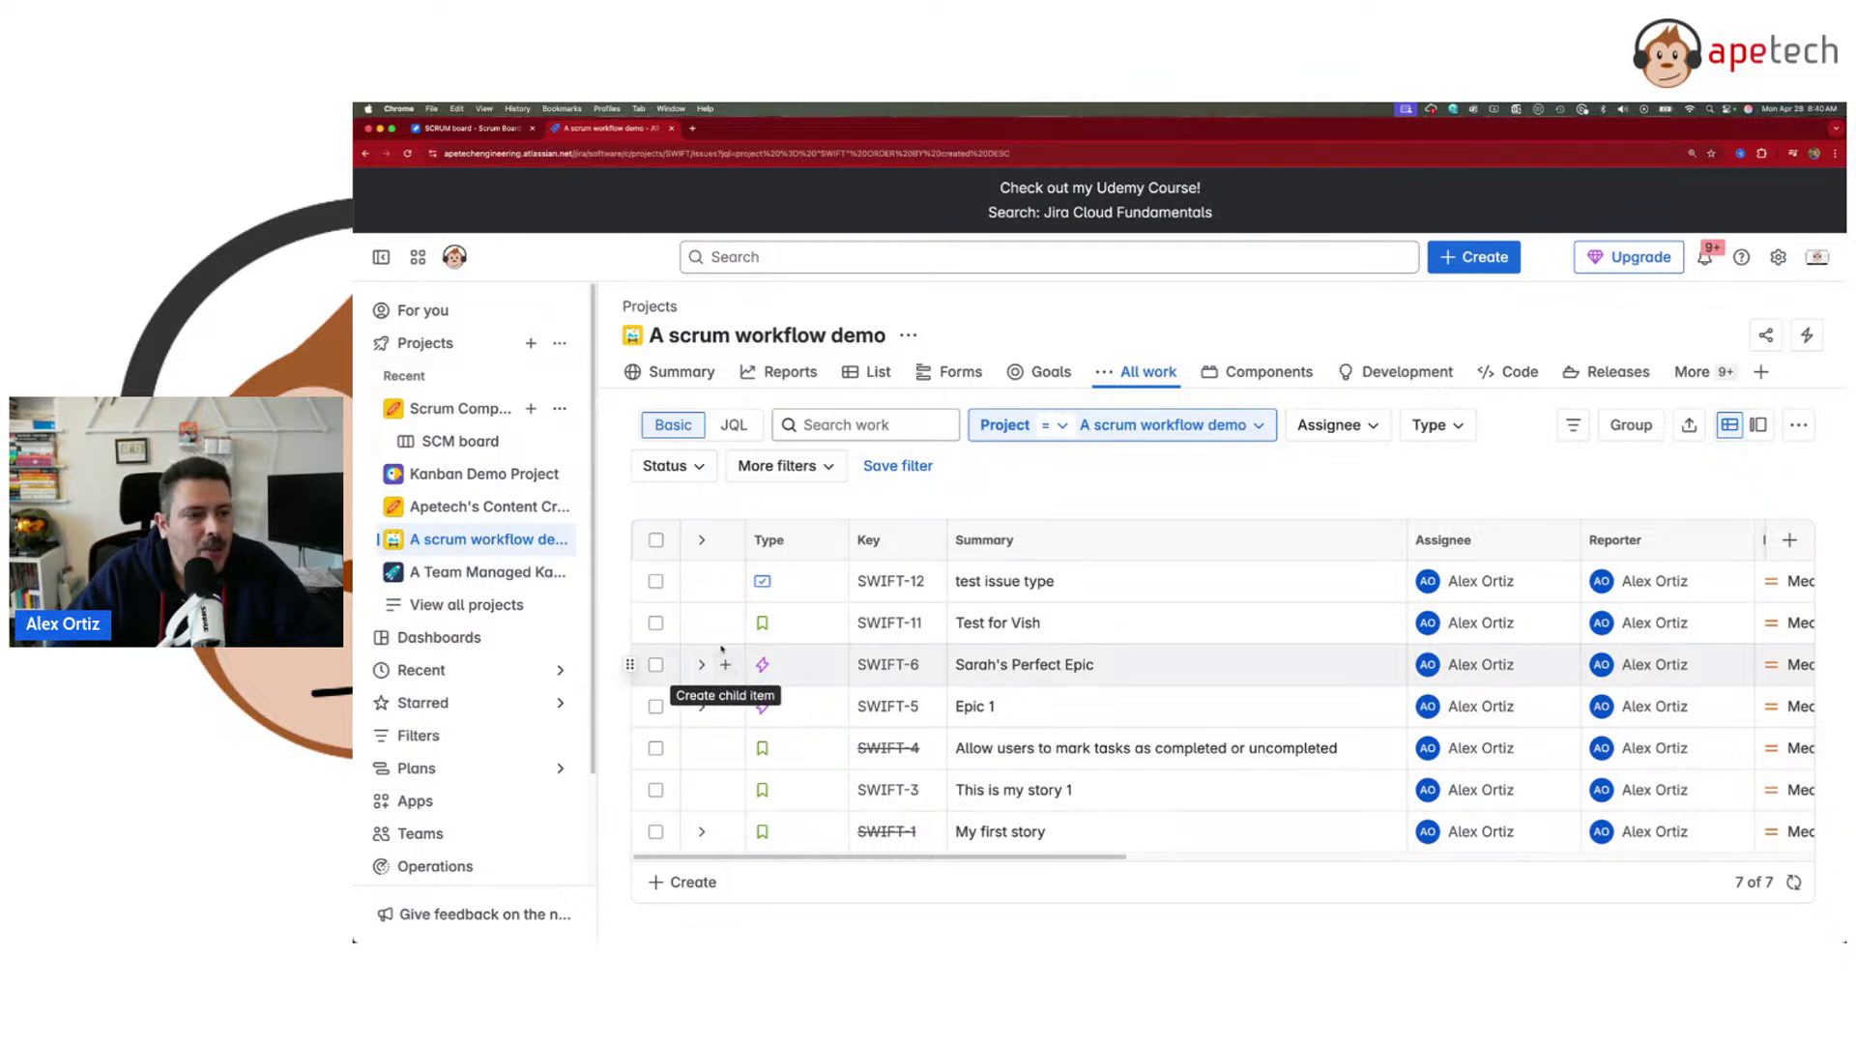
# - Switch to the old navigation site, show My Scrum Project's All work page as a list, and dismiss the hierarchy tip
pyautogui.click(474, 129)
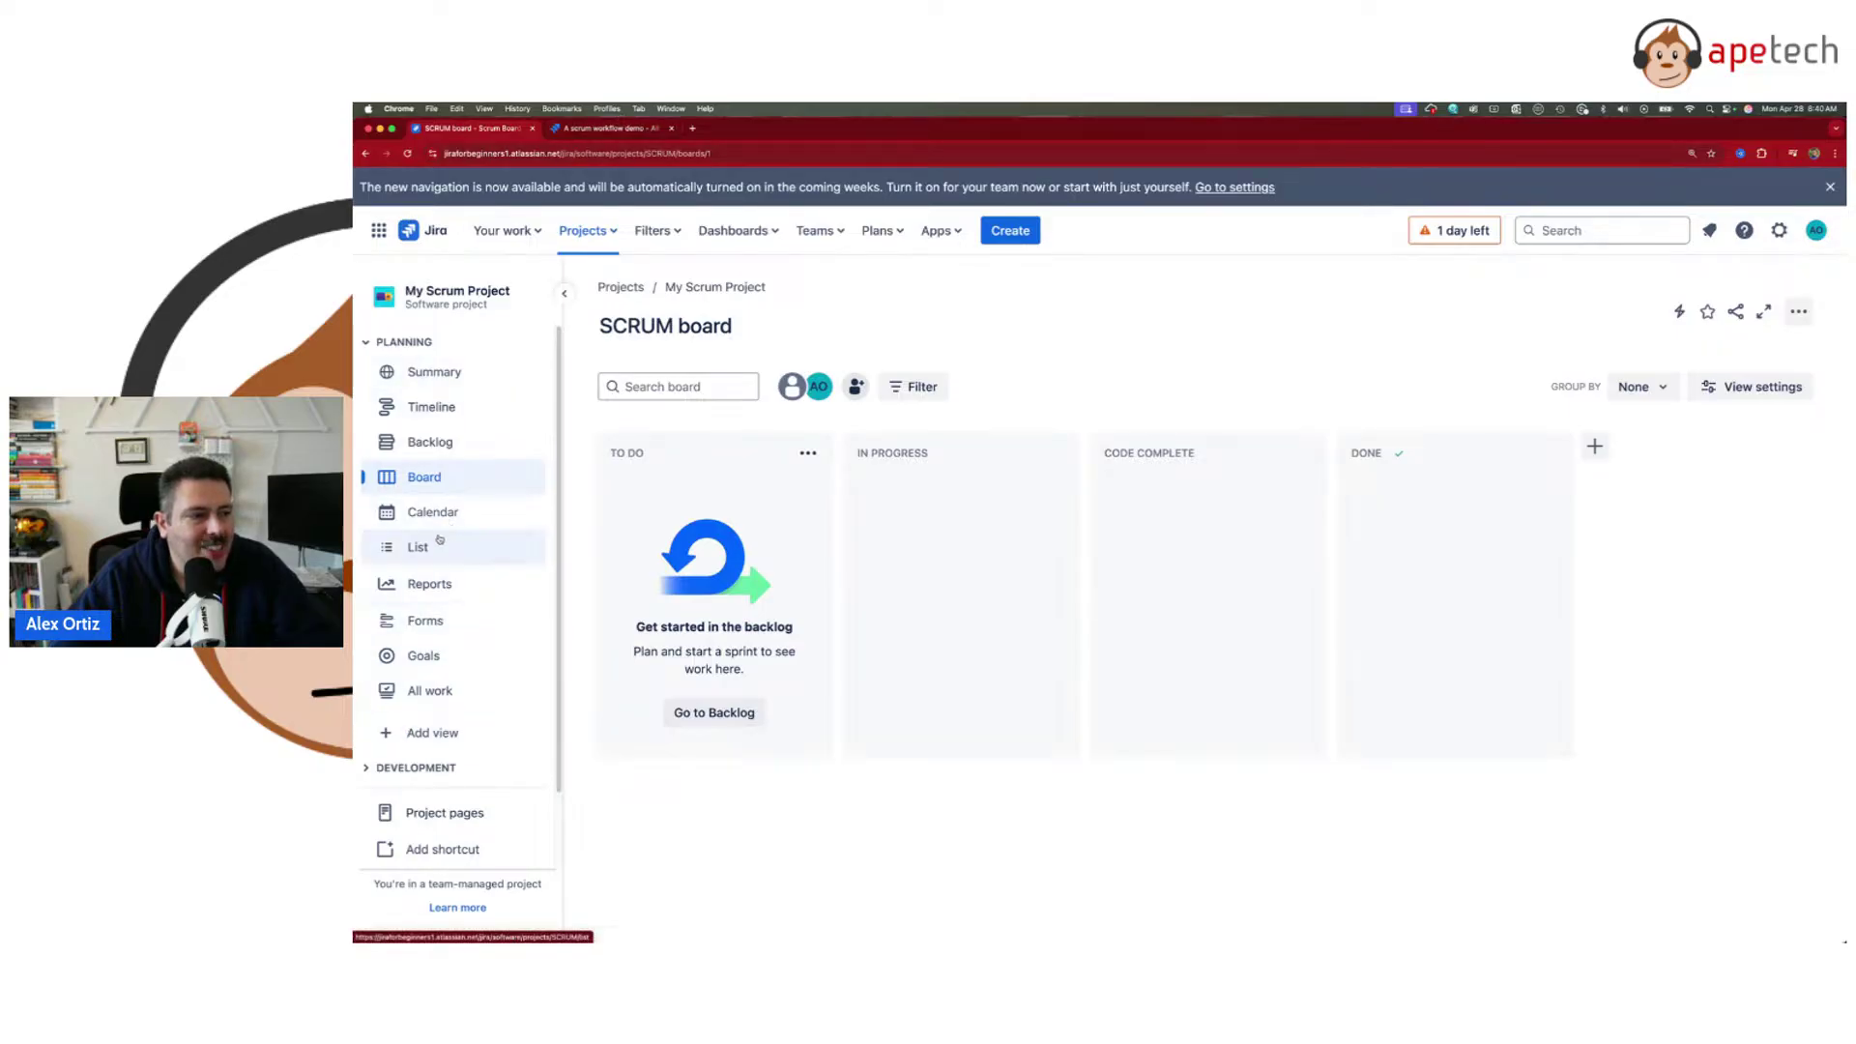
pyautogui.click(452, 711)
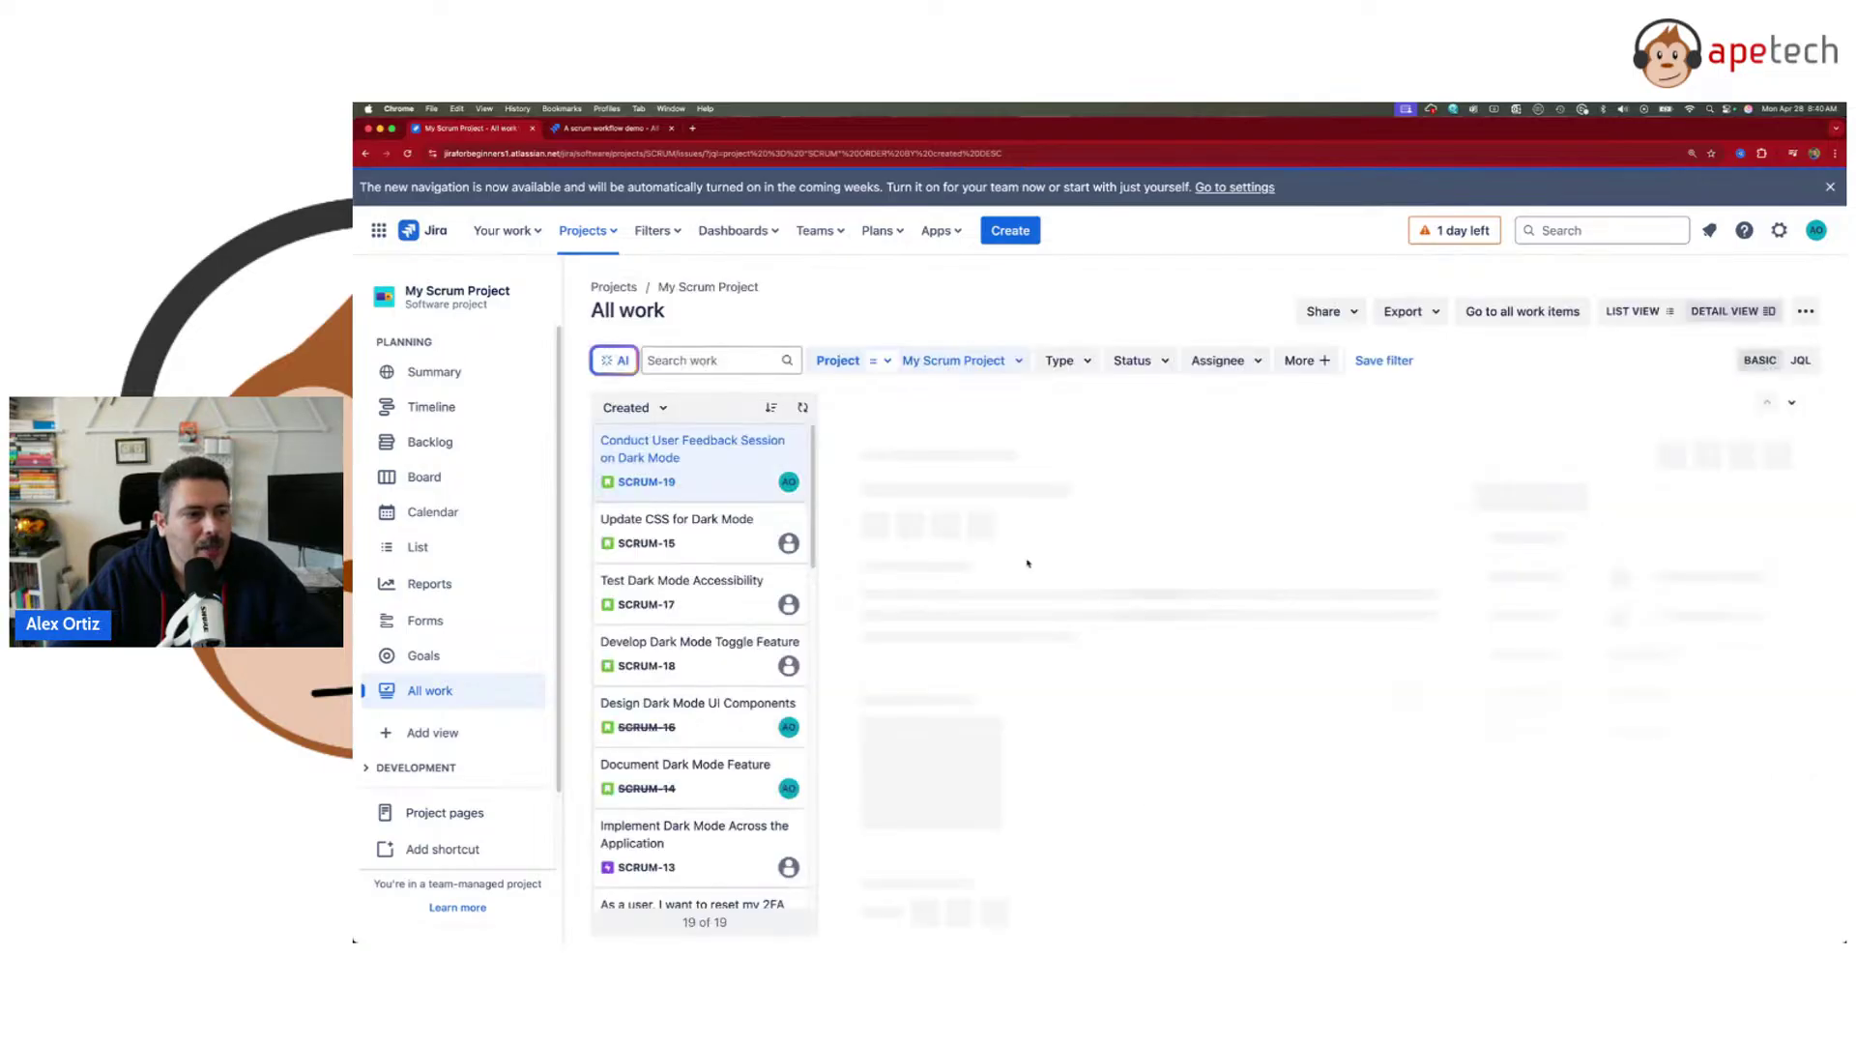
pyautogui.click(1634, 315)
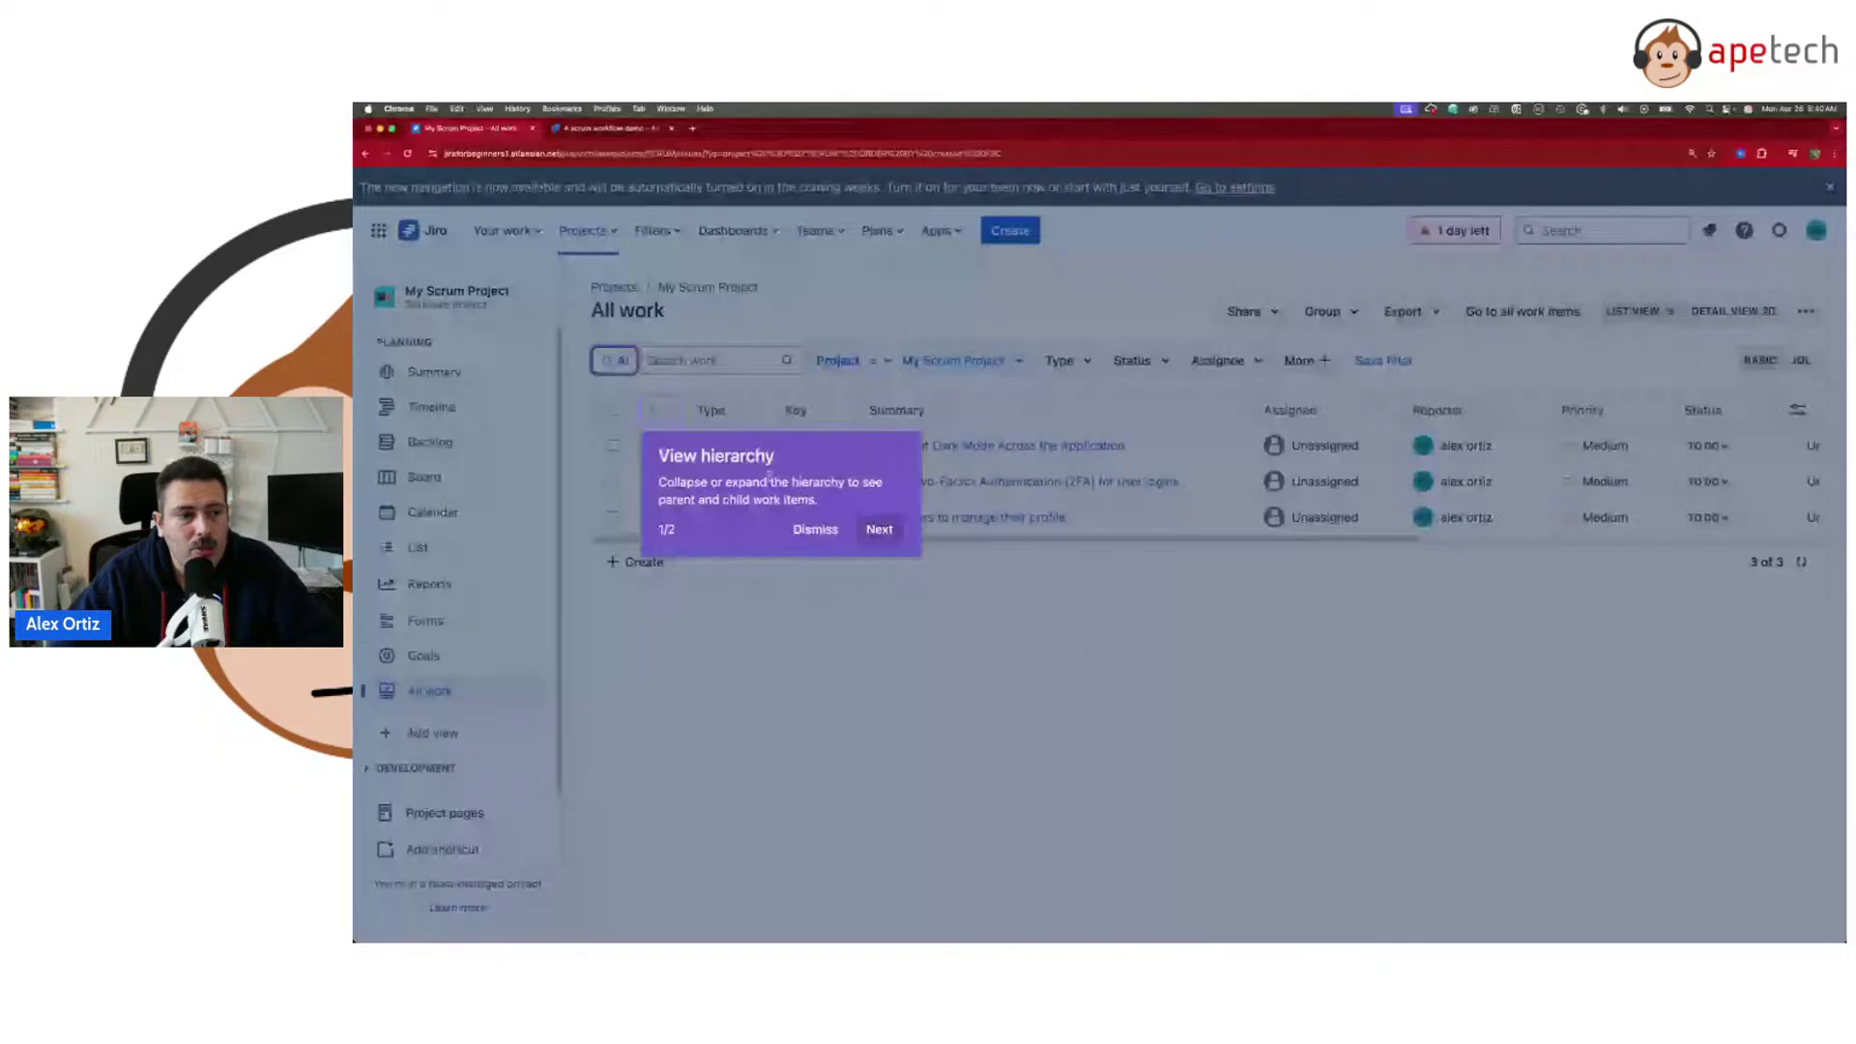
pyautogui.click(815, 529)
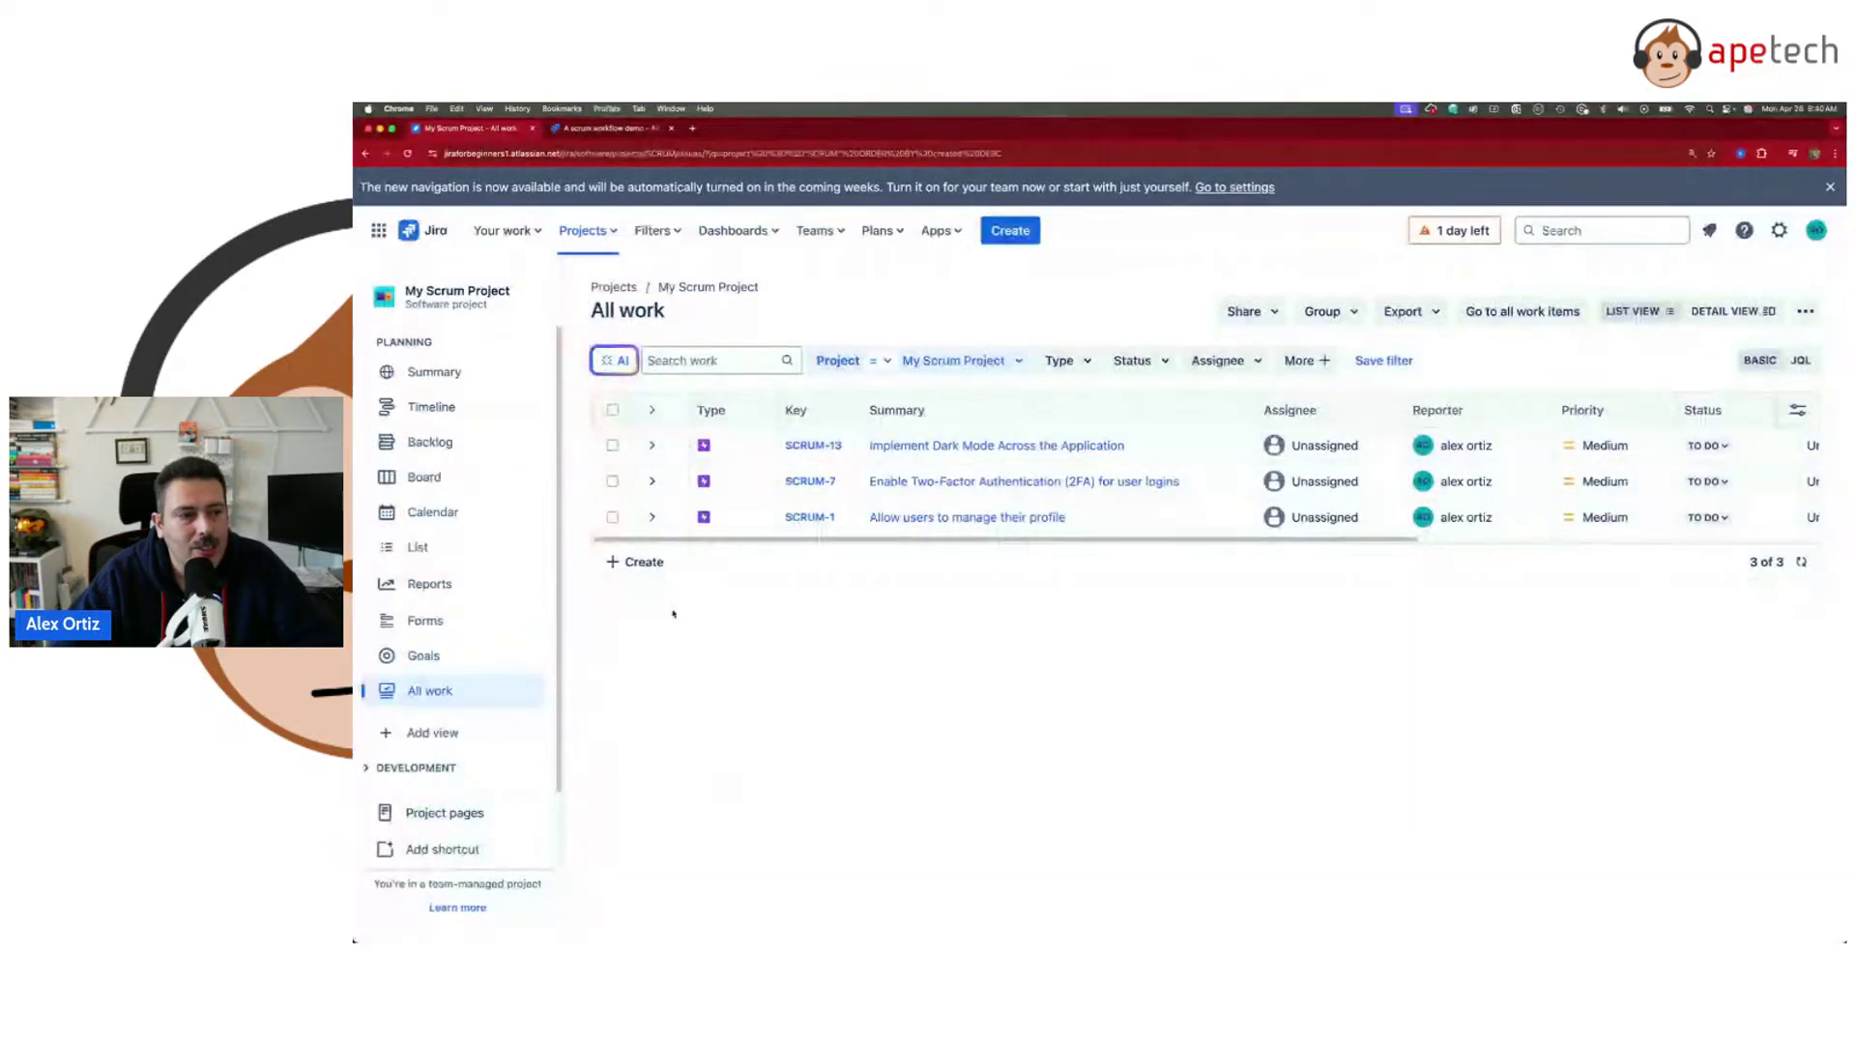
# - Expand the child work items of epics SCRUM-13, SCRUM-7 and SCRUM-1 in the All work list
pyautogui.click(652, 446)
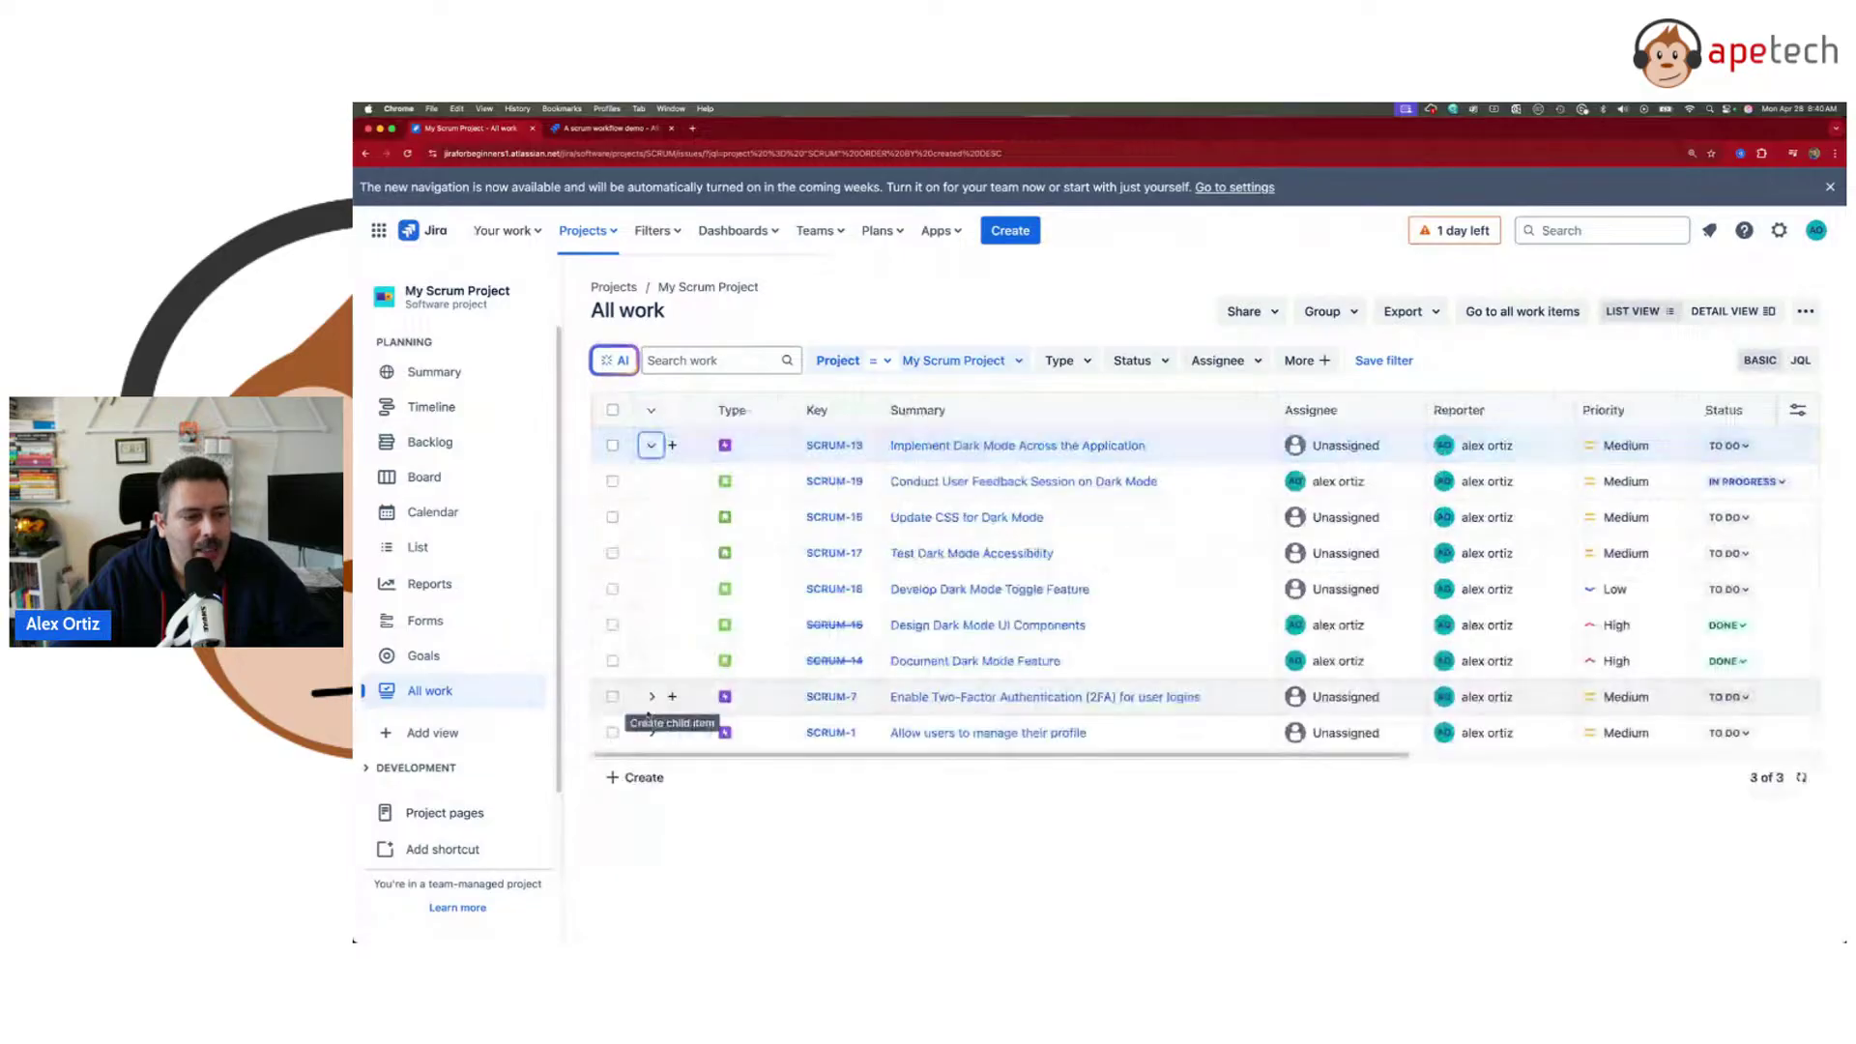
pyautogui.click(652, 696)
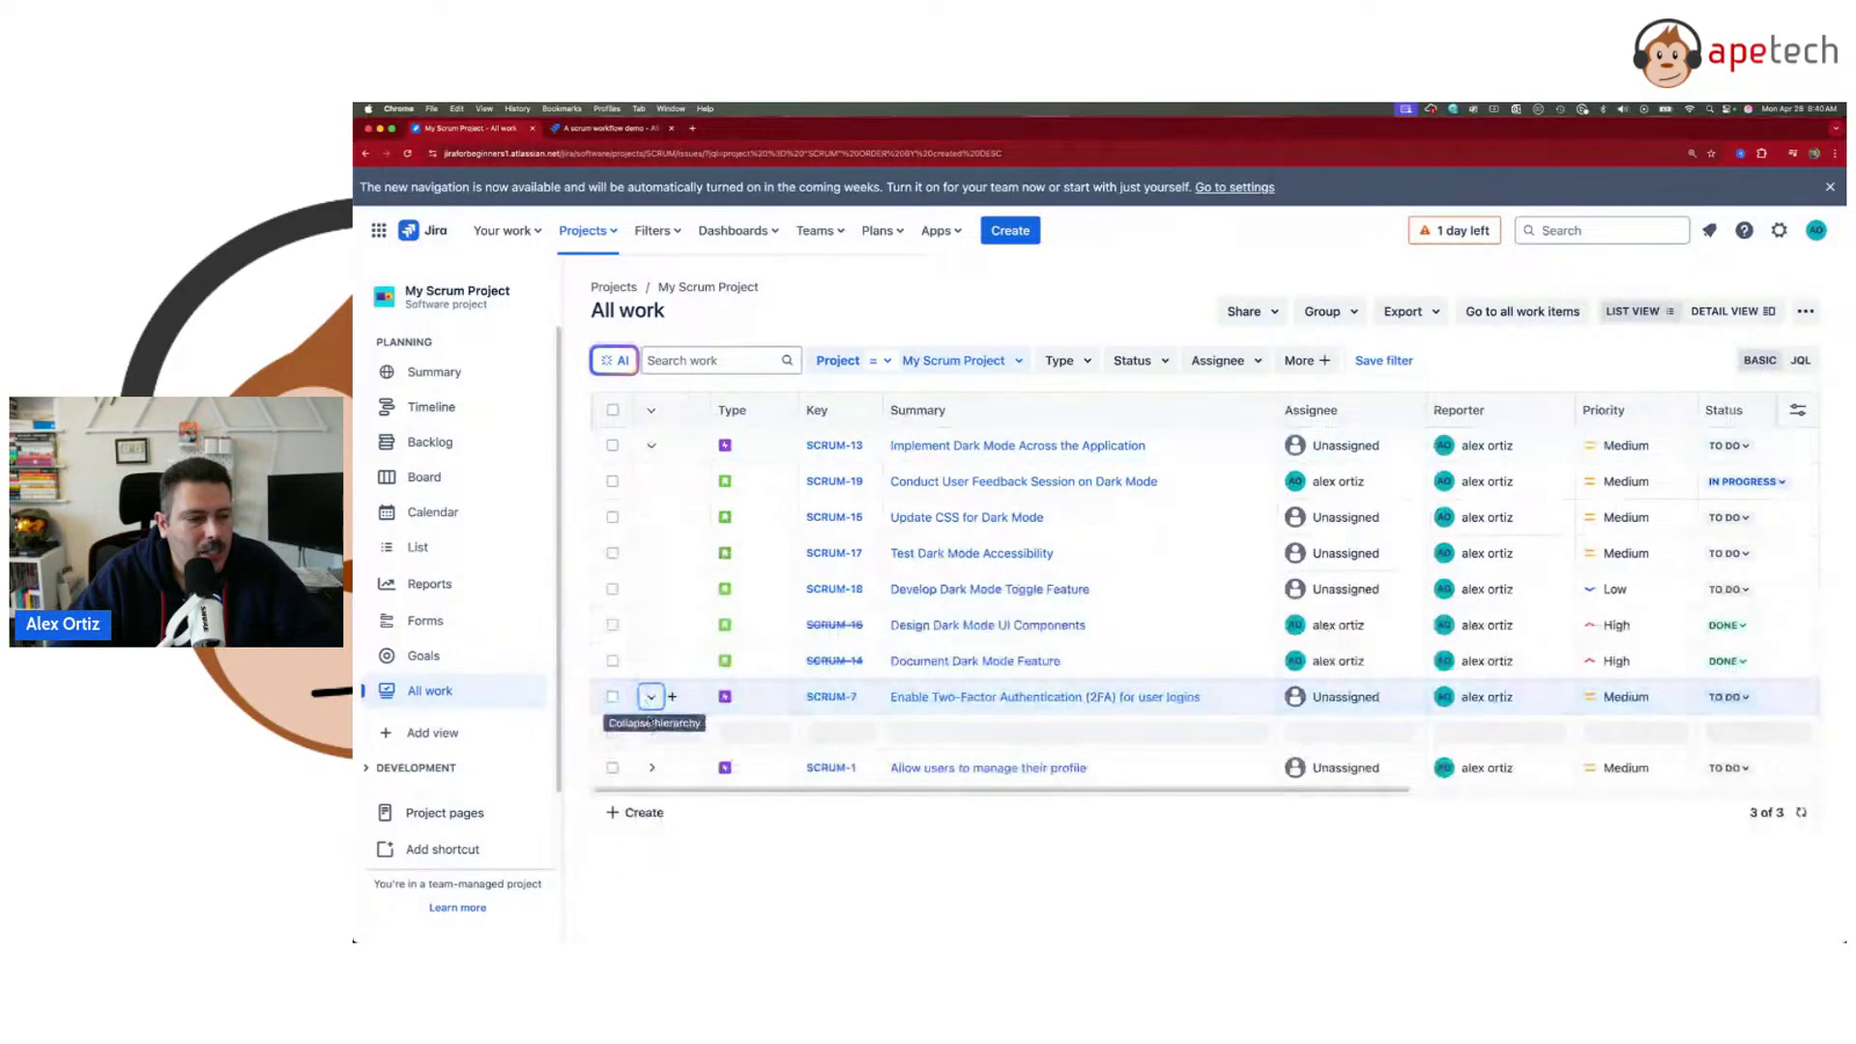
pyautogui.scroll(-1, 676, 869)
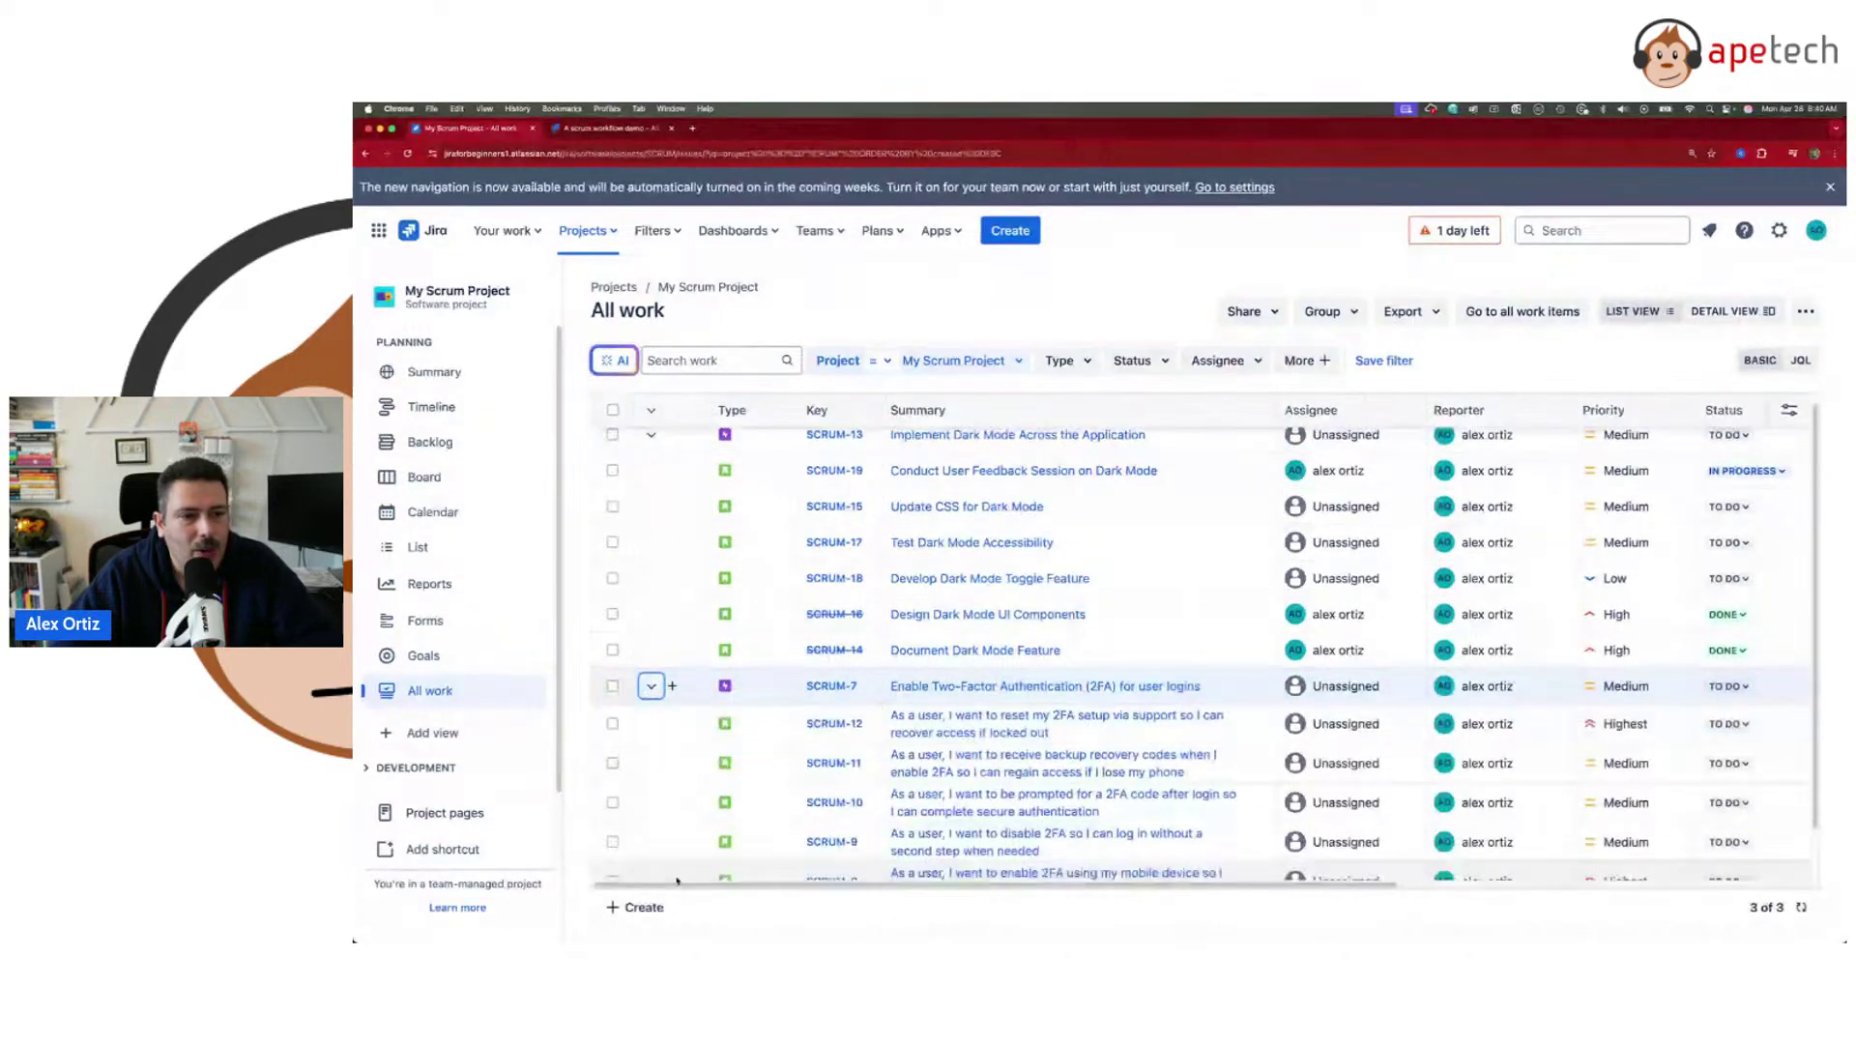
pyautogui.scroll(-3, 677, 875)
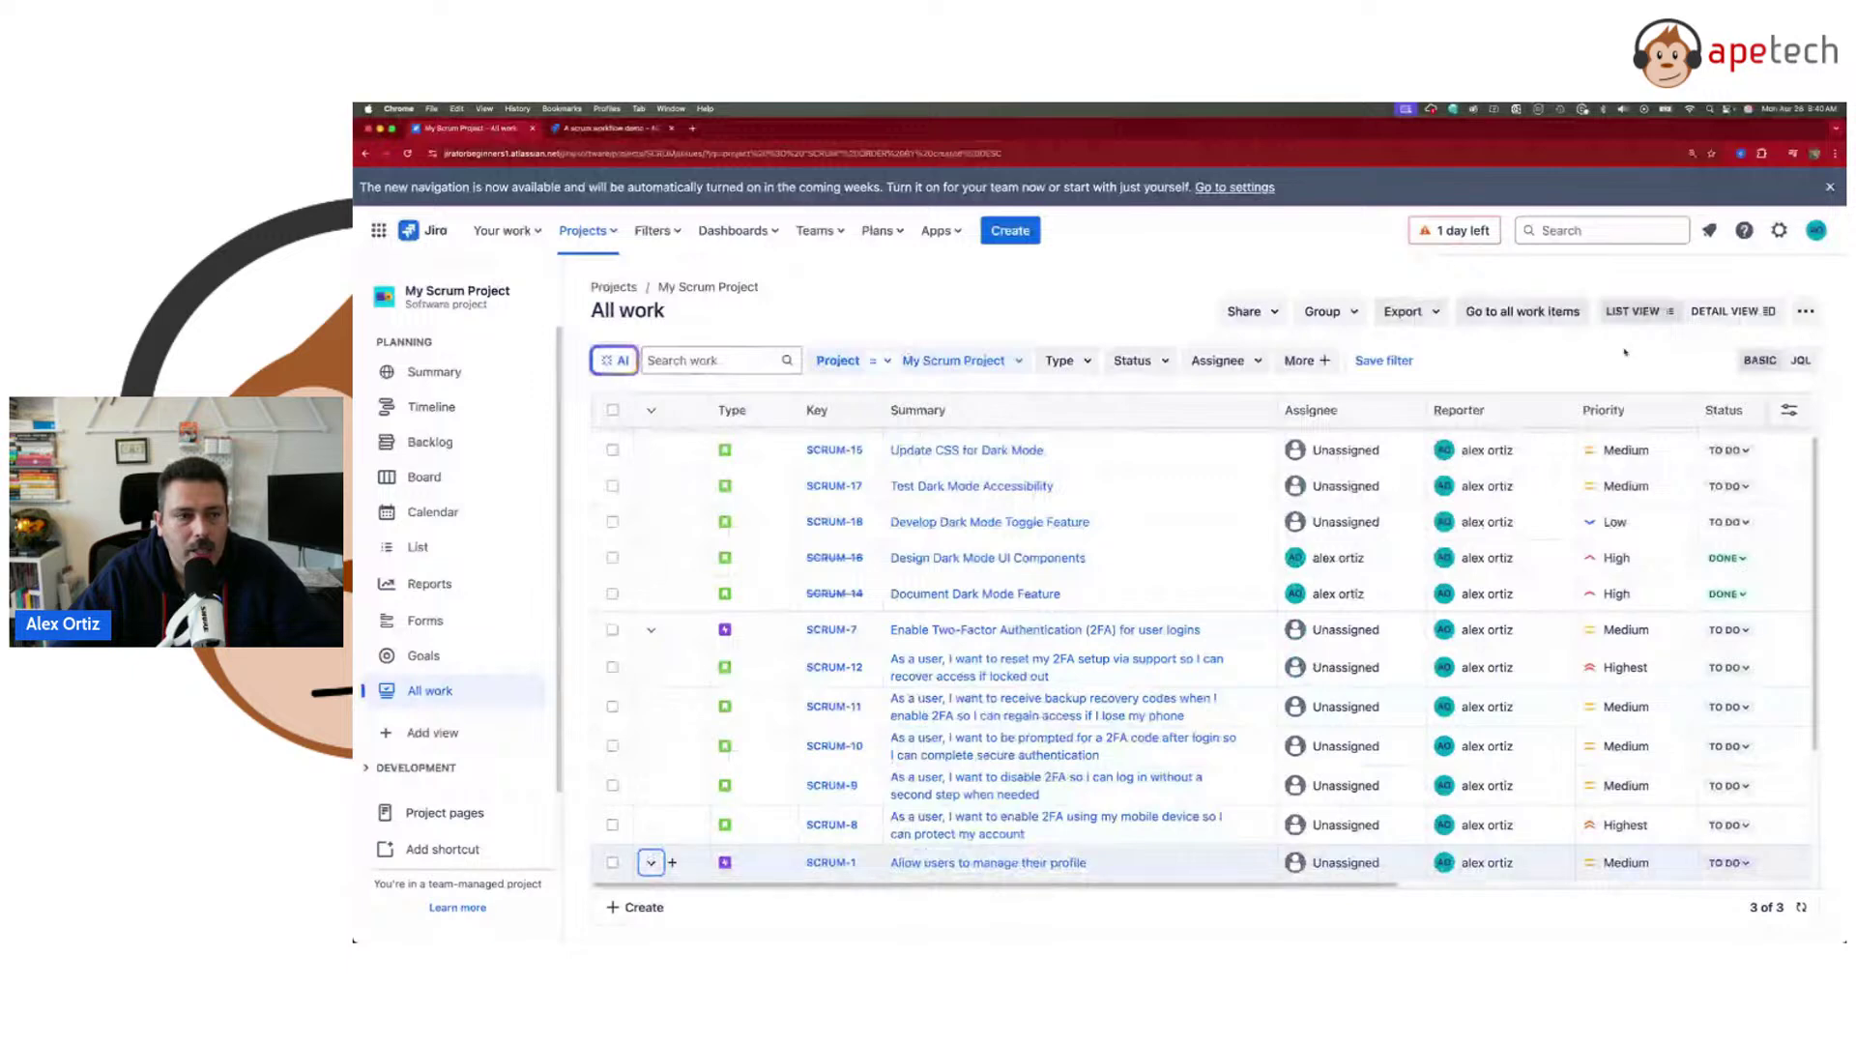
# - Review the All work page's title, expanded items and item count, and return to the new navigation site
pyautogui.tripleClick(589, 317)
pyautogui.scroll(-3, 747, 779)
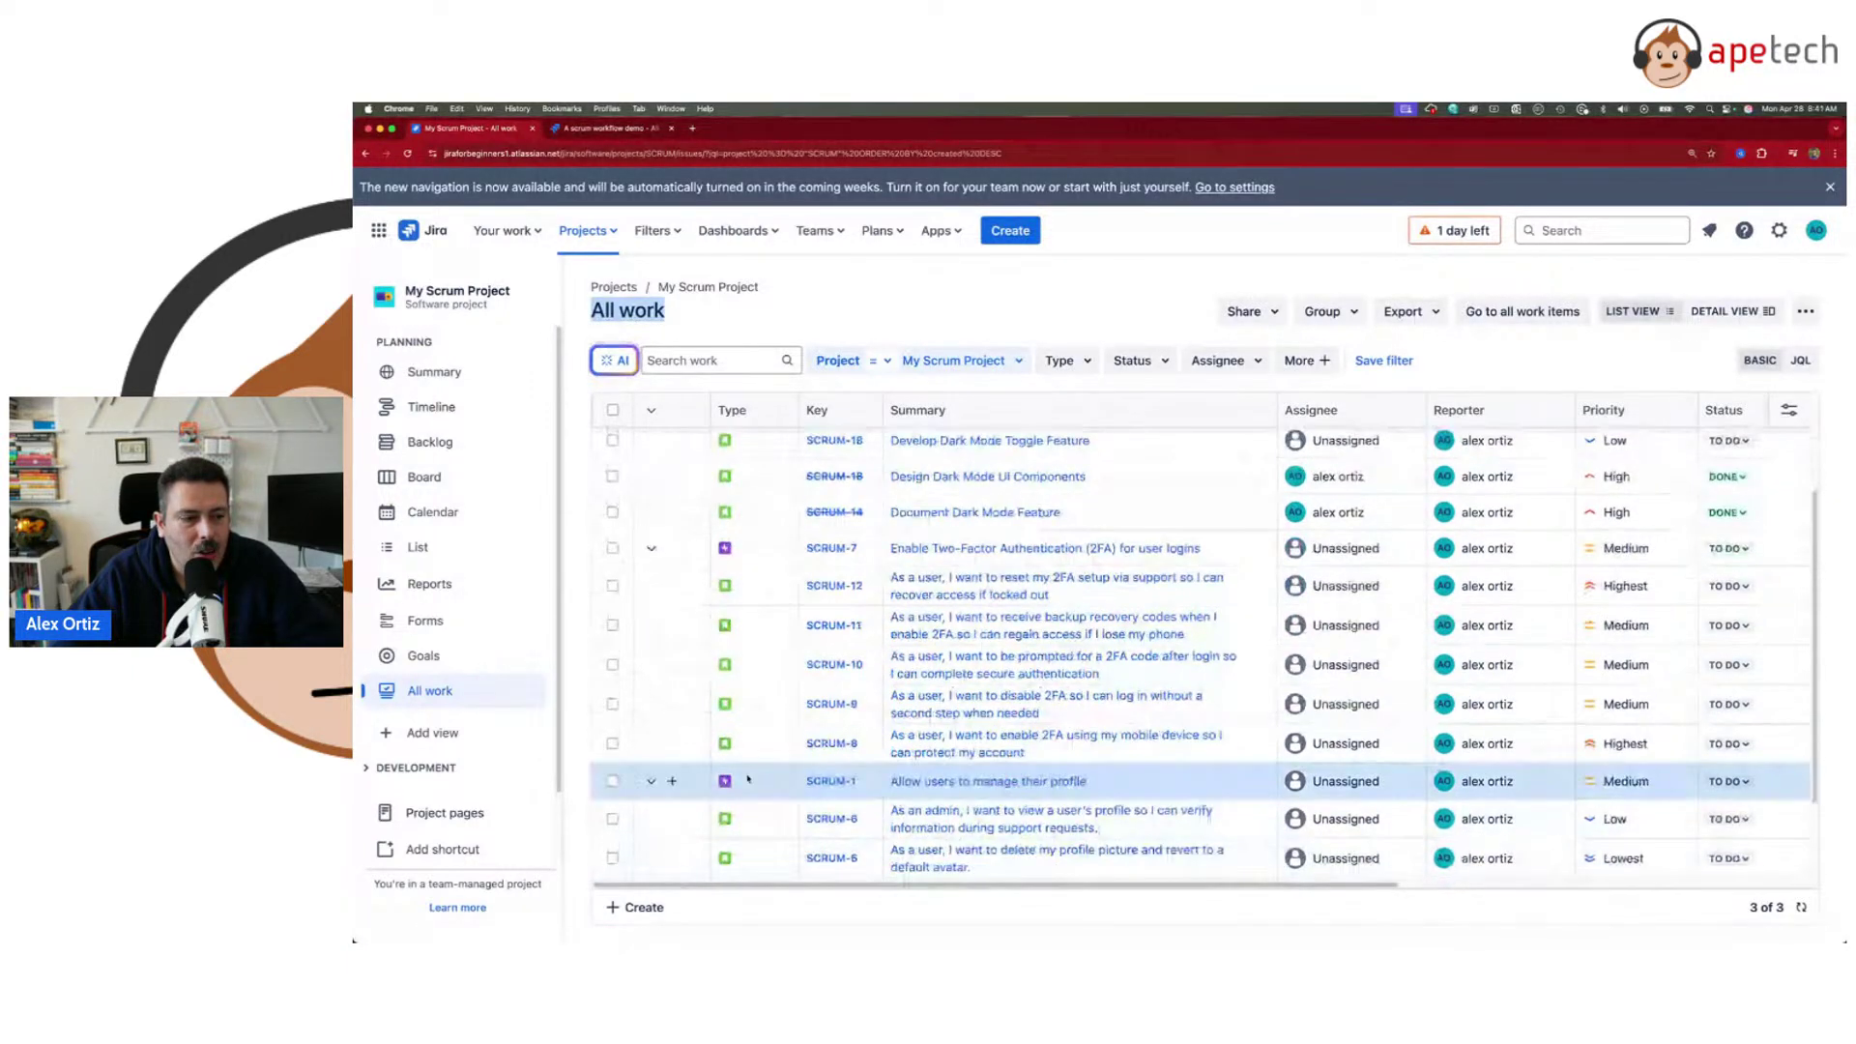
pyautogui.scroll(5, 747, 779)
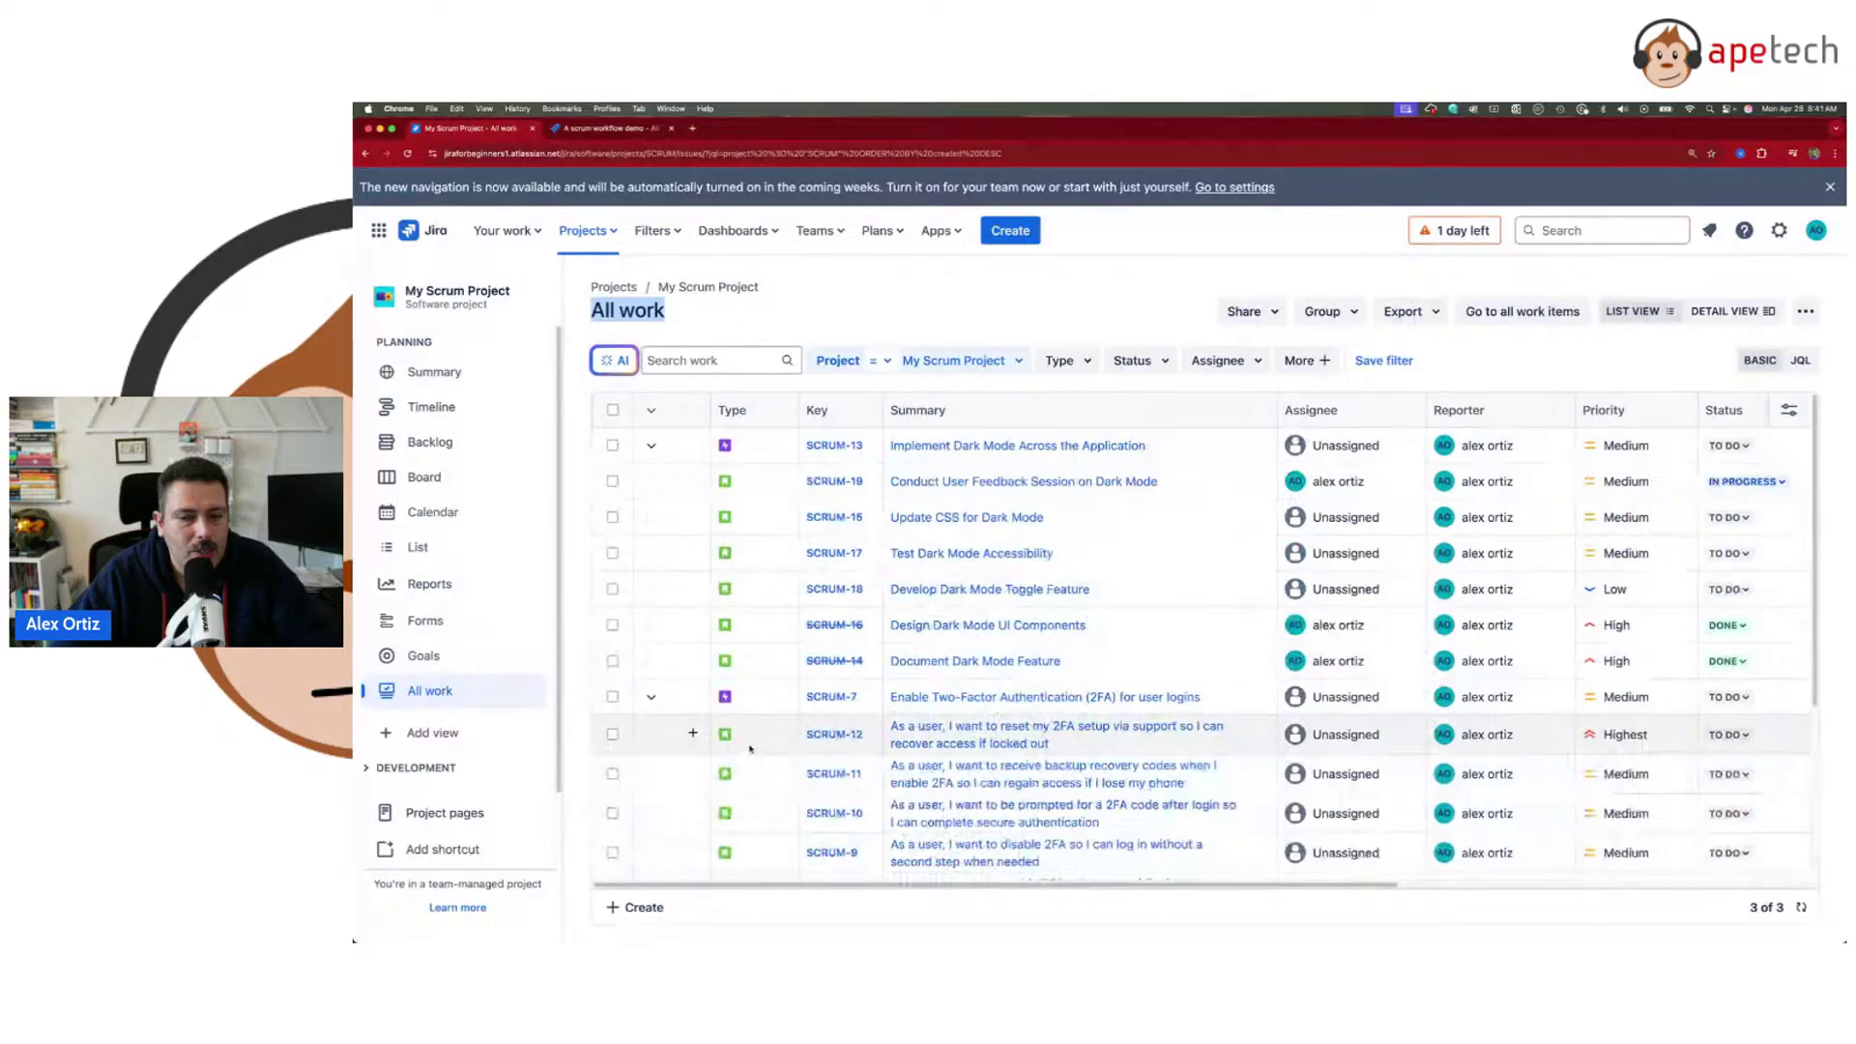
pyautogui.tripleClick(1744, 899)
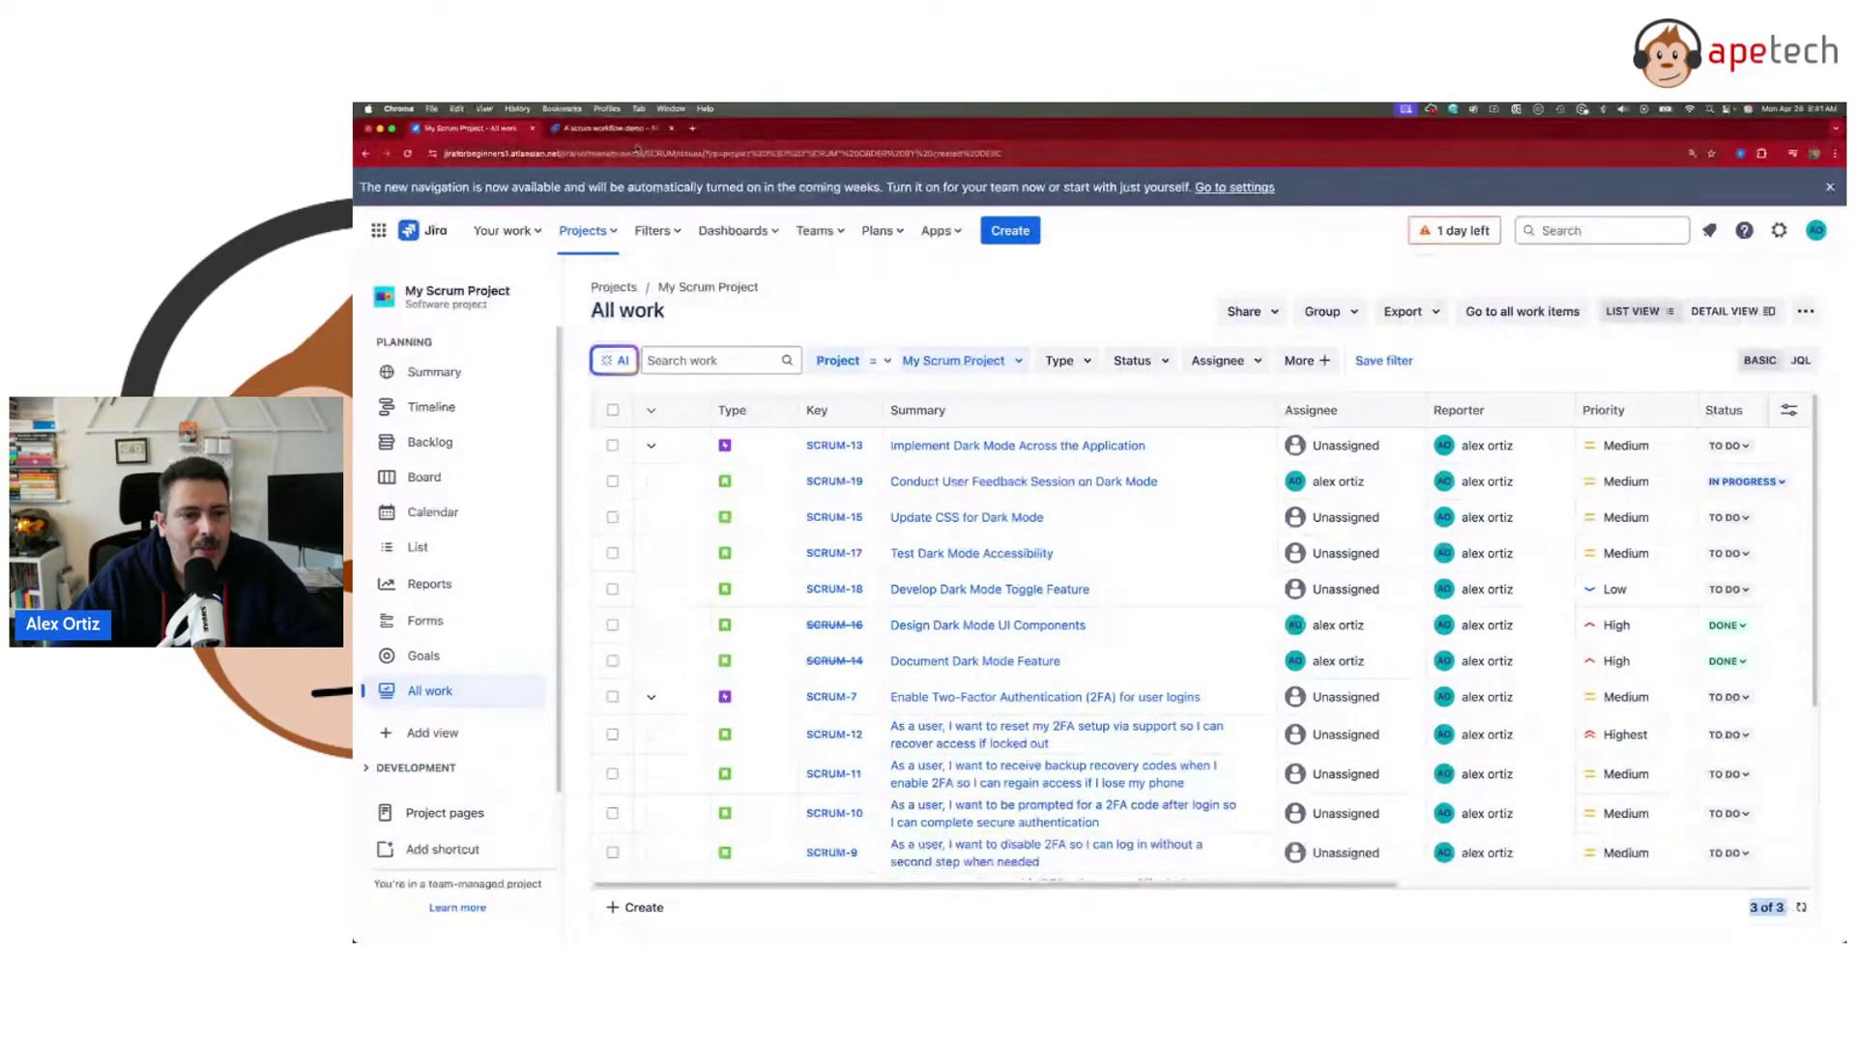
pyautogui.click(615, 128)
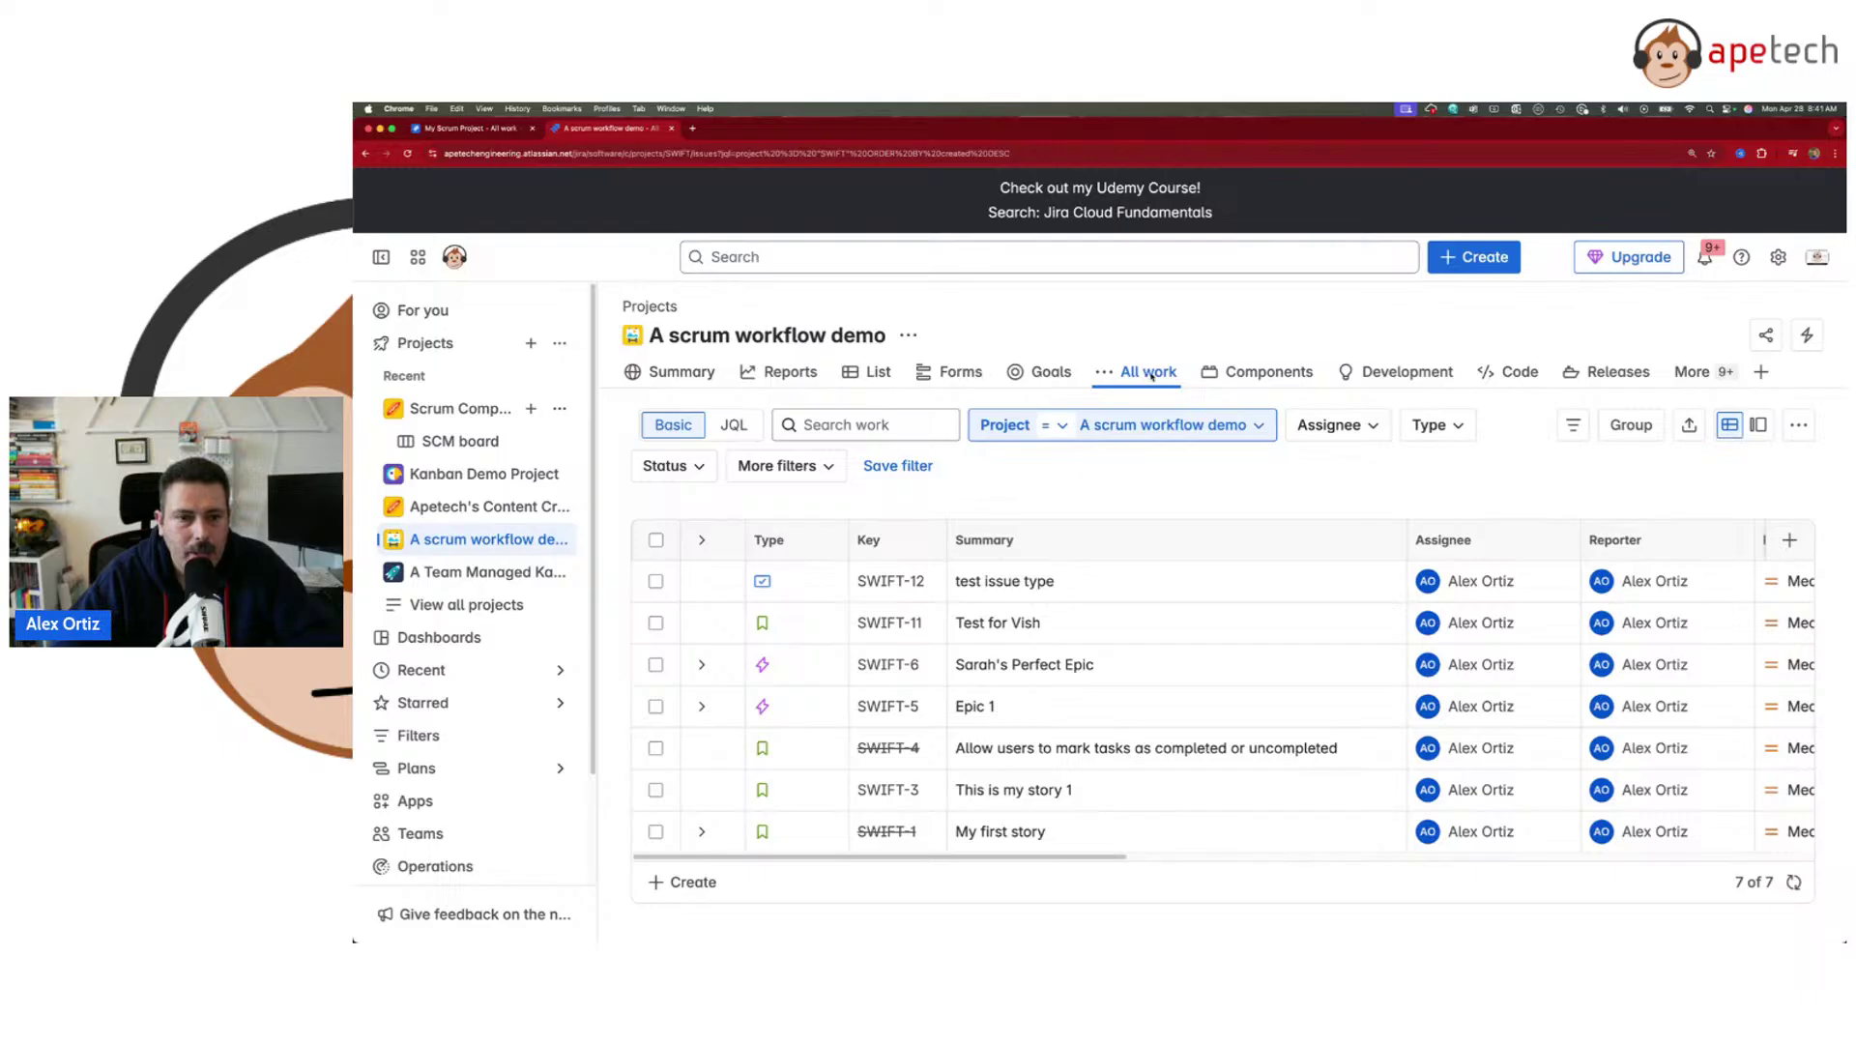
# - Check the All work detail view, return to the list, expand SWIFT-6 and SWIFT-15, and examine the item count
pyautogui.click(1759, 427)
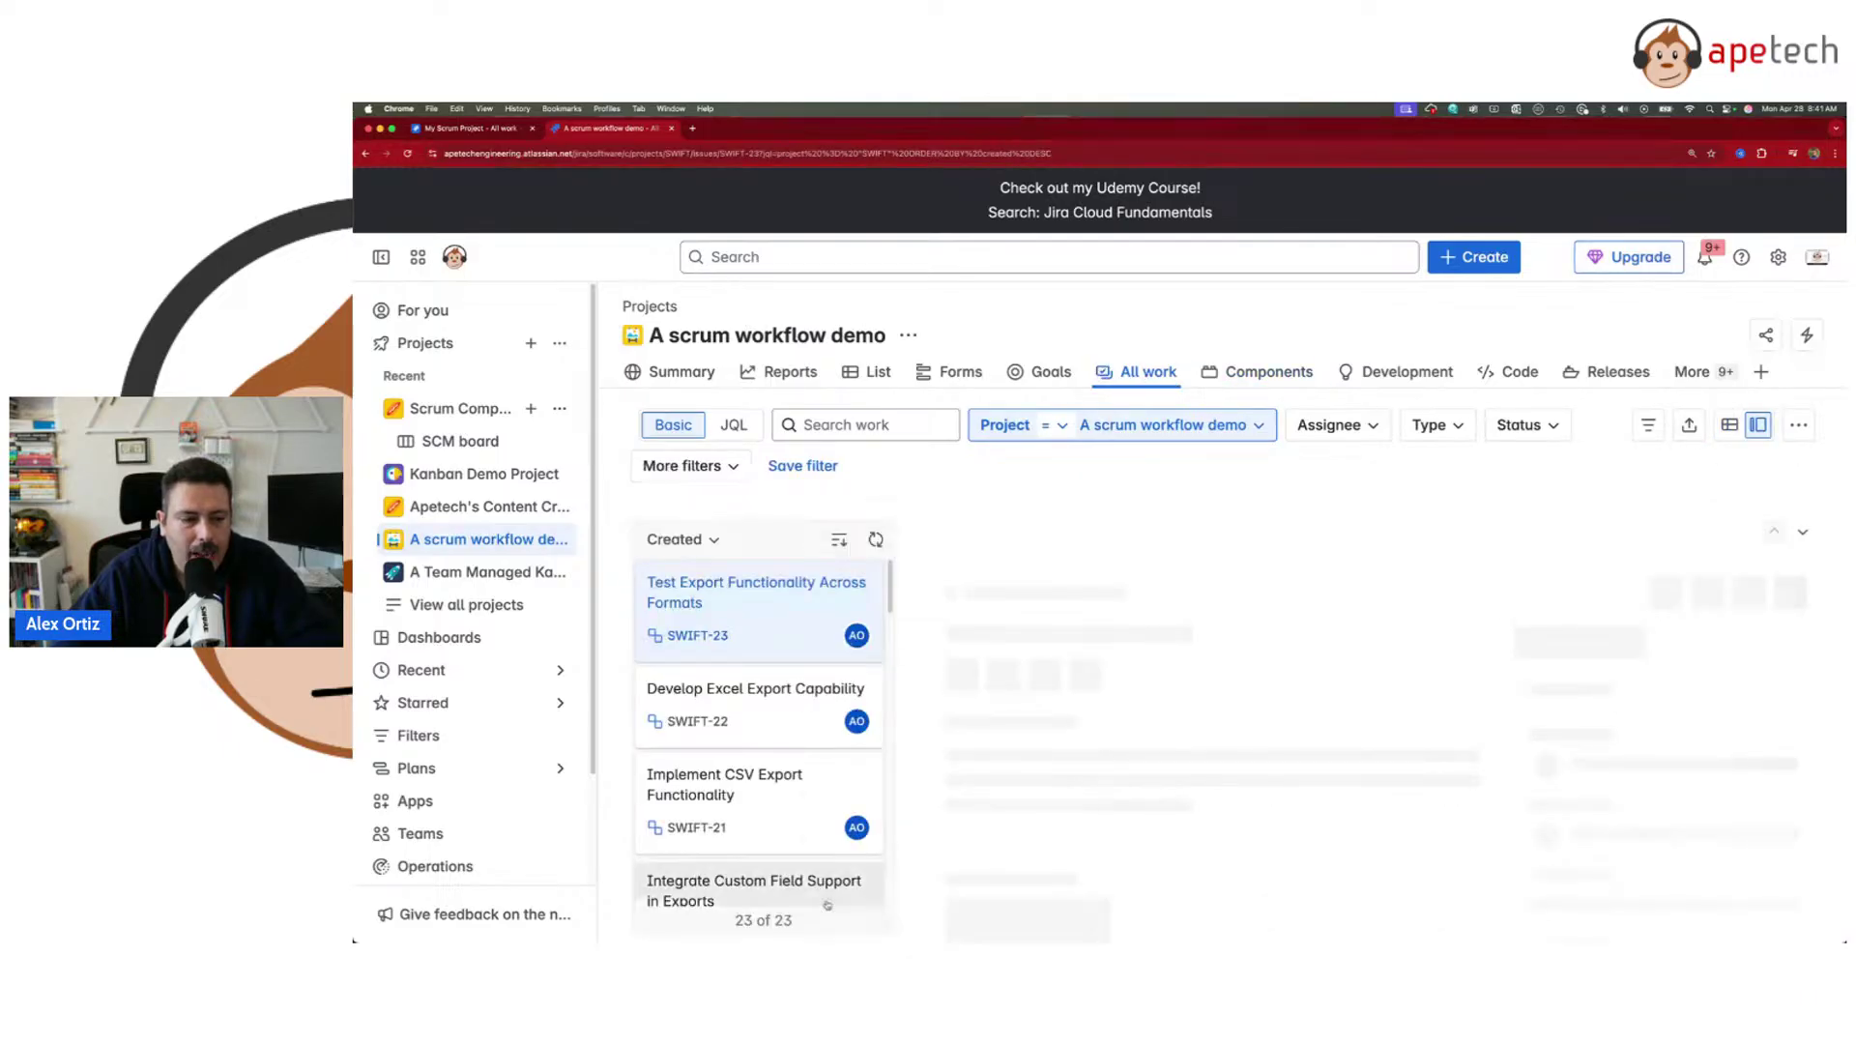
pyautogui.click(1729, 425)
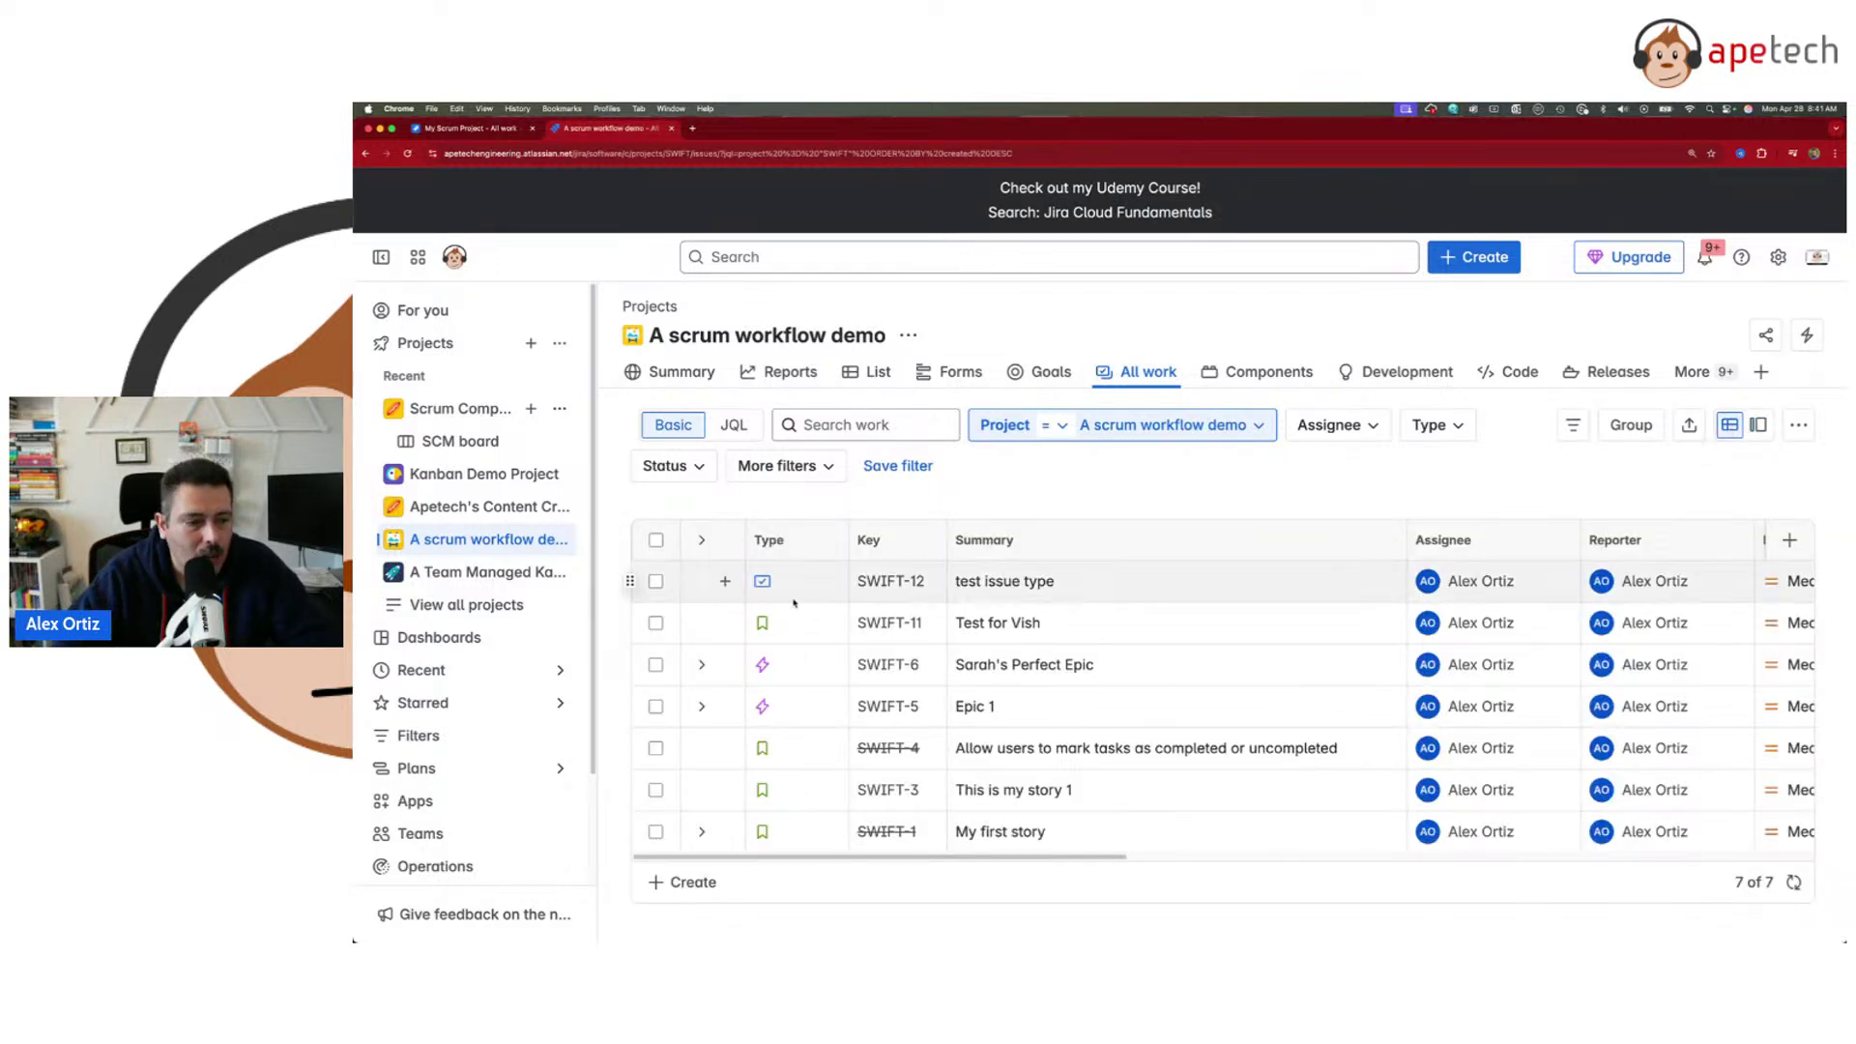
pyautogui.click(701, 664)
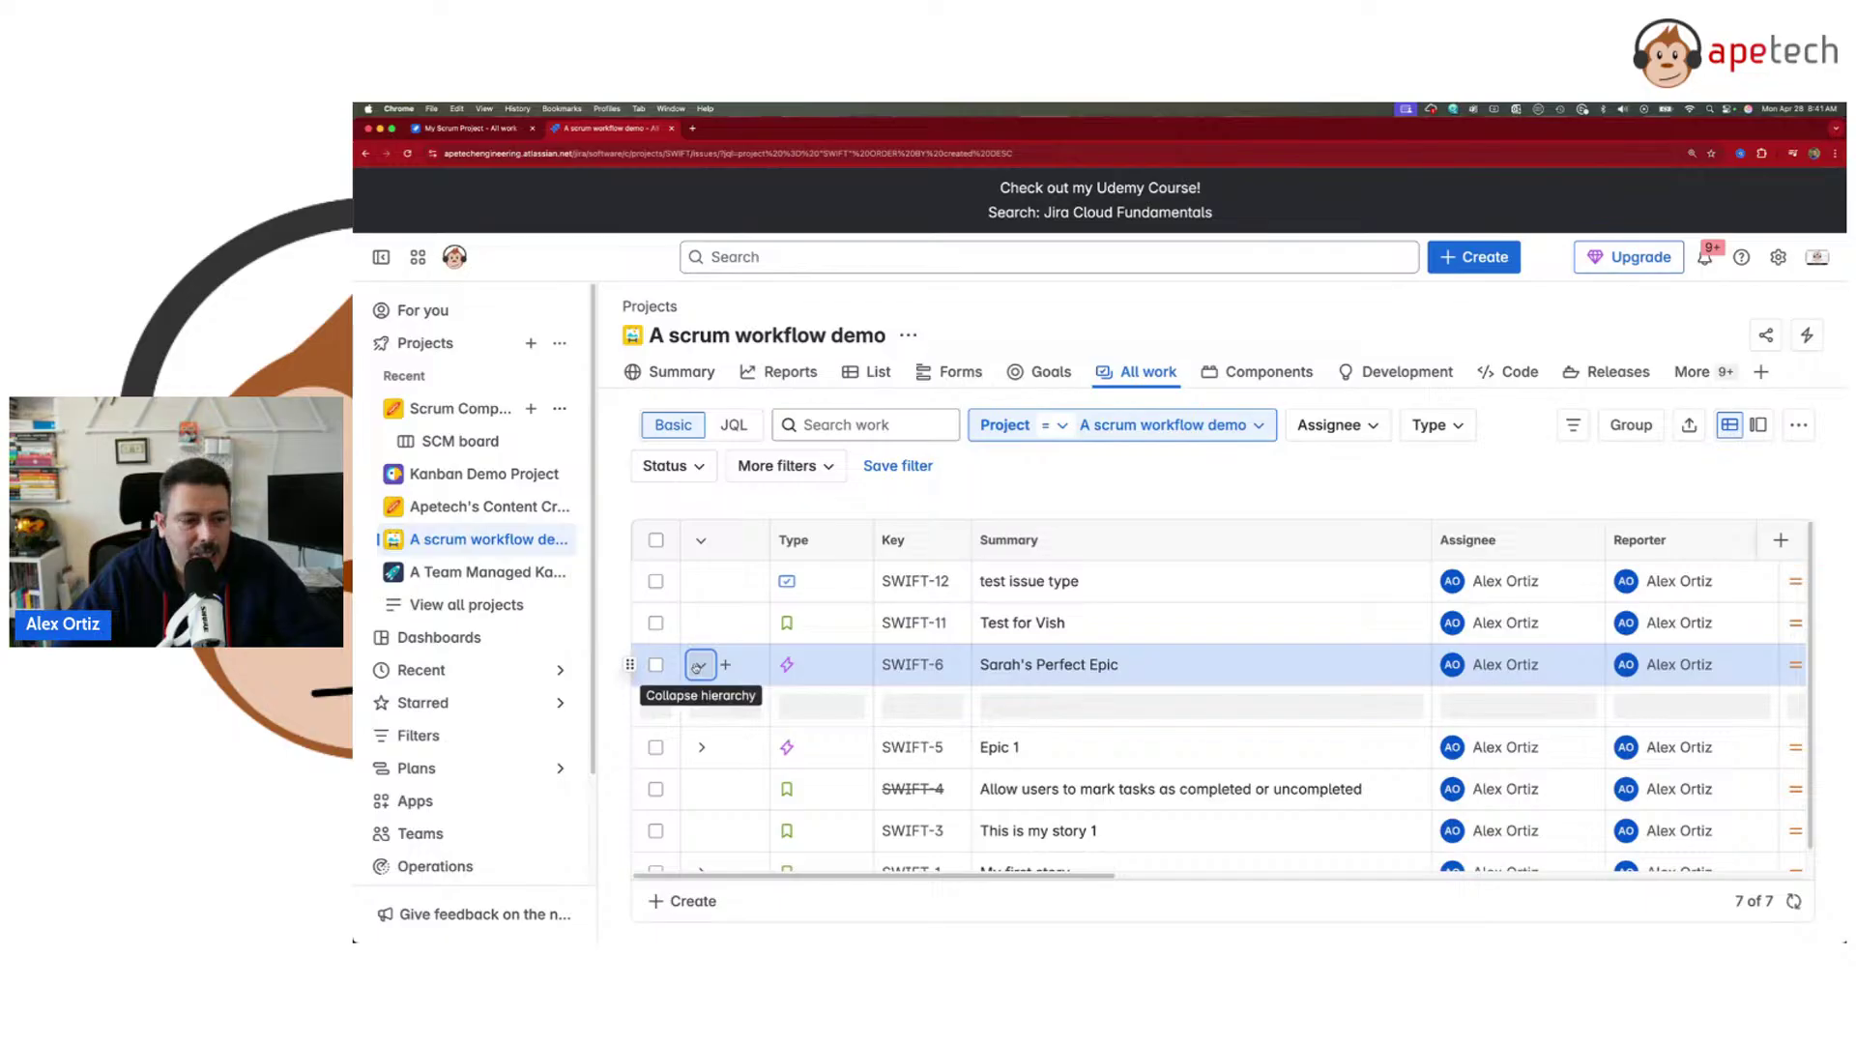
pyautogui.click(725, 775)
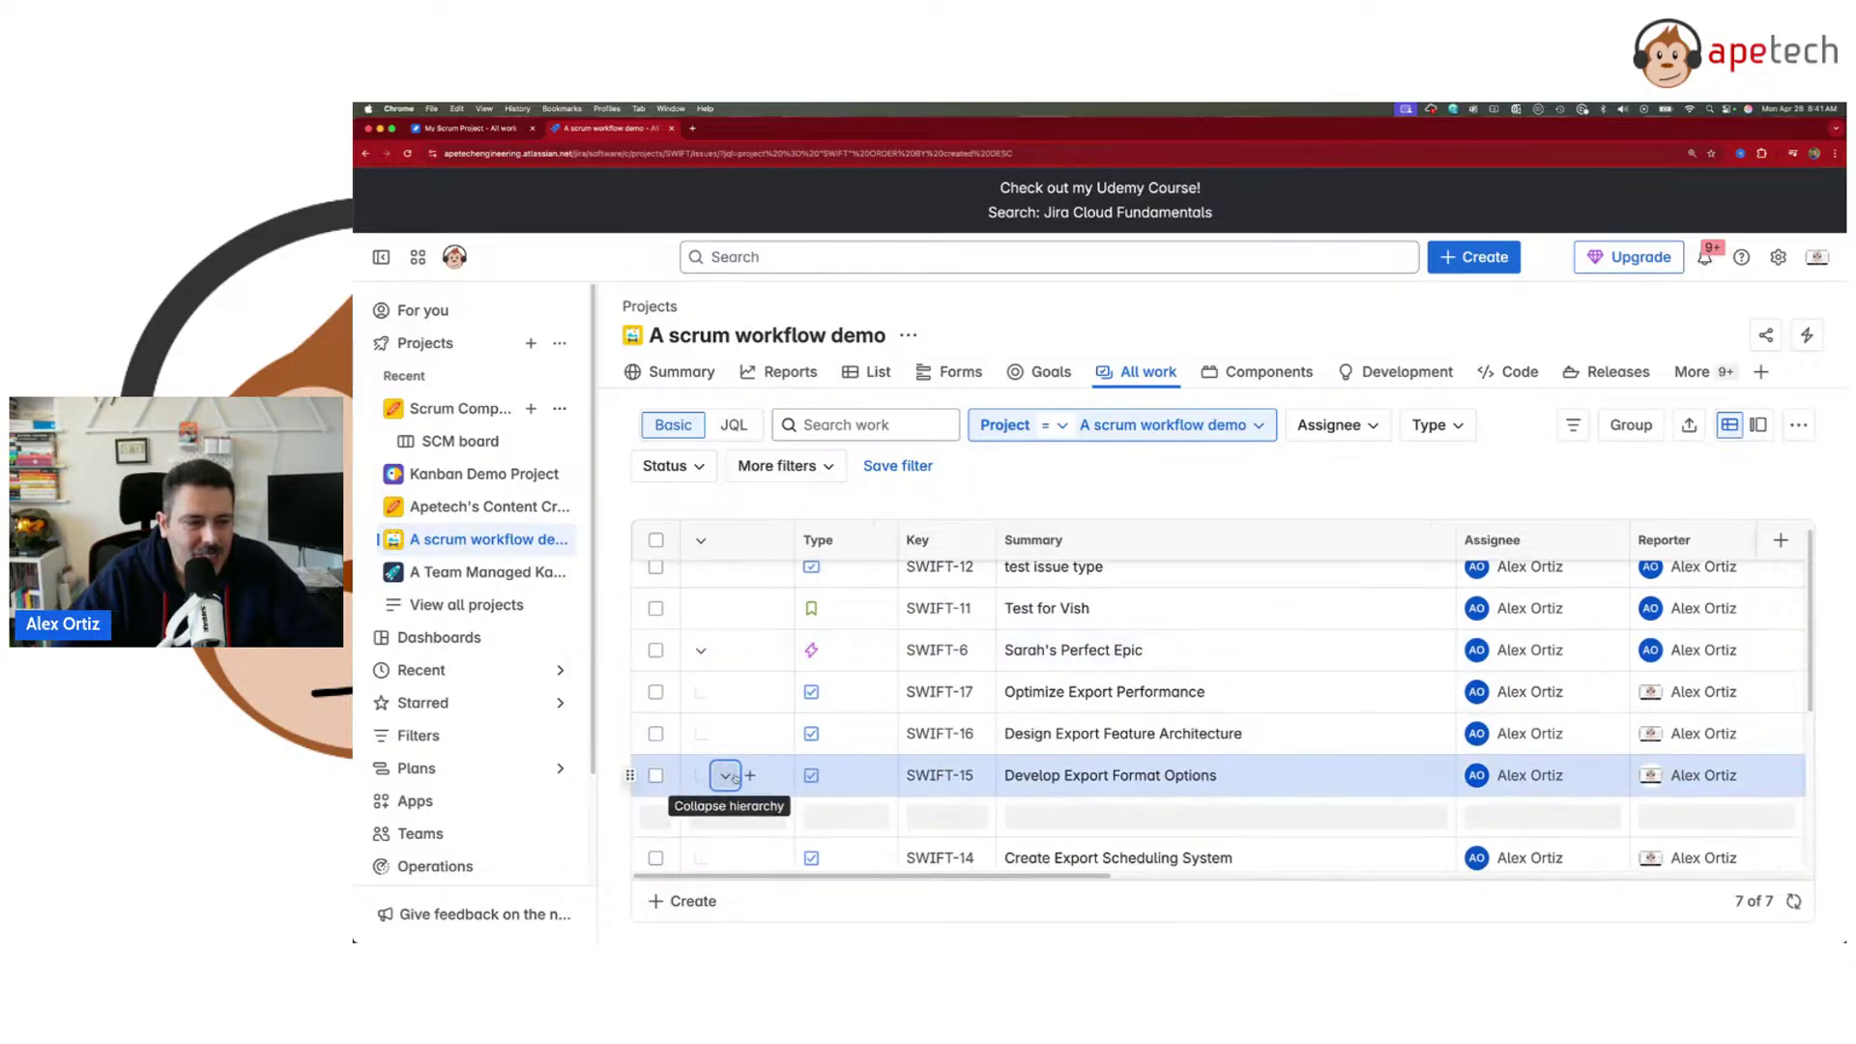
pyautogui.scroll(-2, 996, 728)
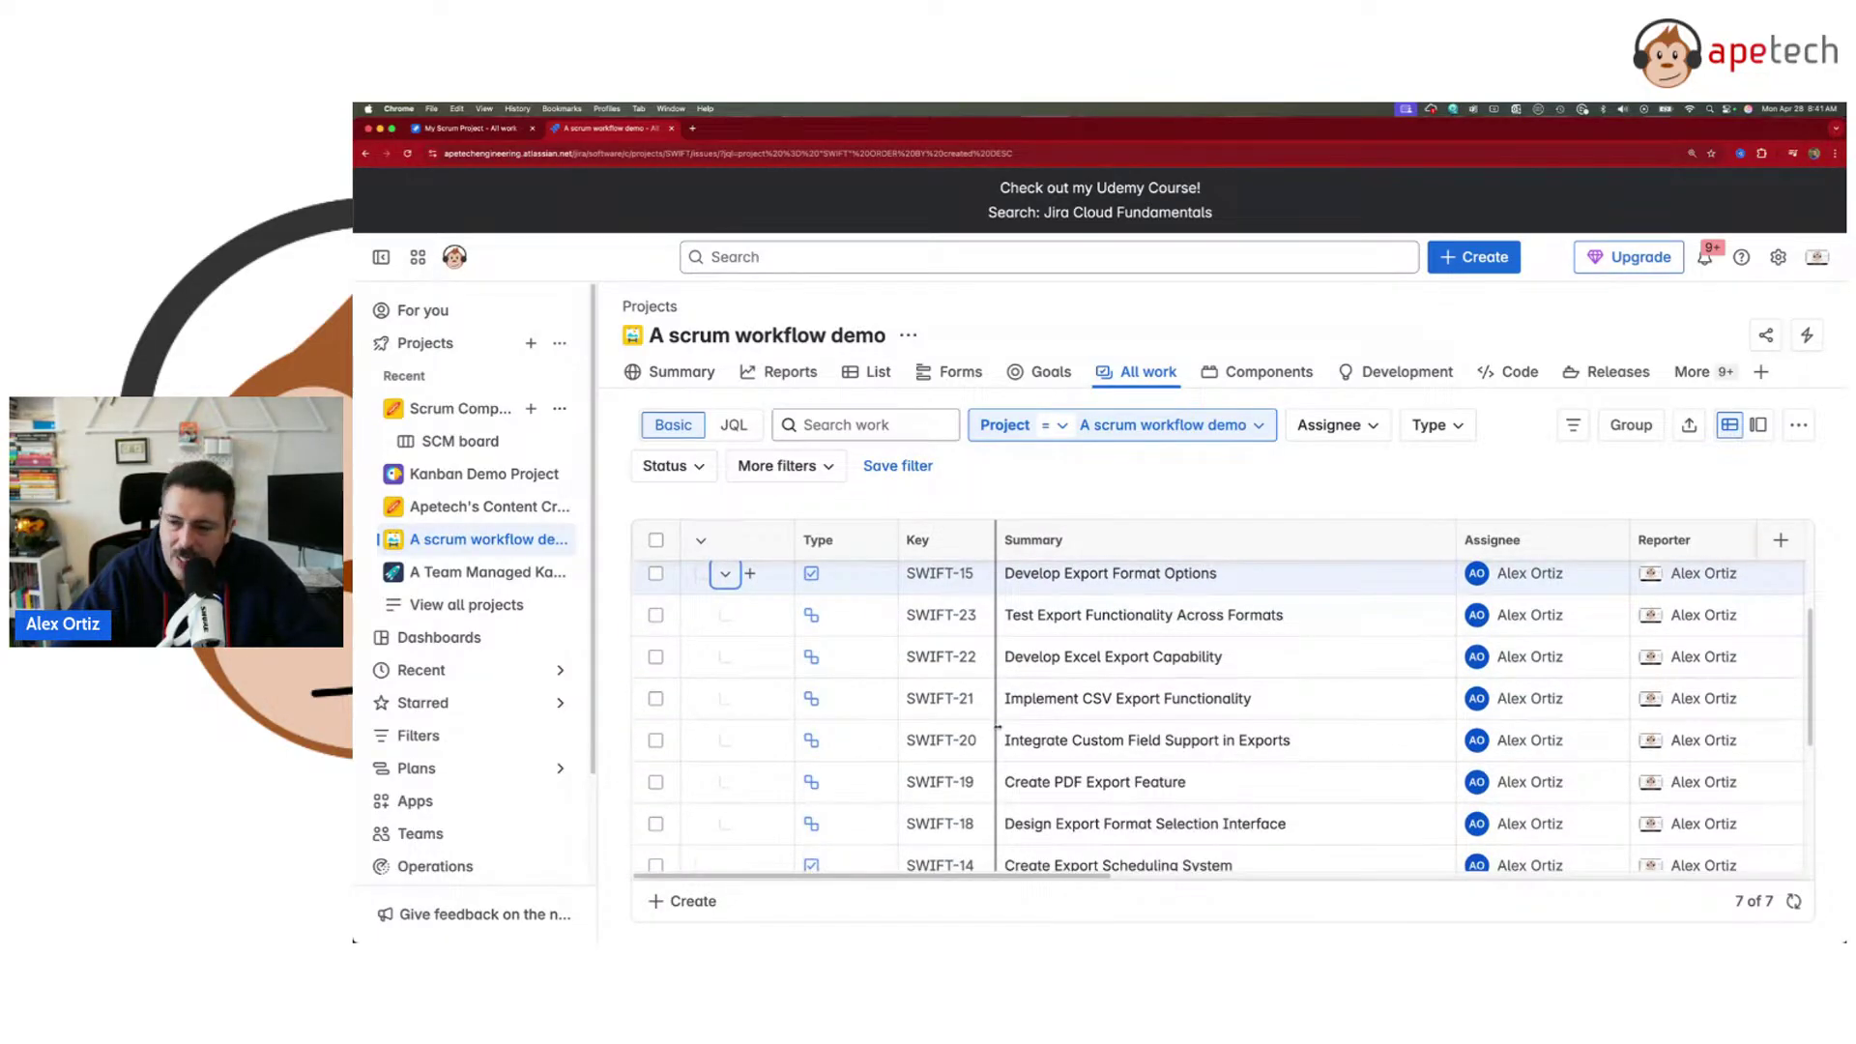
pyautogui.scroll(3, 996, 728)
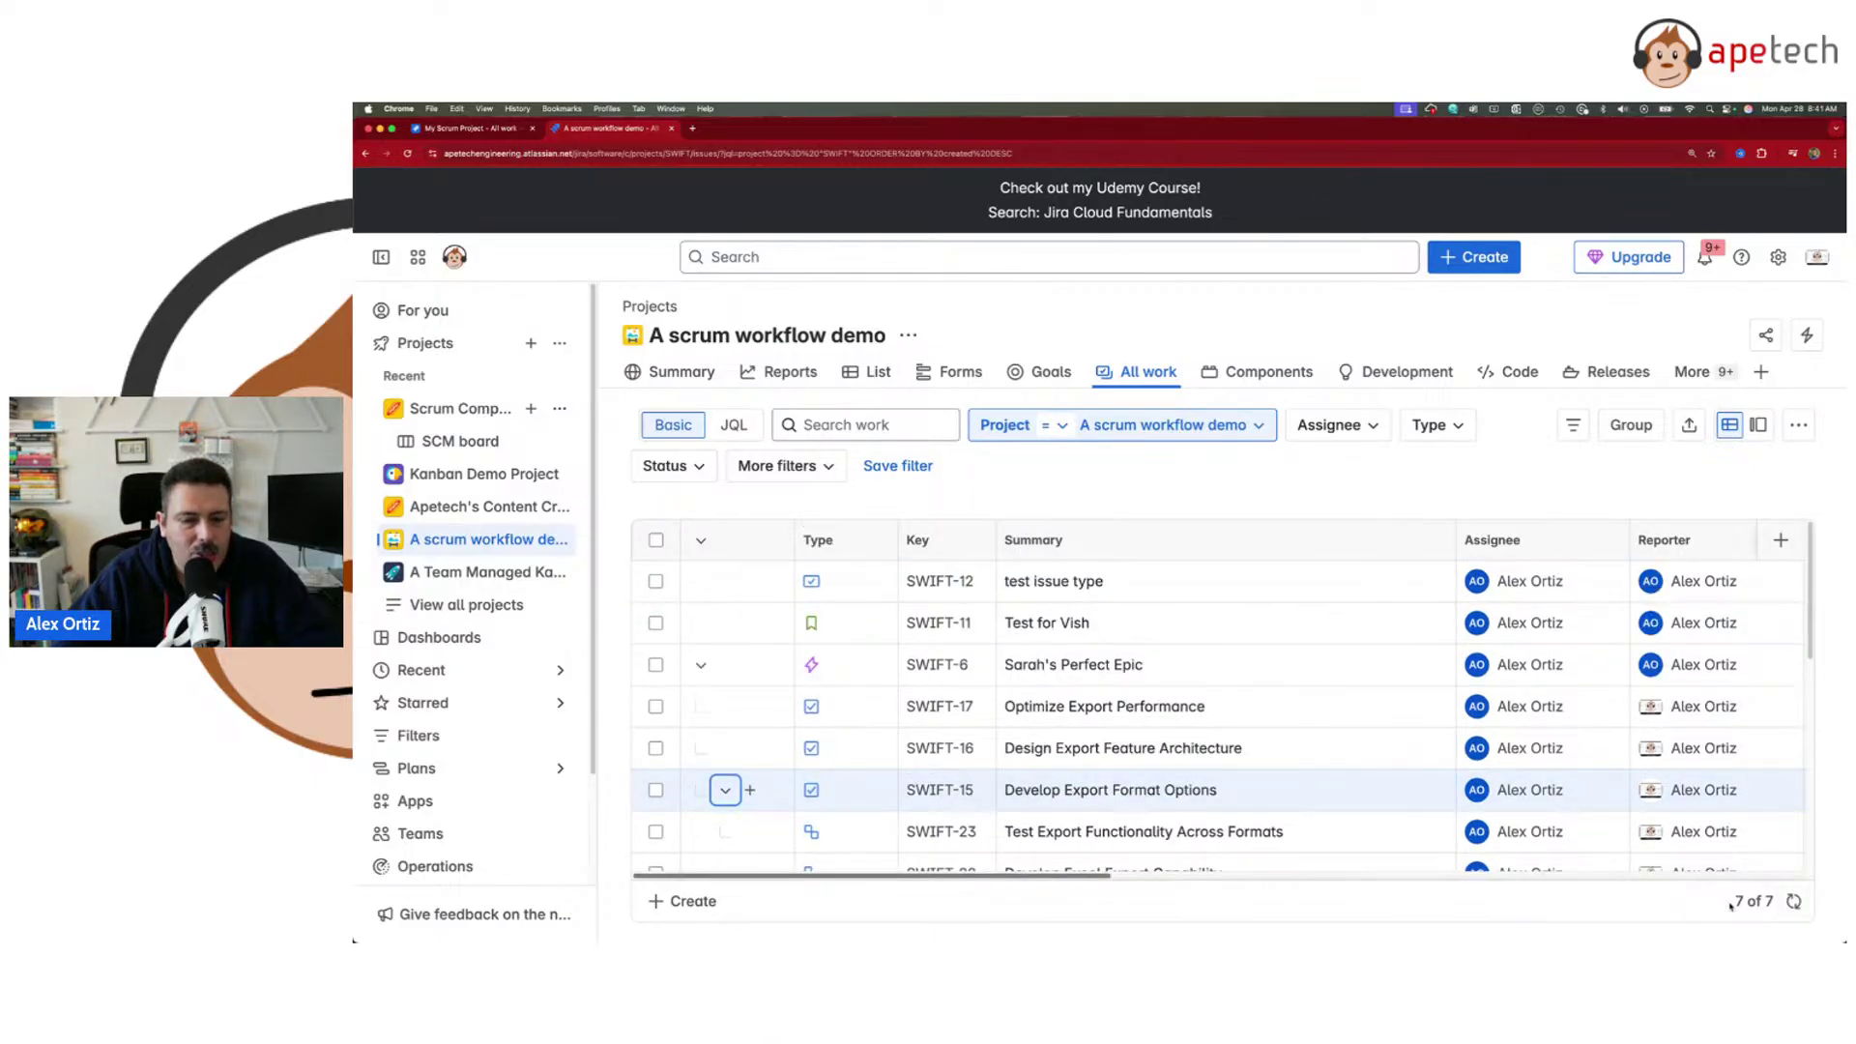
pyautogui.moveTo(1733, 902); pyautogui.dragTo(1770, 904)
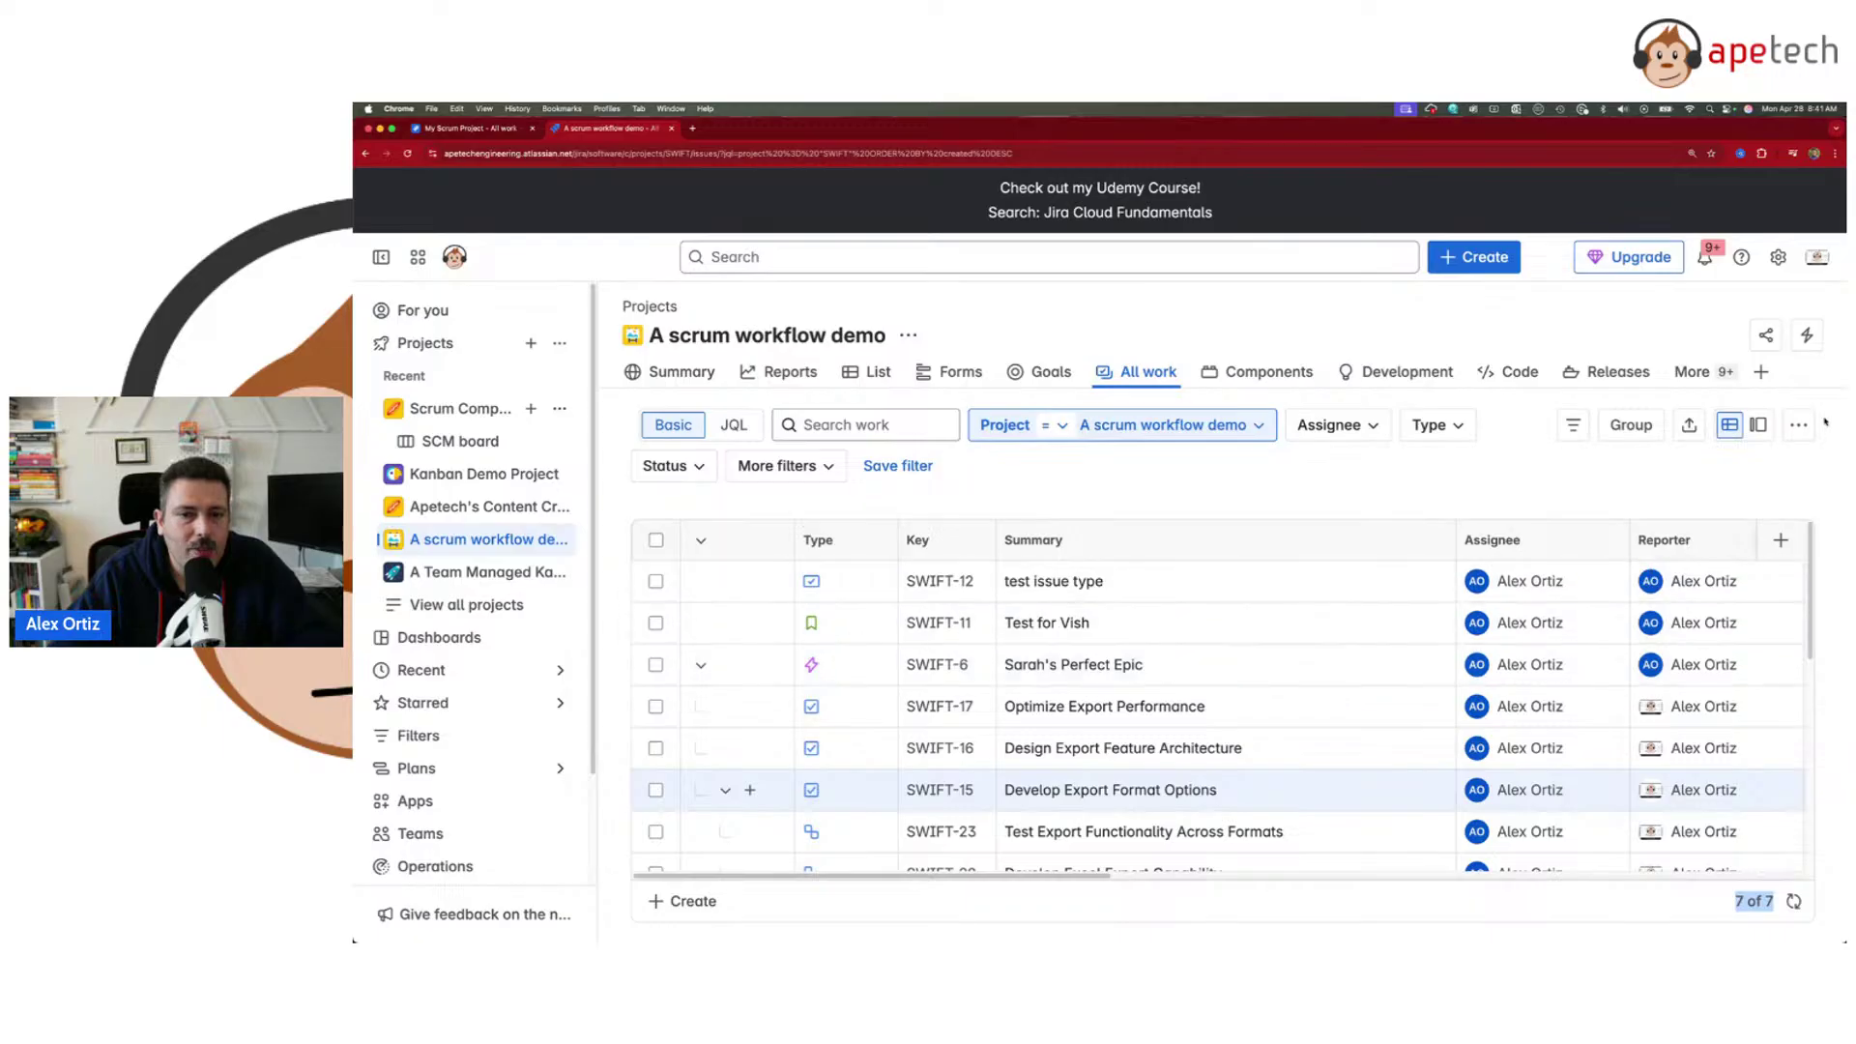
# - Compare the item counts shown in the detail view and list view of the All work page
pyautogui.click(1760, 425)
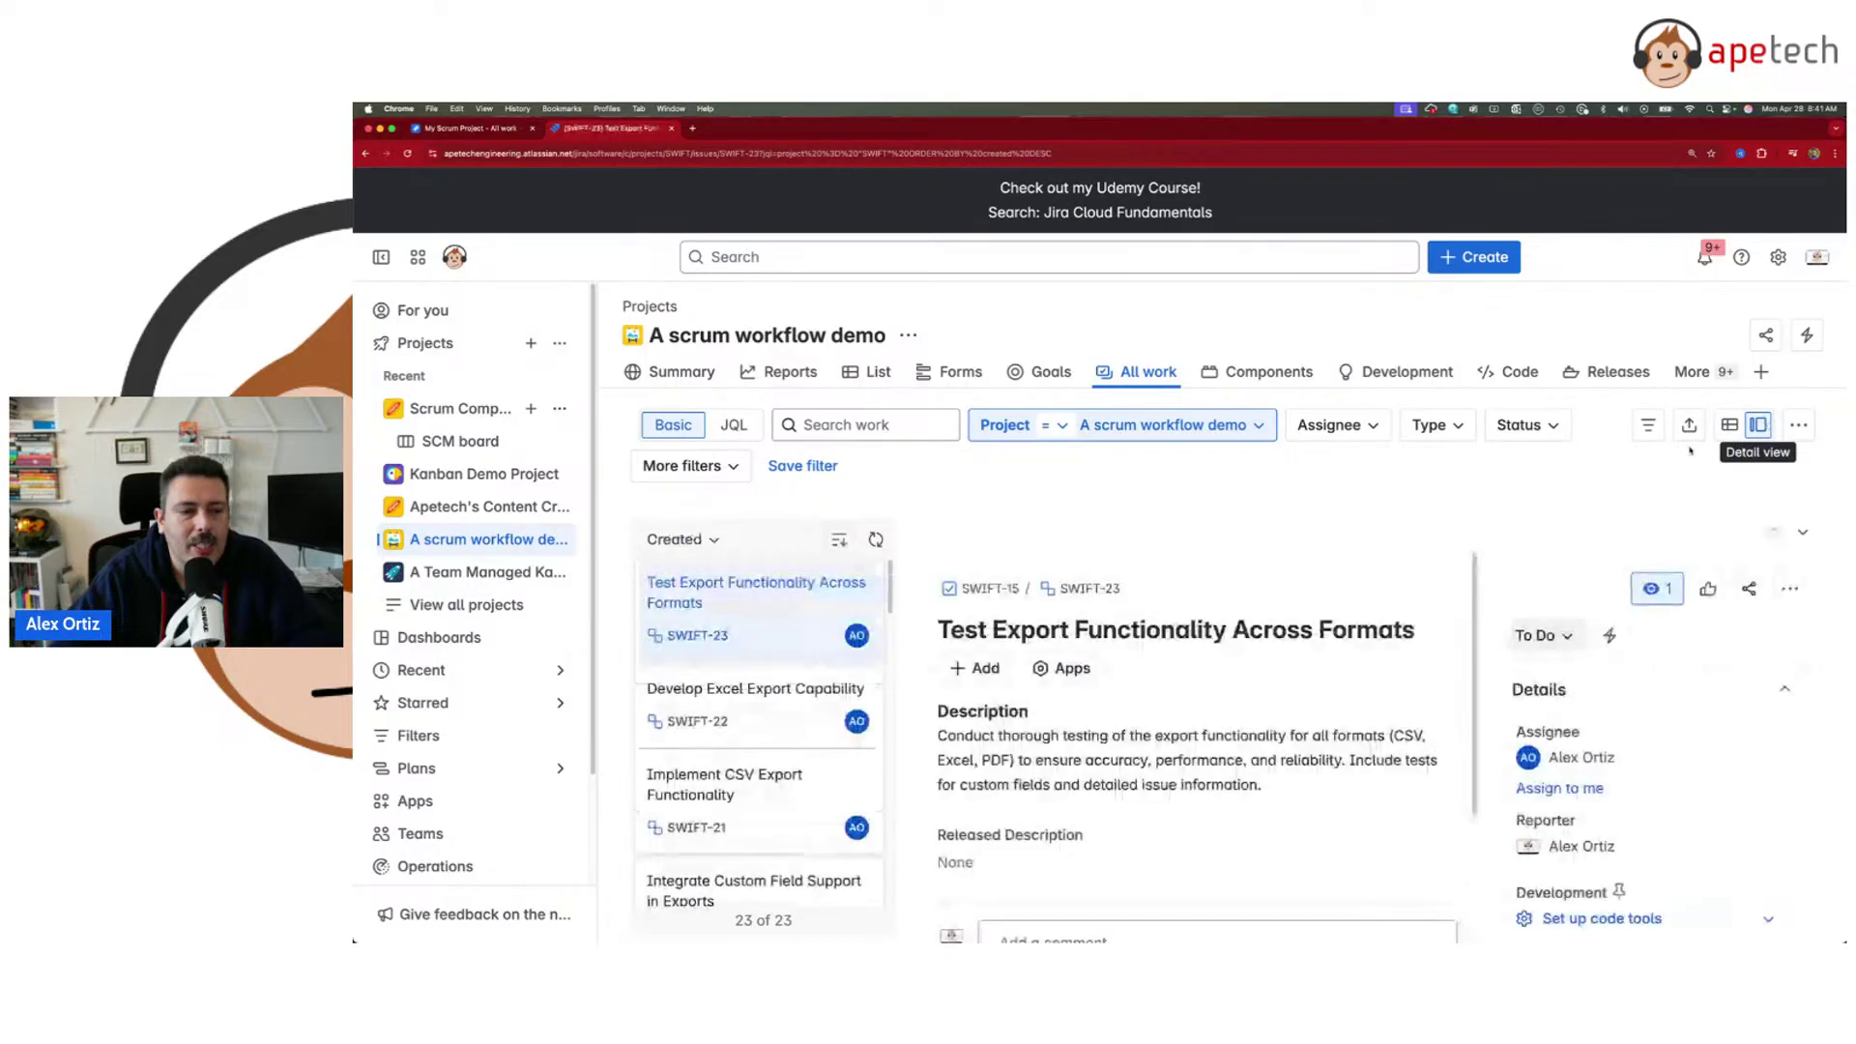
pyautogui.moveTo(791, 924); pyautogui.dragTo(732, 933)
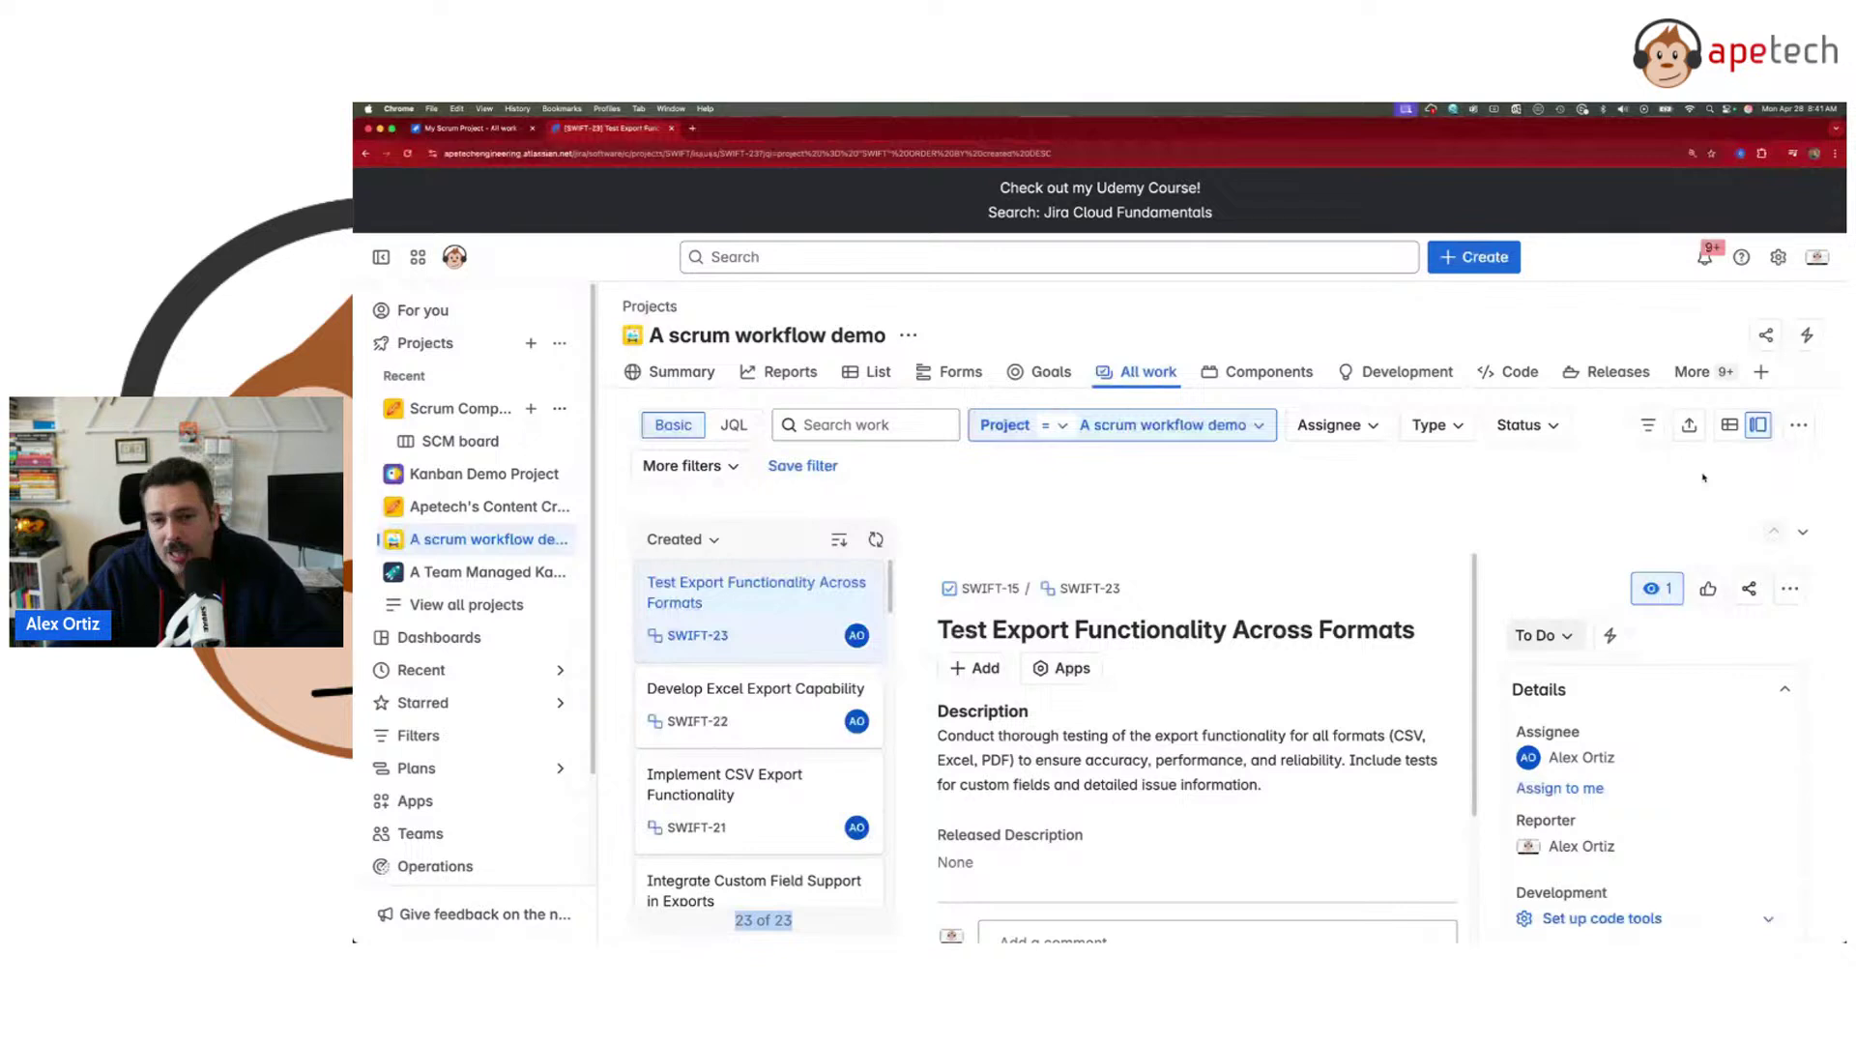
pyautogui.click(1729, 425)
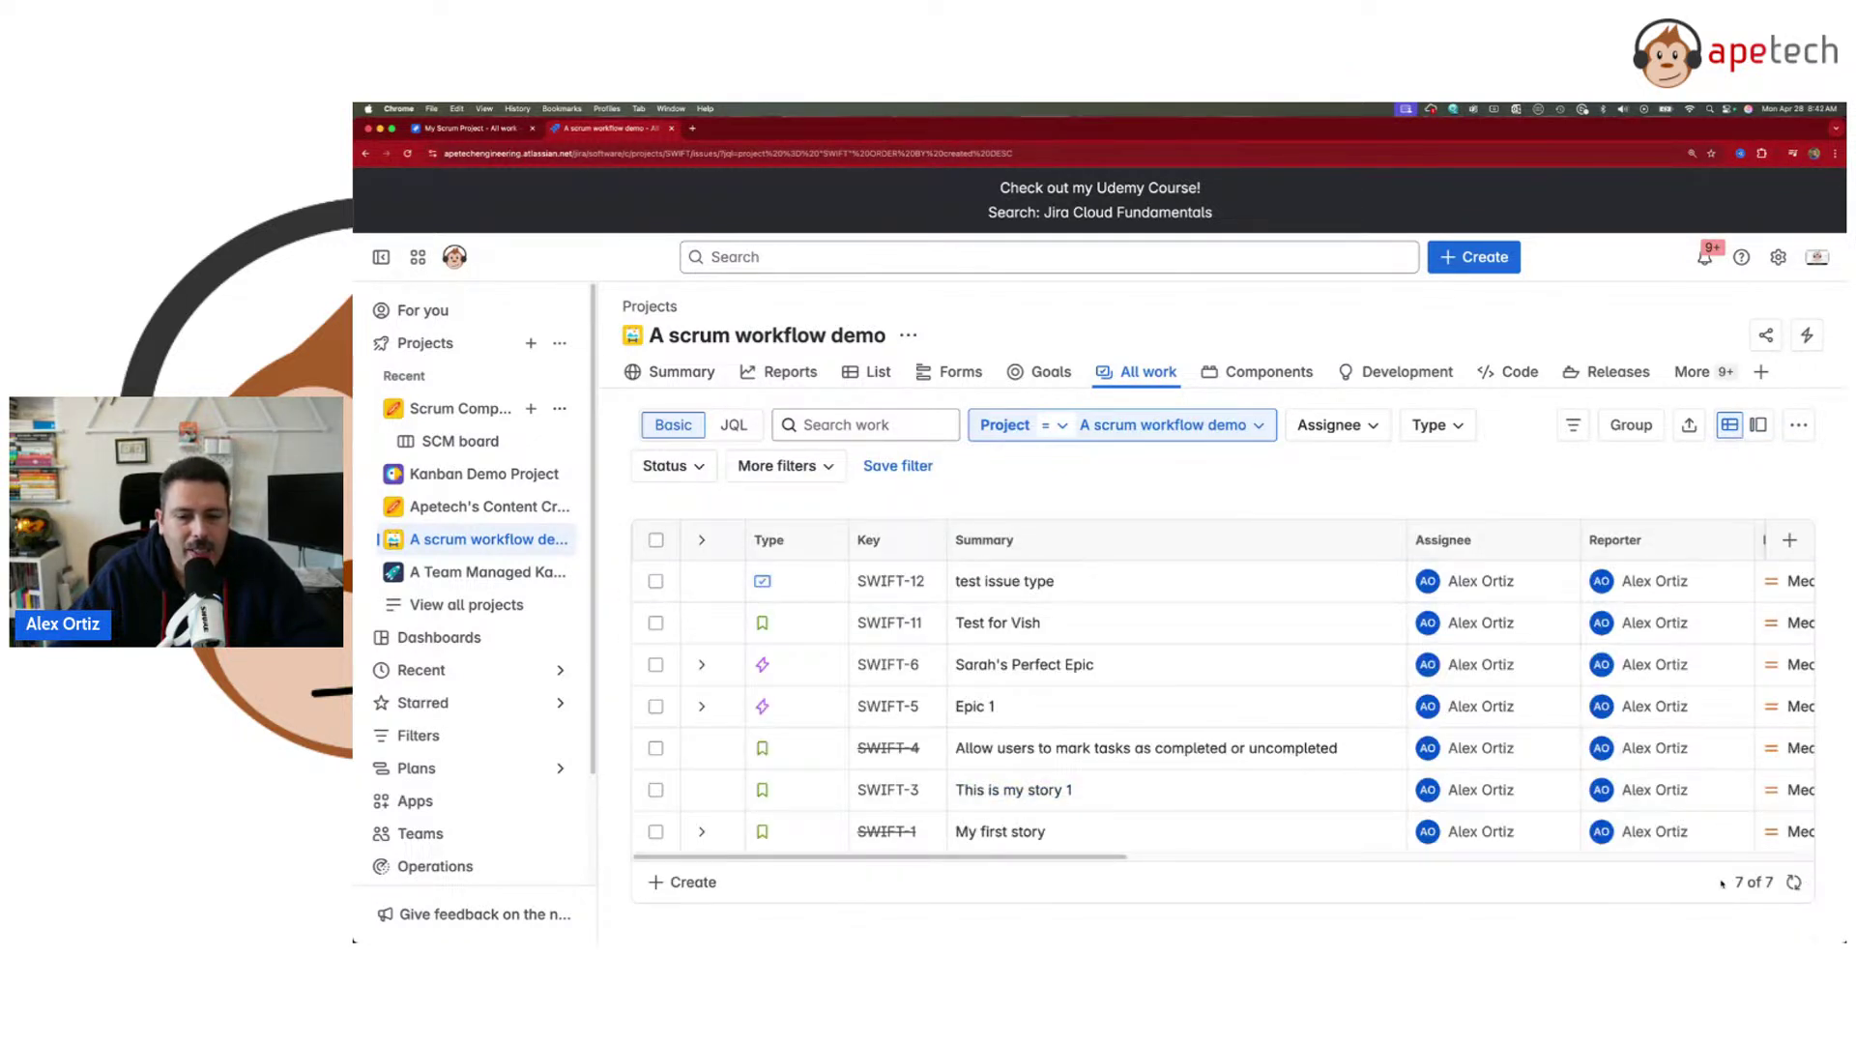
pyautogui.moveTo(1721, 882); pyautogui.dragTo(1768, 882)
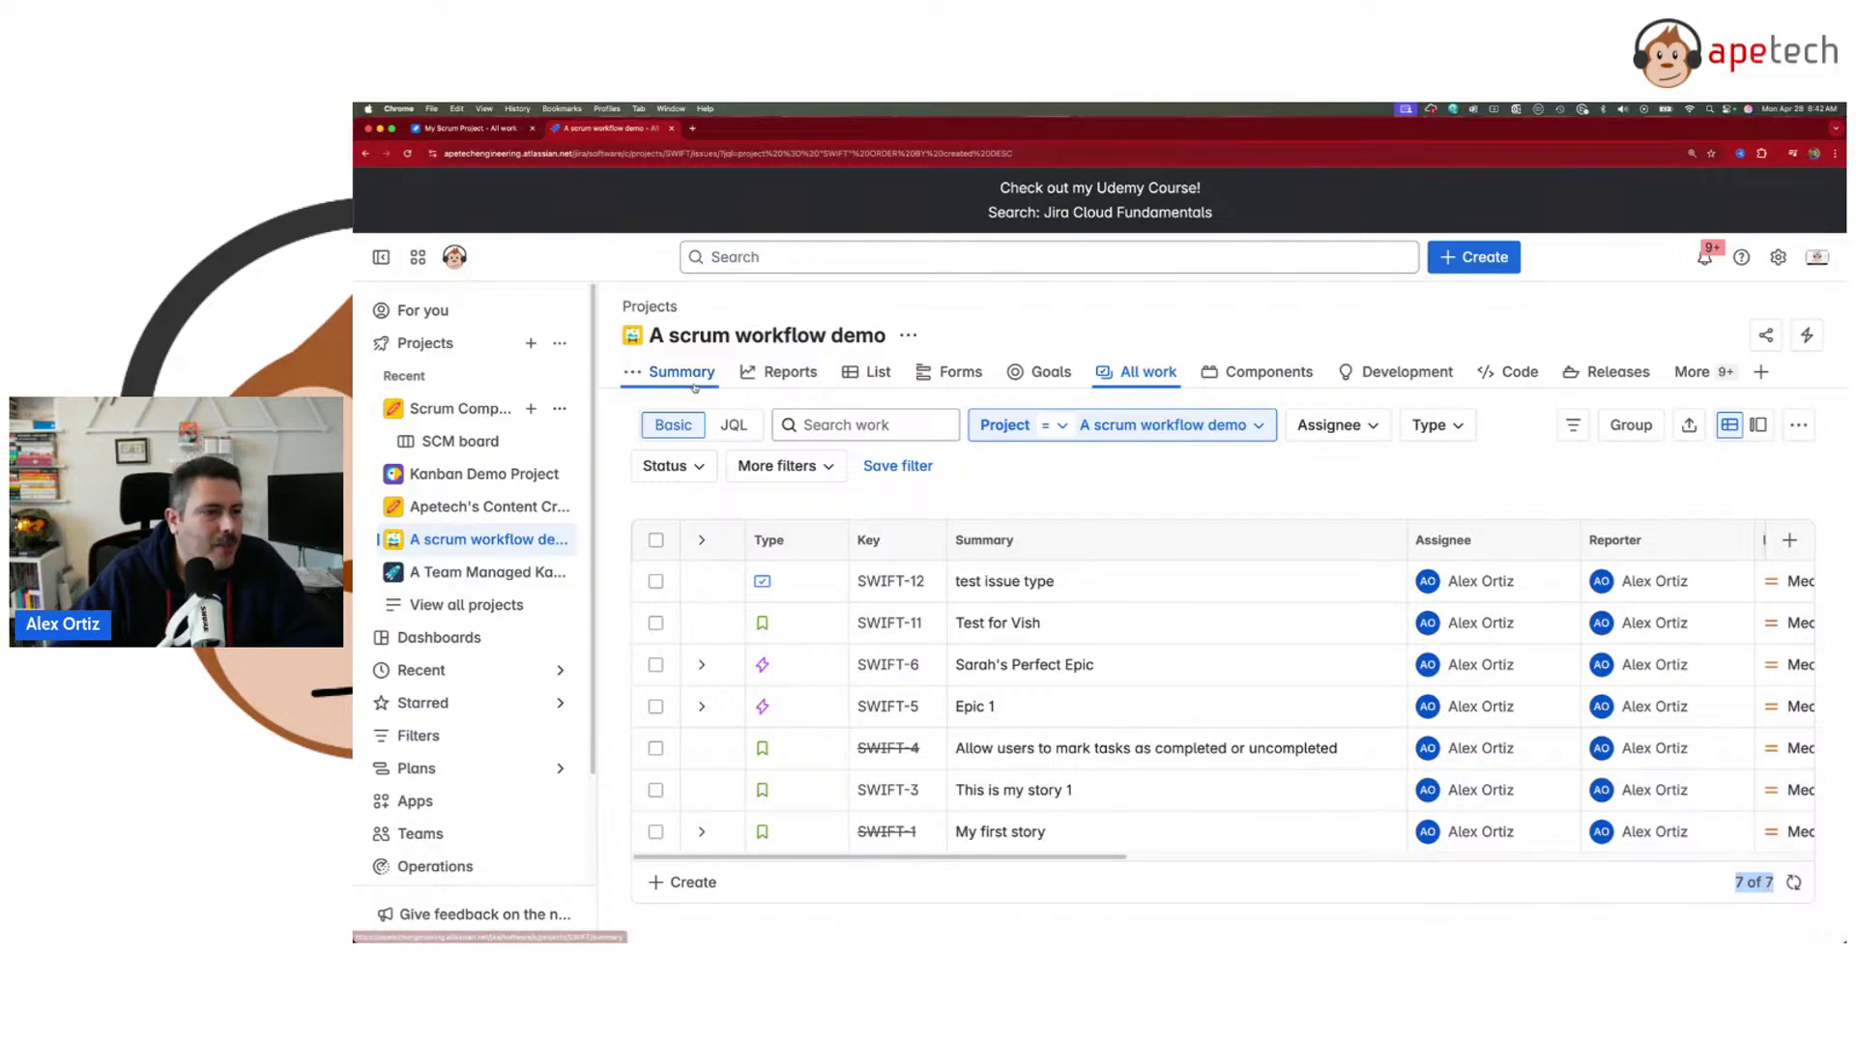
# - Review the reports available in A scrum workflow demo, from the Agile section down to Other
pyautogui.click(753, 374)
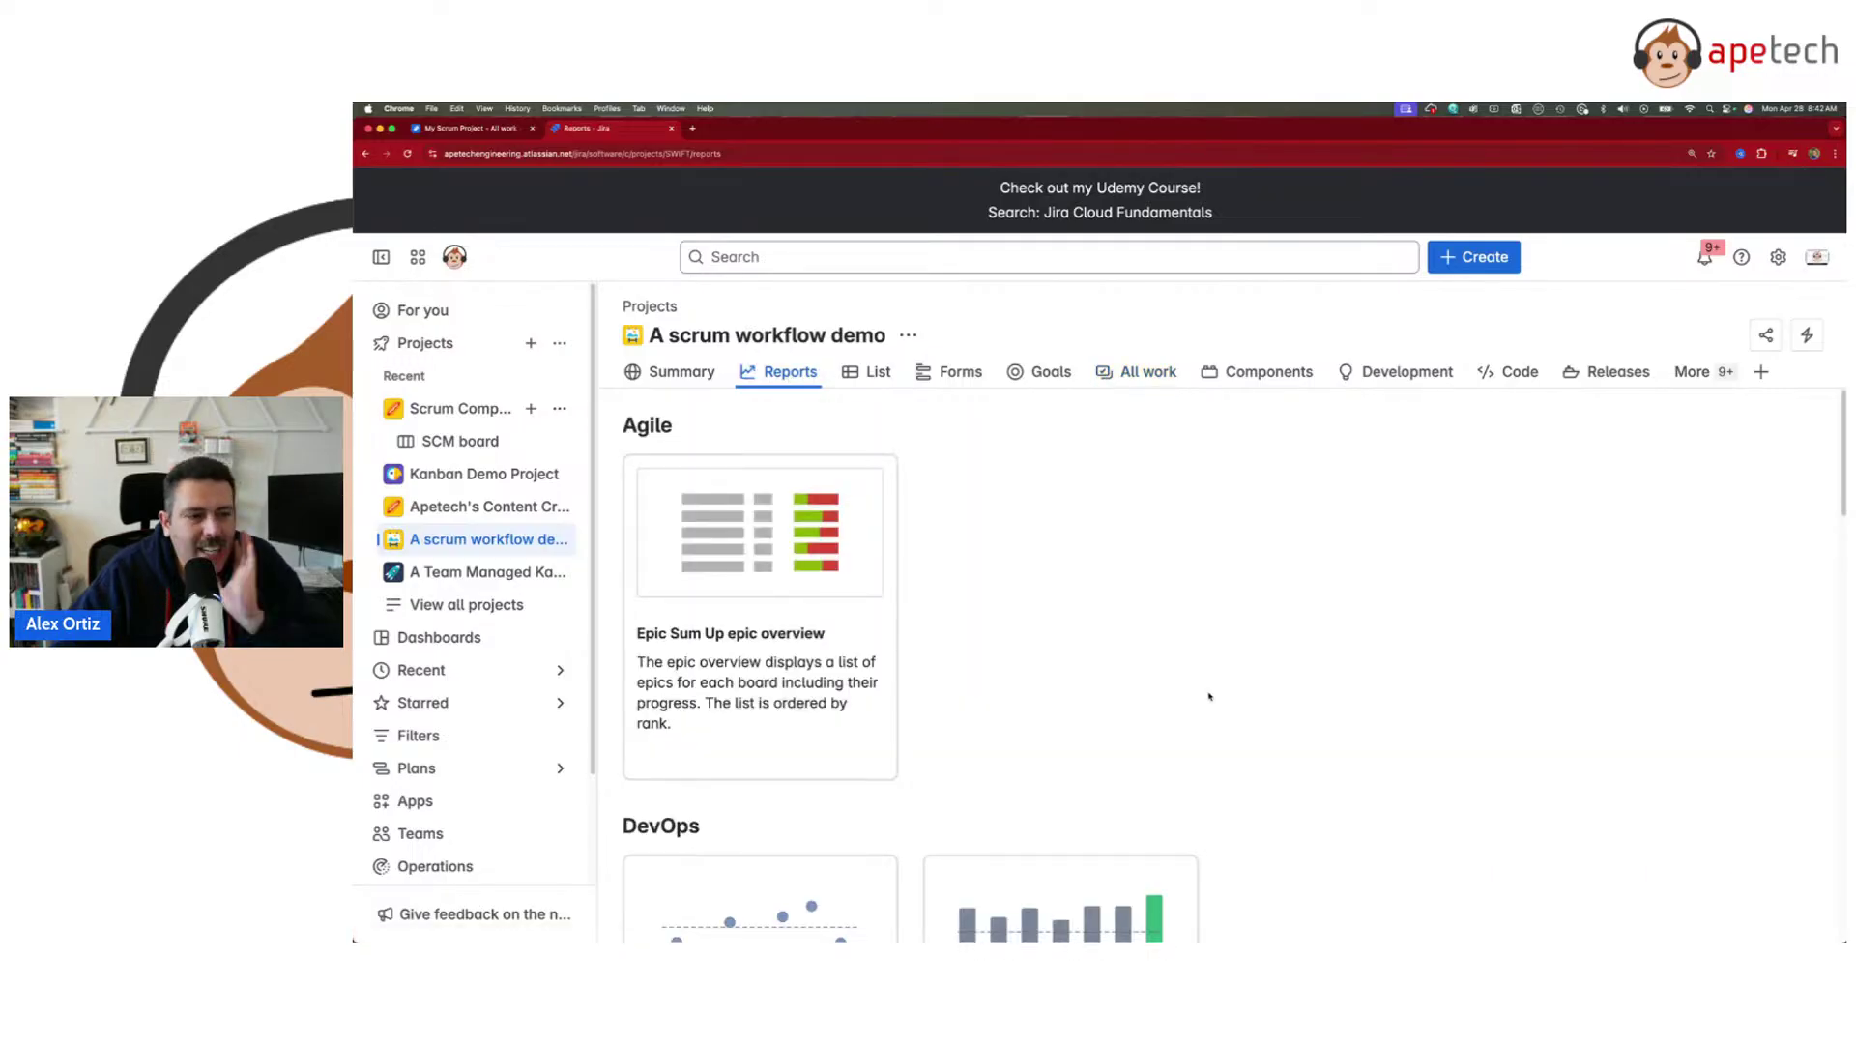
pyautogui.scroll(-2, 1208, 696)
pyautogui.scroll(-10, 1208, 690)
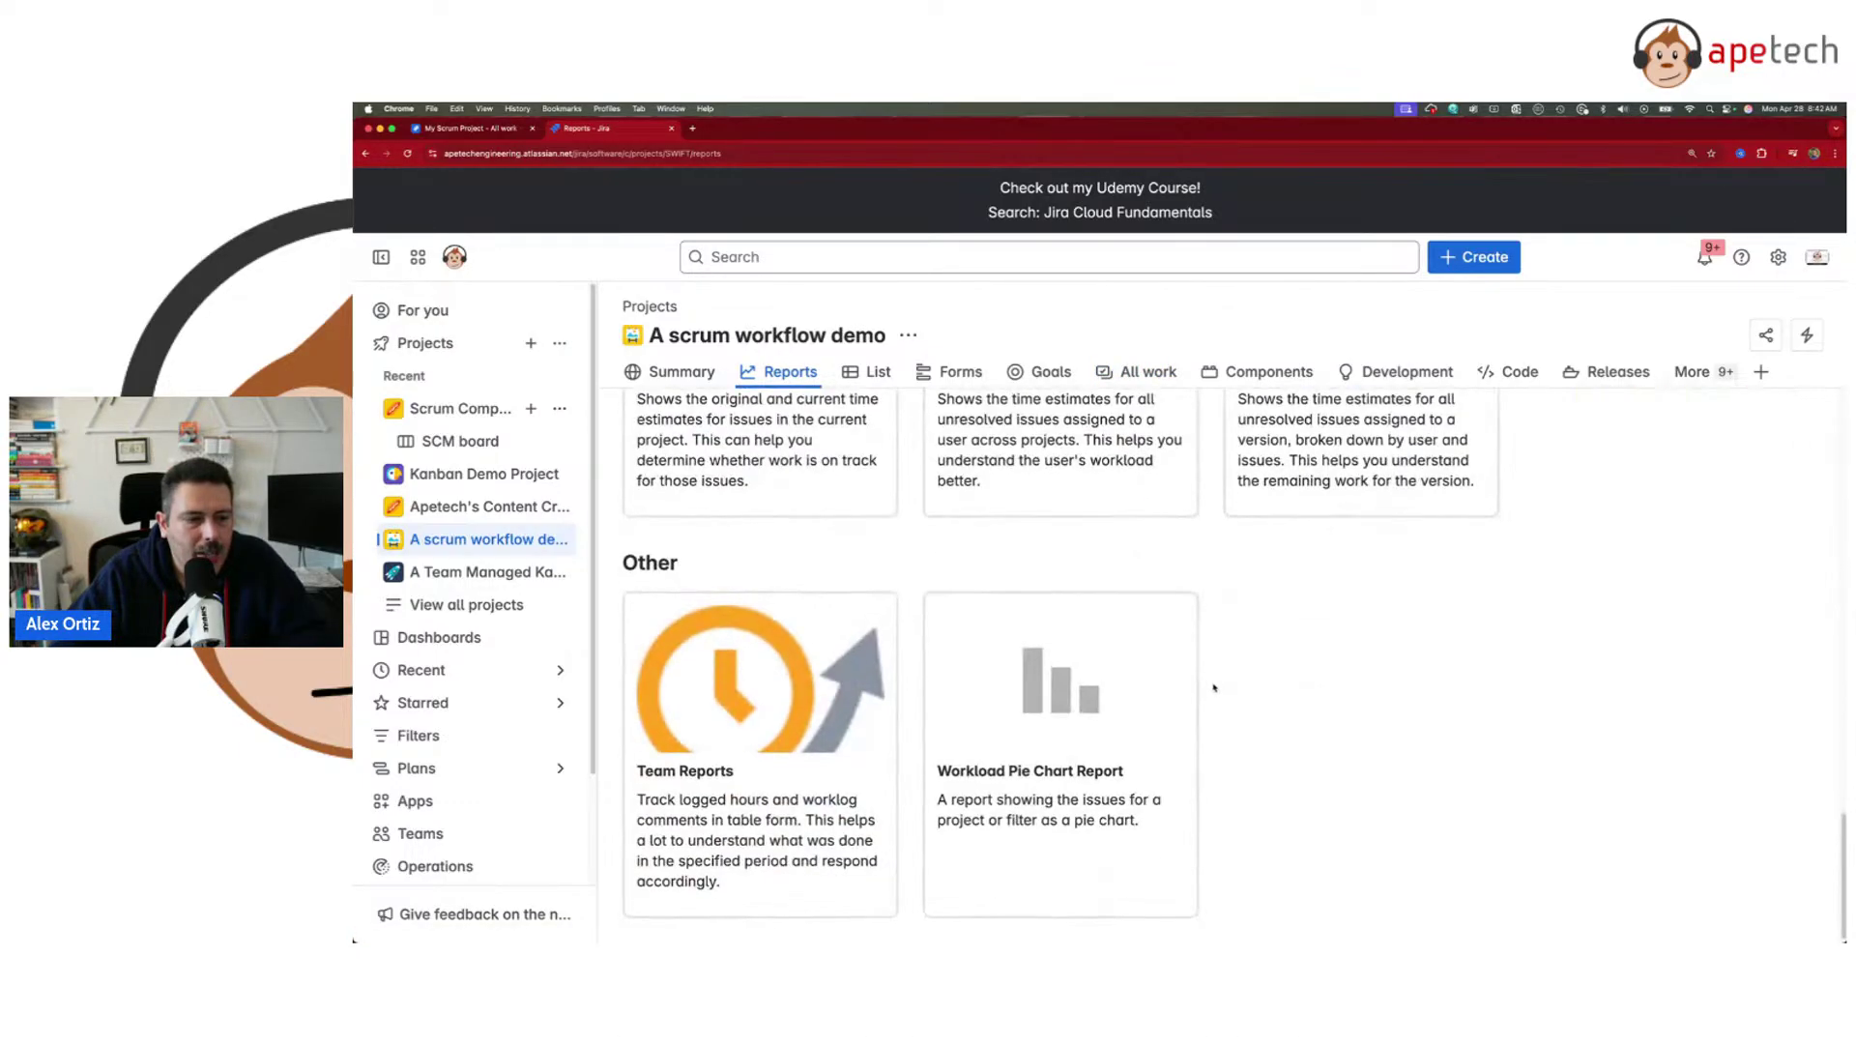
pyautogui.scroll(4, 1210, 689)
pyautogui.scroll(5, 1215, 687)
# - View the SCM board's reports and the reports overview of My Scrum Project on the old navigation site
pyautogui.click(460, 440)
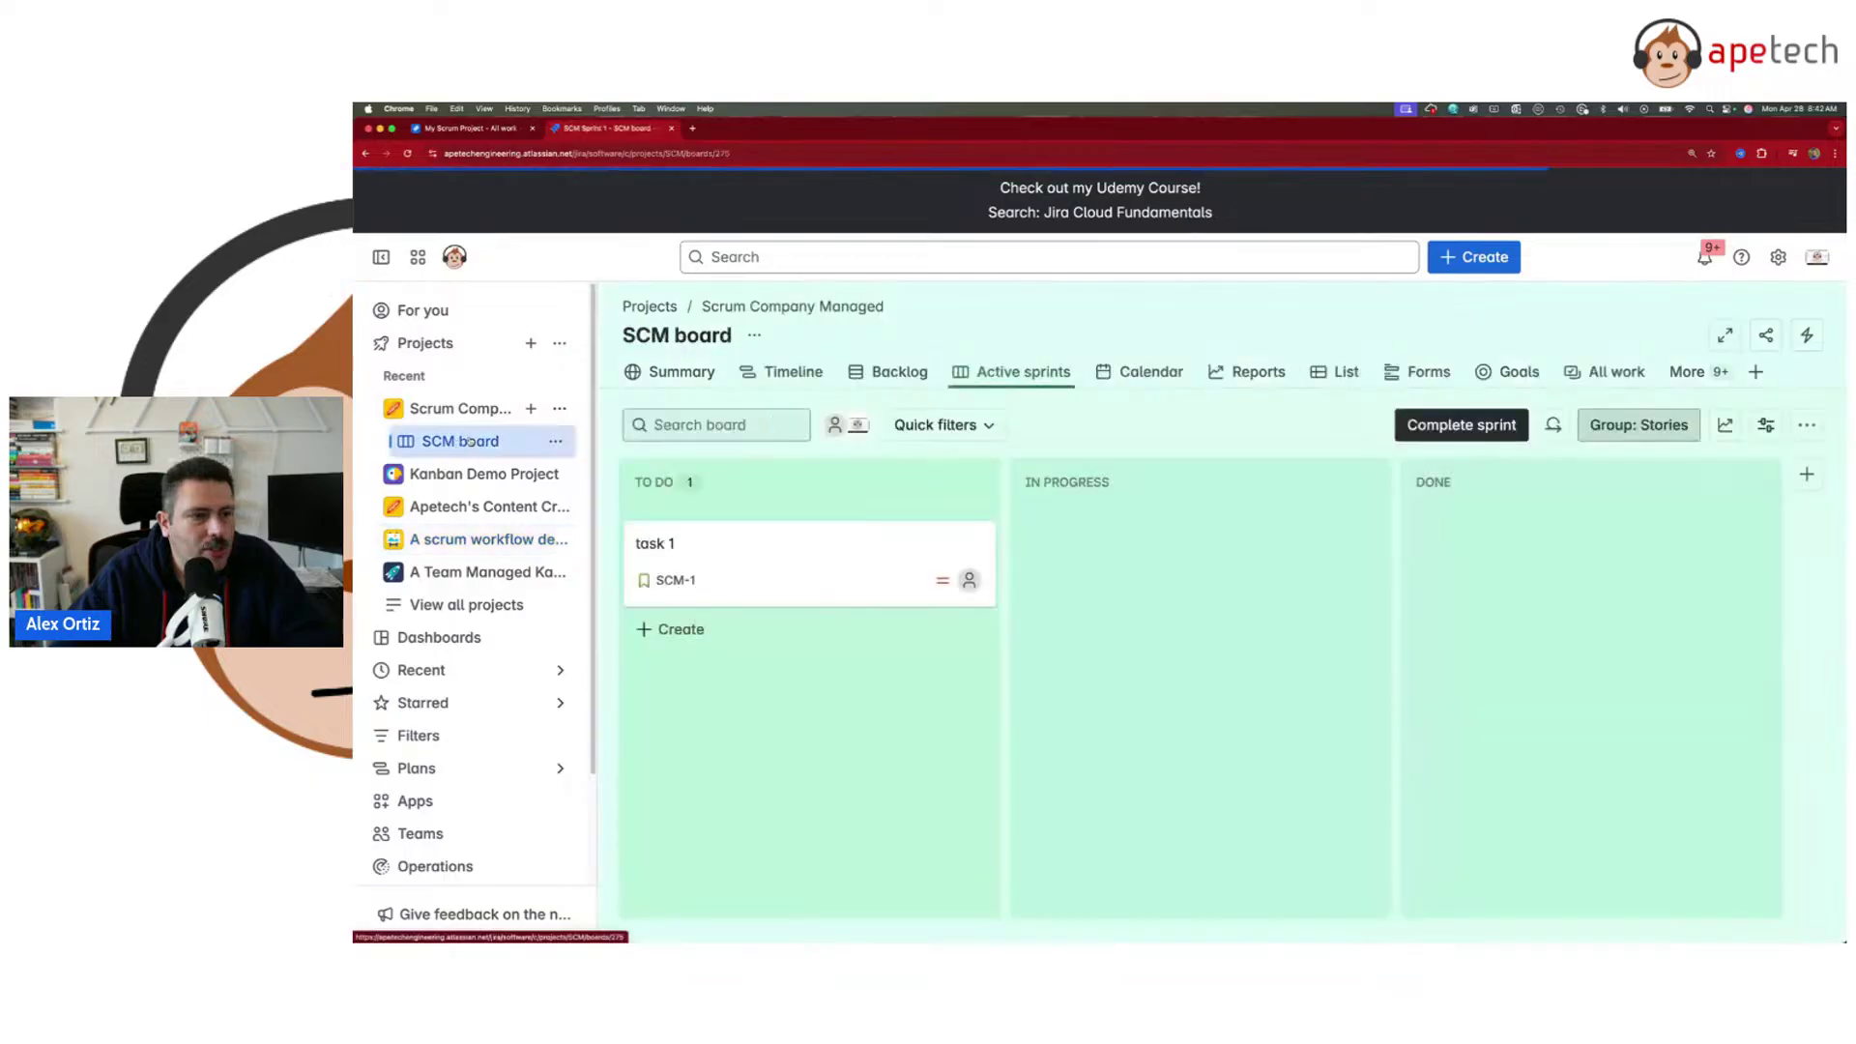
pyautogui.click(1255, 374)
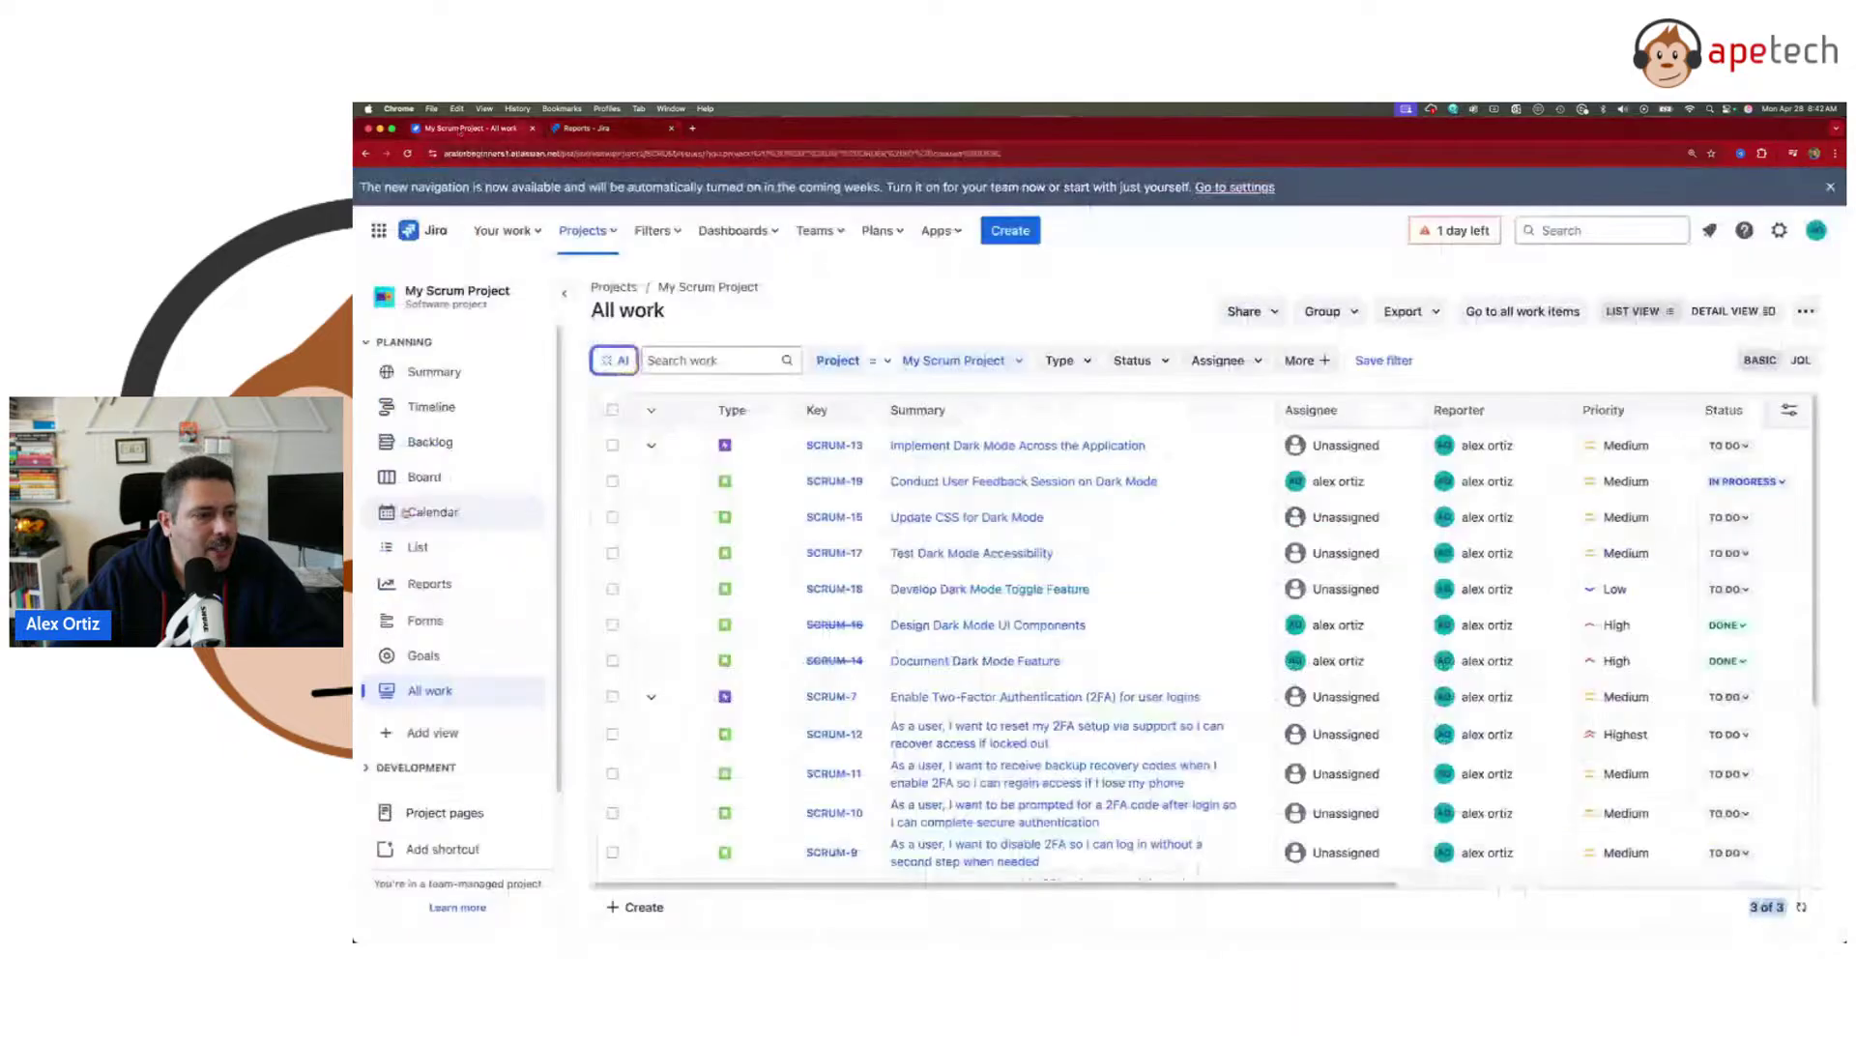
pyautogui.click(430, 584)
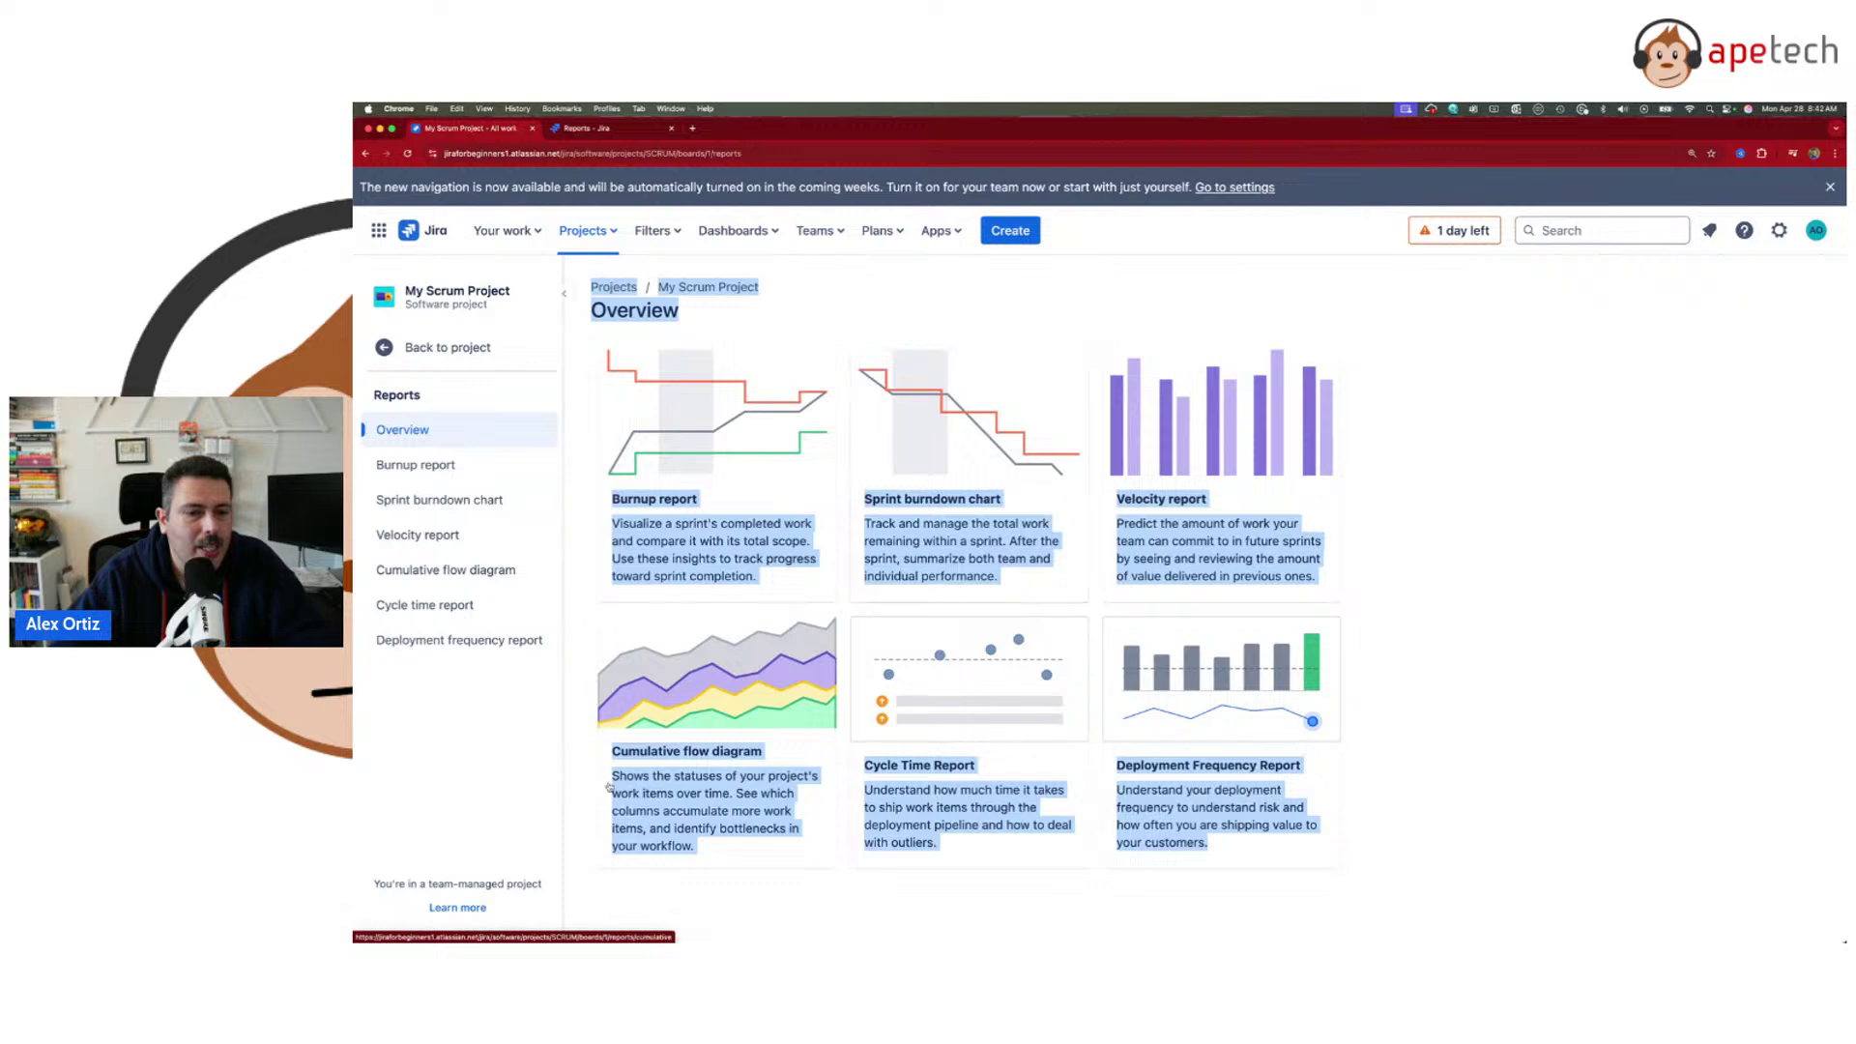
# - Return to the new navigation site and examine the SCM board's Burndown Chart and its event table
pyautogui.click(1480, 474)
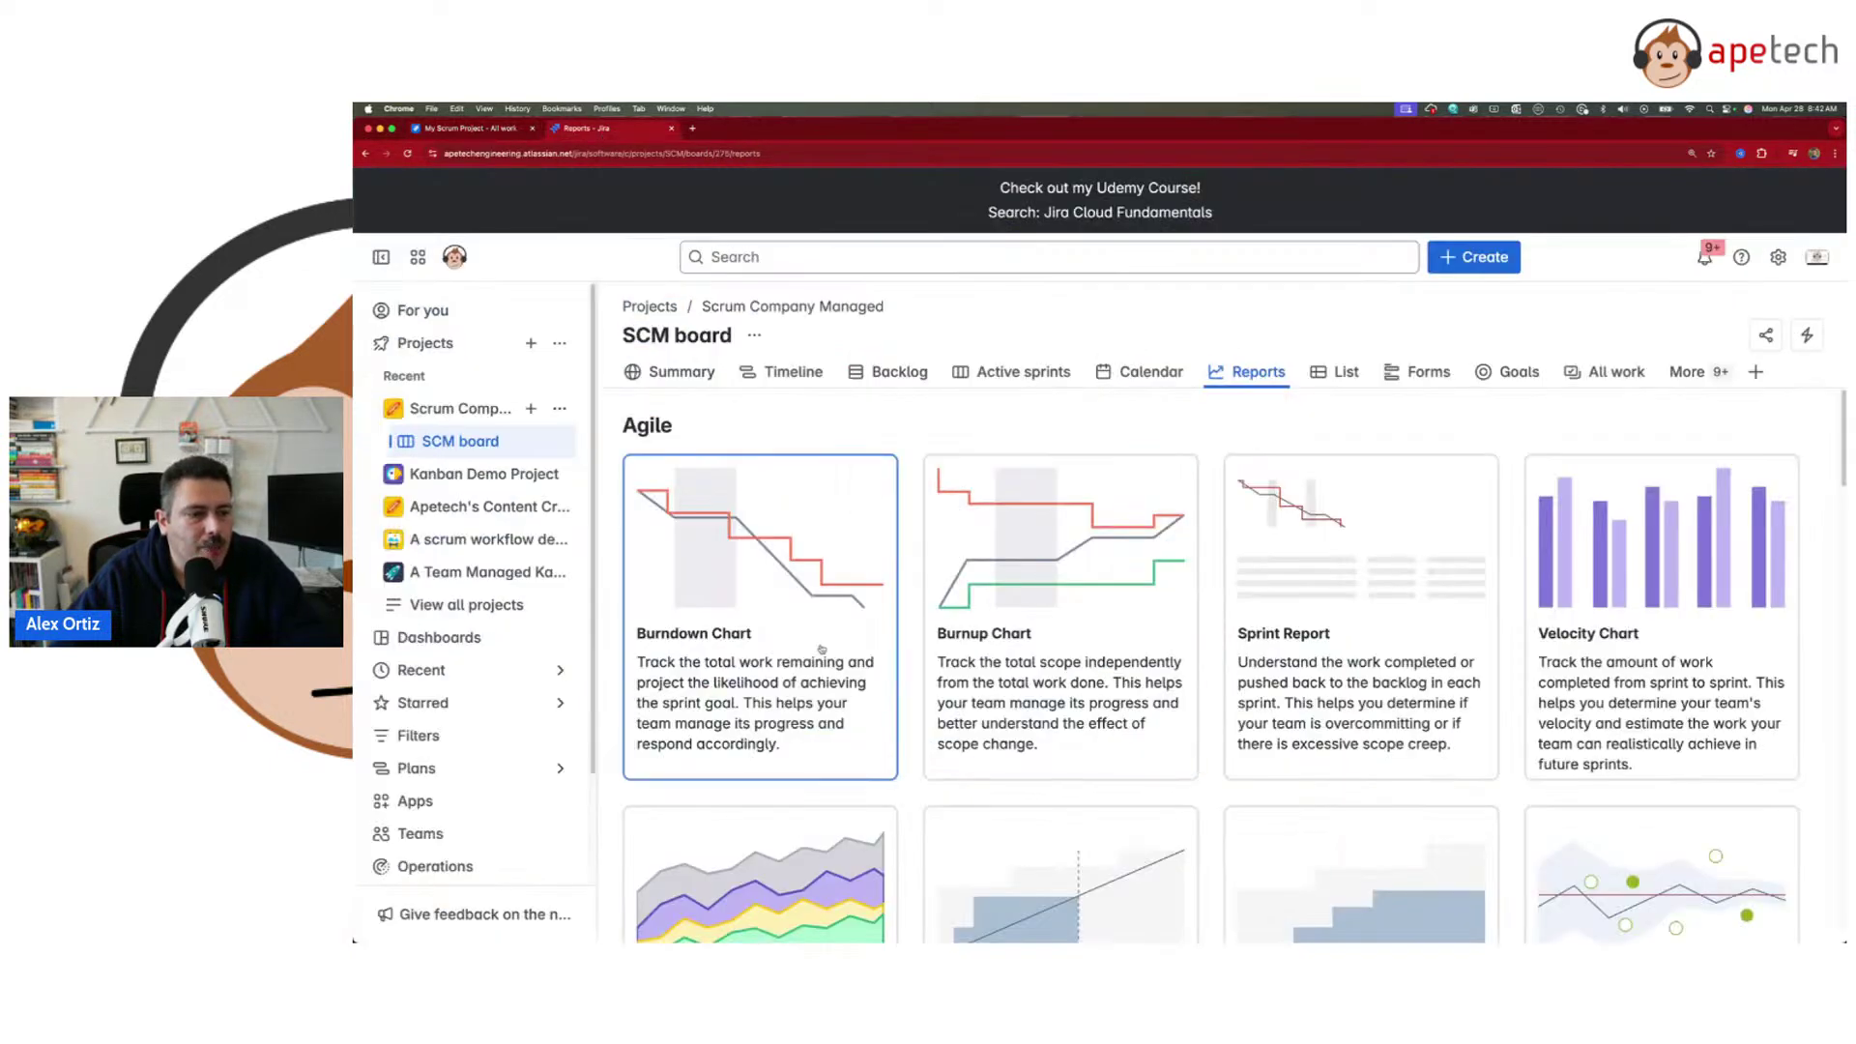
pyautogui.click(821, 647)
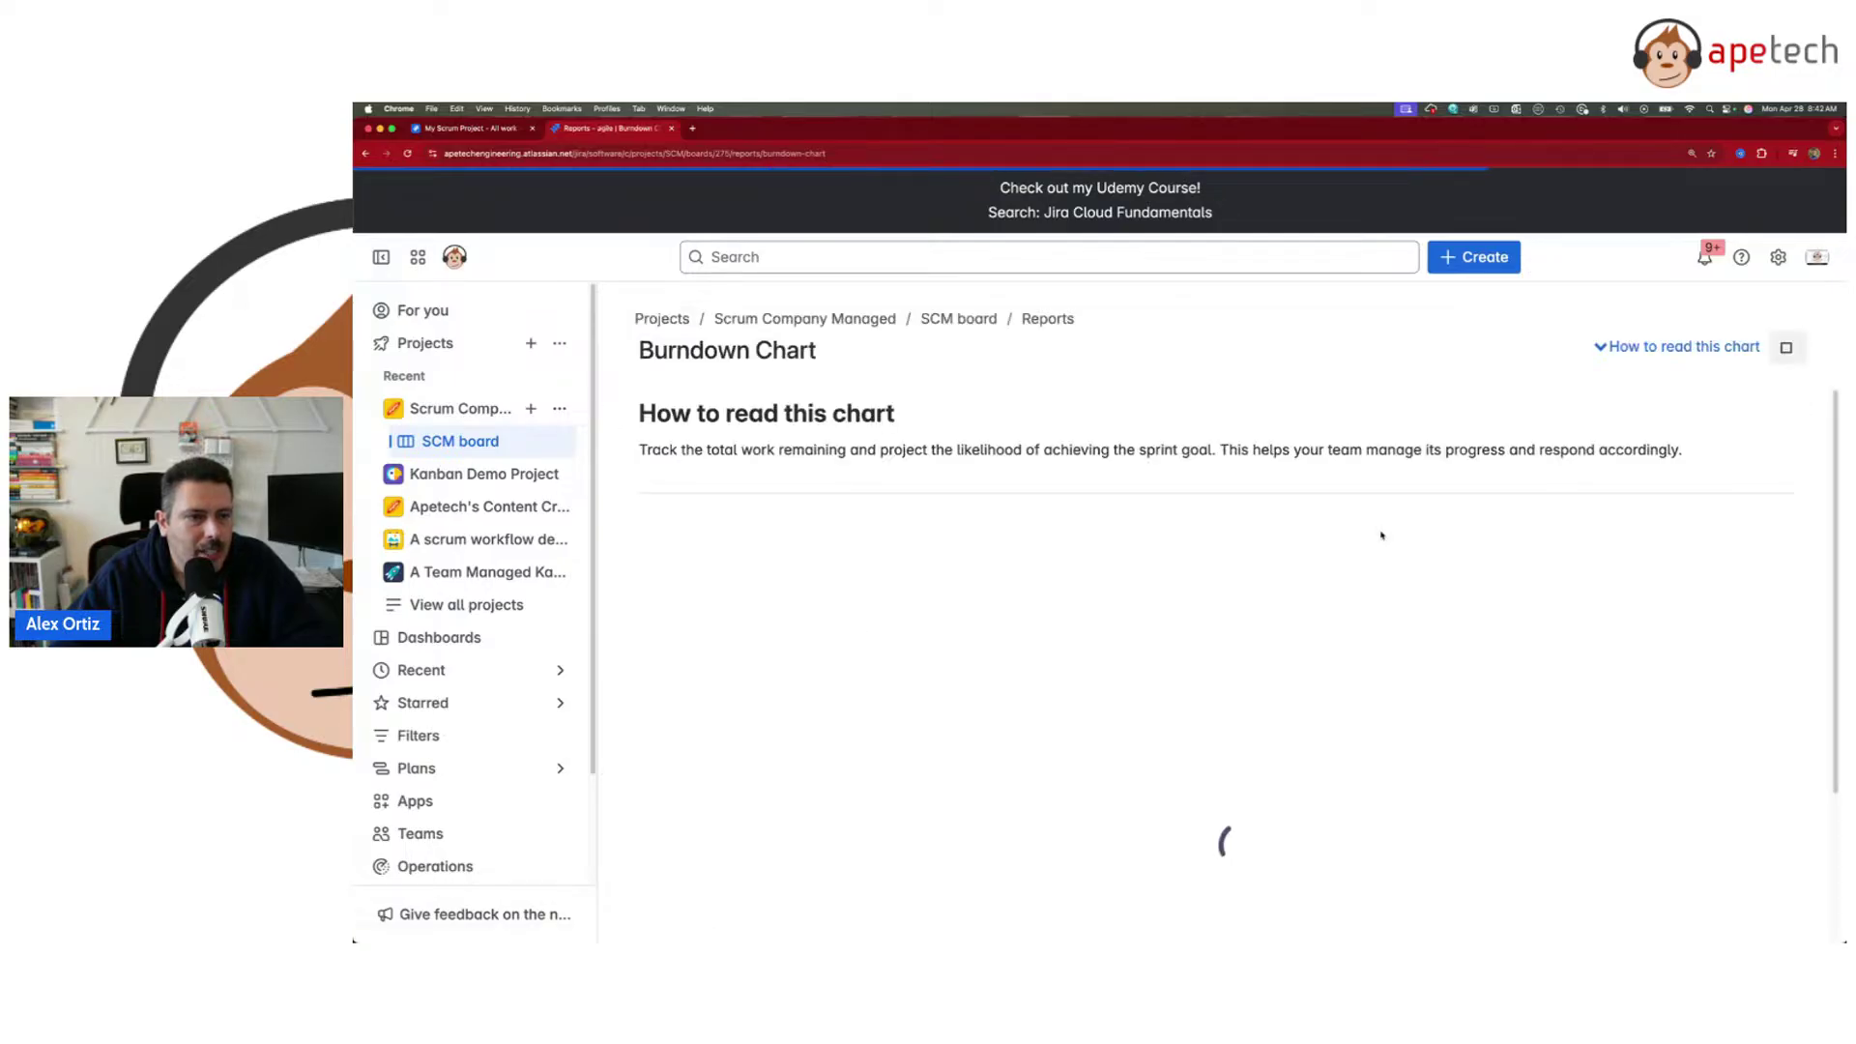
pyautogui.scroll(-4, 1629, 443)
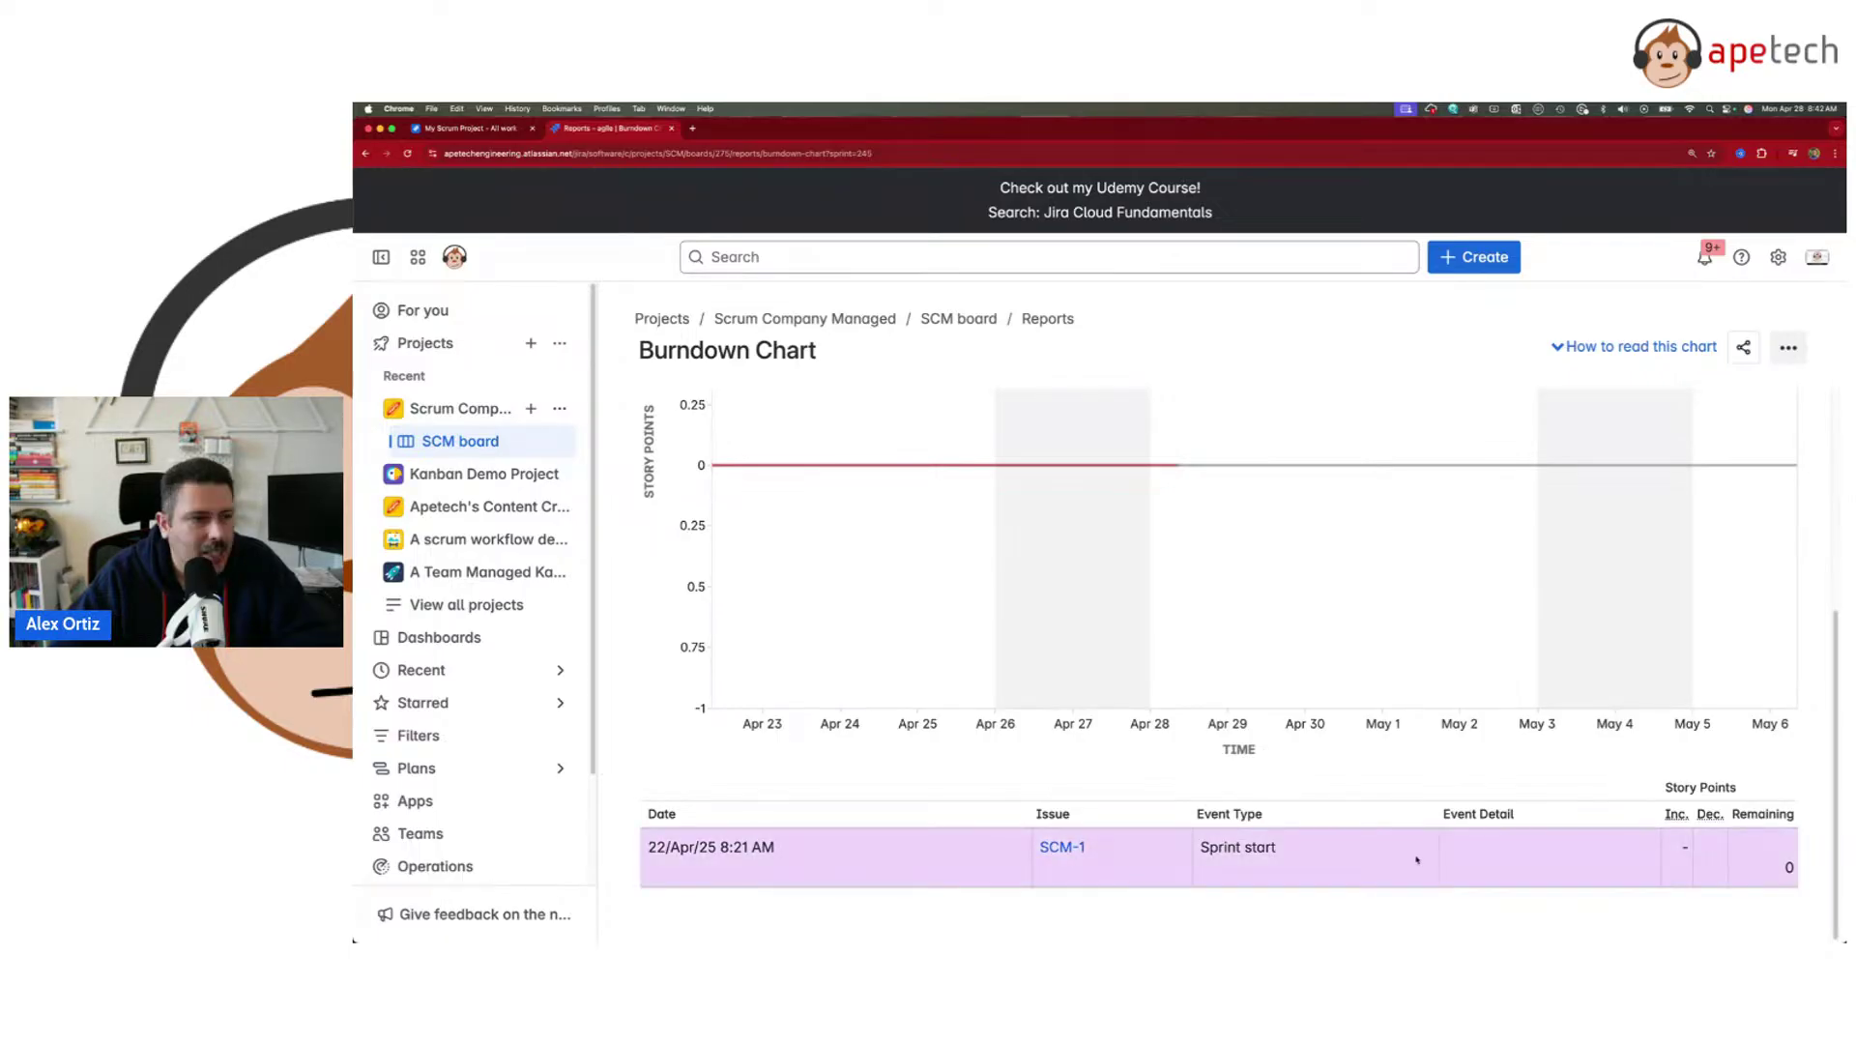
# - Go through the SCM board's Backlog and Timeline and return to its Active sprints view
pyautogui.click(464, 442)
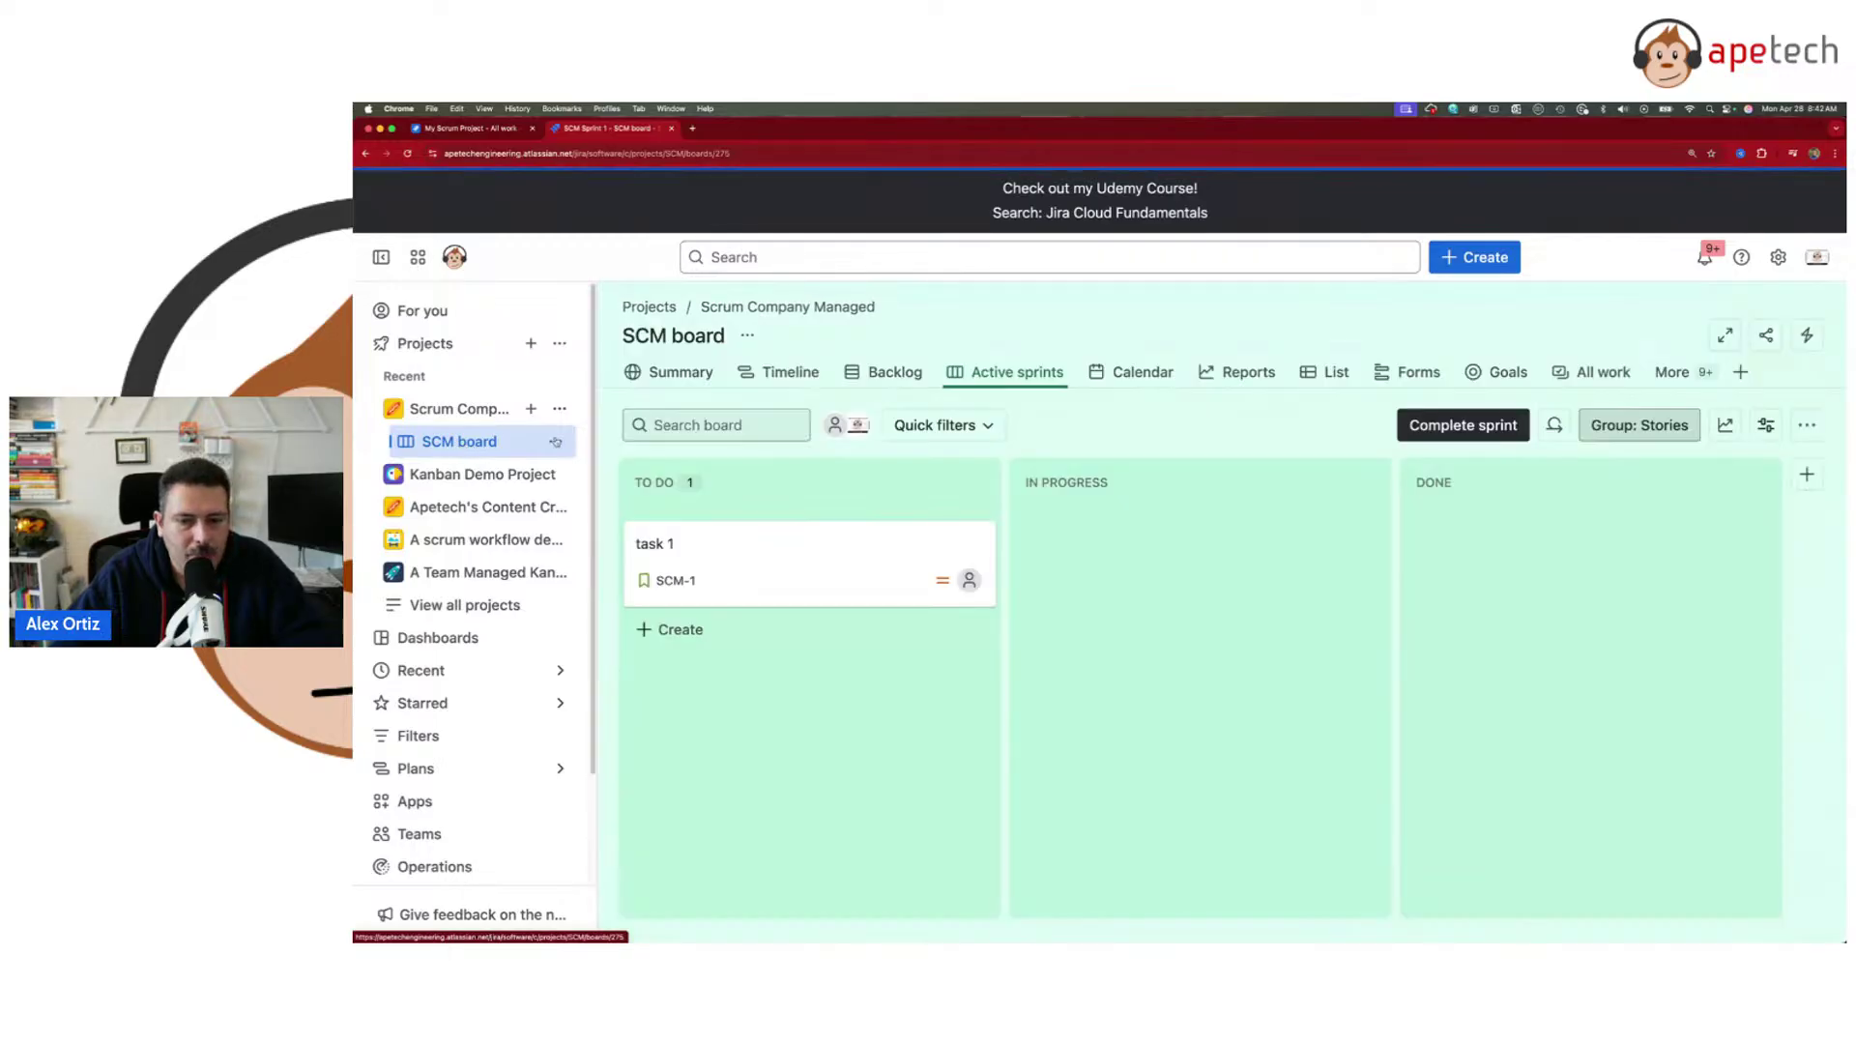
pyautogui.click(889, 372)
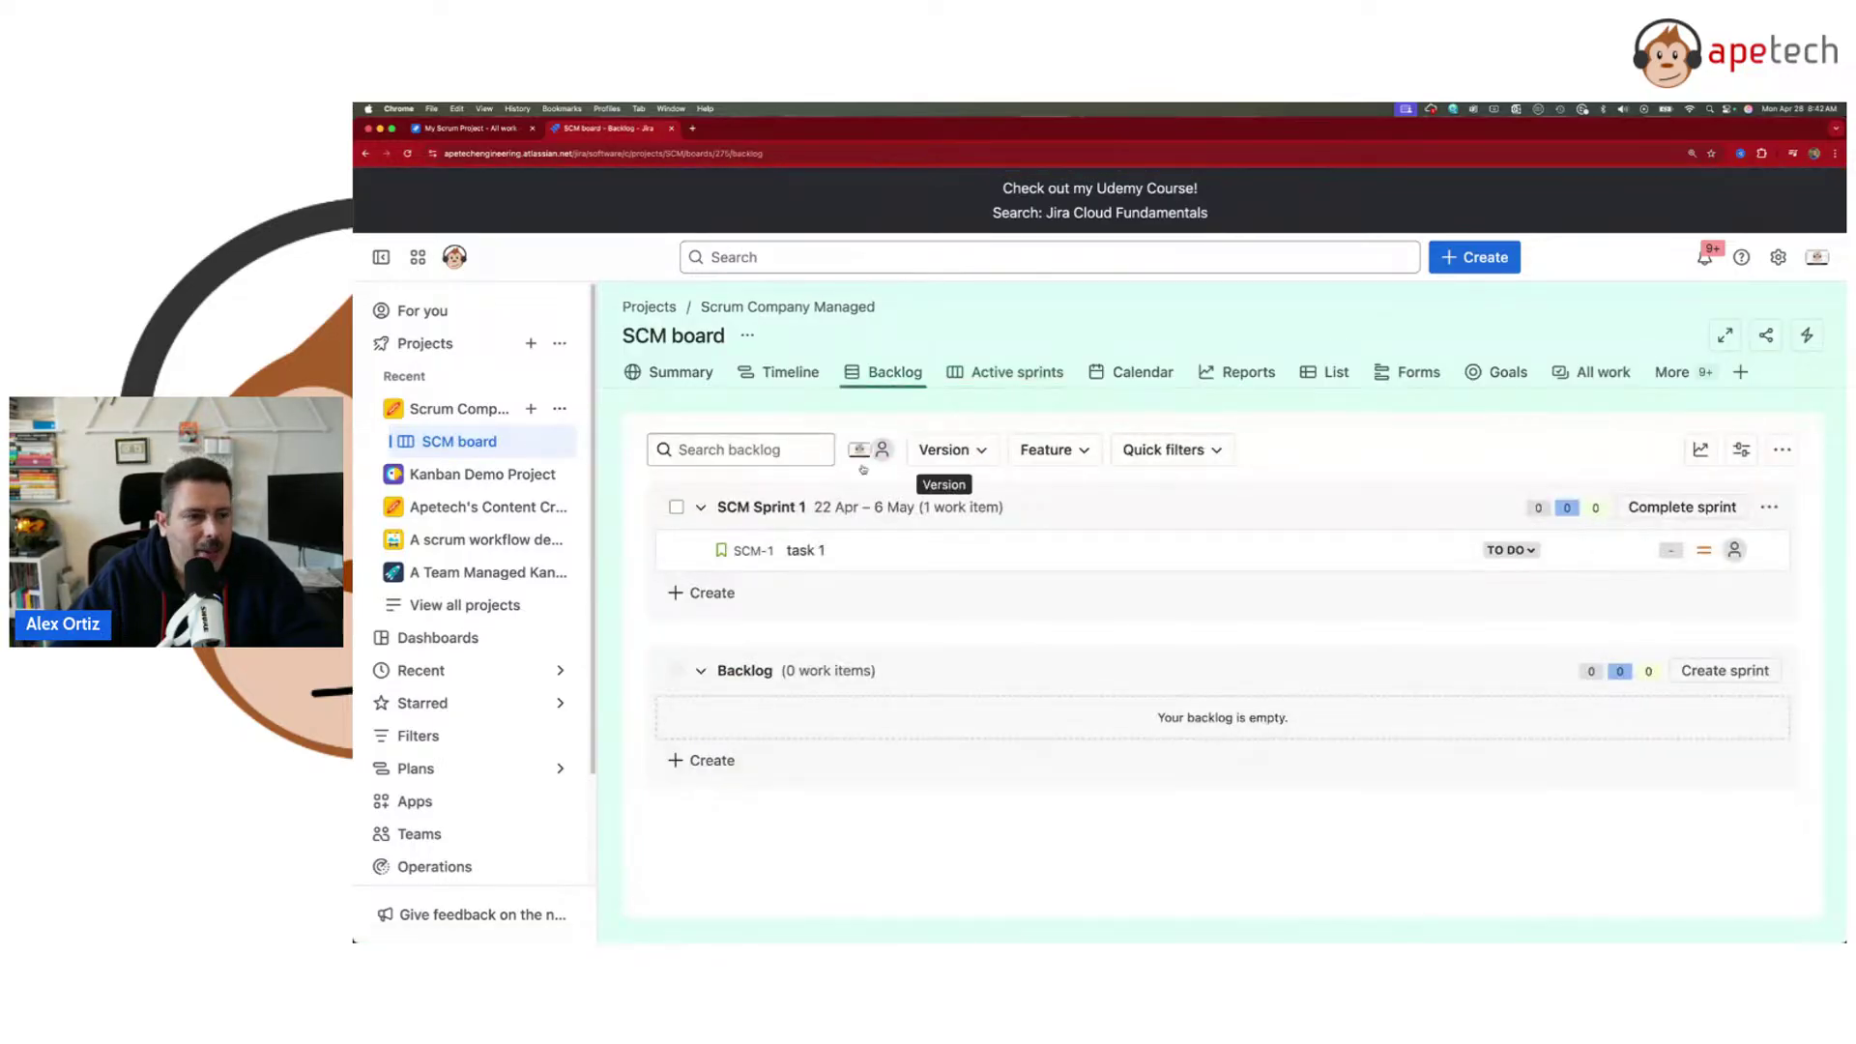
pyautogui.click(773, 374)
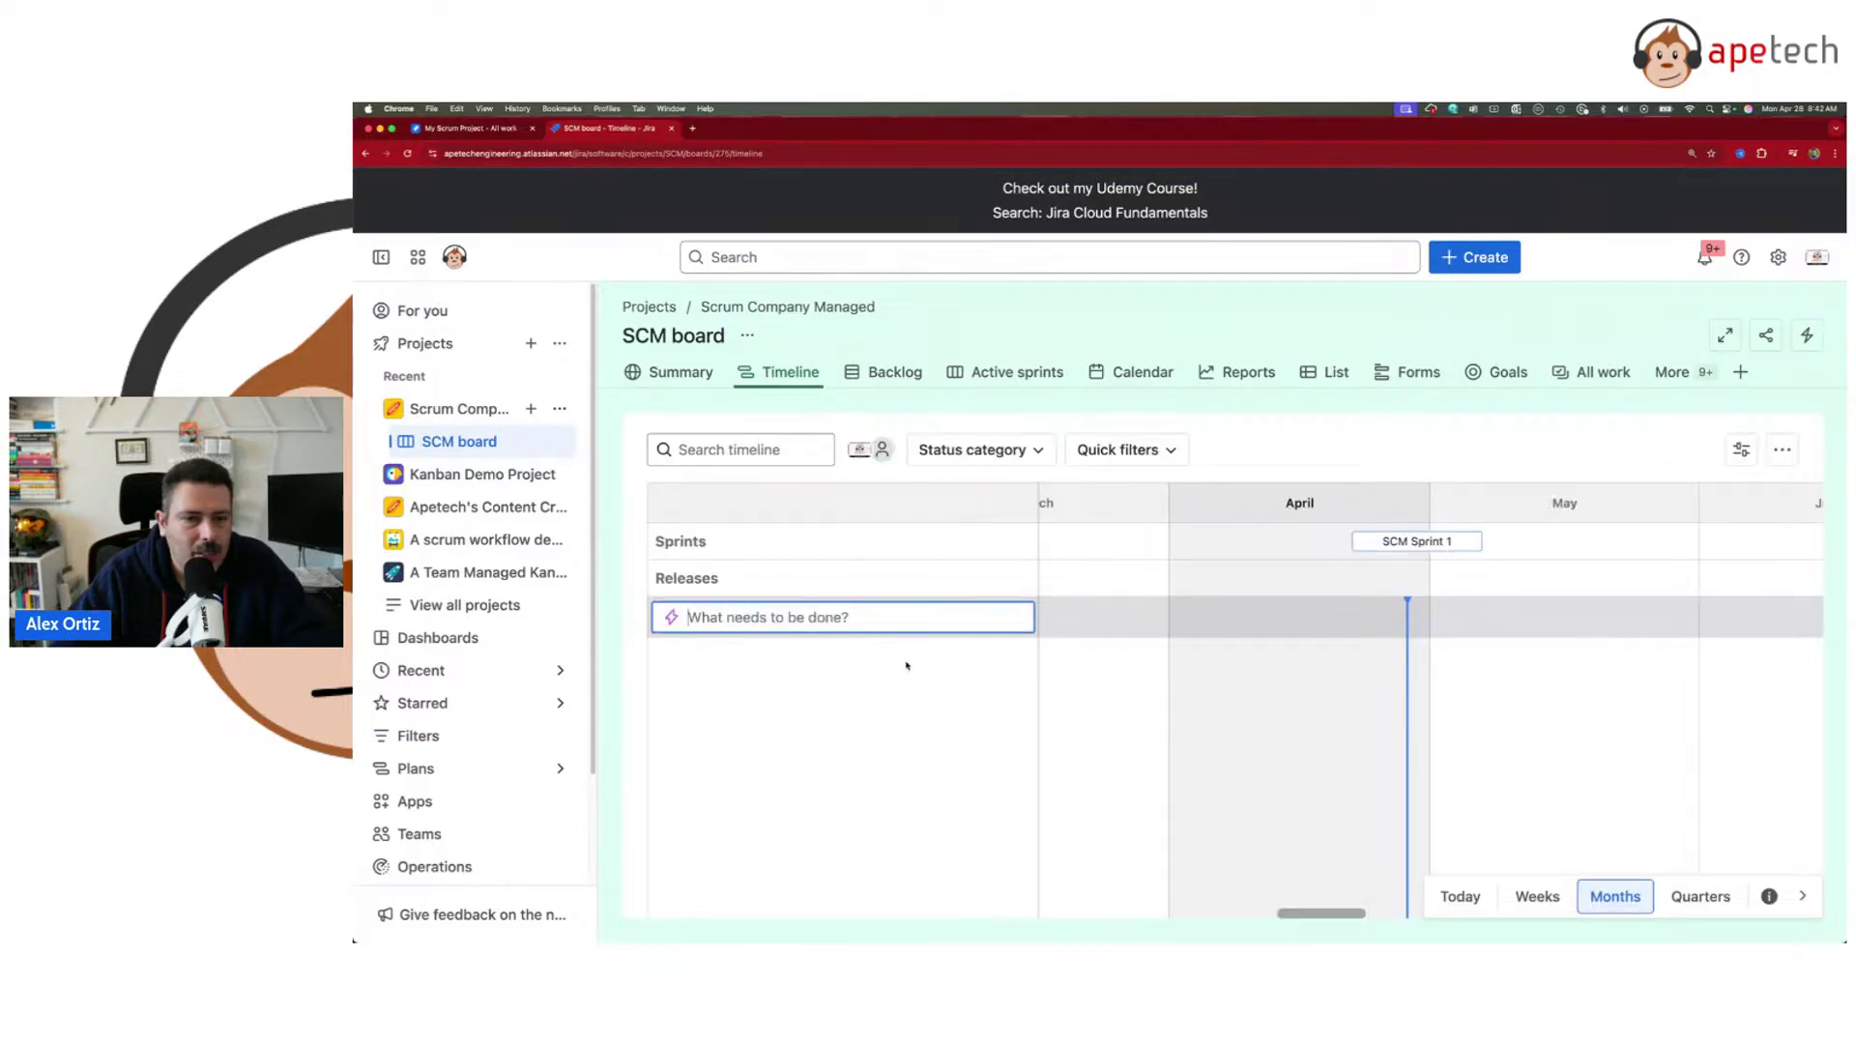
pyautogui.click(1017, 372)
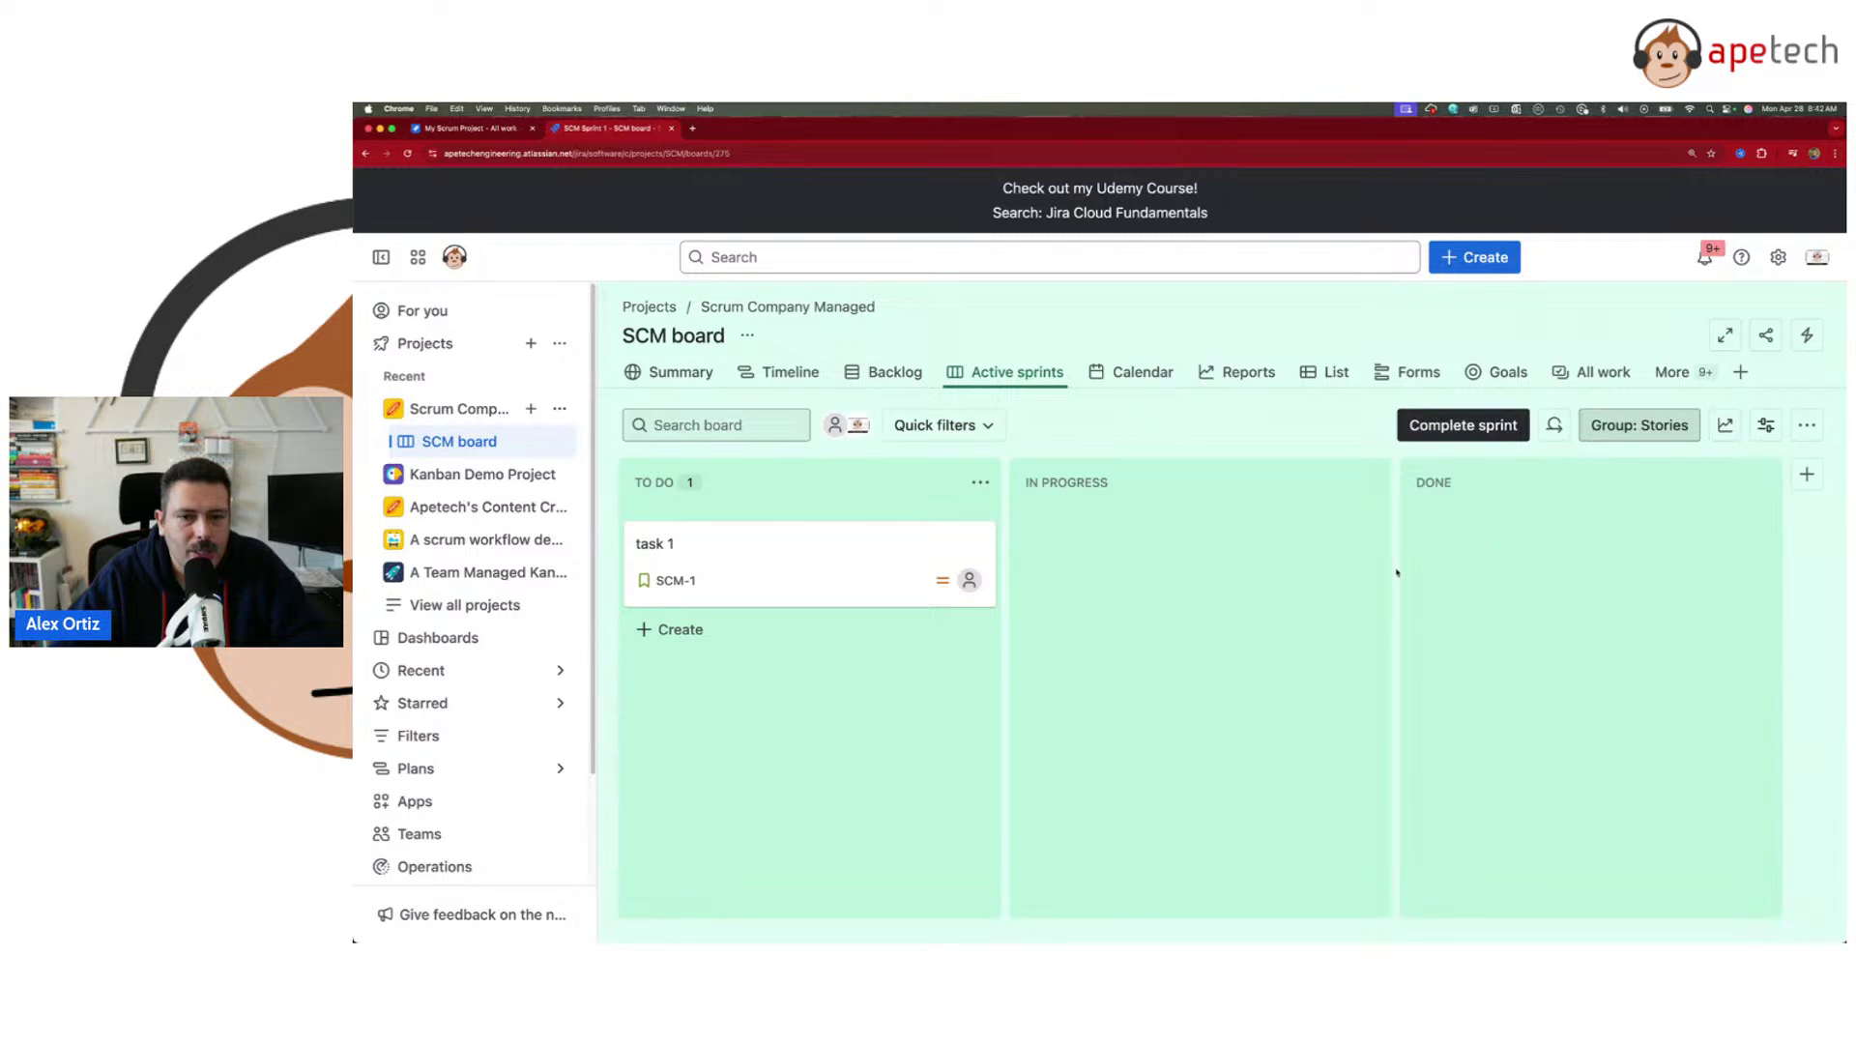
# - Review the sprint dates and the Sprint insights of SCM Sprint 1, and close the insights
pyautogui.click(1553, 427)
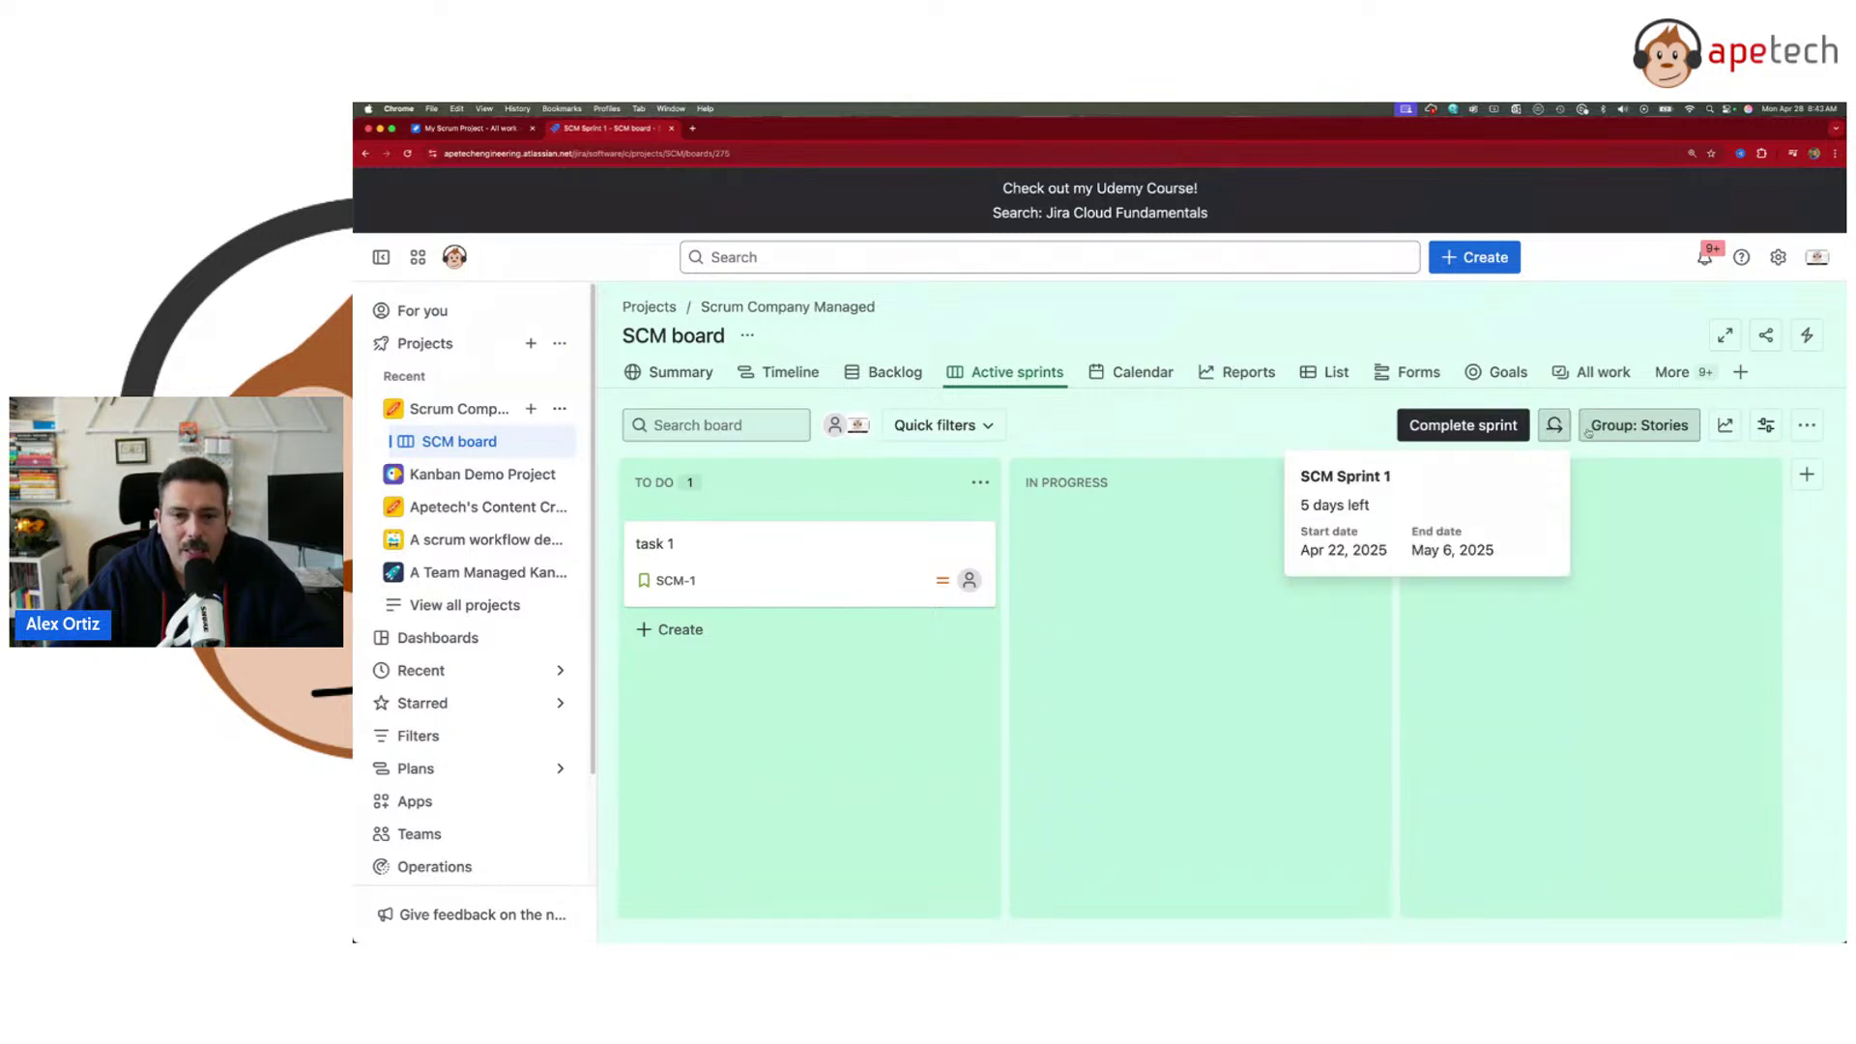
pyautogui.click(1725, 425)
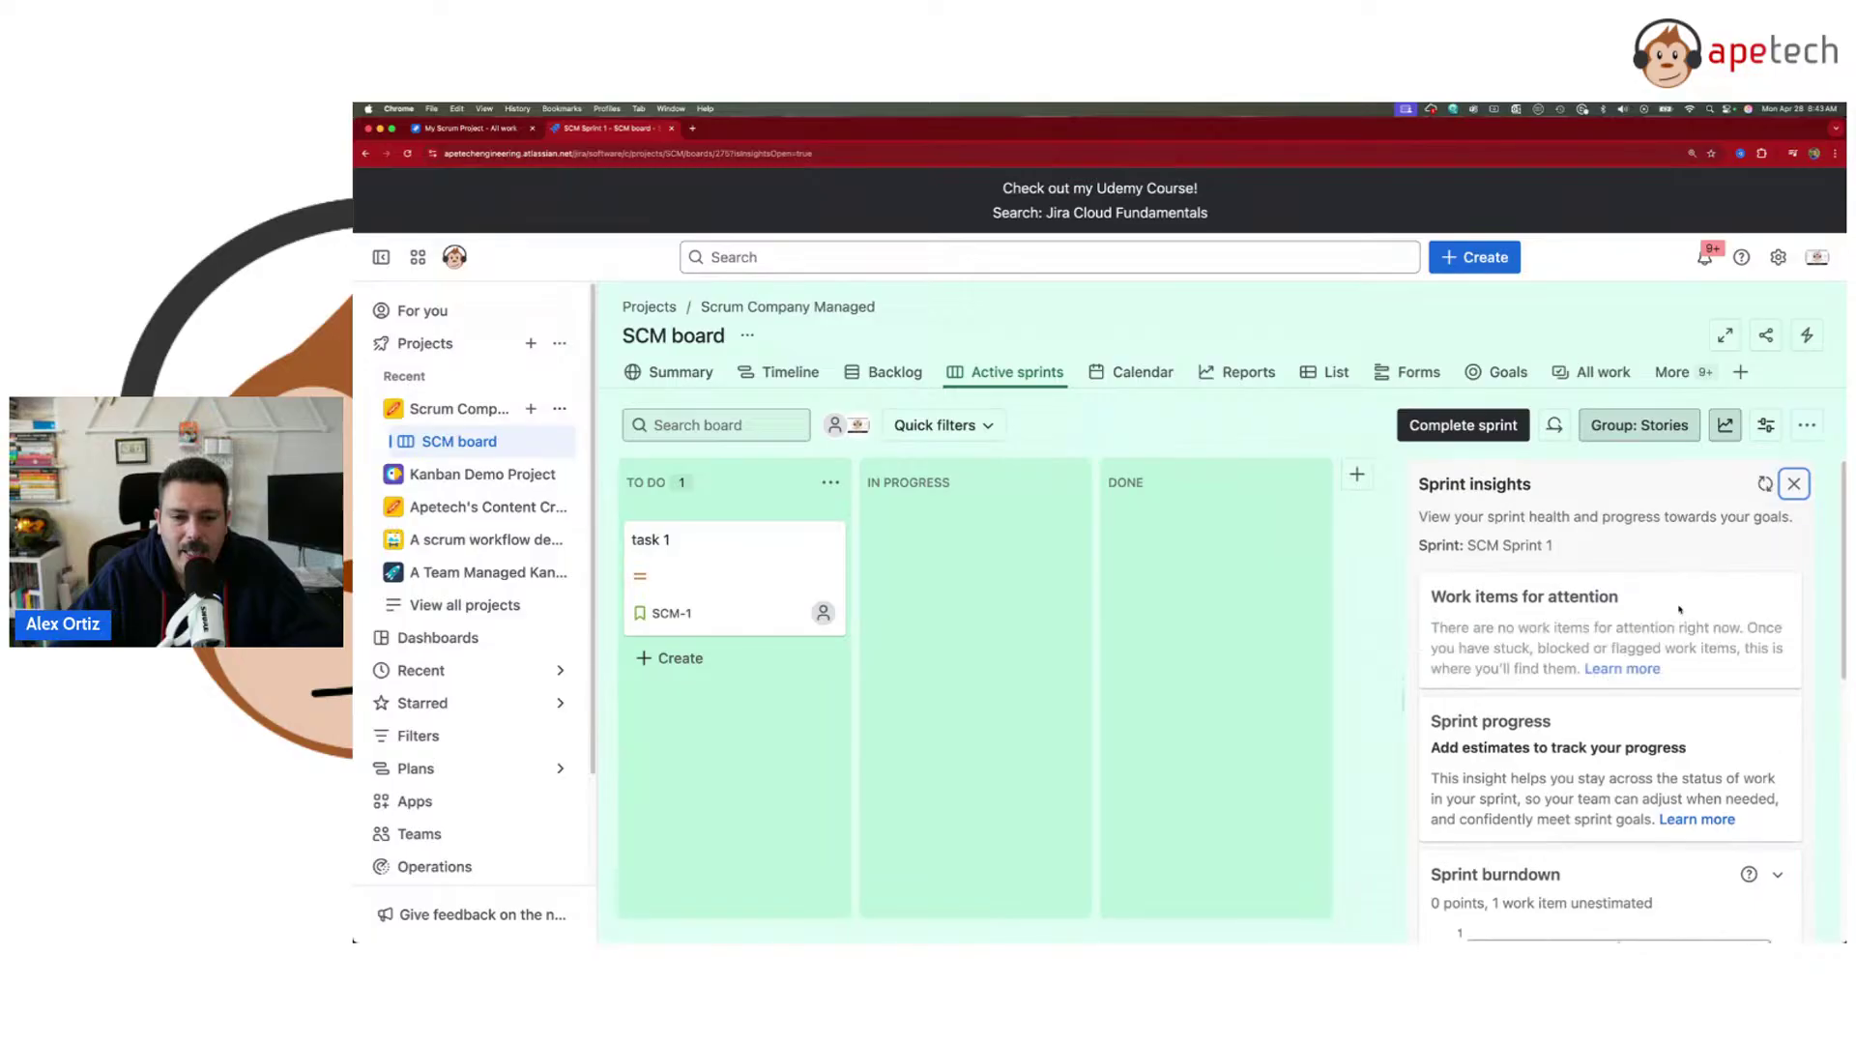
pyautogui.scroll(-8, 1682, 599)
pyautogui.scroll(8, 1690, 622)
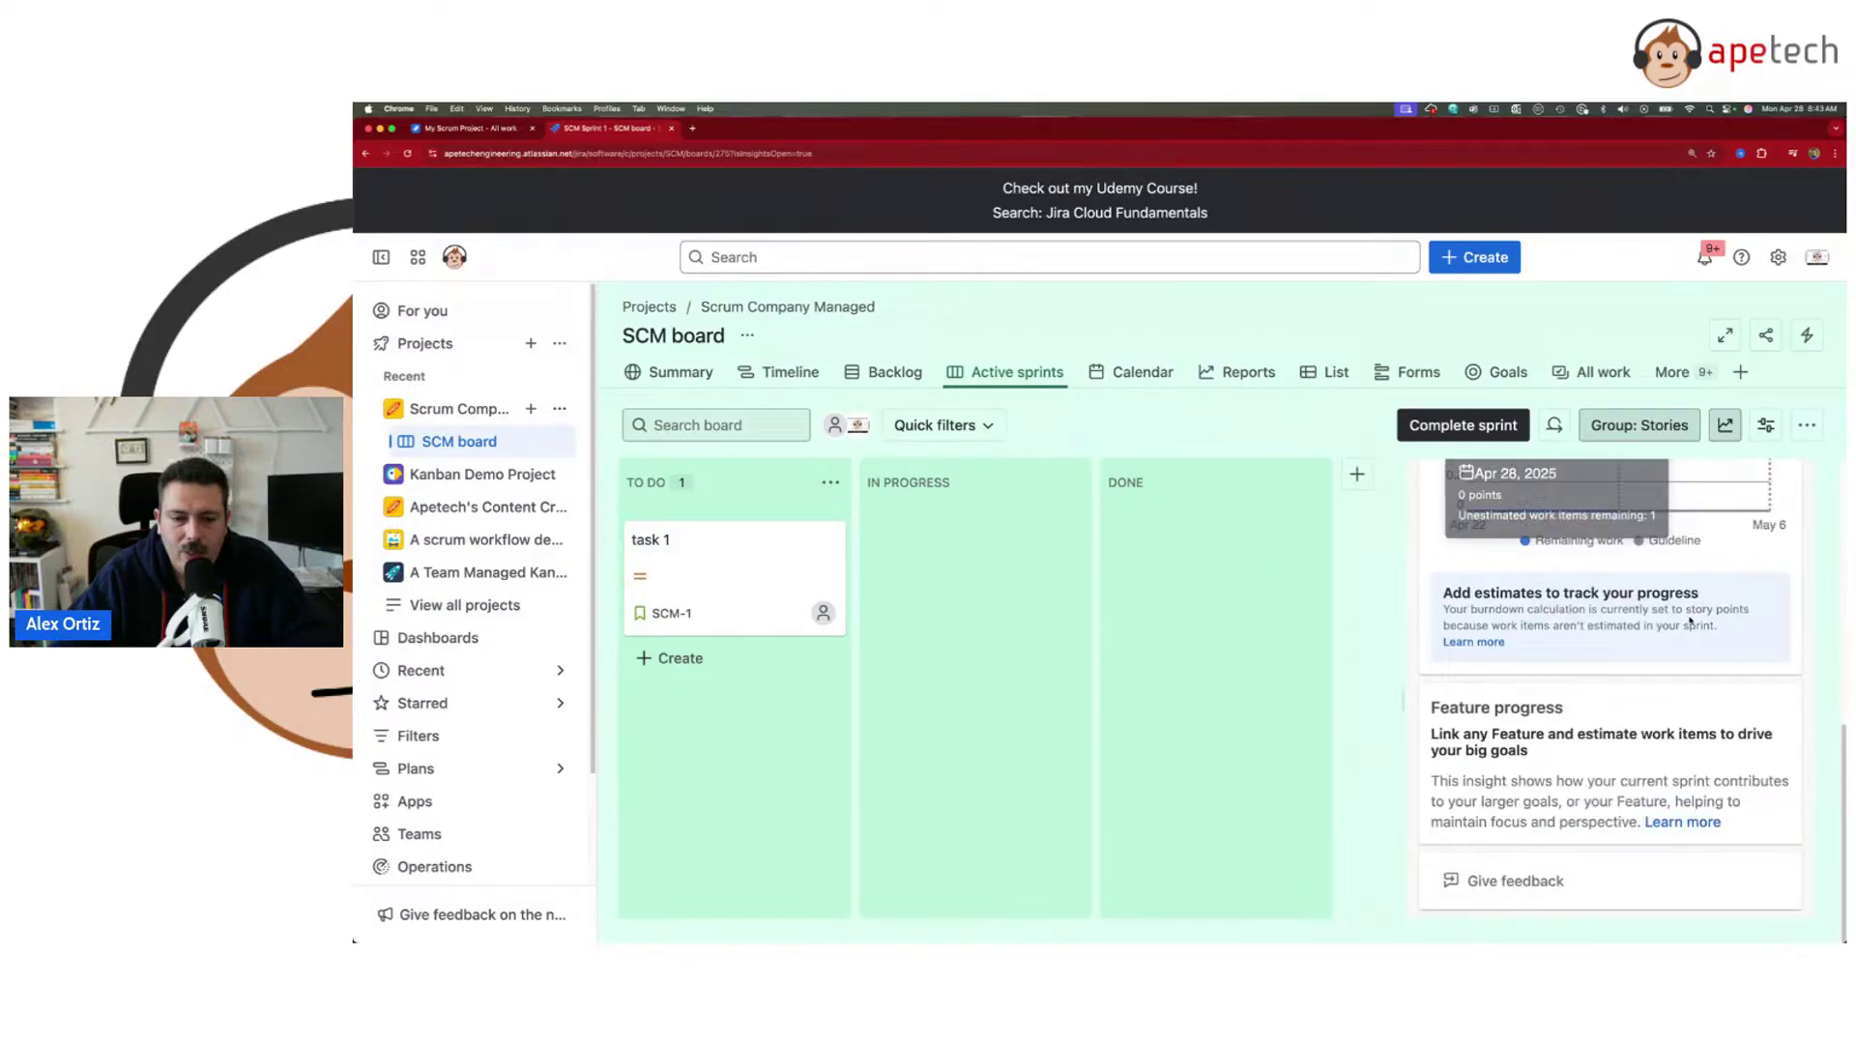
pyautogui.click(1724, 425)
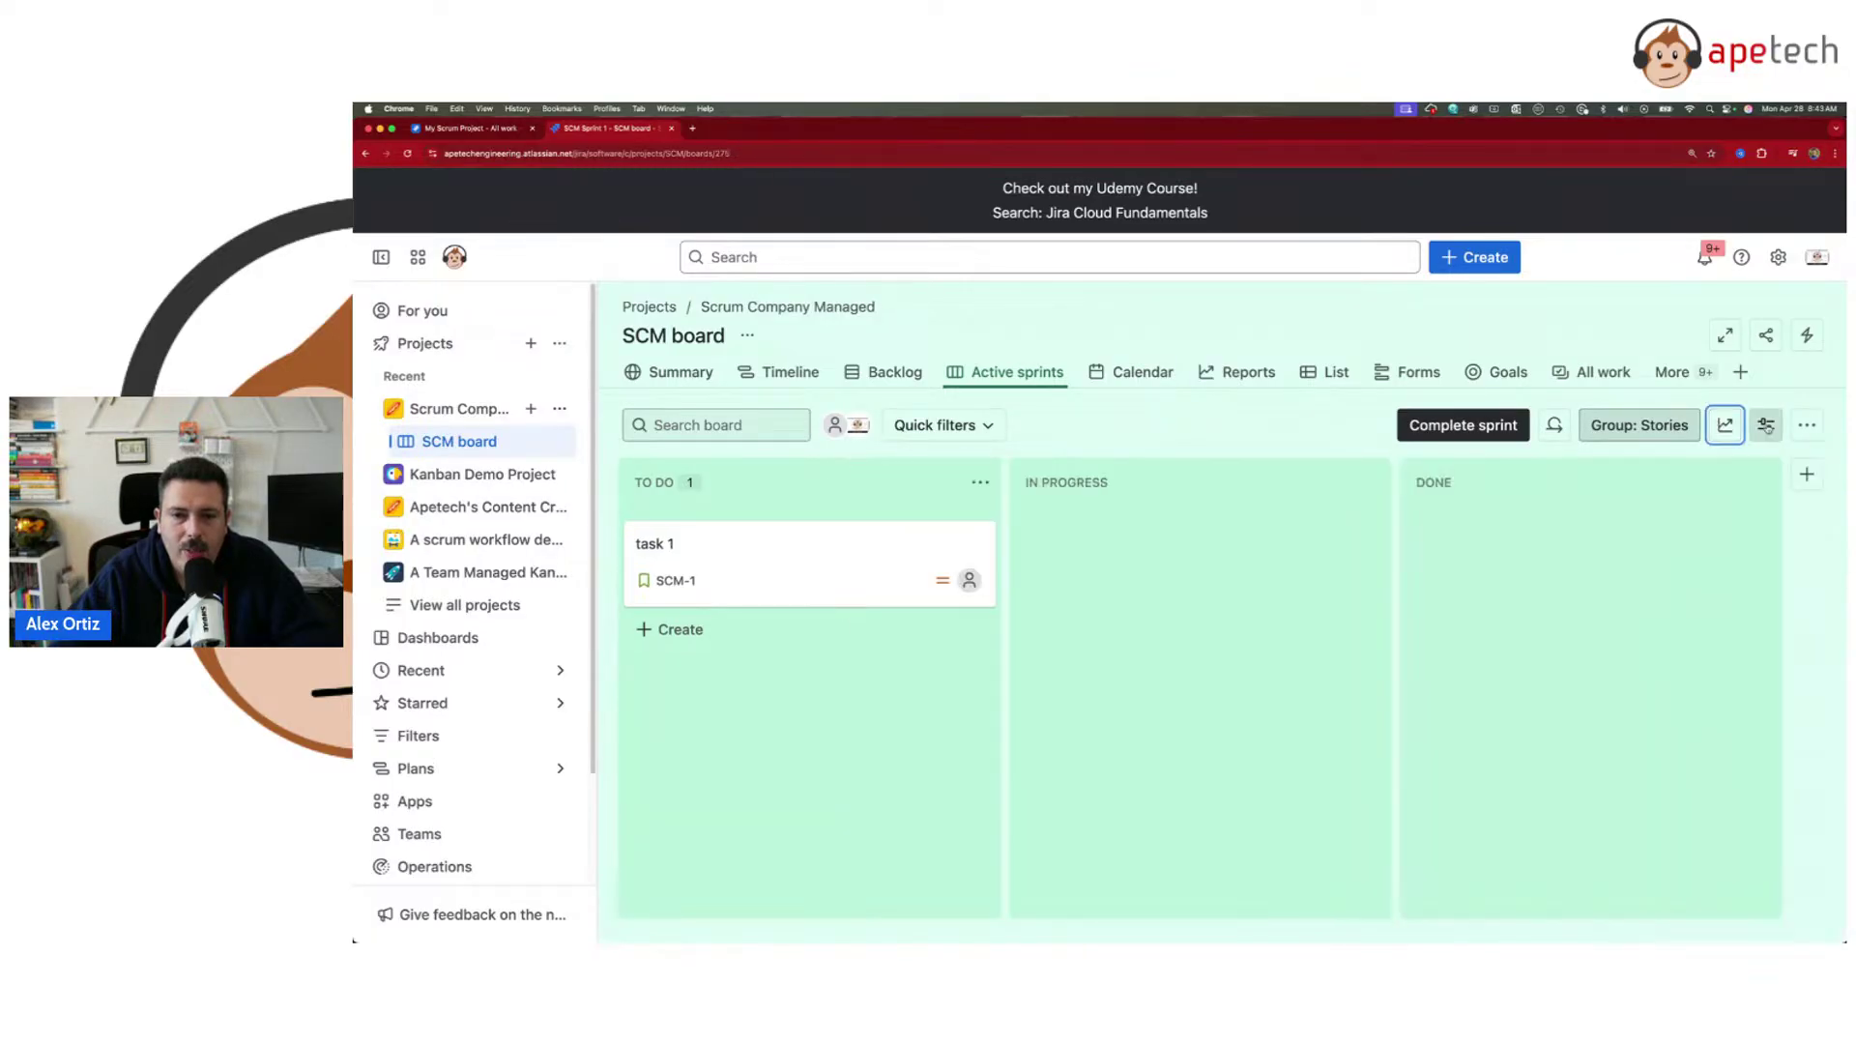
# - Review the SCM board's view settings and its additional board actions, closing each one
pyautogui.click(1765, 425)
pyautogui.scroll(-3, 1686, 606)
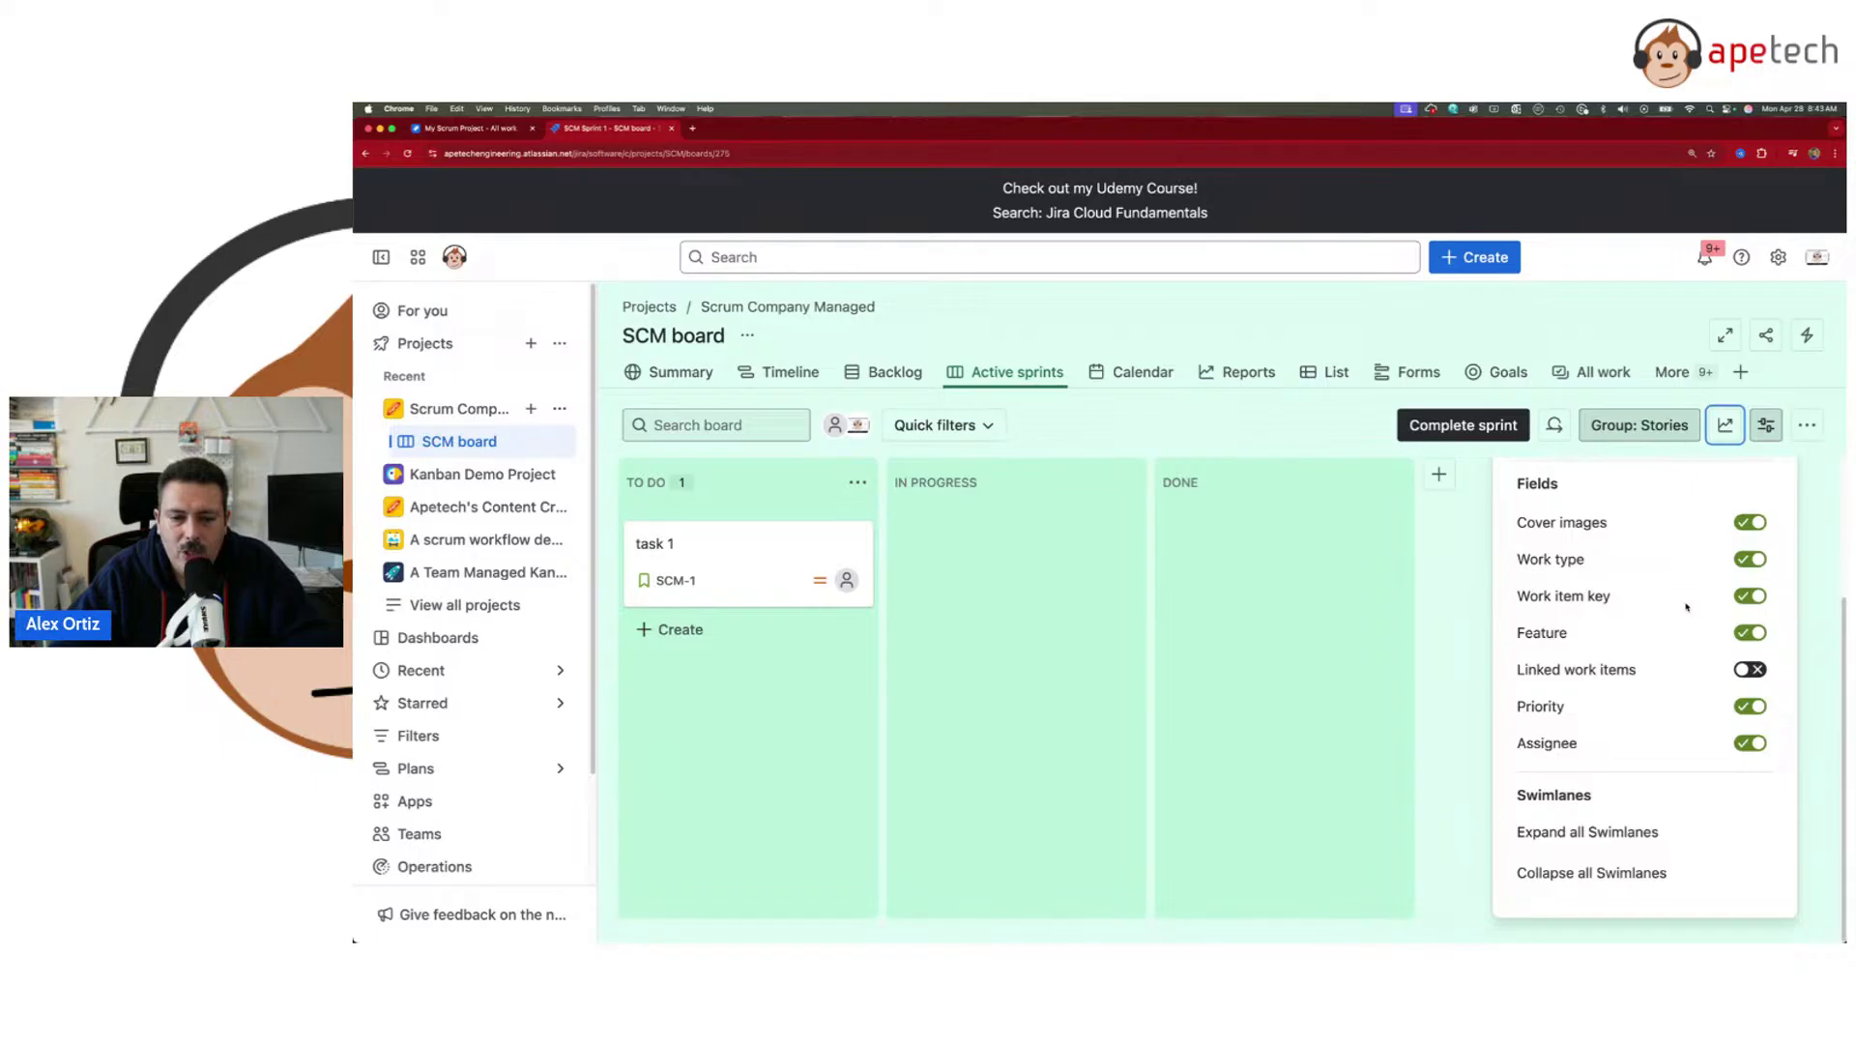
pyautogui.scroll(3, 1686, 606)
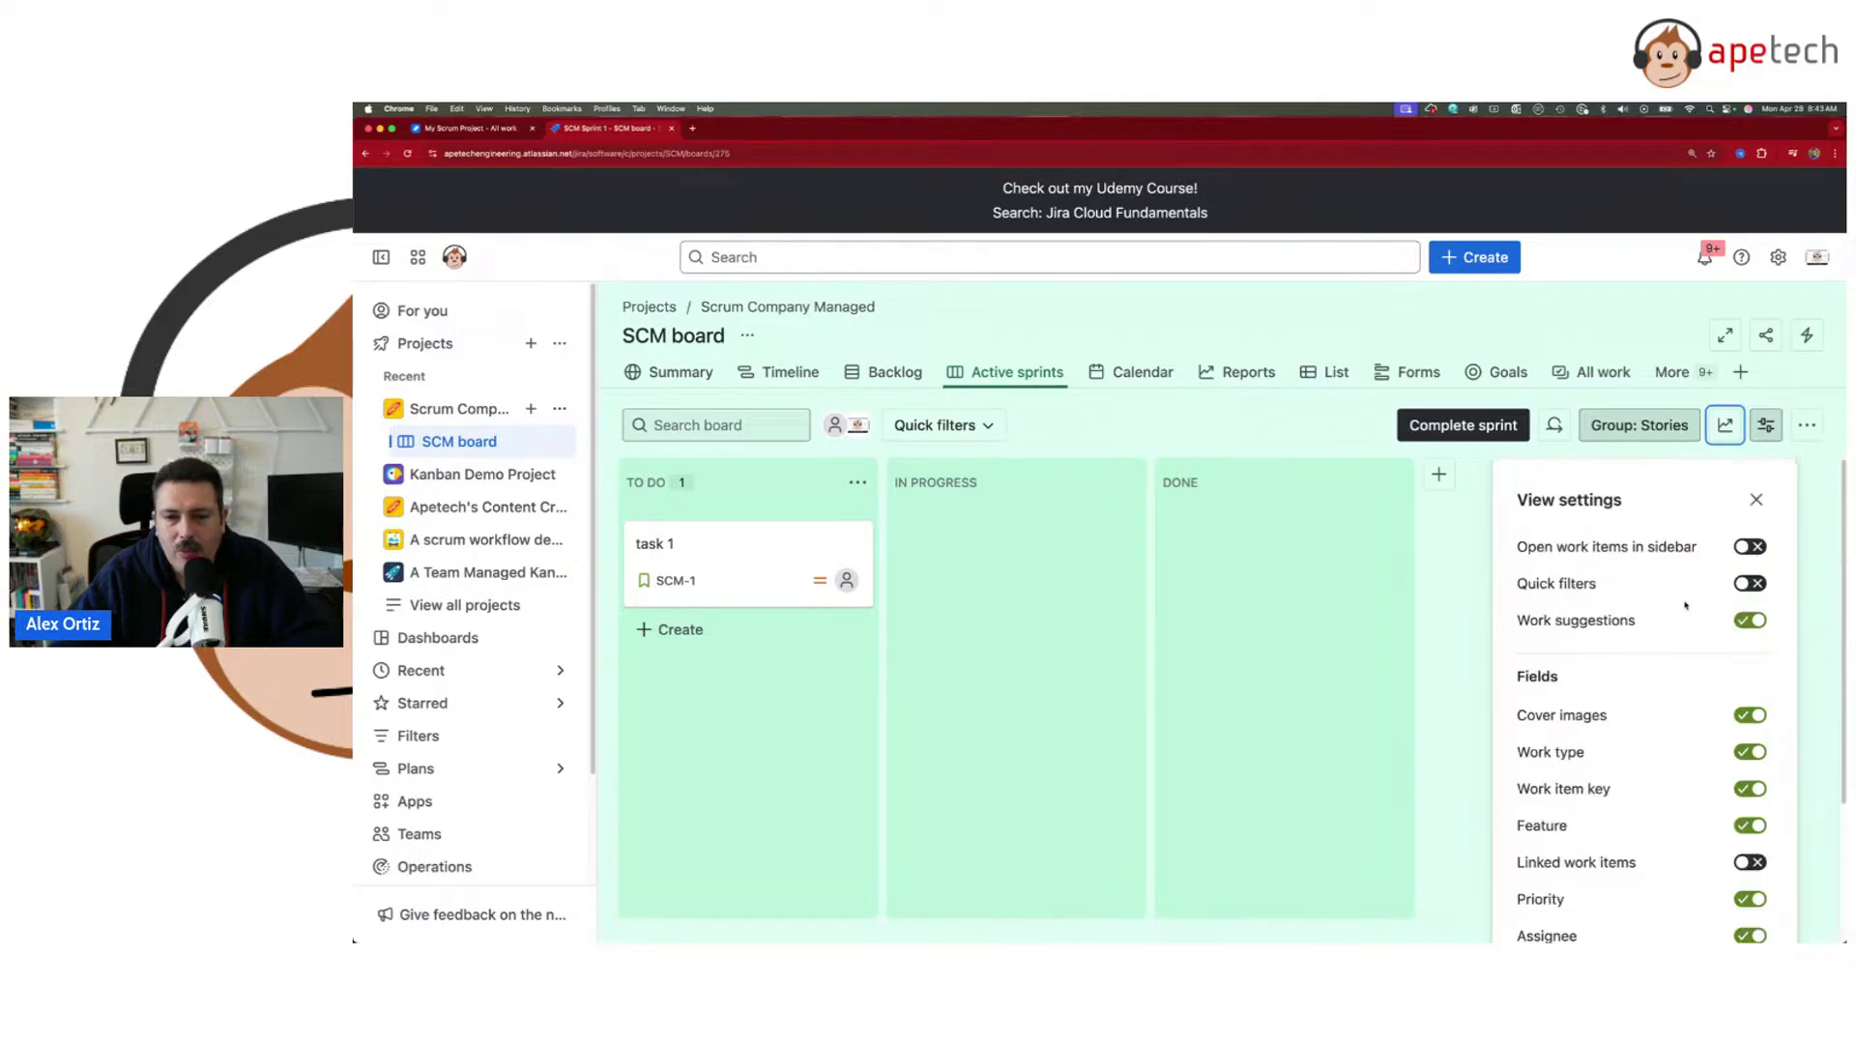
pyautogui.click(1765, 425)
pyautogui.click(1806, 426)
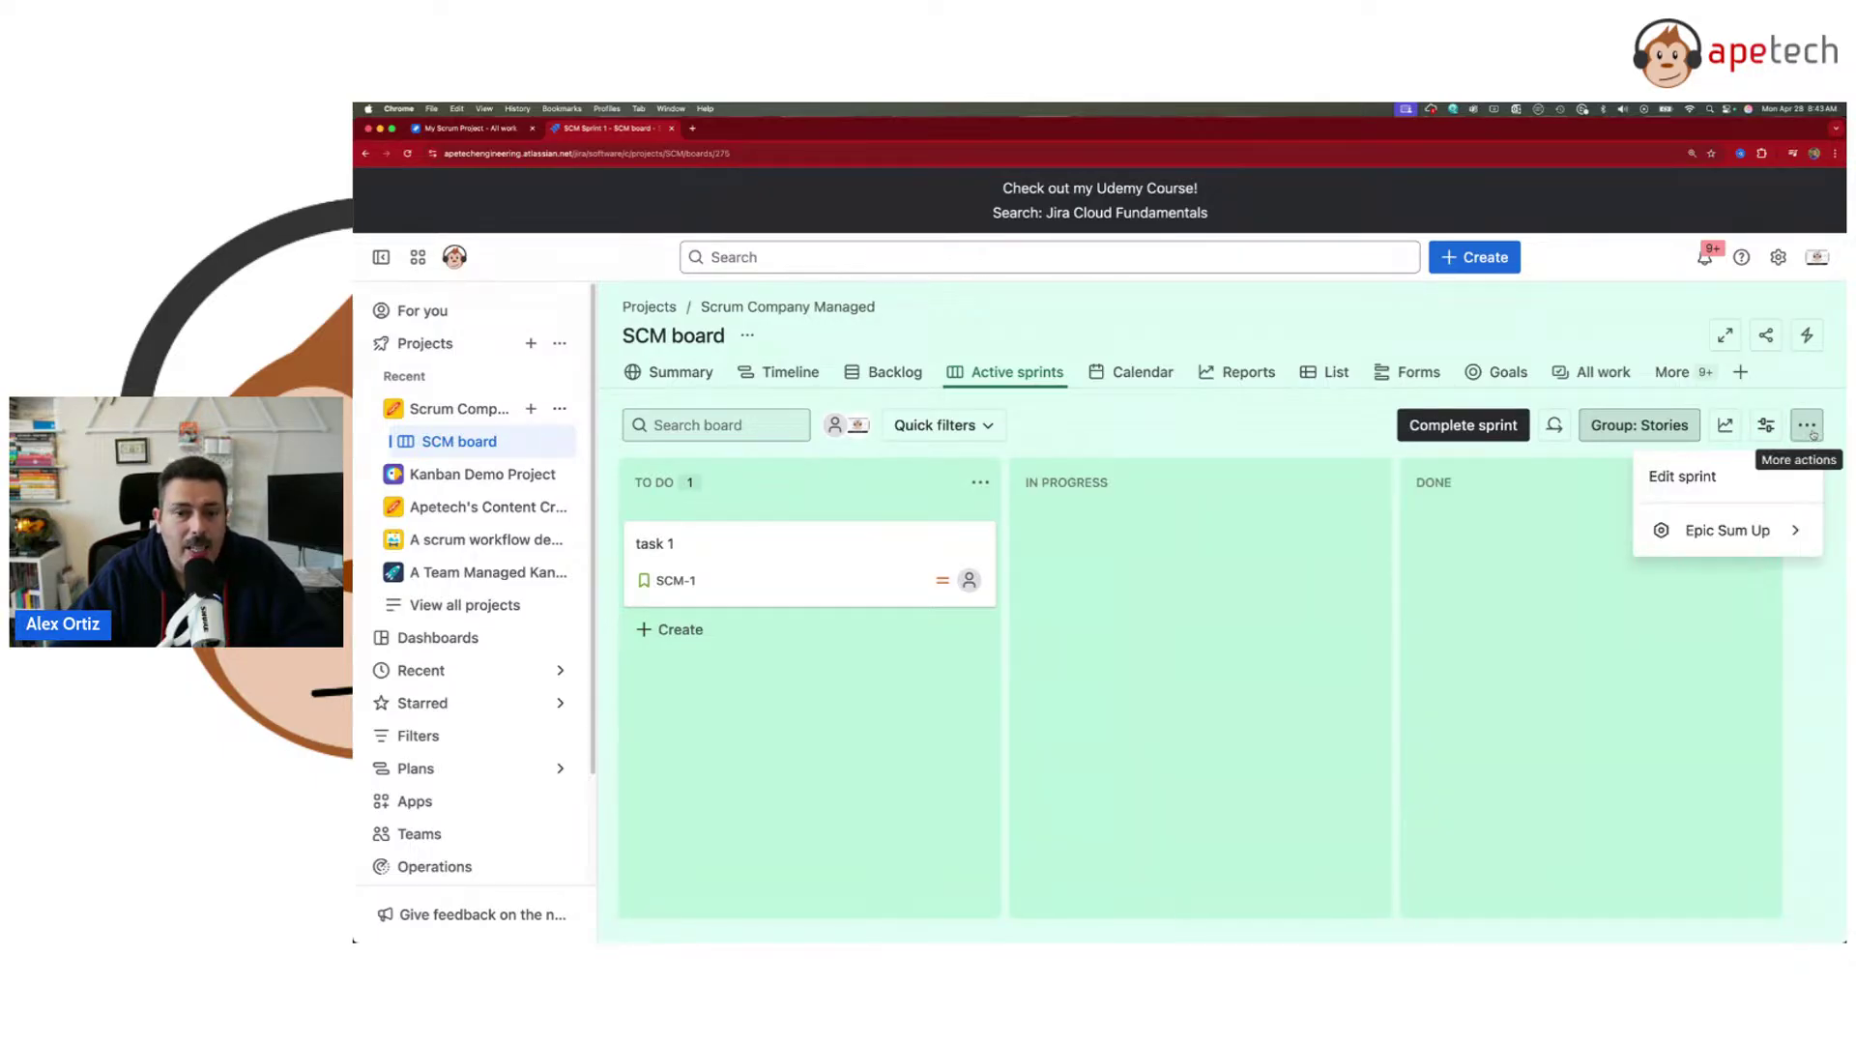
pyautogui.click(1809, 428)
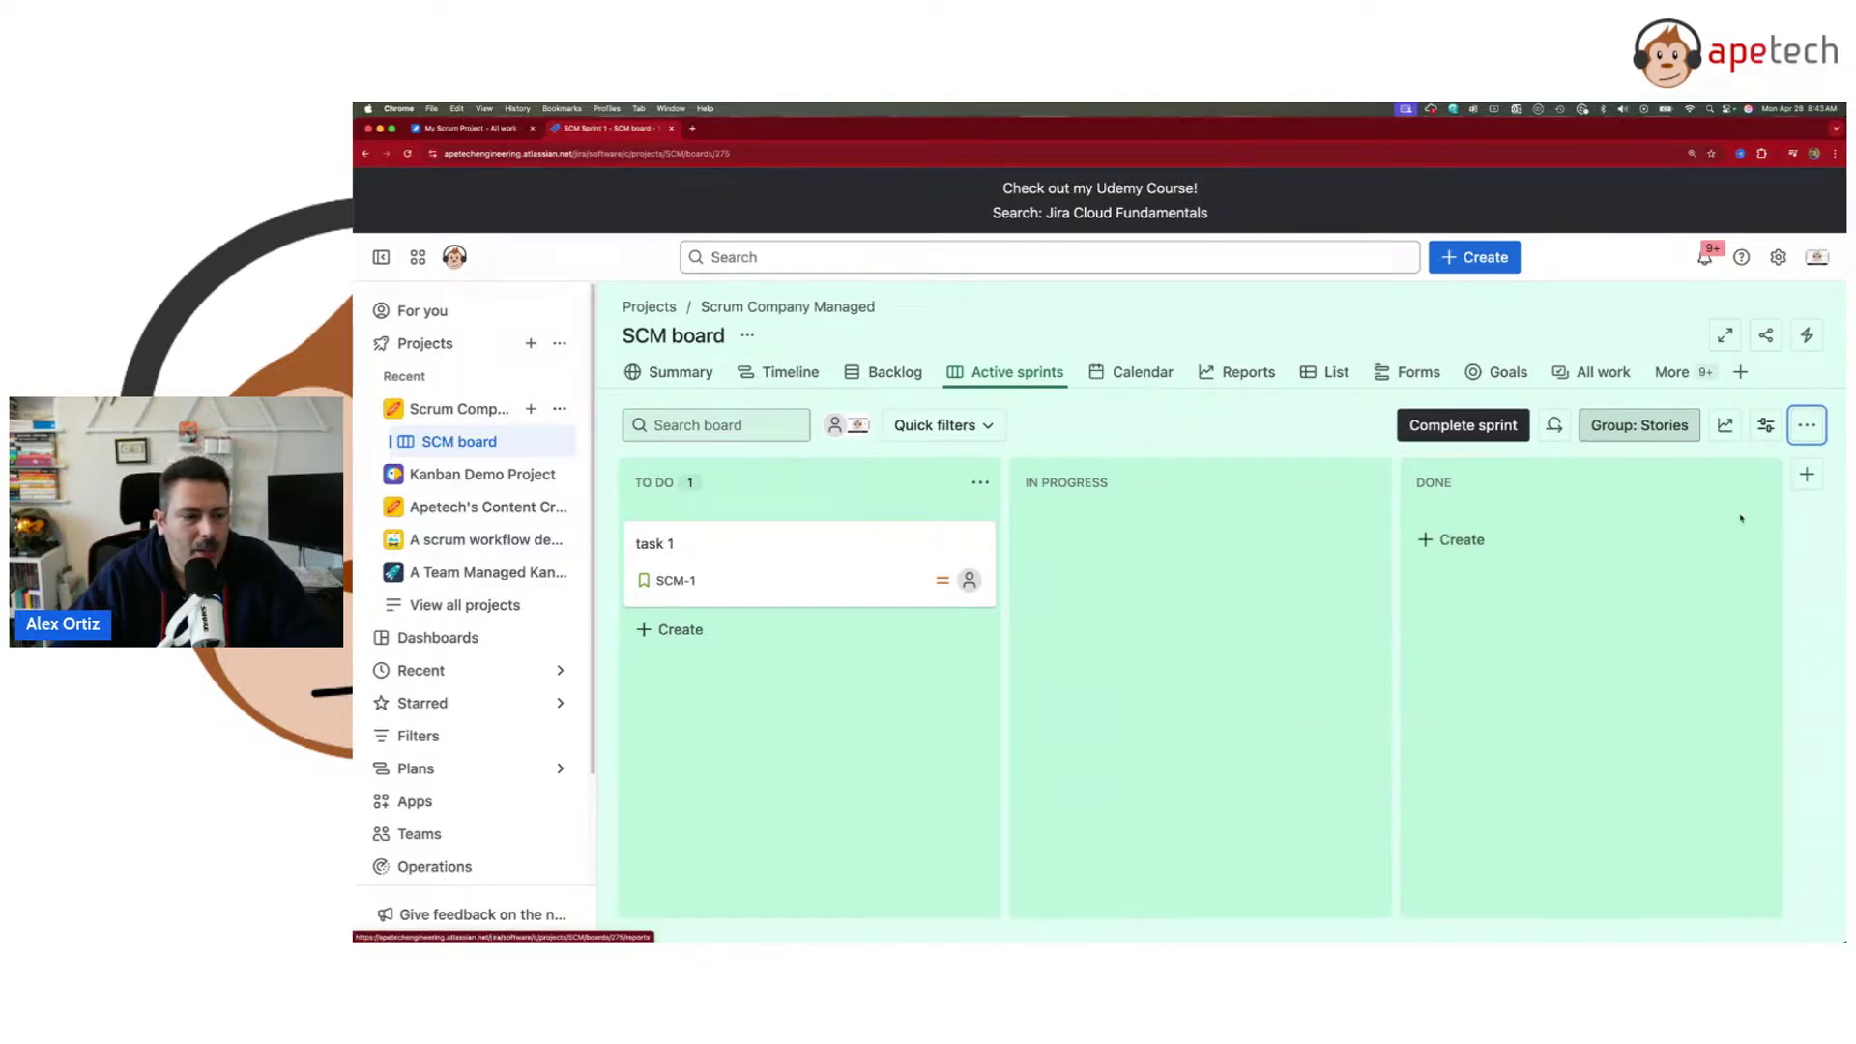
# - Add a column named Test Column to the SCM board
pyautogui.click(1803, 478)
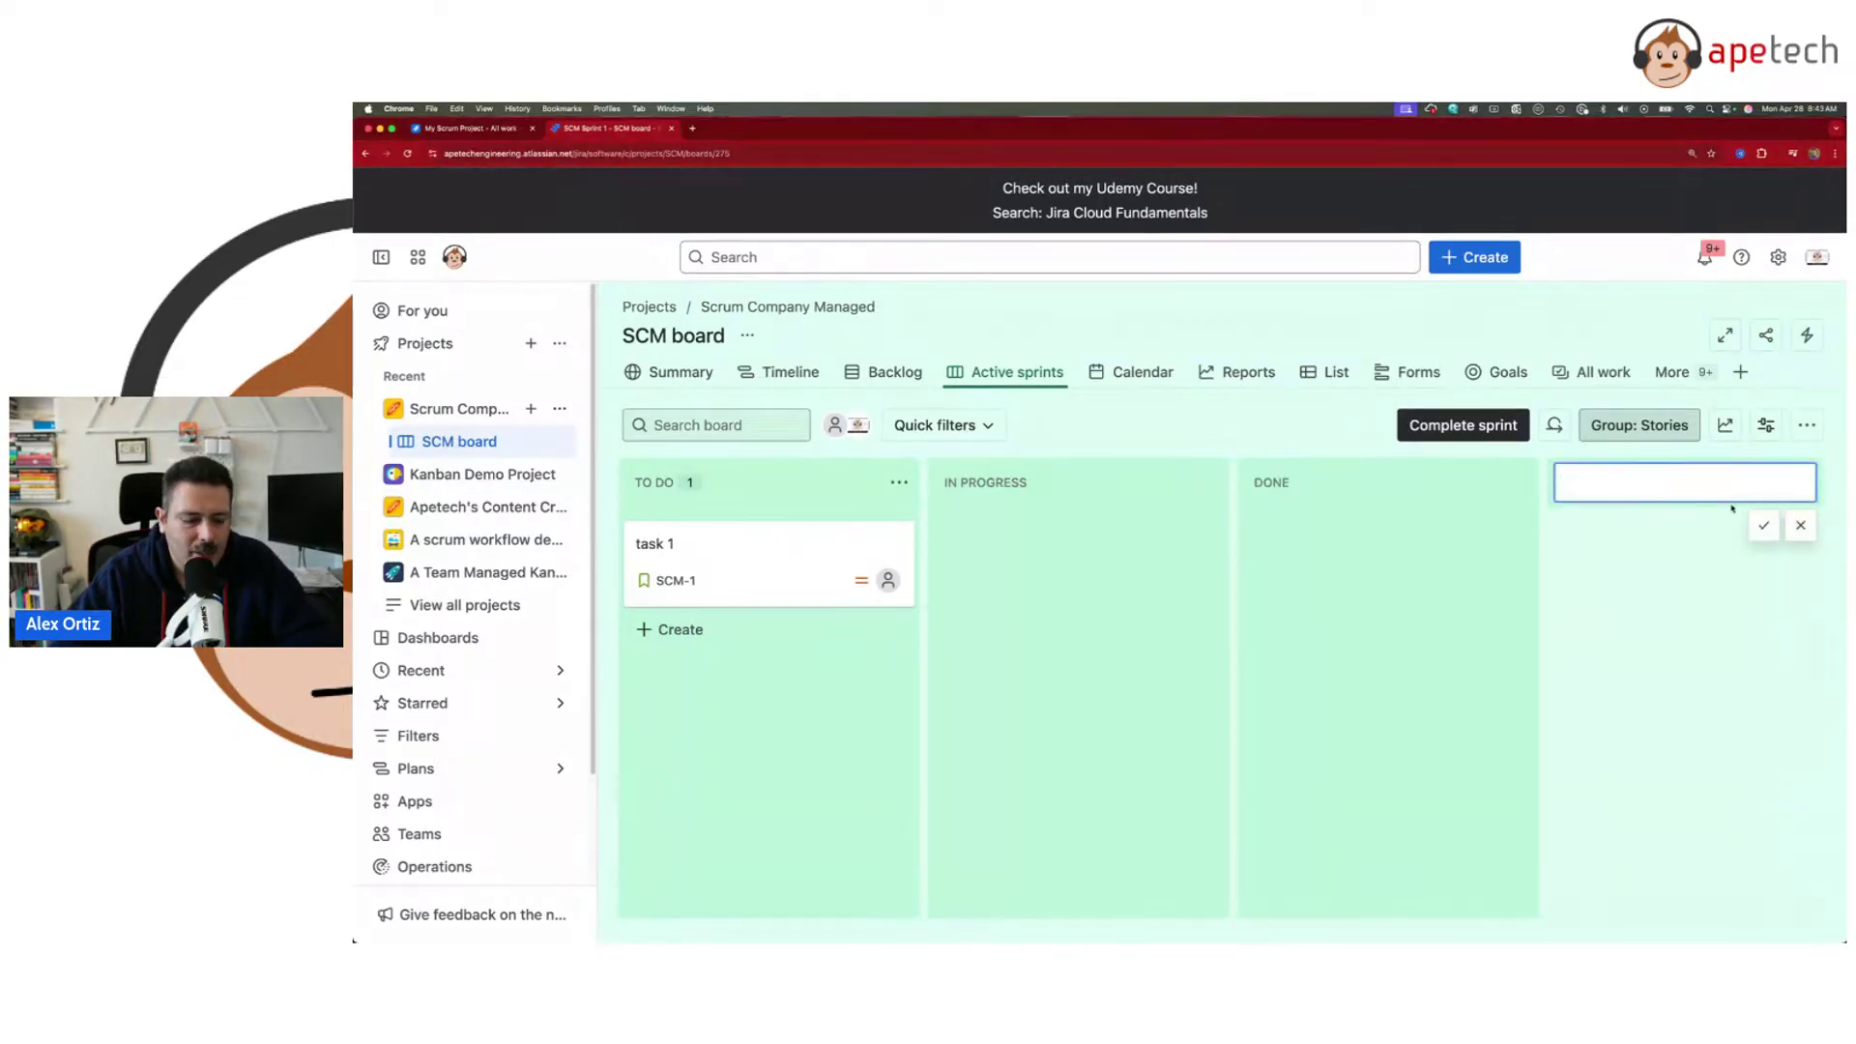
pyautogui.write('Test Column')
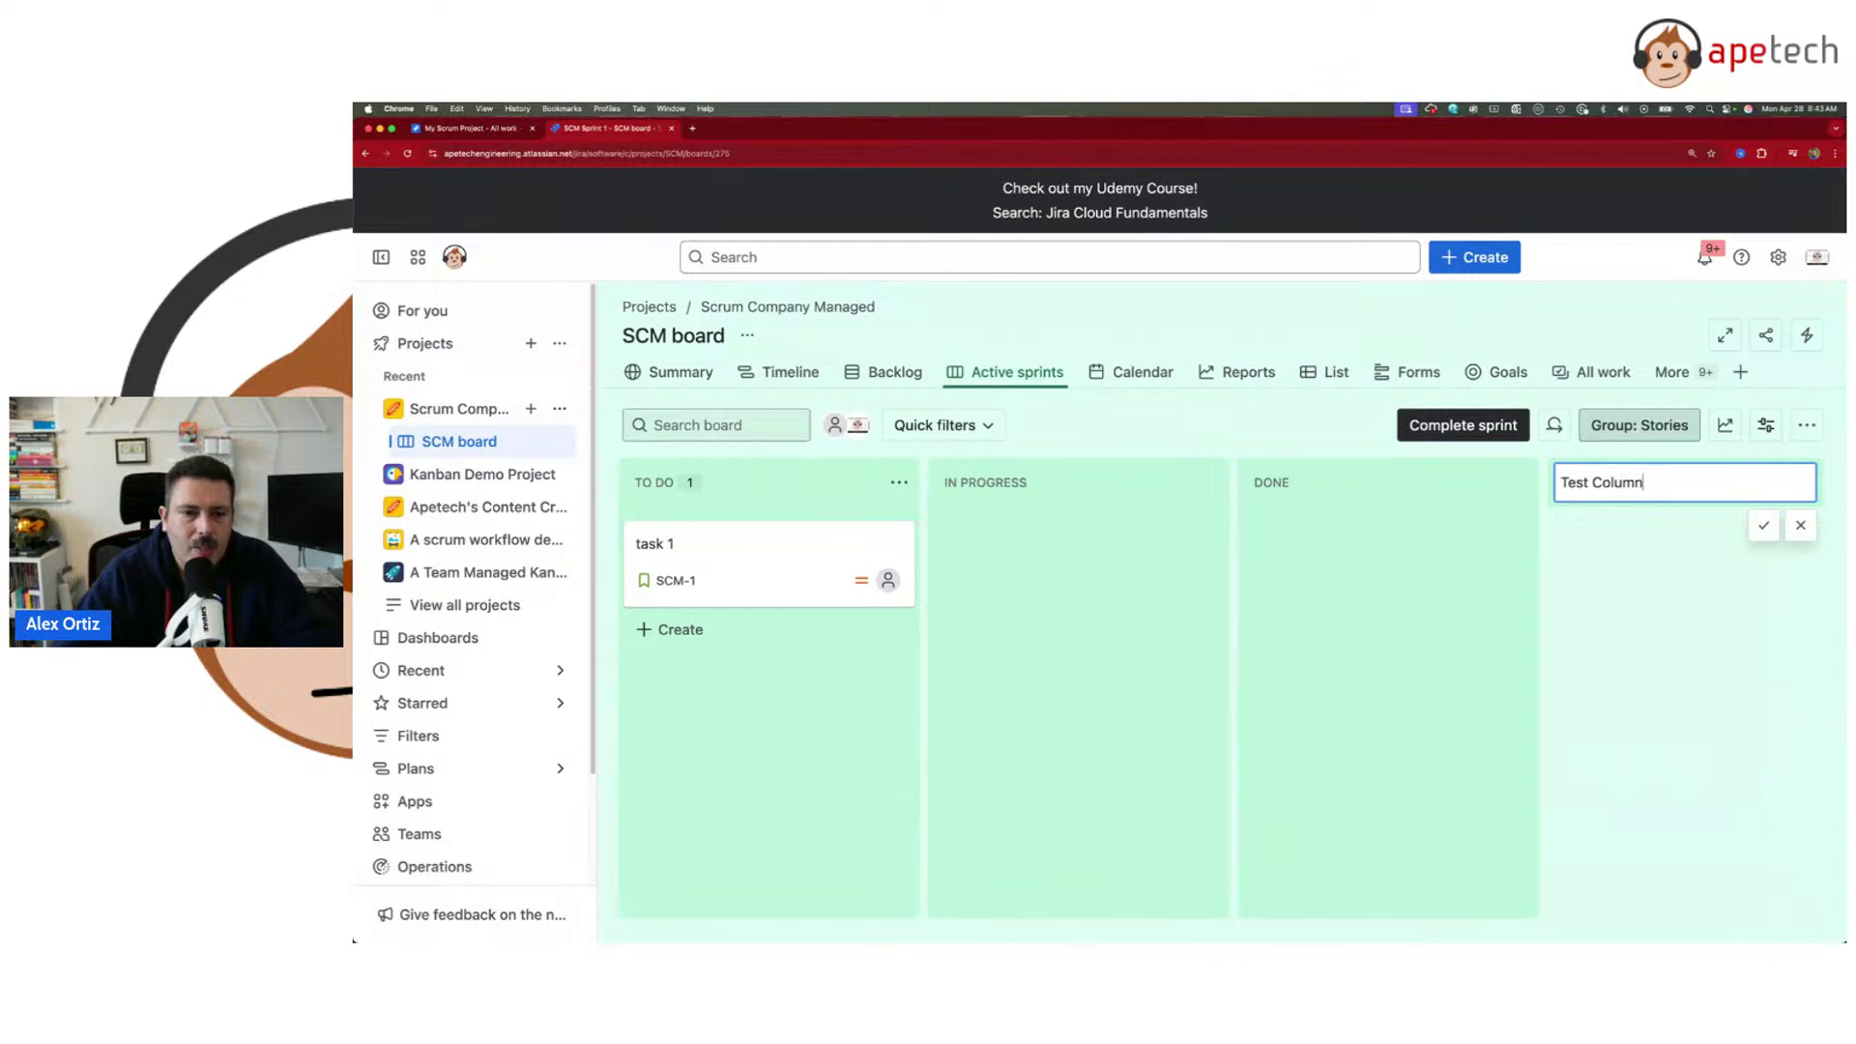
pyautogui.press('Return')
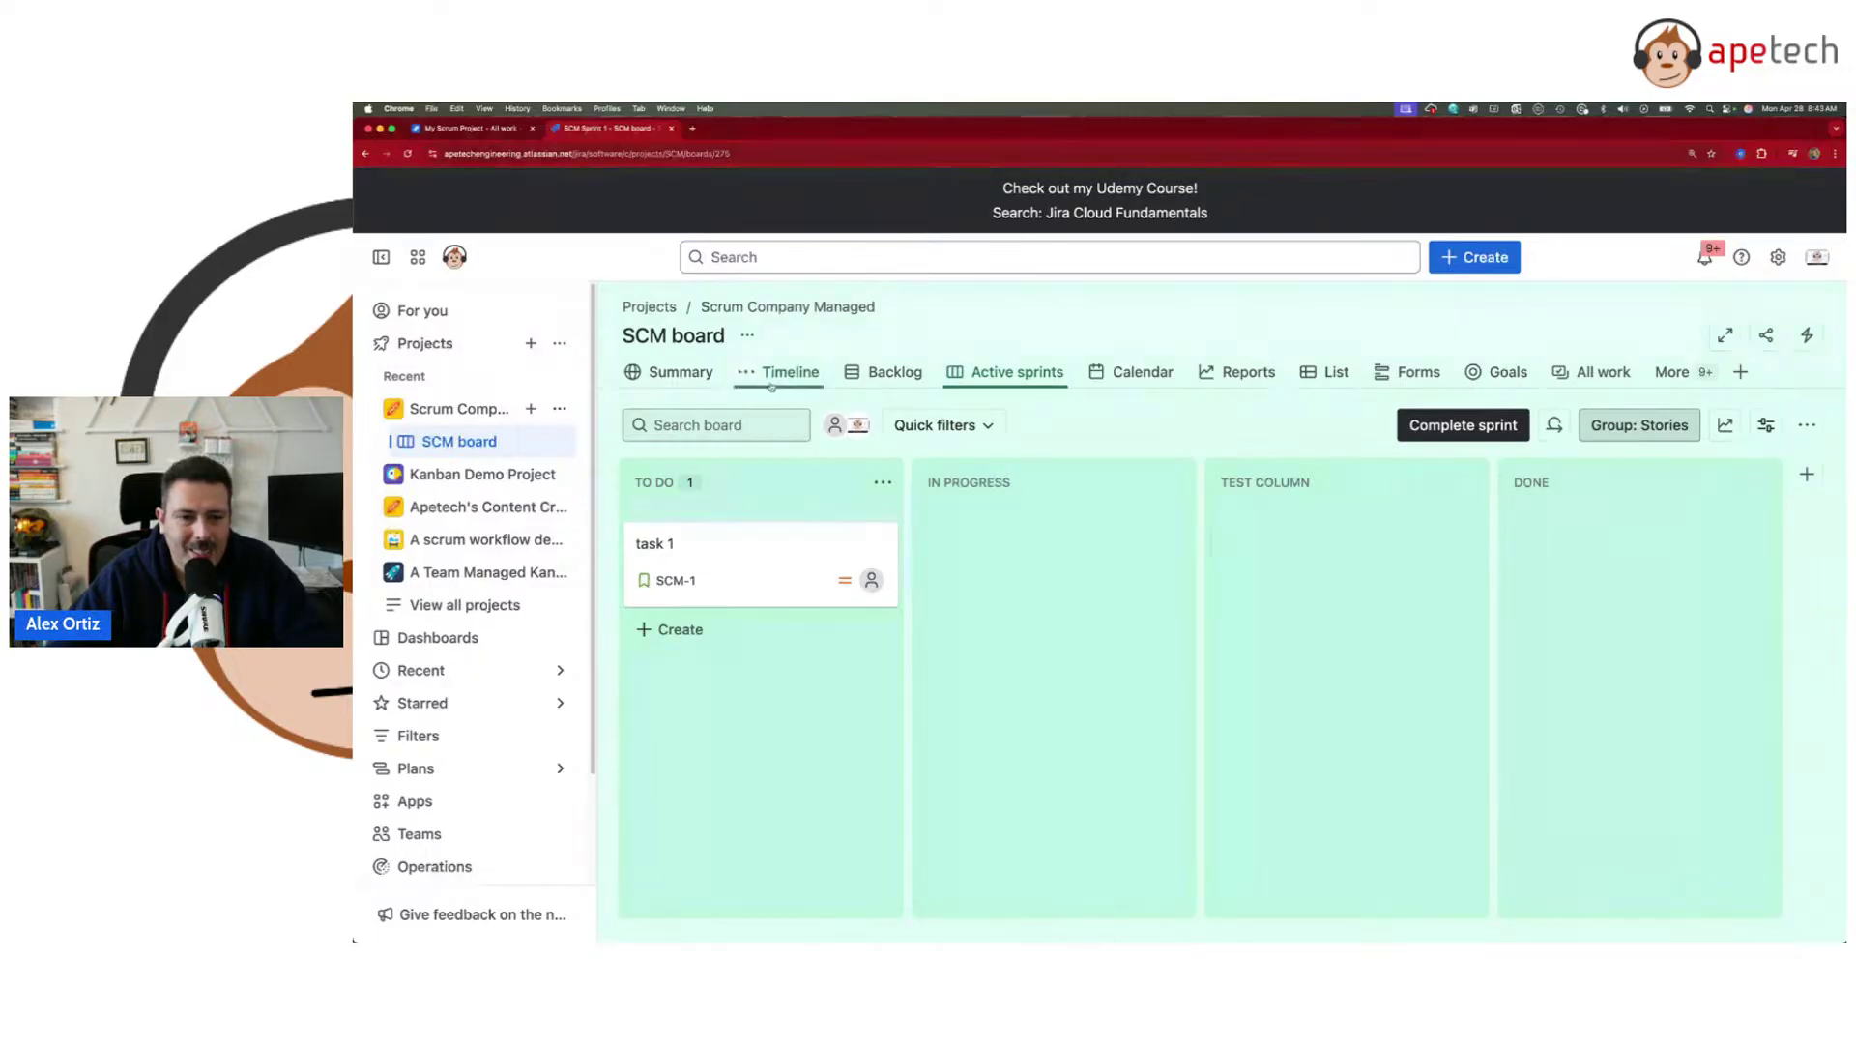
# - Delete the Test Column from the SCM board
pyautogui.click(1473, 490)
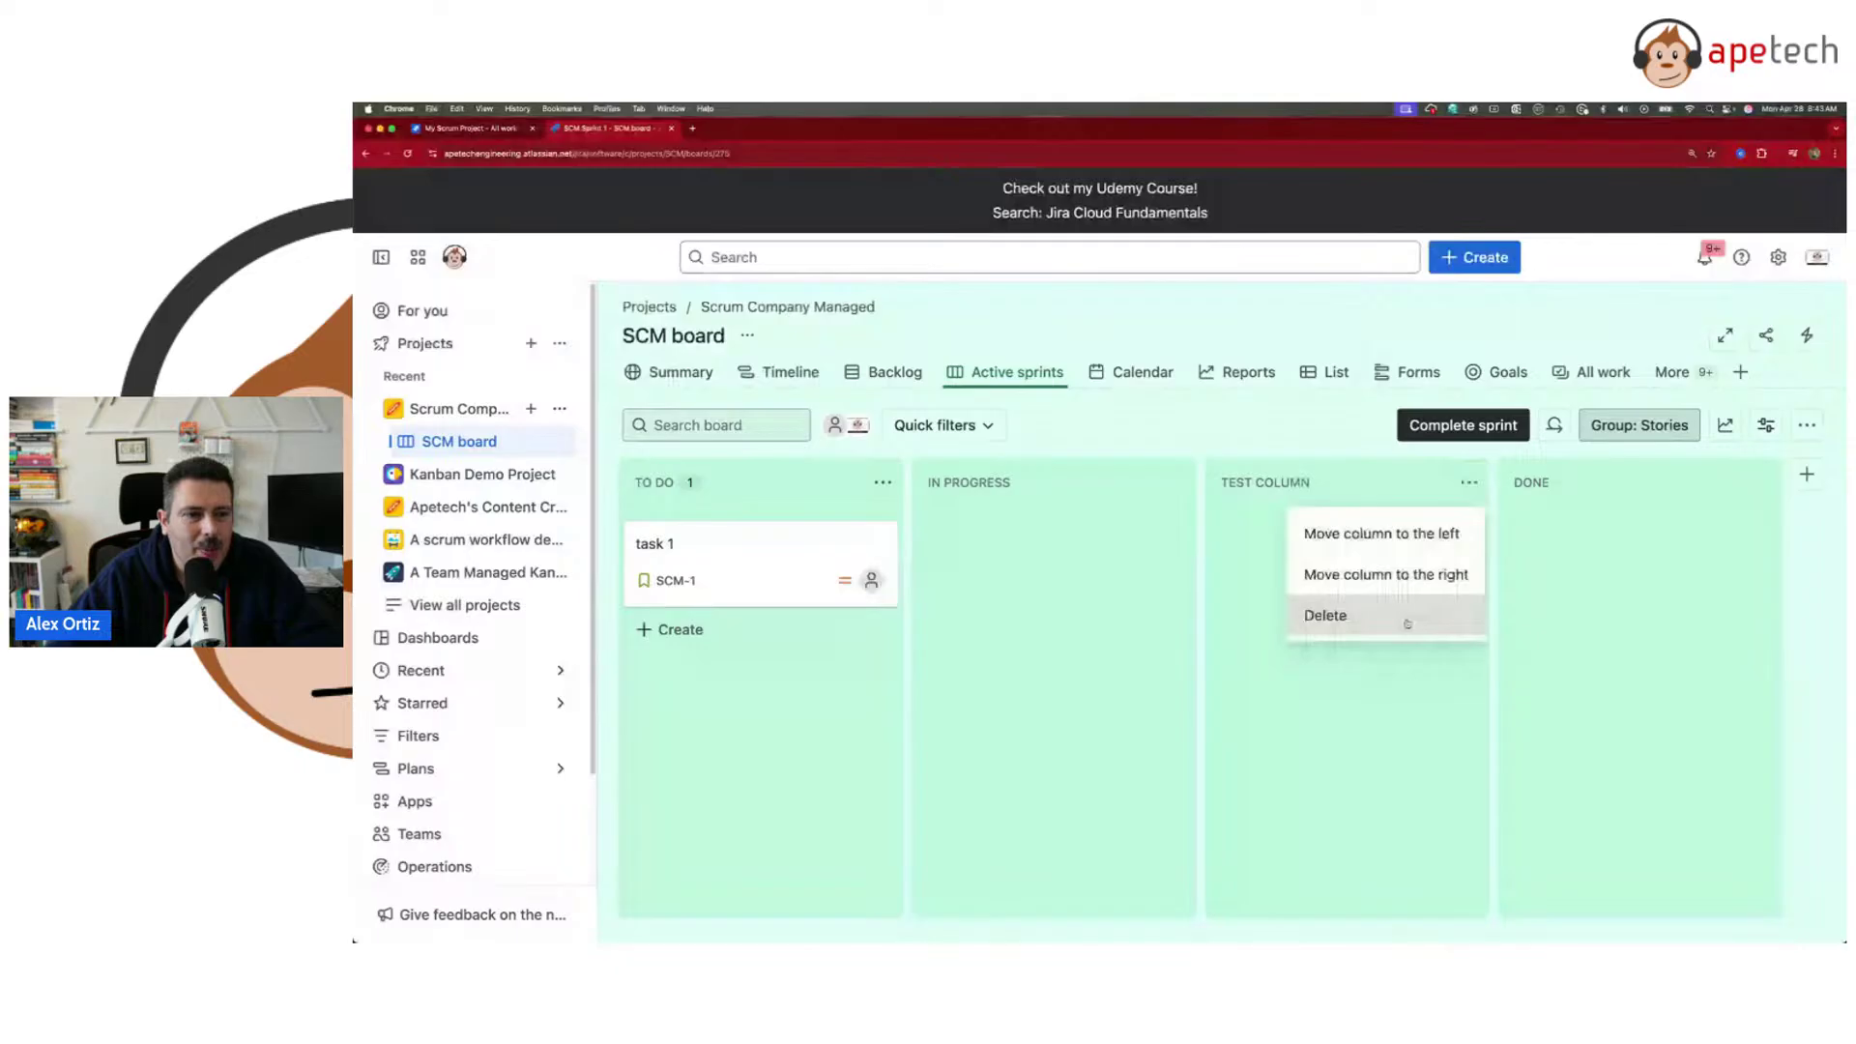
pyautogui.click(1408, 624)
pyautogui.click(1340, 526)
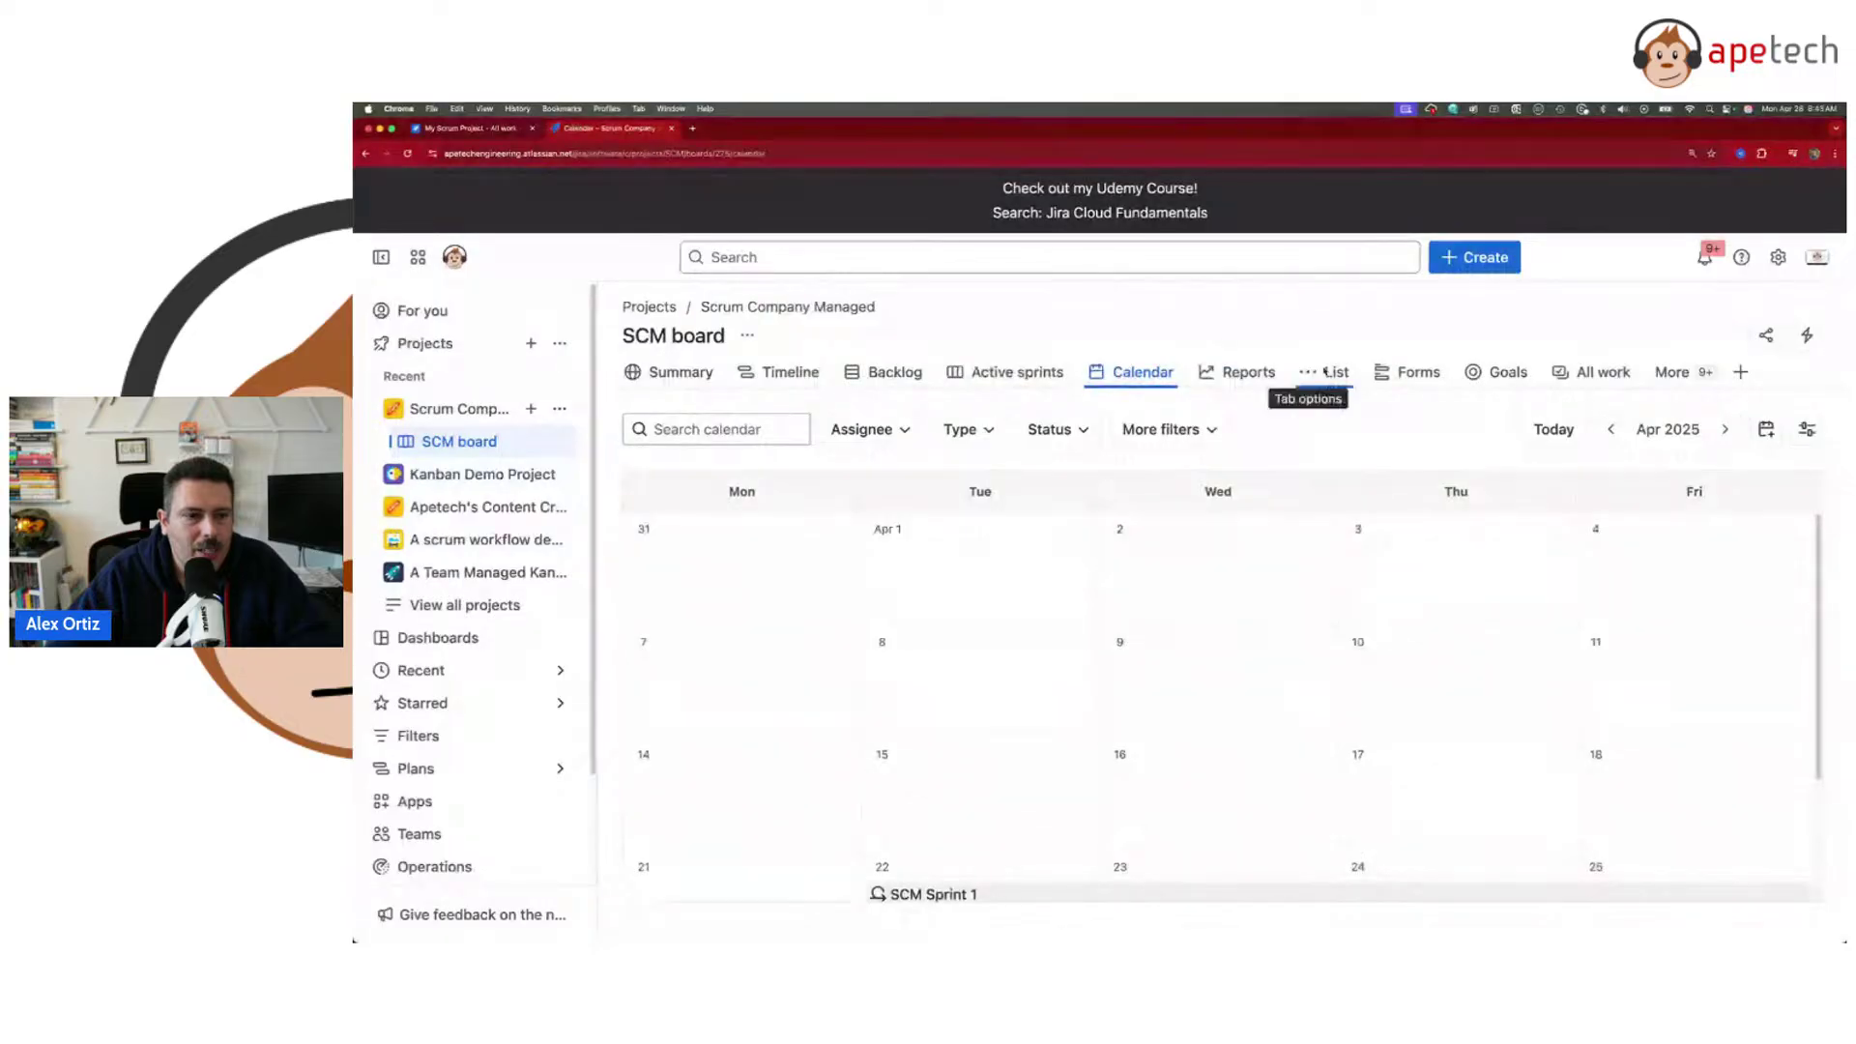
# - Go through the SCM board's List, Forms and Goals views, ending on All work
pyautogui.click(1334, 371)
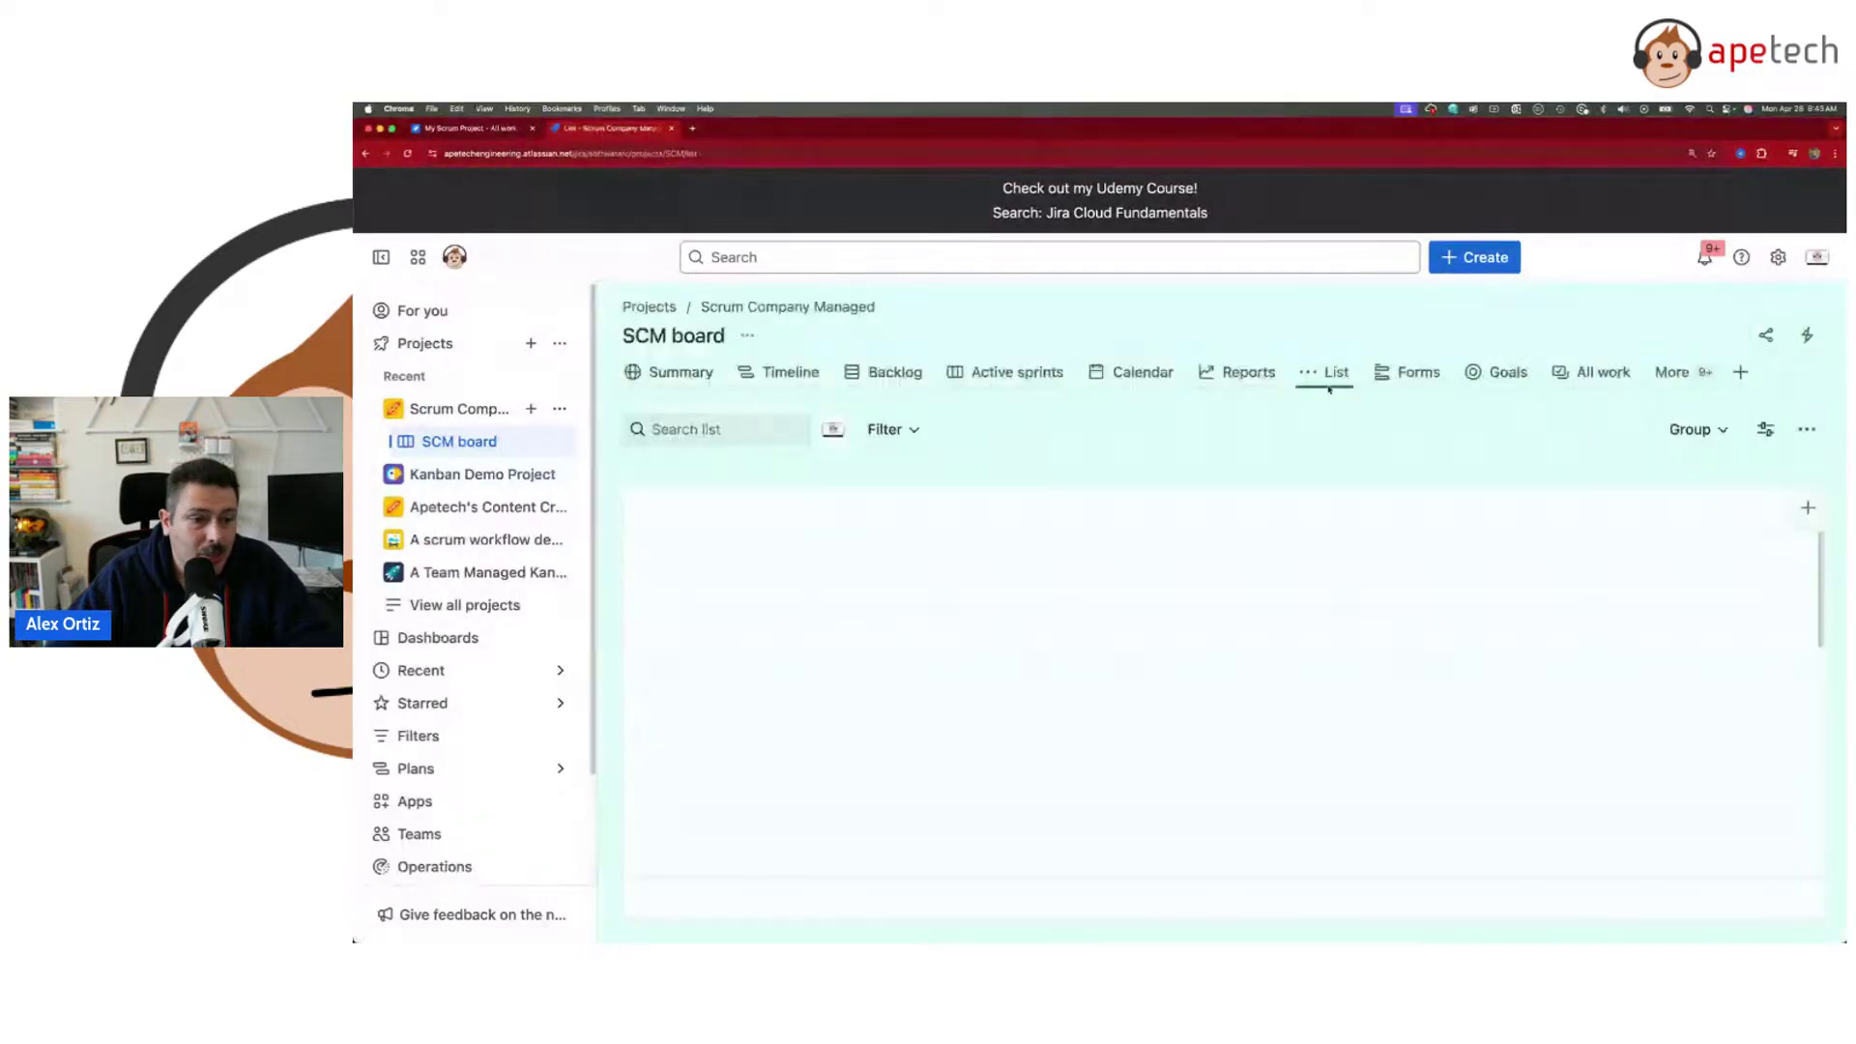
pyautogui.click(1413, 373)
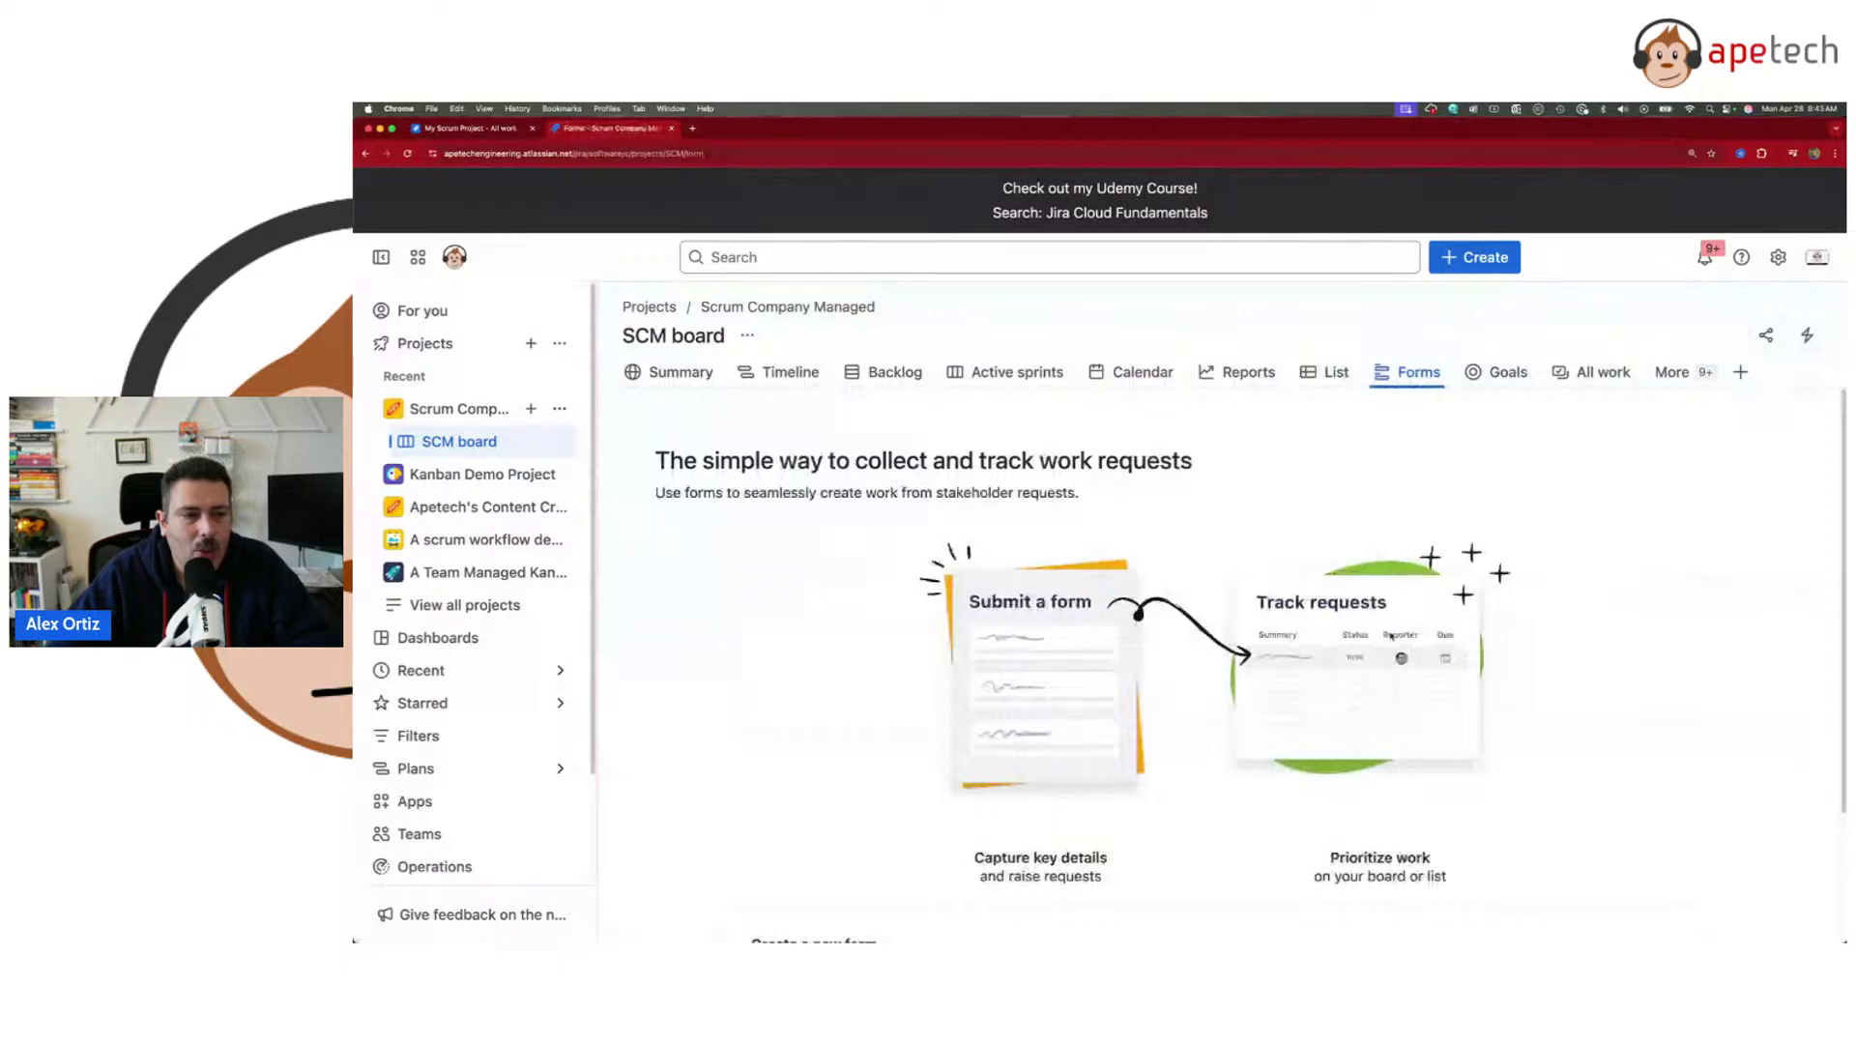
pyautogui.scroll(-2, 1407, 634)
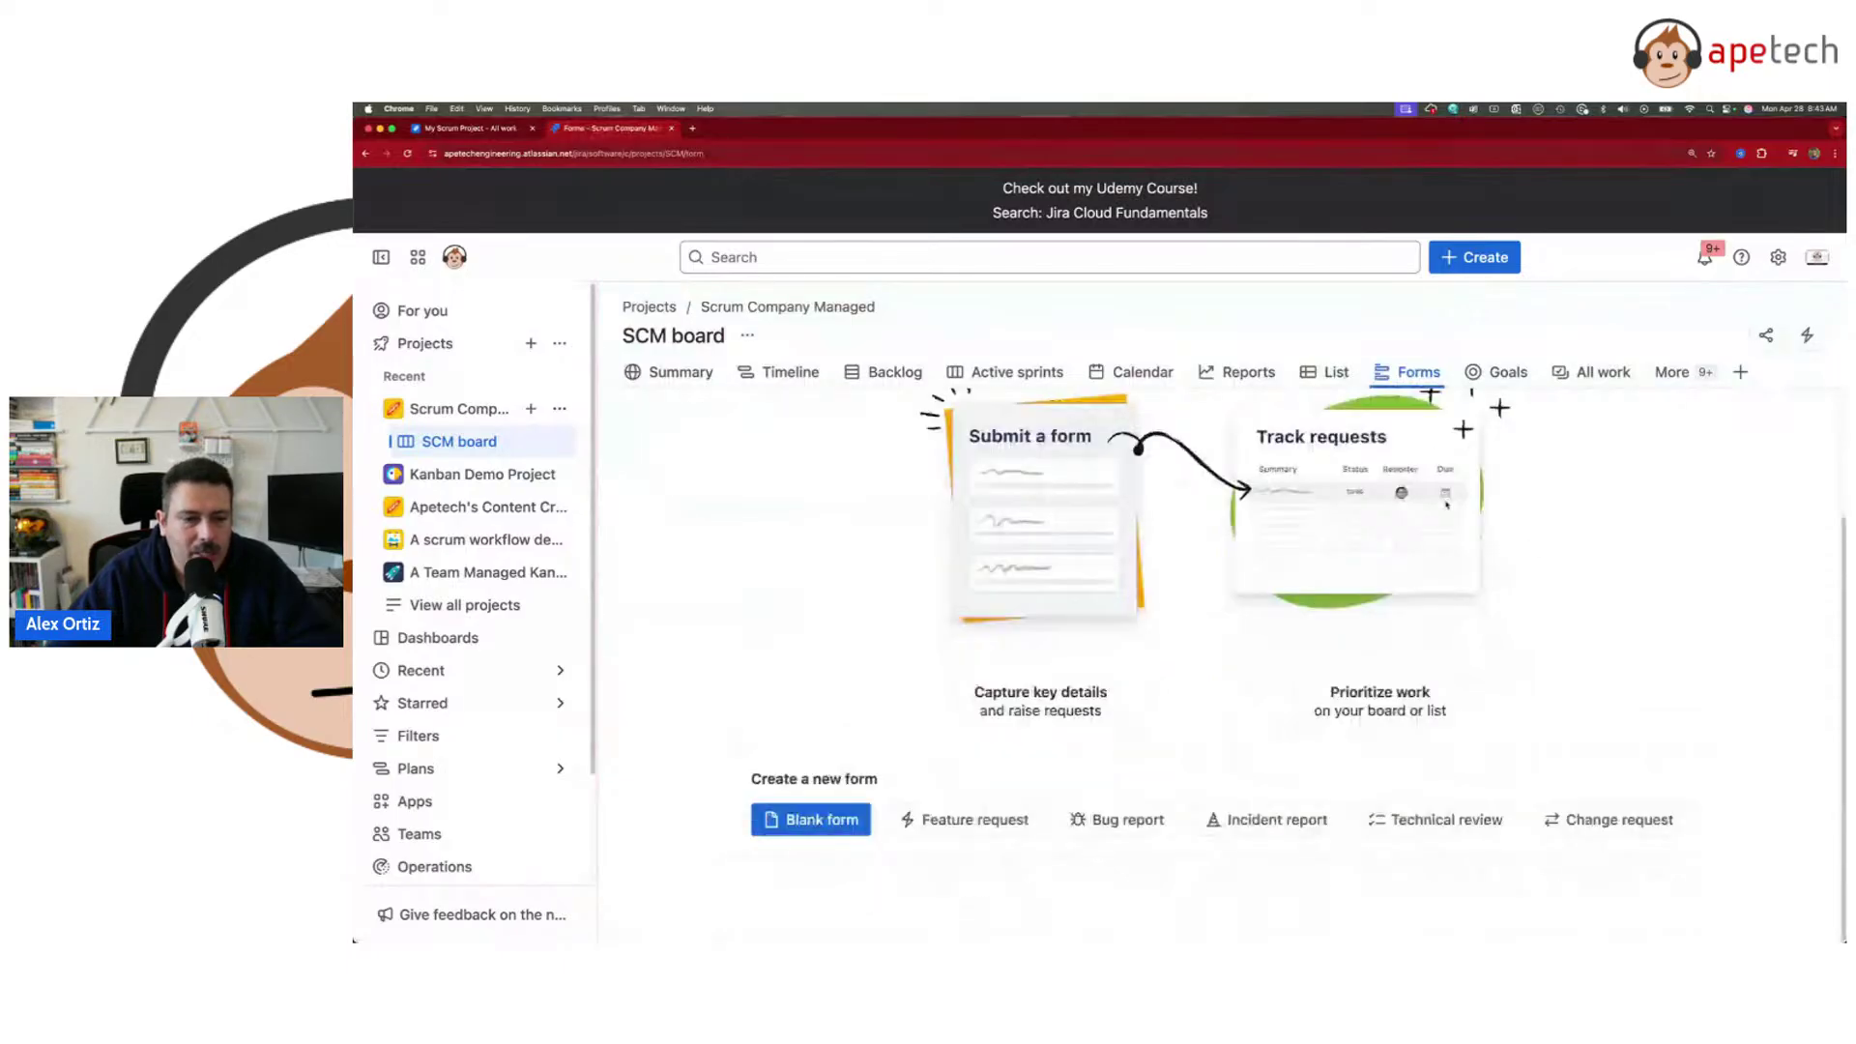
pyautogui.scroll(2, 1211, 525)
pyautogui.click(1508, 374)
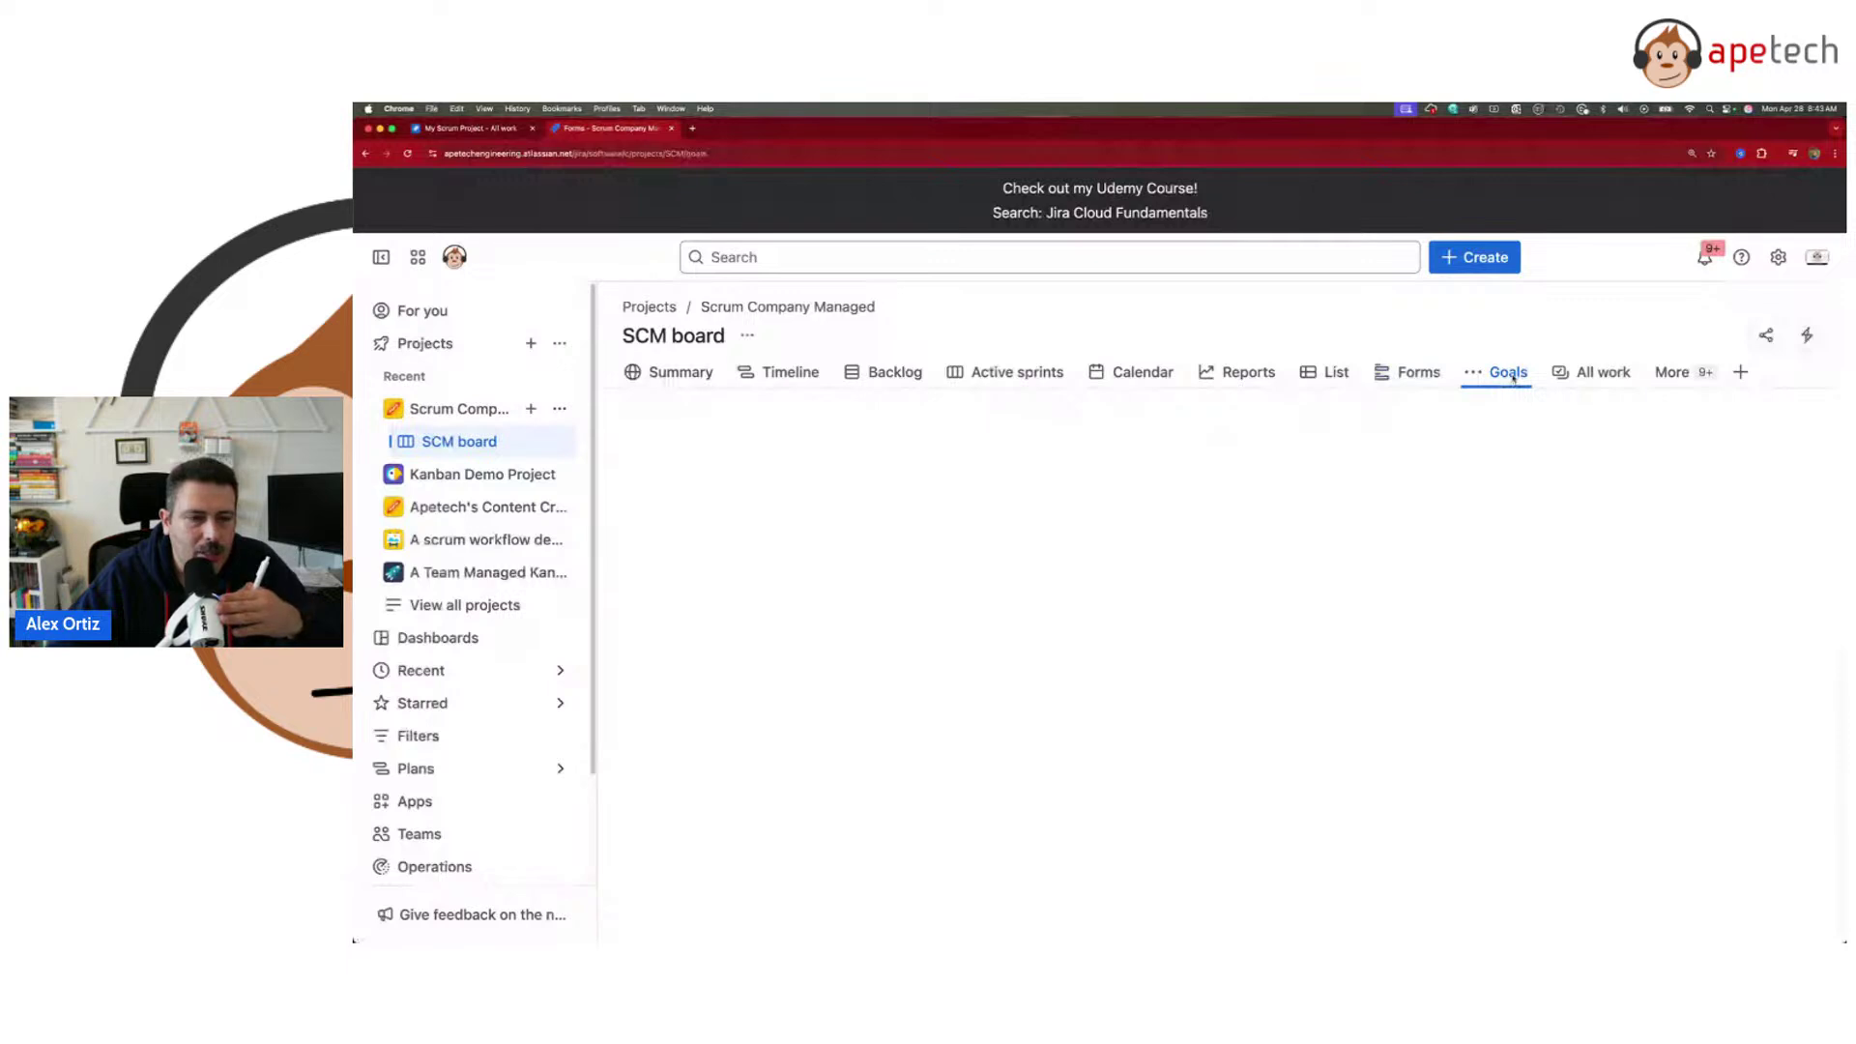
pyautogui.click(1605, 375)
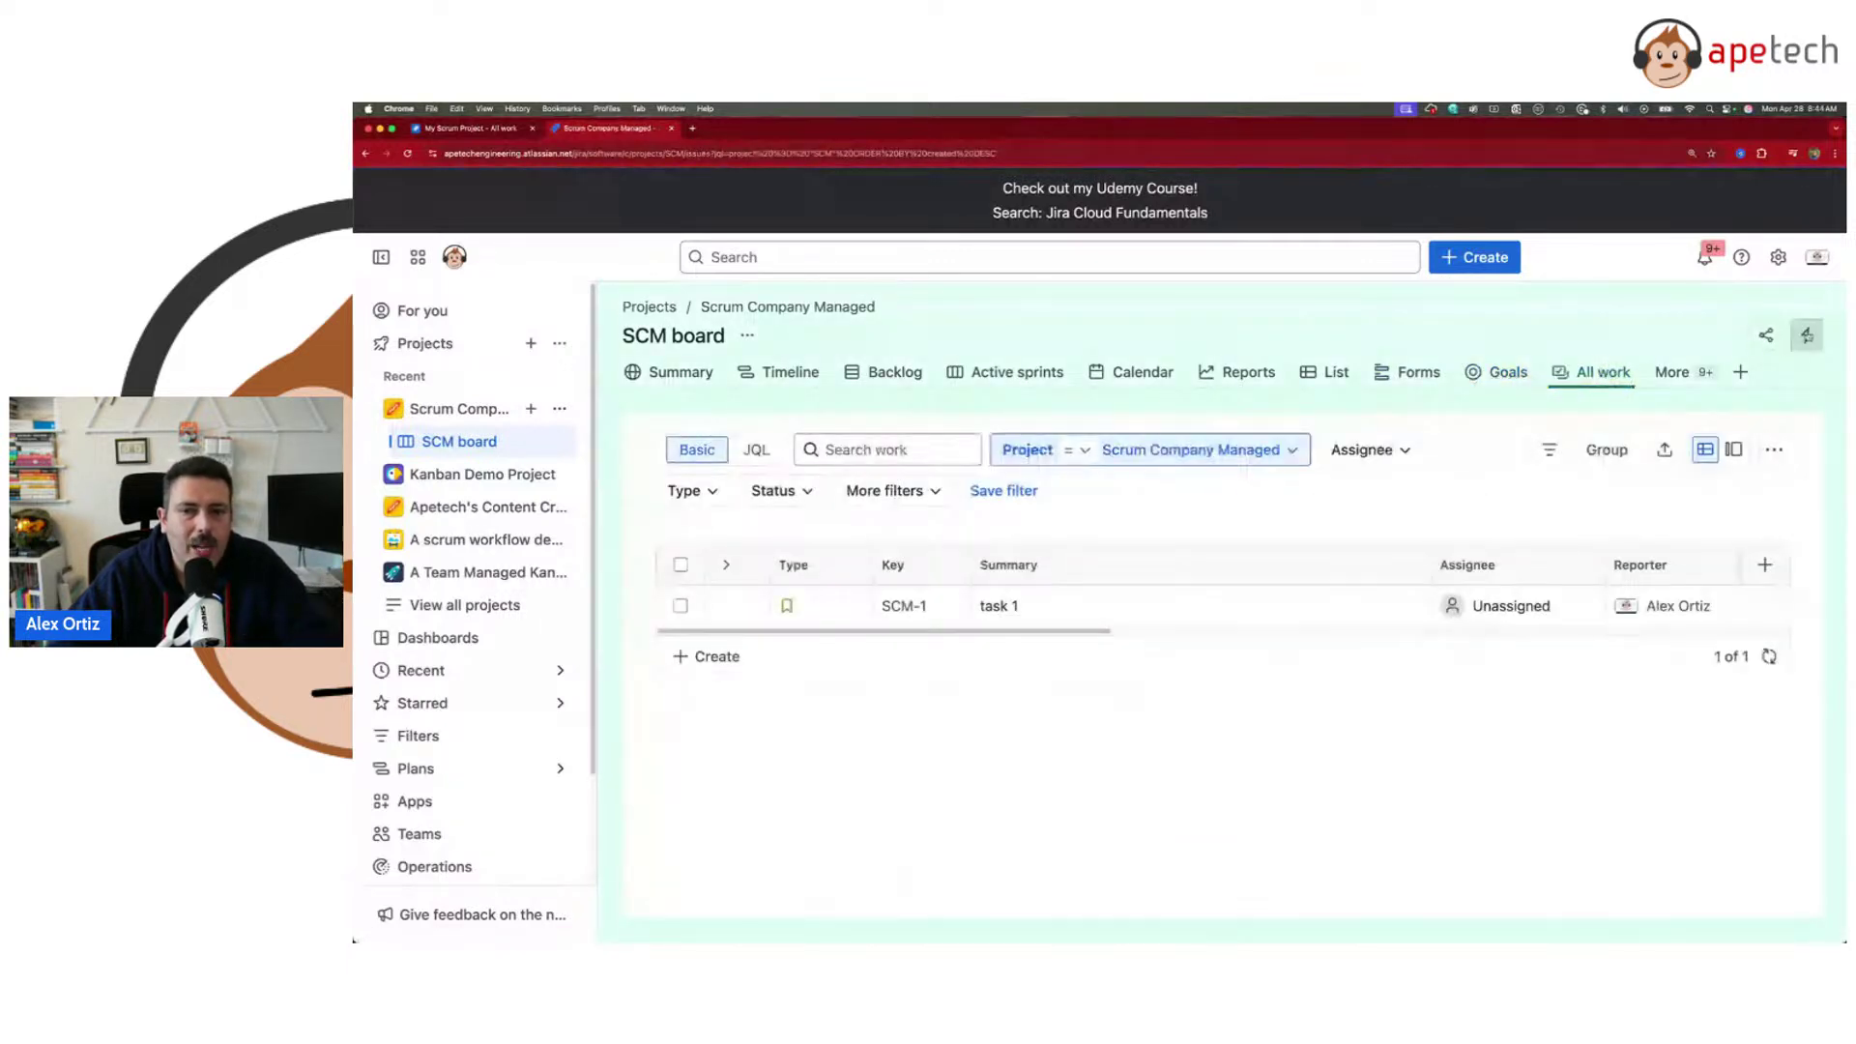
# - Compare the SCM board's Automation options with the Automation page in My Scrum Project's settings, and close the options
pyautogui.click(1808, 335)
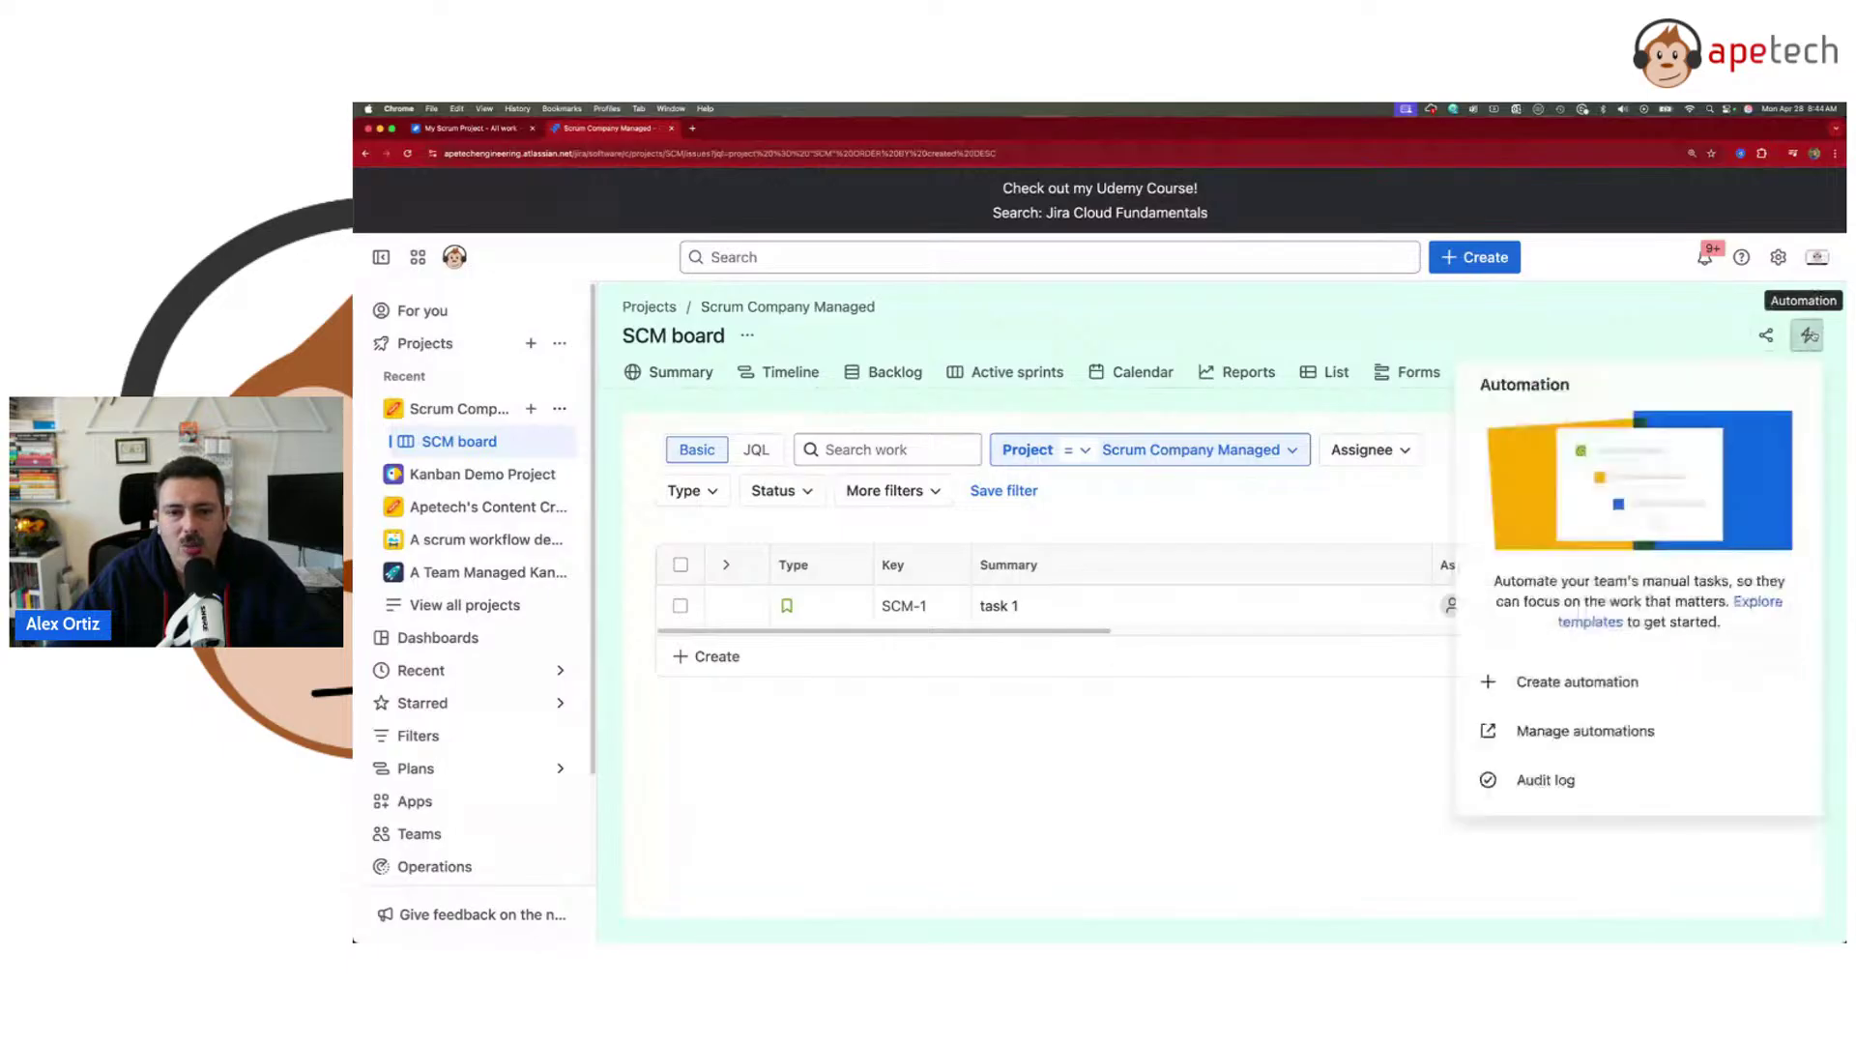
pyautogui.click(1808, 336)
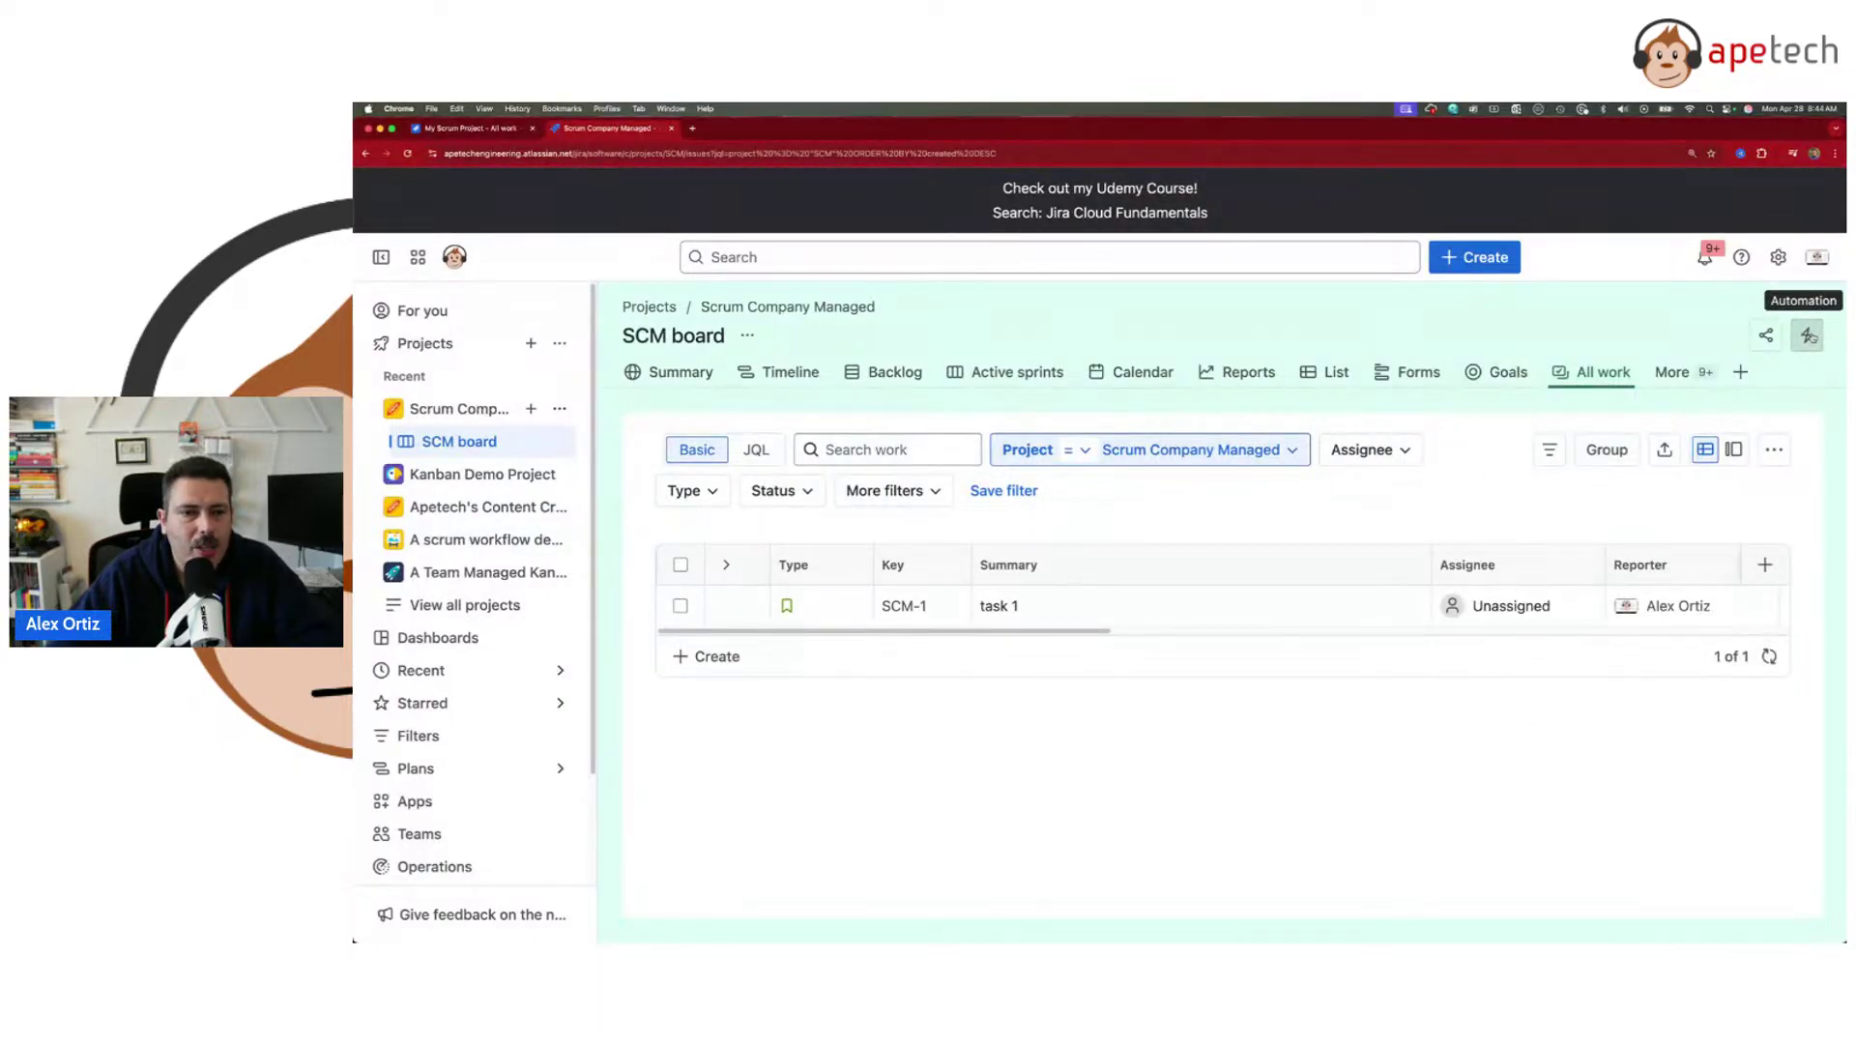
pyautogui.click(488, 136)
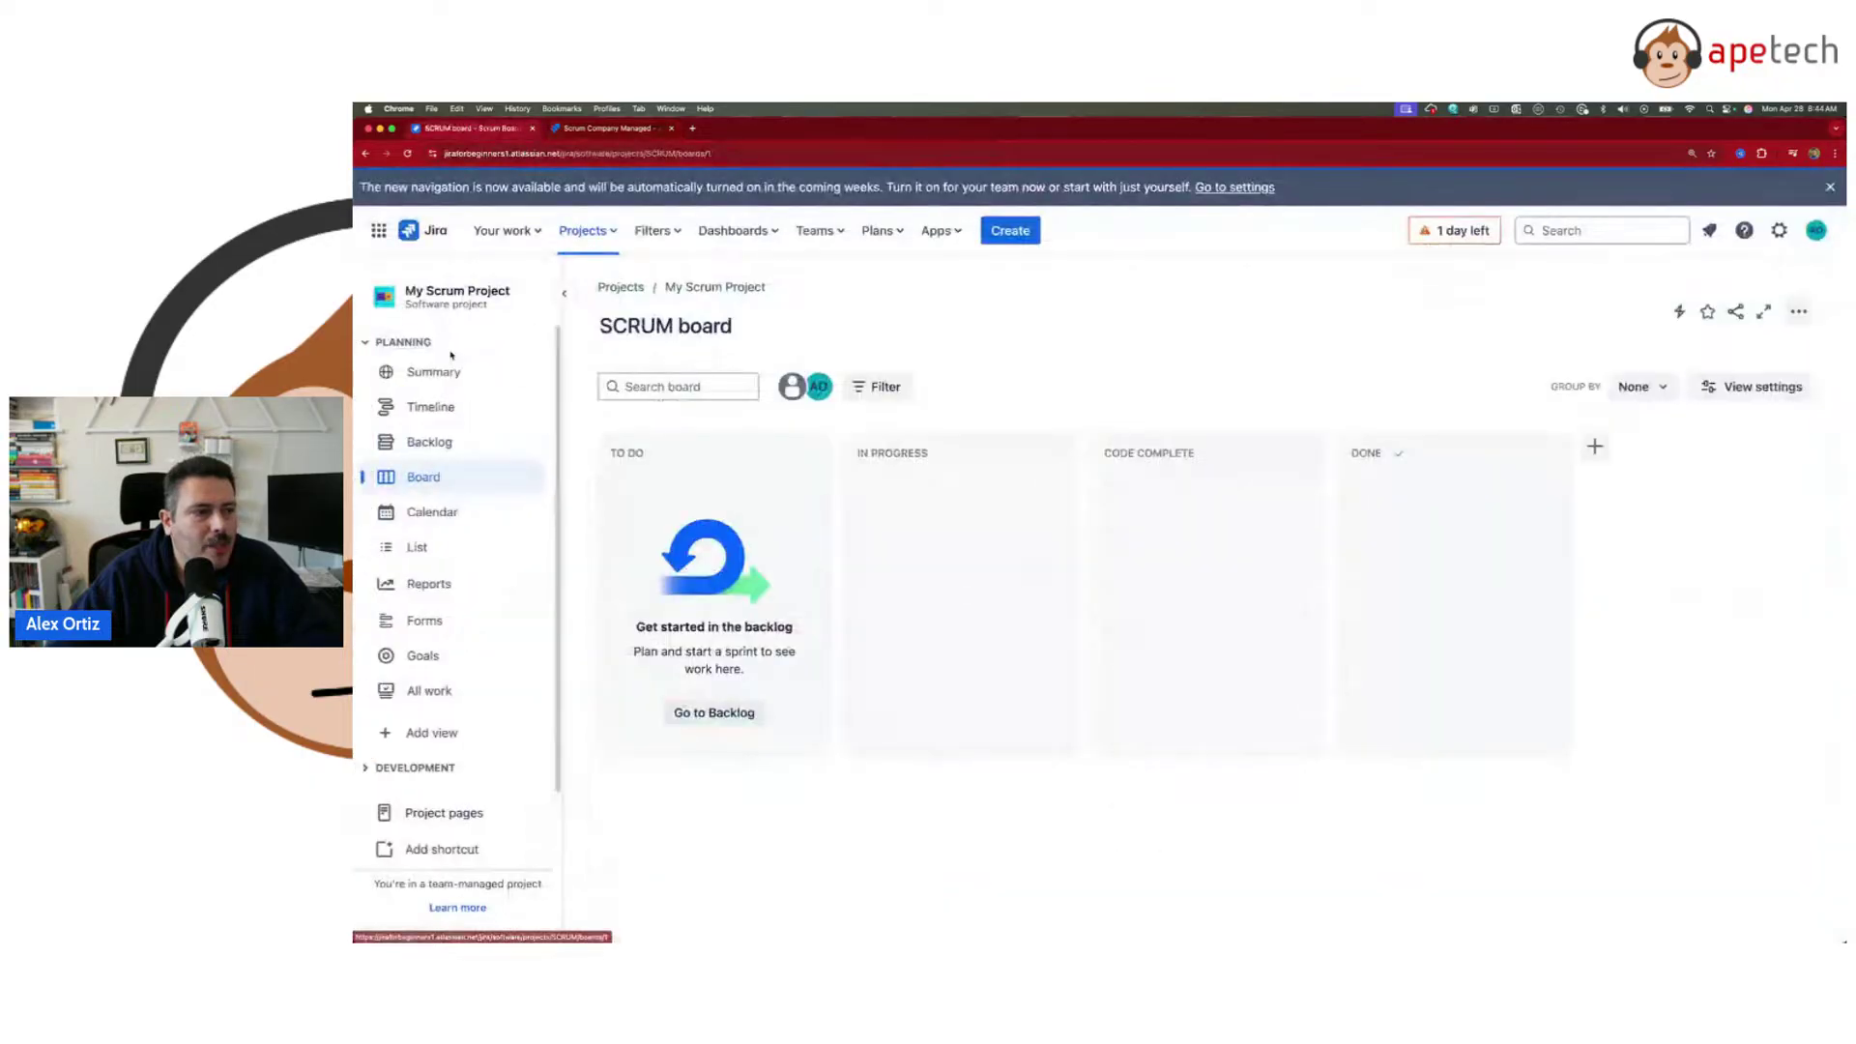
pyautogui.scroll(-1, 455, 648)
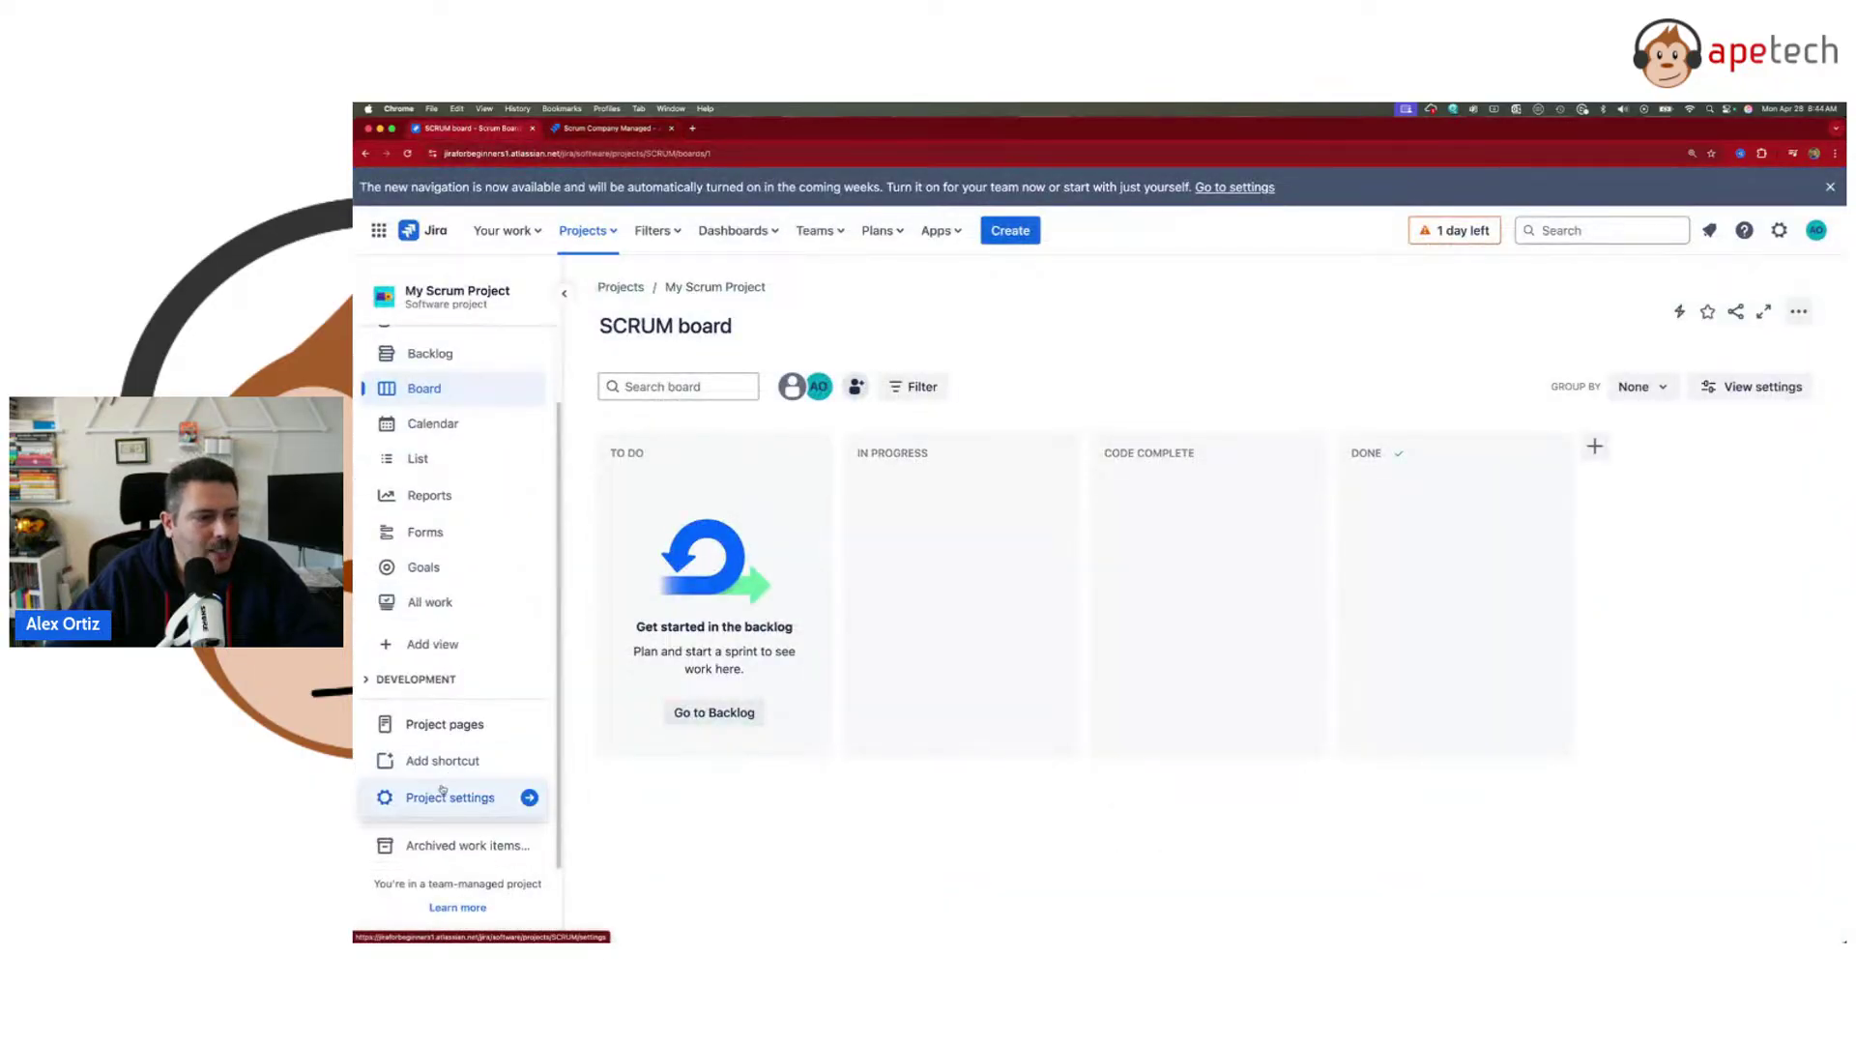
pyautogui.click(442, 791)
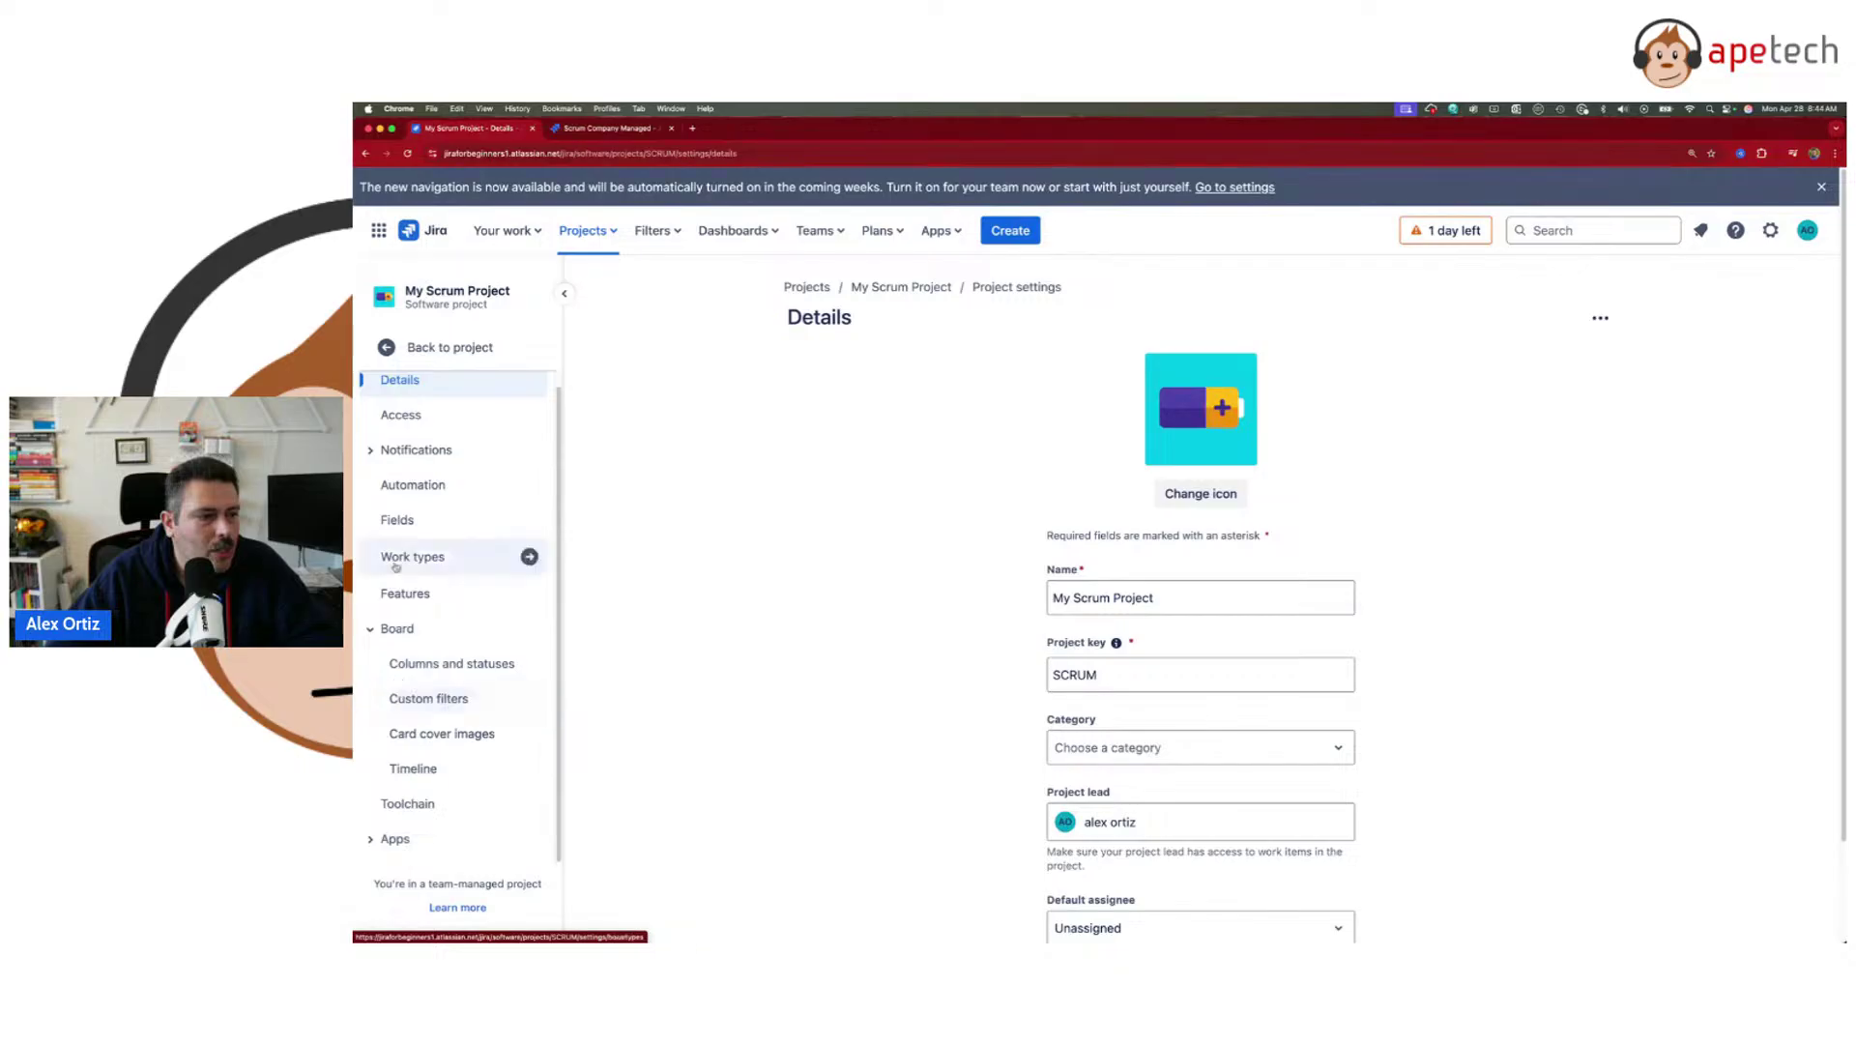
pyautogui.click(413, 485)
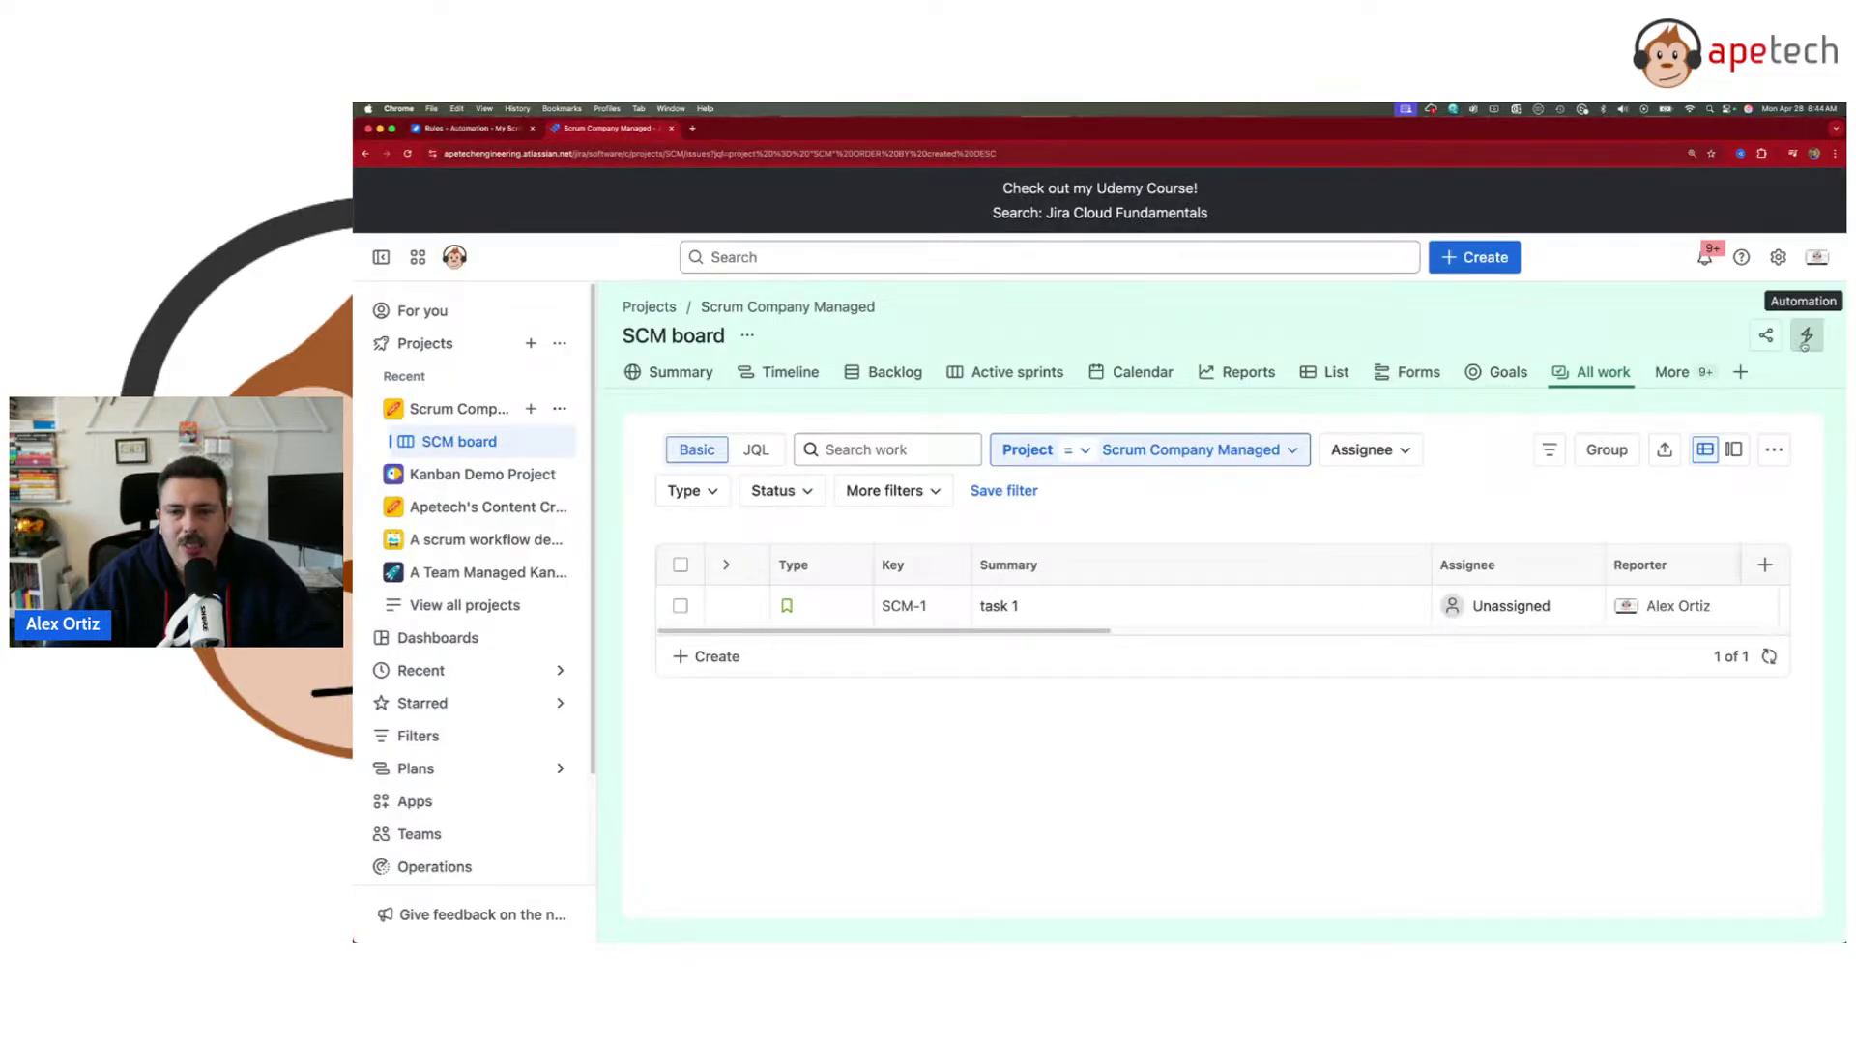
pyautogui.click(1806, 336)
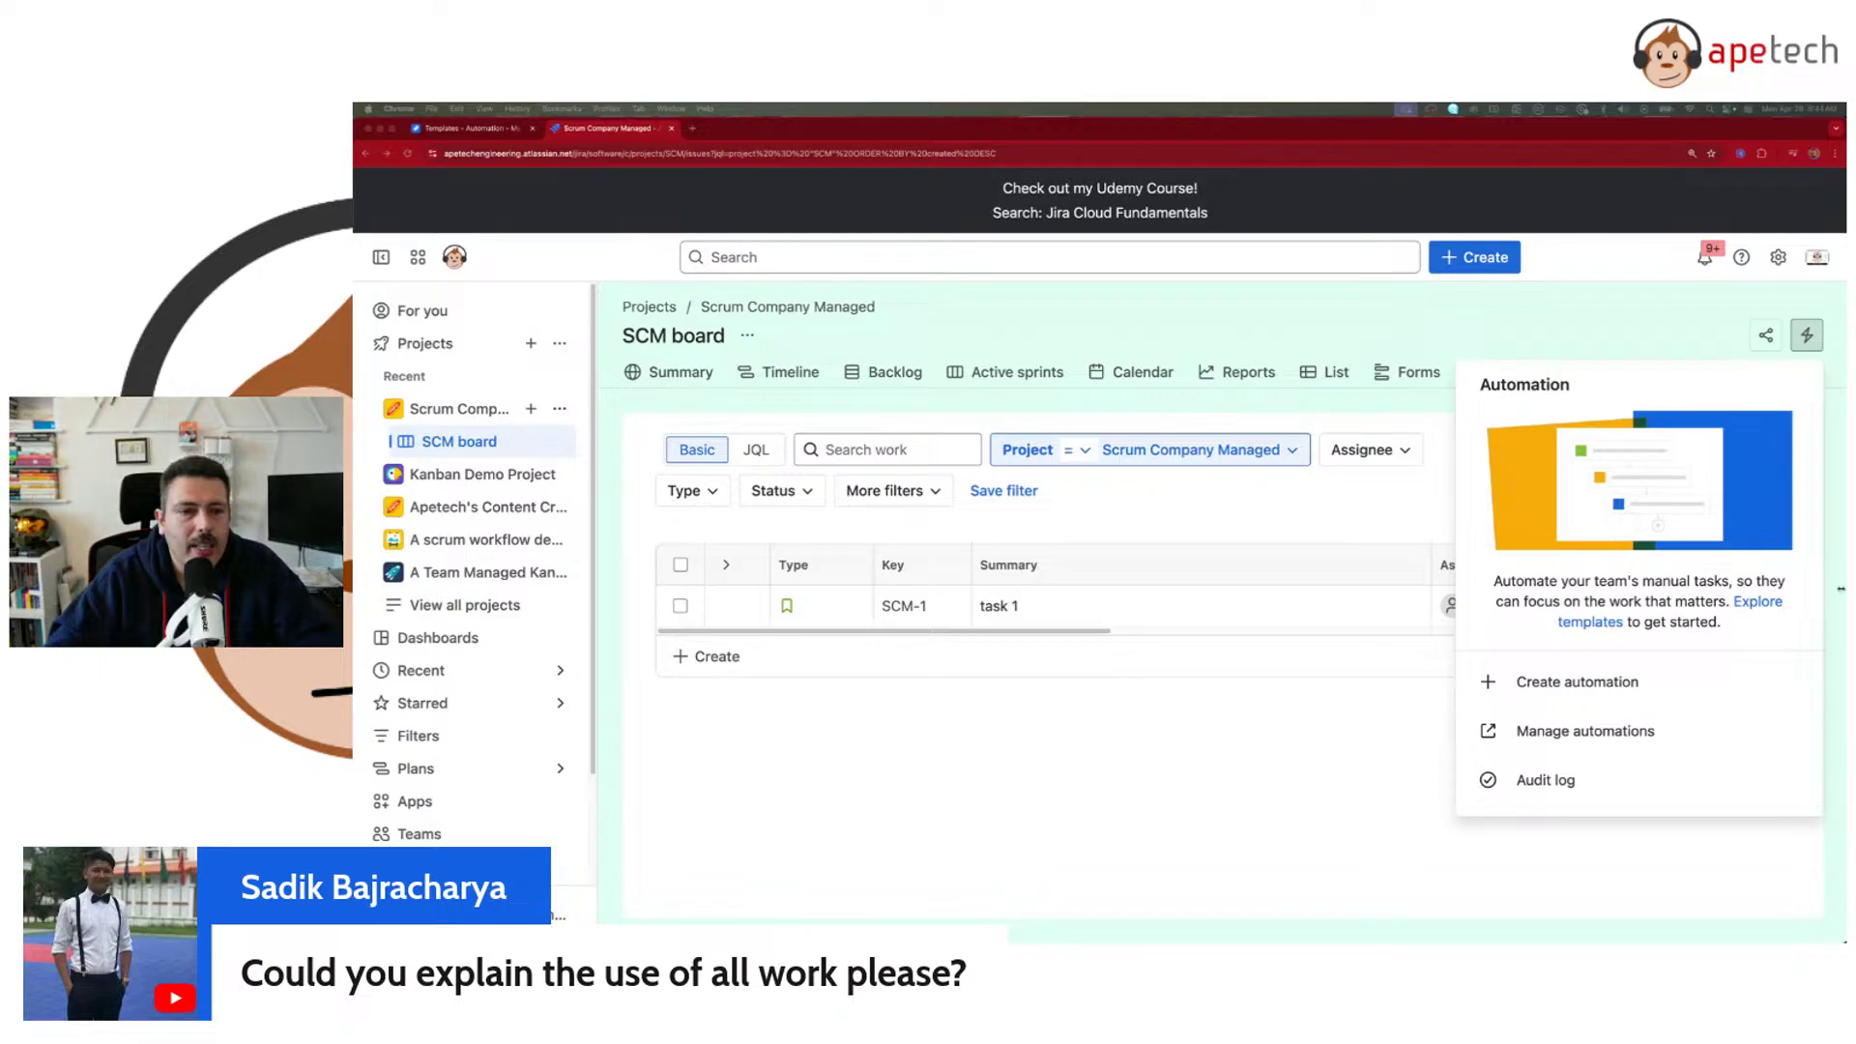
pyautogui.click(1384, 509)
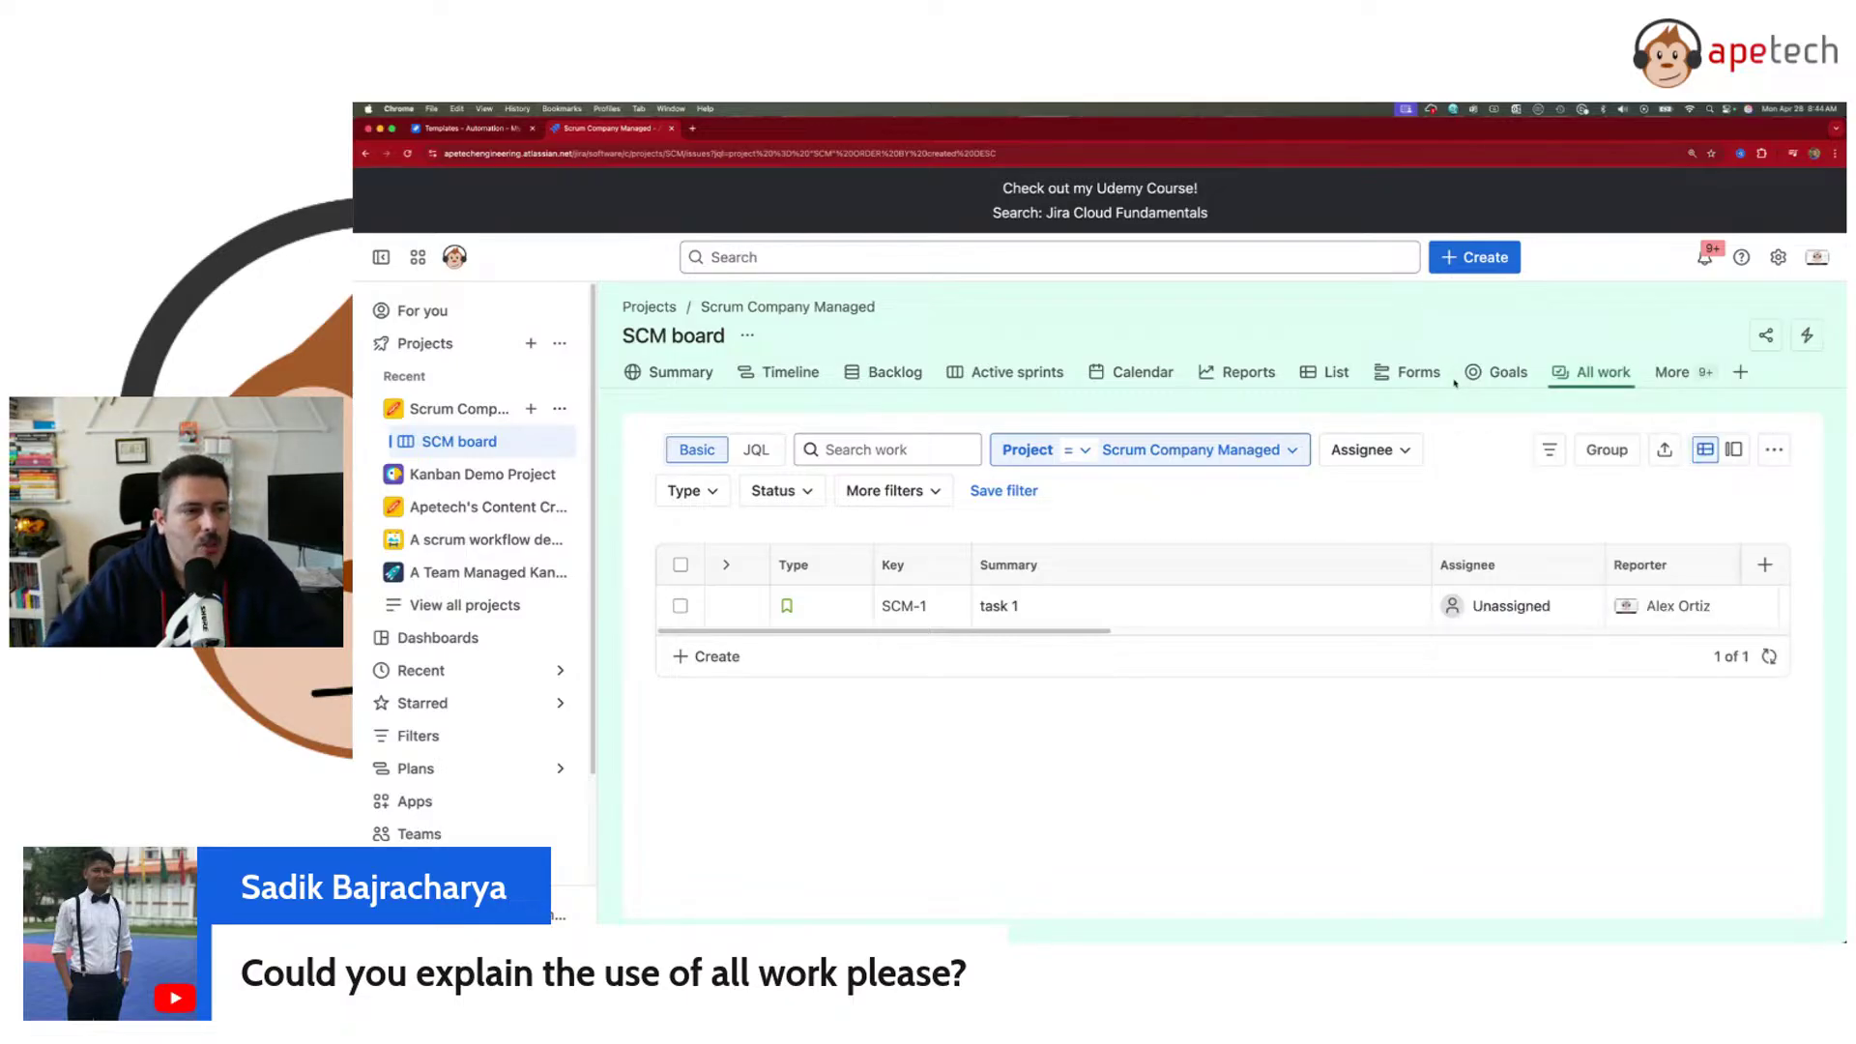
# - Look through the SCM board's Backlog, the Kanban Demo Project's KDP board and the scrum workflow demo project for suitable sample work
pyautogui.click(882, 372)
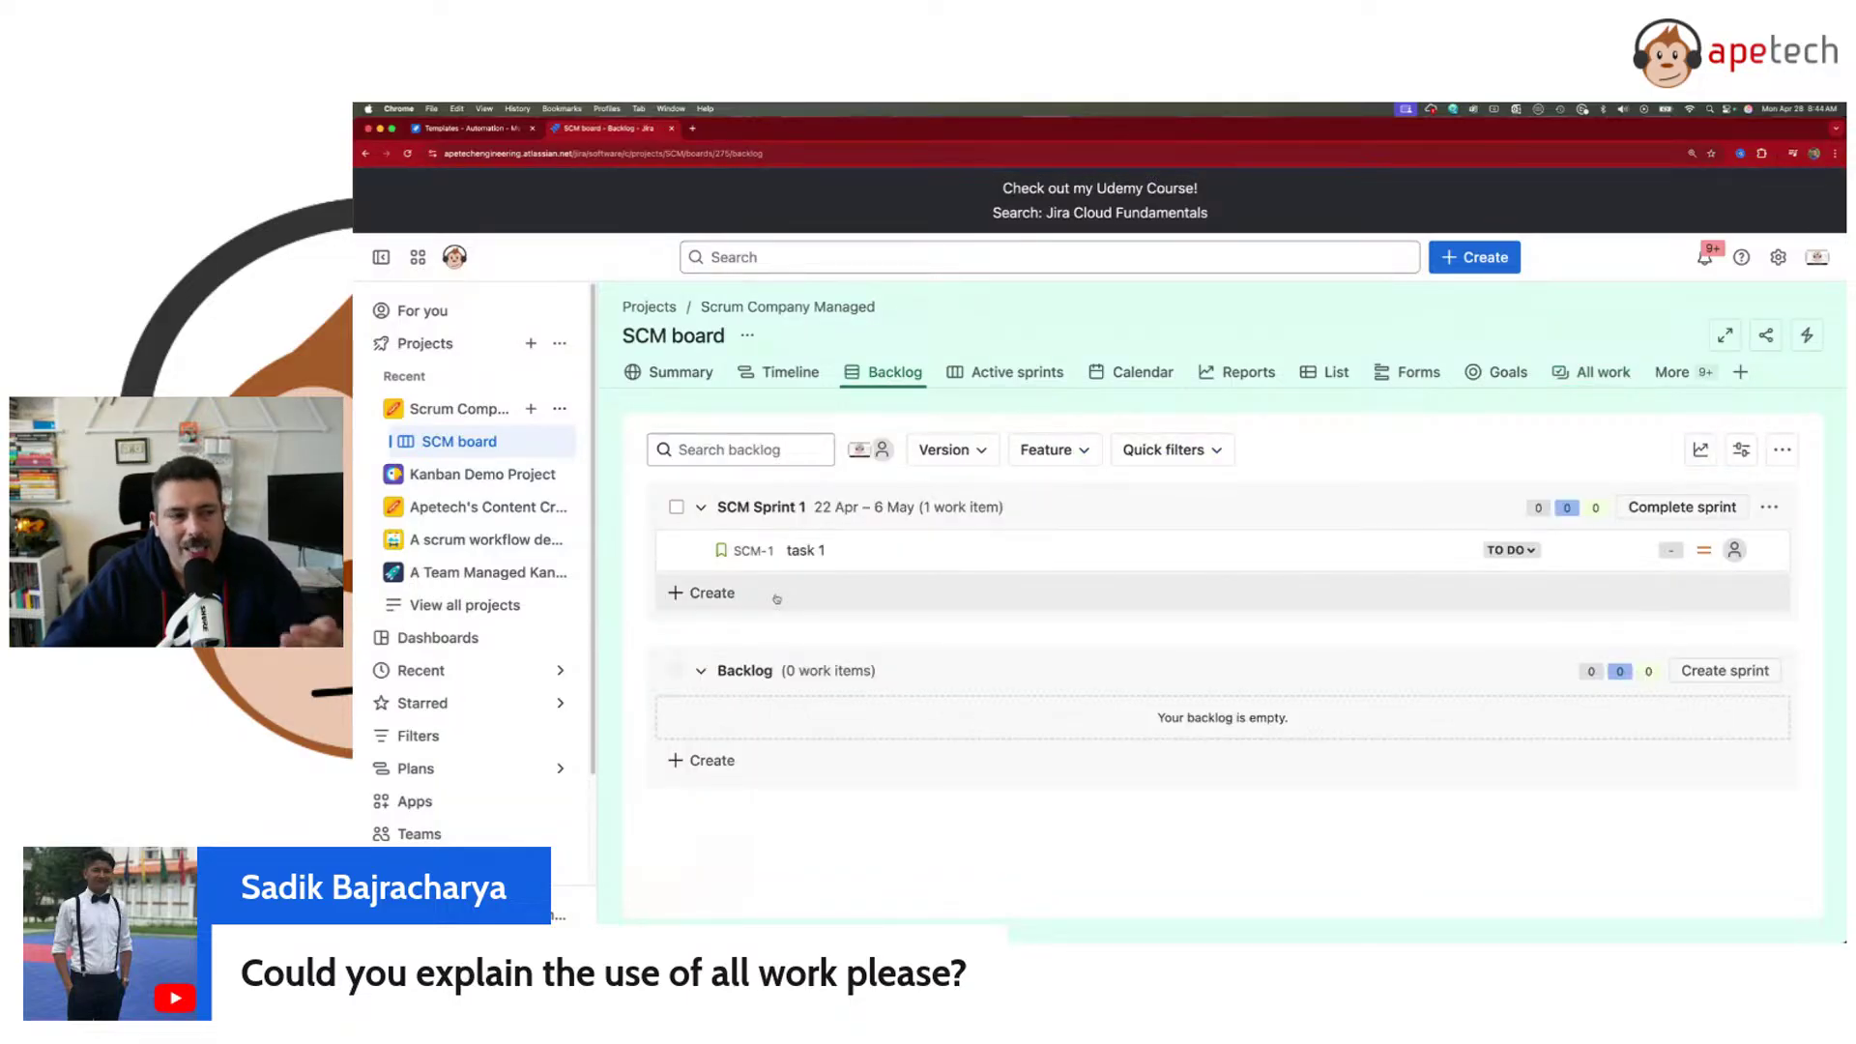
pyautogui.click(472, 131)
pyautogui.click(609, 131)
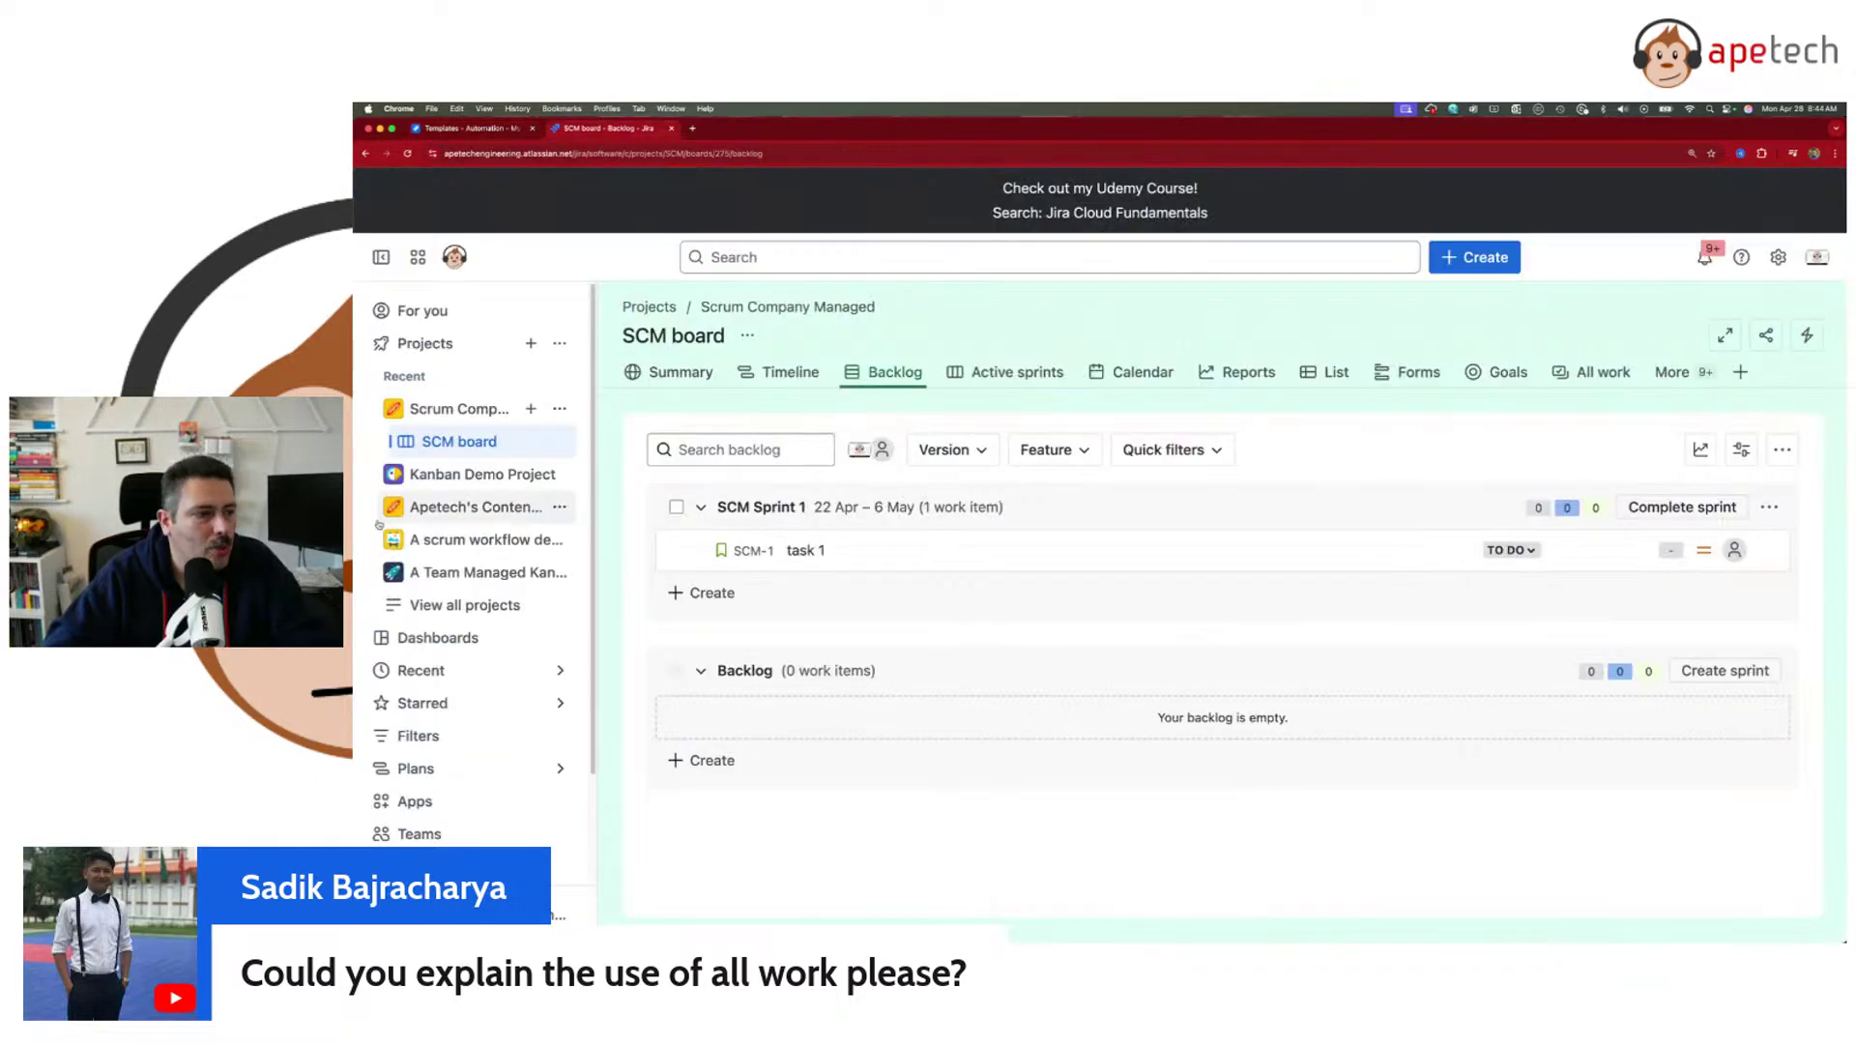
pyautogui.click(454, 475)
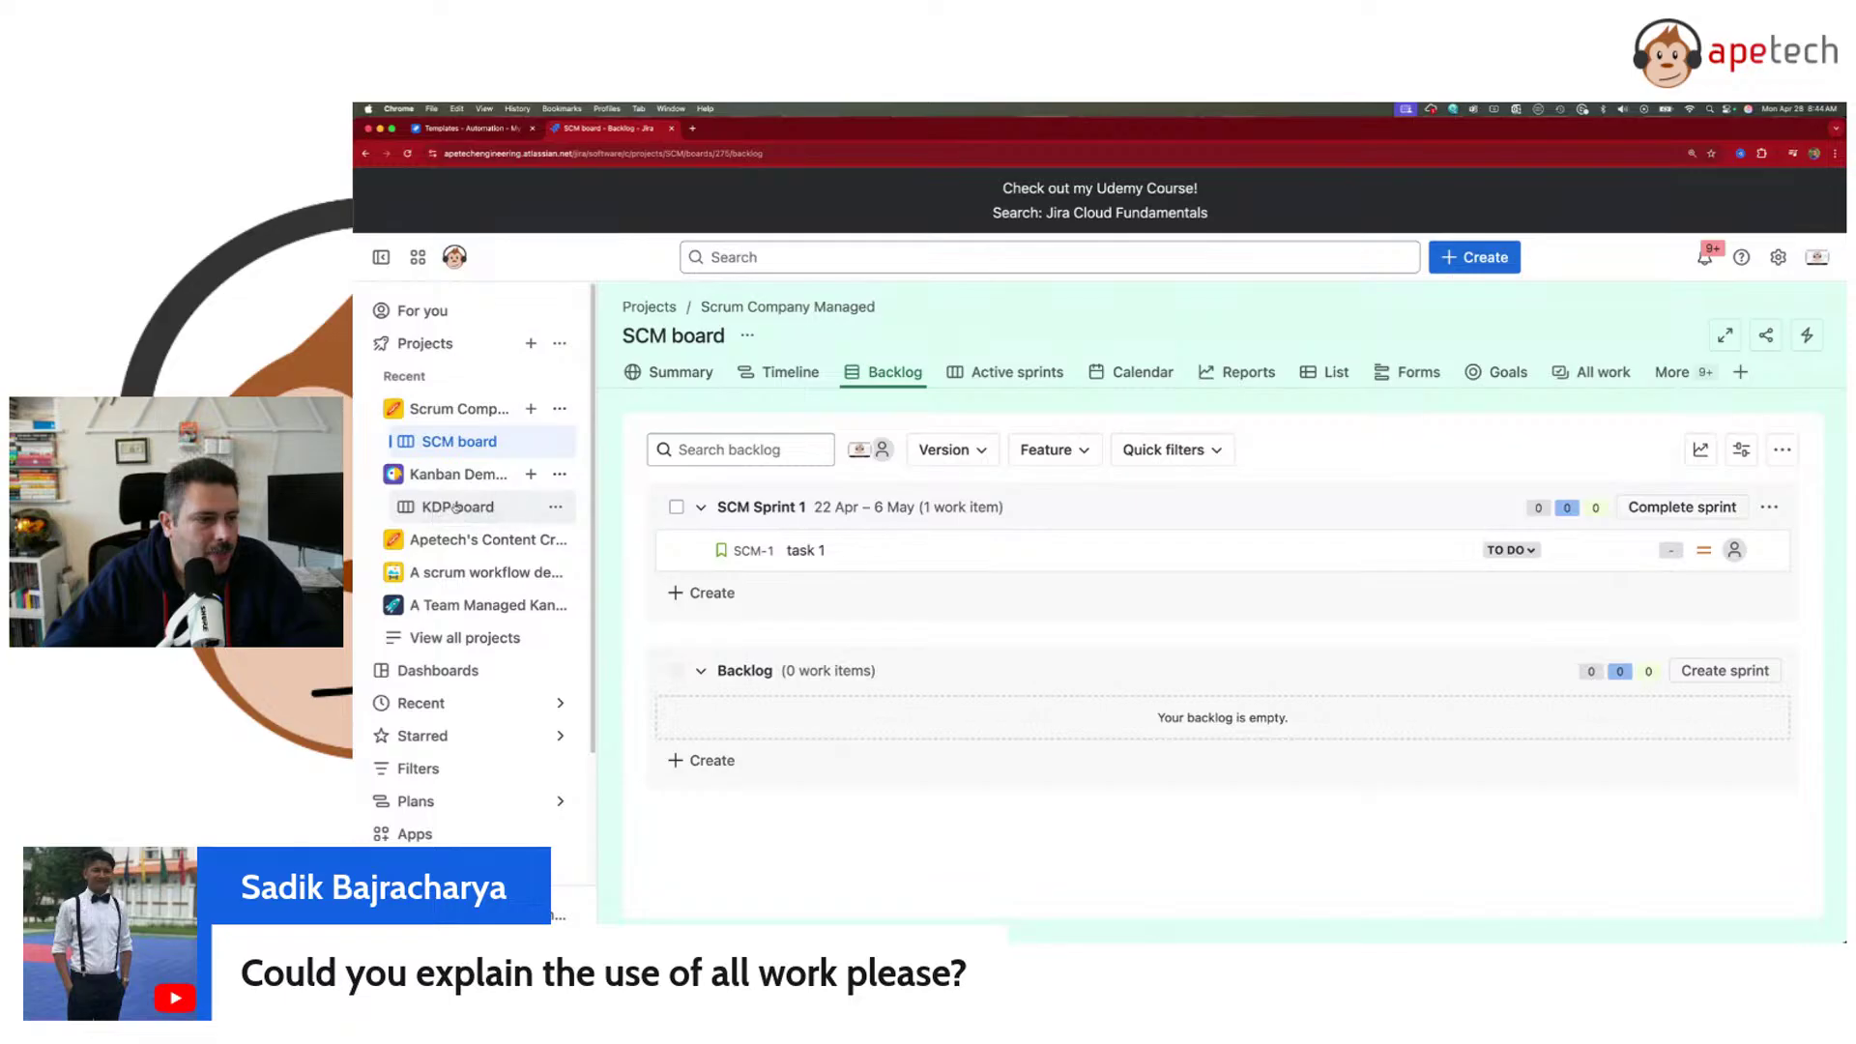
pyautogui.click(453, 509)
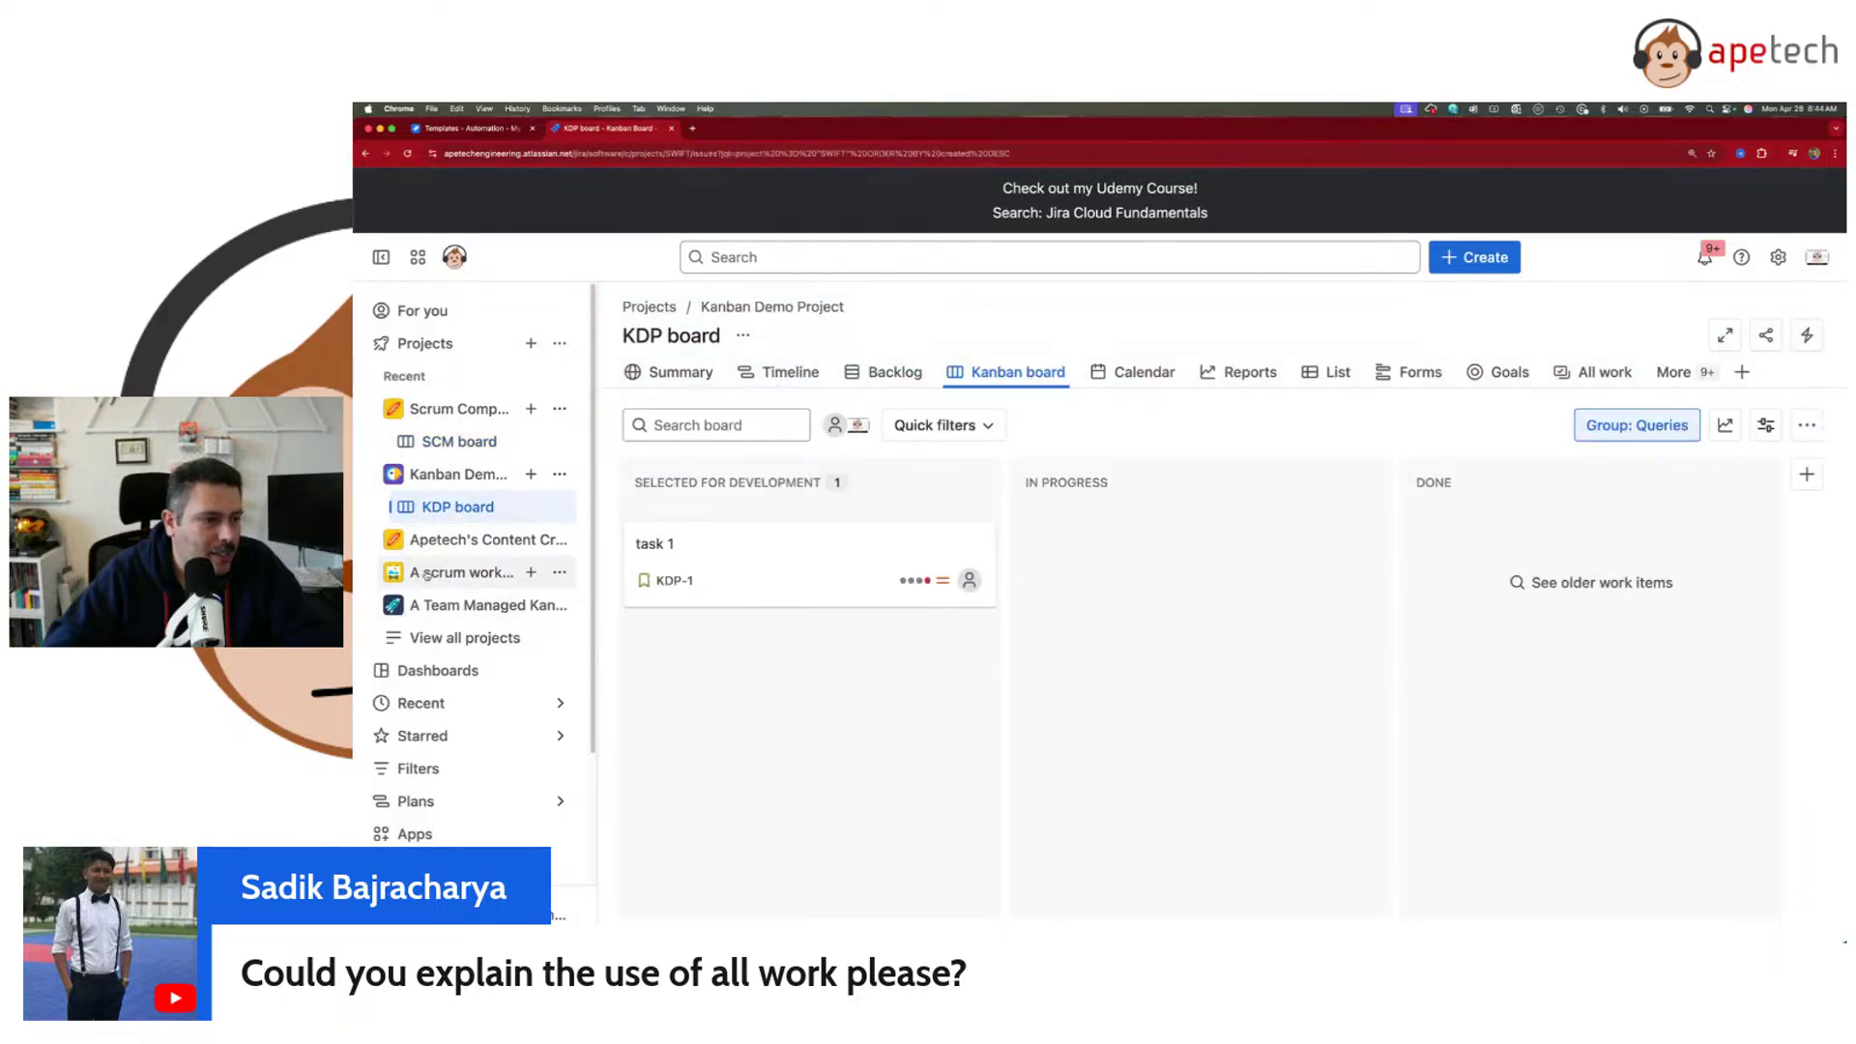
pyautogui.click(427, 572)
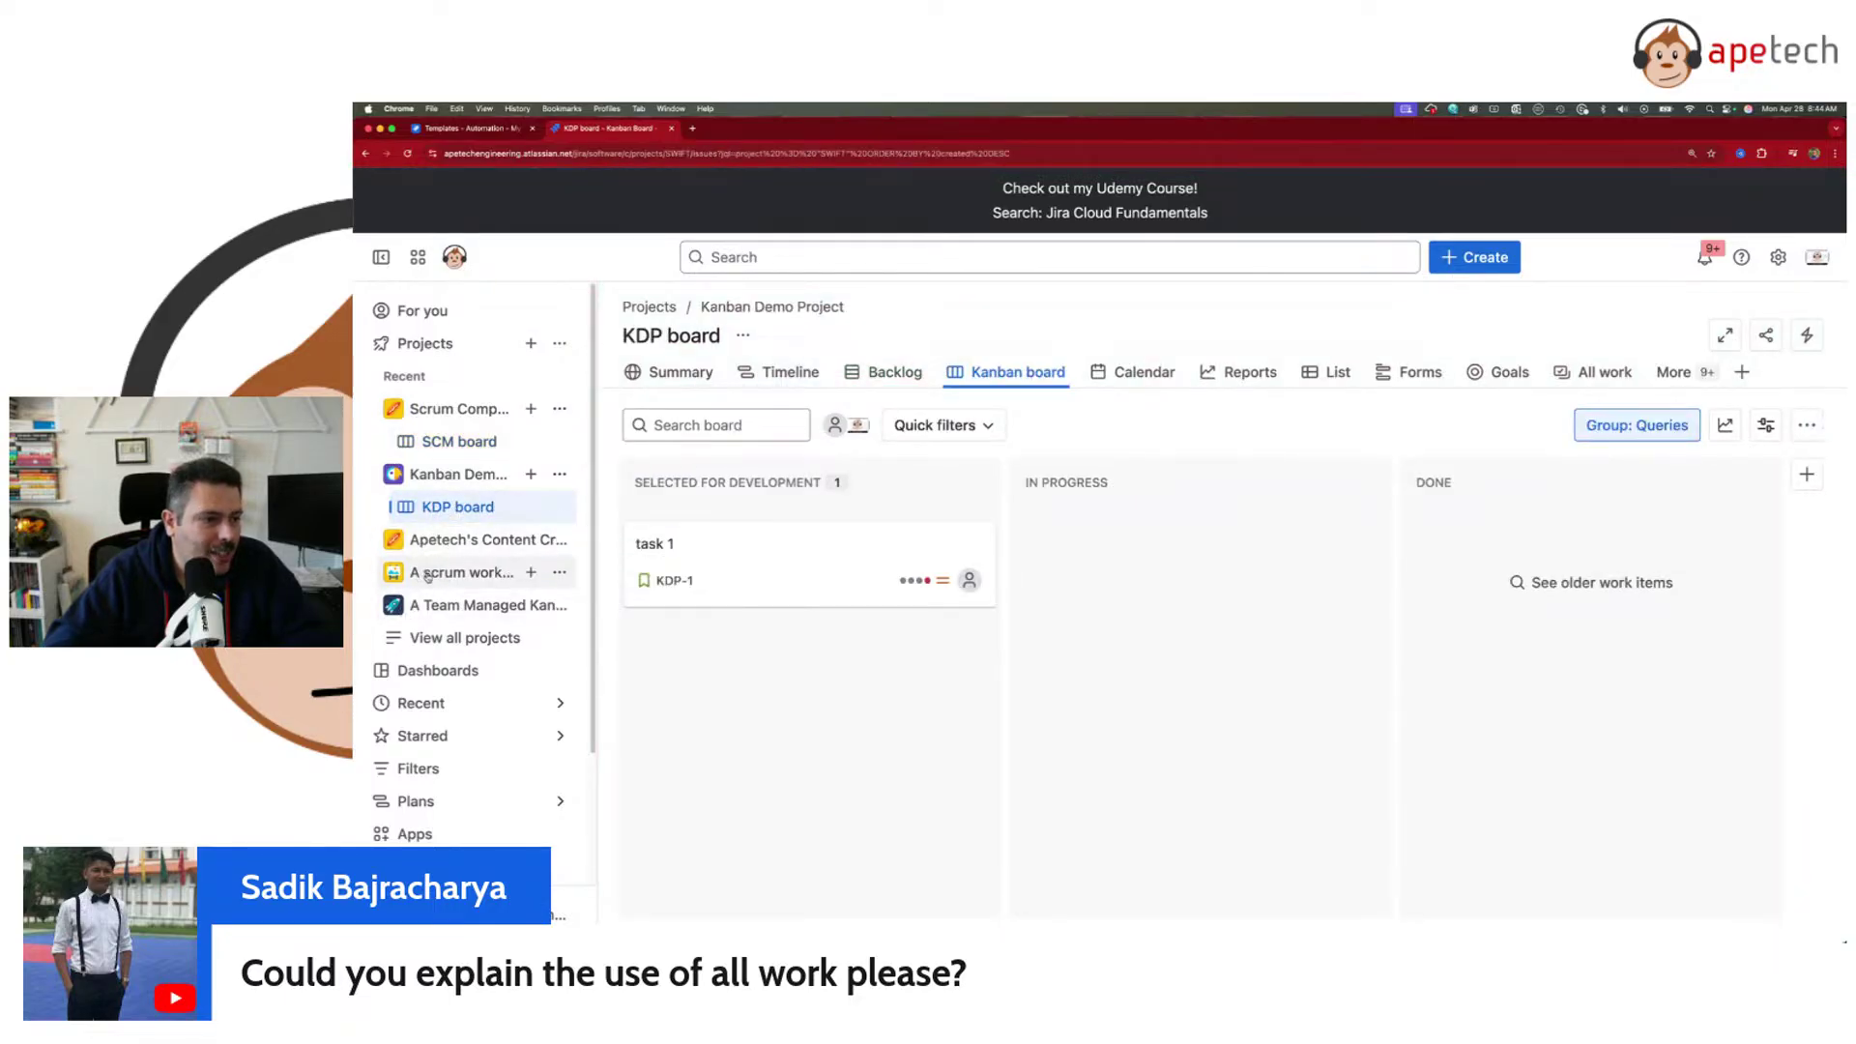
# - Open the Apetech ARN Demo project from the full project list and go through its Backlog and List views to All work
pyautogui.click(455, 638)
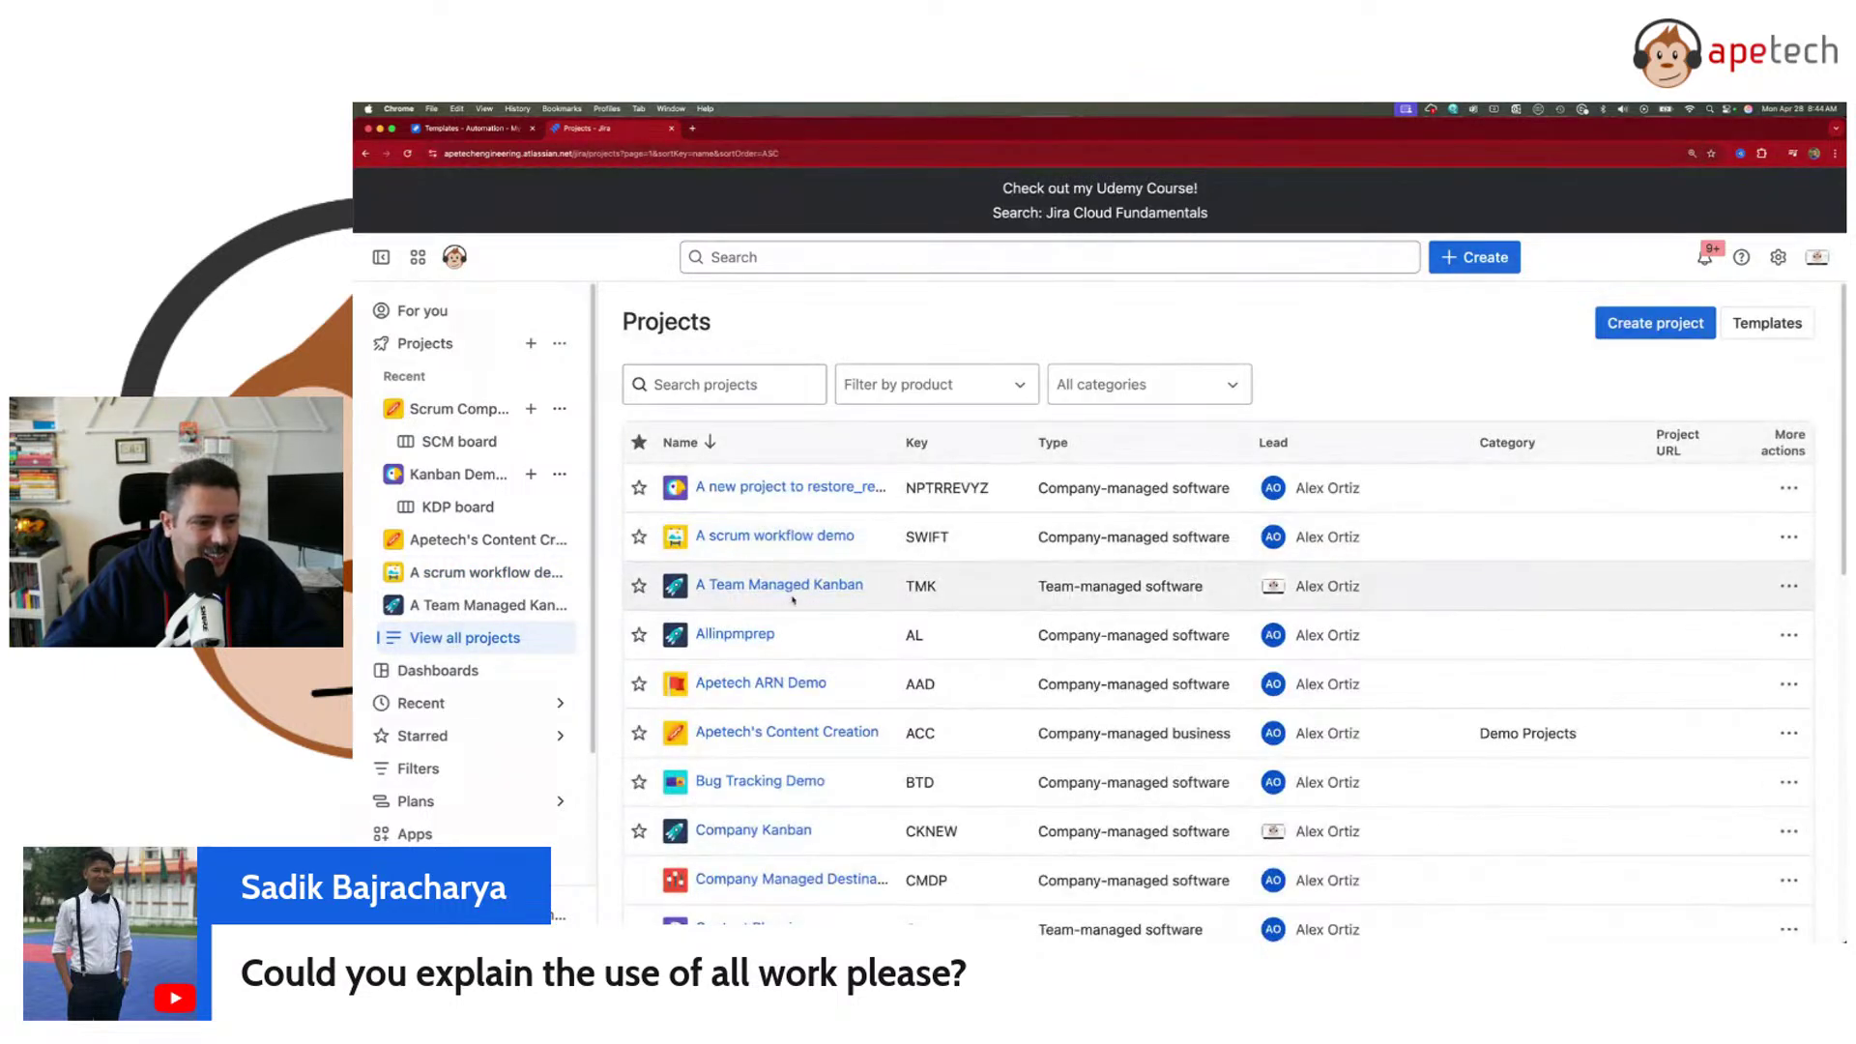
pyautogui.click(740, 683)
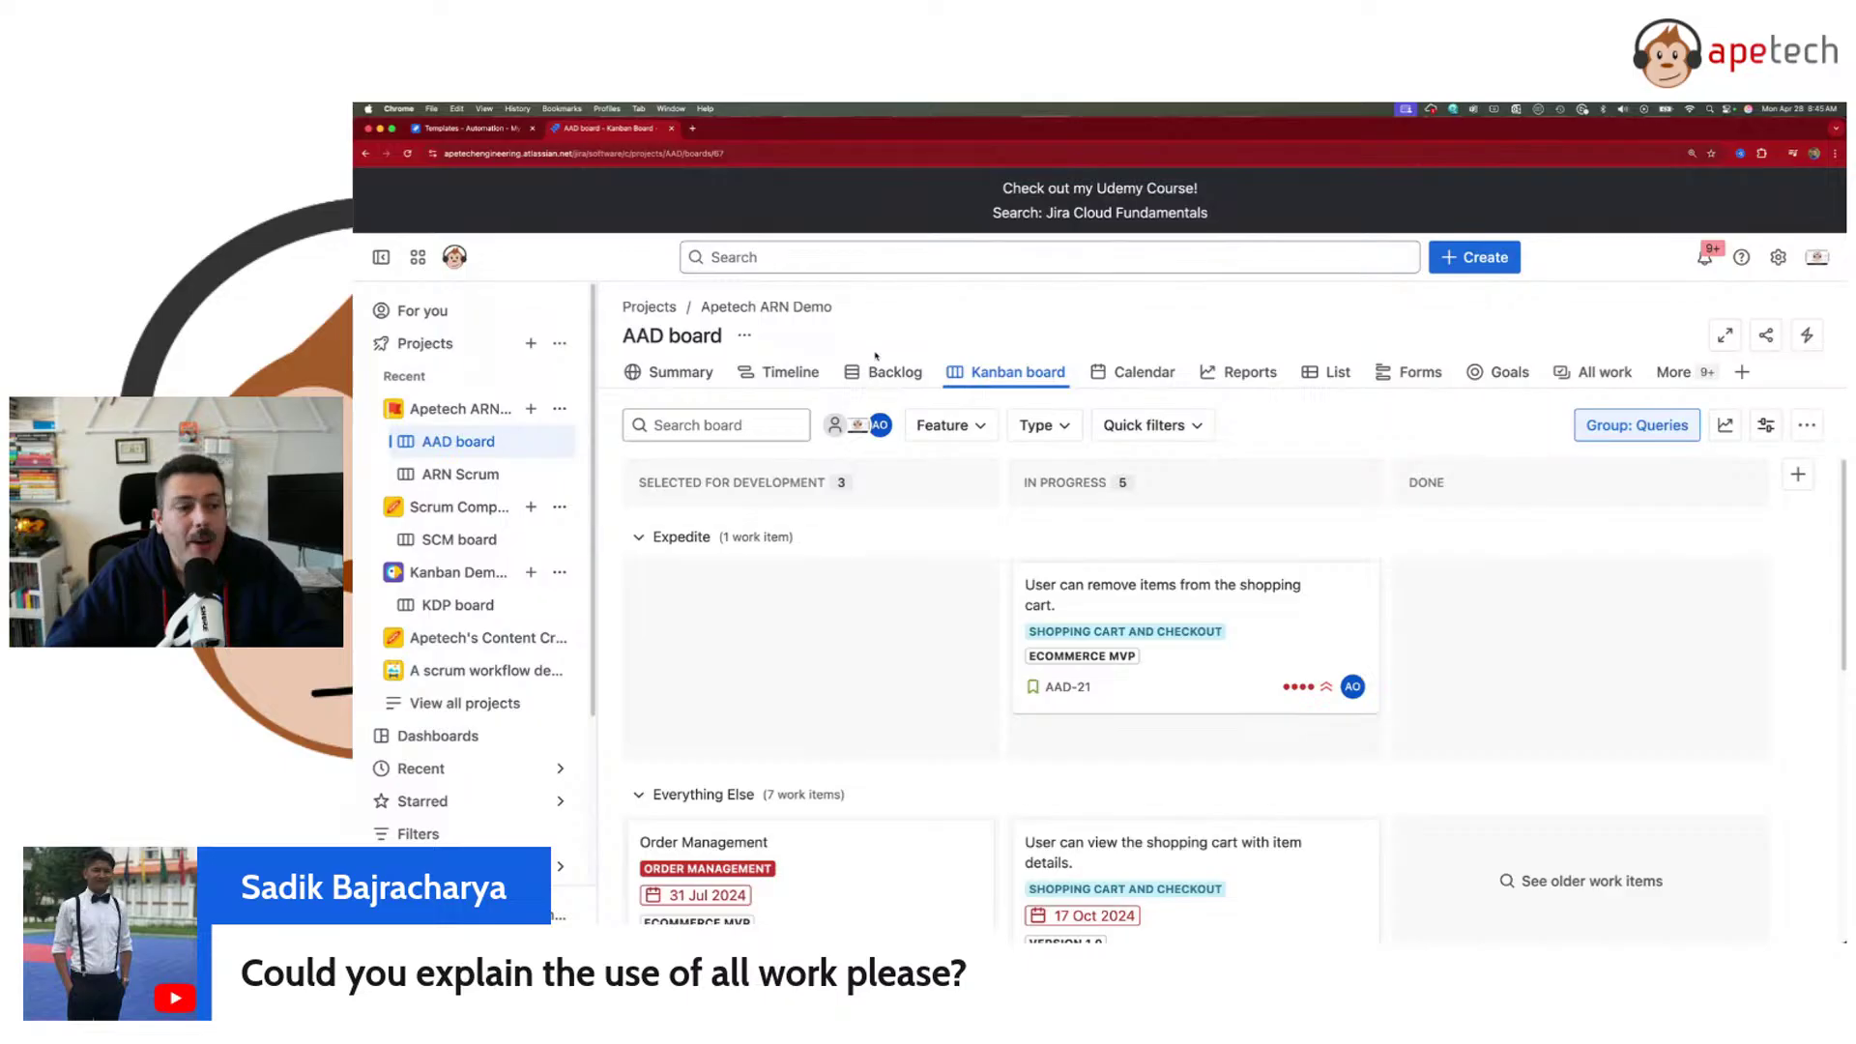
pyautogui.scroll(-3, 1091, 725)
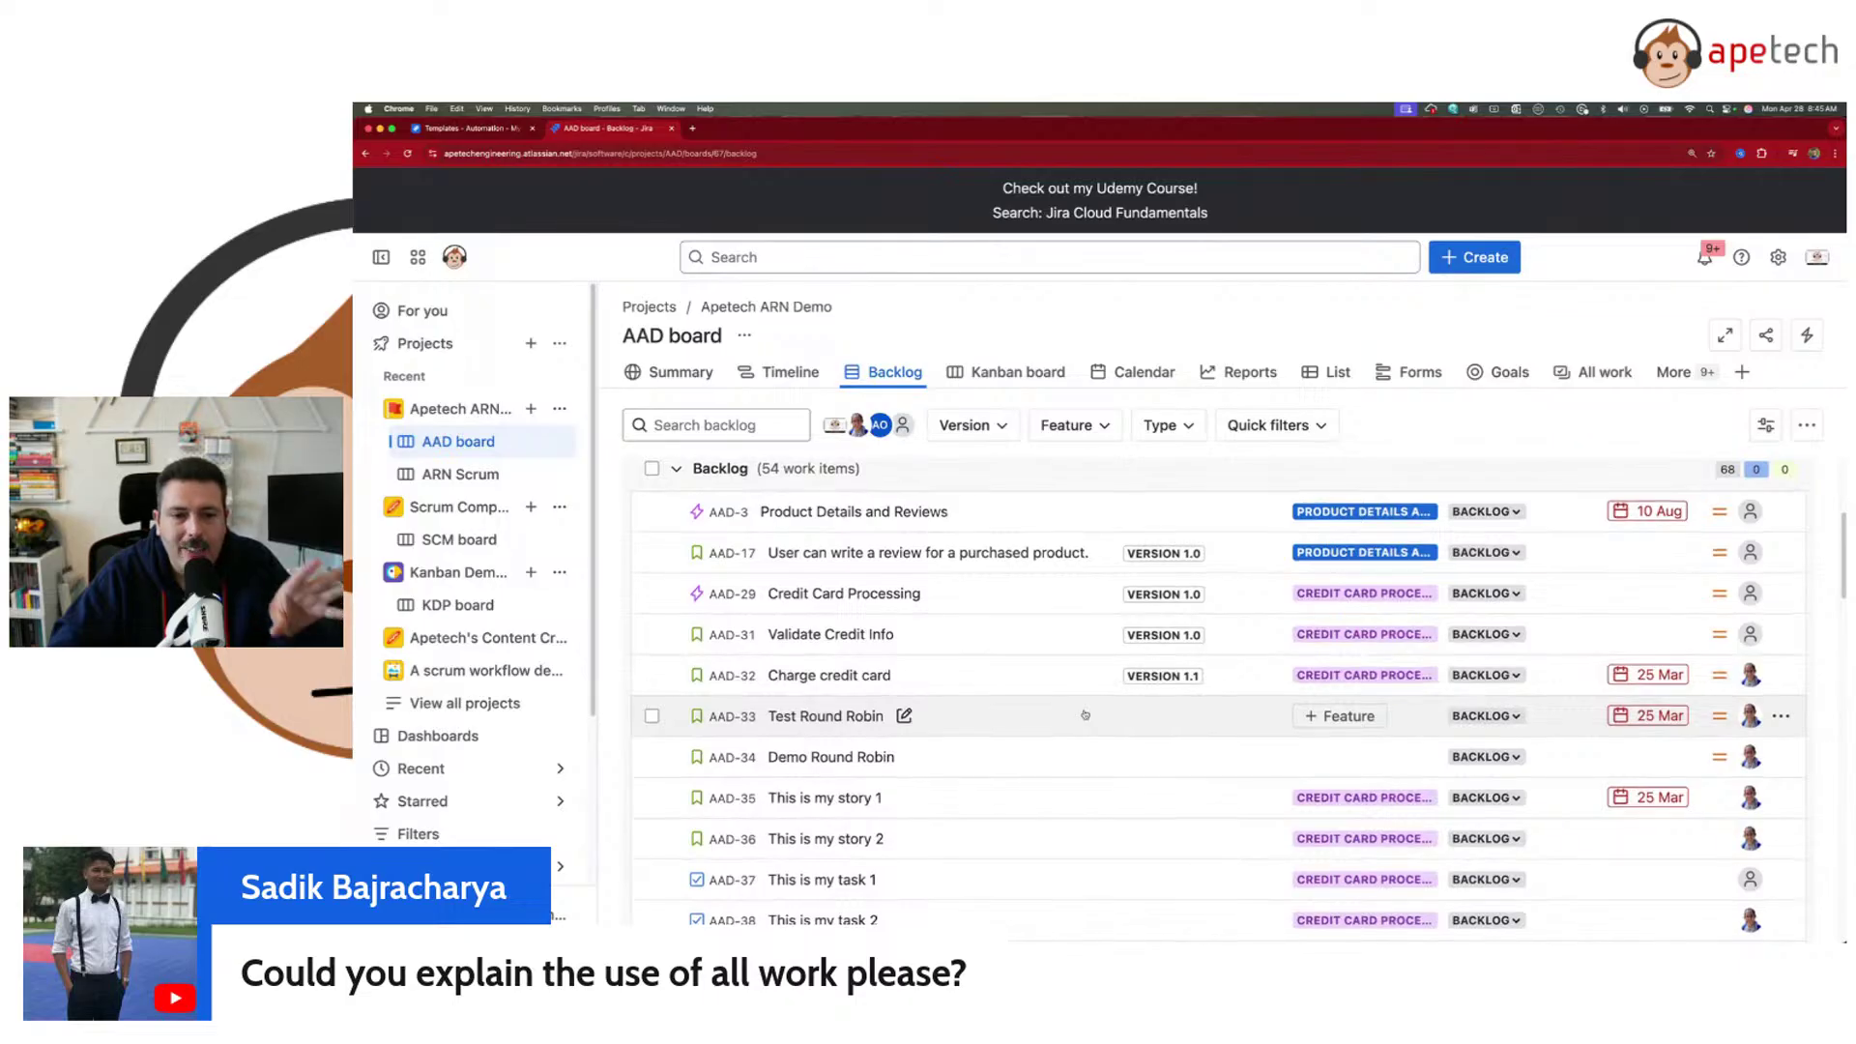
pyautogui.scroll(3, 1084, 715)
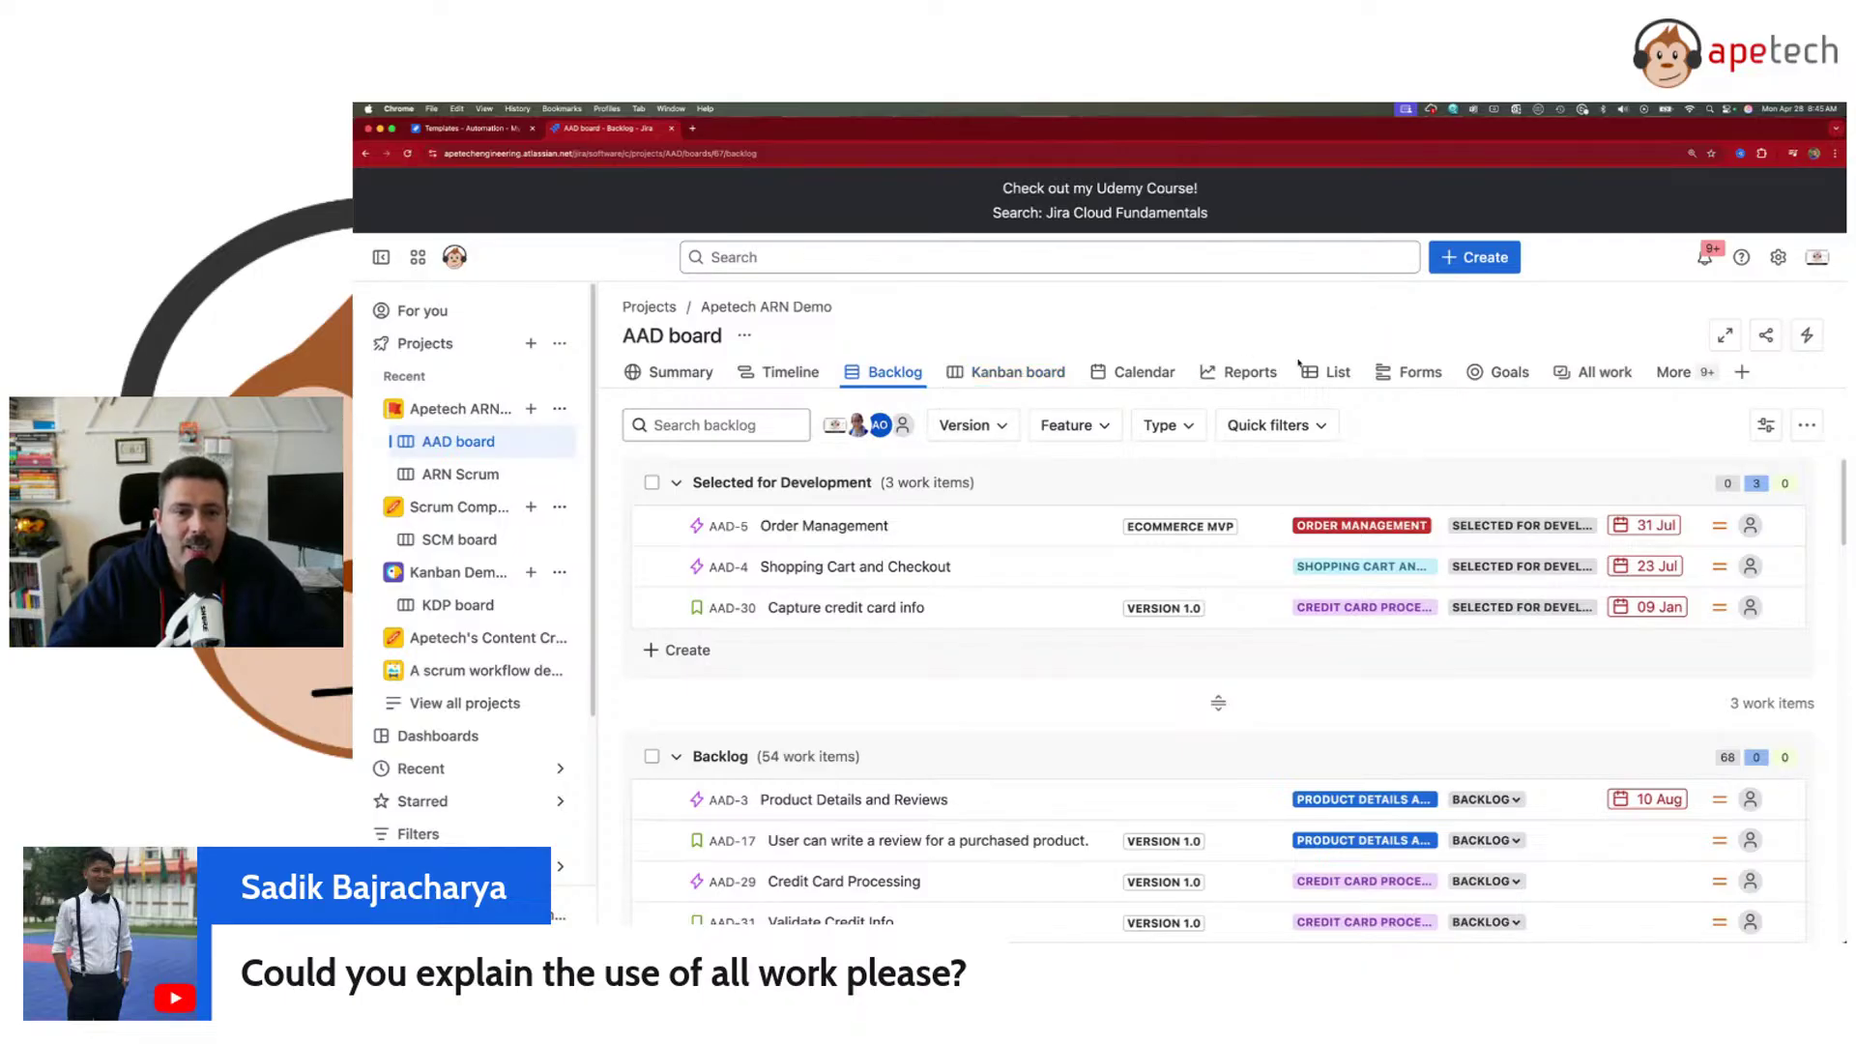
pyautogui.click(1337, 377)
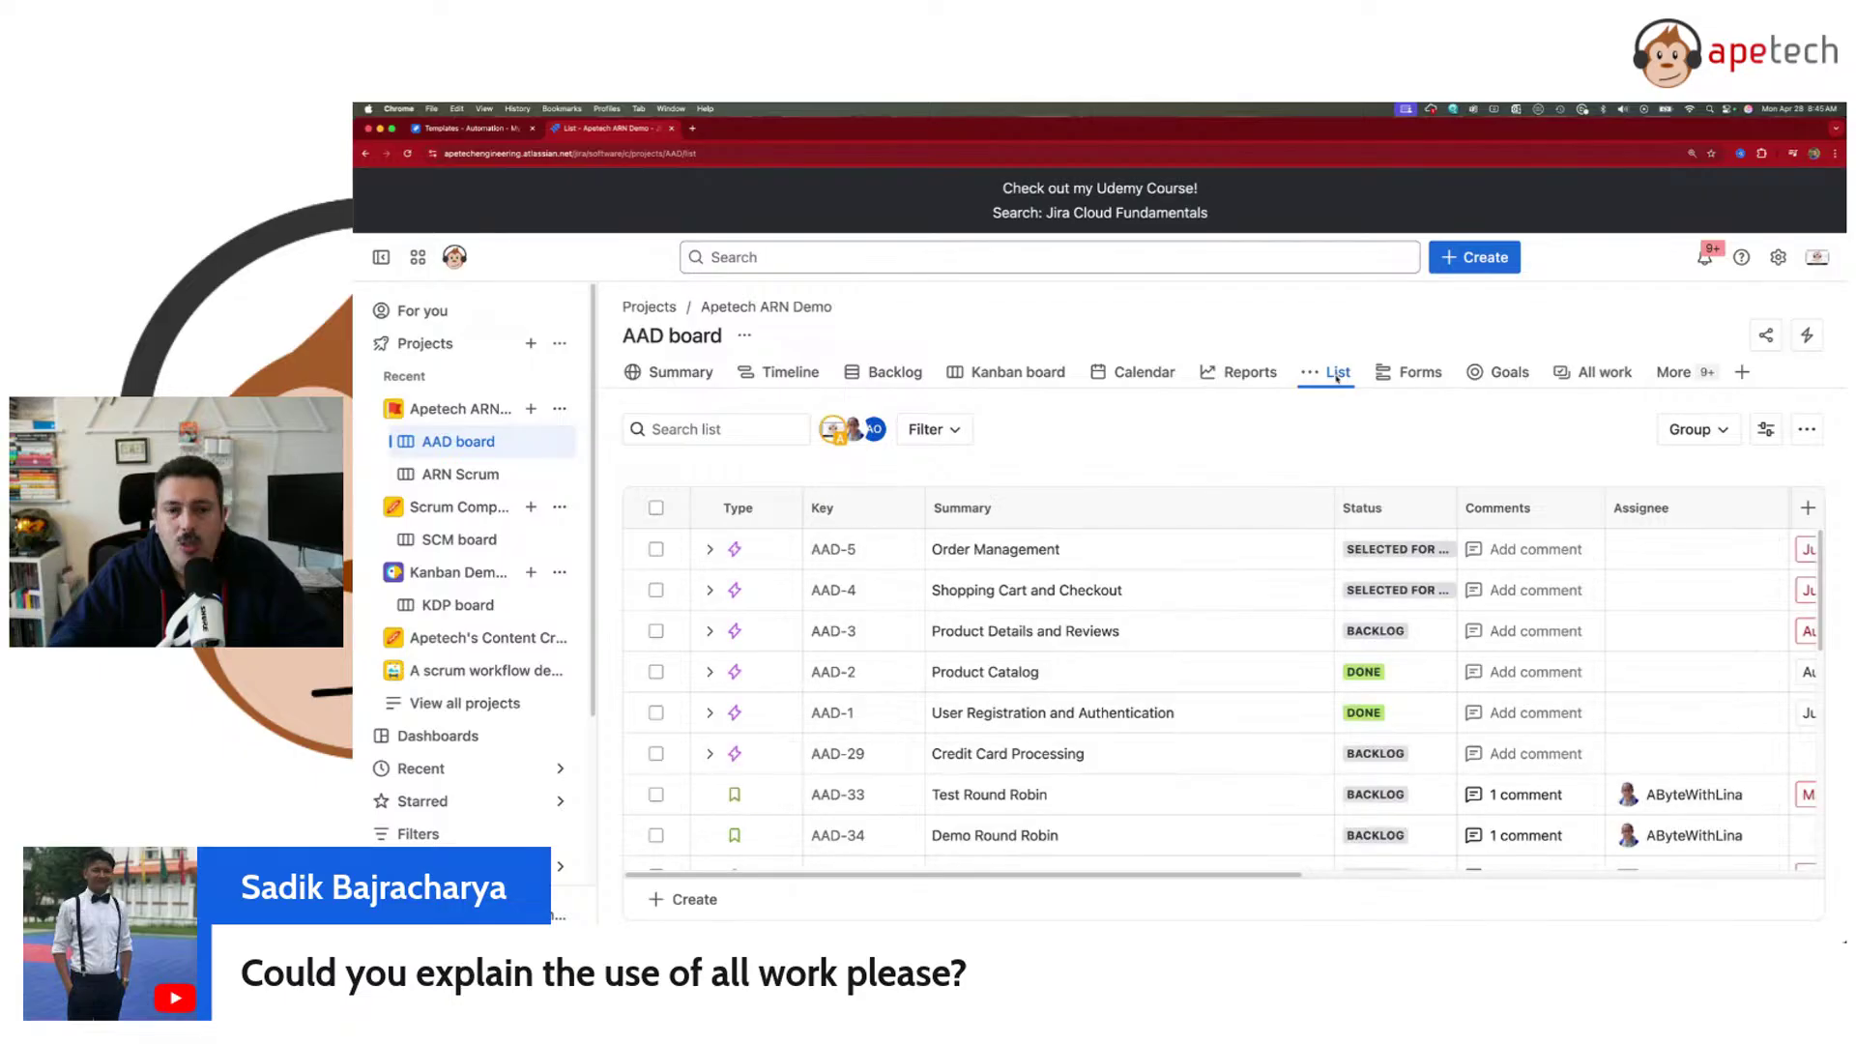
pyautogui.click(1614, 382)
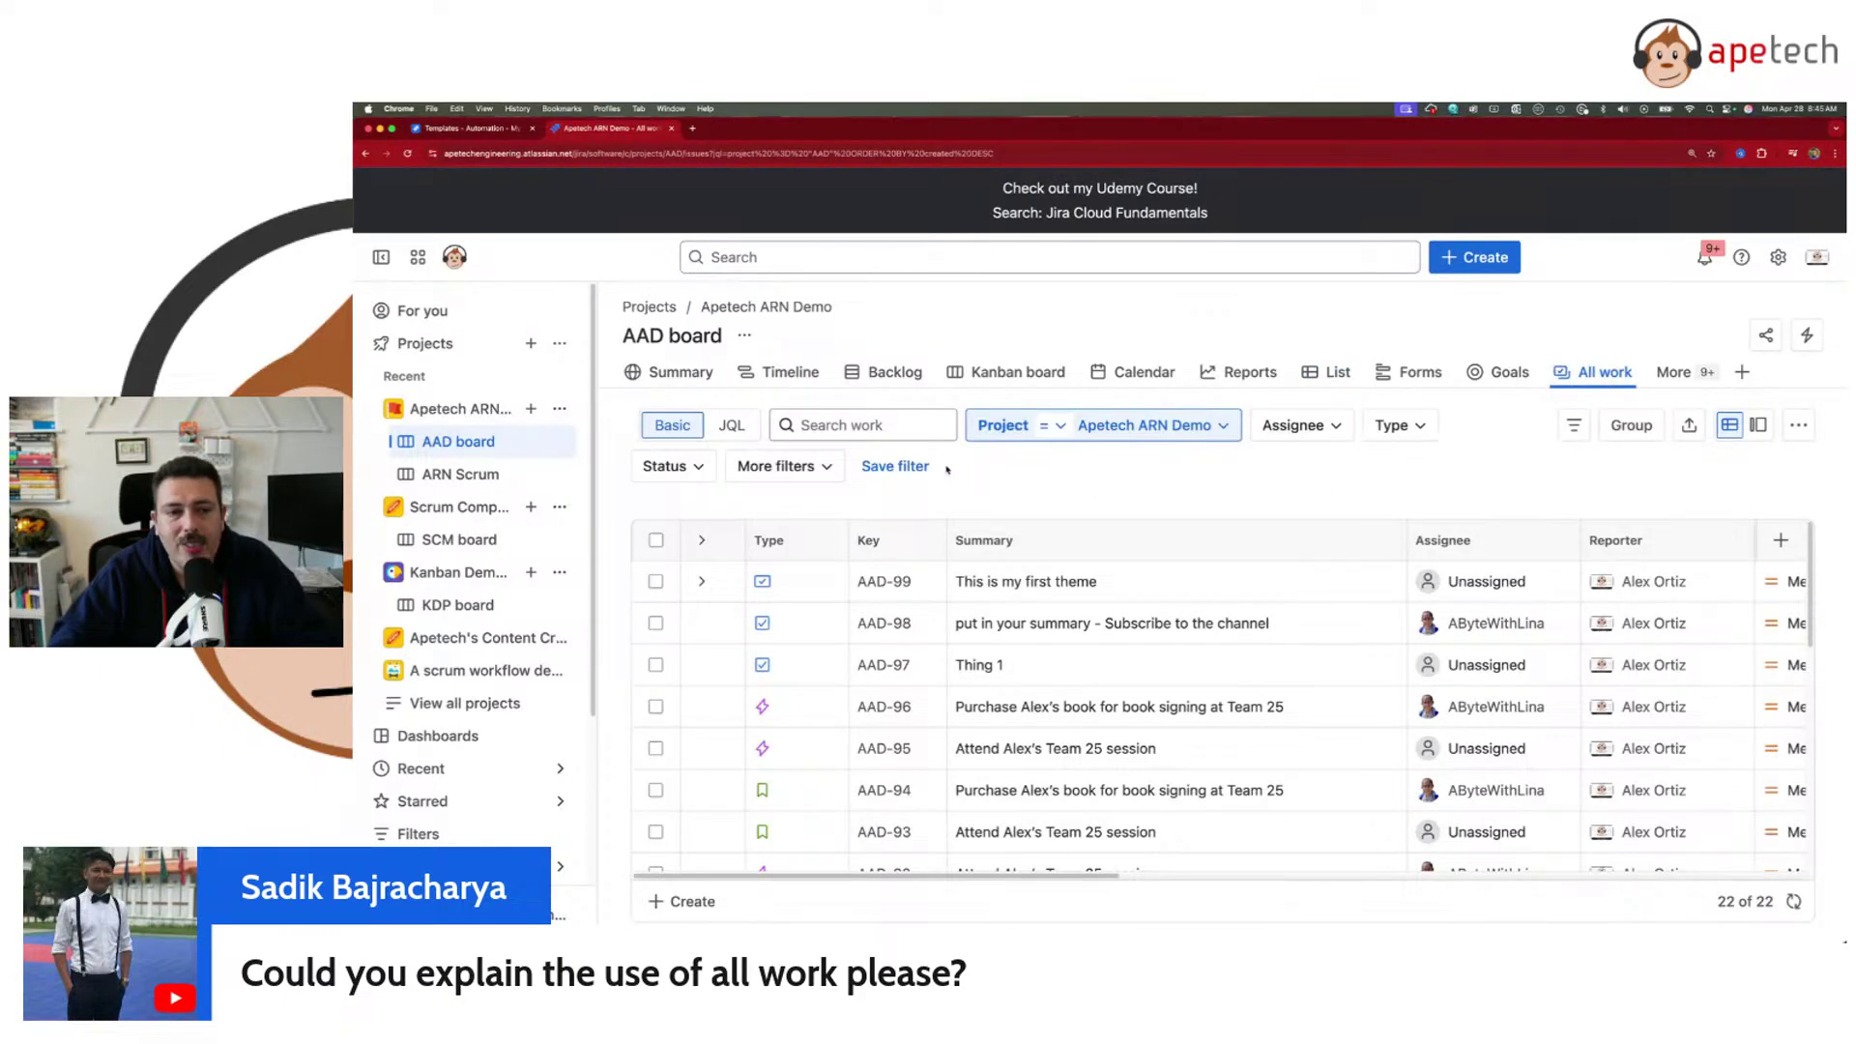
# - Filter the AAD board's All work list by the status Done and highlight its result count
pyautogui.click(672, 479)
pyautogui.click(692, 634)
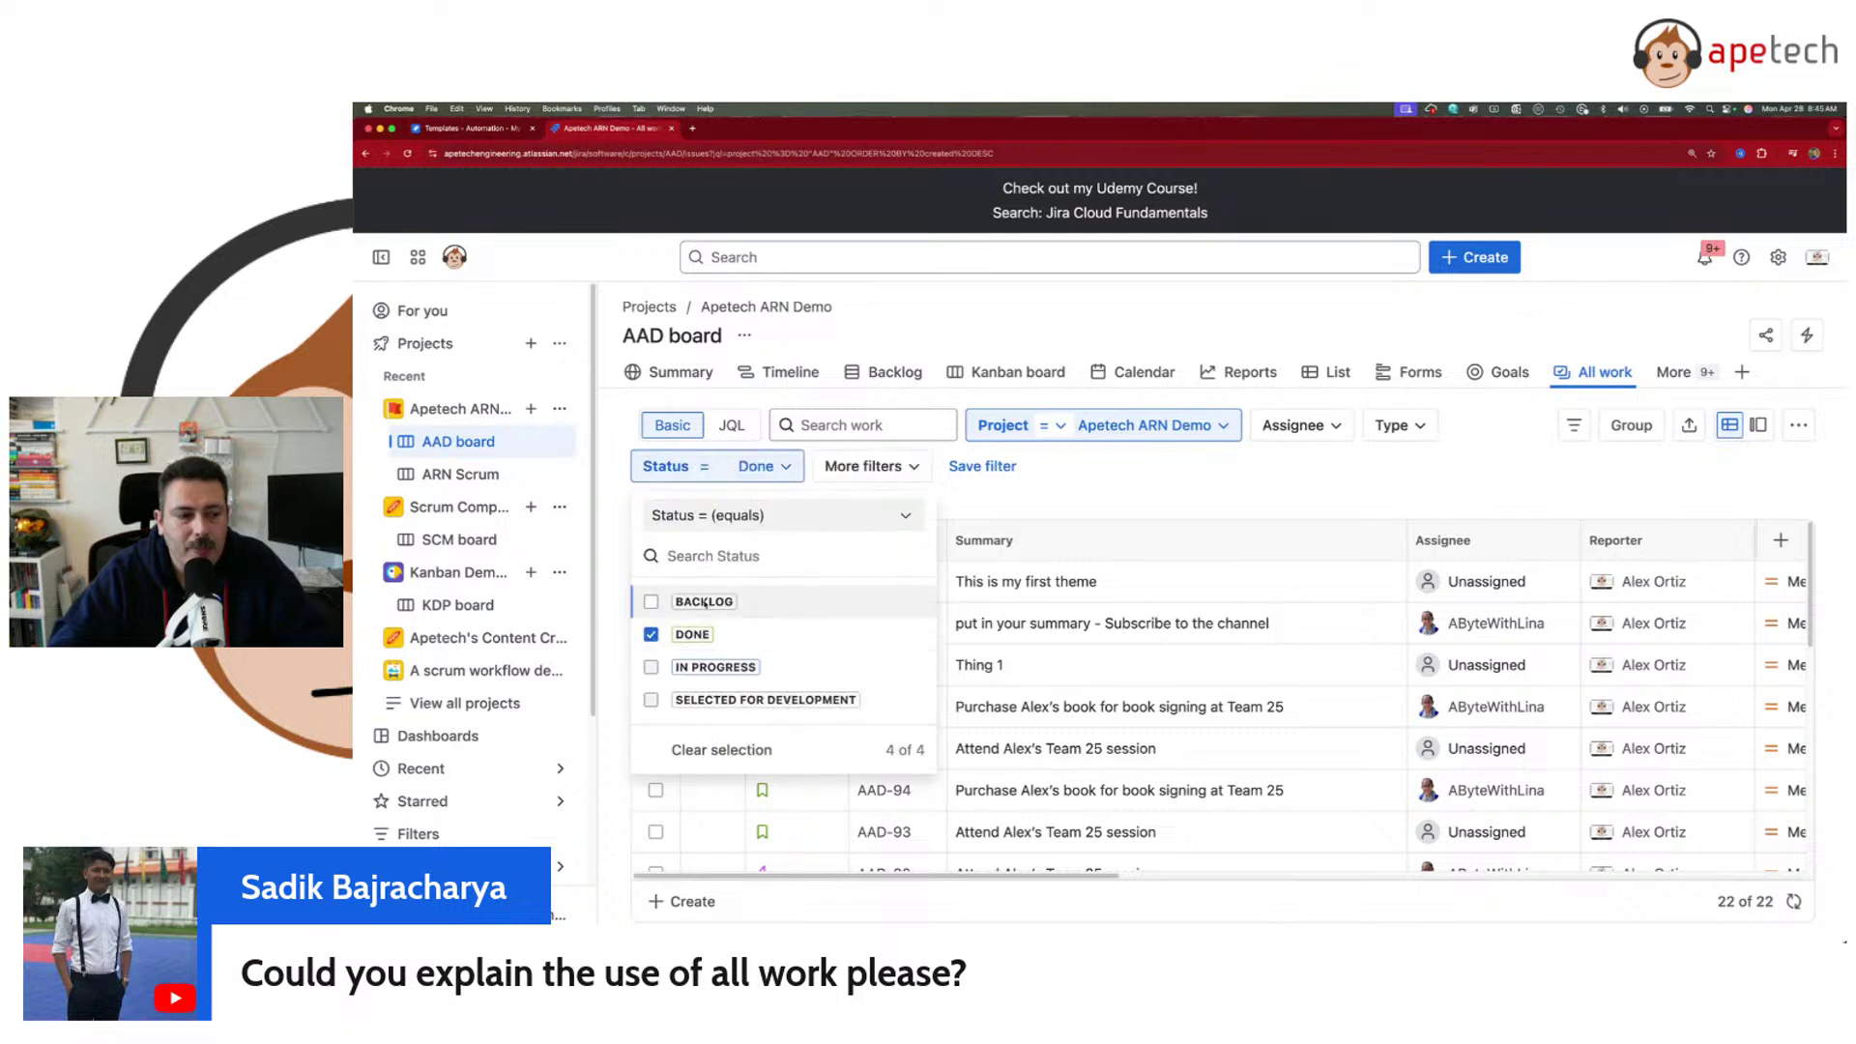
pyautogui.click(1039, 317)
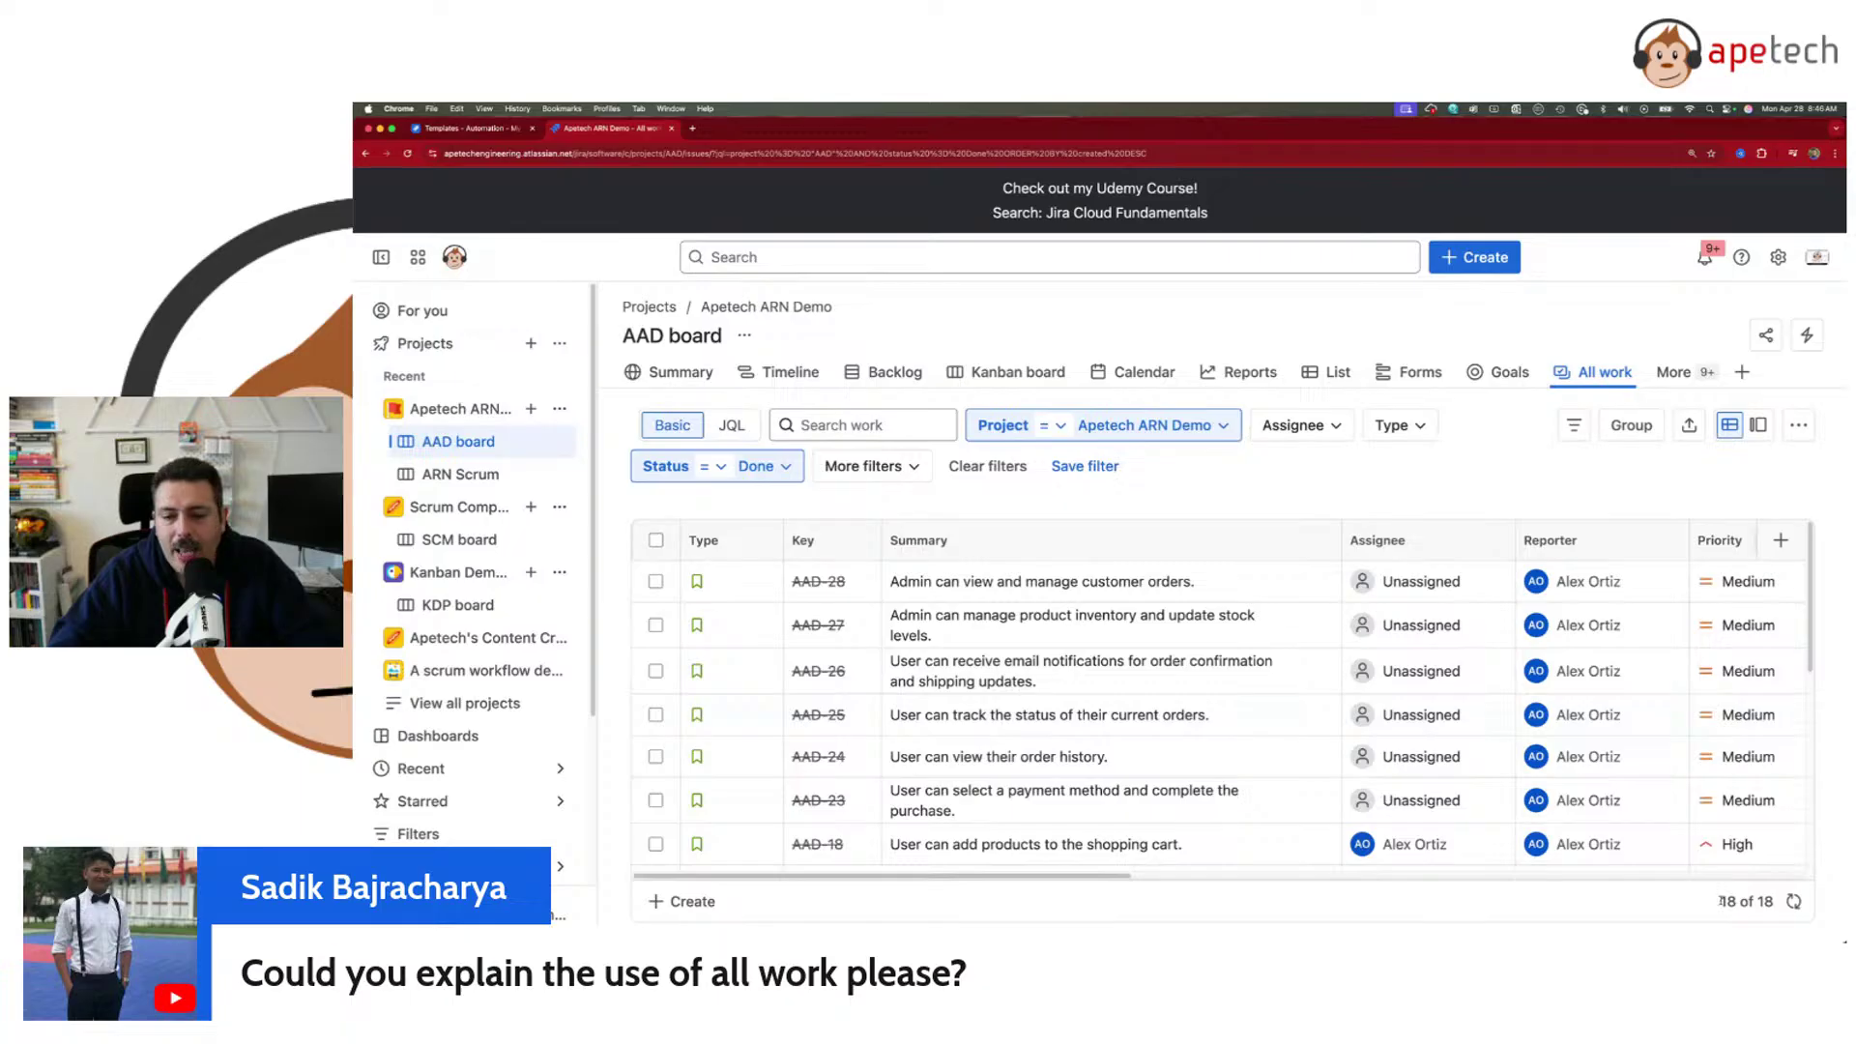
pyautogui.moveTo(1719, 900); pyautogui.dragTo(1774, 901)
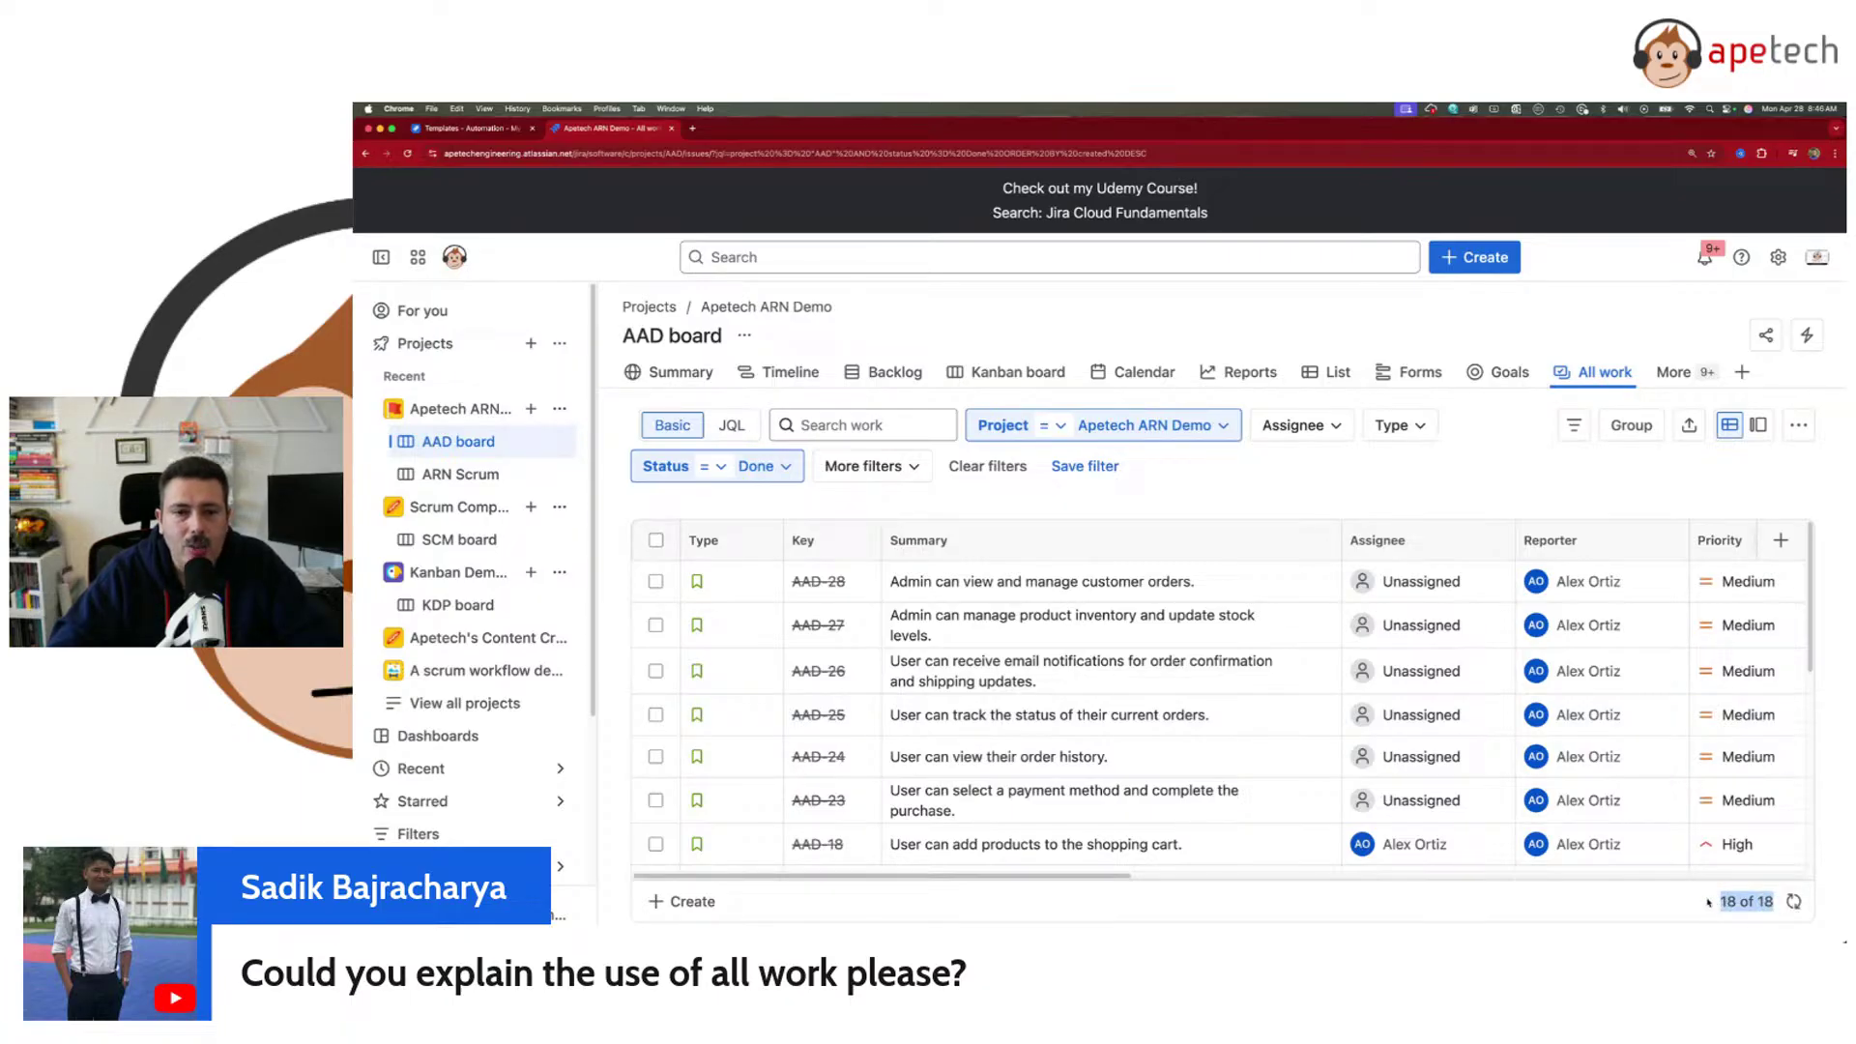
# - Show All work with item details beside the list, and clear the Done status filter to check the unfiltered count
pyautogui.click(1759, 423)
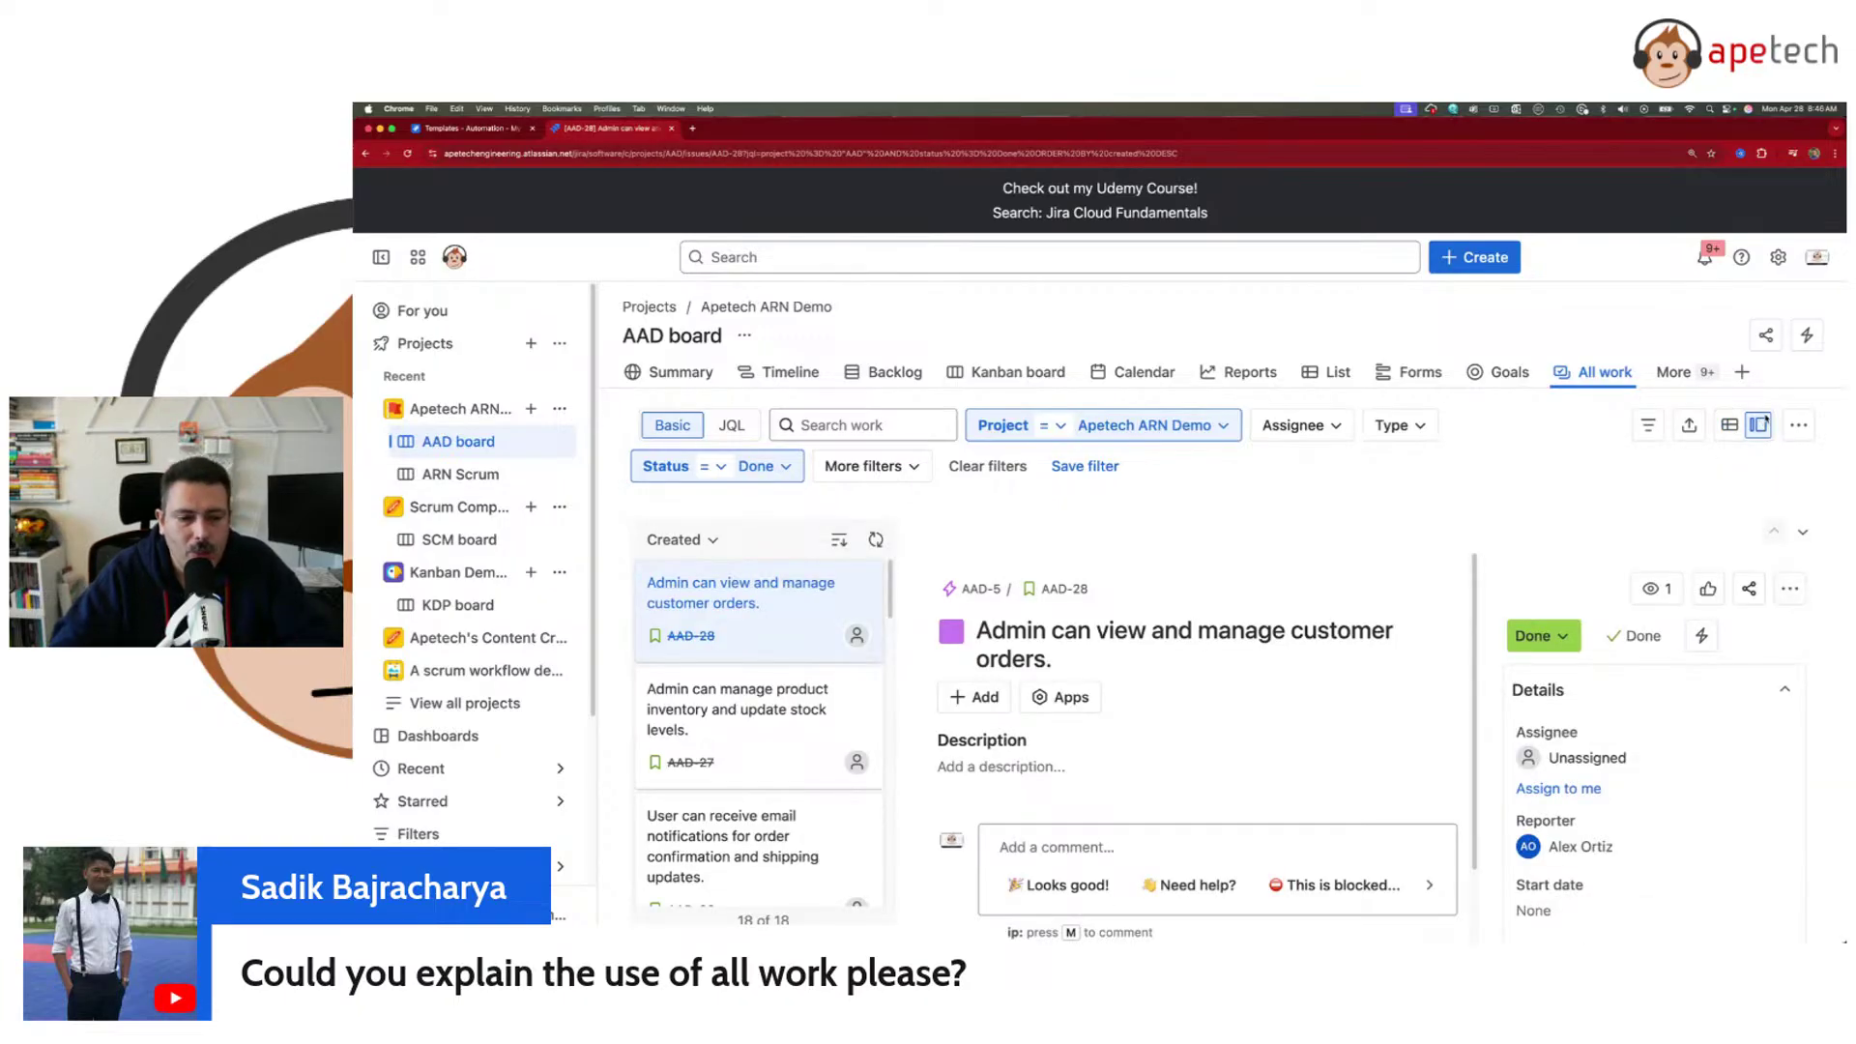
pyautogui.click(753, 468)
pyautogui.click(650, 603)
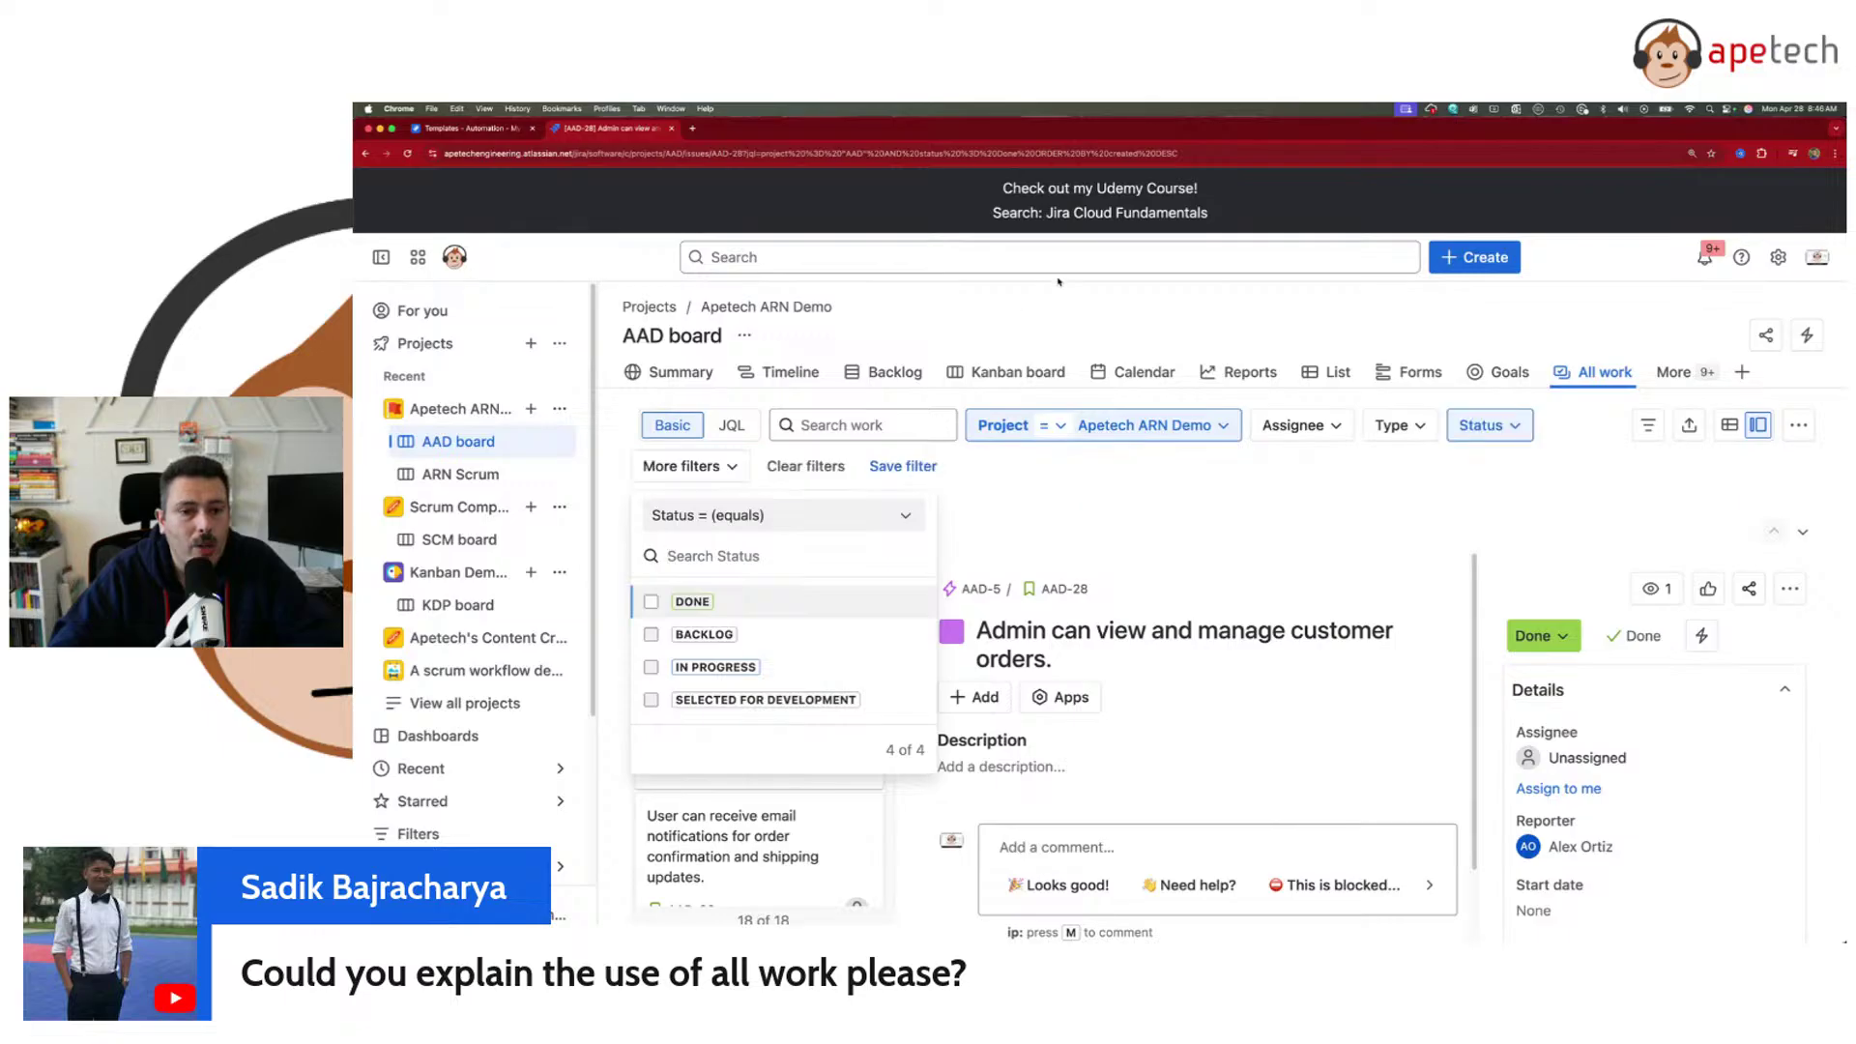
pyautogui.click(1077, 290)
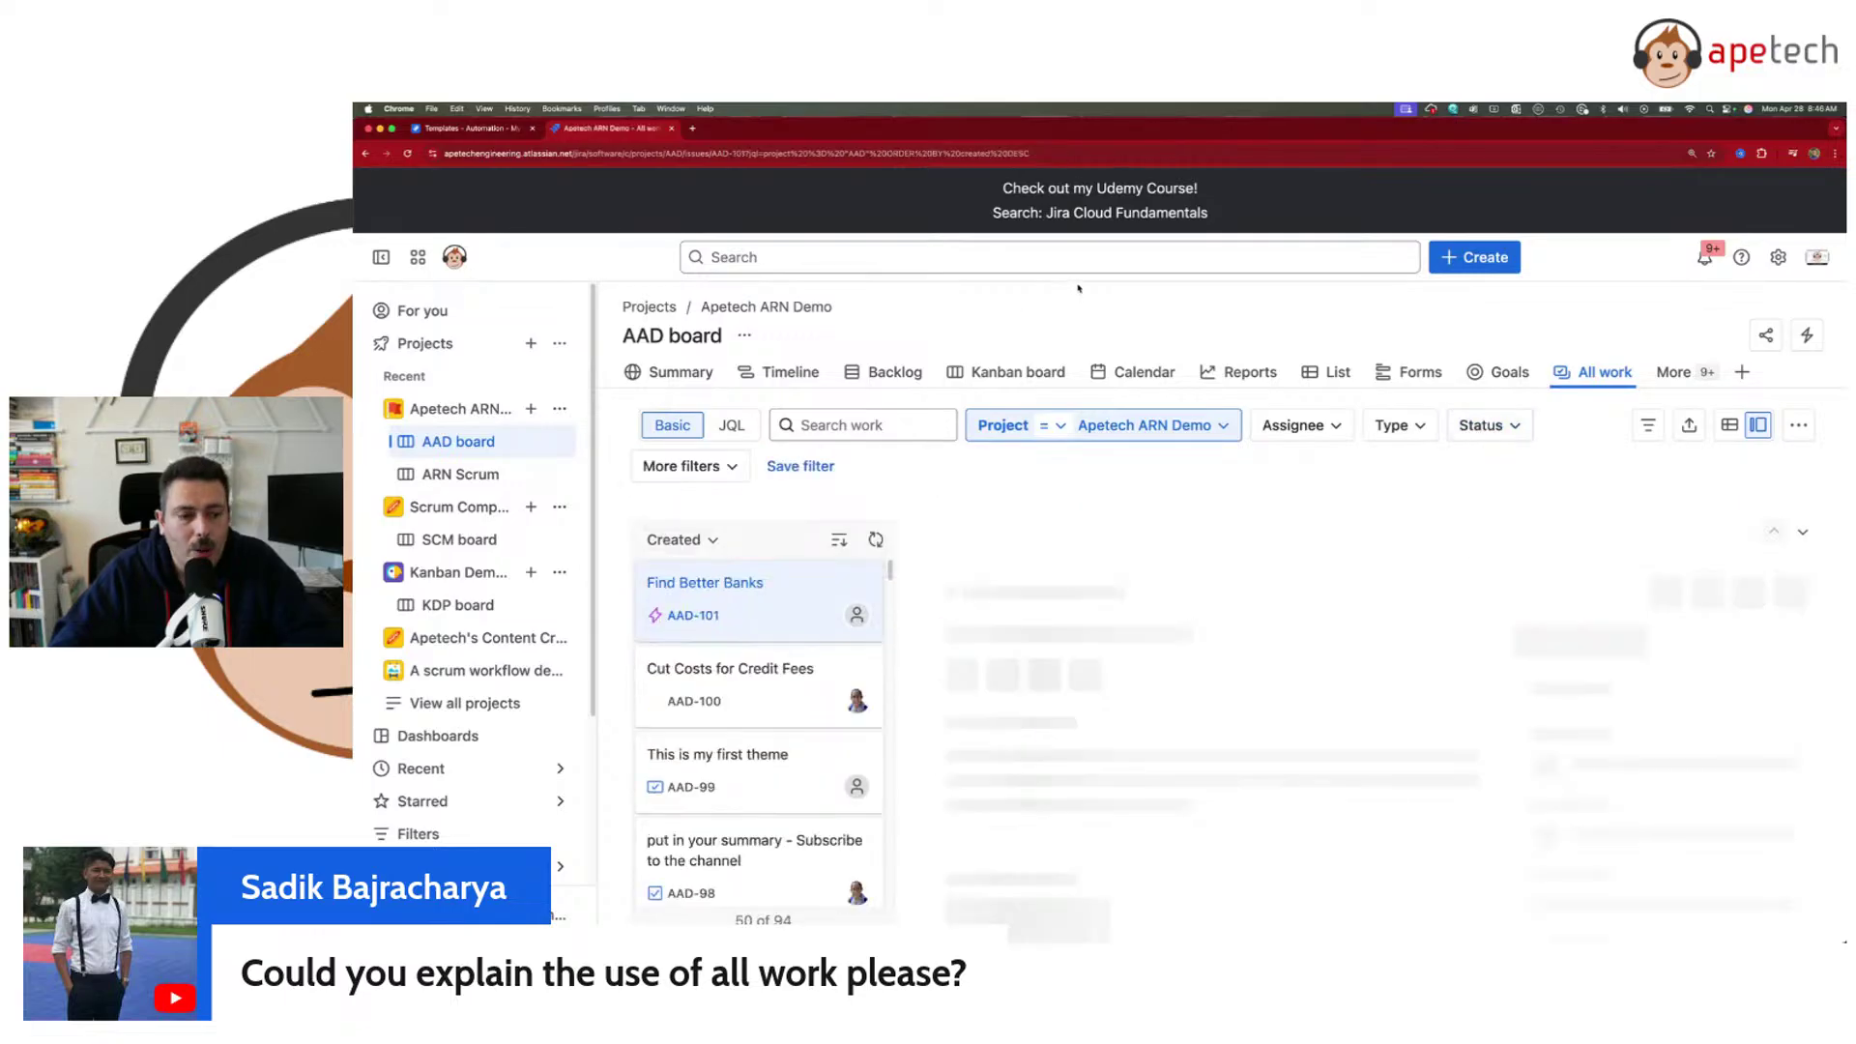
pyautogui.moveTo(802, 920); pyautogui.dragTo(730, 921)
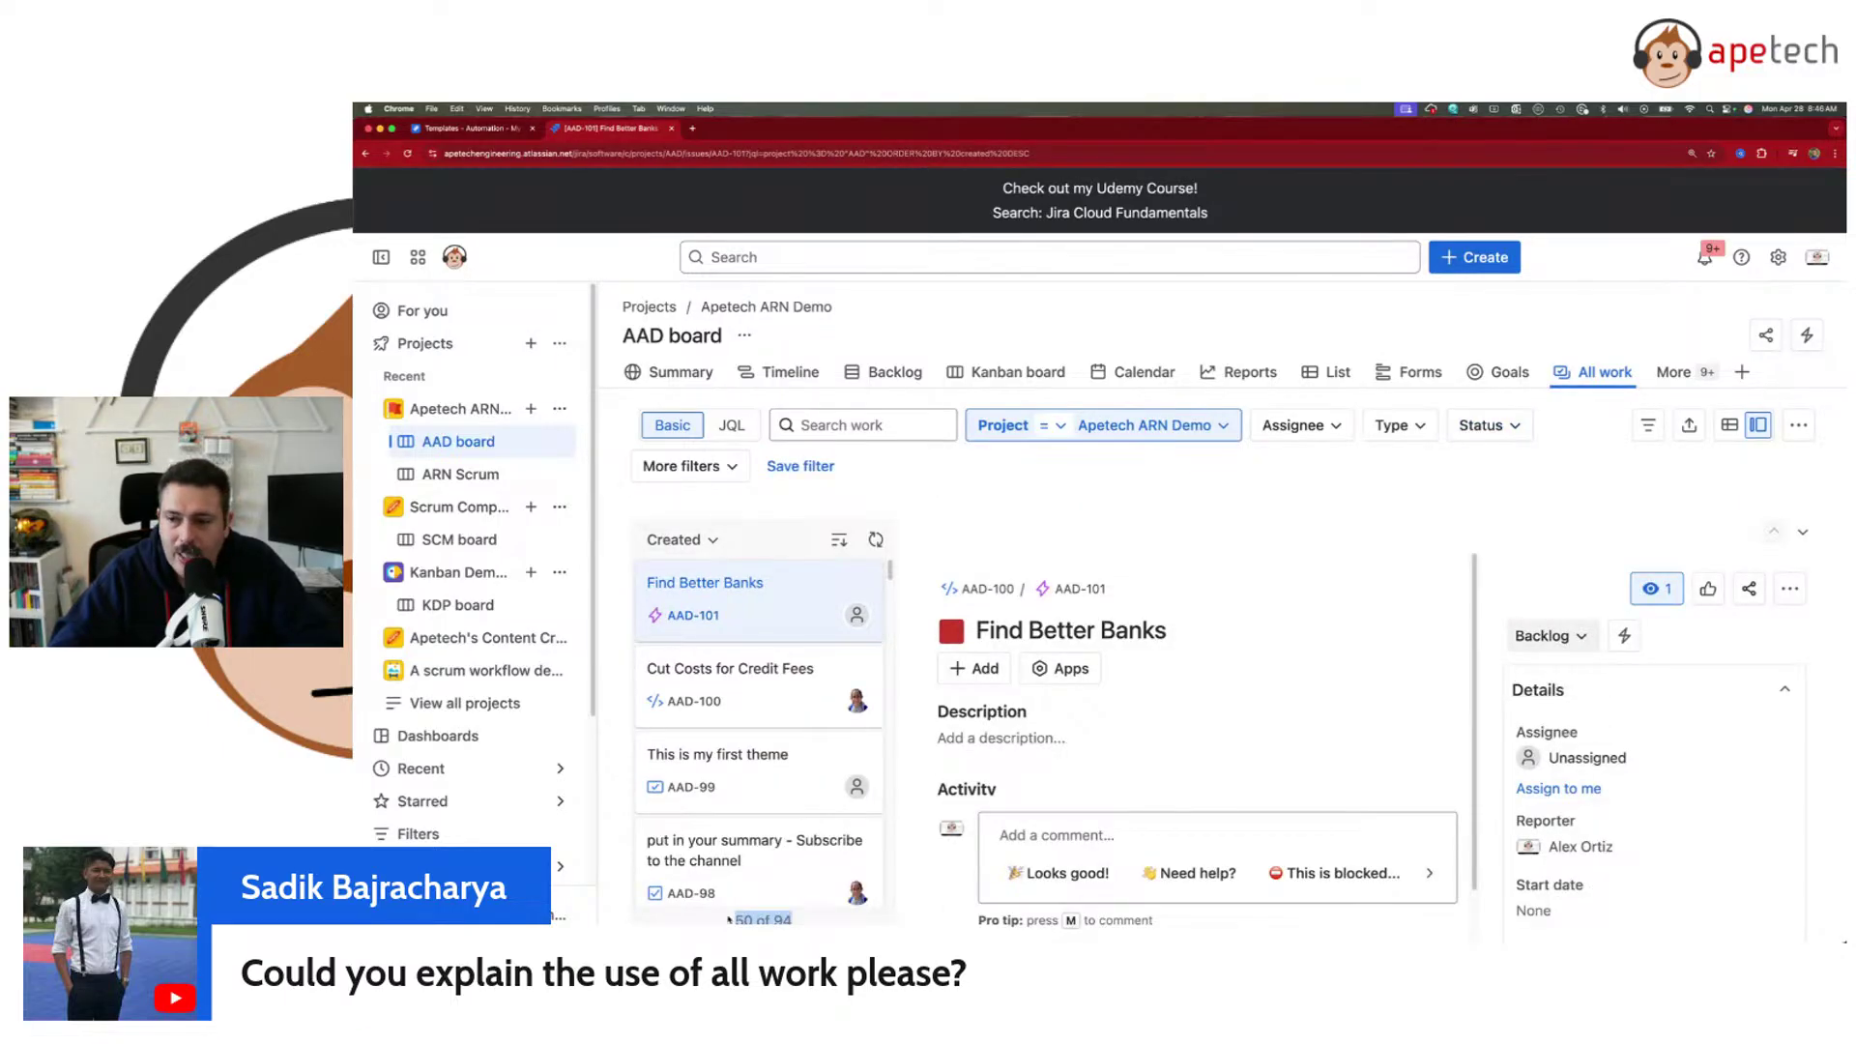
# - Return All work to the List view and highlight its result count
pyautogui.click(1730, 425)
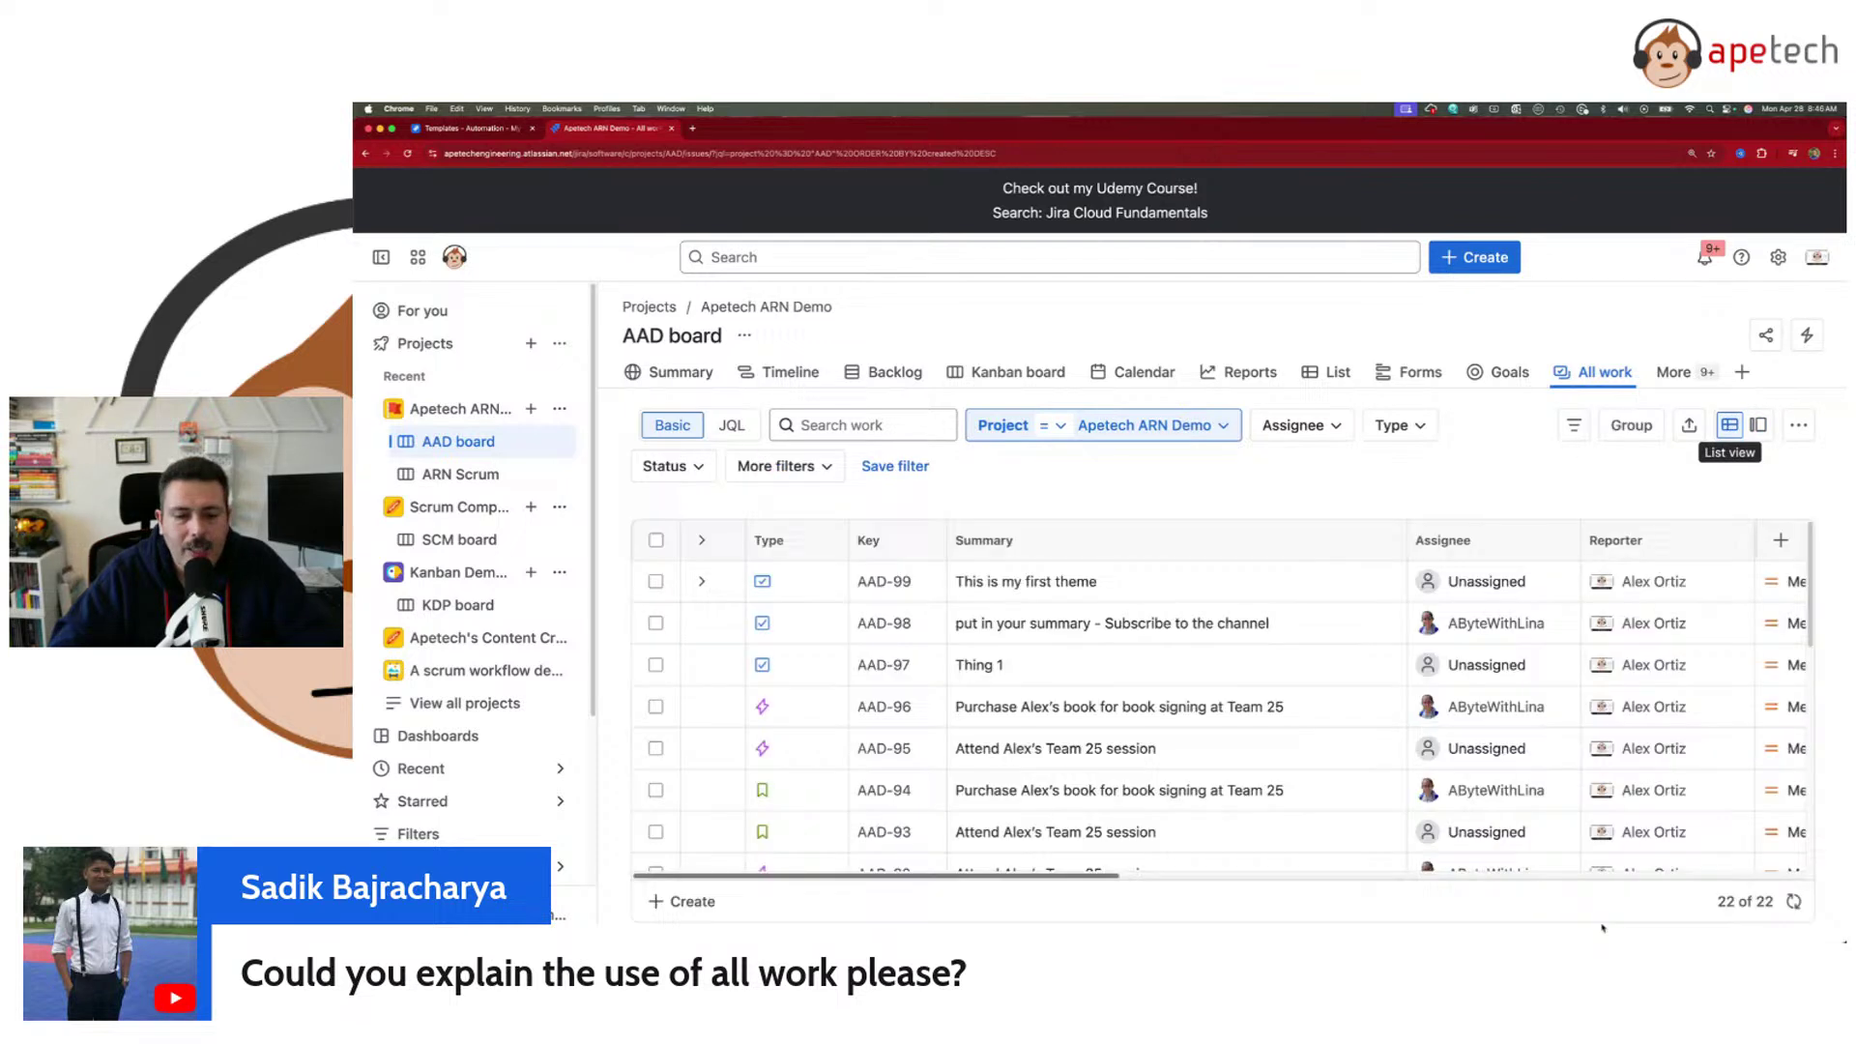
pyautogui.moveTo(1716, 903); pyautogui.dragTo(1780, 909)
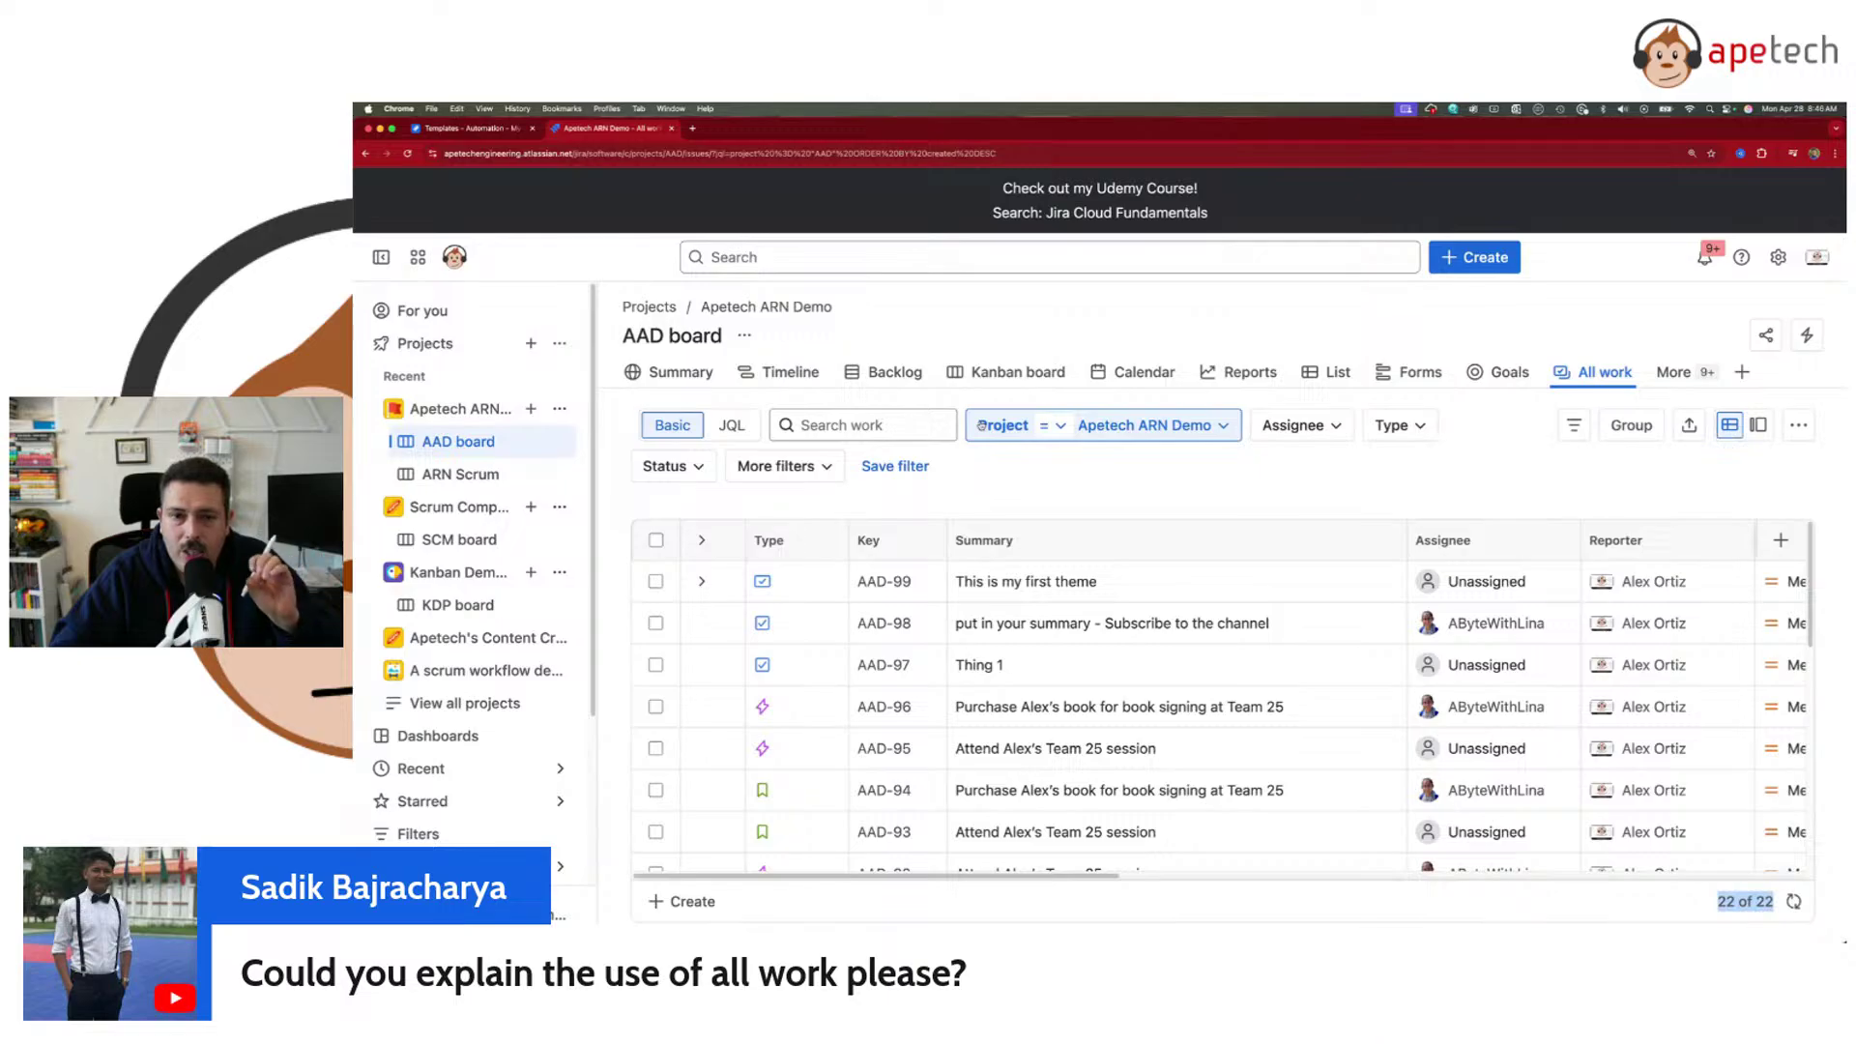
# - Show the AAD board's All work items in the detail view and switch the search to JQL
pyautogui.click(1768, 425)
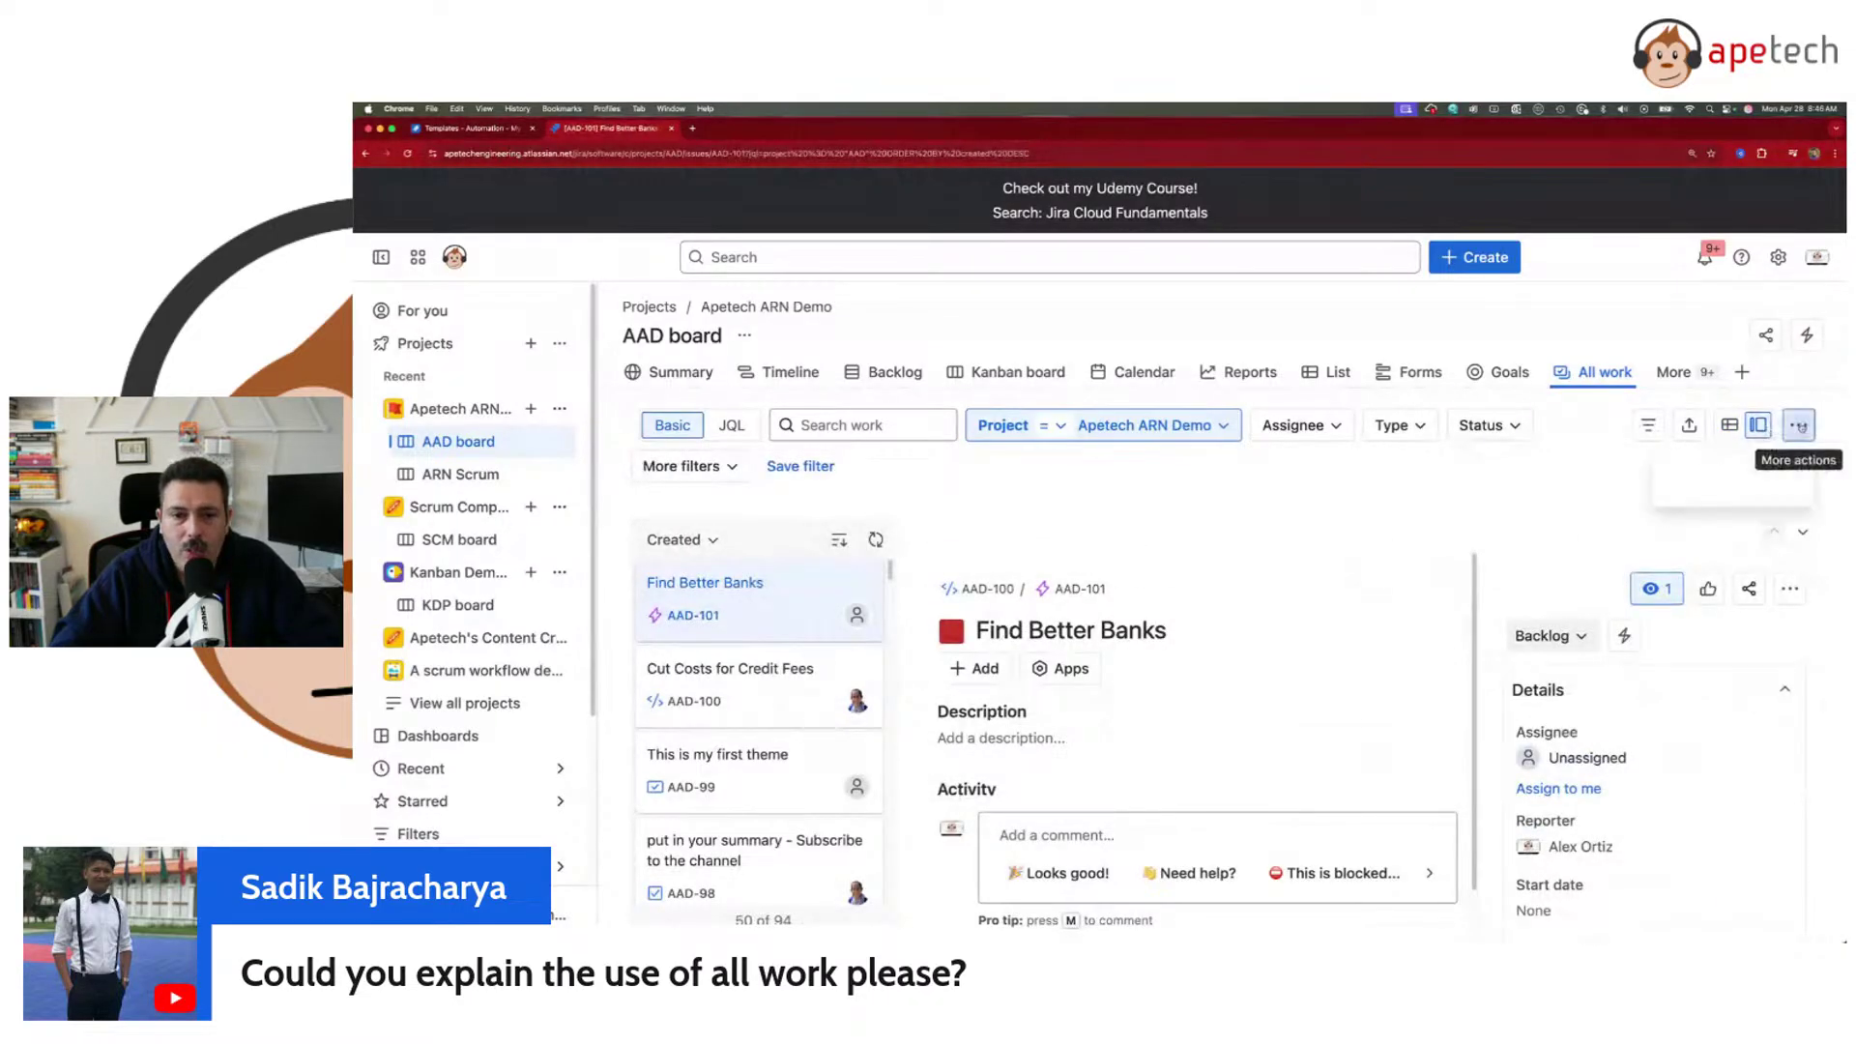
pyautogui.click(1798, 426)
pyautogui.click(1801, 428)
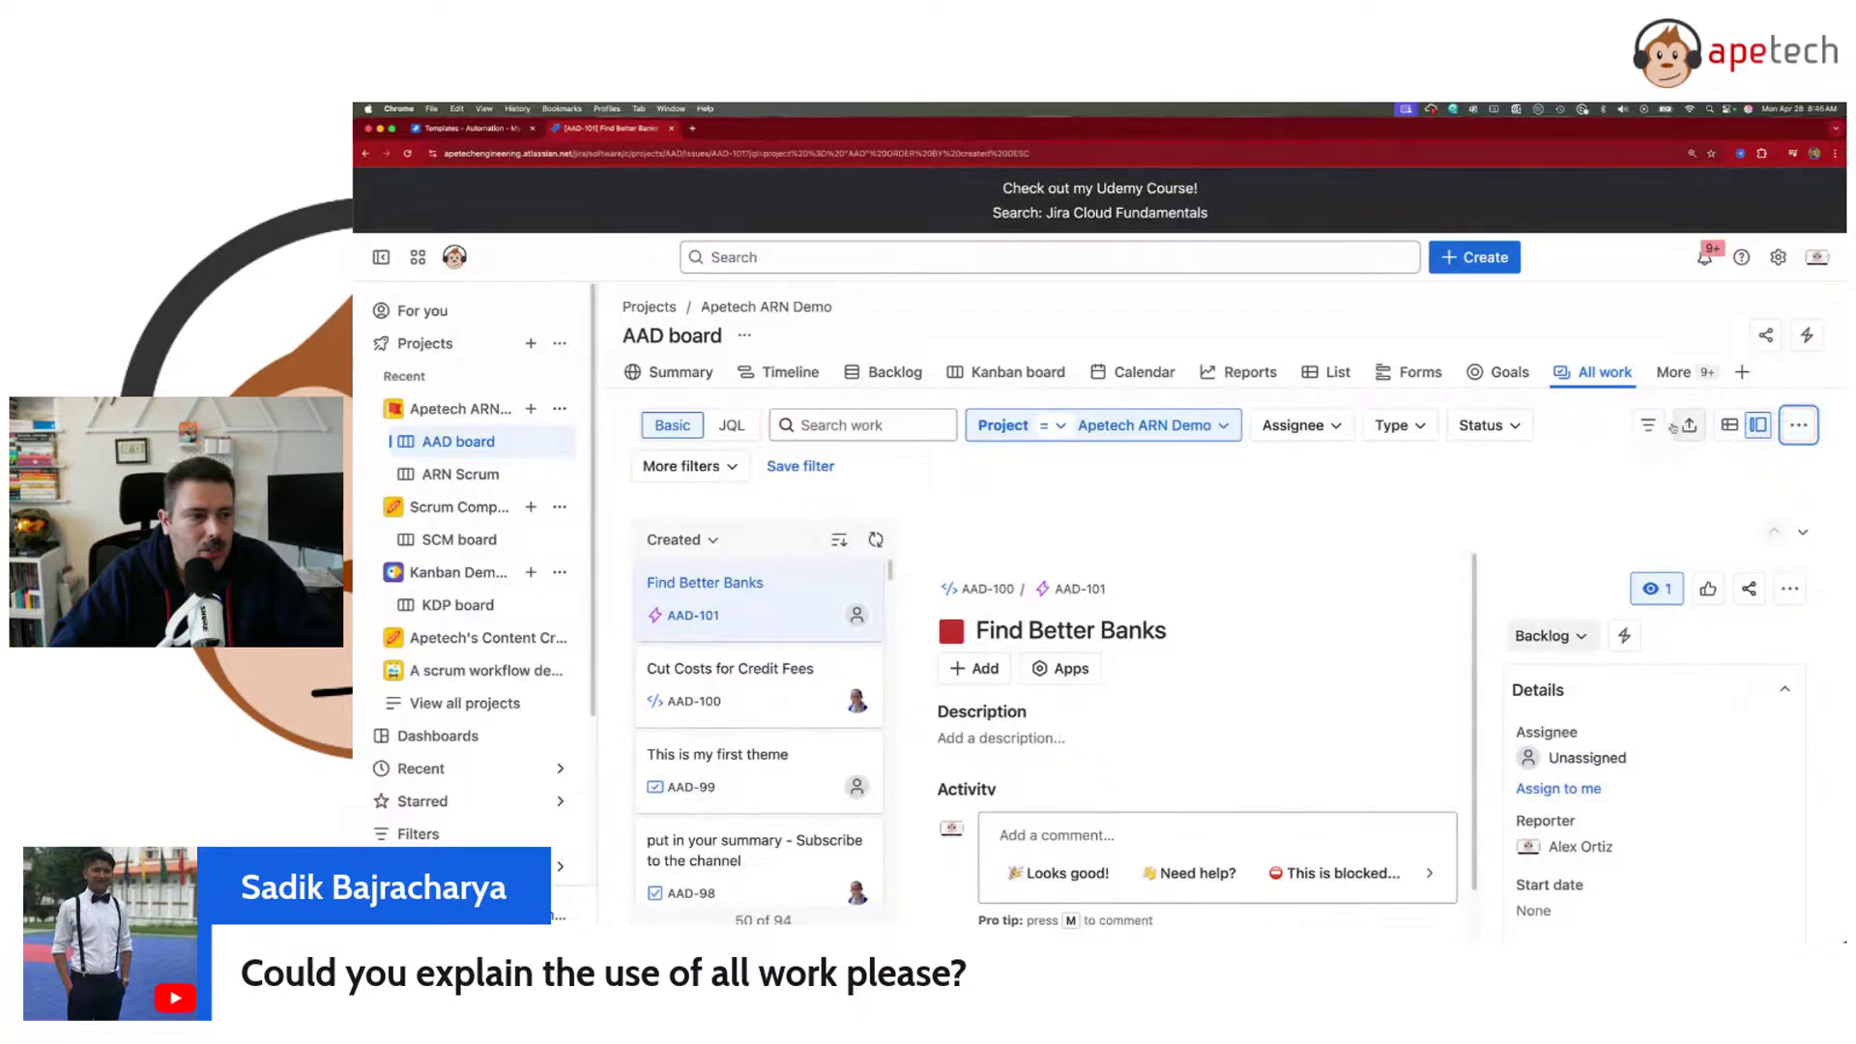
pyautogui.click(731, 426)
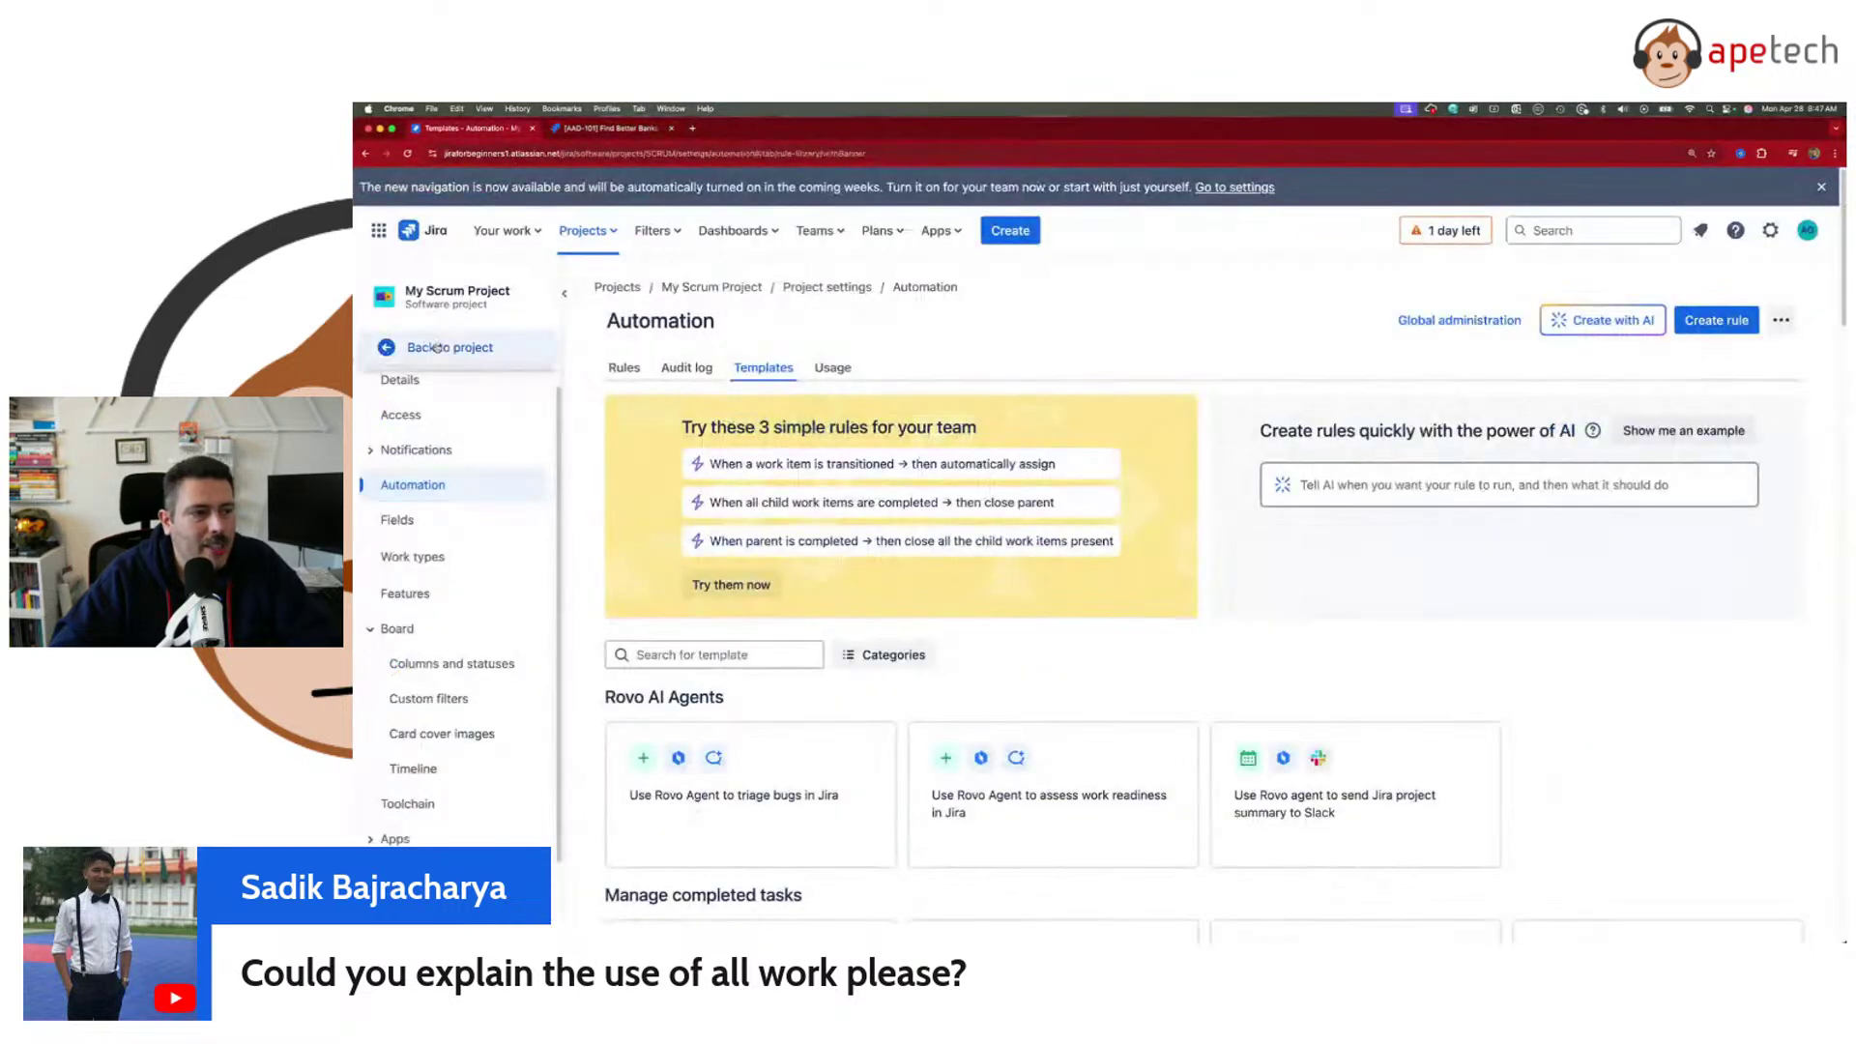
# - Open All work of My Scrum Project in the old navigation and compare its search options with the AAD board's JQL query
pyautogui.click(435, 277)
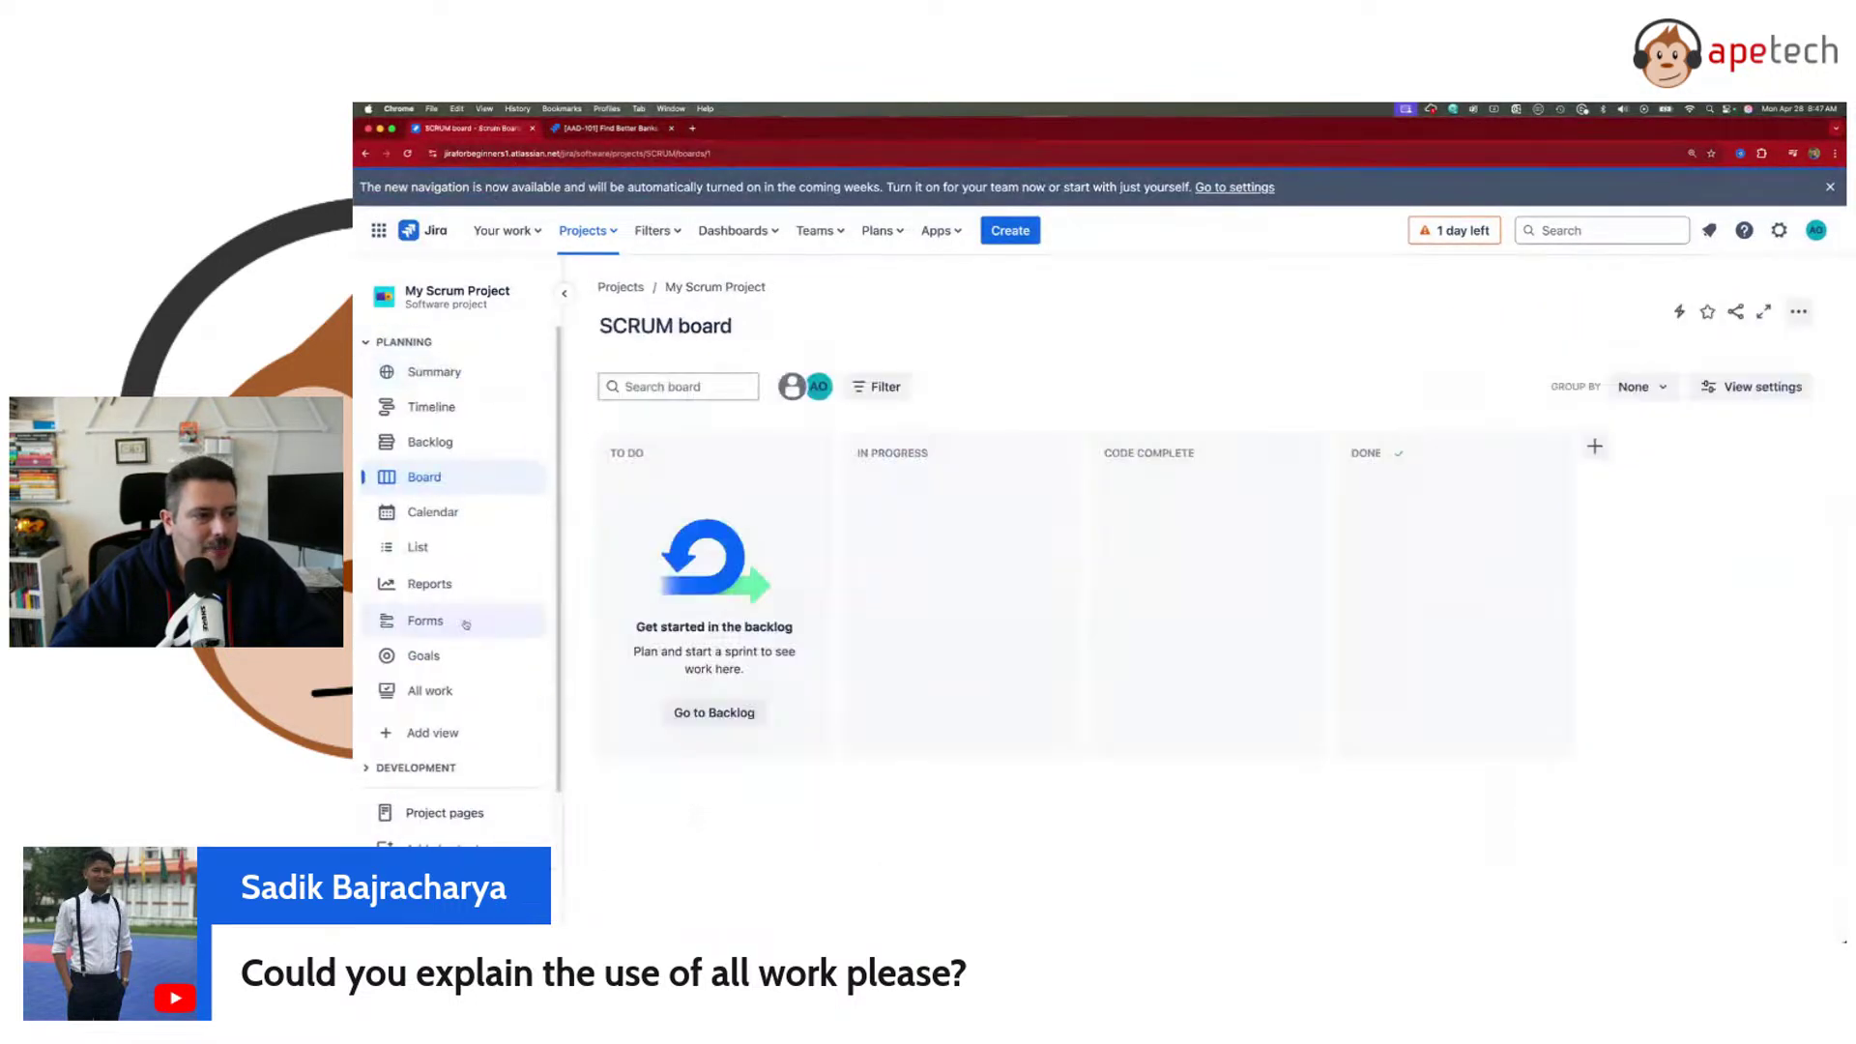
pyautogui.click(430, 689)
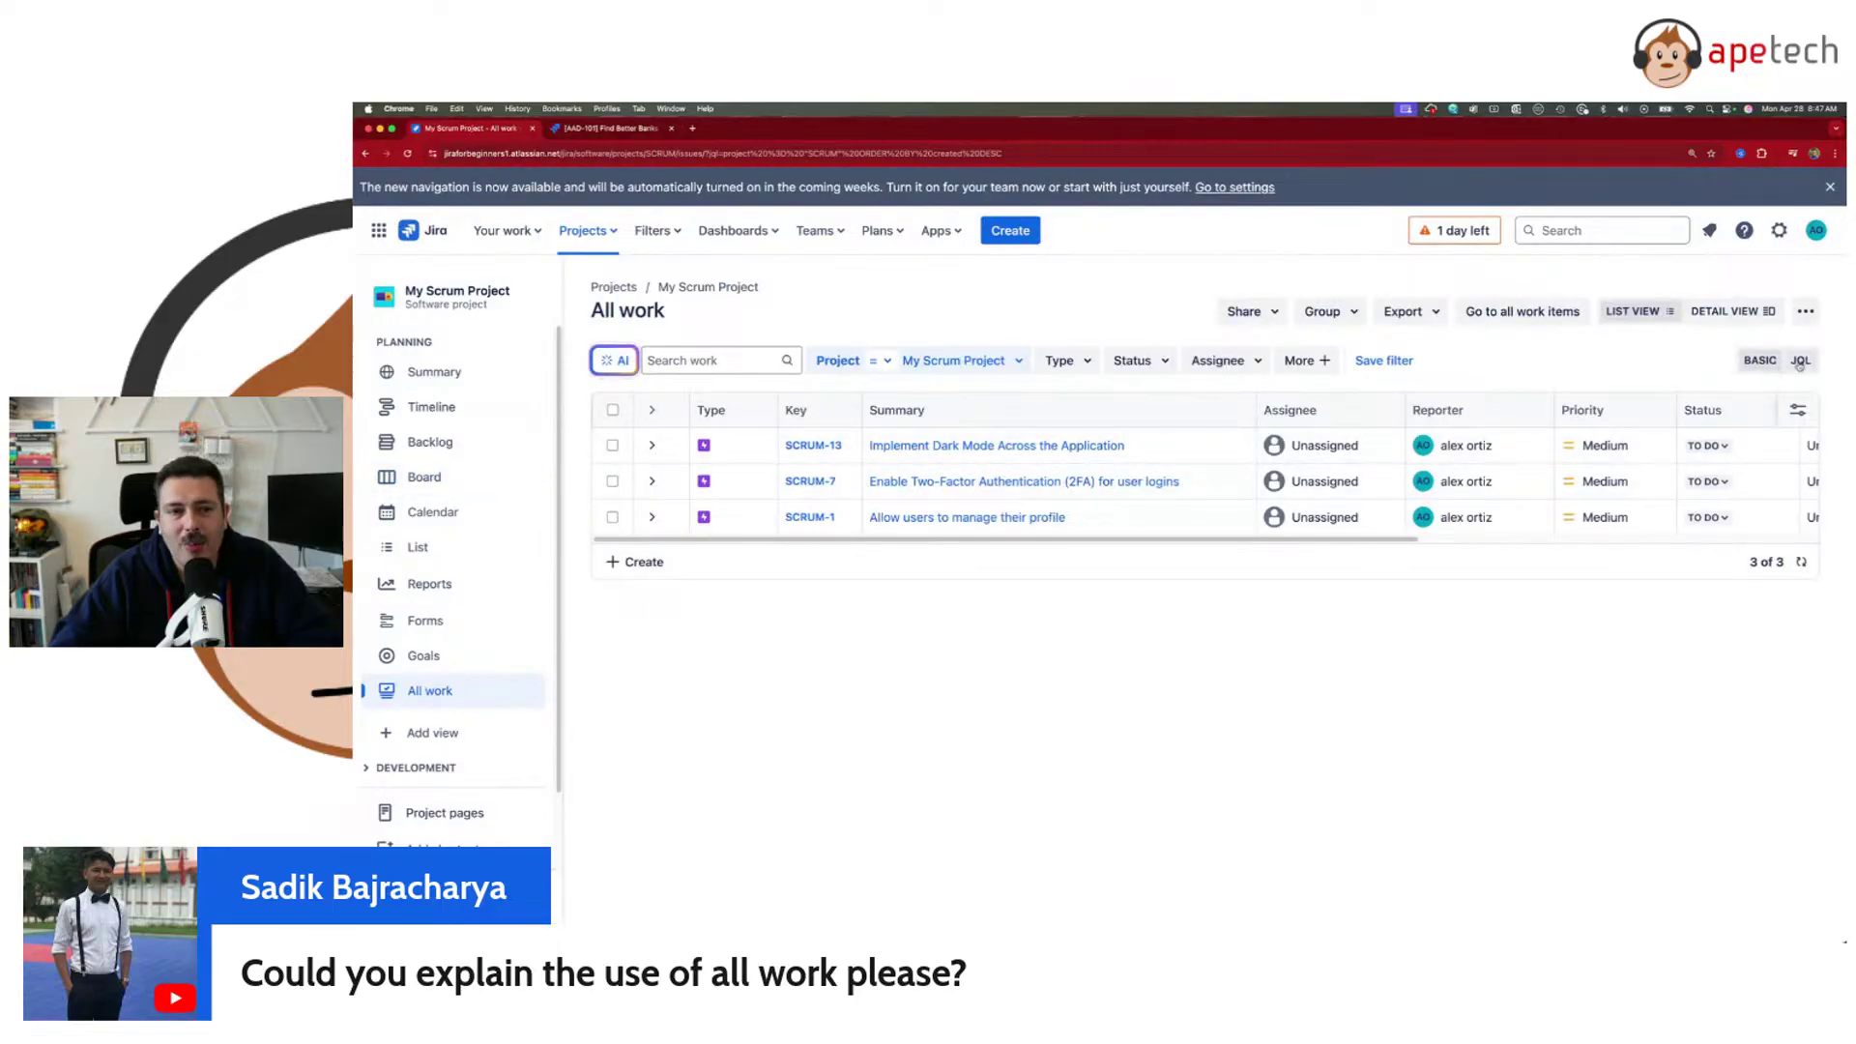
pyautogui.click(601, 132)
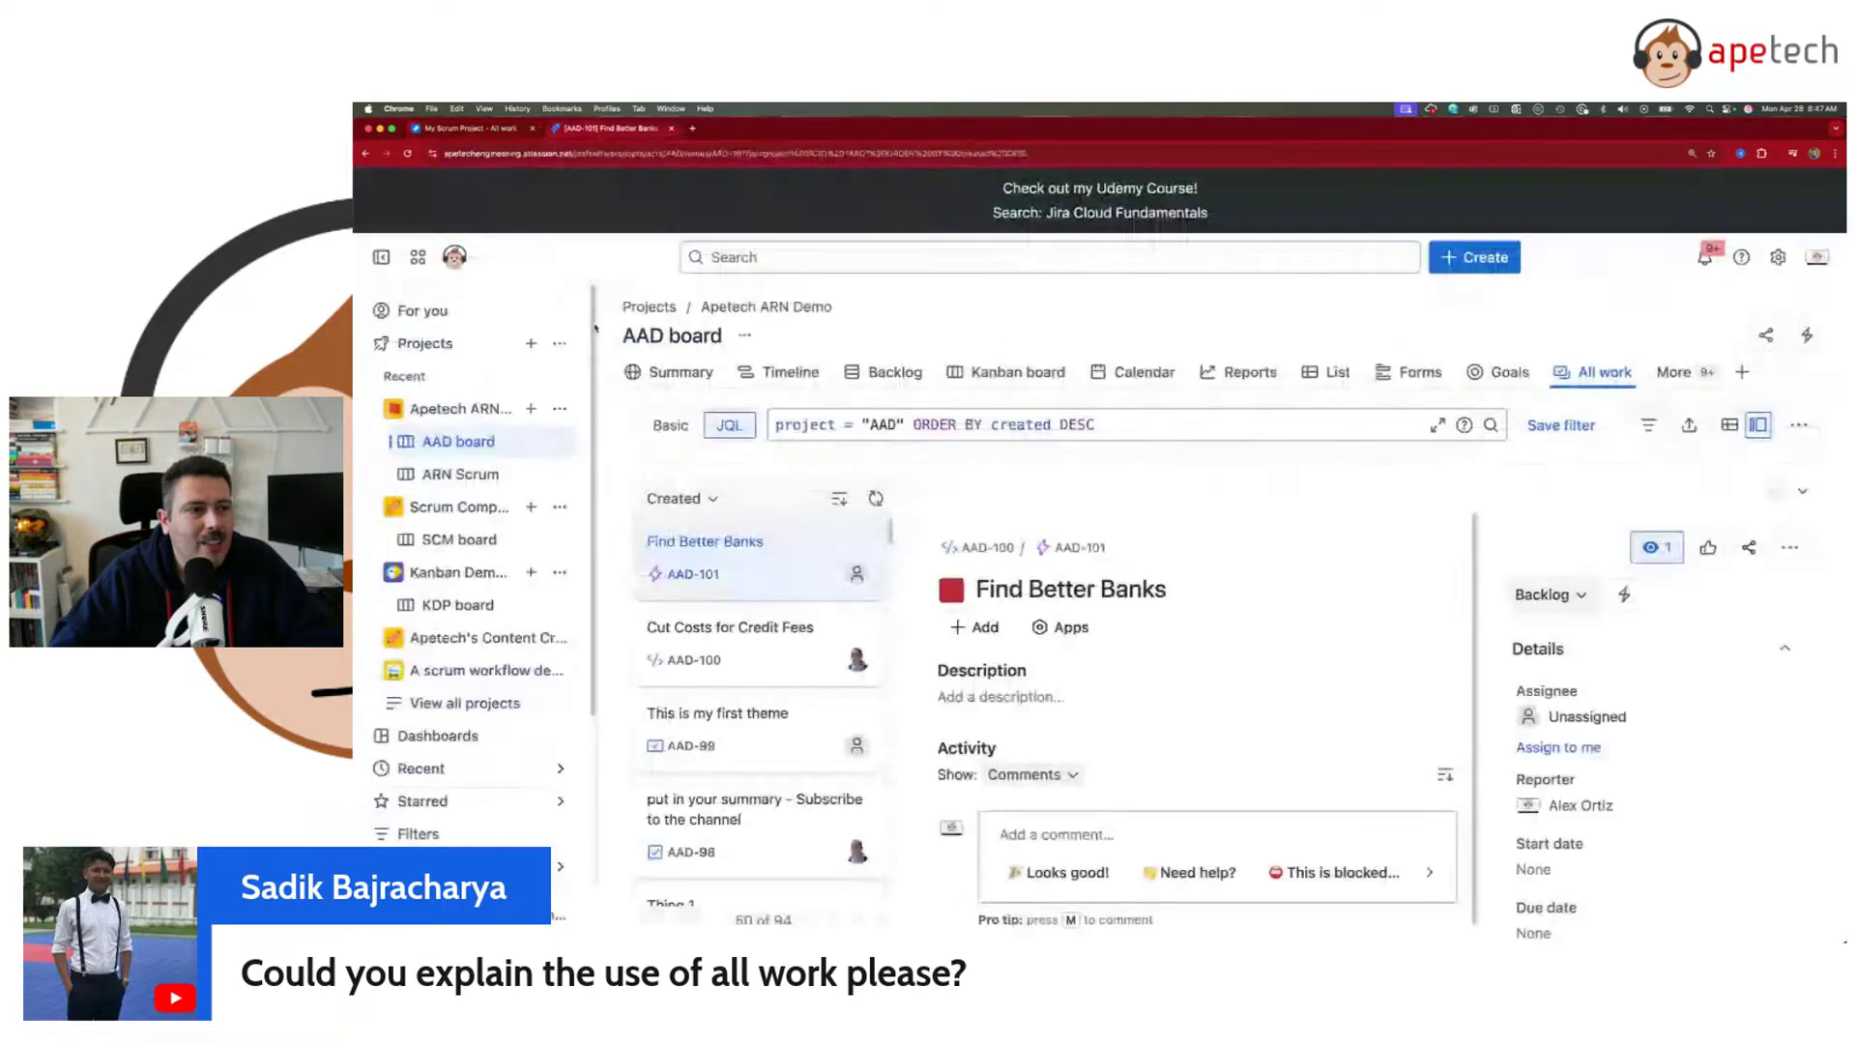
pyautogui.click(1240, 425)
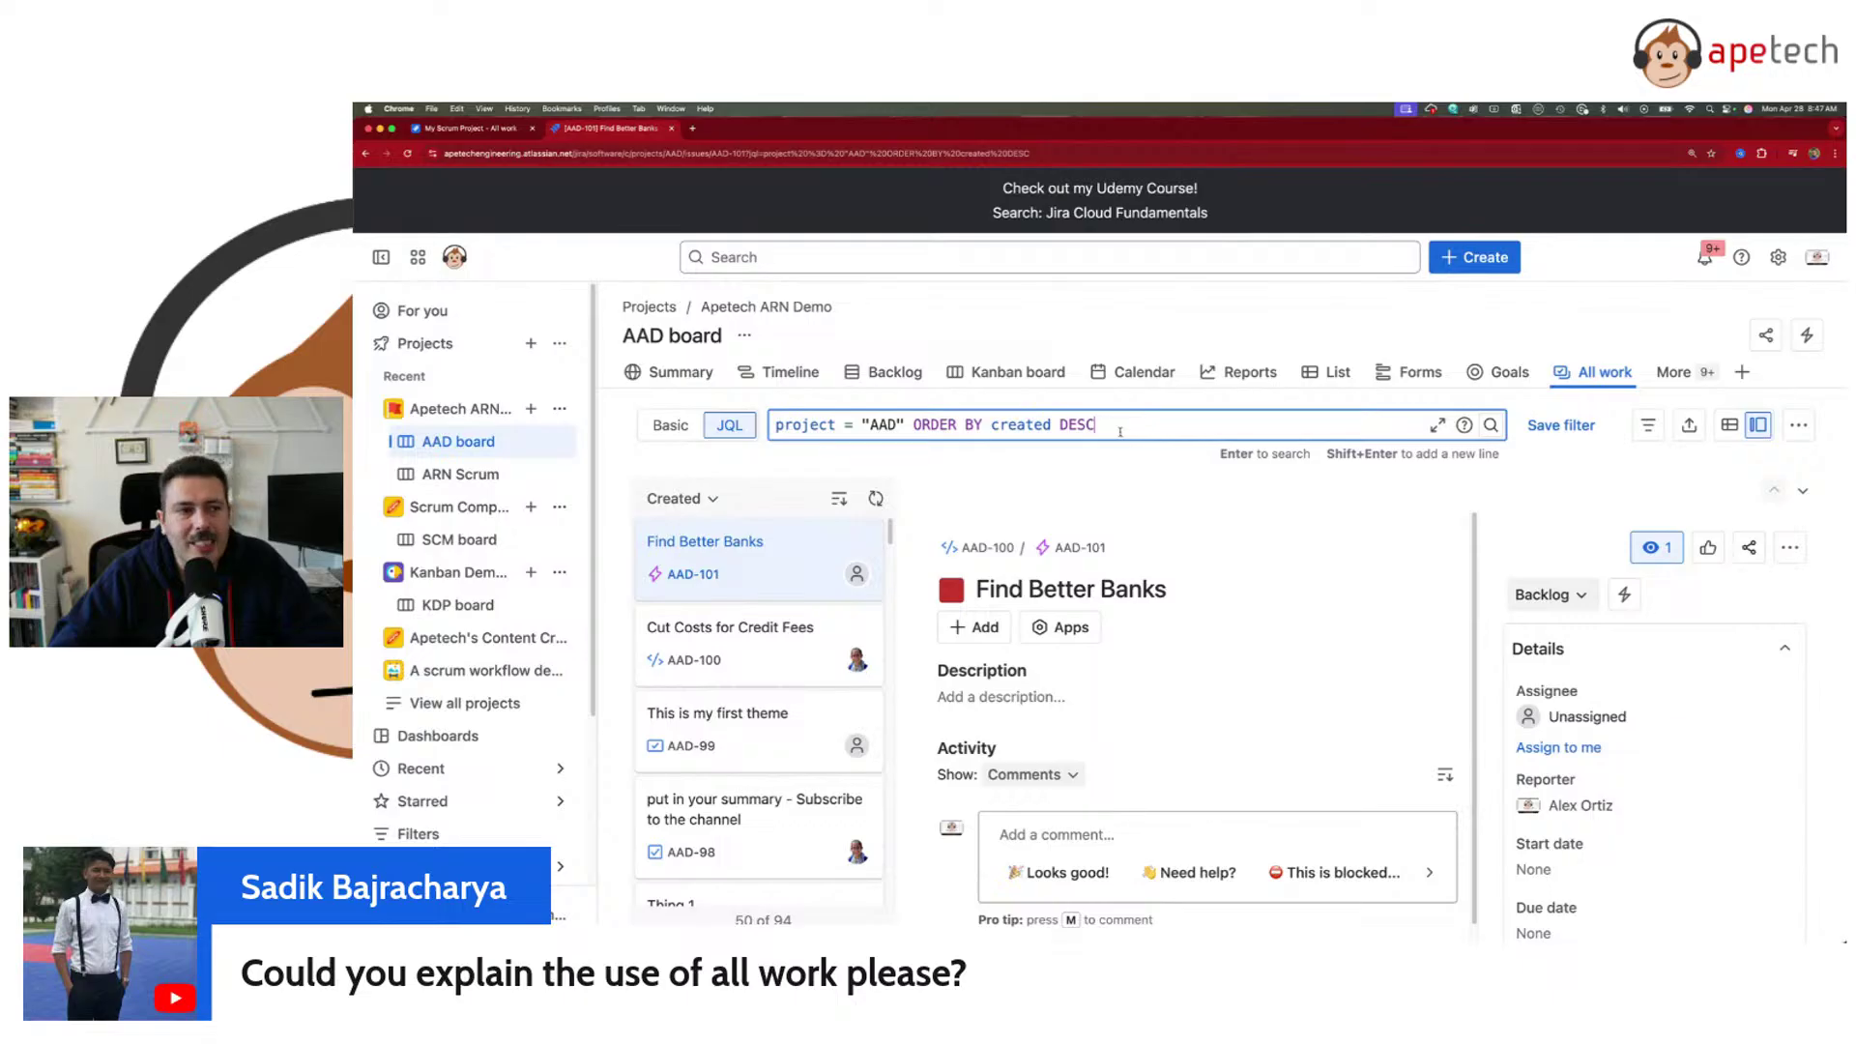
pyautogui.click(483, 130)
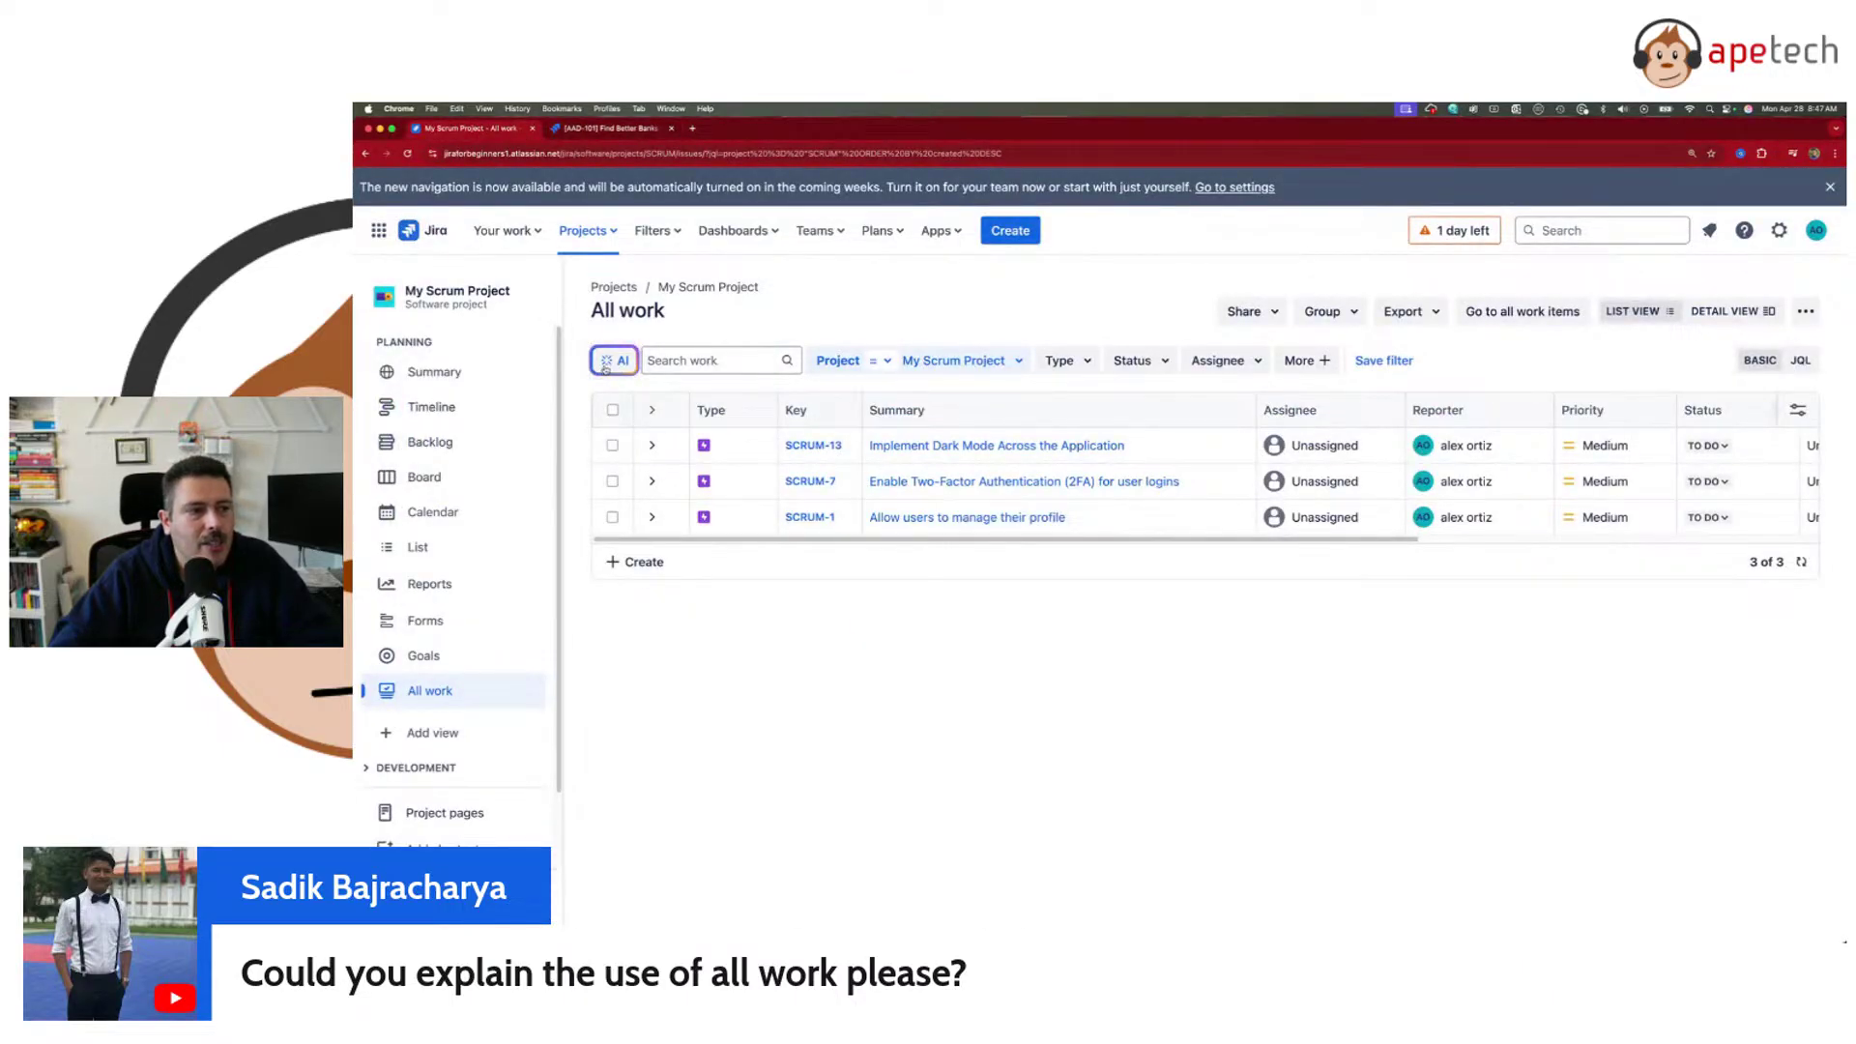
pyautogui.click(612, 128)
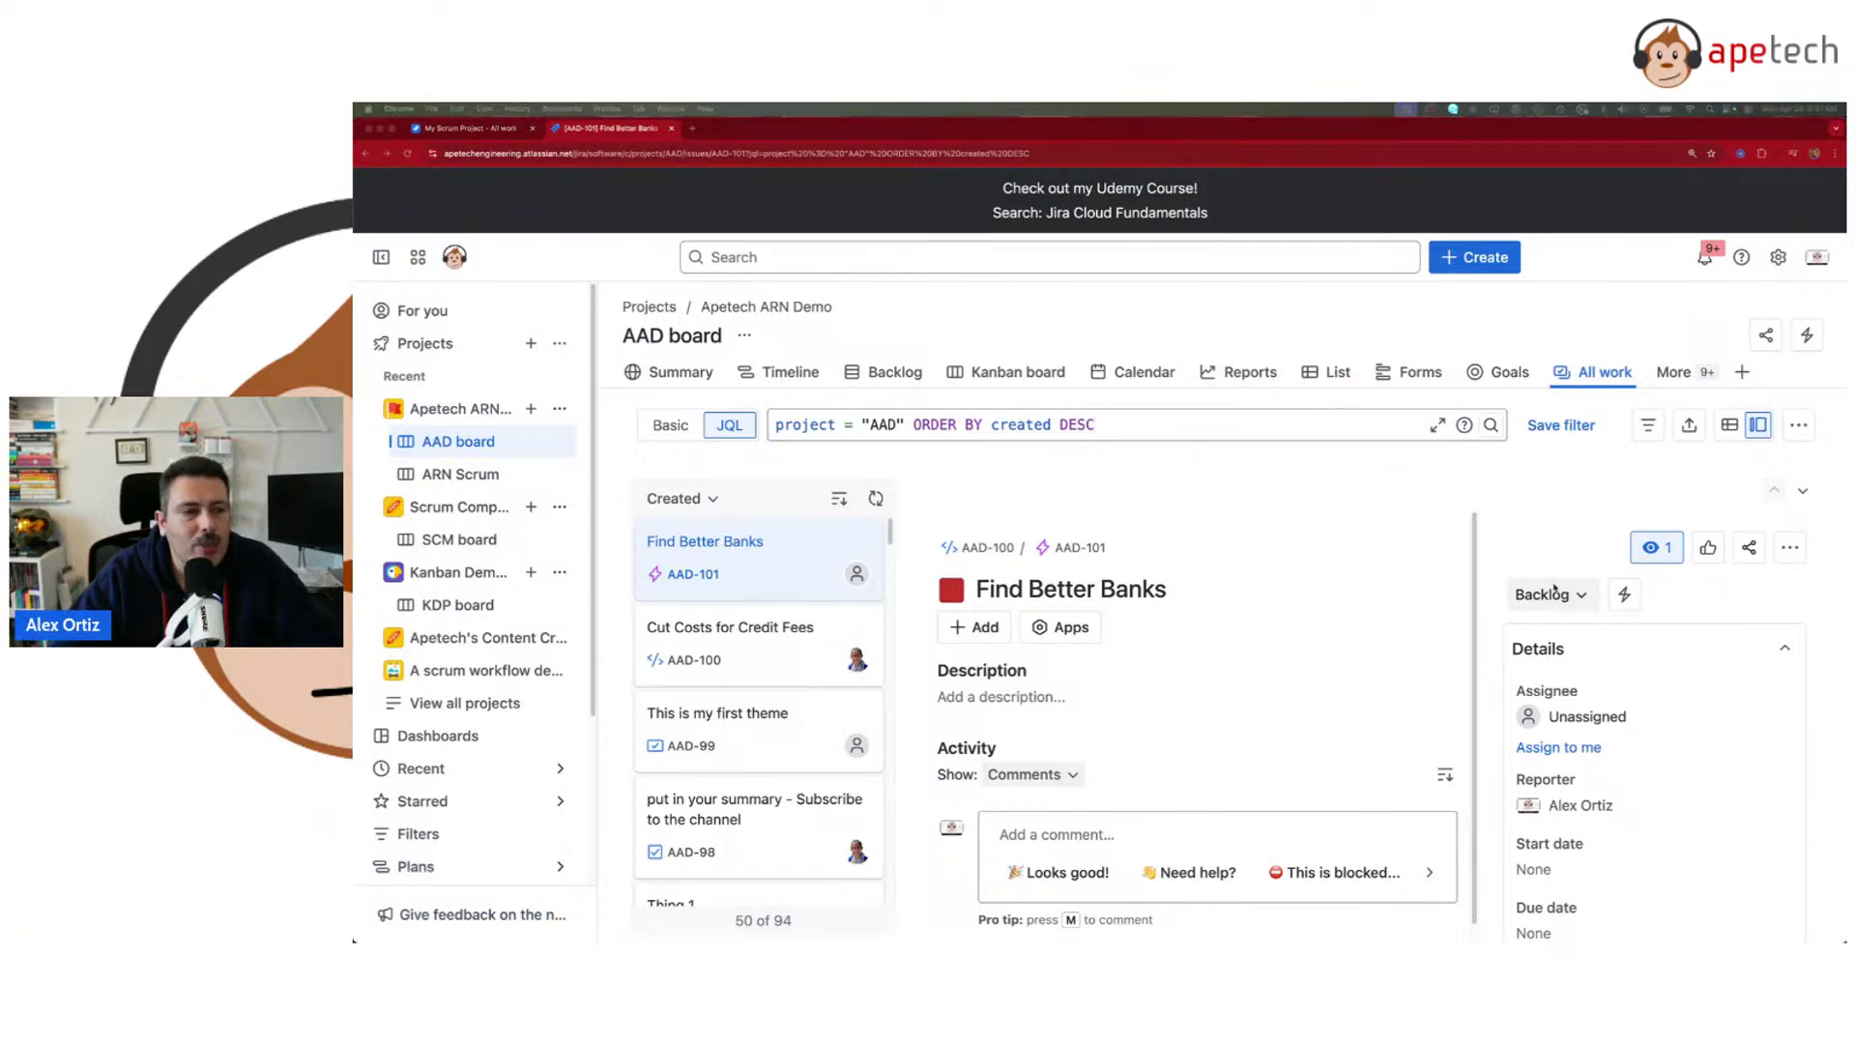
# - Compare the AAD board's All work result counts in the list and detail views, ending in the list view with the JQL query selected
pyautogui.click(1729, 425)
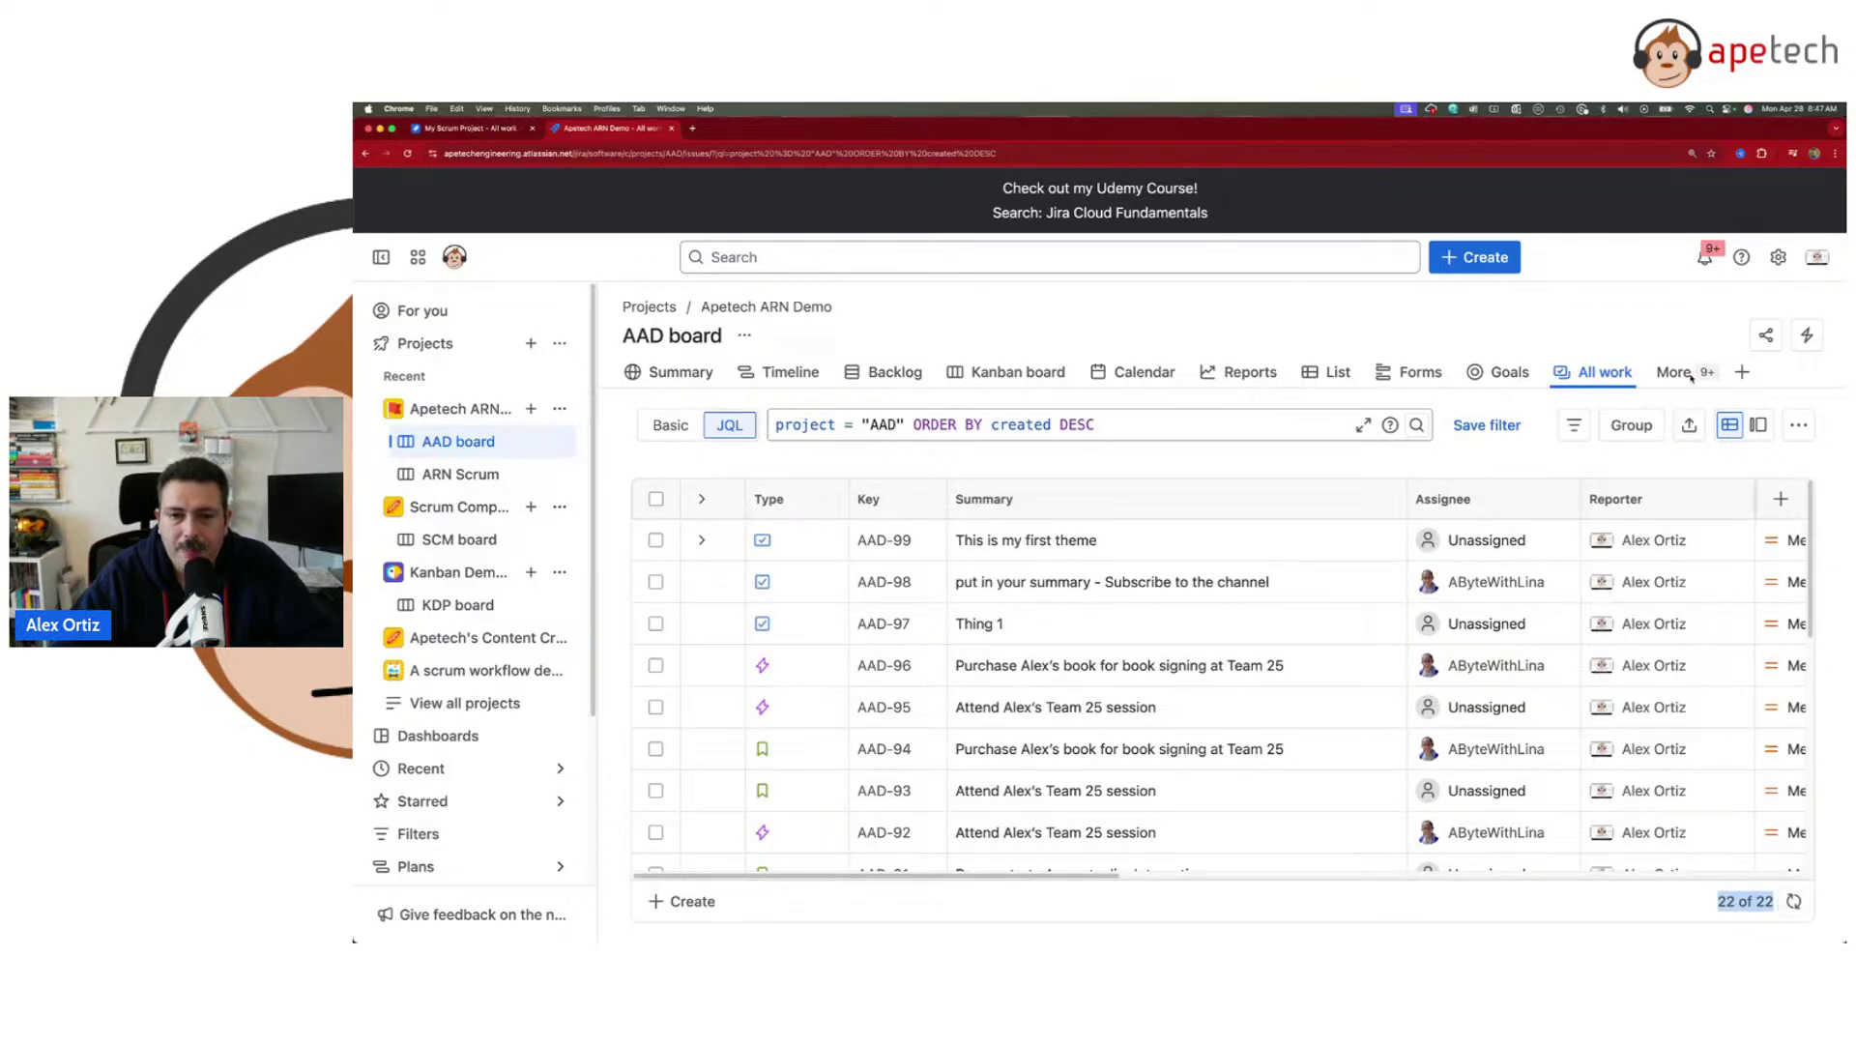
pyautogui.click(1757, 425)
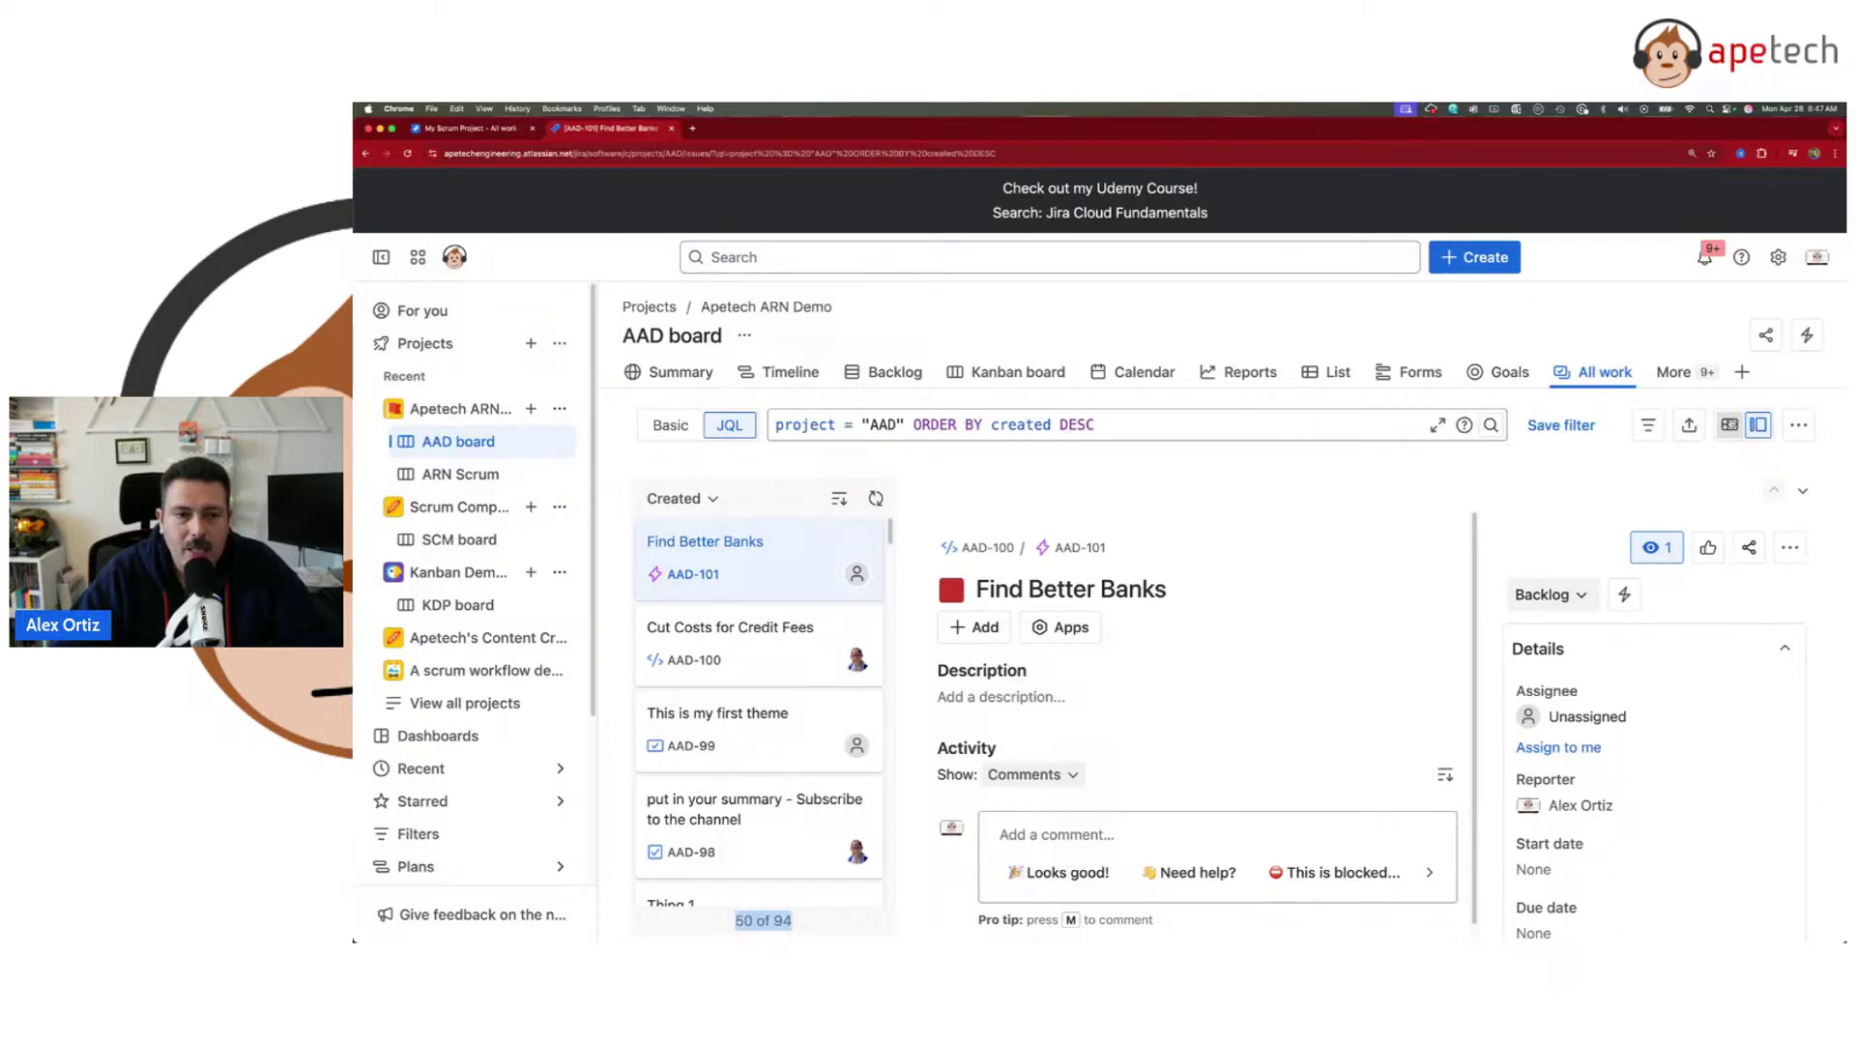
pyautogui.click(1730, 425)
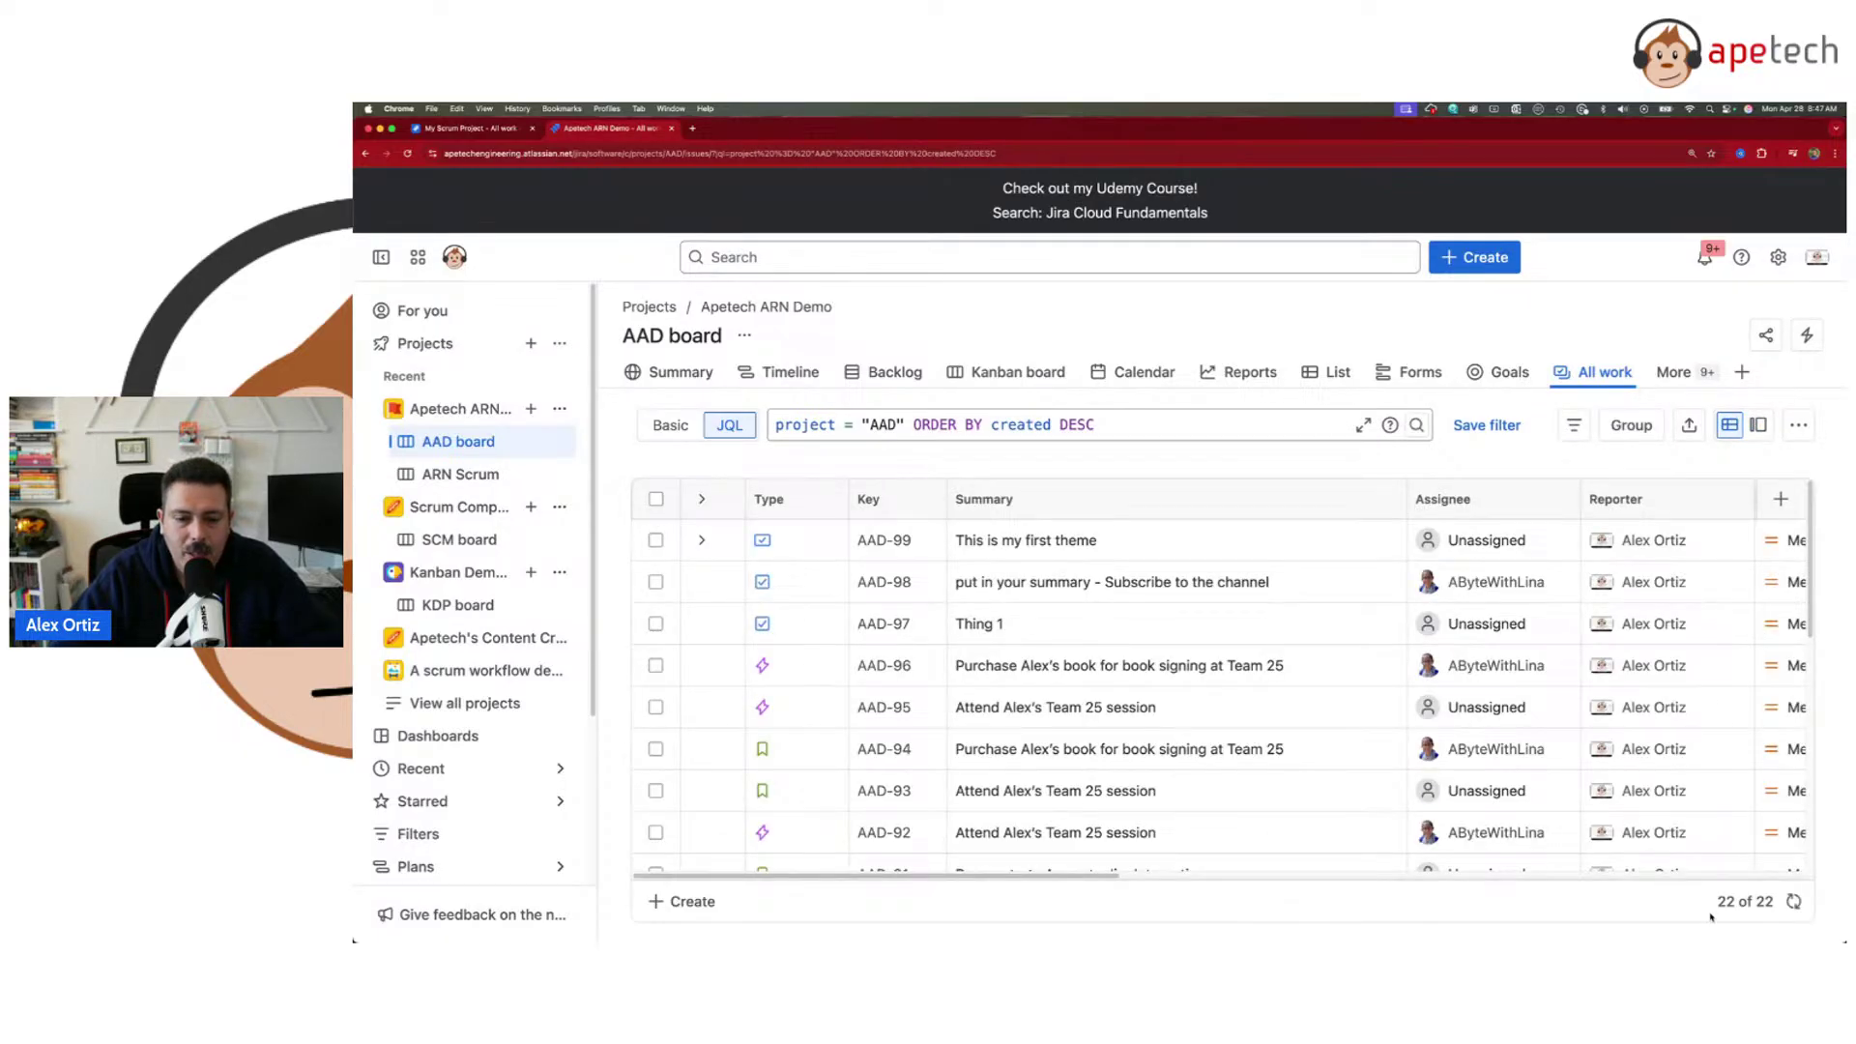
pyautogui.click(732, 427)
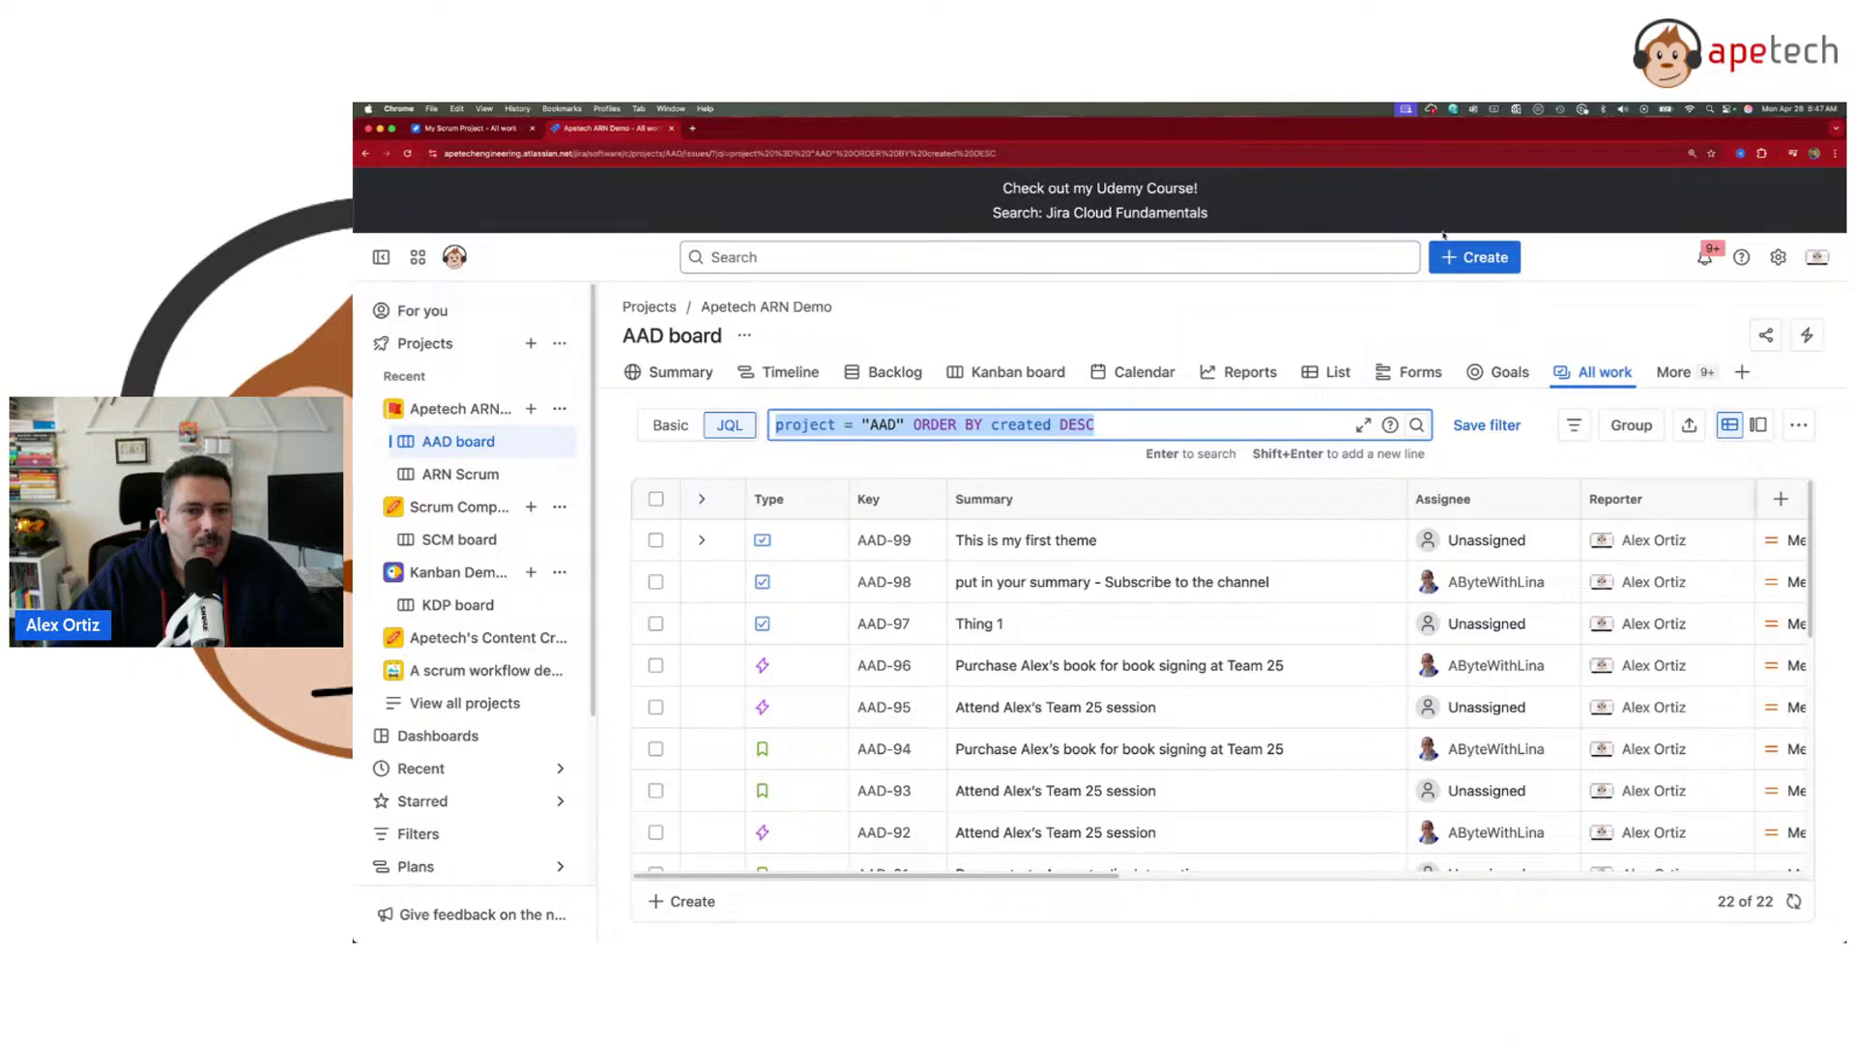
# - Look through the fields of the work item creation form, cancel it, and review the entries in the sidebar
pyautogui.click(1471, 257)
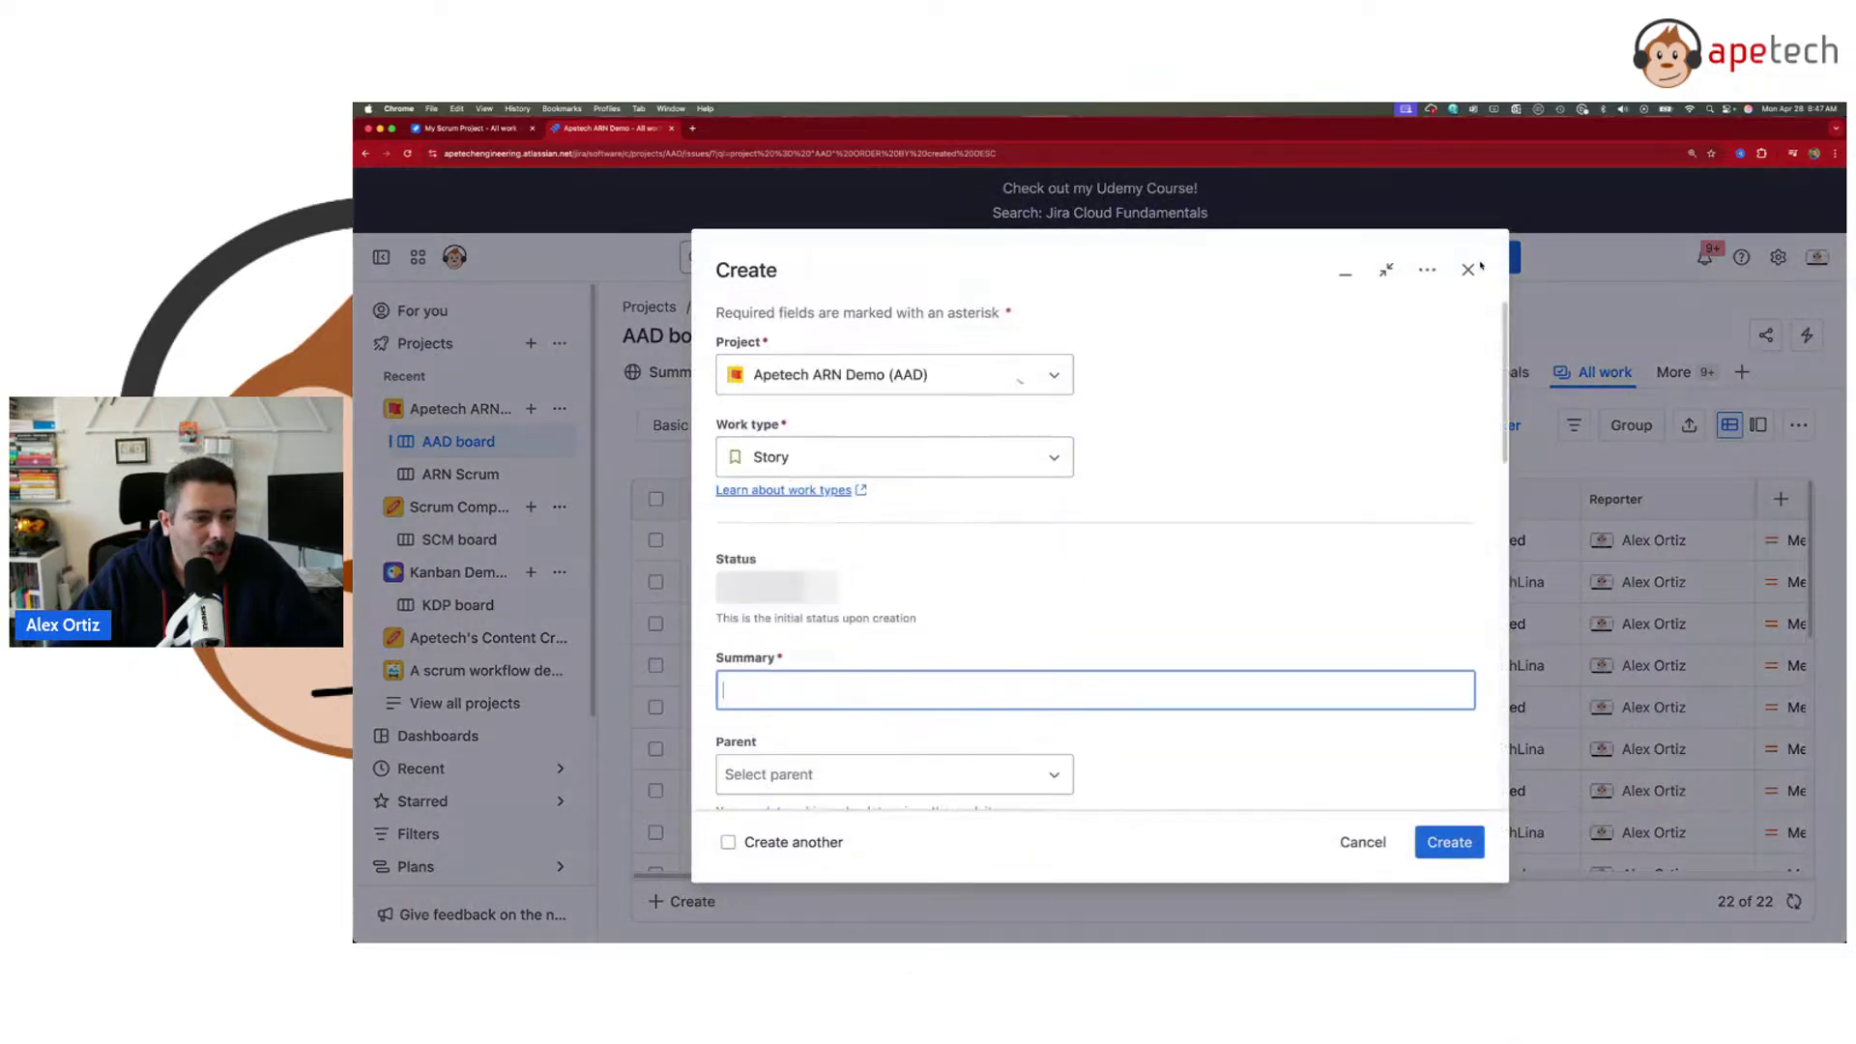
pyautogui.scroll(-15, 1372, 665)
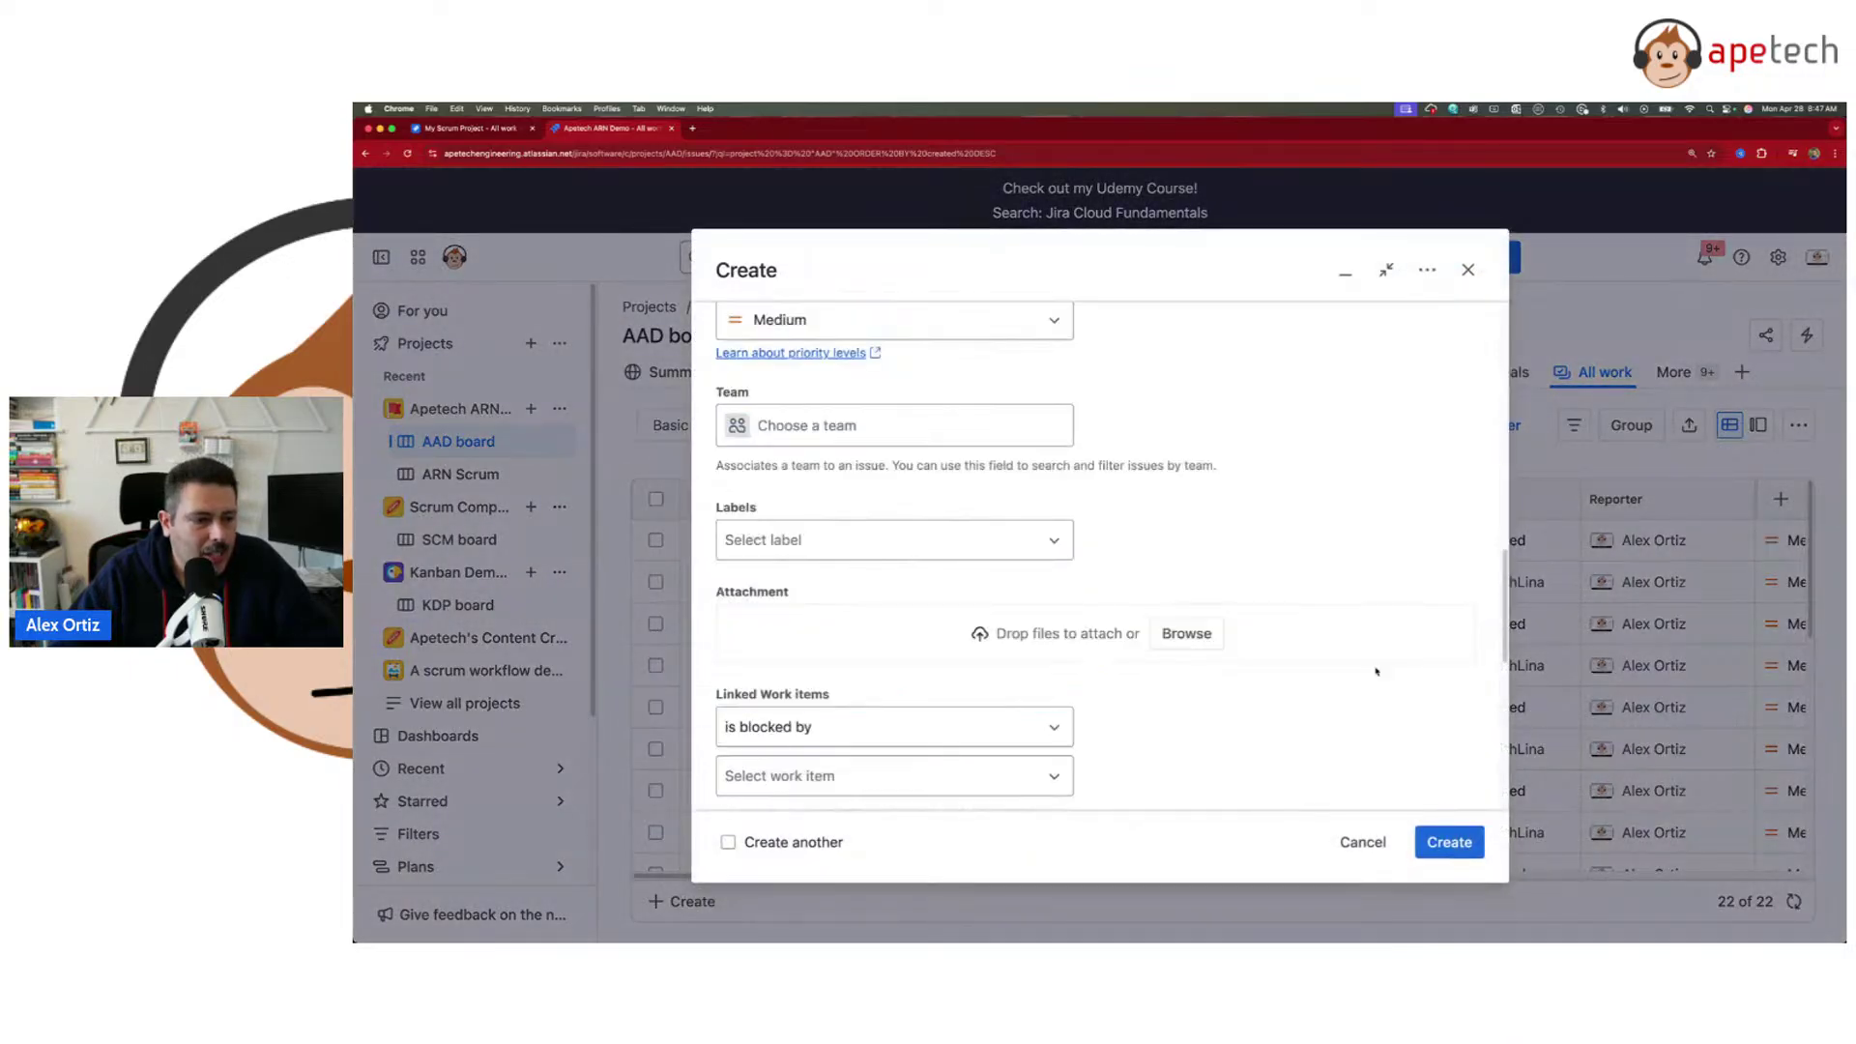
pyautogui.click(1363, 845)
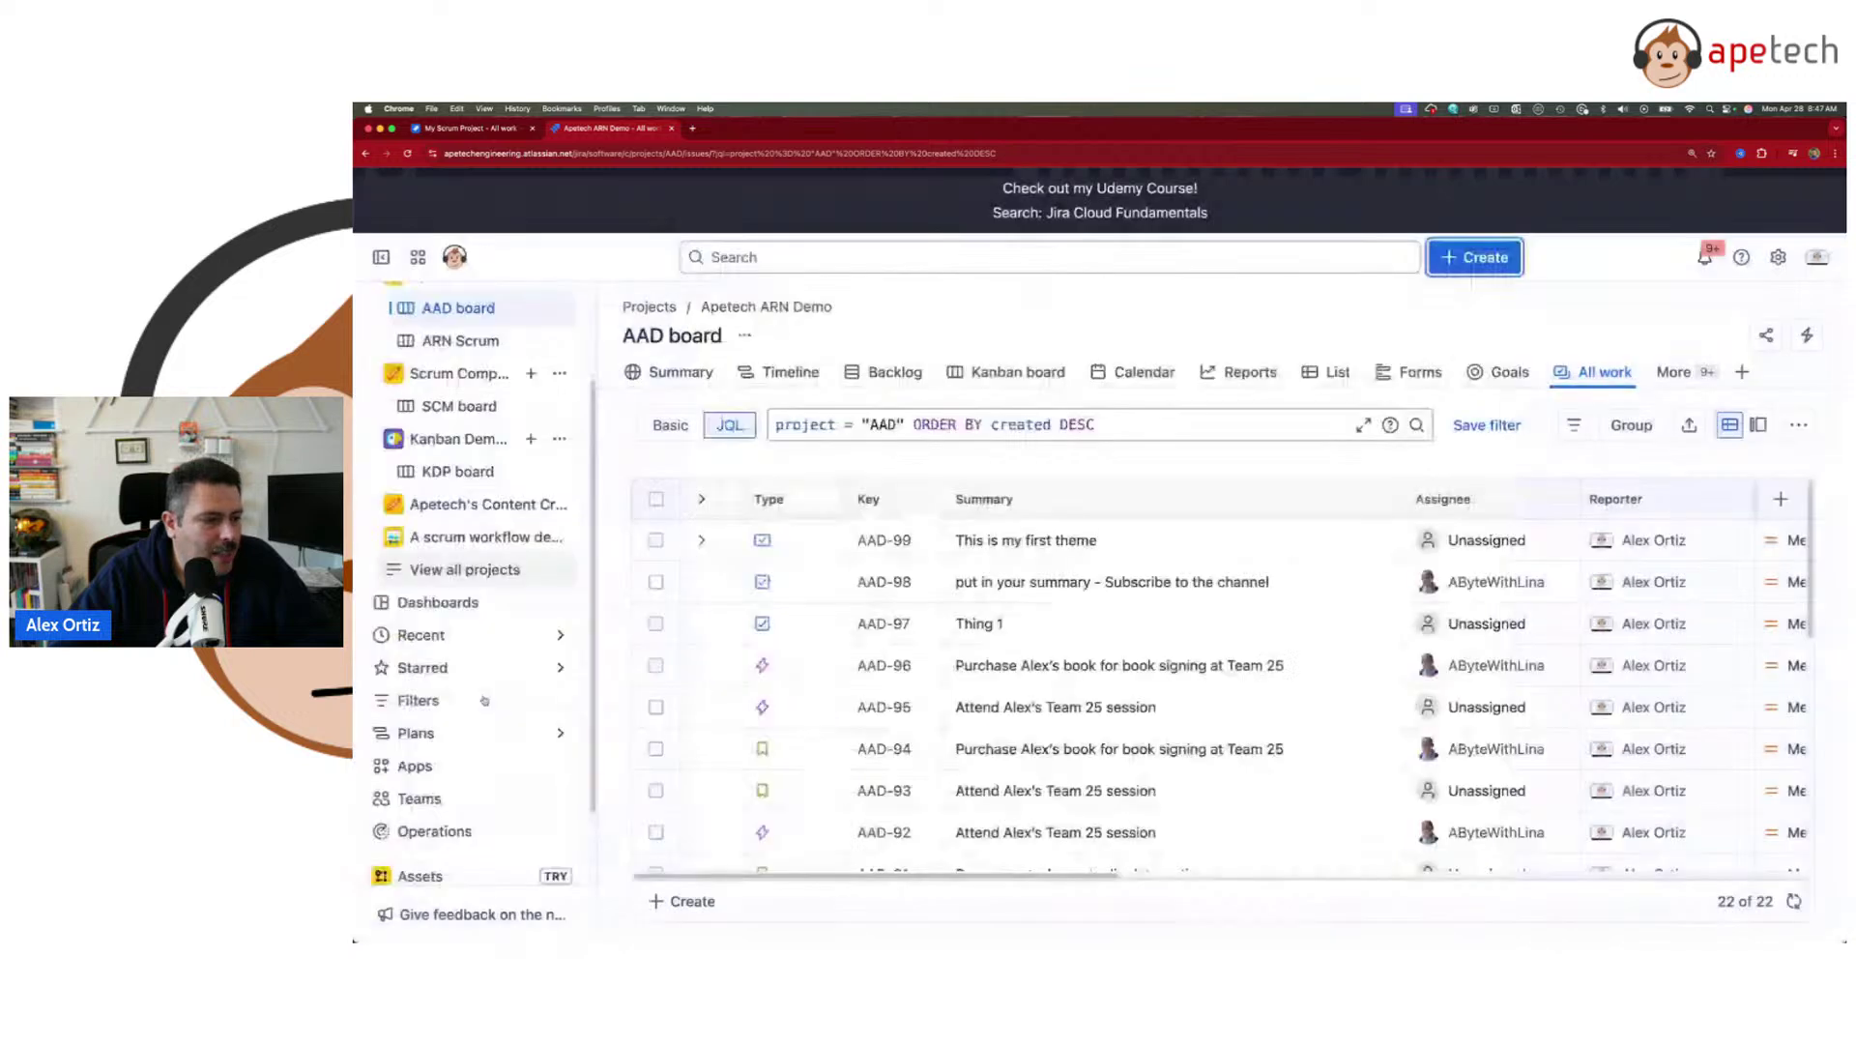
pyautogui.scroll(-3, 461, 732)
pyautogui.scroll(3, 450, 788)
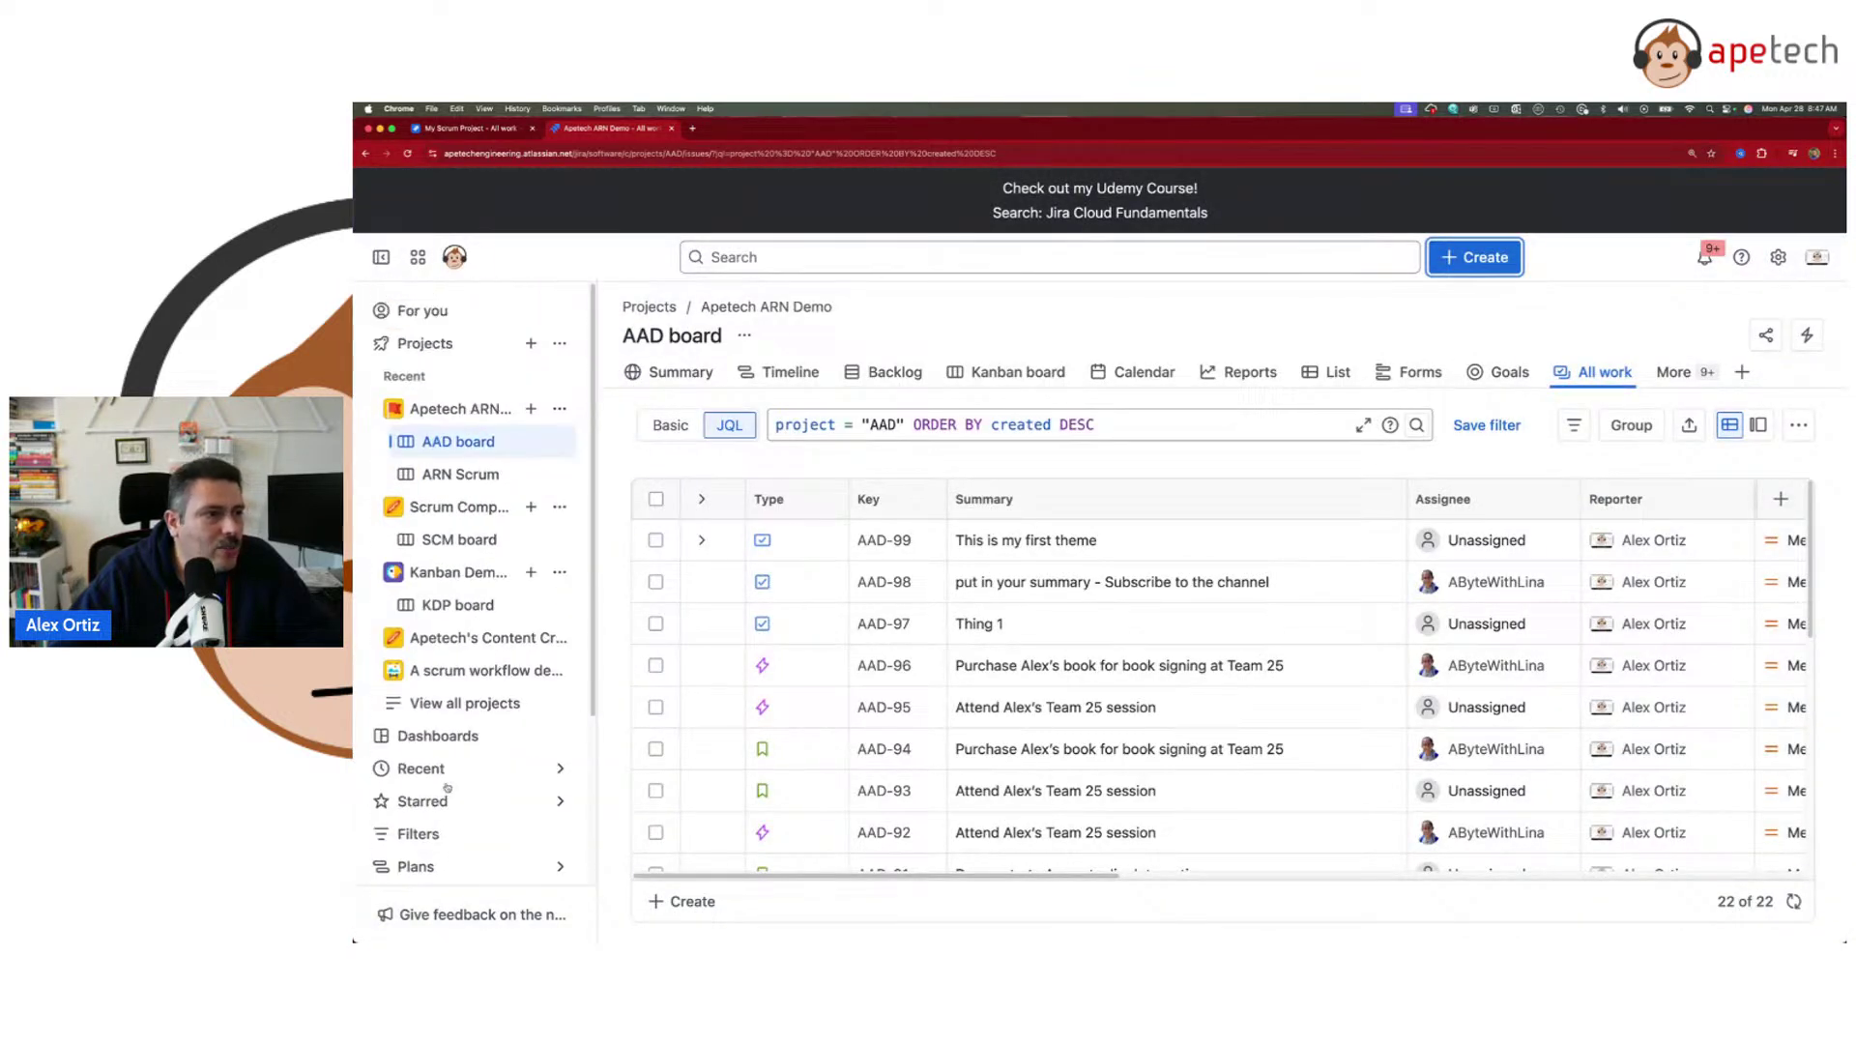
# - Look through the Atlassian apps in the new navigation's site and app switcher, and close it
pyautogui.click(417, 257)
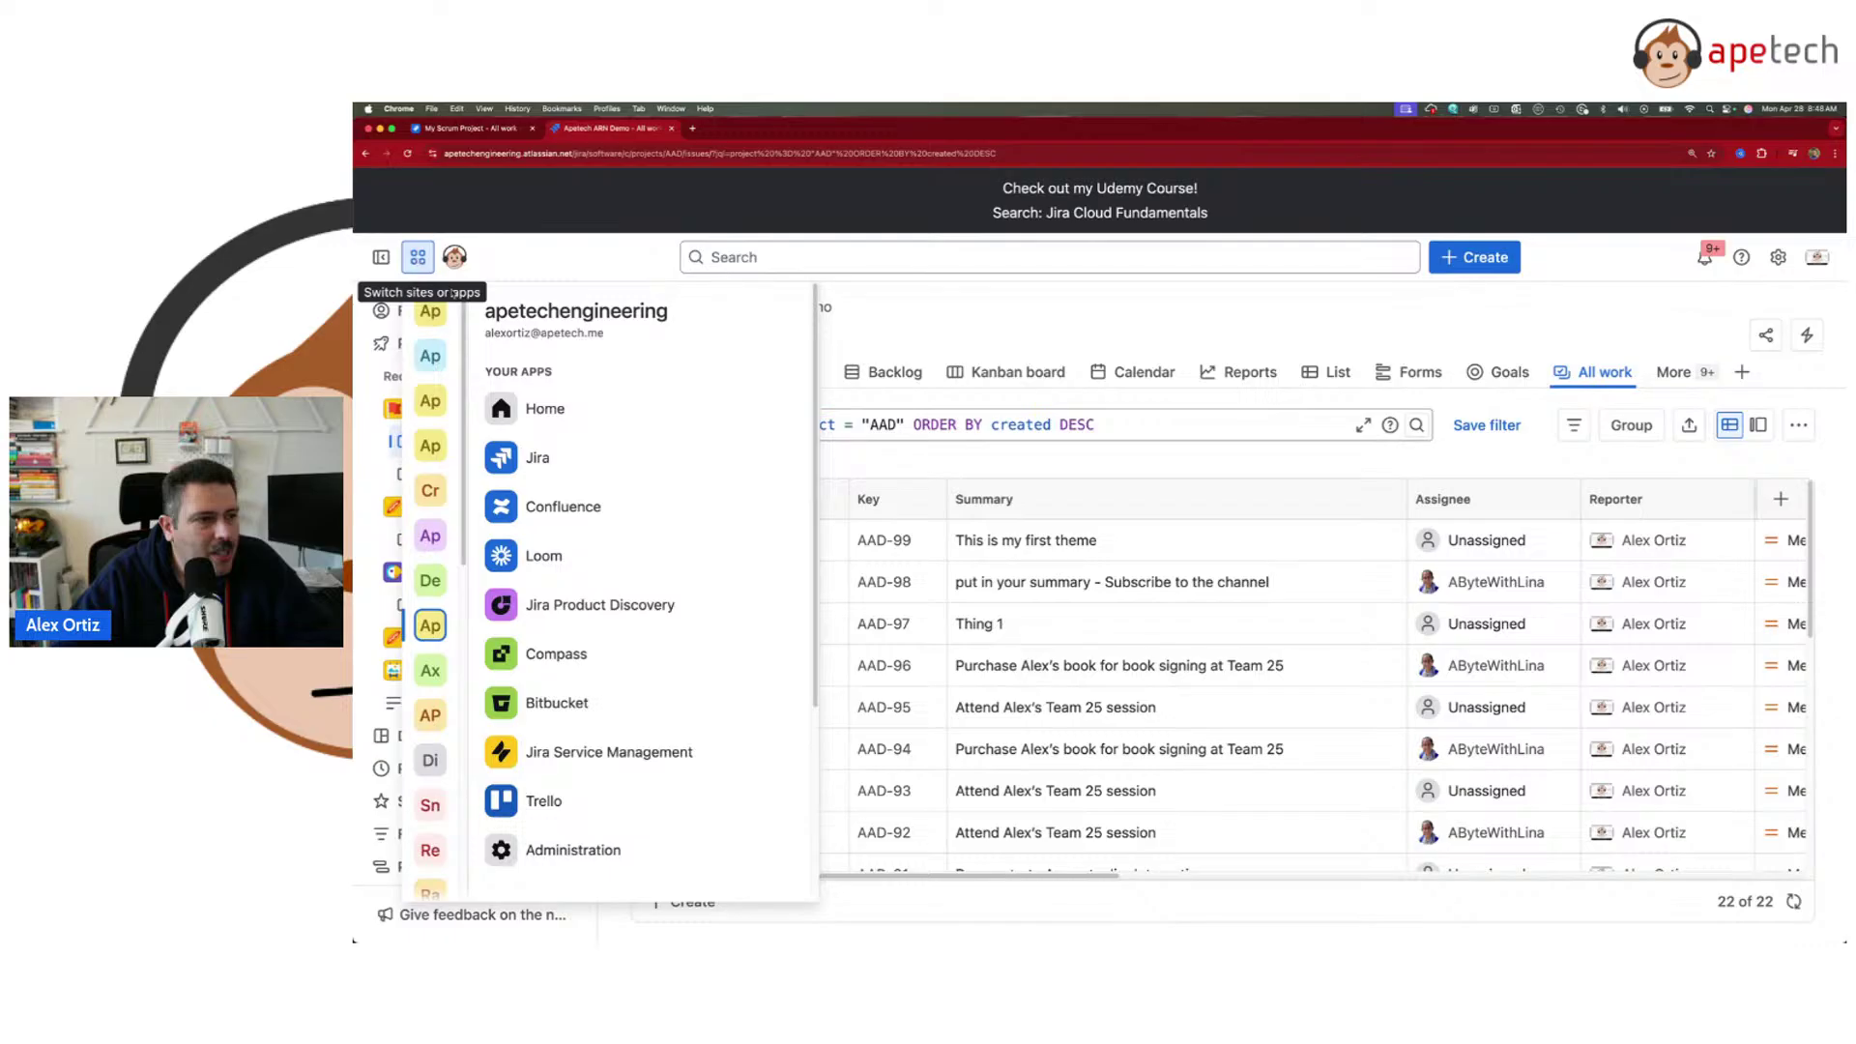
pyautogui.scroll(-2, 571, 459)
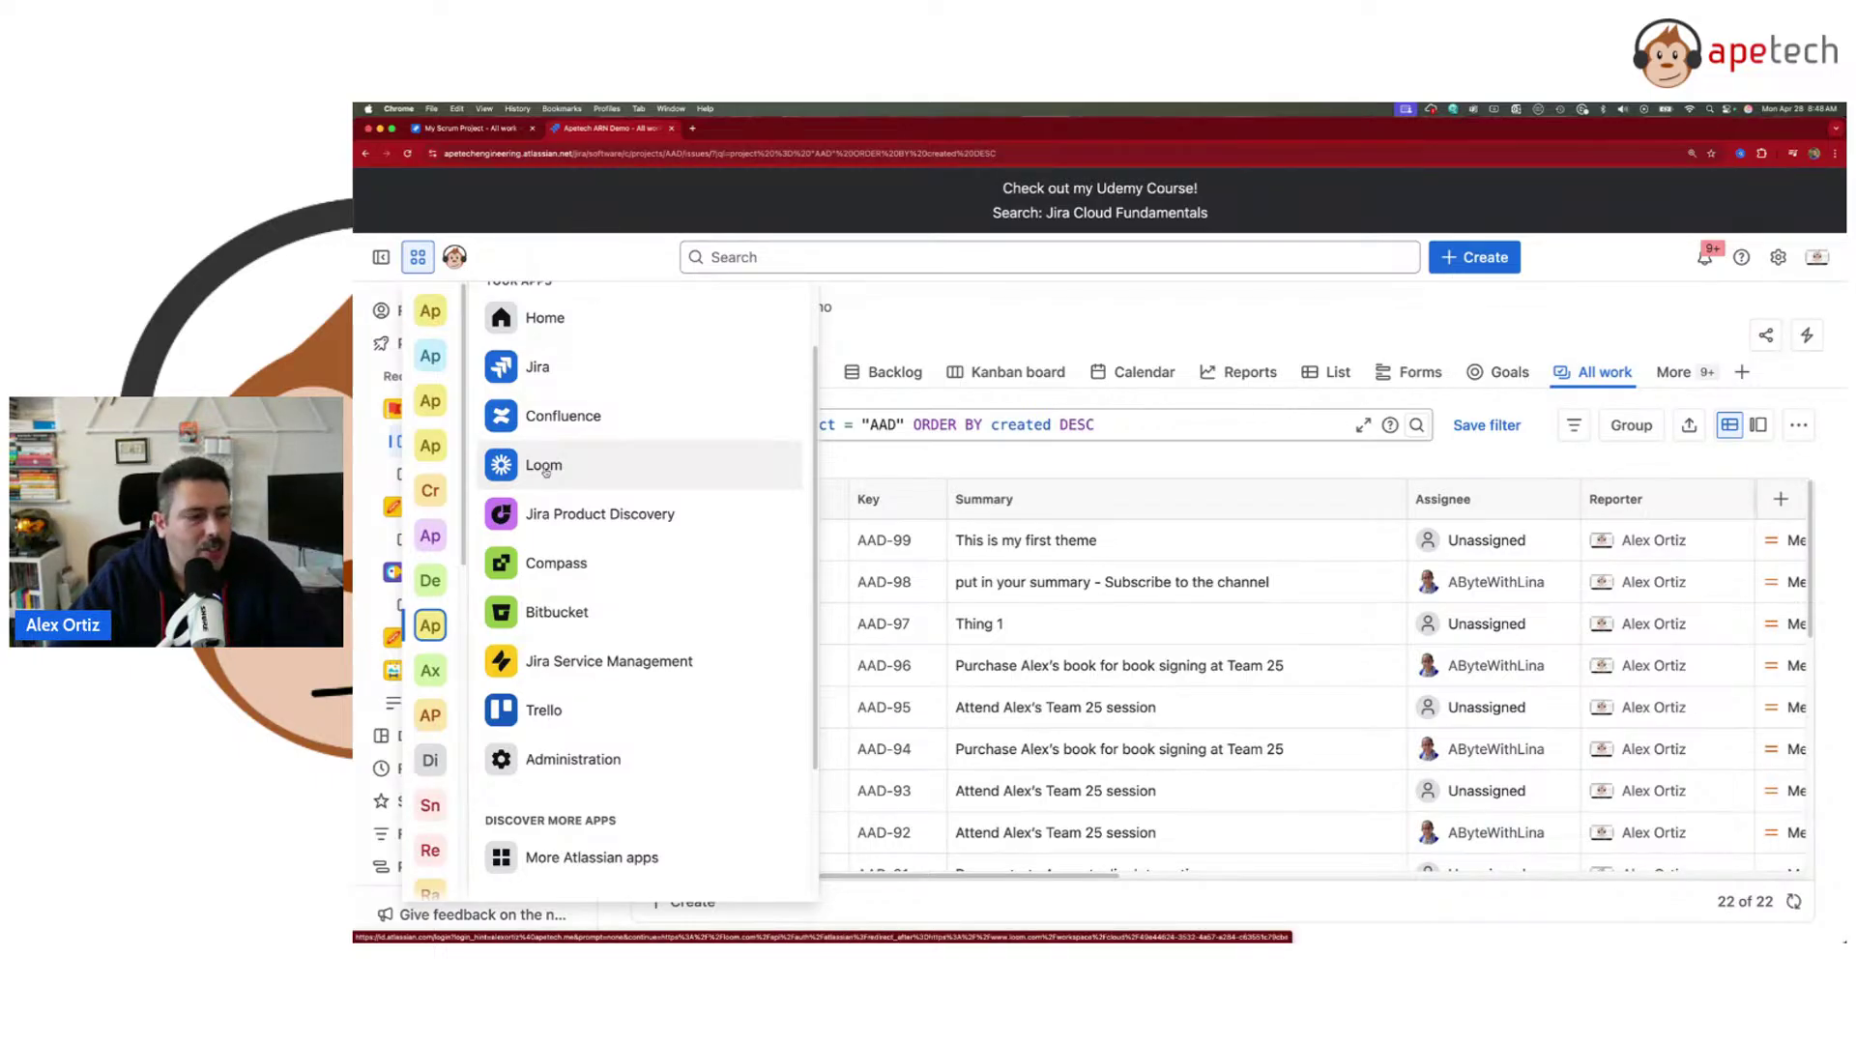
pyautogui.scroll(2, 543, 464)
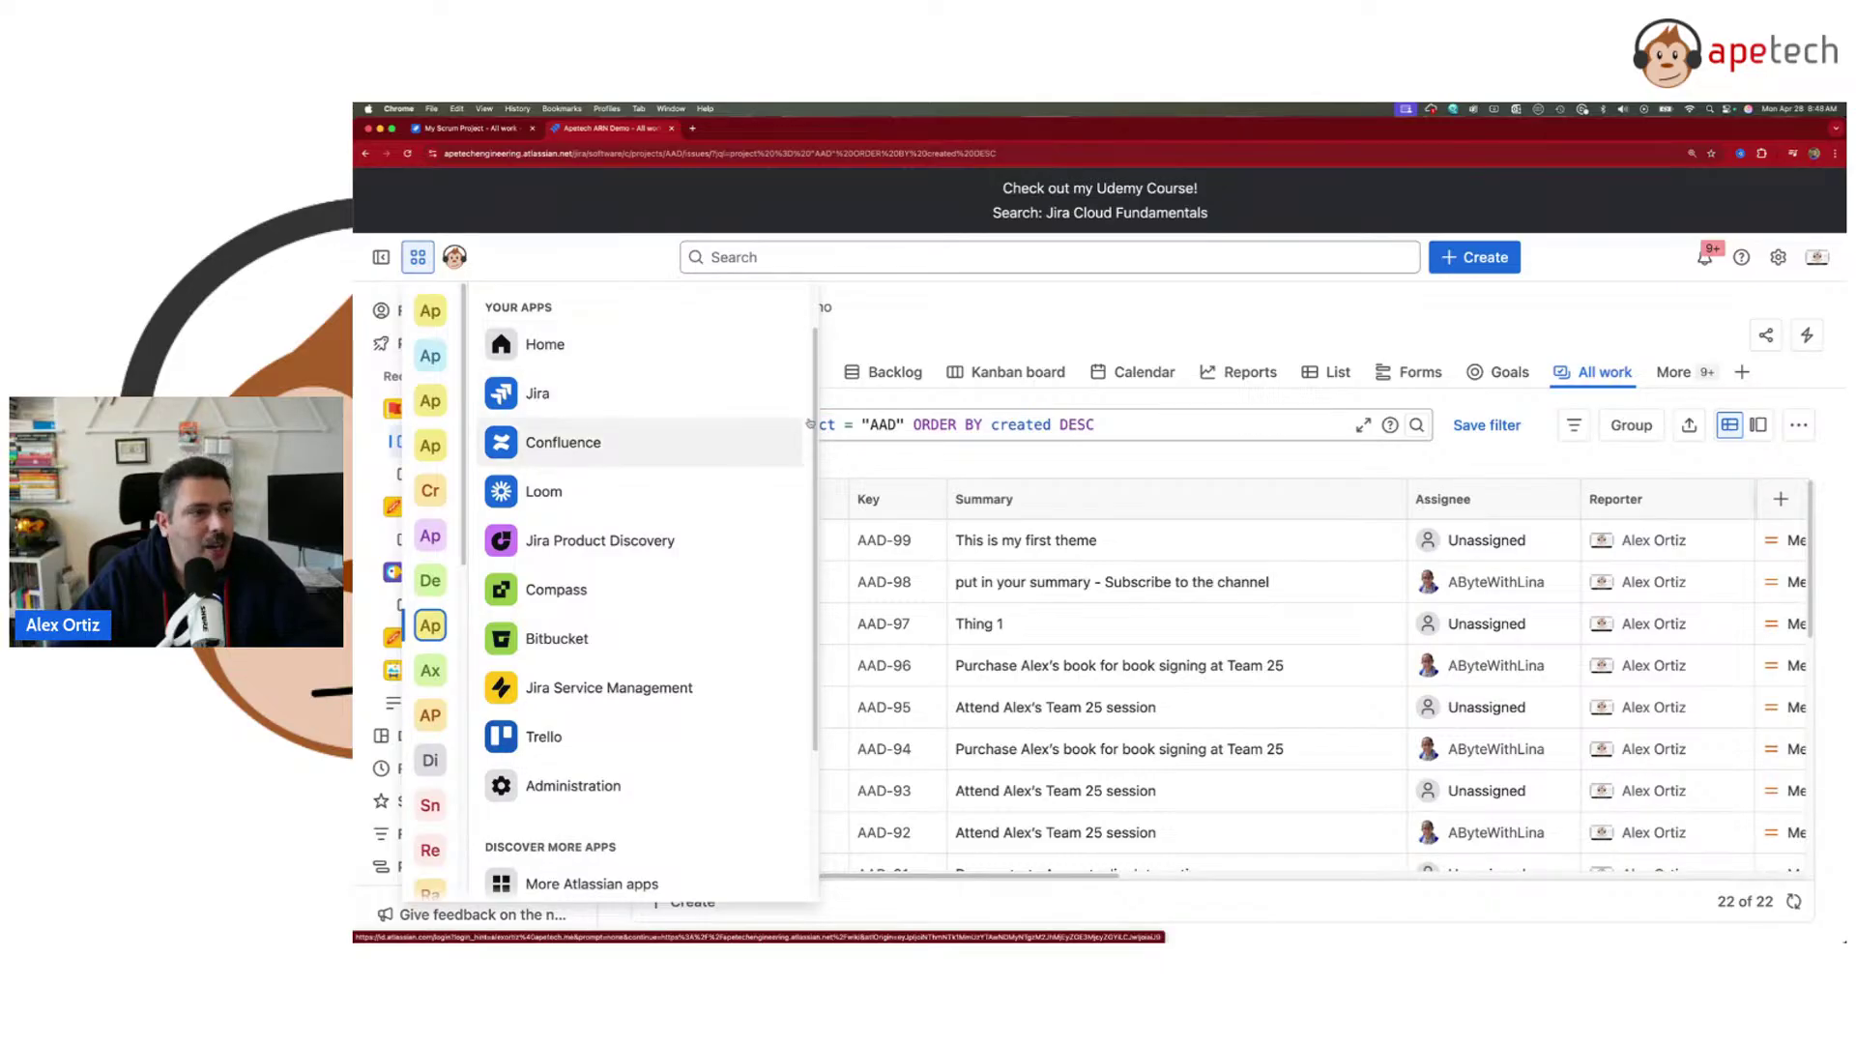
pyautogui.click(1119, 402)
# - Collapse and expand the sidebar of the new navigation to demonstrate hiding it
pyautogui.click(379, 258)
pyautogui.click(375, 260)
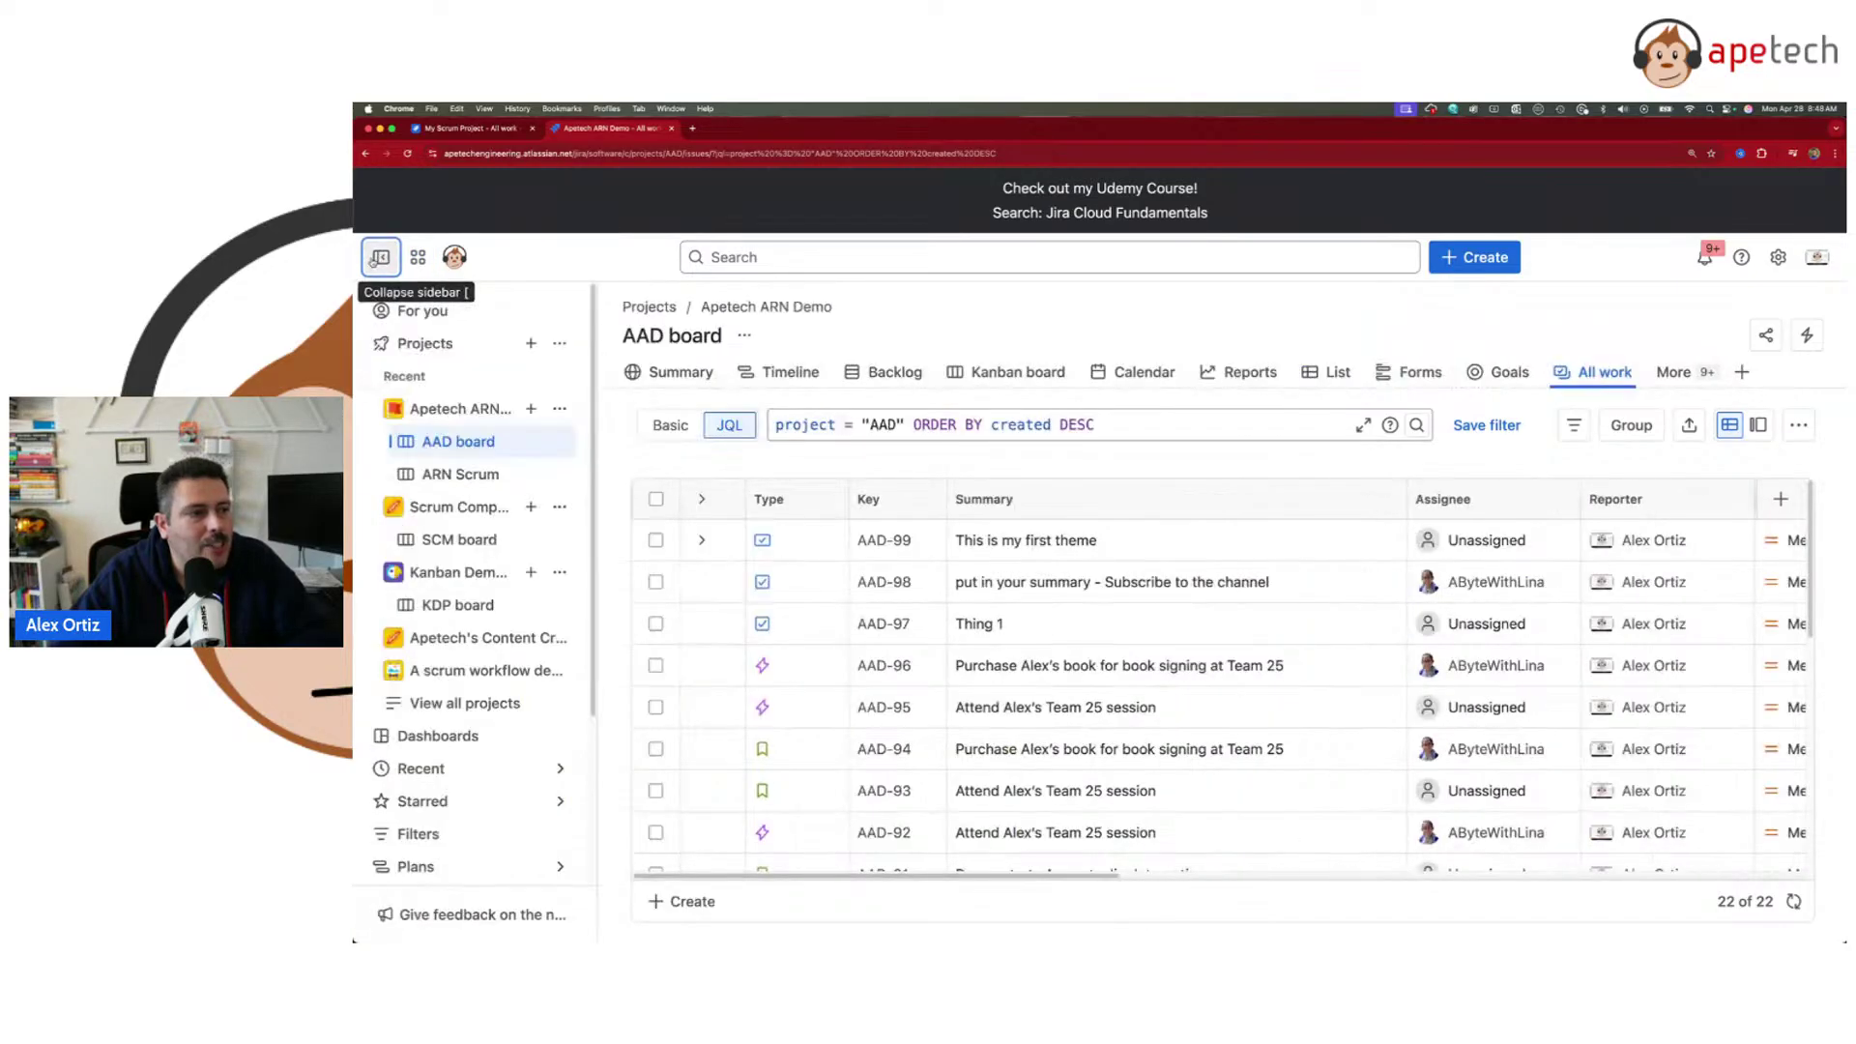
pyautogui.click(376, 259)
pyautogui.click(376, 259)
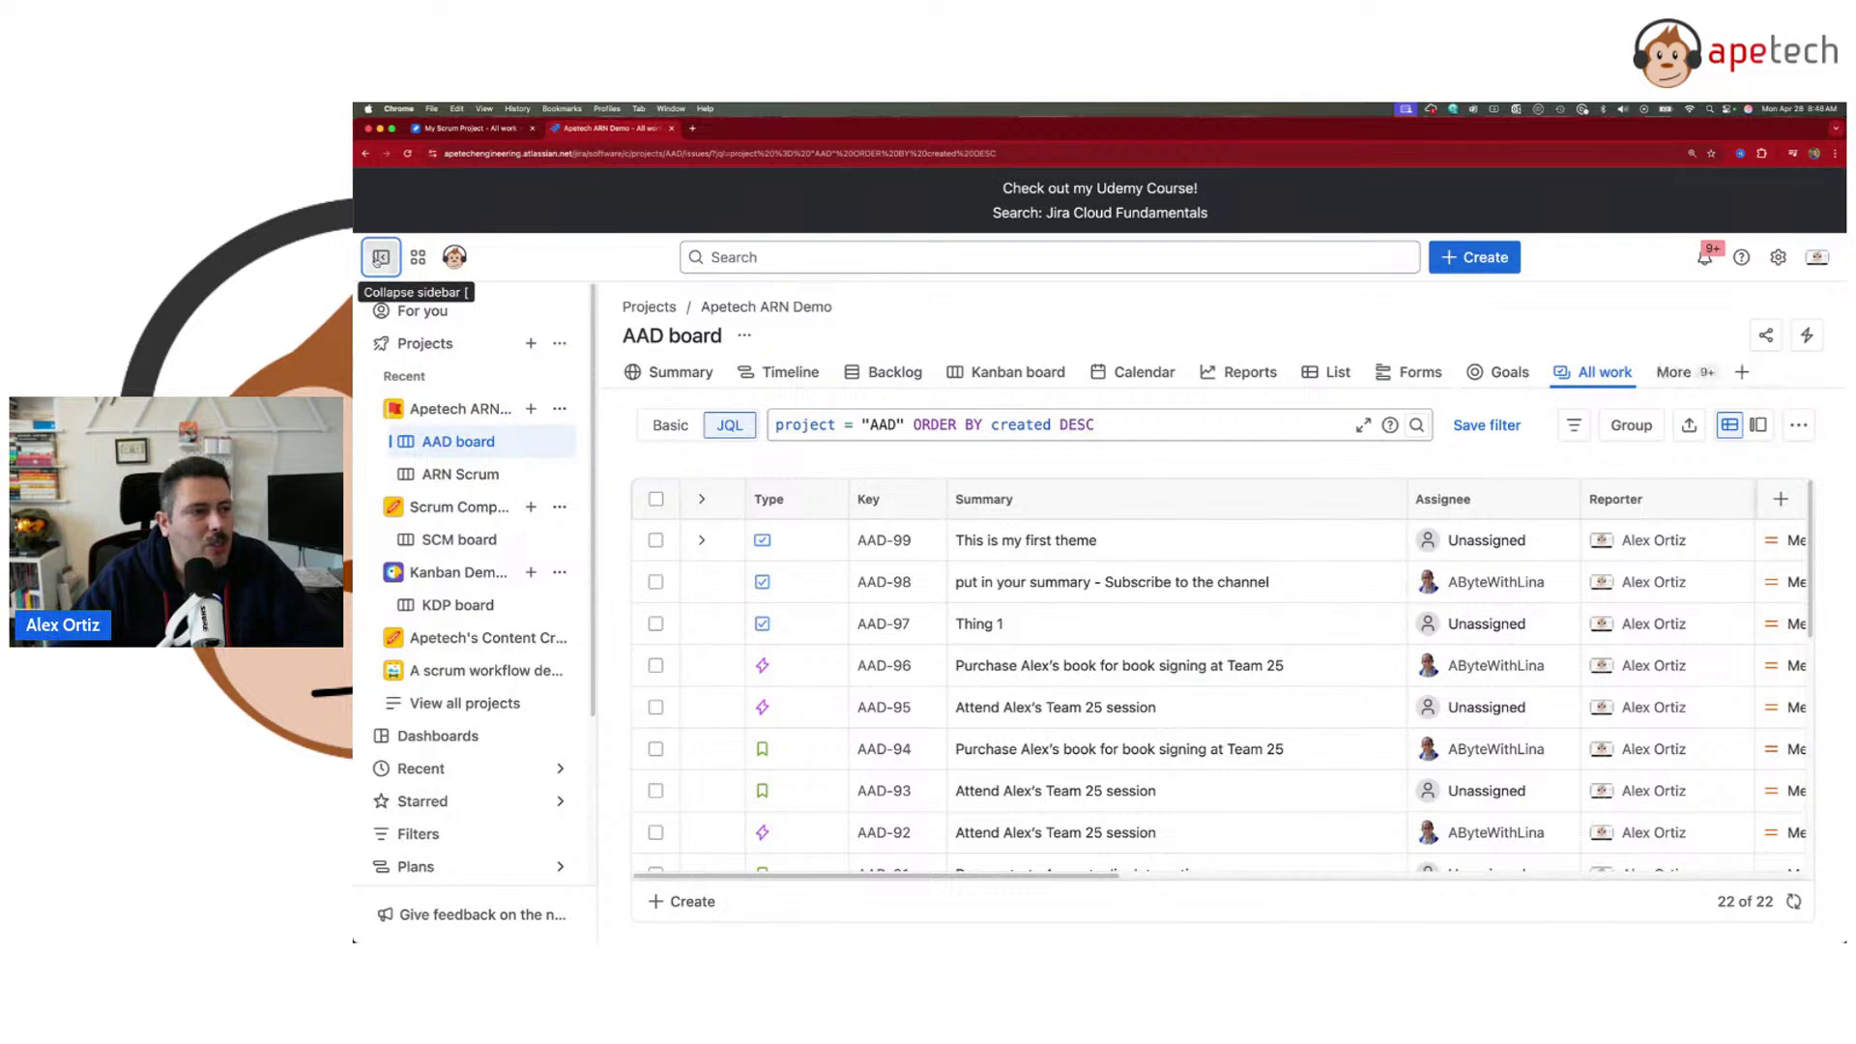
# - Switch to My Scrum Project in the old navigation and examine its site and app switcher, then close it
pyautogui.click(497, 133)
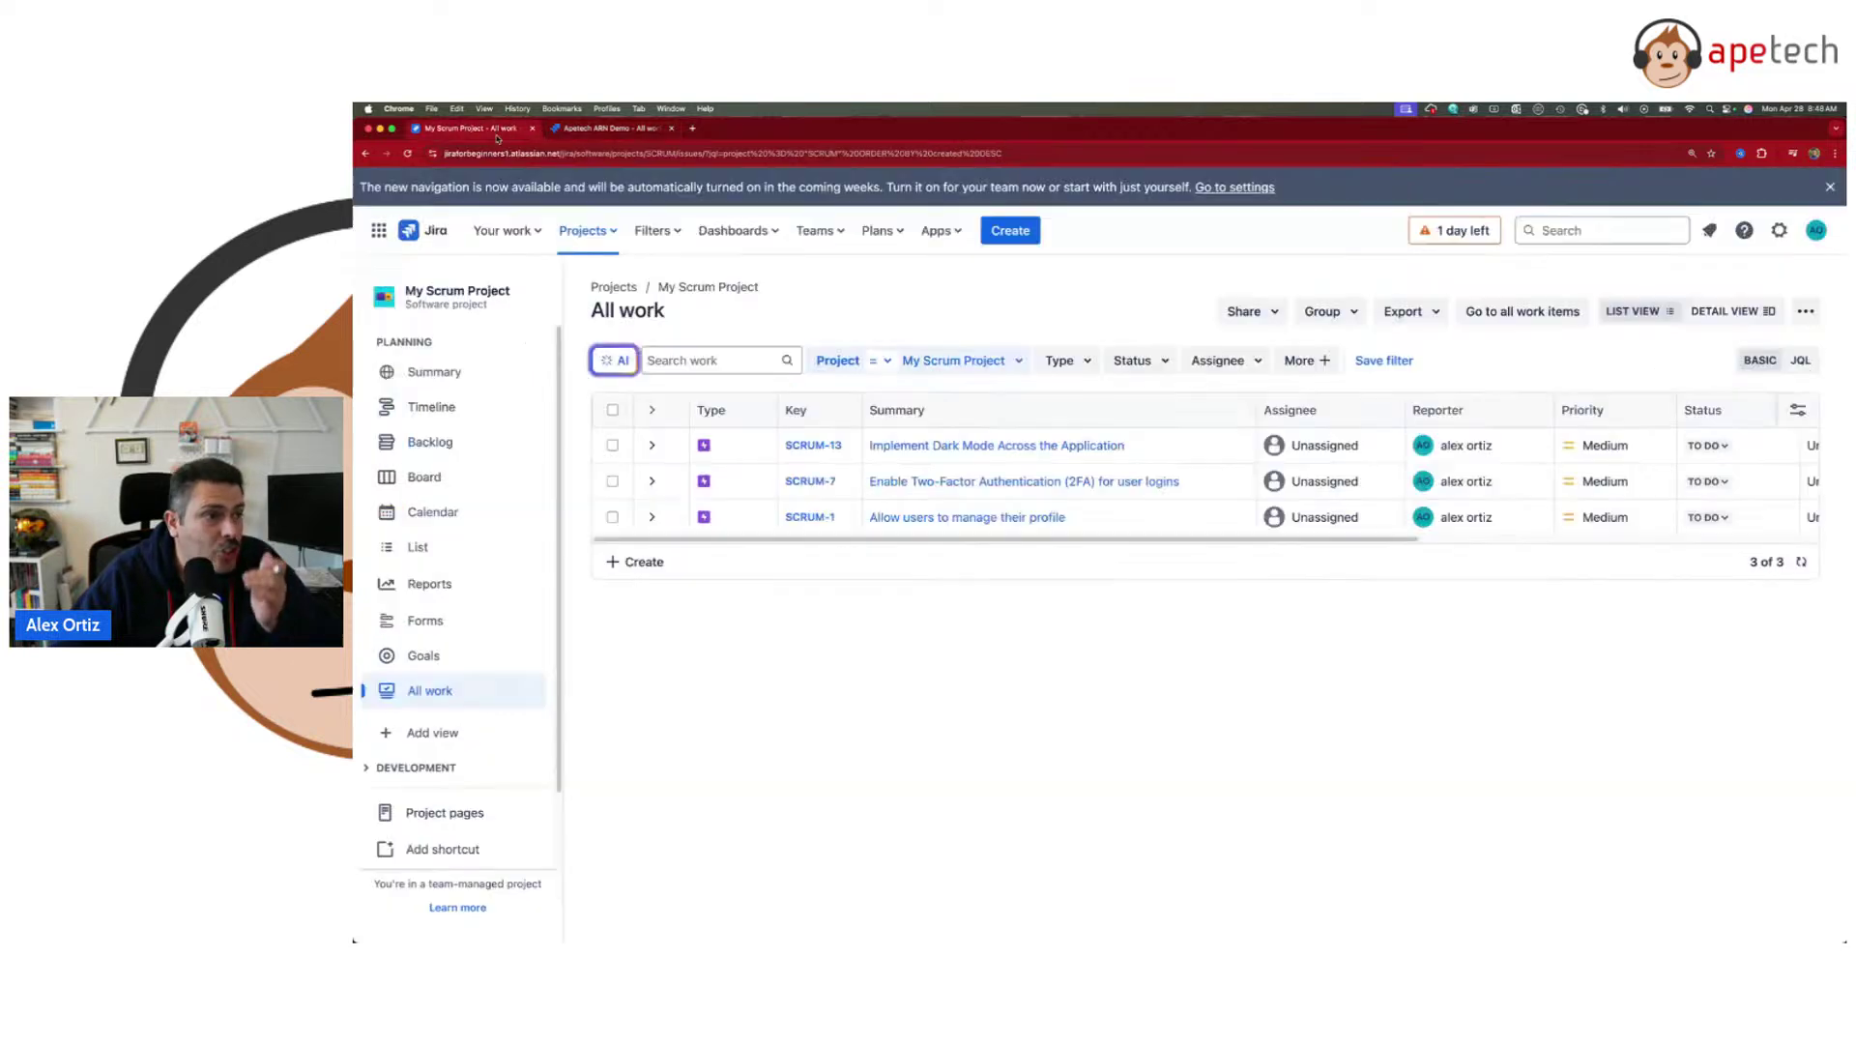
pyautogui.click(378, 230)
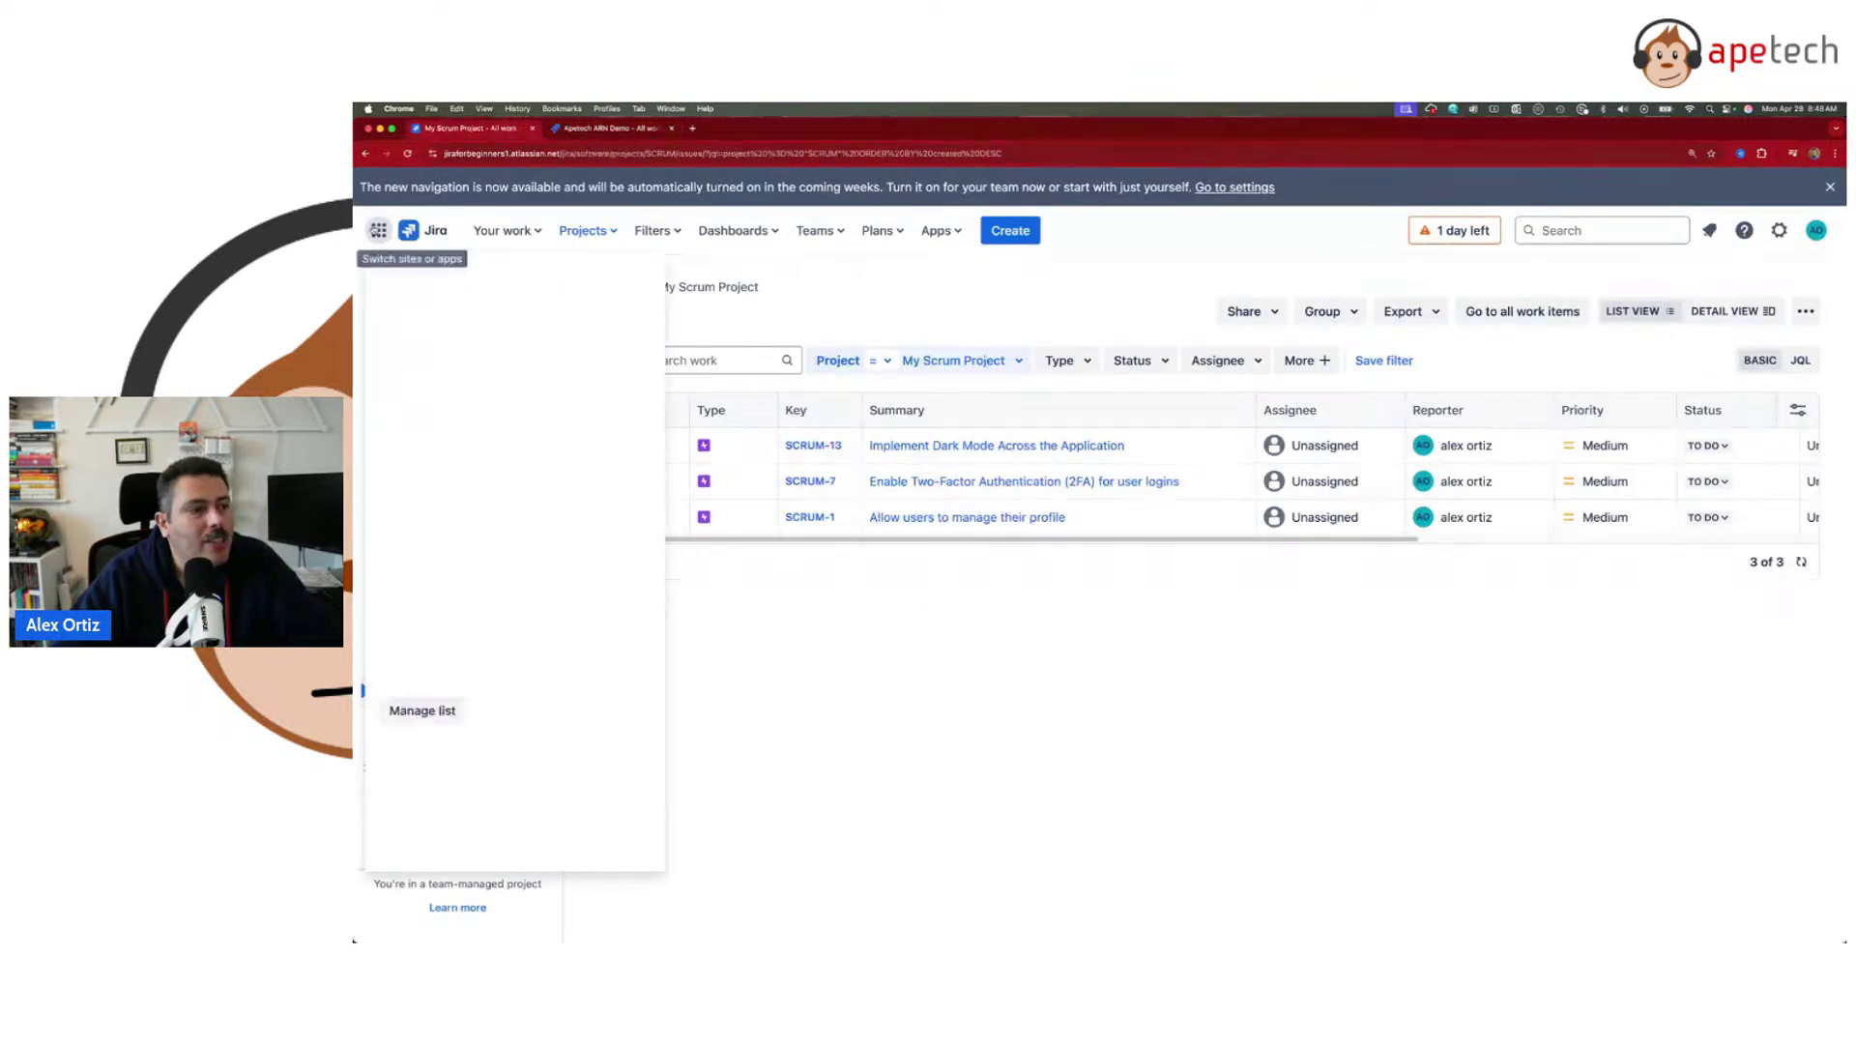
pyautogui.click(376, 230)
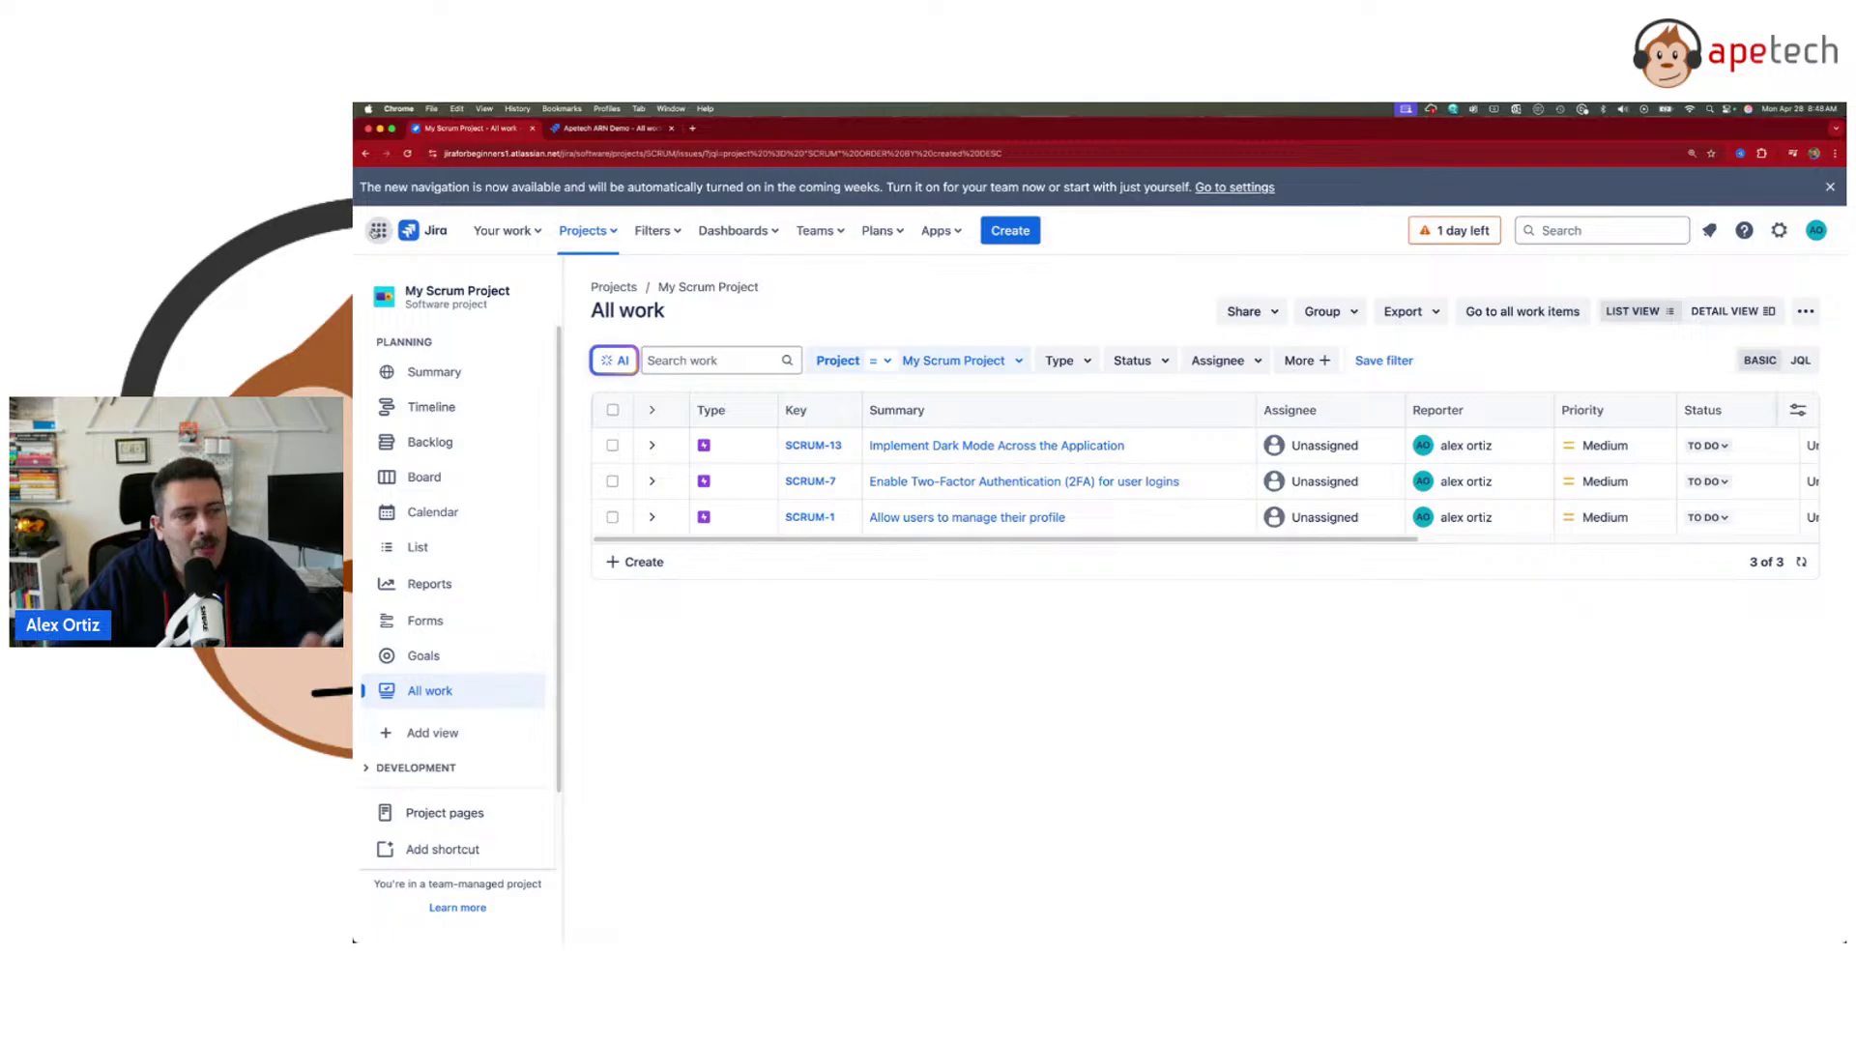
pyautogui.click(377, 231)
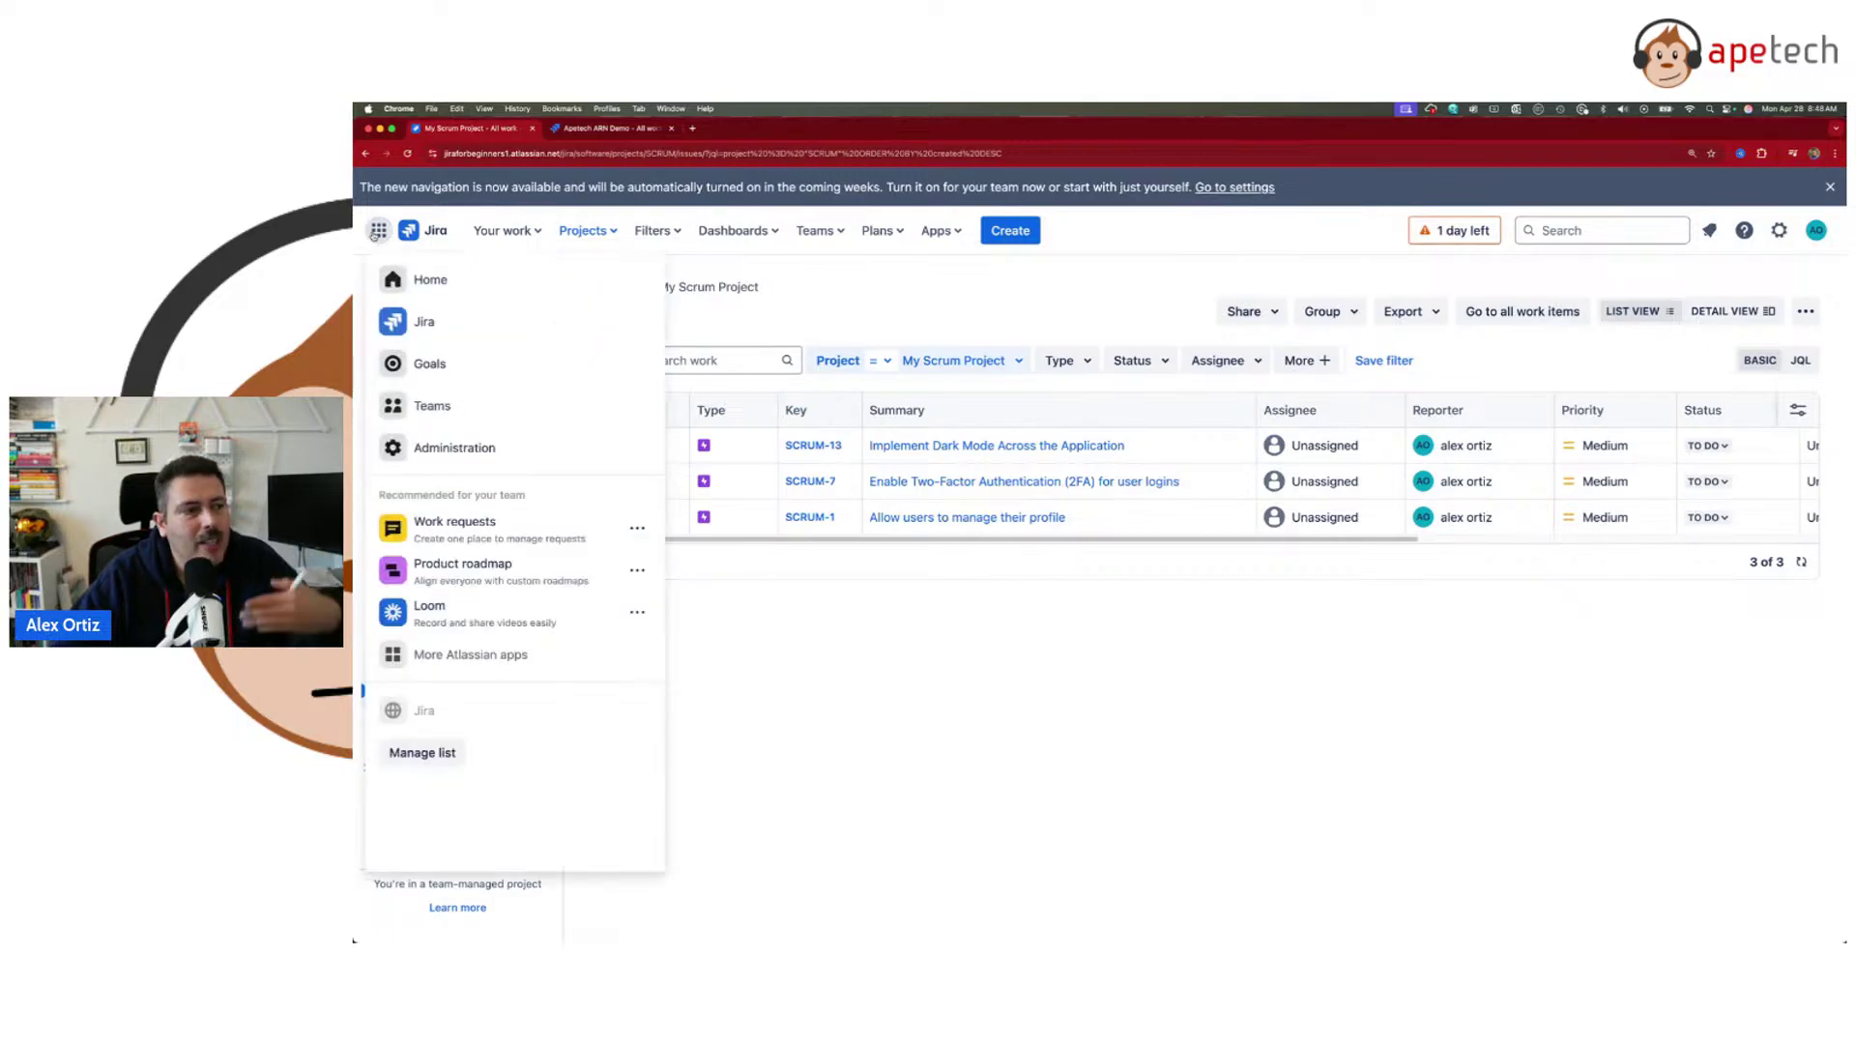
pyautogui.click(377, 231)
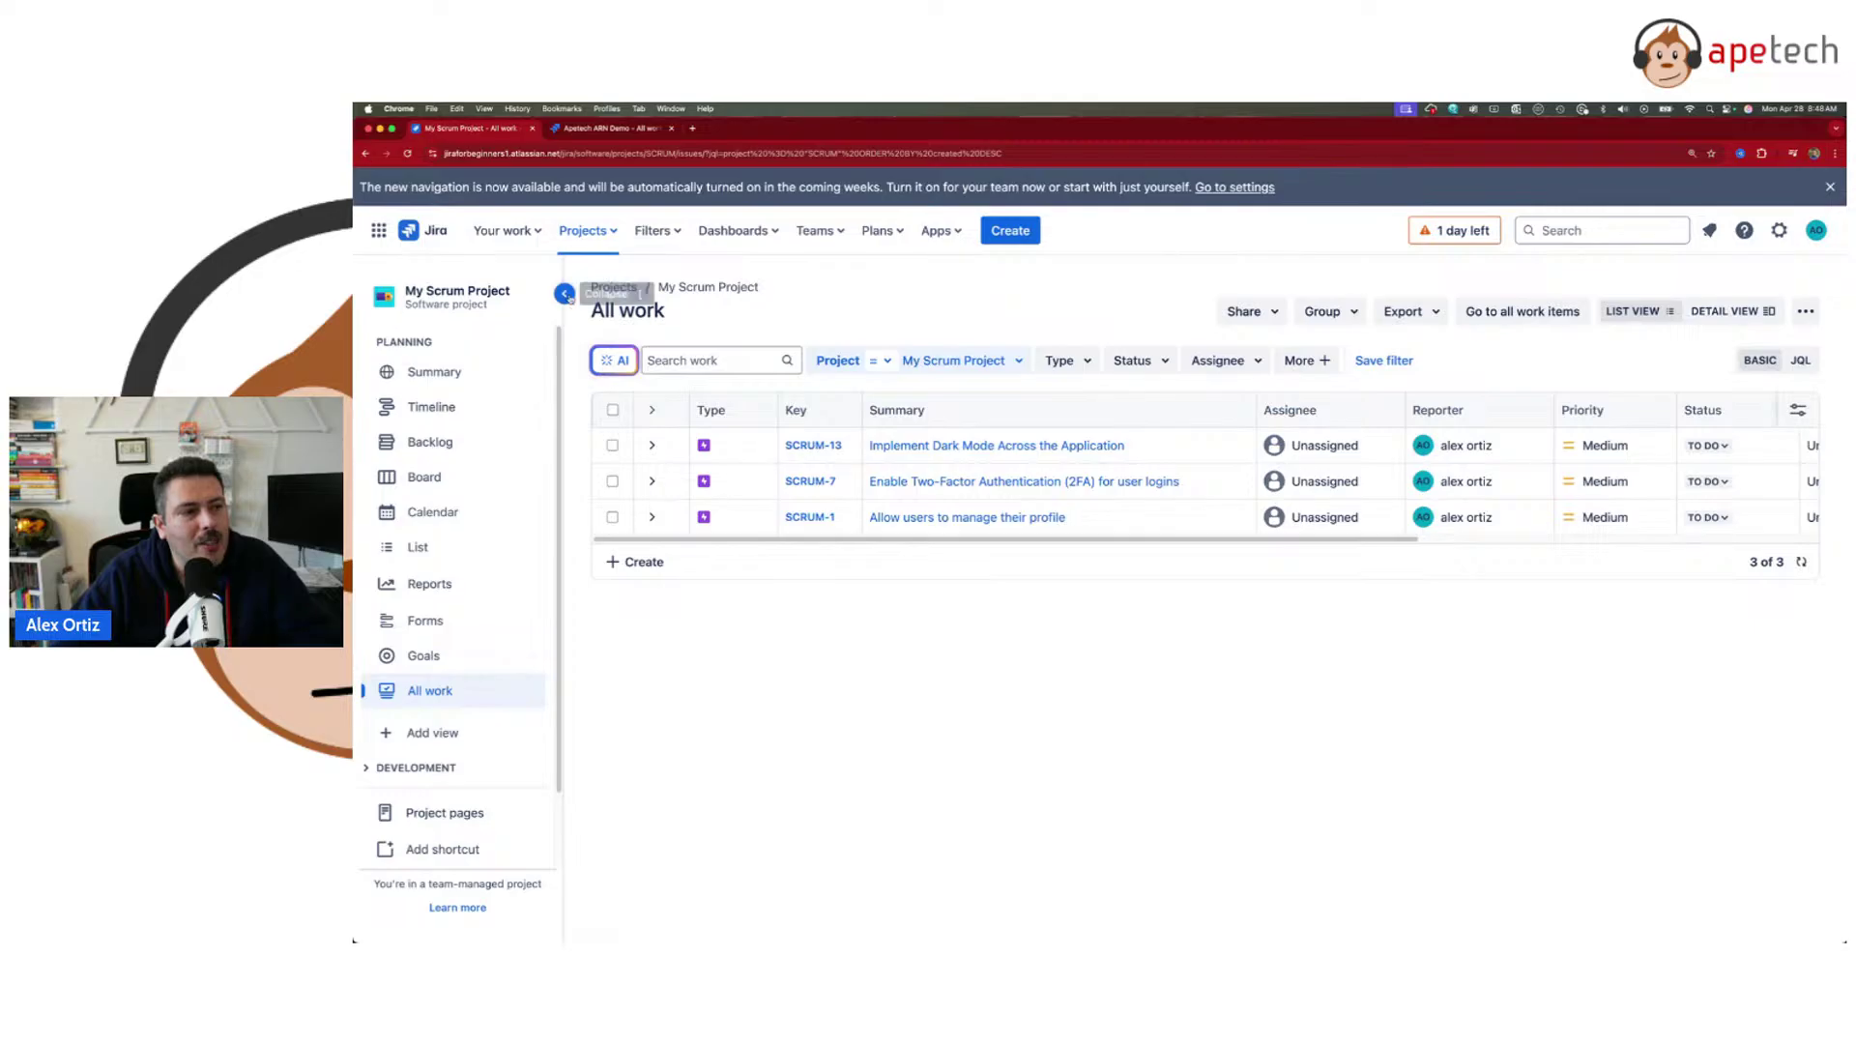
# - Collapse and restore My Scrum Project's sidebar in the old navigation, and show the app switcher again
pyautogui.click(565, 296)
pyautogui.click(372, 296)
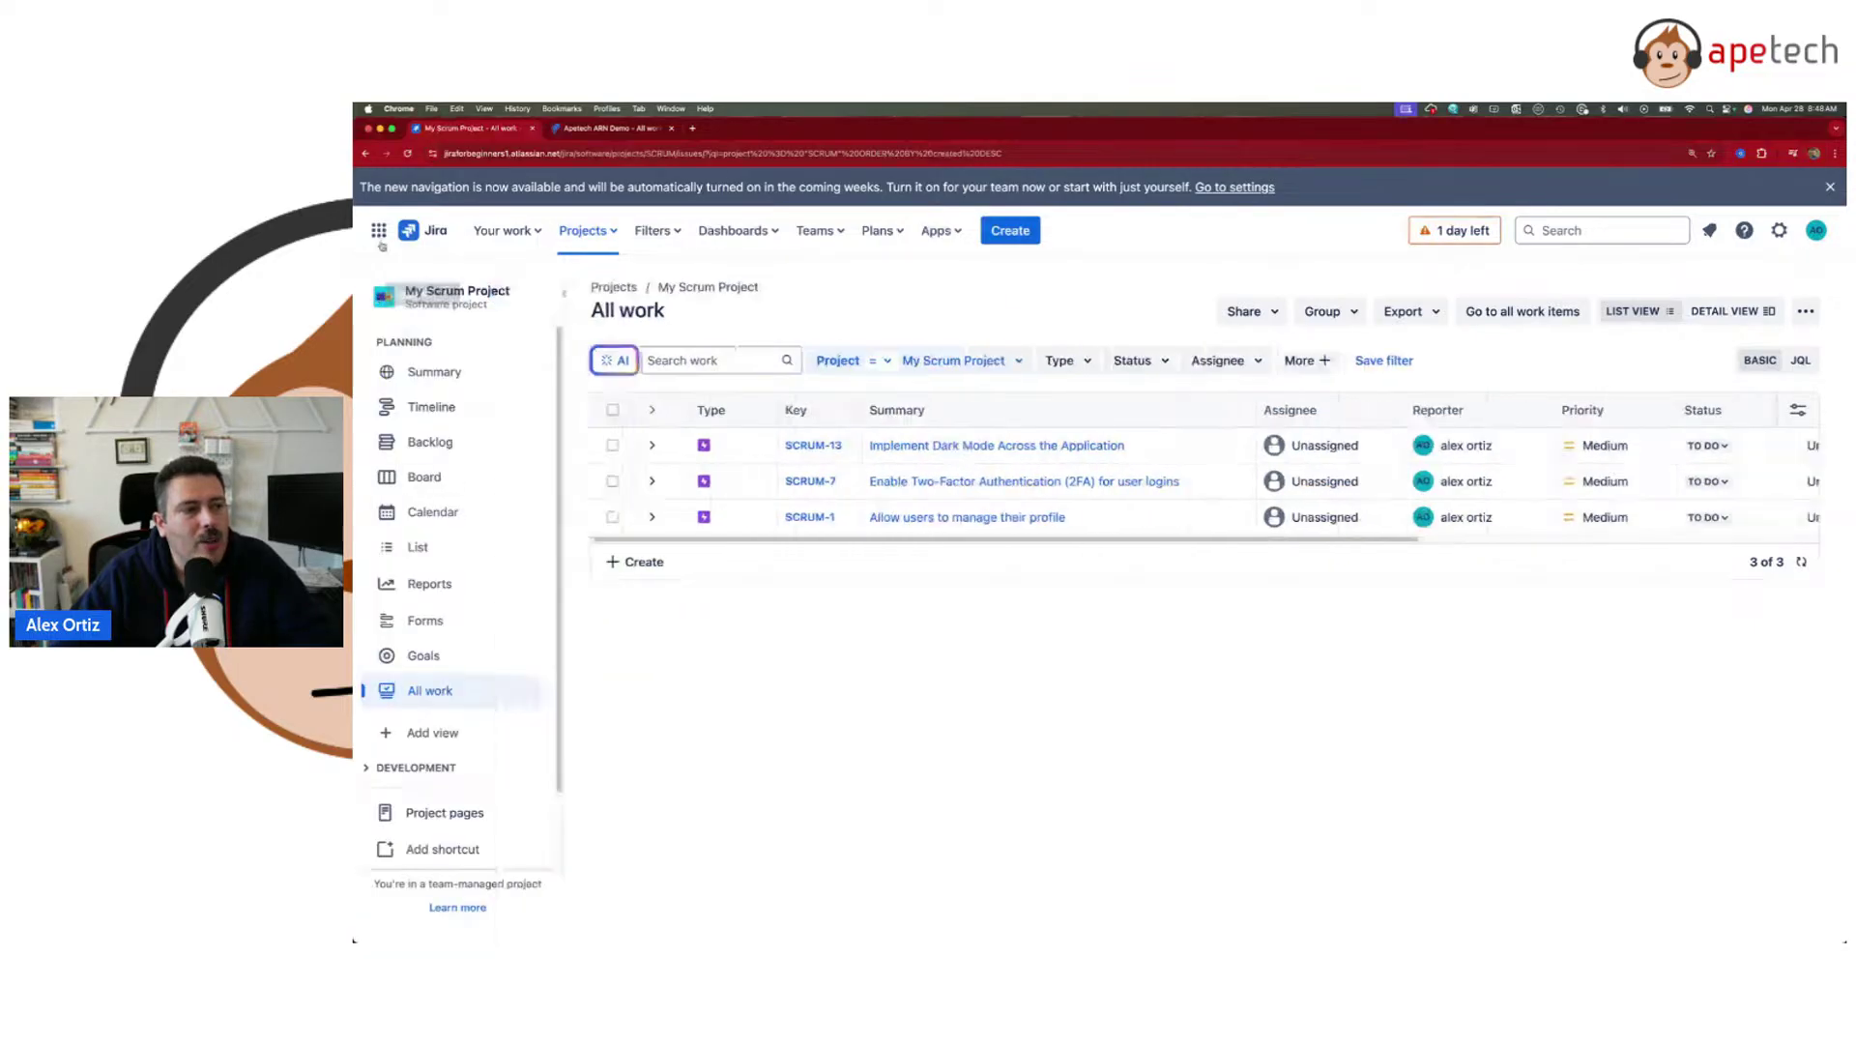
pyautogui.click(378, 230)
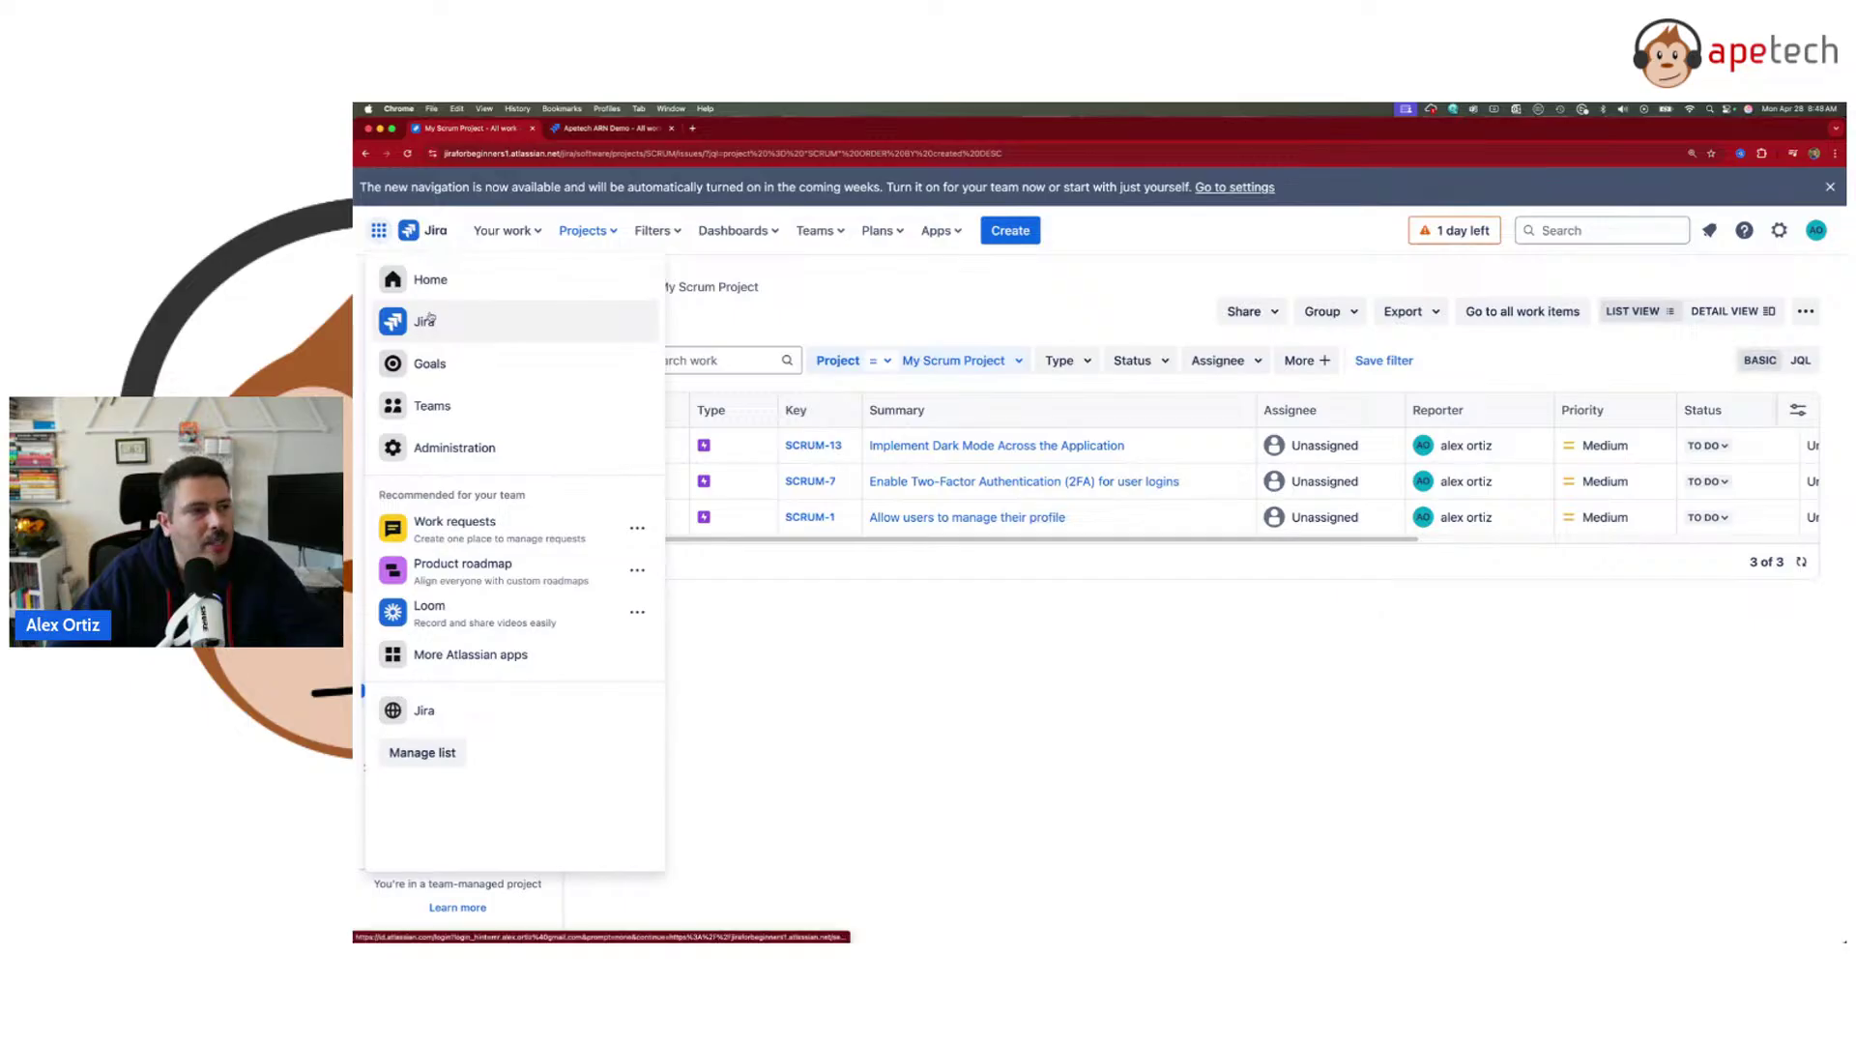
# - Go back to the AAD board in the new navigation and demonstrate hiding and restoring its sidebar
pyautogui.click(606, 128)
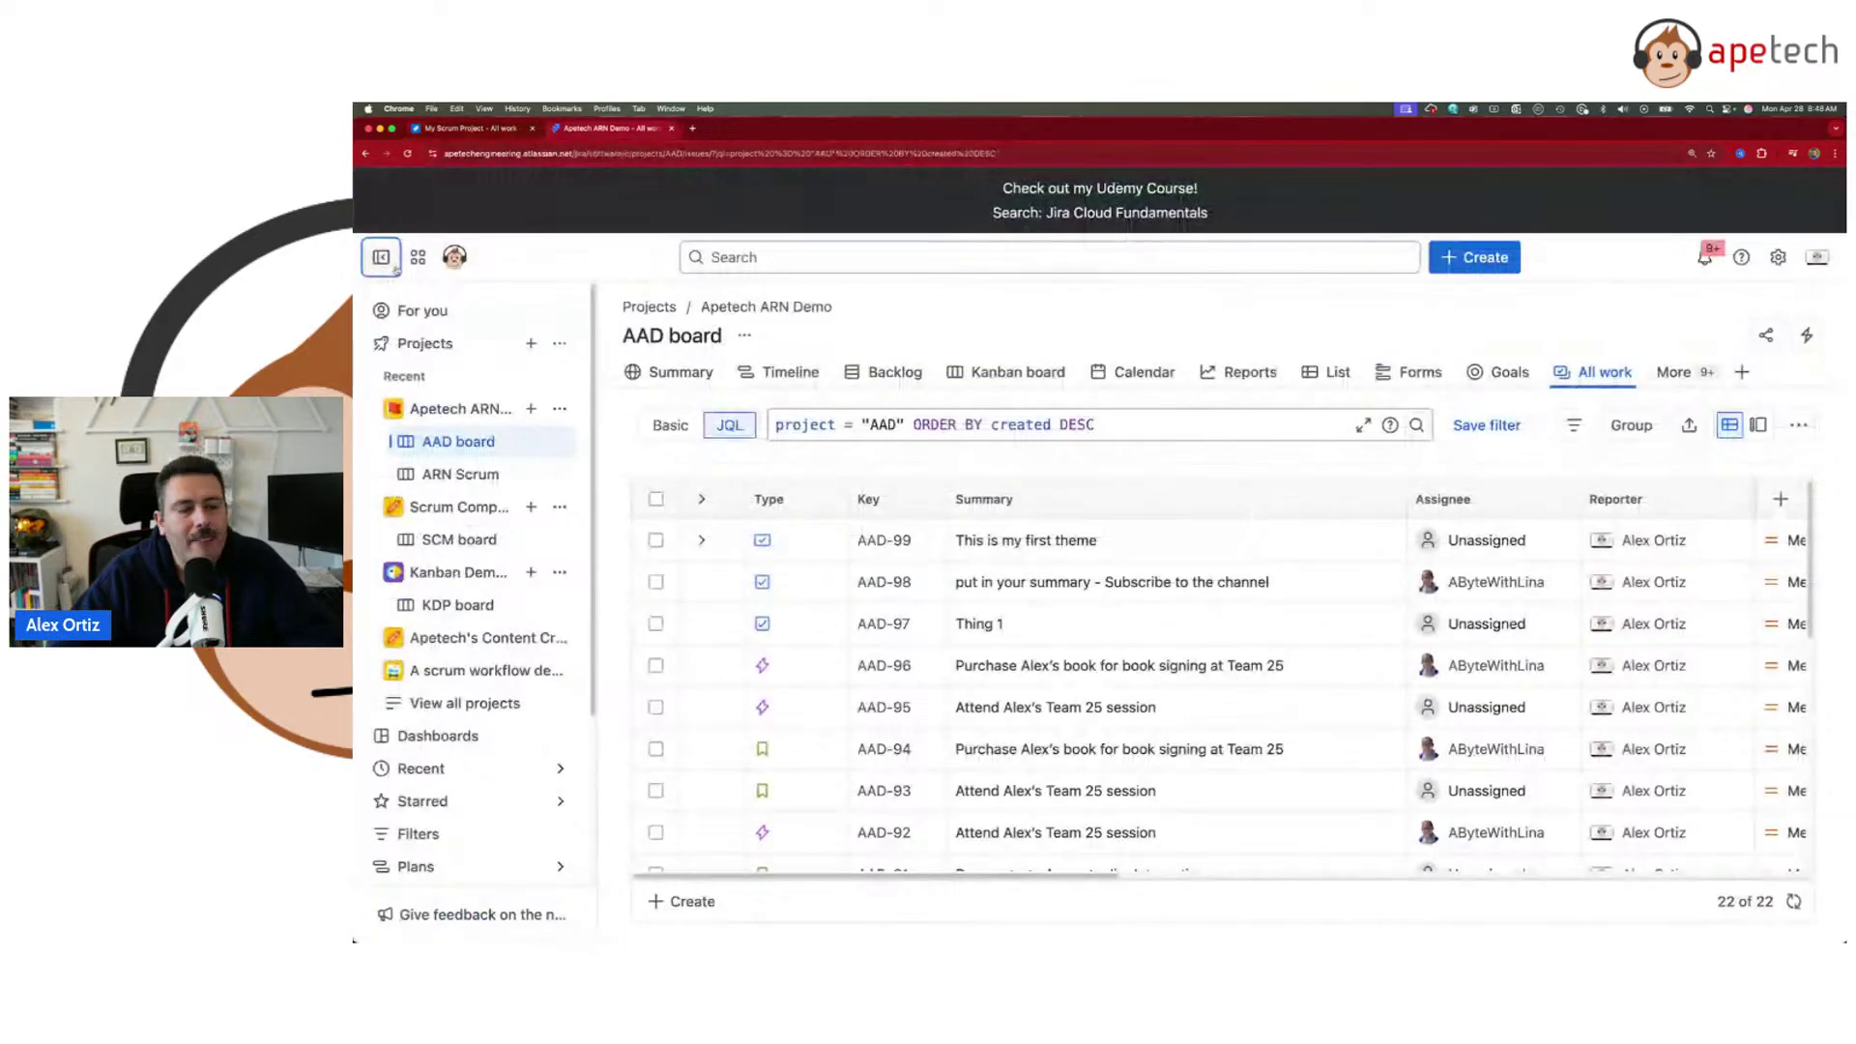
pyautogui.click(382, 257)
pyautogui.click(392, 262)
pyautogui.click(391, 262)
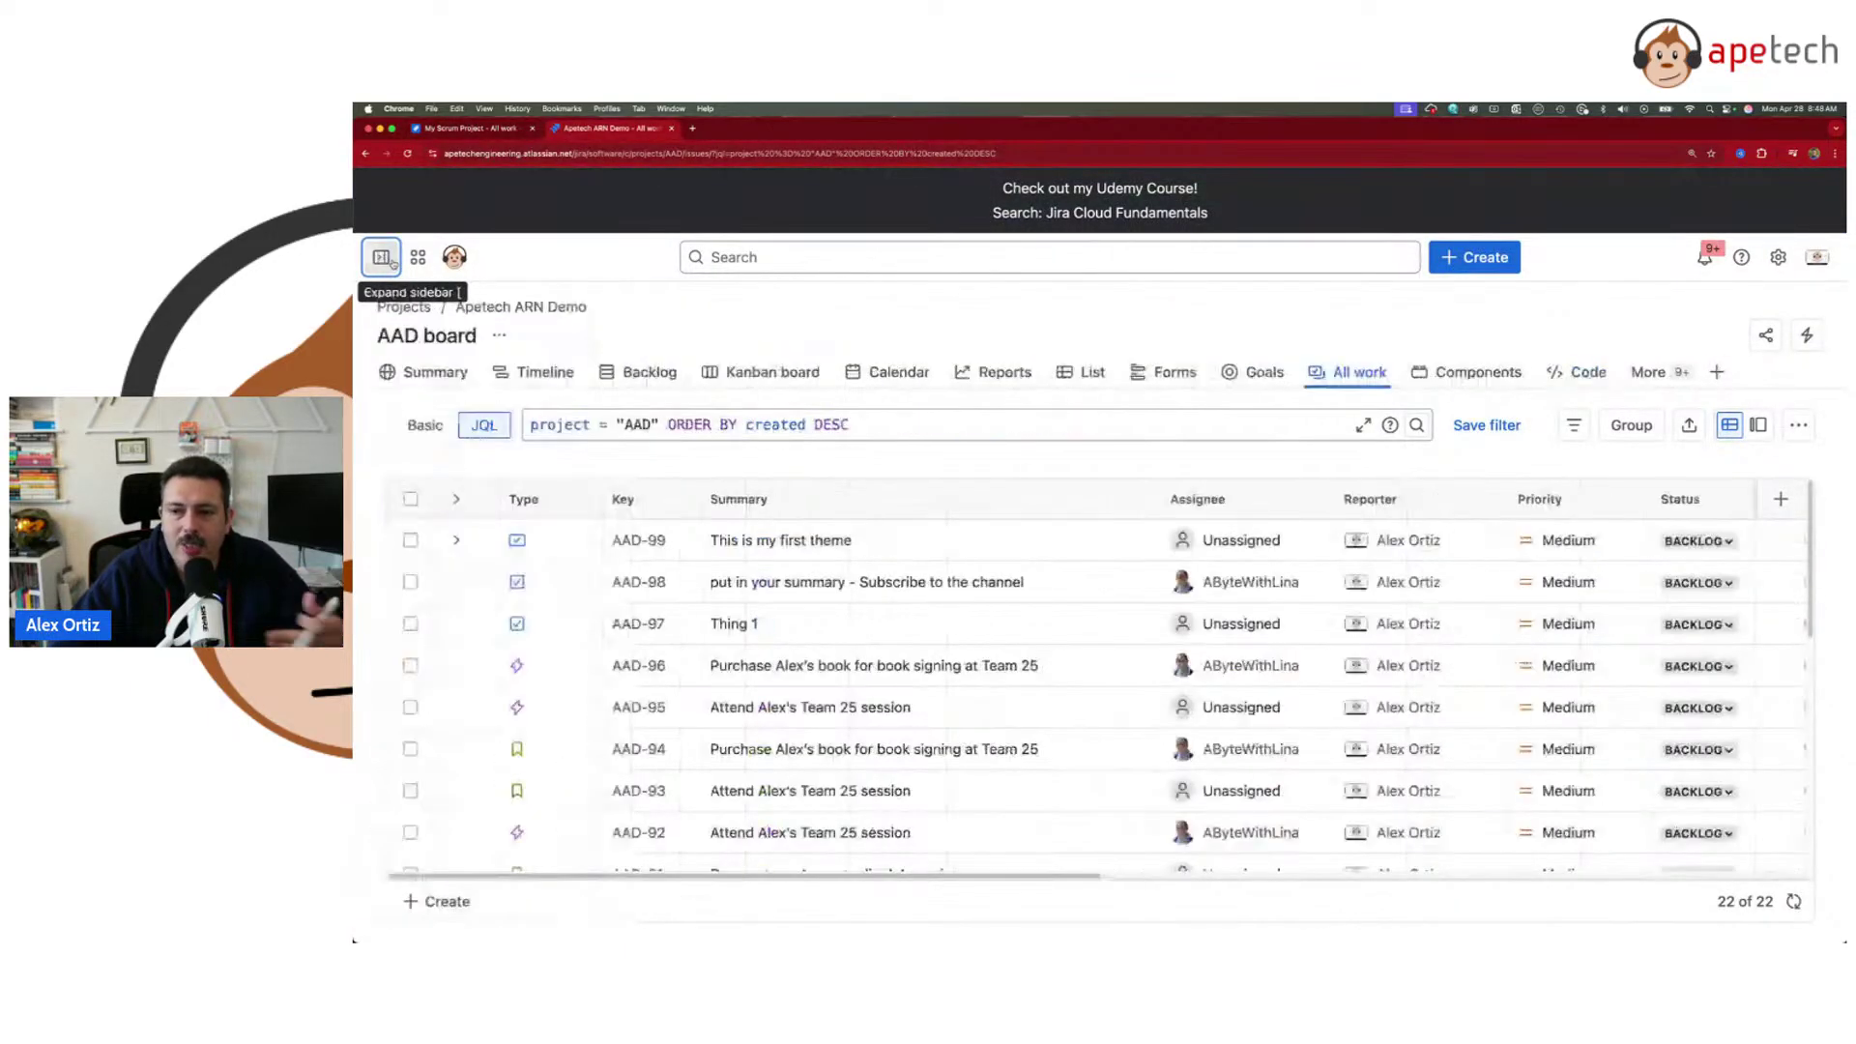
pyautogui.click(392, 262)
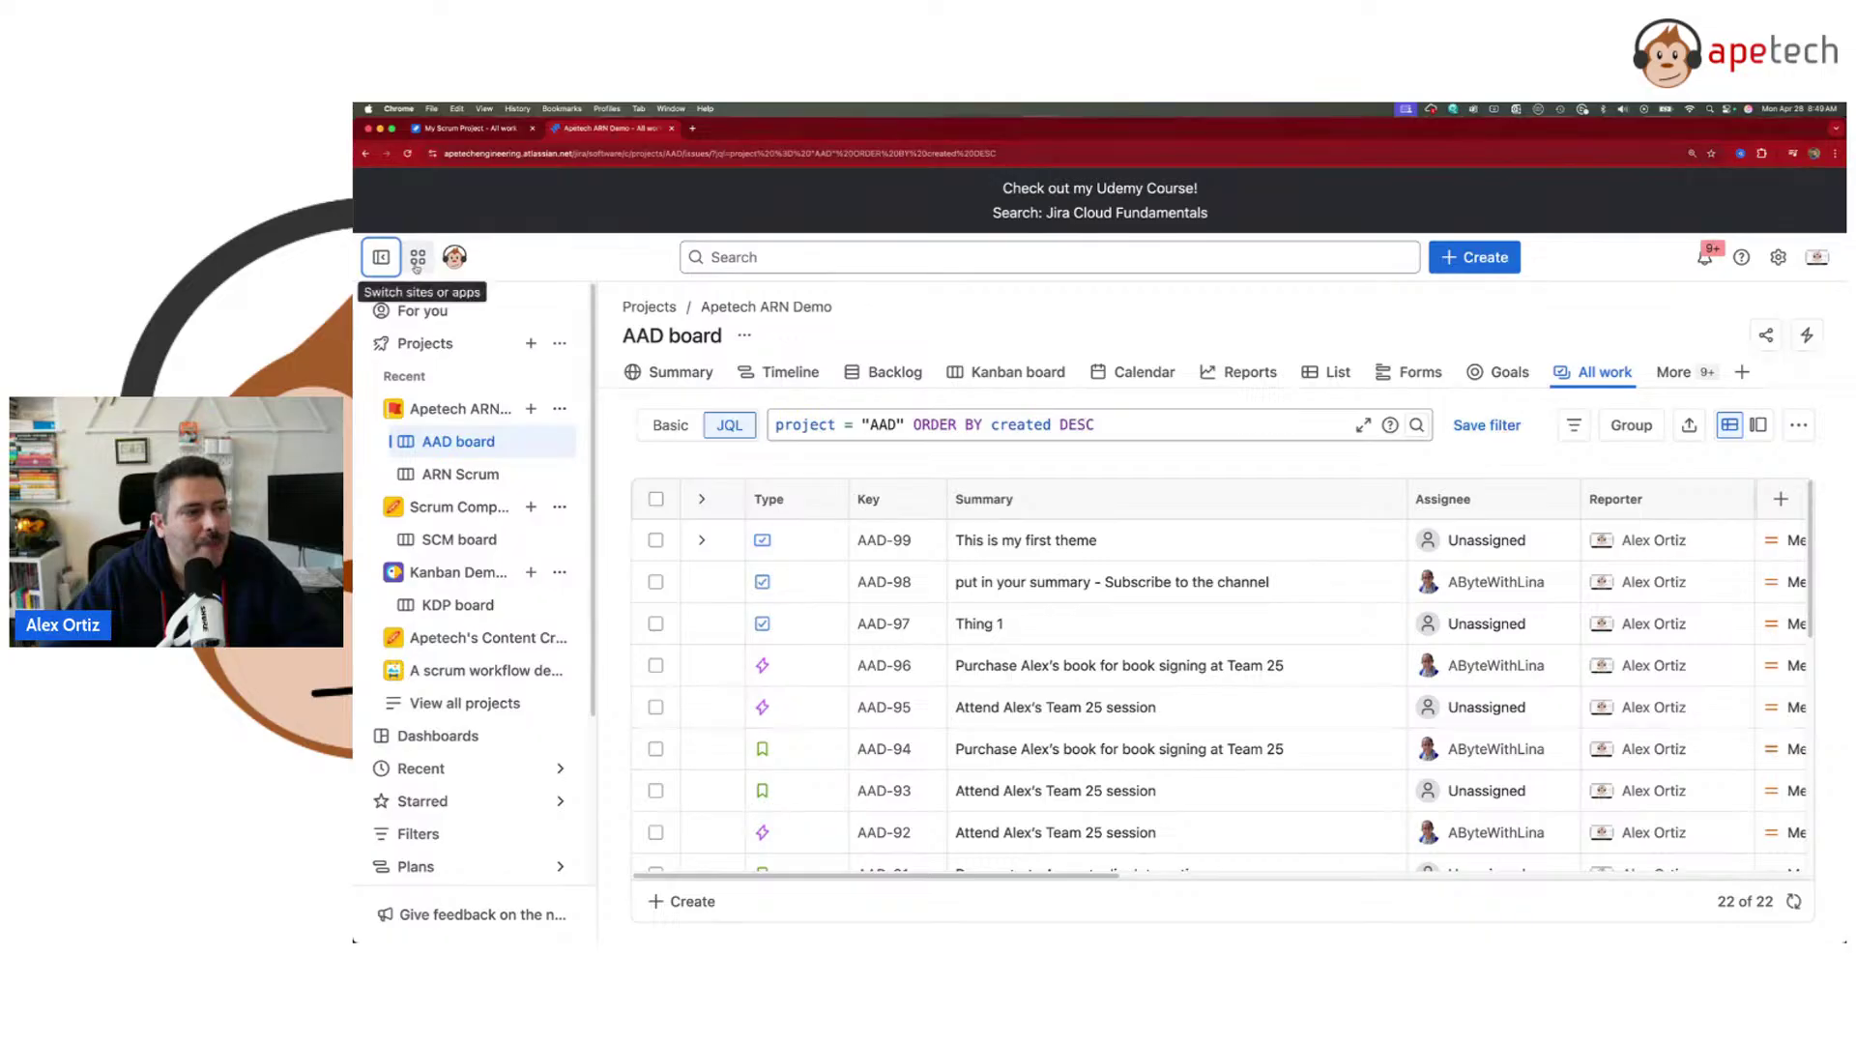
# - Compare the new navigation's site and app switcher with the one in My Scrum Project's old navigation
pyautogui.click(417, 261)
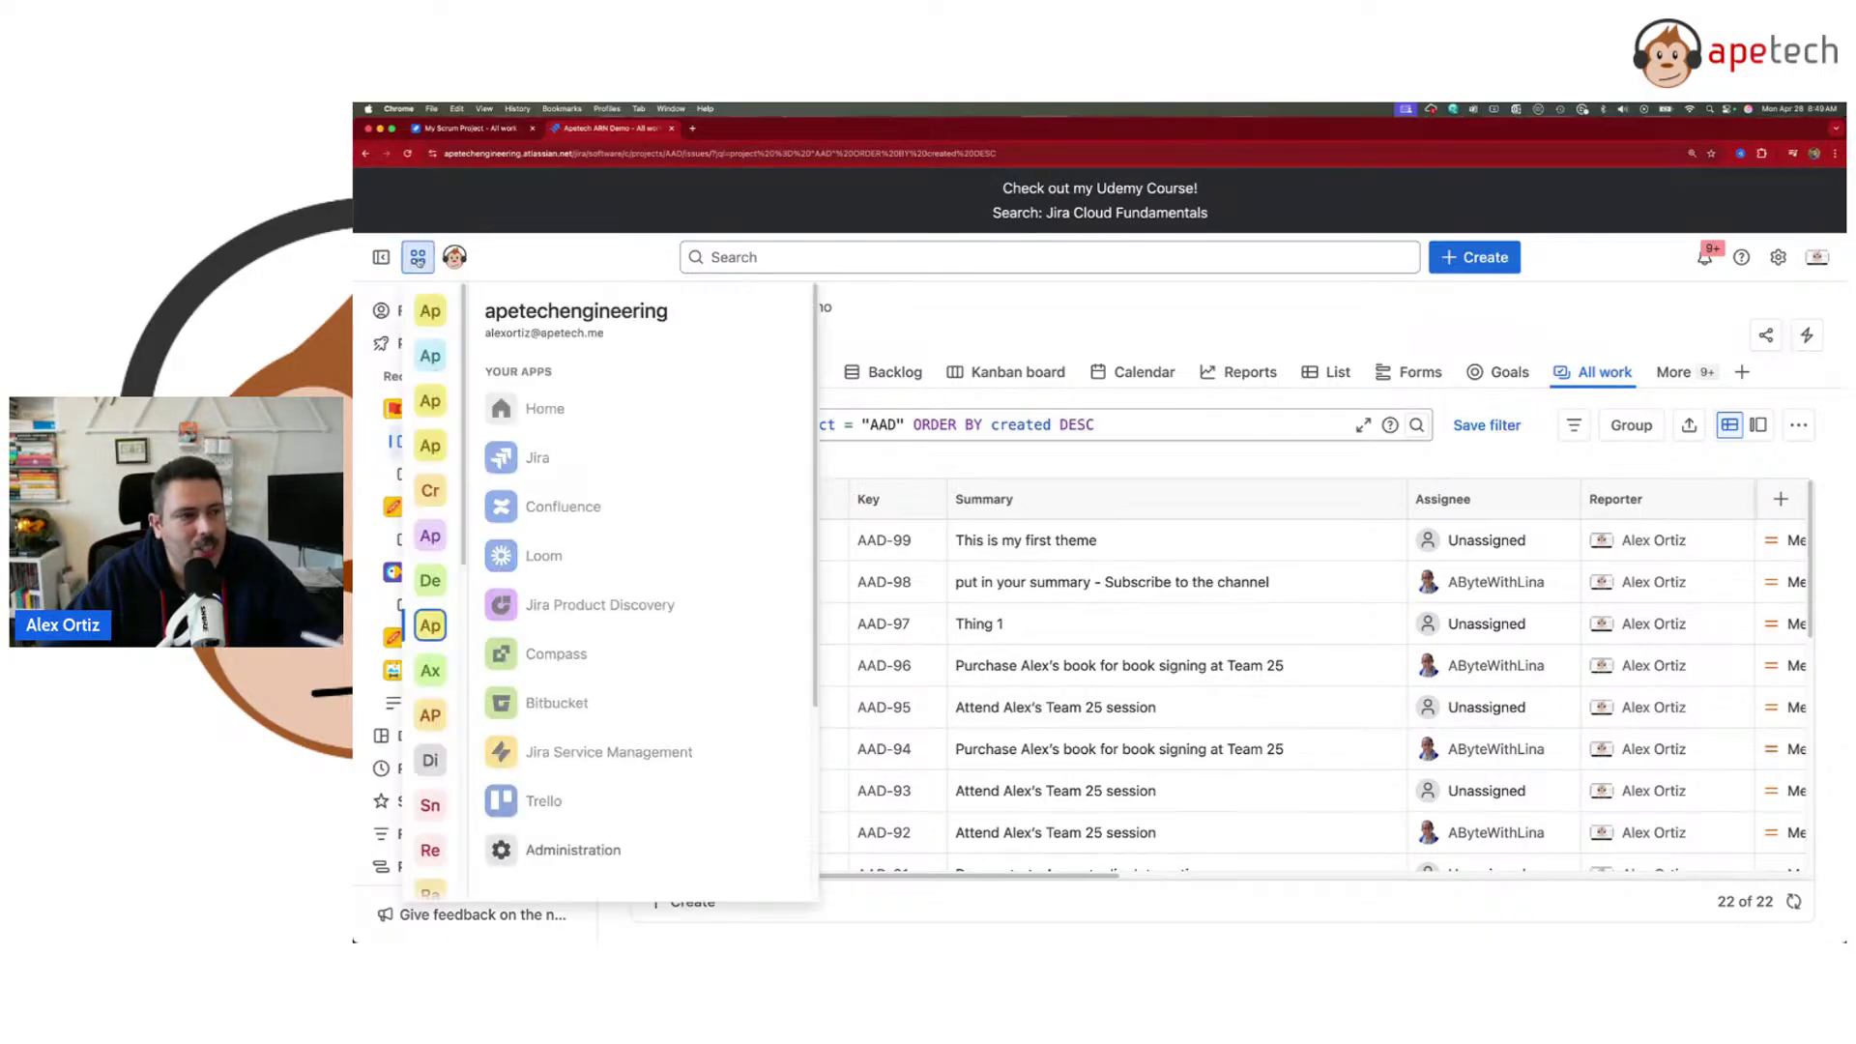
pyautogui.click(419, 262)
pyautogui.click(418, 262)
pyautogui.click(419, 262)
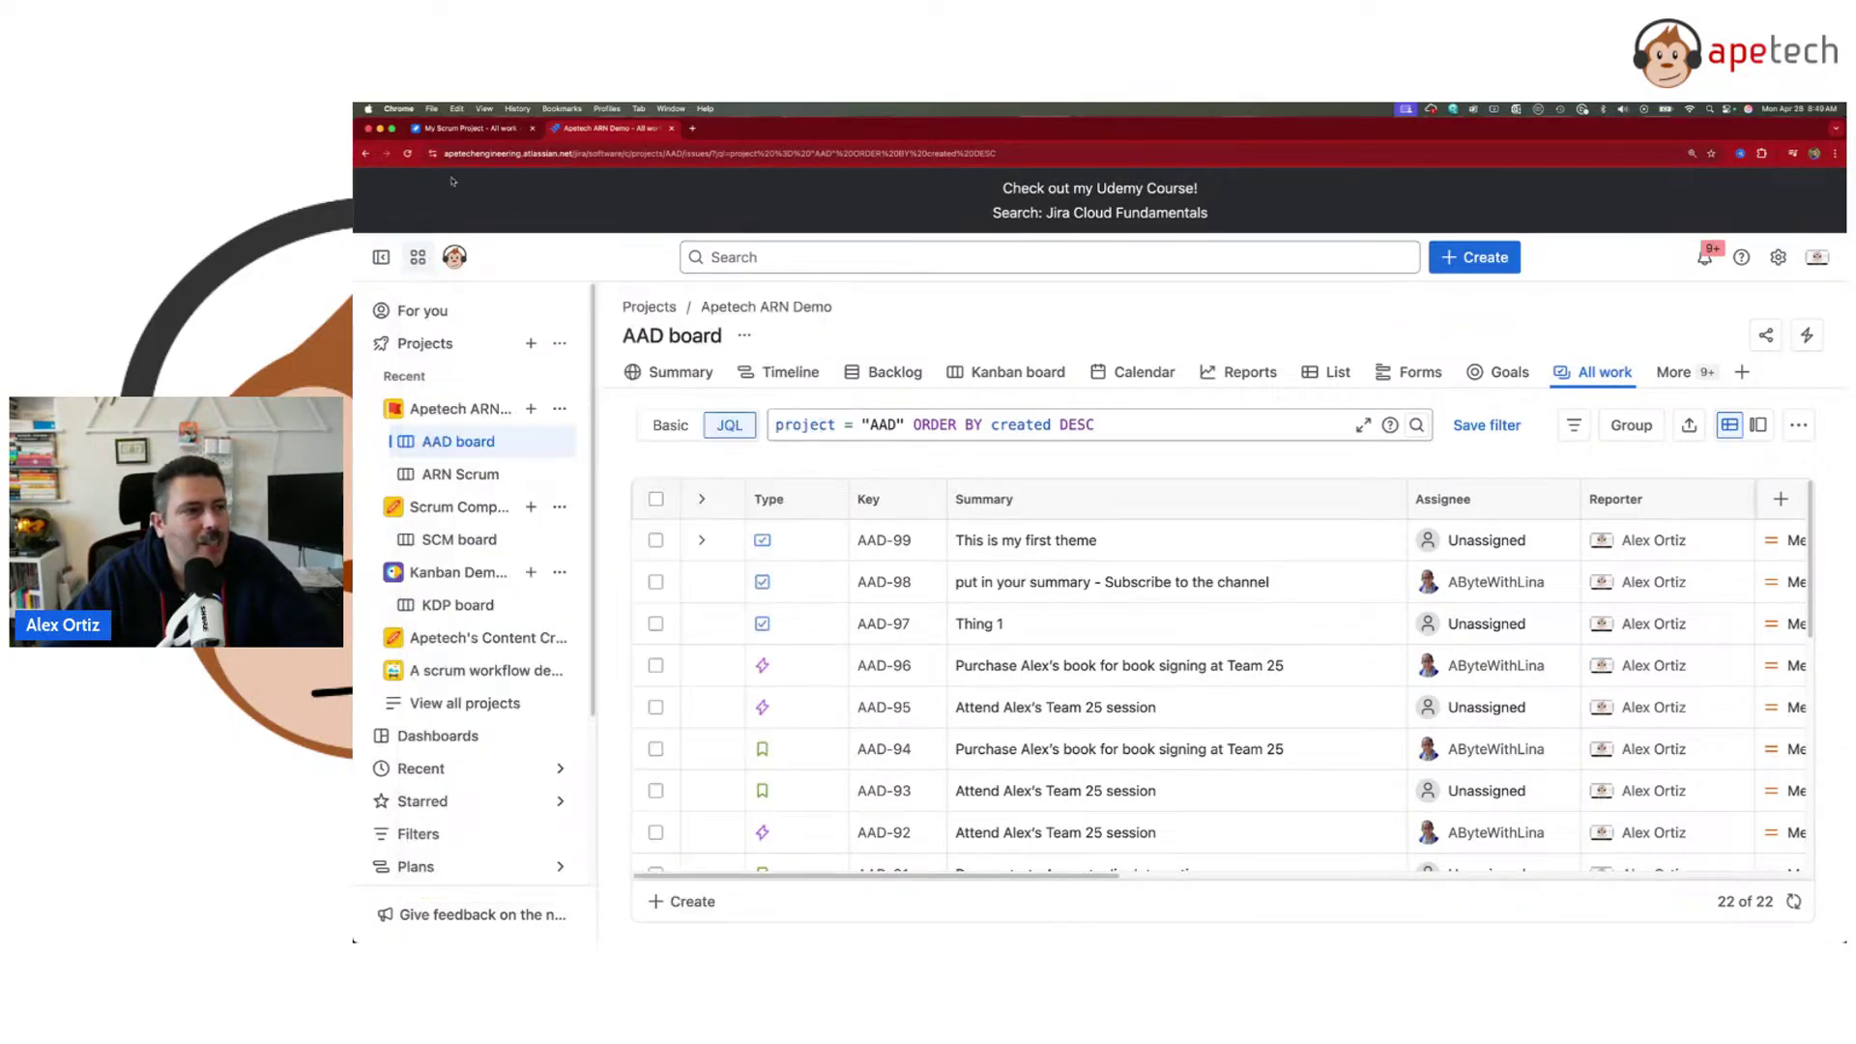
pyautogui.click(483, 134)
pyautogui.click(380, 232)
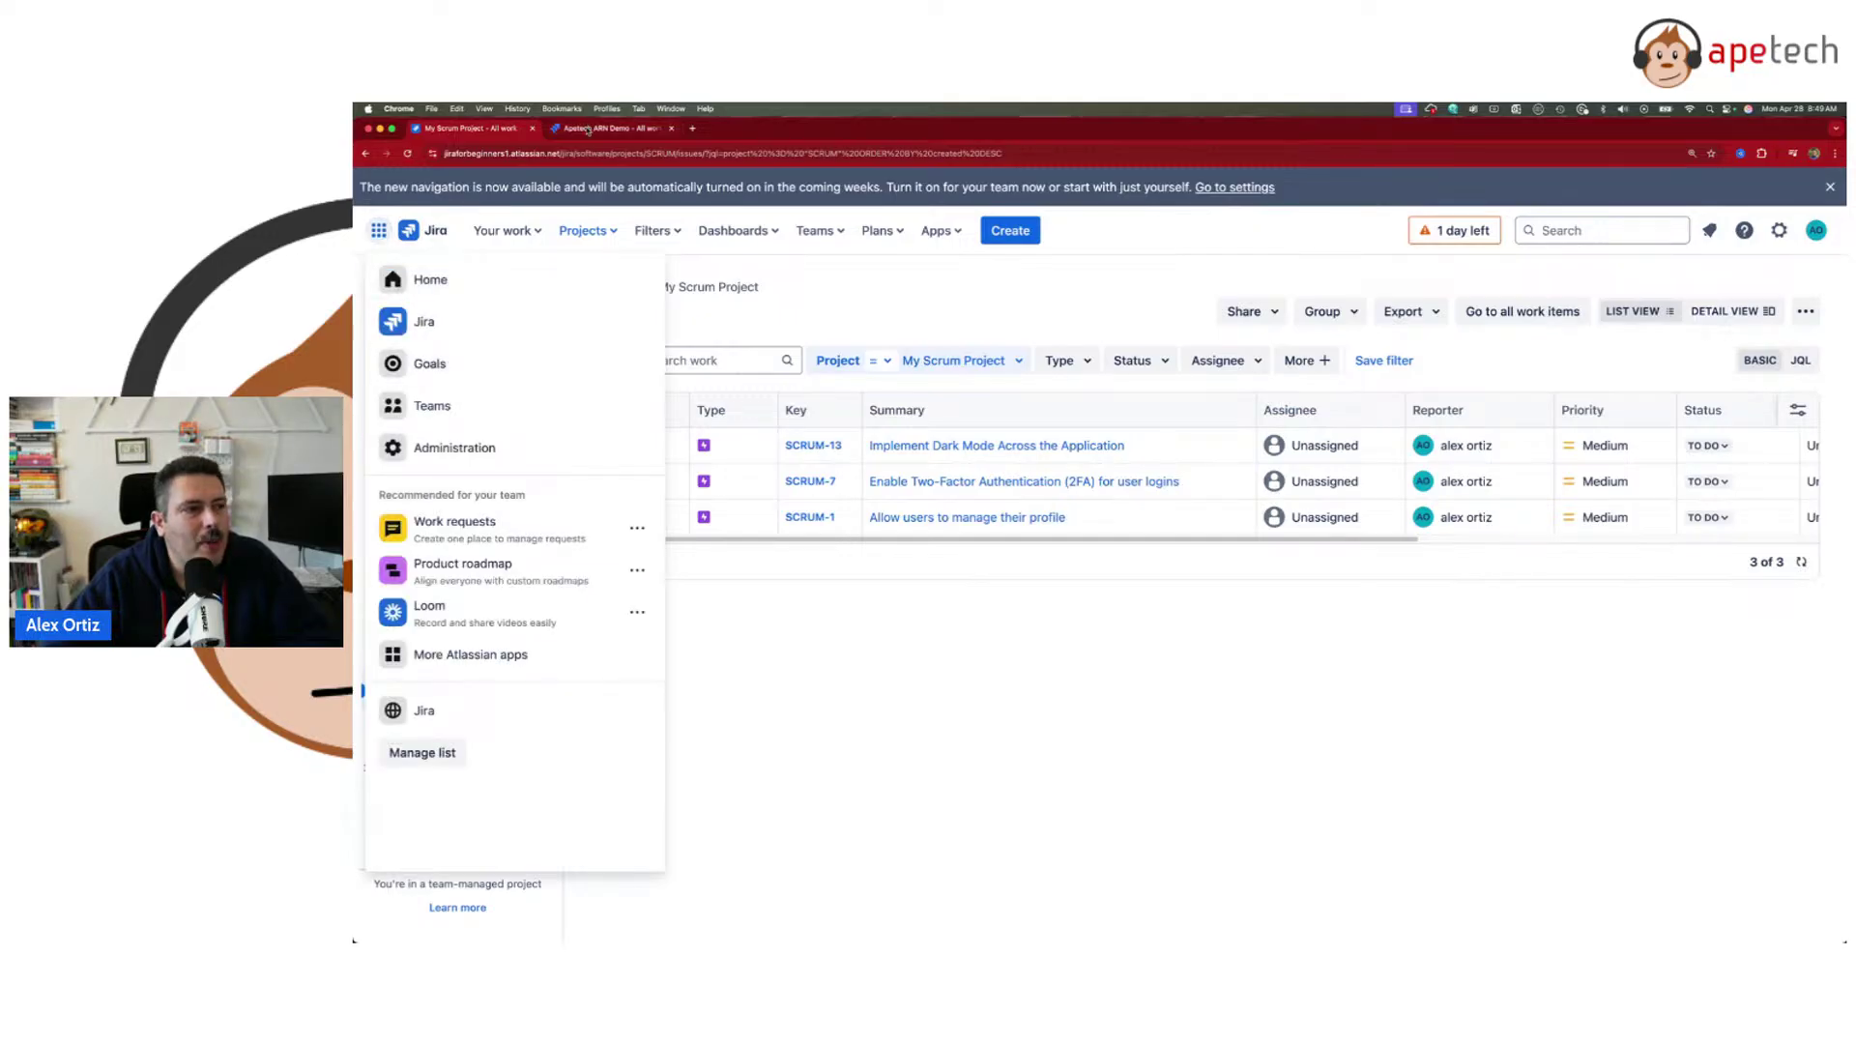
# - Return to the AAD board in the new navigation, then collapse and restore its sidebar
pyautogui.click(587, 128)
pyautogui.click(377, 267)
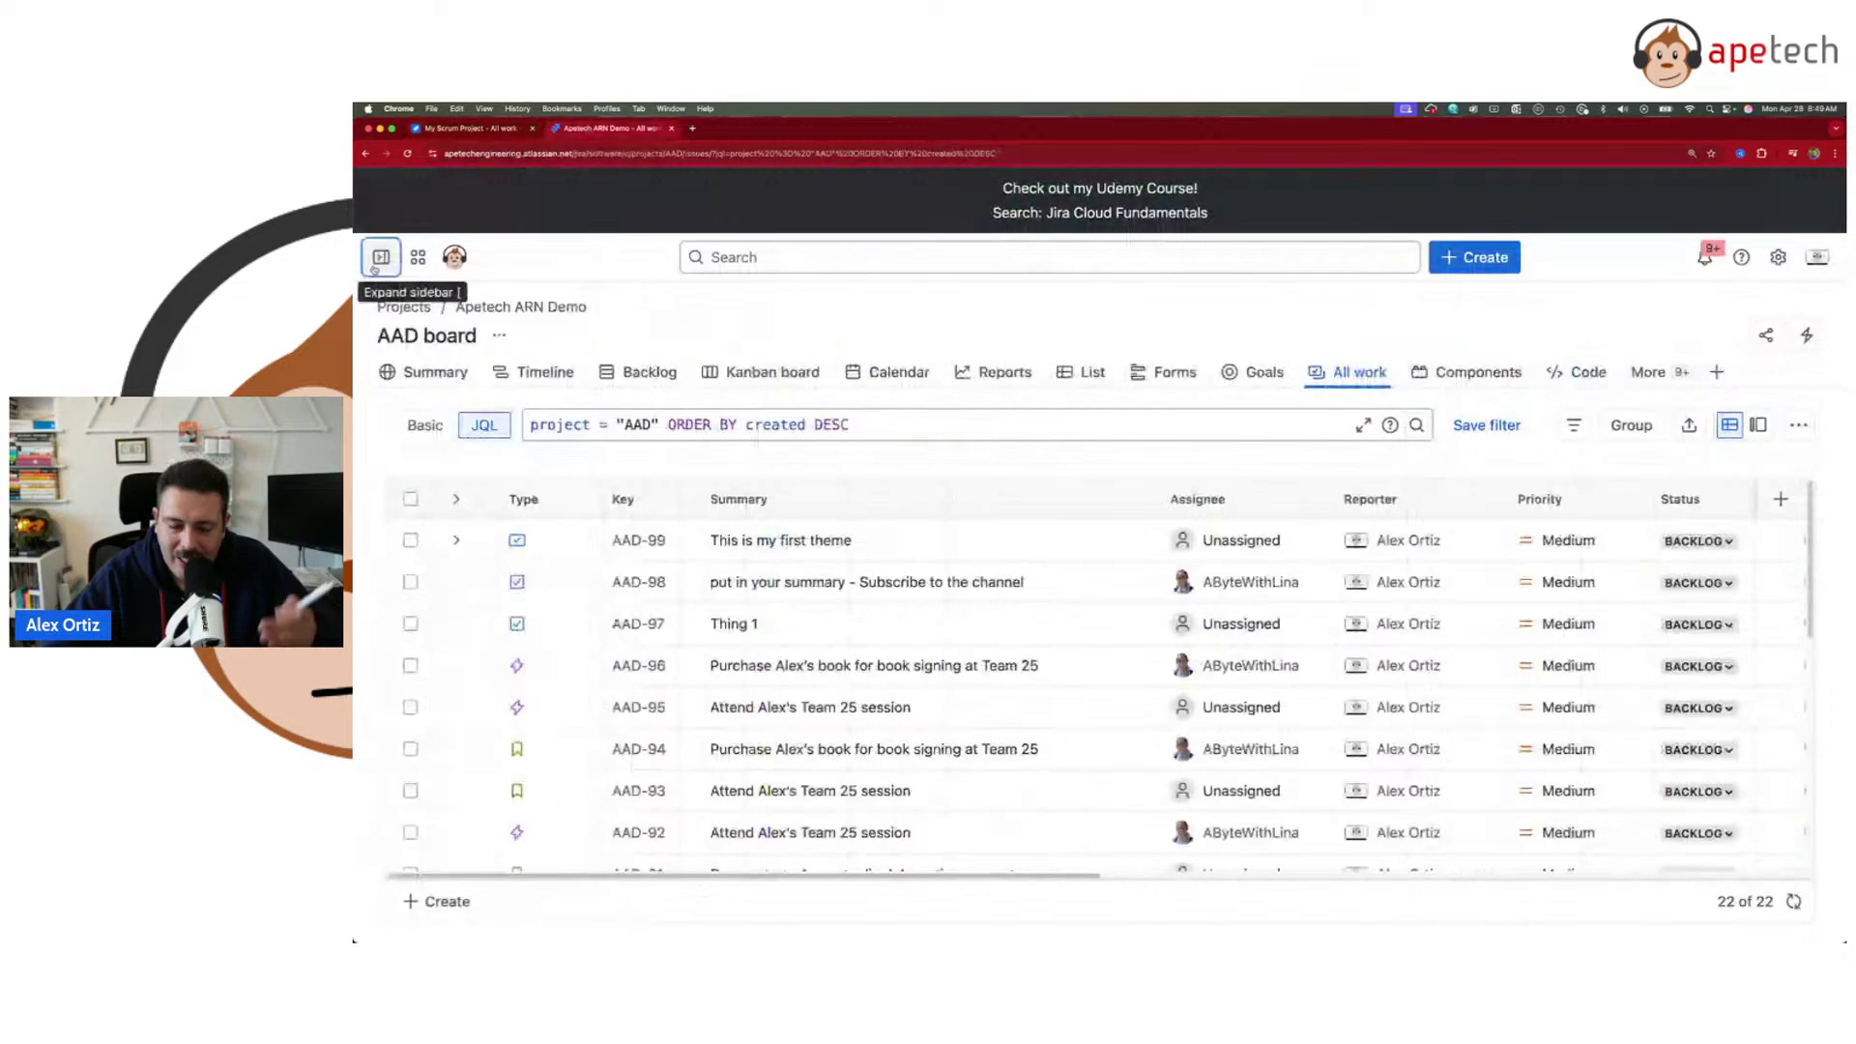
pyautogui.click(375, 268)
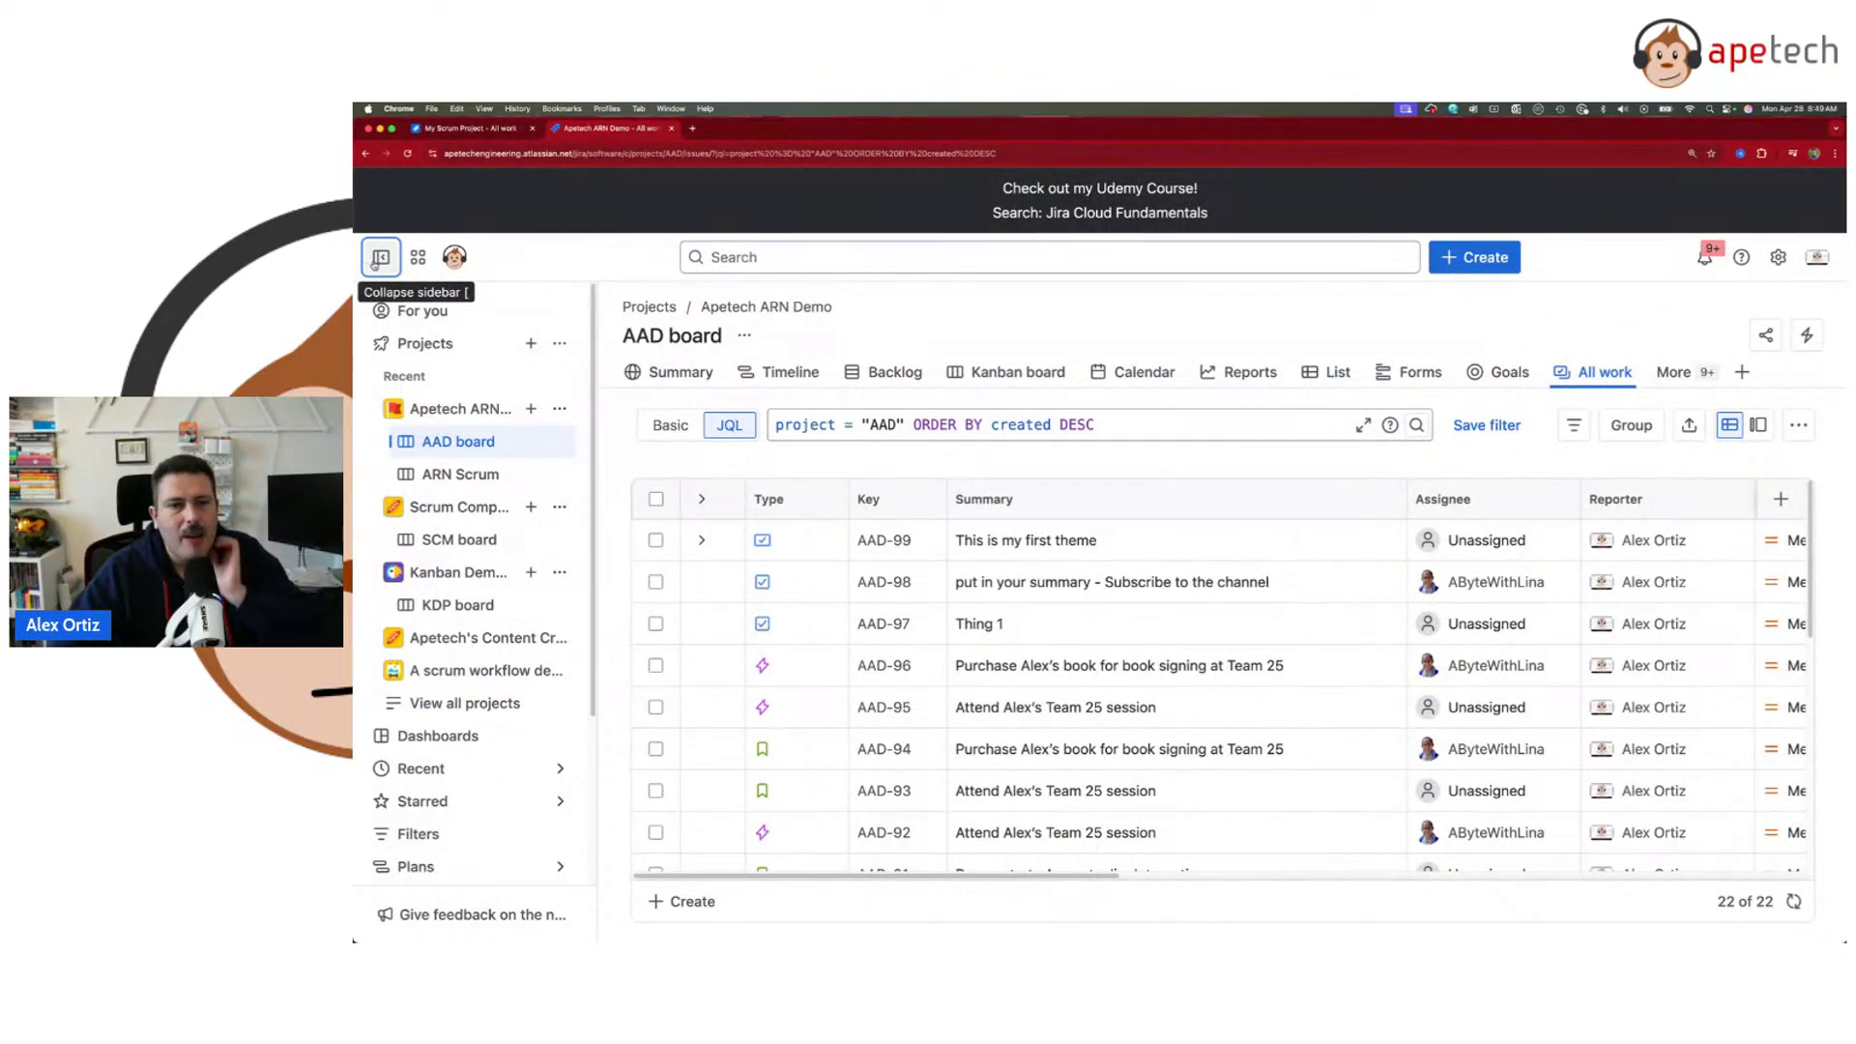
# - Check the new navigation's notifications, help and settings controls one after another, closing each again
pyautogui.click(1705, 259)
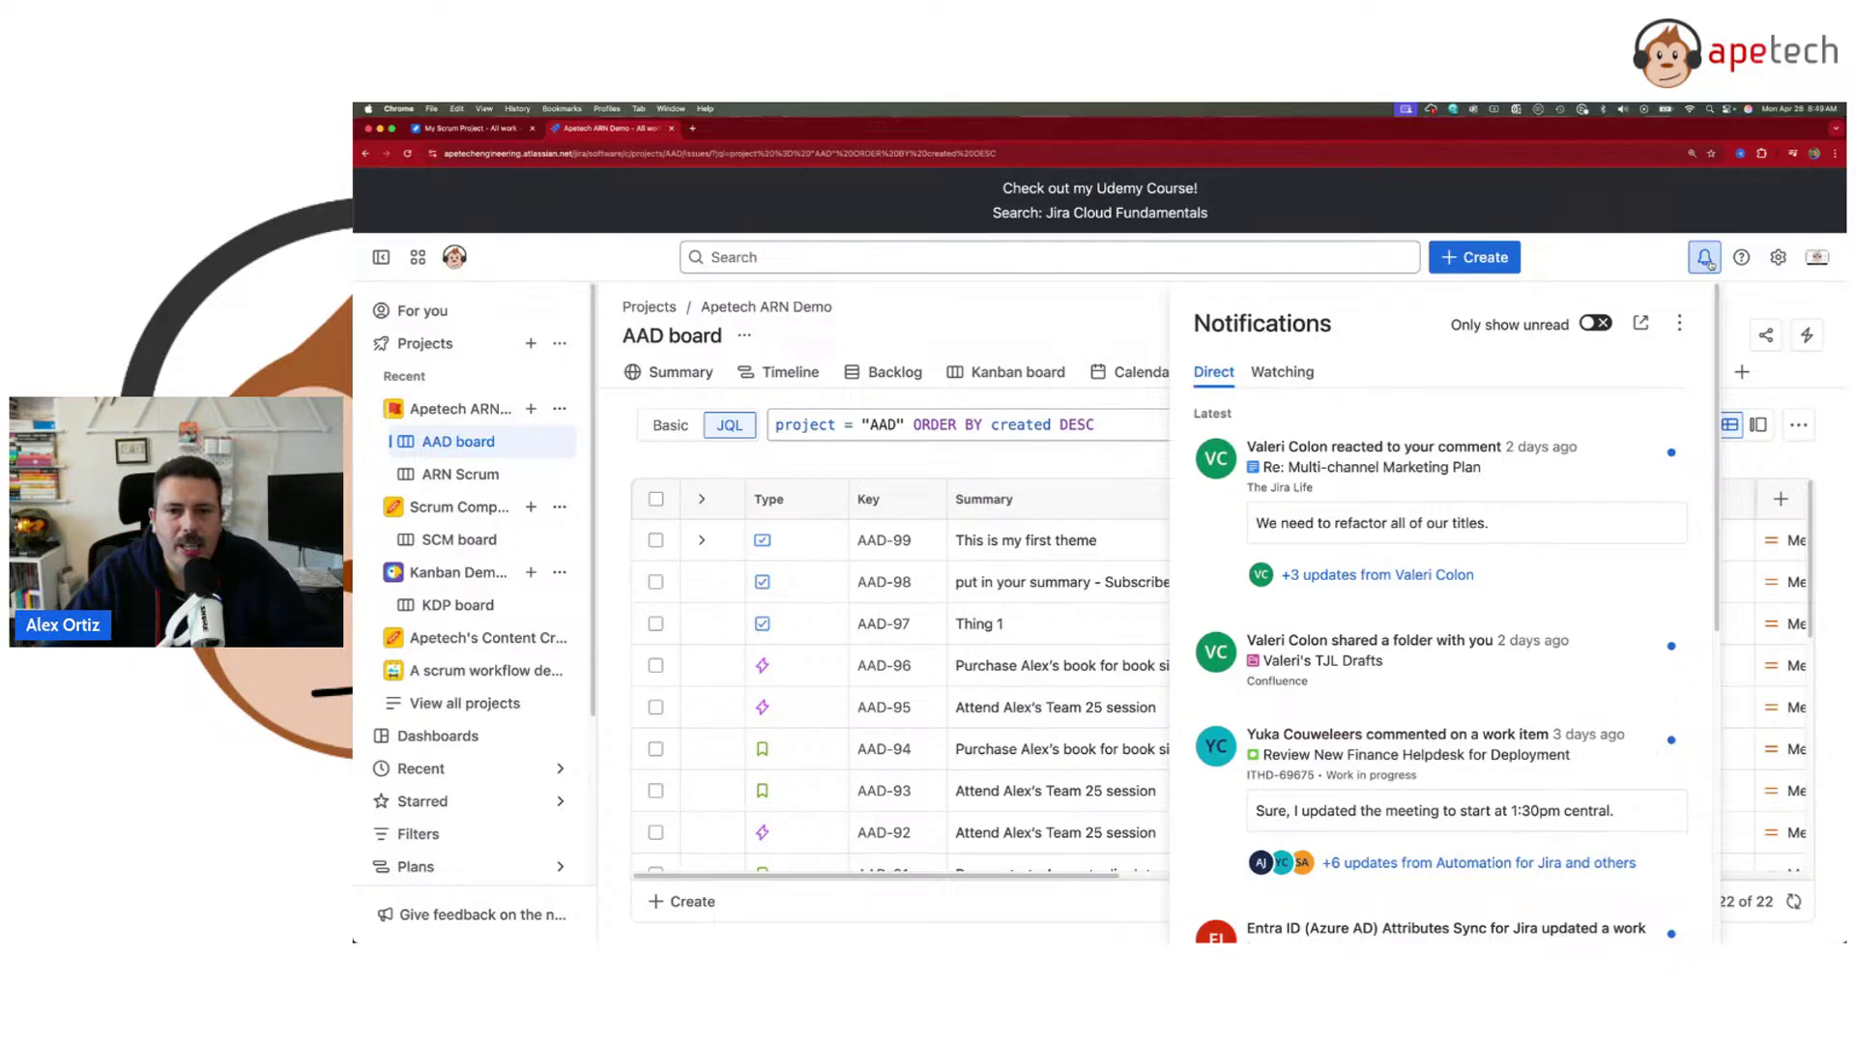
pyautogui.click(1741, 258)
pyautogui.click(1741, 260)
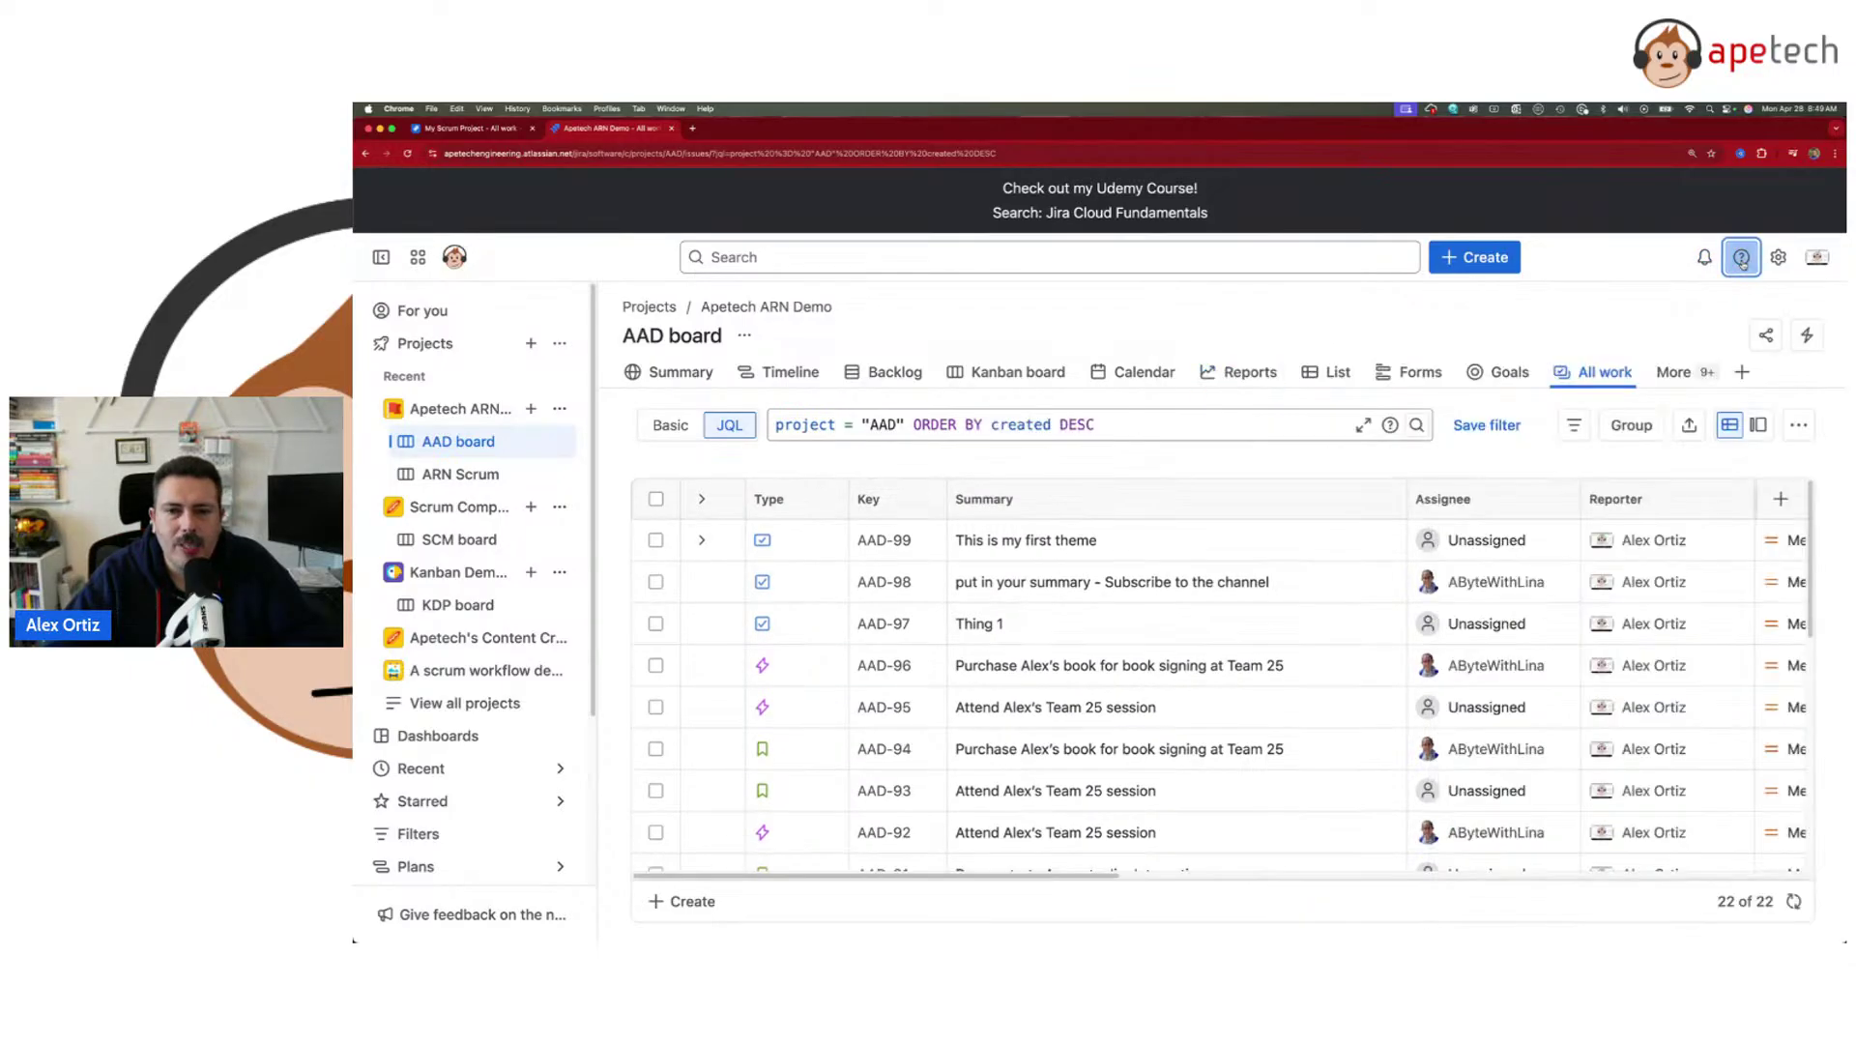
pyautogui.click(1777, 257)
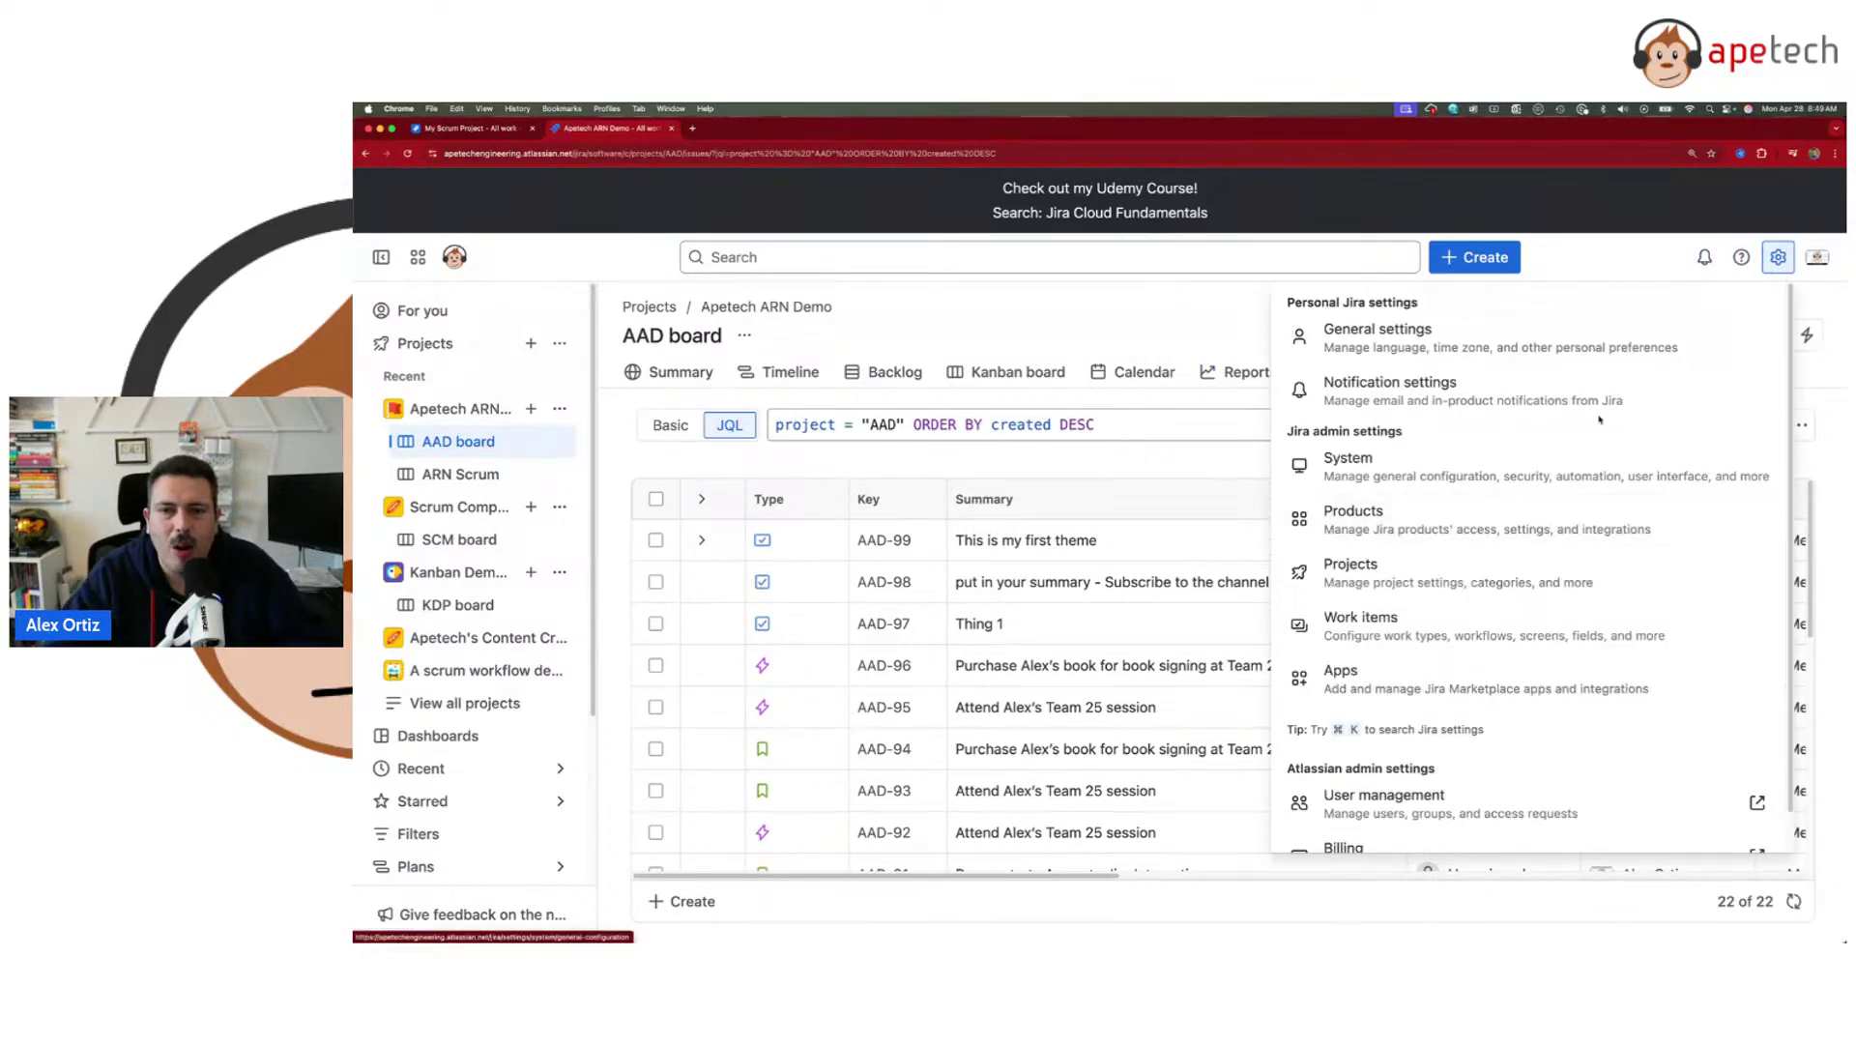
pyautogui.click(1785, 269)
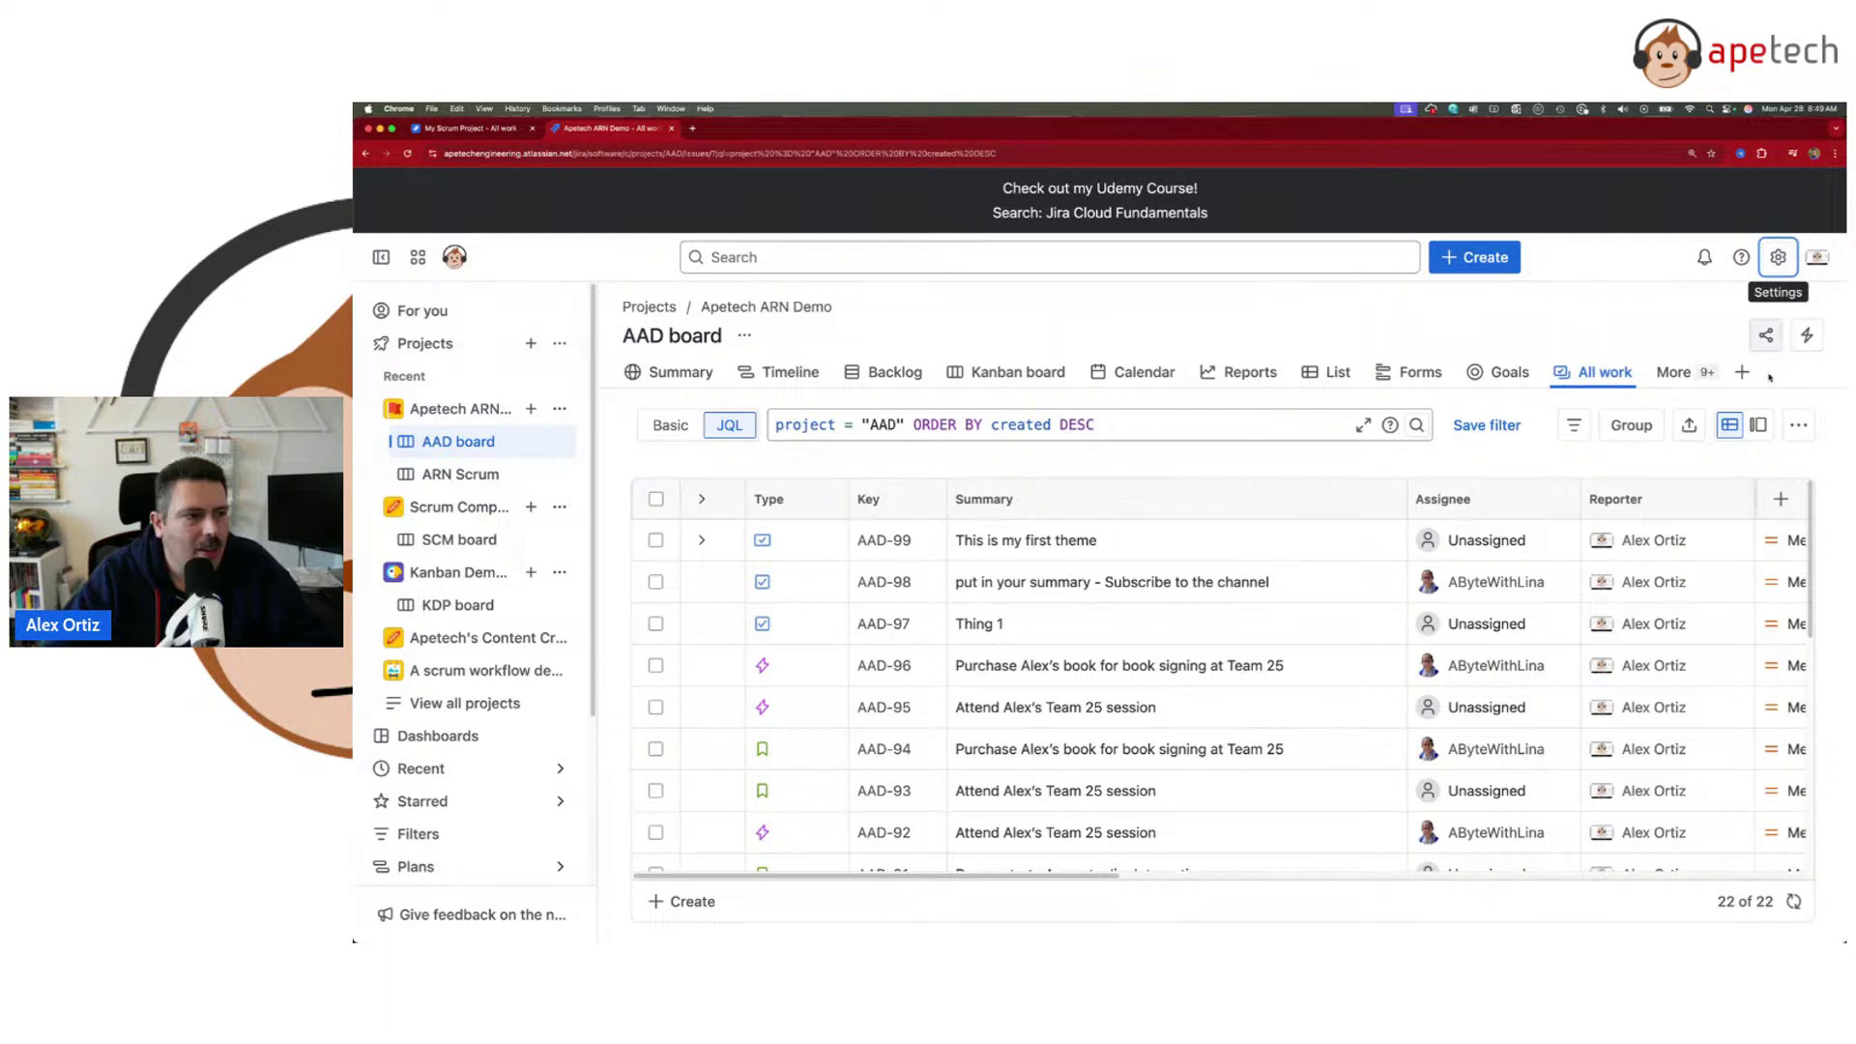
# - Show the AAD board's Timeline view, expand the AAD-5 Order Management feature and look through the timeline's items
pyautogui.click(377, 344)
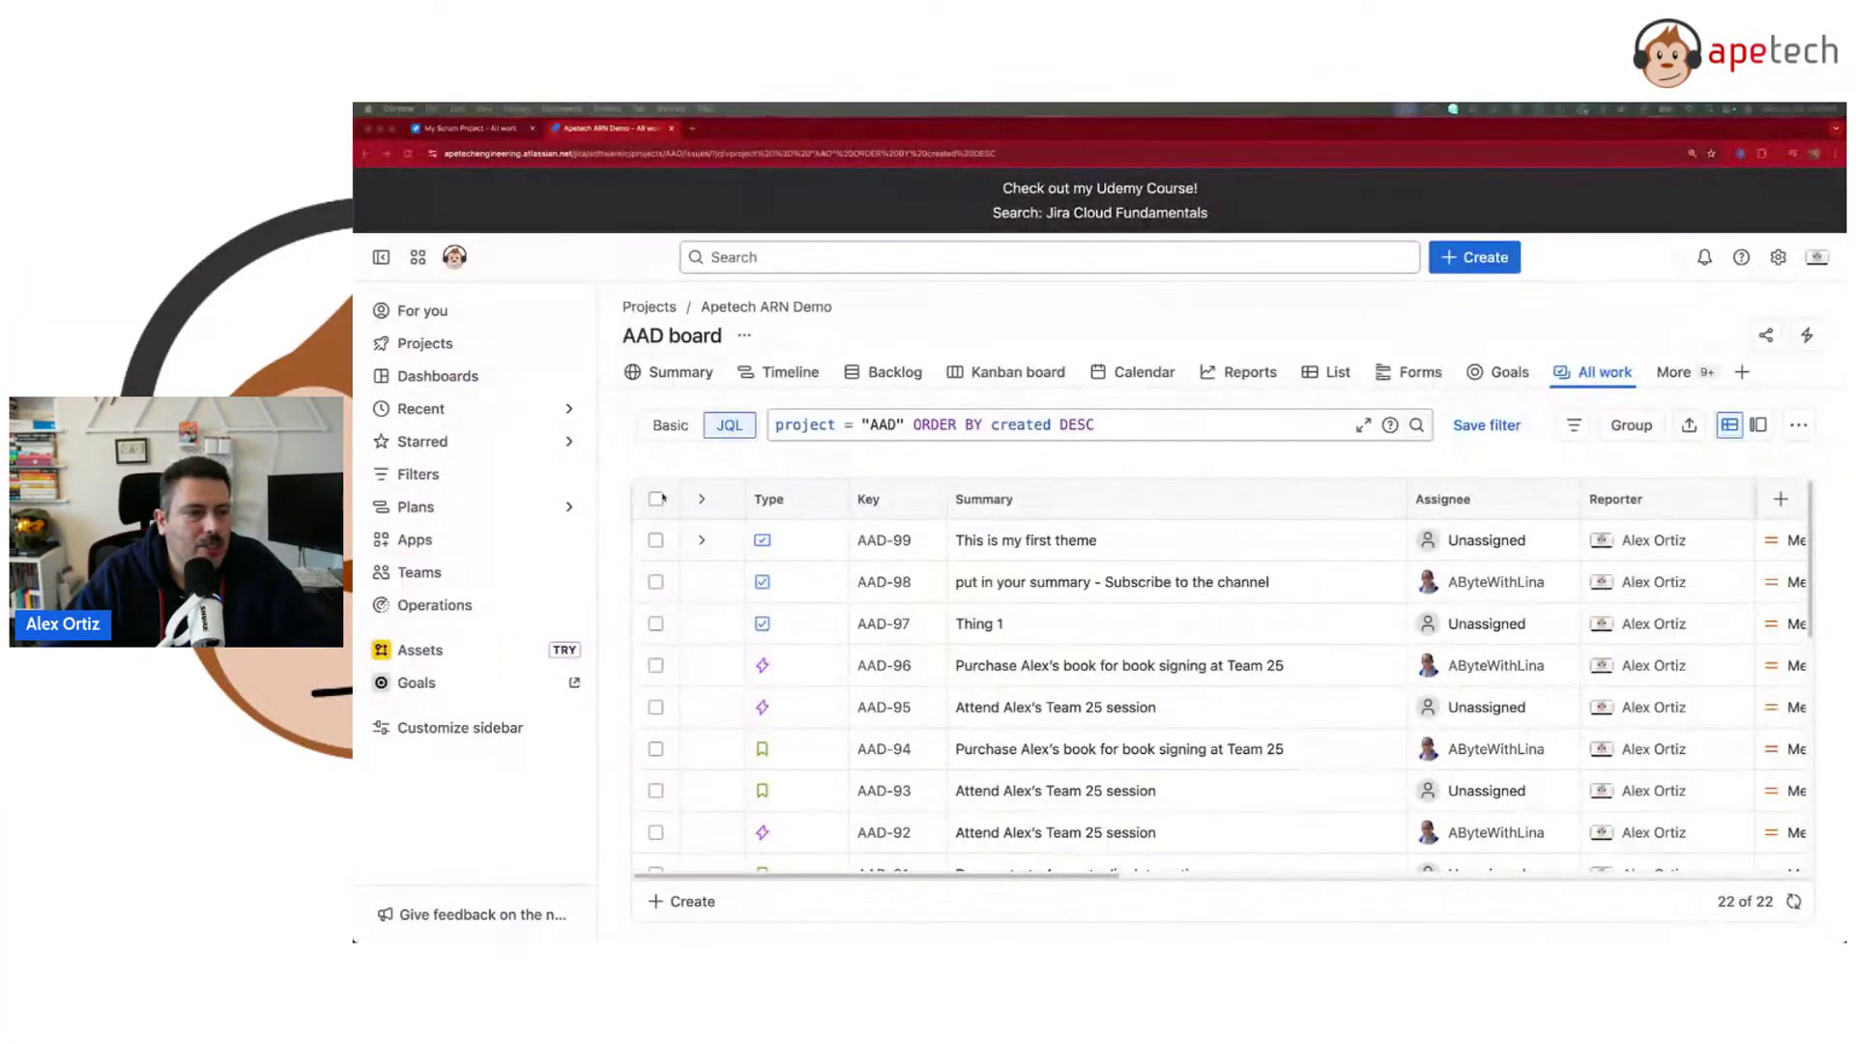
pyautogui.click(789, 375)
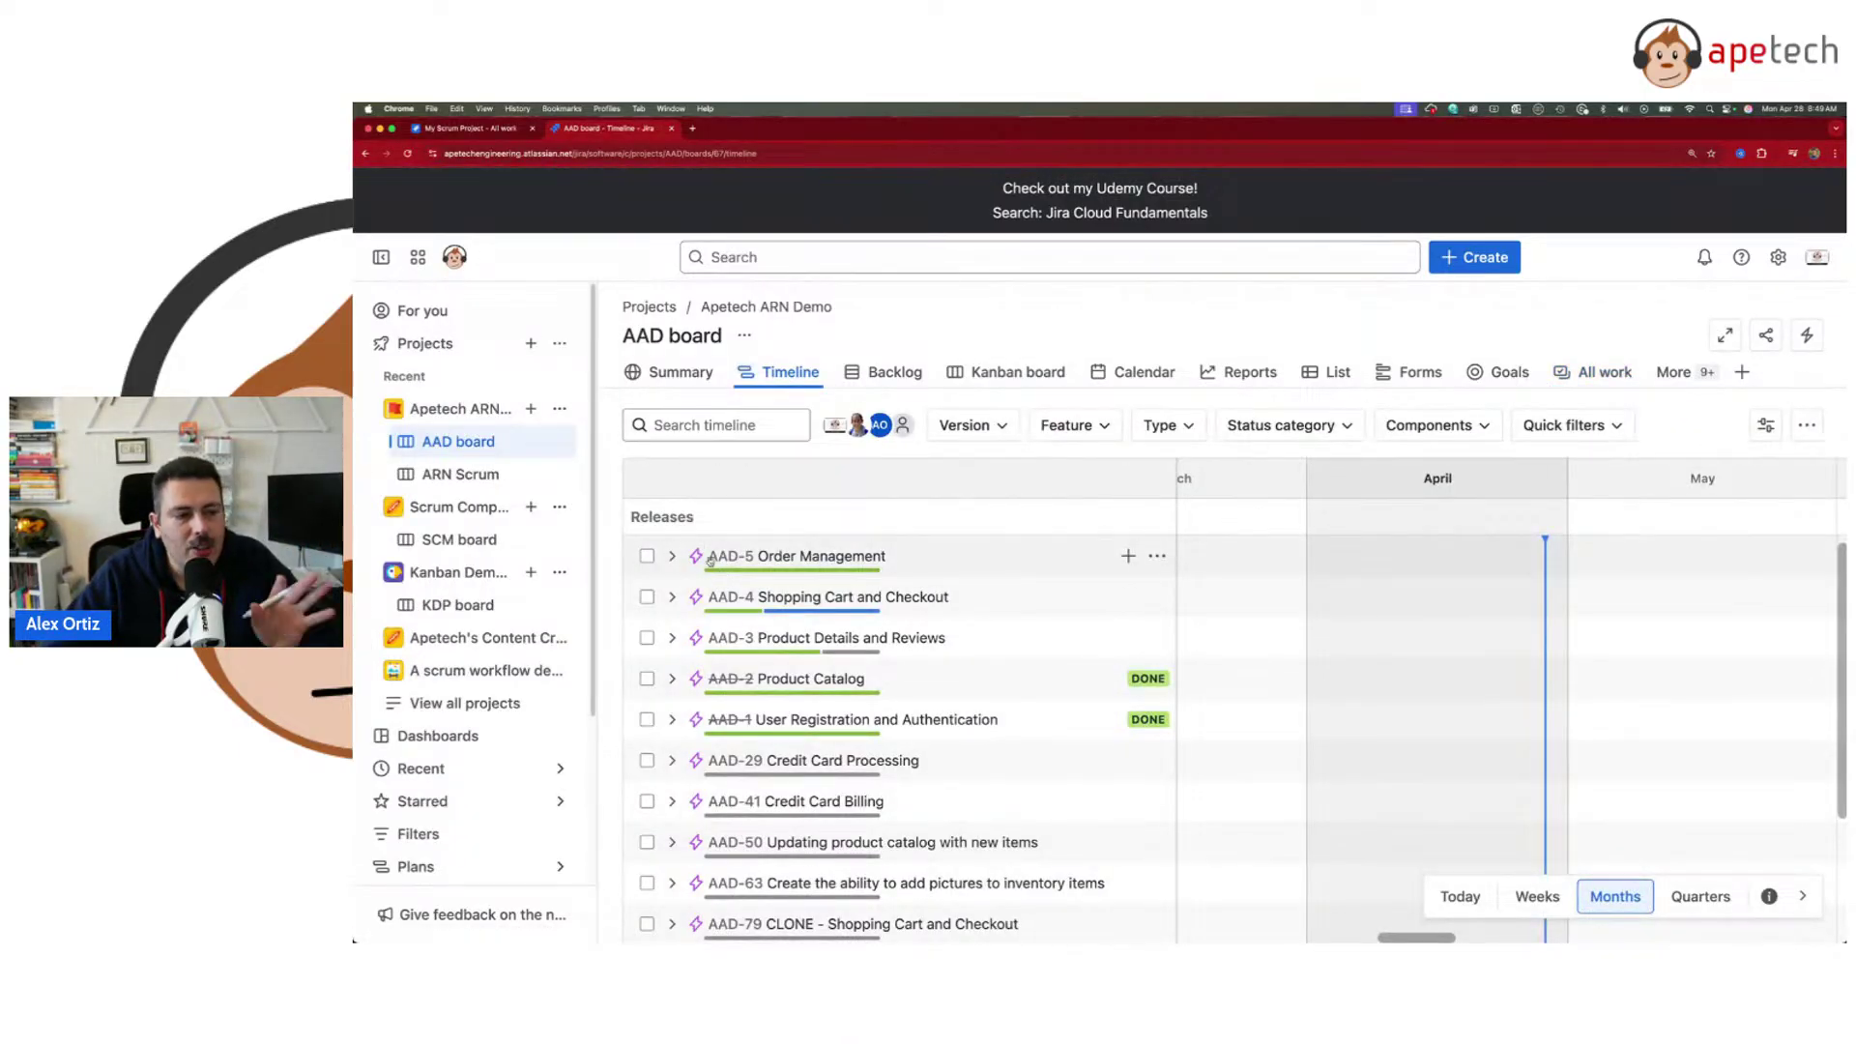
pyautogui.click(670, 556)
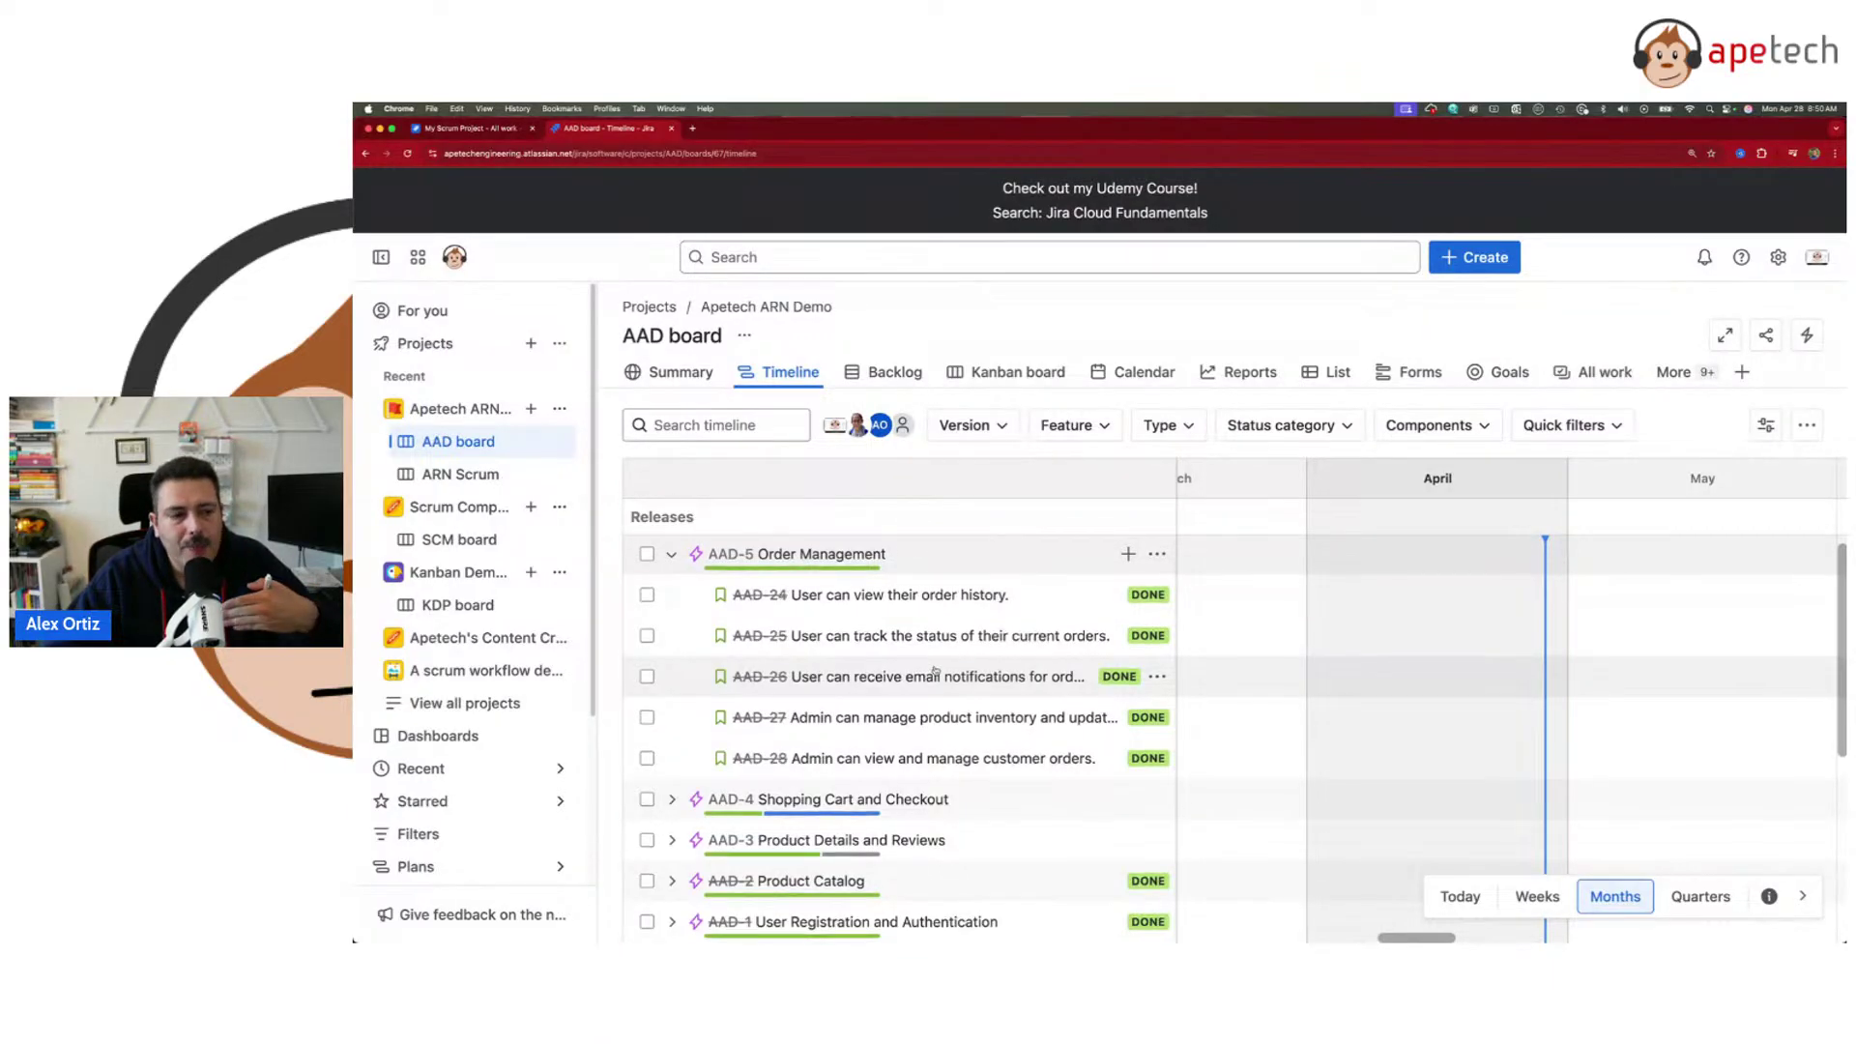
pyautogui.scroll(-5, 935, 670)
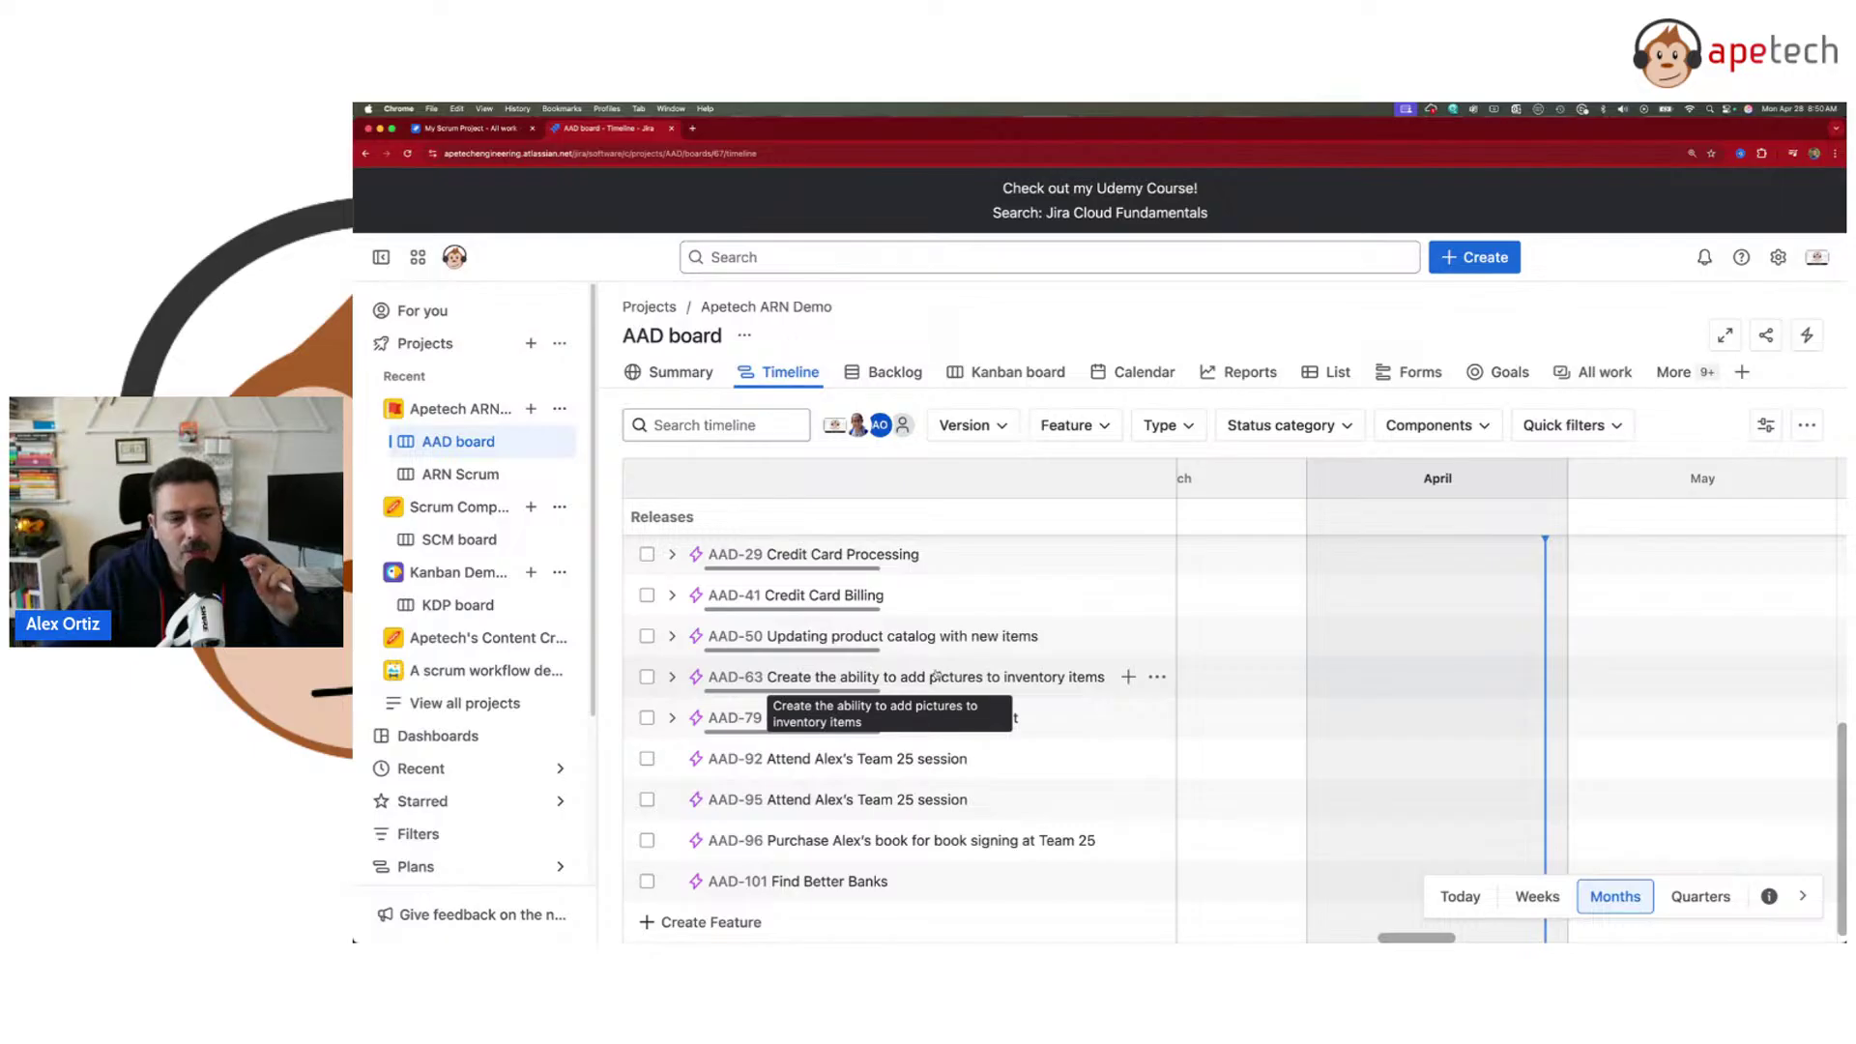
pyautogui.moveTo(946, 665)
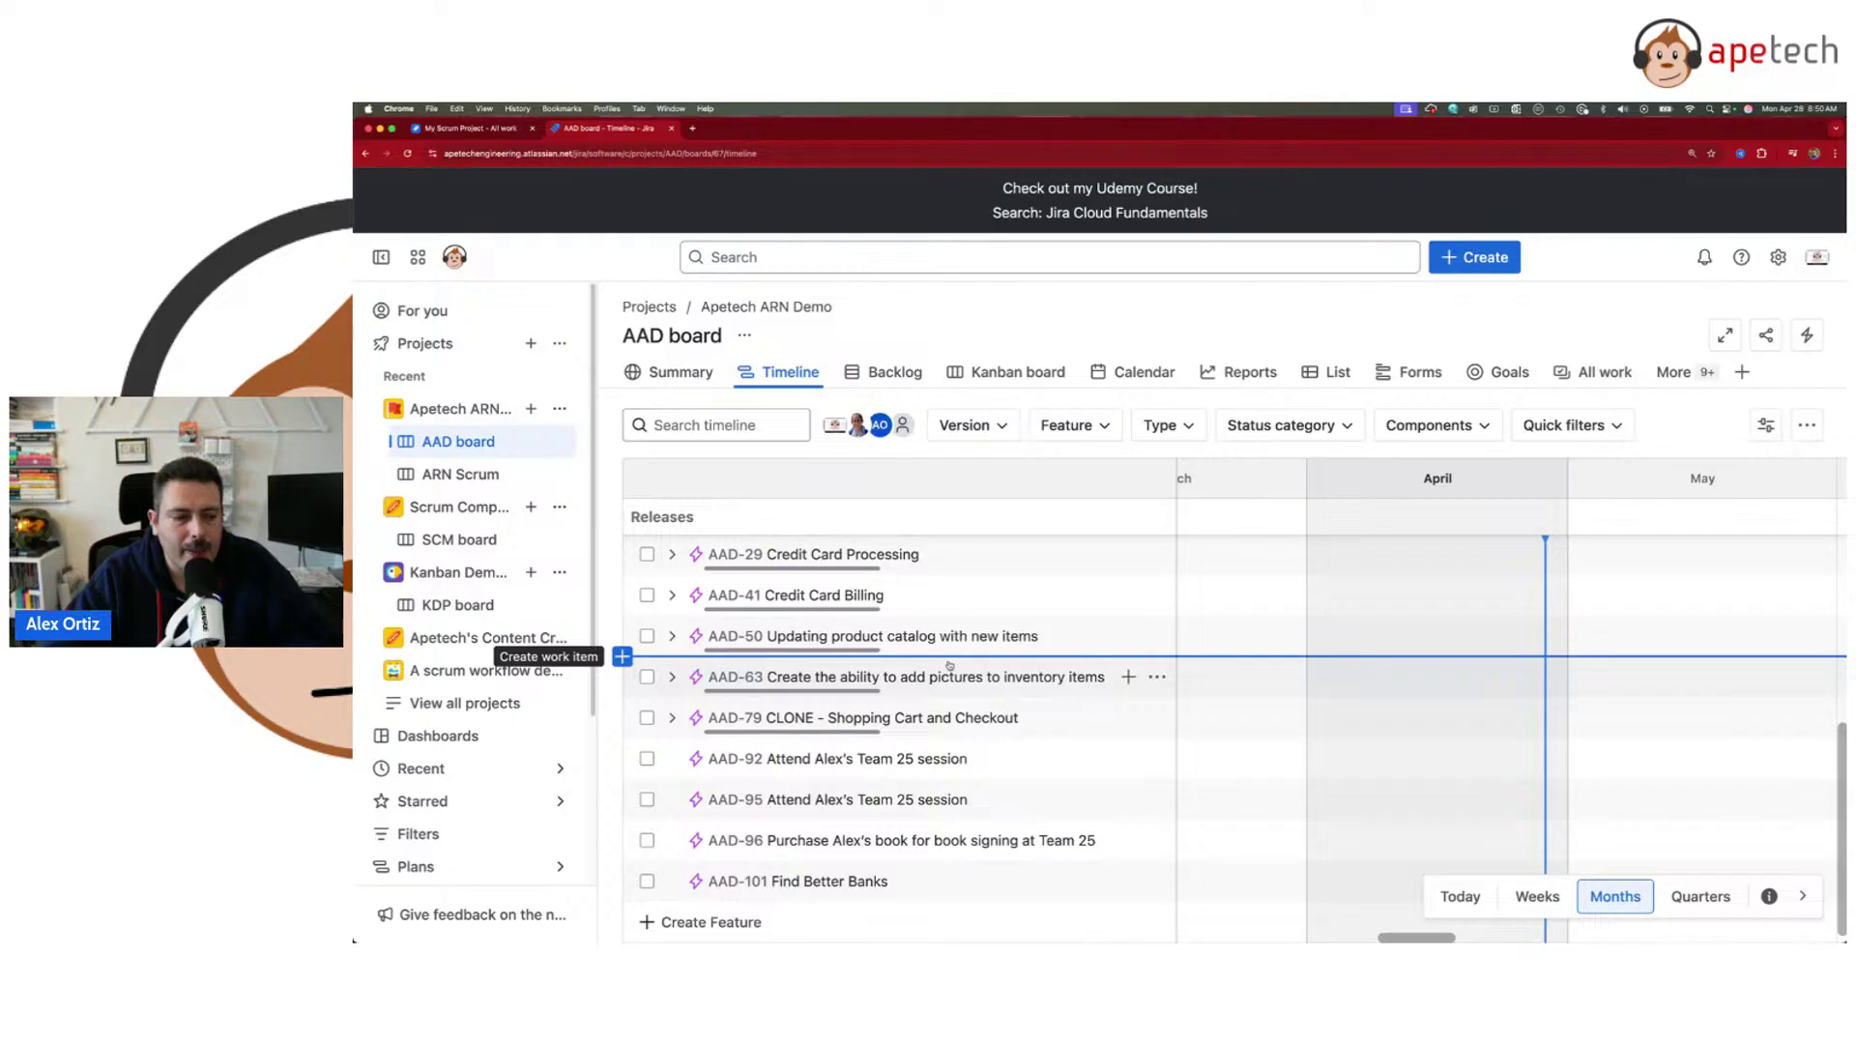
pyautogui.scroll(5, 948, 666)
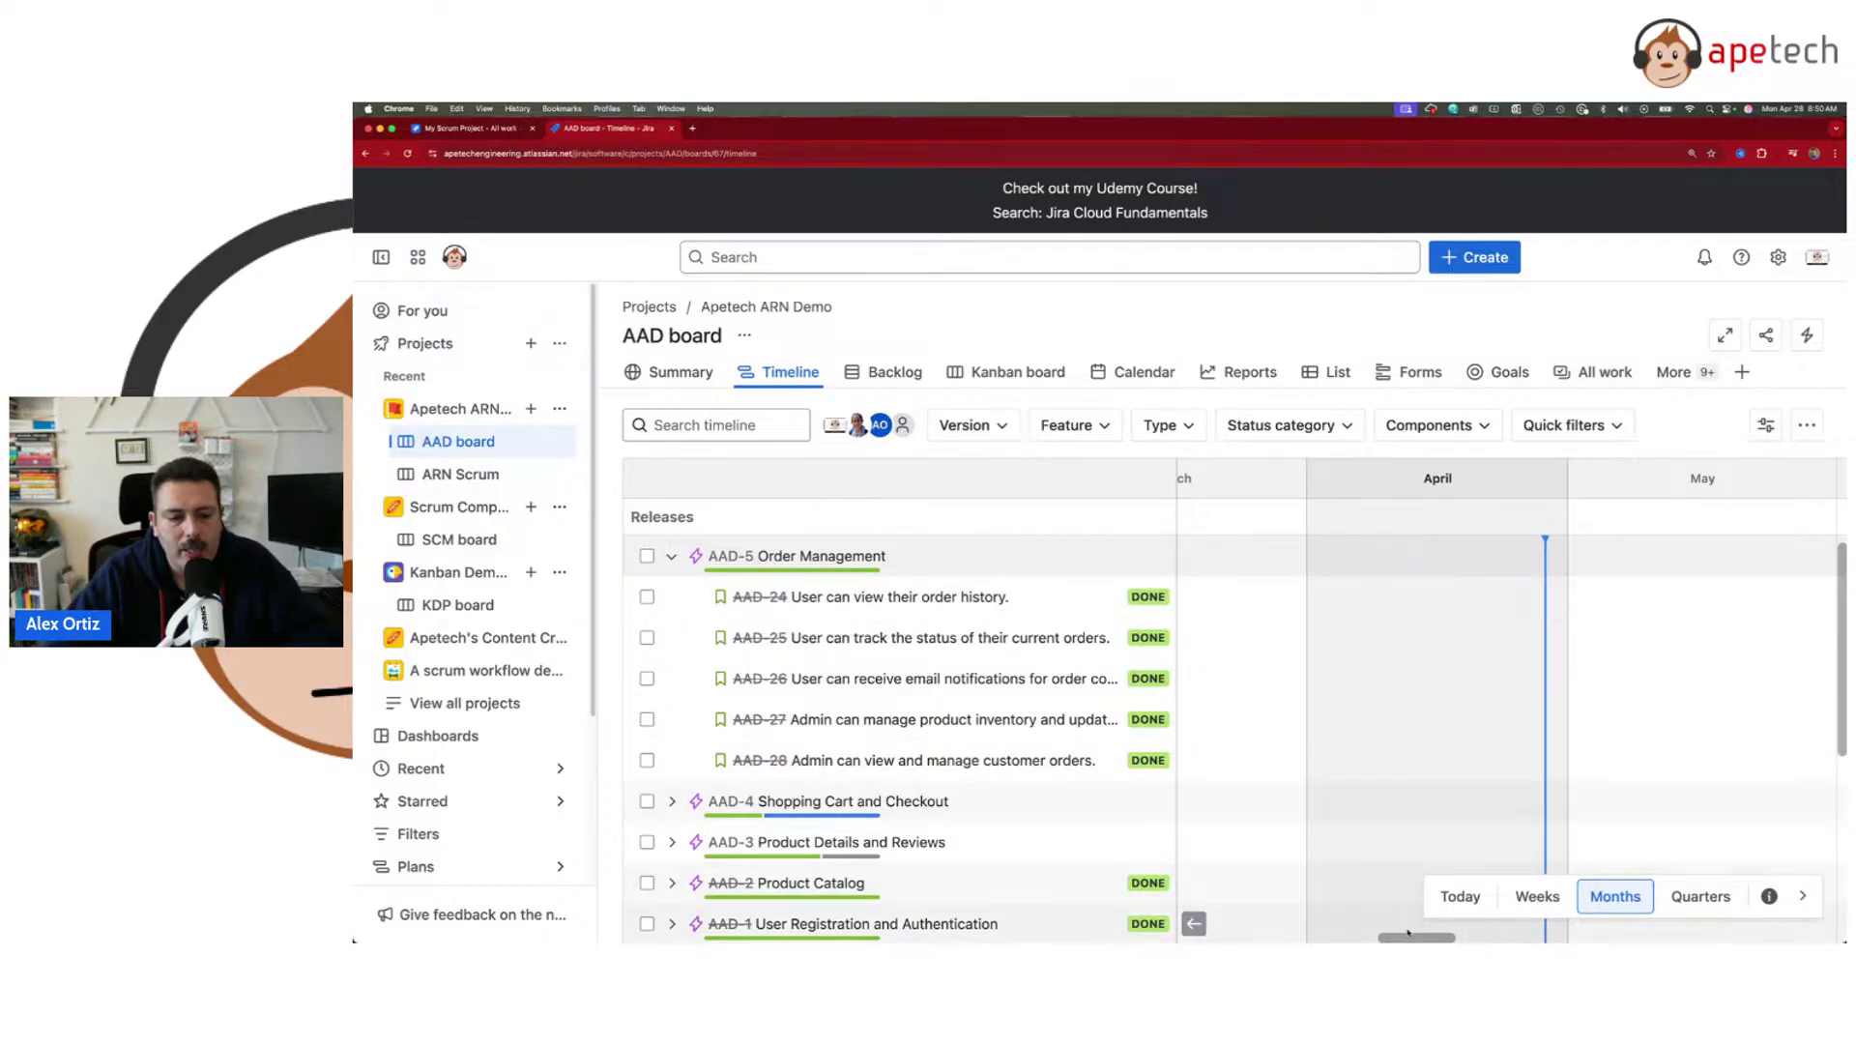
# - Collapse AAD-5 Order Management and link the AAD-1 bar to the AAD-3 bar as a dependency in the July–August 2024 range
pyautogui.moveTo(1407, 933); pyautogui.dragTo(1255, 930)
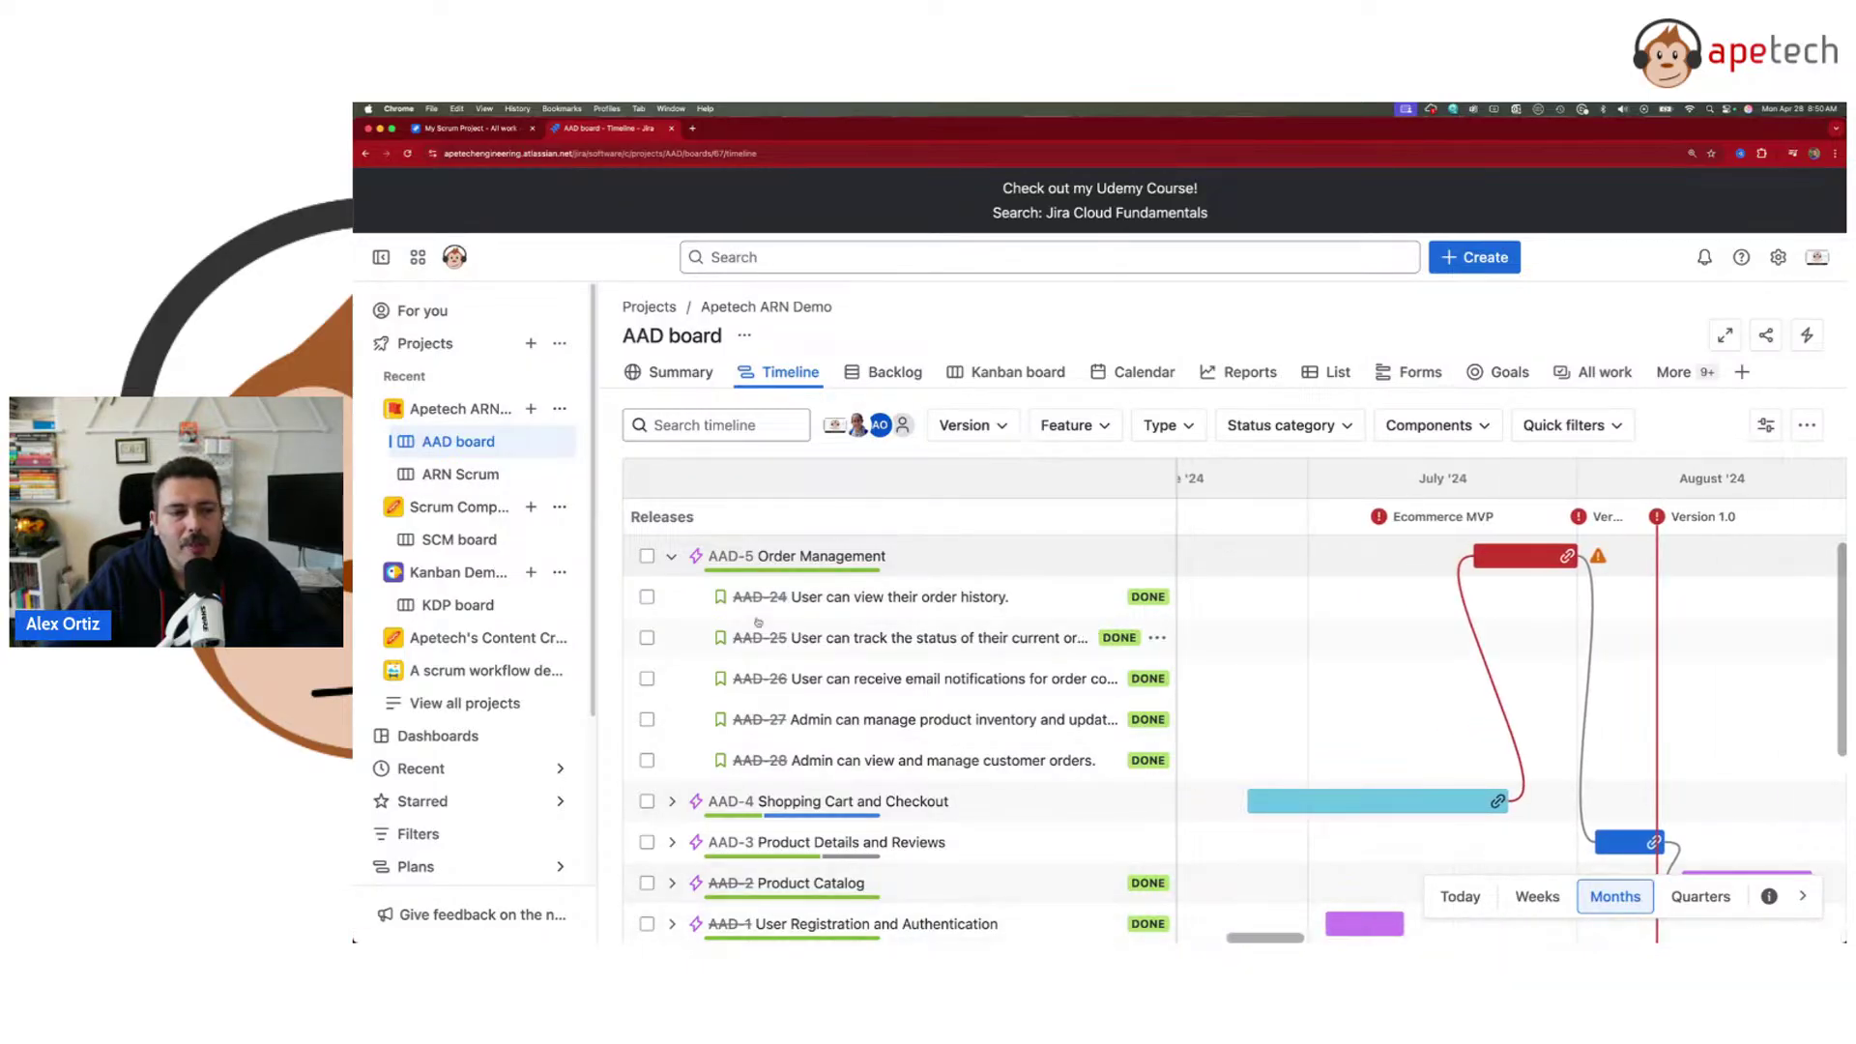
pyautogui.click(673, 558)
pyautogui.moveTo(1806, 698)
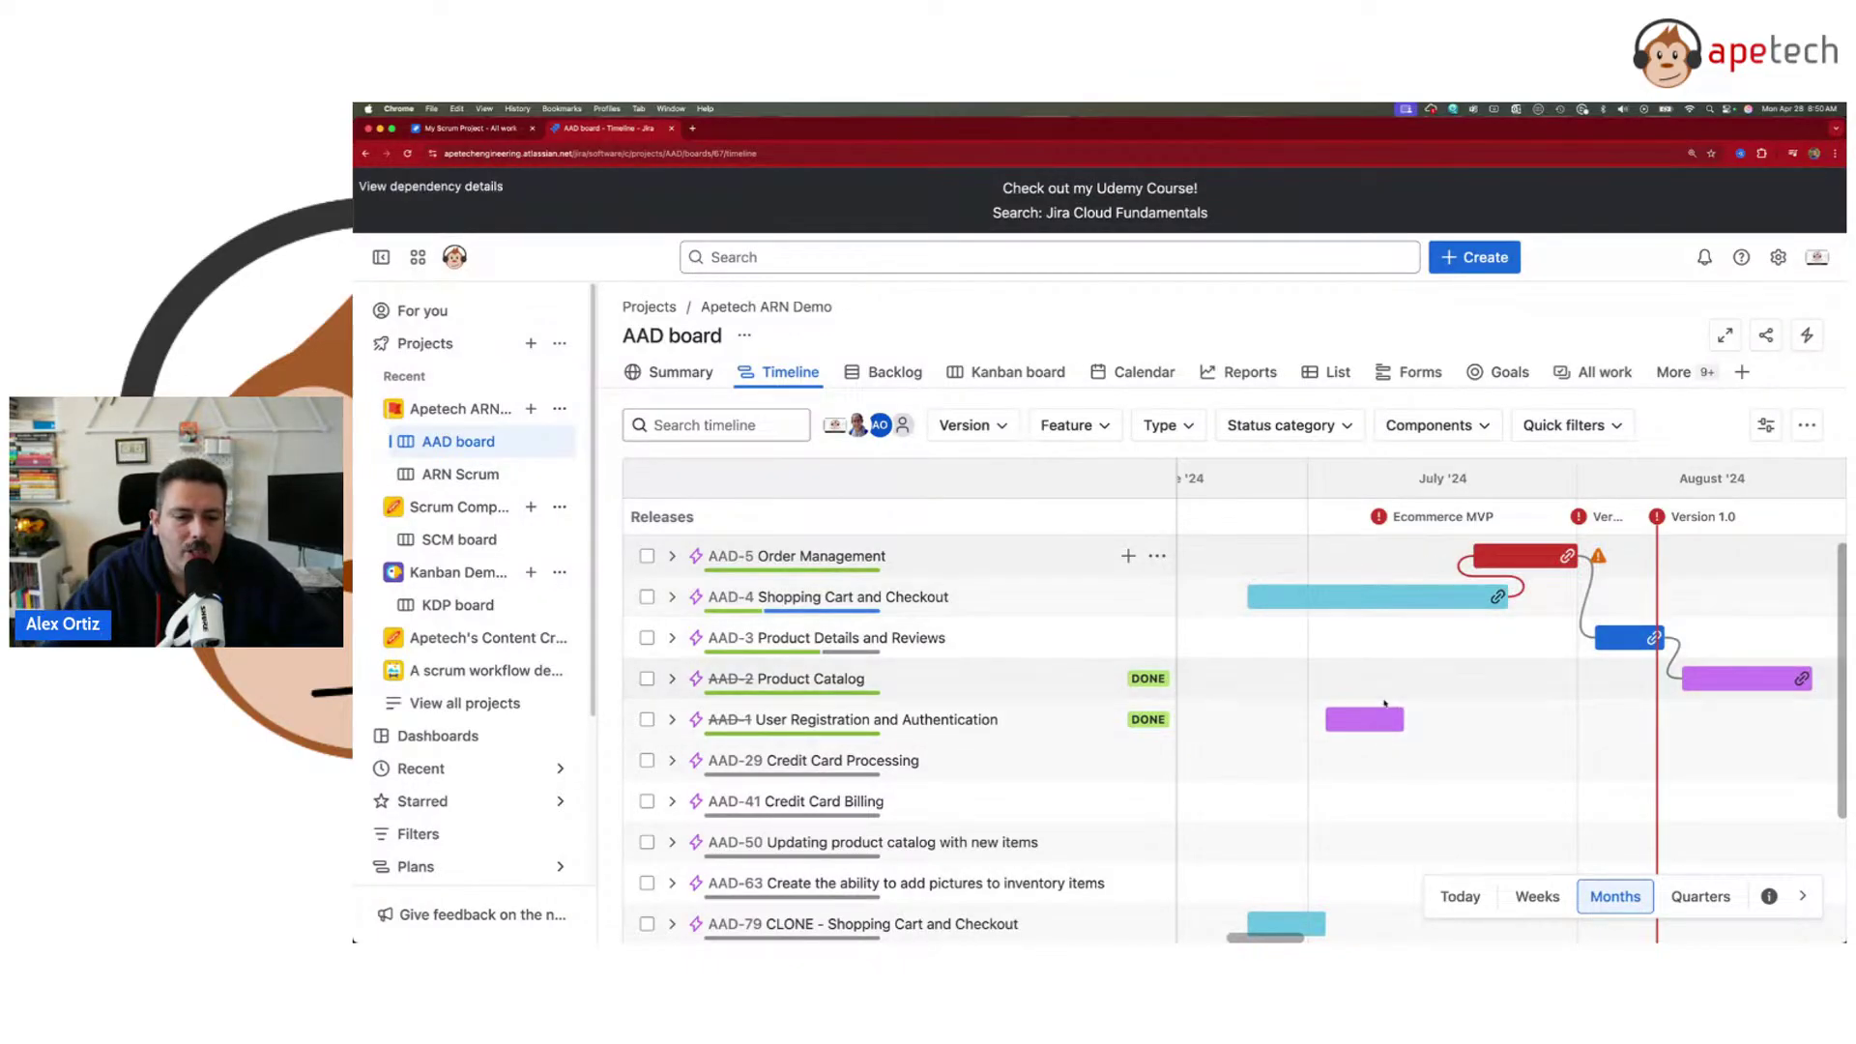
pyautogui.moveTo(1393, 720); pyautogui.dragTo(1614, 640)
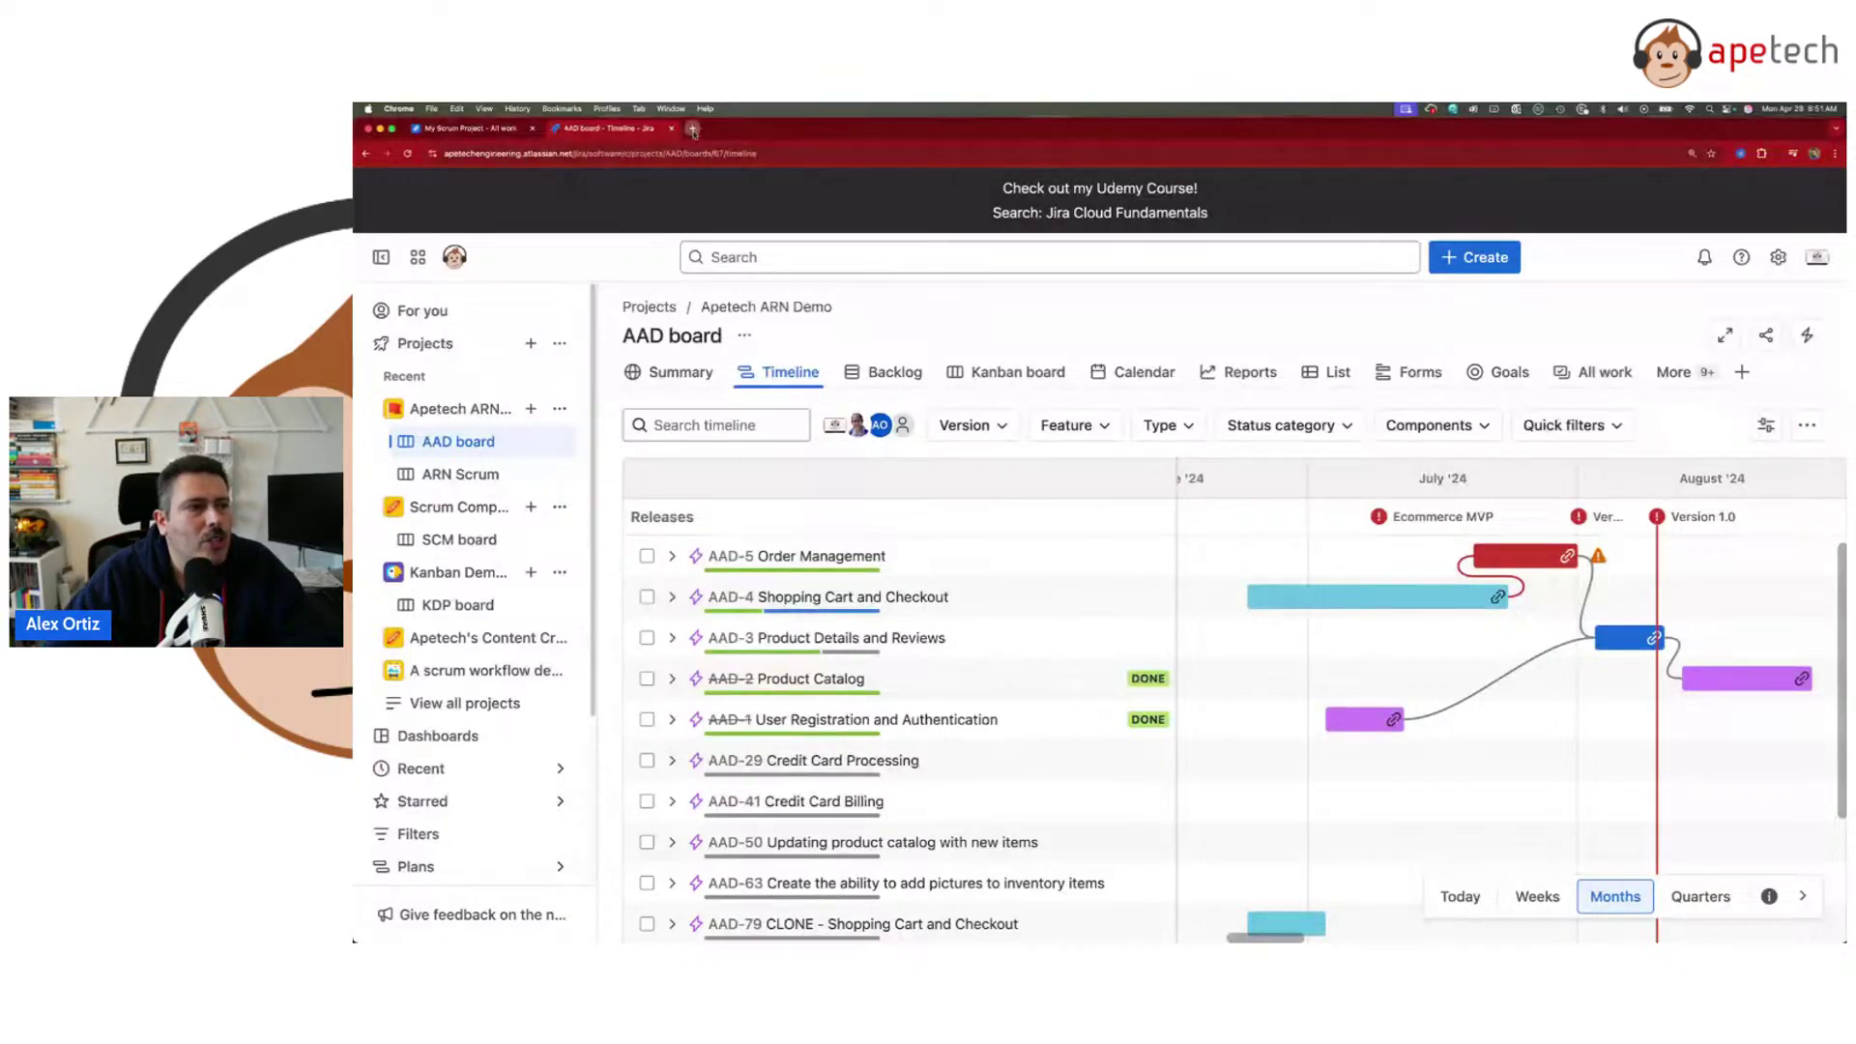
# - Open Atlassian's Community-Led Classes page on ace.atlassian.com in a new browser tab and look at its upcoming events
pyautogui.click(692, 128)
pyautogui.write('https://ace.atlassian.com/community-led-events/')
pyautogui.press('Return')
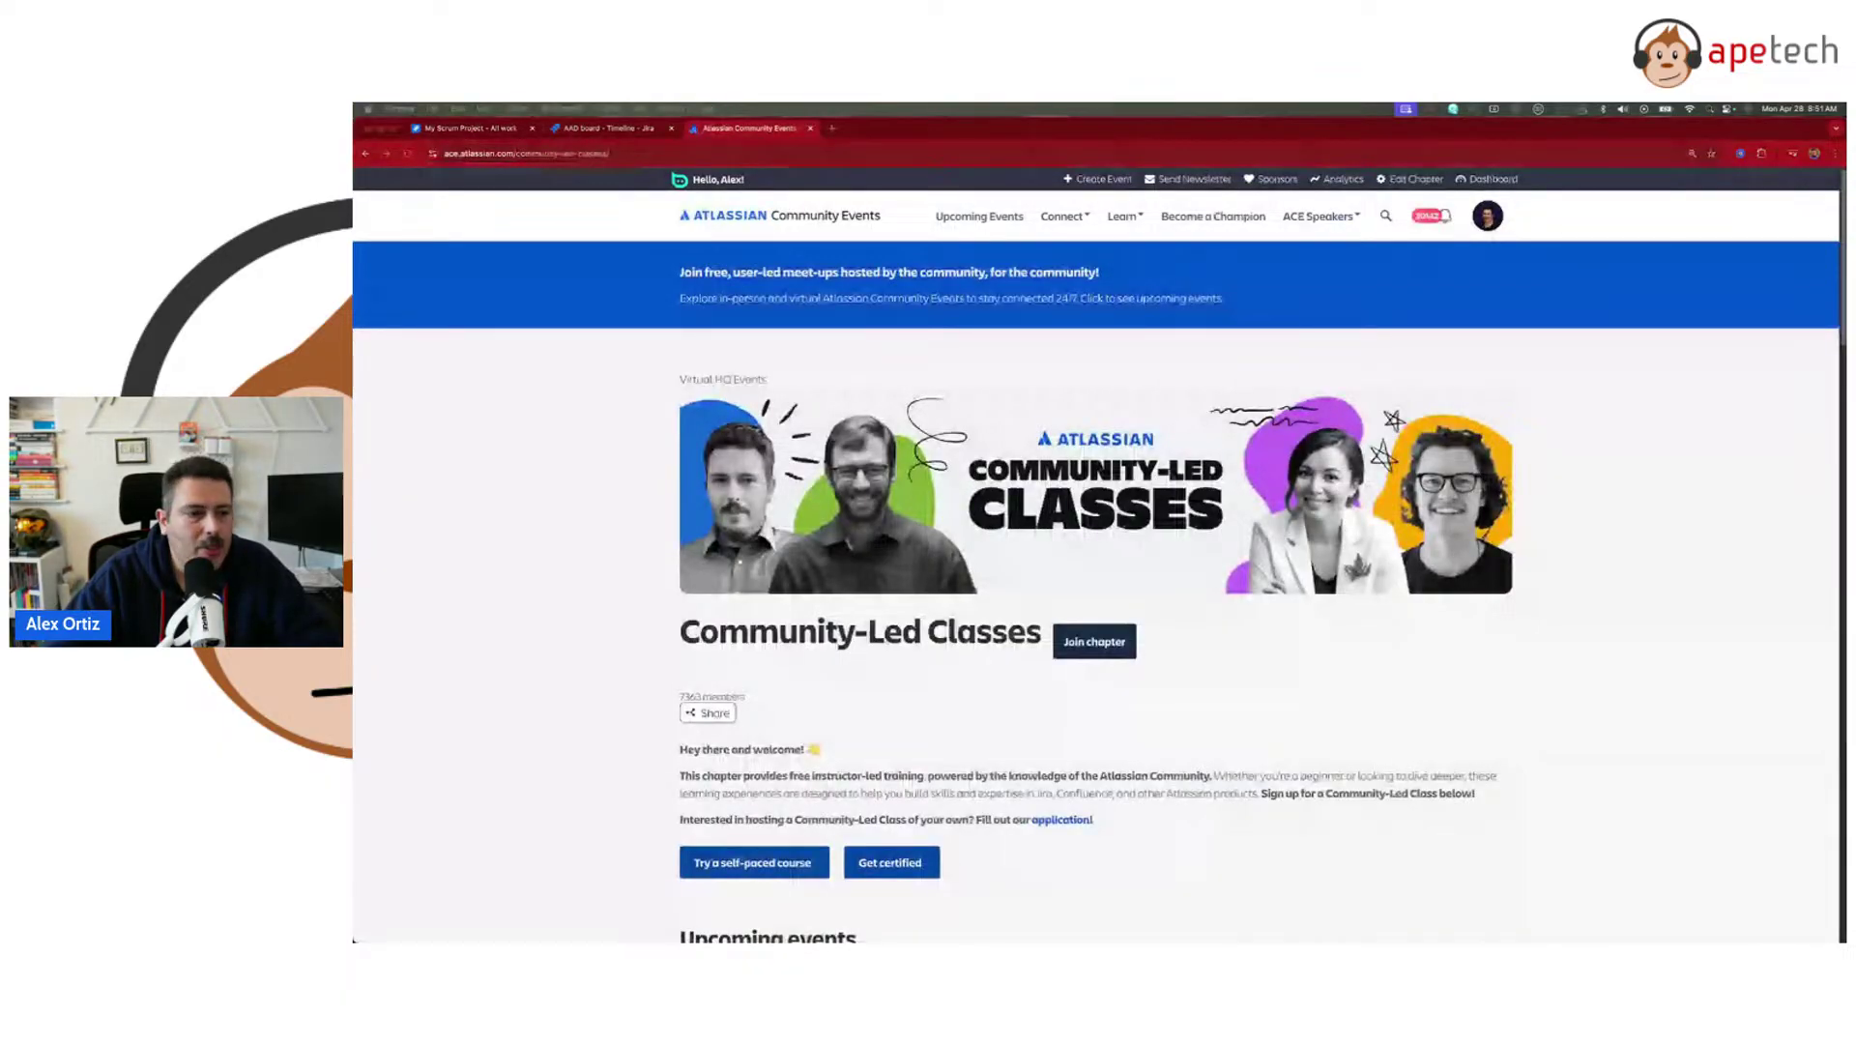
pyautogui.scroll(-1, 1360, 544)
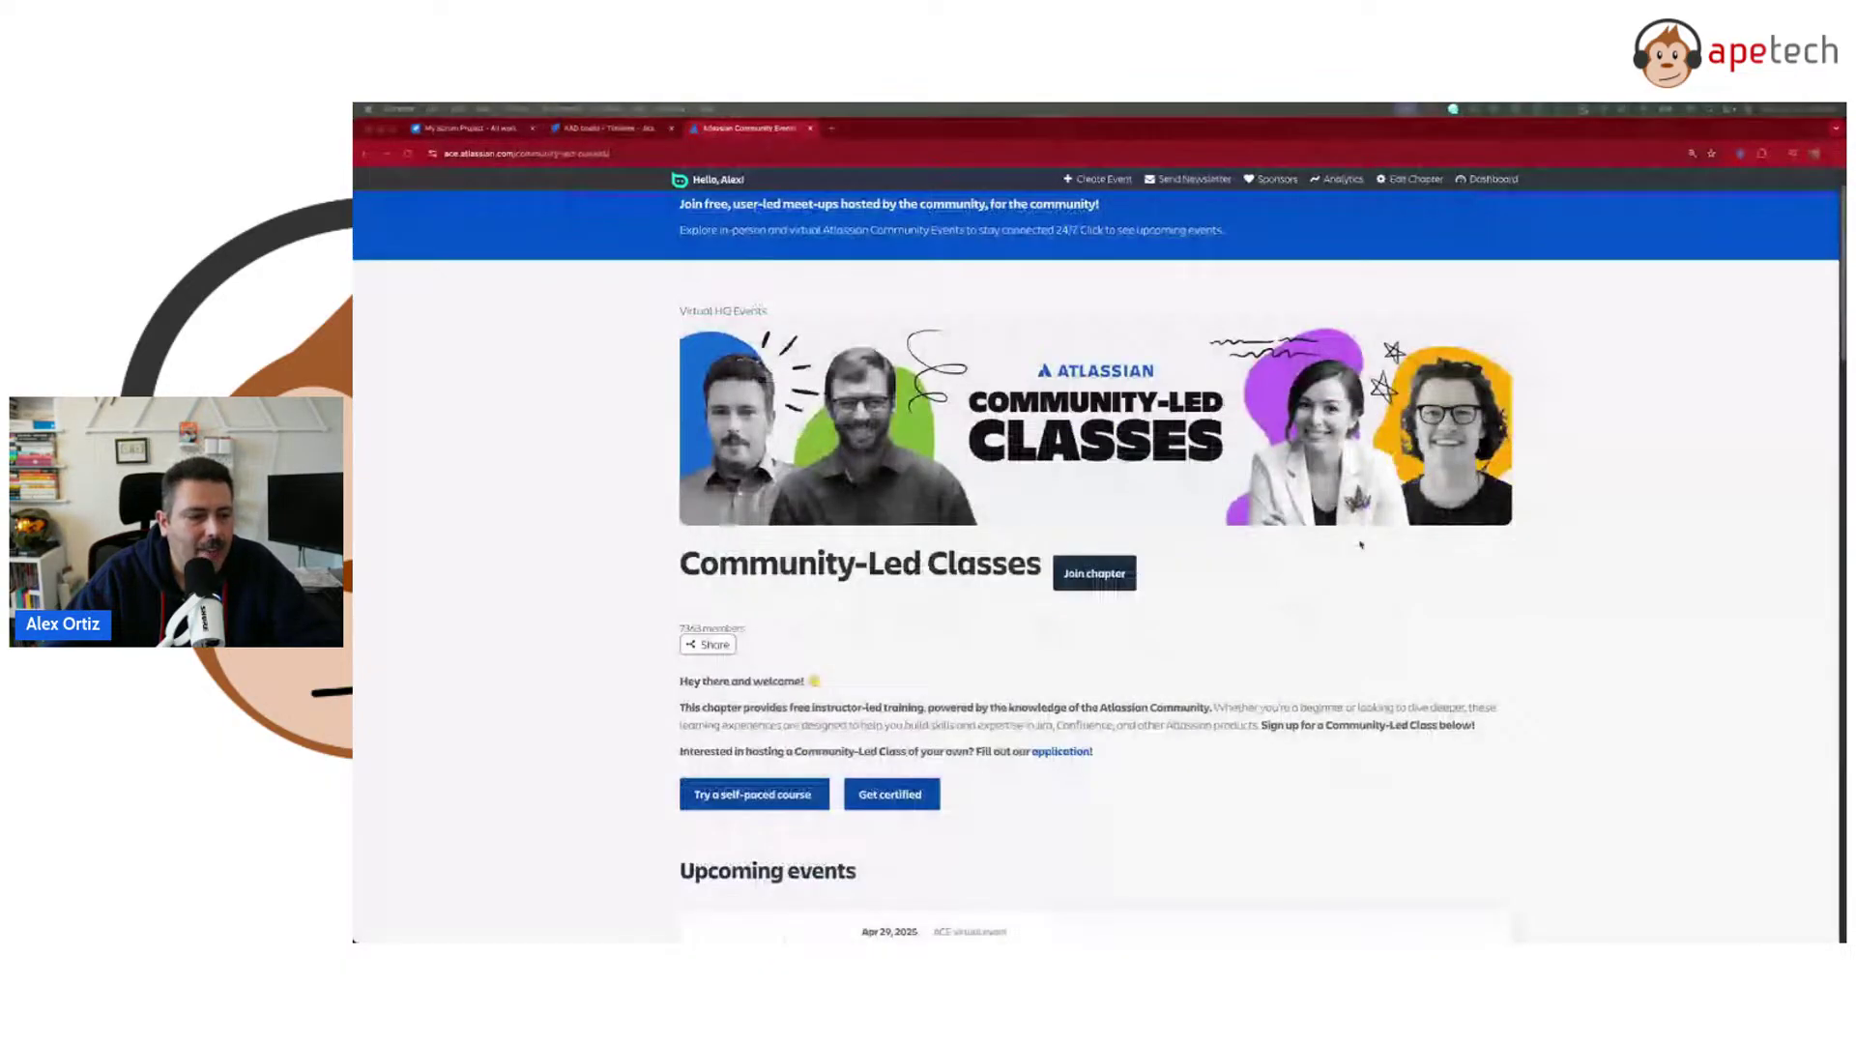
pyautogui.scroll(-3, 1360, 545)
pyautogui.scroll(-6, 1247, 496)
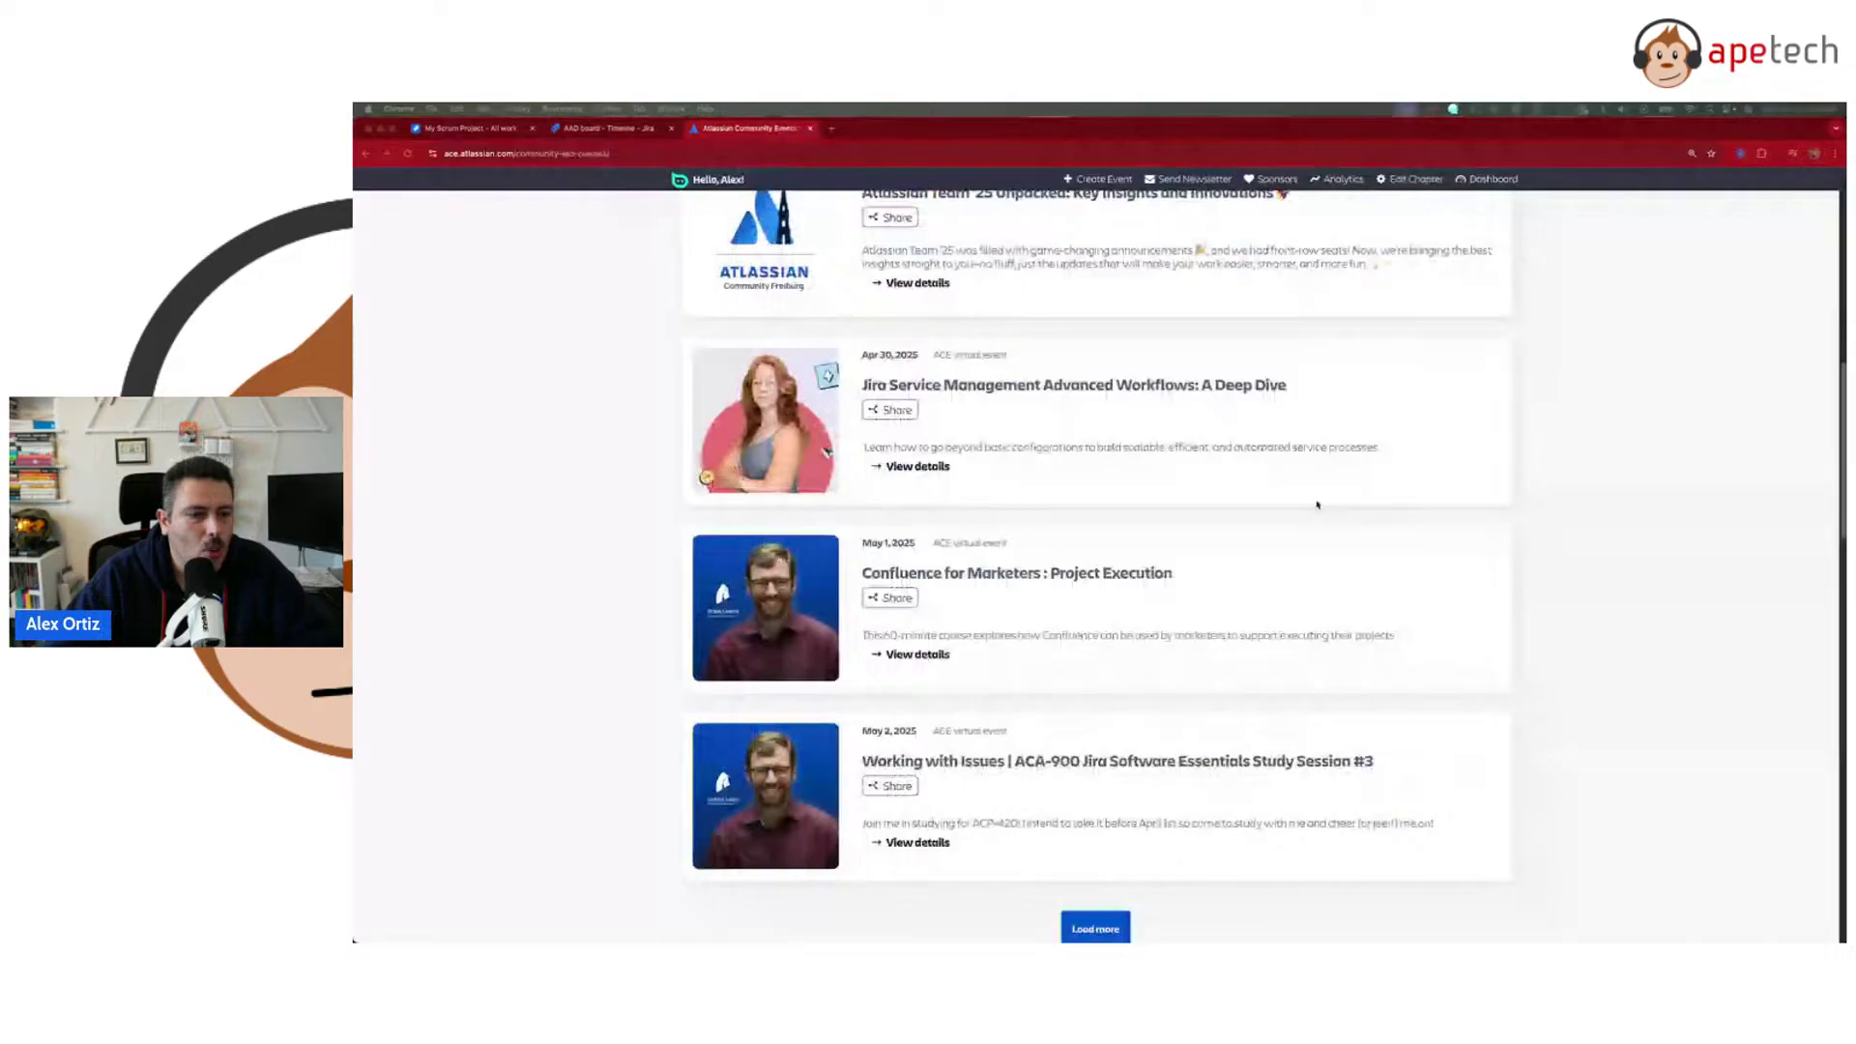
# - Load more upcoming events on the Community-Led Classes page and look through the extended list of classes
pyautogui.scroll(-5, 1316, 503)
pyautogui.click(1095, 524)
pyautogui.scroll(-3, 1118, 530)
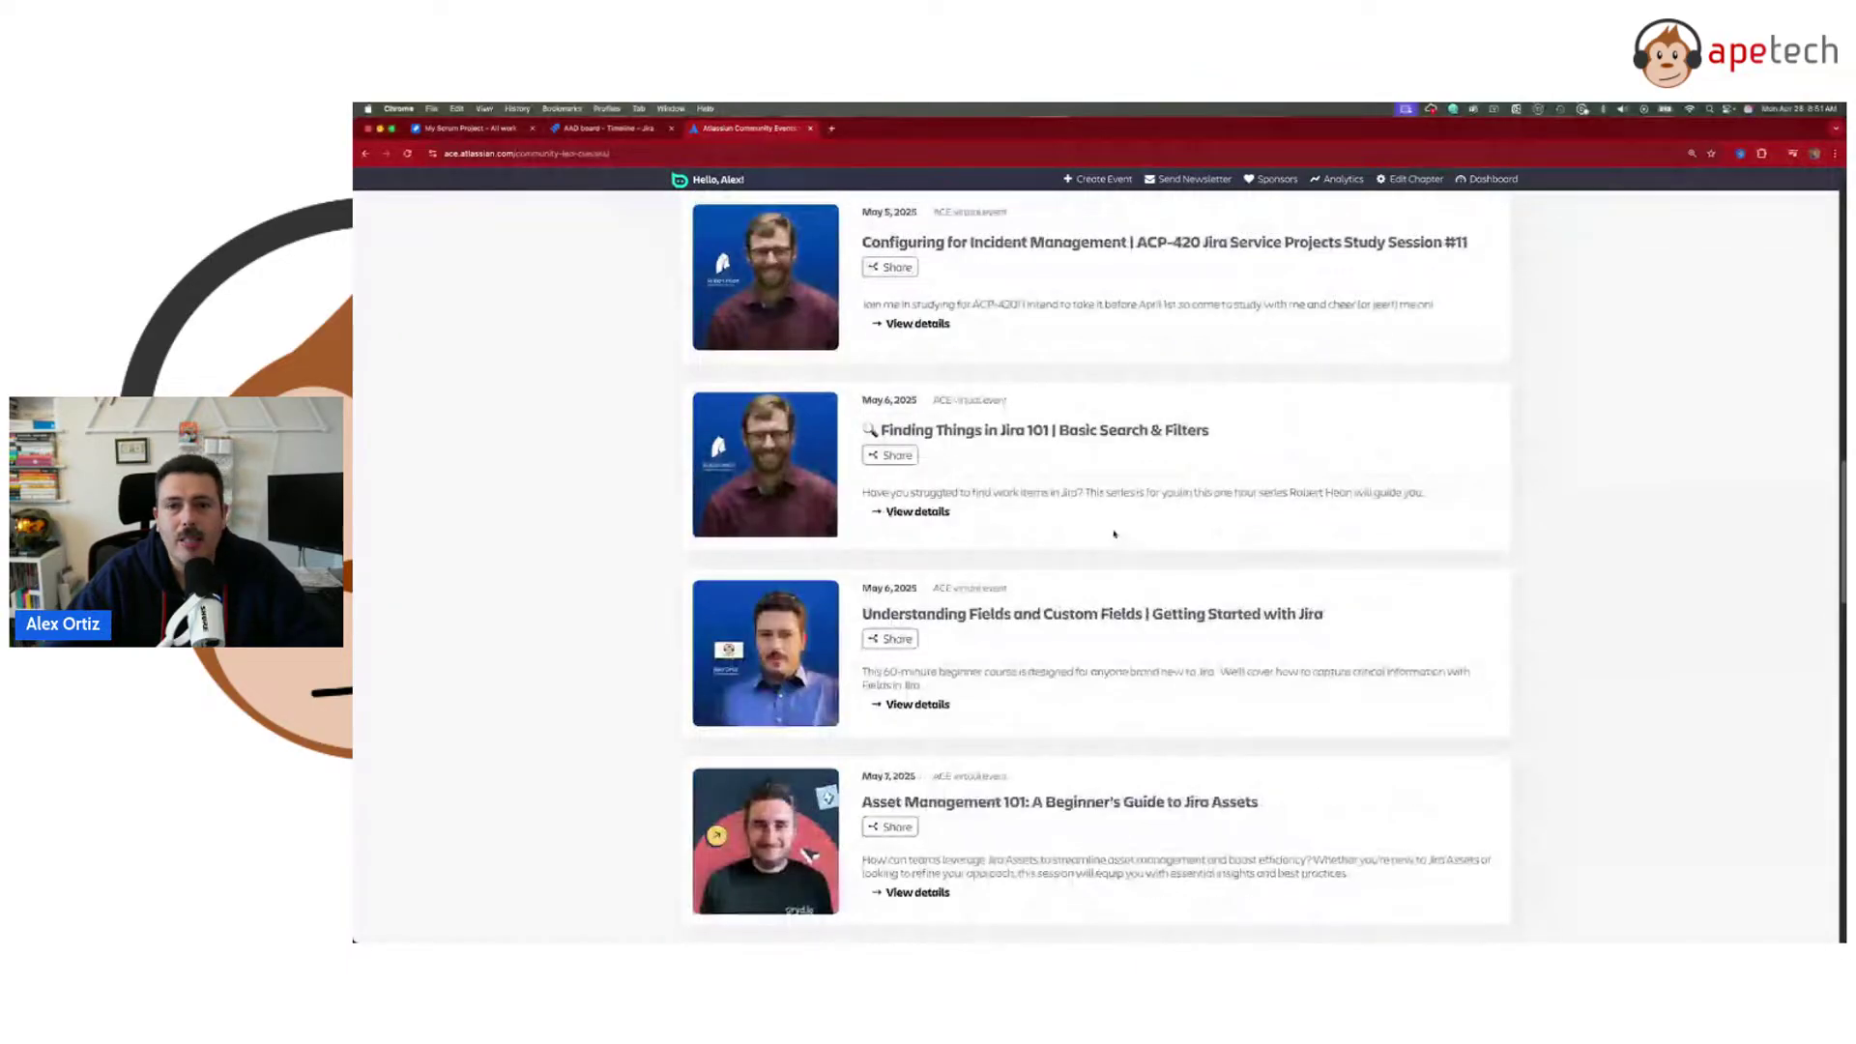
pyautogui.scroll(-1, 1114, 533)
pyautogui.scroll(20, 1115, 535)
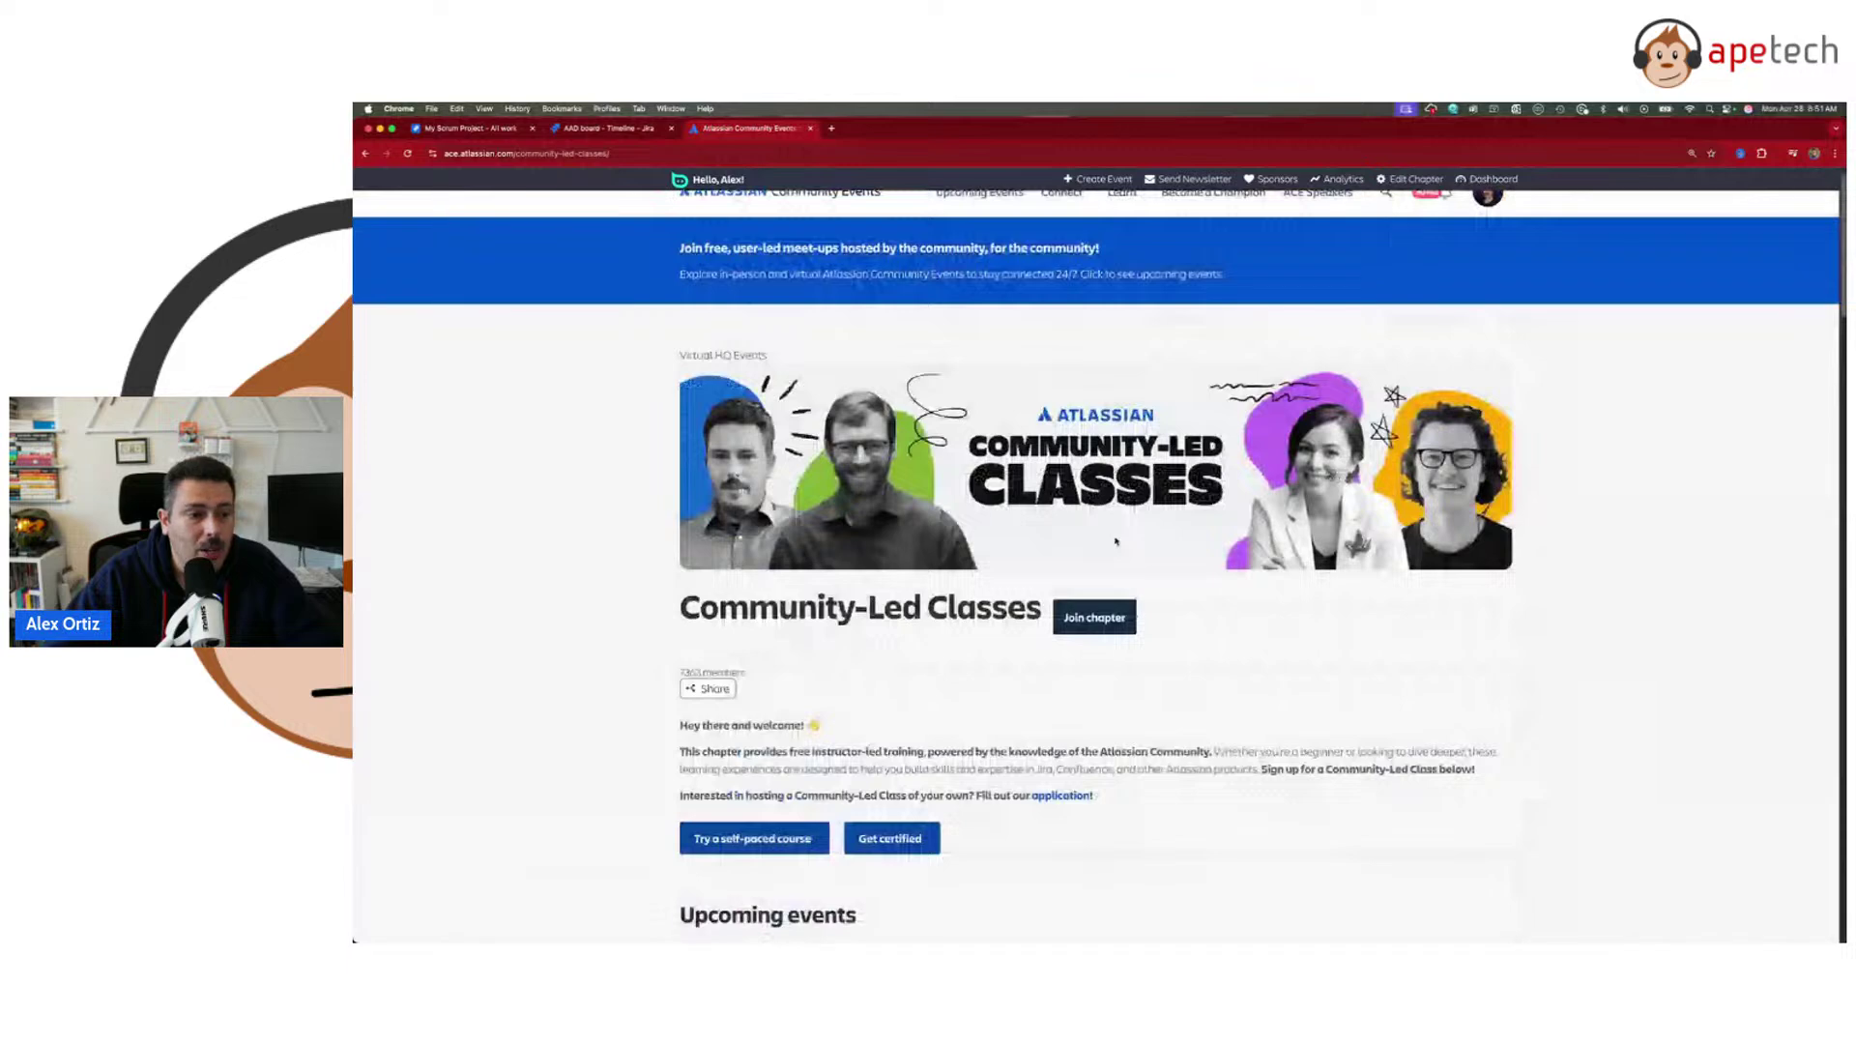
pyautogui.scroll(-8, 1116, 541)
pyautogui.scroll(-13, 1116, 542)
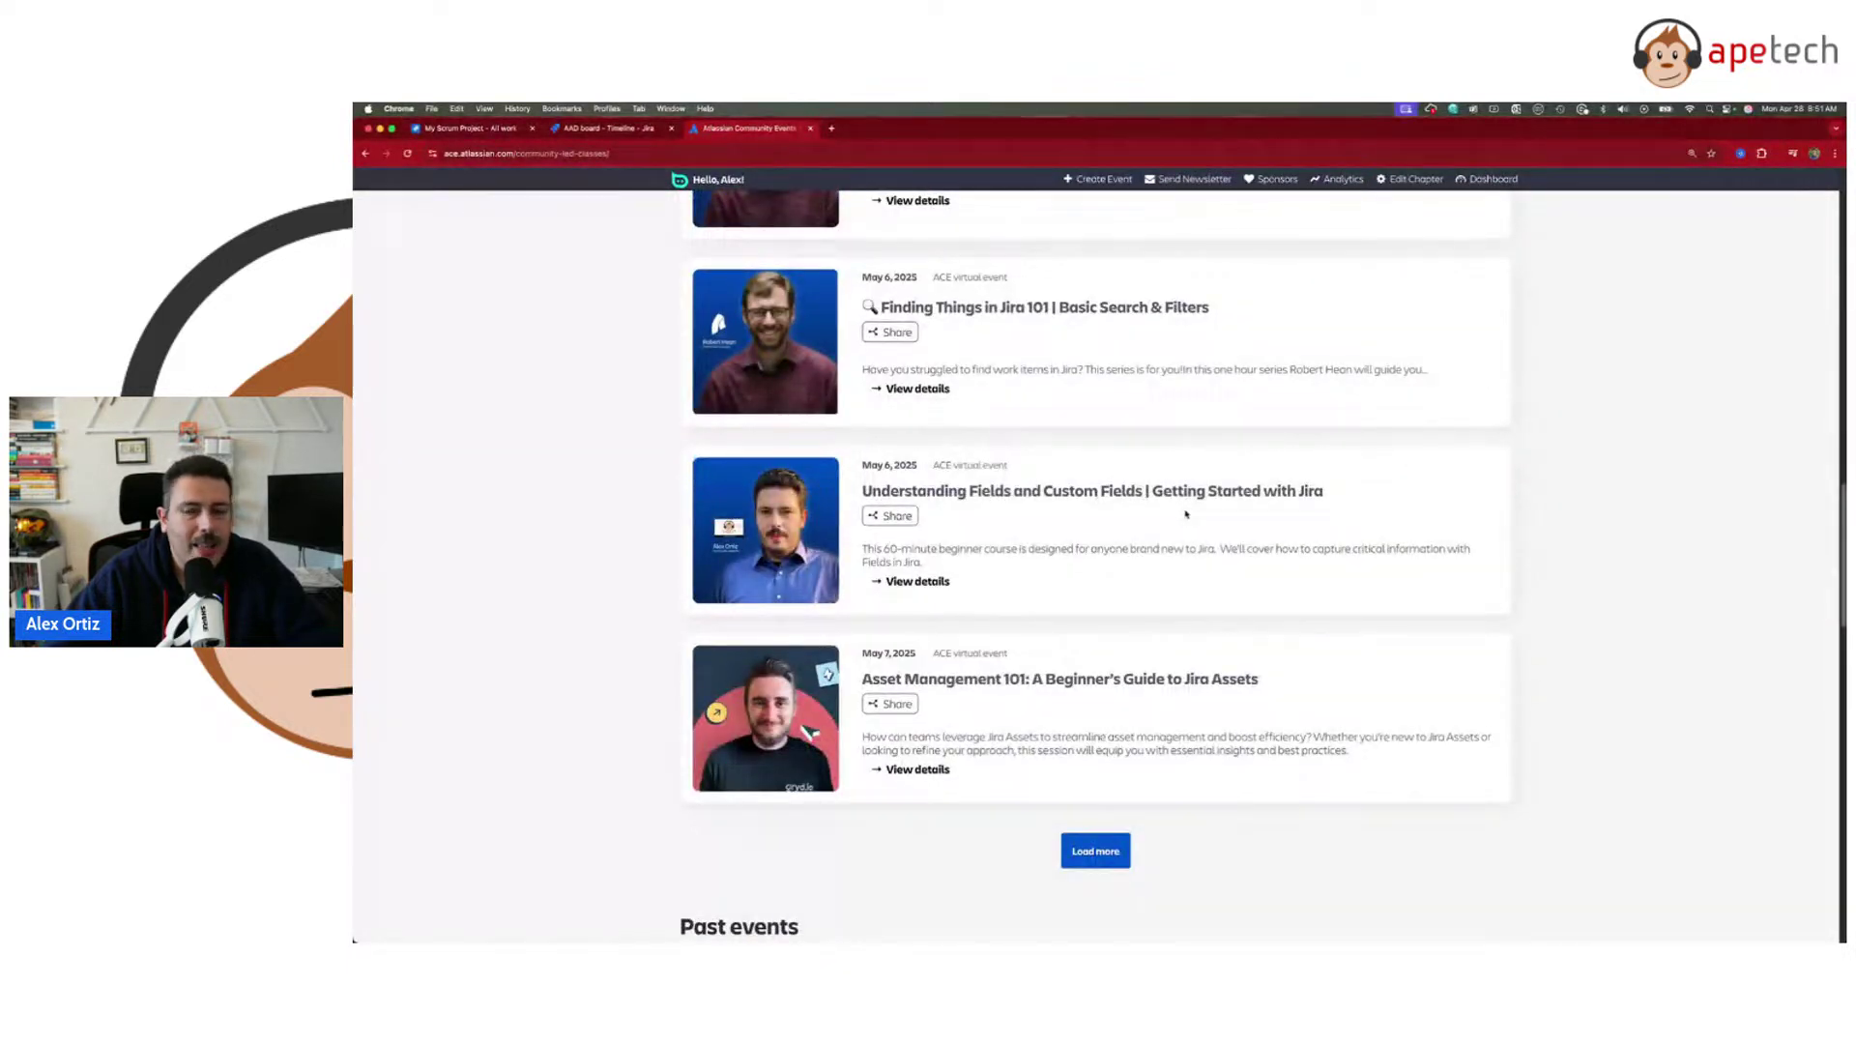
# - Open youtube.com in another new browser tab
pyautogui.click(831, 127)
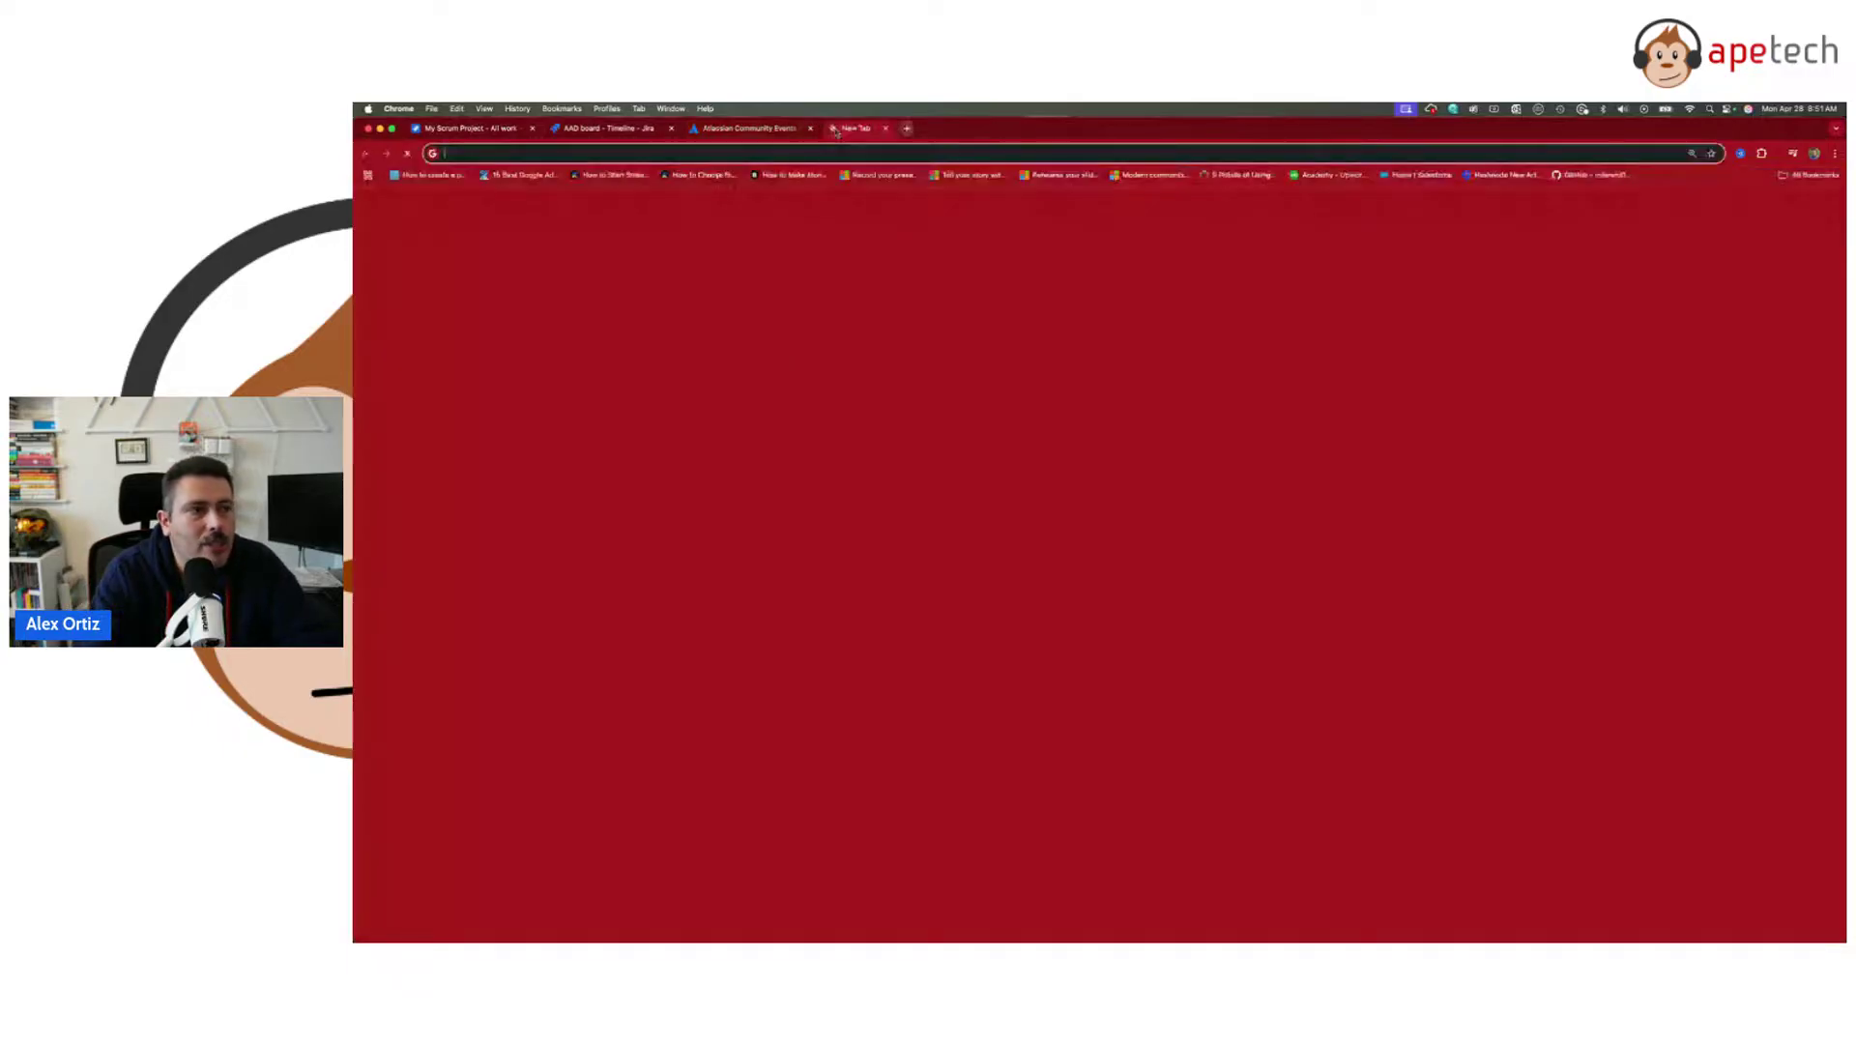
pyautogui.write('ac')
pyautogui.press('BackSpace')
pyautogui.press('BackSpace')
pyautogui.press('BackSpace')
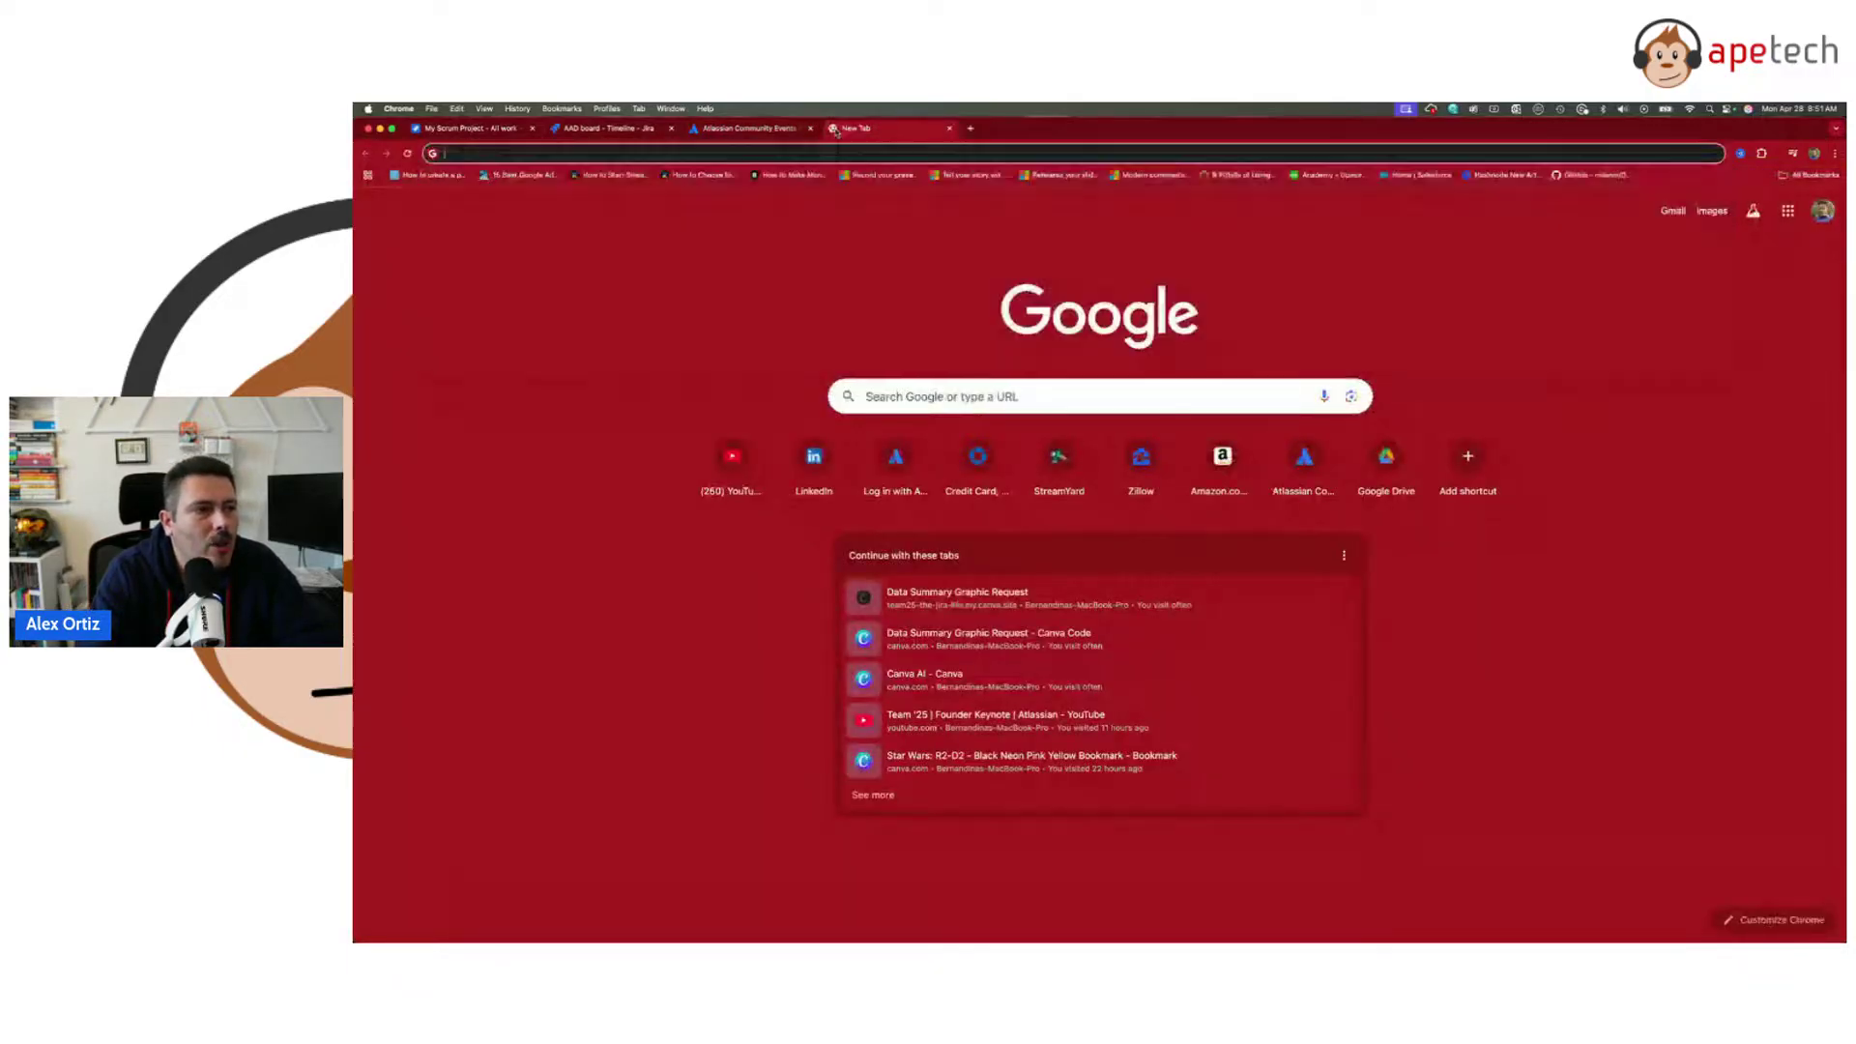
pyautogui.write('youtube.com')
pyautogui.press('Return')
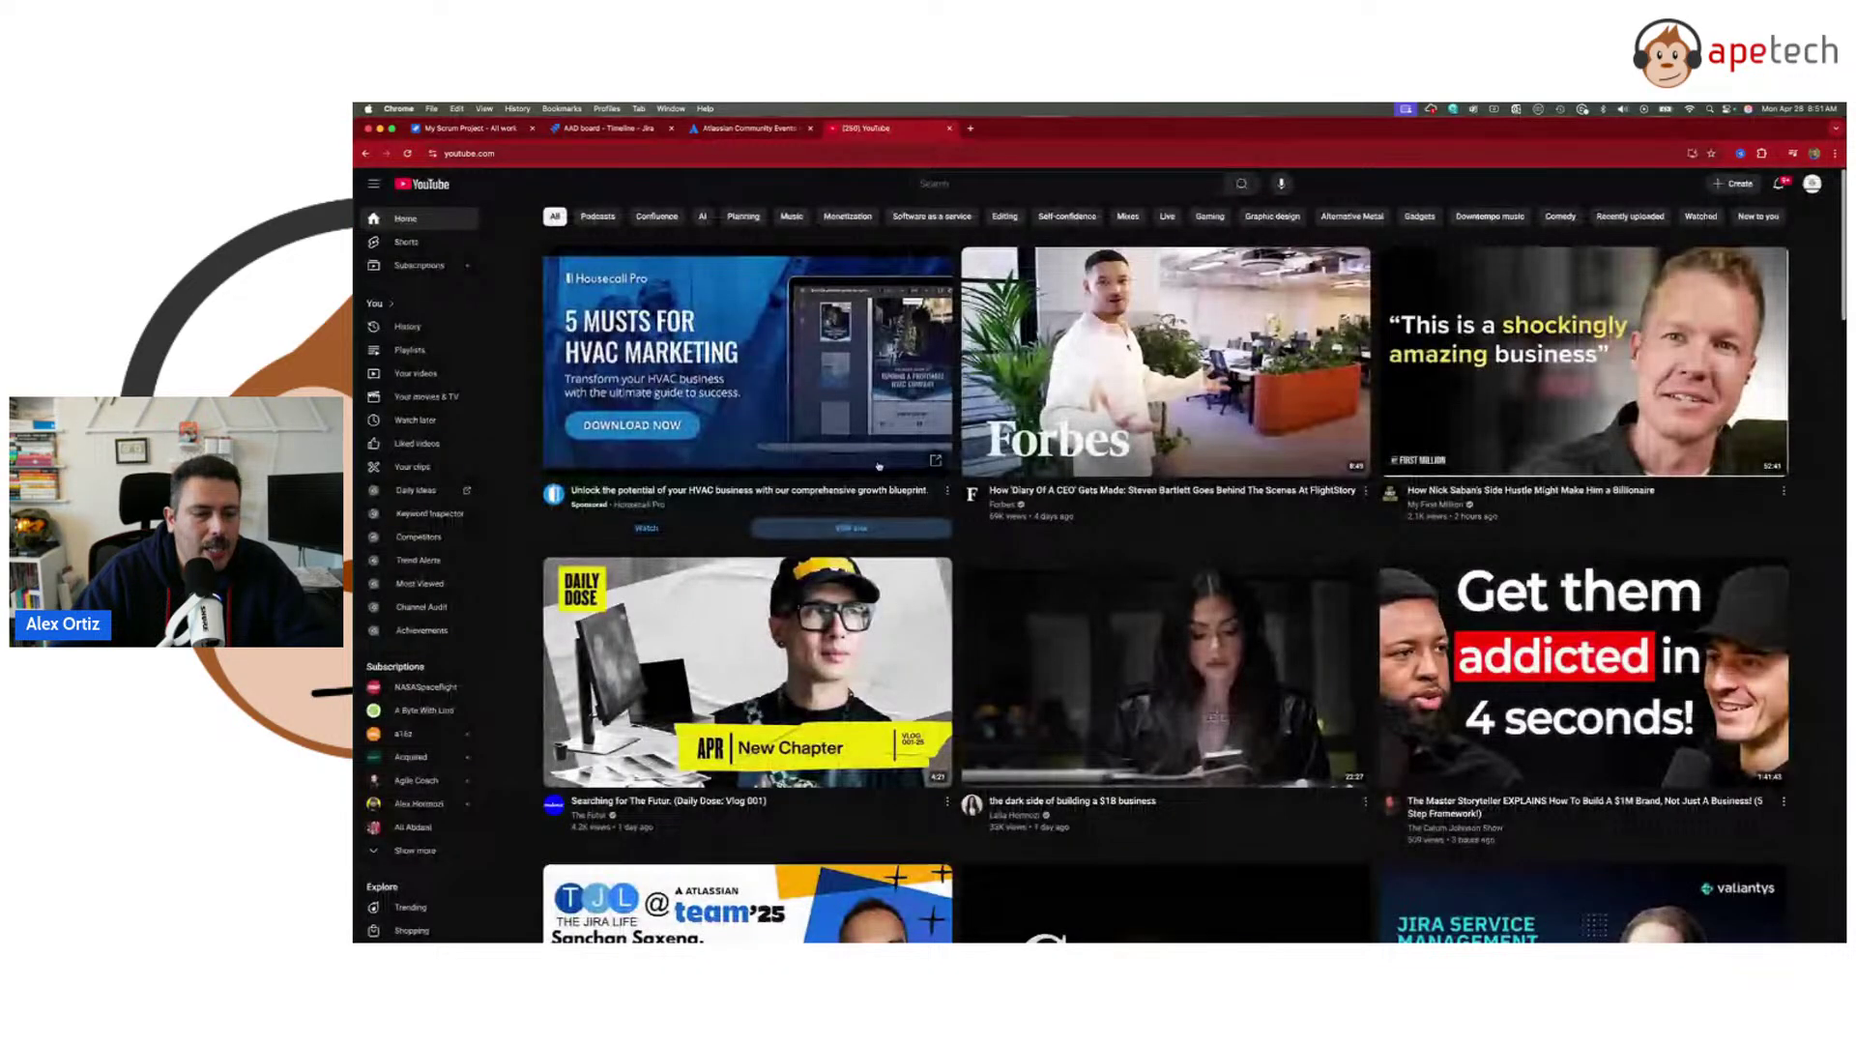
# - Search YouTube for "the jira life" and open The Jira Life channel's live videos
pyautogui.click(1065, 184)
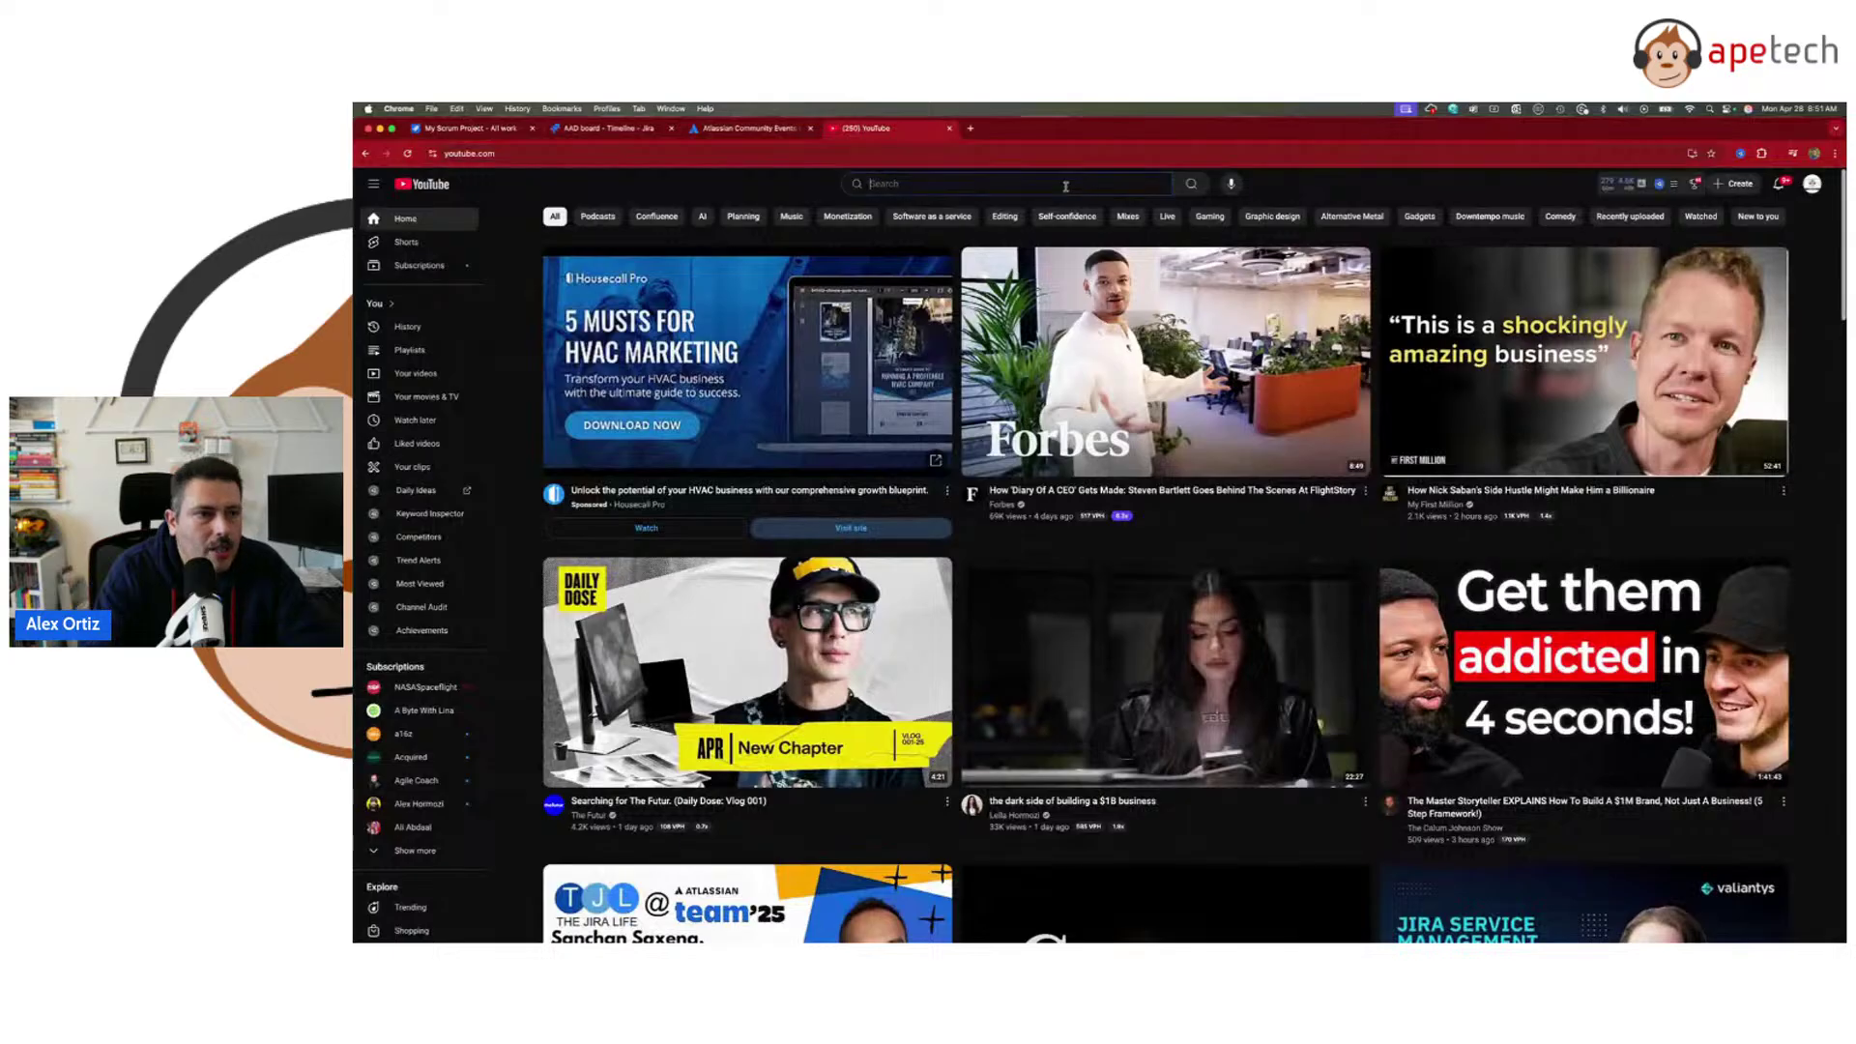
pyautogui.write('the jira life')
pyautogui.press('Return')
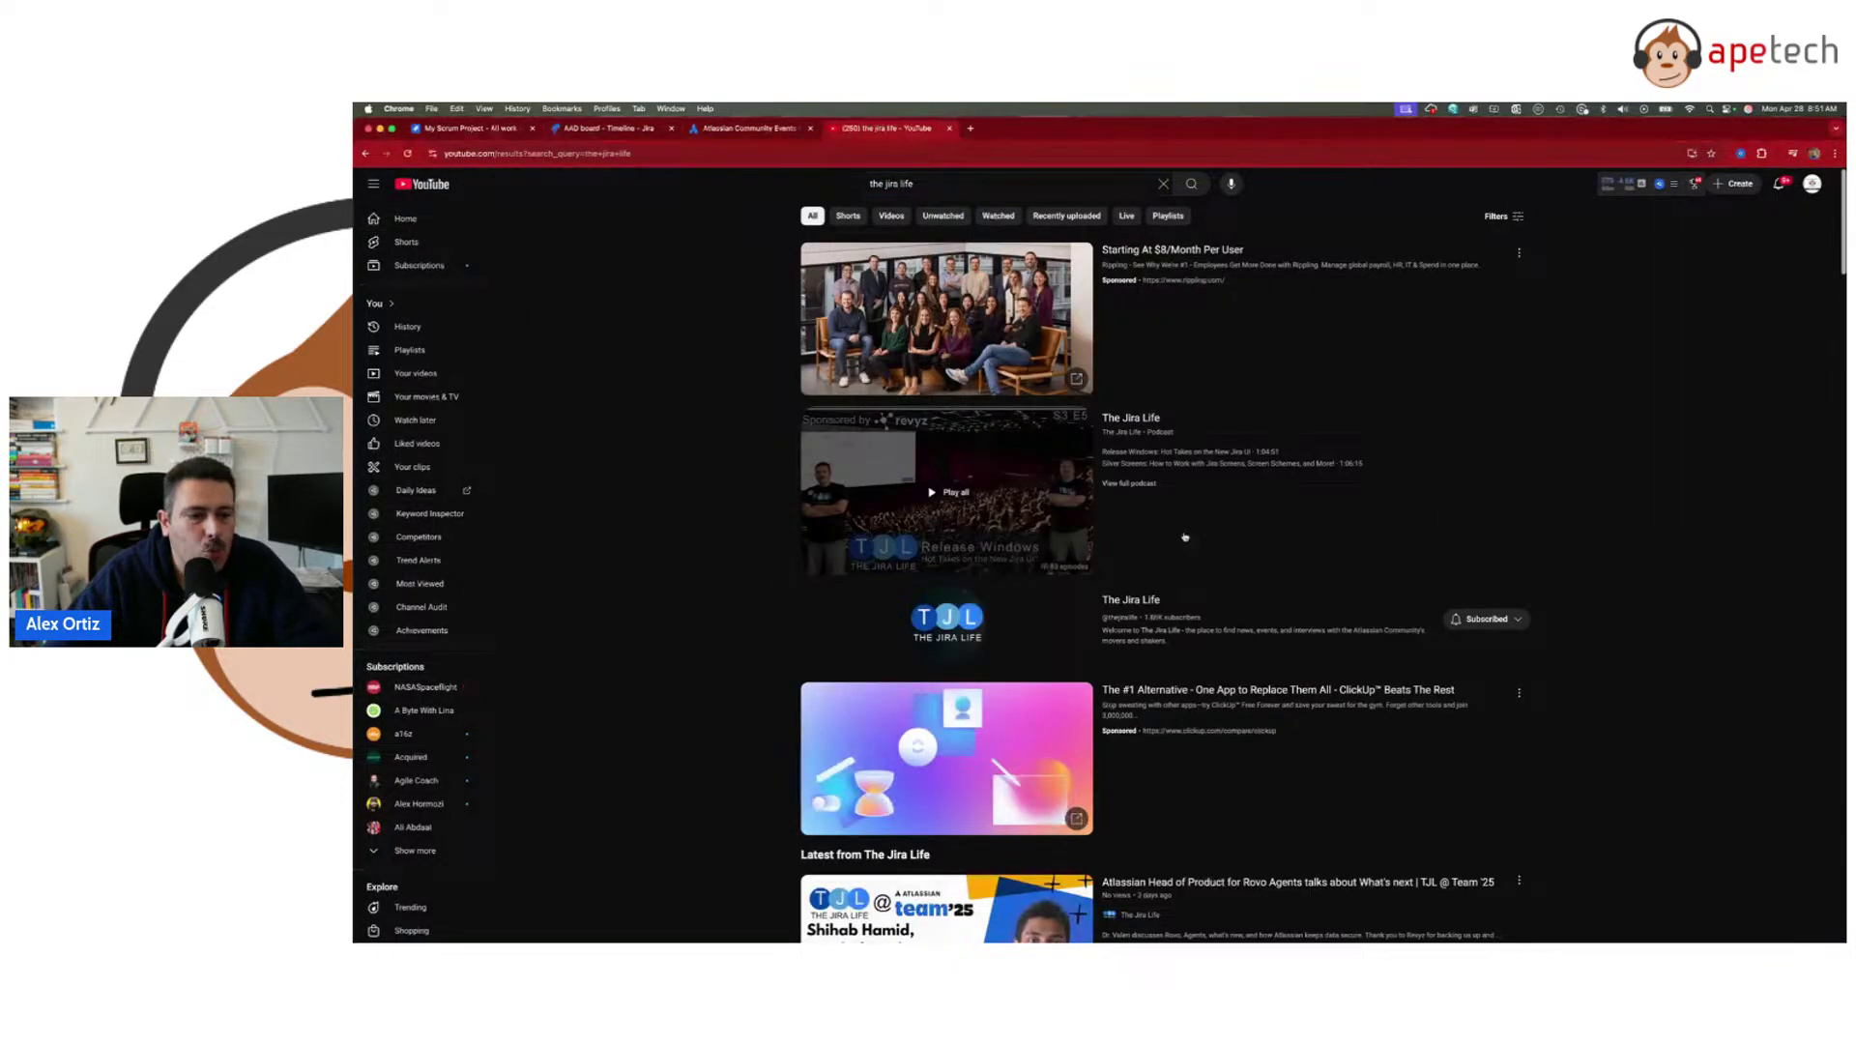
pyautogui.click(1089, 563)
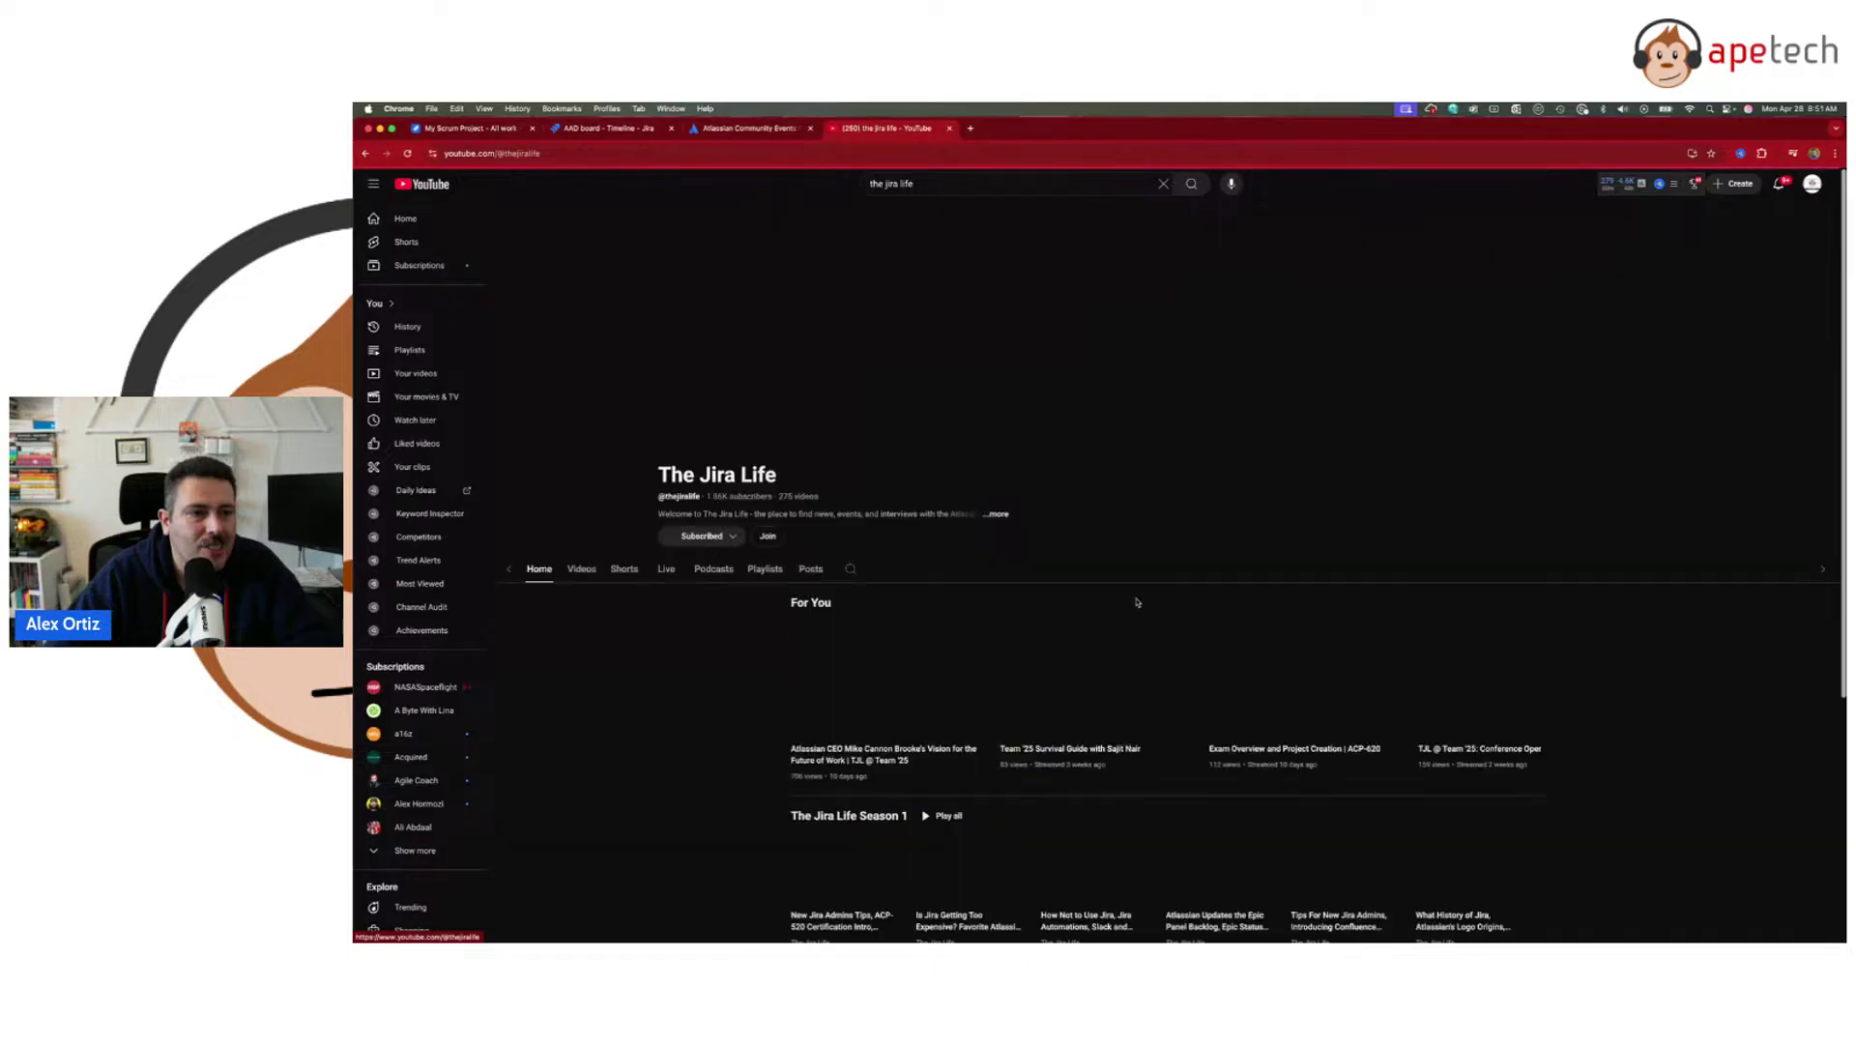
pyautogui.click(933, 446)
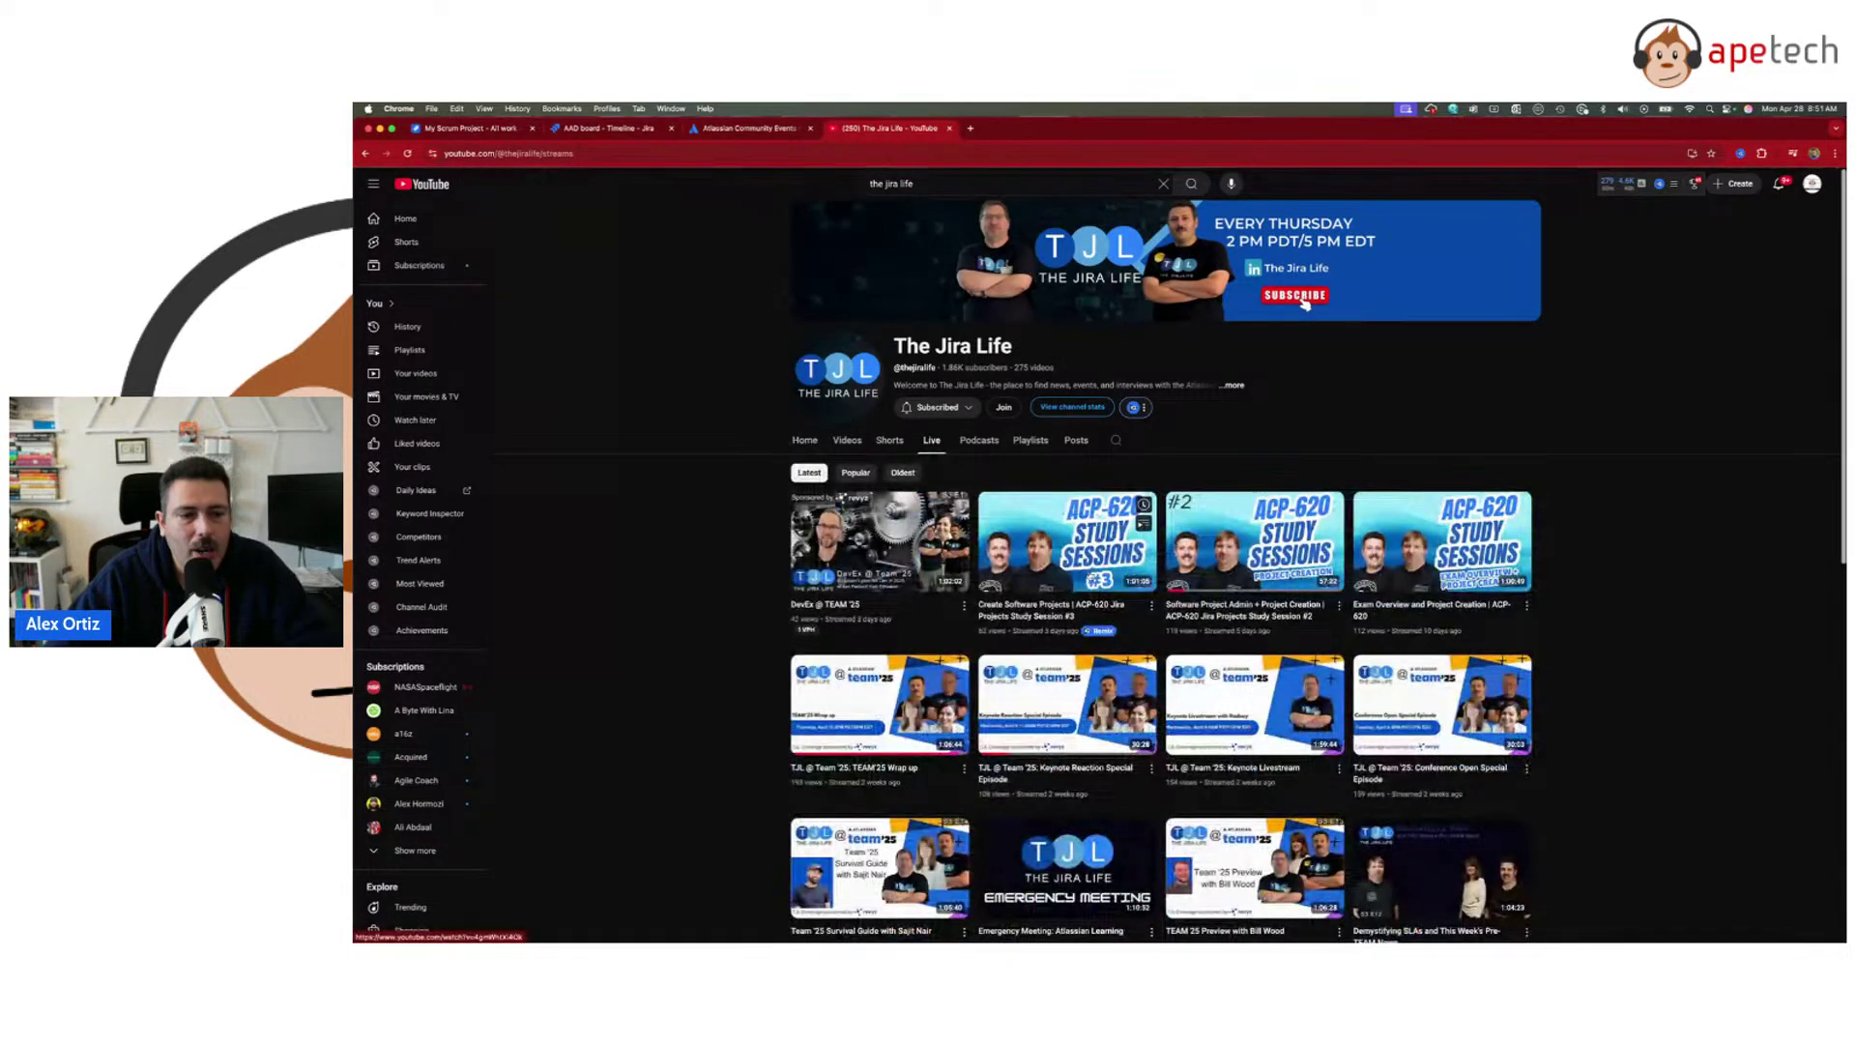
# - Go back to The Jira Life channel's home page and copy its web address for sharing outside the browser
pyautogui.click(759, 153)
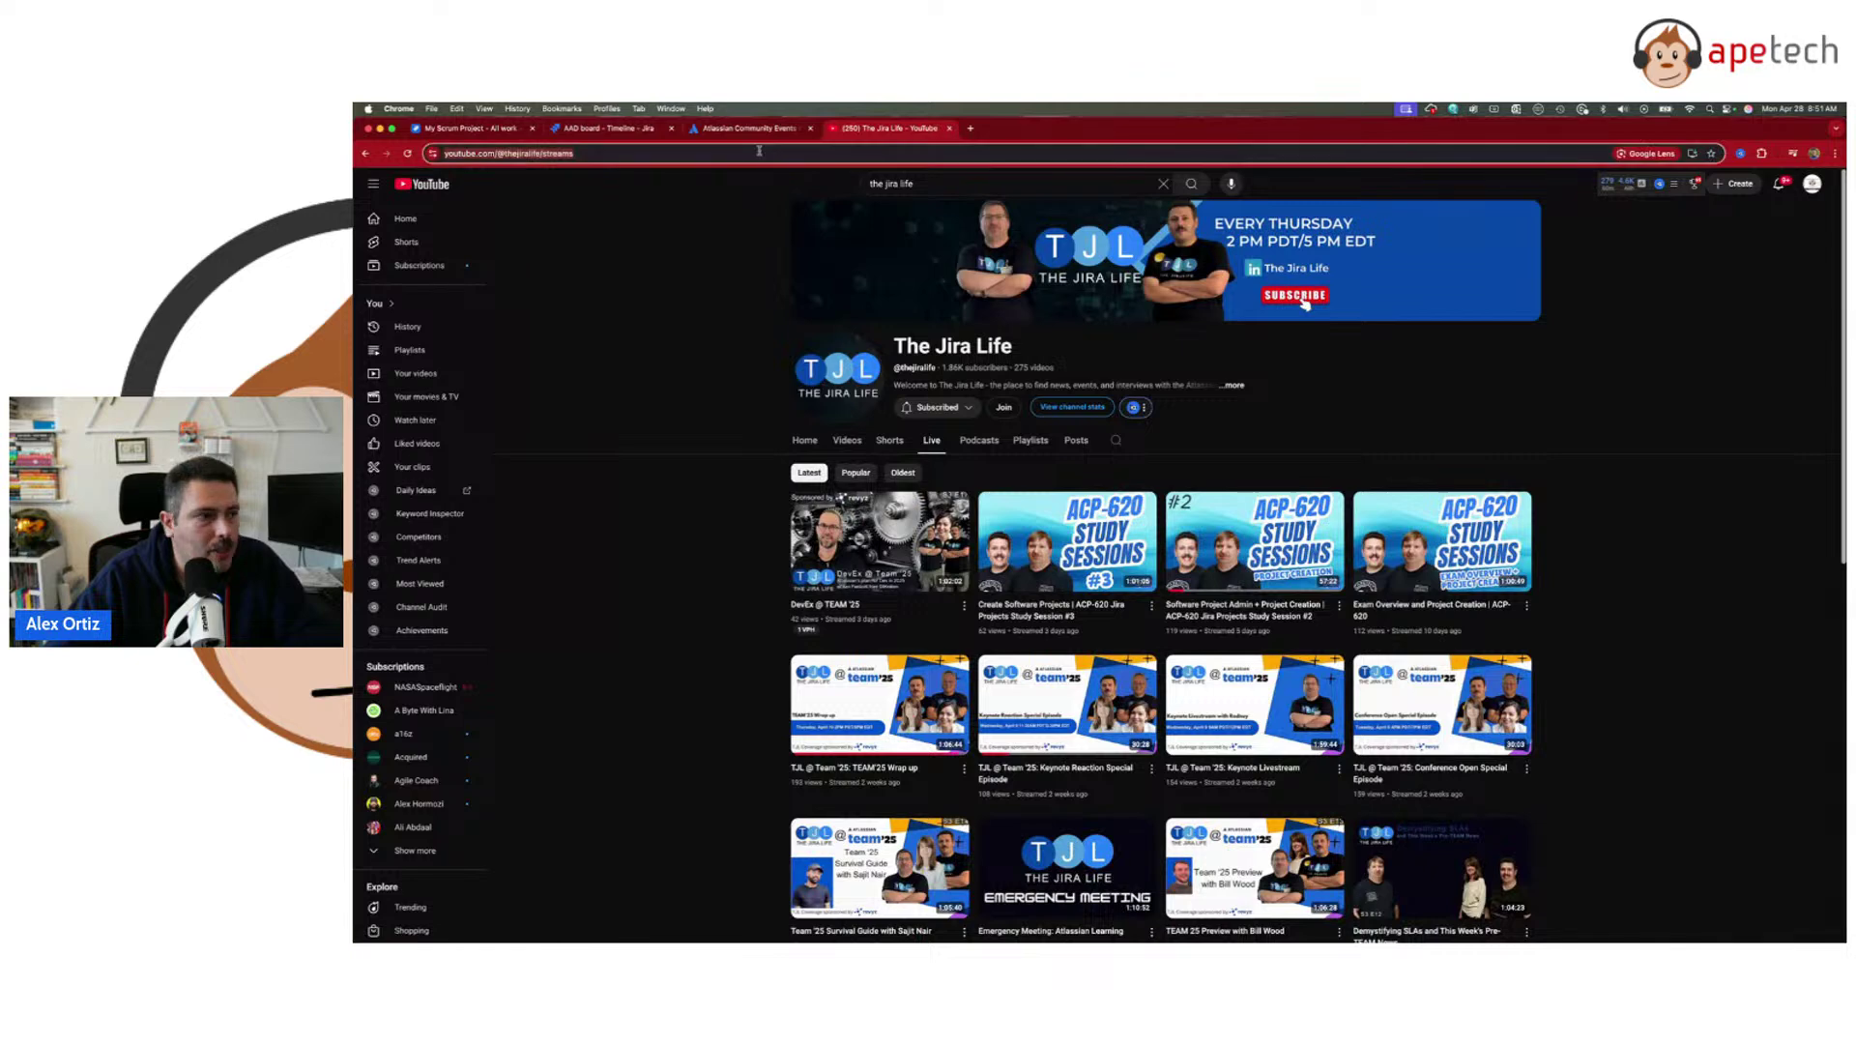
pyautogui.click(366, 154)
pyautogui.press('super+c')
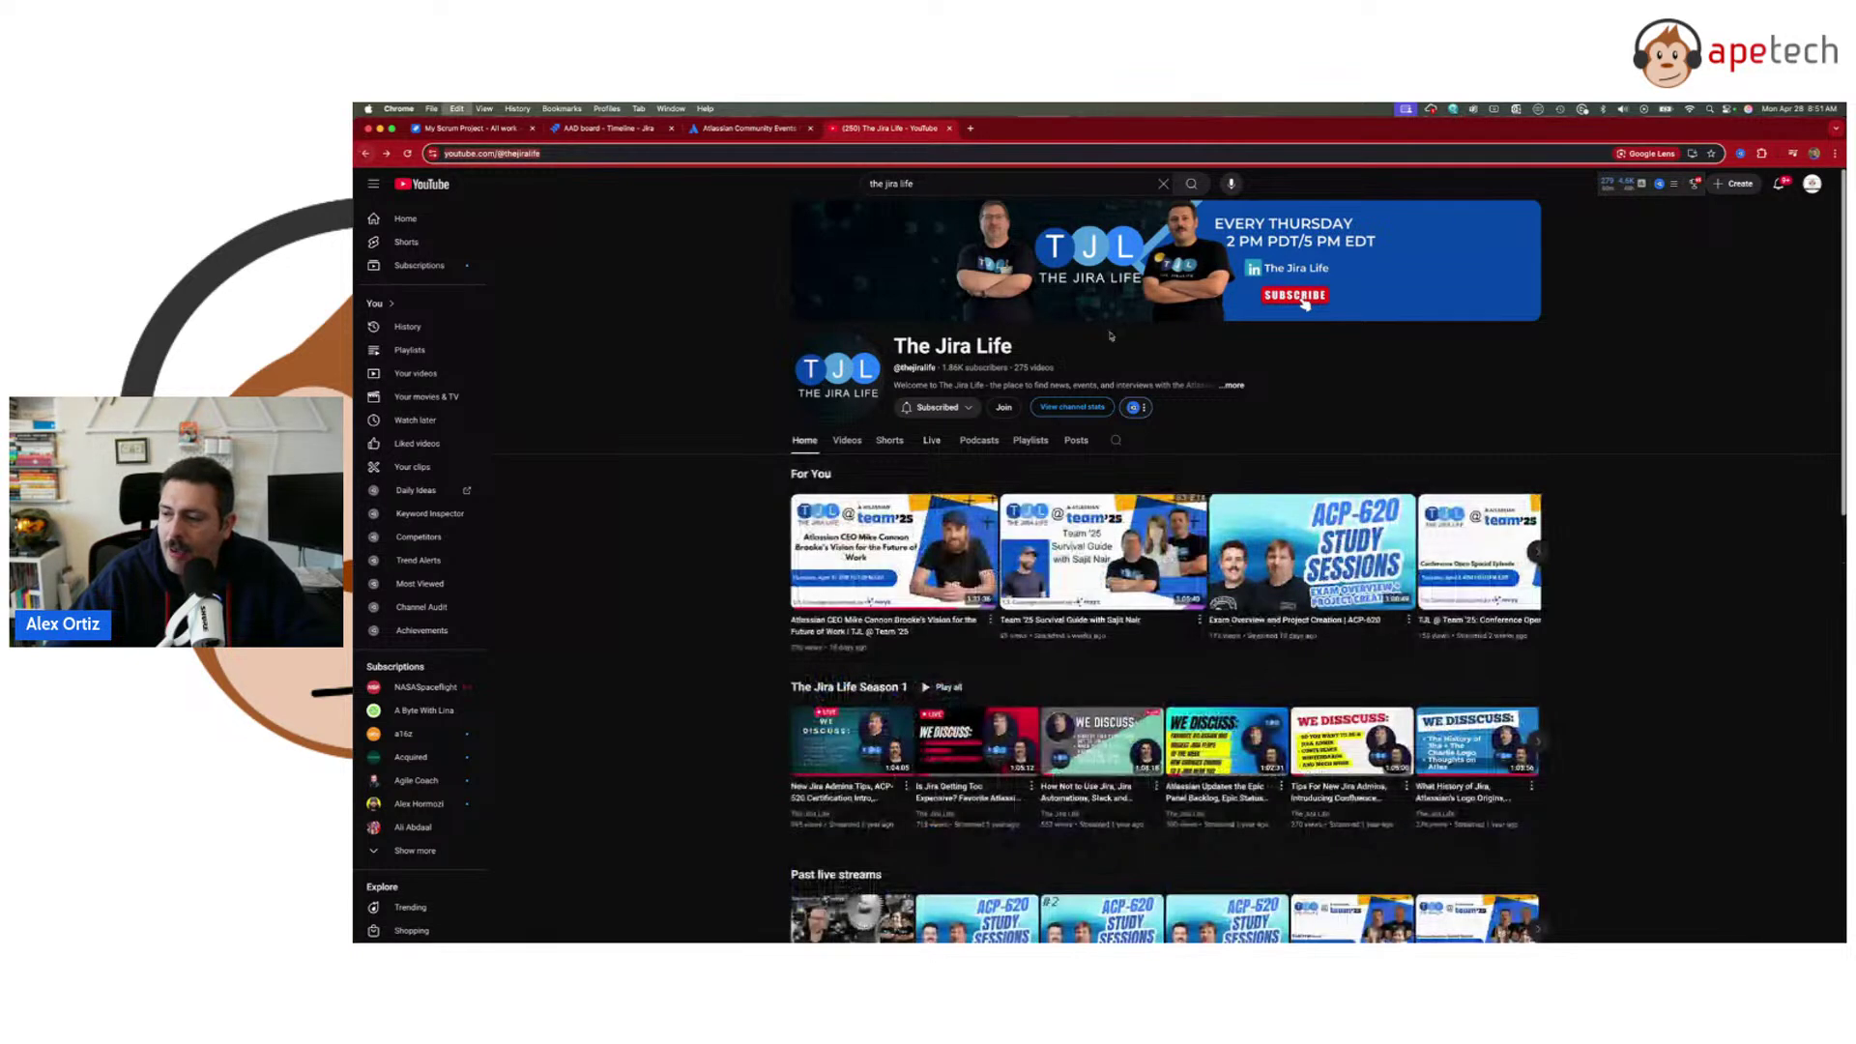
pyautogui.press('super+Tab')
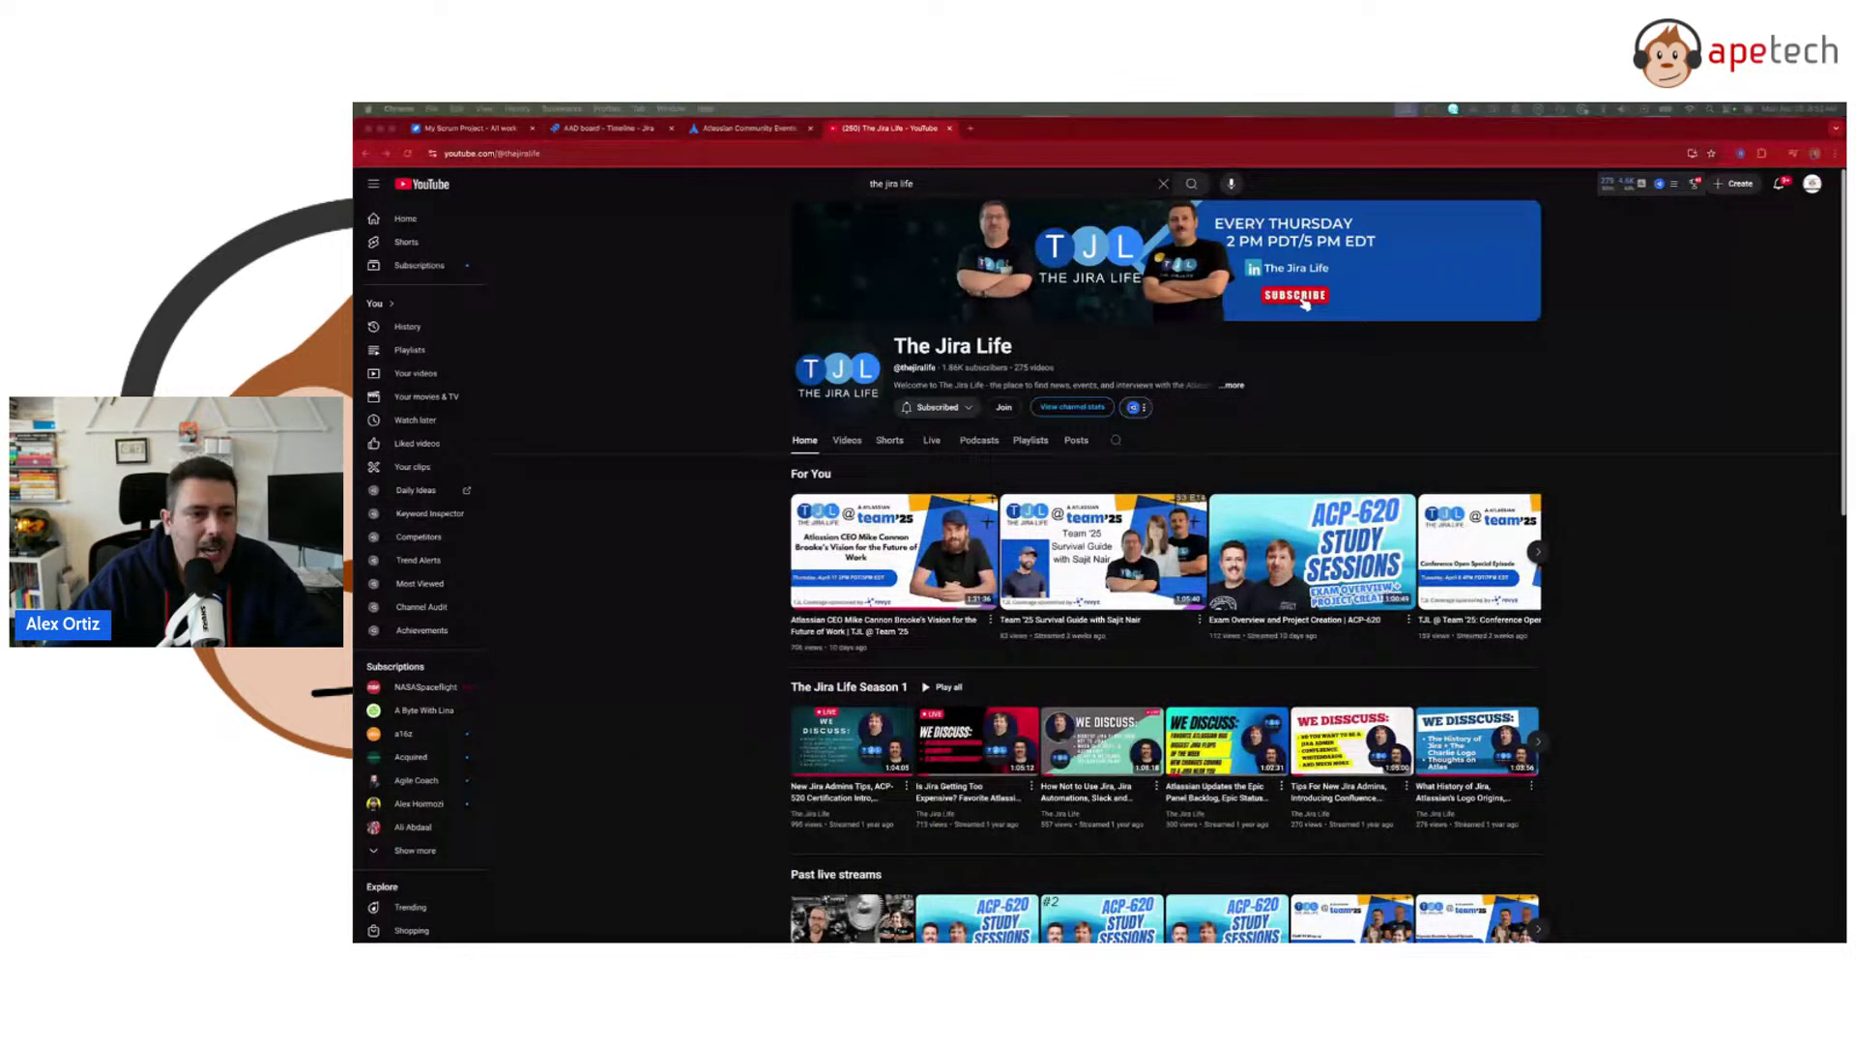
pyautogui.press('super+Tab')
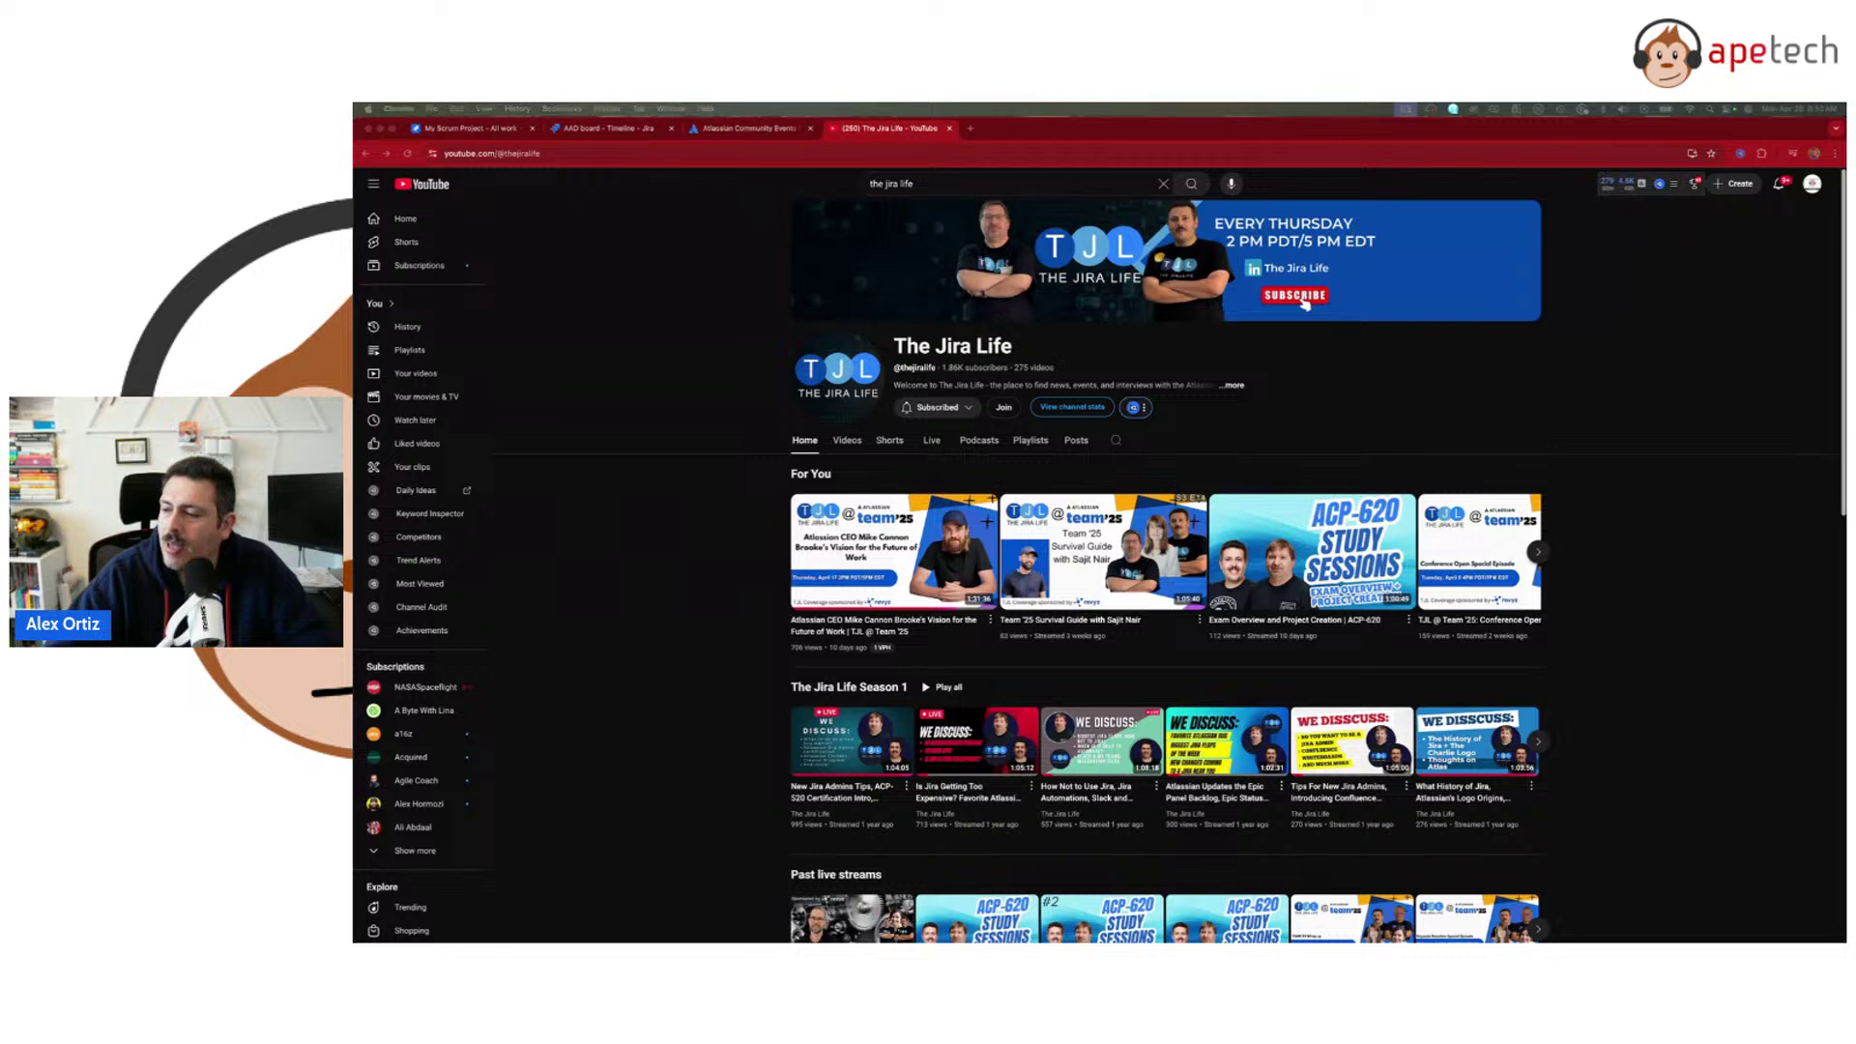
# - Open the LinkedIn feed in the tab showing The Jira Life channel
pyautogui.click(832, 150)
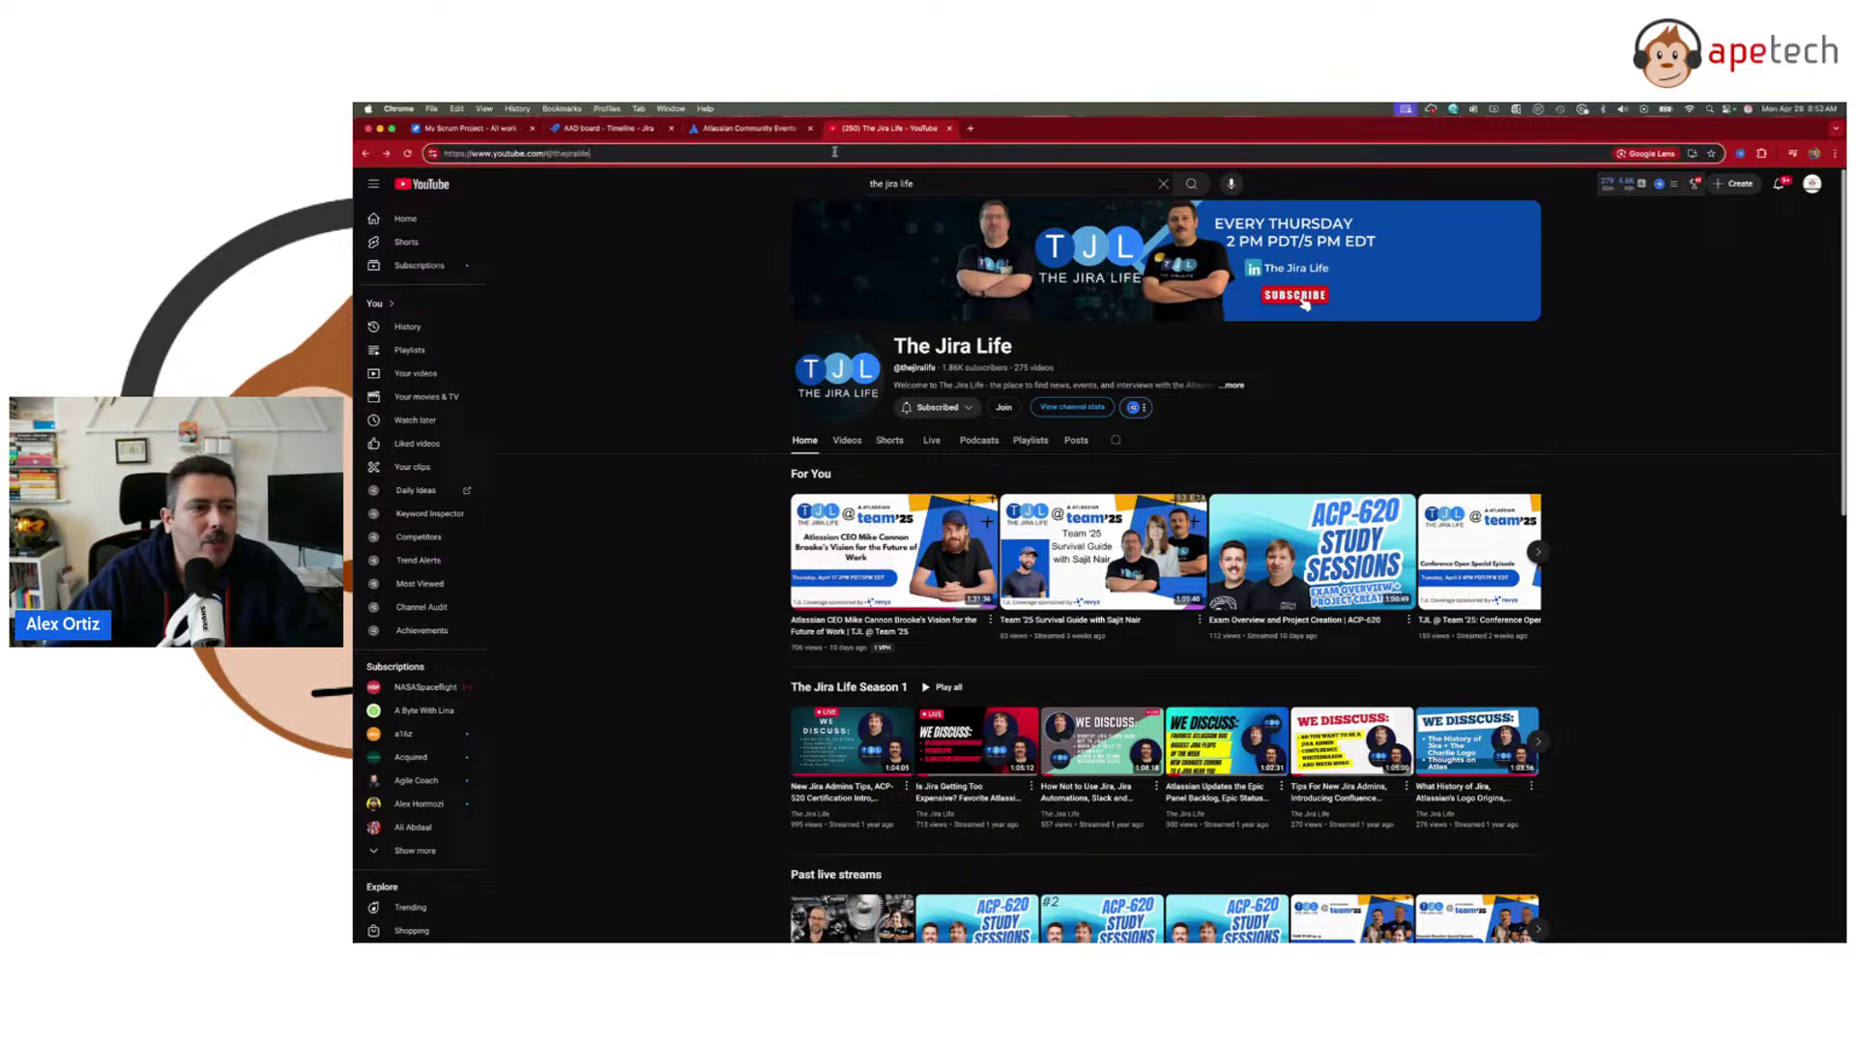
pyautogui.press('super+a')
pyautogui.write('linkedin')
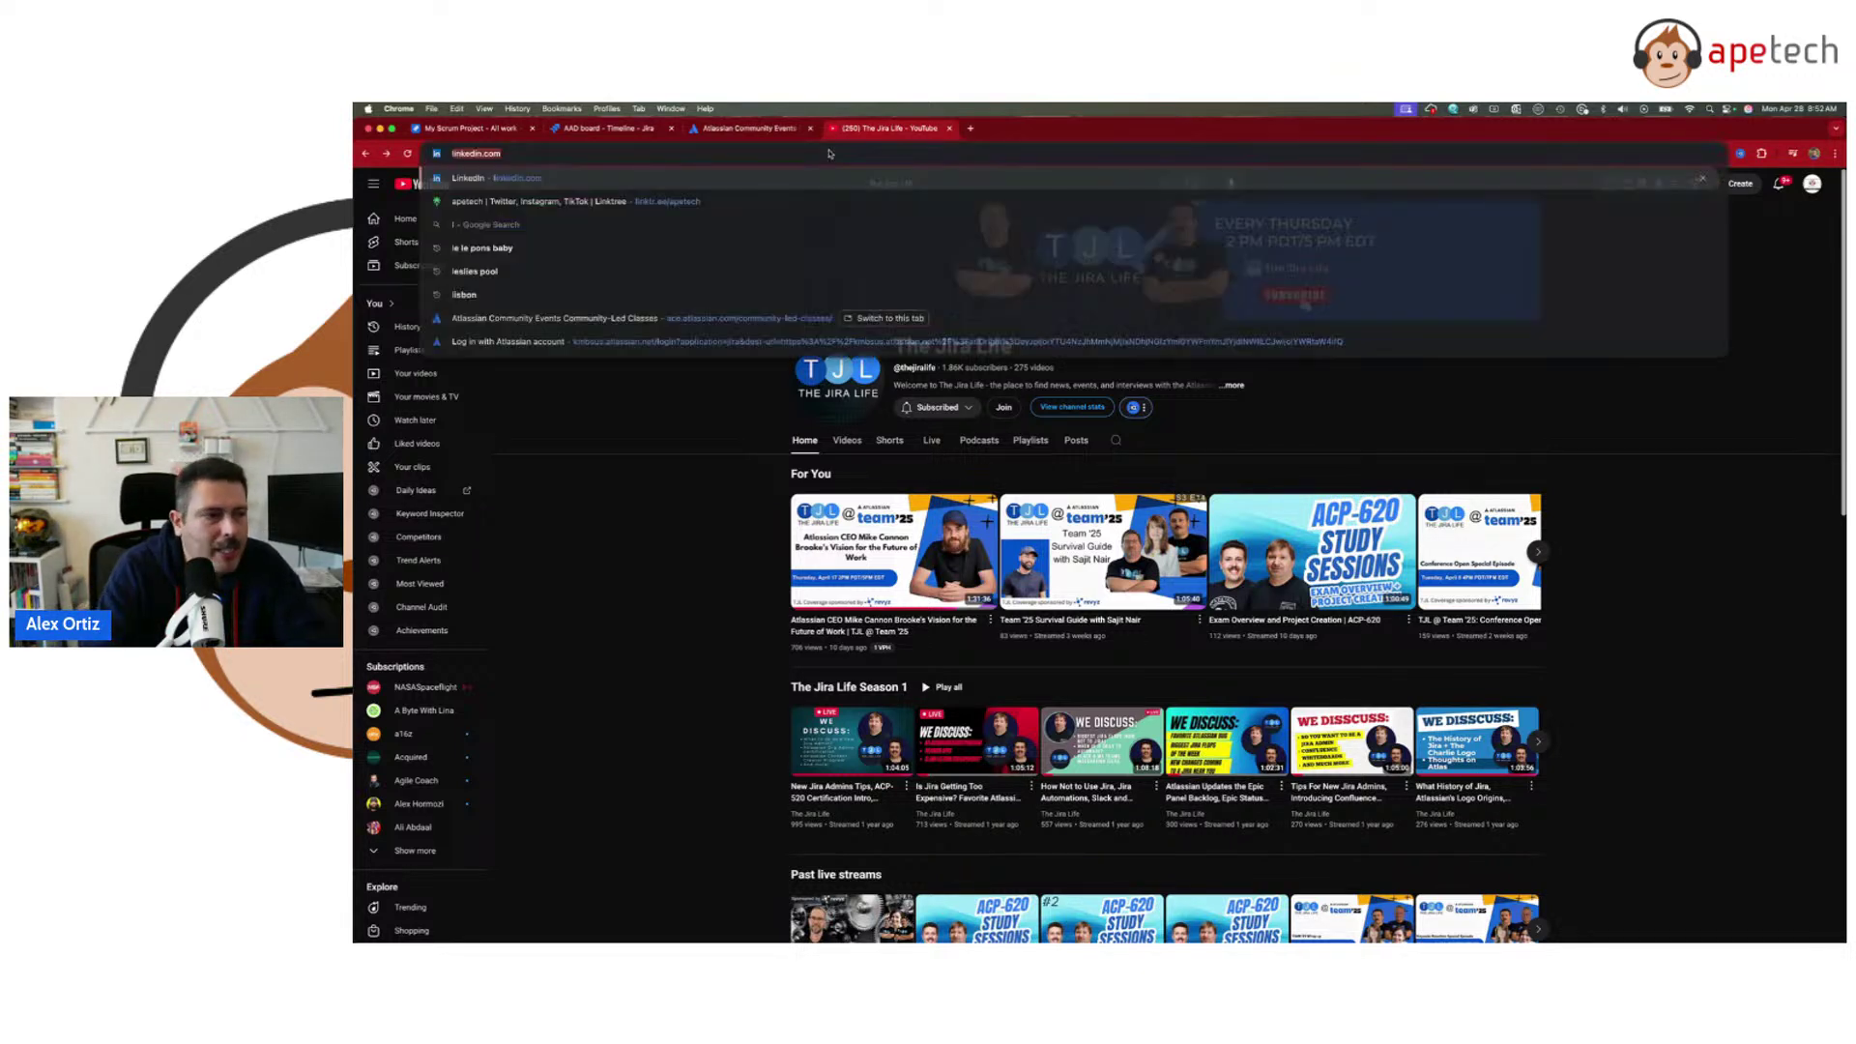
pyautogui.press('Return')
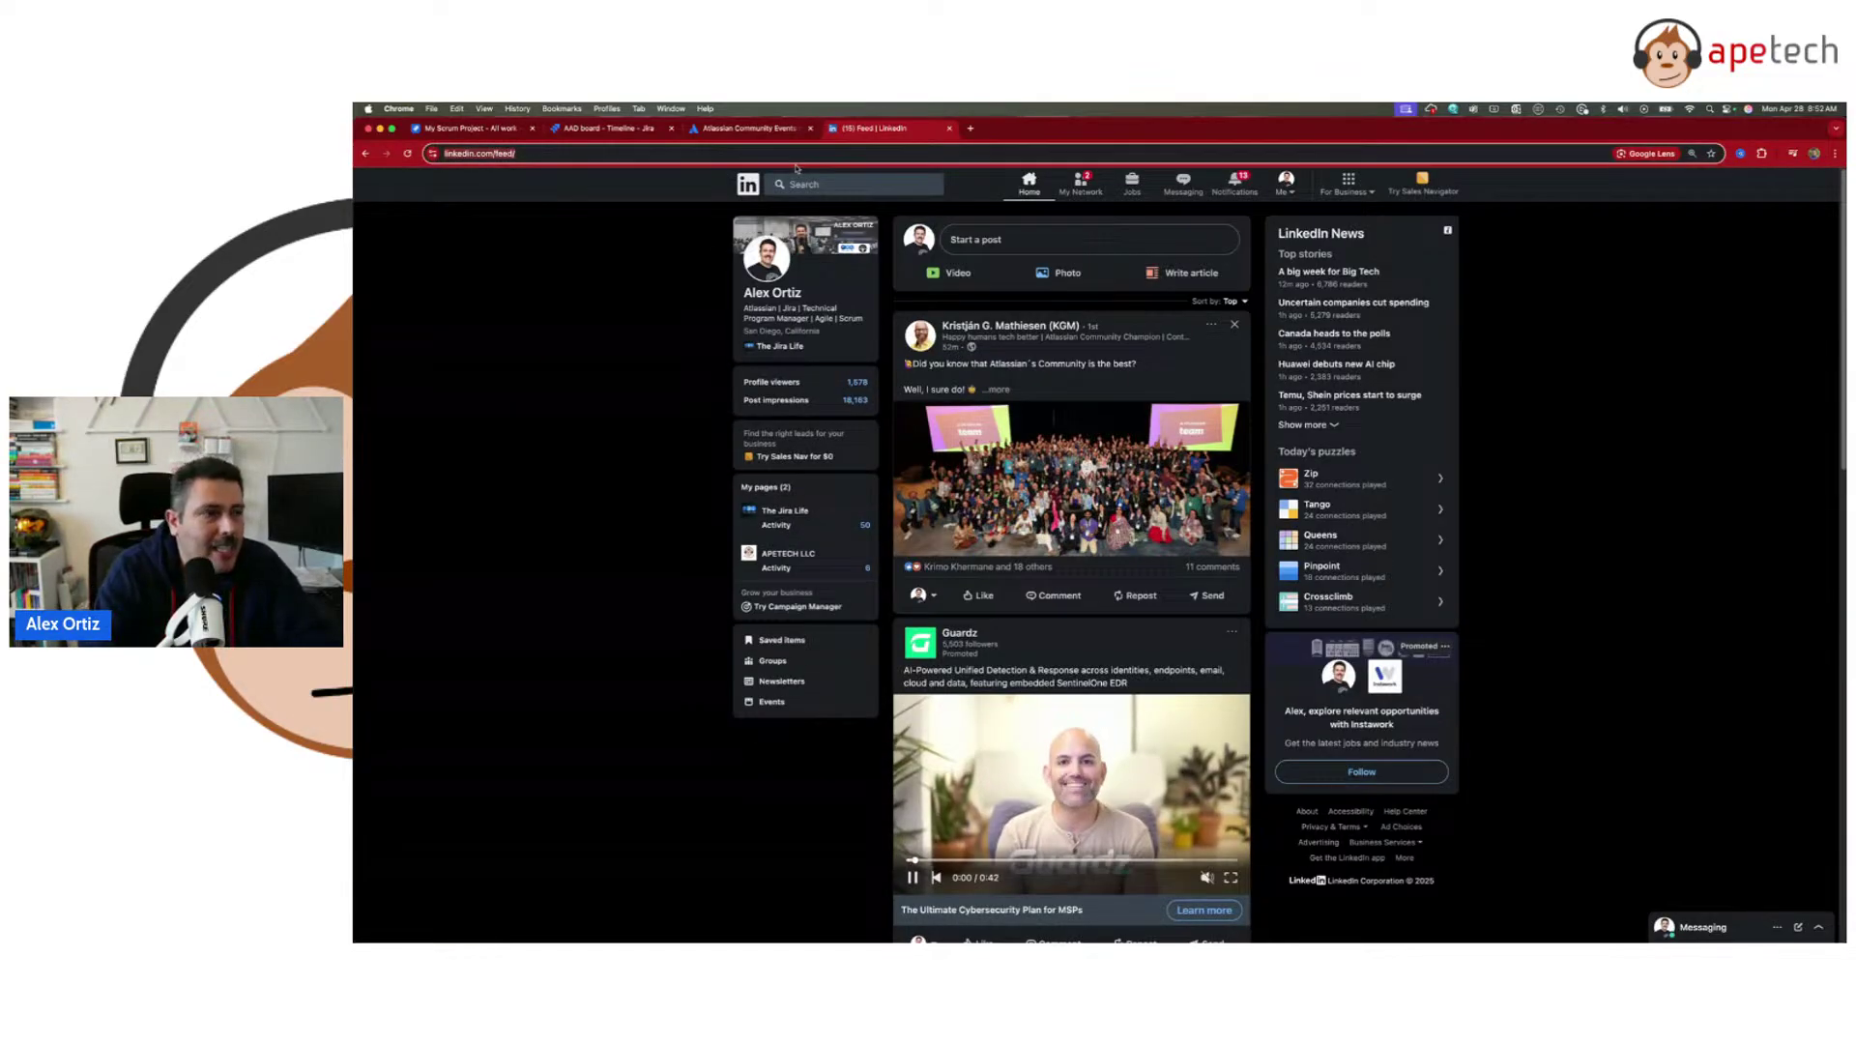
# - Open the linktr.ee/apetech page in the same tab and look through its list of links
pyautogui.press('super+l')
pyautogui.write('linktr')
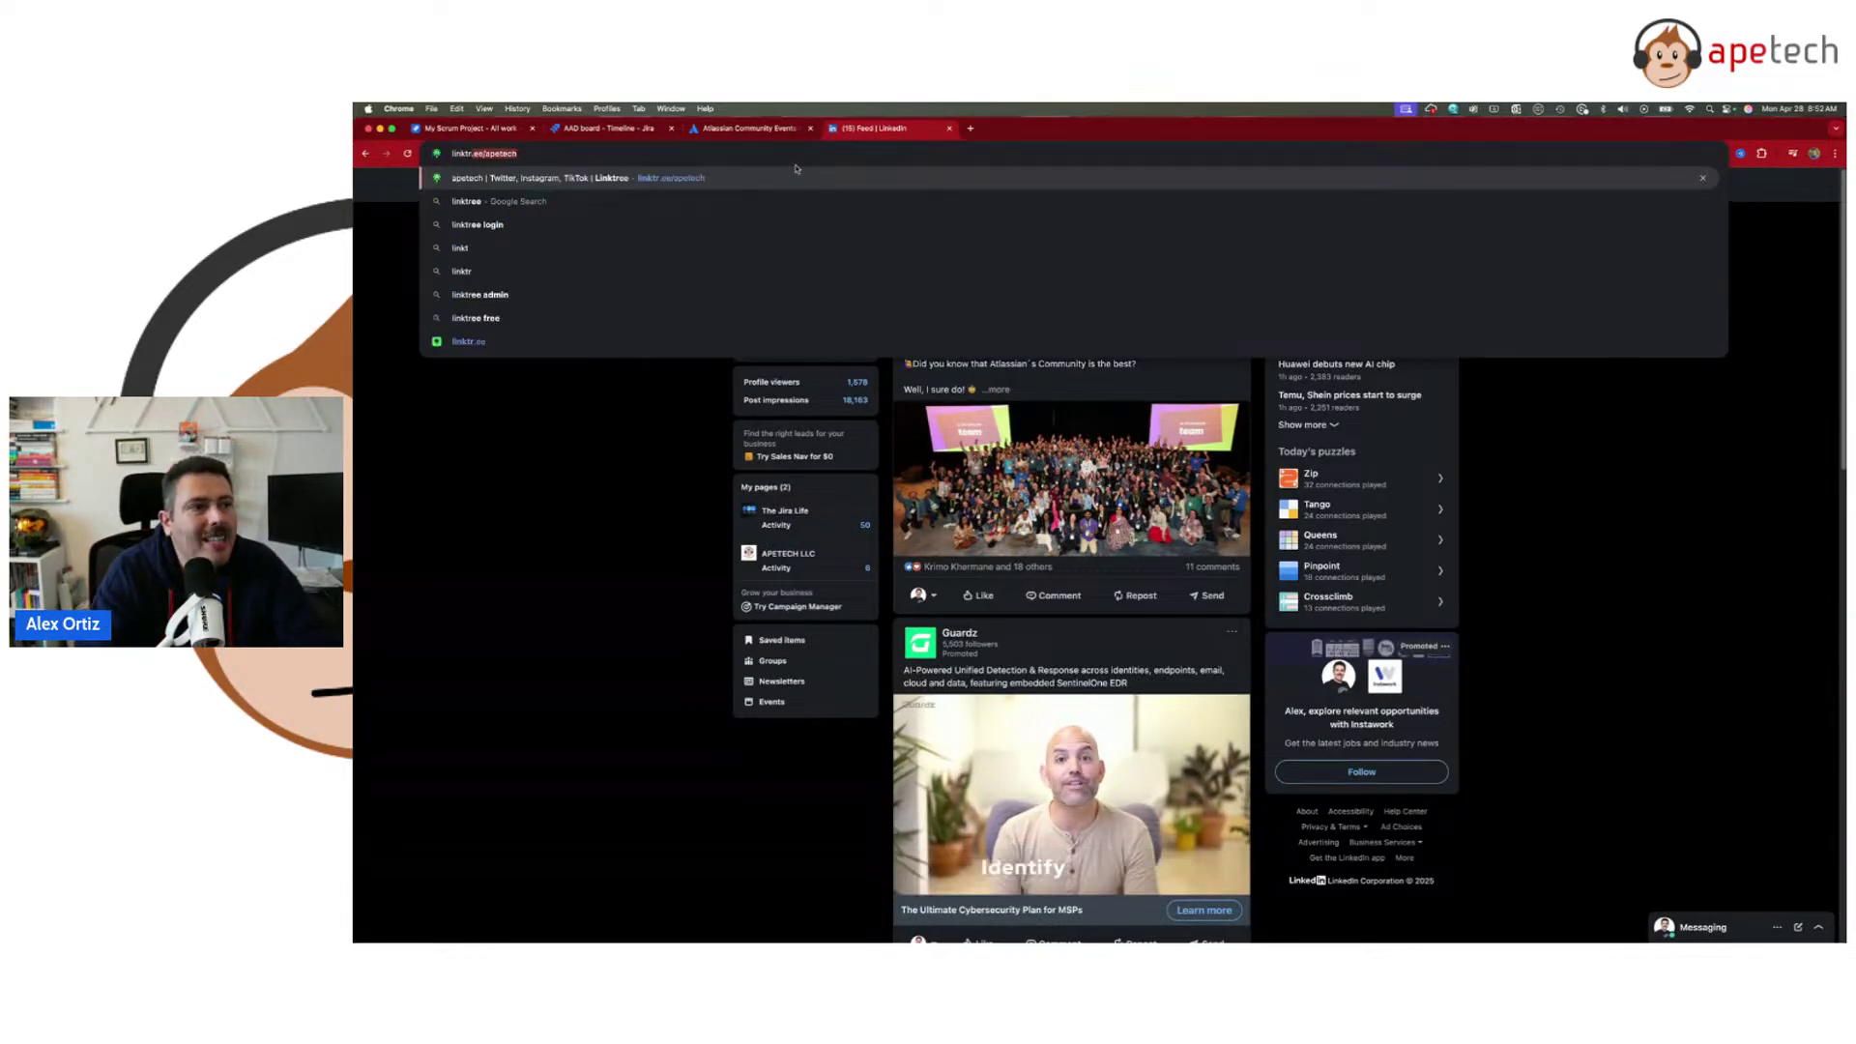
pyautogui.press('Return')
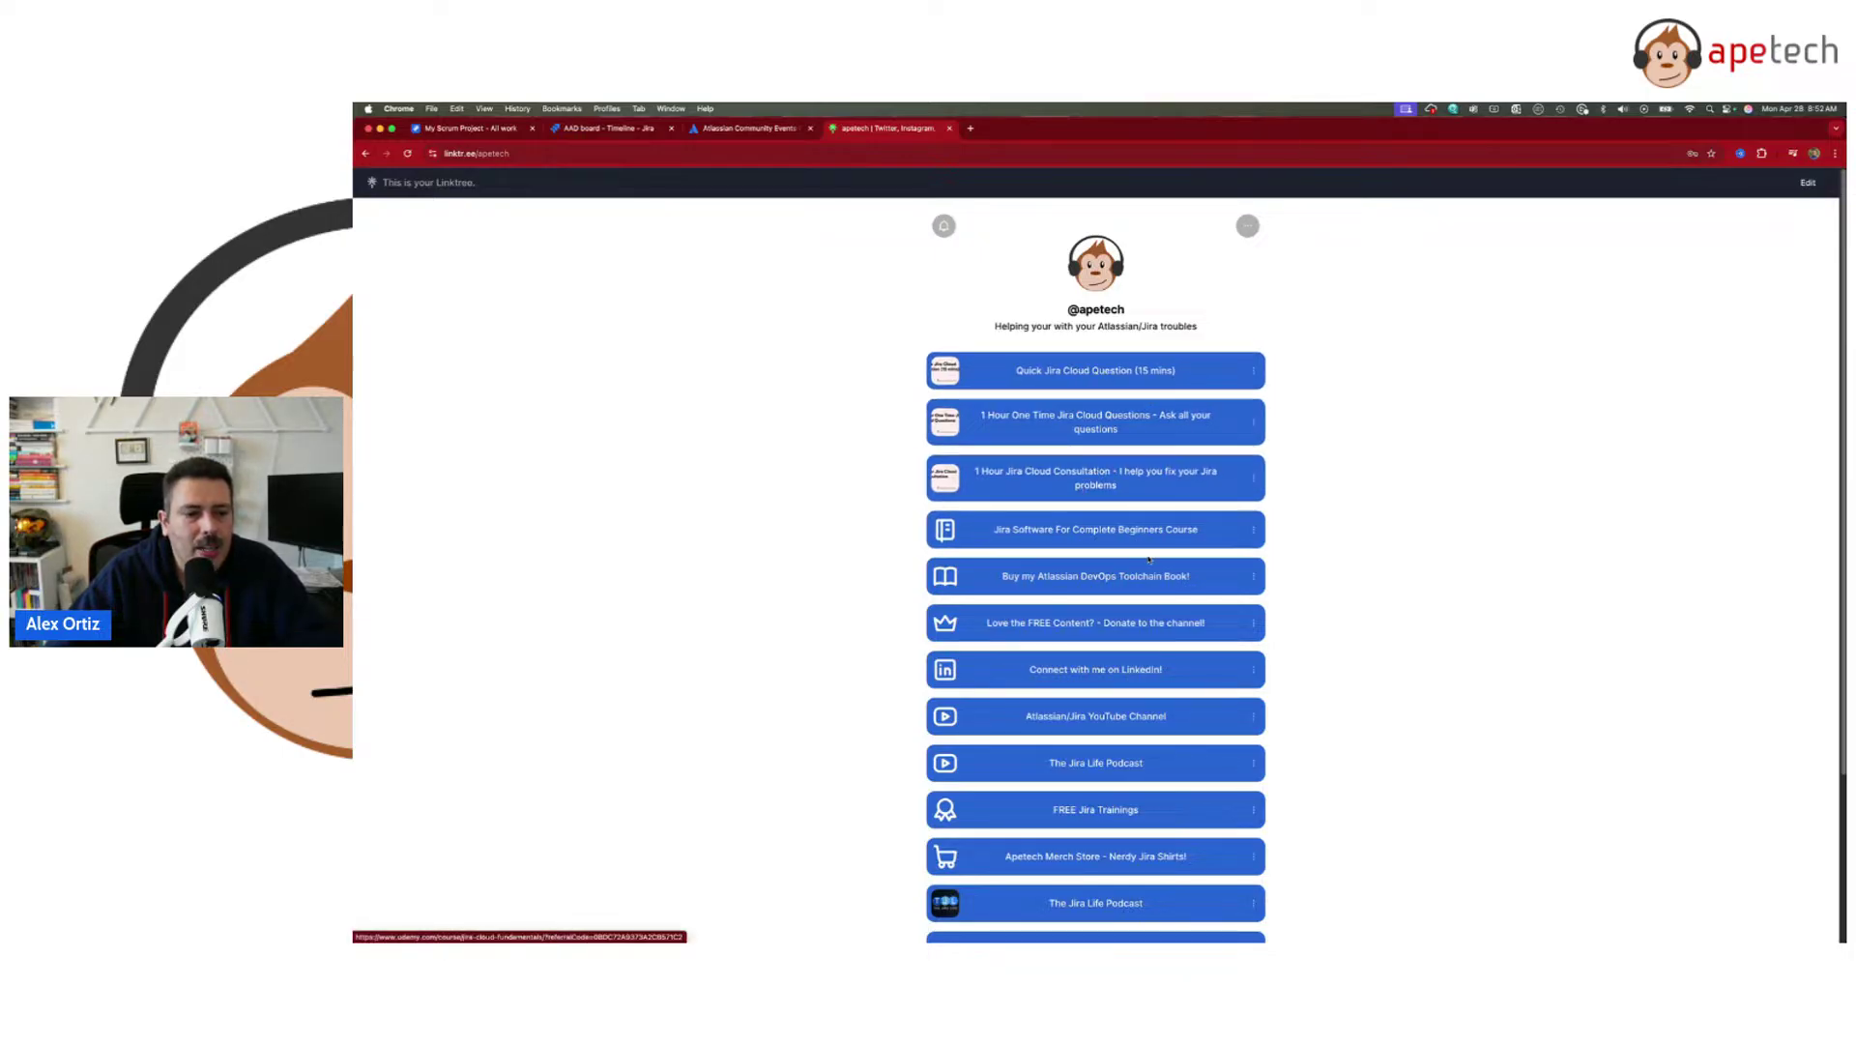
pyautogui.scroll(-3, 1148, 565)
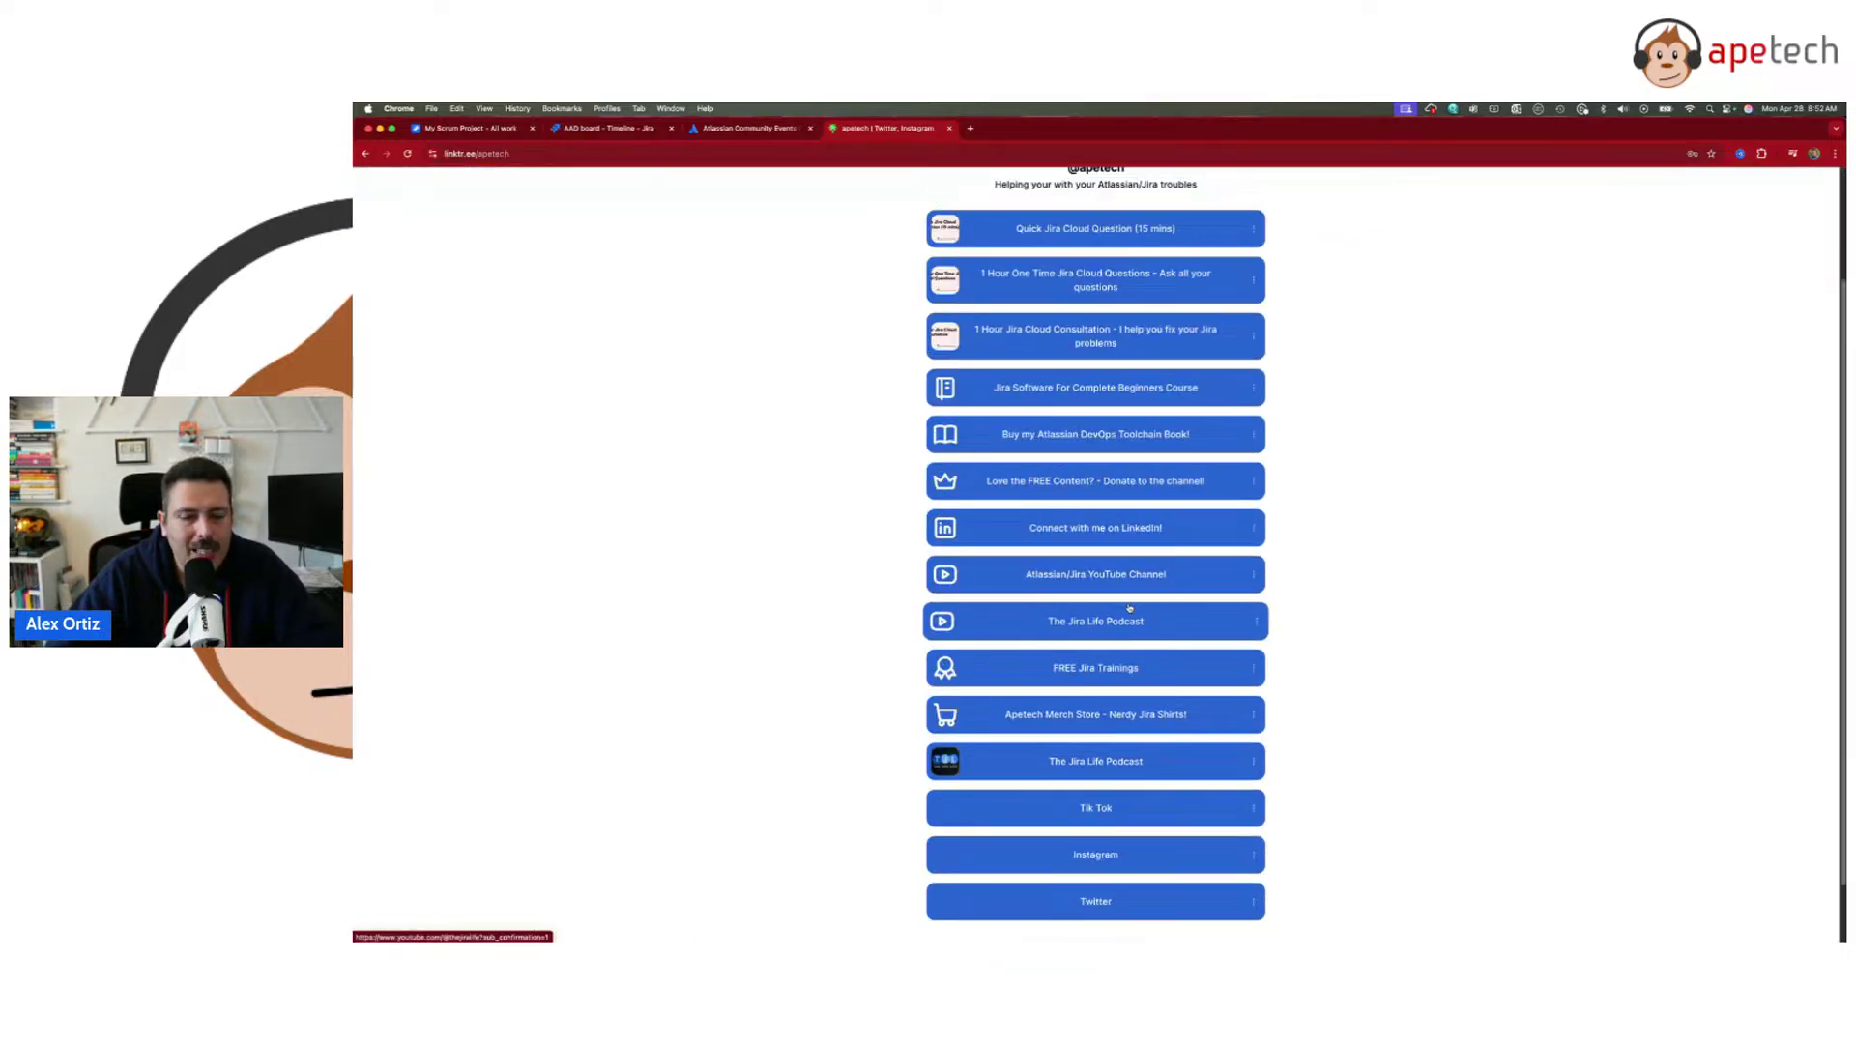
pyautogui.scroll(3, 1129, 607)
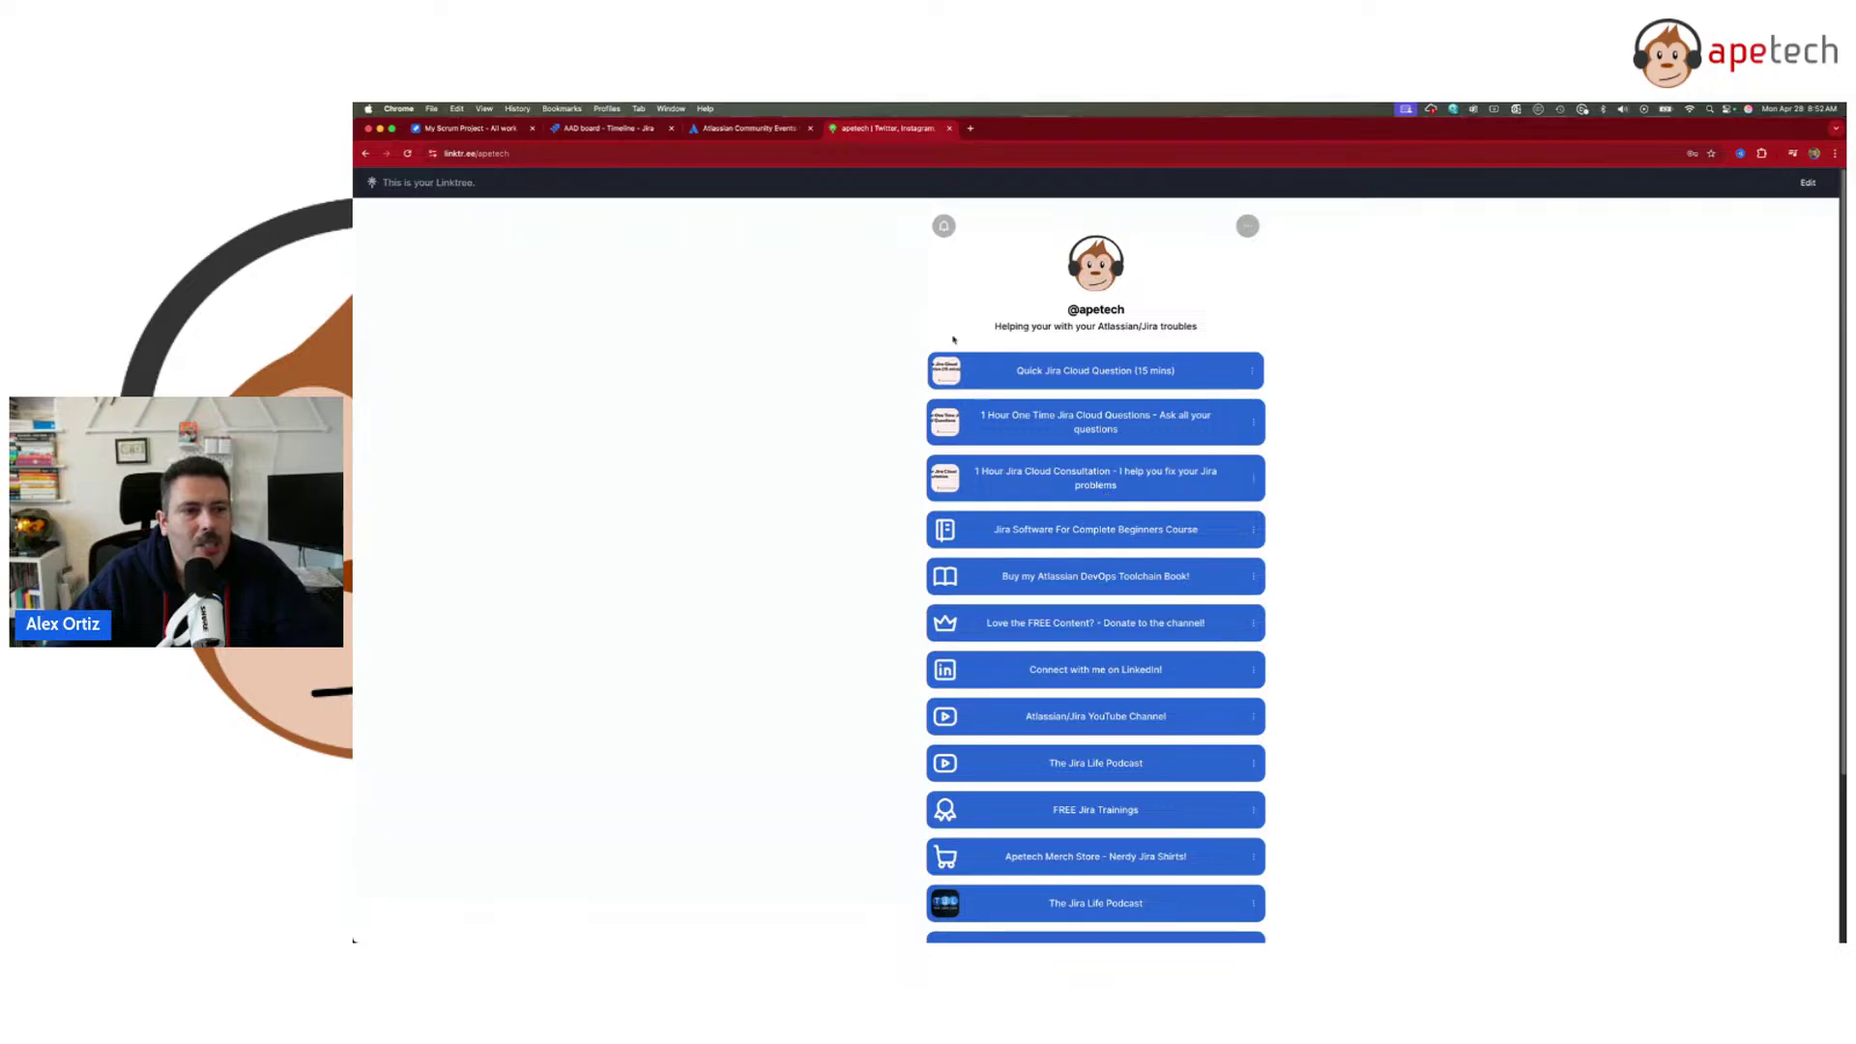